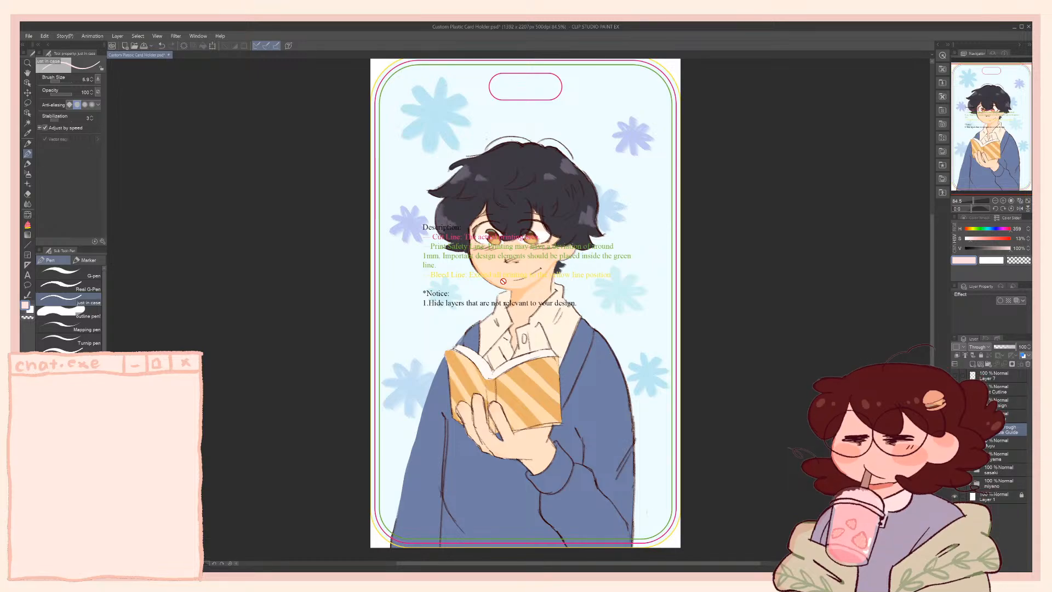
Hide the Back Outline layer that draws the pink cut line and the strap slot
{"action": "left_click_drag", "start_coordinate": [419, 242], "coordinate": [419, 243]}
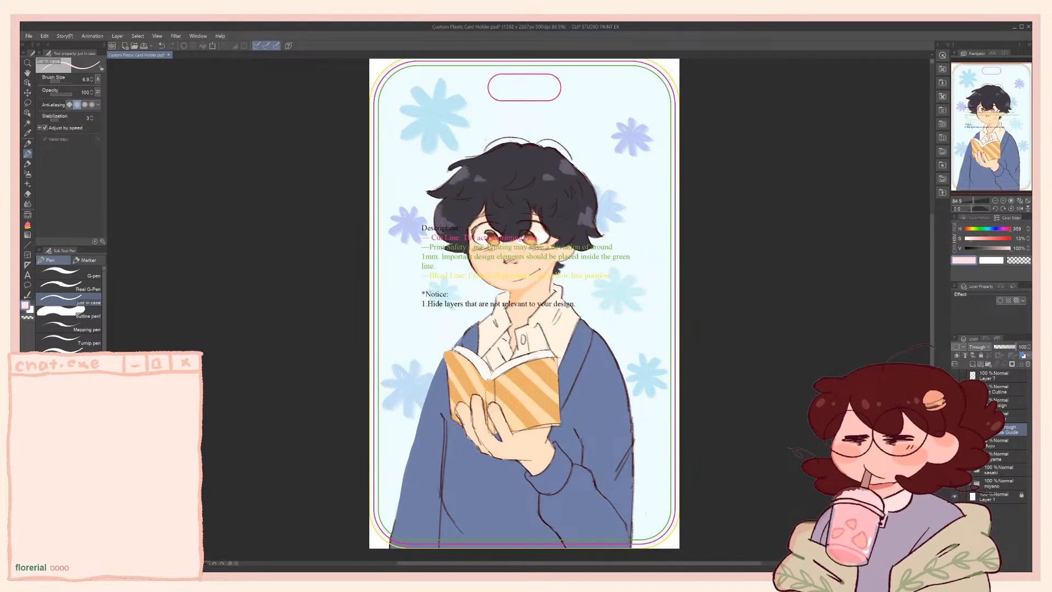
{"action": "left_click", "coordinate": [955, 389]}
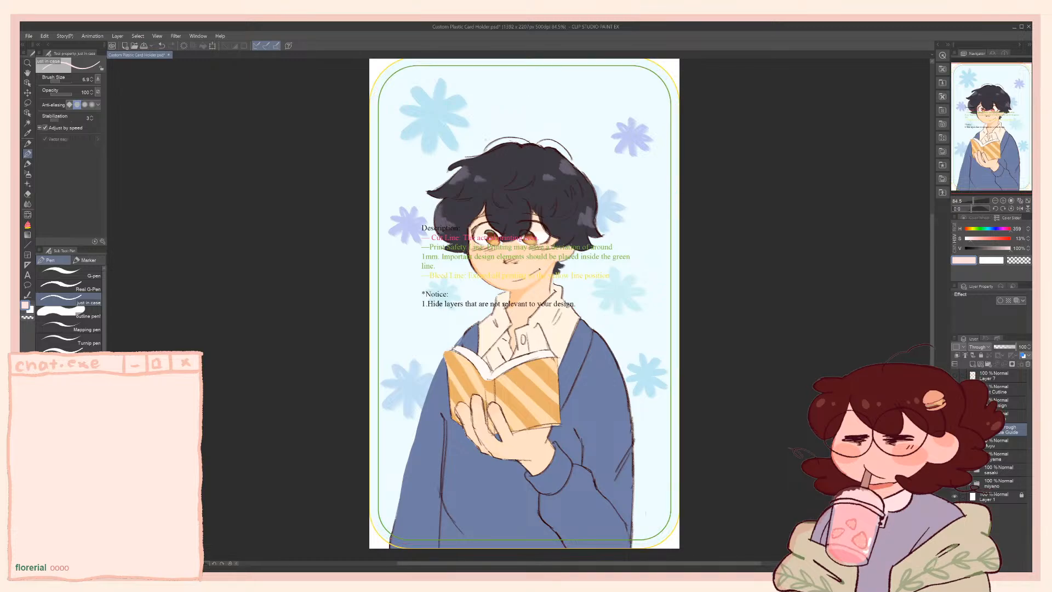
{"action": "left_click", "coordinate": [955, 389]}
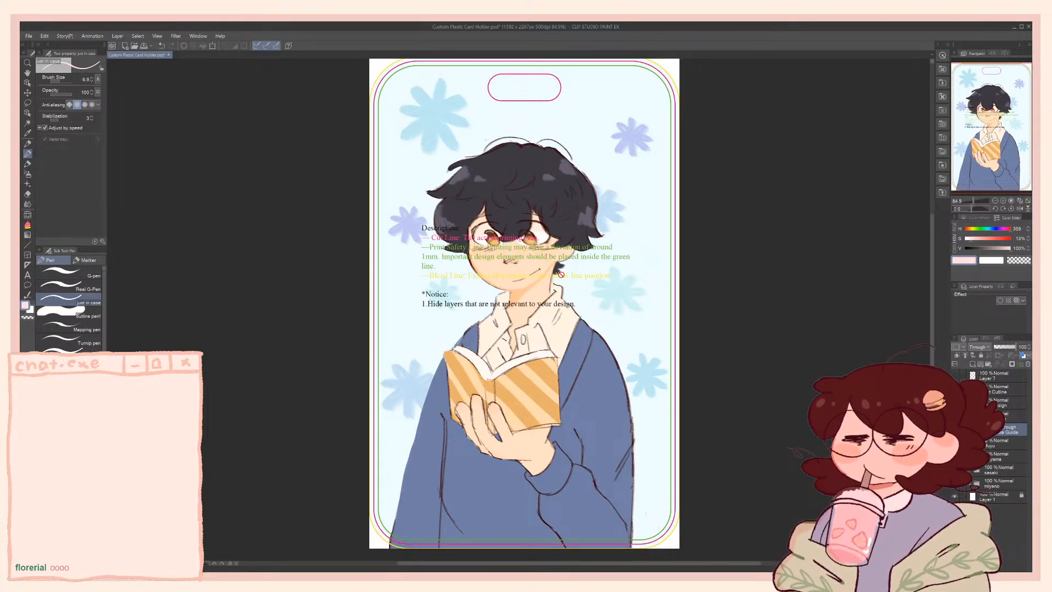
{"action": "left_click", "coordinate": [1013, 416]}
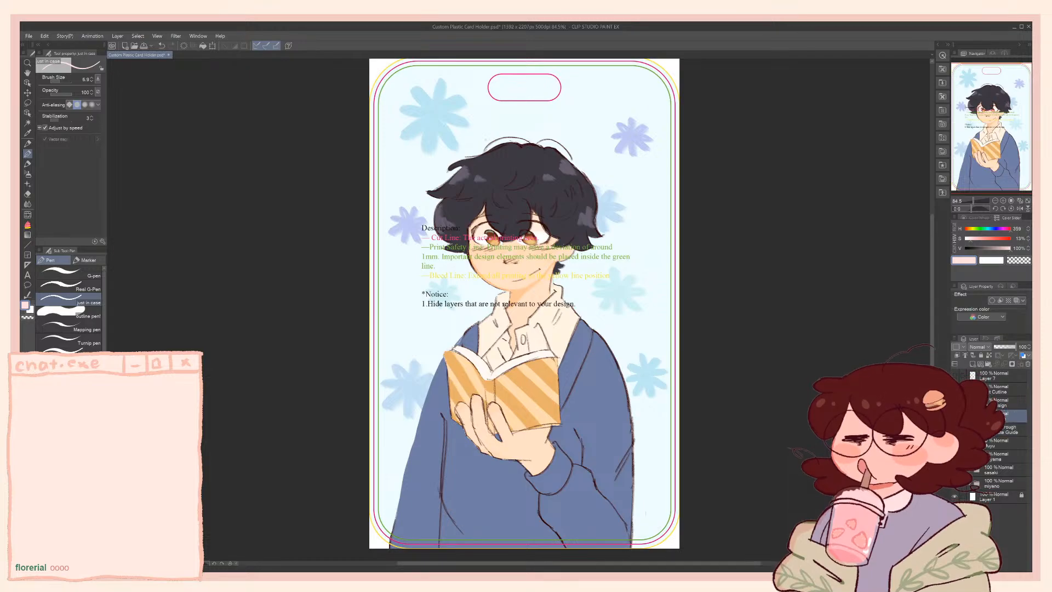
{"action": "left_click", "coordinate": [954, 416]}
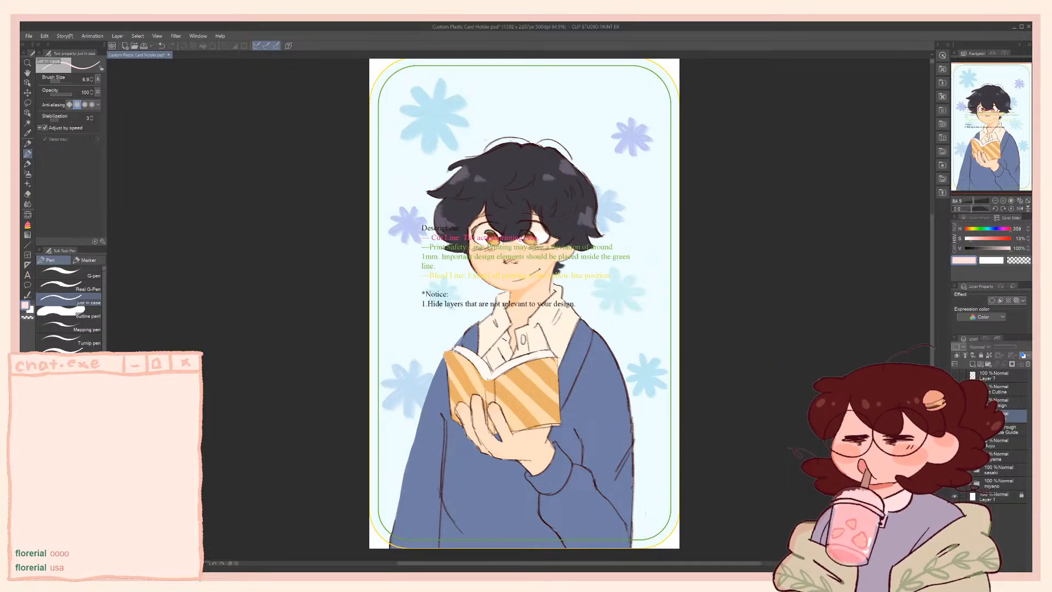
Toggle the Template Guide folder off and on to view the artwork without its guides
{"action": "left_click", "coordinate": [993, 430]}
{"action": "left_click", "coordinate": [955, 429]}
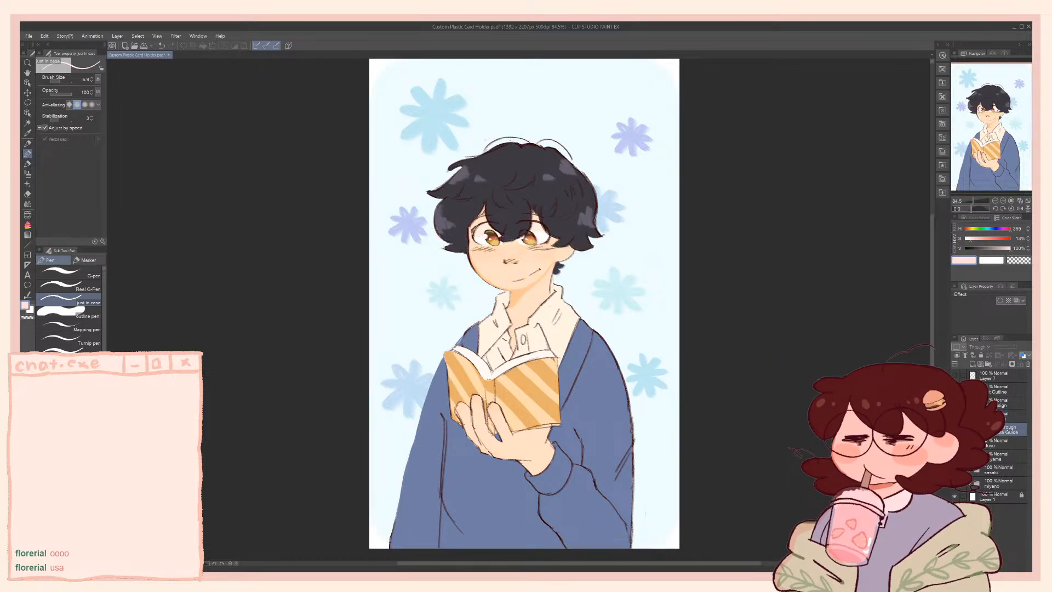
{"action": "left_click", "coordinate": [955, 430]}
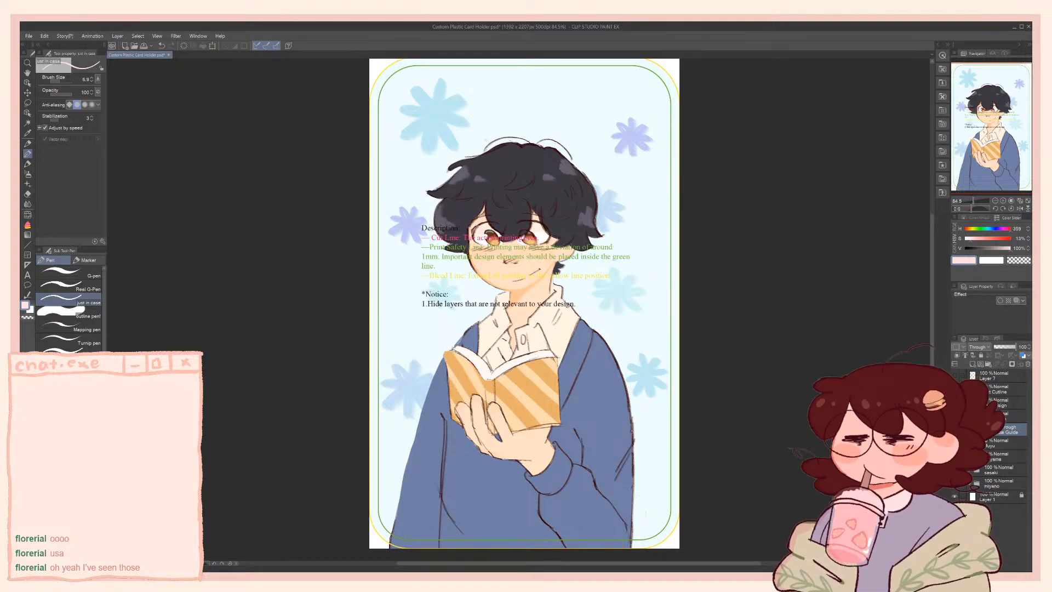
Expand the Template Guide folder and hide its Description text layer, keeping the safety and bleed lines shown
{"action": "left_click", "coordinate": [970, 430]}
{"action": "left_click", "coordinate": [954, 443]}
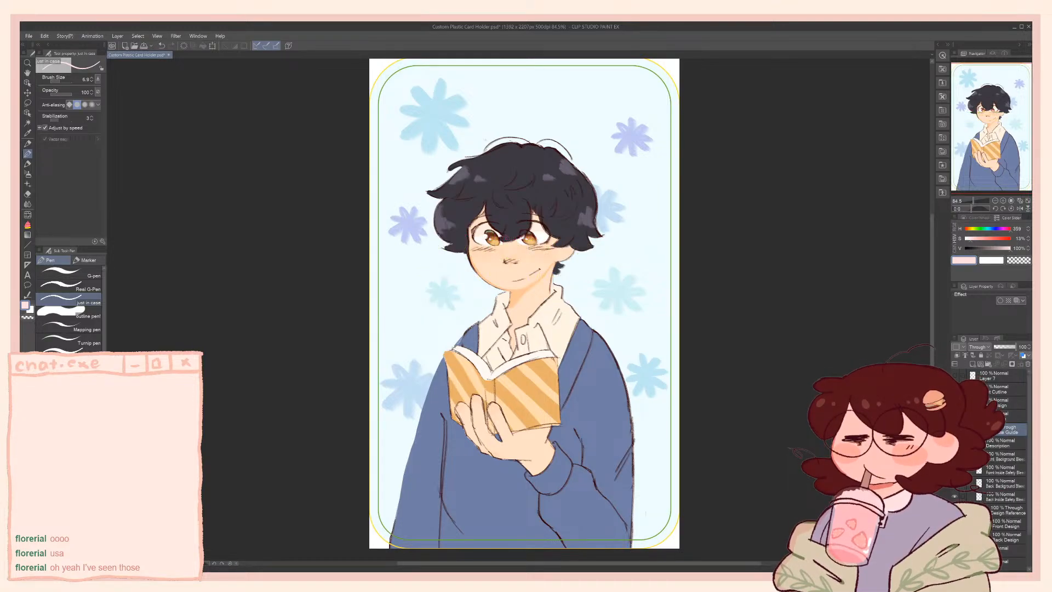
{"action": "left_click", "coordinate": [954, 442]}
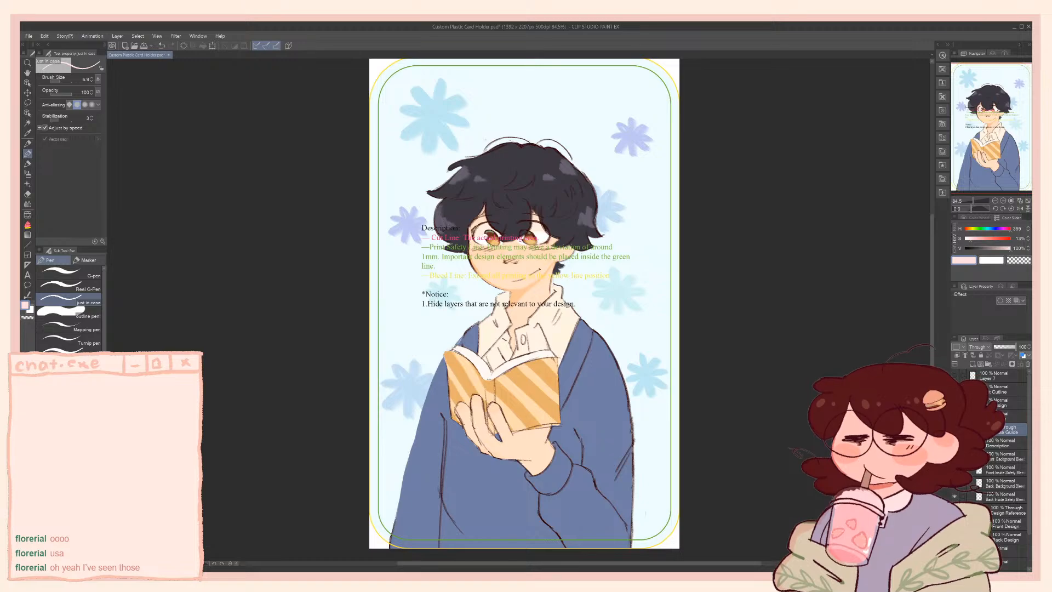
{"action": "left_click", "coordinate": [955, 429]}
{"action": "left_click", "coordinate": [955, 430]}
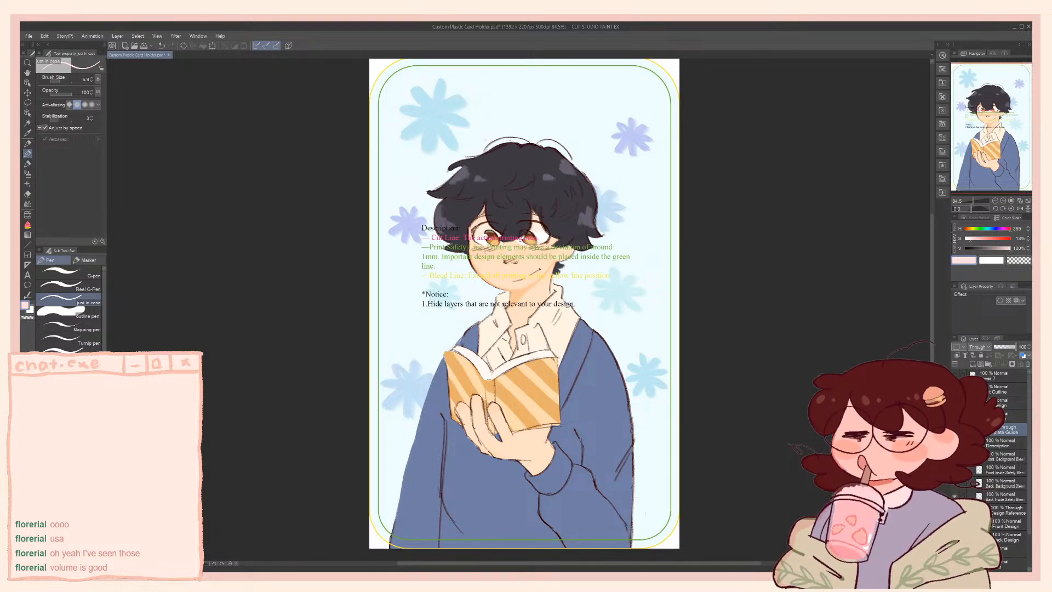
{"action": "left_click", "coordinate": [1006, 443]}
{"action": "left_click", "coordinate": [955, 444]}
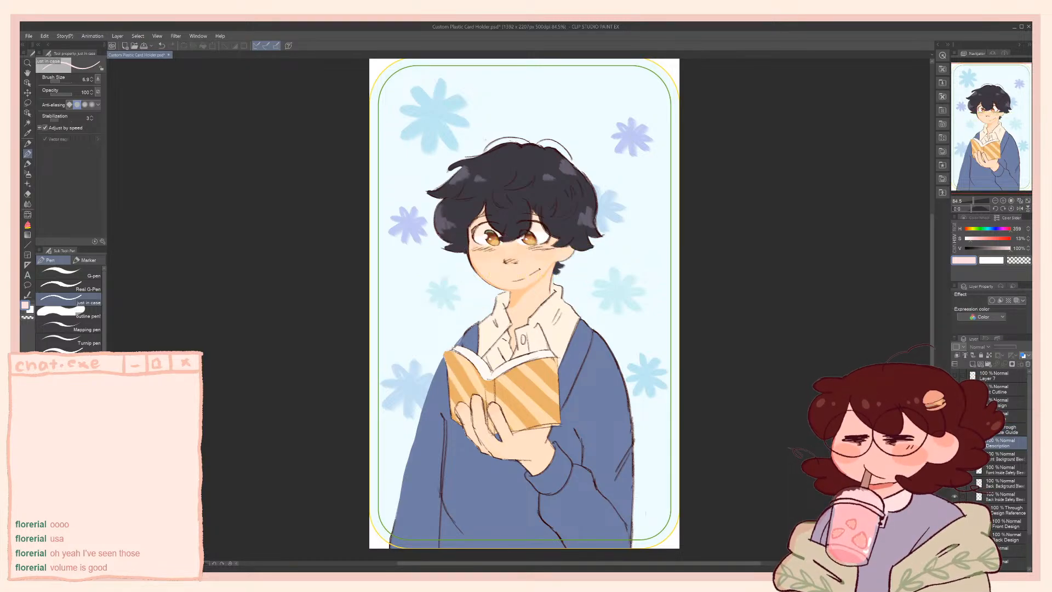
Examine the Back Inside Safety guide by toggling its visibility, and check the layers in the Design Reference folder
{"action": "left_click", "coordinate": [1002, 497]}
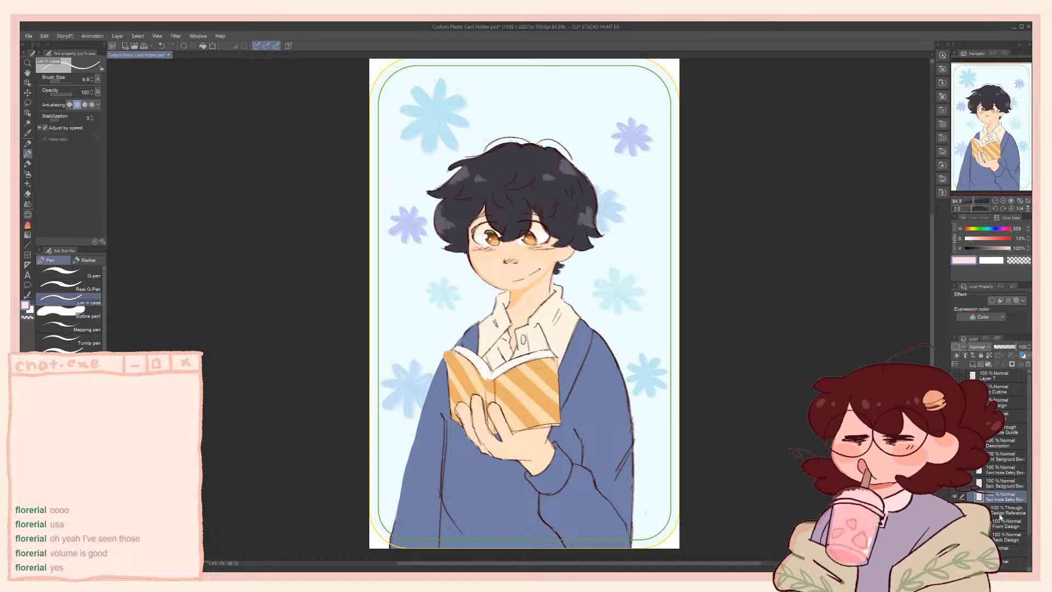
{"action": "left_click_drag", "start_coordinate": [1030, 505], "coordinate": [1031, 540]}
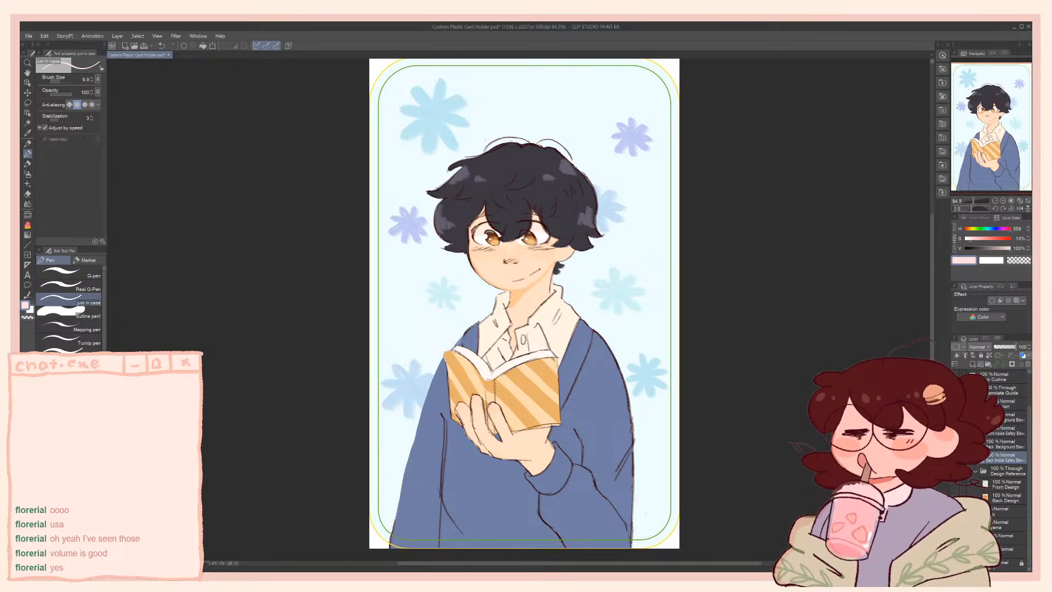
{"action": "left_click", "coordinate": [955, 457]}
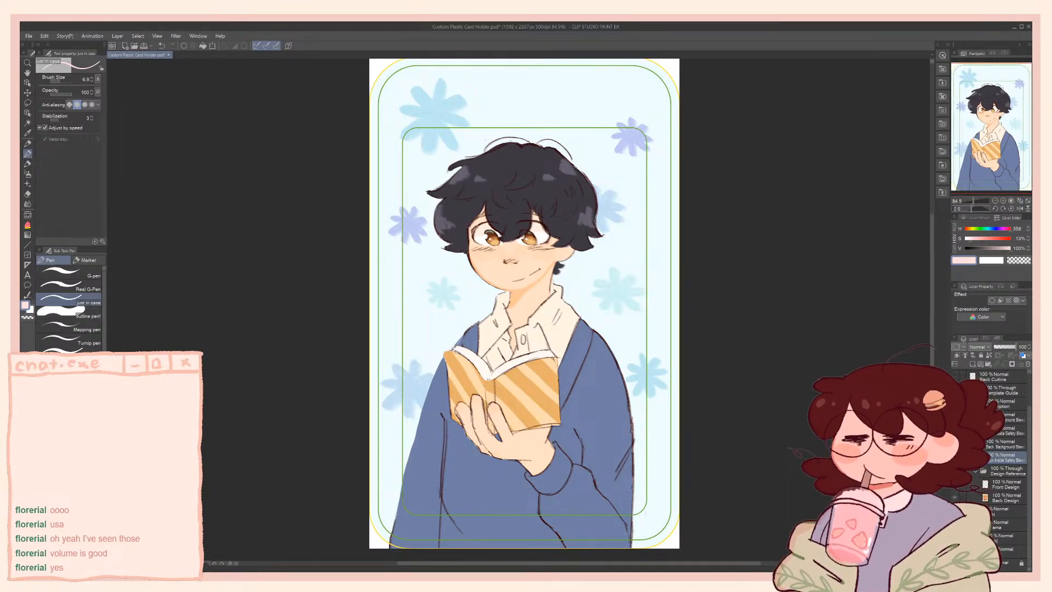
{"action": "left_click", "coordinate": [955, 457]}
{"action": "left_click", "coordinate": [982, 474]}
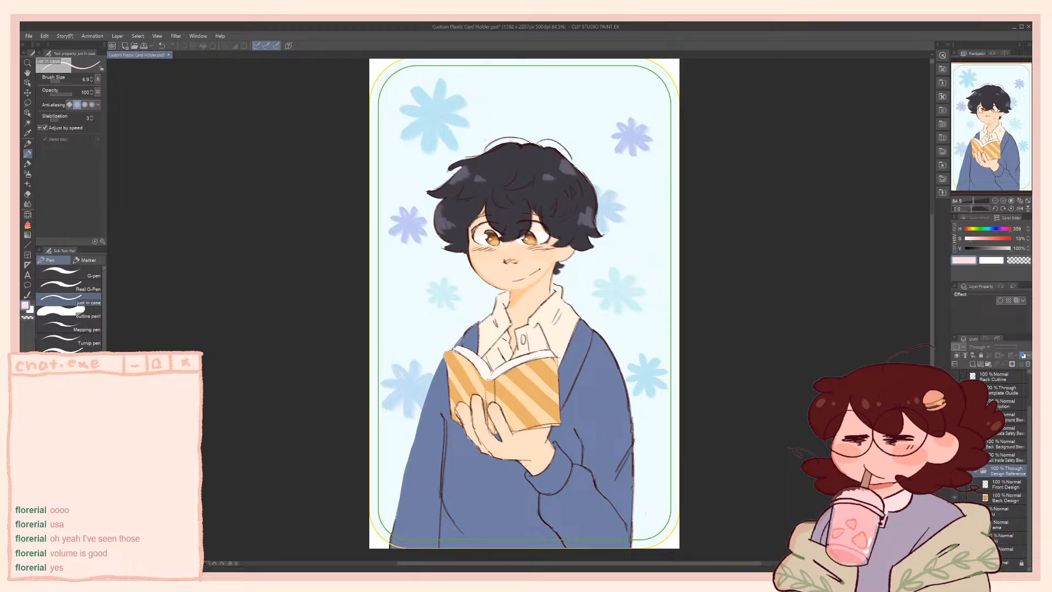
{"action": "left_click", "coordinate": [955, 457]}
{"action": "left_click", "coordinate": [955, 457]}
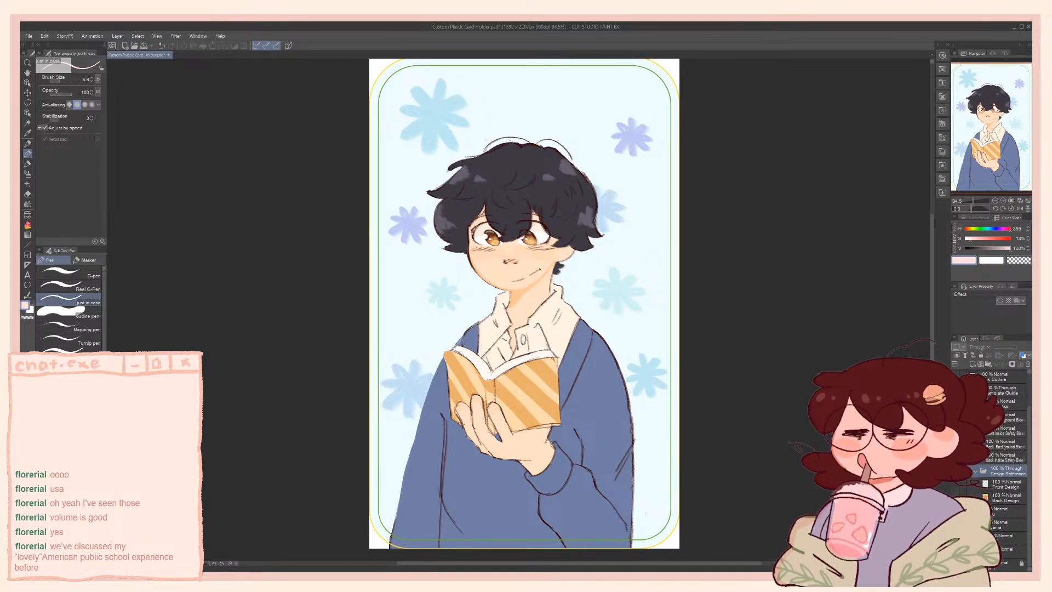
{"action": "left_click", "coordinate": [975, 551]}
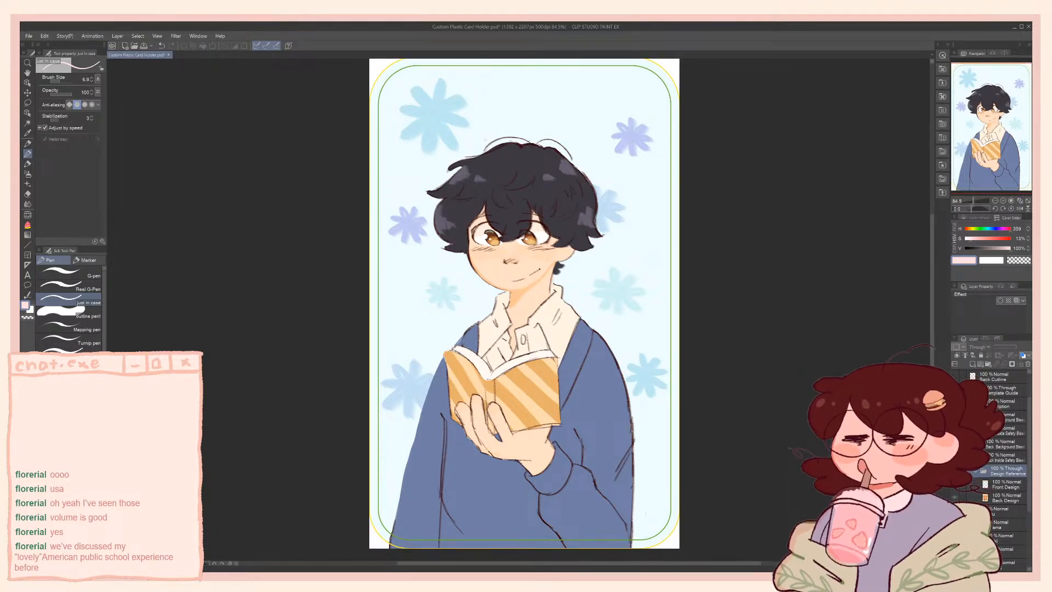
{"action": "left_click", "coordinate": [979, 498]}
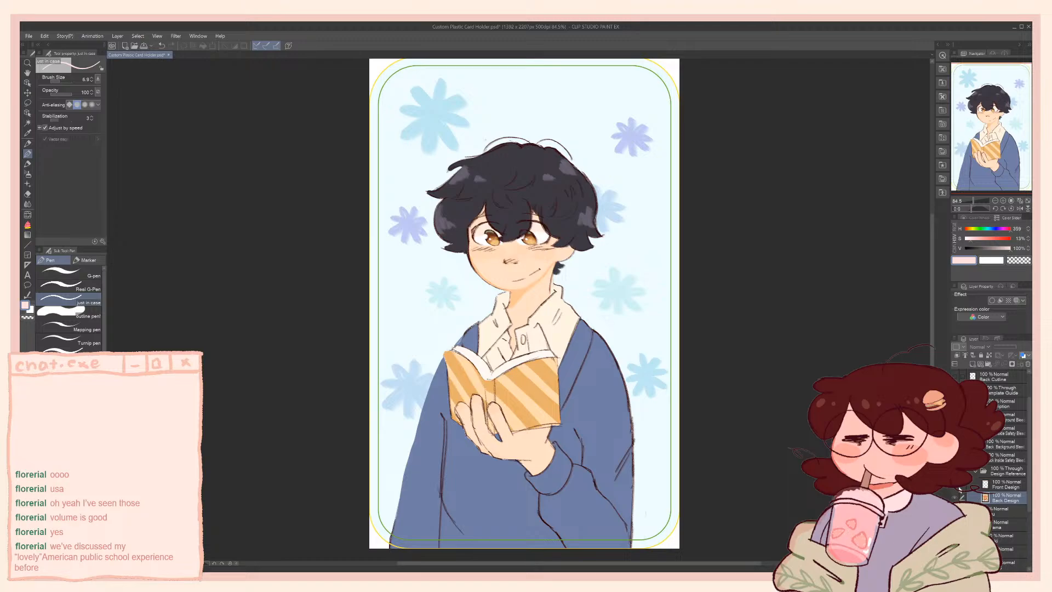
{"action": "left_click", "coordinate": [985, 461]}
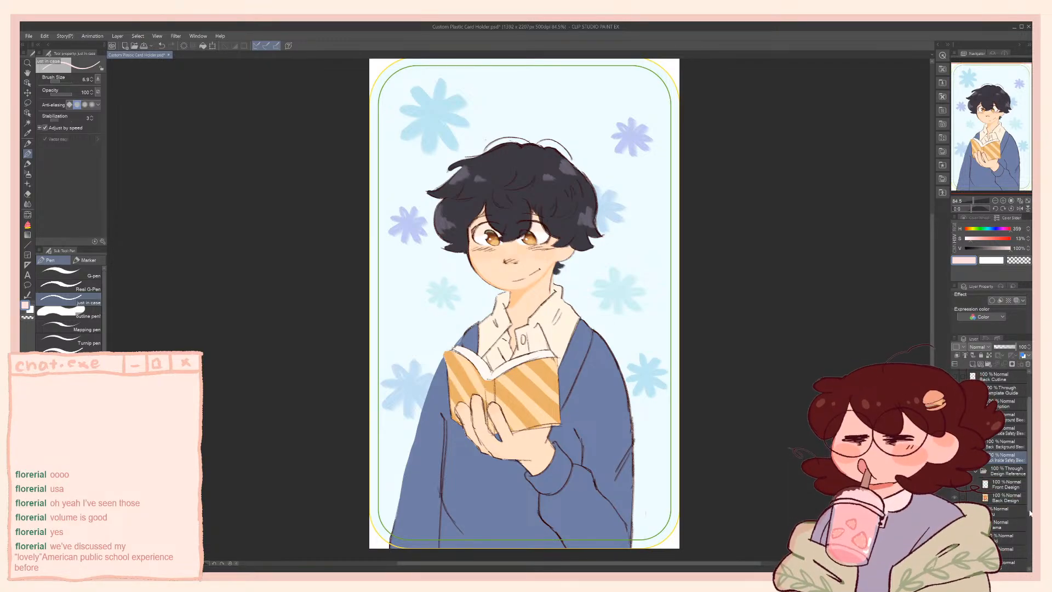
Find the layer holding the background flowers among the lower layers by toggling layer visibility
{"action": "left_click_drag", "start_coordinate": [1029, 512], "coordinate": [1028, 539]}
{"action": "scroll", "coordinate": [1015, 532], "scroll_direction": "down", "scroll_amount": 3}
{"action": "left_click", "coordinate": [999, 539]}
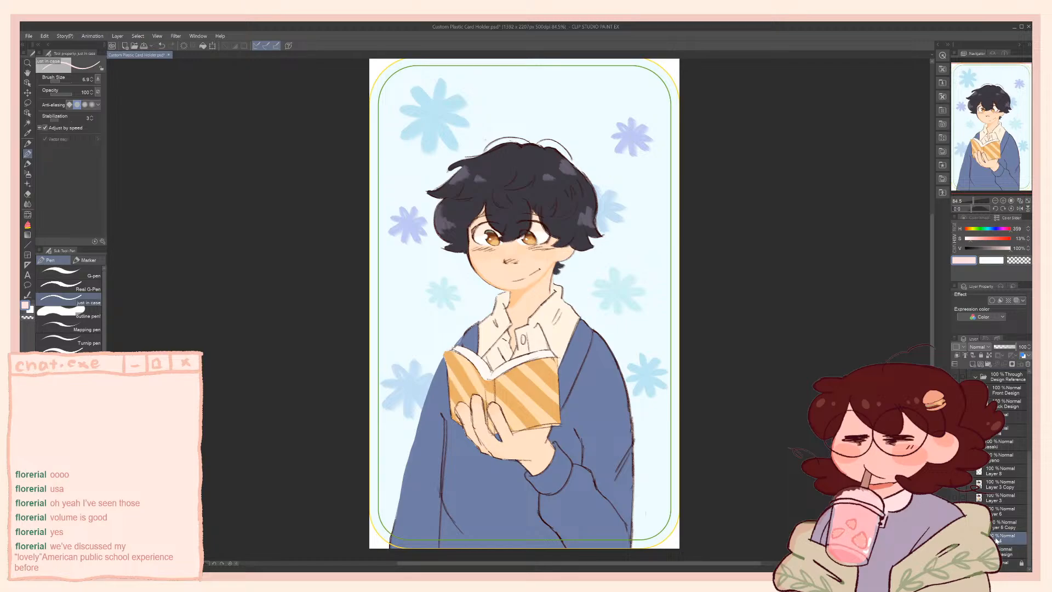
{"action": "left_click", "coordinate": [956, 538]}
{"action": "left_click", "coordinate": [955, 538]}
{"action": "left_click", "coordinate": [994, 526]}
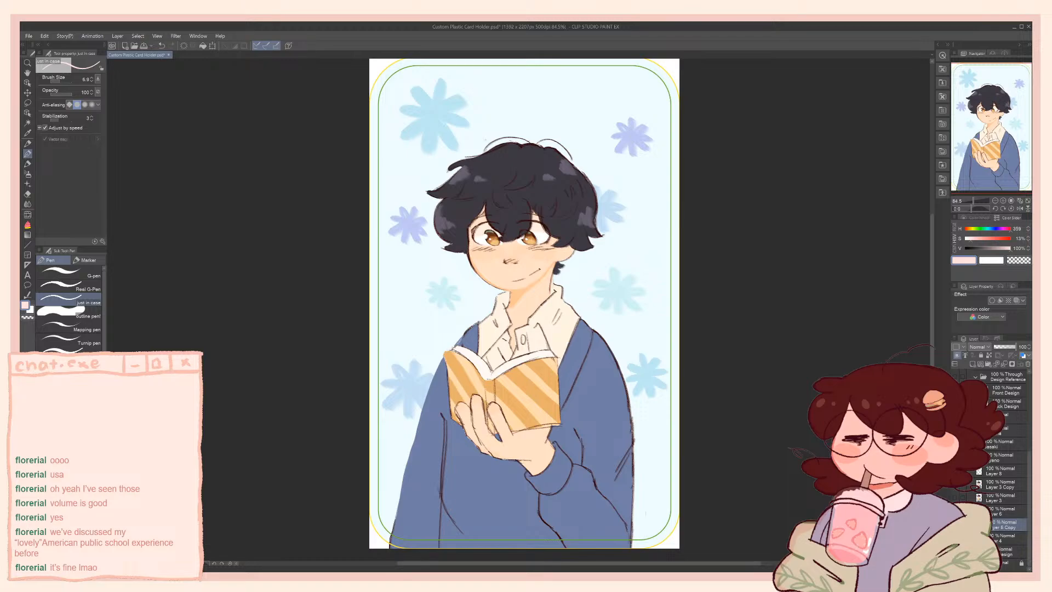
{"action": "left_click", "coordinate": [997, 540]}
{"action": "left_click", "coordinate": [955, 539]}
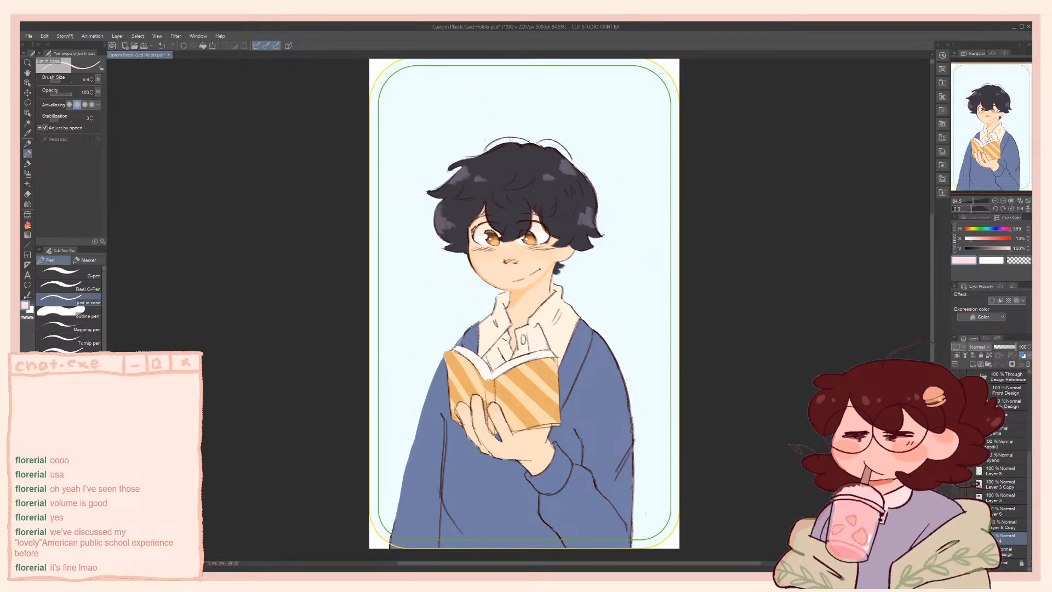
{"action": "left_click", "coordinate": [956, 538]}
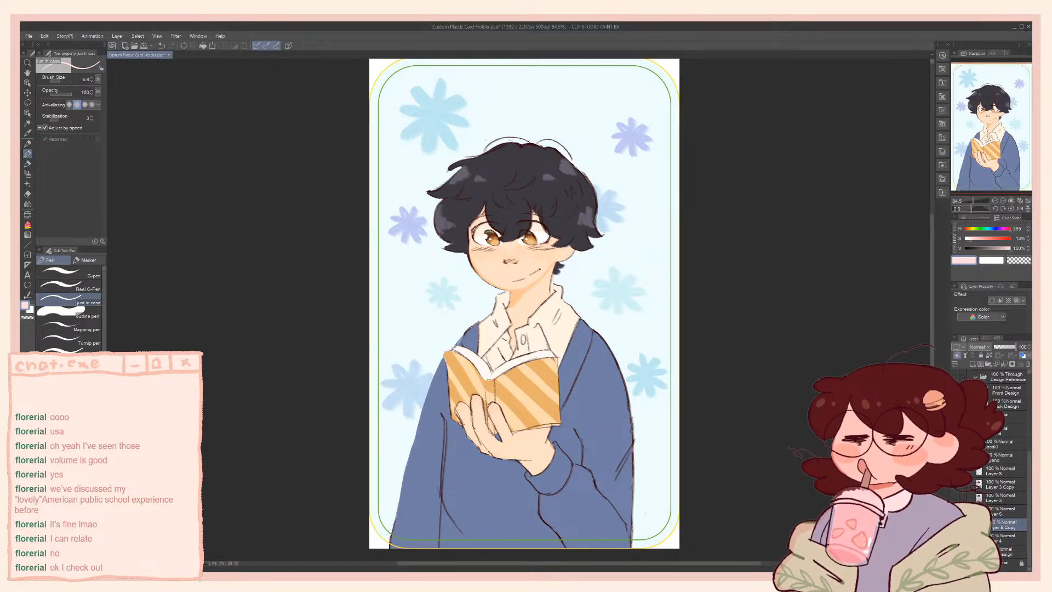
Compare the two background flower layers by toggling visibility, and make the copied background layer active
{"action": "left_click", "coordinate": [956, 524]}
{"action": "left_click", "coordinate": [956, 524]}
{"action": "left_click", "coordinate": [955, 525]}
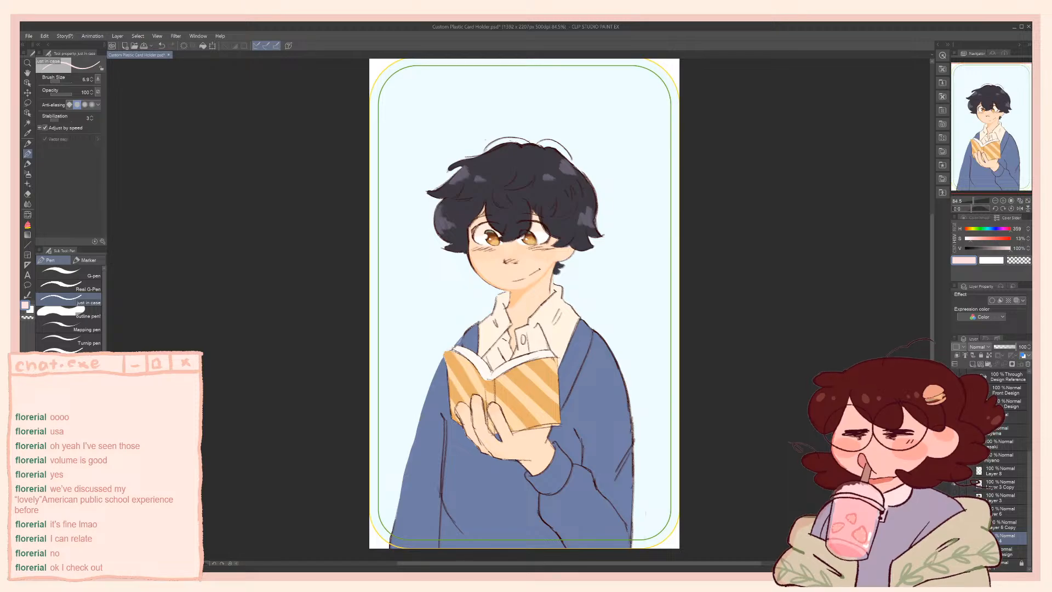
{"action": "left_click", "coordinate": [956, 524]}
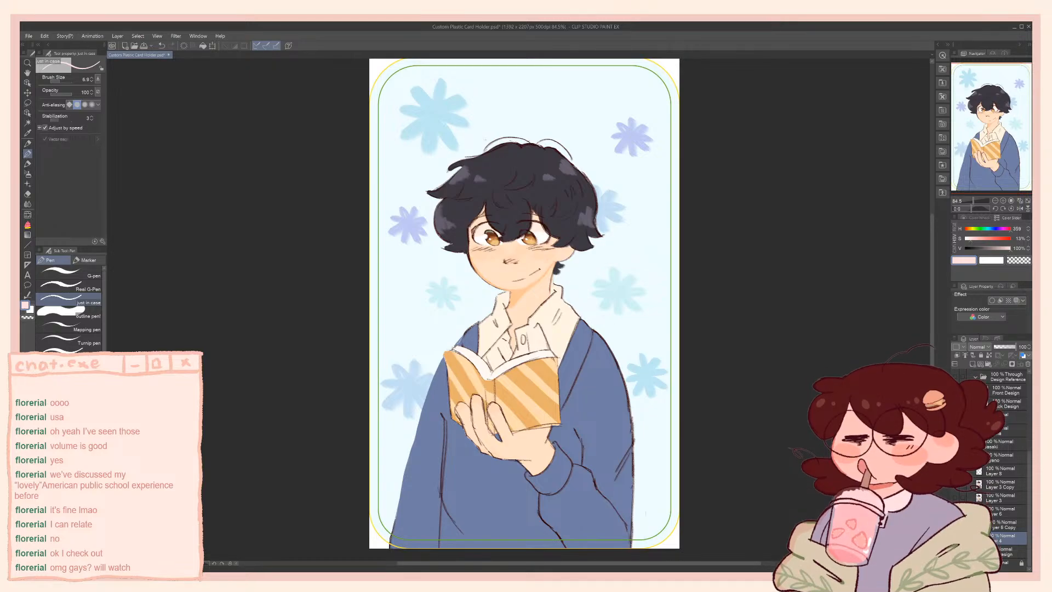
{"action": "left_click", "coordinate": [1004, 525]}
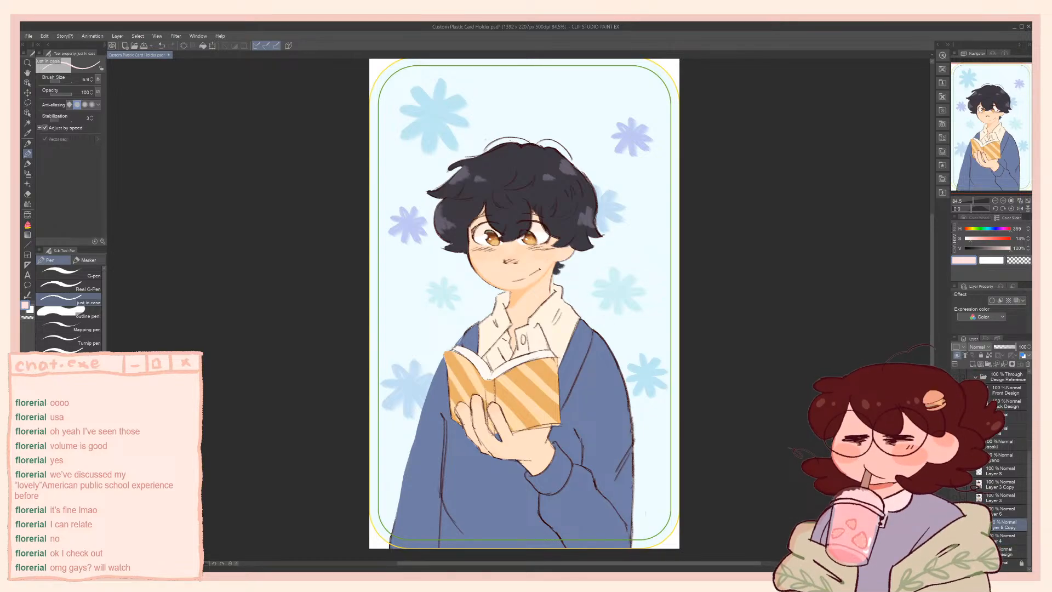
{"action": "left_click", "coordinate": [955, 525]}
{"action": "left_click", "coordinate": [956, 525]}
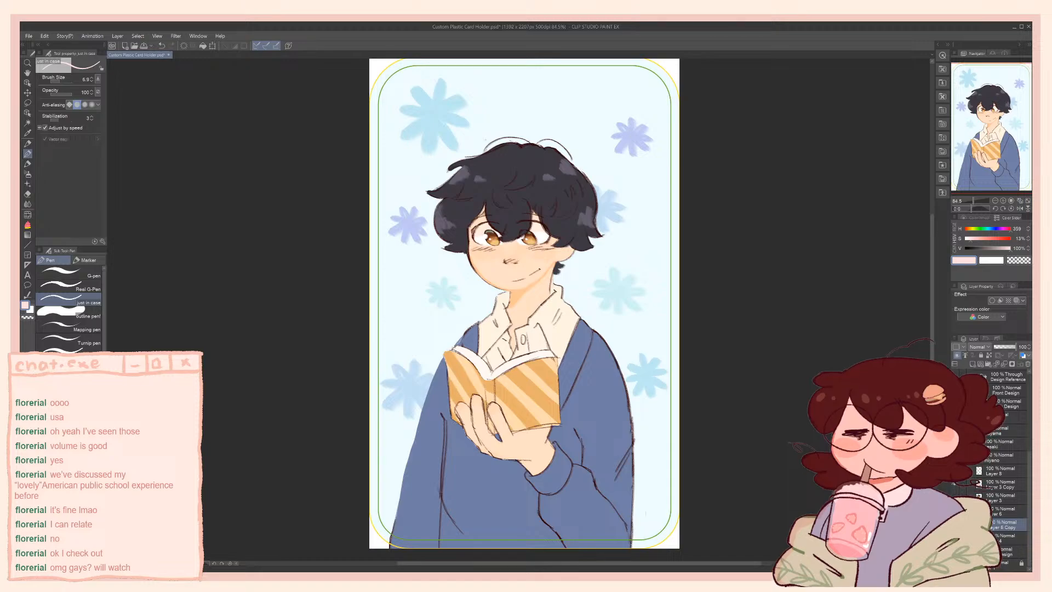
Lasso the blue flower beside the left sleeve on the copied background layer, nudge it right and down, and deselect
{"action": "key", "text": "m"}
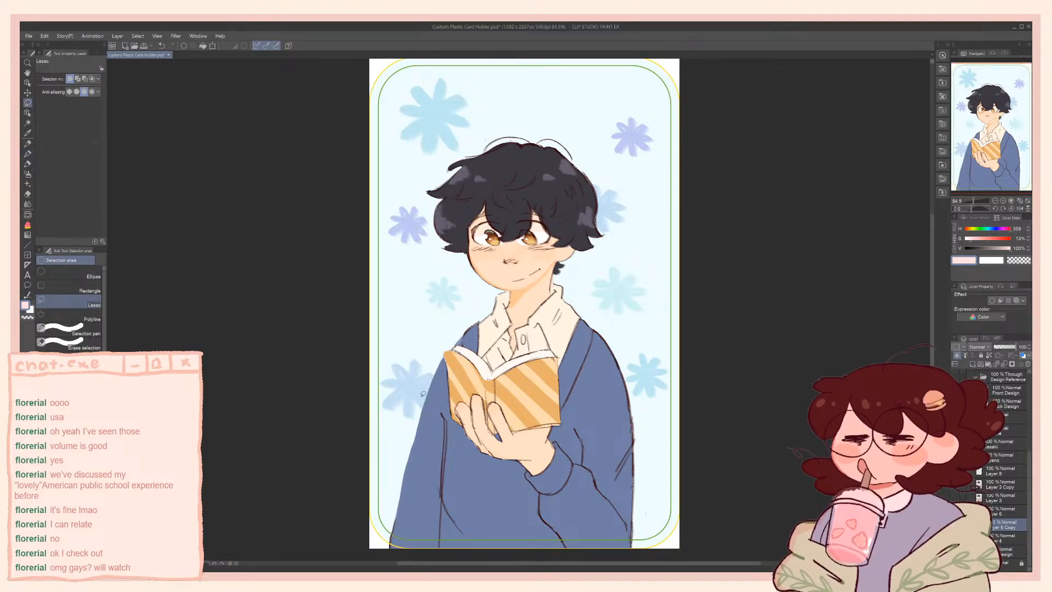
{"action": "left_click", "coordinate": [955, 525]}
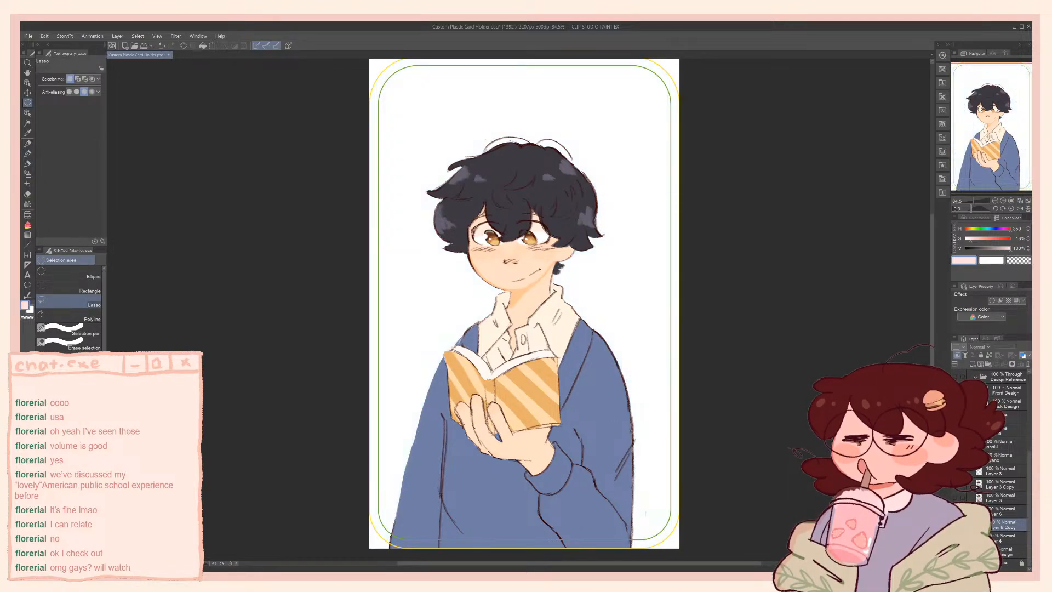
{"action": "left_click", "coordinate": [955, 525]}
{"action": "left_click", "coordinate": [955, 525]}
{"action": "left_click", "coordinate": [956, 525]}
{"action": "left_click", "coordinate": [955, 525]}
{"action": "left_click", "coordinate": [955, 525]}
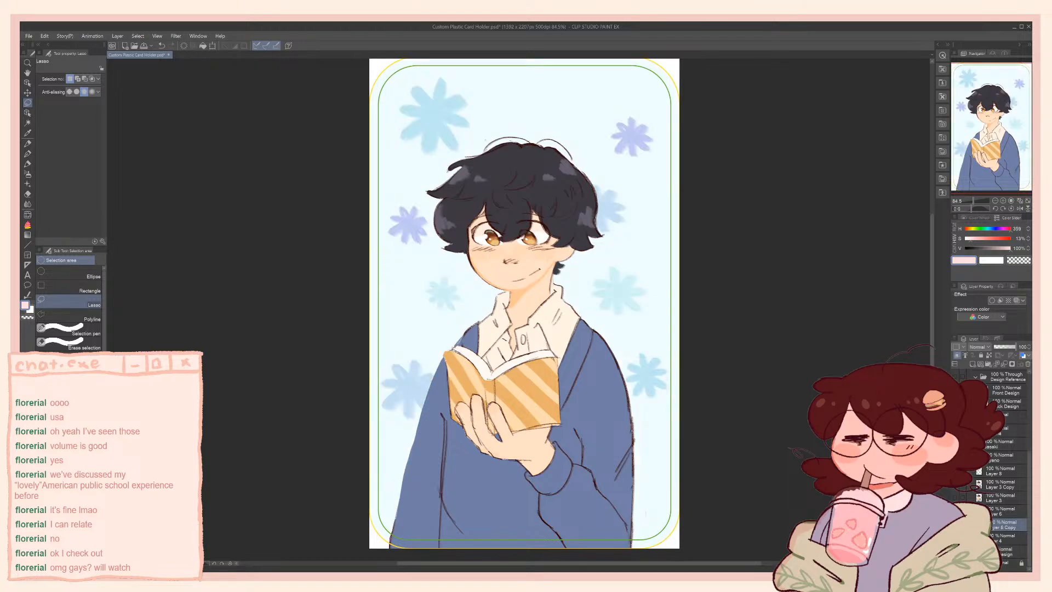
{"action": "mouse_move", "coordinate": [405, 345]}
{"action": "left_mouse_down"}
{"action": "mouse_move", "coordinate": [388, 365]}
{"action": "mouse_move", "coordinate": [383, 439]}
{"action": "mouse_move", "coordinate": [466, 433]}
{"action": "left_mouse_up"}
{"action": "key", "text": "ctrl+t"}
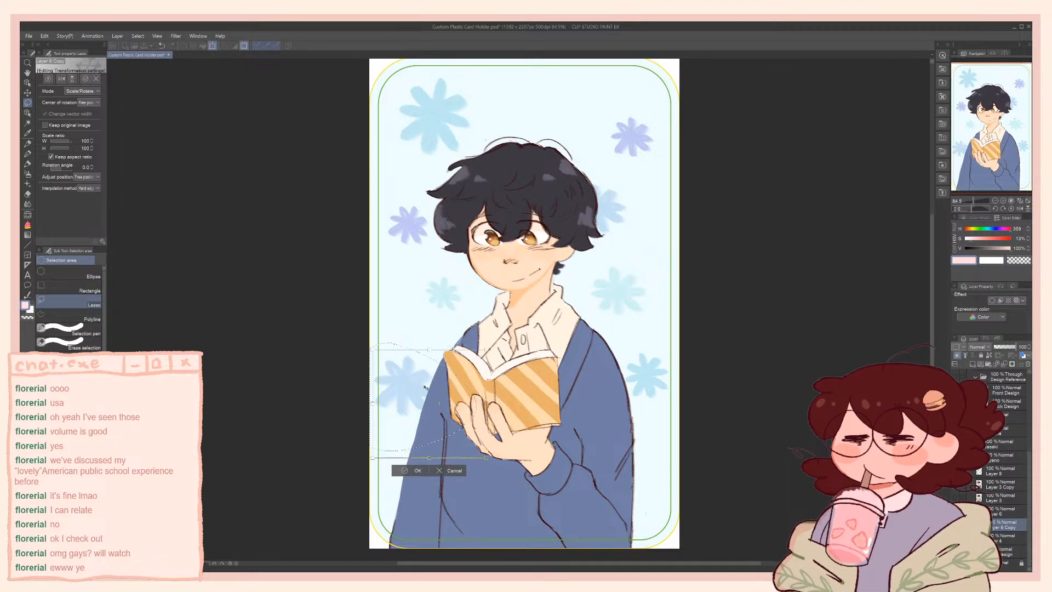
{"action": "left_click", "coordinate": [420, 475]}
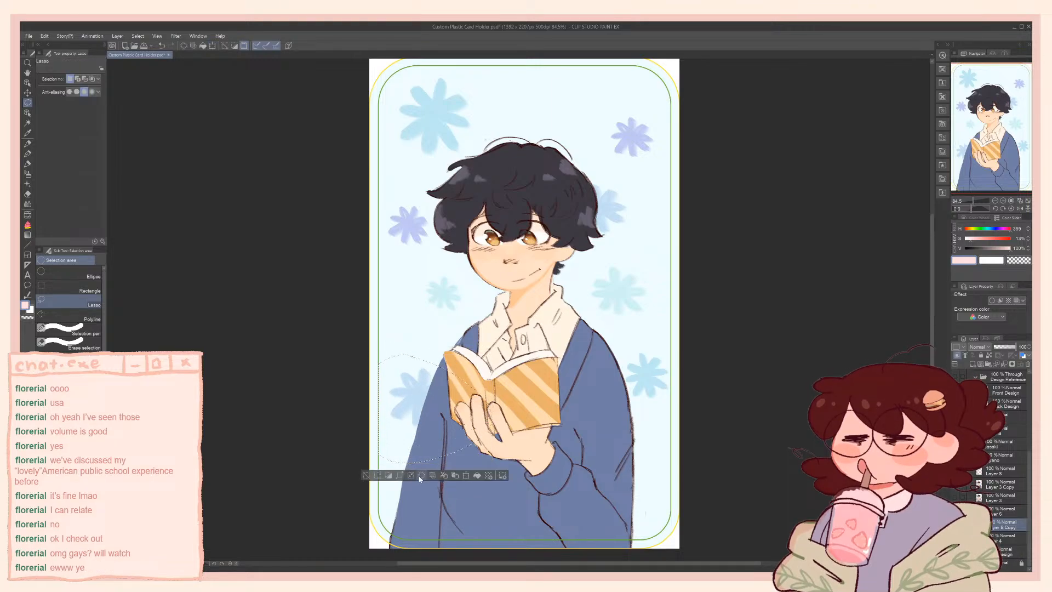
{"action": "key", "text": "ctrl+d"}
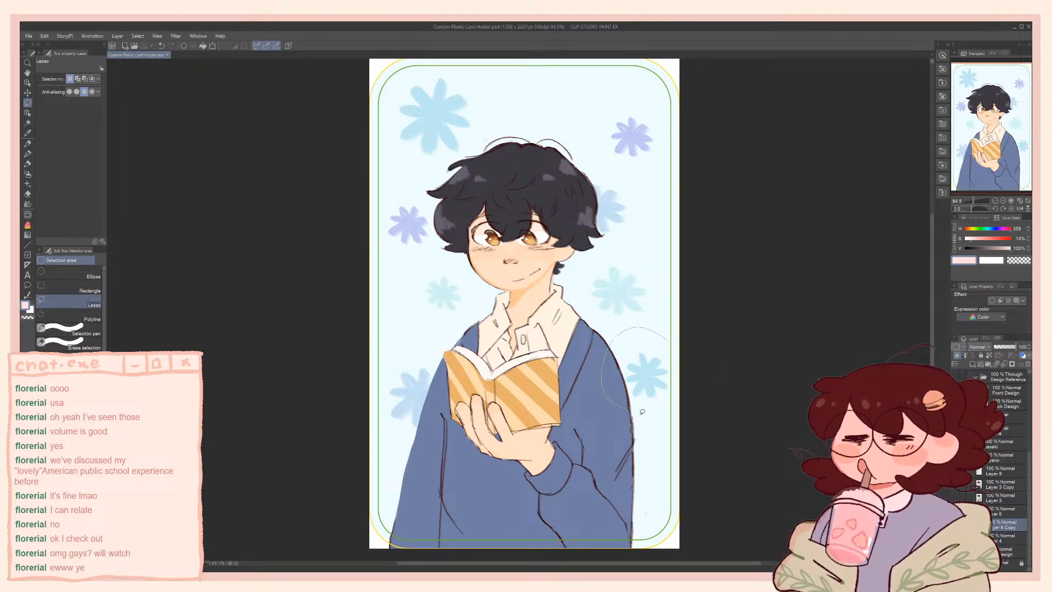
Lasso the light-blue flower beside the right shoulder, nudge it slightly toward the figure, and deselect
{"action": "left_click_drag", "start_coordinate": [663, 353], "coordinate": [655, 384]}
{"action": "key", "text": "ctrl+t"}
{"action": "left_click", "coordinate": [623, 425]}
{"action": "key", "text": "ctrl+d"}
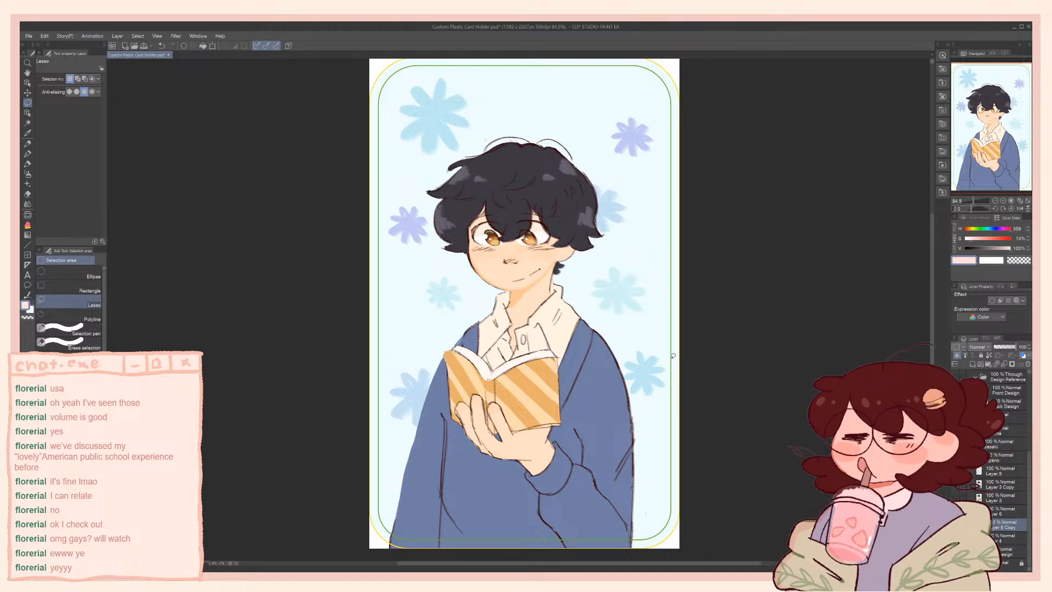
{"action": "scroll", "coordinate": [480, 173], "scroll_direction": "up", "scroll_amount": 3}
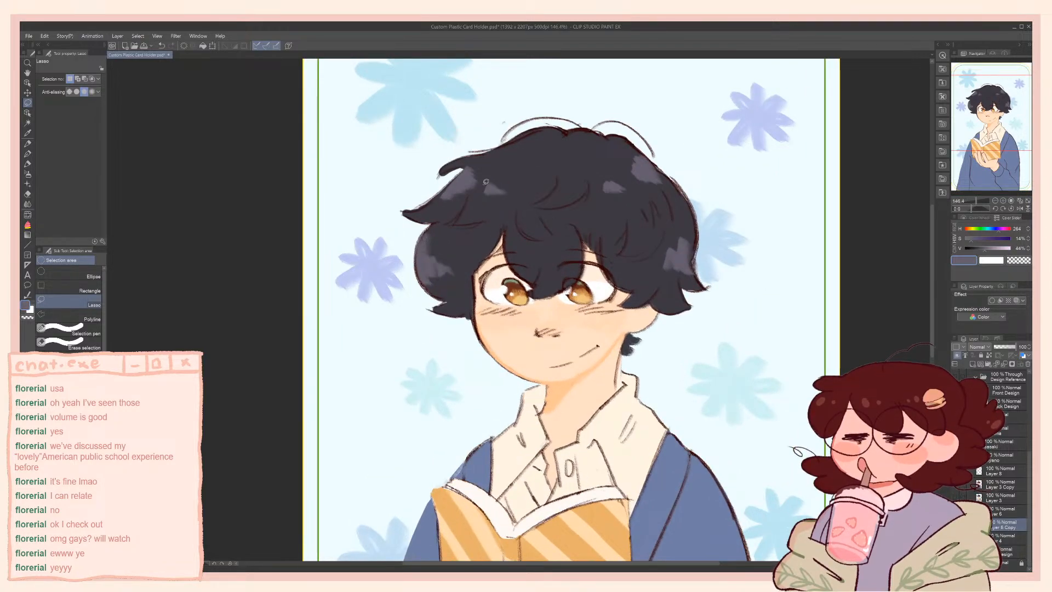
Switch from the selection tool to the Artemus Hard brush and sample the dark hair colour
{"action": "key", "text": "b"}
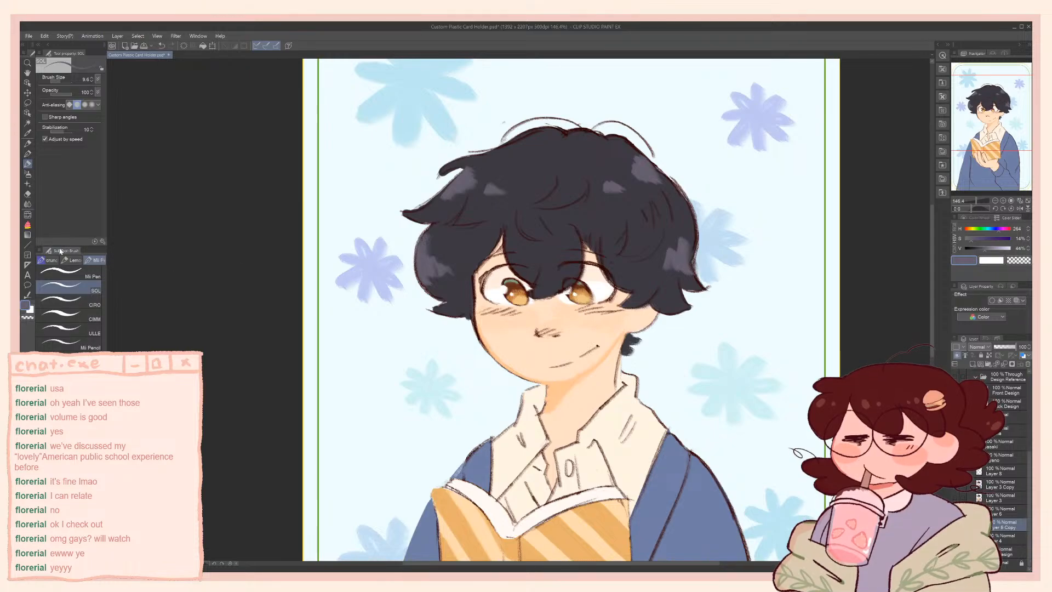
{"action": "left_click", "coordinate": [74, 260]}
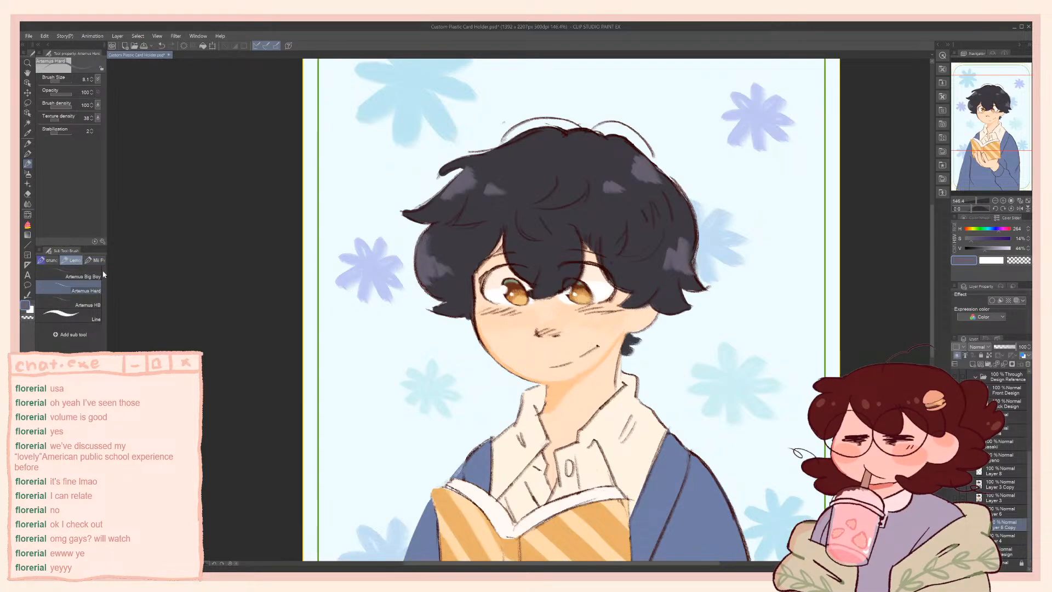
{"action": "left_click", "coordinate": [429, 267], "text": "alt"}
{"action": "left_click", "coordinate": [978, 486]}
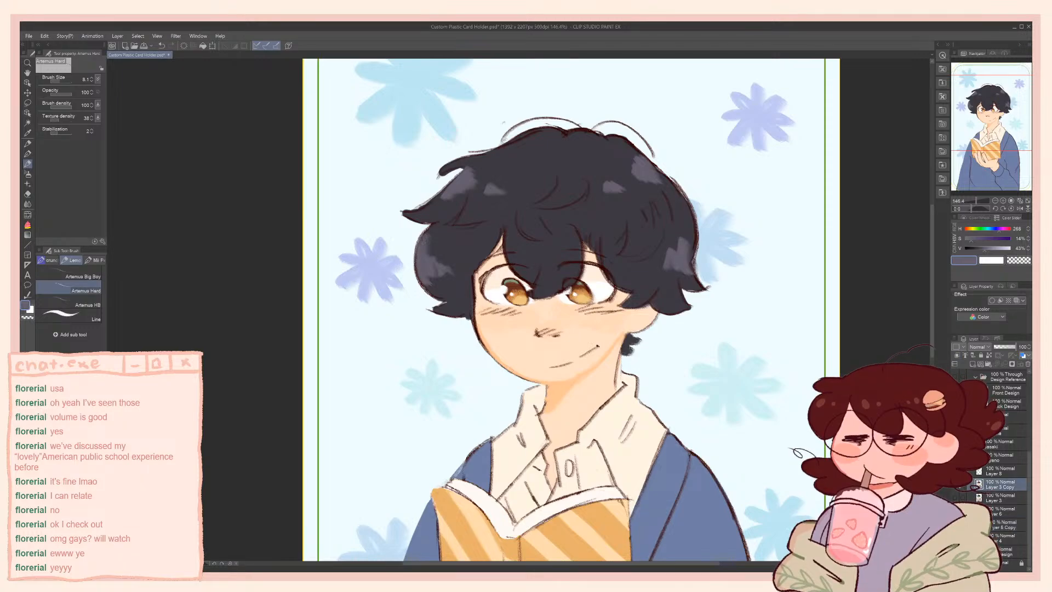
{"action": "left_click", "coordinate": [995, 472]}
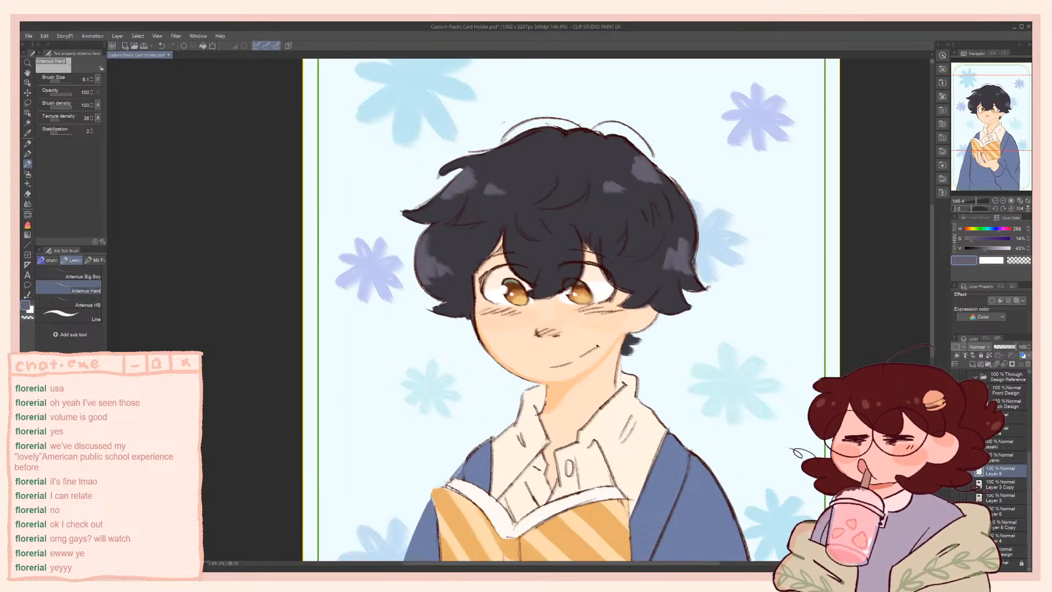
{"action": "mouse_move", "coordinate": [850, 460]}
{"action": "left_mouse_down"}
{"action": "mouse_move", "coordinate": [866, 223]}
{"action": "mouse_move", "coordinate": [888, 215]}
{"action": "mouse_move", "coordinate": [873, 372]}
{"action": "left_mouse_up"}
{"action": "left_click_drag", "start_coordinate": [834, 340], "coordinate": [836, 377]}
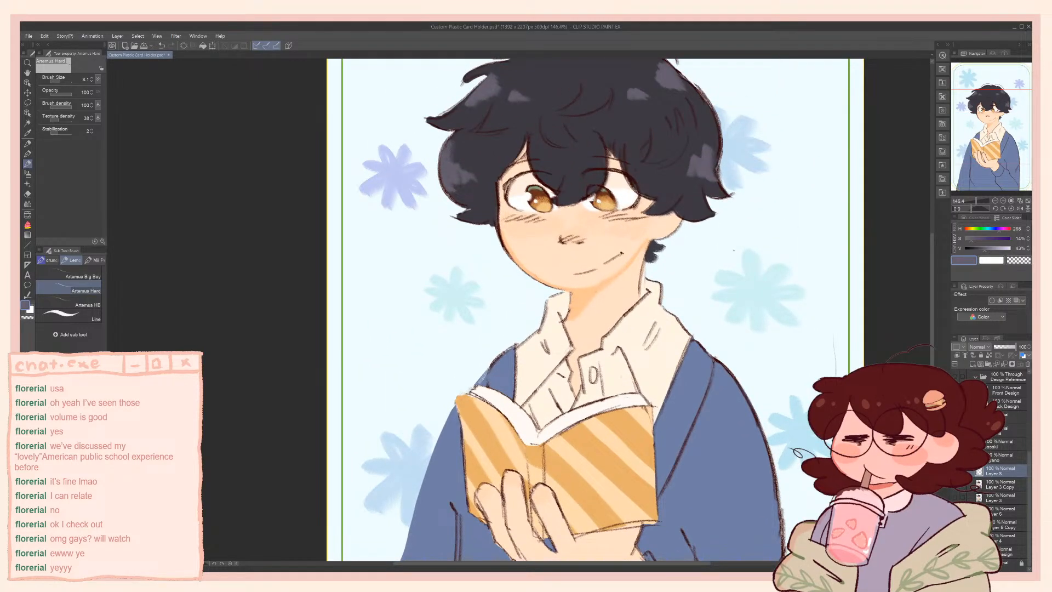
{"action": "key", "text": "ctrl+z"}
Show the colour palette layer, Layer 7, and sample the dark brown outline colour from the dot beside the neck
{"action": "left_click_drag", "start_coordinate": [747, 356], "coordinate": [740, 337]}
{"action": "left_click_drag", "start_coordinate": [747, 244], "coordinate": [727, 523]}
{"action": "scroll", "coordinate": [1030, 407], "scroll_direction": "up", "scroll_amount": 5}
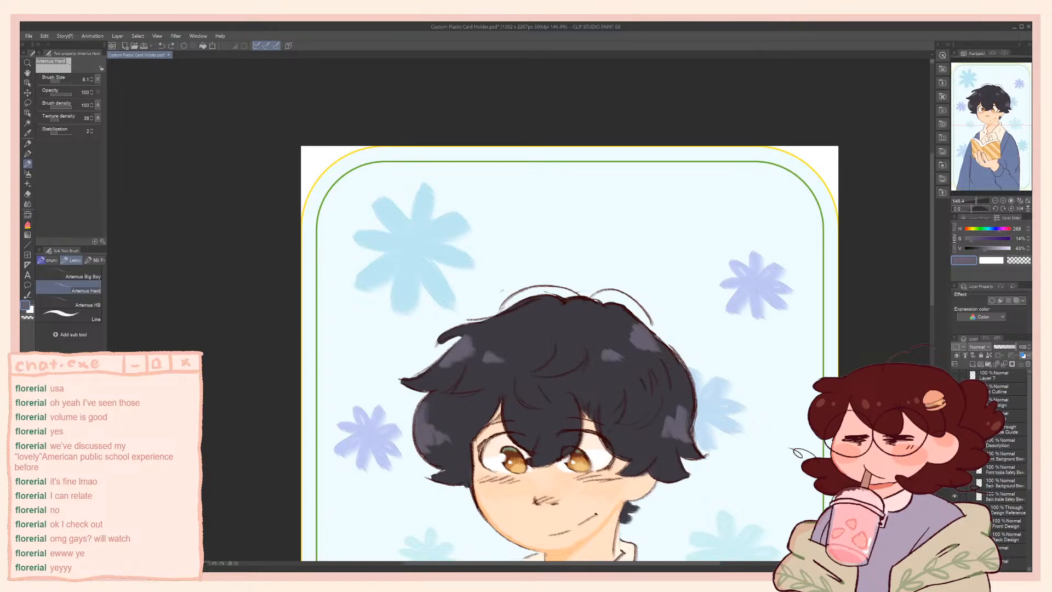
{"action": "left_click", "coordinate": [955, 375]}
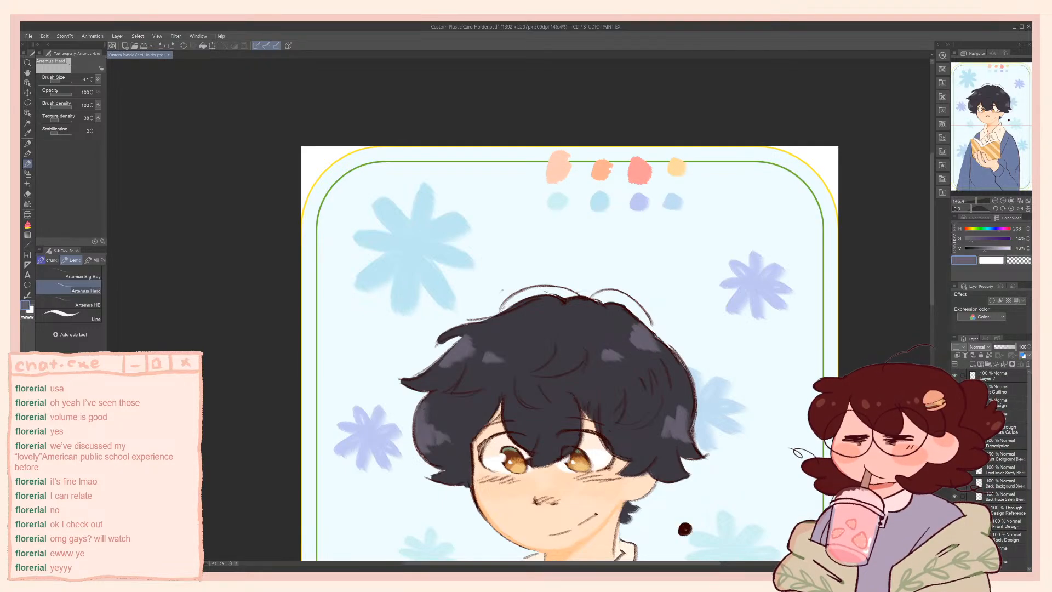
{"action": "left_click", "coordinate": [685, 528], "text": "alt"}
On Layer 5, enlarge the brush and redraw the upper left sleeve outline downward from the book's corner, undoing and repeating unsatisfactory strokes
{"action": "mouse_move", "coordinate": [603, 456]}
{"action": "left_mouse_down"}
{"action": "mouse_move", "coordinate": [598, 423]}
{"action": "mouse_move", "coordinate": [667, 154]}
{"action": "left_mouse_up"}
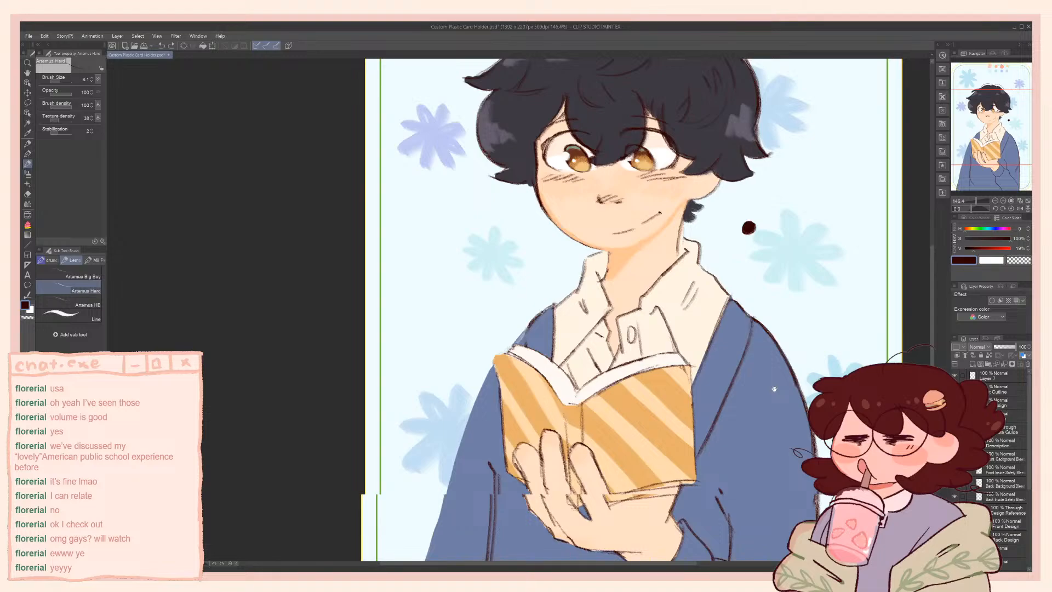
{"action": "left_click_drag", "start_coordinate": [774, 389], "coordinate": [851, 291]}
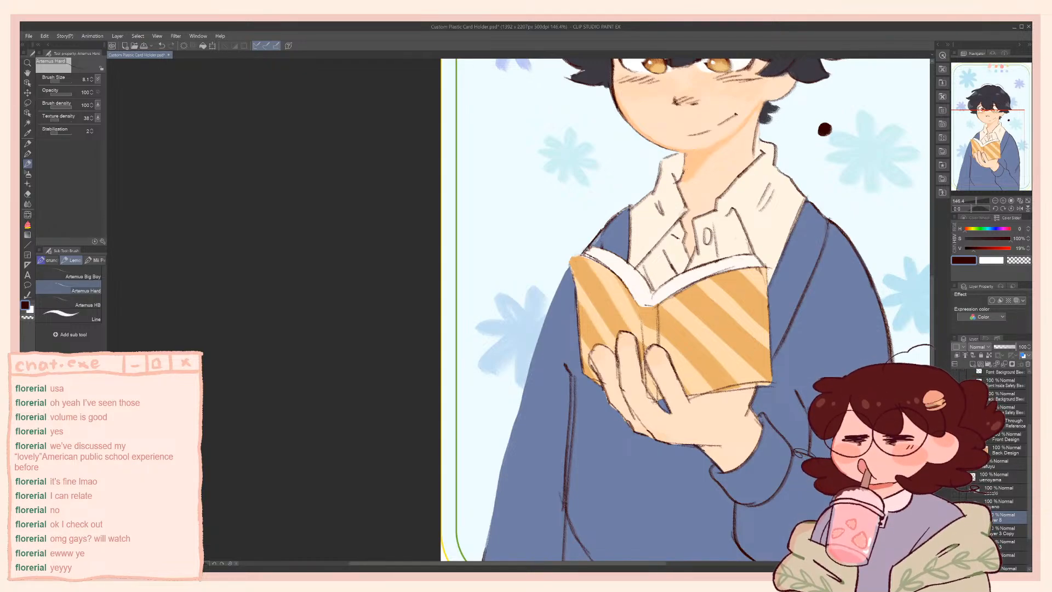
{"action": "left_click_drag", "start_coordinate": [713, 356], "coordinate": [737, 285]}
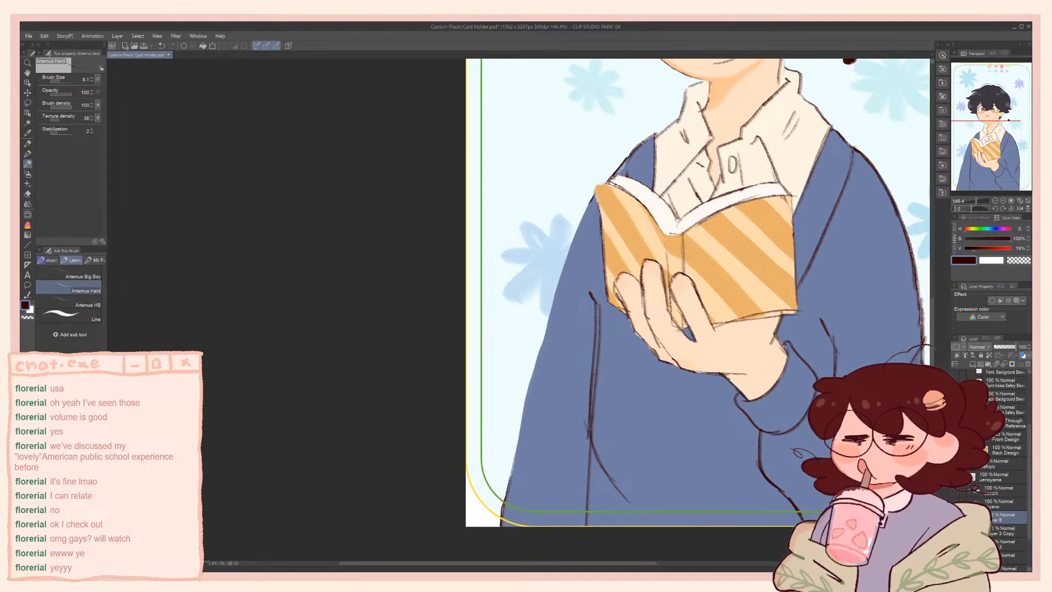
{"action": "key", "text": "]"}
{"action": "key", "text": "]"}
{"action": "key", "text": "ctrl+z"}
{"action": "key", "text": "]"}
{"action": "key", "text": "]"}
{"action": "left_click_drag", "start_coordinate": [594, 195], "coordinate": [550, 300]}
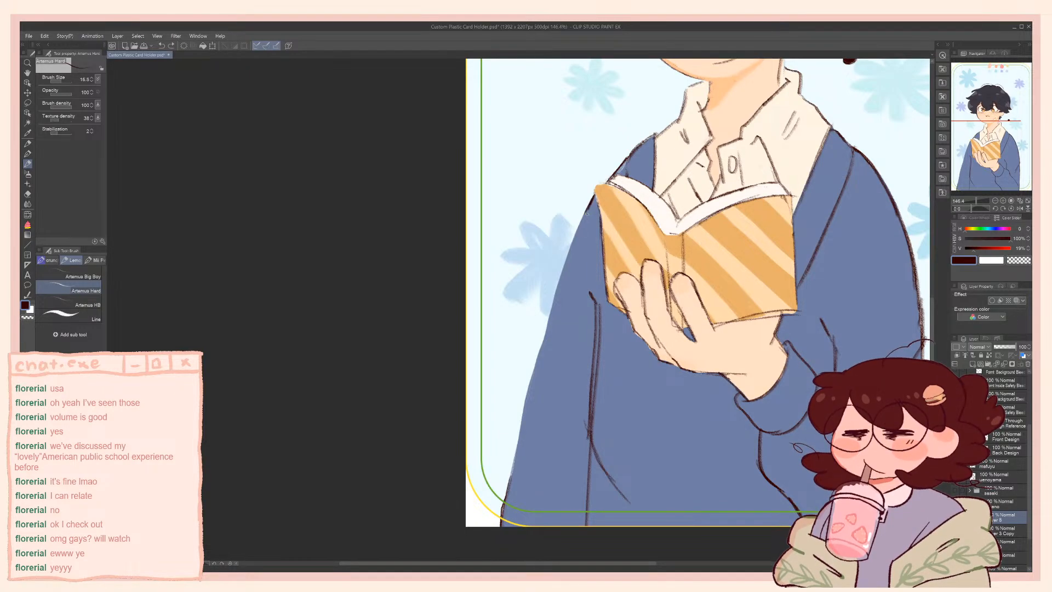
{"action": "key", "text": "ctrl+z"}
{"action": "left_click_drag", "start_coordinate": [592, 203], "coordinate": [522, 434]}
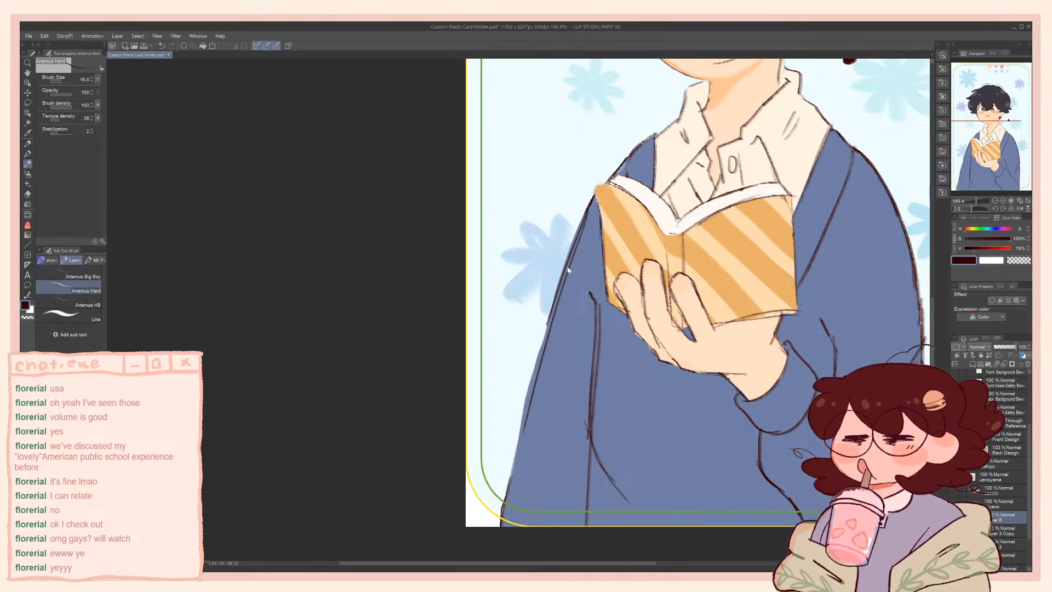
{"action": "key", "text": "ctrl+z"}
{"action": "key", "text": "ctrl+z"}
{"action": "left_click_drag", "start_coordinate": [595, 196], "coordinate": [563, 278]}
{"action": "key", "text": "ctrl+z"}
{"action": "left_click_drag", "start_coordinate": [592, 202], "coordinate": [549, 330]}
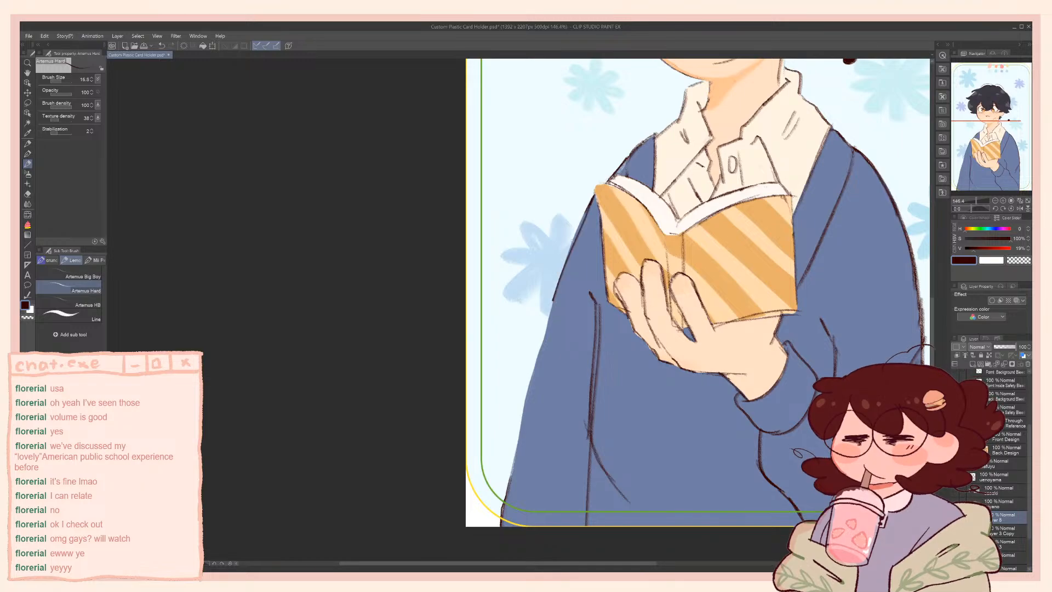
{"action": "key", "text": "ctrl+z"}
{"action": "left_click_drag", "start_coordinate": [595, 198], "coordinate": [559, 287]}
{"action": "key", "text": "ctrl+z"}
{"action": "key", "text": "ctrl+z"}
{"action": "left_click_drag", "start_coordinate": [592, 200], "coordinate": [551, 318]}
Continue the dark brown left sleeve outline down toward the hem, undoing and redrawing strokes until the curve runs smoothly
{"action": "key", "text": "ctrl+z"}
{"action": "left_click_drag", "start_coordinate": [565, 267], "coordinate": [535, 370]}
{"action": "key", "text": "ctrl+z"}
{"action": "left_click_drag", "start_coordinate": [552, 307], "coordinate": [533, 377]}
{"action": "key", "text": "ctrl+z"}
{"action": "left_click_drag", "start_coordinate": [550, 324], "coordinate": [525, 418]}
{"action": "key", "text": "ctrl+z"}
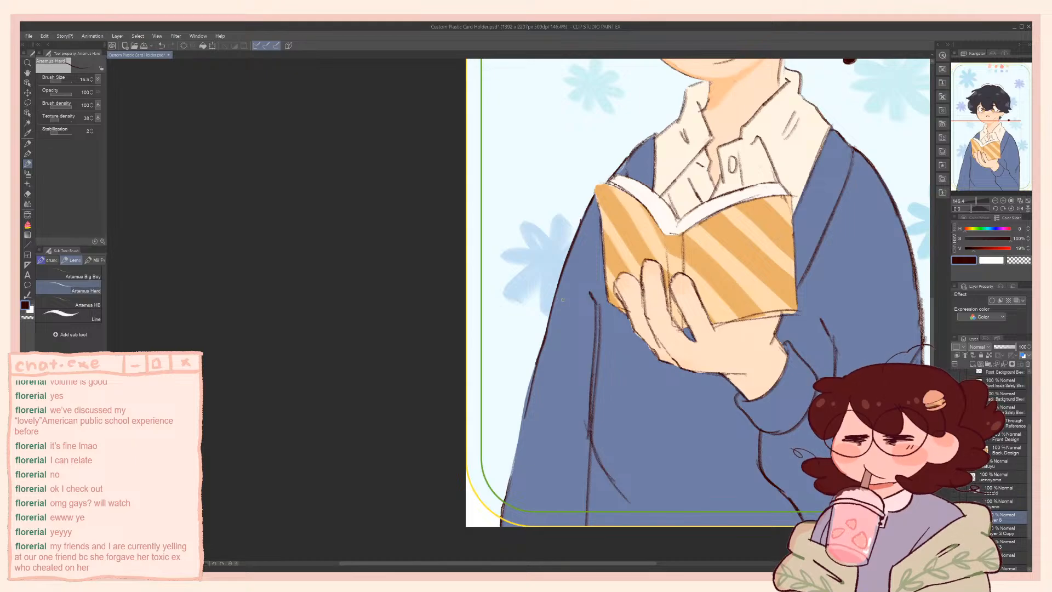
{"action": "key", "text": "ctrl+z"}
{"action": "mouse_move", "coordinate": [544, 344]}
{"action": "left_mouse_down"}
{"action": "mouse_move", "coordinate": [529, 383]}
{"action": "mouse_move", "coordinate": [539, 347]}
{"action": "mouse_move", "coordinate": [522, 423]}
{"action": "left_mouse_up"}
{"action": "key", "text": "ctrl+z"}
{"action": "left_click_drag", "start_coordinate": [534, 373], "coordinate": [515, 476]}
{"action": "key", "text": "ctrl+z"}
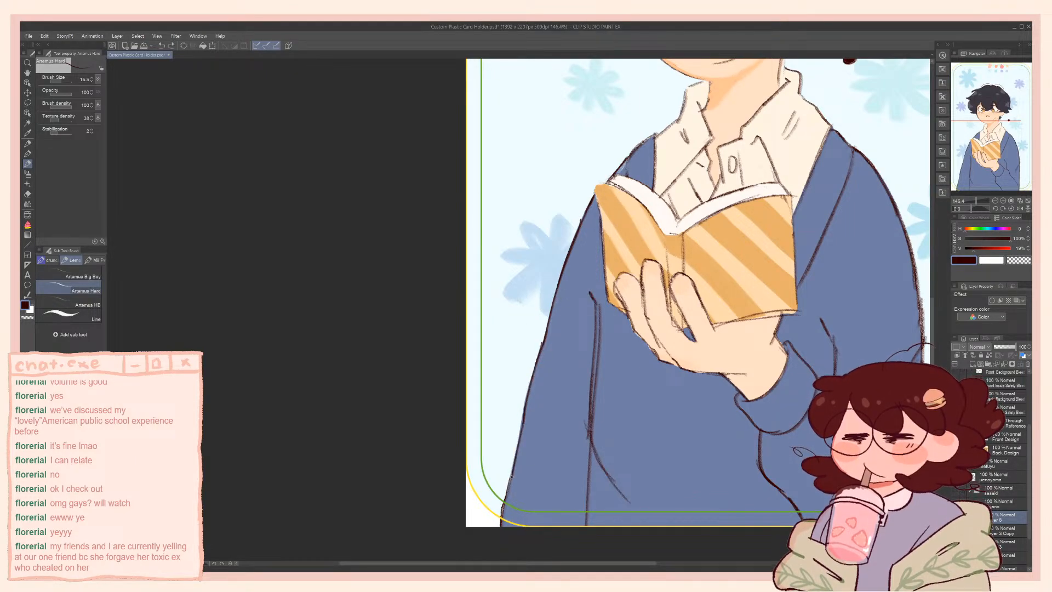
{"action": "mouse_move", "coordinate": [525, 420]}
{"action": "left_mouse_down"}
{"action": "mouse_move", "coordinate": [508, 488]}
{"action": "mouse_move", "coordinate": [516, 453]}
{"action": "left_mouse_up"}
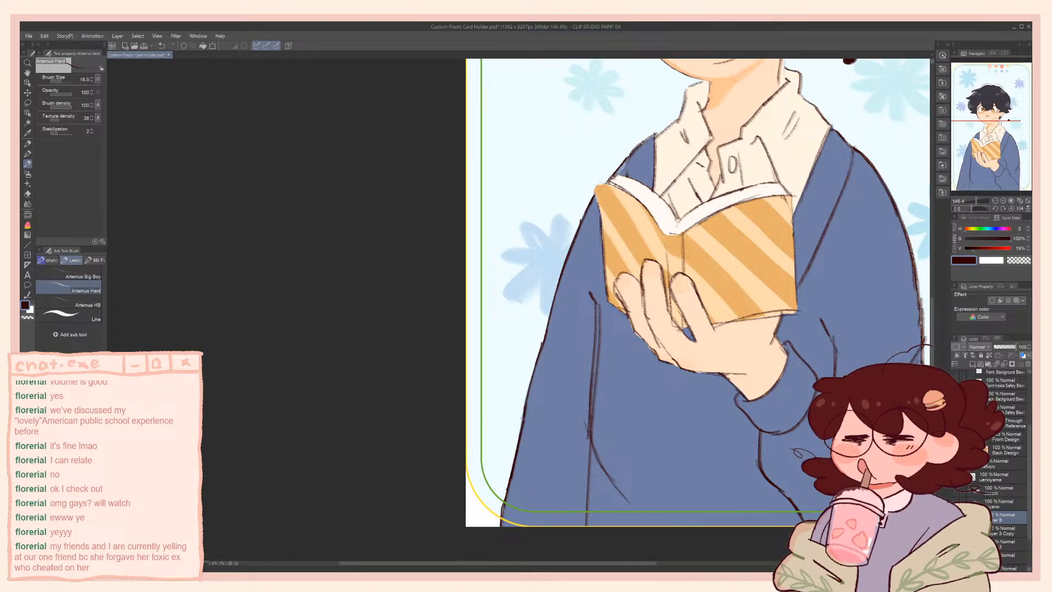
Draw diagonal fold lines on the cardigan's lower left sleeve in dark brown
{"action": "mouse_move", "coordinate": [546, 326]}
{"action": "left_mouse_down"}
{"action": "mouse_move", "coordinate": [523, 396]}
{"action": "mouse_move", "coordinate": [571, 422]}
{"action": "left_mouse_up"}
{"action": "left_click_drag", "start_coordinate": [609, 328], "coordinate": [466, 379]}
{"action": "left_click_drag", "start_coordinate": [428, 447], "coordinate": [381, 535]}
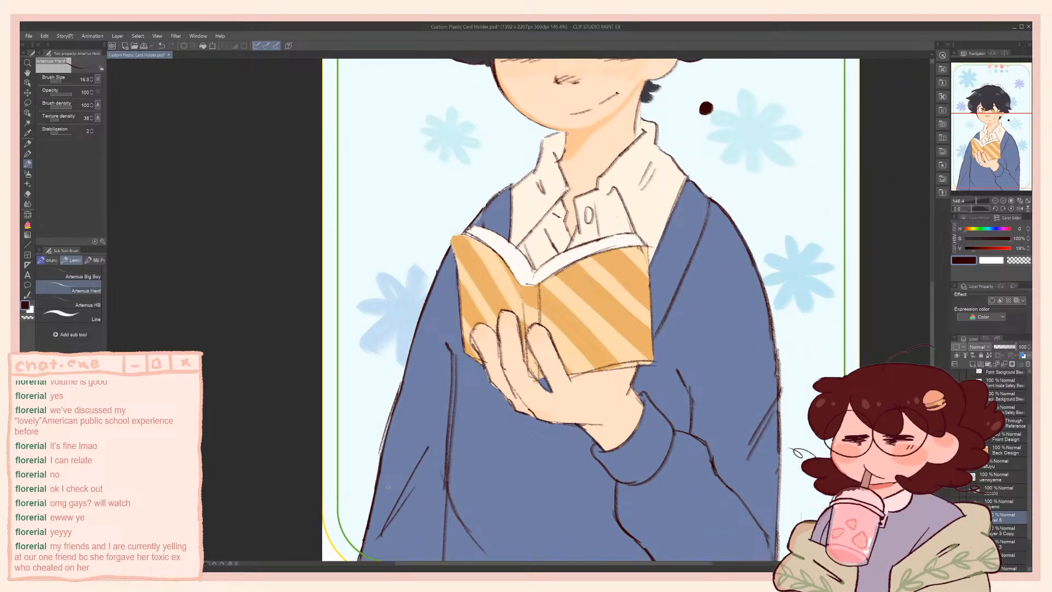
Touch up the left shoulder outline above the book, using the sampled cardigan blue and dark brown outline colour
{"action": "scroll", "coordinate": [388, 487], "scroll_direction": "down", "scroll_amount": 2}
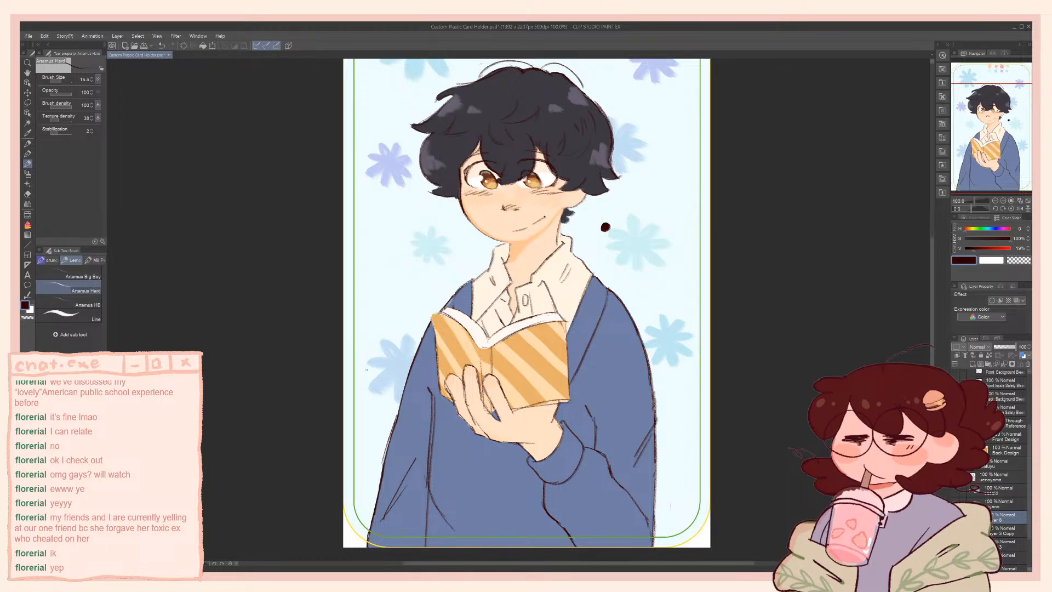
{"action": "left_click_drag", "start_coordinate": [403, 315], "coordinate": [430, 305]}
{"action": "scroll", "coordinate": [446, 261], "scroll_direction": "up", "scroll_amount": 7}
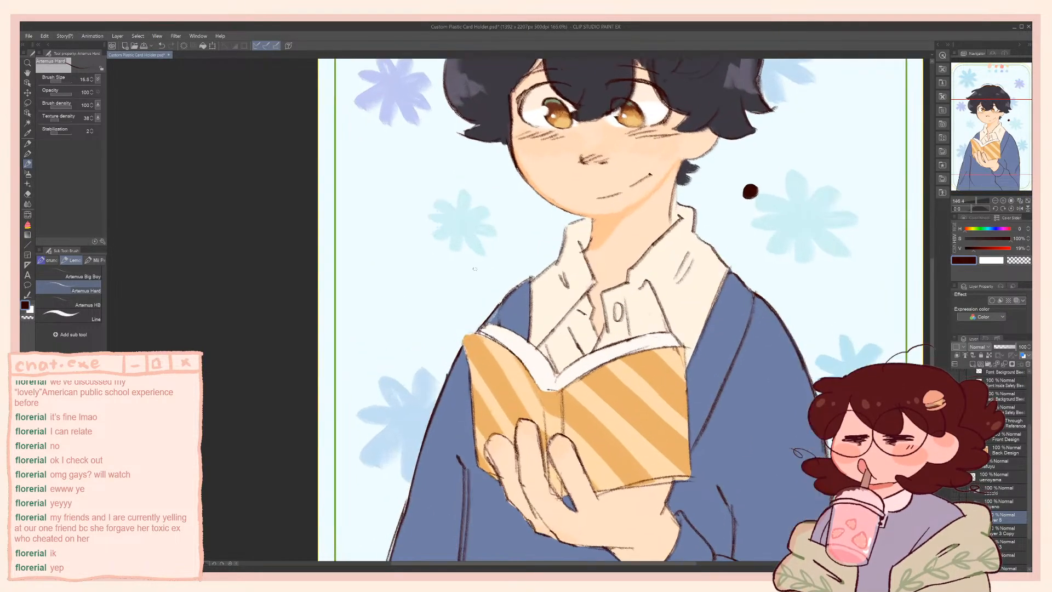
{"action": "left_click", "coordinate": [516, 313], "text": "alt"}
{"action": "scroll", "coordinate": [515, 312], "scroll_direction": "up", "scroll_amount": 2}
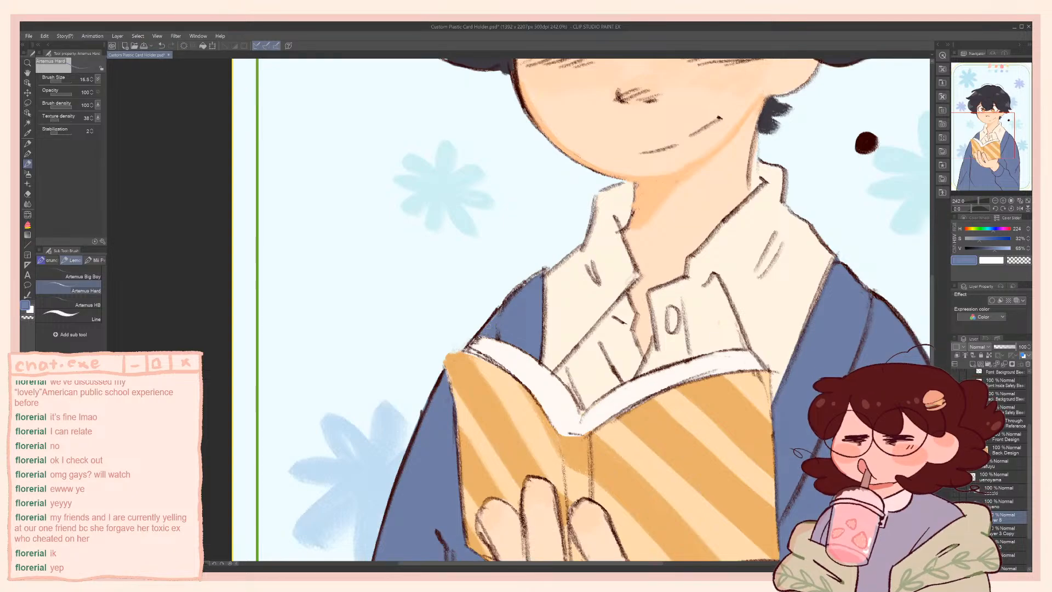
{"action": "left_click_drag", "start_coordinate": [868, 145], "coordinate": [764, 172]}
{"action": "left_click", "coordinate": [763, 171], "text": "alt"}
{"action": "mouse_move", "coordinate": [338, 331]}
{"action": "left_mouse_down"}
{"action": "mouse_move", "coordinate": [388, 325]}
{"action": "mouse_move", "coordinate": [445, 359]}
{"action": "left_mouse_up"}
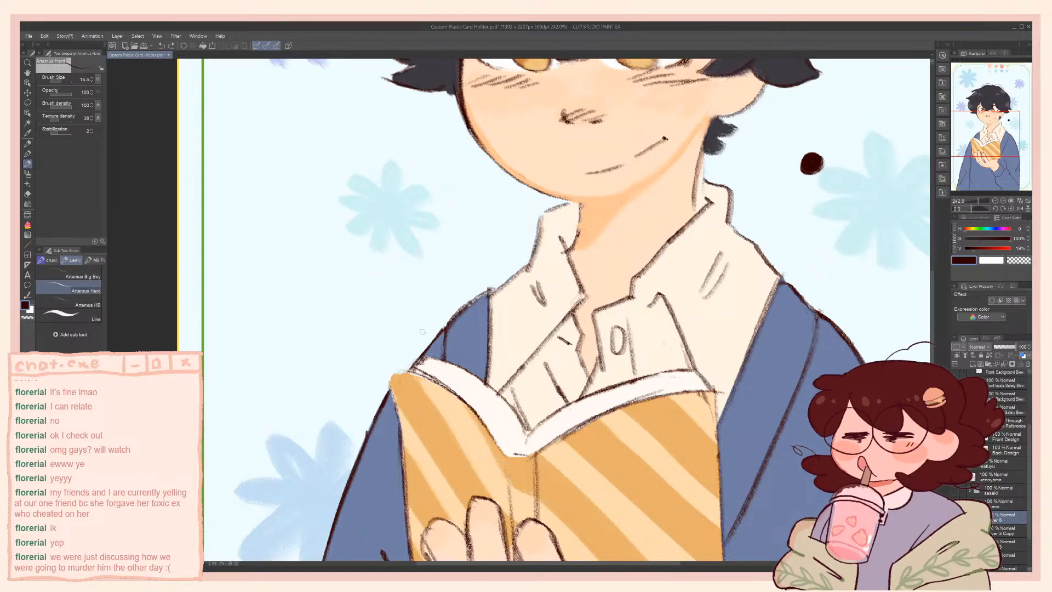
Redraw the outer outline of the little finger and hand holding the book in dark brown, undoing unsatisfactory strokes
{"action": "key", "text": "ctrl+alt+0"}
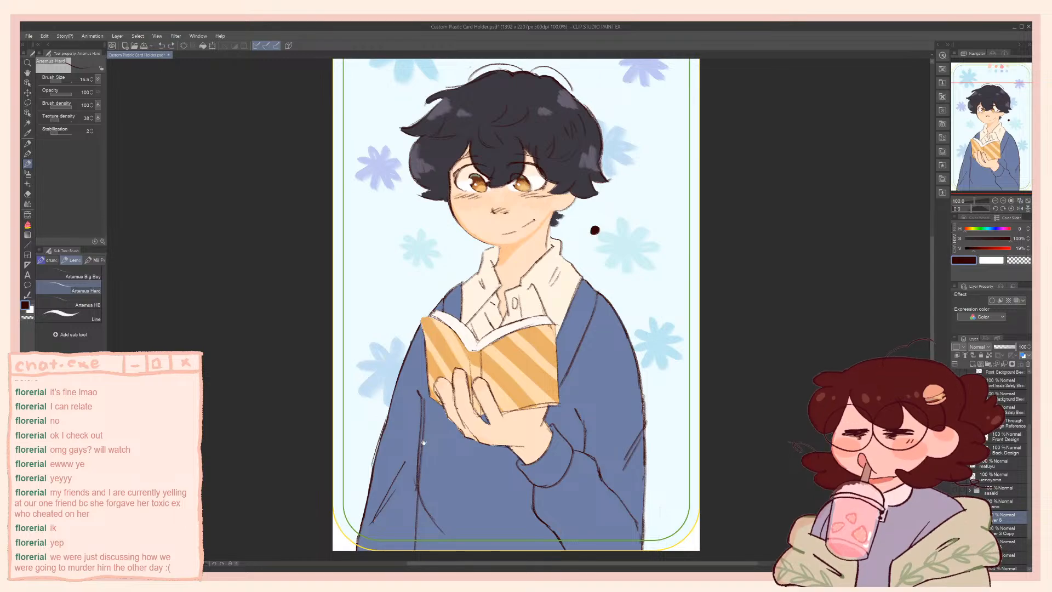
{"action": "left_click_drag", "start_coordinate": [422, 441], "coordinate": [482, 425]}
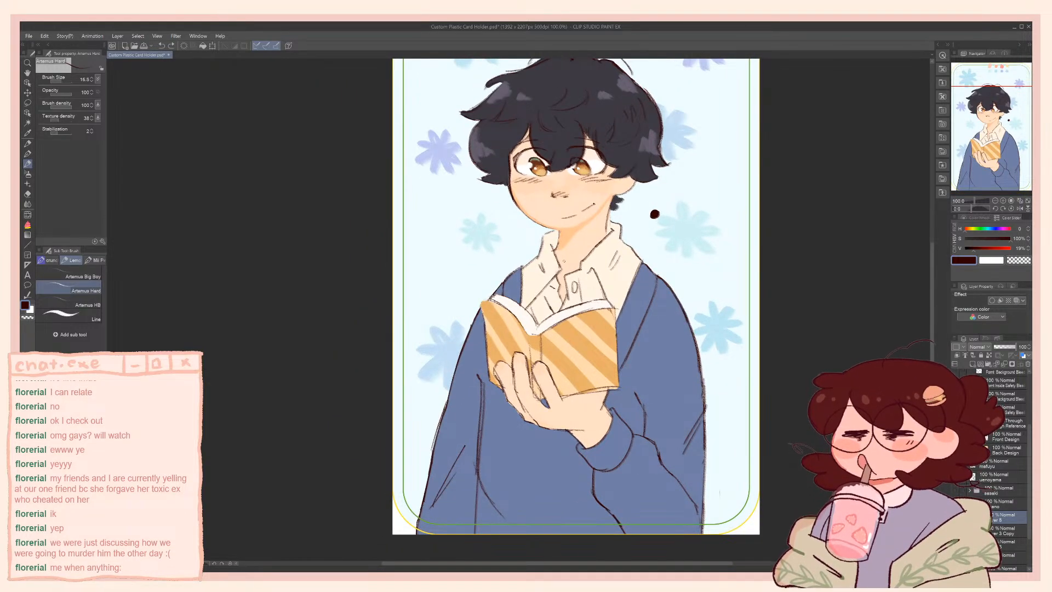
{"action": "scroll", "coordinate": [572, 334], "scroll_direction": "up", "scroll_amount": 1}
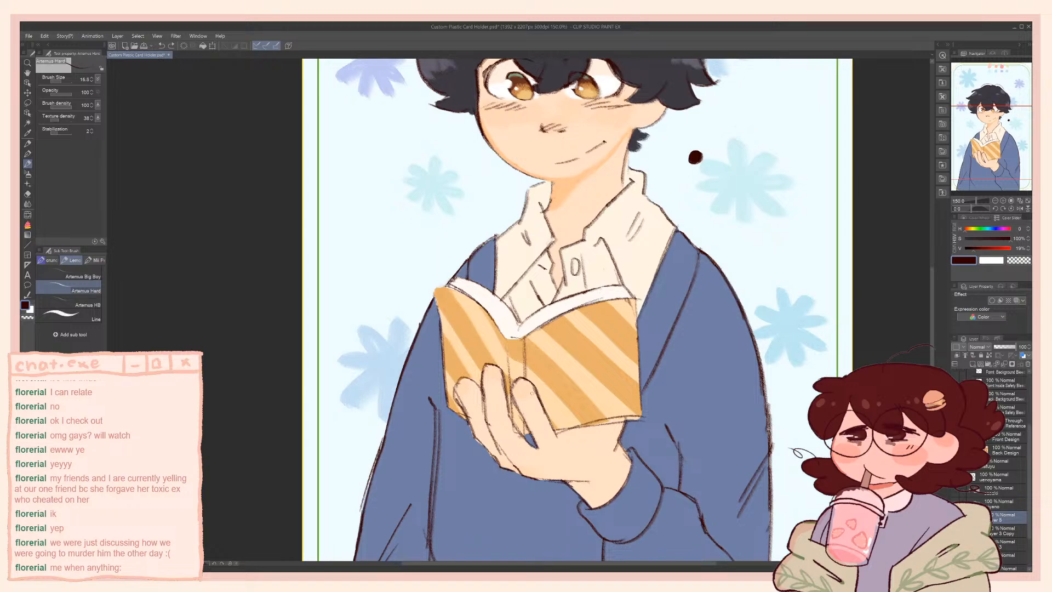
{"action": "scroll", "coordinate": [532, 393], "scroll_direction": "up", "scroll_amount": 1}
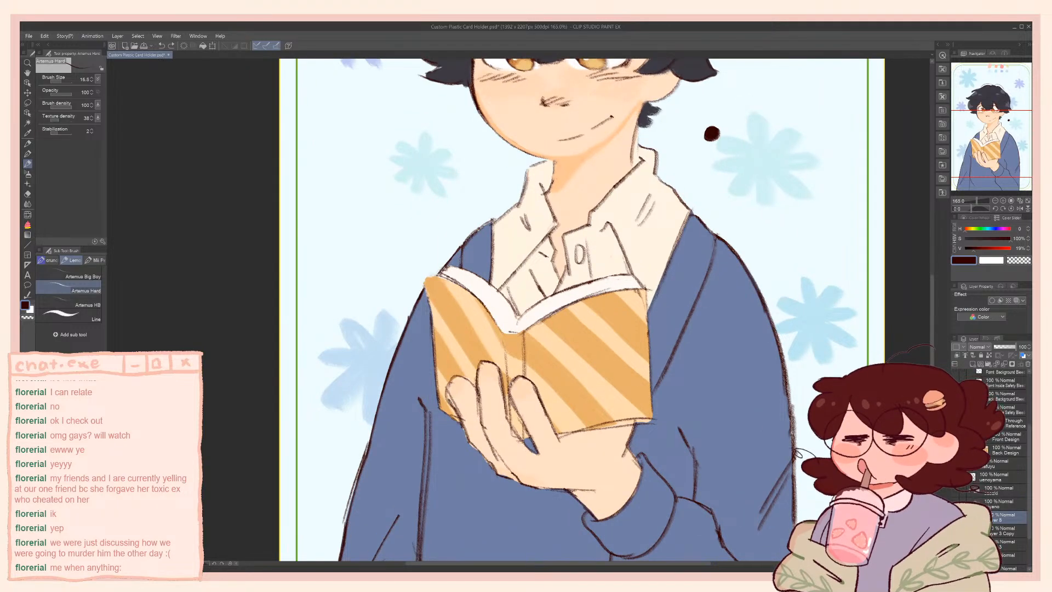
{"action": "mouse_move", "coordinate": [448, 397]}
{"action": "left_mouse_down"}
{"action": "mouse_move", "coordinate": [462, 427]}
{"action": "mouse_move", "coordinate": [448, 383]}
{"action": "mouse_move", "coordinate": [473, 383]}
{"action": "mouse_move", "coordinate": [467, 441]}
{"action": "mouse_move", "coordinate": [493, 470]}
{"action": "left_mouse_up"}
{"action": "key", "text": "ctrl+z"}
{"action": "key", "text": "ctrl+z"}
{"action": "key", "text": "ctrl+z"}
{"action": "key", "text": "ctrl+z"}
{"action": "key", "text": "ctrl+z"}
Clean up the edges of the little finger and hand with the sampled cardigan blue and light skin tone
{"action": "left_click", "coordinate": [460, 465], "text": "alt"}
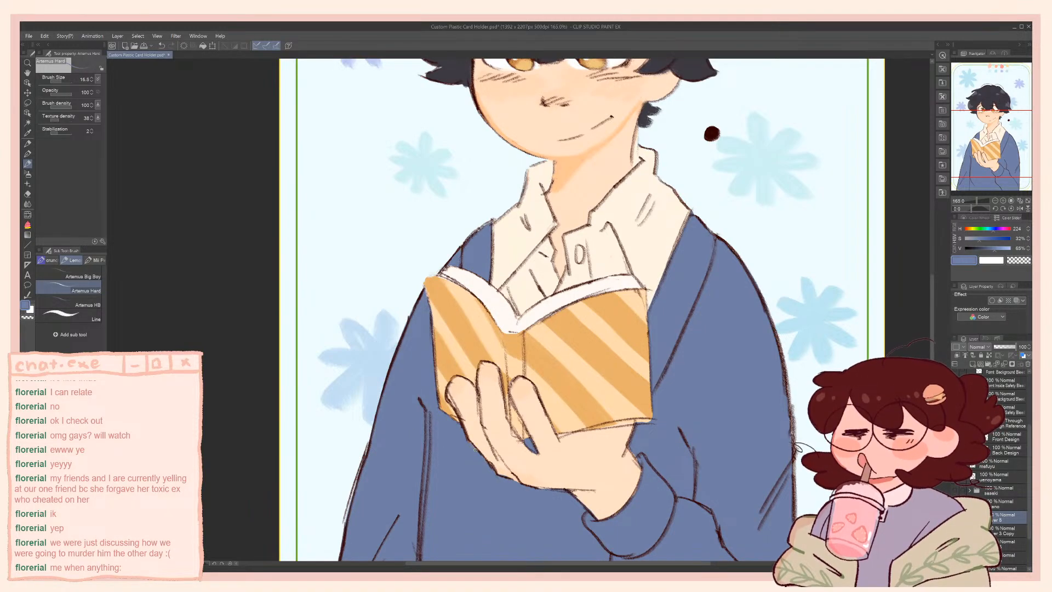
{"action": "left_click", "coordinate": [441, 379], "text": "alt"}
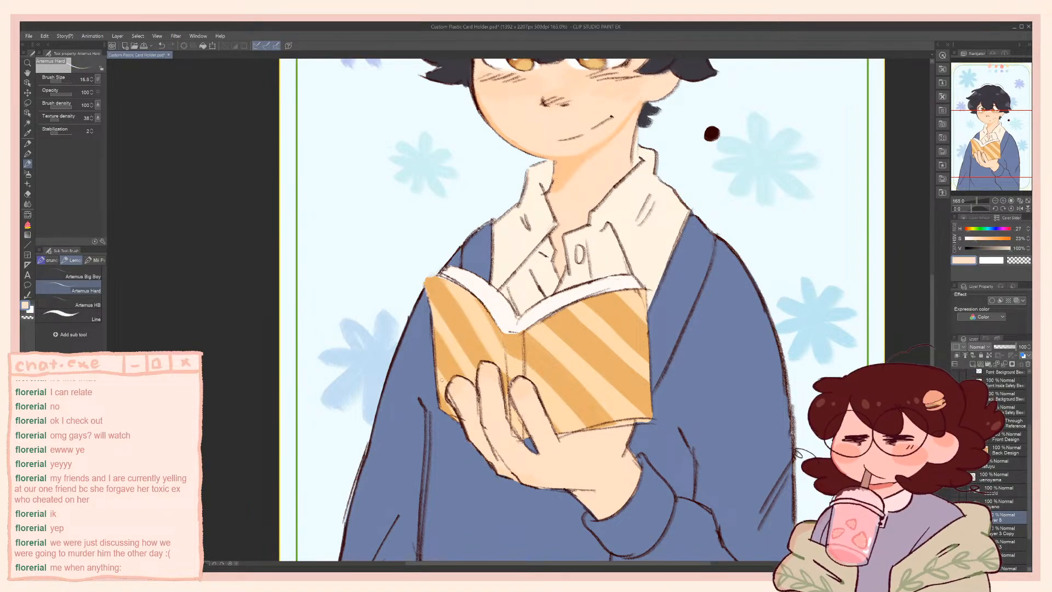
{"action": "left_click_drag", "start_coordinate": [454, 399], "coordinate": [462, 416]}
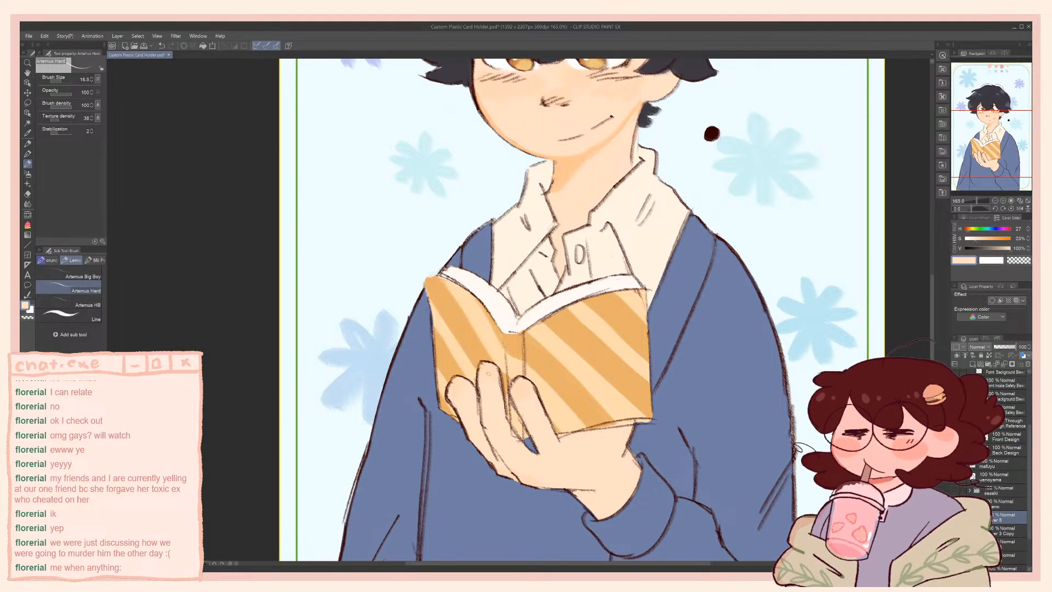
Make the sampled skin tone more saturated, enlarge the brush to 24.7, and paint a shadow between the little and ring fingers
{"action": "left_click", "coordinate": [489, 367], "text": "alt"}
{"action": "left_click_drag", "start_coordinate": [978, 241], "coordinate": [986, 240]}
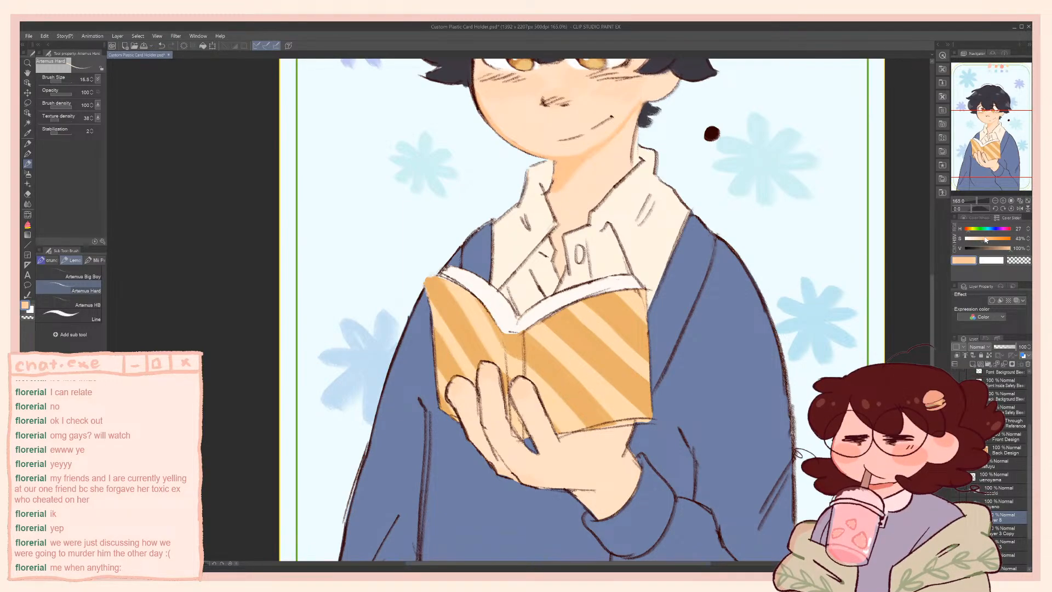
{"action": "key", "text": "]"}
{"action": "left_click_drag", "start_coordinate": [480, 394], "coordinate": [482, 420]}
{"action": "key", "text": "ctrl+z"}
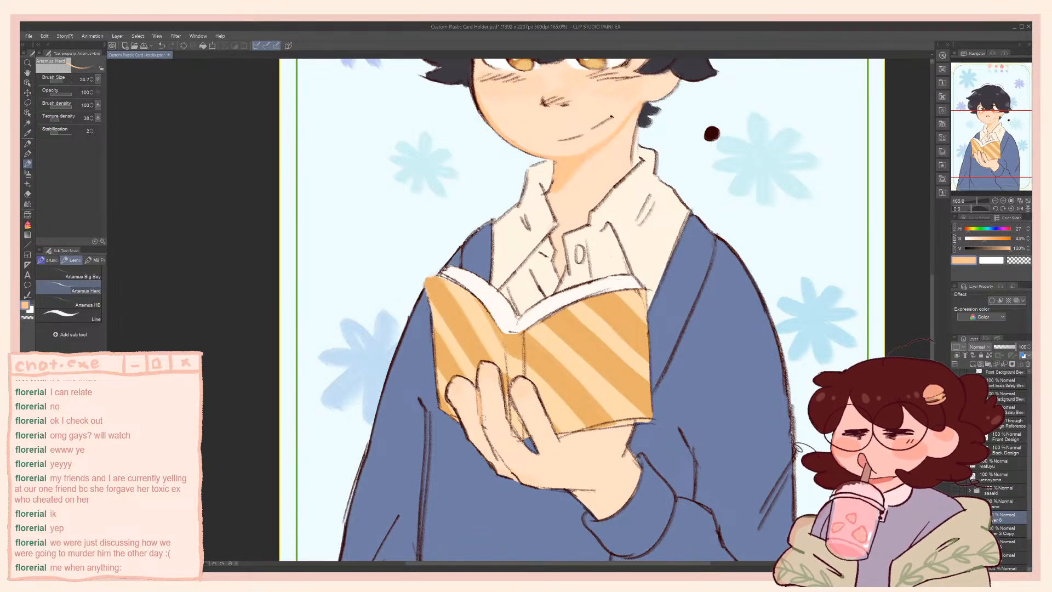
{"action": "scroll", "coordinate": [470, 370], "scroll_direction": "down", "scroll_amount": 3}
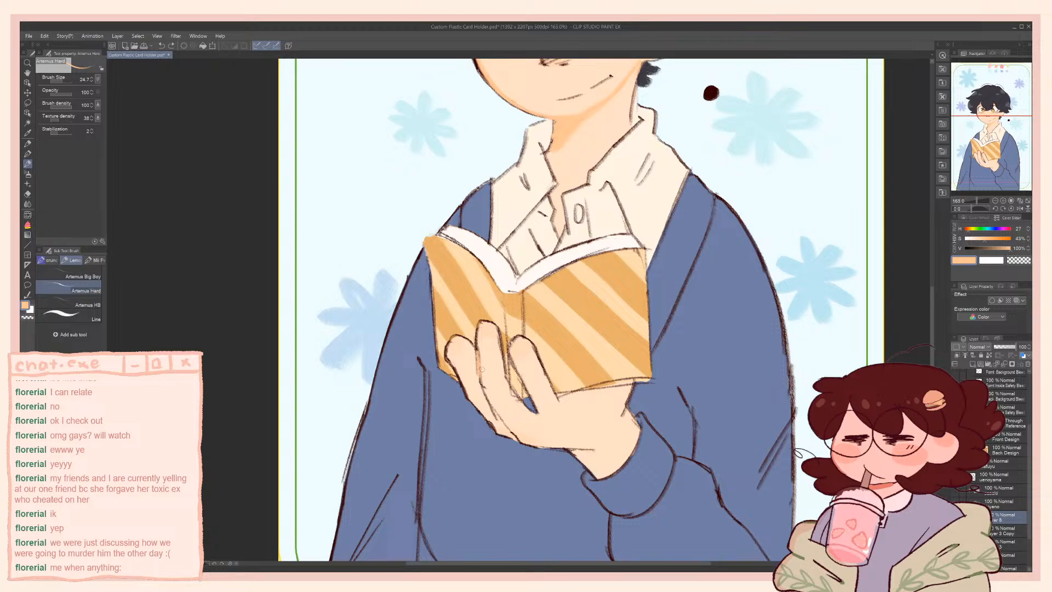
{"action": "left_click_drag", "start_coordinate": [482, 383], "coordinate": [515, 439]}
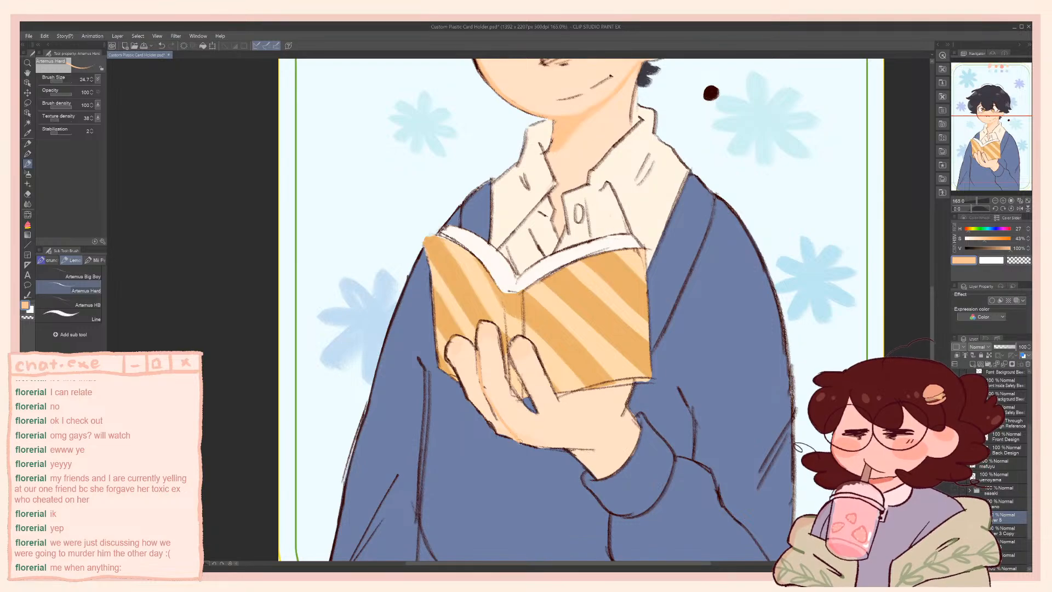
Refine the shading between the little and ring fingers, alternating between the sampled light skin tone and the orange shadow tone
{"action": "left_click", "coordinate": [478, 400], "text": "alt"}
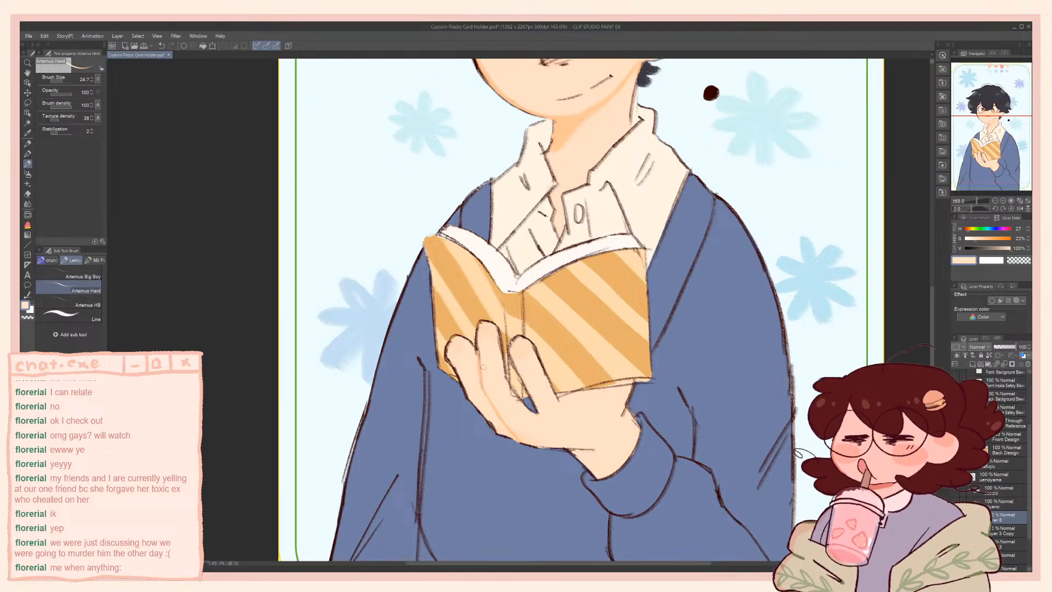
{"action": "left_click_drag", "start_coordinate": [485, 376], "coordinate": [464, 379]}
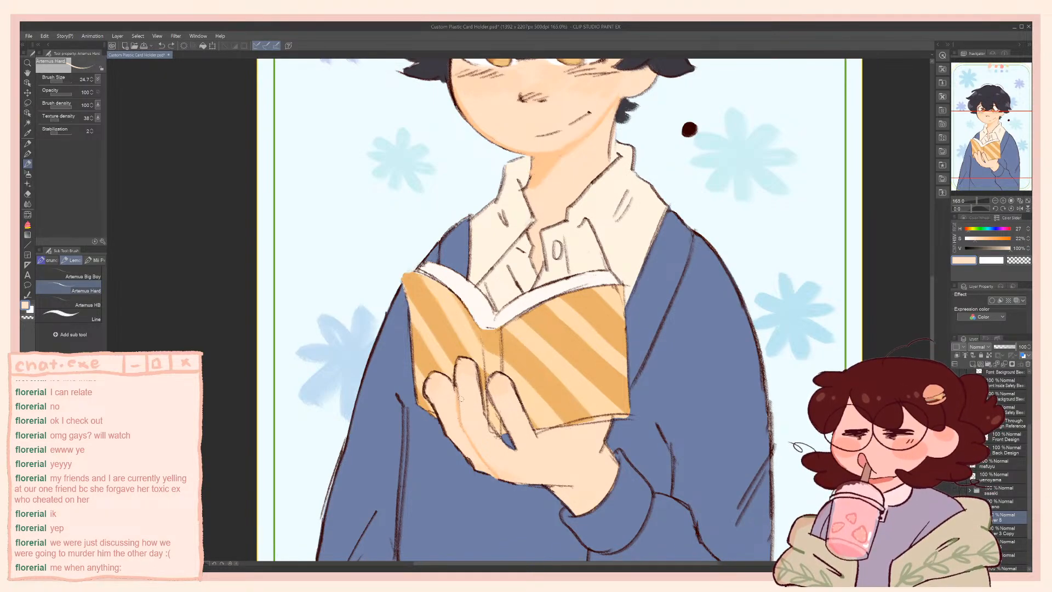
{"action": "left_click", "coordinate": [497, 473], "text": "alt"}
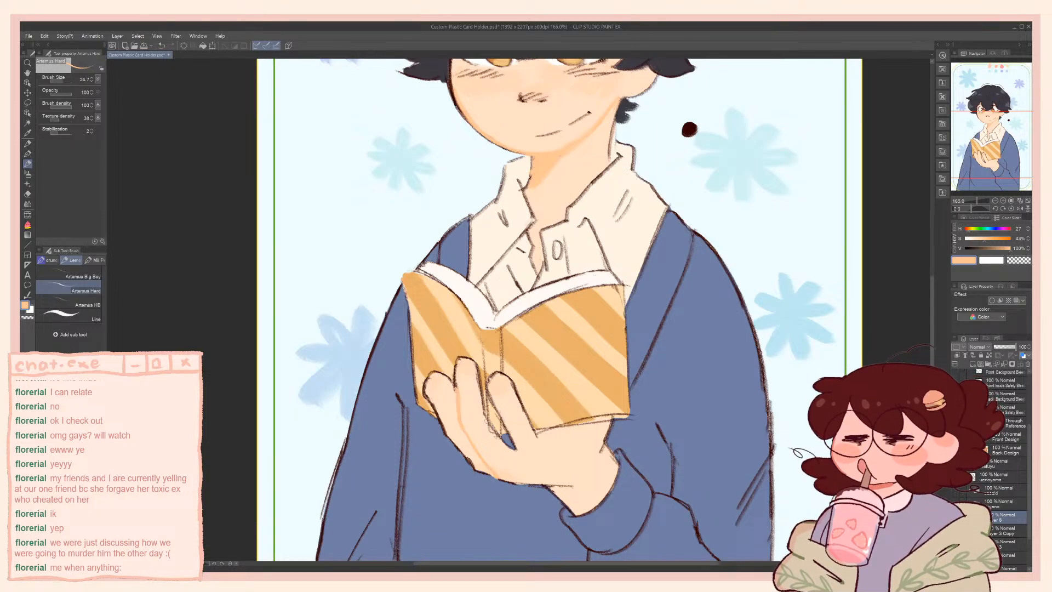
{"action": "left_click", "coordinate": [485, 424], "text": "alt"}
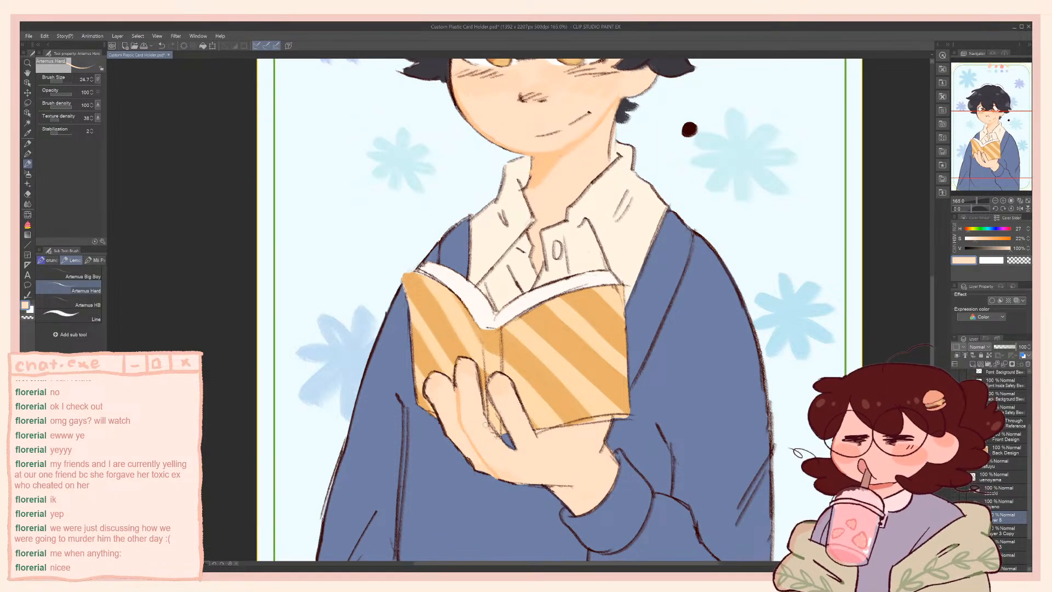
{"action": "left_click", "coordinate": [461, 402], "text": "alt"}
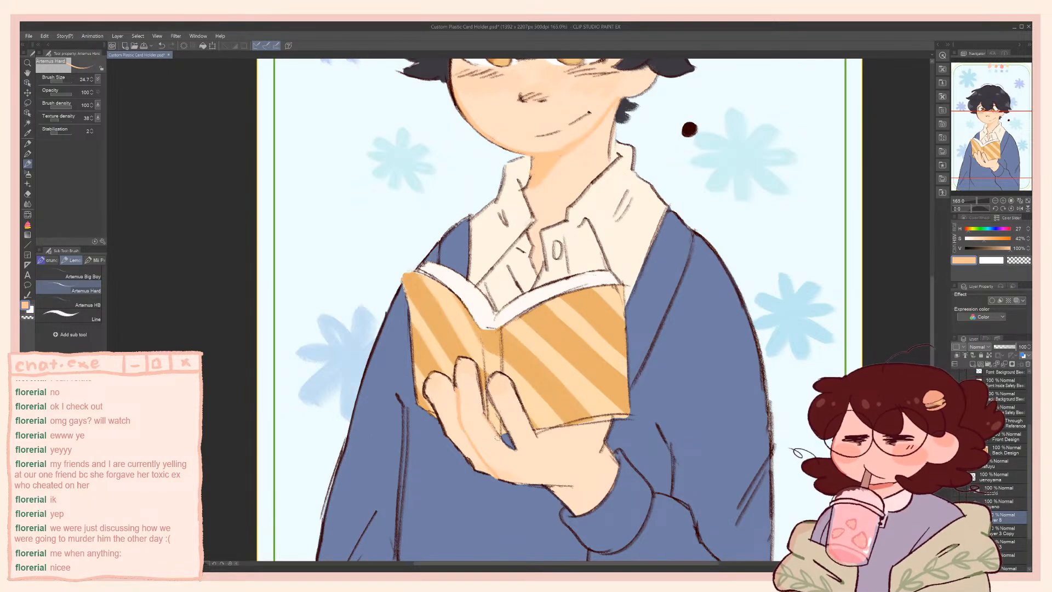
Paint over the dark inner finger lines with the sampled orange shadow tone and shade the lower edge of the palm
{"action": "left_click_drag", "start_coordinate": [489, 419], "coordinate": [504, 441]}
{"action": "left_click_drag", "start_coordinate": [433, 408], "coordinate": [477, 469]}
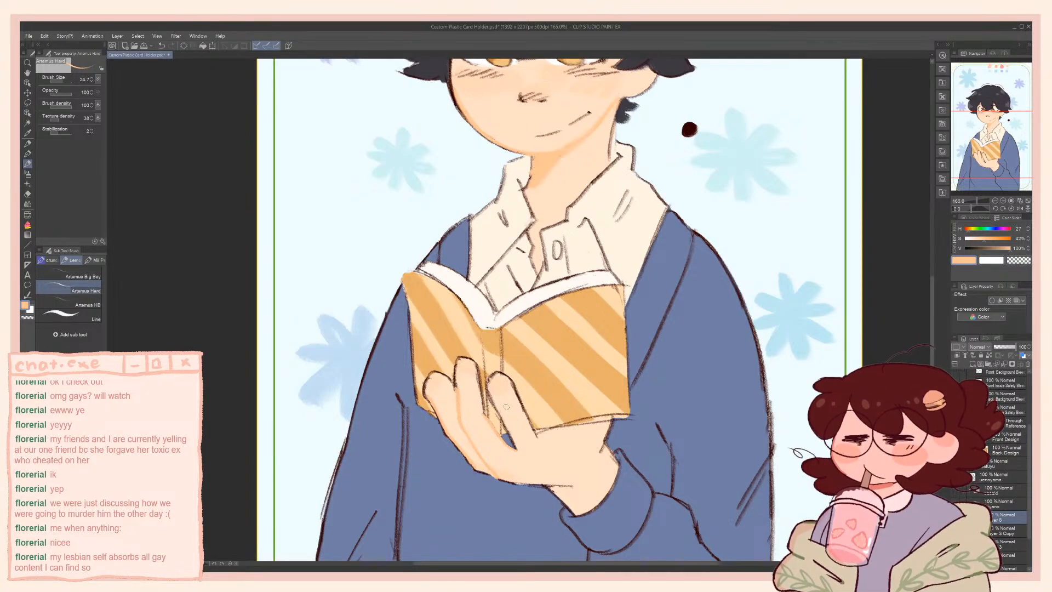
{"action": "mouse_move", "coordinate": [487, 414]}
{"action": "left_mouse_down"}
{"action": "mouse_move", "coordinate": [477, 367]}
{"action": "mouse_move", "coordinate": [514, 447]}
{"action": "left_mouse_up"}
{"action": "left_click", "coordinate": [514, 408], "text": "alt"}
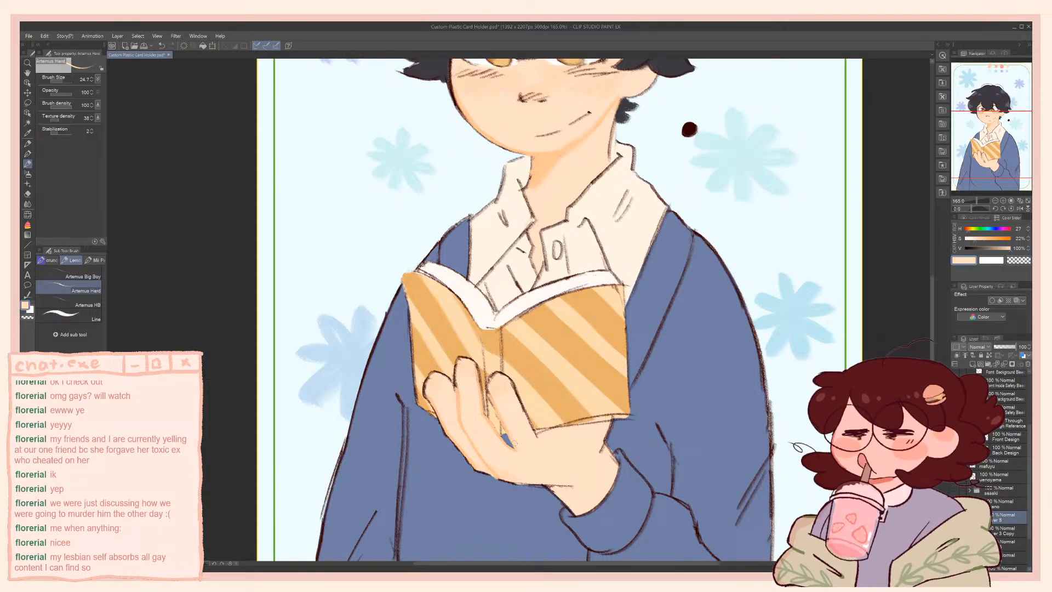
{"action": "left_click", "coordinate": [461, 392], "text": "alt"}
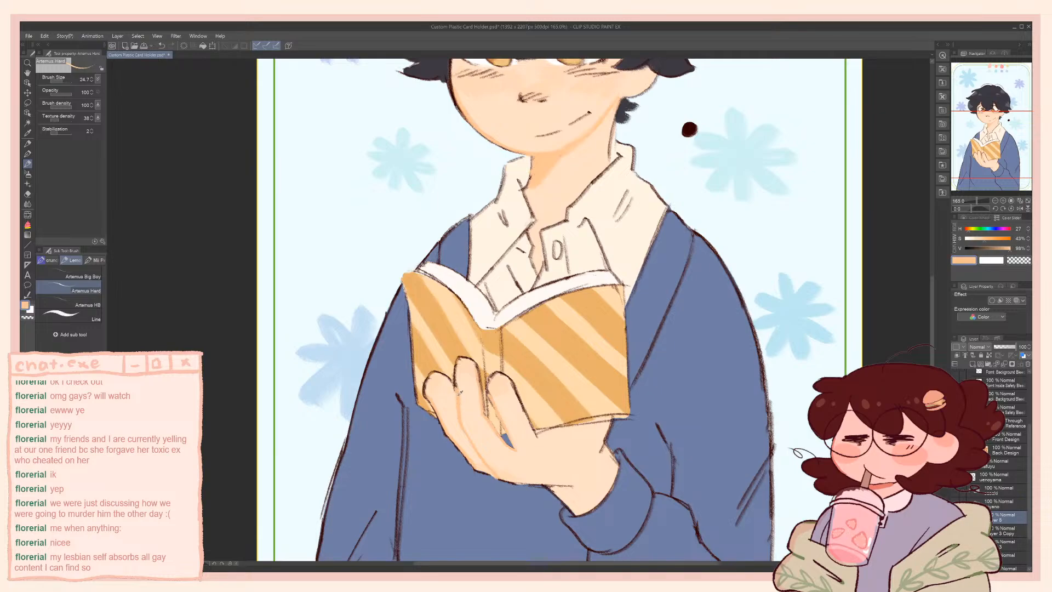
{"action": "left_click_drag", "start_coordinate": [507, 479], "coordinate": [512, 483]}
{"action": "mouse_move", "coordinate": [481, 370]}
{"action": "left_mouse_down"}
{"action": "mouse_move", "coordinate": [457, 361]}
{"action": "mouse_move", "coordinate": [456, 386]}
{"action": "left_mouse_up"}
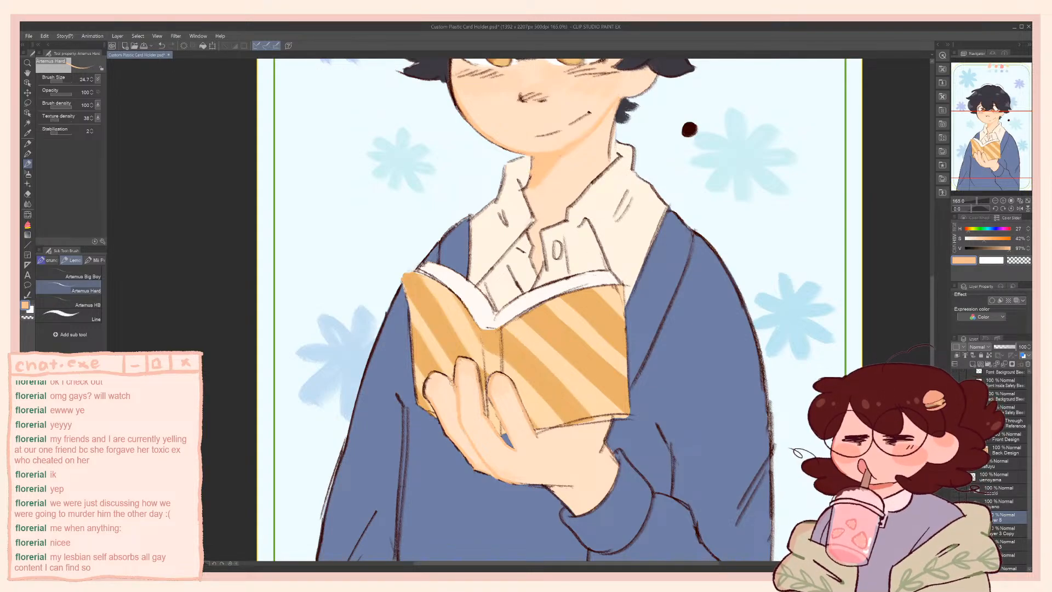
{"action": "mouse_move", "coordinate": [447, 377]}
{"action": "left_mouse_down"}
{"action": "mouse_move", "coordinate": [427, 387]}
{"action": "mouse_move", "coordinate": [384, 262]}
{"action": "mouse_move", "coordinate": [389, 240]}
{"action": "left_mouse_up"}
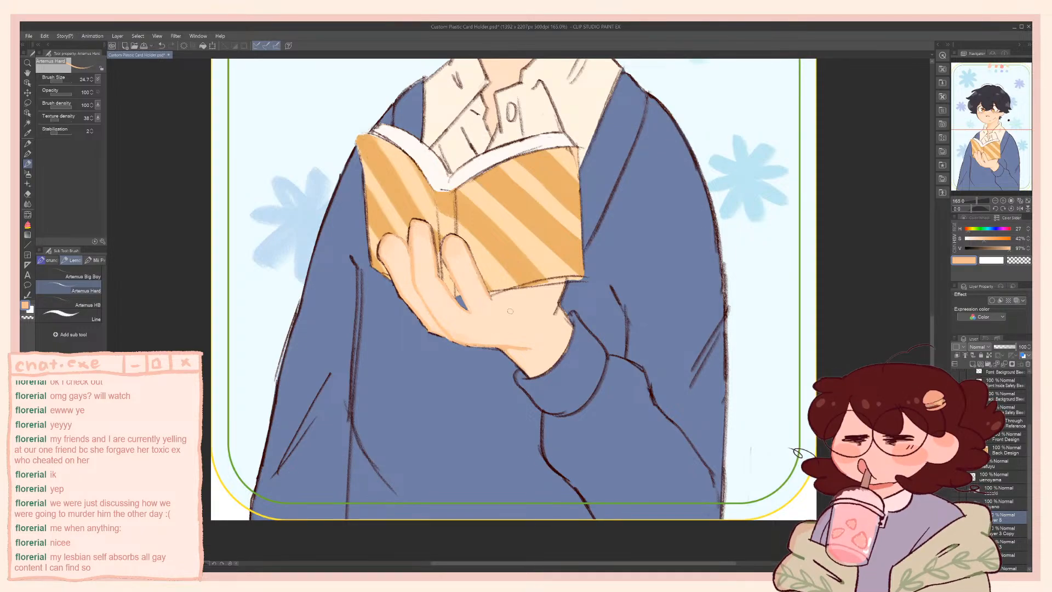
Clean up the book cover's lower edge along the hand, using the sampled light skin, cover orange and pale stripe colours
{"action": "left_click", "coordinate": [529, 310], "text": "alt"}
{"action": "left_click_drag", "start_coordinate": [510, 278], "coordinate": [480, 327]}
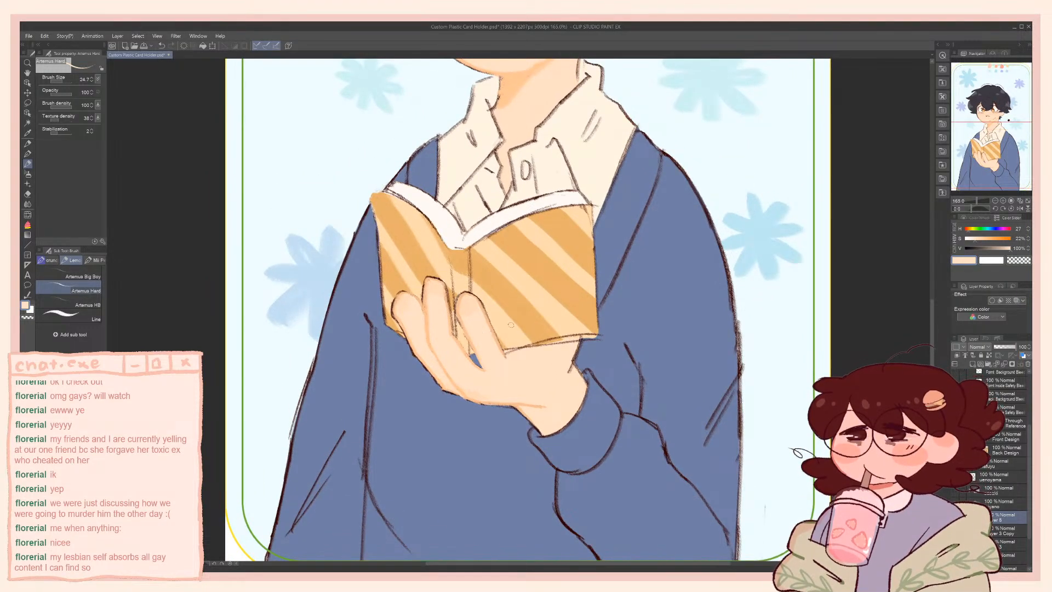
{"action": "left_click", "coordinate": [540, 320], "text": "alt"}
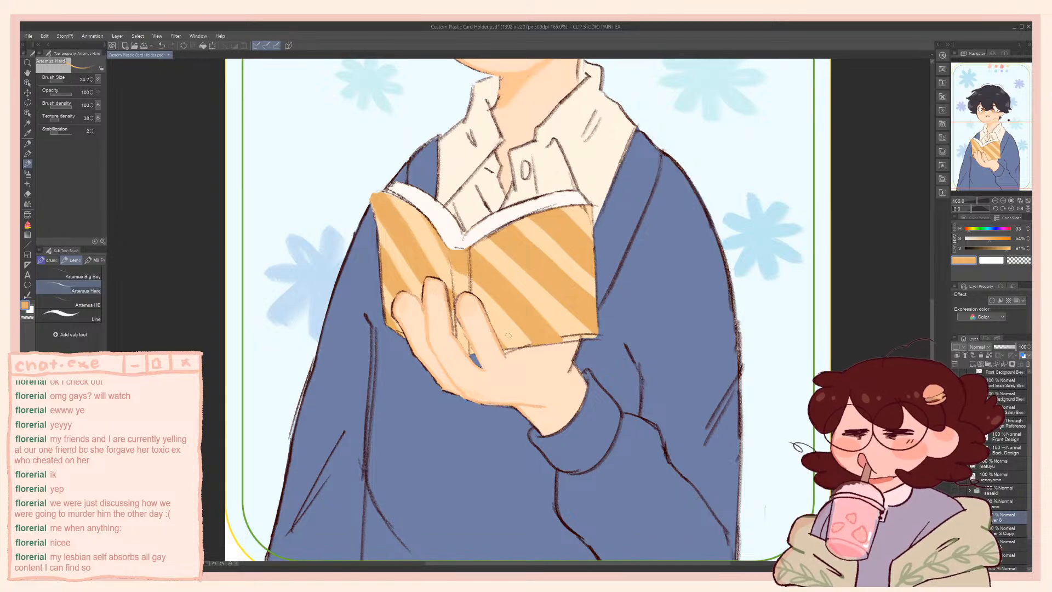
{"action": "left_click", "coordinate": [472, 337], "text": "alt"}
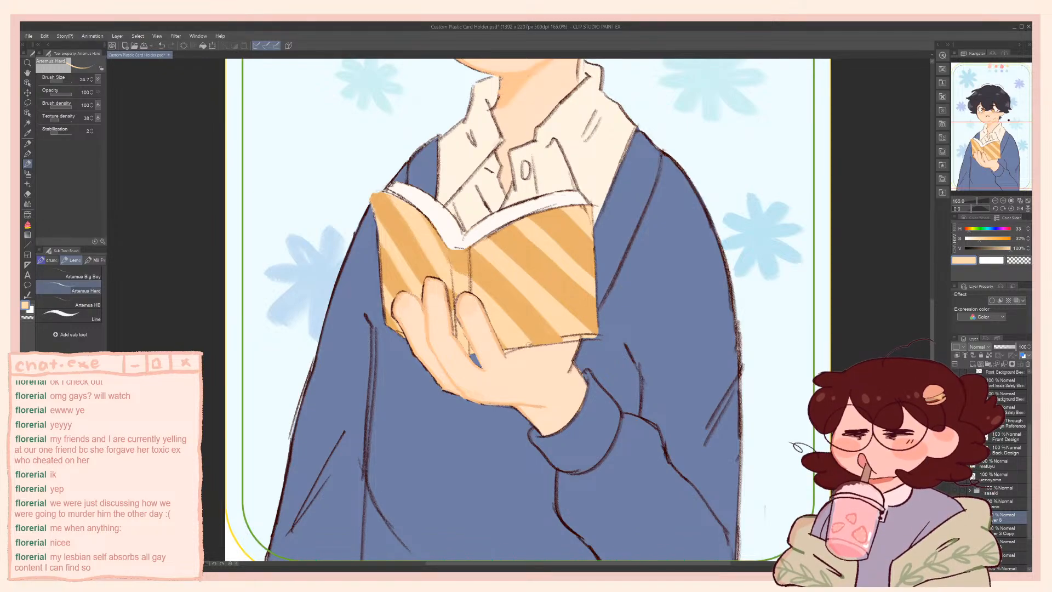
{"action": "left_click", "coordinate": [518, 355], "text": "alt"}
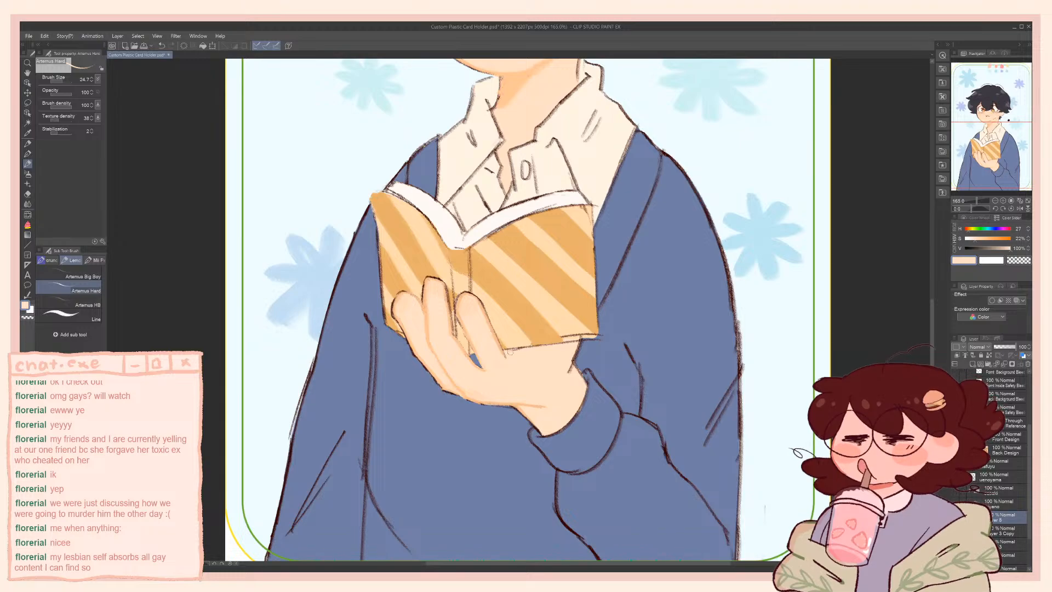
{"action": "left_click", "coordinate": [559, 319], "text": "alt"}
{"action": "left_click", "coordinate": [584, 309], "text": "alt"}
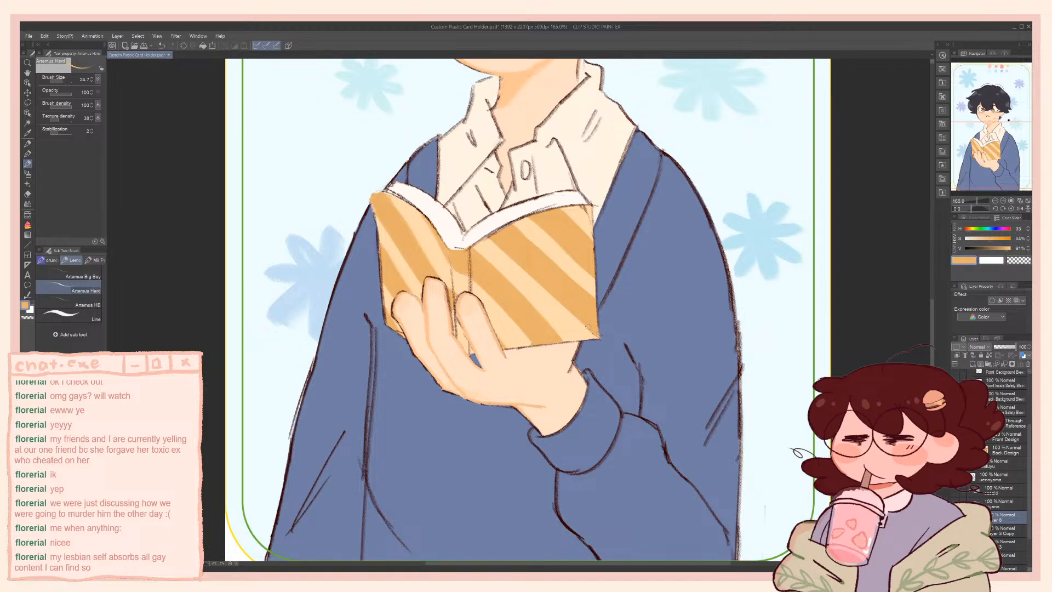
Paint over the dark line between the pages and the cover with the sampled page white, cover orange and pale stripe colours
{"action": "left_click_drag", "start_coordinate": [467, 176], "coordinate": [493, 209]}
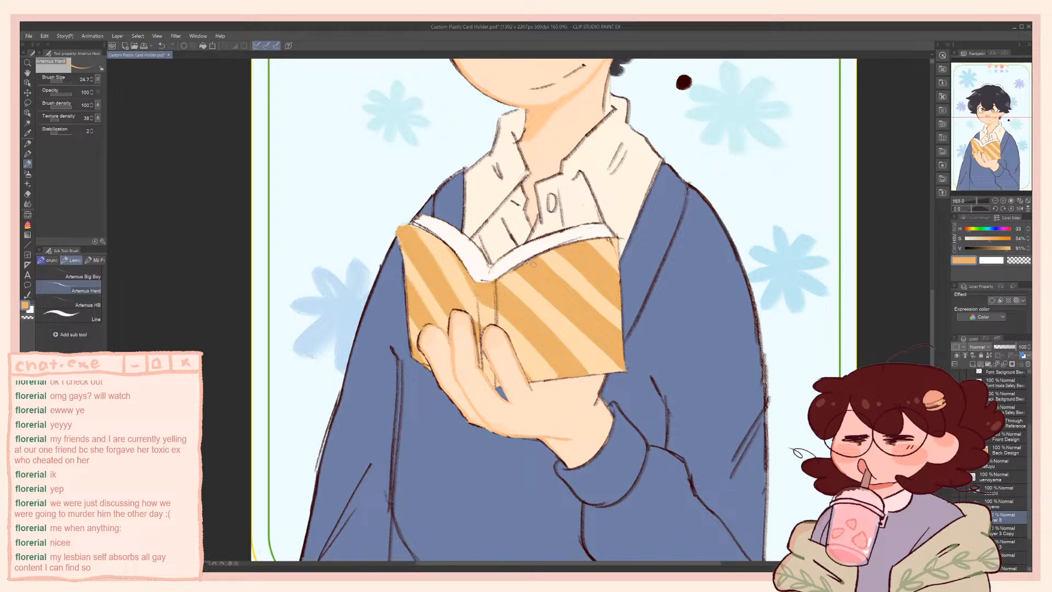
{"action": "left_click_drag", "start_coordinate": [533, 264], "coordinate": [570, 304]}
{"action": "left_click", "coordinate": [494, 278], "text": "alt"}
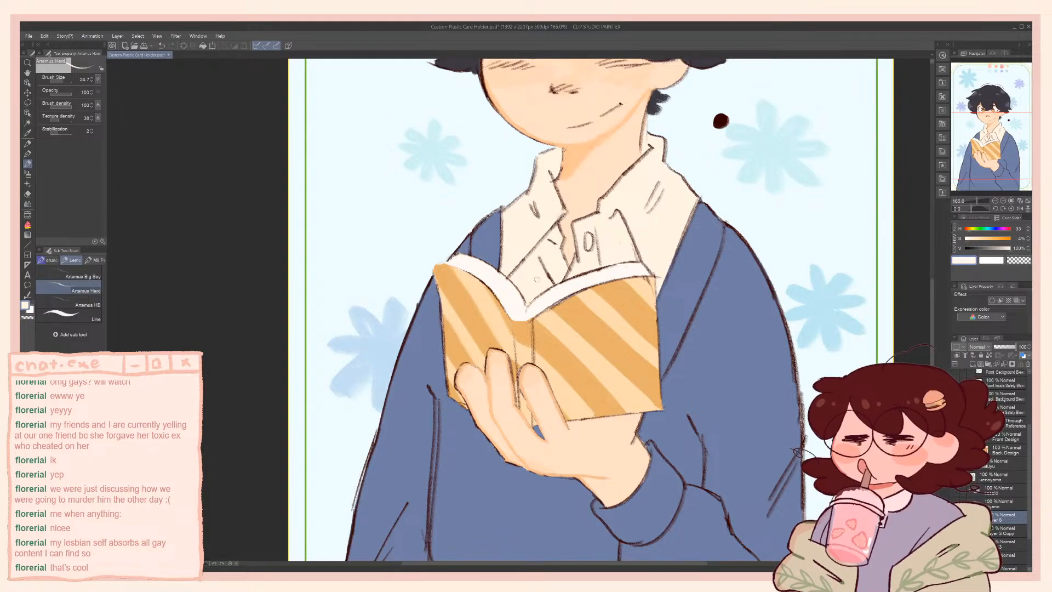
{"action": "left_click", "coordinate": [532, 306], "text": "alt"}
{"action": "left_click_drag", "start_coordinate": [536, 301], "coordinate": [530, 308]}
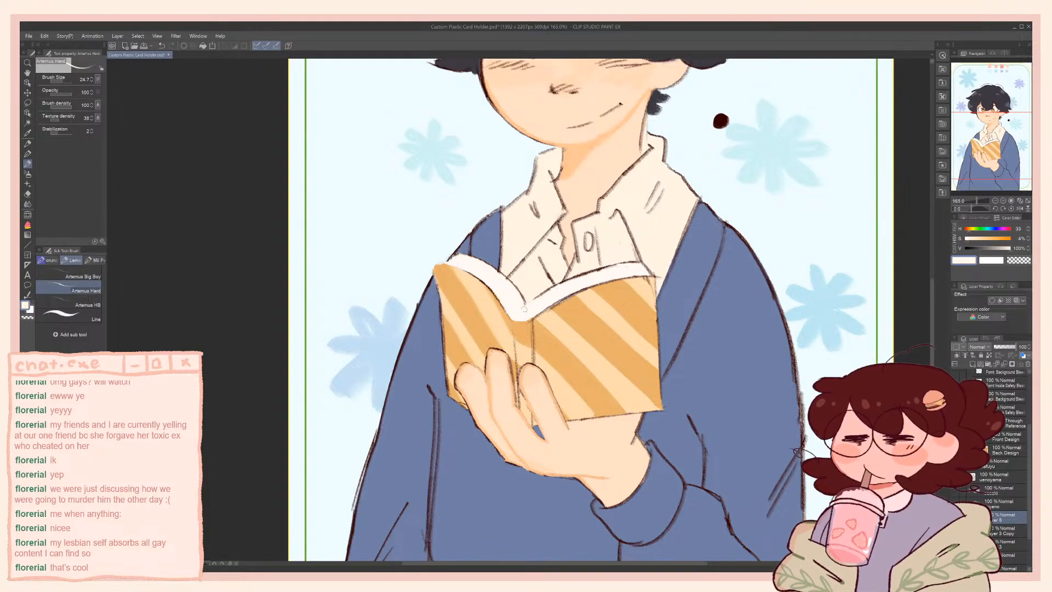
{"action": "left_click", "coordinate": [567, 302], "text": "alt"}
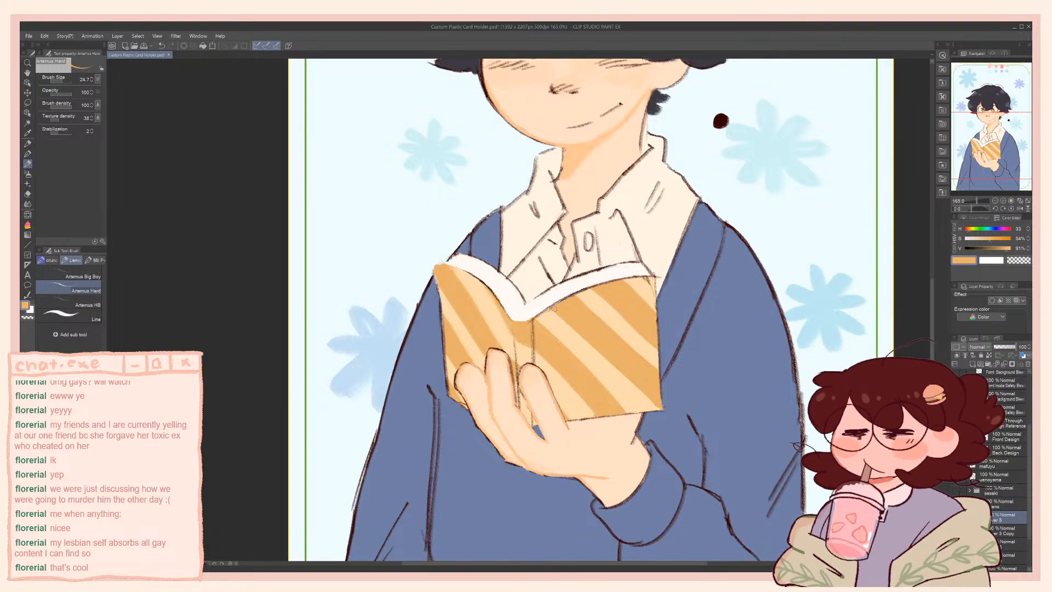
{"action": "left_click", "coordinate": [648, 282], "text": "alt"}
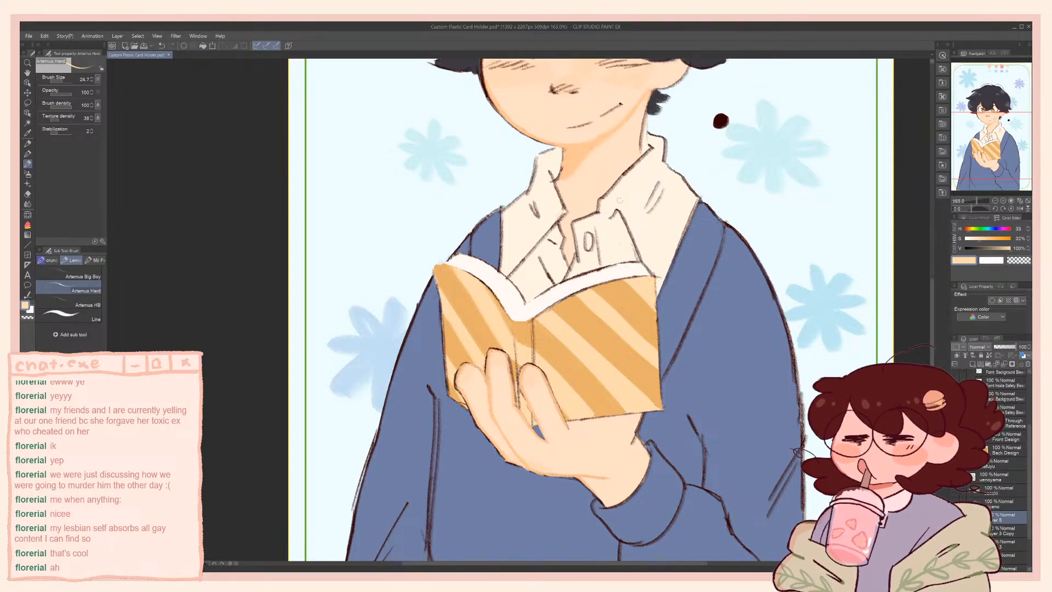
Shift the sampled shirt cream to 30% saturation and 94% value, and paint shadows under the collar flaps, undoing unsatisfactory strokes
{"action": "mouse_move", "coordinate": [565, 315]}
{"action": "left_mouse_down"}
{"action": "mouse_move", "coordinate": [555, 269]}
{"action": "mouse_move", "coordinate": [542, 395]}
{"action": "mouse_move", "coordinate": [555, 470]}
{"action": "left_mouse_up"}
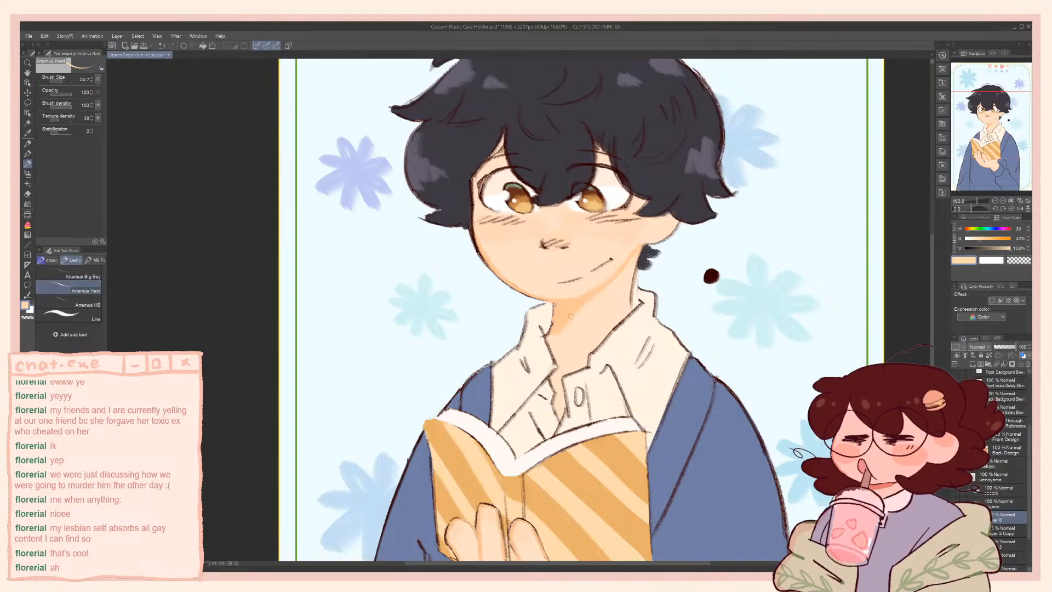
{"action": "left_click", "coordinate": [602, 380], "text": "alt"}
{"action": "left_click", "coordinate": [978, 239]}
{"action": "left_click", "coordinate": [1007, 249]}
{"action": "left_click_drag", "start_coordinate": [971, 233], "coordinate": [968, 239]}
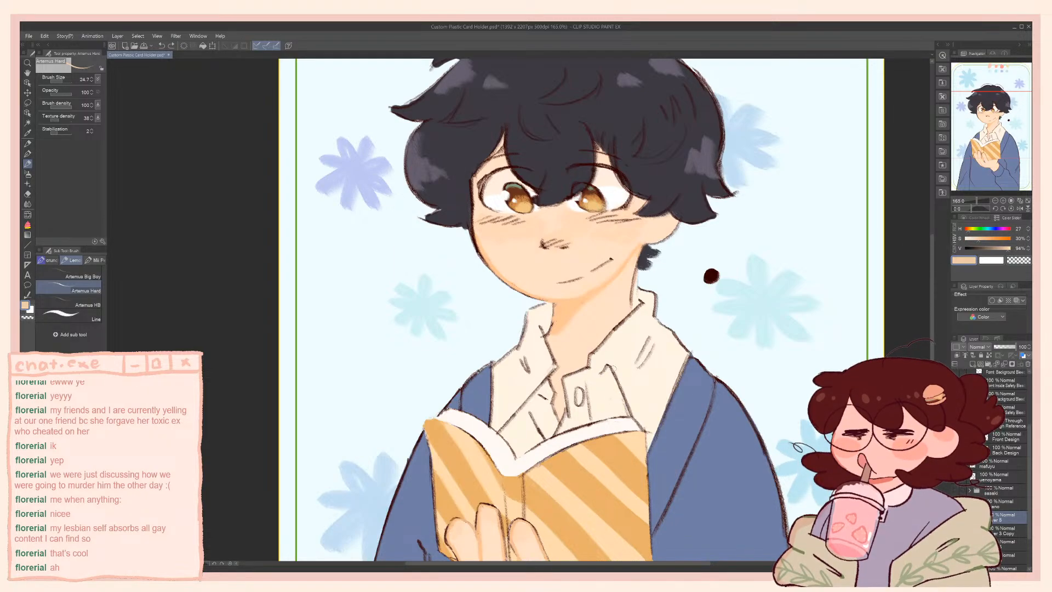
{"action": "left_click_drag", "start_coordinate": [604, 373], "coordinate": [623, 404]}
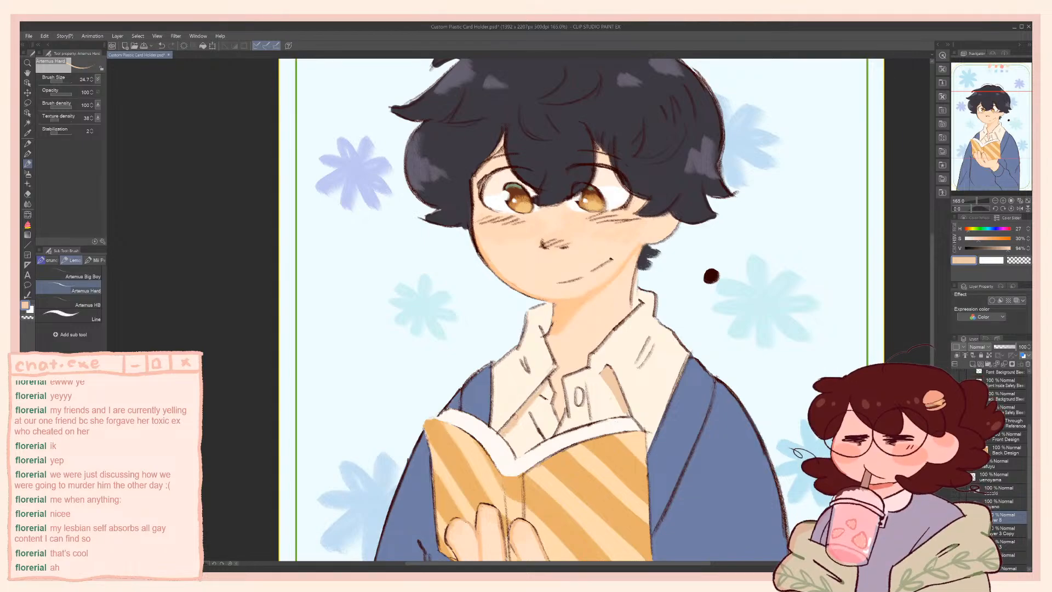
{"action": "key", "text": "ctrl+z"}
{"action": "key", "text": "ctrl+z"}
{"action": "left_click_drag", "start_coordinate": [511, 430], "coordinate": [496, 349]}
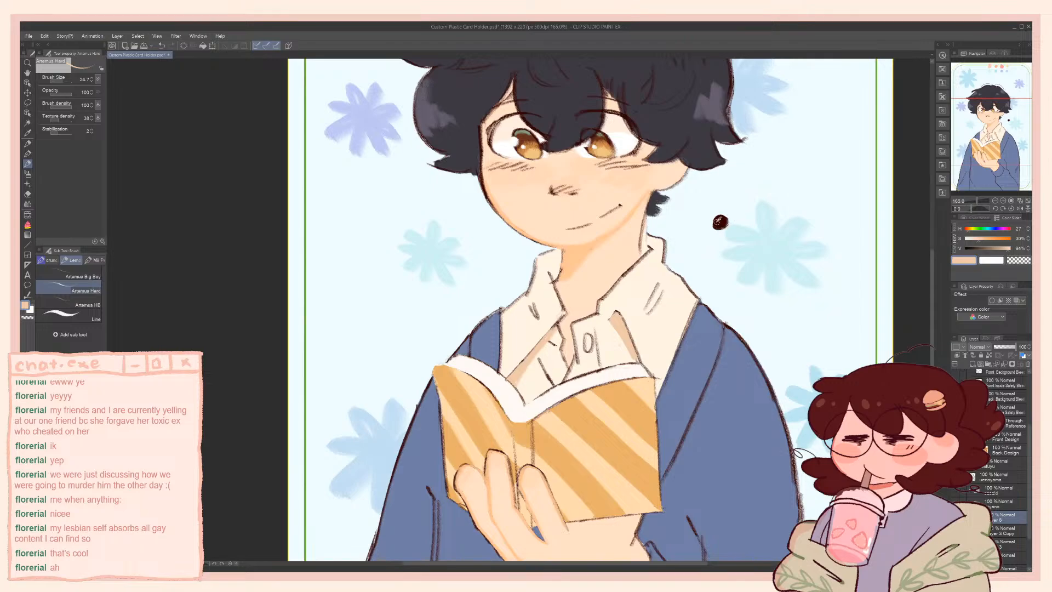
Sample the dark brown outline colour and touch up the shirt linework above the book
{"action": "left_click", "coordinate": [719, 221], "text": "alt"}
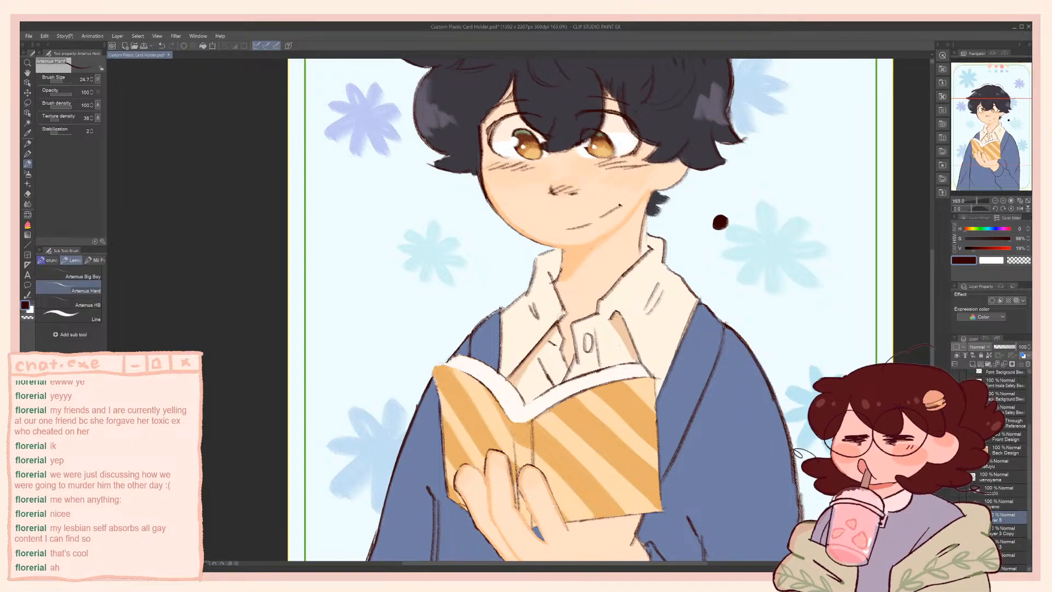
{"action": "left_click_drag", "start_coordinate": [552, 308], "coordinate": [527, 288]}
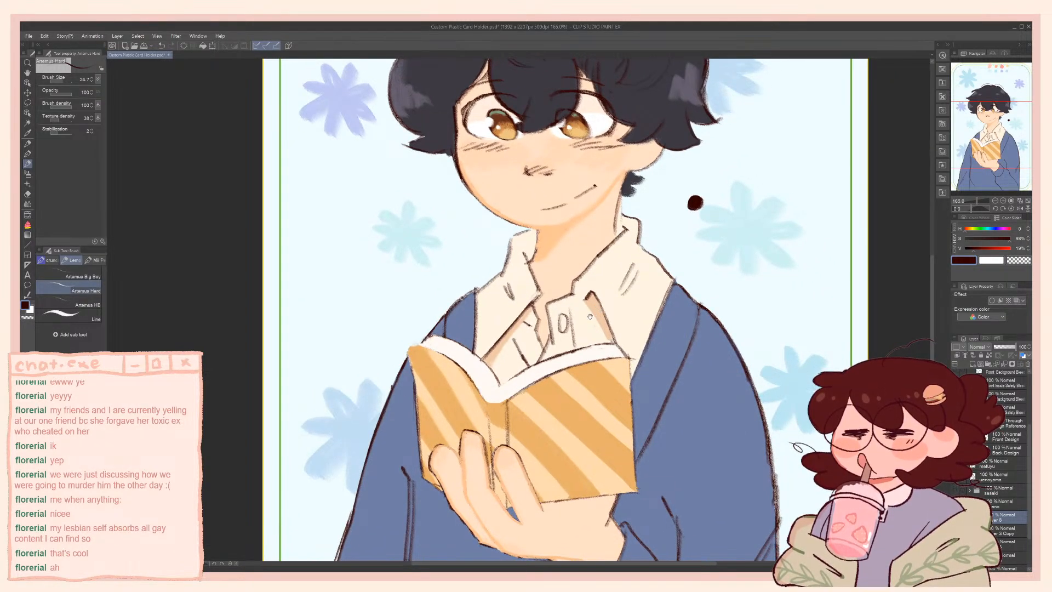
{"action": "left_click_drag", "start_coordinate": [531, 495], "coordinate": [550, 260]}
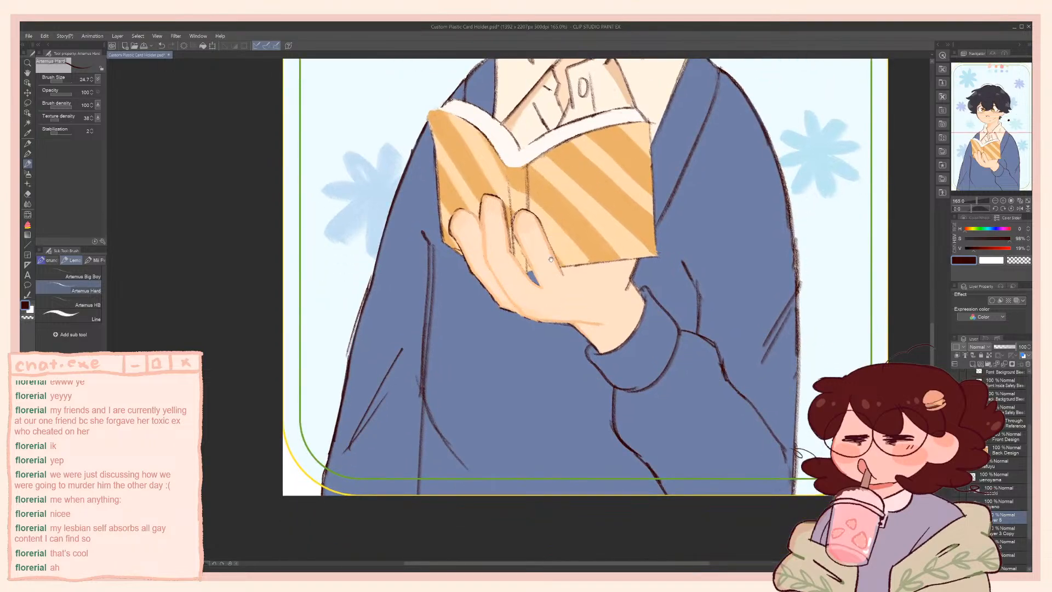
Darken the sampled cardigan blue with 40% saturation and fill a triangular fold shadow near the cardigan's lower hem
{"action": "left_click", "coordinate": [476, 392], "text": "alt"}
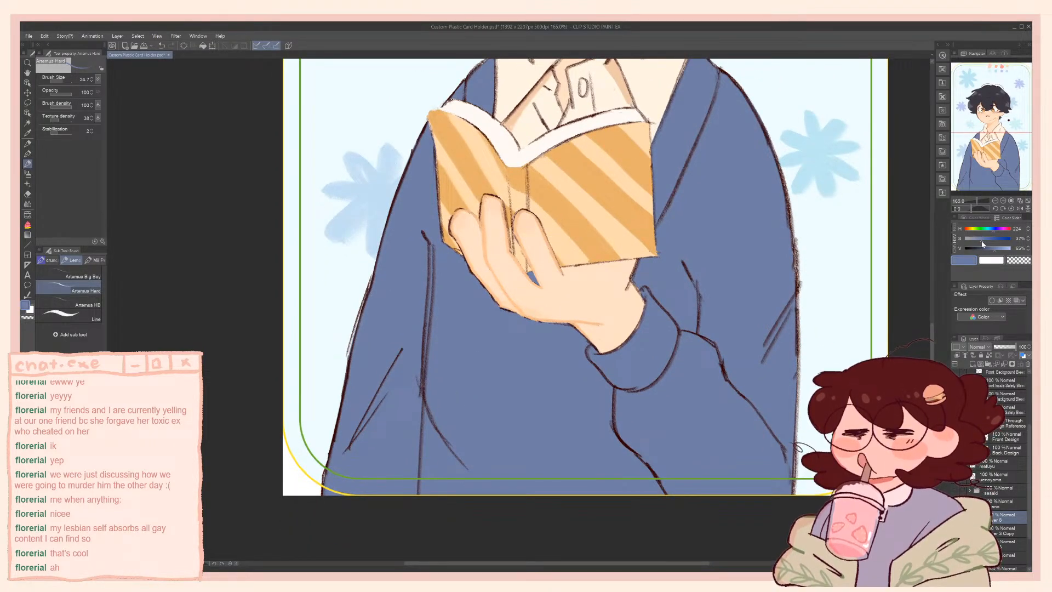
{"action": "left_click_drag", "start_coordinate": [428, 410], "coordinate": [447, 447]}
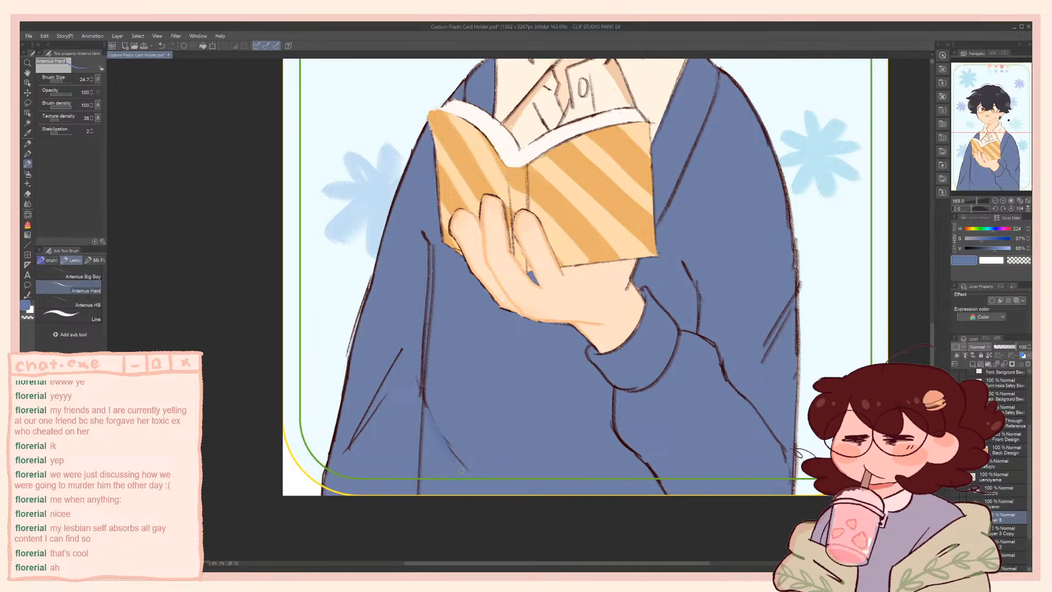
{"action": "key", "text": "ctrl+z"}
{"action": "left_click", "coordinate": [991, 249]}
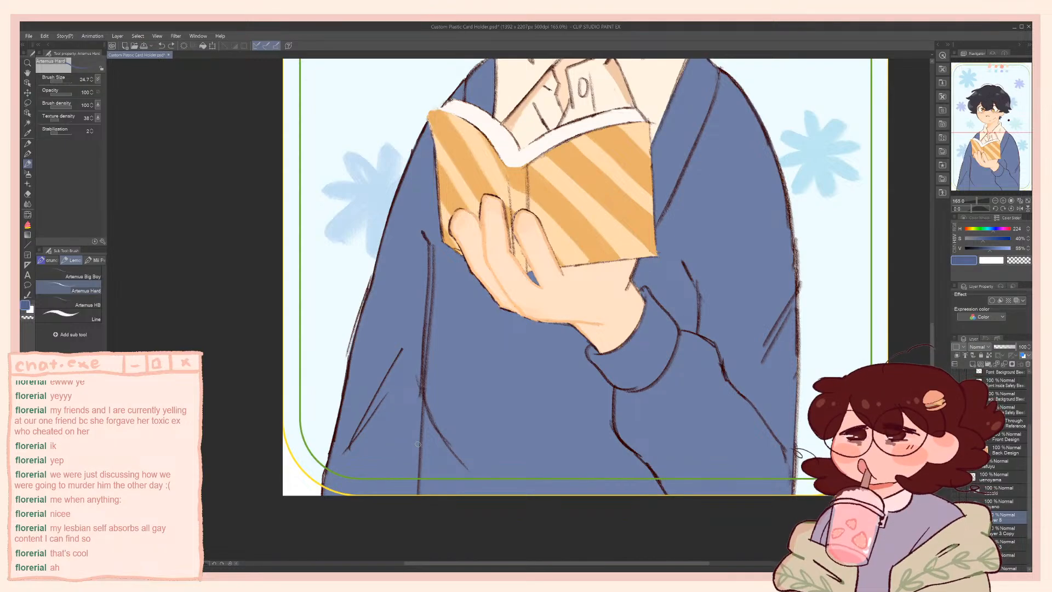
{"action": "mouse_move", "coordinate": [427, 412]}
{"action": "left_mouse_down"}
{"action": "mouse_move", "coordinate": [437, 459]}
{"action": "mouse_move", "coordinate": [464, 468]}
{"action": "mouse_move", "coordinate": [444, 460]}
{"action": "mouse_move", "coordinate": [446, 448]}
{"action": "mouse_move", "coordinate": [461, 465]}
{"action": "mouse_move", "coordinate": [438, 451]}
{"action": "left_mouse_up"}
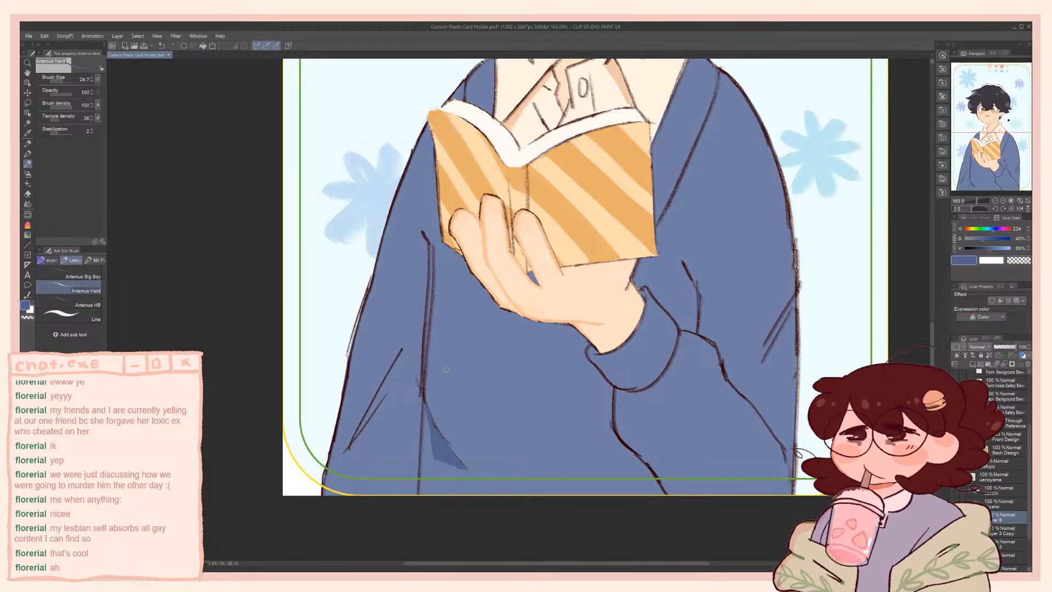
Darken the sampled fold-shadow blue to 45% saturation and 45% value, and redraw the diagonal edge of the cardigan's fold shadow
{"action": "left_click", "coordinate": [462, 404], "text": "alt"}
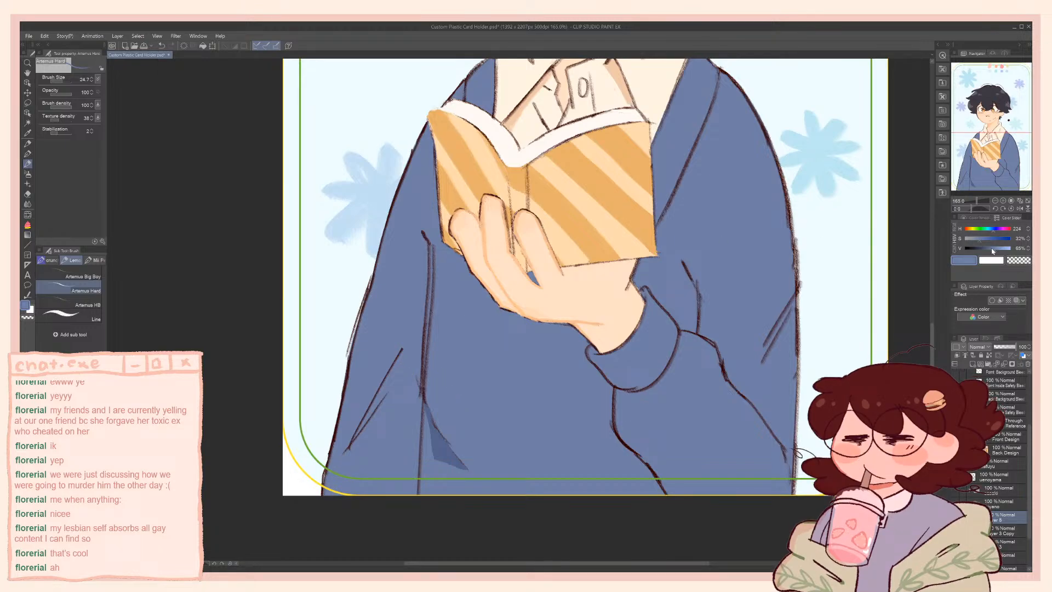
{"action": "left_click_drag", "start_coordinate": [994, 251], "coordinate": [987, 249]}
{"action": "left_click", "coordinate": [479, 399], "text": "alt"}
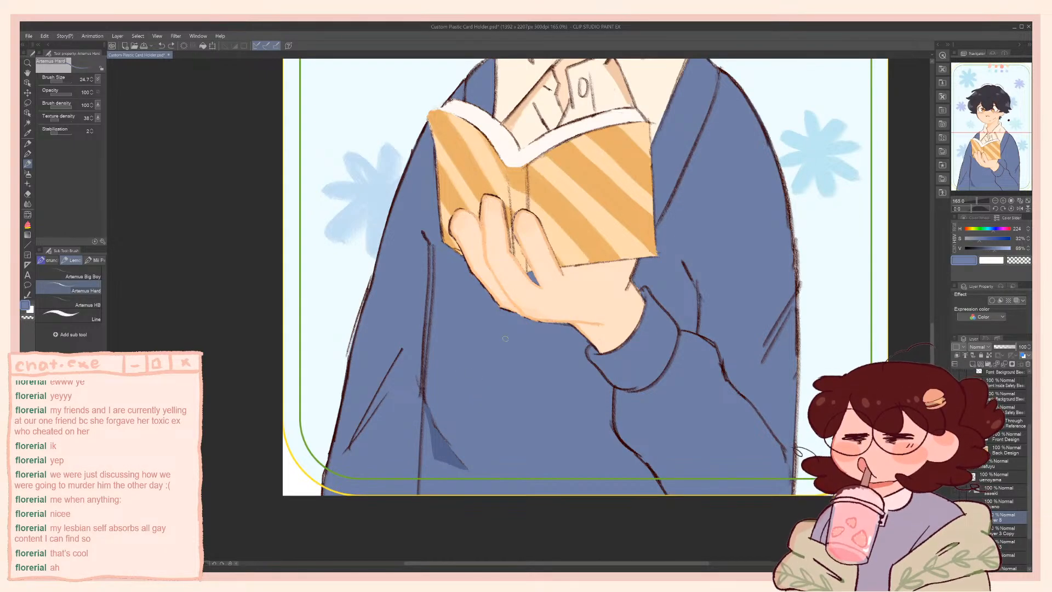
{"action": "left_click", "coordinate": [444, 440], "text": "alt"}
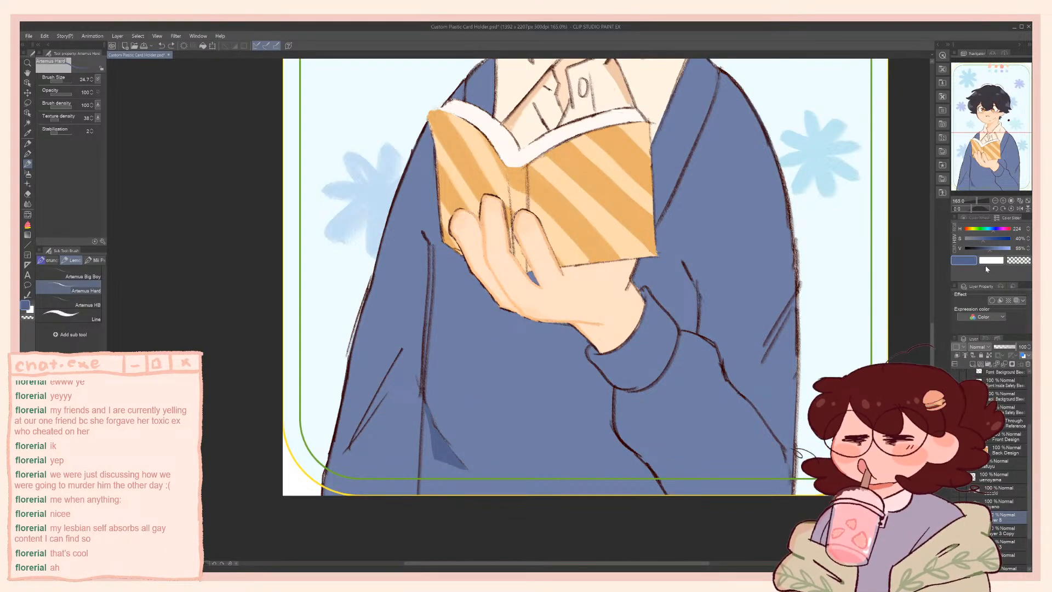
{"action": "left_click_drag", "start_coordinate": [991, 253], "coordinate": [988, 252]}
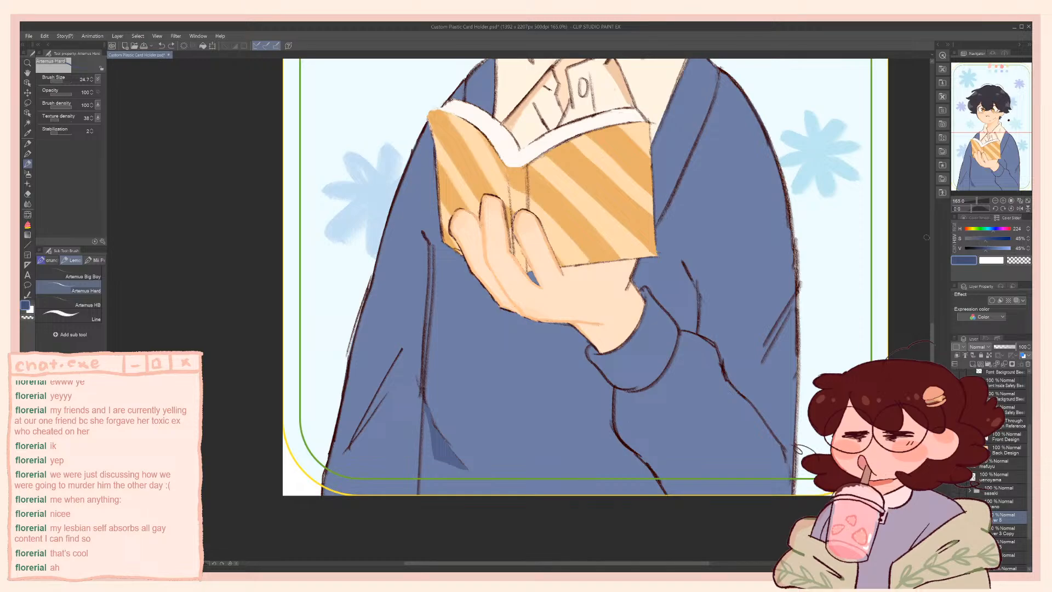
{"action": "left_click_drag", "start_coordinate": [424, 404], "coordinate": [462, 459]}
{"action": "key", "text": "ctrl+z"}
{"action": "left_click_drag", "start_coordinate": [431, 420], "coordinate": [469, 469]}
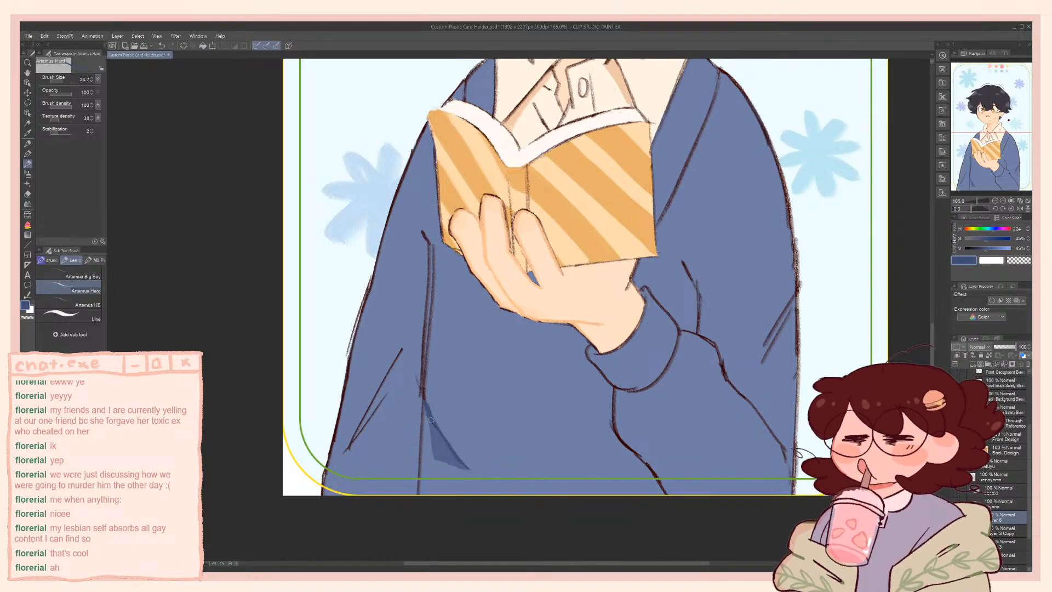
Redraw the long vertical fold line above the cardigan's lower-hem shadow in the dark fold blue, undoing an unsatisfactory stroke
{"action": "scroll", "coordinate": [437, 324], "scroll_direction": "up", "scroll_amount": 2}
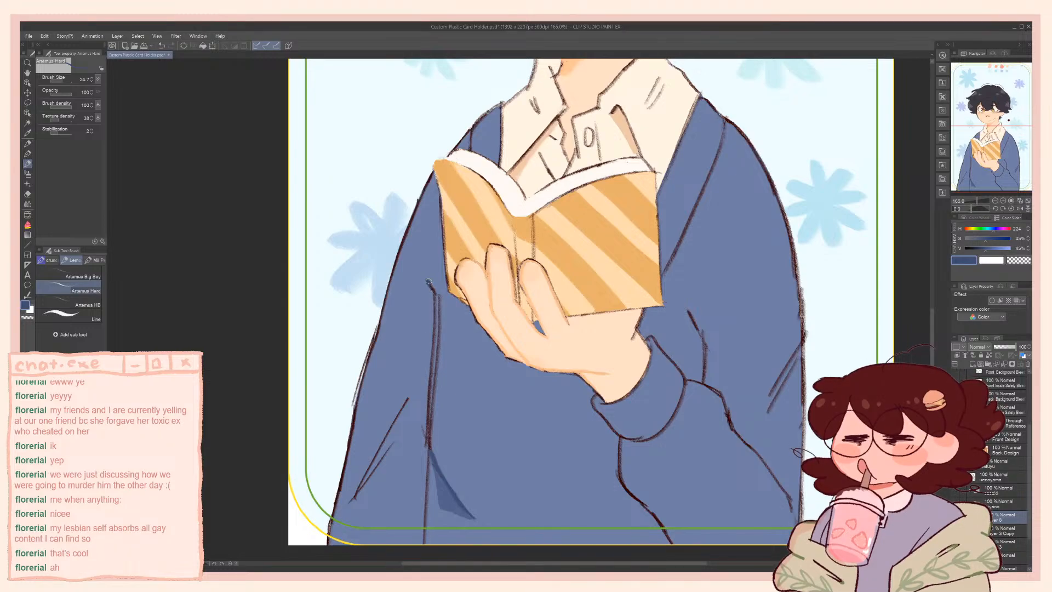
{"action": "left_click_drag", "start_coordinate": [434, 292], "coordinate": [426, 487]}
{"action": "key", "text": "ctrl+z"}
{"action": "scroll", "coordinate": [426, 397], "scroll_direction": "down", "scroll_amount": 3}
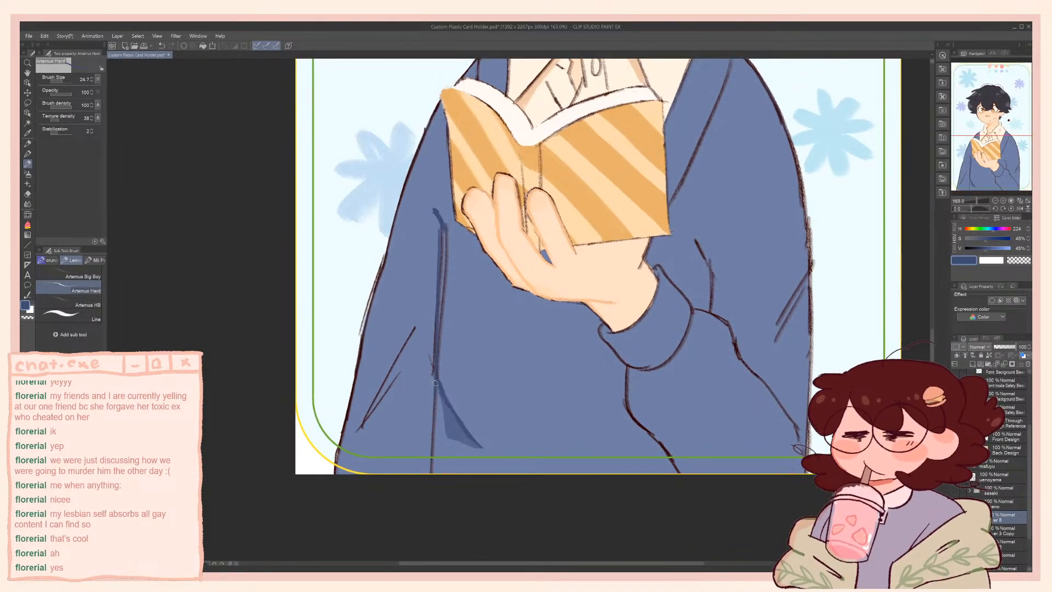
{"action": "scroll", "coordinate": [437, 385], "scroll_direction": "up", "scroll_amount": 2}
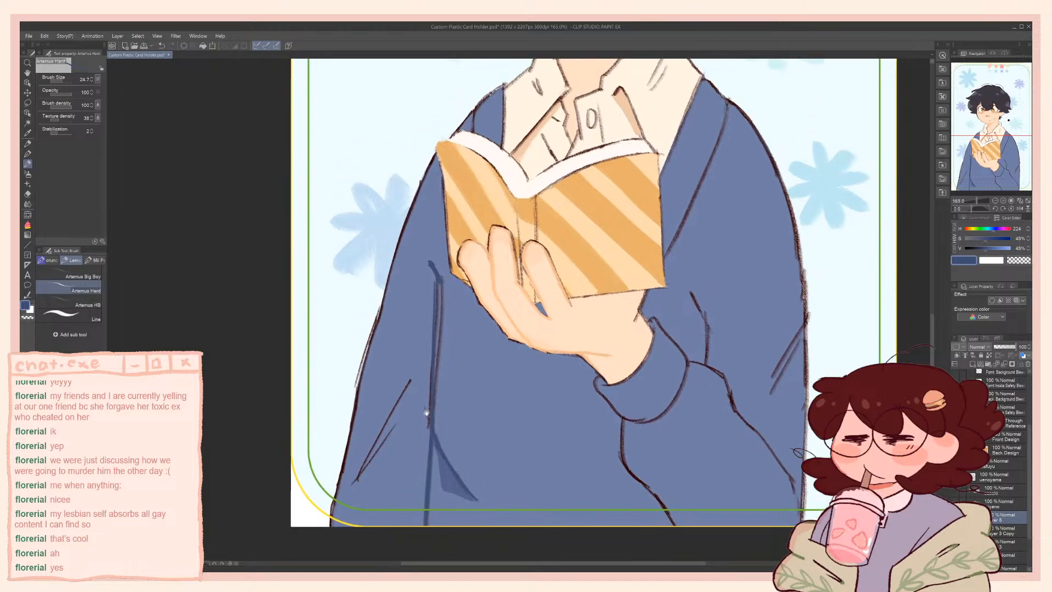
Sample the base cardigan blue and paint out the brown line beside the long vertical fold, undoing a poor stroke
{"action": "left_click", "coordinate": [447, 294], "text": "alt"}
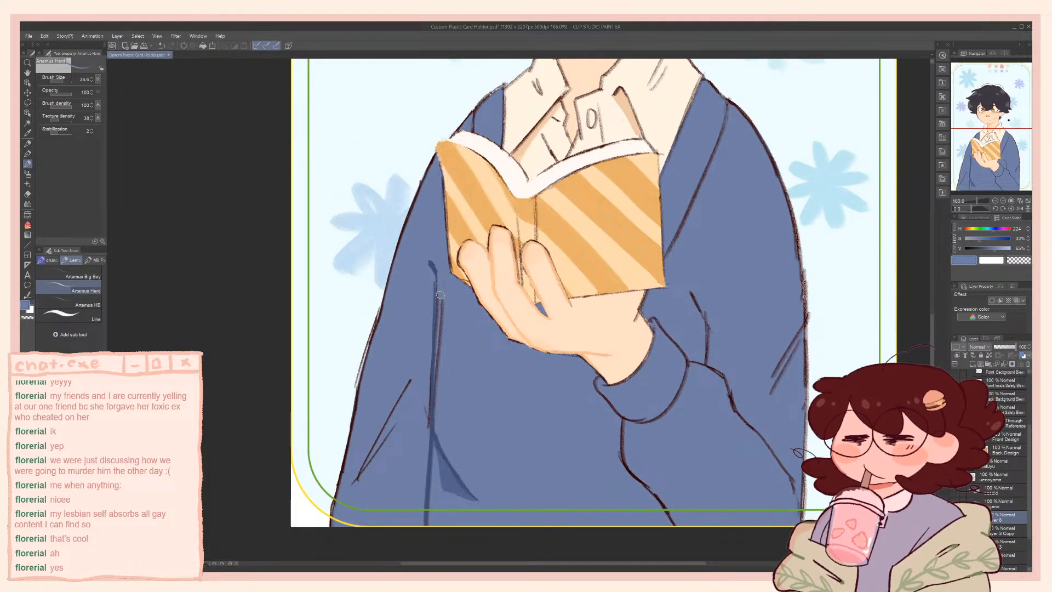
{"action": "left_click_drag", "start_coordinate": [445, 294], "coordinate": [431, 369]}
{"action": "key", "text": "ctrl+z"}
{"action": "mouse_move", "coordinate": [442, 298]}
{"action": "left_mouse_down"}
{"action": "mouse_move", "coordinate": [437, 409]}
{"action": "mouse_move", "coordinate": [440, 393]}
{"action": "mouse_move", "coordinate": [426, 421]}
{"action": "left_mouse_up"}
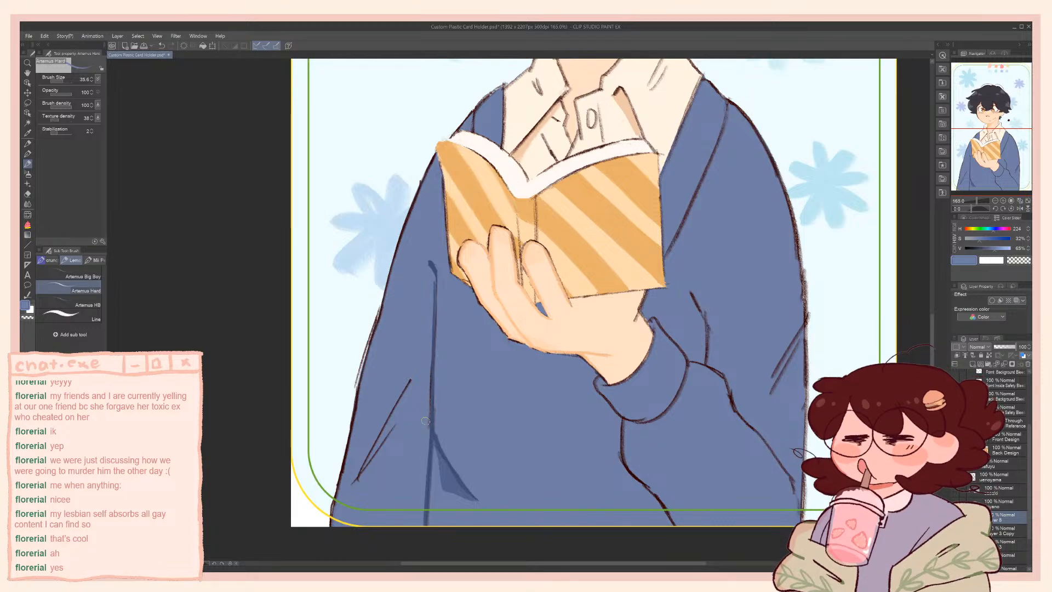
Paint out the brown diagonal crease lines on the sleeve beside the long vertical fold with the base cardigan blue
{"action": "mouse_move", "coordinate": [428, 384]}
{"action": "left_mouse_down"}
{"action": "mouse_move", "coordinate": [426, 429]}
{"action": "mouse_move", "coordinate": [407, 461]}
{"action": "left_mouse_up"}
{"action": "left_click_drag", "start_coordinate": [407, 386], "coordinate": [359, 476]}
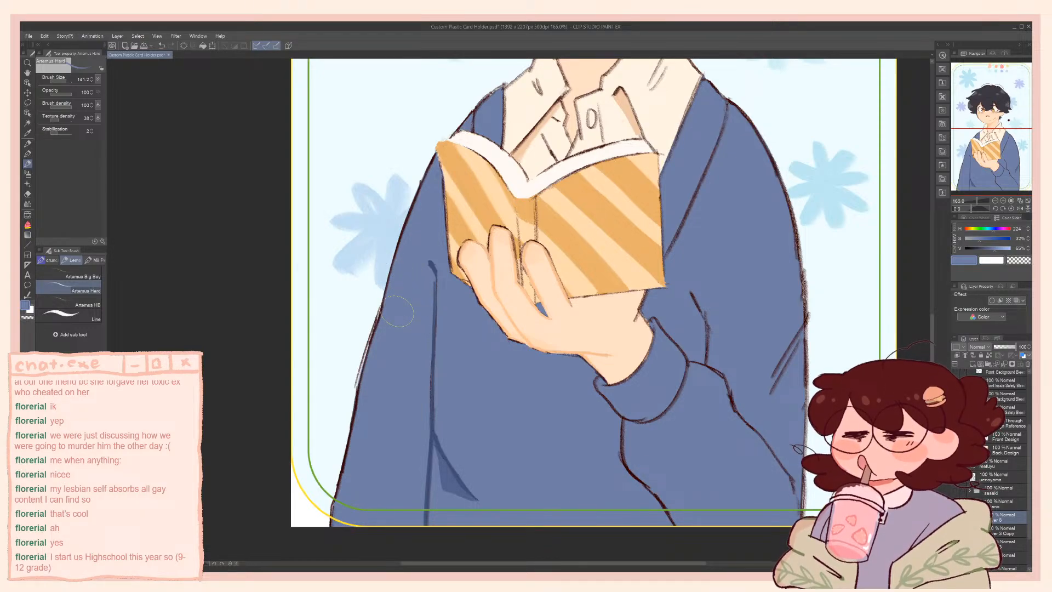
{"action": "mouse_move", "coordinate": [447, 310]}
{"action": "left_mouse_down"}
{"action": "mouse_move", "coordinate": [442, 284]}
{"action": "mouse_move", "coordinate": [444, 327]}
{"action": "left_mouse_up"}
{"action": "key", "text": "ctrl+z"}
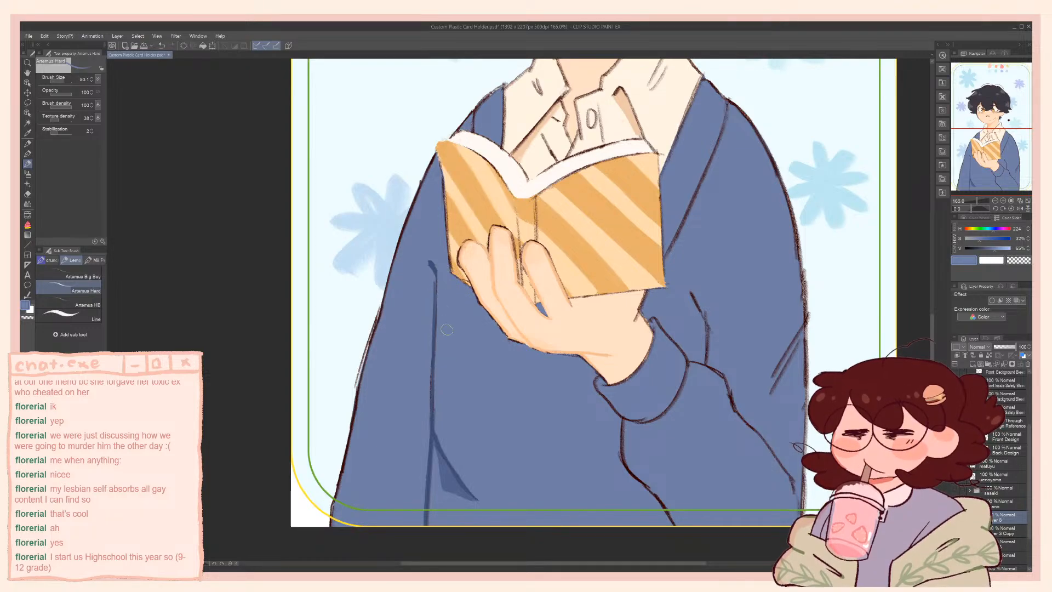
Sample the dark fold blue, recolour the short crease above the cuff on the book-holding arm, and sample the base blue for clean-up
{"action": "left_click", "coordinate": [431, 265], "text": "alt"}
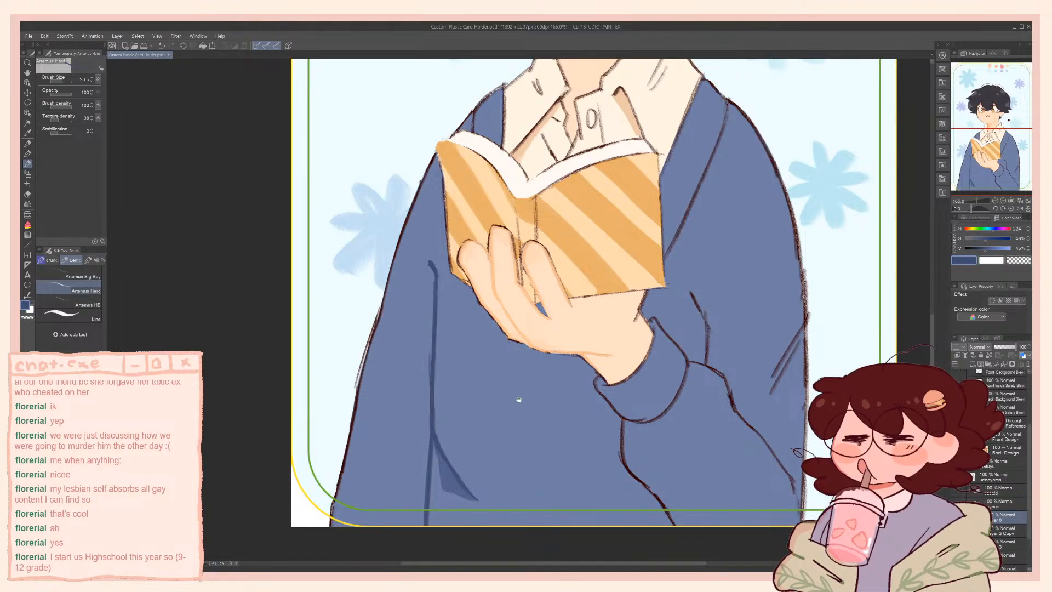
{"action": "left_click_drag", "start_coordinate": [519, 400], "coordinate": [457, 384]}
{"action": "left_click_drag", "start_coordinate": [628, 275], "coordinate": [637, 294]}
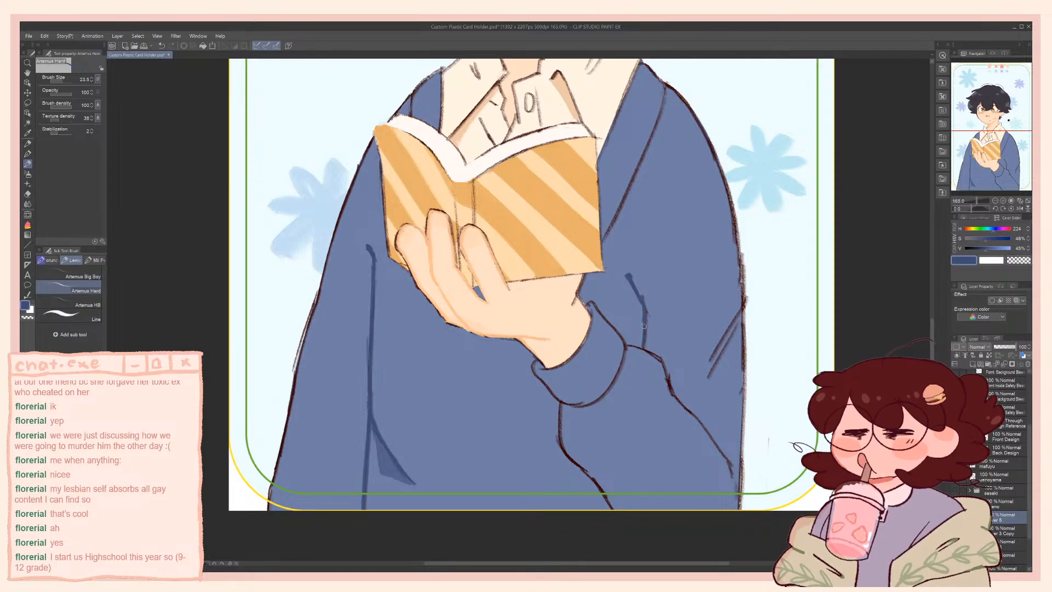
{"action": "left_click", "coordinate": [643, 248], "text": "alt"}
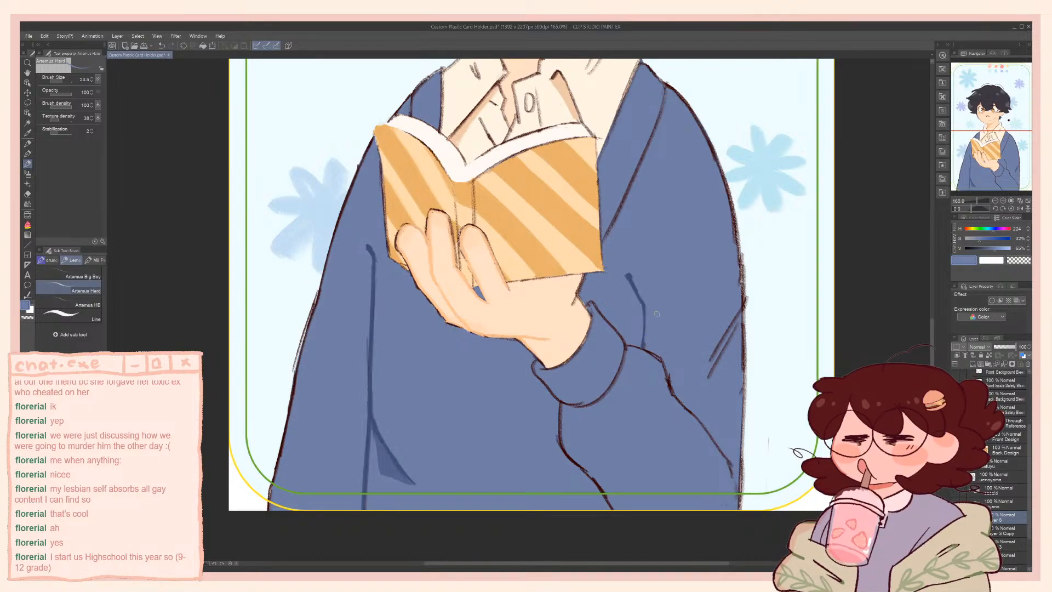
Redraw the cuff outline around the wrist in the dark fold blue and tidy its edge with the base cardigan blue
{"action": "left_click", "coordinate": [632, 279], "text": "alt"}
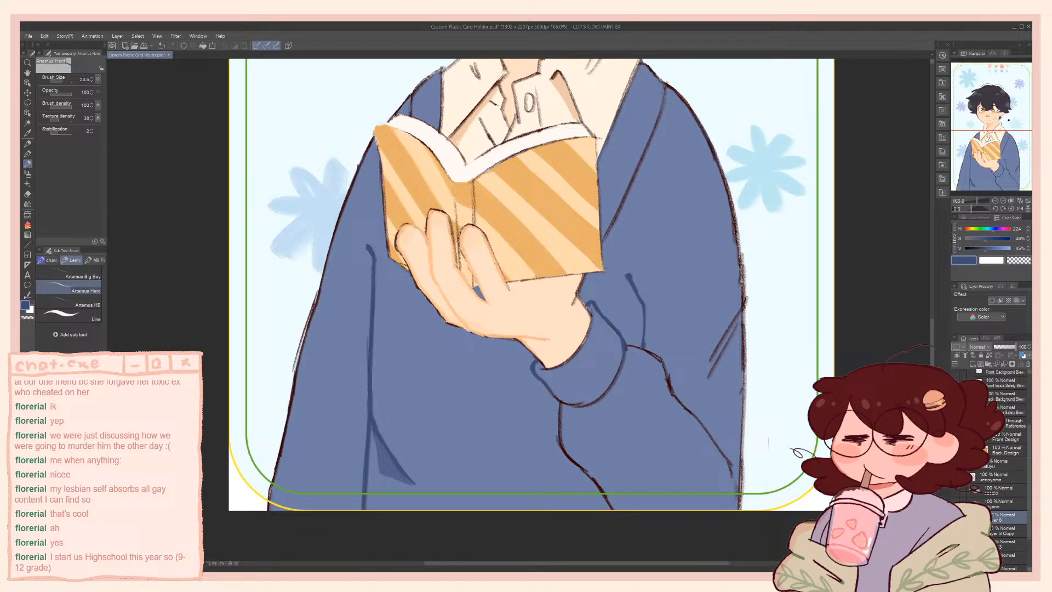
{"action": "left_click", "coordinate": [957, 517], "text": "alt"}
{"action": "left_click", "coordinate": [957, 518], "text": "alt"}
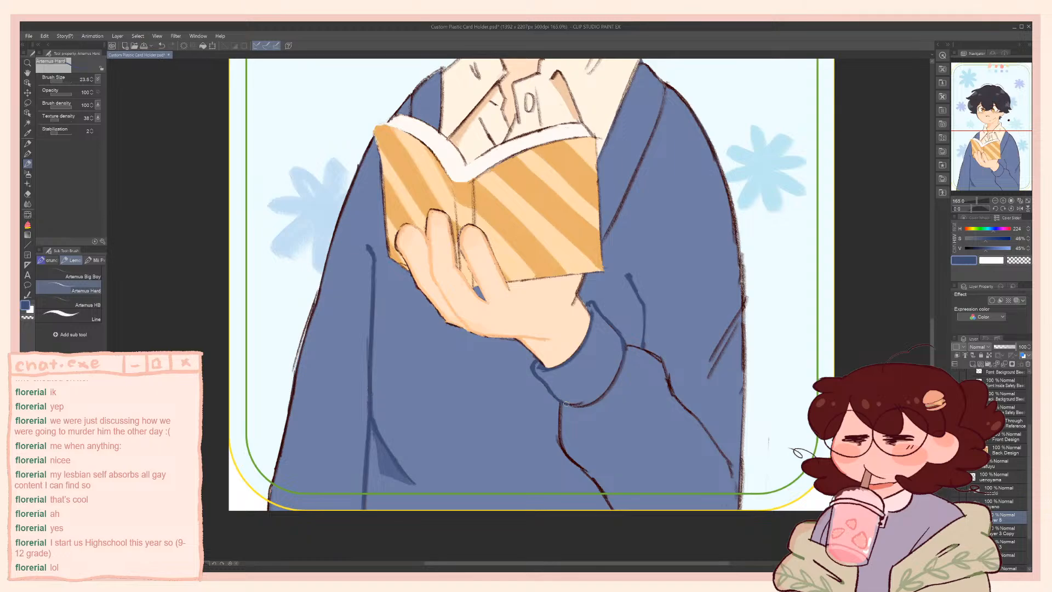
{"action": "left_click", "coordinate": [586, 366], "text": "alt"}
{"action": "mouse_move", "coordinate": [620, 359]}
{"action": "left_mouse_down"}
{"action": "mouse_move", "coordinate": [604, 392]}
{"action": "mouse_move", "coordinate": [571, 401]}
{"action": "mouse_move", "coordinate": [592, 402]}
{"action": "left_mouse_up"}
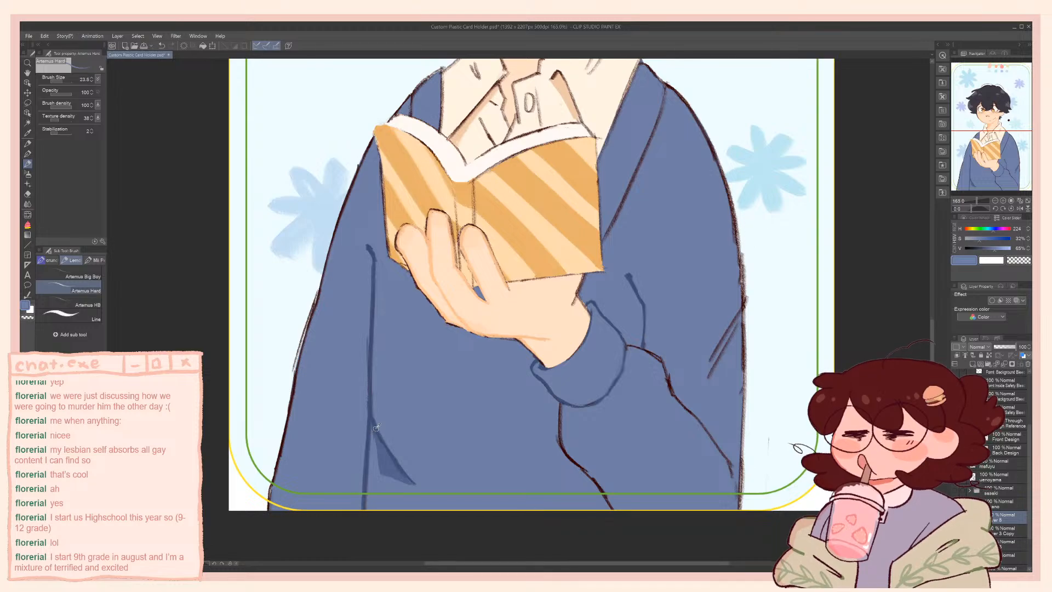
Recolour the sleeve's lower outline from cuff to hem in dark blue and add a small curved fold near the elbow
{"action": "left_click", "coordinate": [412, 359], "text": "alt"}
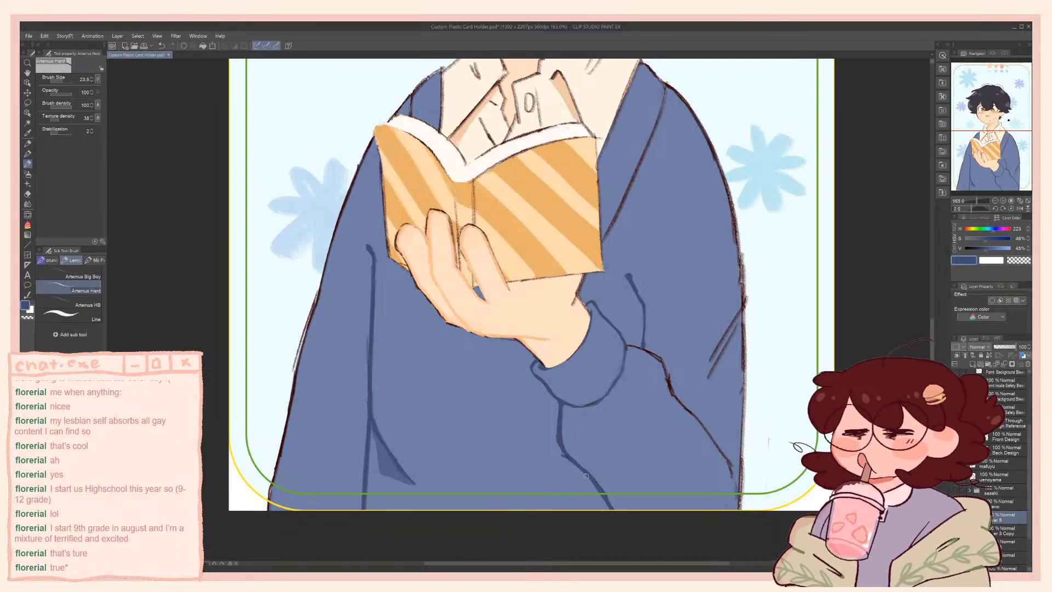
{"action": "left_click_drag", "start_coordinate": [601, 488], "coordinate": [615, 514]}
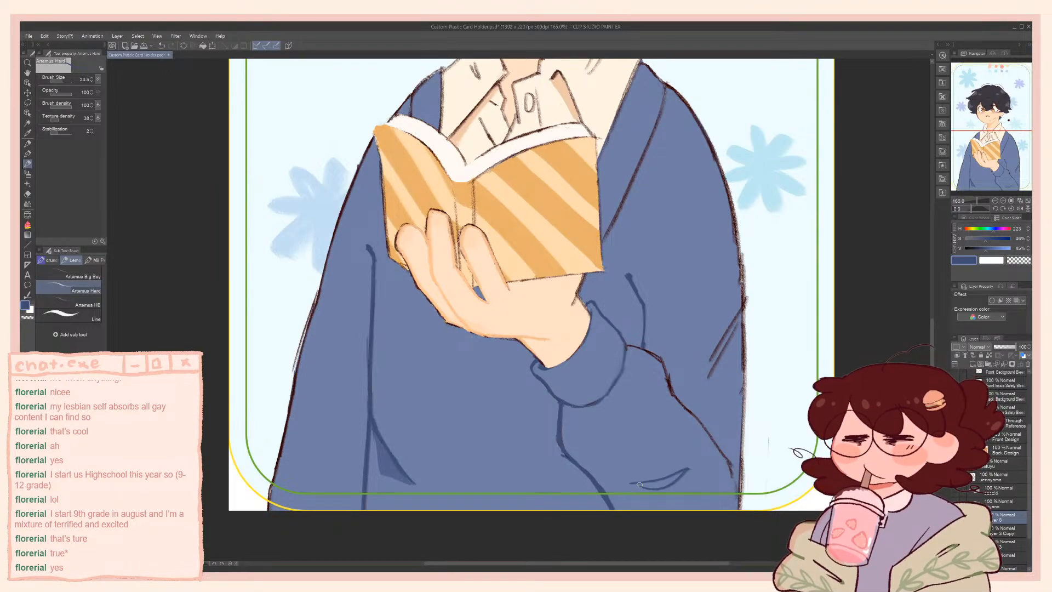
{"action": "left_click", "coordinate": [559, 456], "text": "alt"}
{"action": "left_click_drag", "start_coordinate": [566, 417], "coordinate": [563, 438]}
{"action": "left_click", "coordinate": [562, 400], "text": "alt"}
Redraw the forearm's upper line from the cuff to the elbow in dark blue at brush size 33.1, undoing unsatisfactory strokes
{"action": "key", "text": "["}
{"action": "key", "text": "]"}
{"action": "mouse_move", "coordinate": [629, 345]}
{"action": "left_mouse_down"}
{"action": "mouse_move", "coordinate": [654, 354]}
{"action": "mouse_move", "coordinate": [667, 378]}
{"action": "mouse_move", "coordinate": [656, 356]}
{"action": "mouse_move", "coordinate": [703, 430]}
{"action": "left_mouse_up"}
{"action": "key", "text": "ctrl+z"}
{"action": "left_click_drag", "start_coordinate": [671, 390], "coordinate": [710, 430]}
{"action": "key", "text": "ctrl+z"}
{"action": "left_click_drag", "start_coordinate": [673, 395], "coordinate": [725, 453]}
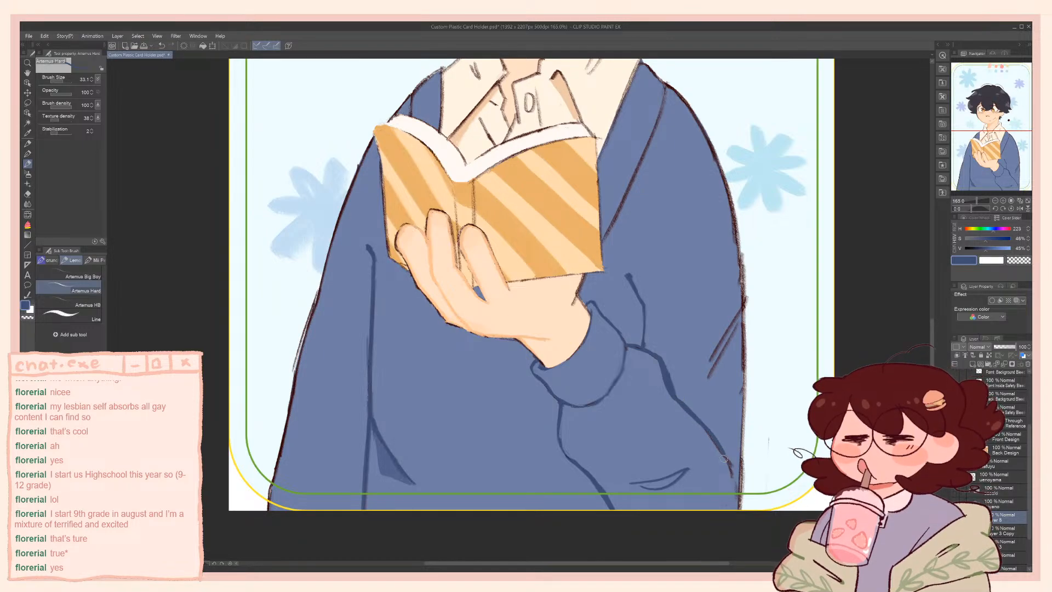
{"action": "key", "text": "ctrl+z"}
{"action": "left_click_drag", "start_coordinate": [681, 402], "coordinate": [732, 478]}
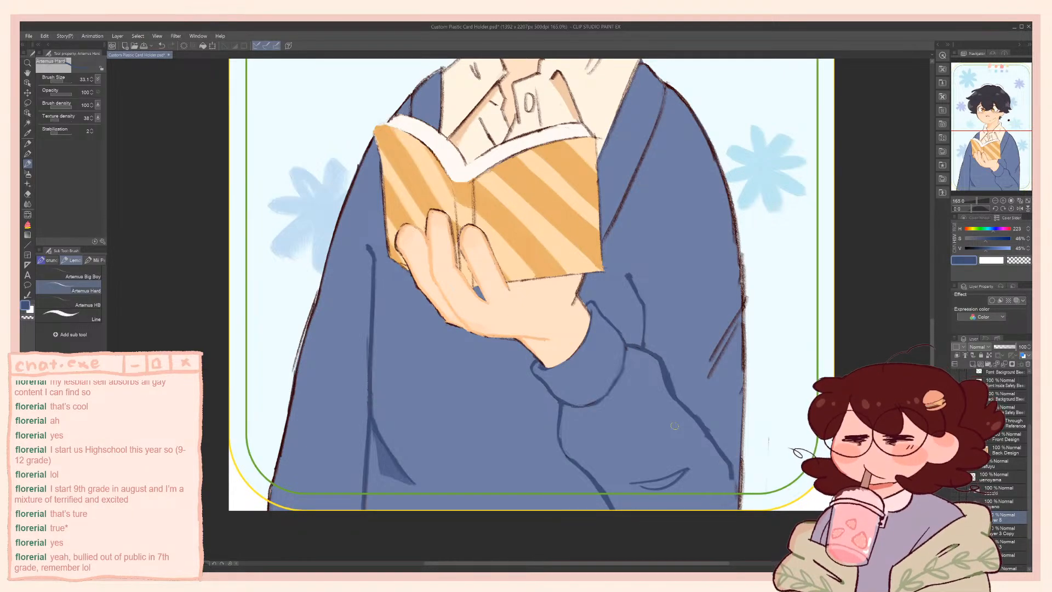
{"action": "left_click", "coordinate": [631, 365], "text": "alt"}
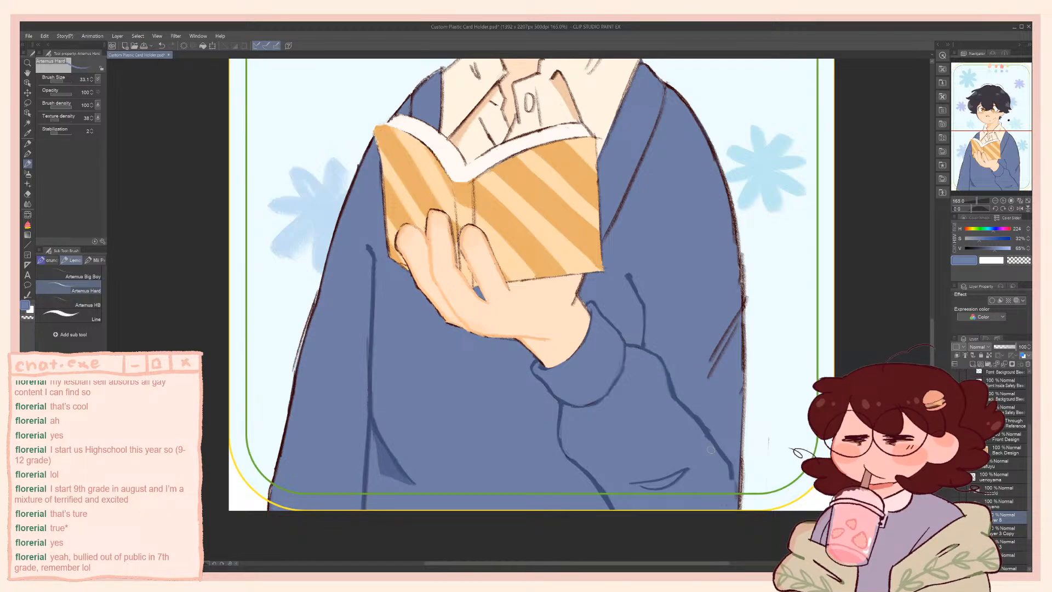
Sample the dark fold blue and redraw the cardigan's outer outline from the shoulder down the book-holding arm, undoing unsatisfactory strokes
{"action": "scroll", "coordinate": [634, 337], "scroll_direction": "up", "scroll_amount": 2}
{"action": "left_click", "coordinate": [634, 338], "text": "alt"}
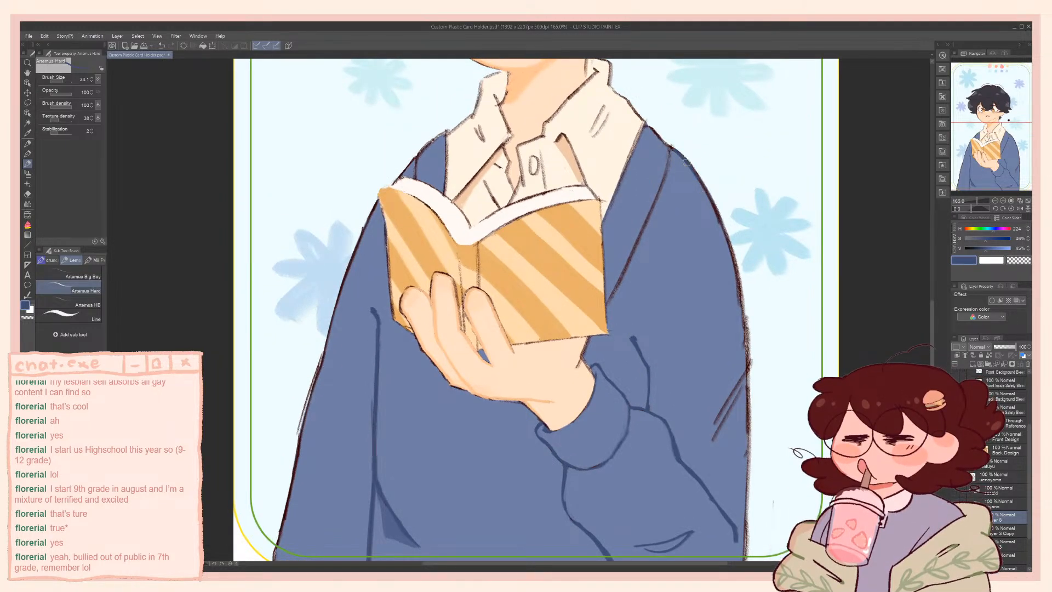
{"action": "mouse_move", "coordinate": [696, 177]}
{"action": "left_mouse_down"}
{"action": "mouse_move", "coordinate": [743, 287]}
{"action": "mouse_move", "coordinate": [745, 322]}
{"action": "left_mouse_up"}
{"action": "key", "text": "ctrl+z"}
{"action": "left_click_drag", "start_coordinate": [718, 215], "coordinate": [746, 347]}
{"action": "left_click_drag", "start_coordinate": [737, 260], "coordinate": [748, 401]}
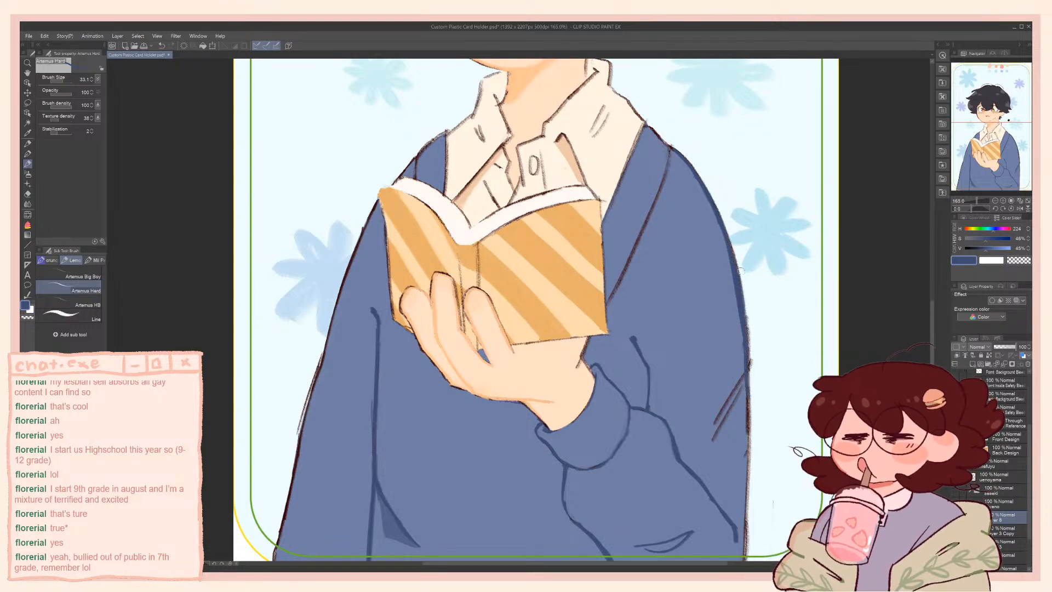
{"action": "mouse_move", "coordinate": [735, 257]}
{"action": "left_mouse_down"}
{"action": "mouse_move", "coordinate": [746, 342]}
{"action": "mouse_move", "coordinate": [708, 298]}
{"action": "mouse_move", "coordinate": [706, 476]}
{"action": "left_mouse_up"}
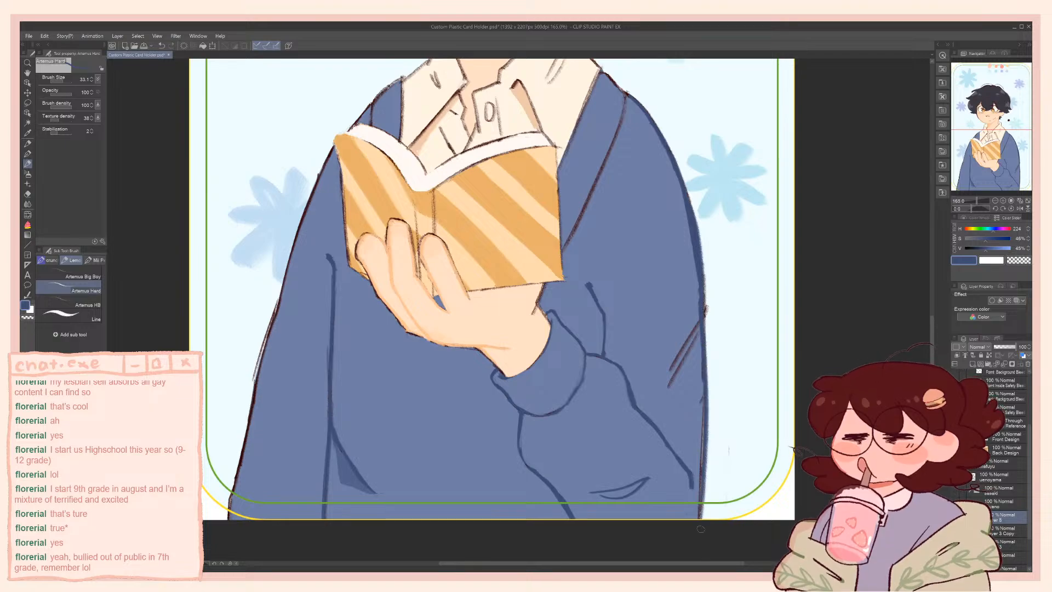
{"action": "key", "text": "ctrl+z"}
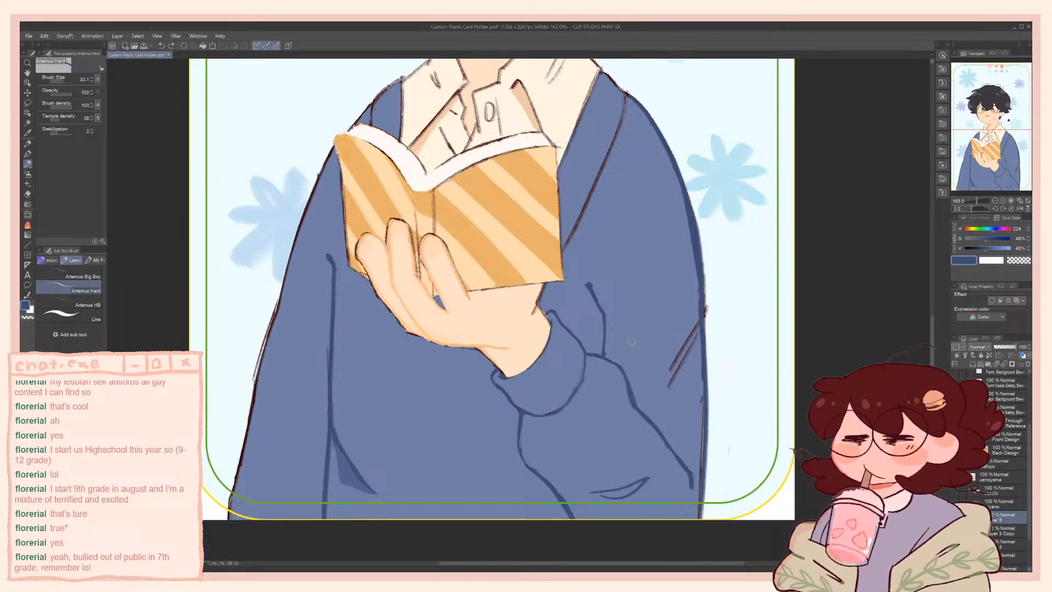
Erase the stray brown marks outside the book-holding arm's outer outline with the transparent colour
{"action": "key", "text": "c"}
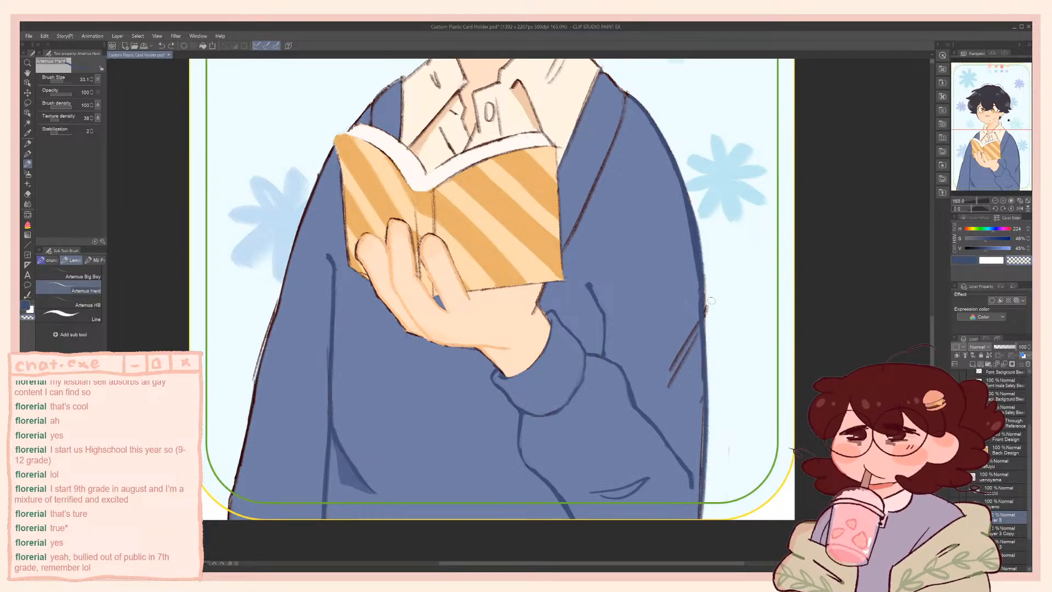
{"action": "left_click_drag", "start_coordinate": [711, 306], "coordinate": [709, 311]}
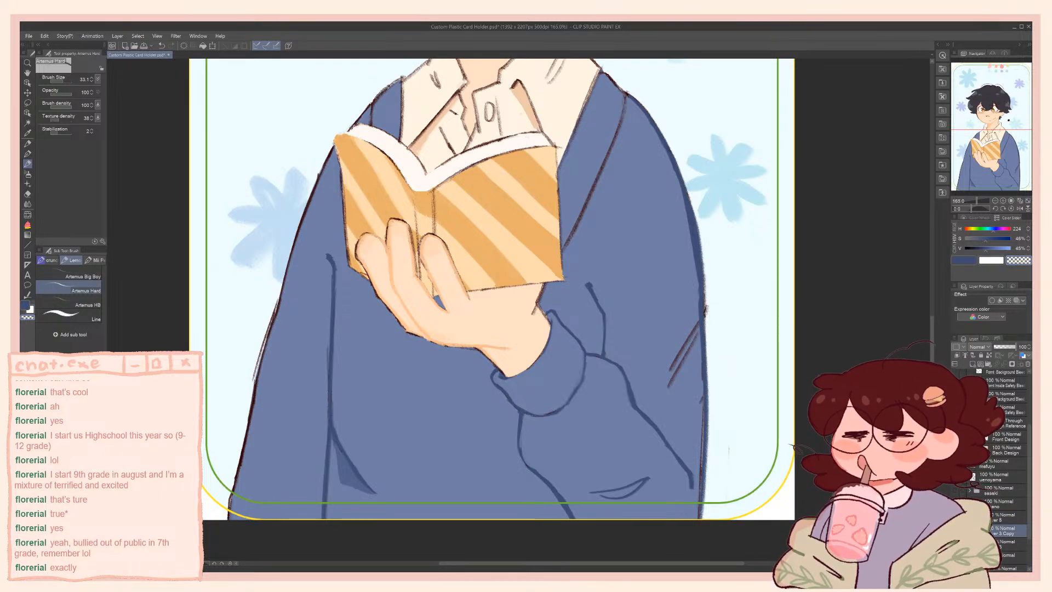
{"action": "key", "text": "ctrl+e"}
{"action": "mouse_move", "coordinate": [709, 266]}
{"action": "left_mouse_down"}
{"action": "mouse_move", "coordinate": [709, 362]}
{"action": "mouse_move", "coordinate": [706, 316]}
{"action": "left_mouse_up"}
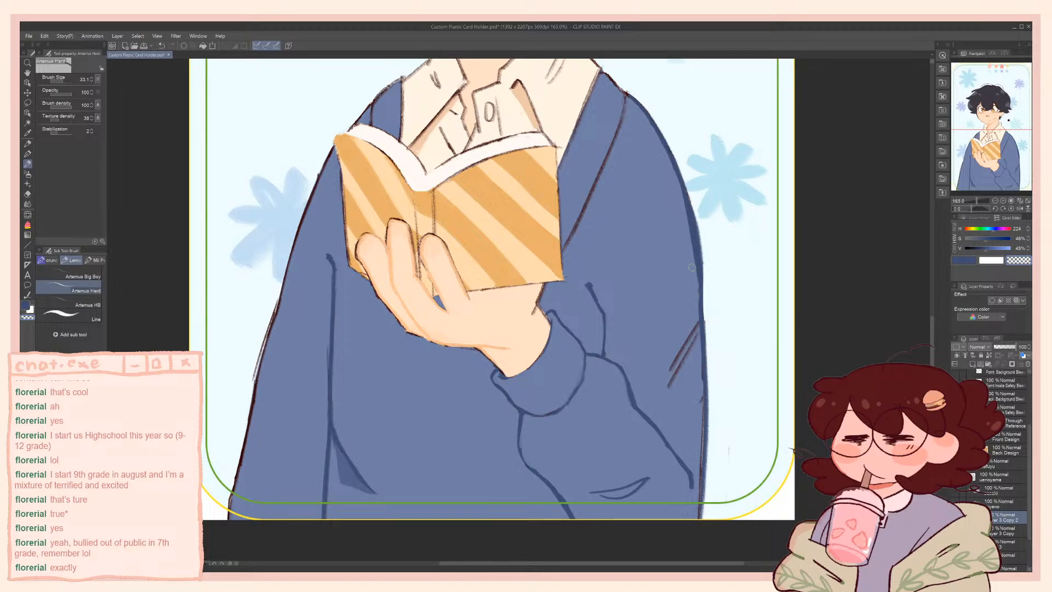
Sample the base cardigan blue and cover the remaining brown outline and diagonal creases along the outer arm down to the hem
{"action": "left_click", "coordinate": [690, 239], "text": "alt"}
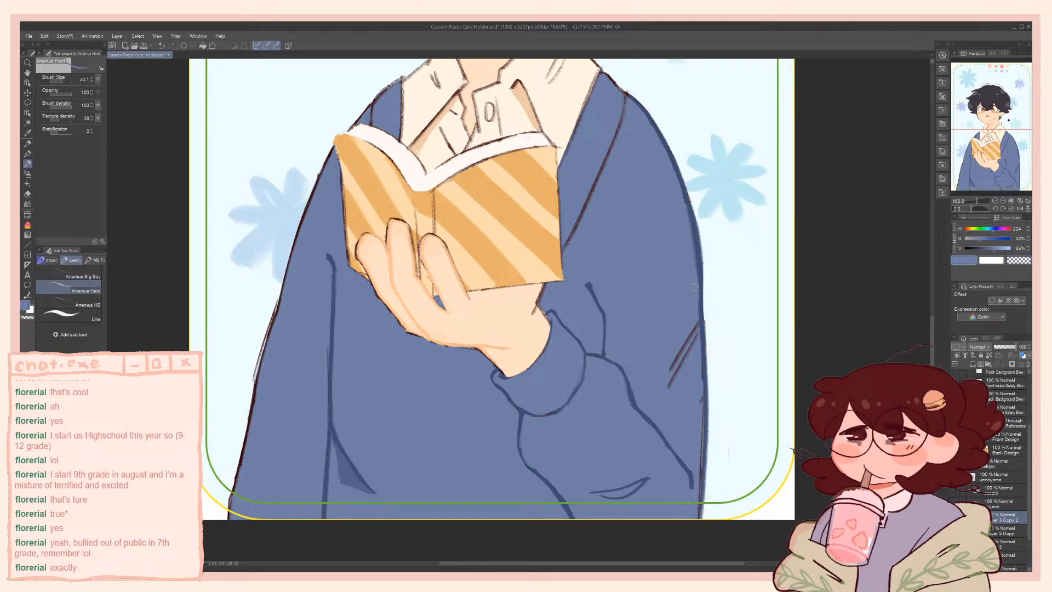
{"action": "mouse_move", "coordinate": [686, 210]}
{"action": "left_mouse_down"}
{"action": "mouse_move", "coordinate": [700, 329]}
{"action": "mouse_move", "coordinate": [686, 356]}
{"action": "mouse_move", "coordinate": [680, 345]}
{"action": "mouse_move", "coordinate": [699, 510]}
{"action": "left_mouse_up"}
{"action": "left_click_drag", "start_coordinate": [700, 452], "coordinate": [697, 531]}
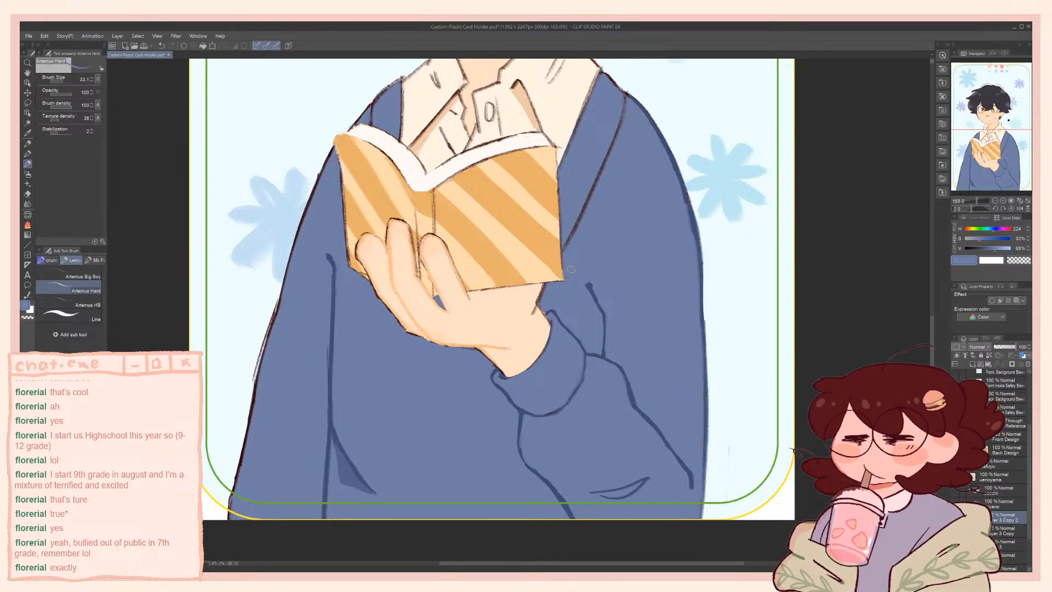
Touch up the book cover's edge outlines in dark maroon at brush size 17.1, undoing an unsatisfactory stroke
{"action": "mouse_move", "coordinate": [580, 153]}
{"action": "left_mouse_down"}
{"action": "mouse_move", "coordinate": [678, 316]}
{"action": "mouse_move", "coordinate": [613, 337]}
{"action": "mouse_move", "coordinate": [627, 361]}
{"action": "left_mouse_up"}
{"action": "left_click", "coordinate": [757, 207], "text": "alt"}
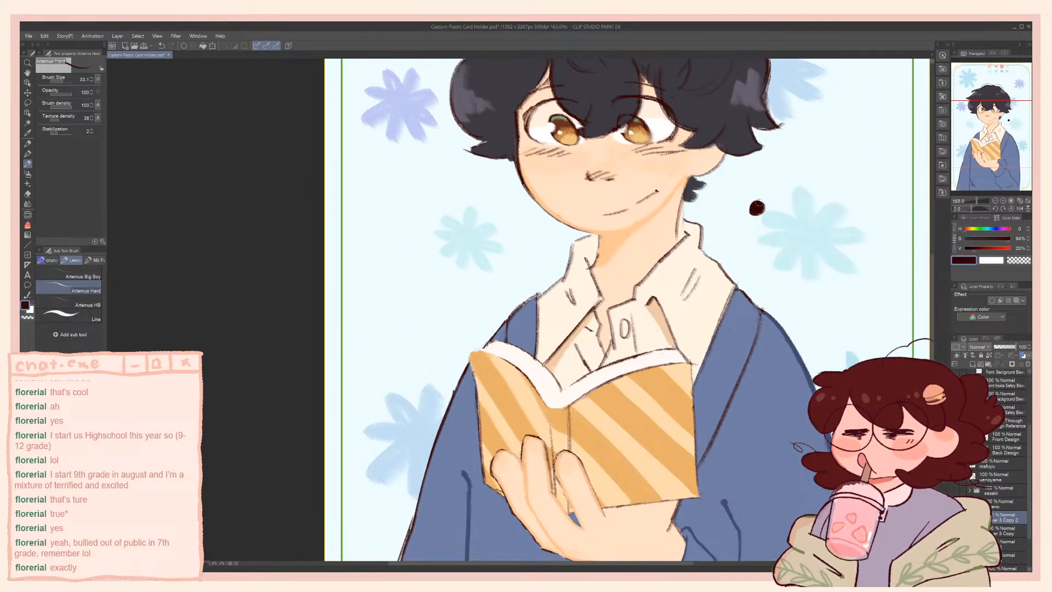
{"action": "left_click_drag", "start_coordinate": [492, 346], "coordinate": [492, 342]}
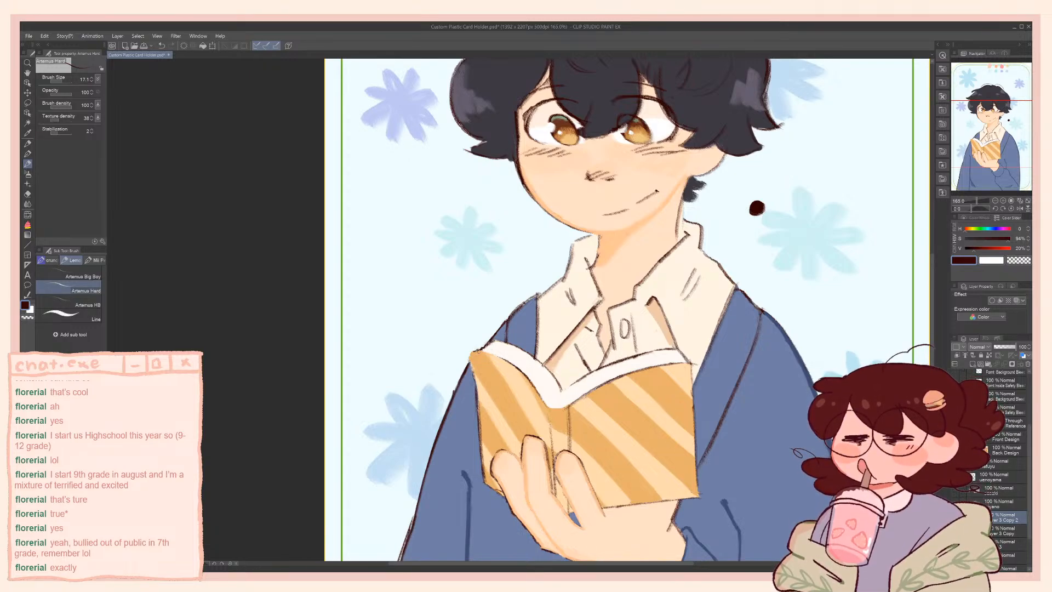
{"action": "mouse_move", "coordinate": [471, 354]}
{"action": "left_mouse_down"}
{"action": "mouse_move", "coordinate": [481, 349]}
{"action": "mouse_move", "coordinate": [474, 369]}
{"action": "mouse_move", "coordinate": [482, 349]}
{"action": "mouse_move", "coordinate": [477, 382]}
{"action": "left_mouse_up"}
{"action": "key", "text": "ctrl+z"}
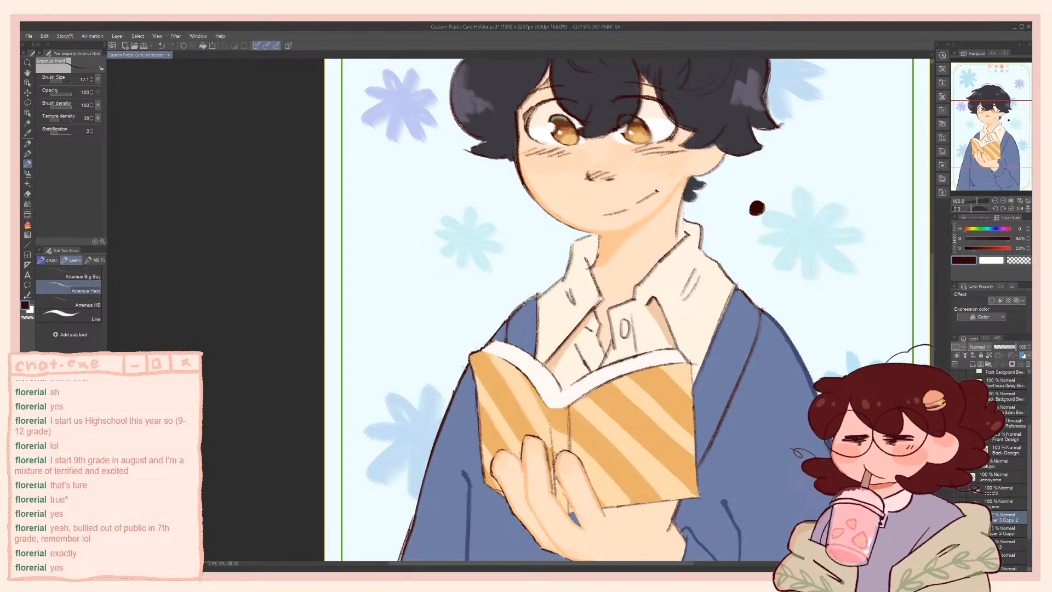
{"action": "left_click_drag", "start_coordinate": [545, 409], "coordinate": [536, 388]}
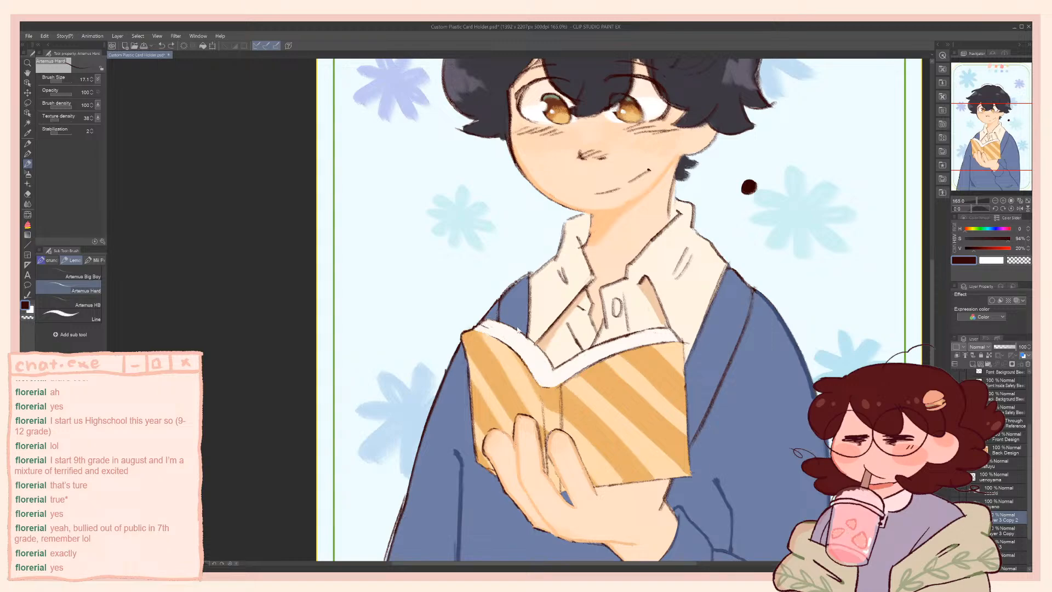
Sample the book's page white, shift it to a peach tint at hue 17 and 18% saturation, and shade the page edges
{"action": "left_click", "coordinate": [499, 331], "text": "alt"}
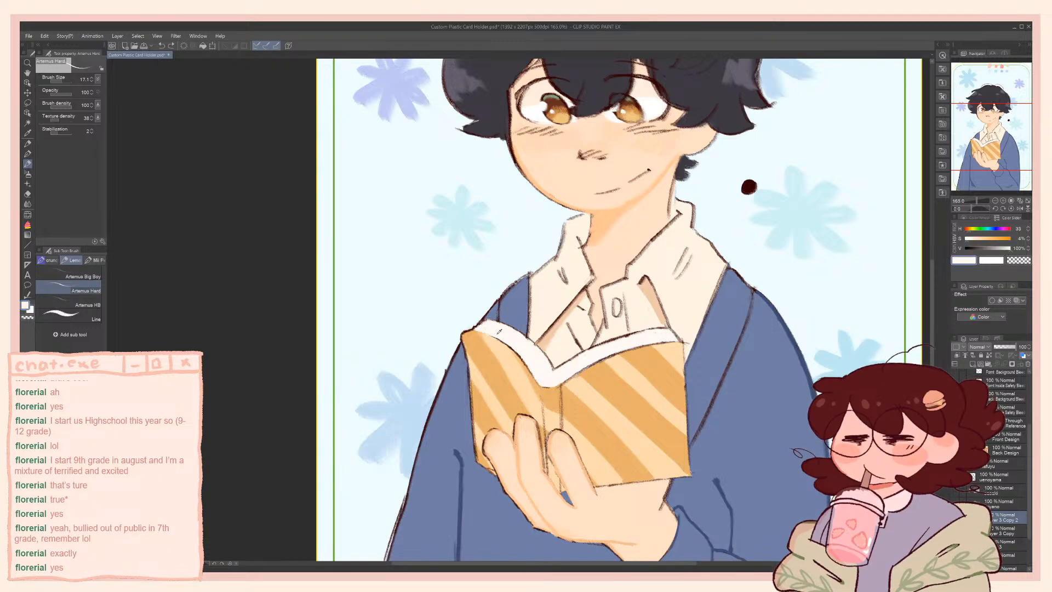
{"action": "left_click", "coordinate": [970, 243]}
{"action": "left_click", "coordinate": [968, 230]}
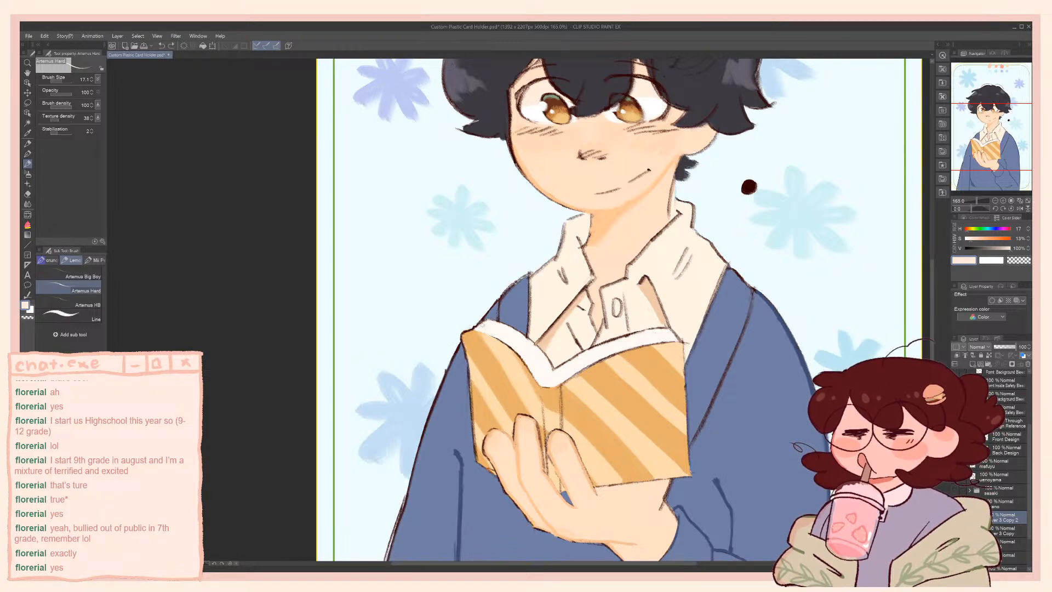
{"action": "left_click", "coordinate": [1008, 252]}
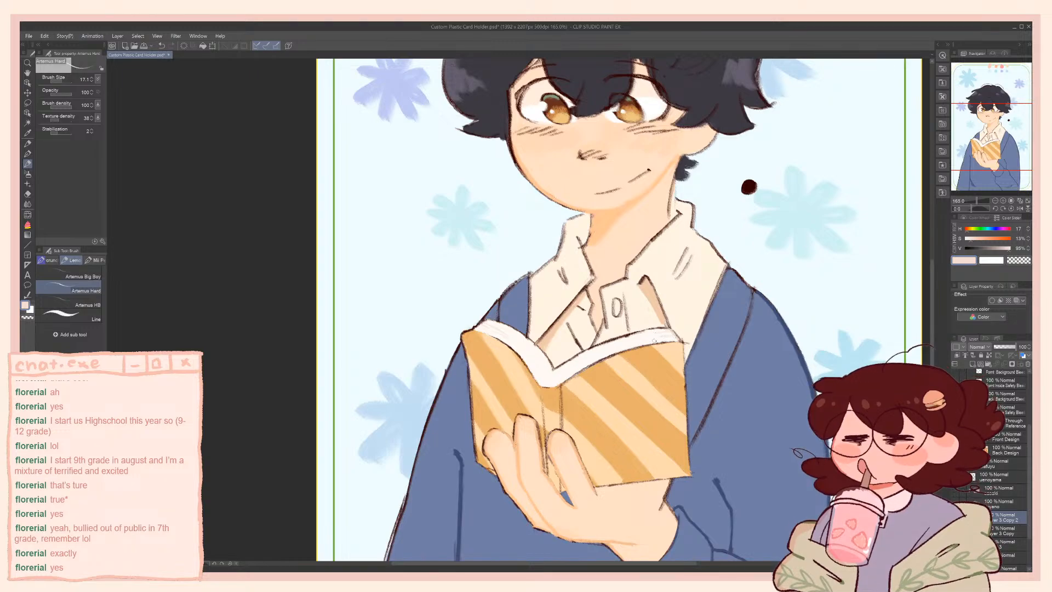
Sample the book cover's orange and mix a shading tone at 57% saturation and 86% brightness for the cover stripes
{"action": "left_click", "coordinate": [501, 349], "text": "alt"}
{"action": "left_click_drag", "start_coordinate": [1007, 252], "coordinate": [1006, 251]}
{"action": "left_click", "coordinate": [480, 343], "text": "alt"}
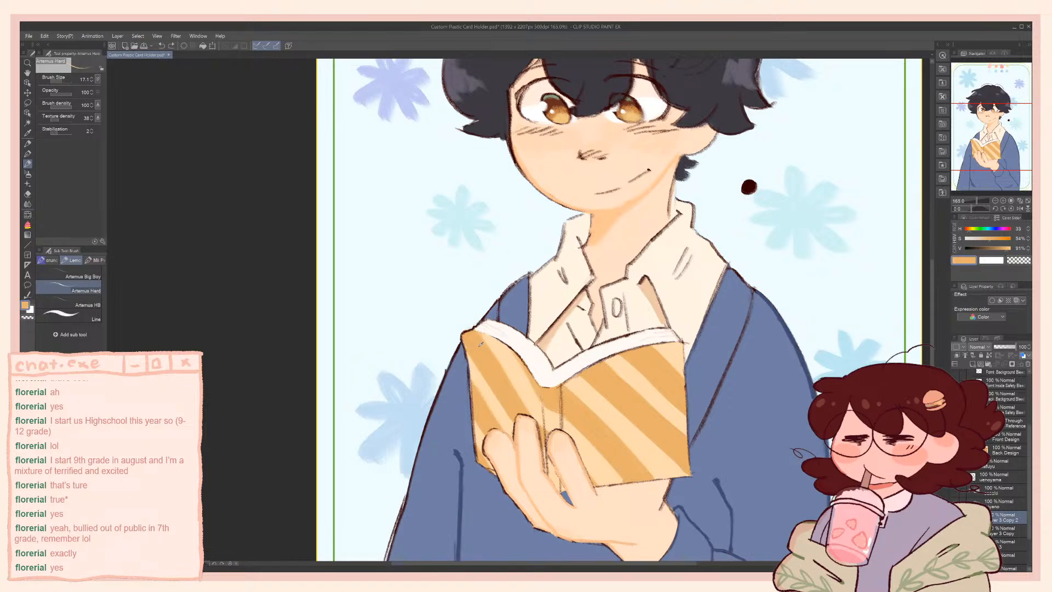
{"action": "left_click_drag", "start_coordinate": [1003, 253], "coordinate": [1006, 252]}
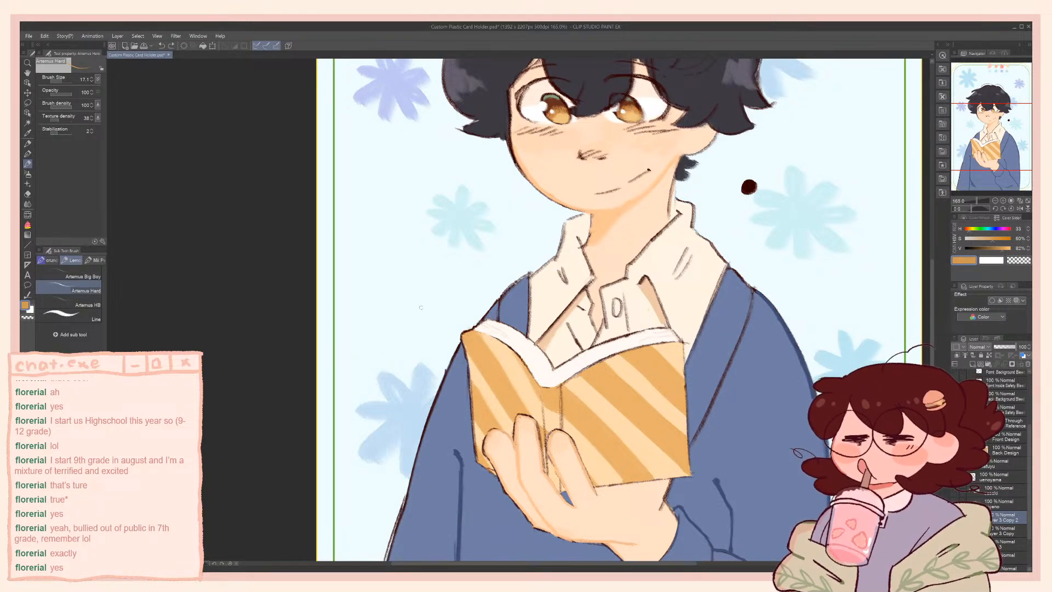
{"action": "left_click", "coordinate": [481, 357], "text": "alt"}
{"action": "left_click_drag", "start_coordinate": [991, 243], "coordinate": [1005, 251]}
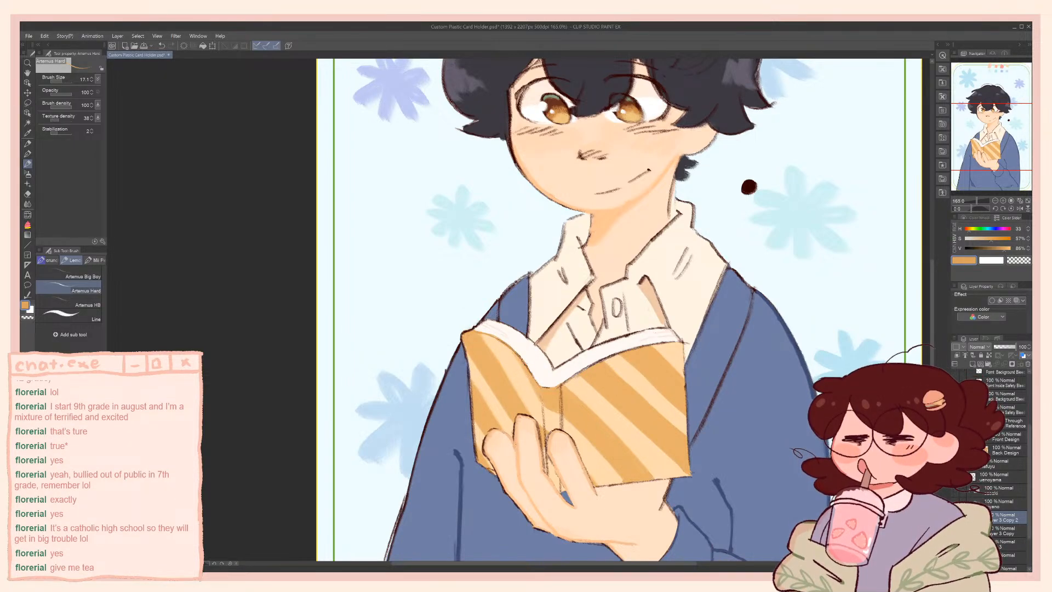
Shade the cover's upper edge below the pages on both halves with the orange, undoing unsatisfactory strokes
{"action": "left_click_drag", "start_coordinate": [485, 299], "coordinate": [475, 359]}
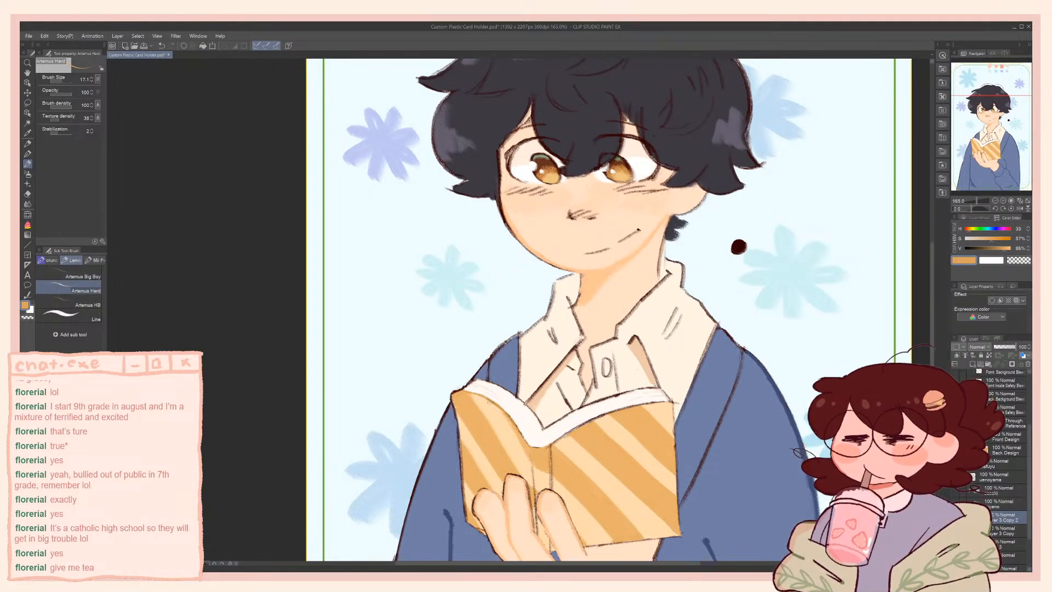
{"action": "left_click_drag", "start_coordinate": [475, 394], "coordinate": [499, 408]}
{"action": "key", "text": "ctrl+z"}
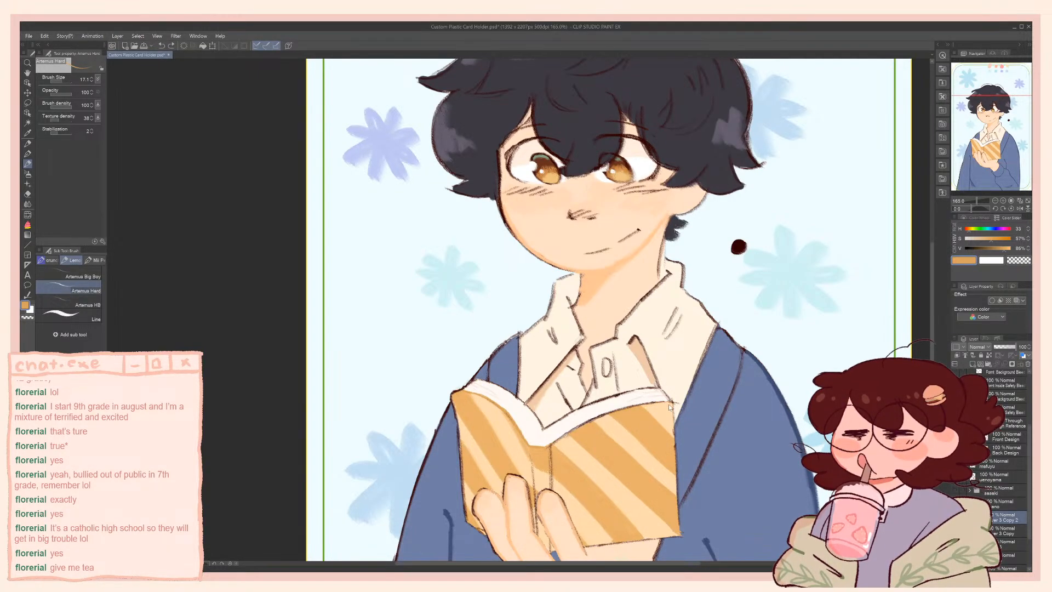
{"action": "left_click_drag", "start_coordinate": [636, 406], "coordinate": [577, 429]}
{"action": "key", "text": "ctrl+z"}
{"action": "left_click_drag", "start_coordinate": [551, 445], "coordinate": [656, 405]}
{"action": "left_click_drag", "start_coordinate": [521, 432], "coordinate": [468, 391]}
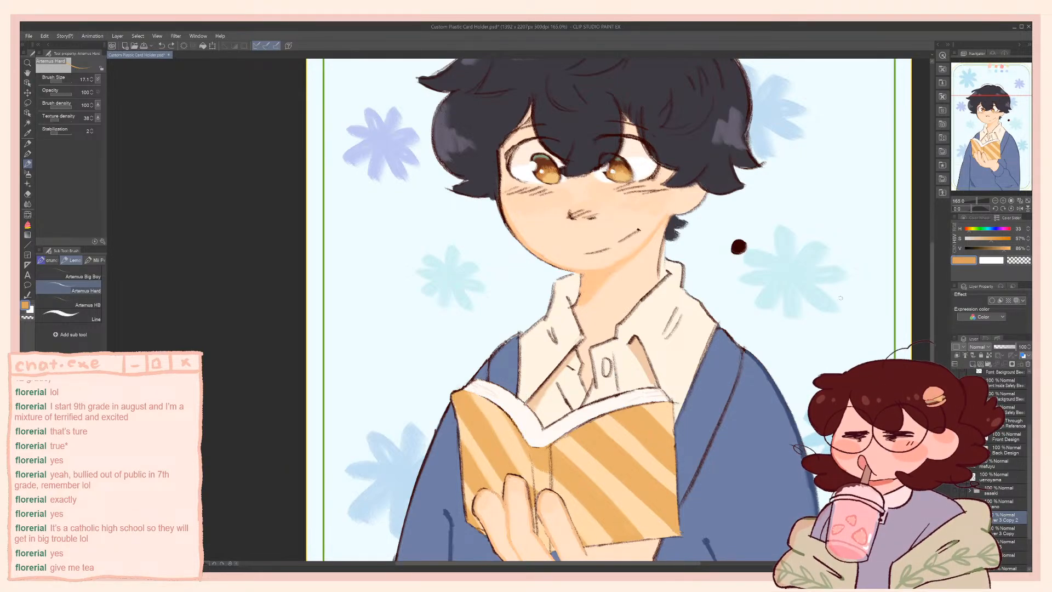
Mix a deeper orange at 61% saturation and 83% brightness and darken the cover stripes below the page edge
{"action": "left_click", "coordinate": [999, 250]}
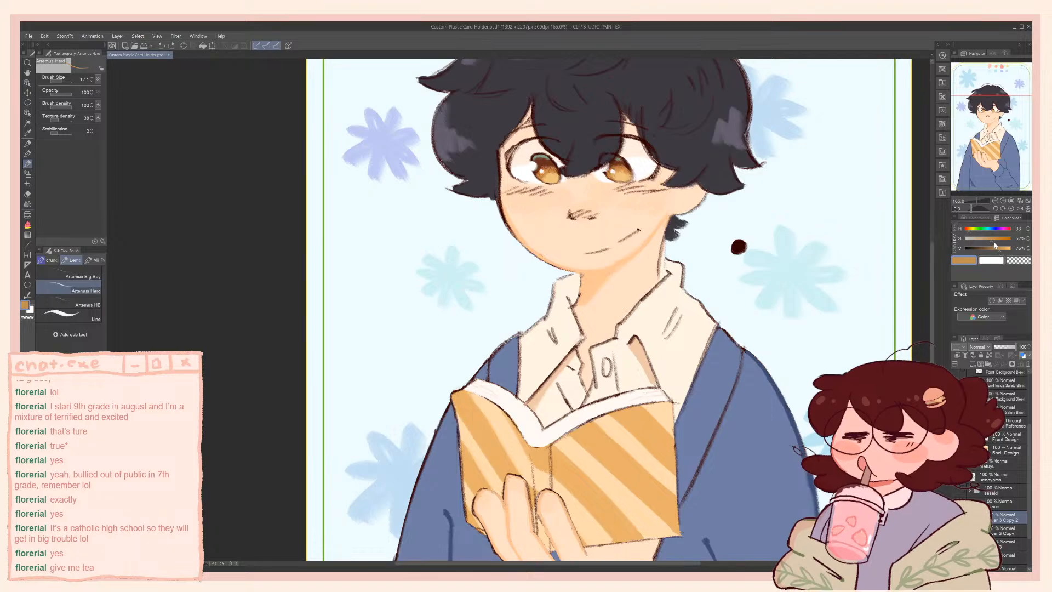
{"action": "left_click", "coordinate": [994, 240]}
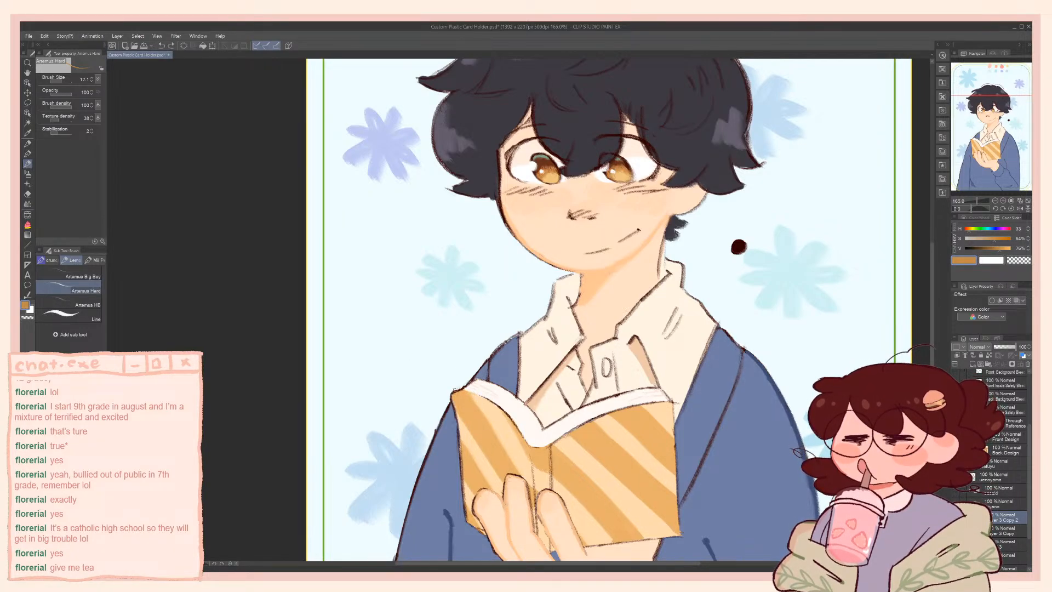
{"action": "left_click", "coordinate": [470, 415], "text": "alt"}
{"action": "left_click", "coordinate": [1003, 249]}
{"action": "left_click", "coordinate": [993, 239]}
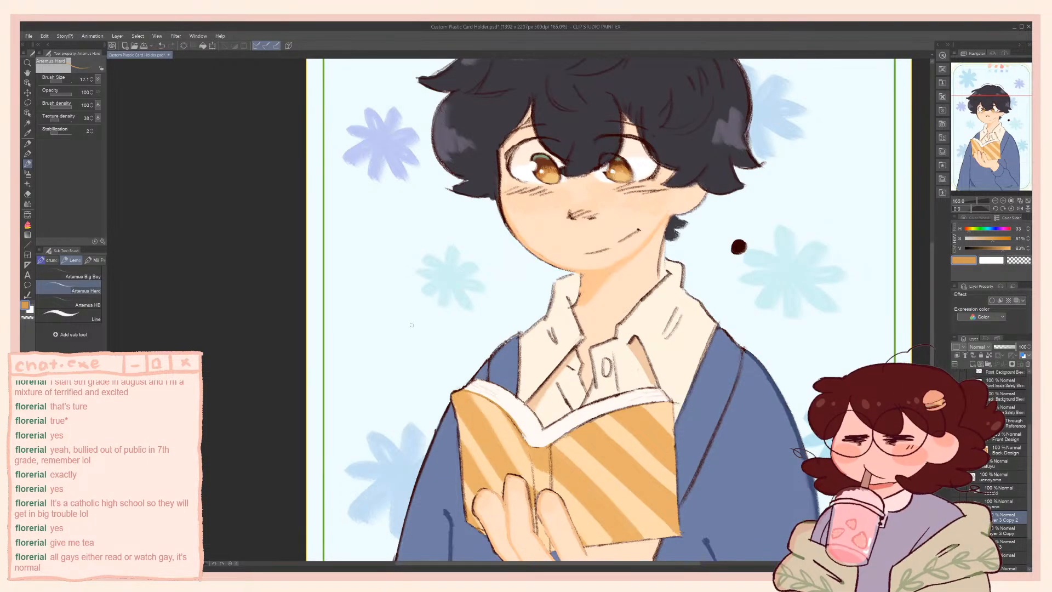
{"action": "left_click_drag", "start_coordinate": [489, 271], "coordinate": [474, 279]}
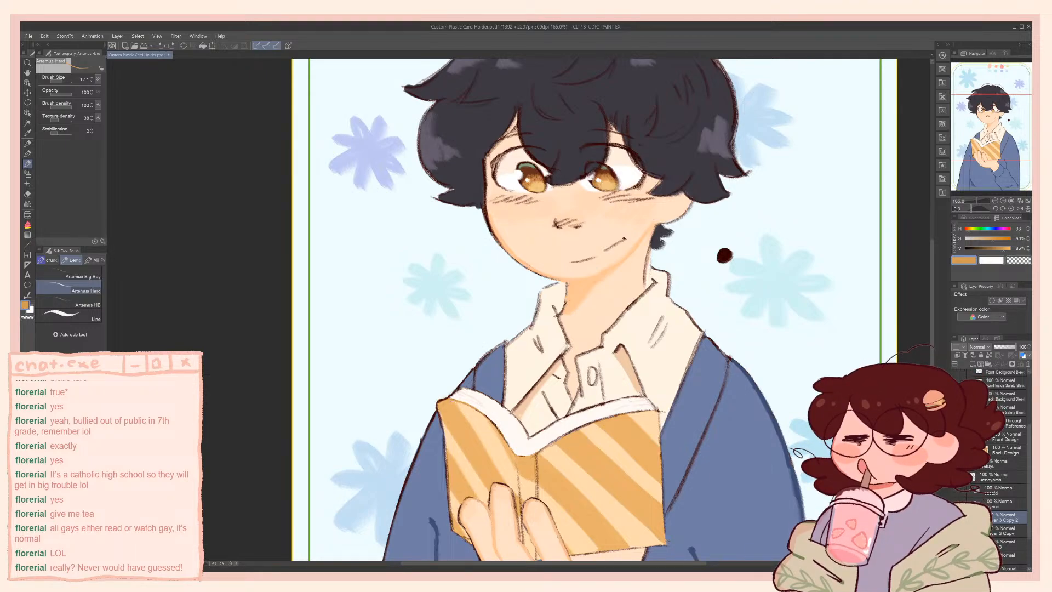
{"action": "left_click", "coordinate": [452, 401], "text": "alt"}
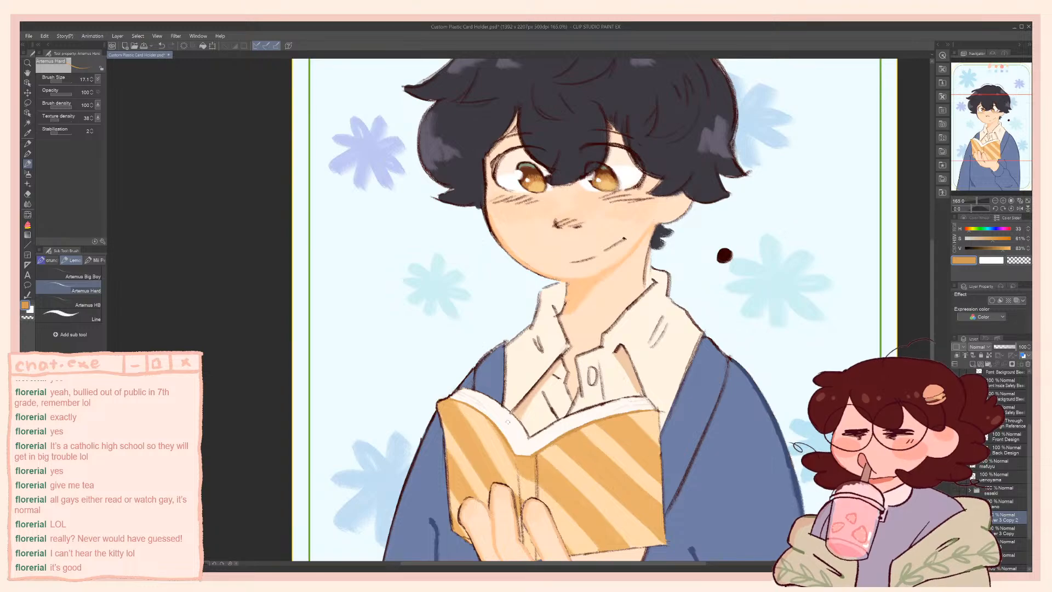
Sample the page white and touch up the page-edge shading with a peach tint at 14% saturation
{"action": "left_click", "coordinate": [516, 427], "text": "alt"}
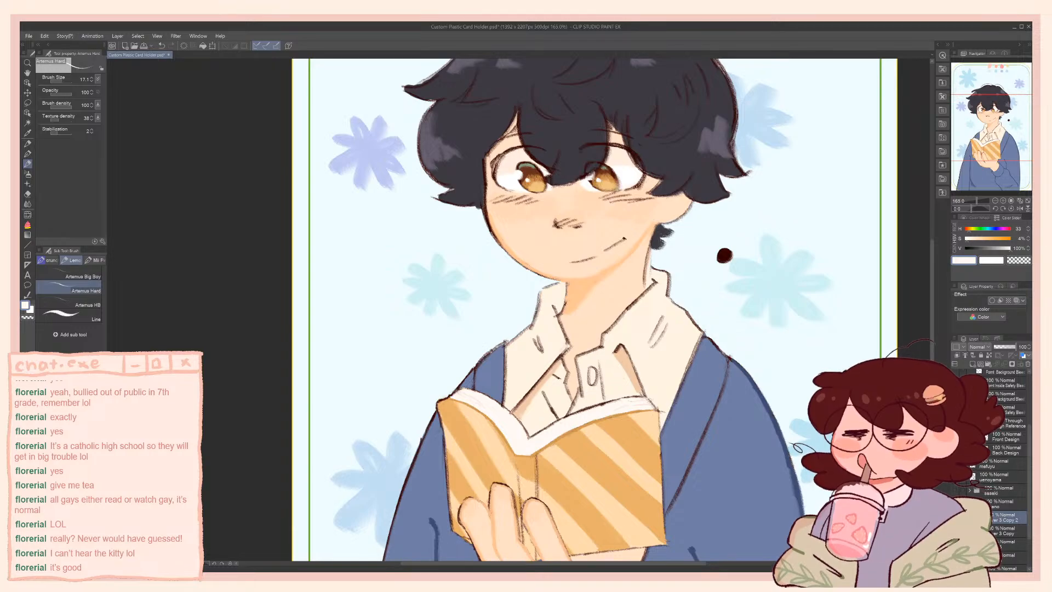
{"action": "left_click", "coordinate": [651, 403], "text": "alt"}
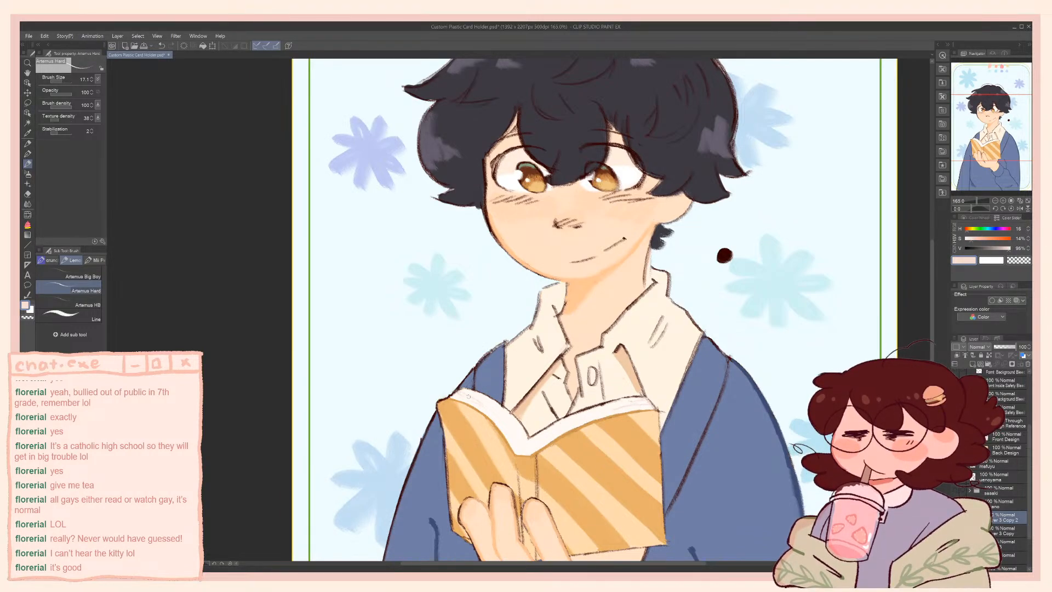
{"action": "left_click_drag", "start_coordinate": [468, 396], "coordinate": [455, 313]}
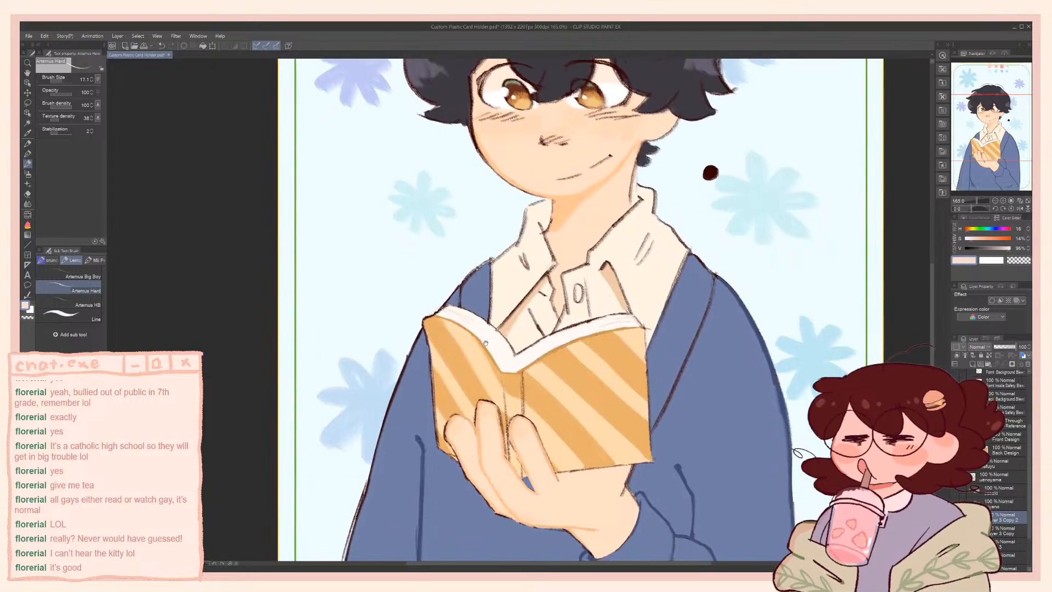
Try shading the book's spine above the fingers with sampled darker oranges, undoing each stroke
{"action": "left_click", "coordinate": [515, 380], "text": "alt"}
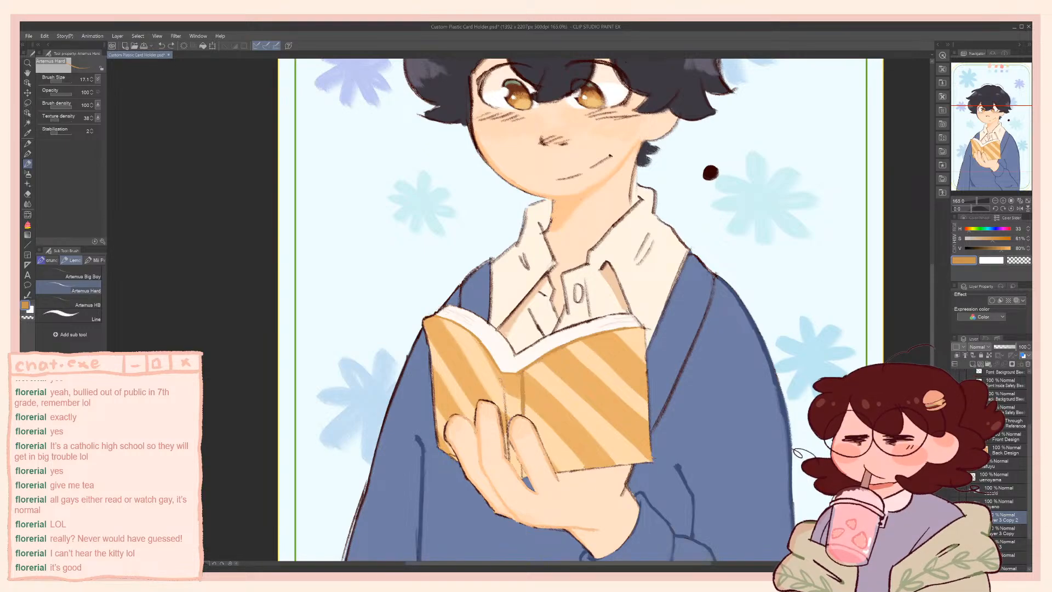
{"action": "left_click_drag", "start_coordinate": [503, 386], "coordinate": [506, 402]}
{"action": "key", "text": "ctrl+z"}
{"action": "left_click", "coordinate": [569, 346], "text": "alt"}
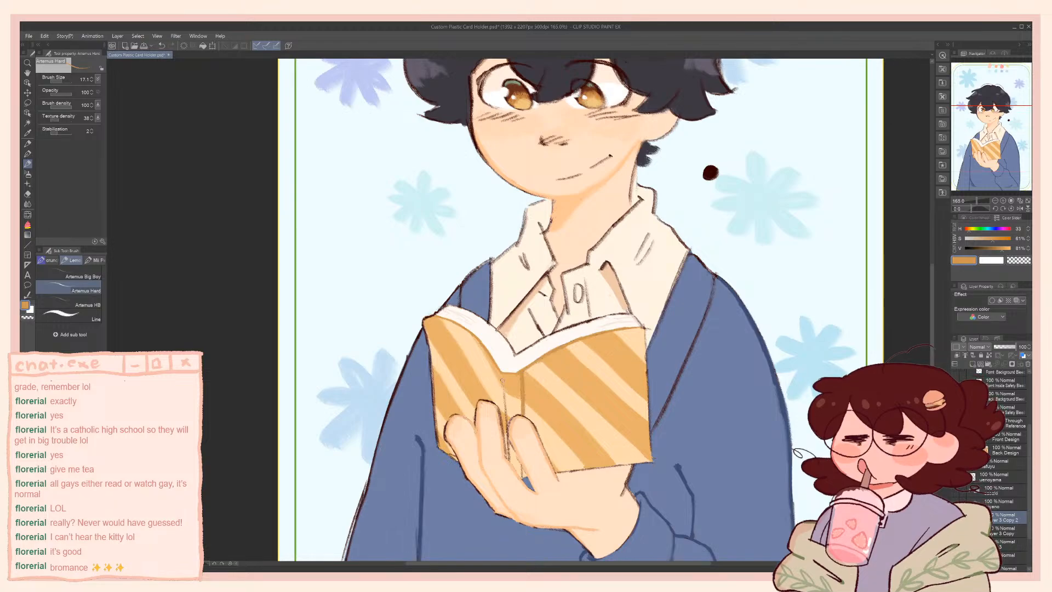
{"action": "left_click_drag", "start_coordinate": [503, 384], "coordinate": [504, 415]}
{"action": "key", "text": "ctrl+z"}
{"action": "key", "text": "ctrl+z"}
Resample the light stripe orange, lower its brightness to 84% and 83%, and try strokes along the spine line, undoing them
{"action": "left_click", "coordinate": [554, 382], "text": "alt"}
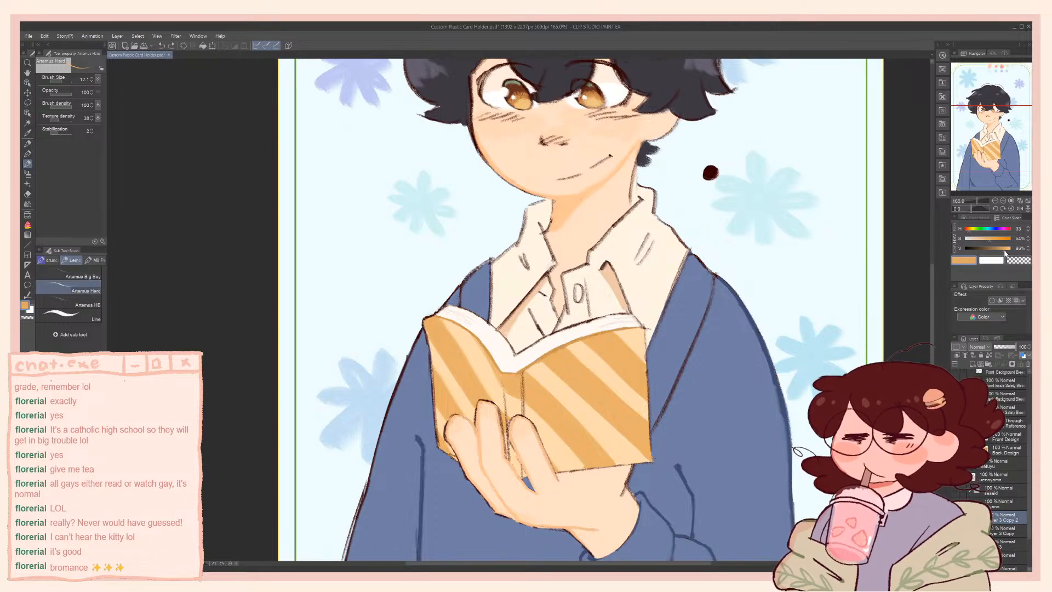
{"action": "left_click", "coordinate": [1004, 248]}
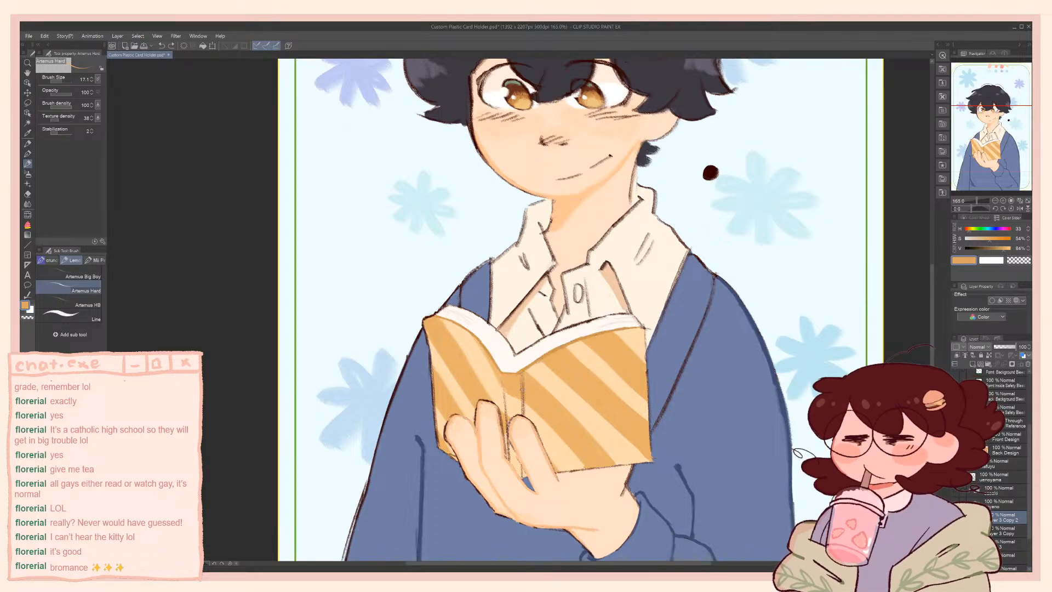
{"action": "left_click_drag", "start_coordinate": [524, 374], "coordinate": [524, 393]}
{"action": "key", "text": "ctrl+z"}
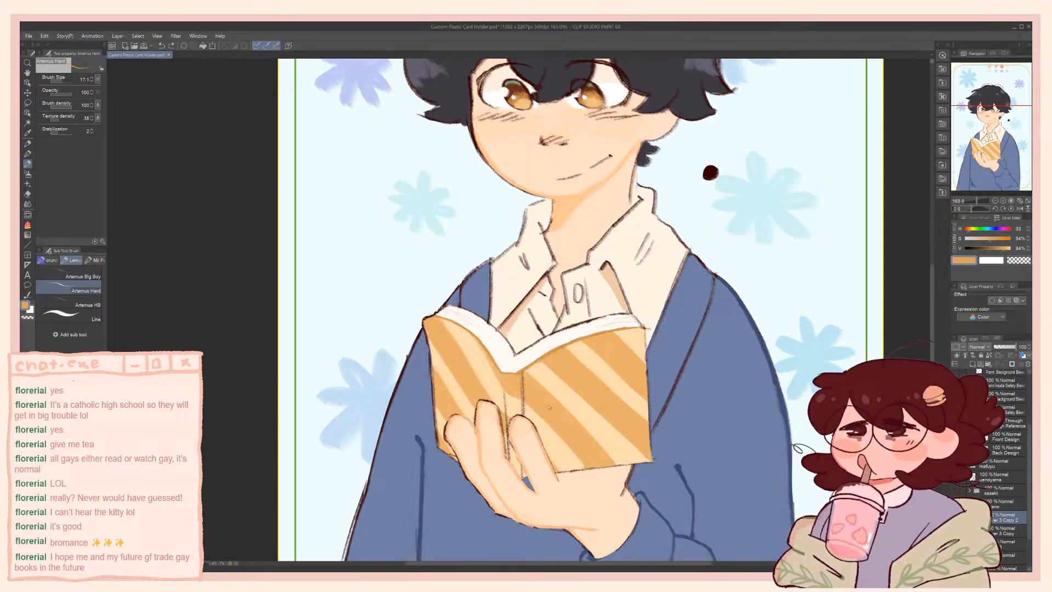
{"action": "left_click", "coordinate": [514, 383], "text": "alt"}
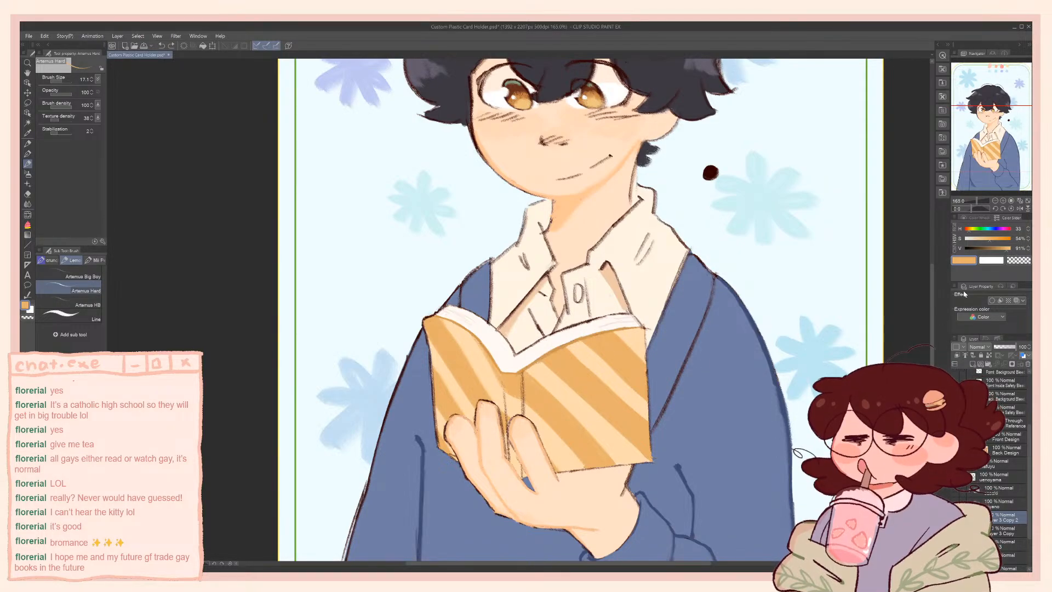
{"action": "left_click", "coordinate": [991, 241]}
{"action": "key", "text": "ctrl+z"}
{"action": "left_click", "coordinate": [552, 408], "text": "alt"}
{"action": "left_click", "coordinate": [1007, 251]}
{"action": "left_click_drag", "start_coordinate": [1006, 251], "coordinate": [1003, 251]}
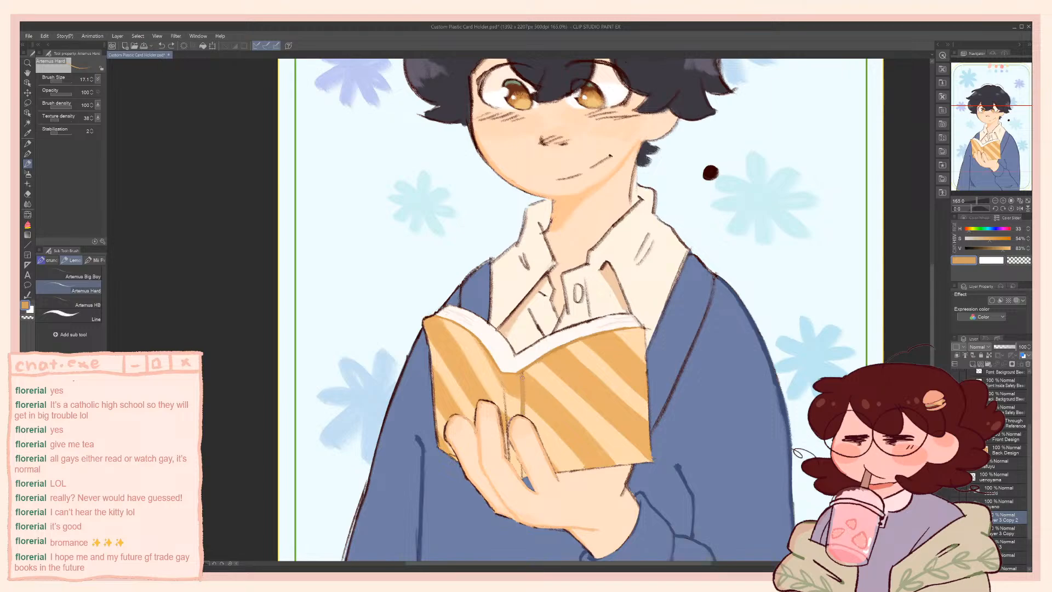
{"action": "key", "text": "ctrl+z"}
Mix a darker orange at 63% saturation and 77% brightness and stroke it along the cover edge under the page toward the spine
{"action": "left_click", "coordinate": [1006, 249]}
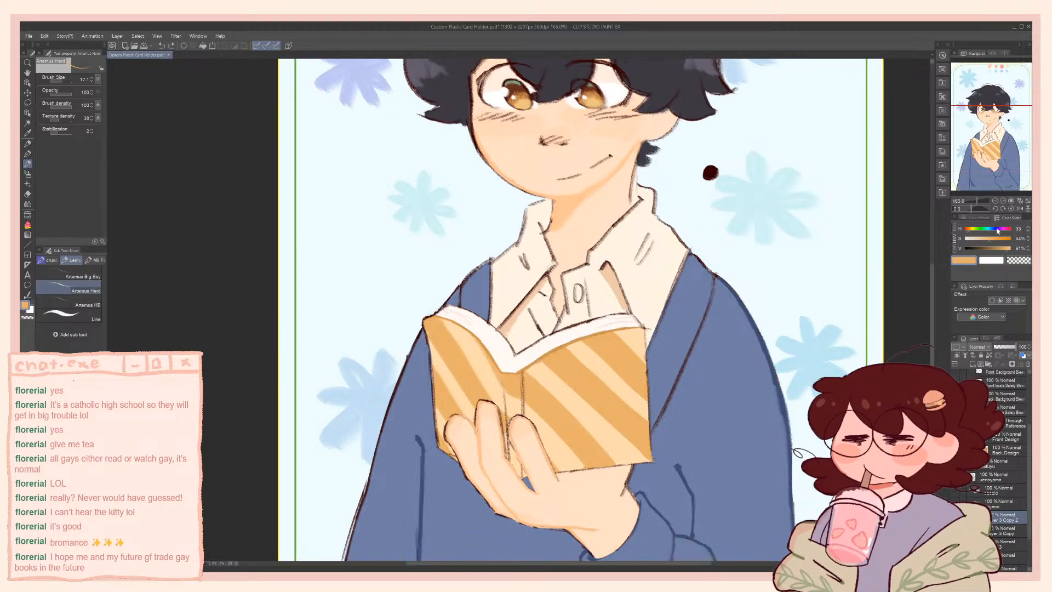
{"action": "left_click", "coordinate": [1001, 248]}
{"action": "left_click", "coordinate": [994, 239]}
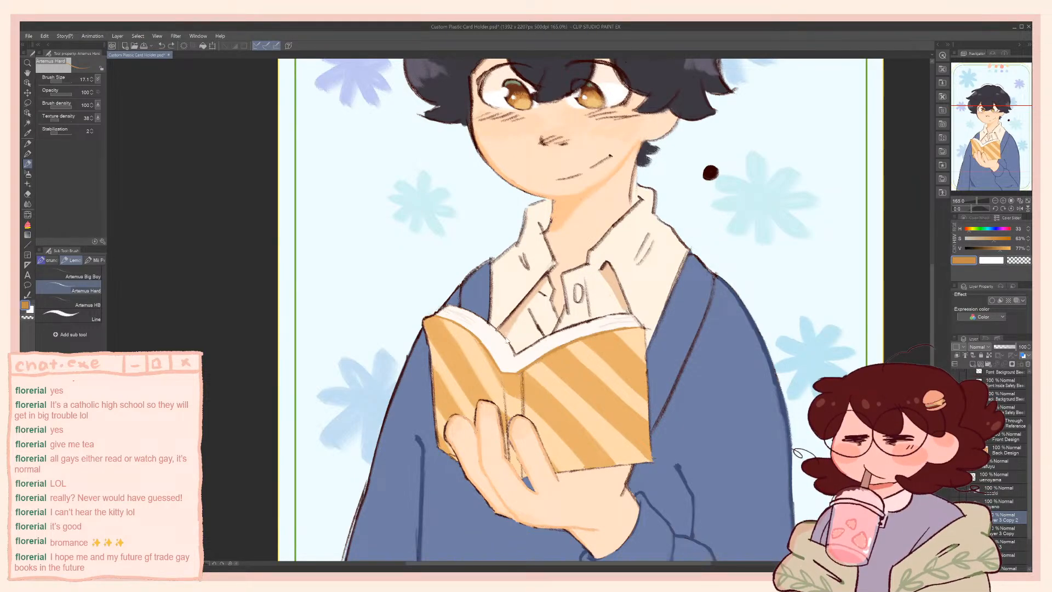
{"action": "left_click_drag", "start_coordinate": [465, 325], "coordinate": [502, 372]}
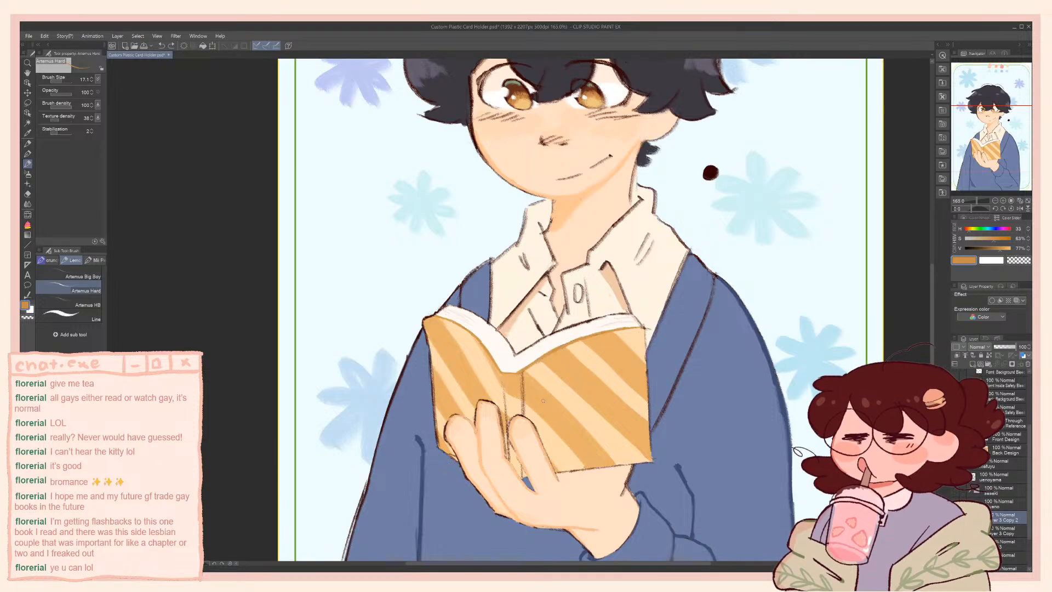
Try darker oranges at 72% and 79% brightness for a shadow stroke beside the spine, undoing the stroke
{"action": "left_click", "coordinate": [546, 402], "text": "alt"}
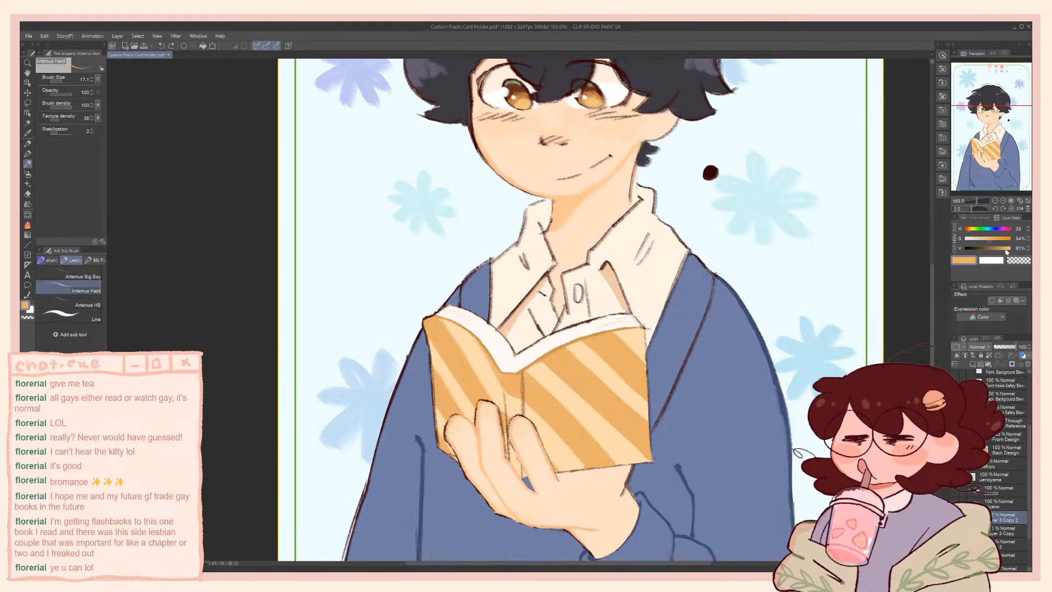
{"action": "left_click_drag", "start_coordinate": [1010, 250], "coordinate": [998, 248]}
{"action": "left_click", "coordinate": [993, 239]}
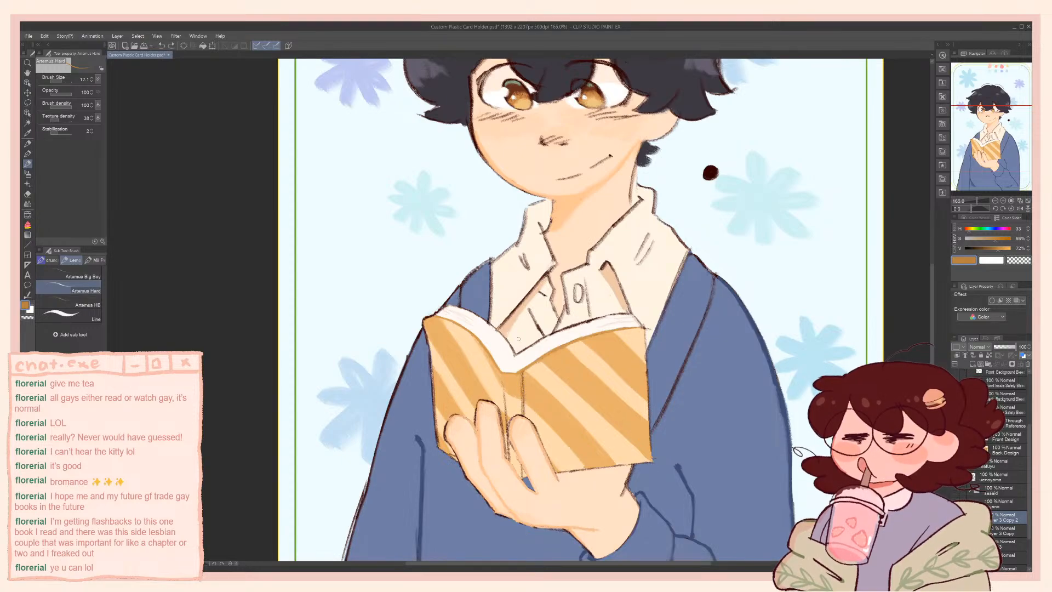
{"action": "left_click", "coordinate": [545, 408], "text": "alt"}
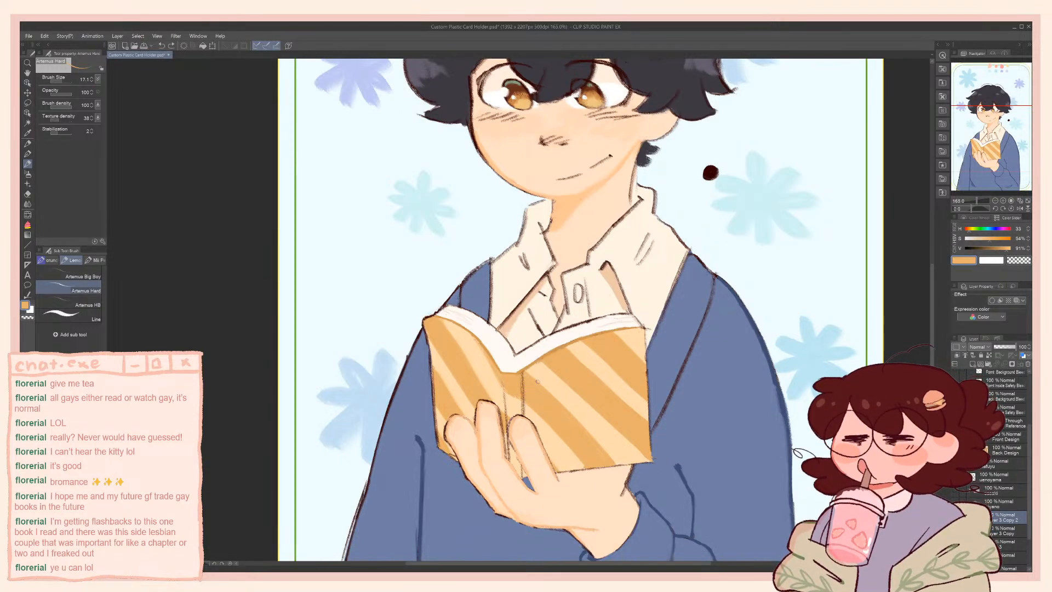
{"action": "left_click", "coordinate": [999, 248]}
{"action": "left_click", "coordinate": [994, 239]}
{"action": "left_click_drag", "start_coordinate": [503, 388], "coordinate": [505, 401]}
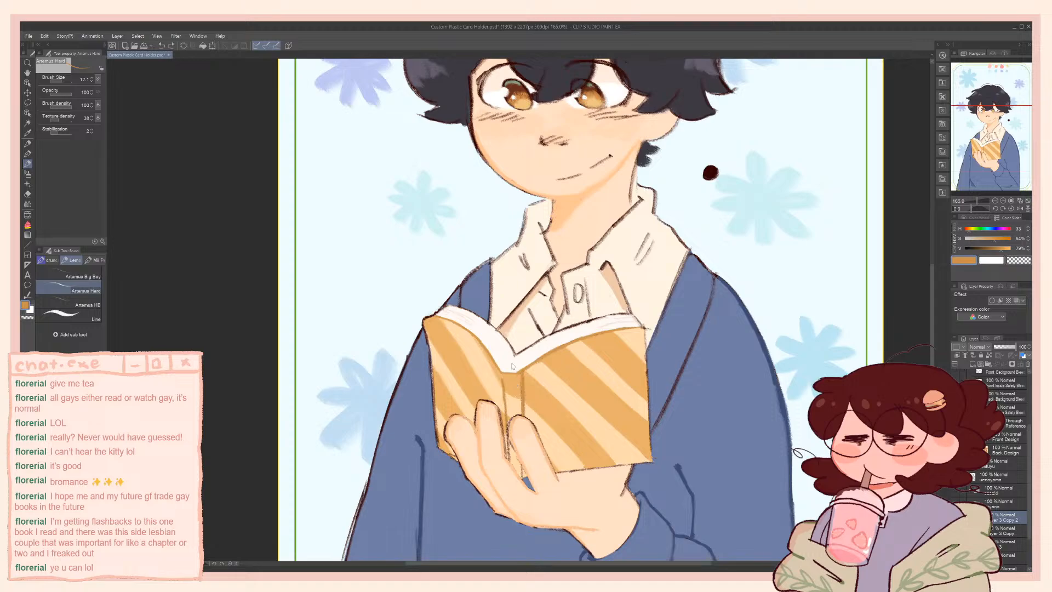
{"action": "key", "text": "ctrl+z"}
Resample the stripe orange, lower its brightness to 82%, and try shading the book cover, undoing the last stroke
{"action": "left_click", "coordinate": [543, 404], "text": "alt"}
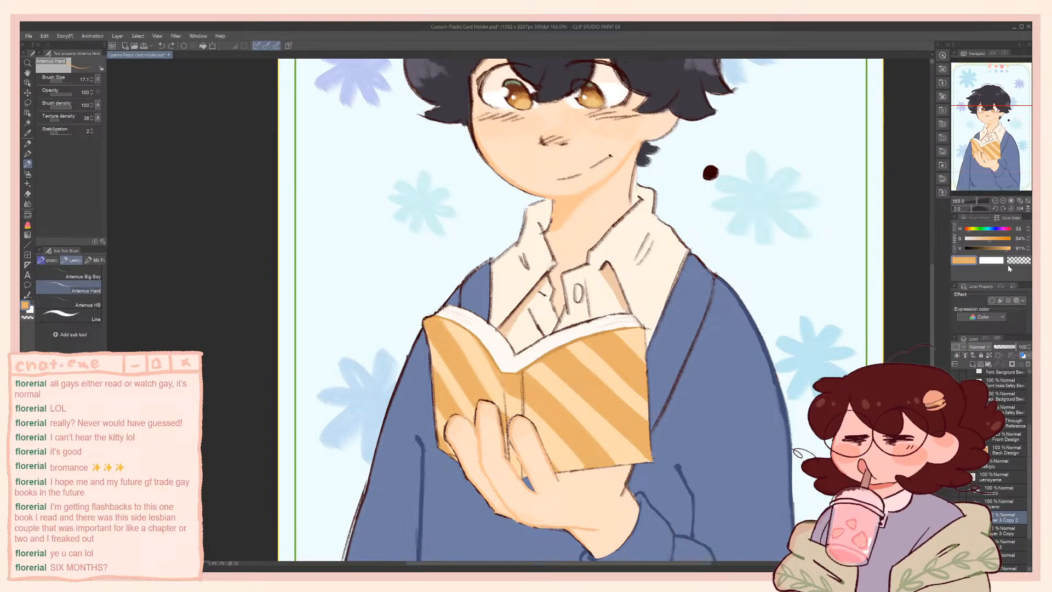
{"action": "left_click_drag", "start_coordinate": [1007, 248], "coordinate": [1004, 252]}
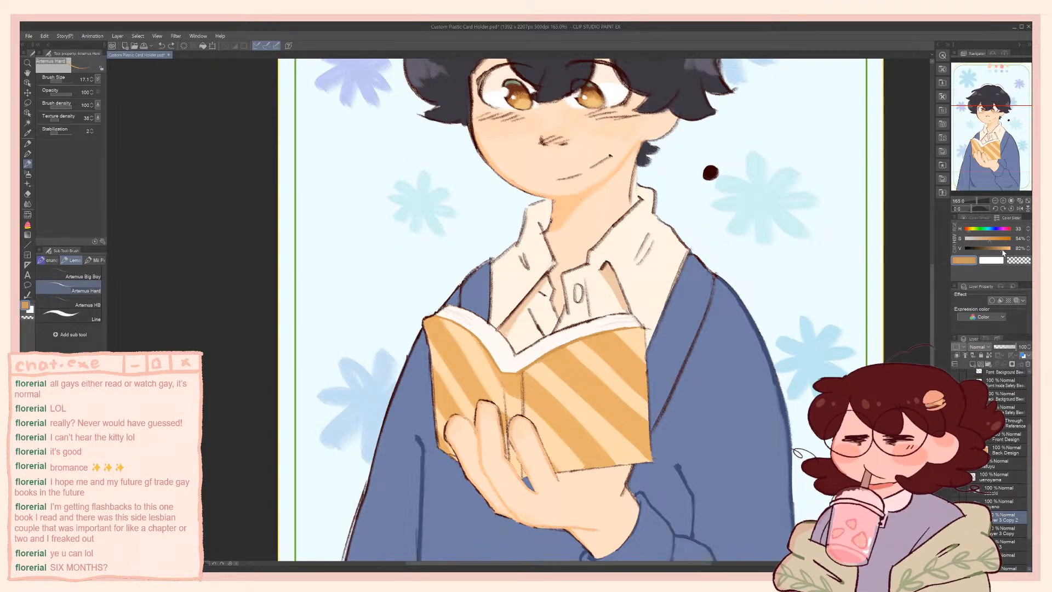
{"action": "left_click", "coordinate": [969, 232]}
{"action": "left_click", "coordinate": [970, 234]}
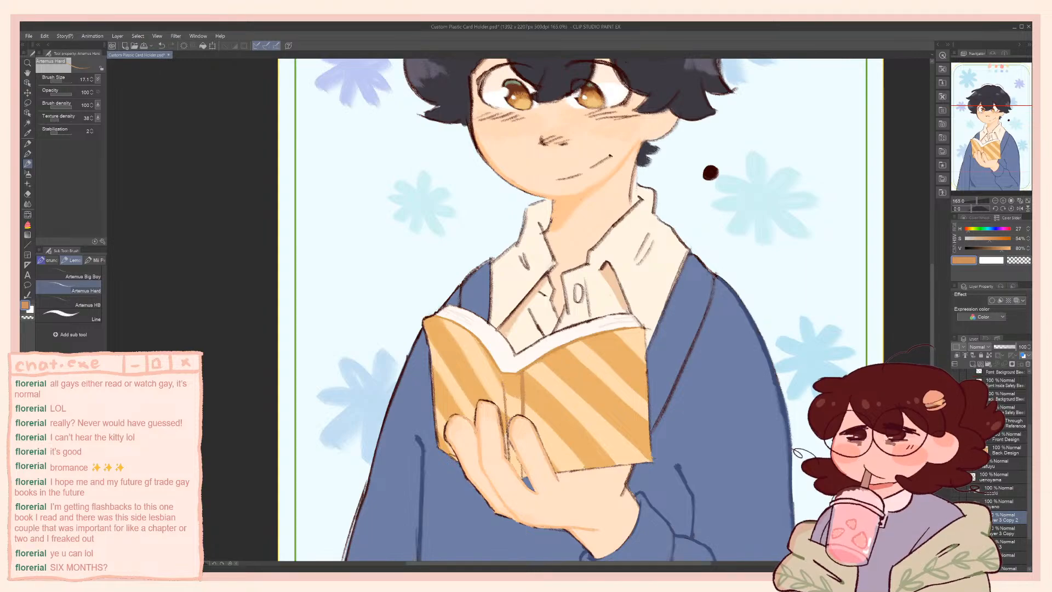
{"action": "left_click", "coordinate": [552, 354], "text": "alt"}
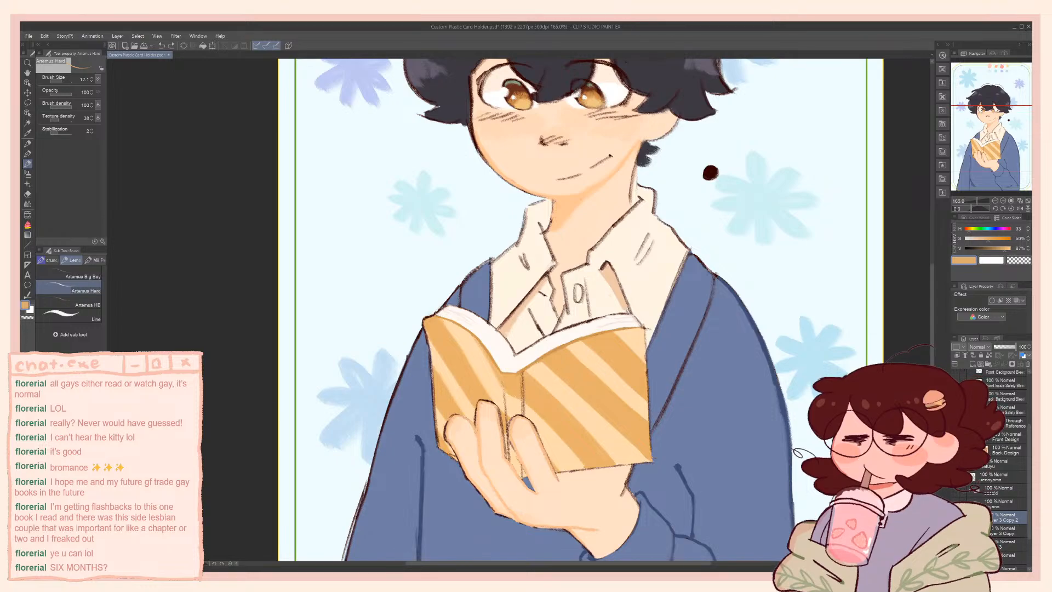
{"action": "left_click", "coordinate": [437, 318], "text": "alt"}
{"action": "key", "text": "ctrl+z"}
Paint the shadow down the book's spine to the fingers, touching it up with sampled stripe oranges
{"action": "left_click_drag", "start_coordinate": [504, 386], "coordinate": [508, 453]}
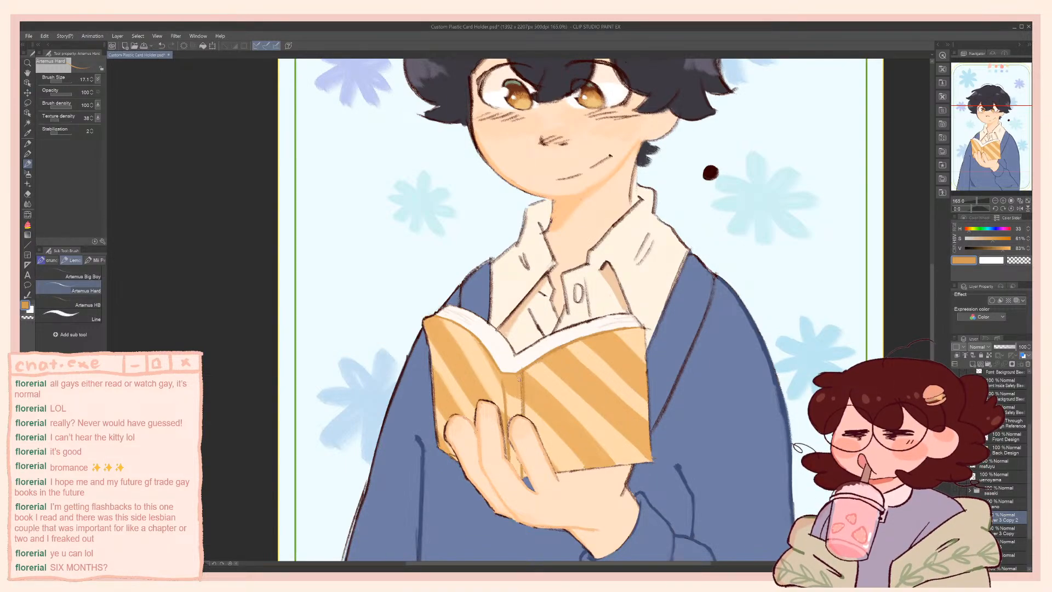
{"action": "left_click", "coordinate": [520, 388], "text": "alt"}
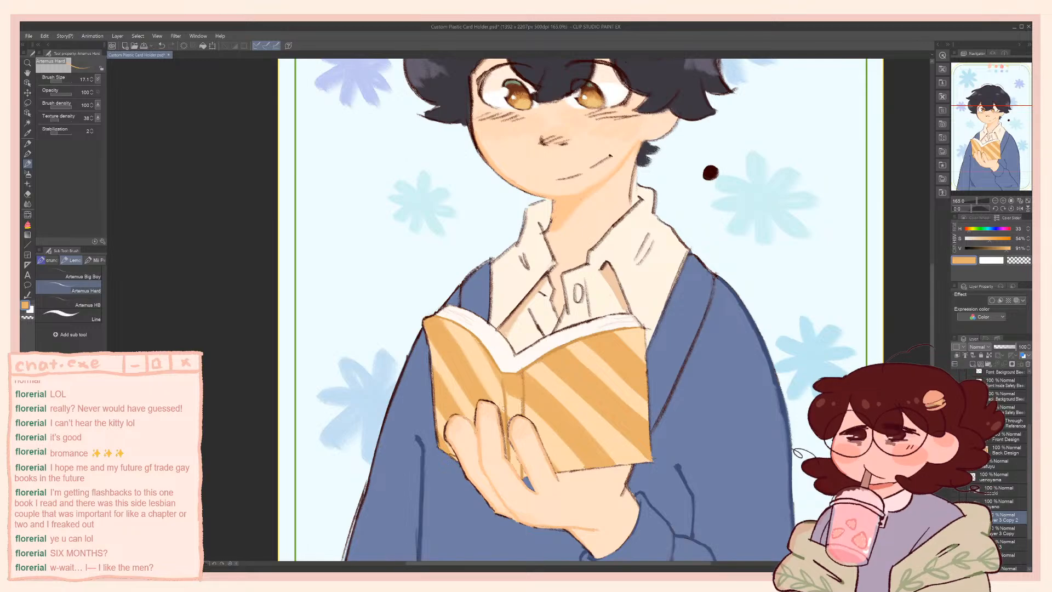
{"action": "key", "text": "ctrl+z"}
{"action": "left_click", "coordinate": [518, 405], "text": "alt"}
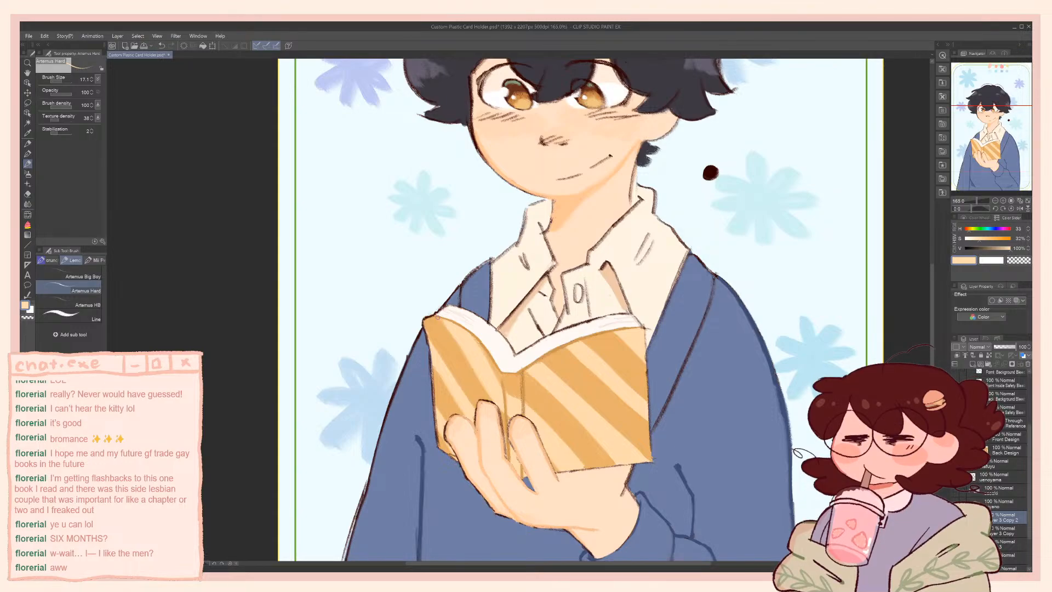
{"action": "left_click", "coordinate": [436, 327], "text": "alt"}
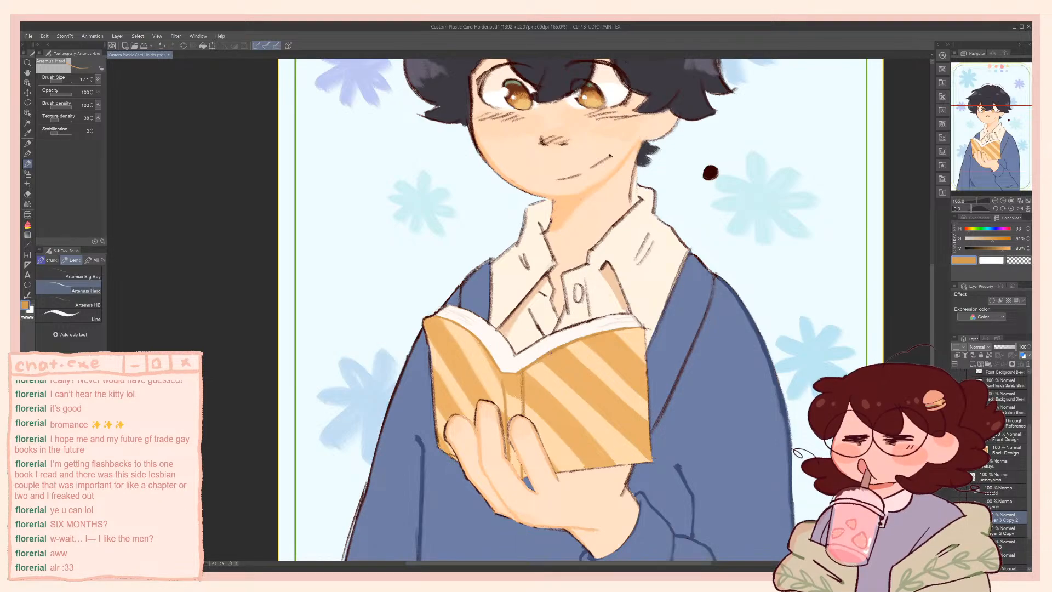
Refine the cover shading beside the spine with the sampled stripe orange and a darker orange at 81% brightness
{"action": "left_click_drag", "start_coordinate": [506, 348], "coordinate": [510, 319]}
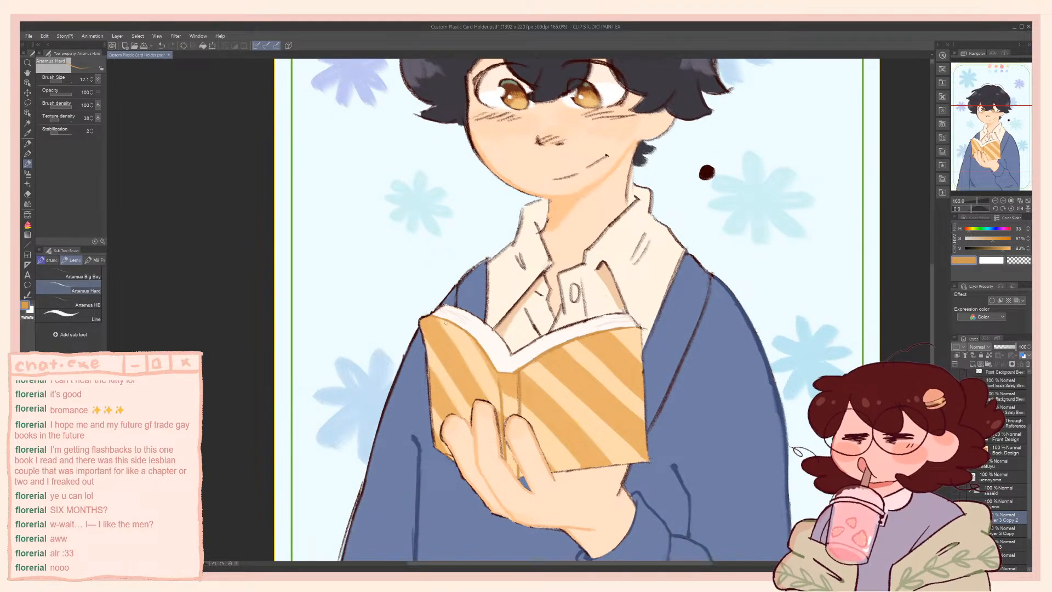
{"action": "left_click_drag", "start_coordinate": [435, 330], "coordinate": [440, 306]}
{"action": "left_click", "coordinate": [459, 344], "text": "alt"}
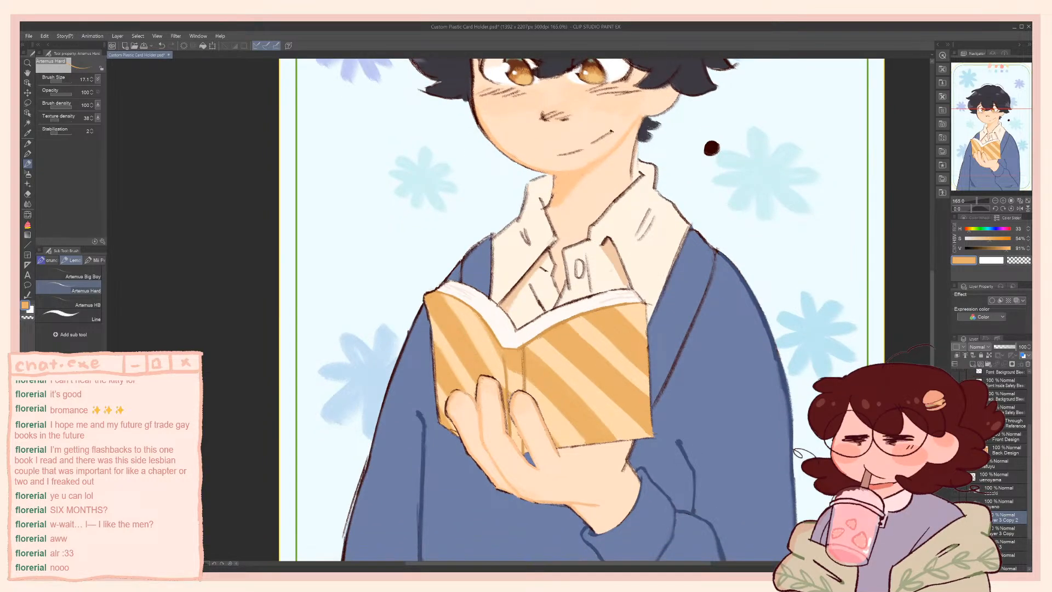
{"action": "left_click", "coordinate": [508, 370], "text": "alt"}
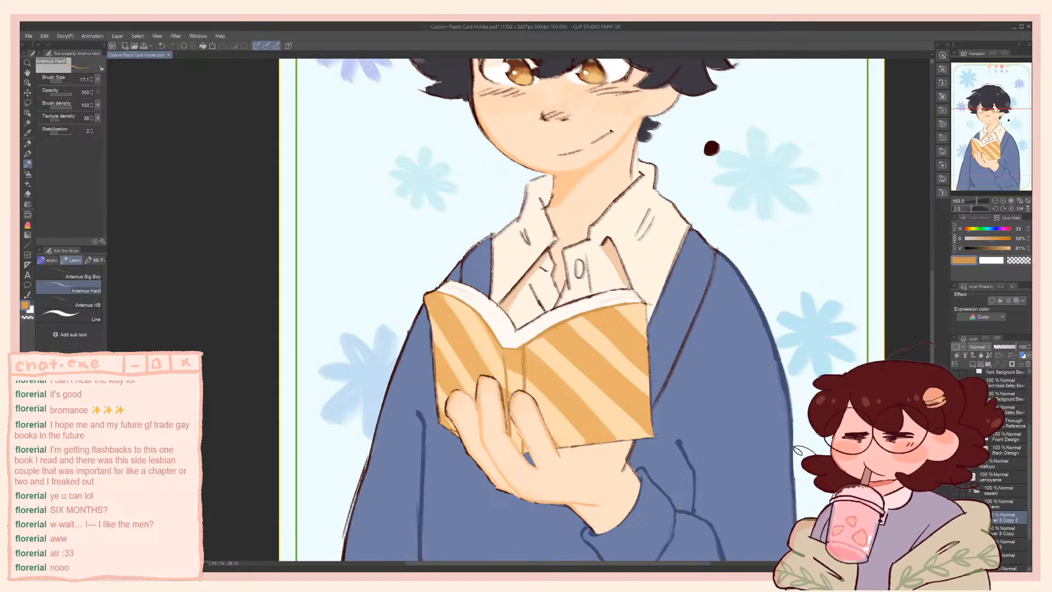
{"action": "scroll", "coordinate": [477, 383], "scroll_direction": "down", "scroll_amount": 2}
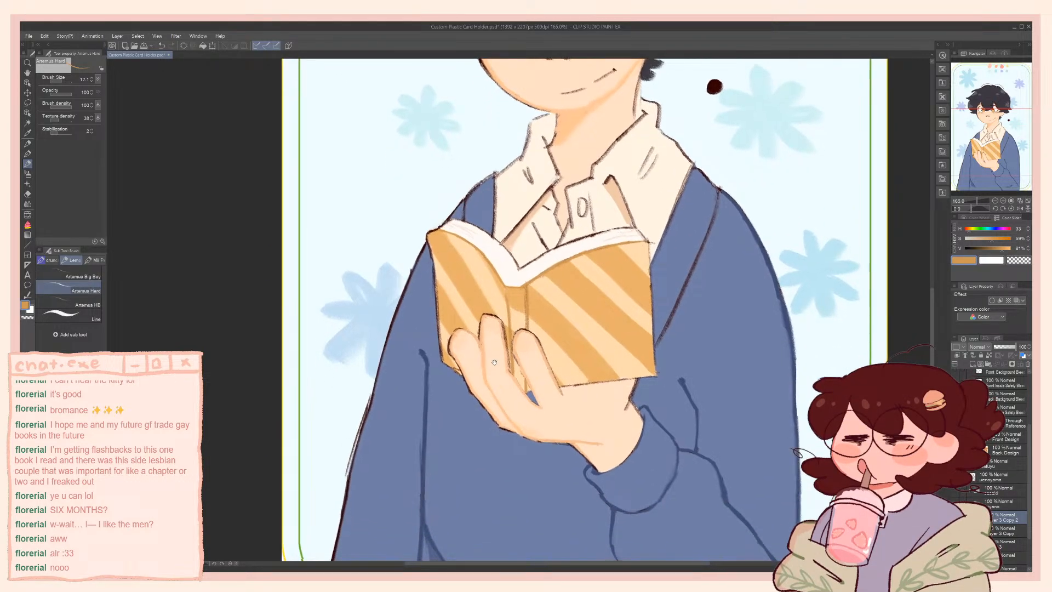
Retouch the middle finger with sampled skin tones, undoing the first stroke and shading with a peach at 43% saturation
{"action": "left_click", "coordinate": [493, 319], "text": "alt"}
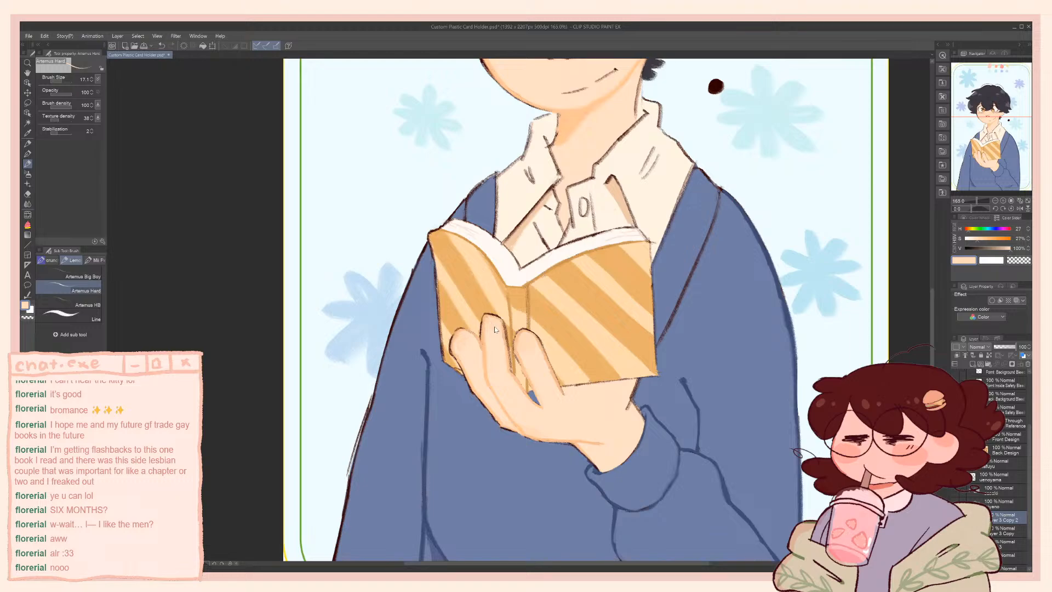
{"action": "left_click_drag", "start_coordinate": [495, 329], "coordinate": [491, 325], "text": "ctrl+alt"}
{"action": "key", "text": "ctrl+z"}
{"action": "left_click", "coordinate": [487, 378], "text": "alt"}
{"action": "left_click_drag", "start_coordinate": [484, 338], "coordinate": [485, 343], "text": "ctrl+alt"}
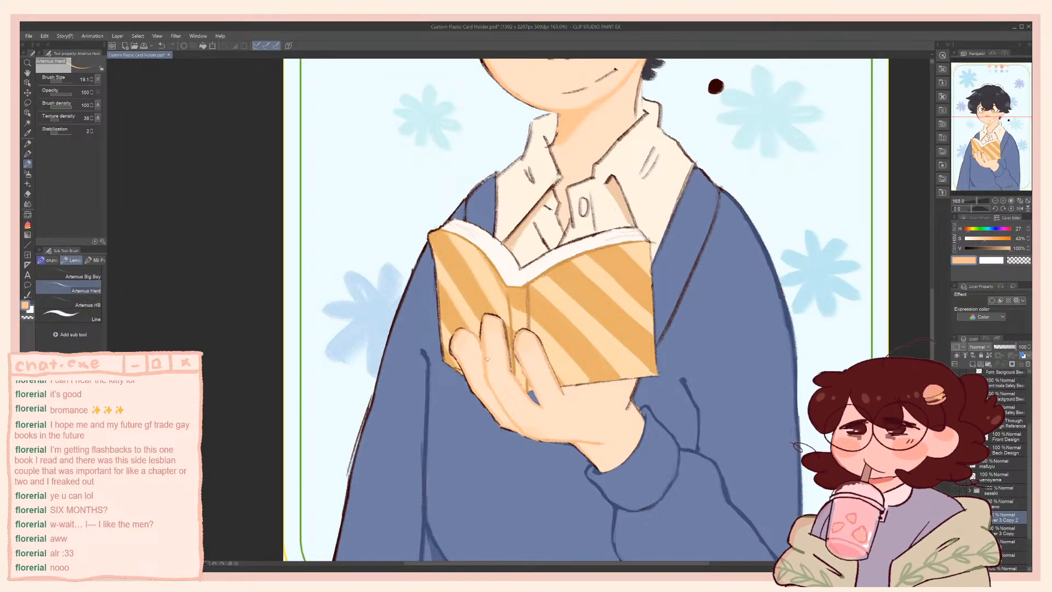
Darken the sampled stripe orange to 60% saturation and 83% brightness, touch up the spine, and sample the page white
{"action": "left_click_drag", "start_coordinate": [512, 303], "coordinate": [476, 357]}
{"action": "left_click", "coordinate": [490, 359], "text": "alt"}
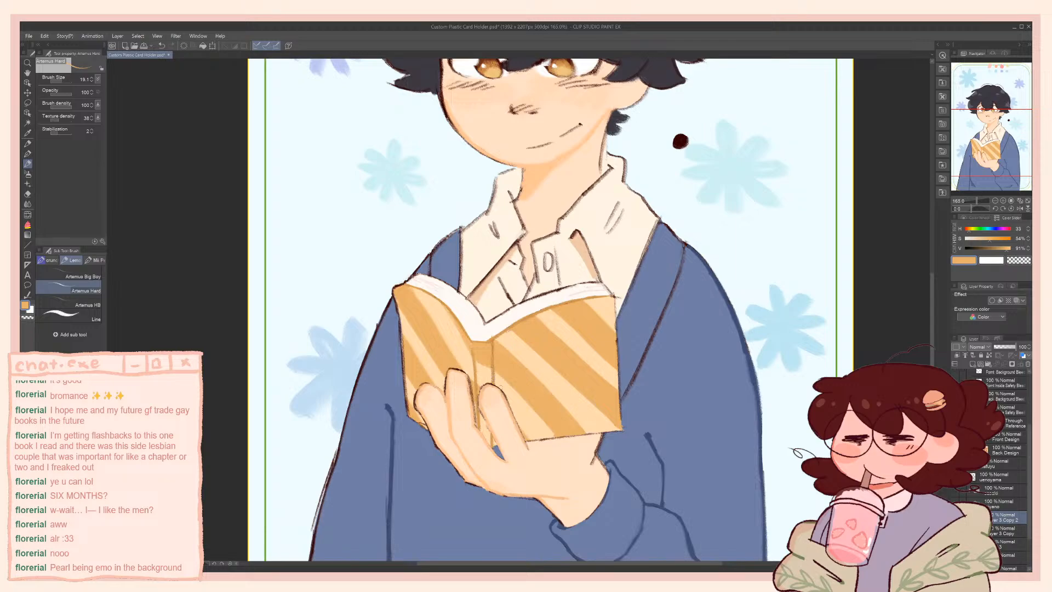
{"action": "left_click_drag", "start_coordinate": [1008, 248], "coordinate": [992, 243]}
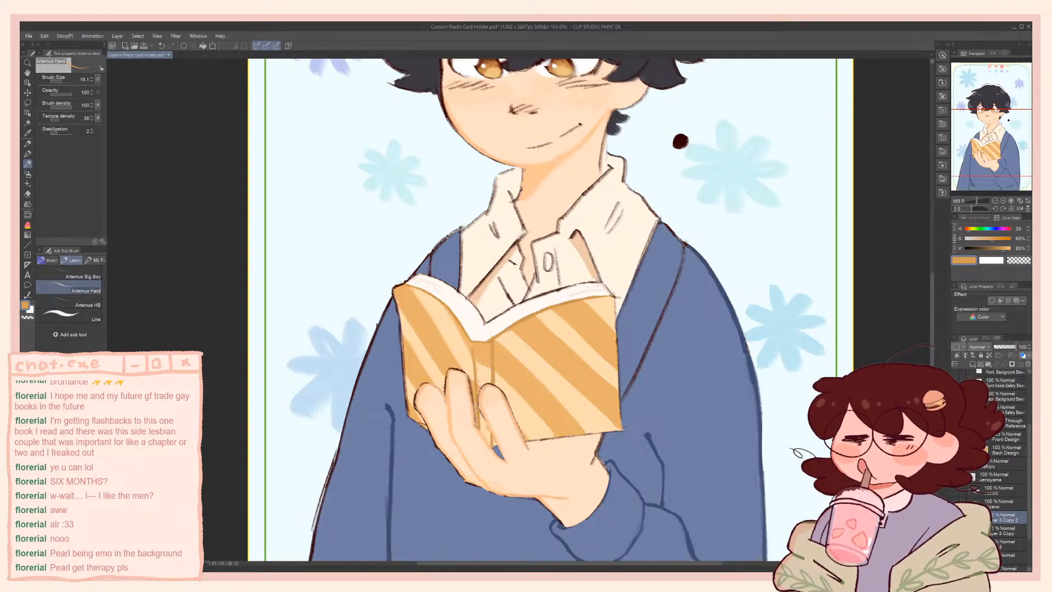
{"action": "left_click", "coordinate": [482, 327], "text": "alt"}
{"action": "left_click_drag", "start_coordinate": [659, 261], "coordinate": [619, 299]}
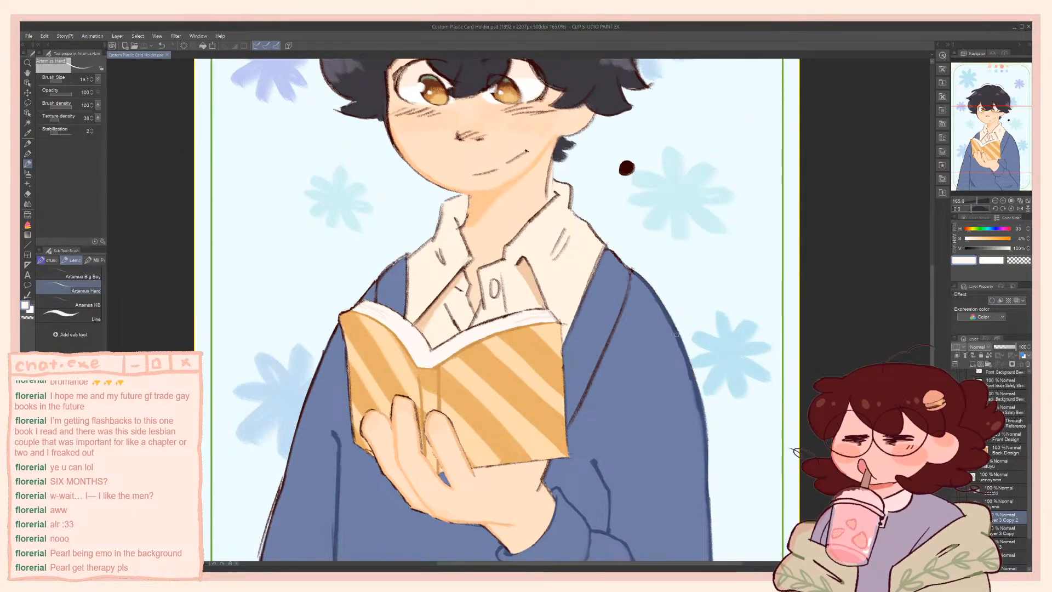
Try retracing the cardigan's brown front edge line beside the book in sampled dark blue, undoing the unsatisfactory strokes
{"action": "left_click", "coordinate": [674, 319], "text": "alt"}
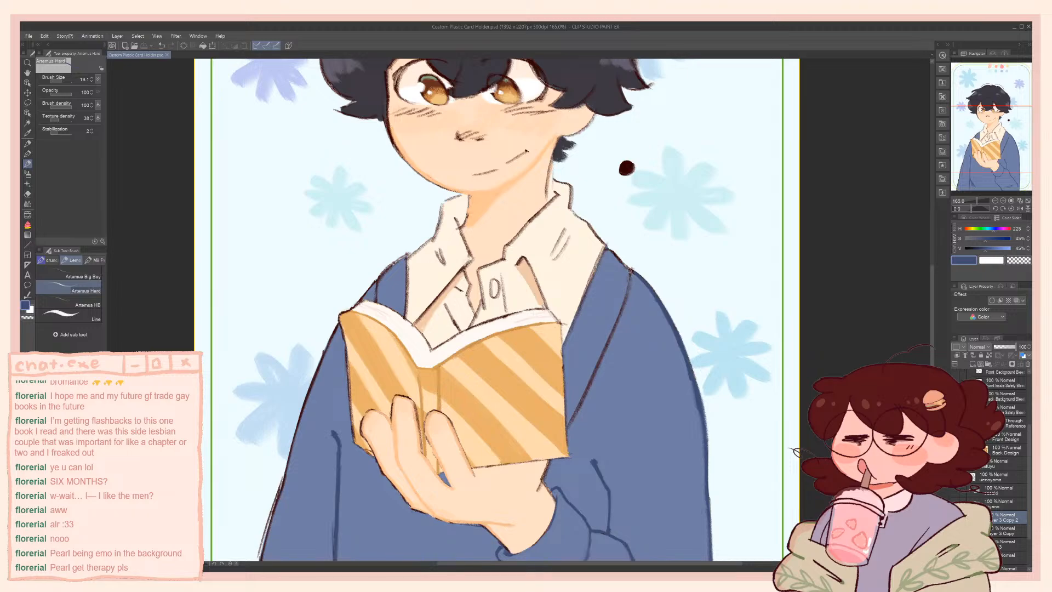
{"action": "left_click_drag", "start_coordinate": [630, 284], "coordinate": [607, 343]}
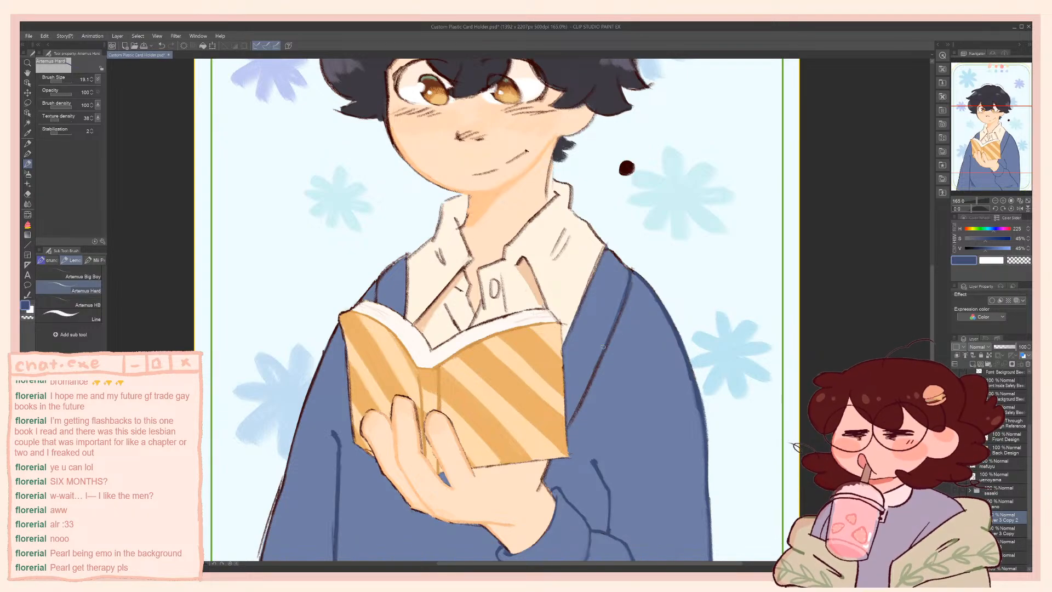
{"action": "key", "text": "ctrl+z"}
{"action": "left_click_drag", "start_coordinate": [631, 278], "coordinate": [601, 354]}
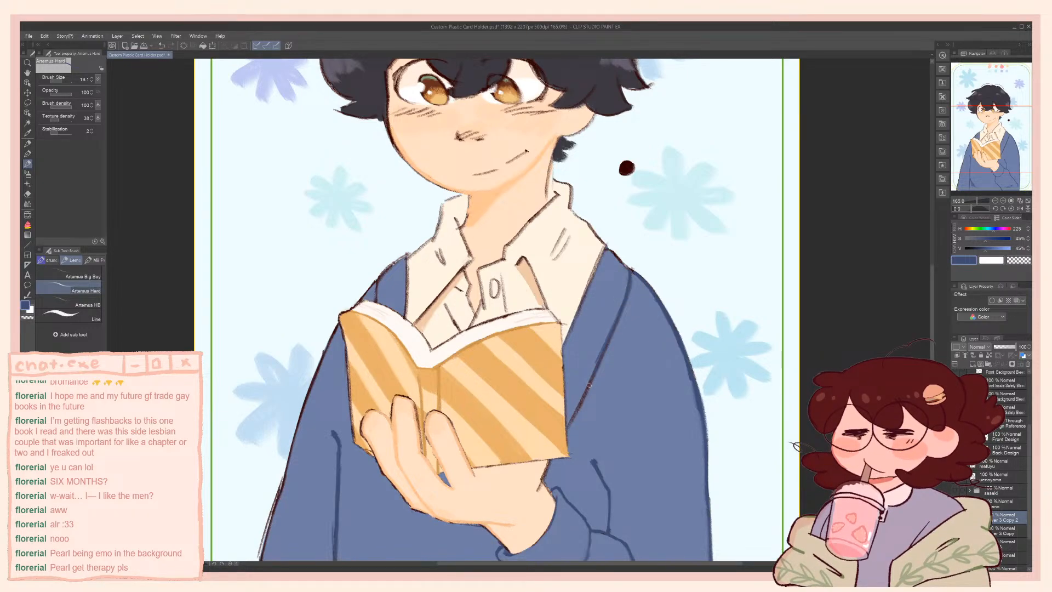
{"action": "key", "text": "ctrl+z"}
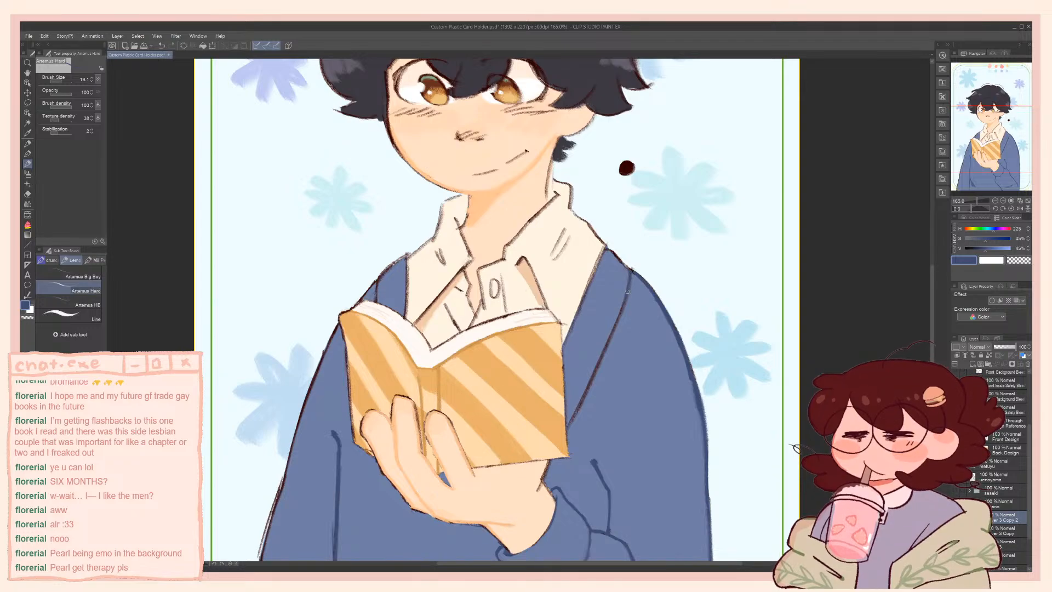
{"action": "left_click_drag", "start_coordinate": [628, 291], "coordinate": [578, 412]}
{"action": "key", "text": "ctrl+z"}
{"action": "left_click_drag", "start_coordinate": [628, 290], "coordinate": [575, 415]}
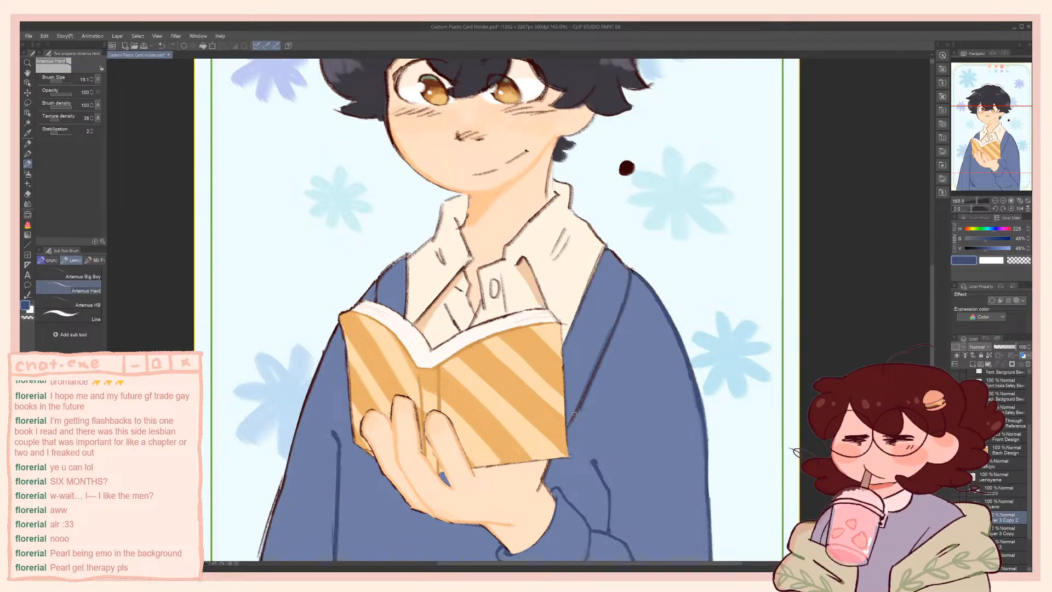
Paint out the cardigan's brown front edge line with the fabric blue and redraw it in dark blue at brush size 23.6
{"action": "left_click", "coordinate": [622, 313], "text": "alt"}
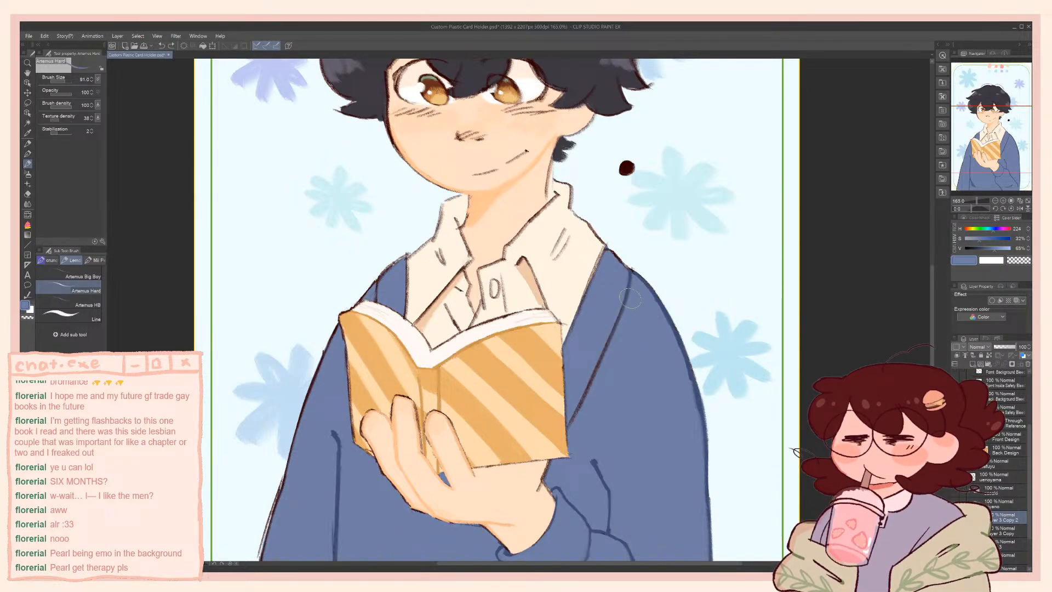
{"action": "left_click_drag", "start_coordinate": [630, 299], "coordinate": [577, 424]}
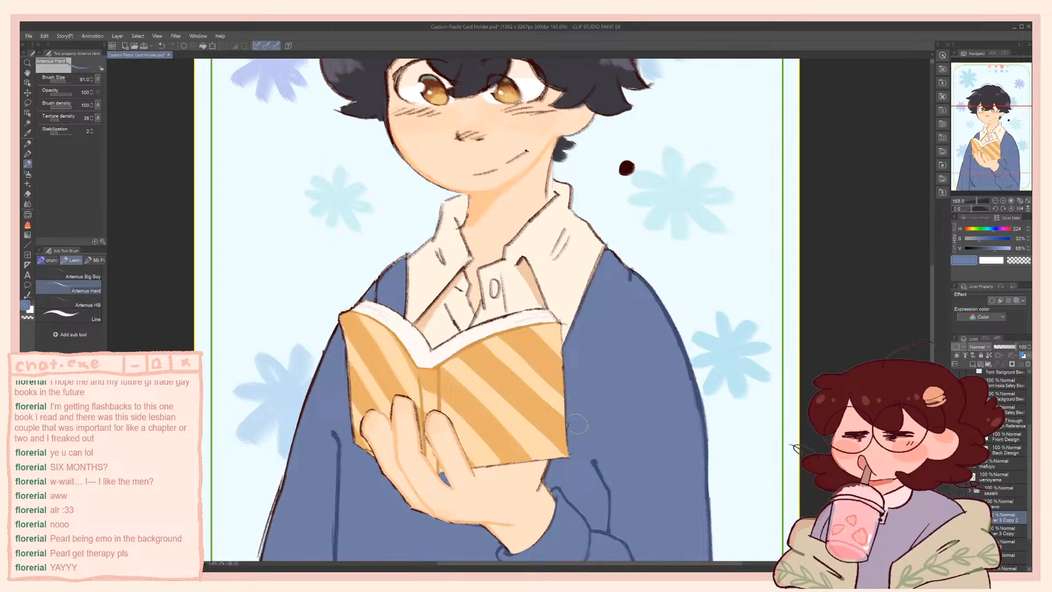
{"action": "left_click", "coordinate": [669, 310], "text": "alt"}
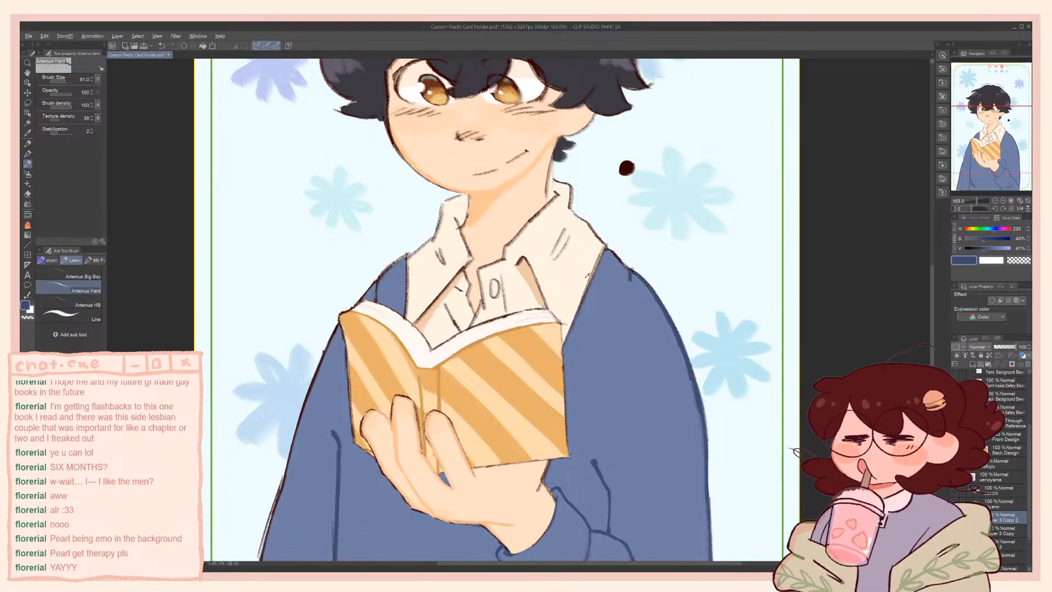
{"action": "key", "text": "bracketleft"}
{"action": "mouse_move", "coordinate": [630, 278]}
{"action": "left_mouse_down"}
{"action": "mouse_move", "coordinate": [613, 342]}
{"action": "mouse_move", "coordinate": [565, 438]}
{"action": "mouse_move", "coordinate": [605, 345]}
{"action": "mouse_move", "coordinate": [574, 432]}
{"action": "left_mouse_up"}
{"action": "key", "text": "ctrl+z"}
{"action": "key", "text": "ctrl+z"}
{"action": "key", "text": "ctrl+z"}
Refine the cardigan's dark blue front edge line from the shoulder to the book, undoing strokes that miss
{"action": "key", "text": "ctrl+z"}
{"action": "key", "text": "ctrl+z"}
{"action": "left_click_drag", "start_coordinate": [632, 273], "coordinate": [571, 425]}
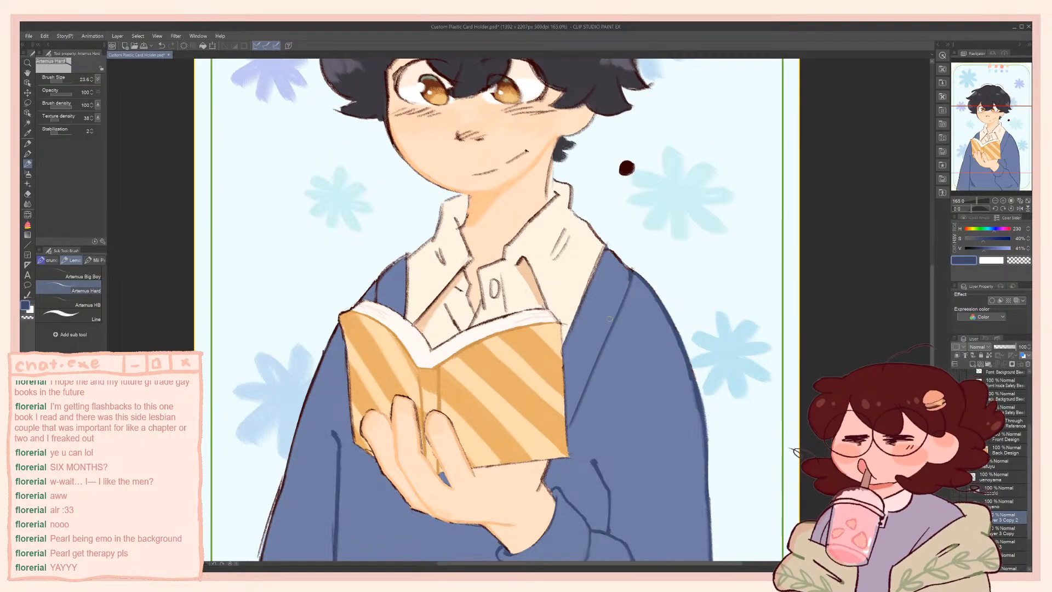
{"action": "left_click_drag", "start_coordinate": [619, 311], "coordinate": [570, 439]}
{"action": "key", "text": "ctrl+z"}
{"action": "key", "text": "ctrl+z"}
{"action": "key", "text": "ctrl+z"}
{"action": "left_click_drag", "start_coordinate": [632, 272], "coordinate": [569, 430]}
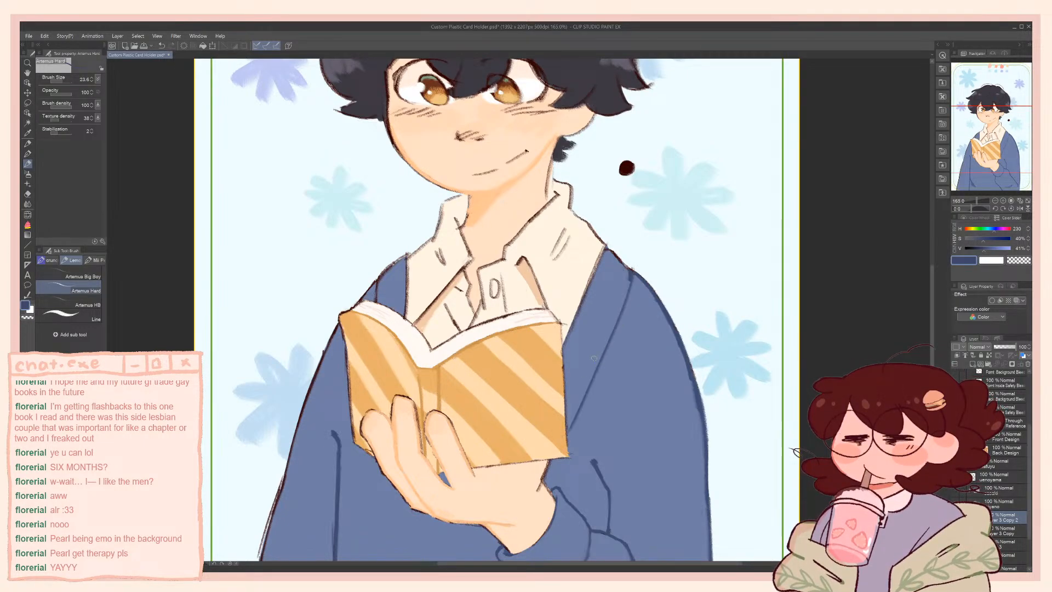
{"action": "key", "text": "ctrl+z"}
{"action": "left_click_drag", "start_coordinate": [629, 282], "coordinate": [569, 426]}
{"action": "left_click_drag", "start_coordinate": [614, 332], "coordinate": [571, 432]}
{"action": "key", "text": "ctrl+z"}
{"action": "left_click_drag", "start_coordinate": [607, 348], "coordinate": [567, 430]}
{"action": "left_click_drag", "start_coordinate": [587, 344], "coordinate": [613, 291]}
{"action": "key", "text": "ctrl+z"}
Fill the curved sleeve fold near the card's bottom edge with the dark blue shadow colour
{"action": "left_click_drag", "start_coordinate": [394, 271], "coordinate": [474, 238]}
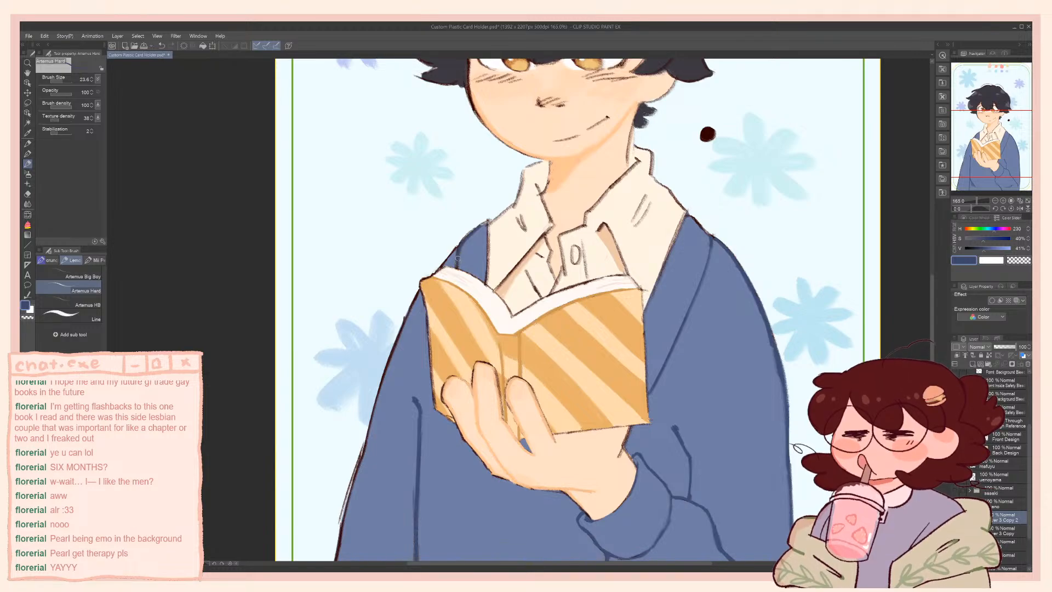
{"action": "left_click_drag", "start_coordinate": [414, 323], "coordinate": [468, 246]}
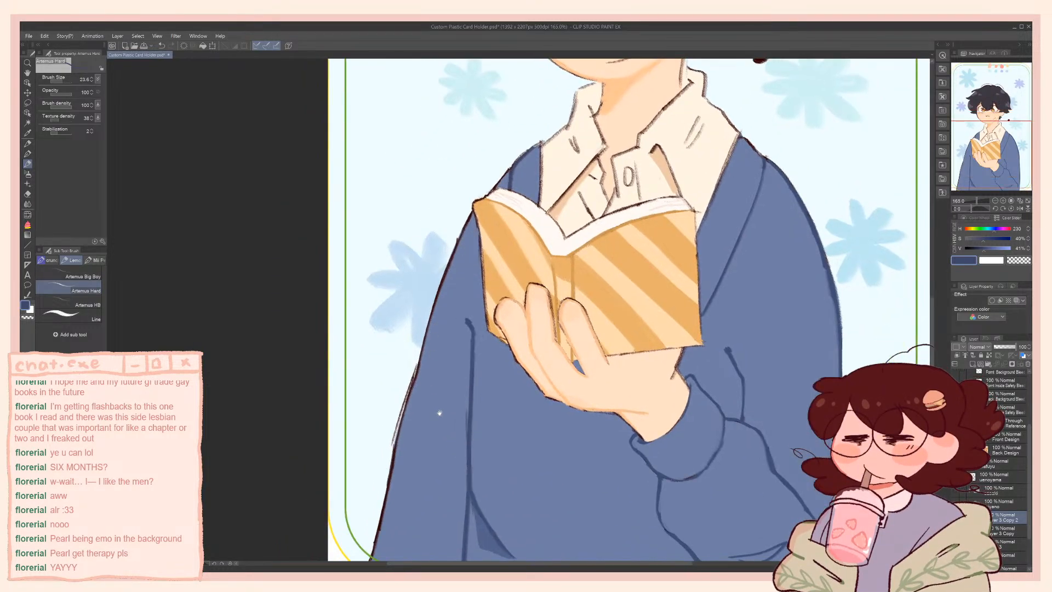
{"action": "left_click_drag", "start_coordinate": [439, 413], "coordinate": [384, 324]}
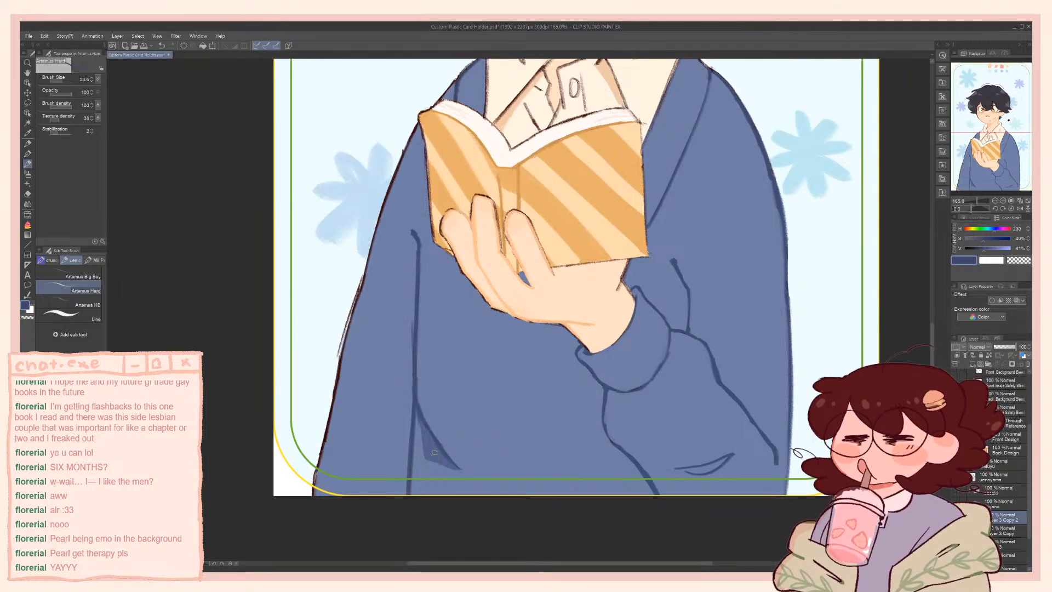
{"action": "left_click", "coordinate": [540, 419], "text": "alt"}
{"action": "left_click_drag", "start_coordinate": [685, 470], "coordinate": [735, 458]}
{"action": "left_click_drag", "start_coordinate": [651, 385], "coordinate": [657, 430]}
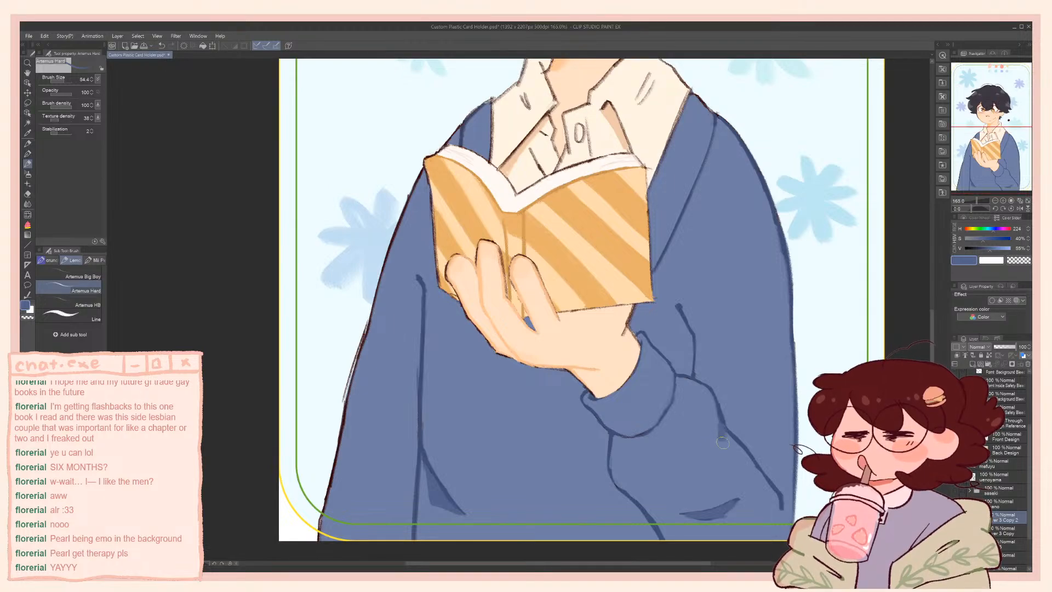
Undo the last sleeve stroke, thin the forearm fold line with the sampled cardigan blue, and save the file
{"action": "key", "text": "ctrl+z"}
{"action": "mouse_move", "coordinate": [722, 438]}
{"action": "left_mouse_down"}
{"action": "mouse_move", "coordinate": [734, 449]}
{"action": "mouse_move", "coordinate": [728, 431]}
{"action": "left_mouse_up"}
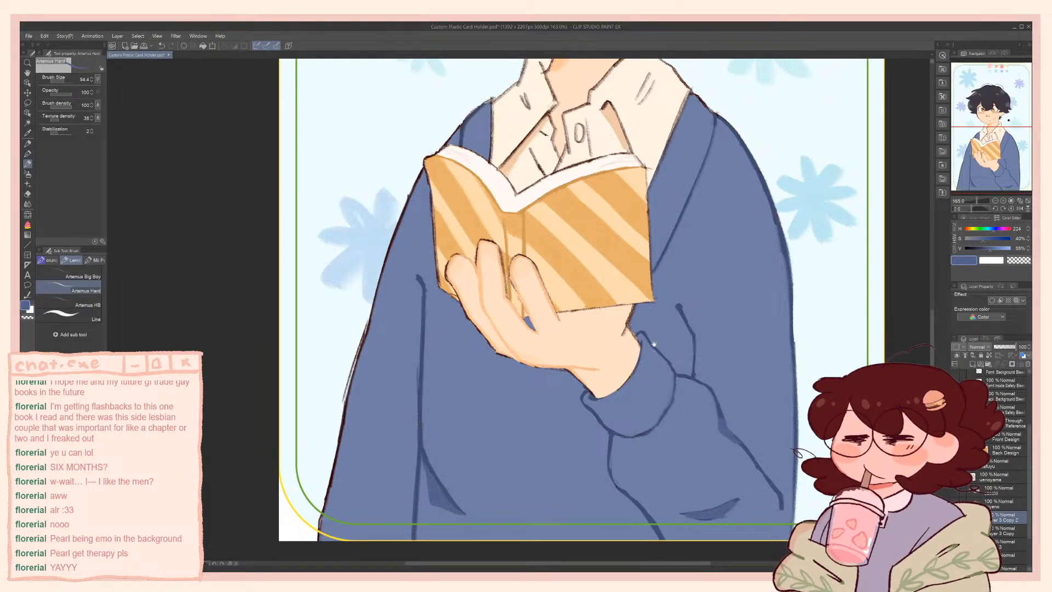
{"action": "left_click_drag", "start_coordinate": [654, 344], "coordinate": [667, 478]}
{"action": "left_click_drag", "start_coordinate": [653, 303], "coordinate": [660, 379]}
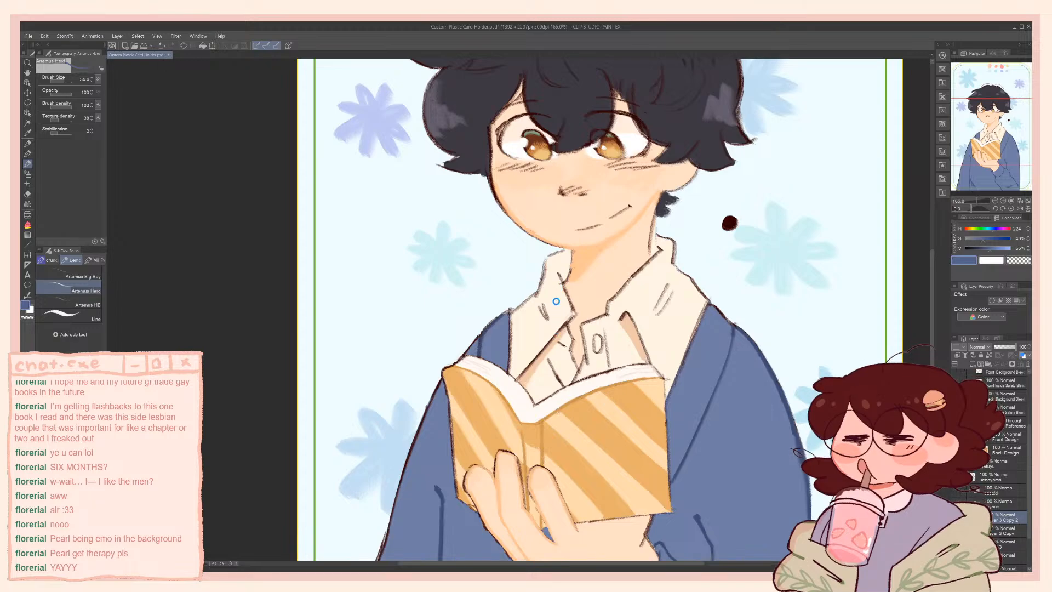
{"action": "key", "text": "ctrl+s"}
Reduce the brush size and try a darkened neck-shadow colour at 87% brightness on the neck beside the collar
{"action": "left_click_drag", "start_coordinate": [563, 265], "coordinate": [556, 330]}
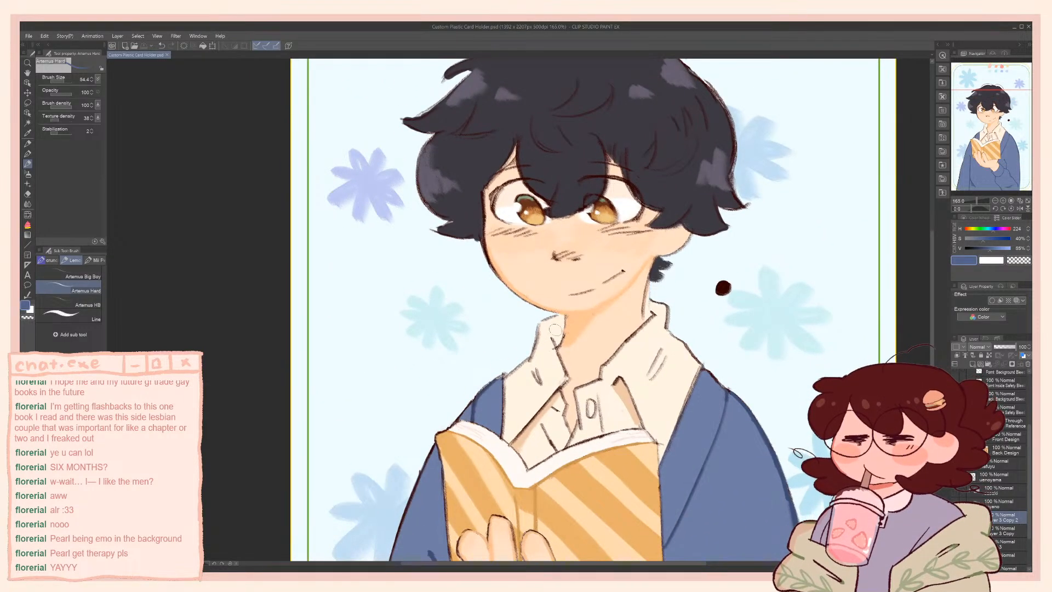
{"action": "left_click", "coordinate": [573, 332], "text": "alt"}
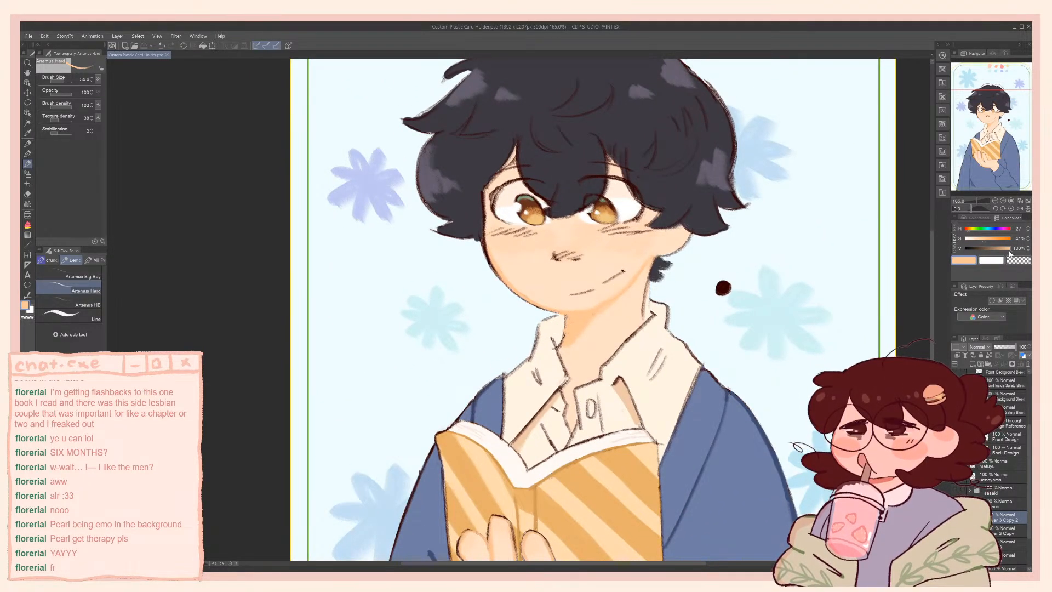
{"action": "left_click_drag", "start_coordinate": [1009, 250], "coordinate": [1006, 249]}
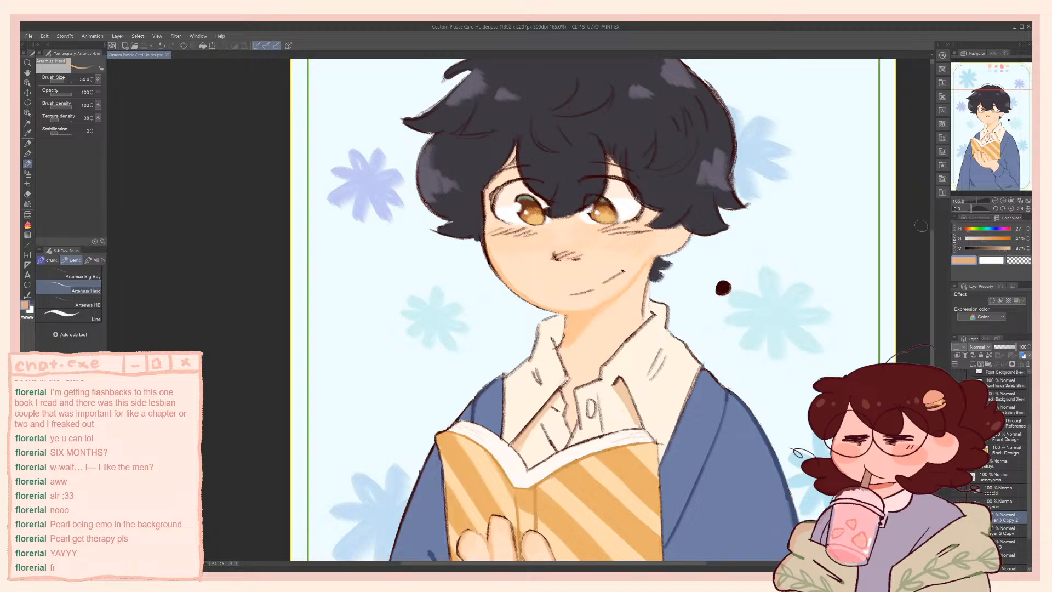
{"action": "key", "text": "bracketleft"}
{"action": "key", "text": "bracketleft"}
{"action": "key", "text": "bracketleft"}
{"action": "mouse_move", "coordinate": [566, 330]}
{"action": "left_mouse_down"}
{"action": "mouse_move", "coordinate": [568, 321]}
{"action": "mouse_move", "coordinate": [564, 340]}
{"action": "left_mouse_up"}
{"action": "key", "text": "ctrl+z"}
Colour the outline of the cheek and jaw with the sampled orange skin-shadow tone, undoing the darker trial strokes
{"action": "left_click", "coordinate": [576, 328], "text": "alt"}
{"action": "left_click_drag", "start_coordinate": [1008, 249], "coordinate": [1006, 249]}
{"action": "left_click", "coordinate": [987, 239]}
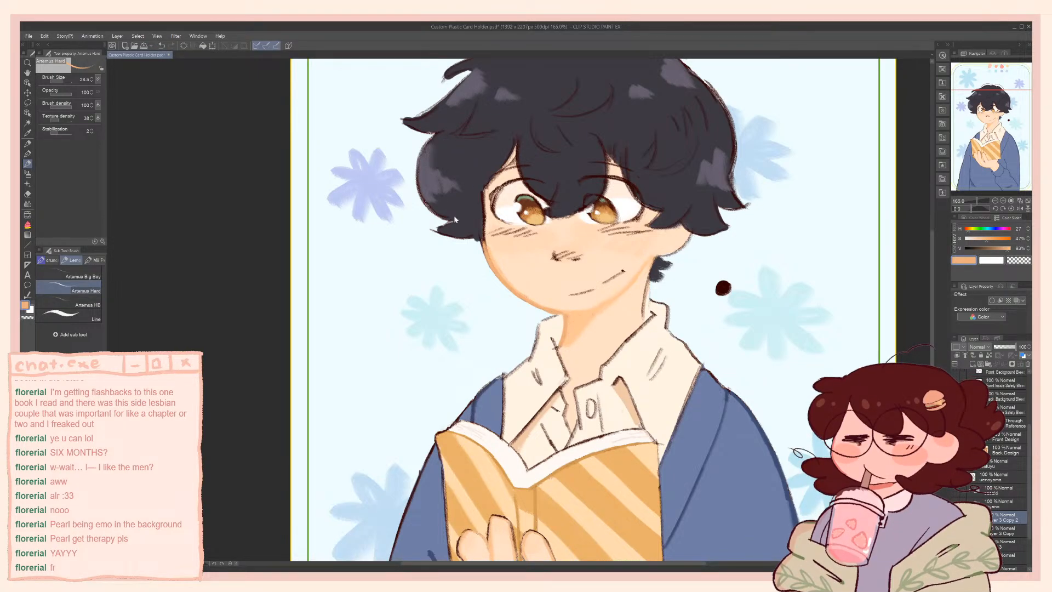
{"action": "key", "text": "ctrl+z"}
{"action": "left_click", "coordinate": [497, 256], "text": "alt"}
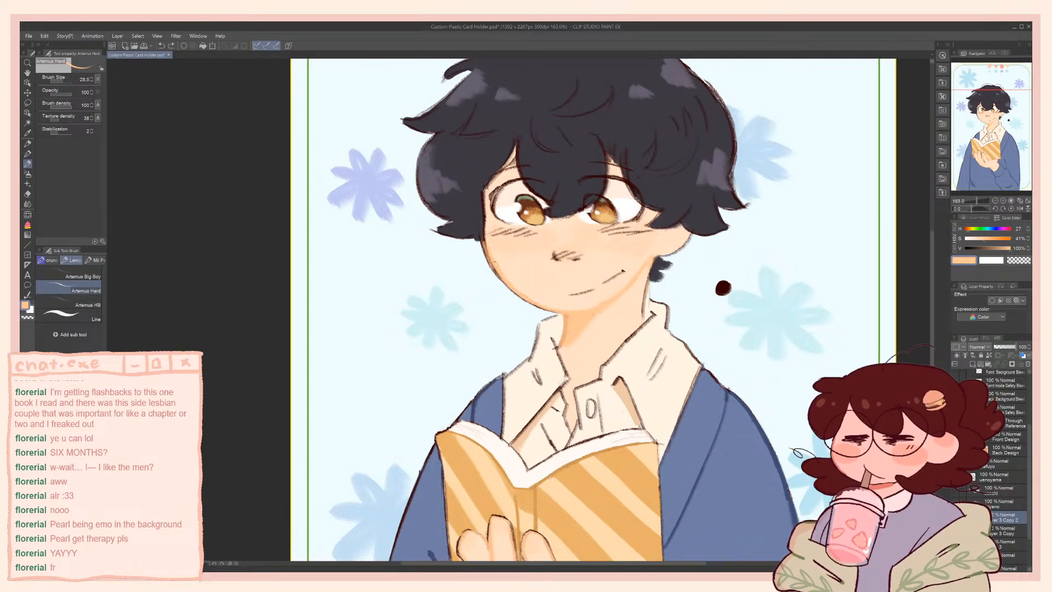
{"action": "key", "text": "ctrl+z"}
{"action": "mouse_move", "coordinate": [486, 242]}
{"action": "left_mouse_down"}
{"action": "mouse_move", "coordinate": [499, 276]}
{"action": "mouse_move", "coordinate": [559, 315]}
{"action": "left_mouse_up"}
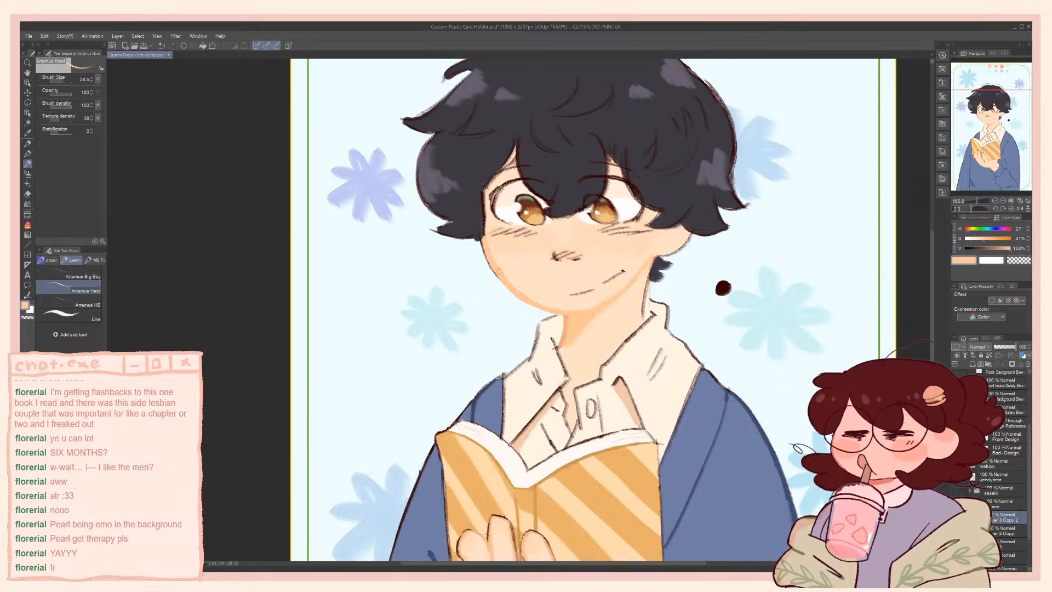
Clean up the cheek and jaw edge by alternating the sampled light skin and skin-shadow colours, undoing the transparent strokes
{"action": "key", "text": "c"}
{"action": "left_click_drag", "start_coordinate": [478, 242], "coordinate": [502, 283]}
{"action": "key", "text": "ctrl+z"}
{"action": "key", "text": "ctrl+z"}
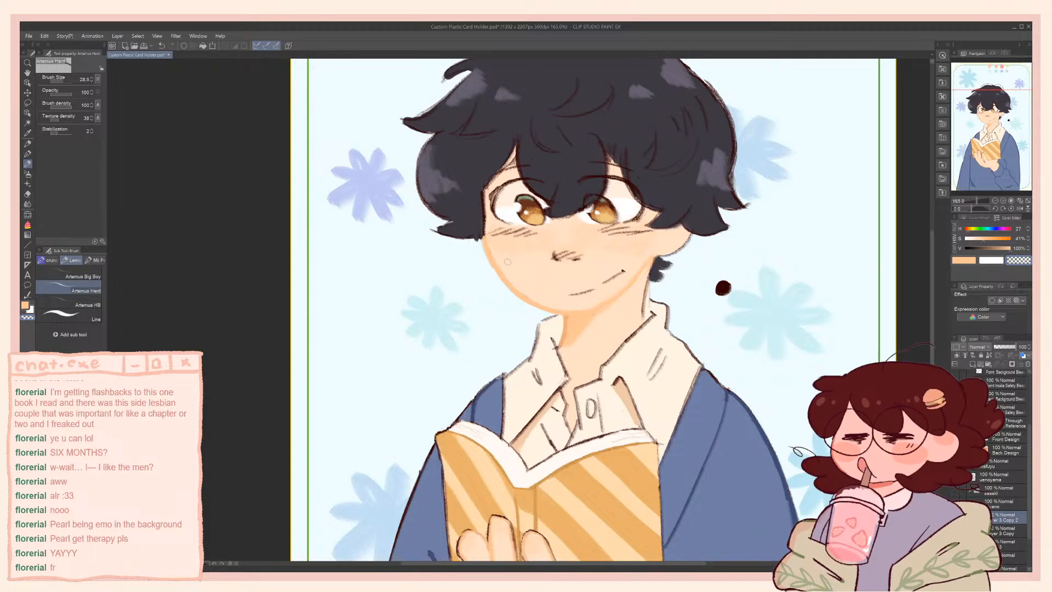
{"action": "left_click", "coordinate": [513, 281], "text": "alt"}
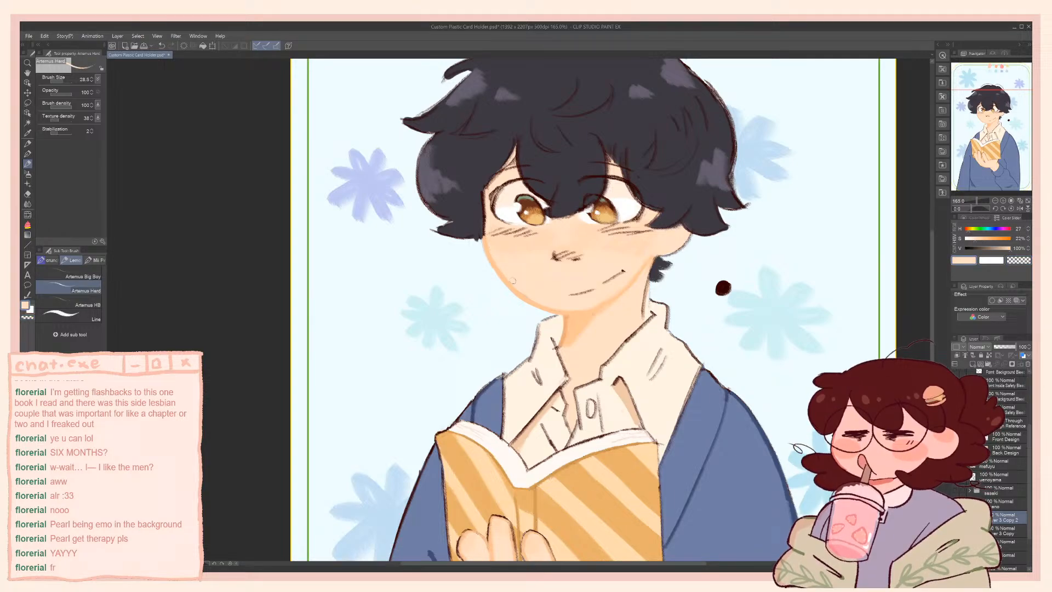
{"action": "left_click", "coordinate": [488, 255], "text": "alt"}
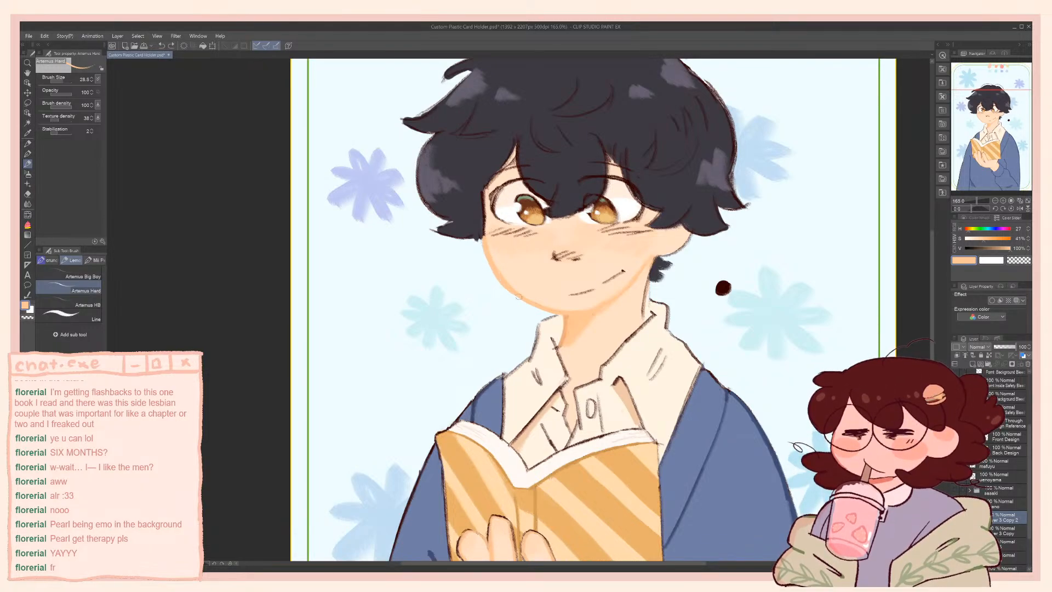
{"action": "left_click", "coordinate": [509, 249], "text": "alt"}
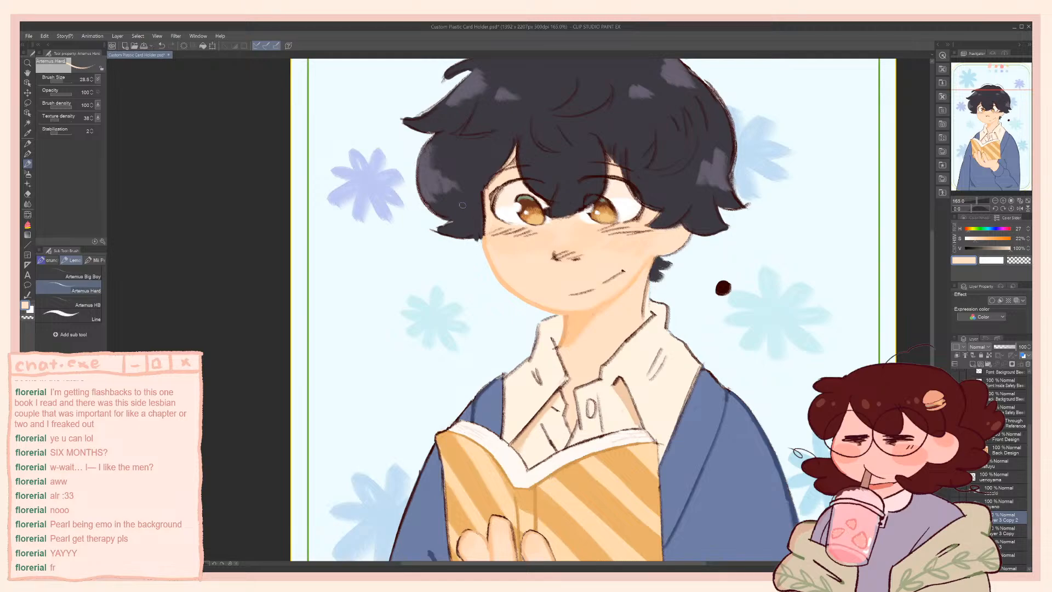
Try painting a grey-purple highlight on the centre of the hair at brush size 30.9
{"action": "scroll", "coordinate": [444, 277], "scroll_direction": "up", "scroll_amount": 2}
{"action": "scroll", "coordinate": [444, 278], "scroll_direction": "up", "scroll_amount": 1}
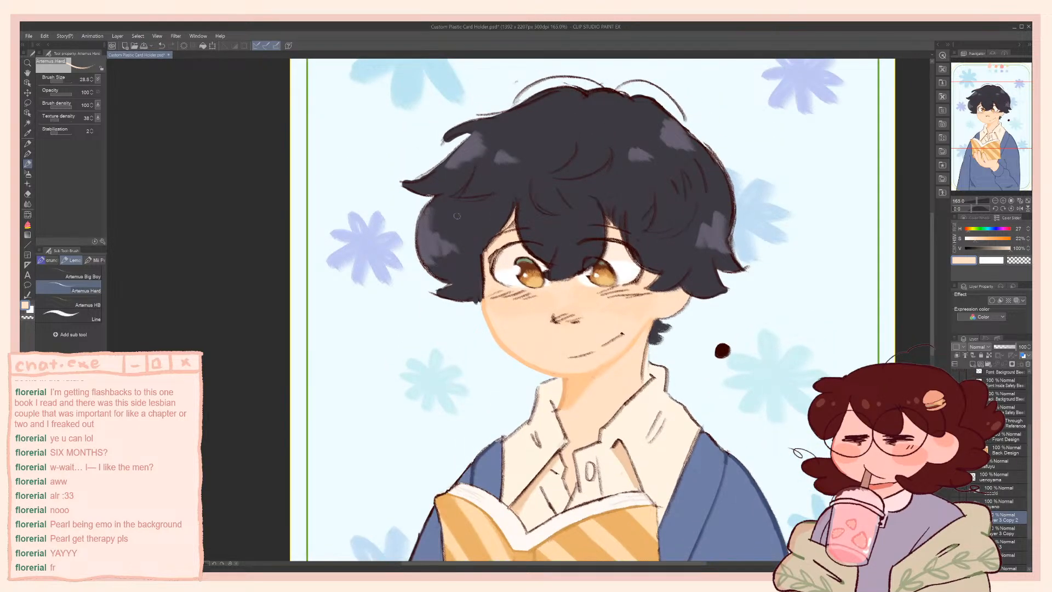
{"action": "left_click", "coordinate": [428, 245], "text": "alt"}
{"action": "key", "text": "ctrl+z"}
{"action": "key", "text": "["}
{"action": "key", "text": "["}
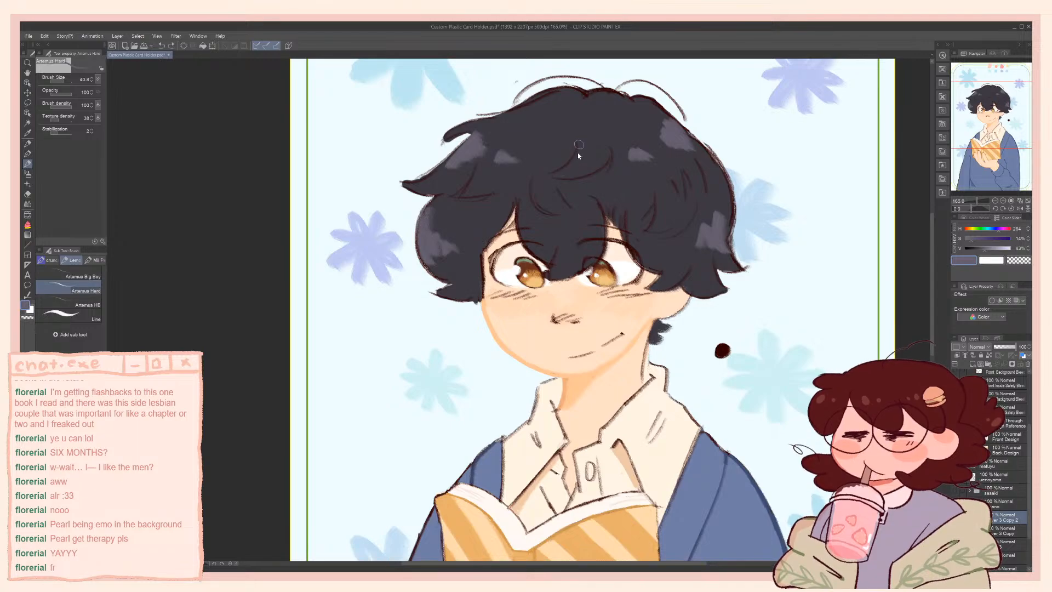
{"action": "key", "text": "["}
{"action": "left_click_drag", "start_coordinate": [578, 153], "coordinate": [553, 176]}
{"action": "left_click_drag", "start_coordinate": [553, 177], "coordinate": [579, 173]}
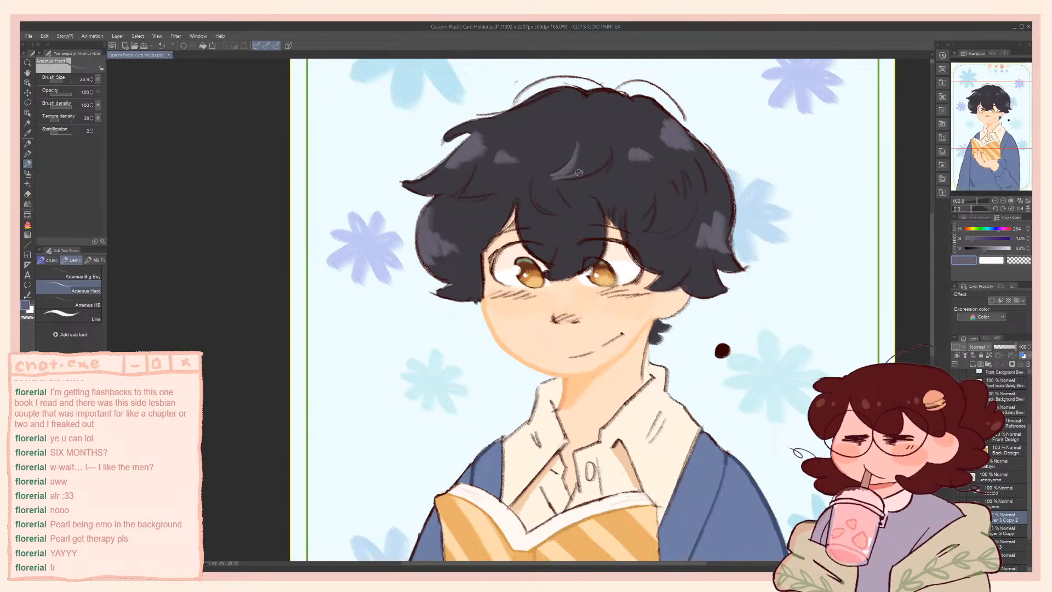
{"action": "key", "text": "ctrl+z"}
{"action": "key", "text": "ctrl+z"}
Clip a new layer to the character and fill it with pink at hue 0, saturation 46%, brightness 100%
{"action": "left_click_drag", "start_coordinate": [506, 254], "coordinate": [478, 104]}
{"action": "left_click_drag", "start_coordinate": [510, 218], "coordinate": [503, 160]}
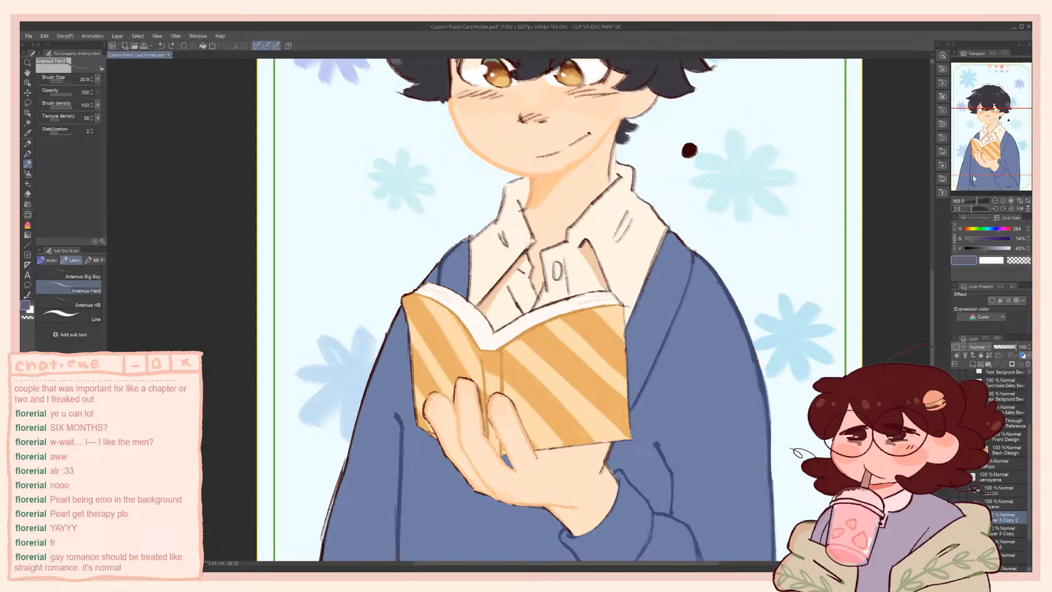
{"action": "left_click", "coordinate": [957, 356]}
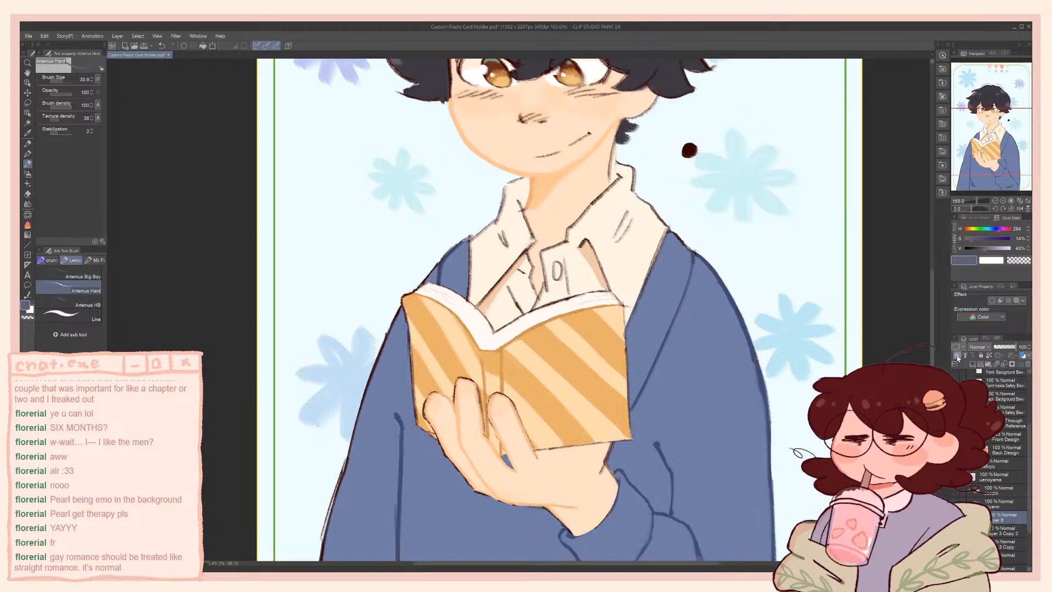
{"action": "left_click", "coordinate": [966, 230]}
{"action": "left_click", "coordinate": [994, 240]}
{"action": "mouse_move", "coordinate": [999, 249]}
{"action": "left_mouse_down"}
{"action": "mouse_move", "coordinate": [1017, 250]}
{"action": "mouse_move", "coordinate": [986, 241]}
{"action": "left_mouse_up"}
{"action": "key", "text": "g"}
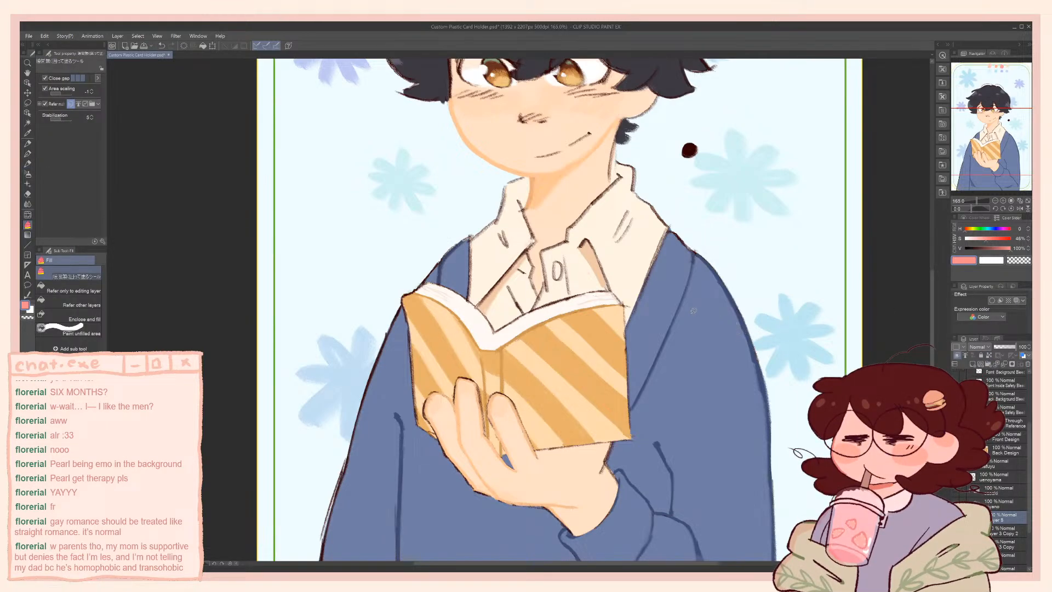
{"action": "scroll", "coordinate": [692, 311], "scroll_direction": "down", "scroll_amount": 4}
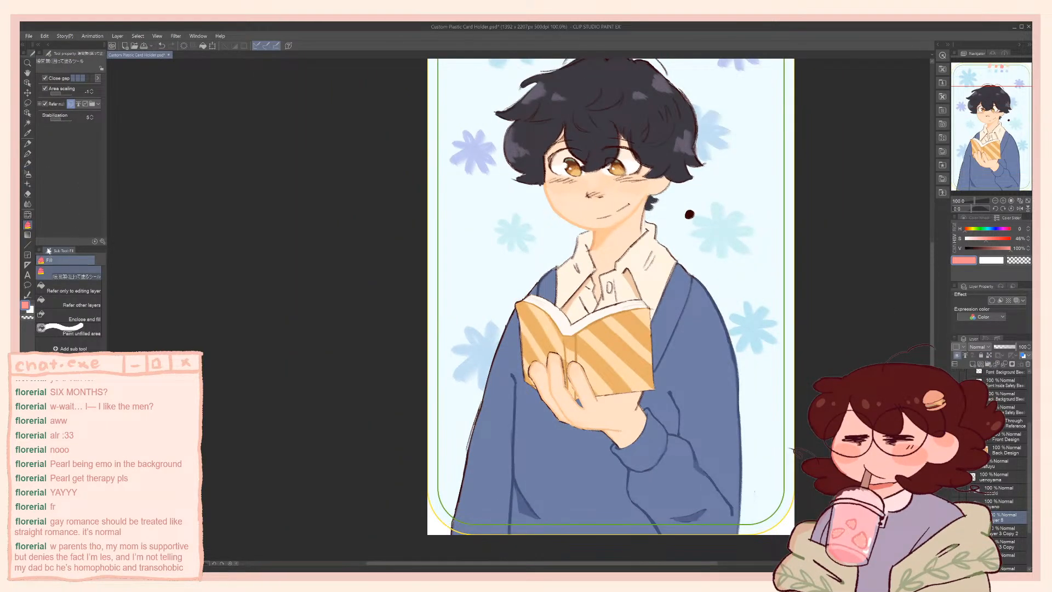
{"action": "left_click", "coordinate": [68, 287]}
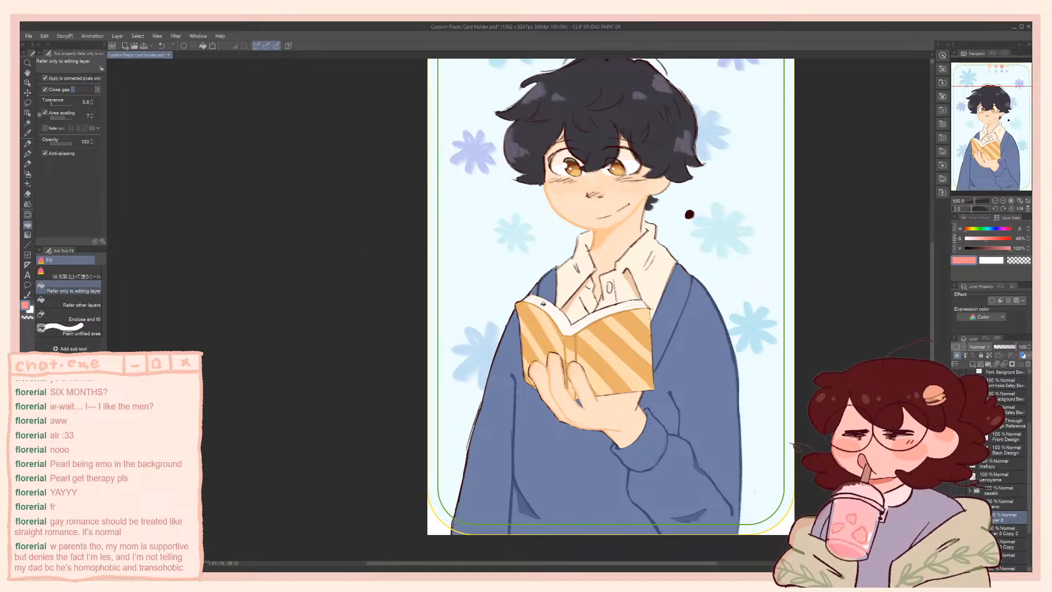
{"action": "left_click", "coordinate": [545, 303]}
Try the pink layer in Multiply, lower its opacity, and switch its blending mode to Add
{"action": "left_click_drag", "start_coordinate": [510, 295], "coordinate": [472, 301]}
{"action": "left_click", "coordinate": [979, 346]}
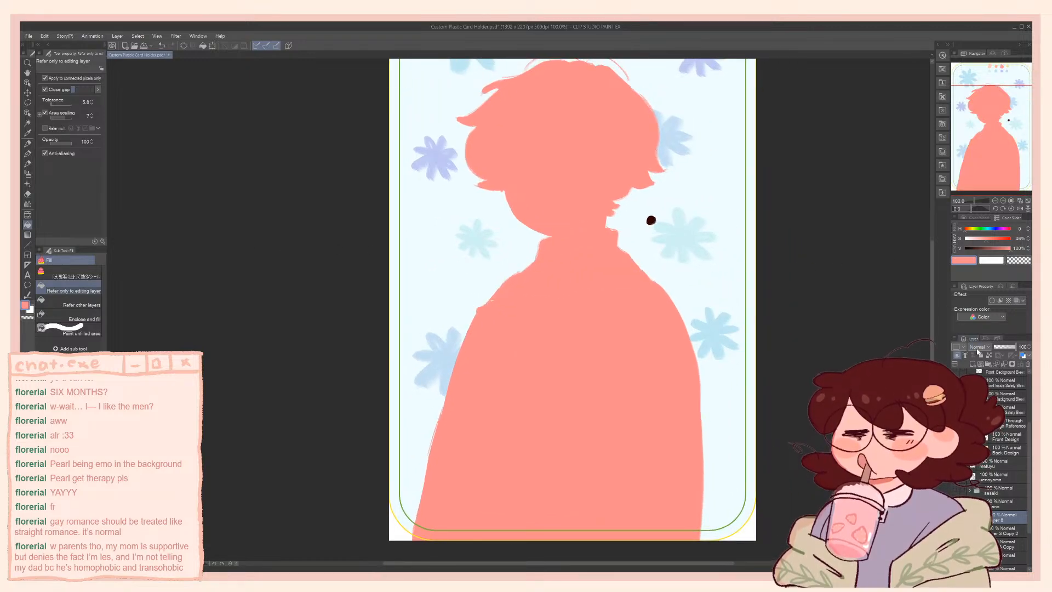
{"action": "left_click", "coordinate": [985, 133]}
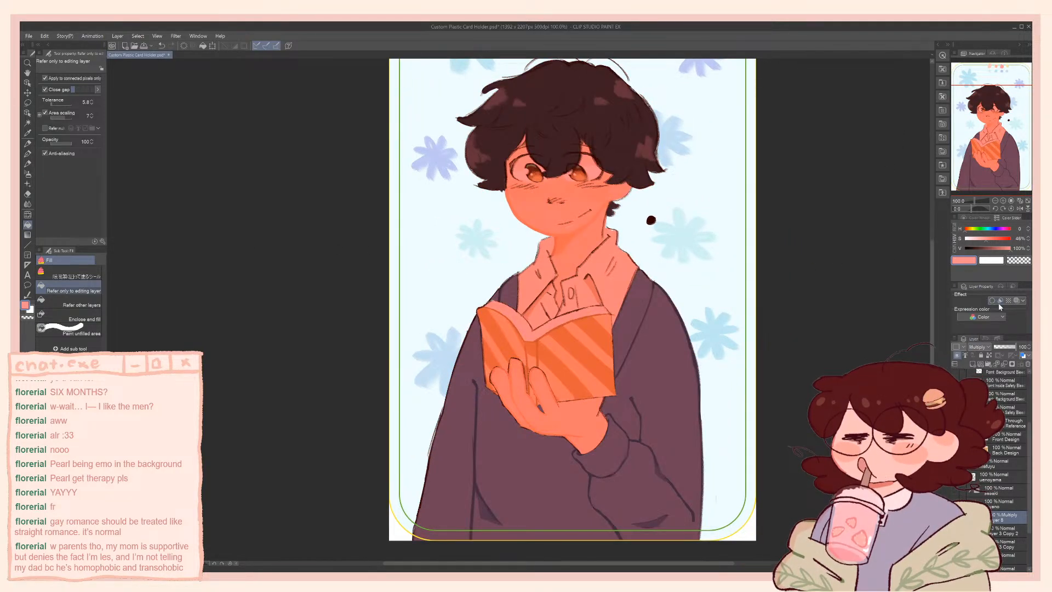
{"action": "left_click_drag", "start_coordinate": [1005, 348], "coordinate": [1001, 352]}
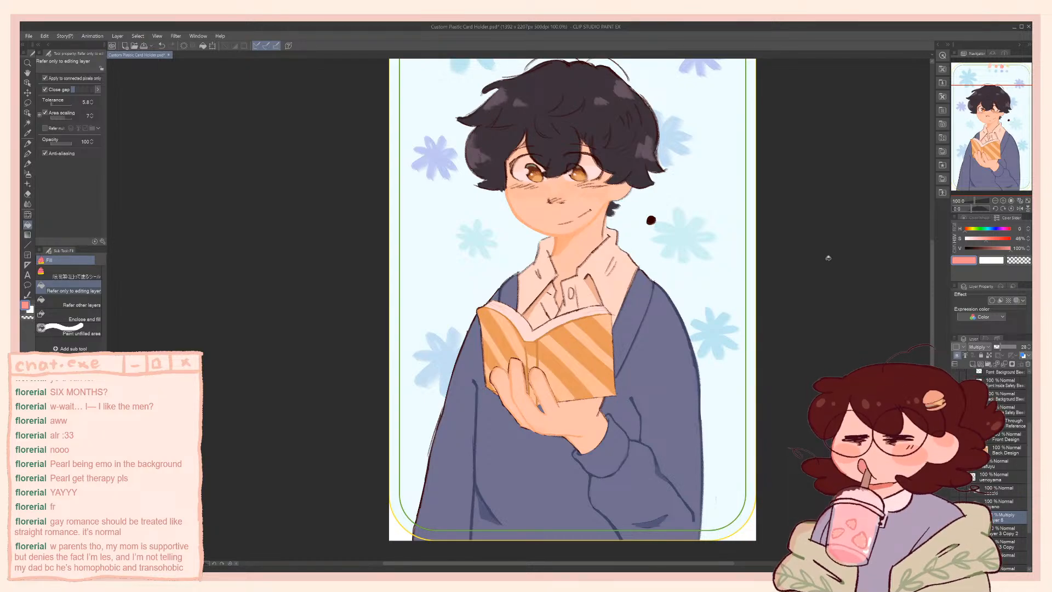
{"action": "left_click", "coordinate": [980, 199]}
{"action": "left_click_drag", "start_coordinate": [878, 291], "coordinate": [849, 309]}
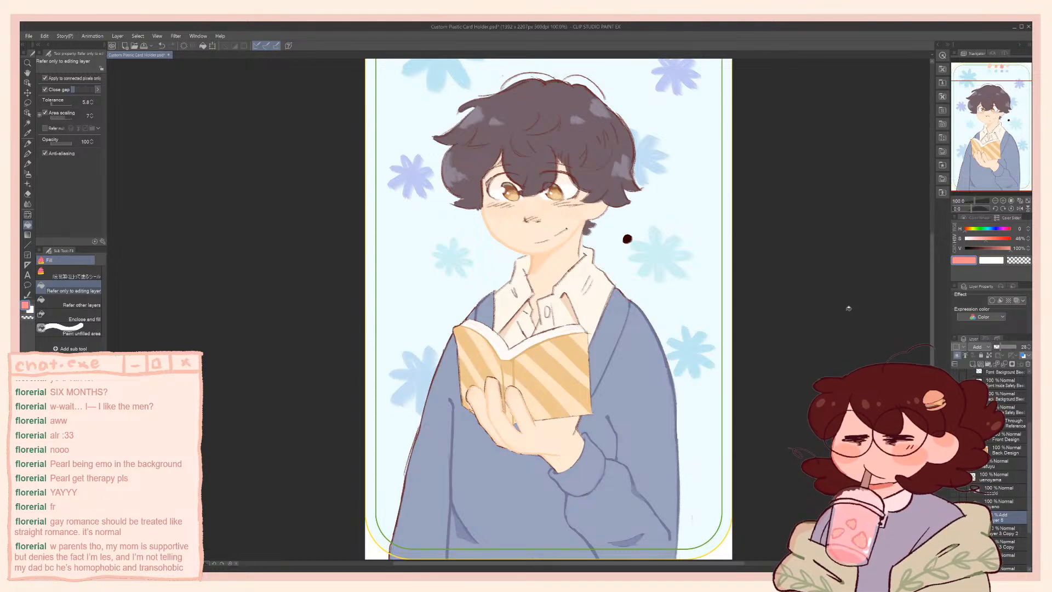
{"action": "scroll", "coordinate": [849, 309], "scroll_direction": "down", "scroll_amount": 2}
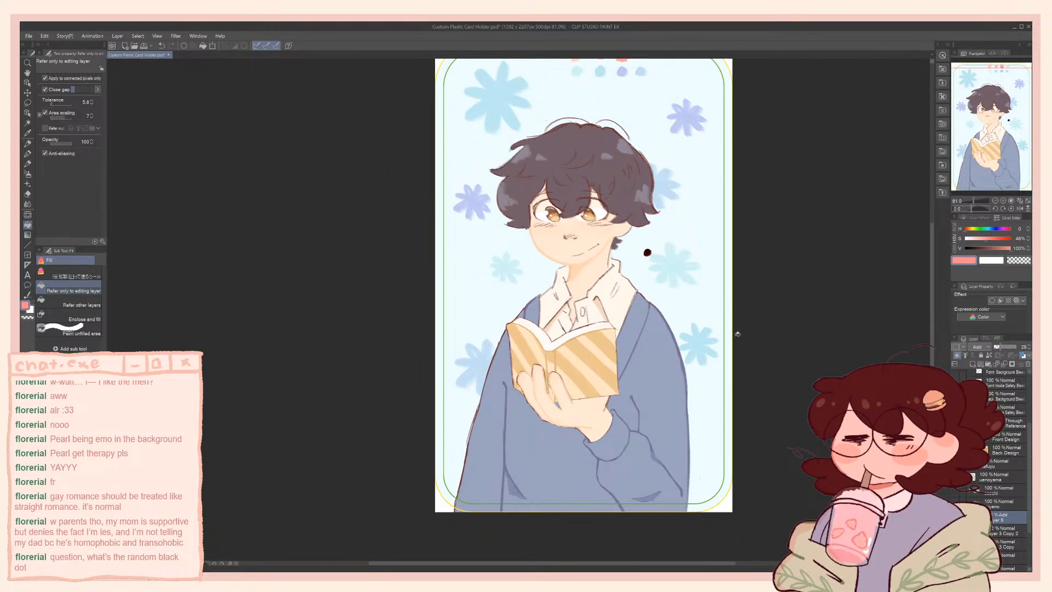
{"action": "scroll", "coordinate": [738, 334], "scroll_direction": "up", "scroll_amount": 2}
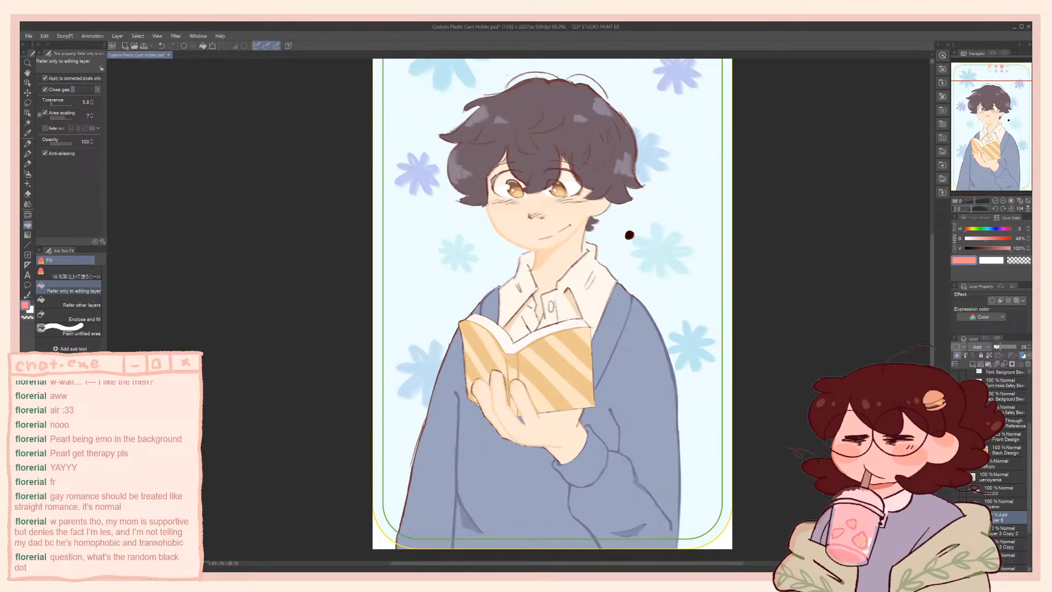
Hide the pink overlay and set up a smaller brush in the sampled dark blue on the character layer
{"action": "left_click", "coordinate": [955, 517]}
{"action": "left_click", "coordinate": [990, 531]}
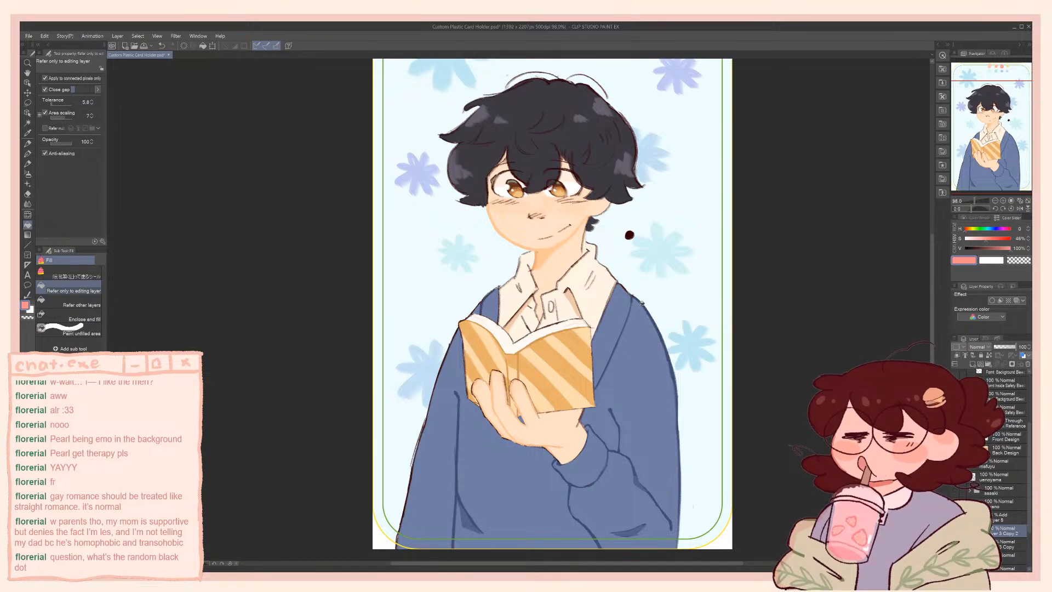
{"action": "left_click", "coordinate": [674, 388], "text": "alt"}
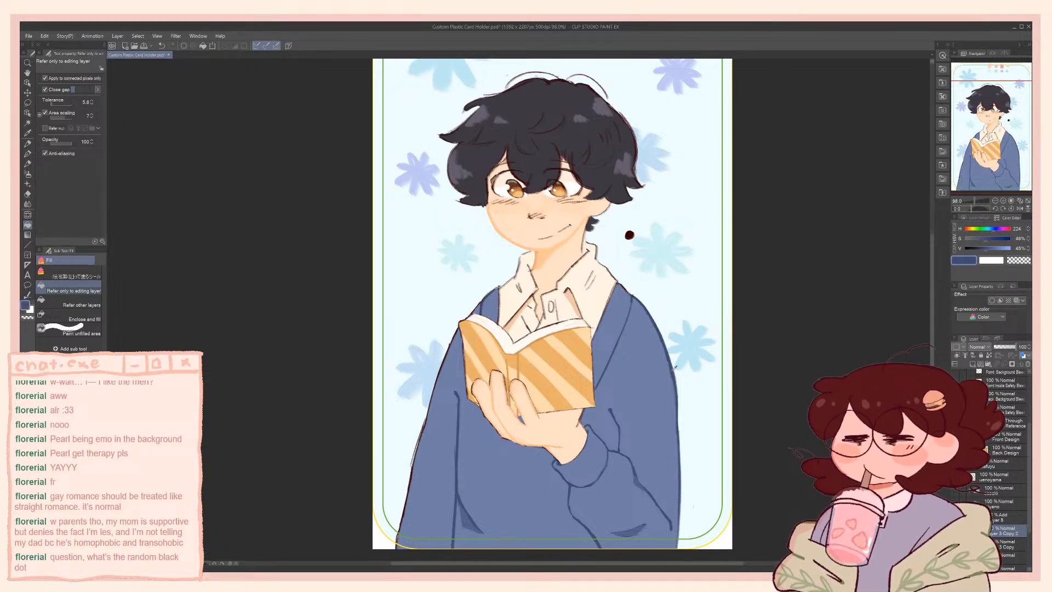
{"action": "left_click_drag", "start_coordinate": [530, 417], "coordinate": [608, 390]}
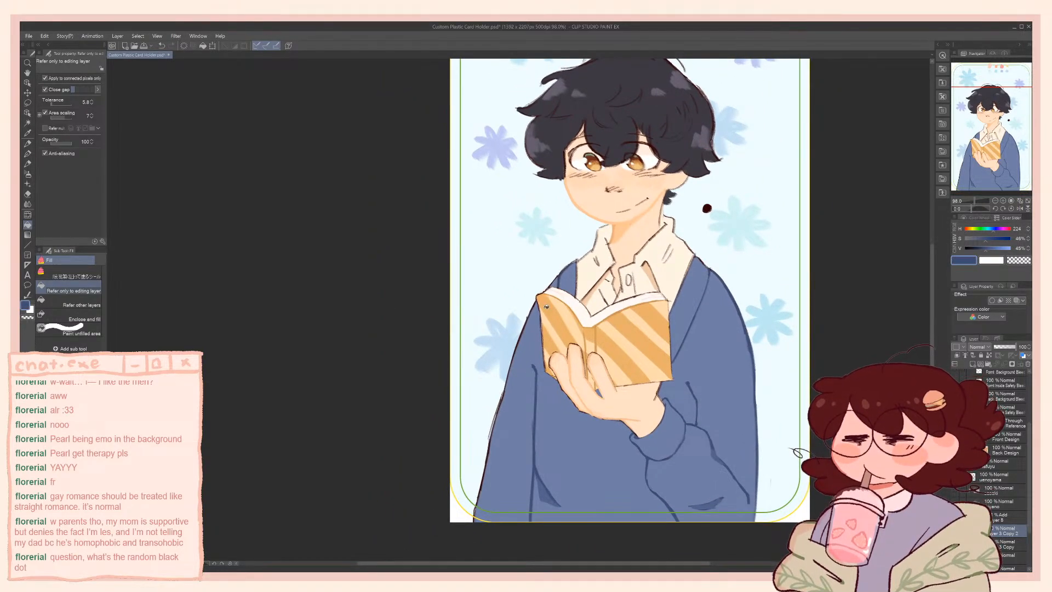
{"action": "key", "text": "b"}
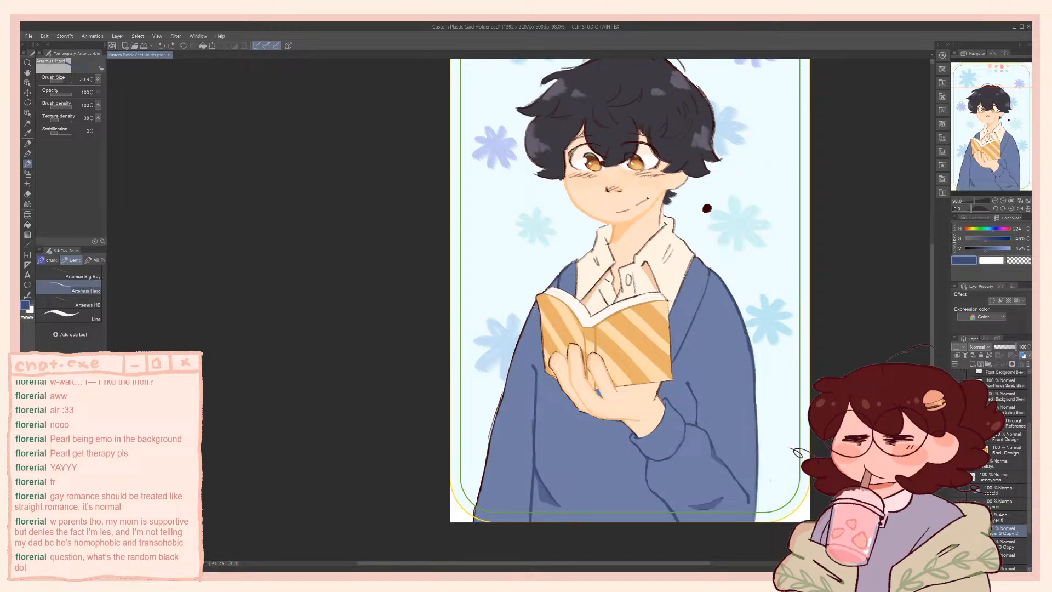
{"action": "key", "text": "["}
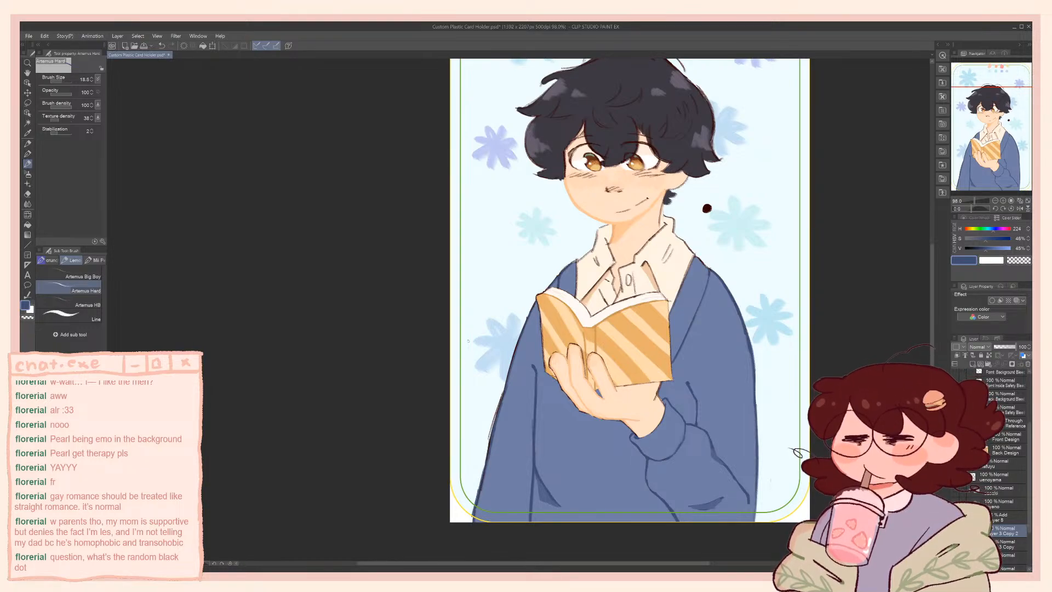
Touch up the edge of the hair where it meets the cheek with sampled skin and dark hair colours, undoing the last stroke
{"action": "key", "text": "c"}
{"action": "left_click_drag", "start_coordinate": [492, 407], "coordinate": [432, 462]}
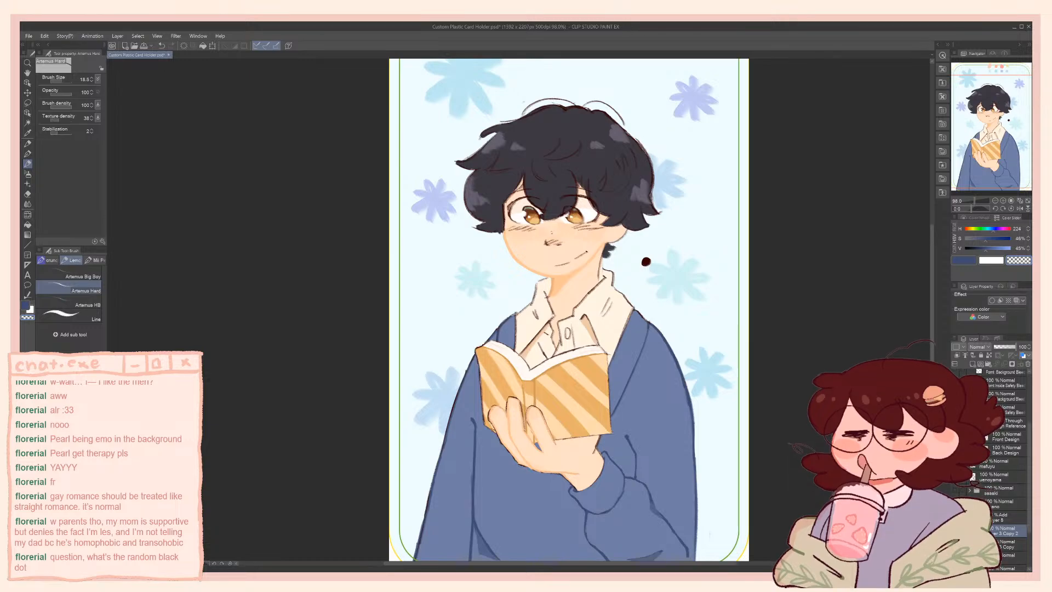
{"action": "scroll", "coordinate": [521, 201], "scroll_direction": "up", "scroll_amount": 5}
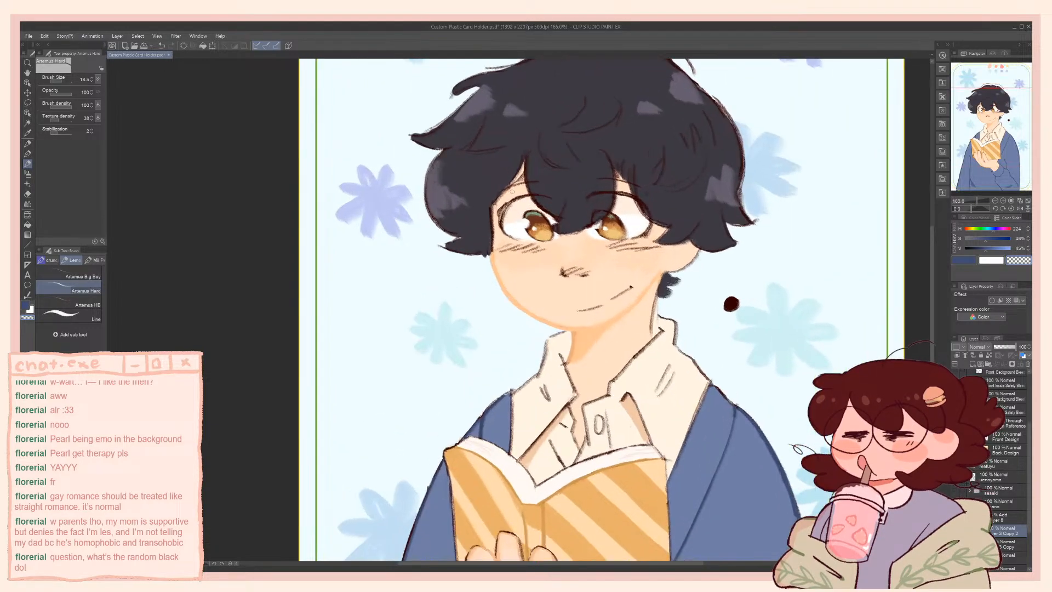
{"action": "left_click", "coordinate": [513, 193], "text": "alt"}
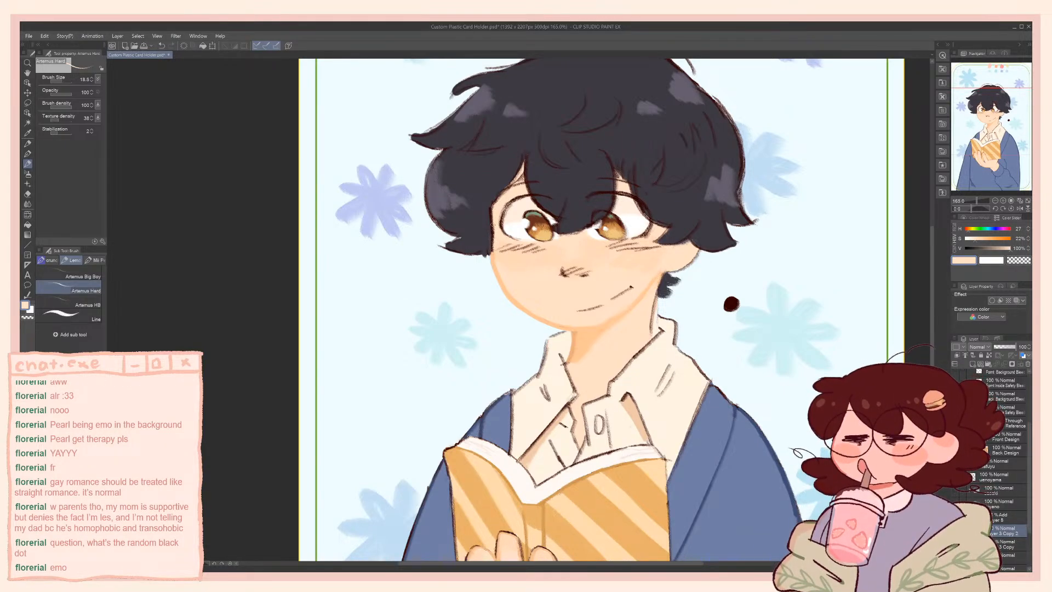
{"action": "left_click", "coordinate": [469, 202], "text": "alt"}
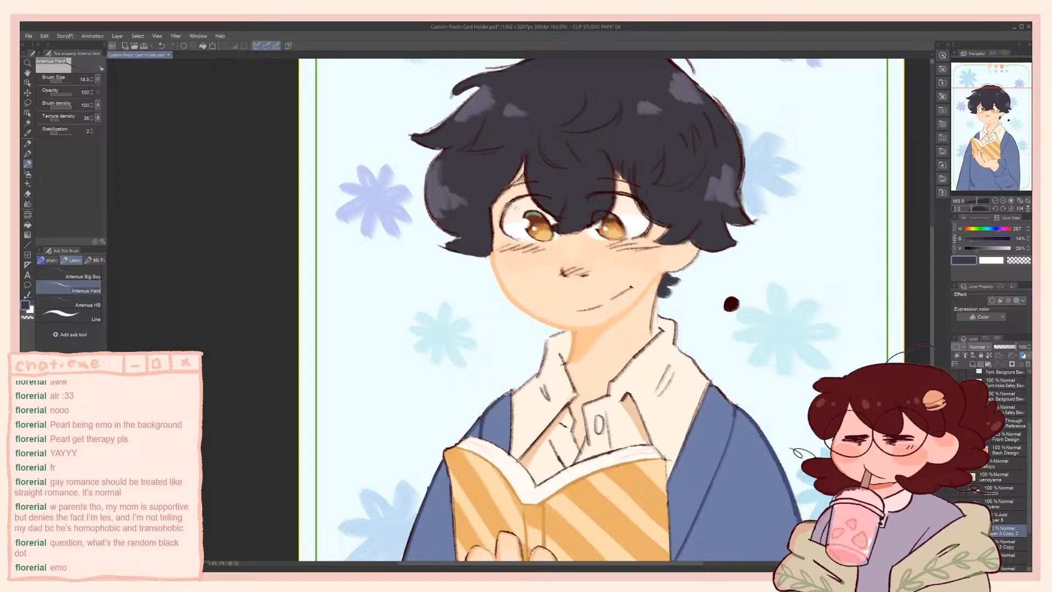
{"action": "left_click", "coordinate": [498, 268], "text": "alt"}
{"action": "mouse_move", "coordinate": [492, 253]}
{"action": "left_mouse_down"}
{"action": "mouse_move", "coordinate": [492, 210]}
{"action": "mouse_move", "coordinate": [481, 211]}
{"action": "left_mouse_up"}
{"action": "left_click", "coordinate": [470, 240], "text": "alt"}
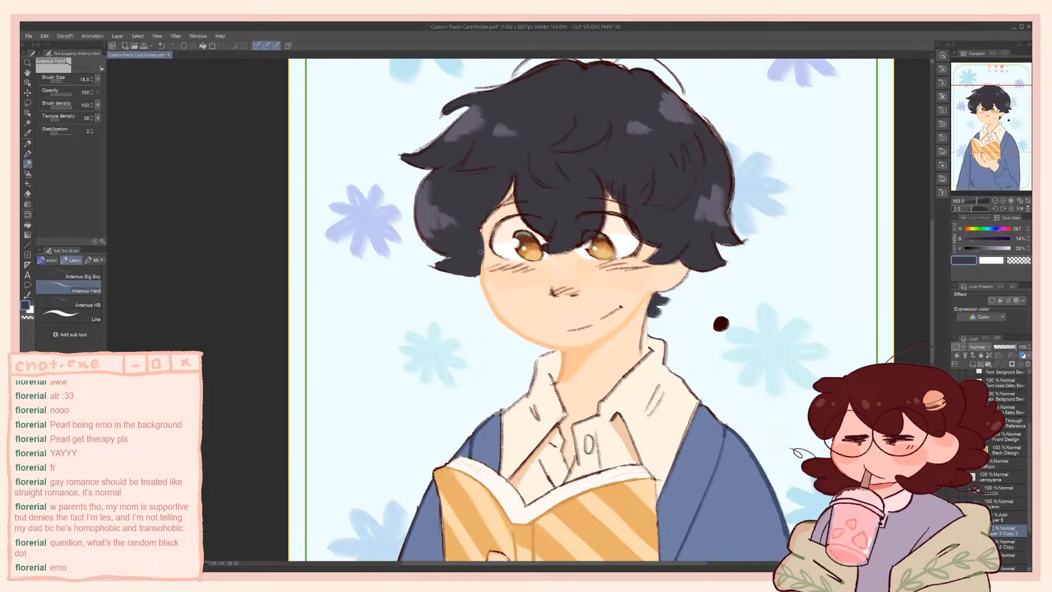
{"action": "left_click_drag", "start_coordinate": [484, 259], "coordinate": [487, 262]}
{"action": "key", "text": "ctrl+z"}
Redraw the hair tips beside the cheek in sampled skin, hair and dark red colours, reducing the brush size from 22.4 to 16.1
{"action": "key", "text": "bracketright"}
{"action": "key", "text": "bracketright"}
{"action": "left_click_drag", "start_coordinate": [697, 319], "coordinate": [673, 340]}
{"action": "left_click", "coordinate": [696, 343], "text": "alt"}
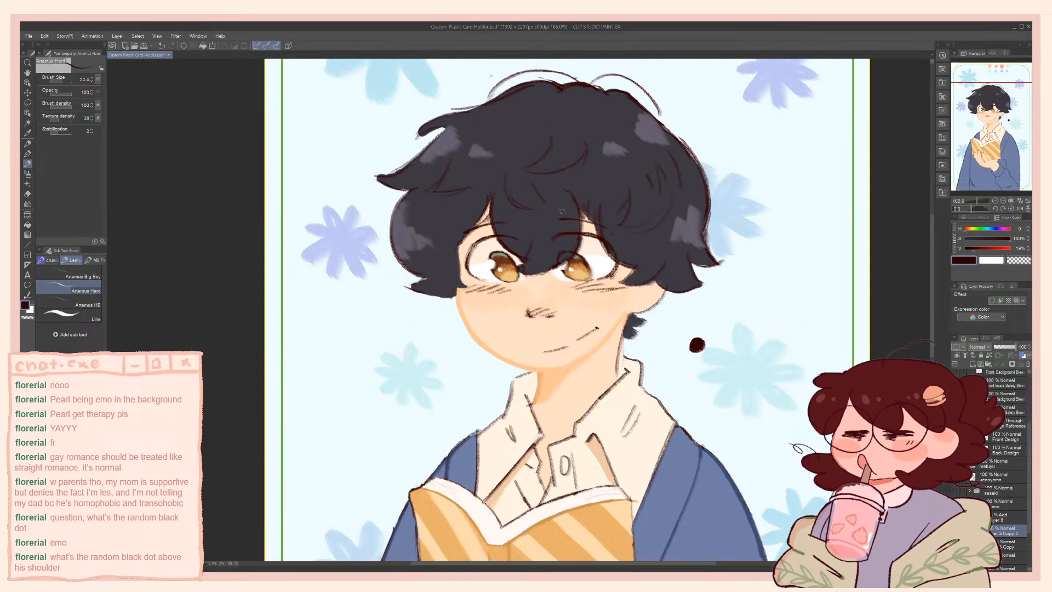
{"action": "left_click", "coordinate": [501, 327], "text": "alt"}
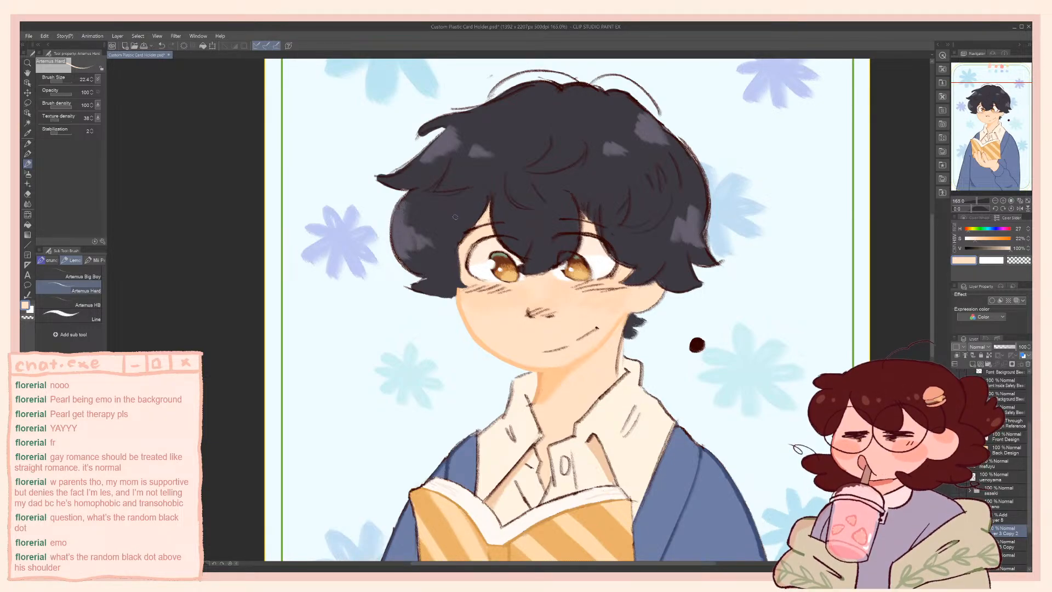
{"action": "left_click", "coordinate": [469, 192], "text": "alt"}
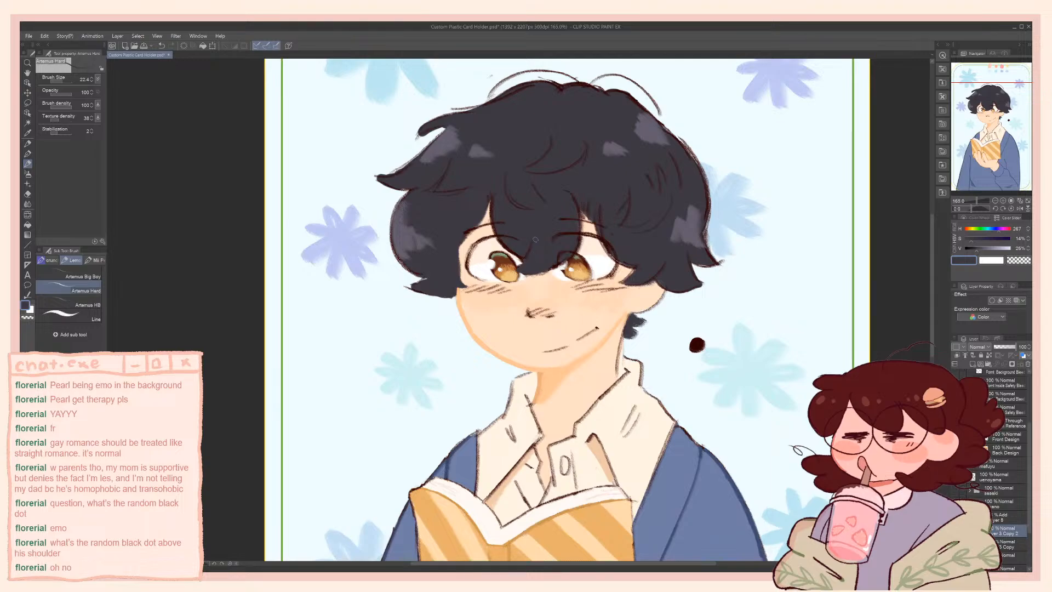
{"action": "left_click", "coordinate": [696, 344], "text": "alt"}
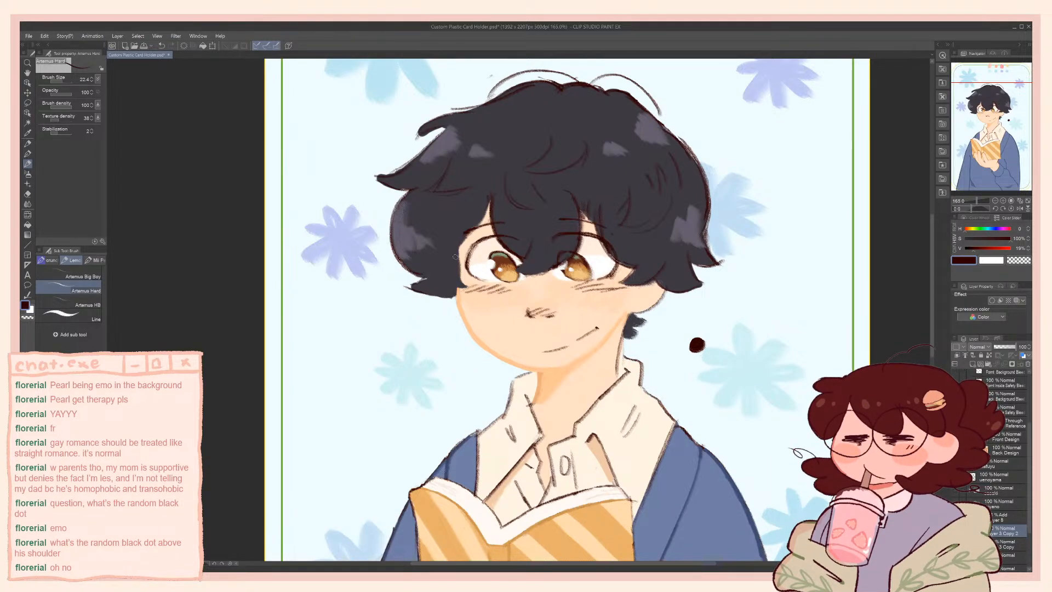
{"action": "key", "text": "bracketleft"}
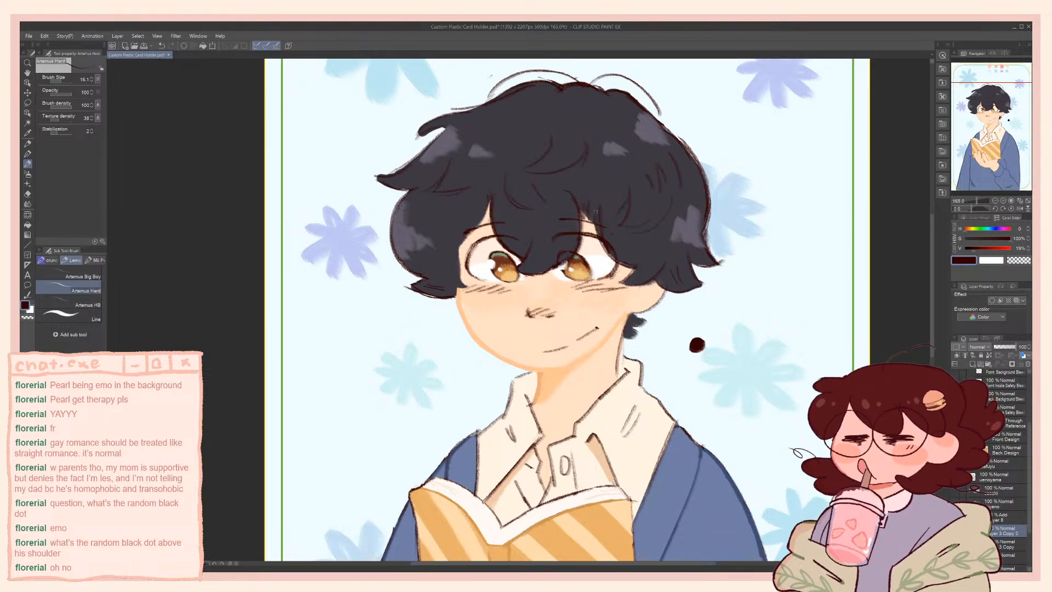
Retouch the jaw outline in peach at hue 27, saturation 41%, with the brush size at 21.4
{"action": "left_click", "coordinate": [509, 298], "text": "alt"}
{"action": "left_click", "coordinate": [1007, 247]}
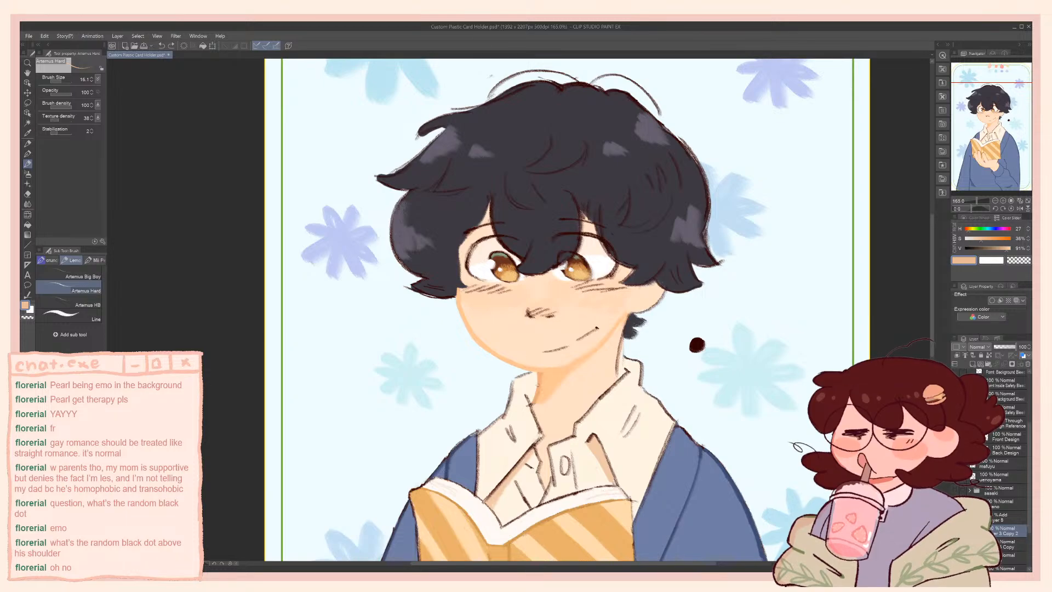
{"action": "left_click", "coordinate": [475, 338], "text": "alt"}
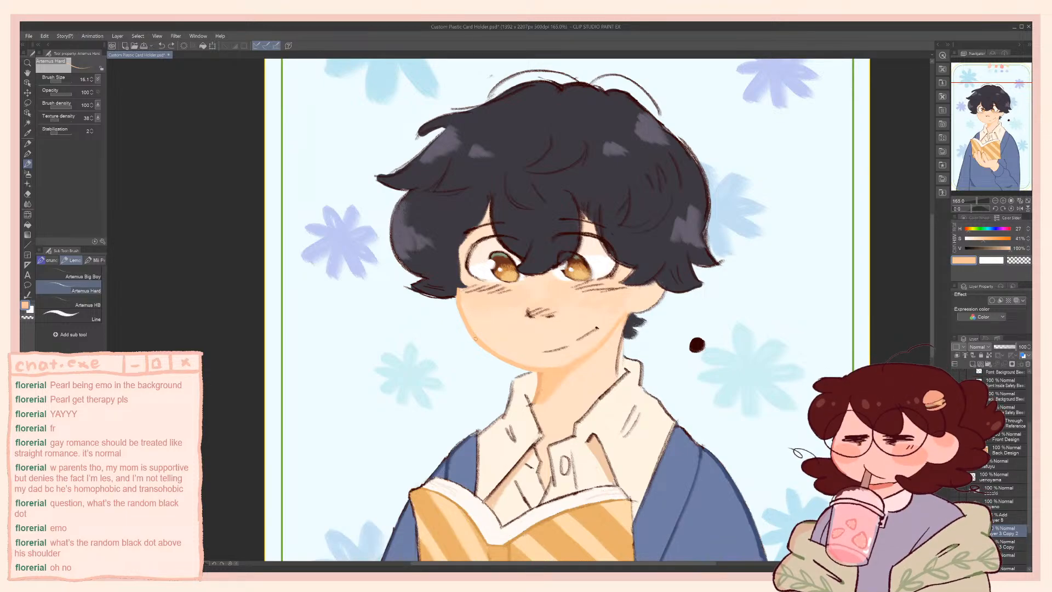
{"action": "key", "text": "bracketright"}
{"action": "key", "text": "bracketright"}
{"action": "key", "text": "bracketright"}
{"action": "left_click_drag", "start_coordinate": [464, 320], "coordinate": [474, 338]}
Paint over the sketched nose lines with peach shading, covering them with the sampled skin colour at a larger brush size
{"action": "left_click_drag", "start_coordinate": [529, 309], "coordinate": [530, 314]}
{"action": "key", "text": "ctrl+z"}
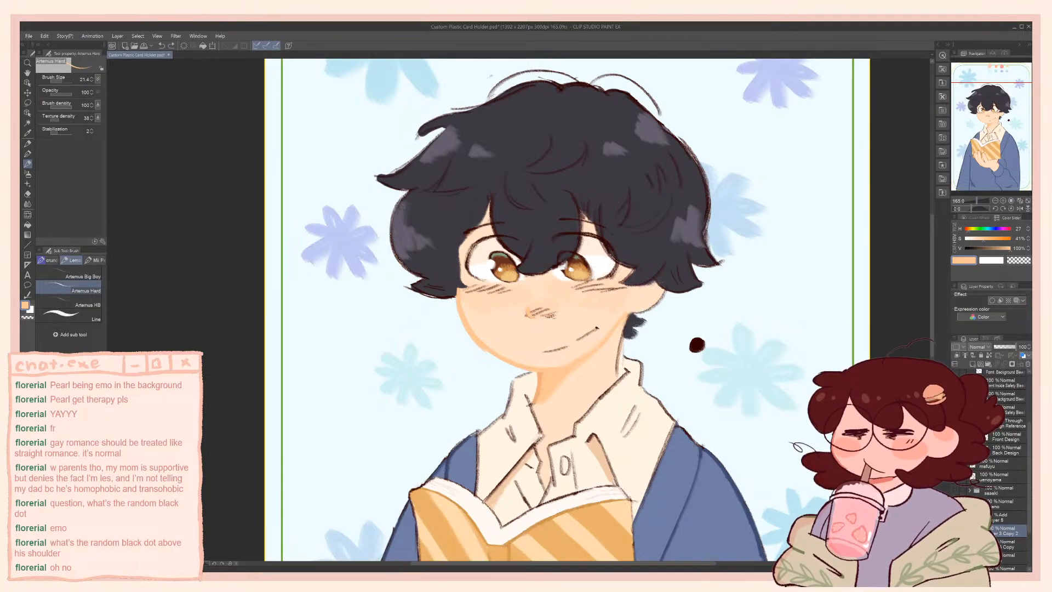
{"action": "key", "text": "ctrl+y"}
{"action": "left_click_drag", "start_coordinate": [531, 314], "coordinate": [545, 309]}
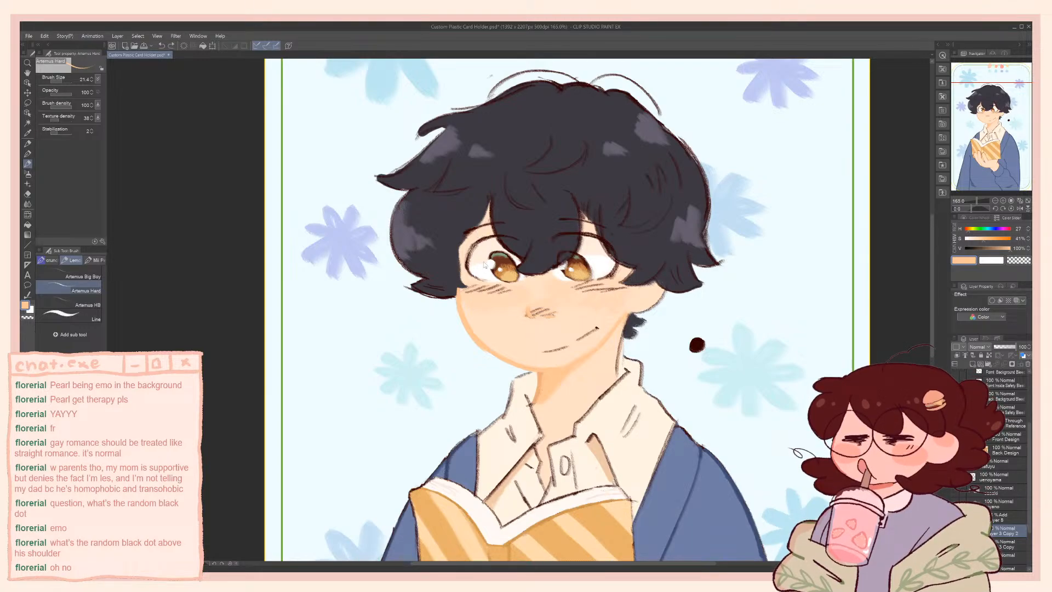
{"action": "left_click", "coordinate": [546, 302], "text": "alt"}
{"action": "key", "text": "bracketright"}
{"action": "left_click_drag", "start_coordinate": [554, 313], "coordinate": [530, 317]}
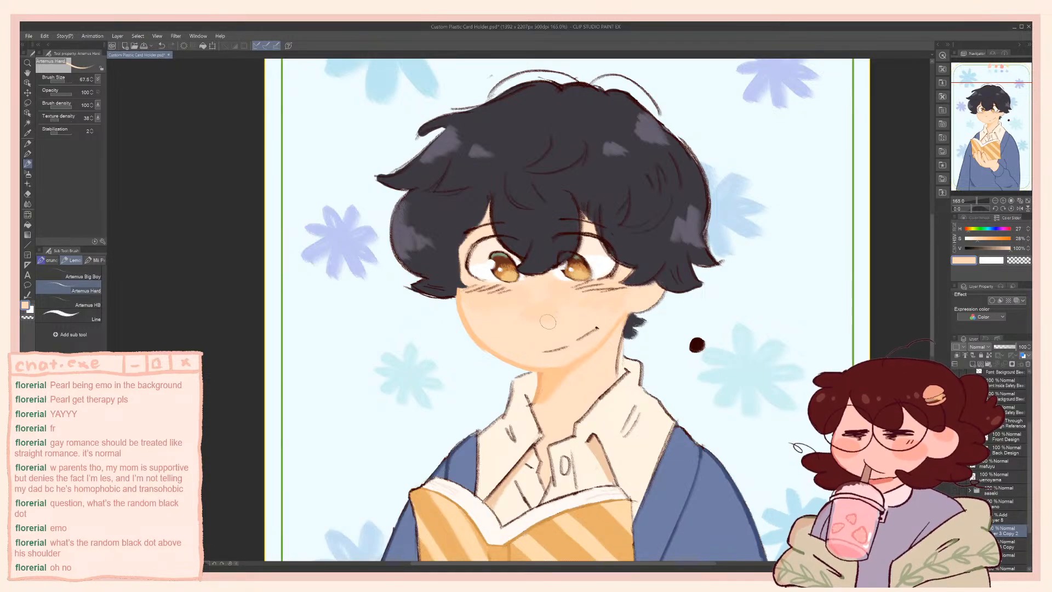
Try soft nose shading at brush size 21.6, shifting the peach to hue 23
{"action": "left_click", "coordinate": [481, 340], "text": "alt"}
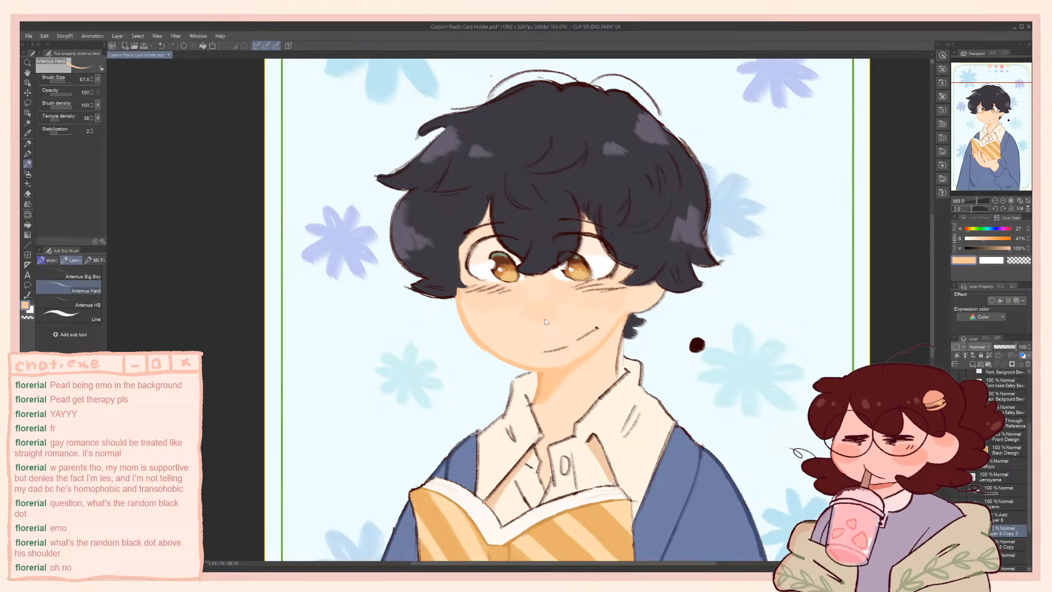
{"action": "key", "text": "bracketleft"}
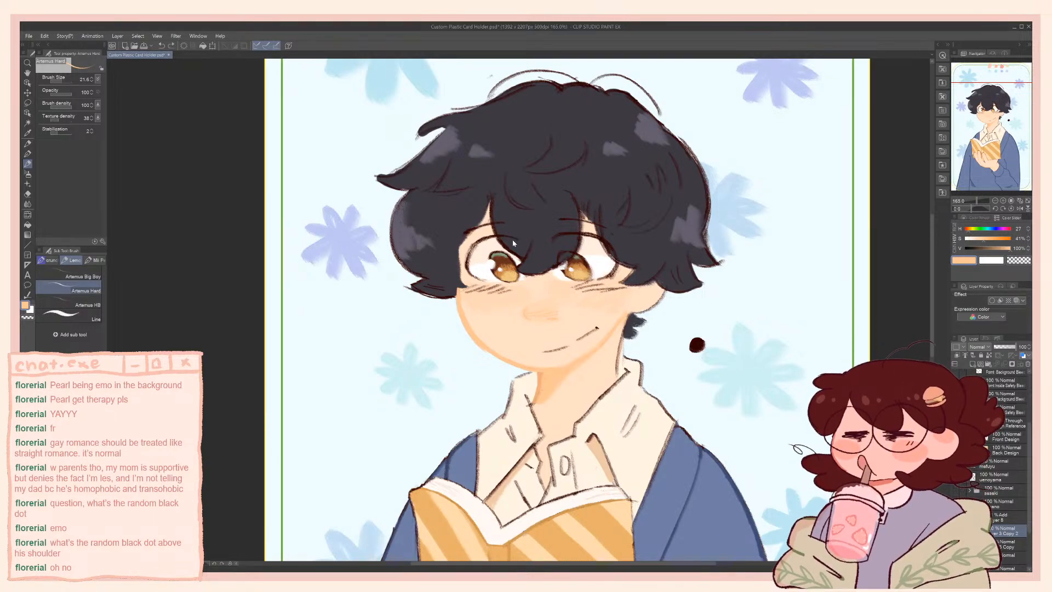
{"action": "left_click", "coordinate": [979, 239]}
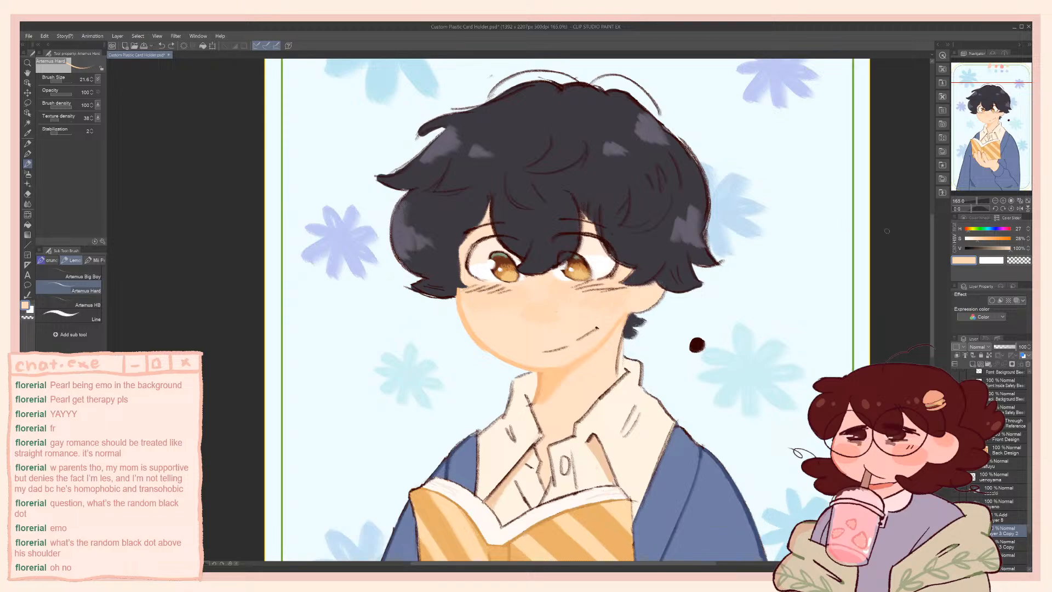
{"action": "left_click", "coordinate": [1009, 250]}
{"action": "left_click", "coordinate": [968, 234]}
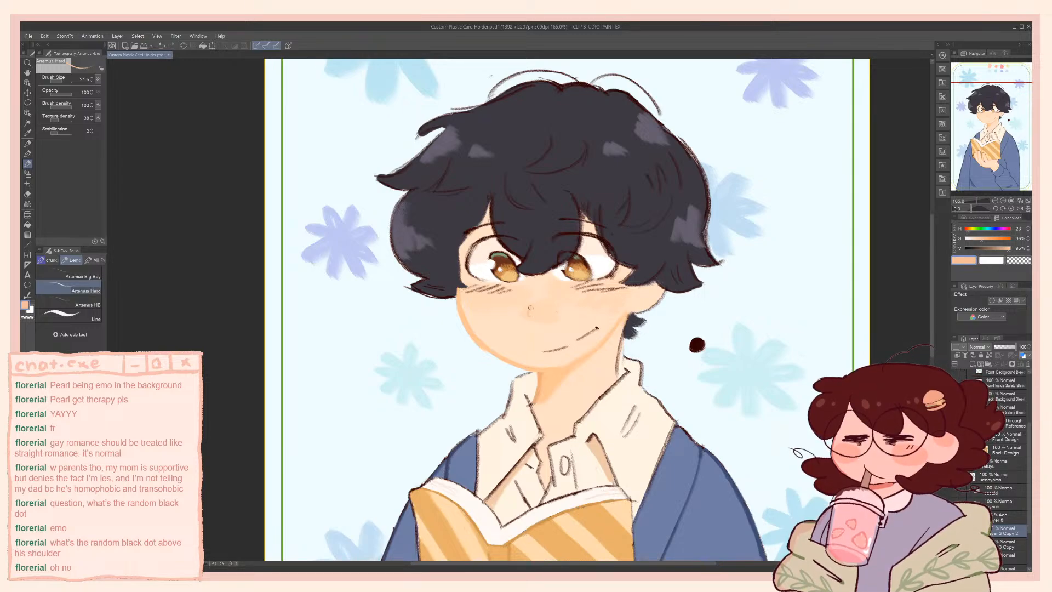
{"action": "mouse_move", "coordinate": [530, 306]}
{"action": "left_mouse_down"}
{"action": "mouse_move", "coordinate": [531, 319]}
{"action": "mouse_move", "coordinate": [554, 318]}
{"action": "left_mouse_up"}
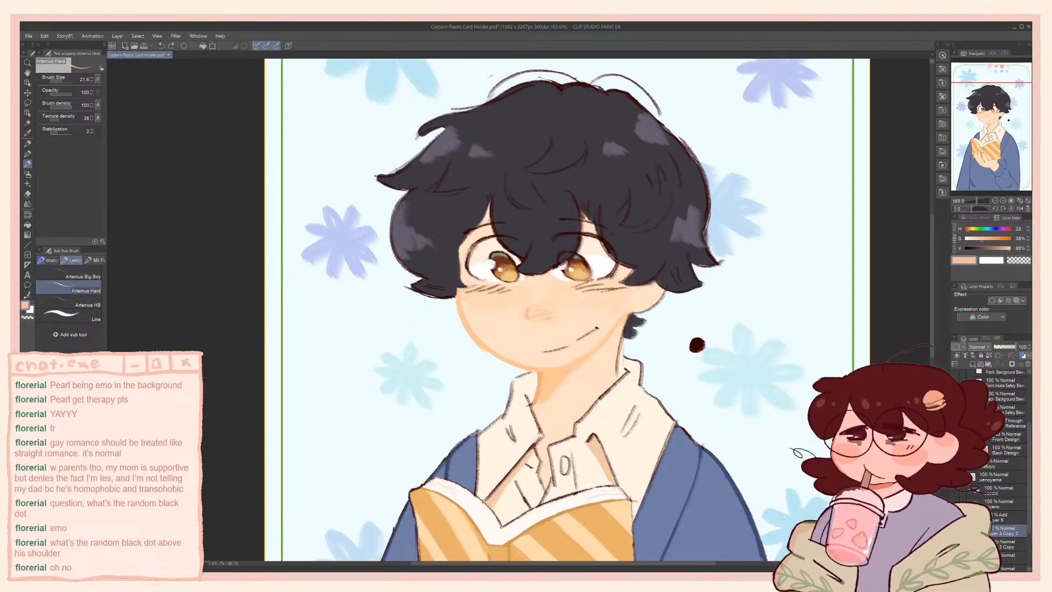
Paint out the nose shading with the sampled skin colour and a larger brush
{"action": "left_click", "coordinate": [592, 216], "text": "alt"}
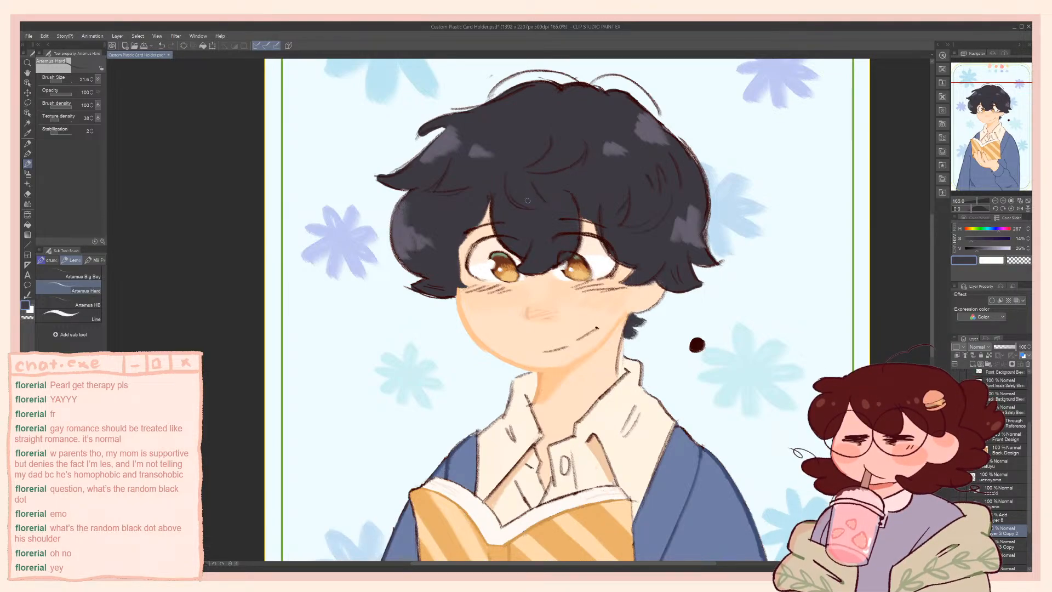
{"action": "left_click", "coordinate": [544, 302], "text": "alt"}
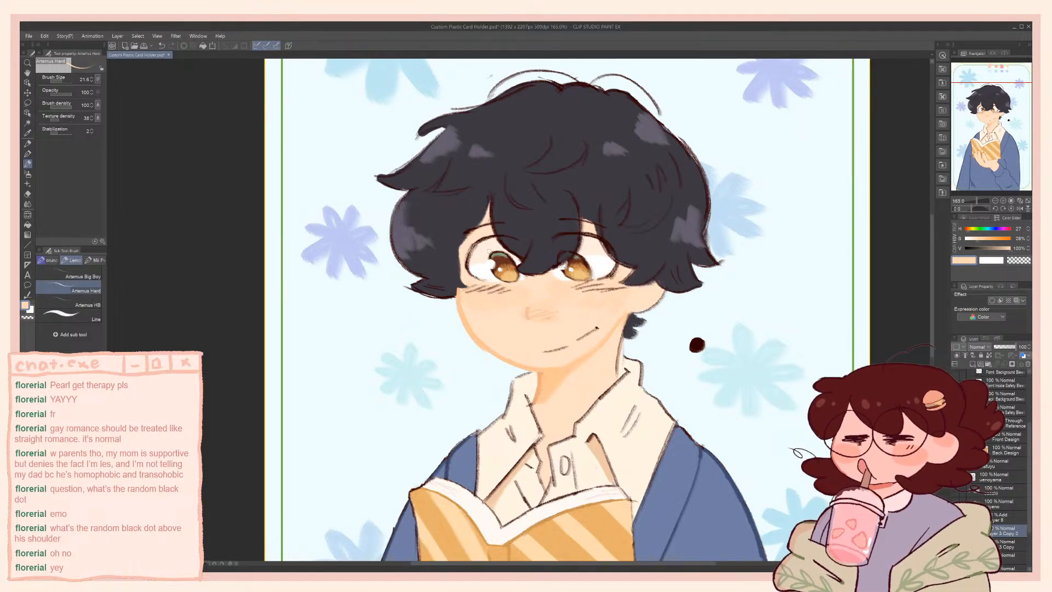
{"action": "left_click_drag", "start_coordinate": [533, 318], "coordinate": [541, 318]}
{"action": "mouse_move", "coordinate": [546, 316]}
{"action": "left_mouse_down"}
{"action": "mouse_move", "coordinate": [554, 312]}
{"action": "mouse_move", "coordinate": [530, 320]}
{"action": "left_mouse_up"}
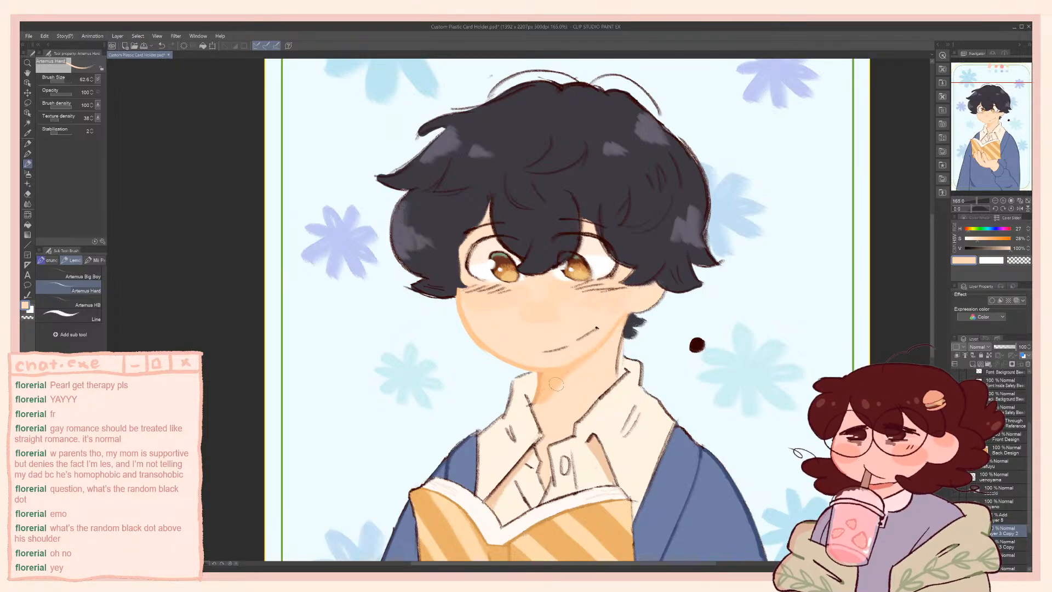
Try a darker peach nose stroke at hue 27, saturation 32%, with brush size 26.4, and undo it
{"action": "left_click", "coordinate": [1009, 250]}
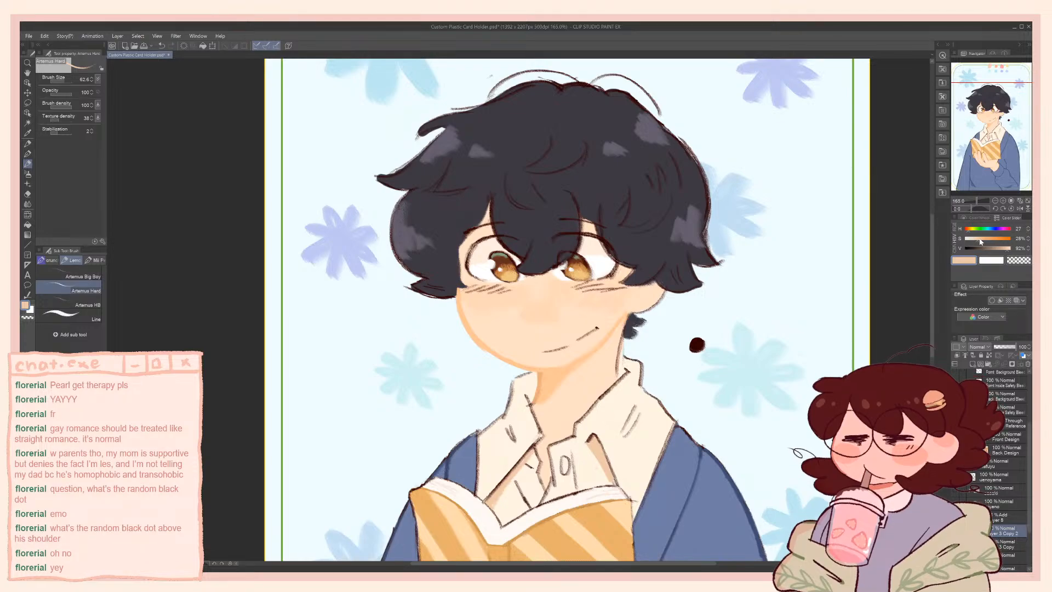
{"action": "left_click", "coordinate": [981, 239]}
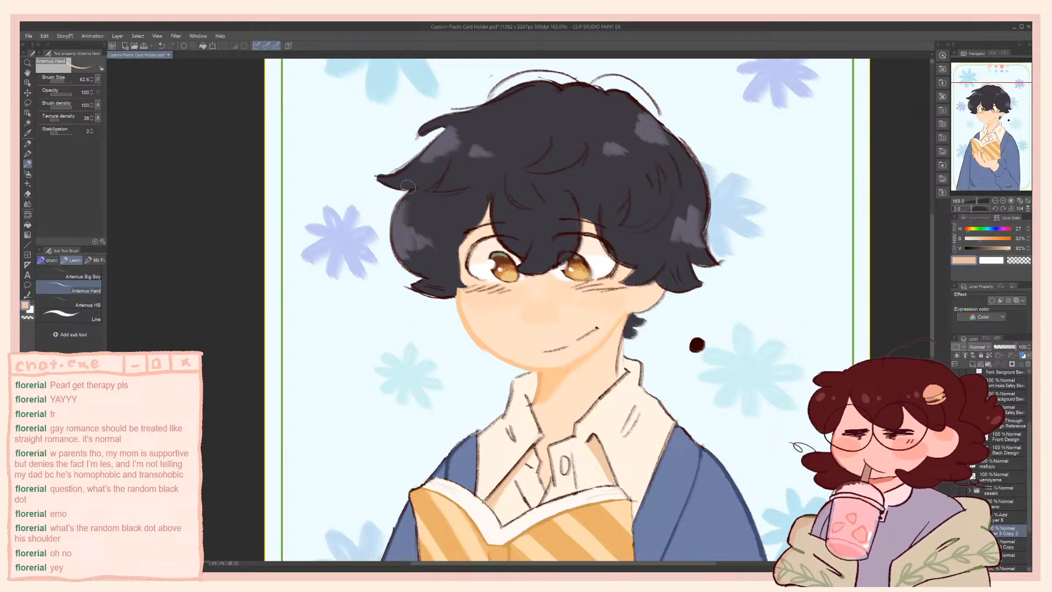
{"action": "key", "text": "bracketleft"}
{"action": "key", "text": "bracketleft"}
{"action": "key", "text": "bracketleft"}
{"action": "key", "text": "bracketleft"}
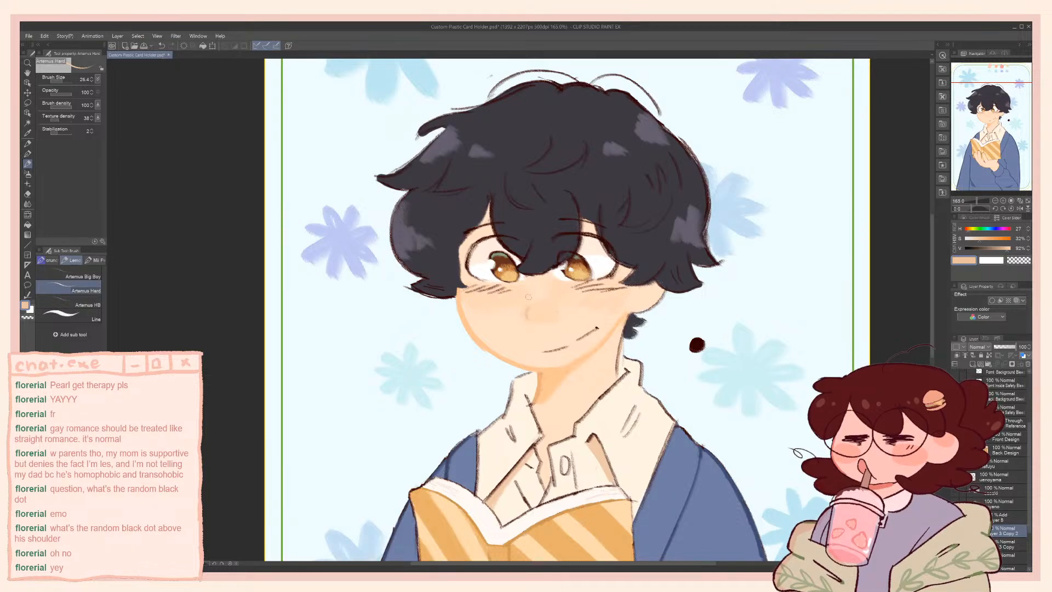
{"action": "key", "text": "ctrl+z"}
Try shading the nose in peach at hue 27, saturation 32%, brightness 96%, test hue 19, and undo the strokes
{"action": "left_click", "coordinate": [534, 299], "text": "alt"}
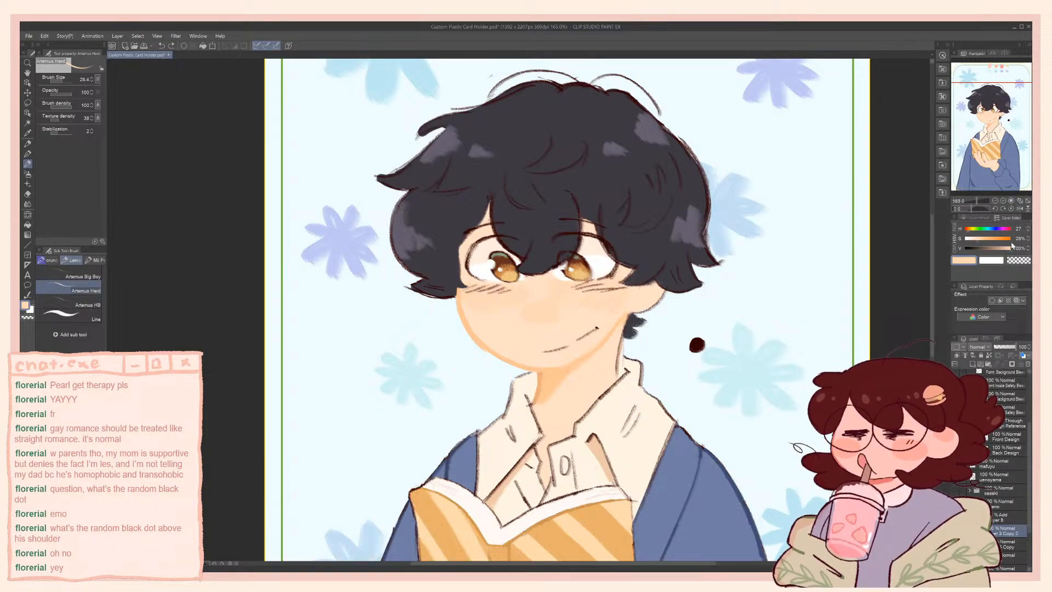
{"action": "left_click", "coordinate": [980, 239]}
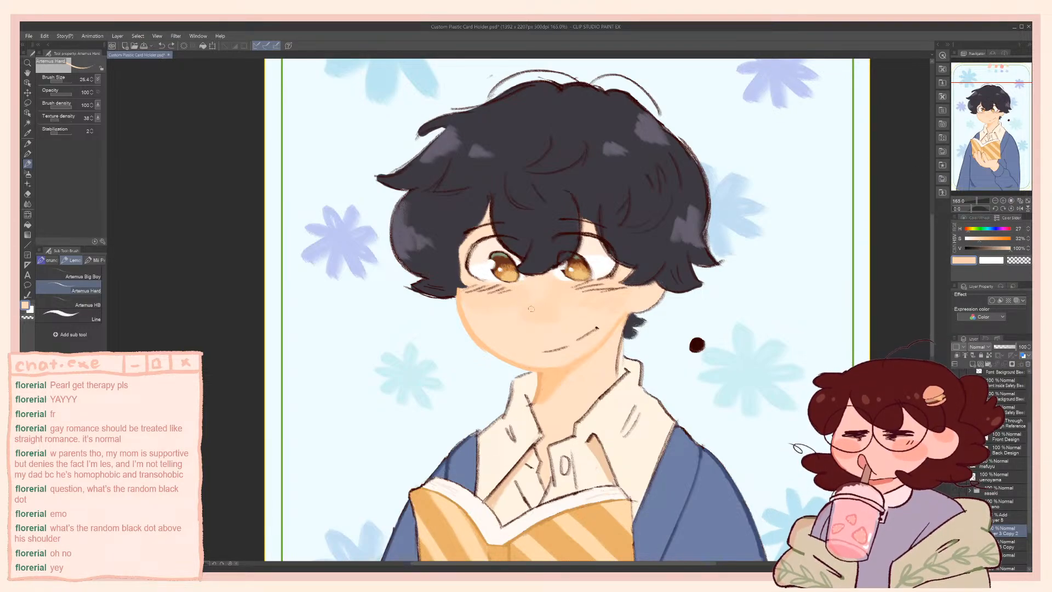
{"action": "left_click", "coordinate": [1010, 249]}
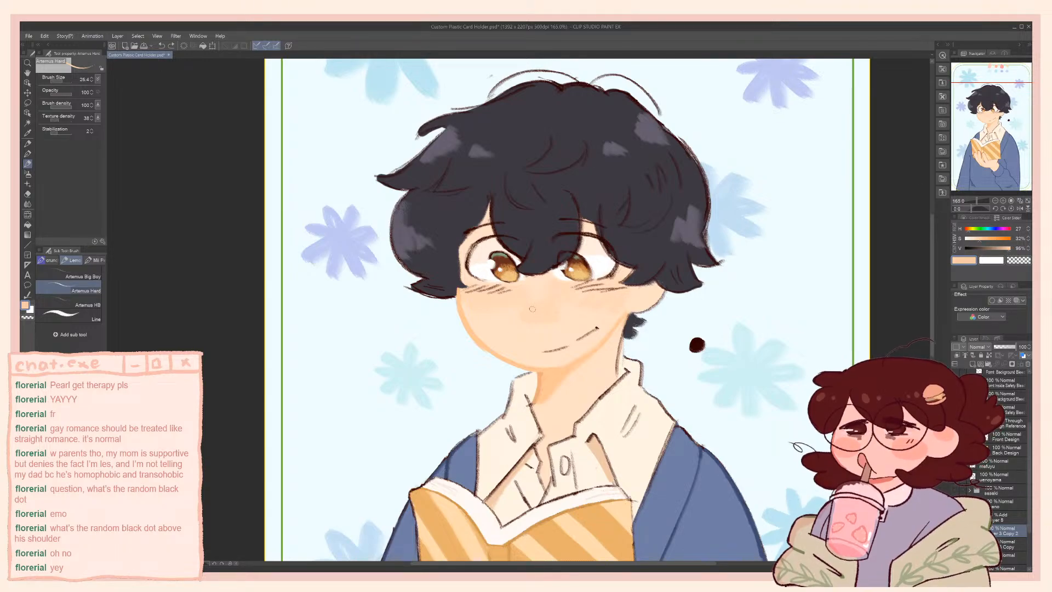
{"action": "left_click_drag", "start_coordinate": [533, 308], "coordinate": [534, 320]}
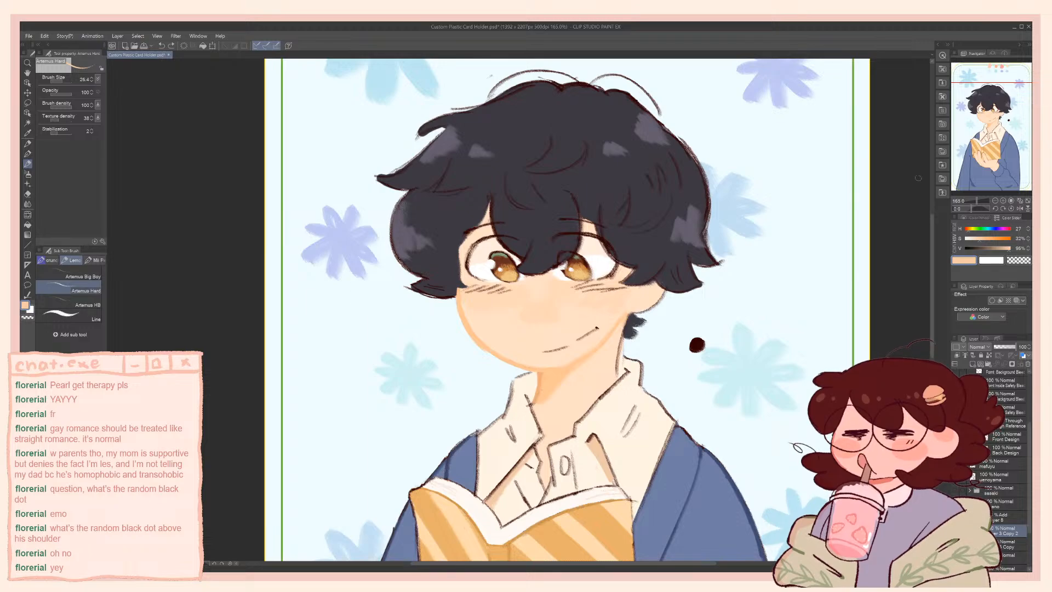
{"action": "left_click", "coordinate": [968, 230]}
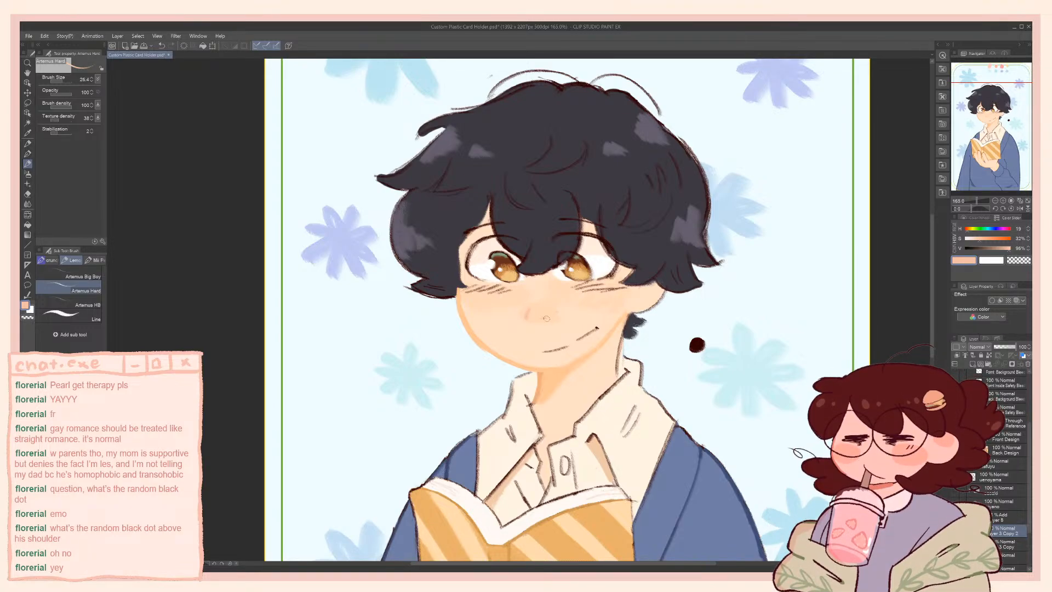
{"action": "key", "text": "ctrl+z"}
{"action": "key", "text": "ctrl+z"}
Try nose strokes in a darker peach at hue 27, saturation 38%, brightness 94%, and undo the last one
{"action": "left_click", "coordinate": [516, 304], "text": "alt"}
{"action": "left_click", "coordinate": [982, 241]}
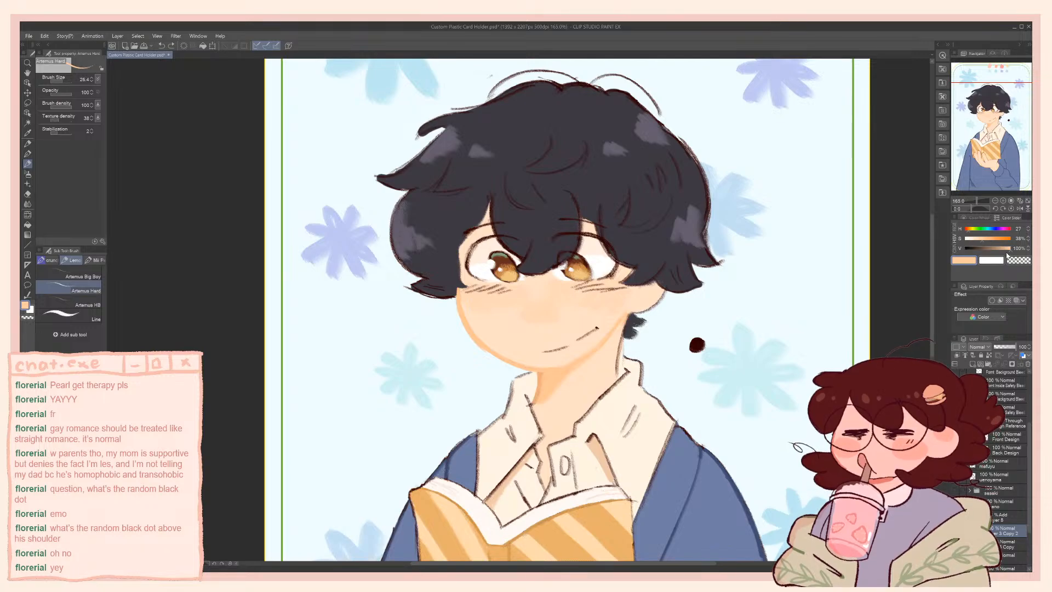
{"action": "left_click", "coordinate": [1007, 248]}
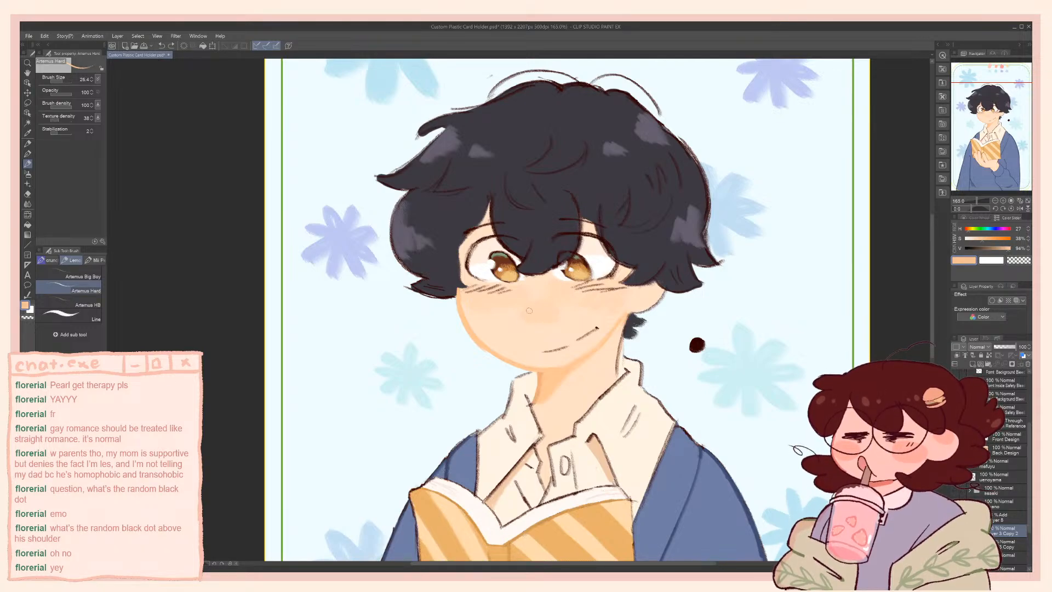
{"action": "left_click_drag", "start_coordinate": [529, 309], "coordinate": [527, 314]}
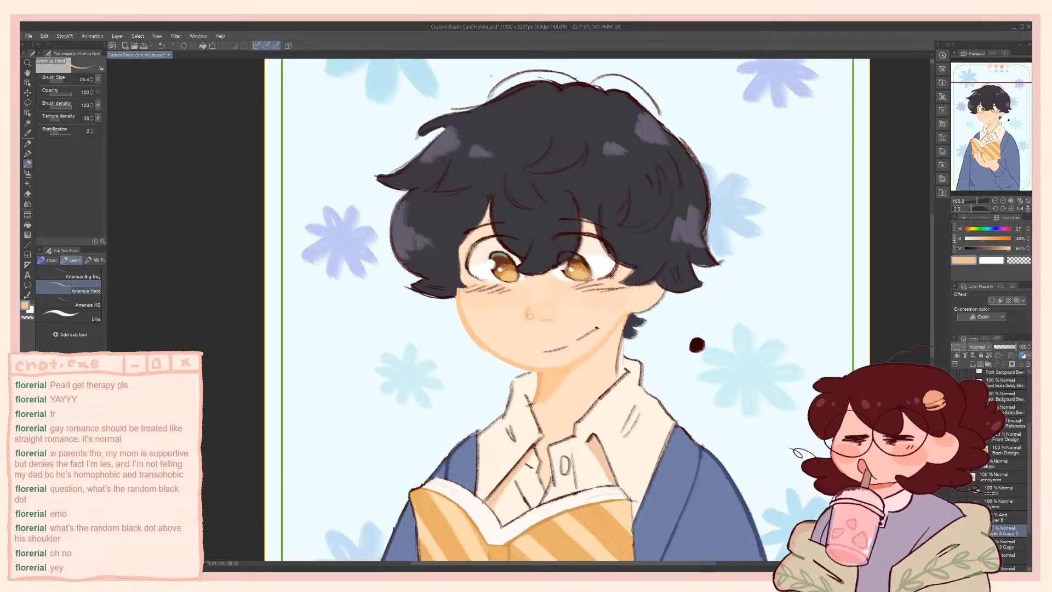
{"action": "left_click_drag", "start_coordinate": [528, 315], "coordinate": [532, 321]}
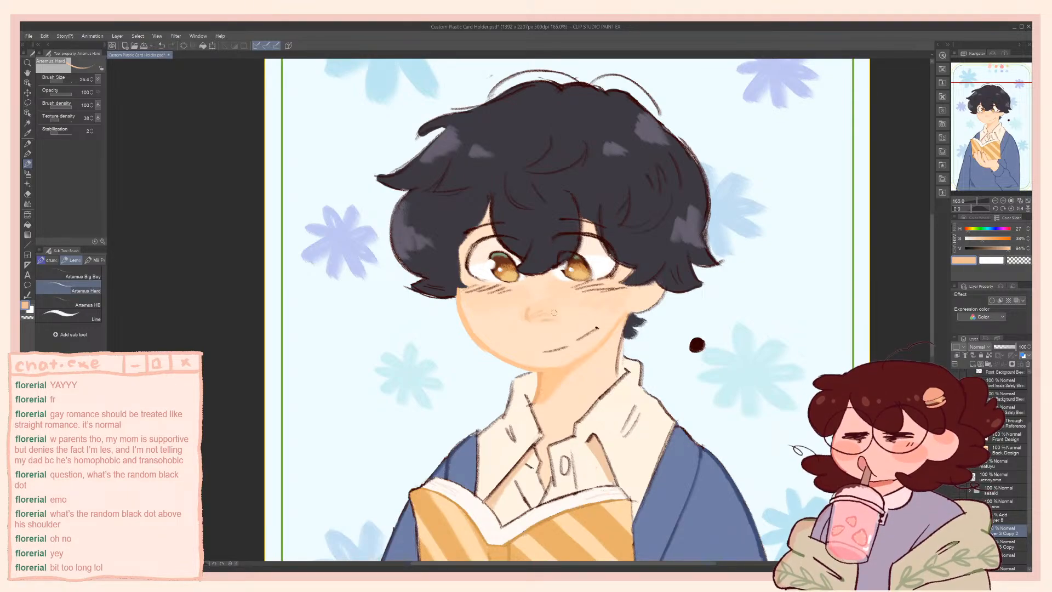
{"action": "key", "text": "ctrl+z"}
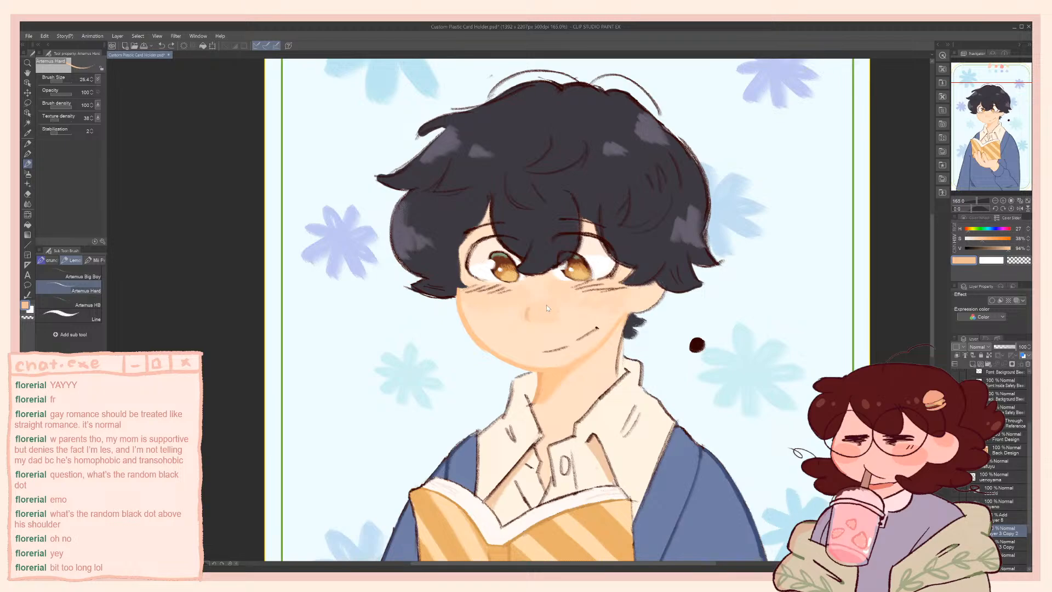
Paint out the remaining nose stroke with a lighter skin tone at hue 27, brightness 100%
{"action": "left_click", "coordinate": [989, 239]}
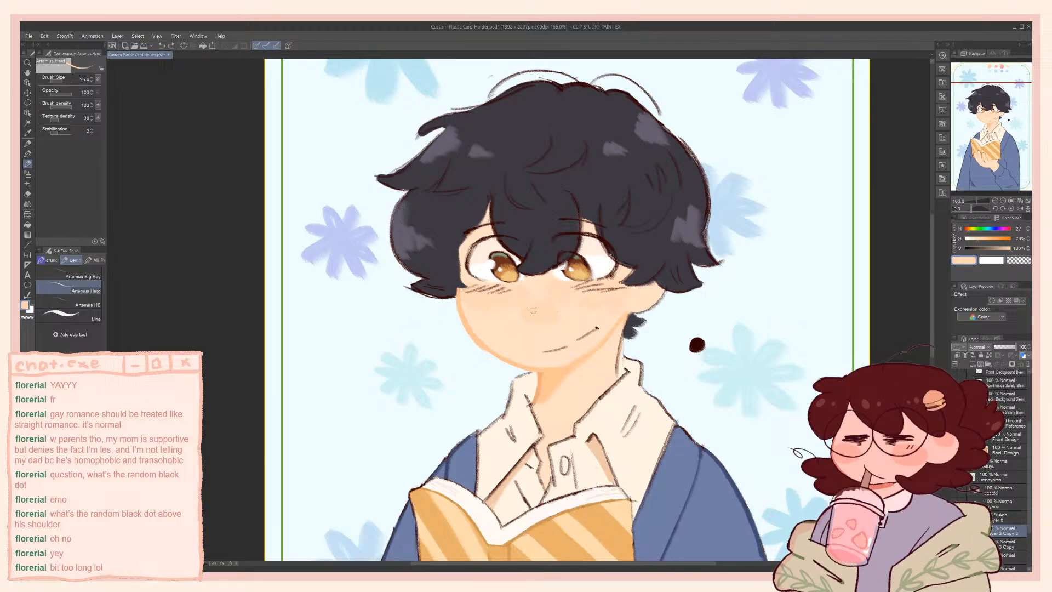
{"action": "left_click", "coordinate": [980, 240]}
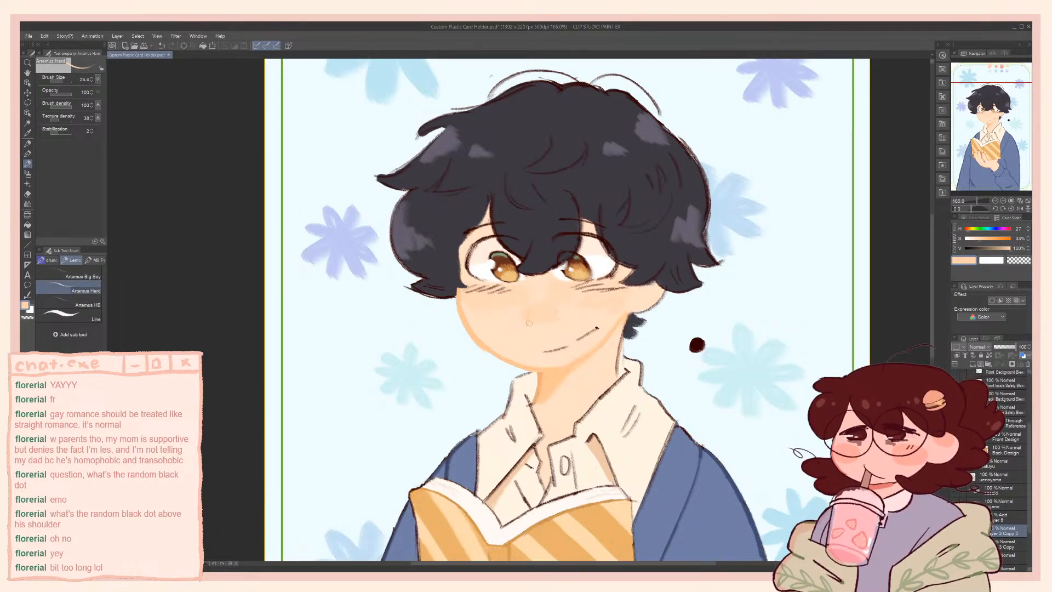
{"action": "left_click_drag", "start_coordinate": [531, 310], "coordinate": [533, 317]}
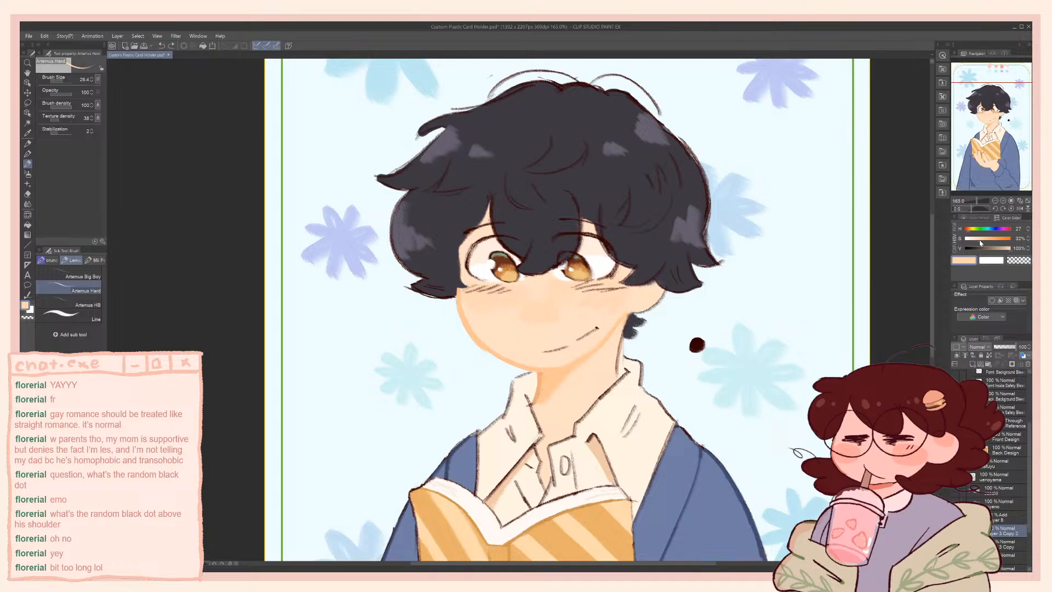
{"action": "left_click", "coordinate": [544, 310], "text": "alt"}
Try painting the nose at brush size 19.4 in peach at hue 27, saturation 34%, brightness 94%
{"action": "left_click", "coordinate": [1009, 249]}
{"action": "left_click", "coordinate": [981, 240]}
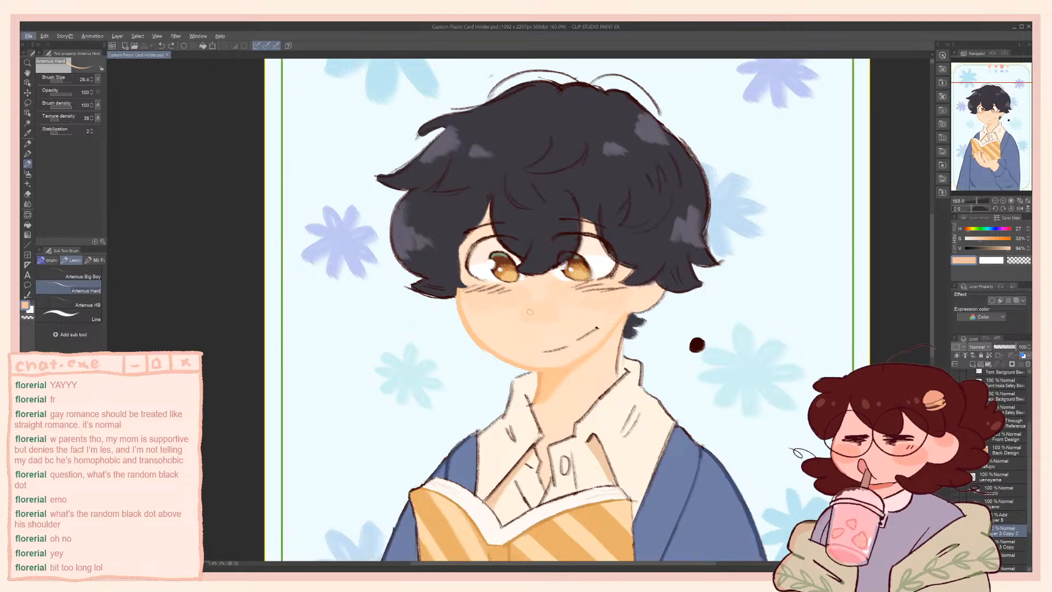
{"action": "key", "text": "bracketleft"}
{"action": "left_click_drag", "start_coordinate": [529, 307], "coordinate": [527, 317]}
{"action": "key", "text": "ctrl+z"}
{"action": "left_click", "coordinate": [534, 316], "text": "alt"}
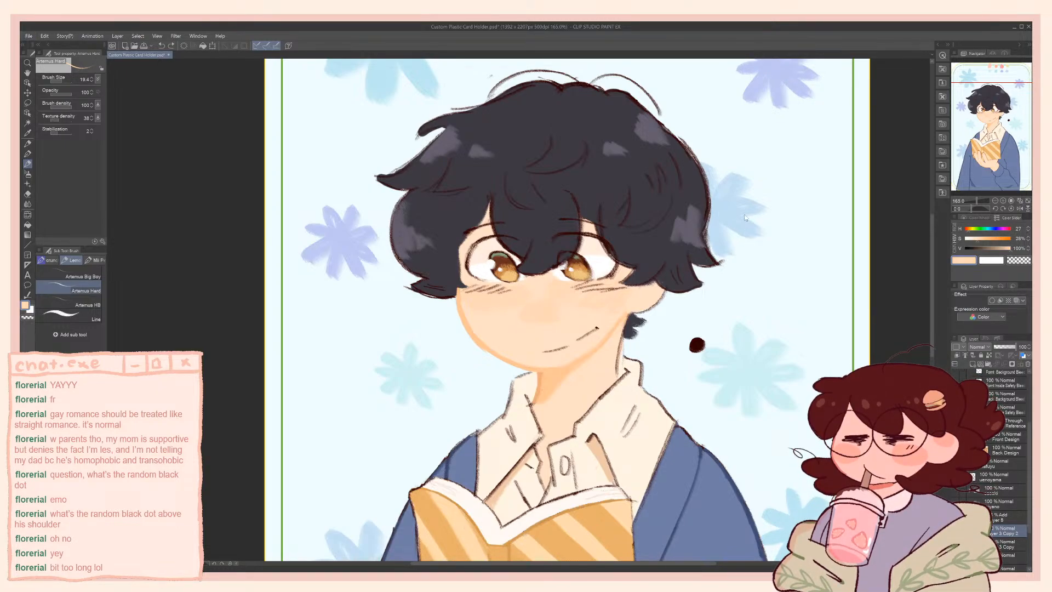
{"action": "left_click", "coordinate": [982, 242]}
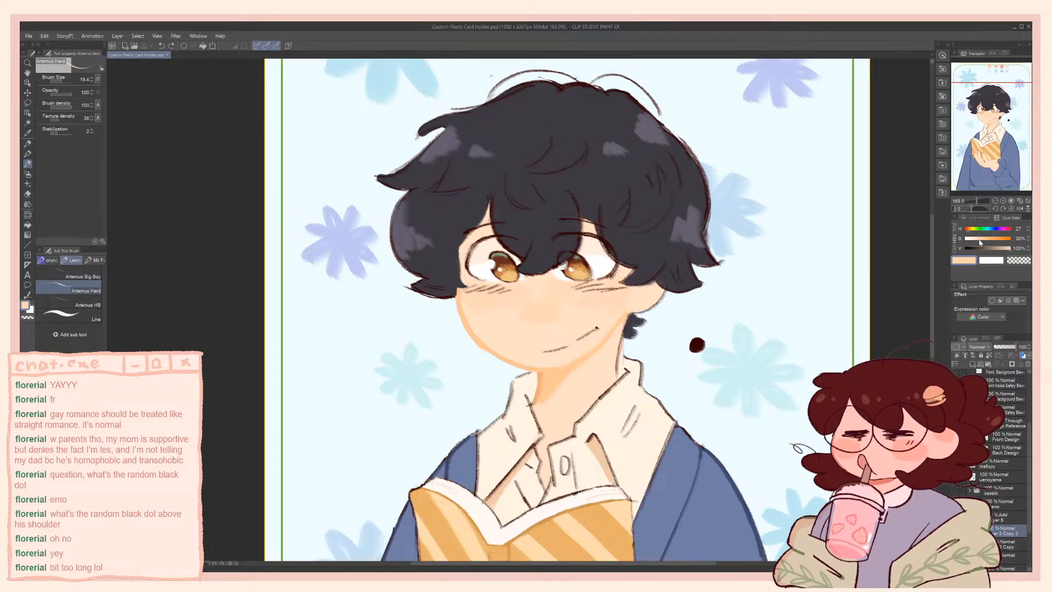
{"action": "left_click", "coordinate": [1010, 249]}
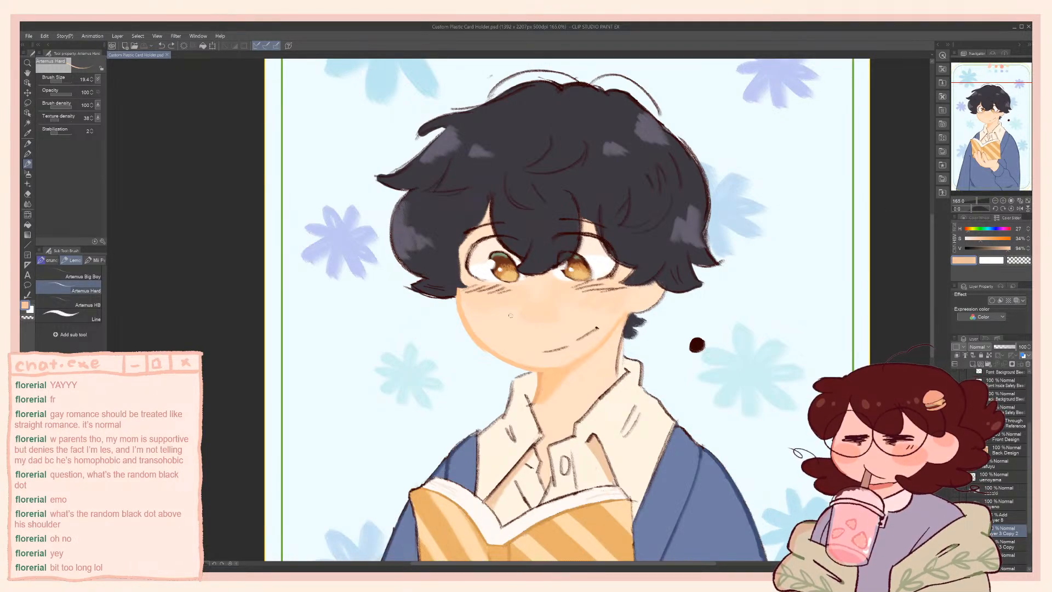
{"action": "left_click", "coordinate": [527, 314]}
{"action": "left_click", "coordinate": [509, 325], "text": "alt"}
Draw a small nose line with short hatching on a new clipped layer in the dark brown sampled from the dot
{"action": "left_click", "coordinate": [696, 345], "text": "alt"}
{"action": "left_click", "coordinate": [972, 363]}
{"action": "left_click", "coordinate": [957, 355]}
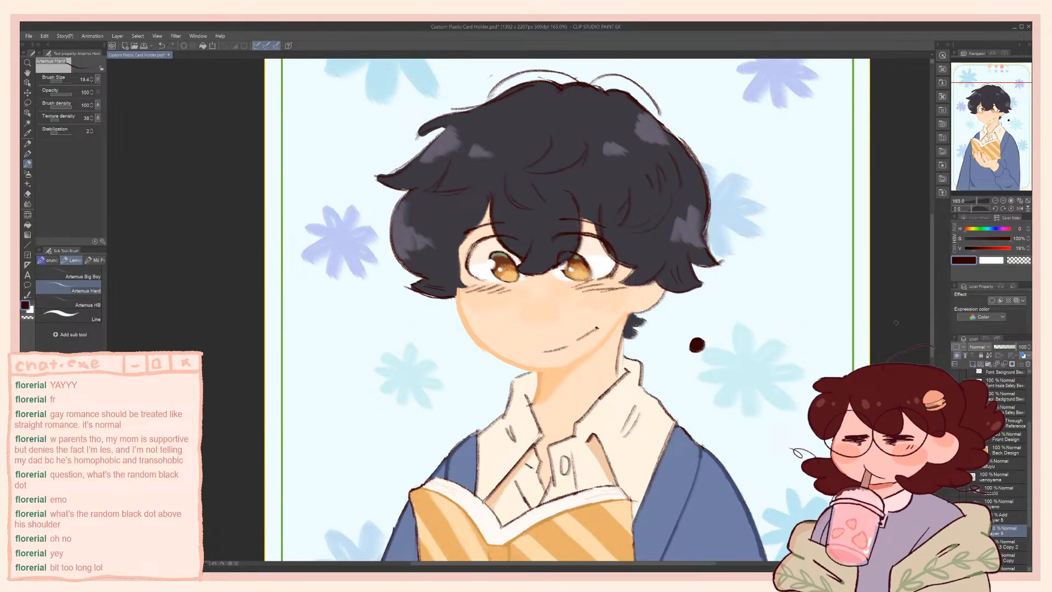
{"action": "left_click_drag", "start_coordinate": [530, 309], "coordinate": [534, 322]}
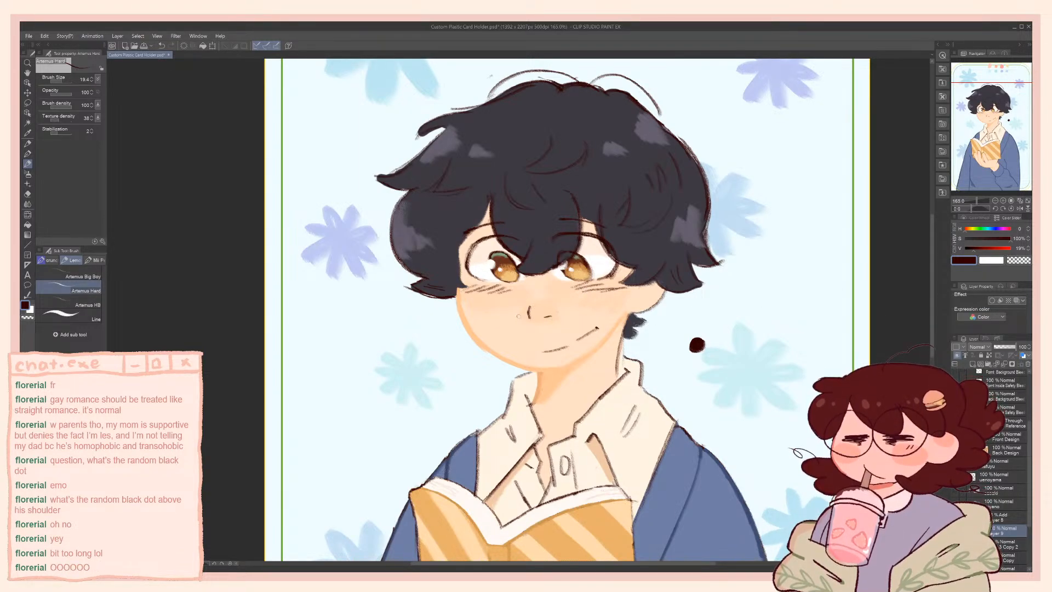
{"action": "mouse_move", "coordinate": [522, 314]}
{"action": "left_mouse_down"}
{"action": "mouse_move", "coordinate": [562, 311]}
{"action": "mouse_move", "coordinate": [533, 318]}
{"action": "left_mouse_up"}
{"action": "key", "text": "ctrl+z"}
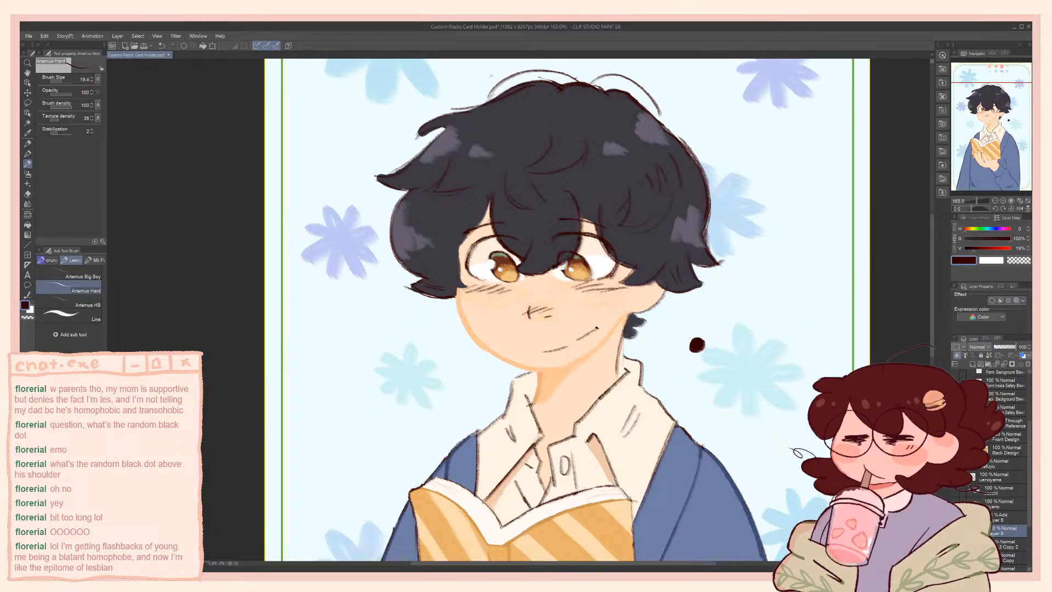
Lock the nose layer's transparent pixels and airbrush its lines with the Soft airbrush in peach at hue 27, saturation 41%
{"action": "left_click_drag", "start_coordinate": [1006, 347], "coordinate": [1028, 356]}
{"action": "key", "text": "b"}
{"action": "left_click", "coordinate": [542, 402], "text": "alt"}
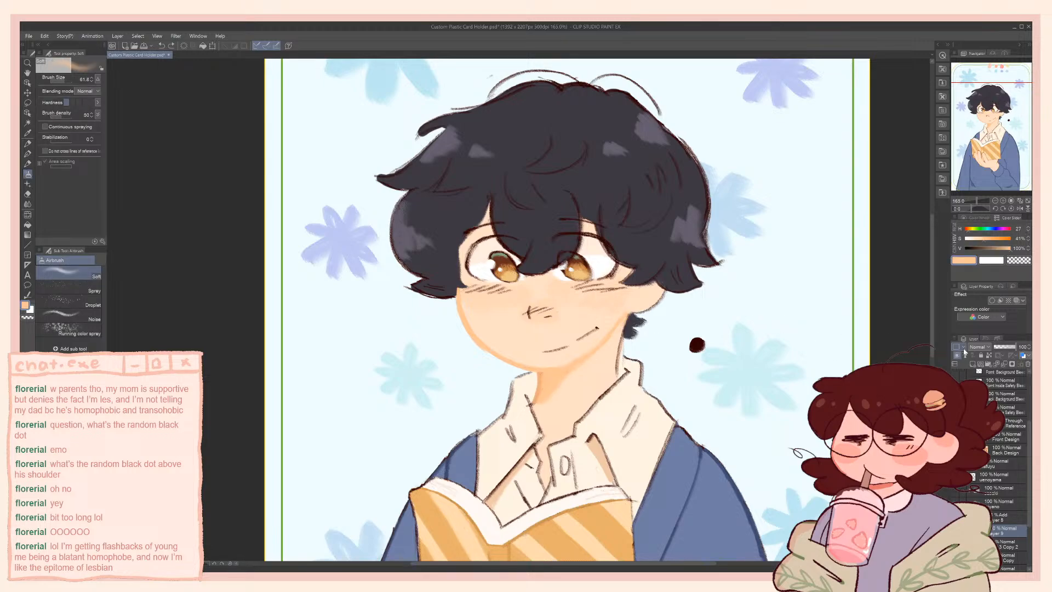
{"action": "left_click", "coordinate": [989, 356]}
{"action": "mouse_move", "coordinate": [572, 311]}
{"action": "left_mouse_down"}
{"action": "mouse_move", "coordinate": [524, 318]}
{"action": "mouse_move", "coordinate": [552, 317]}
{"action": "mouse_move", "coordinate": [535, 317]}
{"action": "mouse_move", "coordinate": [568, 328]}
{"action": "left_mouse_up"}
{"action": "key", "text": "ctrl+z"}
{"action": "left_click_drag", "start_coordinate": [534, 308], "coordinate": [550, 322]}
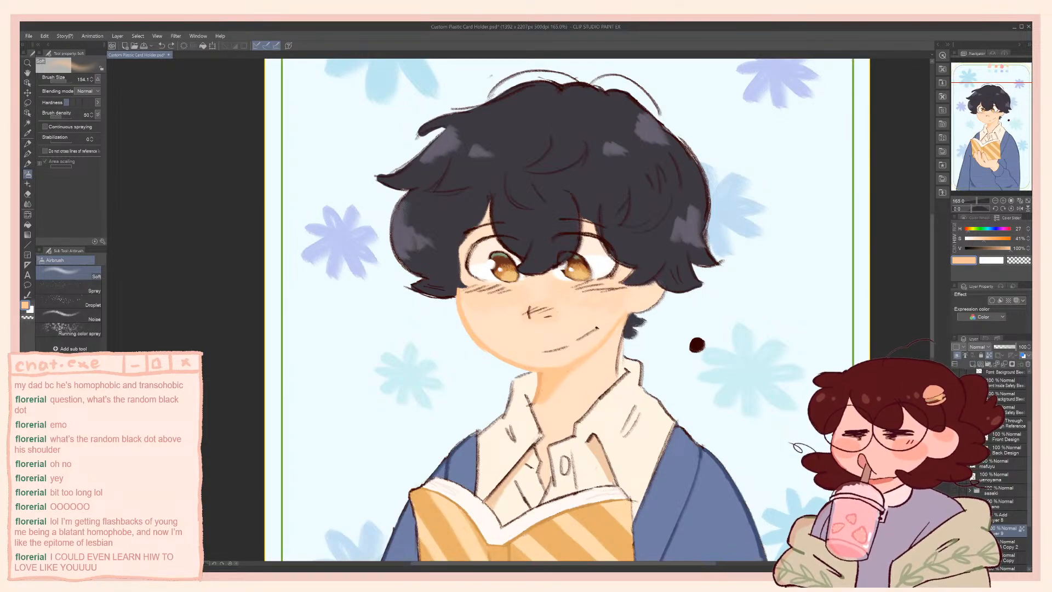
Create a layer with Add blending above the nose lines and lighten the lines with peach
{"action": "left_click", "coordinate": [1007, 518]}
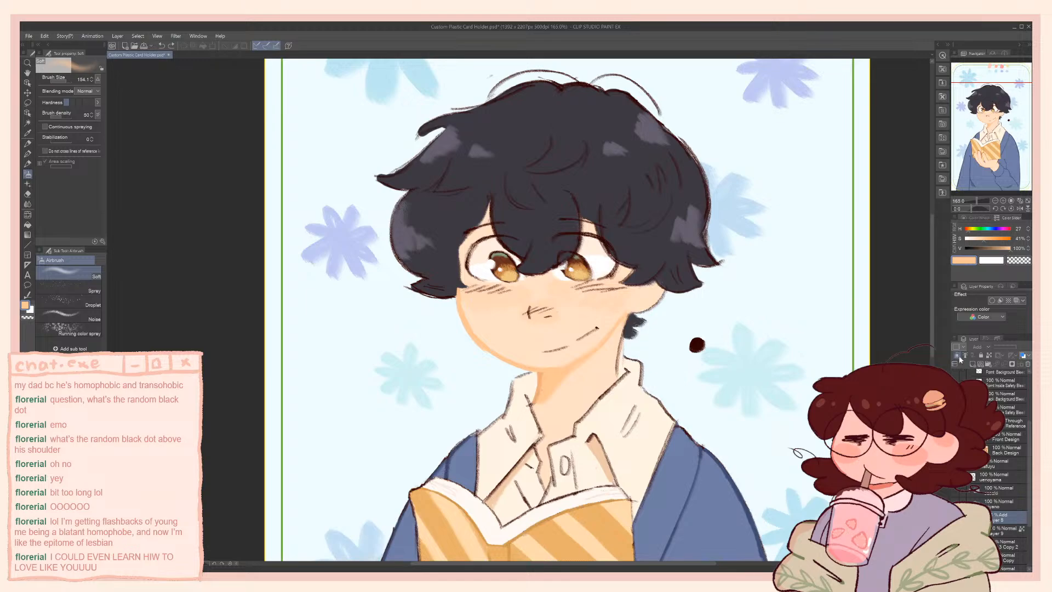
{"action": "left_click", "coordinate": [957, 355]}
{"action": "left_click", "coordinate": [1003, 531]}
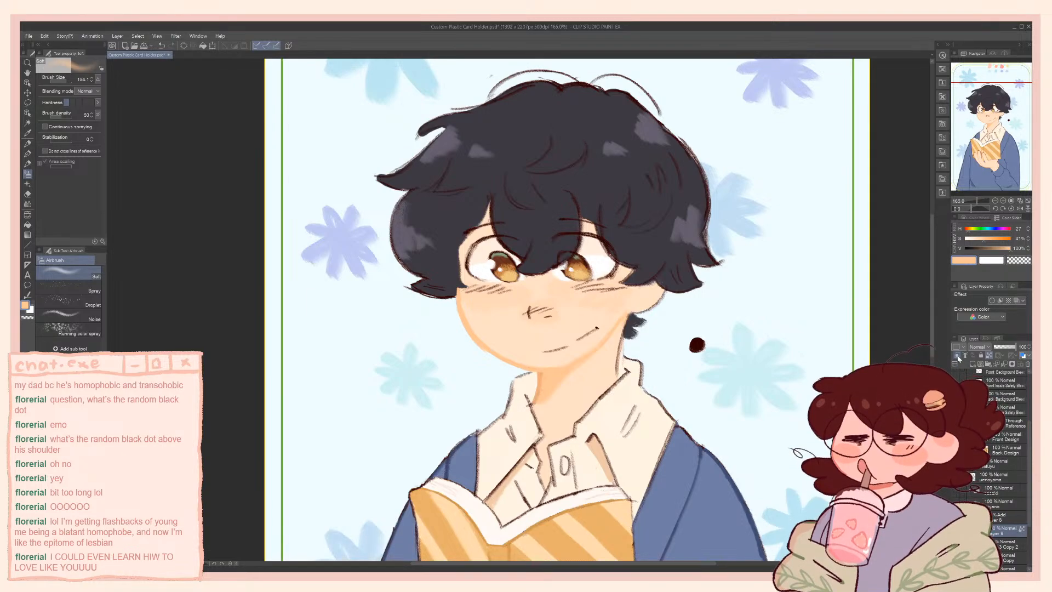
{"action": "left_click", "coordinate": [957, 355]}
{"action": "left_click", "coordinate": [973, 364]}
Try duplicating the Add layer over the nose, compare the two versions, and undo the duplicate
{"action": "left_click", "coordinate": [969, 211]}
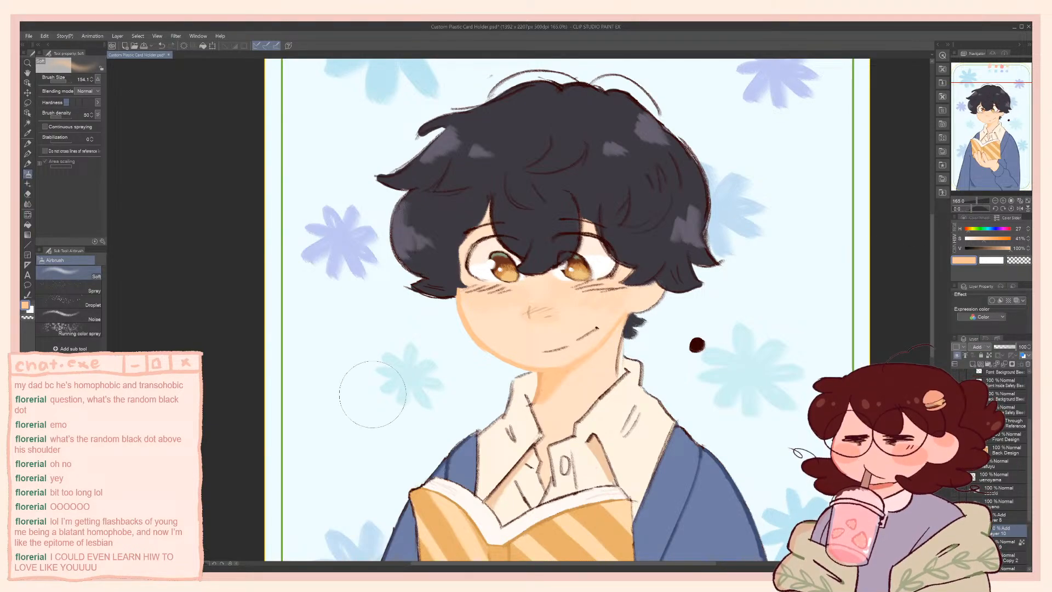
{"action": "key", "text": "Tab"}
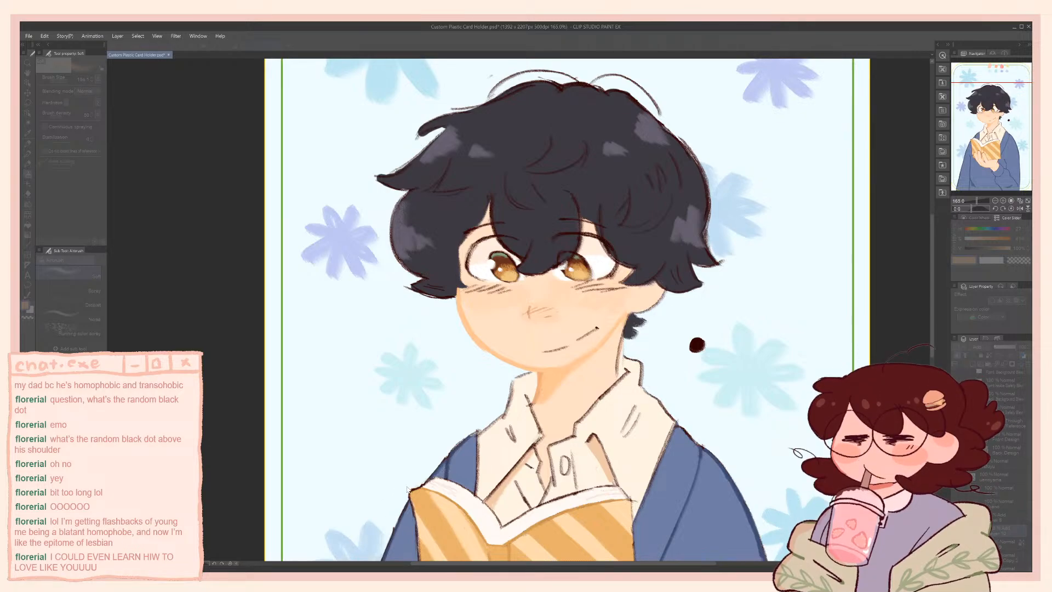
{"action": "key", "text": "Tab"}
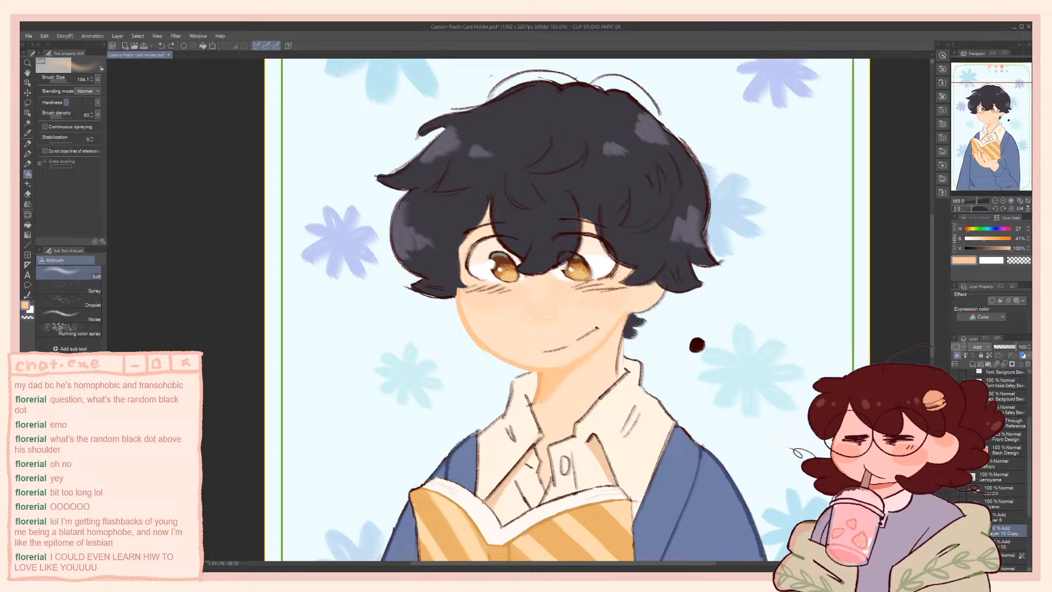
{"action": "key", "text": "ctrl+z"}
{"action": "key", "text": "ctrl+z"}
{"action": "key", "text": "ctrl+y"}
{"action": "key", "text": "ctrl+y"}
{"action": "key", "text": "ctrl+z"}
{"action": "key", "text": "ctrl+z"}
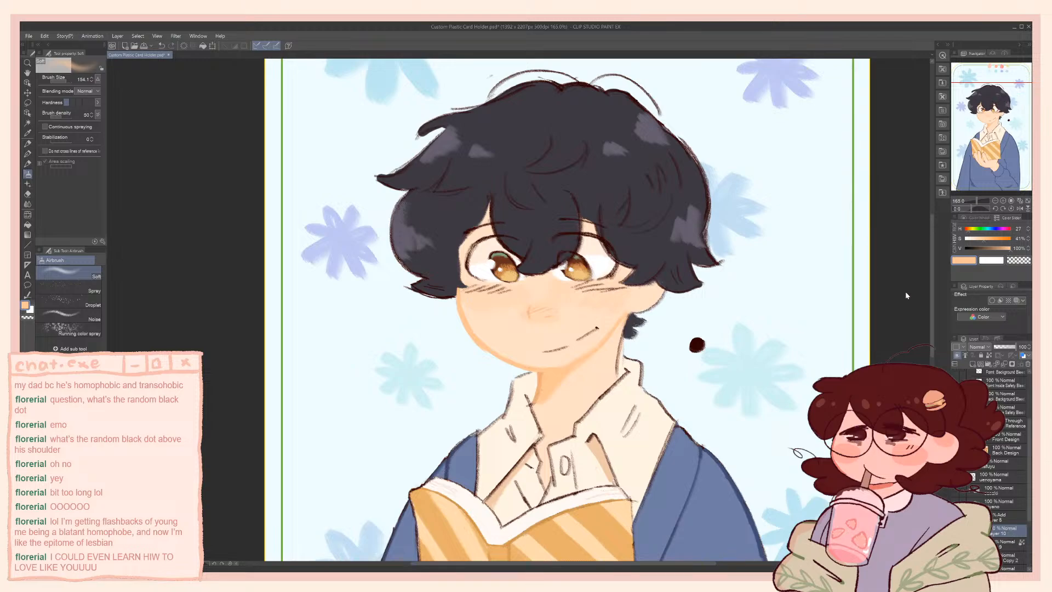
Set the peach layer over the nose to Normal blending and adjust its opacity
{"action": "left_click", "coordinate": [1006, 349]}
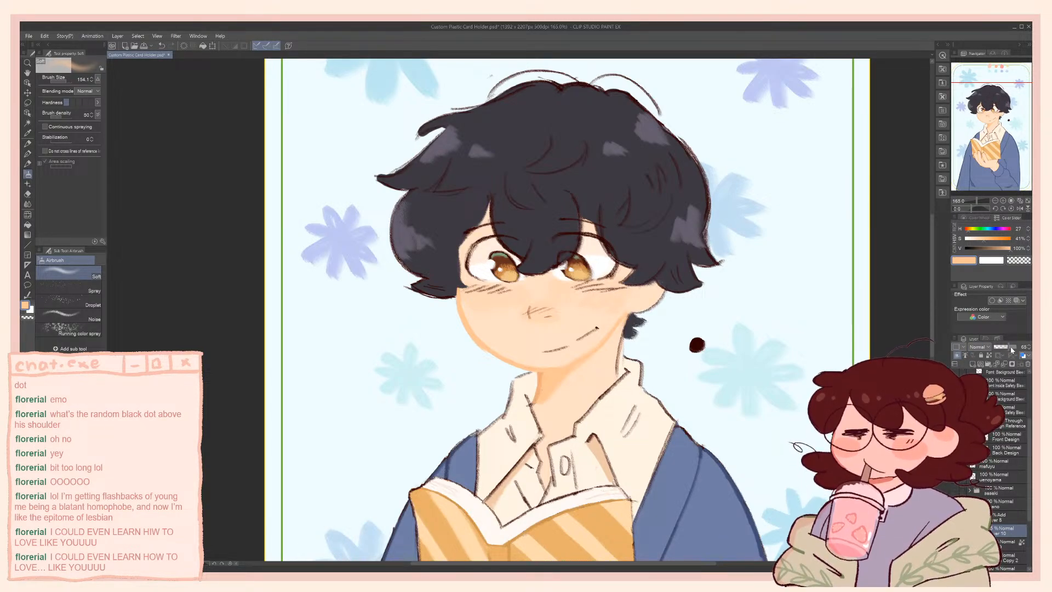
{"action": "left_click", "coordinate": [1014, 348]}
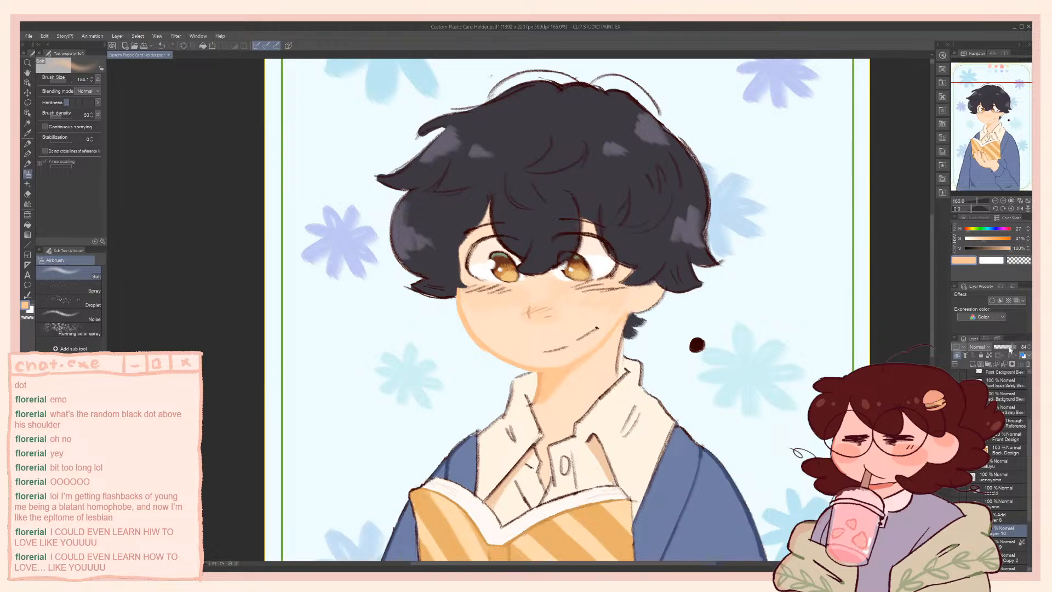
{"action": "left_click_drag", "start_coordinate": [1010, 348], "coordinate": [1017, 348]}
Try airbrushing the middle of the face in orange at hue 27, saturation 50%, and undo it
{"action": "mouse_move", "coordinate": [548, 307]}
{"action": "left_mouse_down"}
{"action": "mouse_move", "coordinate": [521, 323]}
{"action": "mouse_move", "coordinate": [570, 317]}
{"action": "mouse_move", "coordinate": [539, 316]}
{"action": "left_mouse_up"}
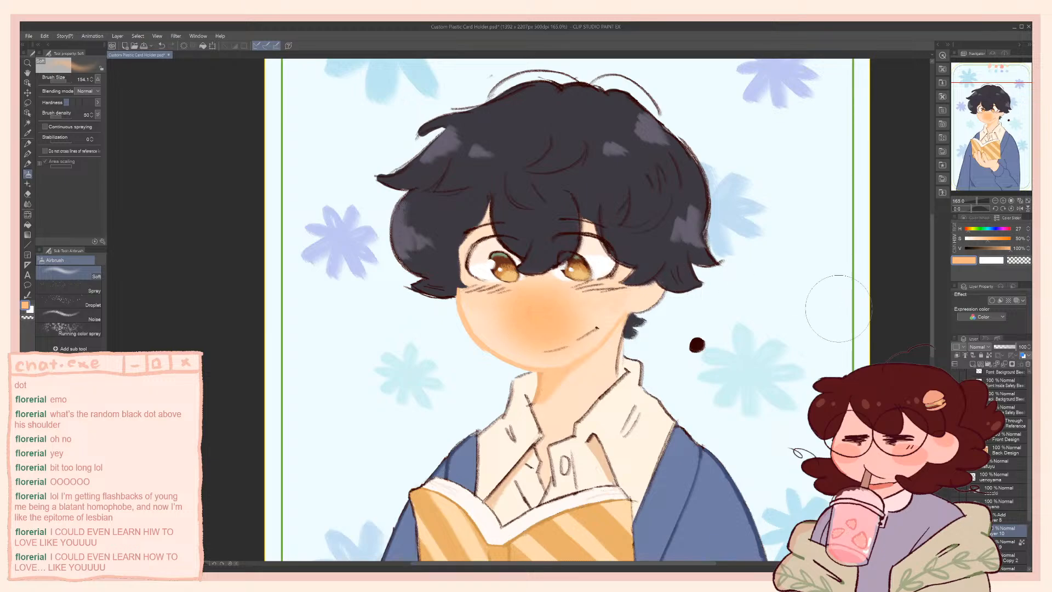
{"action": "key", "text": "ctrl+z"}
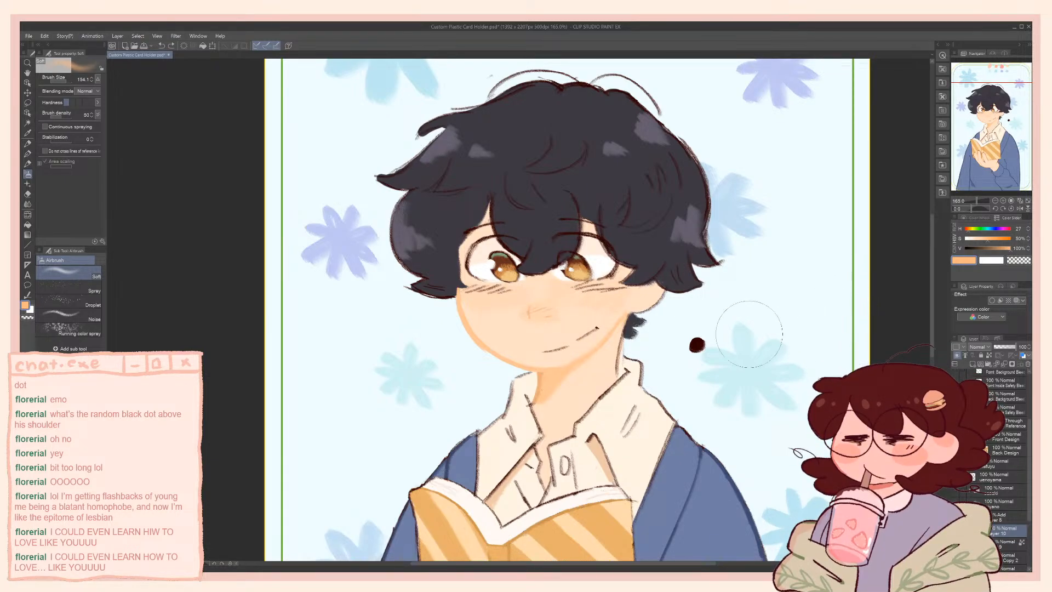
{"action": "key", "text": "b"}
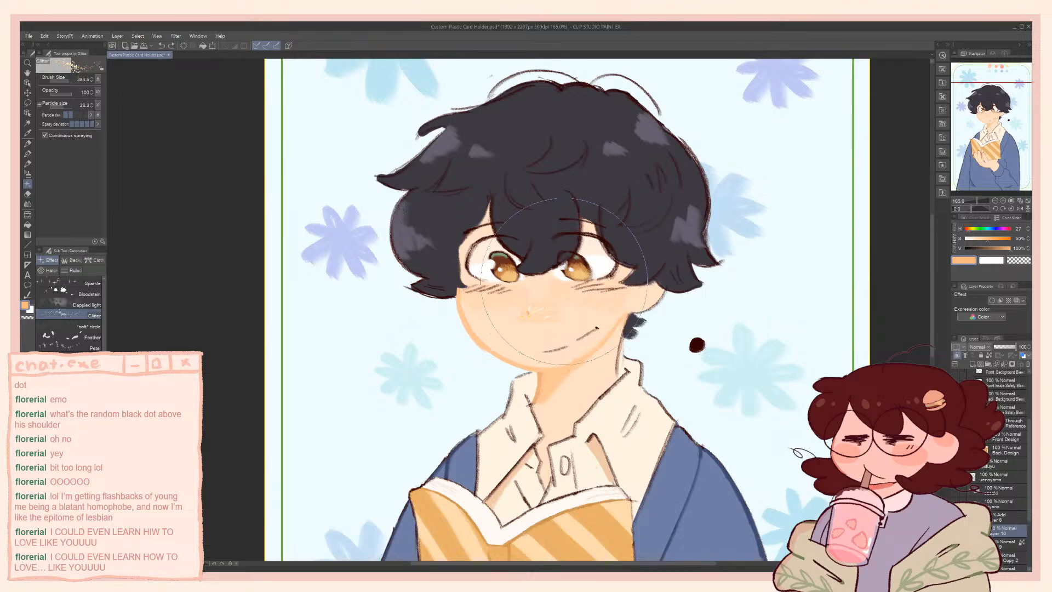
{"action": "key", "text": "p"}
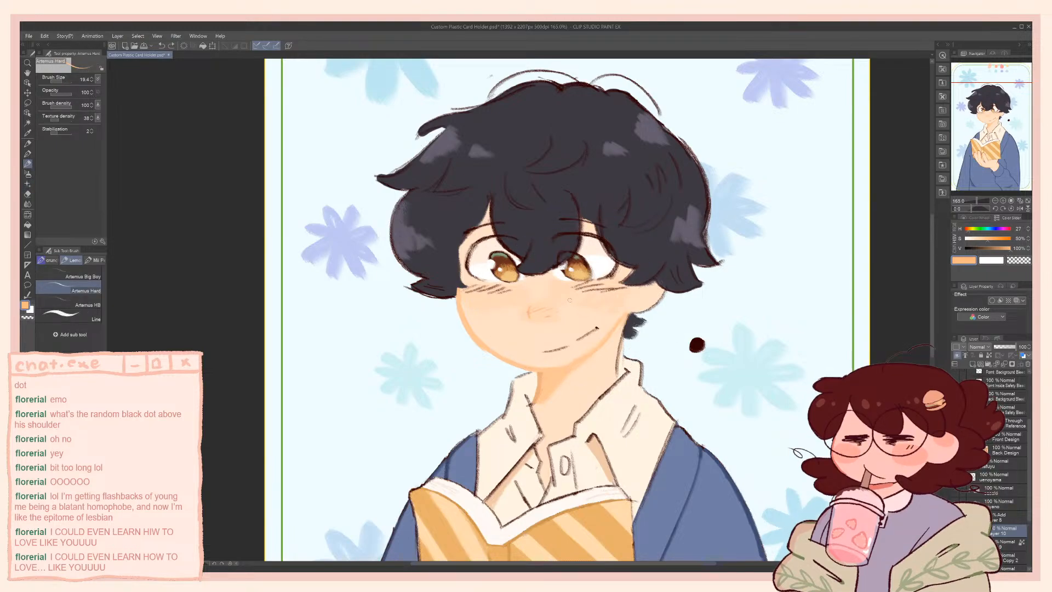
{"action": "key", "text": "b"}
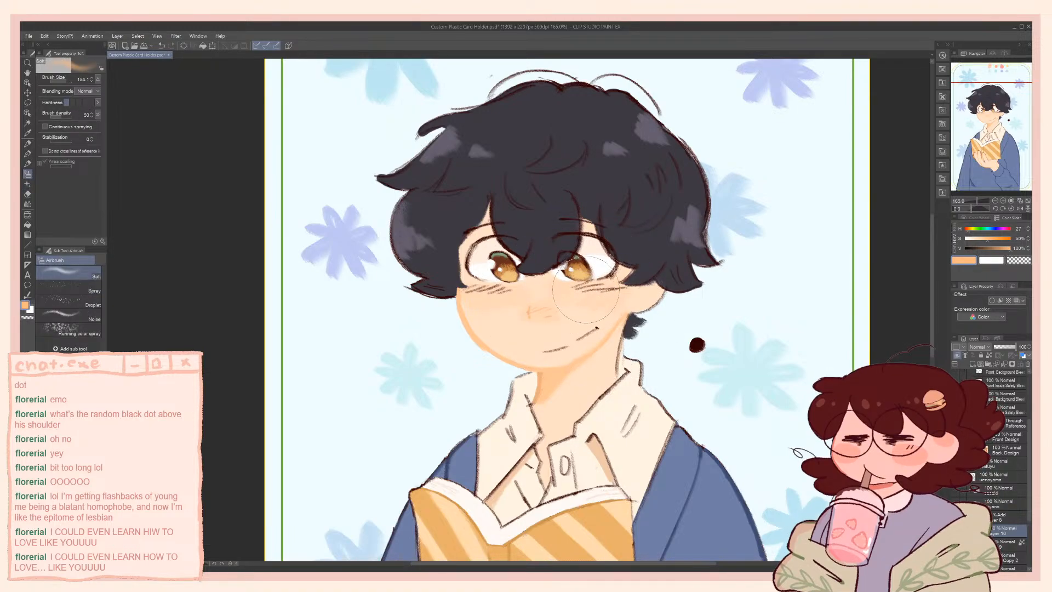
Merge the two nose layers down into the face layer, and undo a test airbrush dab on the background
{"action": "key", "text": "ctrl+e"}
{"action": "key", "text": "ctrl+e"}
{"action": "left_click", "coordinate": [793, 278]}
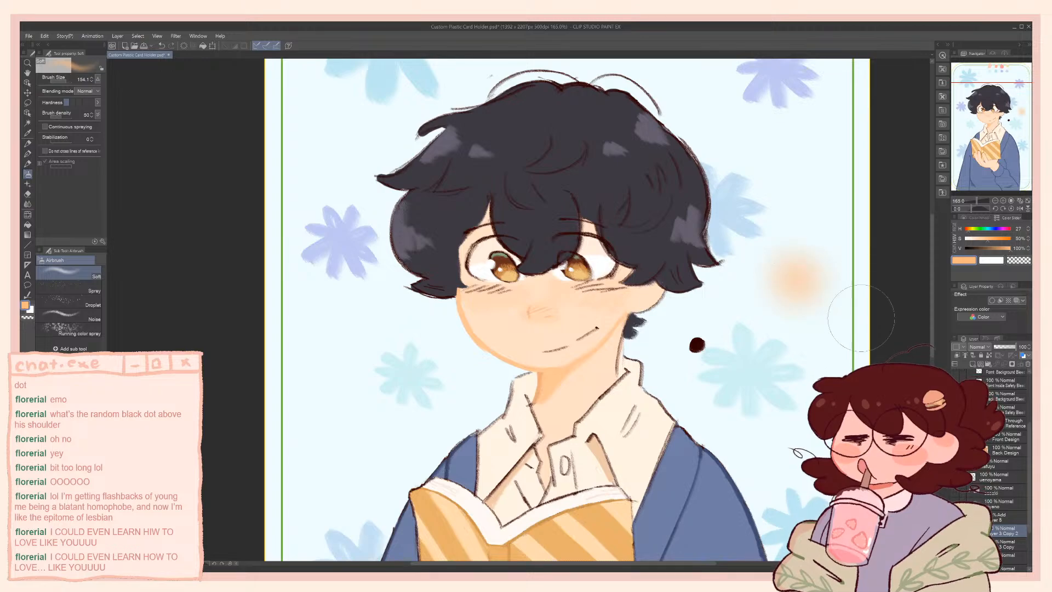
{"action": "key", "text": "ctrl+z"}
Place an orange colour dot beside the dark dot on Layer 7 using the Artemus Hard brush at size 33.2
{"action": "scroll", "coordinate": [991, 384], "scroll_direction": "up", "scroll_amount": 3}
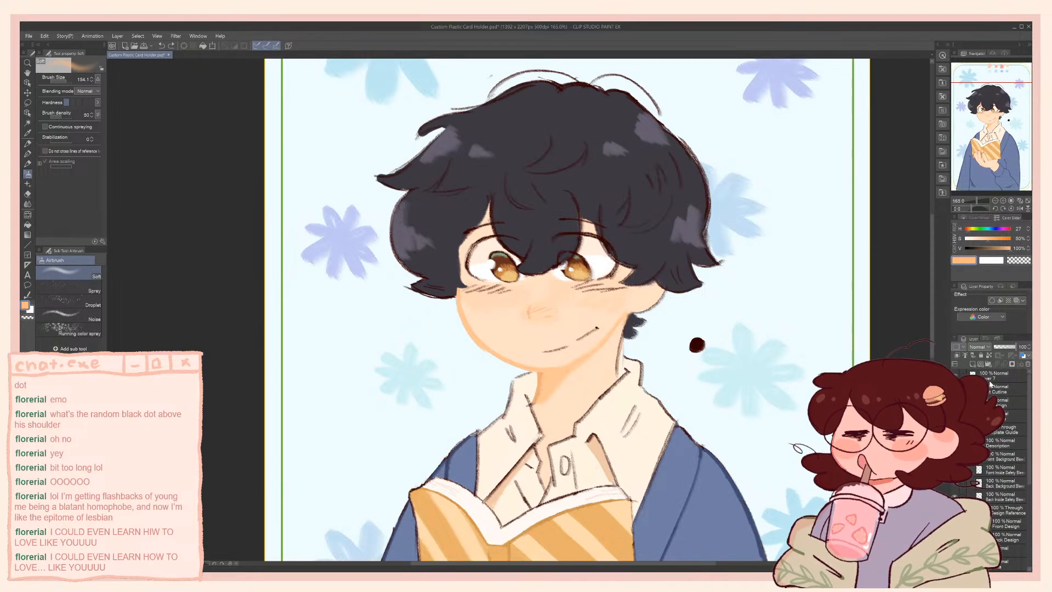
{"action": "left_click", "coordinate": [991, 379]}
{"action": "key", "text": "b"}
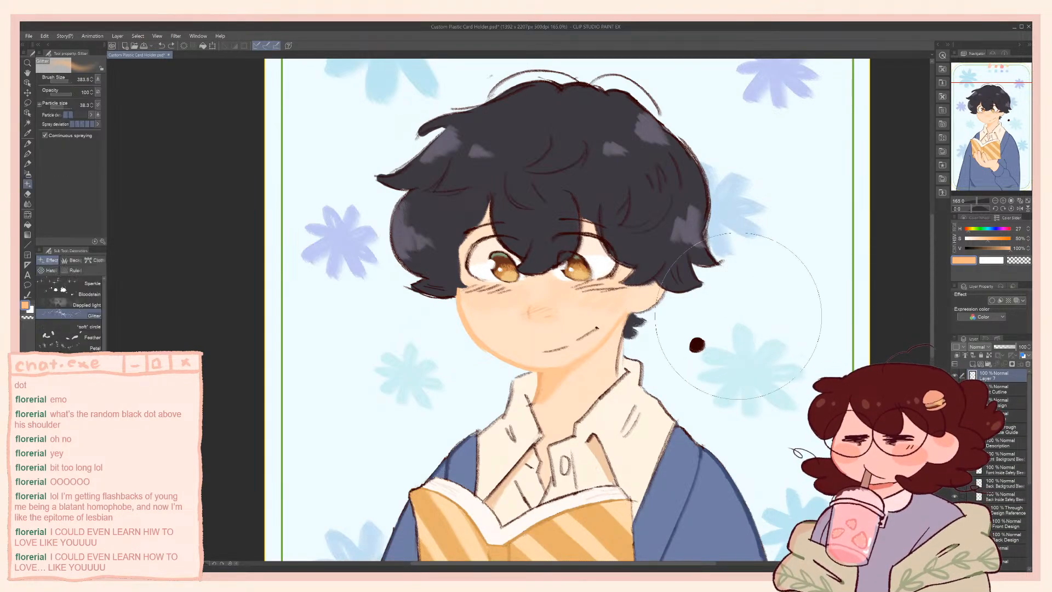
{"action": "key", "text": "p"}
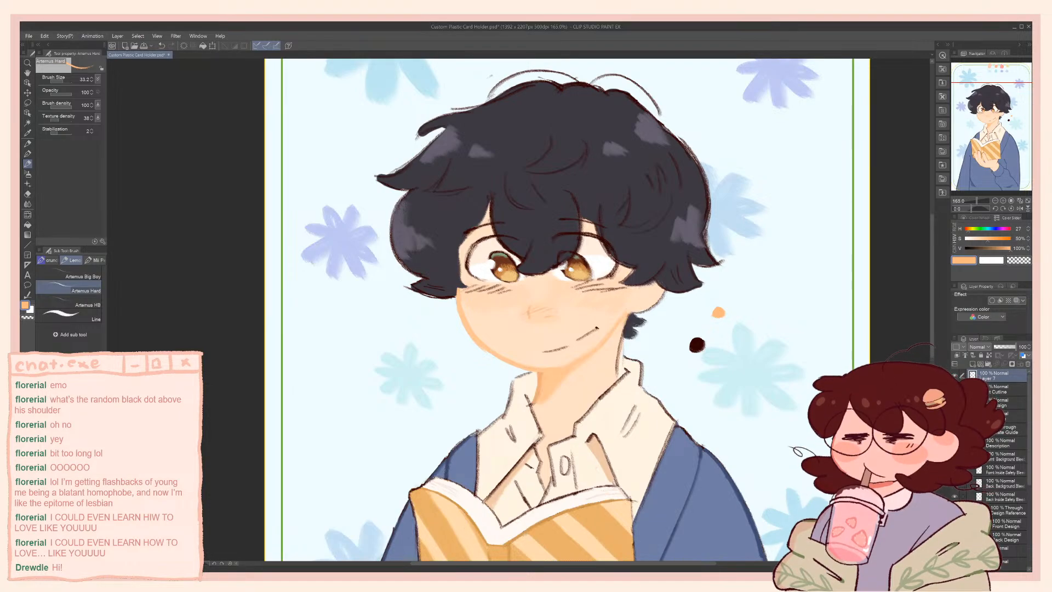
{"action": "left_click_drag", "start_coordinate": [475, 336], "coordinate": [485, 355]}
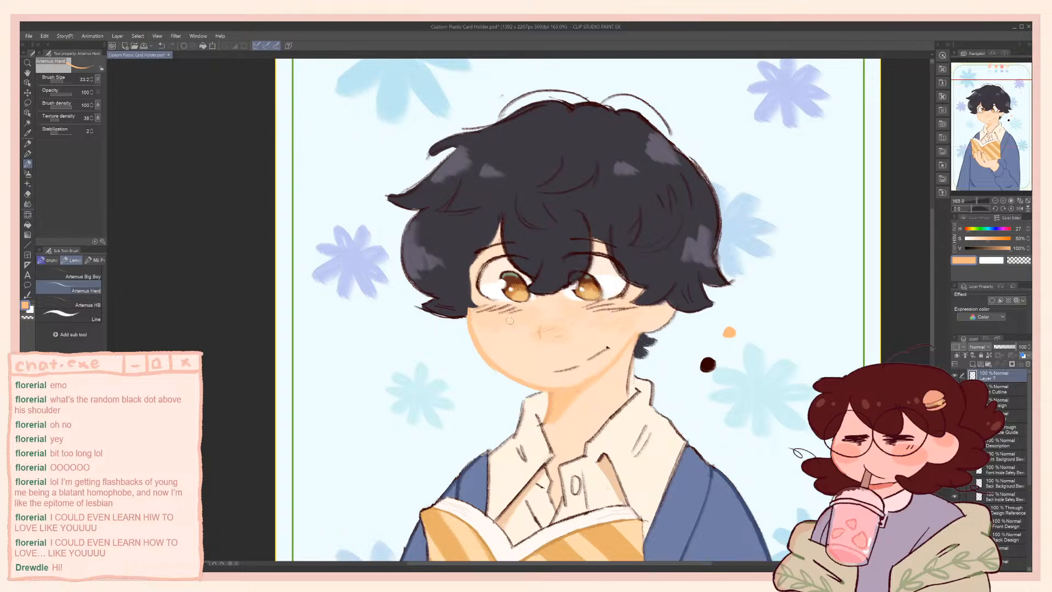
{"action": "key", "text": "ctrl+z"}
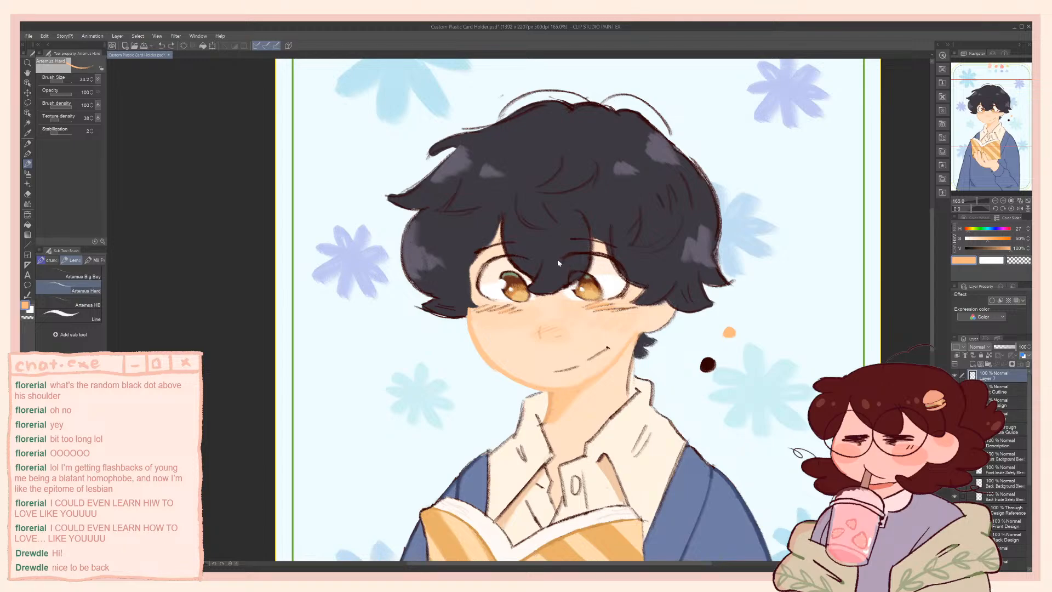
Undo the last two actions and make the character layer, Layer 3 Copy 2, the active layer
{"action": "key", "text": "ctrl+z"}
{"action": "key", "text": "ctrl+z"}
{"action": "left_click_drag", "start_coordinate": [1028, 412], "coordinate": [1028, 525]}
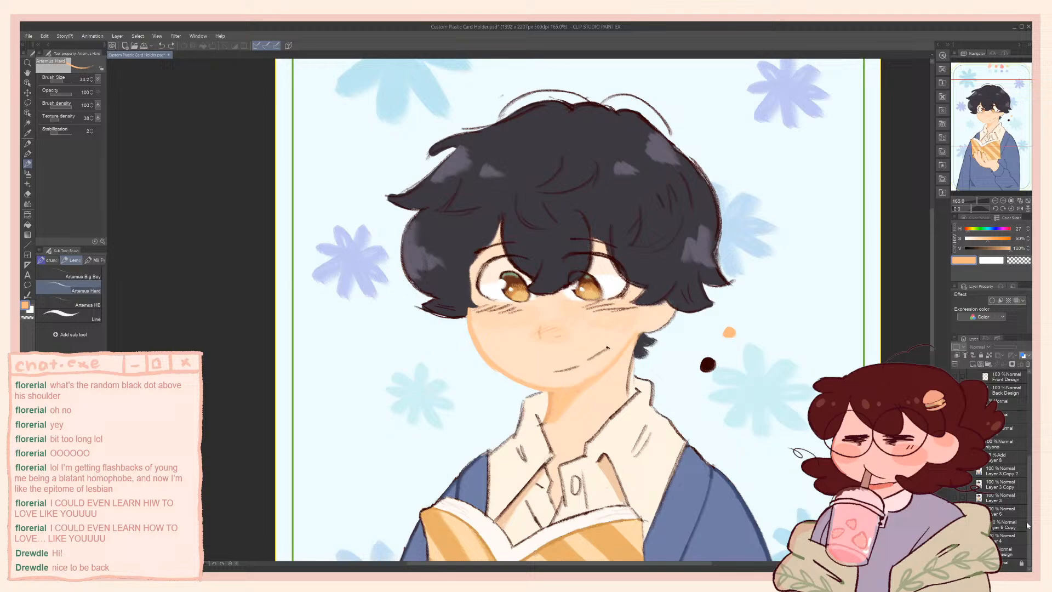
{"action": "left_click", "coordinate": [996, 473]}
Compare the character versions by hiding and showing Layer 3 Copy 2, Layer 3 Copy and Layer 3
{"action": "left_click", "coordinate": [957, 471]}
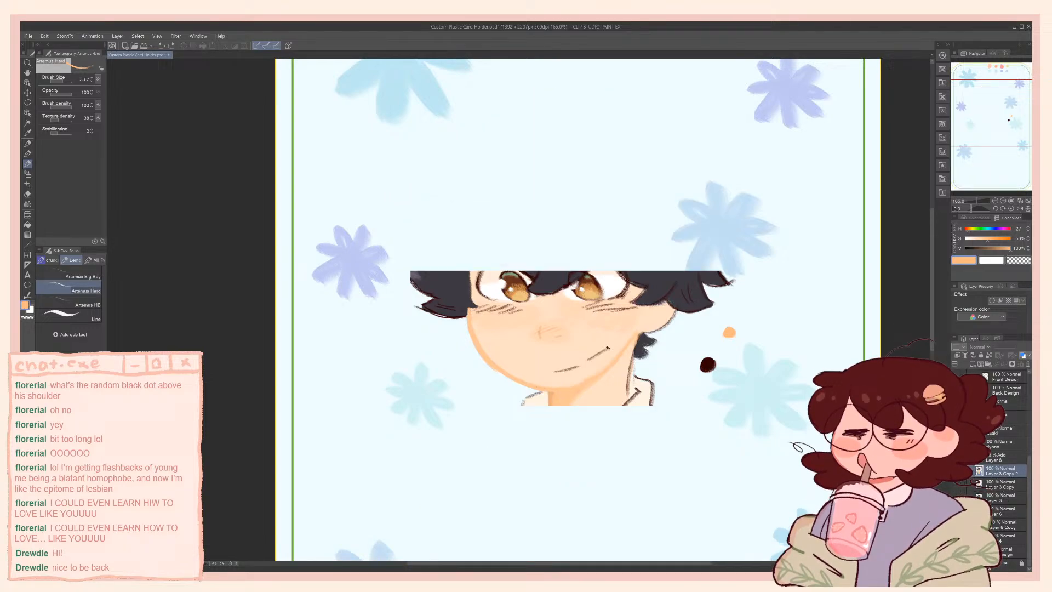
{"action": "left_click", "coordinate": [957, 486]}
{"action": "left_click", "coordinate": [957, 486]}
{"action": "left_click", "coordinate": [957, 498]}
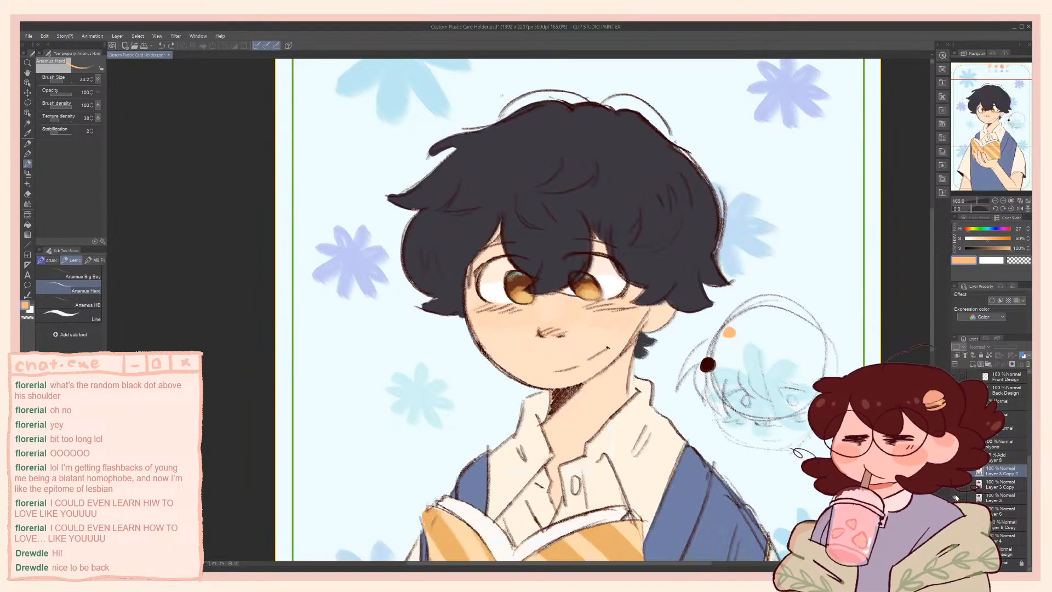
{"action": "left_click", "coordinate": [955, 497]}
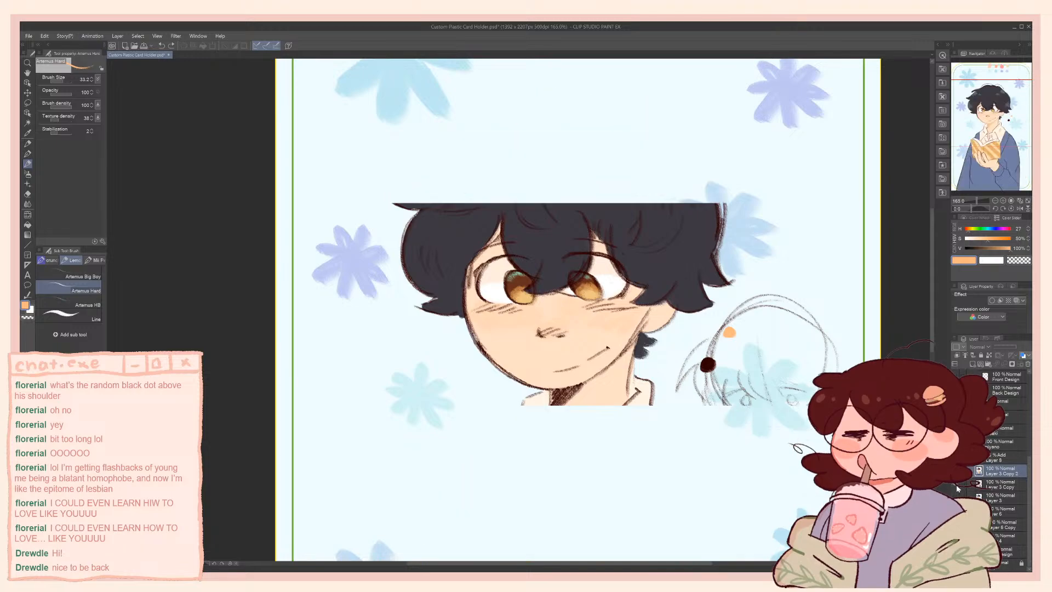
{"action": "left_click", "coordinate": [955, 486]}
{"action": "left_click", "coordinate": [955, 486]}
{"action": "left_click", "coordinate": [956, 472]}
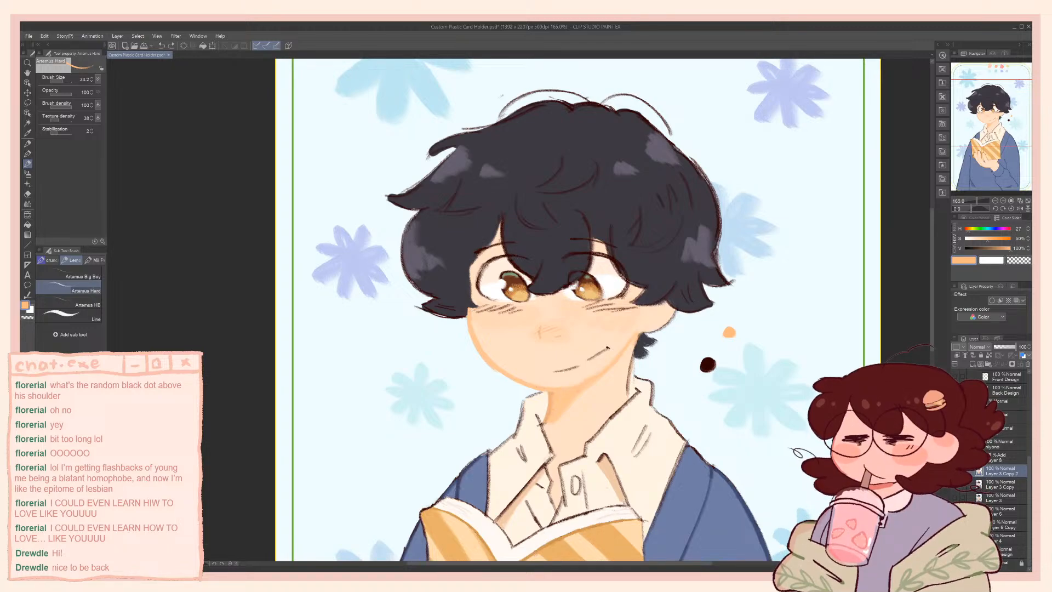
Paint over the dark blush lines beneath both eyes with the sampled pale skin colour using the Artemus Hard brush
{"action": "left_click", "coordinate": [522, 316], "text": "alt"}
{"action": "mouse_move", "coordinate": [502, 314]}
{"action": "left_mouse_down"}
{"action": "mouse_move", "coordinate": [512, 311]}
{"action": "mouse_move", "coordinate": [474, 309]}
{"action": "mouse_move", "coordinate": [478, 318]}
{"action": "left_mouse_up"}
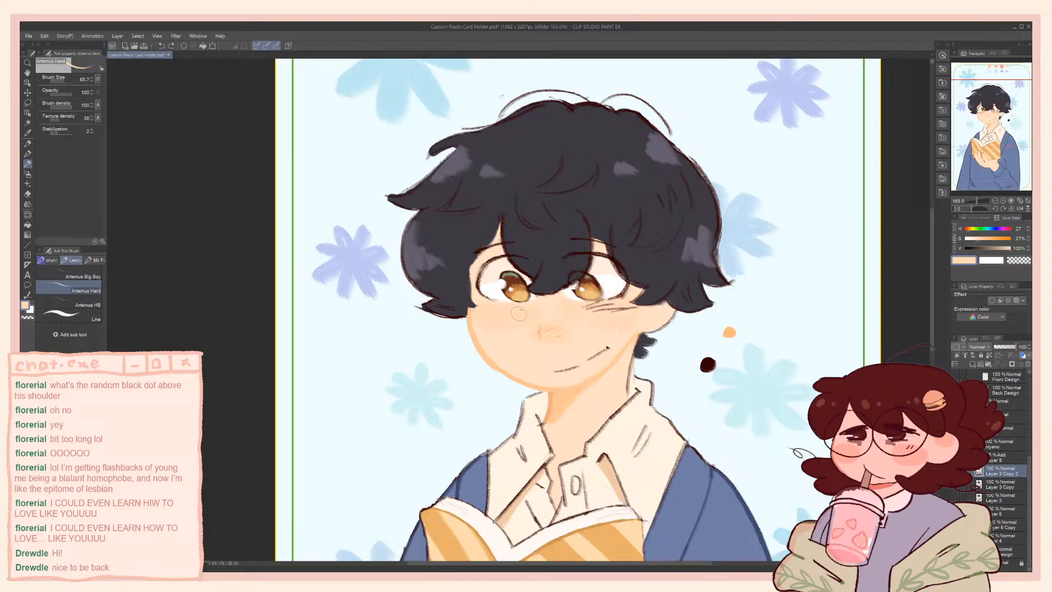
{"action": "left_click_drag", "start_coordinate": [589, 309], "coordinate": [618, 312]}
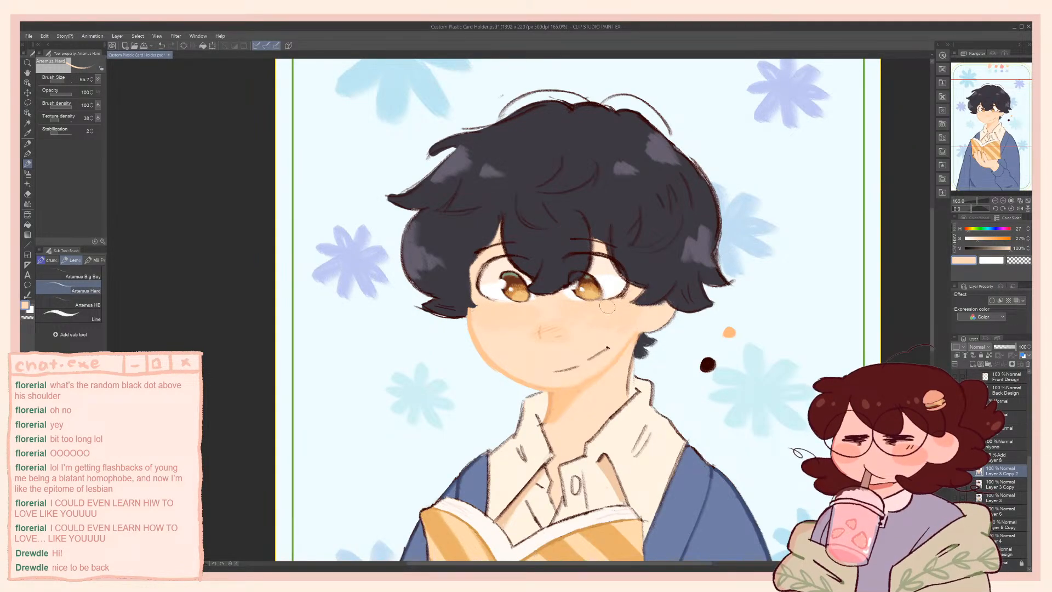
Redraw the blush lines under both eyes in the colour of the orange dot with the brush at size 25.1
{"action": "left_click", "coordinate": [730, 332], "text": "alt"}
{"action": "key", "text": "bracketleft"}
{"action": "key", "text": "bracketleft"}
{"action": "key", "text": "bracketleft"}
{"action": "key", "text": "bracketleft"}
Recolour the inner hair strand lines in the crown and fringe with a darker hair tone, hue 267, saturation 14%, value 19%
{"action": "left_click", "coordinate": [526, 236], "text": "alt"}
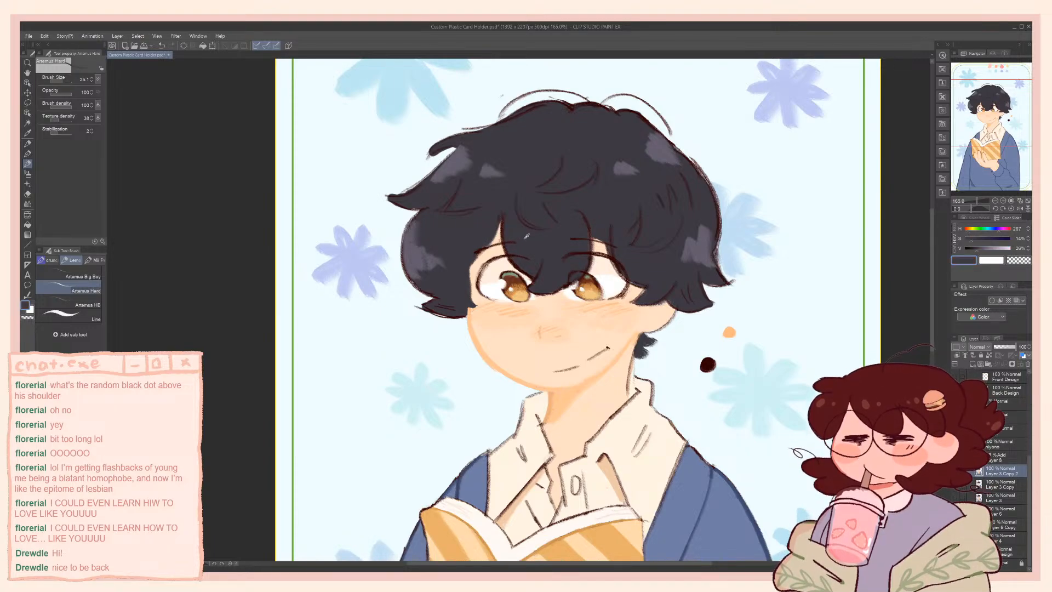
{"action": "left_click", "coordinate": [975, 249]}
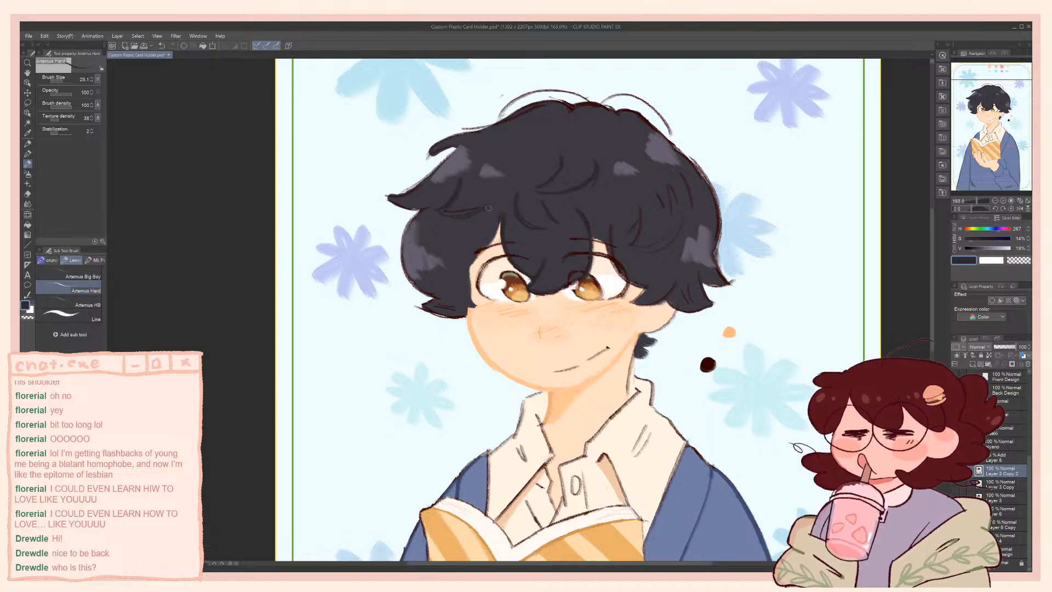
{"action": "left_click", "coordinate": [560, 144], "text": "alt"}
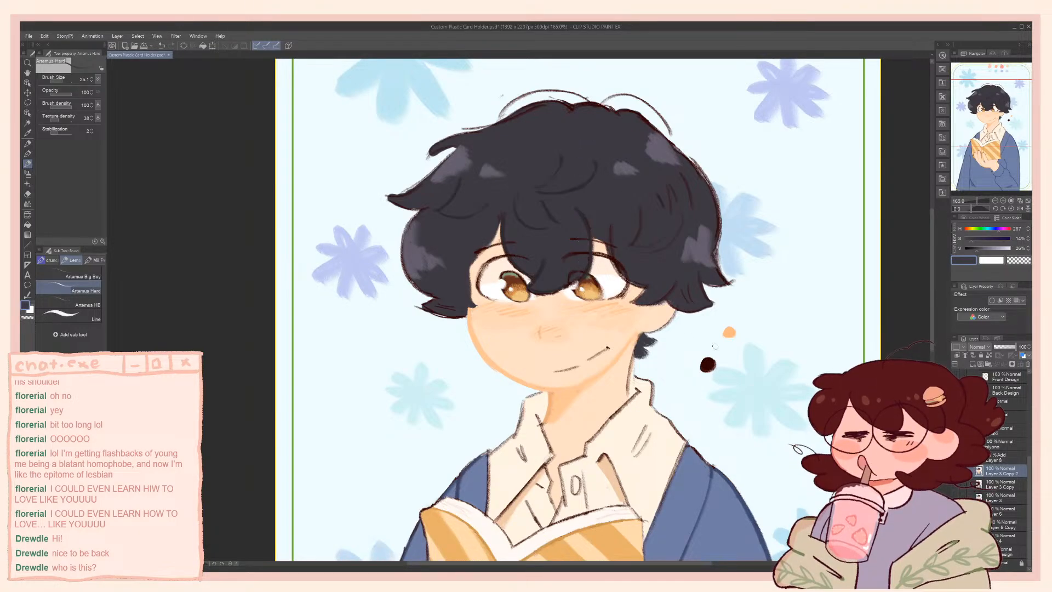
{"action": "left_click", "coordinate": [572, 188], "text": "alt"}
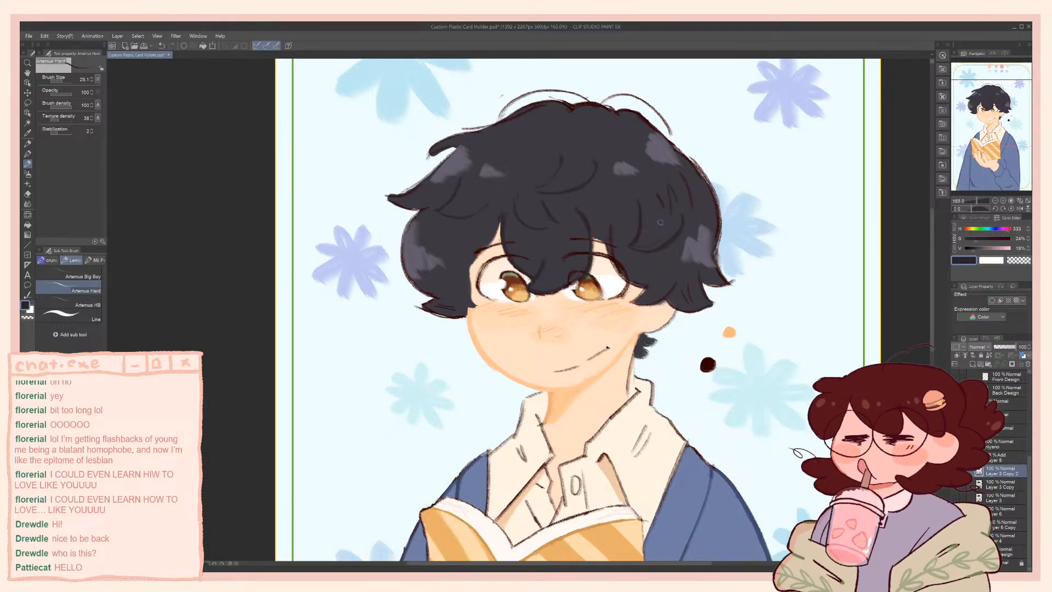
Redraw the strand lines on the right side of the hair in dark tones sampled from the hair
{"action": "left_click_drag", "start_coordinate": [640, 224], "coordinate": [633, 242]}
{"action": "left_click", "coordinate": [636, 239], "text": "alt"}
{"action": "left_click", "coordinate": [671, 200], "text": "alt"}
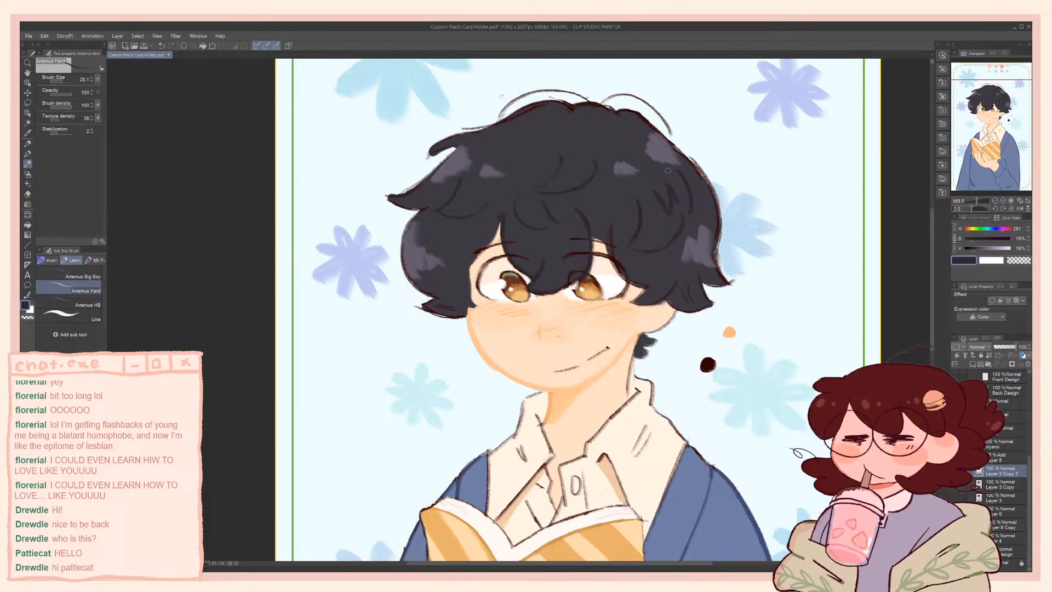
{"action": "left_click", "coordinate": [654, 182], "text": "alt"}
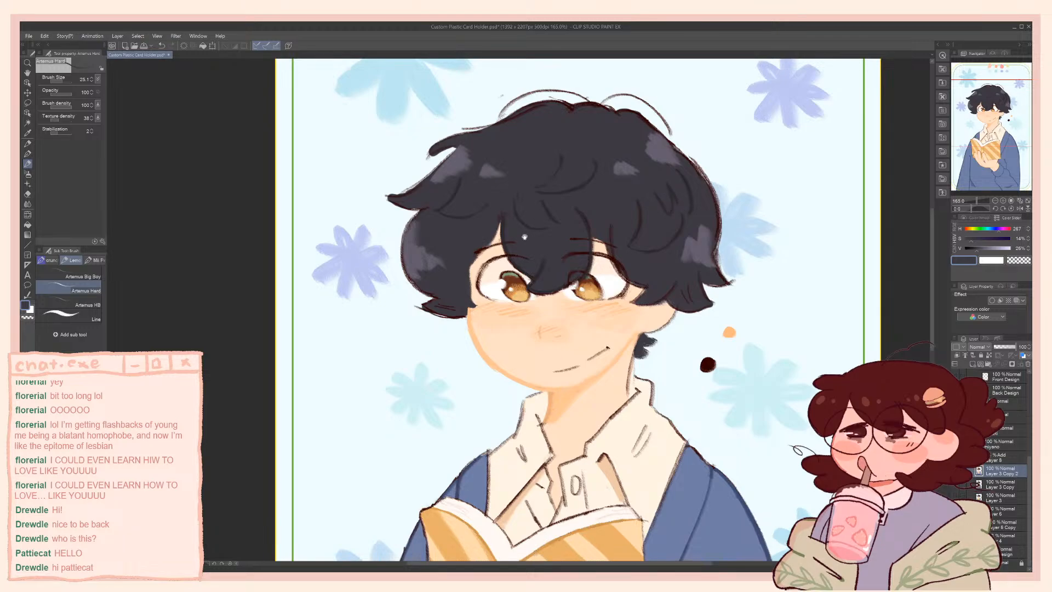
Reshape the right edge of the hair with the base hair colour, undoing the first strokes and adding a small pointed tuft
{"action": "left_click_drag", "start_coordinate": [525, 237], "coordinate": [543, 194]}
{"action": "left_click_drag", "start_coordinate": [441, 229], "coordinate": [458, 288]}
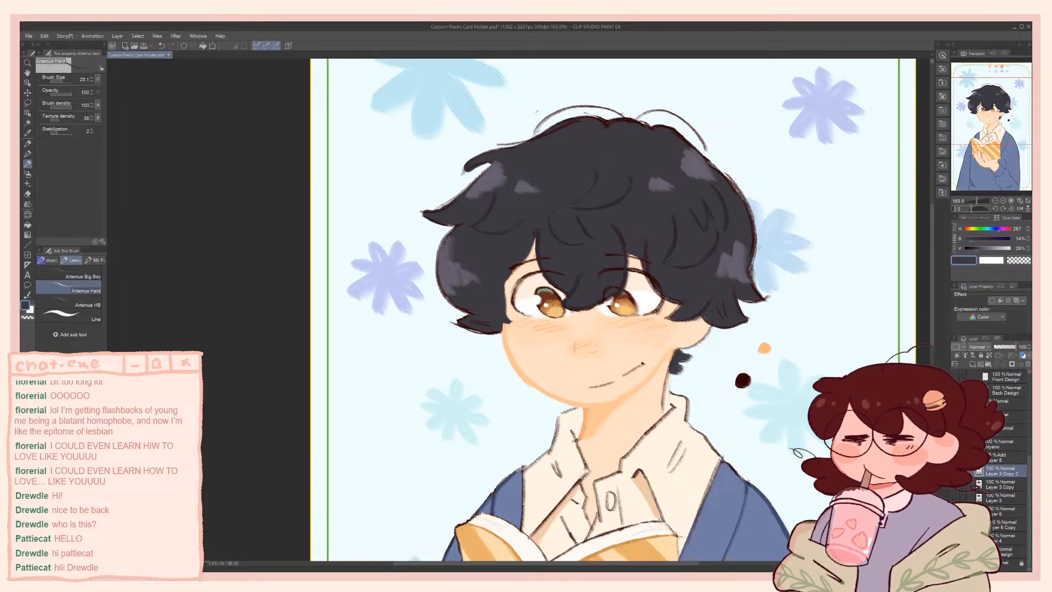
{"action": "left_click_drag", "start_coordinate": [753, 219], "coordinate": [764, 259]}
{"action": "key", "text": "ctrl+z"}
{"action": "key", "text": "ctrl+z"}
{"action": "key", "text": "ctrl+z"}
{"action": "left_click_drag", "start_coordinate": [754, 238], "coordinate": [764, 257]}
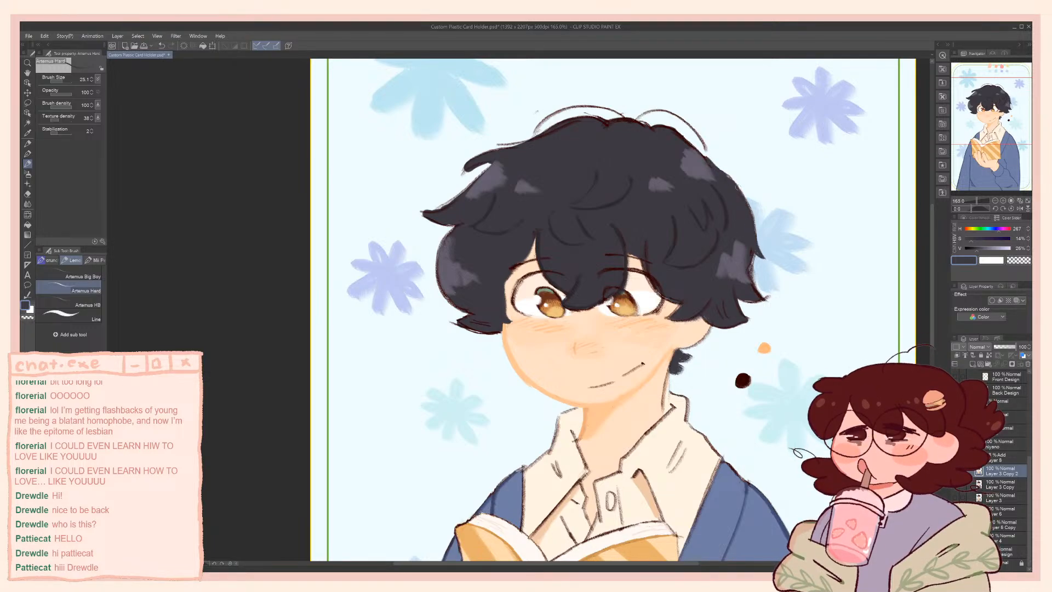
Paint over the dark outline along the top of the hair with the base hair colour at brush size 47.9
{"action": "left_click_drag", "start_coordinate": [572, 135], "coordinate": [630, 167]}
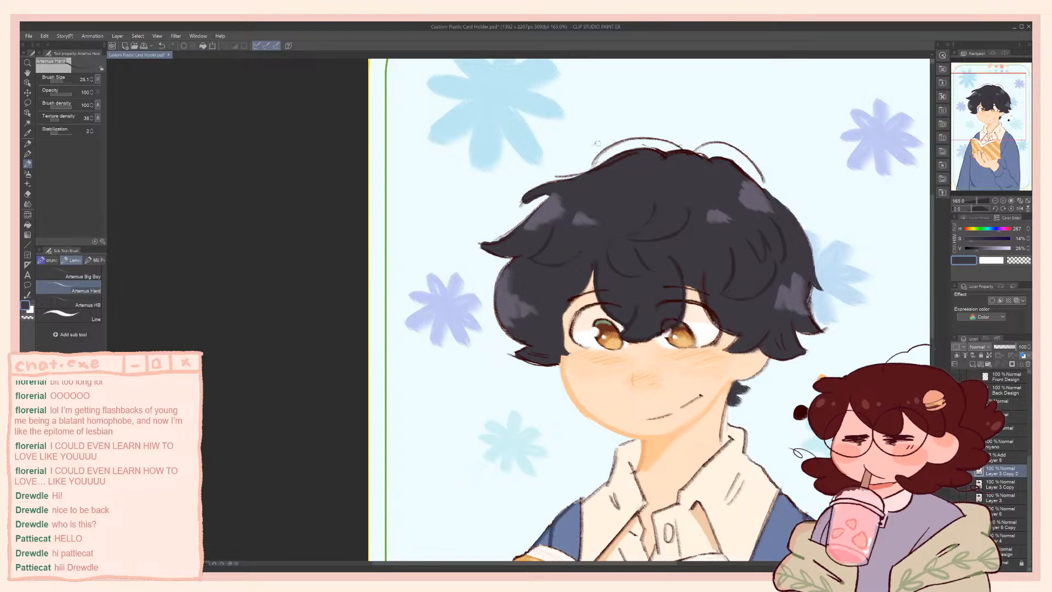
{"action": "key", "text": "c"}
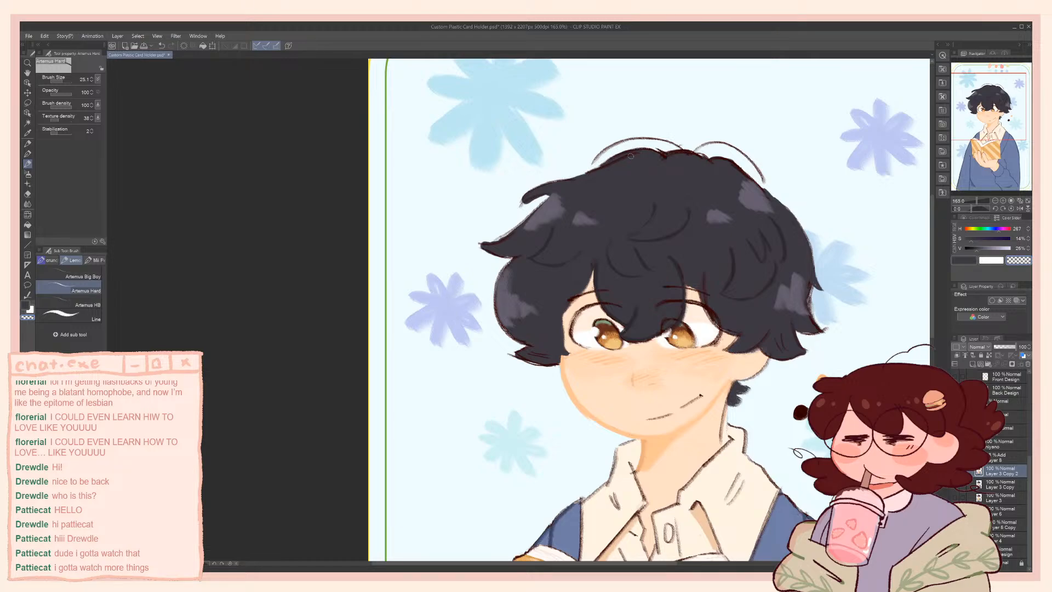
{"action": "key", "text": "c"}
{"action": "key", "text": "]"}
{"action": "left_click_drag", "start_coordinate": [690, 160], "coordinate": [664, 159]}
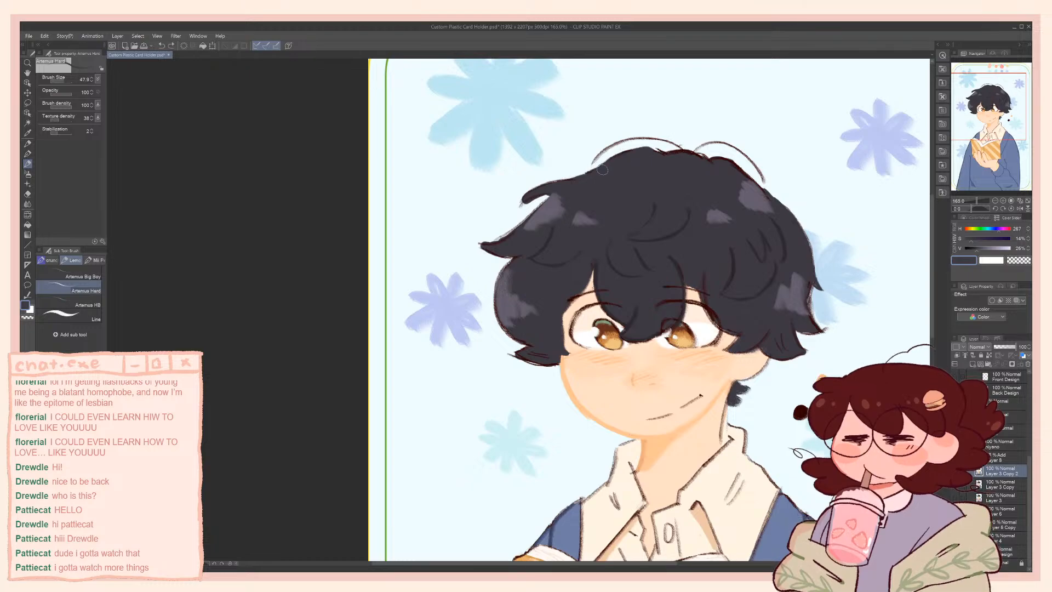
Clean up the outline of the hair's upper-left tuft with the Artemus Hard brush at size 28.3
{"action": "key", "text": "c"}
{"action": "key", "text": "c"}
{"action": "key", "text": "c"}
{"action": "key", "text": "c"}
{"action": "key", "text": "bracketleft"}
{"action": "key", "text": "bracketleft"}
{"action": "mouse_move", "coordinate": [548, 191]}
{"action": "left_mouse_down"}
{"action": "mouse_move", "coordinate": [520, 205]}
{"action": "mouse_move", "coordinate": [571, 179]}
{"action": "left_mouse_up"}
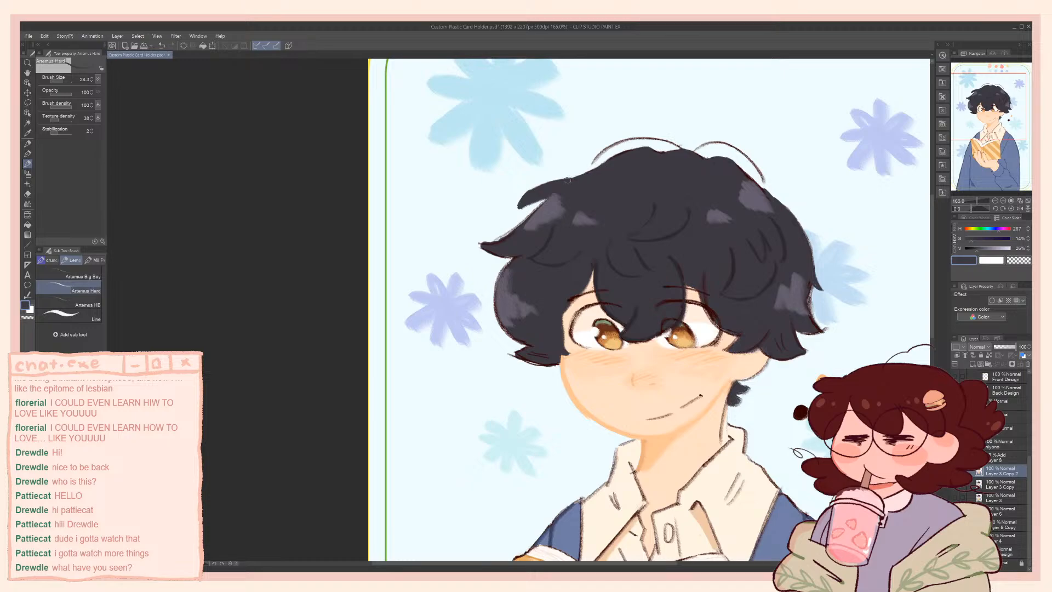
Rework the upper-left hair contour, undoing the first strokes and adding a small pointed spike above the tuft
{"action": "mouse_move", "coordinate": [579, 177]}
{"action": "left_mouse_down"}
{"action": "mouse_move", "coordinate": [563, 181]}
{"action": "mouse_move", "coordinate": [561, 162]}
{"action": "mouse_move", "coordinate": [567, 179]}
{"action": "mouse_move", "coordinate": [591, 174]}
{"action": "mouse_move", "coordinate": [569, 174]}
{"action": "left_mouse_up"}
{"action": "key", "text": "ctrl+z"}
{"action": "key", "text": "ctrl+z"}
{"action": "key", "text": "ctrl+z"}
{"action": "left_click_drag", "start_coordinate": [563, 204], "coordinate": [535, 176]}
{"action": "left_click_drag", "start_coordinate": [571, 226], "coordinate": [520, 200]}
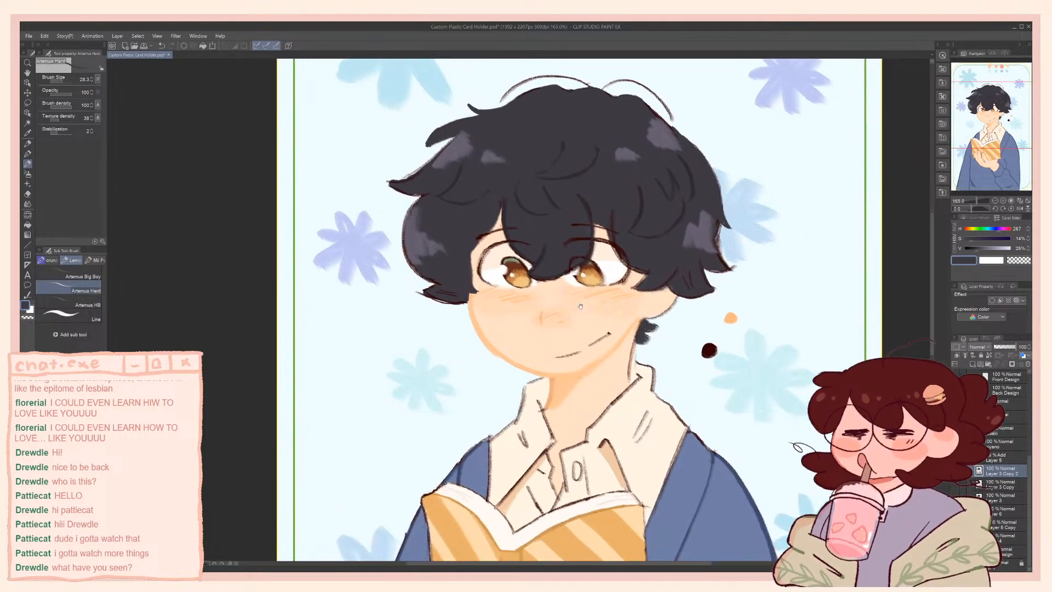
Recolour the dark mouth line in soft orange at hue 27, saturation 41%
{"action": "left_click_drag", "start_coordinate": [581, 303], "coordinate": [601, 286]}
{"action": "left_click", "coordinate": [631, 322], "text": "alt"}
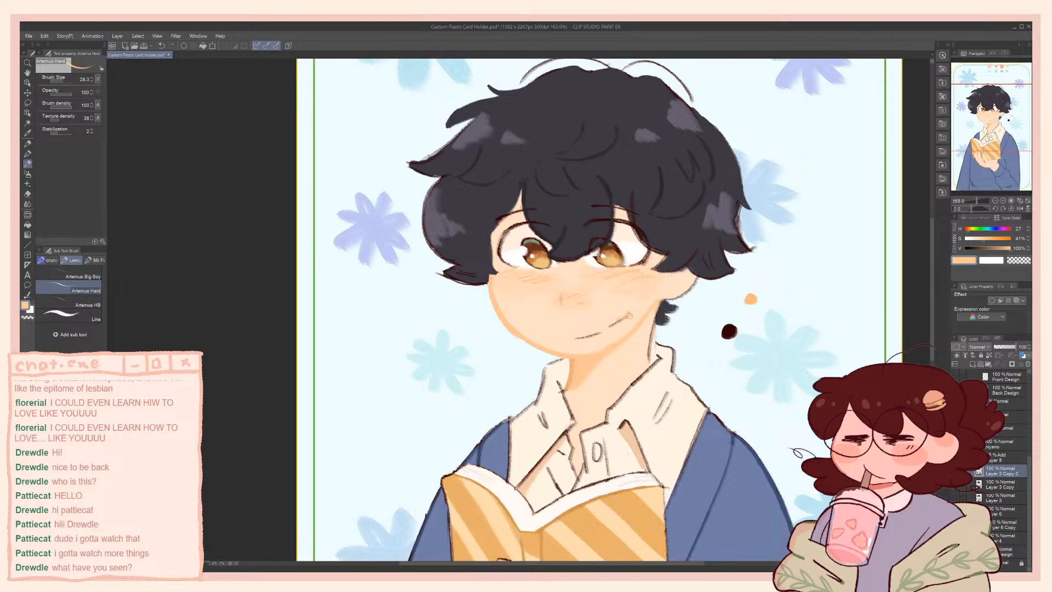
{"action": "left_click_drag", "start_coordinate": [629, 314], "coordinate": [608, 327]}
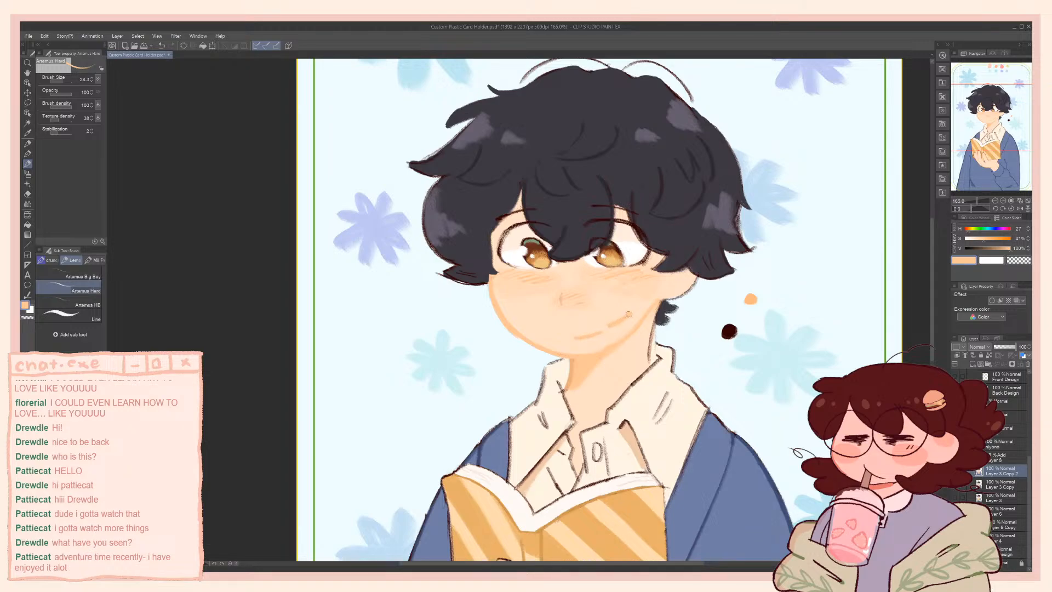
Soften the mouth line with skin tones sampled from the face, and undo a further mouth stroke made at brush size 19.7
{"action": "left_click", "coordinate": [563, 333], "text": "alt"}
{"action": "mouse_move", "coordinate": [569, 332]}
{"action": "left_mouse_down"}
{"action": "mouse_move", "coordinate": [624, 315]}
{"action": "mouse_move", "coordinate": [603, 313]}
{"action": "mouse_move", "coordinate": [586, 329]}
{"action": "left_mouse_up"}
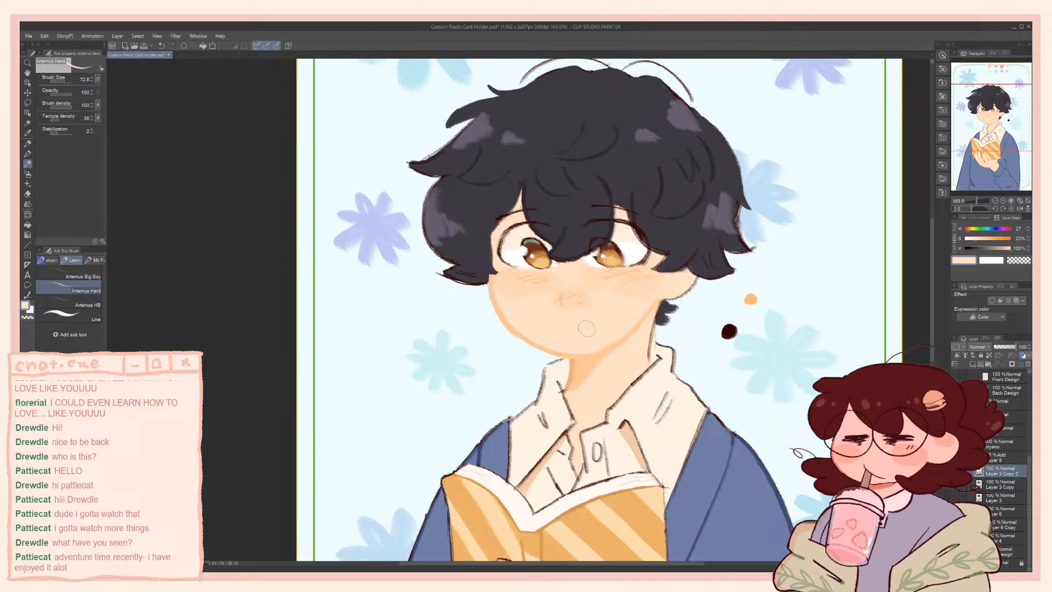
{"action": "left_click", "coordinate": [562, 301], "text": "alt"}
{"action": "left_click", "coordinate": [563, 301], "text": "alt"}
{"action": "key", "text": "["}
{"action": "left_click_drag", "start_coordinate": [631, 314], "coordinate": [576, 336]}
{"action": "key", "text": "ctrl+z"}
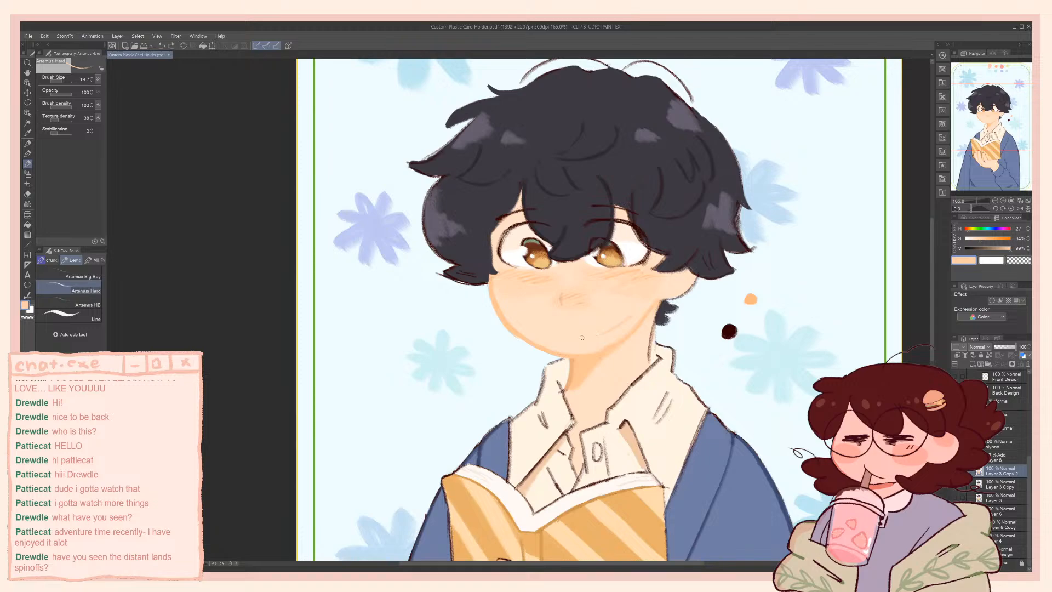
{"action": "left_click_drag", "start_coordinate": [578, 262], "coordinate": [548, 263]}
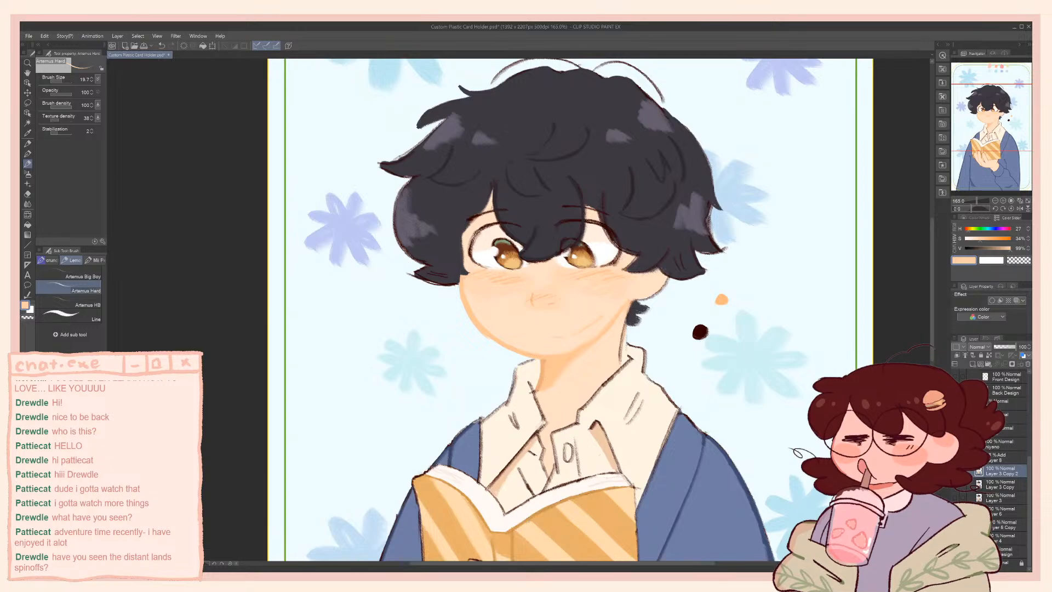
Show the pink Add layer, Layer 8, over the artwork and lower its opacity to 13%
{"action": "left_click", "coordinate": [955, 457]}
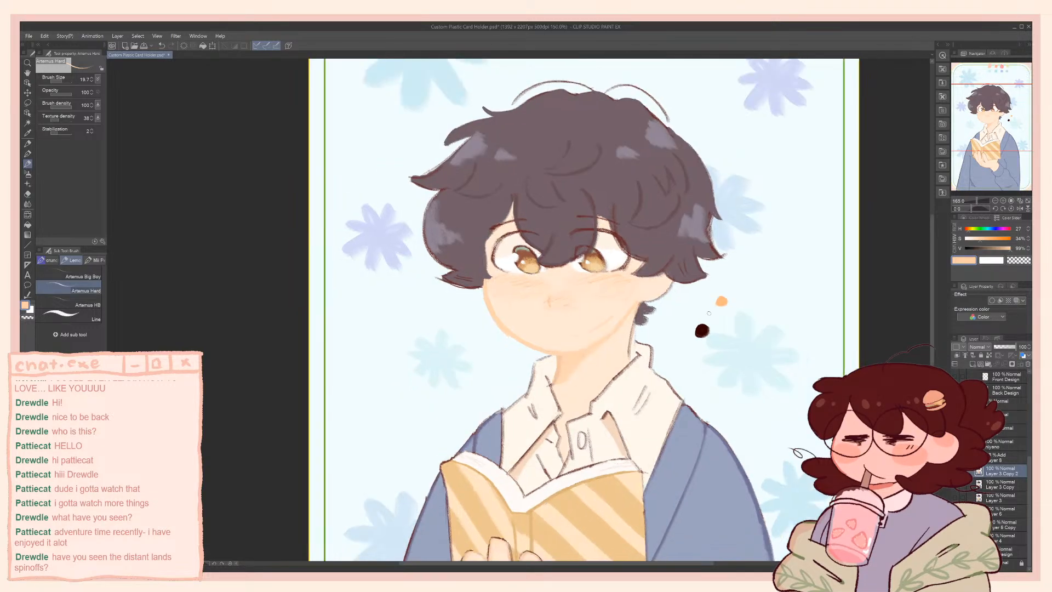
{"action": "scroll", "coordinate": [815, 365], "scroll_direction": "down", "scroll_amount": 4}
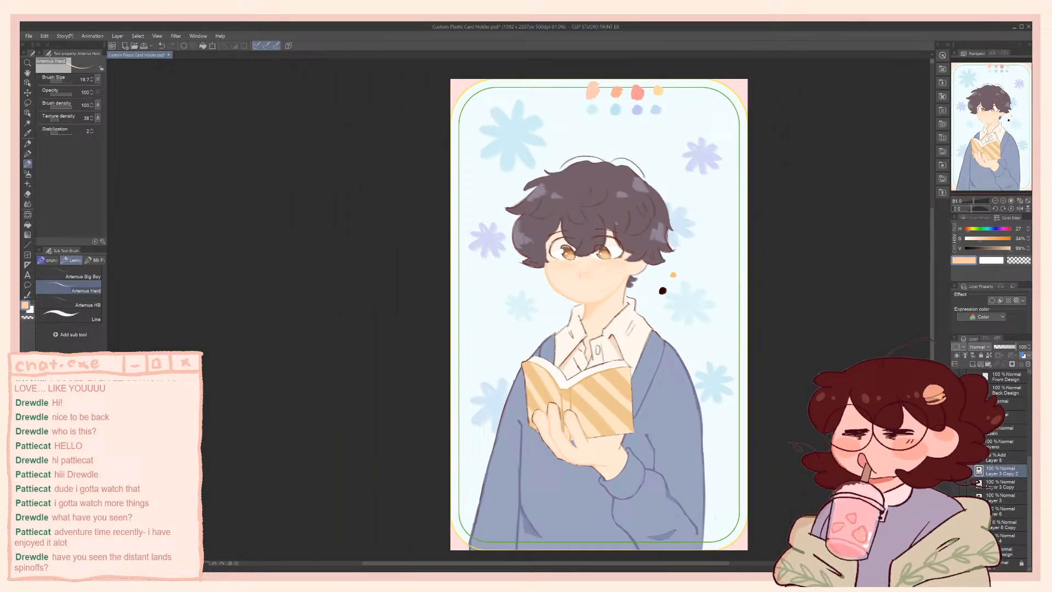
{"action": "left_click", "coordinate": [1000, 457]}
{"action": "left_click", "coordinate": [997, 347]}
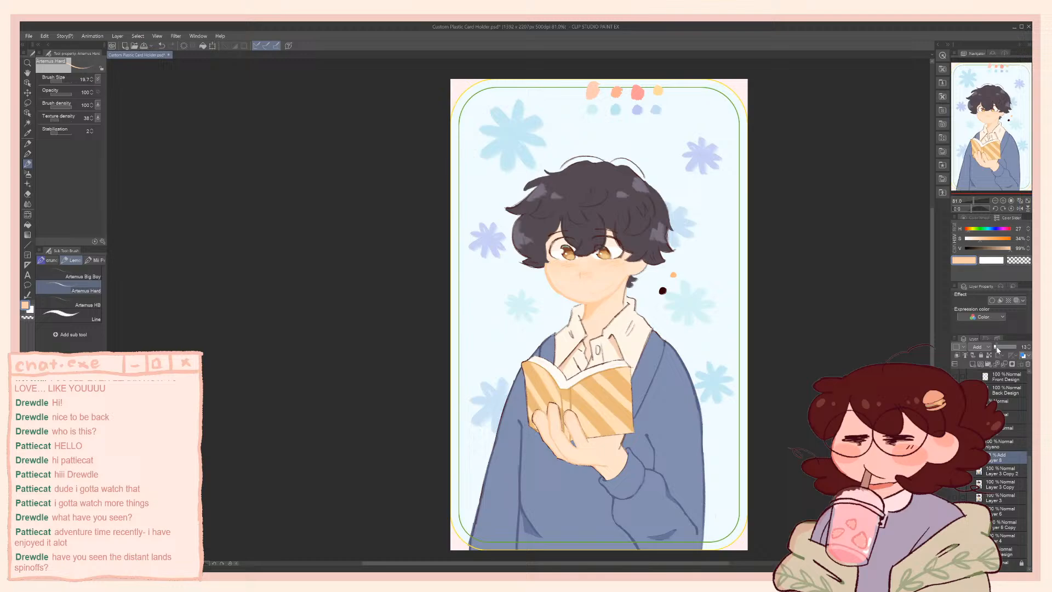
Add a new layer above Layer 8, fill it with the background's pale blue, set it to Multiply, and compare with Layer 8 hidden
{"action": "left_click", "coordinate": [974, 364]}
{"action": "left_click", "coordinate": [742, 291], "text": "alt"}
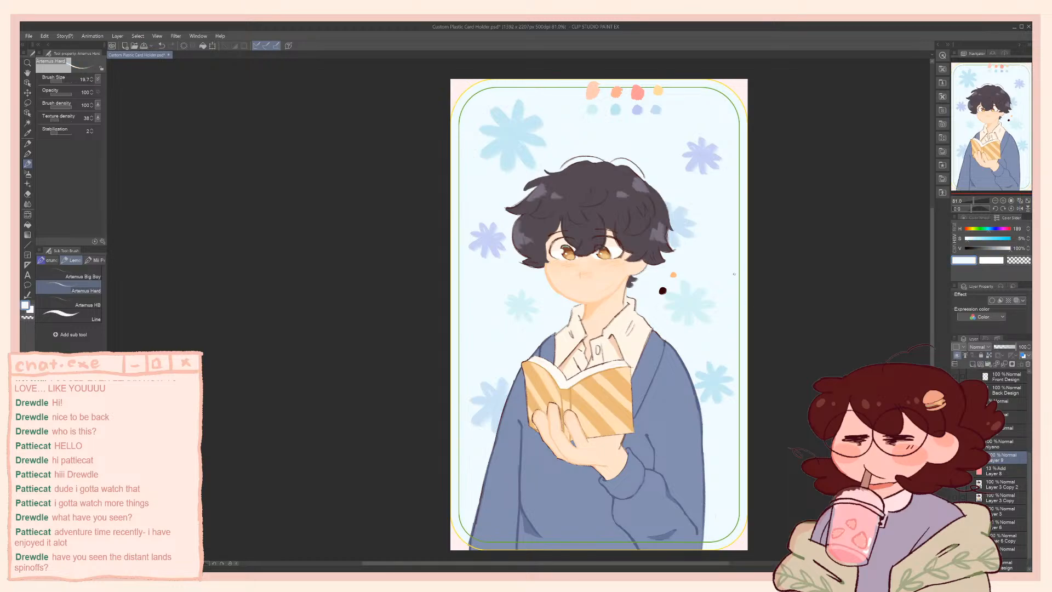
{"action": "key", "text": "g"}
{"action": "key", "text": "g"}
{"action": "left_click", "coordinate": [742, 291]}
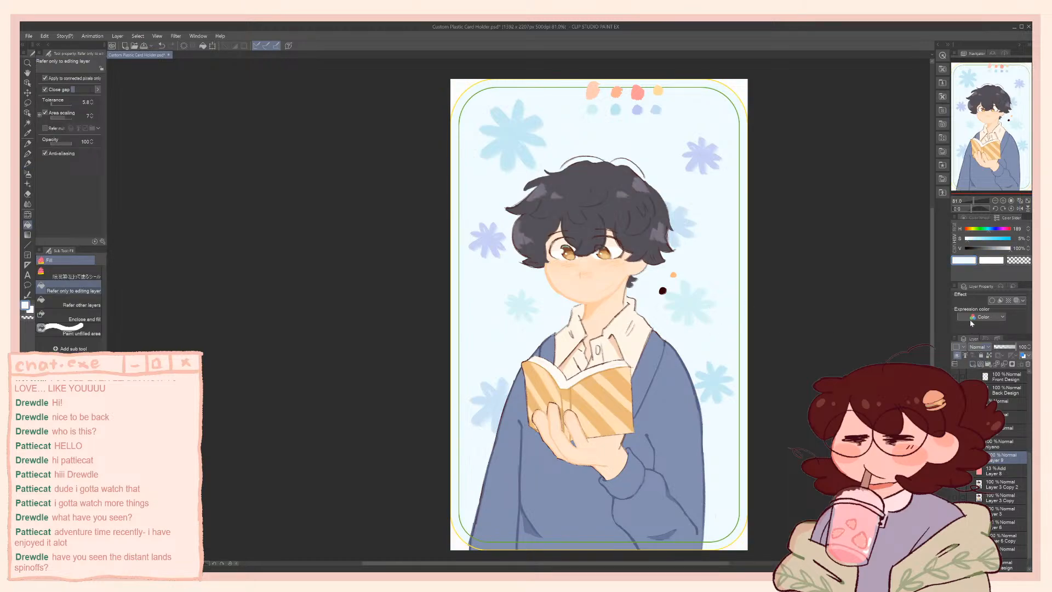
{"action": "left_click", "coordinate": [979, 347]}
{"action": "left_click", "coordinate": [970, 140]}
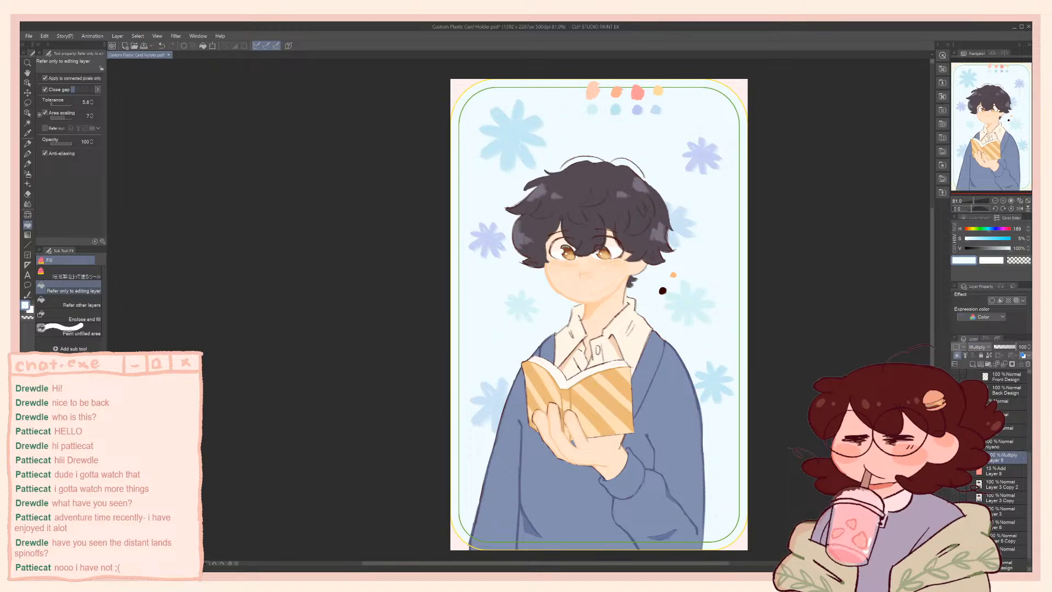
{"action": "left_click", "coordinate": [955, 470]}
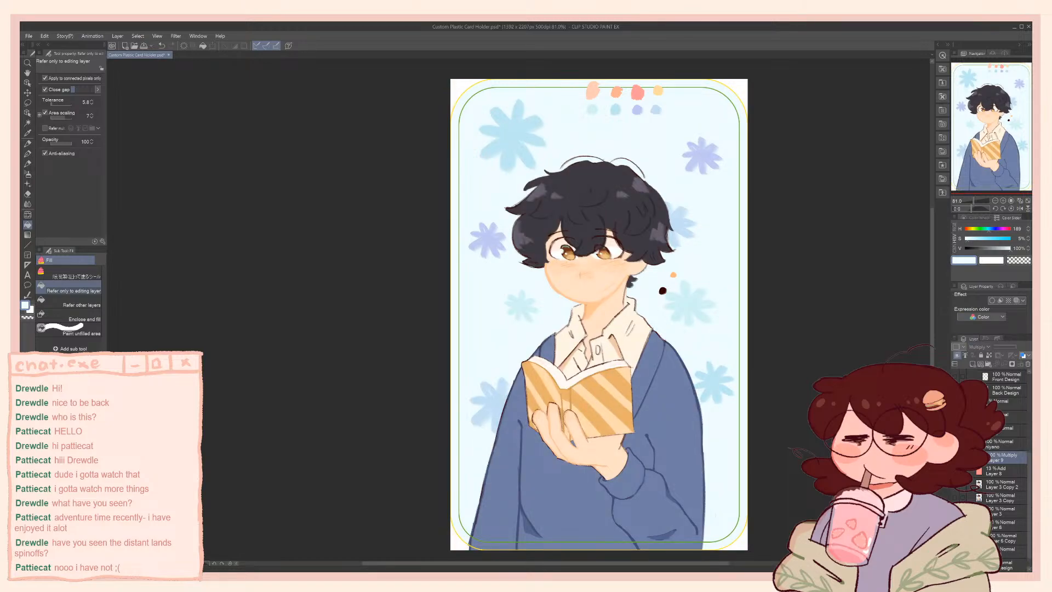
{"action": "left_click", "coordinate": [955, 471]}
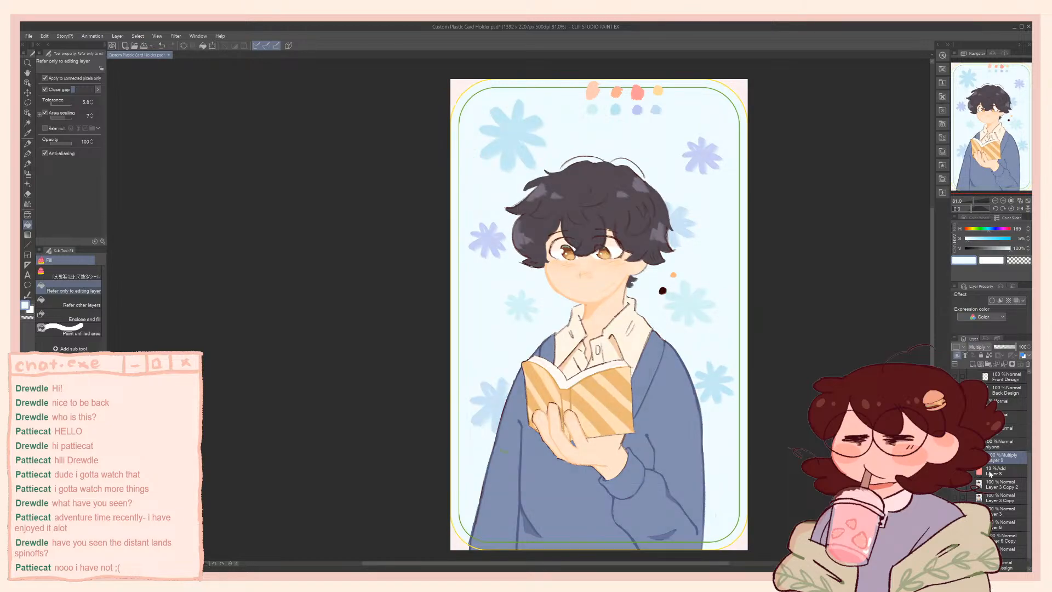
Clip Layer 8 to the character layer beneath it, and switch Layer 9's blending mode to Add
{"action": "left_click", "coordinate": [989, 472]}
{"action": "left_click", "coordinate": [957, 356]}
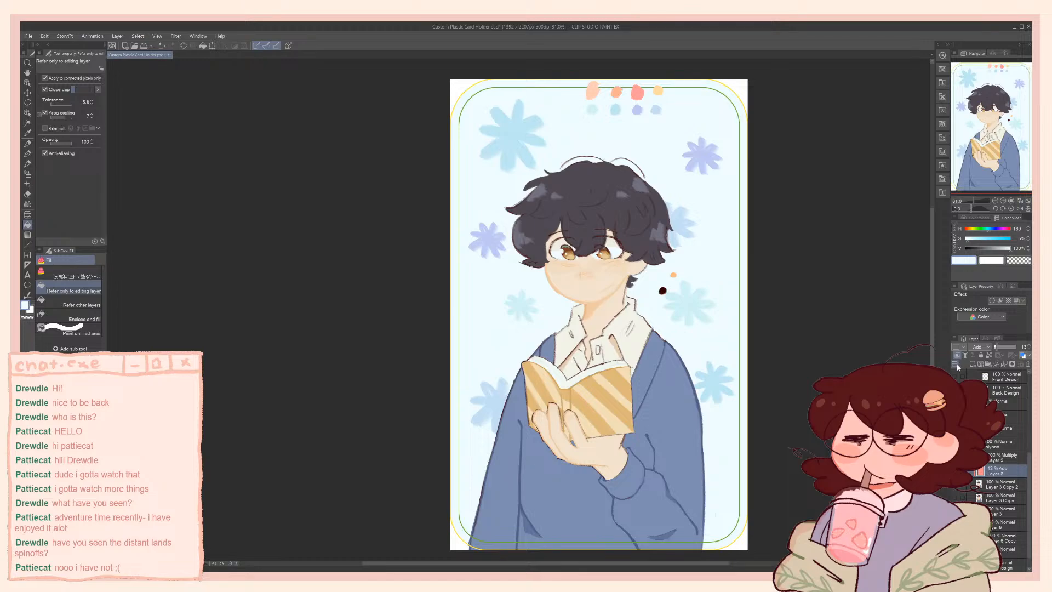
{"action": "left_click", "coordinate": [993, 456]}
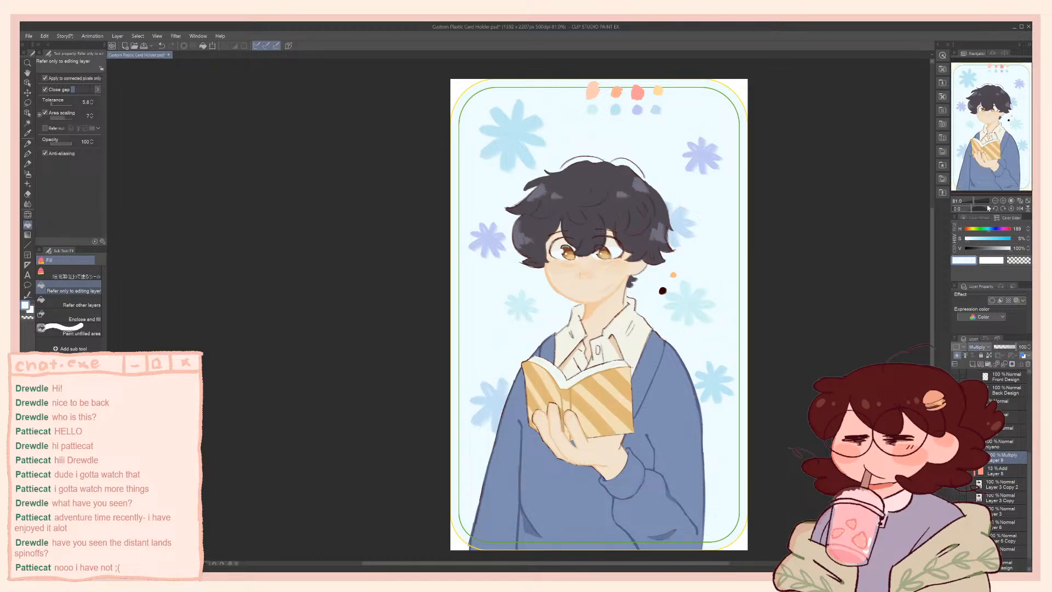
{"action": "left_click", "coordinate": [985, 203]}
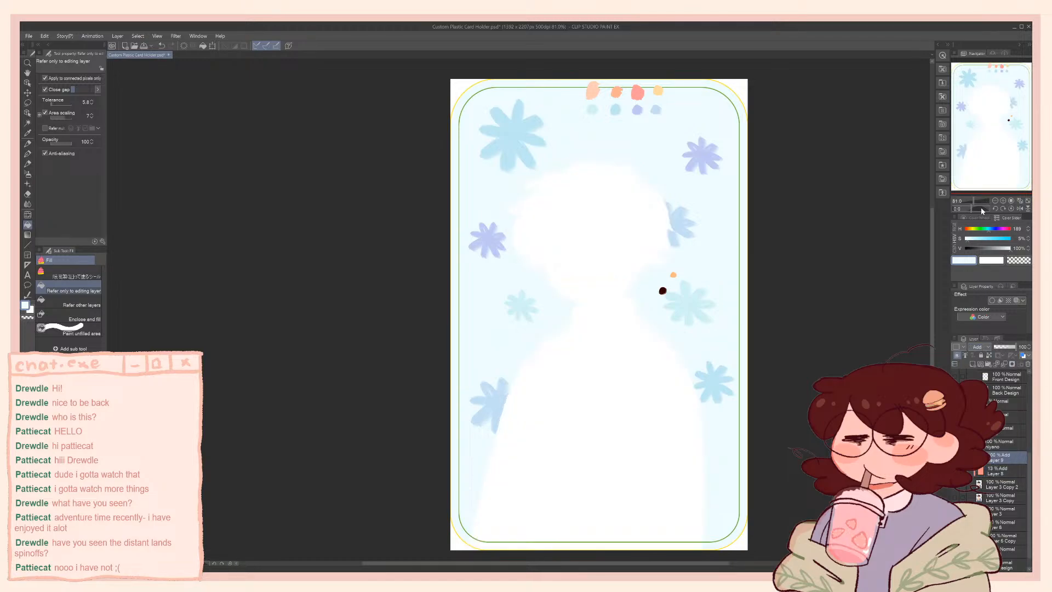
Try Layer 9 at 18% opacity, switch its blending mode to Multiply, and strengthen the effect with a higher opacity
{"action": "left_click", "coordinate": [998, 347]}
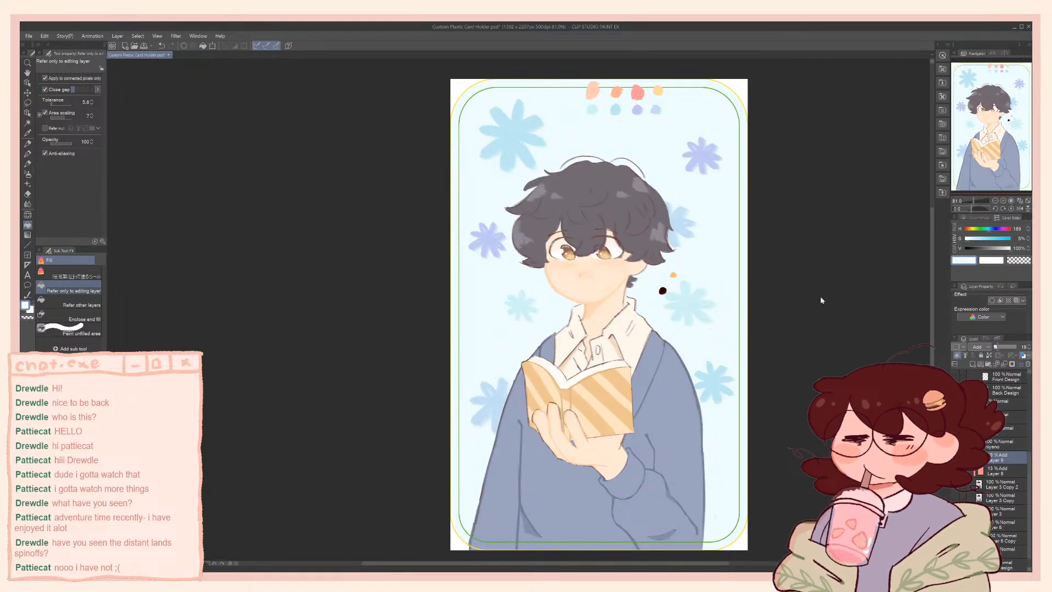
{"action": "key", "text": "Tab"}
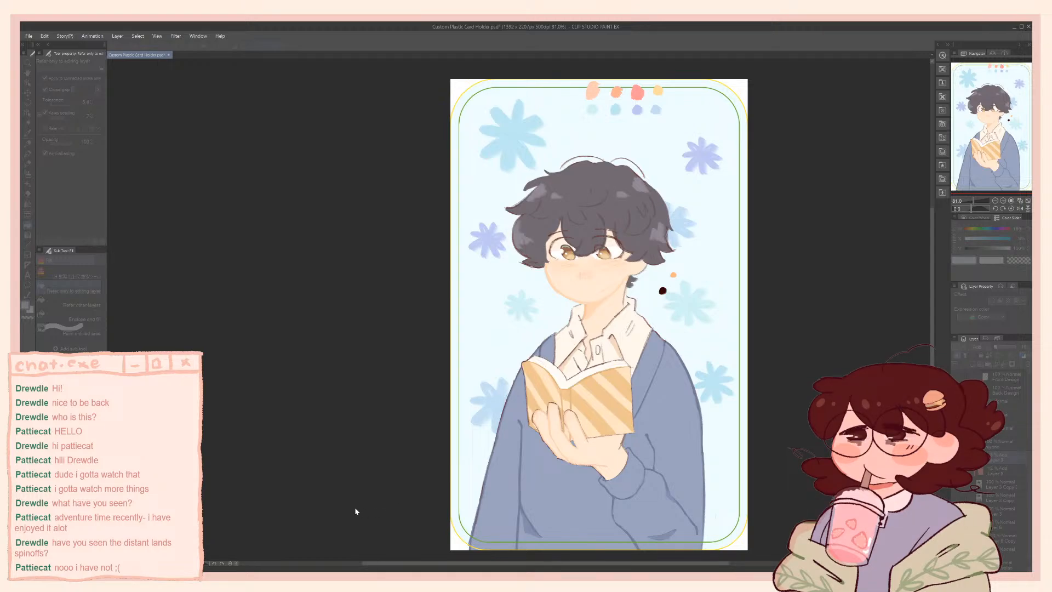
{"action": "key", "text": "Tab"}
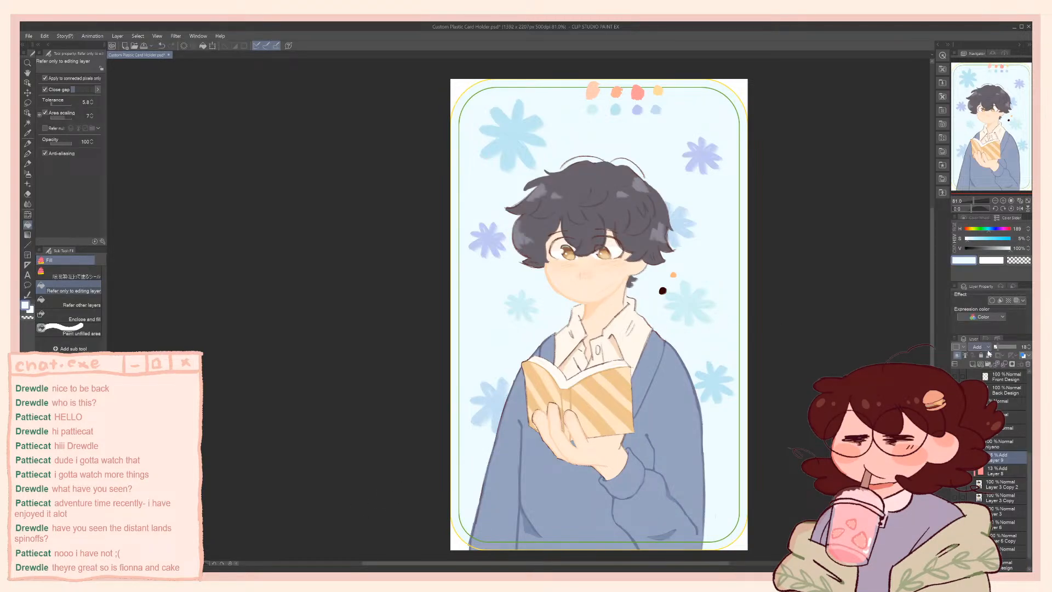
{"action": "left_click", "coordinate": [988, 126]}
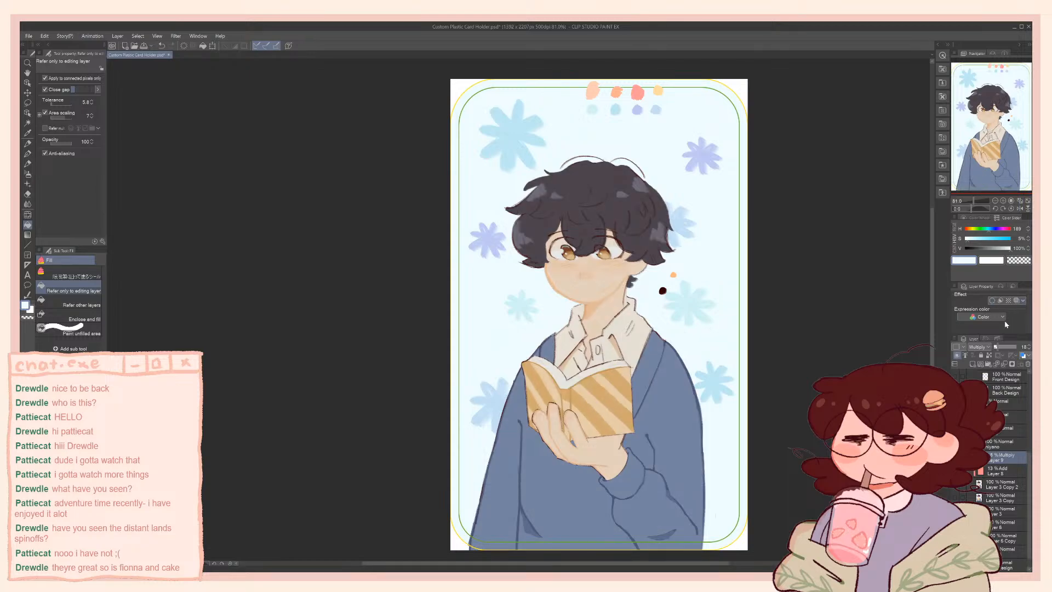
{"action": "left_click_drag", "start_coordinate": [1002, 346], "coordinate": [999, 347]}
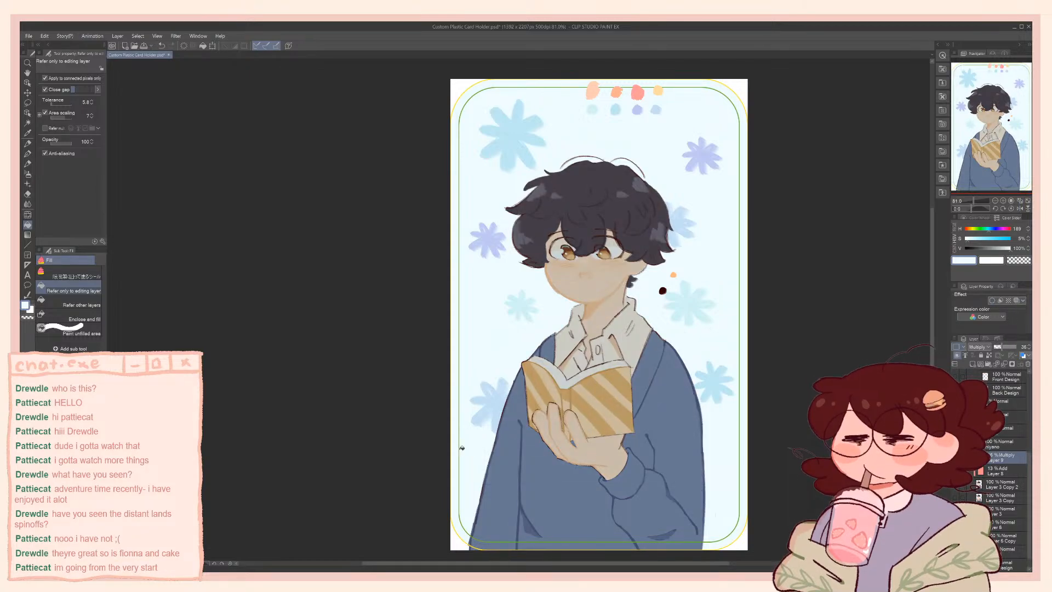
Shift Layer 9's pale fill to a stronger blue with a colour adjustment
{"action": "key", "text": "Tab"}
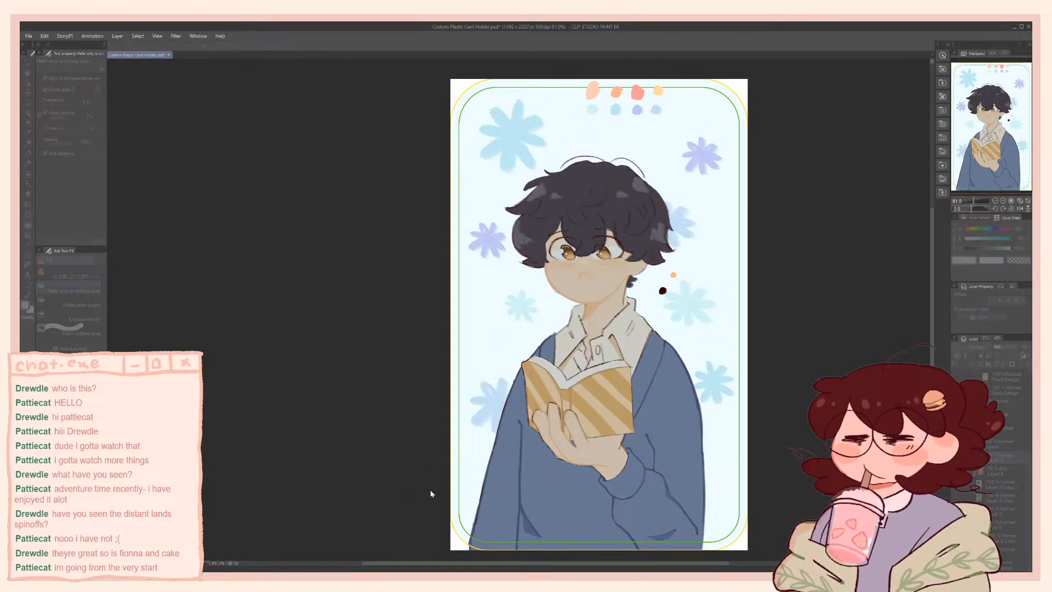
{"action": "left_click_drag", "start_coordinate": [398, 509], "coordinate": [418, 507]}
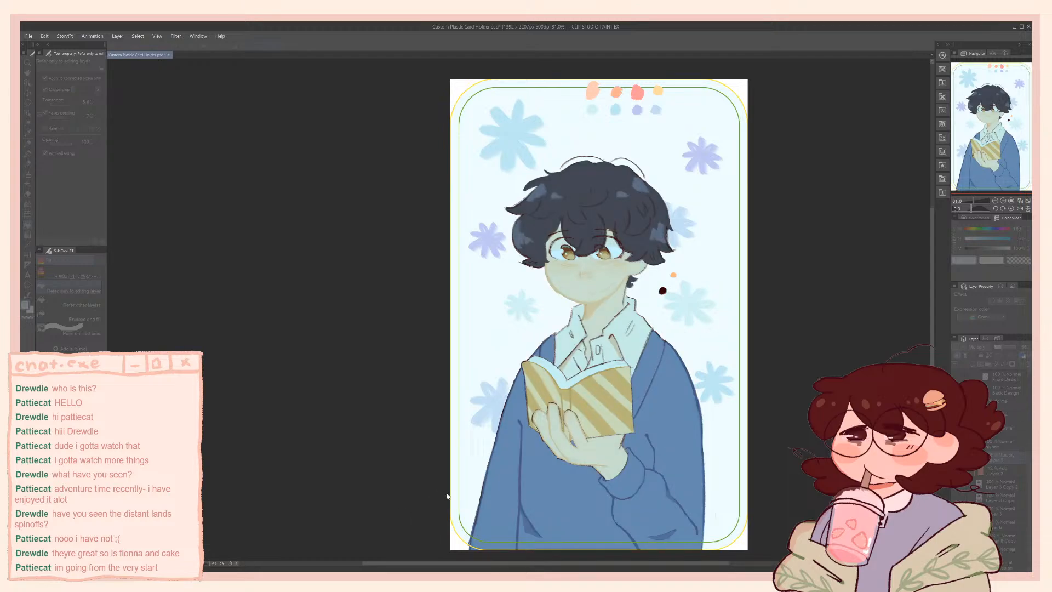
{"action": "left_click", "coordinate": [491, 458]}
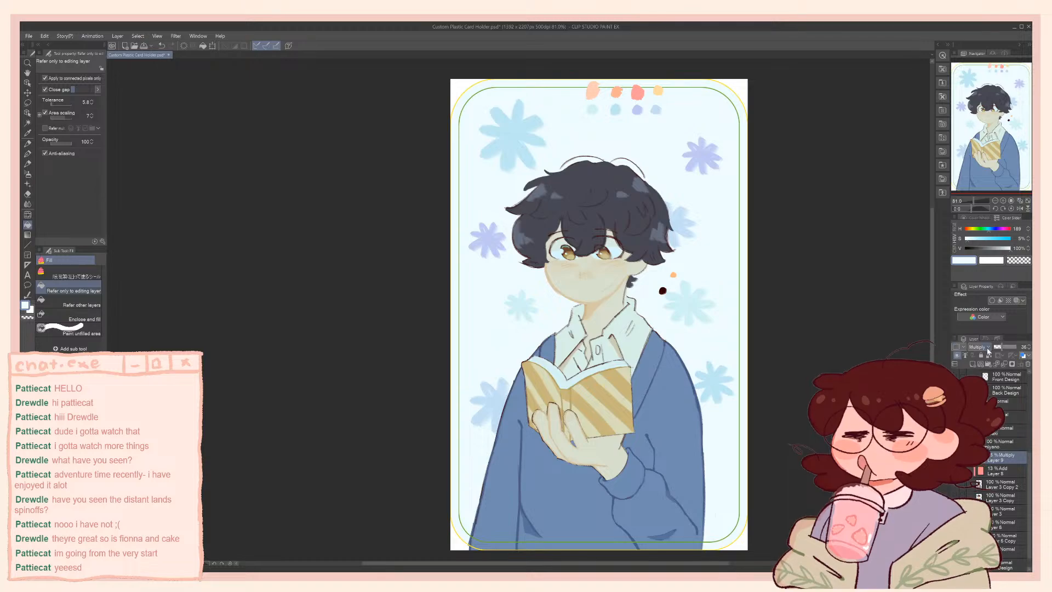
Switch Layer 9 to Overlay, lower its opacity to 22%, and compare the artwork with the layer hidden
{"action": "left_click", "coordinate": [987, 211]}
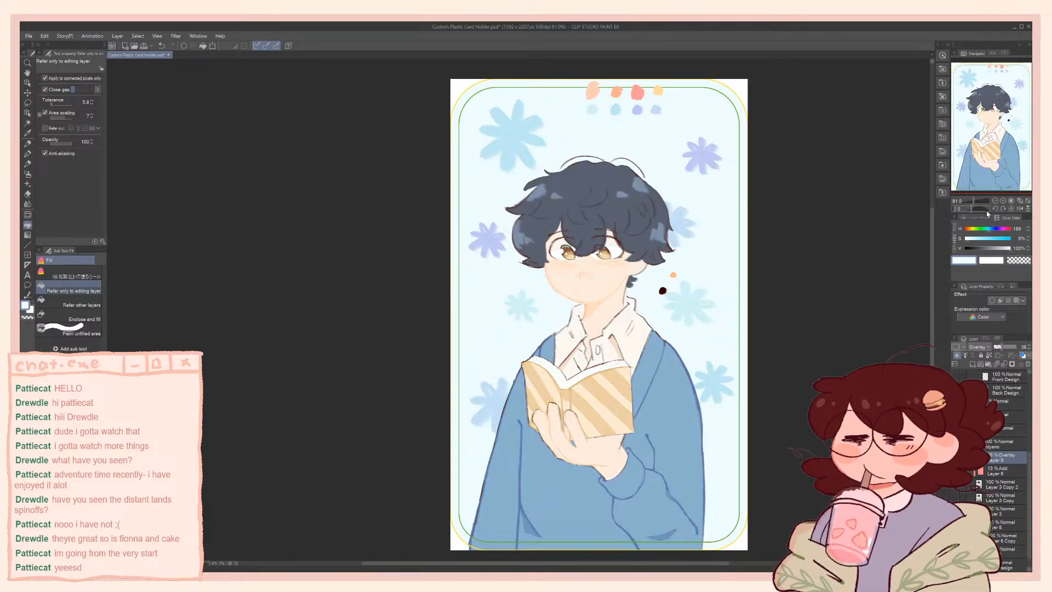
{"action": "left_click", "coordinate": [999, 346]}
{"action": "left_click_drag", "start_coordinate": [999, 346], "coordinate": [997, 347]}
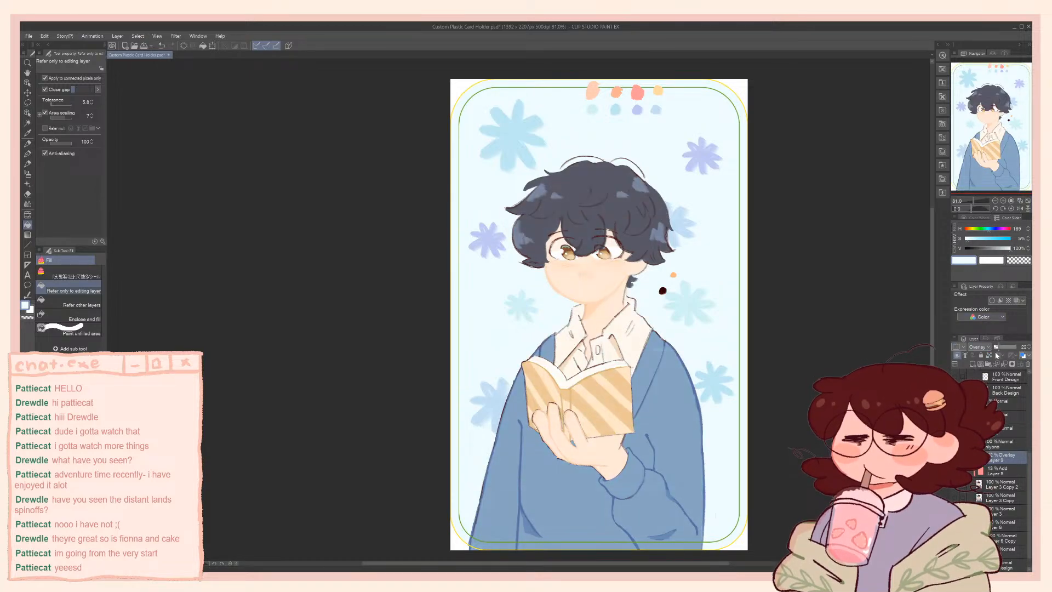
{"action": "left_click", "coordinate": [955, 457]}
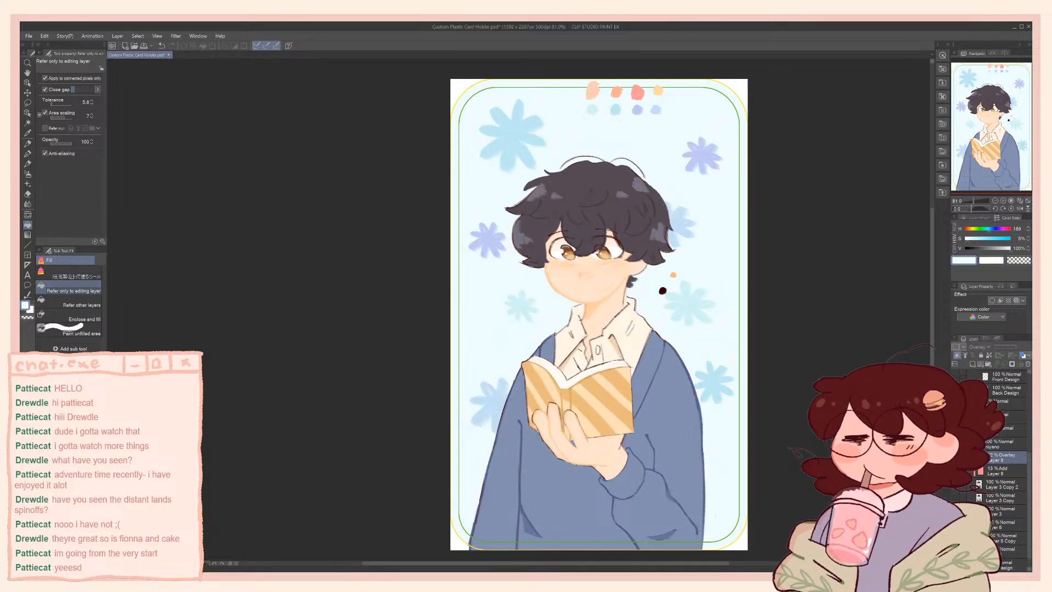
{"action": "left_click", "coordinate": [955, 457]}
Fill Layer 9 with a light orange at hue 29, saturation 50% and value 100%
{"action": "left_click", "coordinate": [969, 229]}
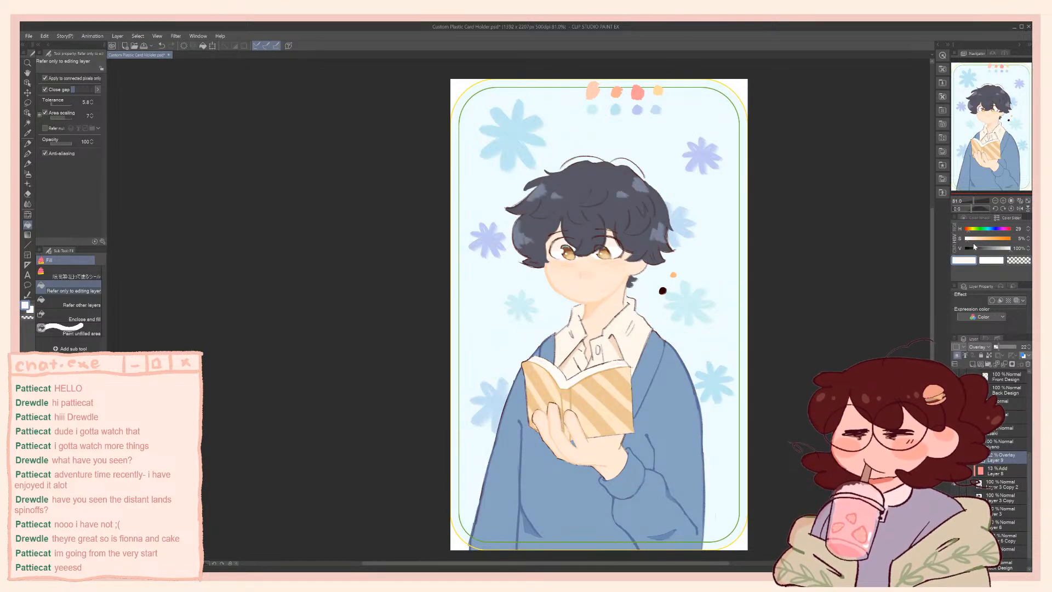
{"action": "left_click", "coordinate": [987, 239]}
{"action": "left_click", "coordinate": [708, 355]}
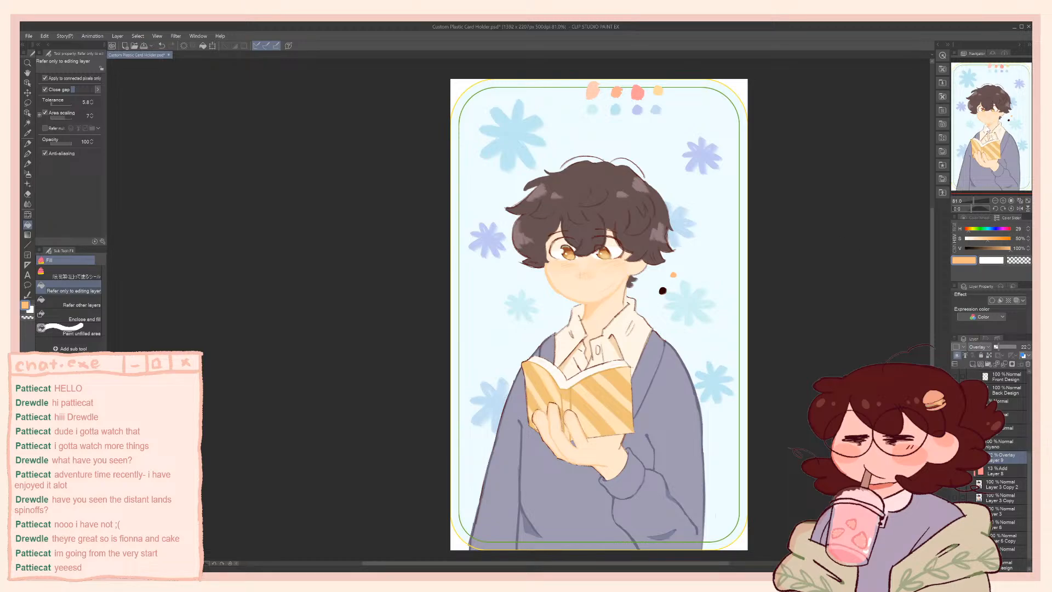
Lower Layer 9's opacity to 15%, change its mode from a Multiply trial to Screen, and compare with the layer hidden
{"action": "left_click", "coordinate": [968, 158]}
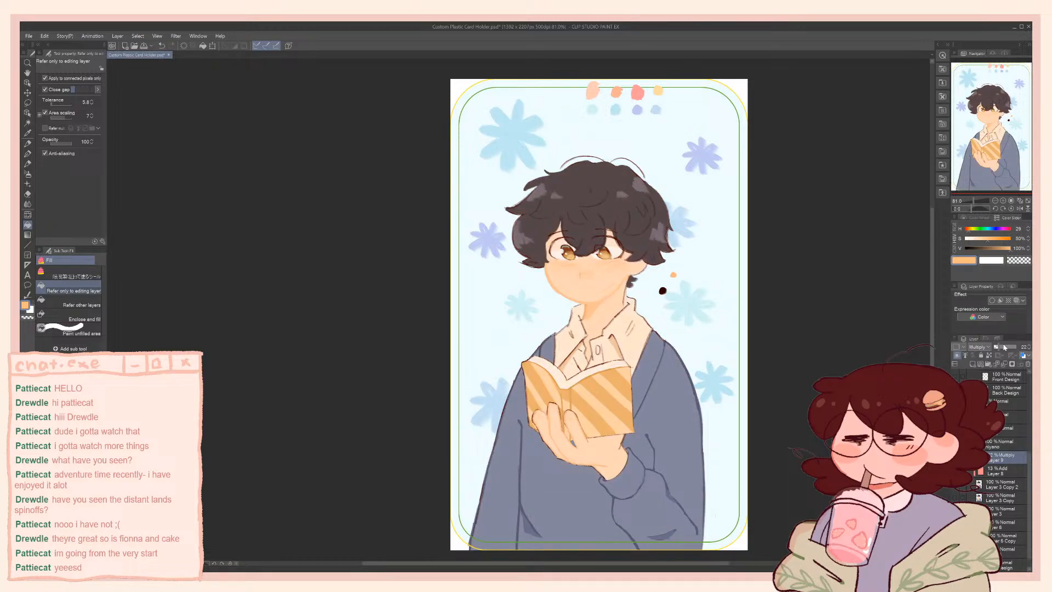
{"action": "left_click_drag", "start_coordinate": [1004, 347], "coordinate": [998, 353]}
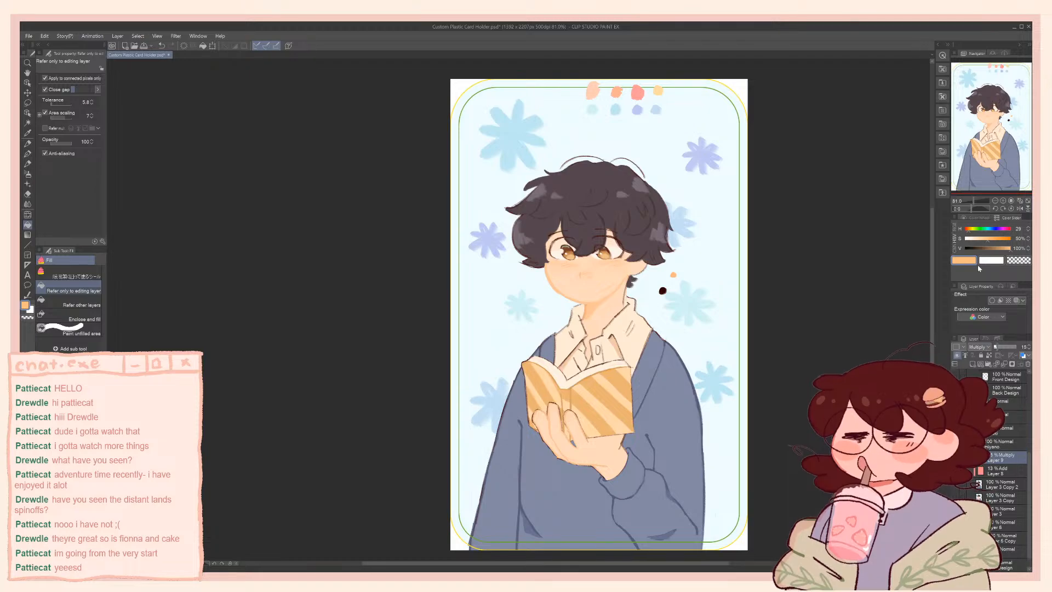
{"action": "left_click", "coordinate": [983, 170]}
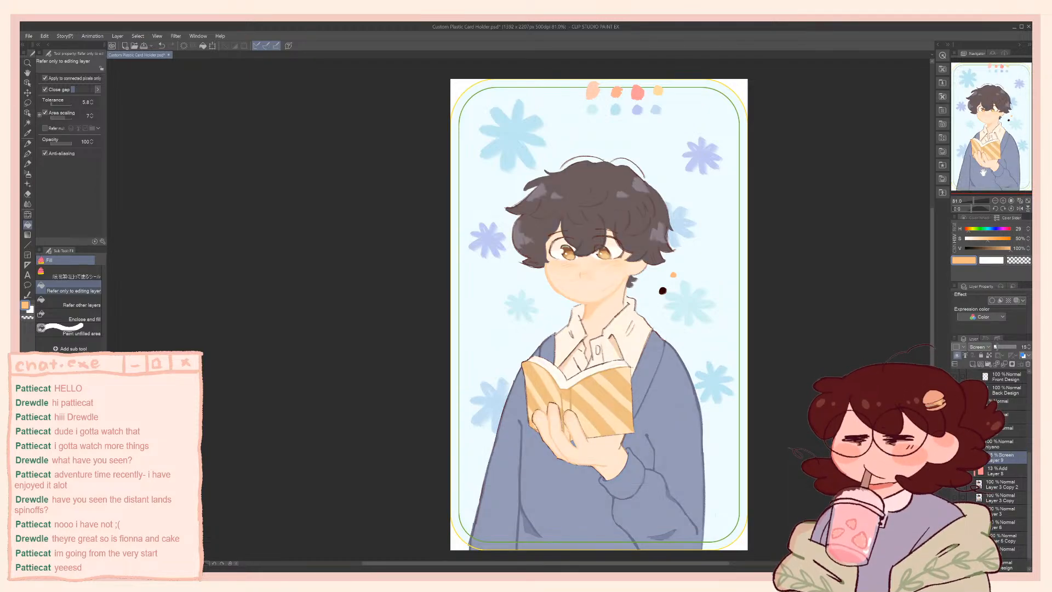
{"action": "left_click", "coordinate": [955, 458]}
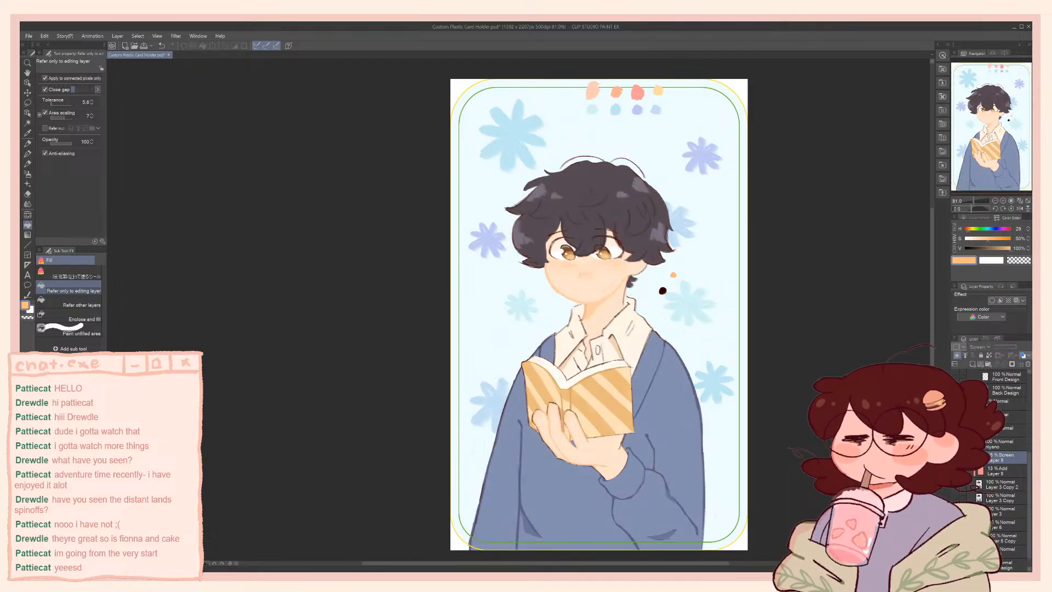
{"action": "left_click", "coordinate": [955, 458]}
{"action": "left_click", "coordinate": [955, 457]}
Recolour Layer 8's pink fill to a saturated red and raise the layer's opacity to 32%
{"action": "left_click", "coordinate": [992, 470]}
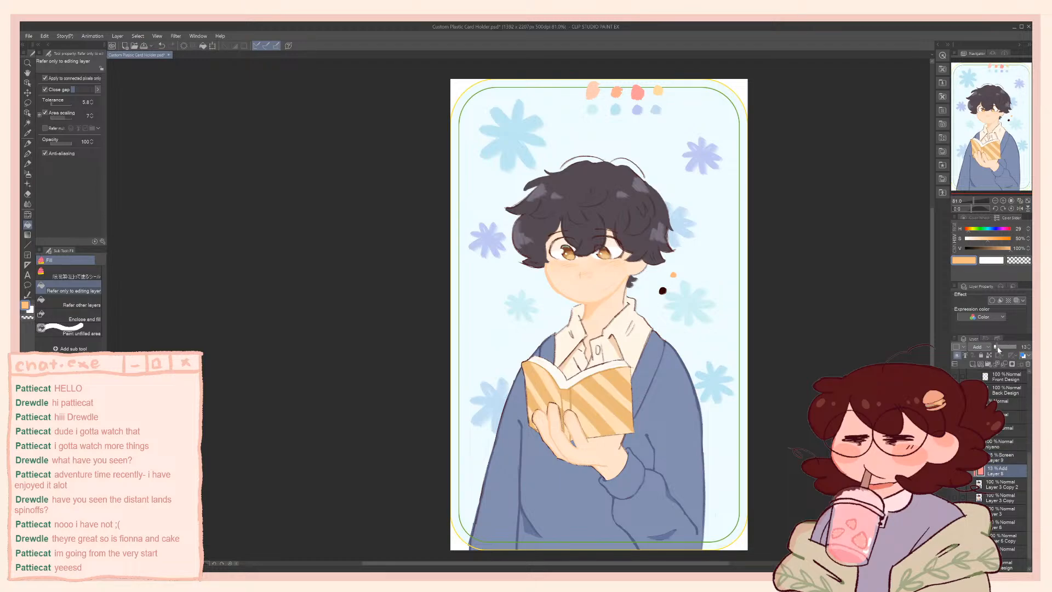
{"action": "left_click_drag", "start_coordinate": [998, 349], "coordinate": [995, 350]}
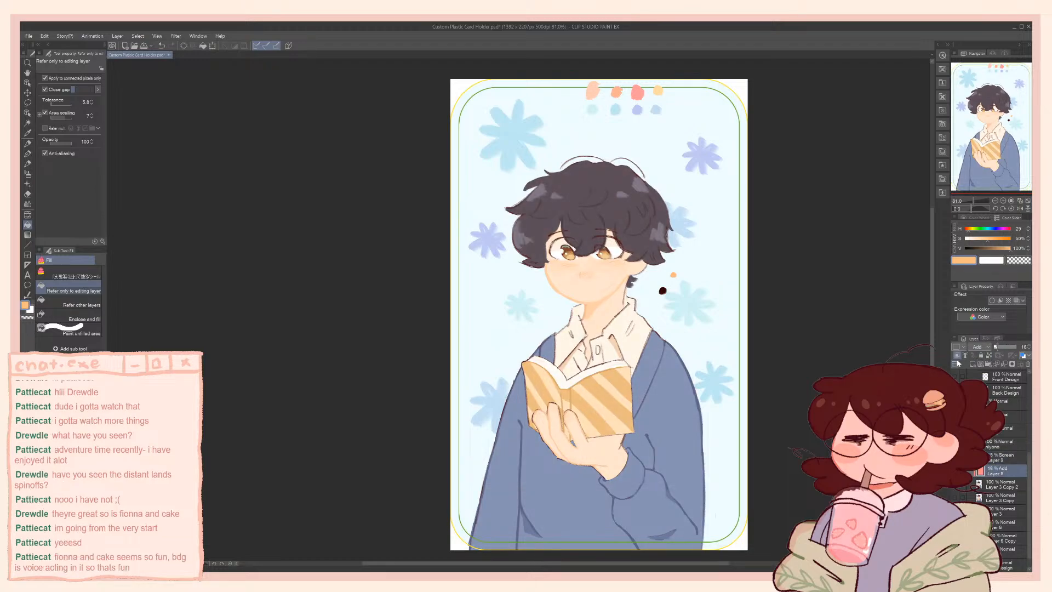
{"action": "key", "text": "ctrl+s"}
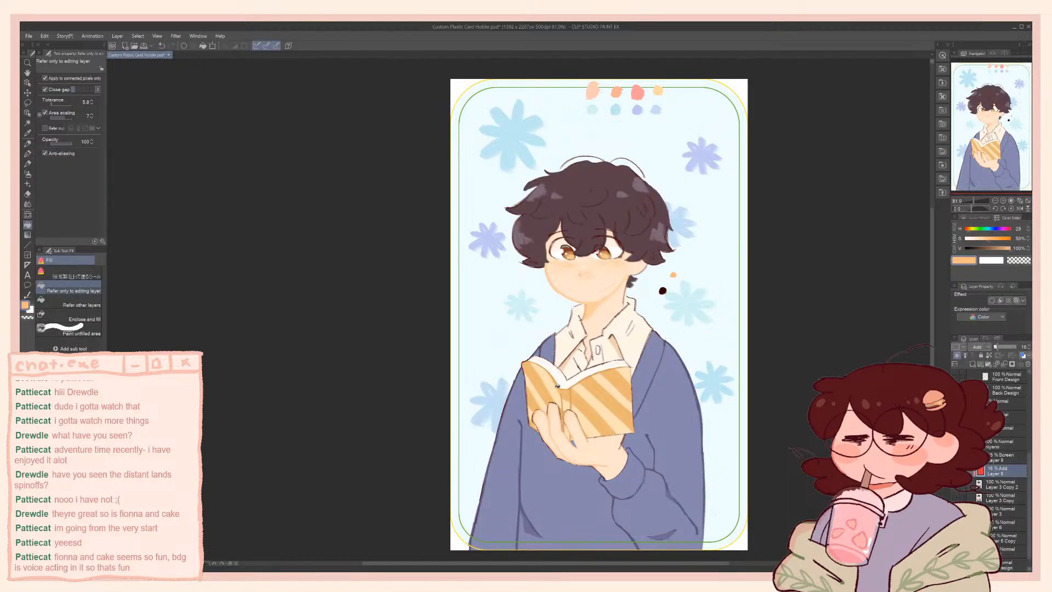
{"action": "left_click", "coordinate": [1002, 347]}
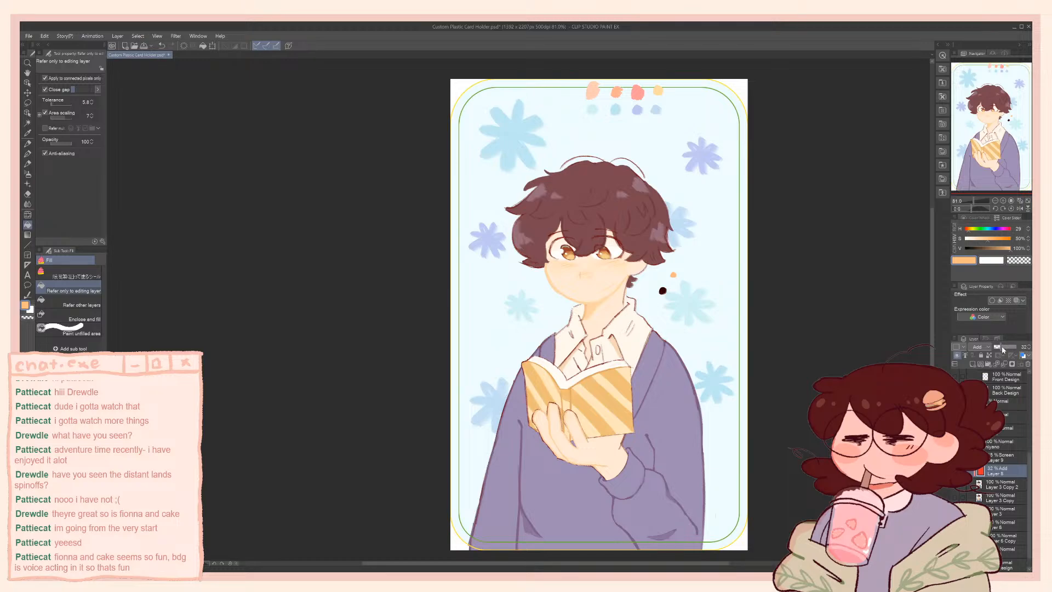
Darken Layer 8's fill to a deep red, set its opacity to 27%, and compare the overlay hidden and shown
{"action": "key", "text": "ctrl+s"}
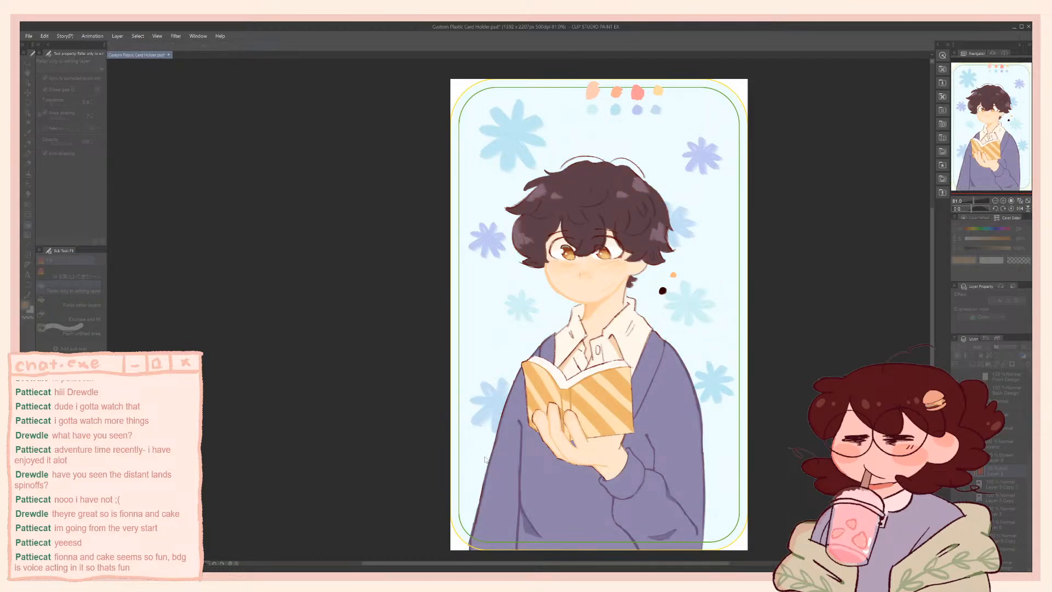
{"action": "left_click_drag", "start_coordinate": [1001, 350], "coordinate": [1001, 352]}
{"action": "left_click", "coordinate": [1006, 457], "text": "shift"}
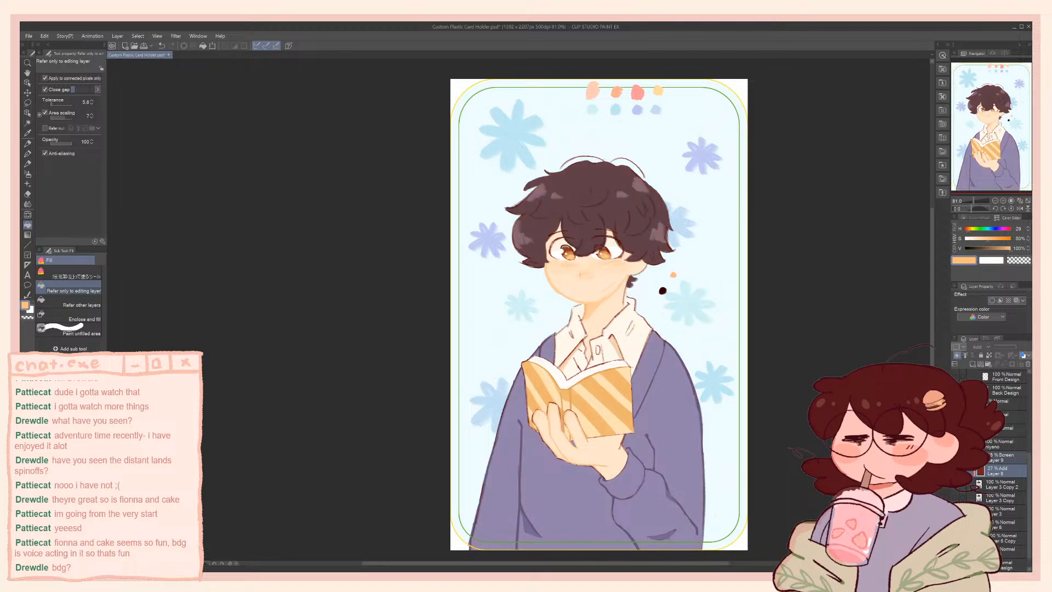
{"action": "left_click", "coordinate": [955, 471]}
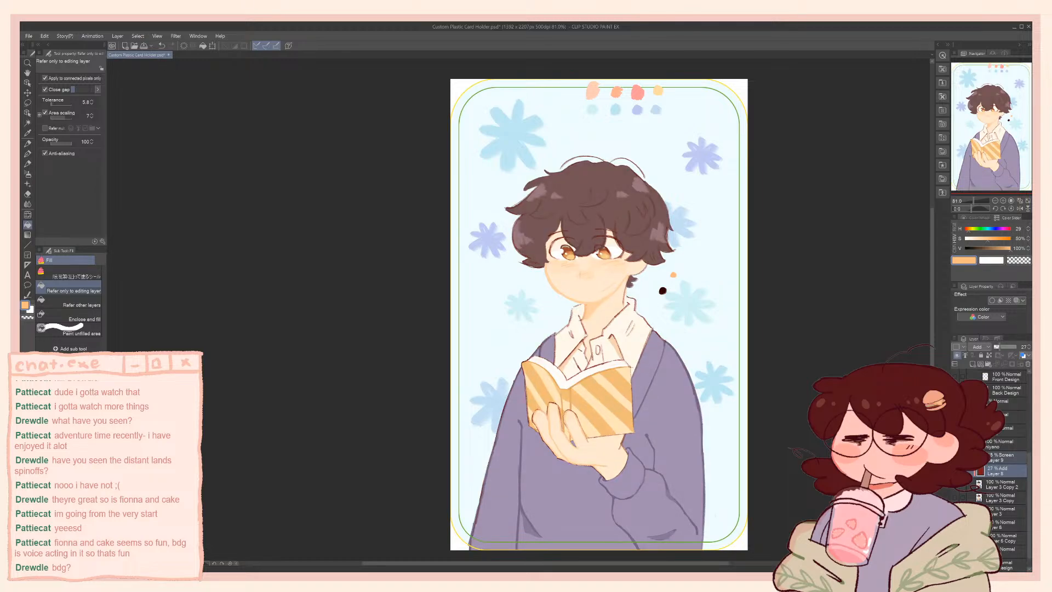
Add a clipped layer above Layer 9 and fill it with dark red at hue 360, saturation 100% and value 39%
{"action": "left_click", "coordinate": [994, 457]}
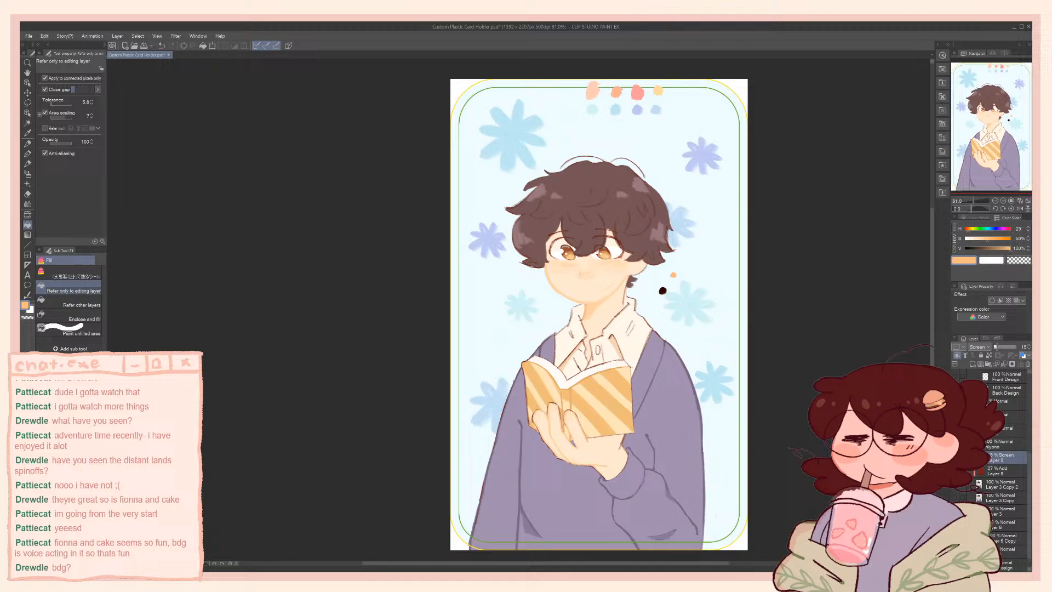
{"action": "left_click", "coordinate": [974, 365]}
{"action": "left_click", "coordinate": [958, 357]}
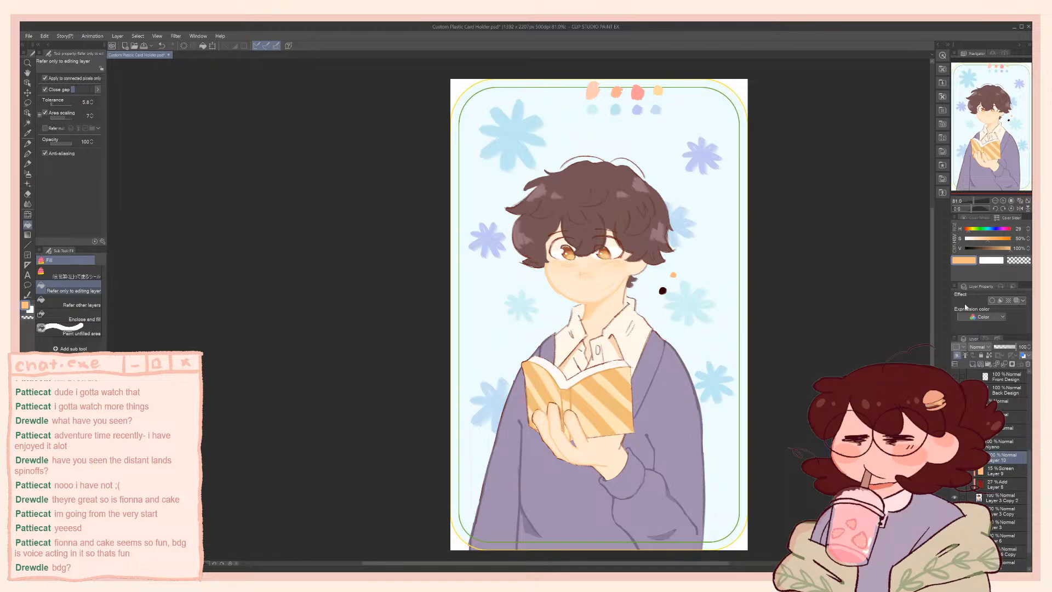
{"action": "left_click_drag", "start_coordinate": [991, 248], "coordinate": [1012, 233]}
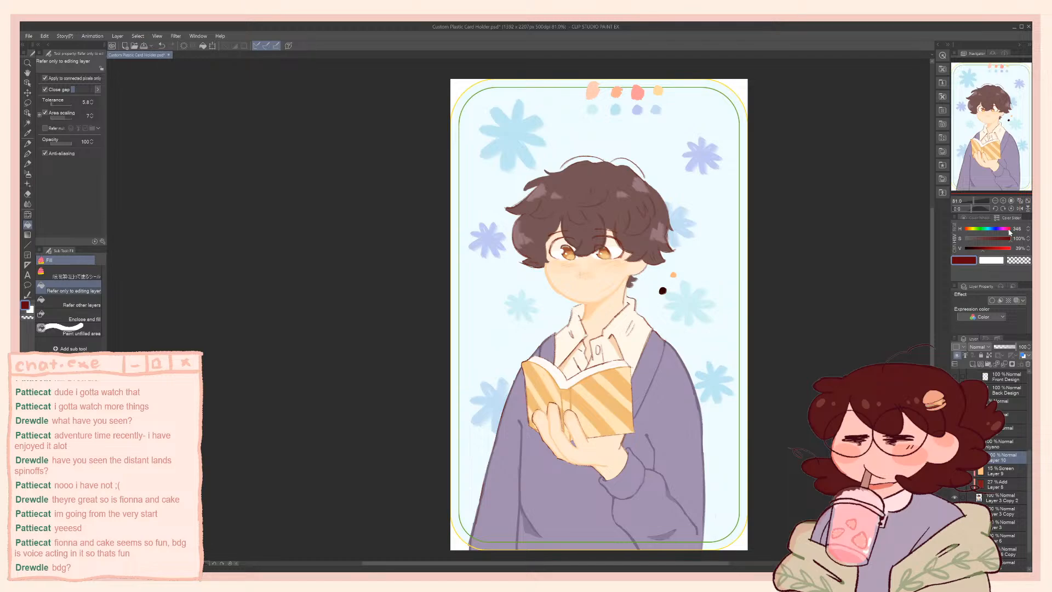
{"action": "left_click_drag", "start_coordinate": [1010, 233], "coordinate": [1012, 233]}
{"action": "left_click", "coordinate": [641, 340]}
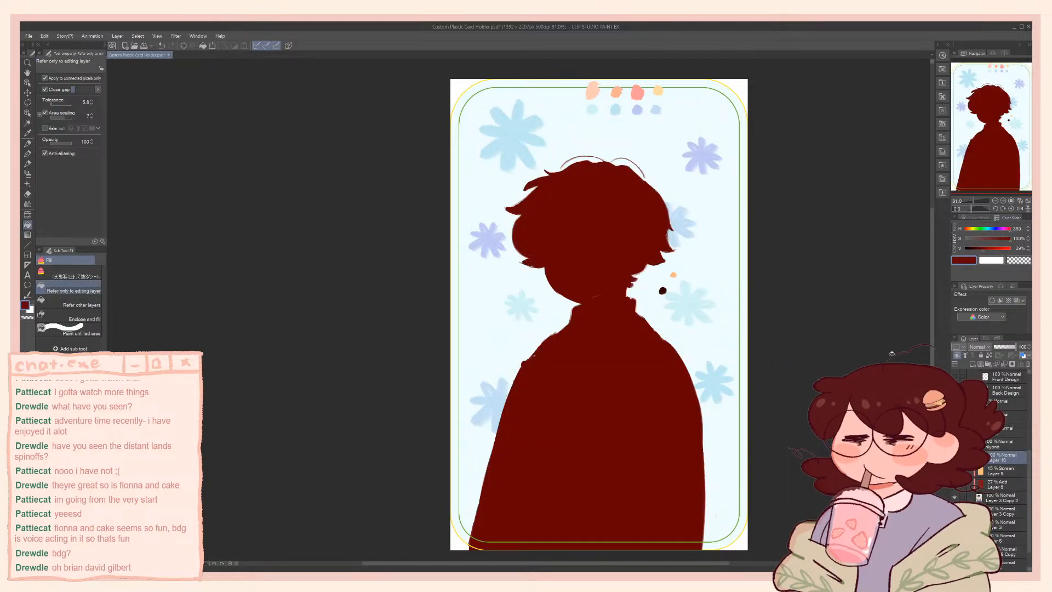
Set the dark red Layer 10 to Multiply and slightly reduce its opacity
{"action": "left_click", "coordinate": [985, 132]}
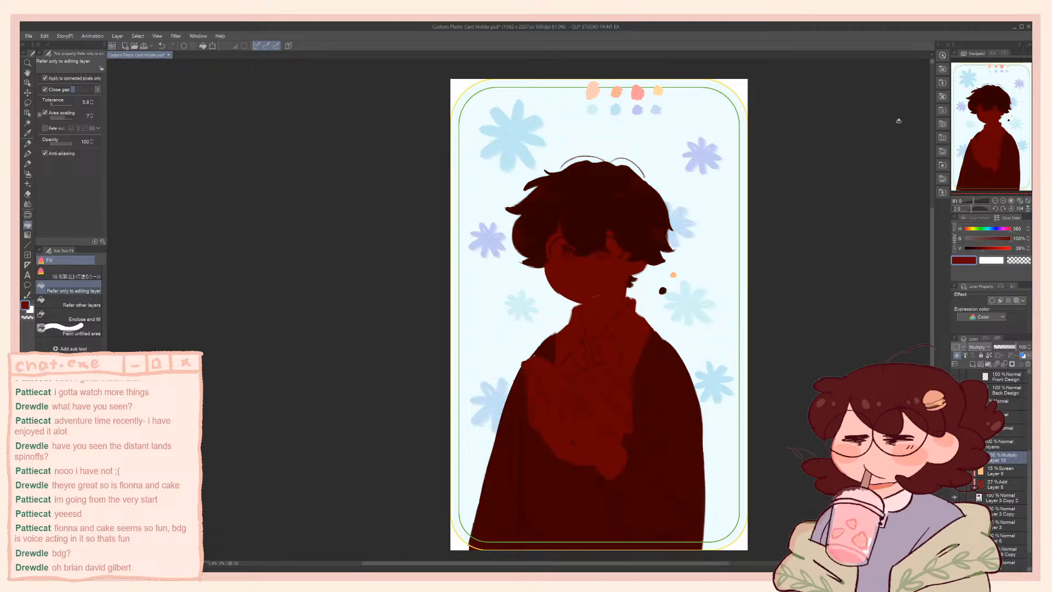
{"action": "left_click_drag", "start_coordinate": [1001, 347], "coordinate": [1017, 347]}
Try a dark red mouth stroke on Layer 3 Copy 2 with the Artemus Hard brush, and undo it
{"action": "scroll", "coordinate": [597, 284], "scroll_direction": "up", "scroll_amount": 3}
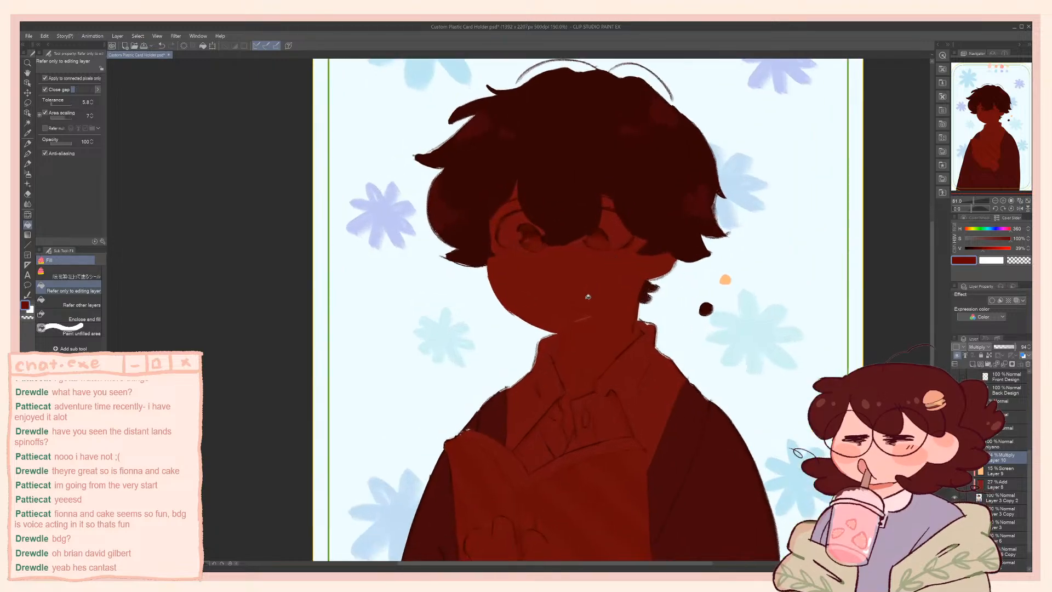
{"action": "scroll", "coordinate": [588, 297], "scroll_direction": "up", "scroll_amount": 7}
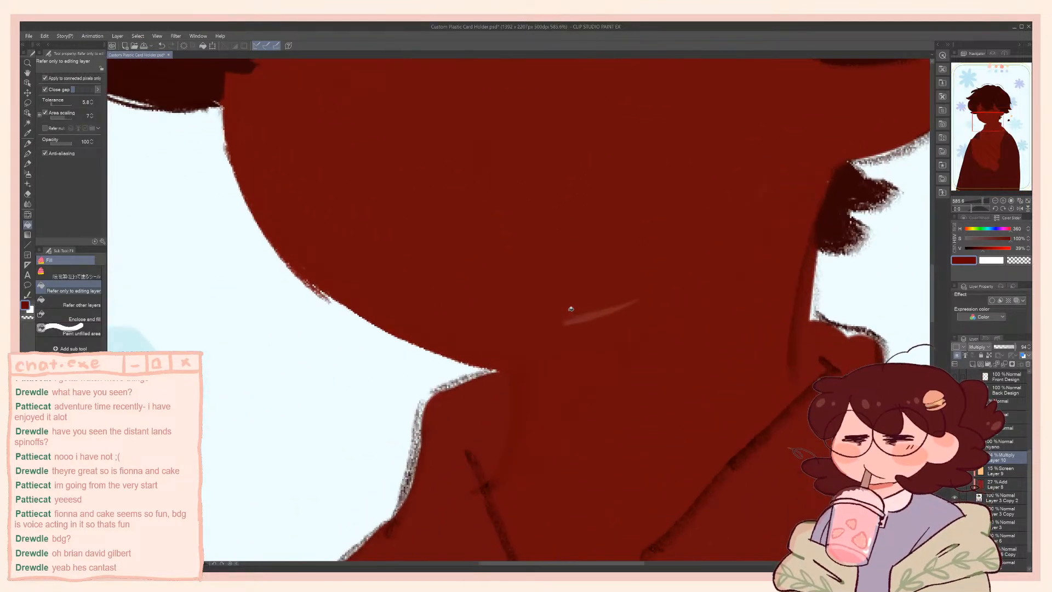
{"action": "left_click", "coordinate": [1002, 498]}
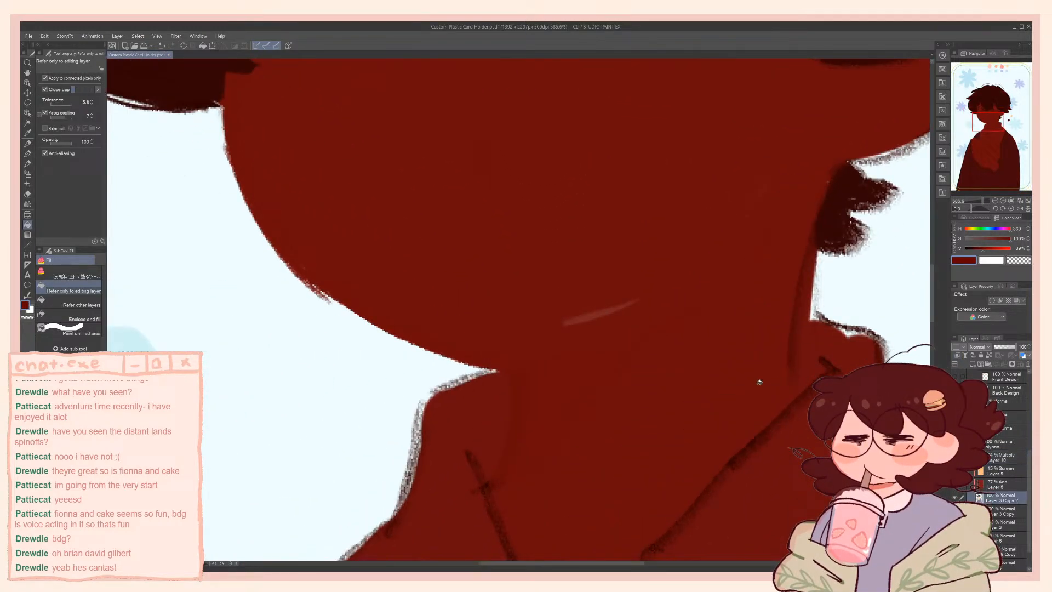
{"action": "key", "text": "p"}
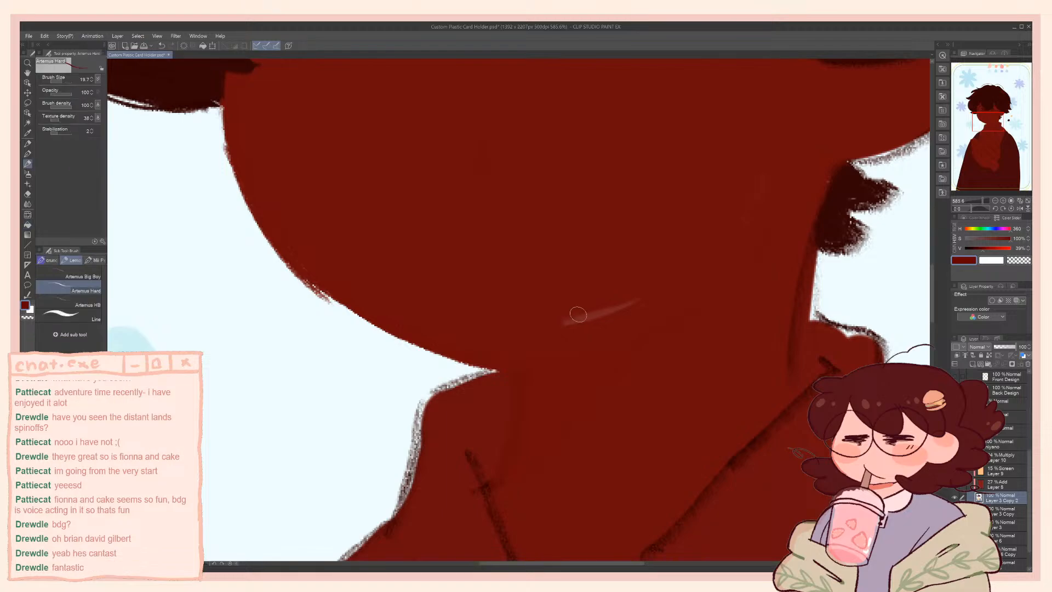
{"action": "mouse_move", "coordinate": [578, 314]}
{"action": "left_mouse_down"}
{"action": "mouse_move", "coordinate": [599, 306]}
{"action": "mouse_move", "coordinate": [564, 324]}
{"action": "mouse_move", "coordinate": [693, 286]}
{"action": "left_mouse_up"}
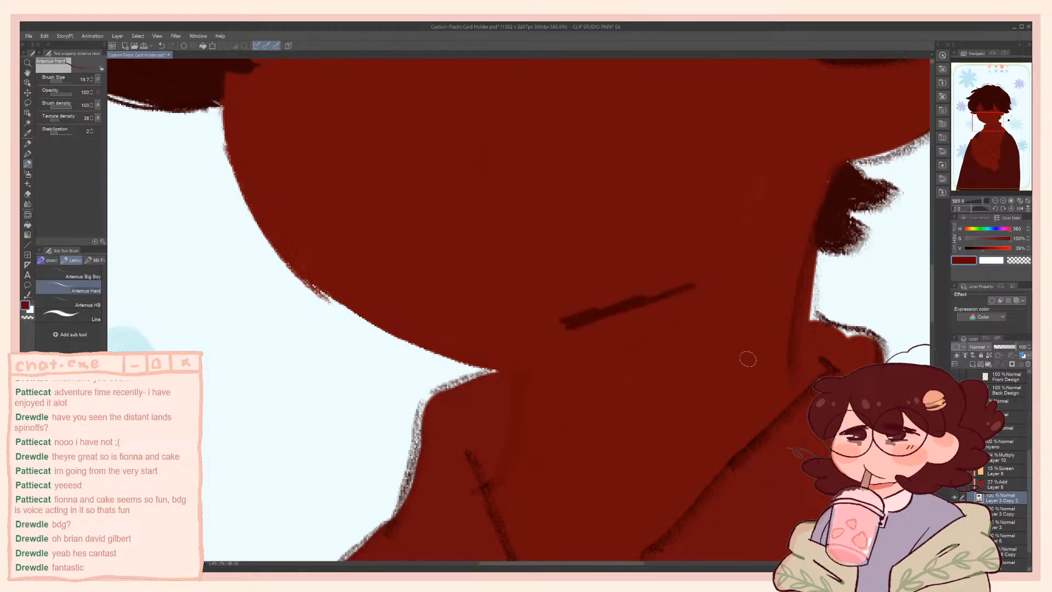
{"action": "key", "text": "ctrl+z"}
{"action": "key", "text": "ctrl+z"}
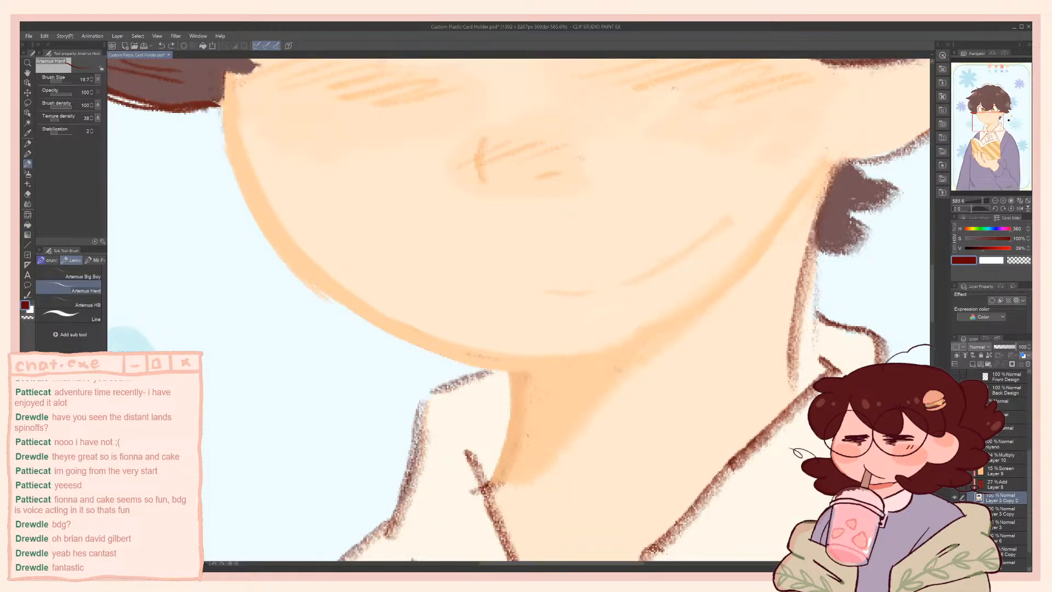
Sample the pale skin tone at hue 27, saturation 22% and value 100%, and enlarge the Artemus Hard brush for touching up the mouth area
{"action": "key", "text": "ctrl+y"}
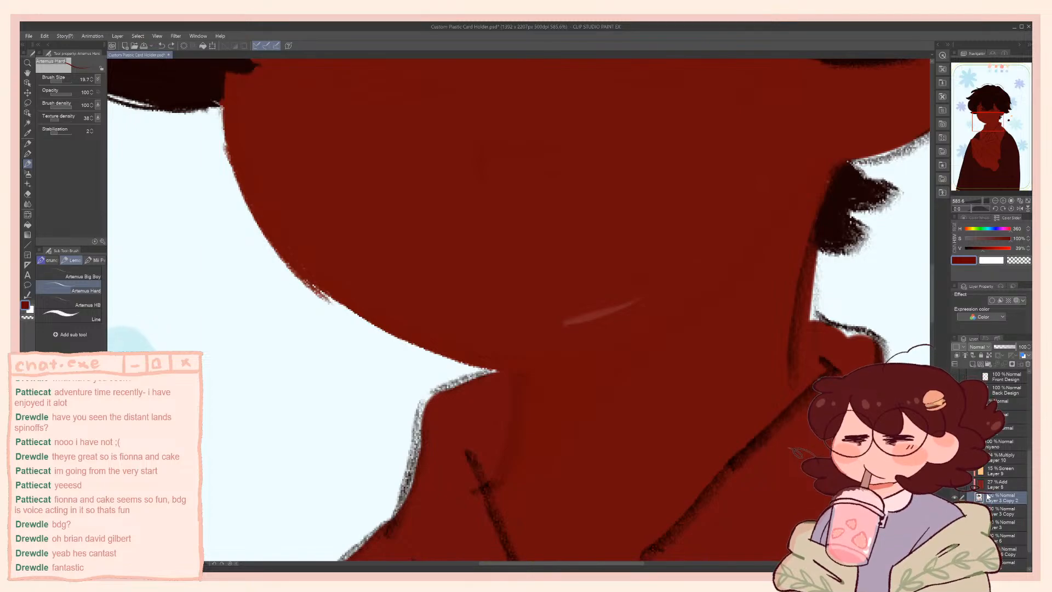
{"action": "key", "text": "ctrl+z"}
{"action": "left_click", "coordinate": [623, 323], "text": "alt"}
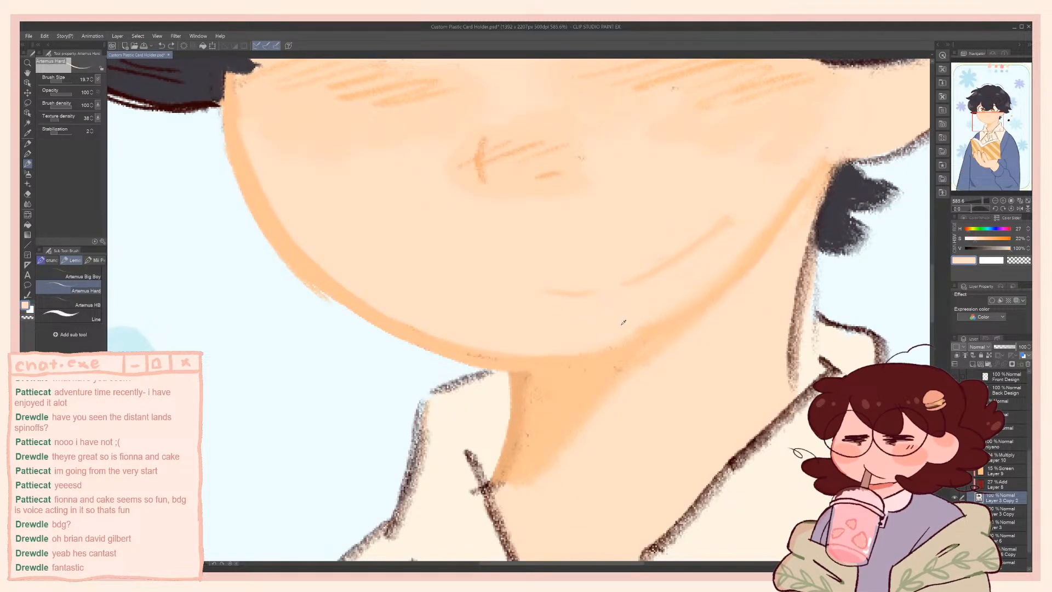
{"action": "key", "text": "bracketright"}
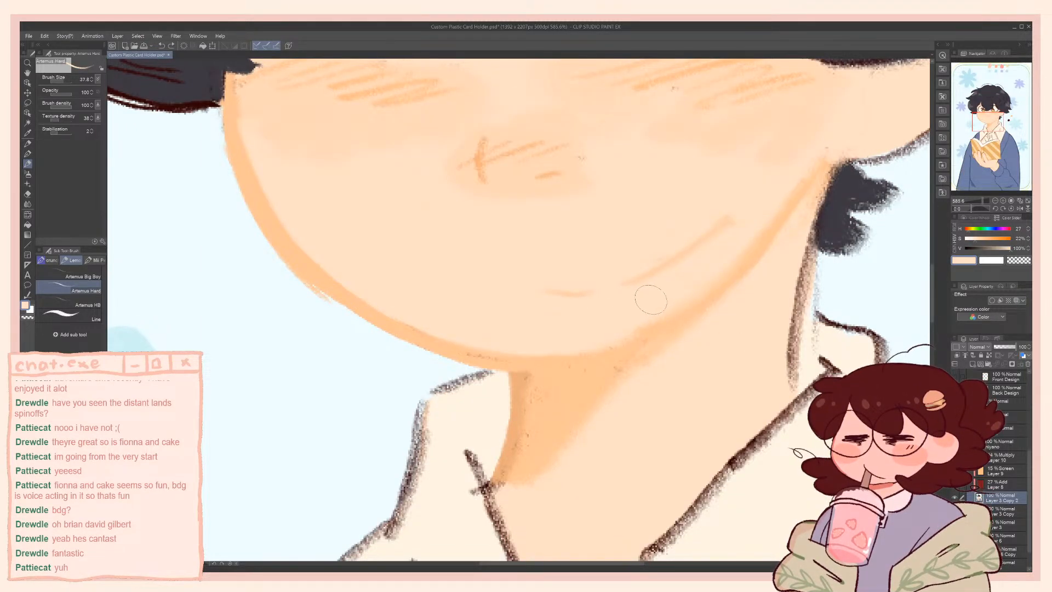
{"action": "key", "text": "ctrl+y"}
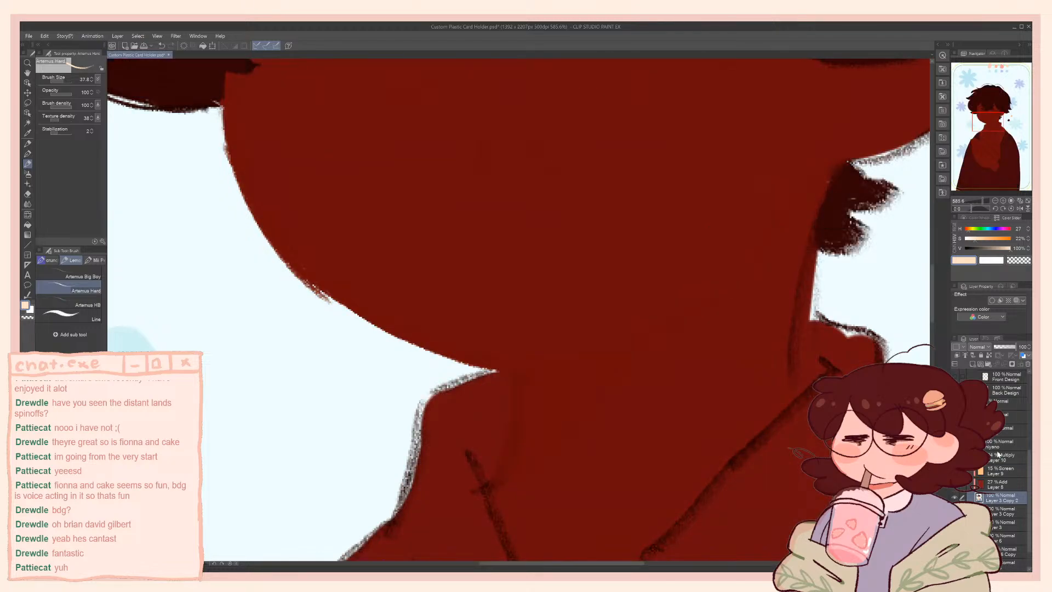
Lower the opacity of the Multiply Layer 10 and fit the whole card in view
{"action": "left_click", "coordinate": [1000, 456]}
{"action": "left_click_drag", "start_coordinate": [1009, 348], "coordinate": [998, 349]}
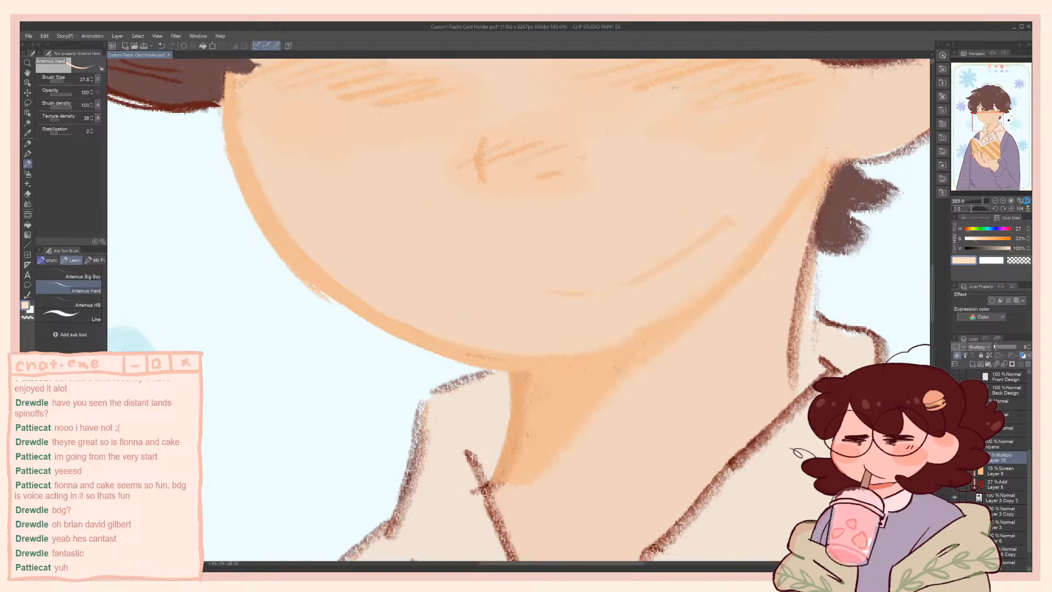
{"action": "left_click", "coordinate": [1027, 201]}
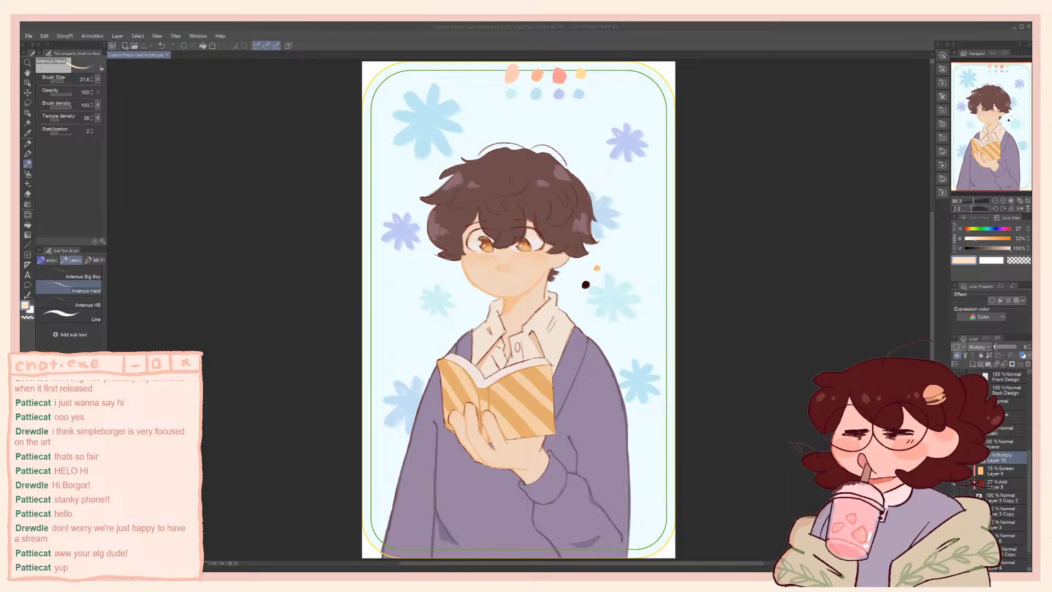
Hide Layer 10 and toggle the Screen Layer 9 off and on to compare the character's colours
{"action": "left_click", "coordinate": [538, 25]}
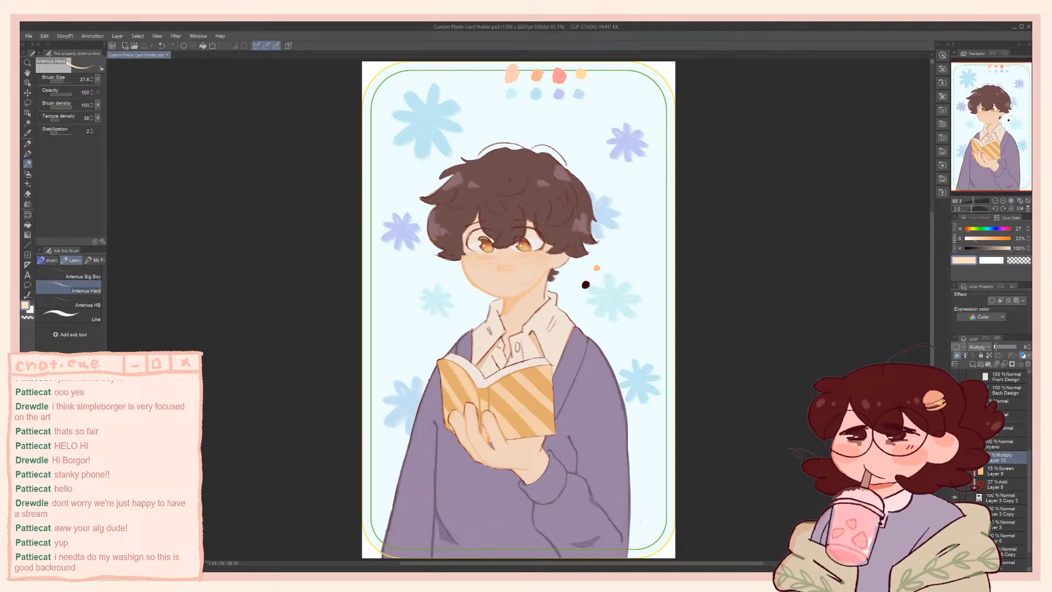
{"action": "left_click", "coordinate": [955, 457]}
{"action": "left_click", "coordinate": [1002, 471]}
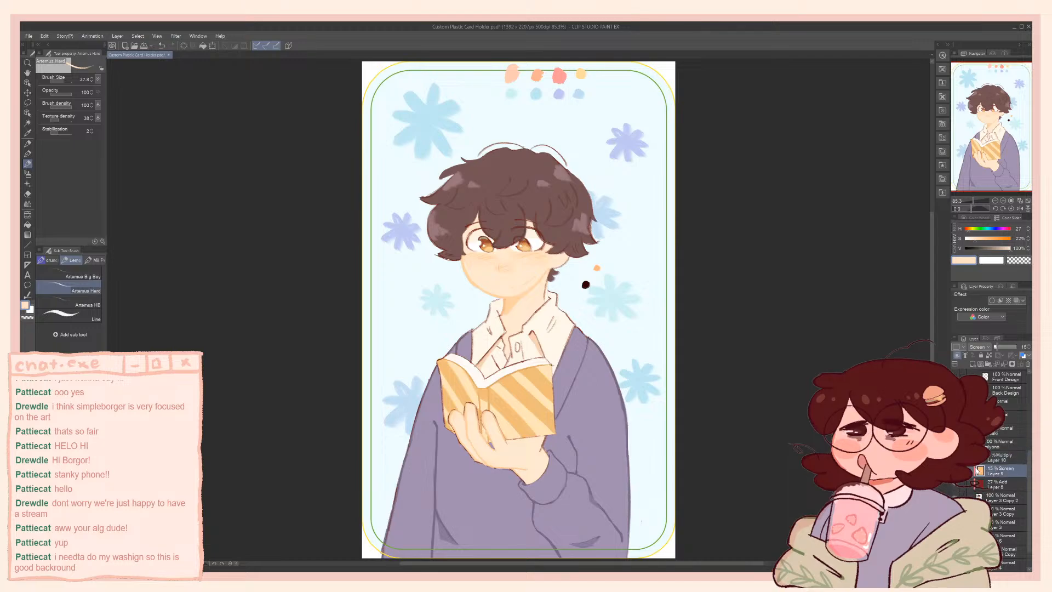
{"action": "left_click", "coordinate": [954, 470]}
{"action": "left_click", "coordinate": [955, 470]}
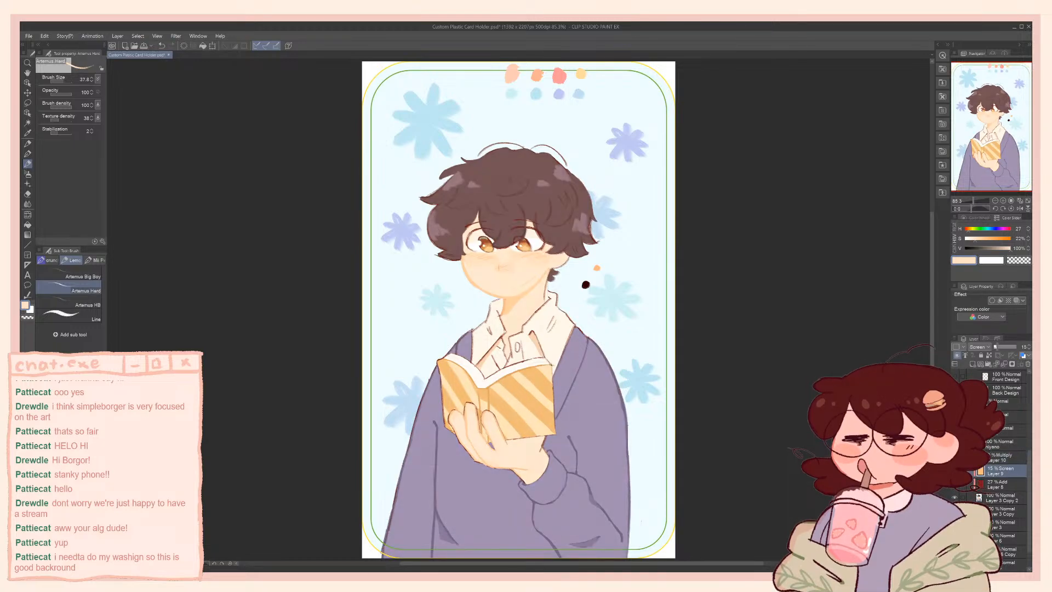
{"action": "left_click", "coordinate": [955, 471]}
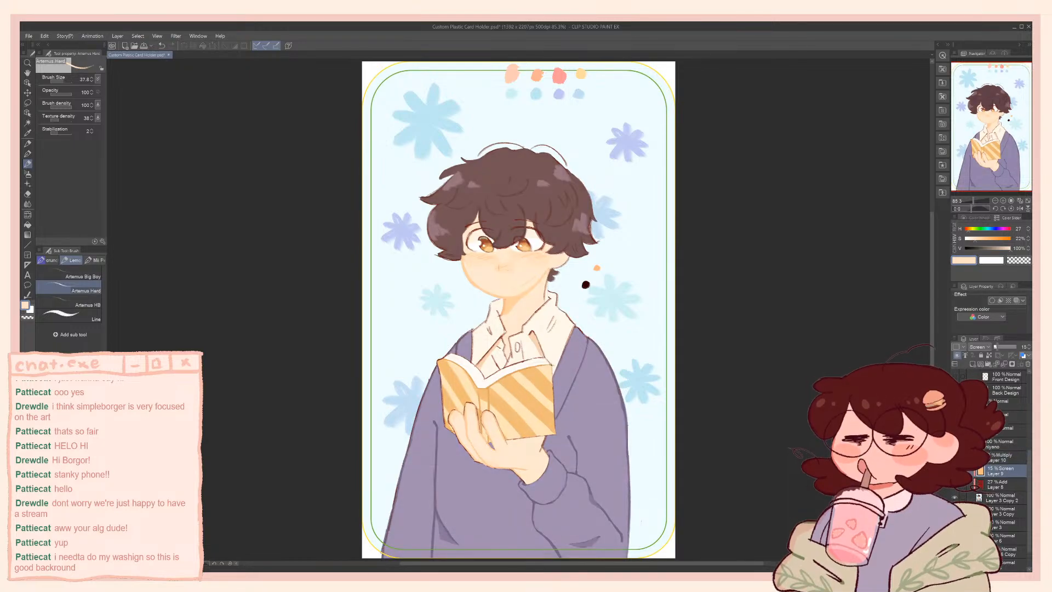
Toggle the dark red Add Layer 8 off and on to compare its effect on the hair and cardigan
{"action": "left_click", "coordinate": [955, 484]}
{"action": "left_click", "coordinate": [955, 484]}
{"action": "left_click_drag", "start_coordinate": [519, 310], "coordinate": [500, 297]}
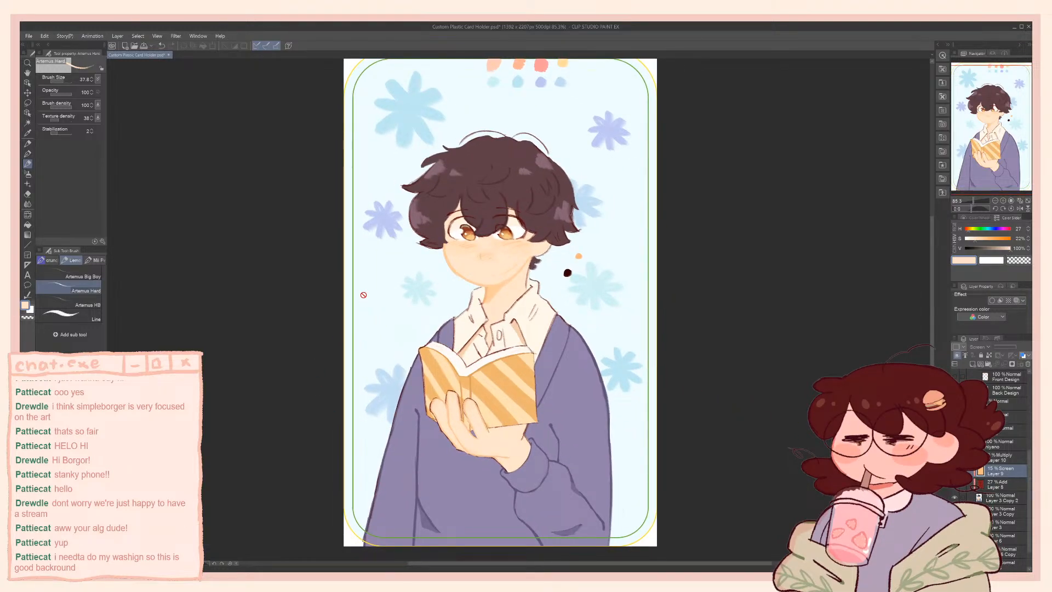
{"action": "left_click", "coordinate": [1004, 484]}
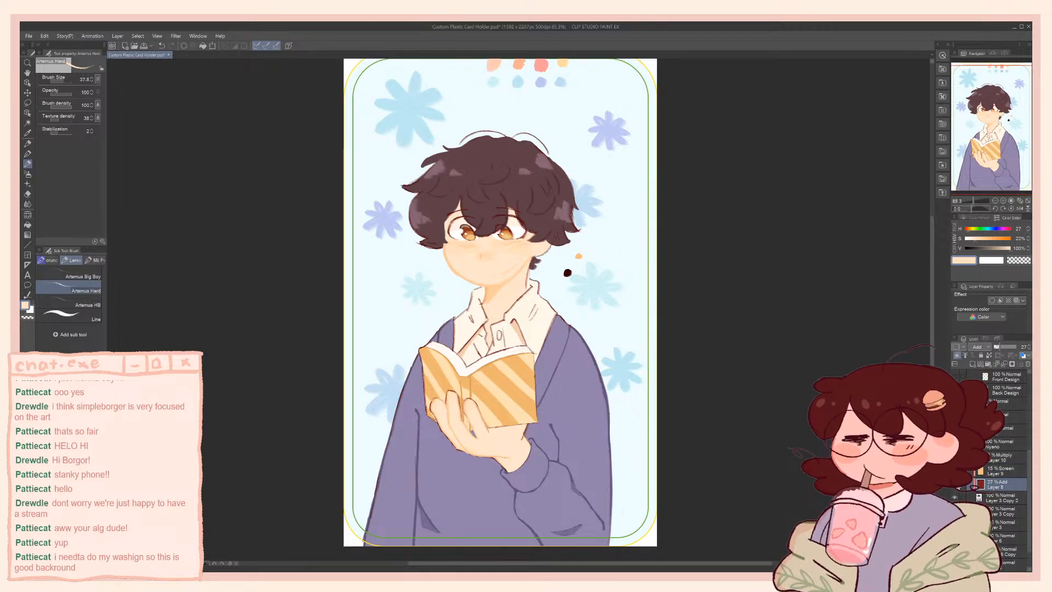
{"action": "left_click", "coordinate": [956, 485]}
{"action": "left_click", "coordinate": [956, 485]}
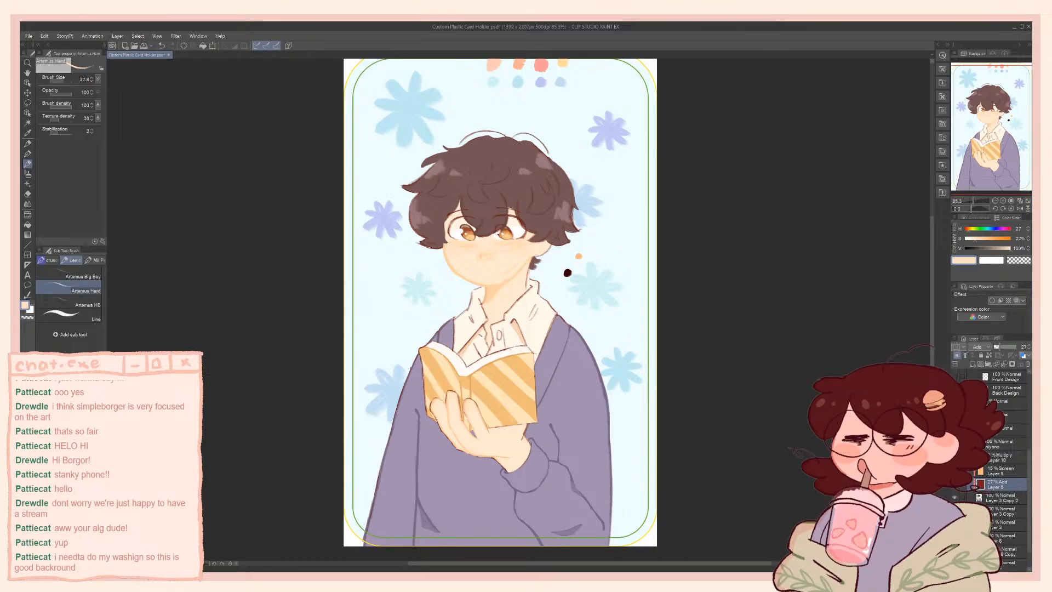
{"action": "left_click", "coordinate": [956, 485]}
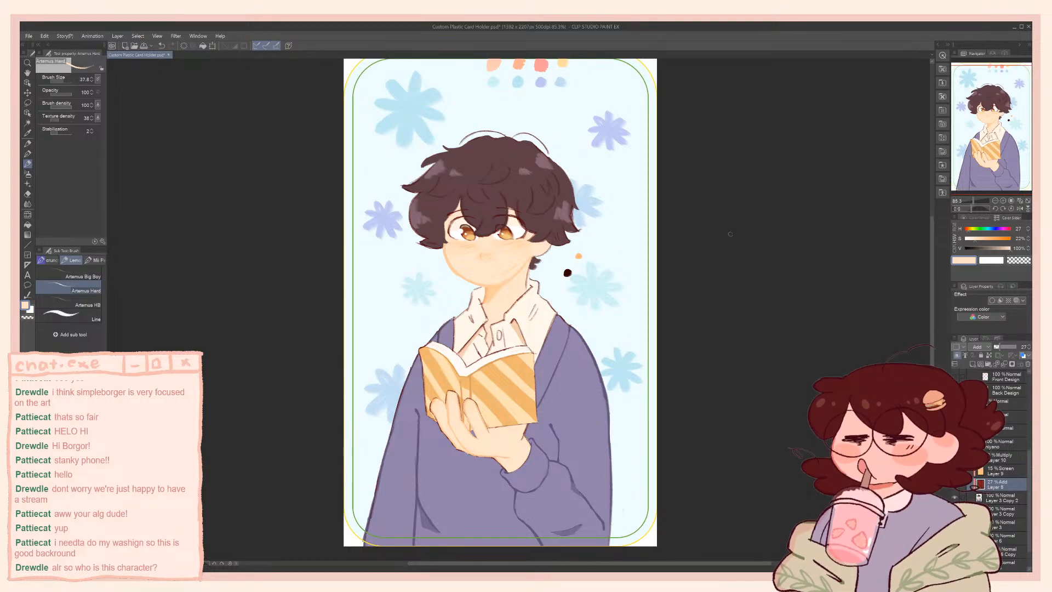
Merge Layer 8 down into Layer 3 Copy 2 and paint over the hair's upper outline with the sampled hair brown, hue 343, saturation 33%, value 27%
{"action": "scroll", "coordinate": [500, 112], "scroll_direction": "up", "scroll_amount": 3}
{"action": "scroll", "coordinate": [462, 149], "scroll_direction": "up", "scroll_amount": 2}
{"action": "left_click", "coordinate": [483, 179], "text": "alt"}
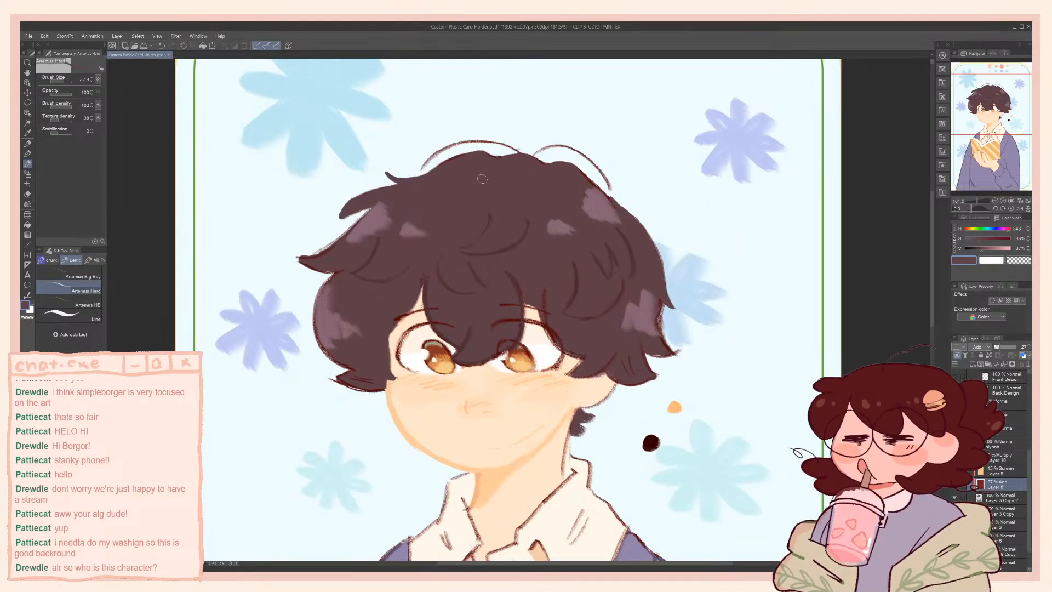
{"action": "key", "text": "ctrl+e"}
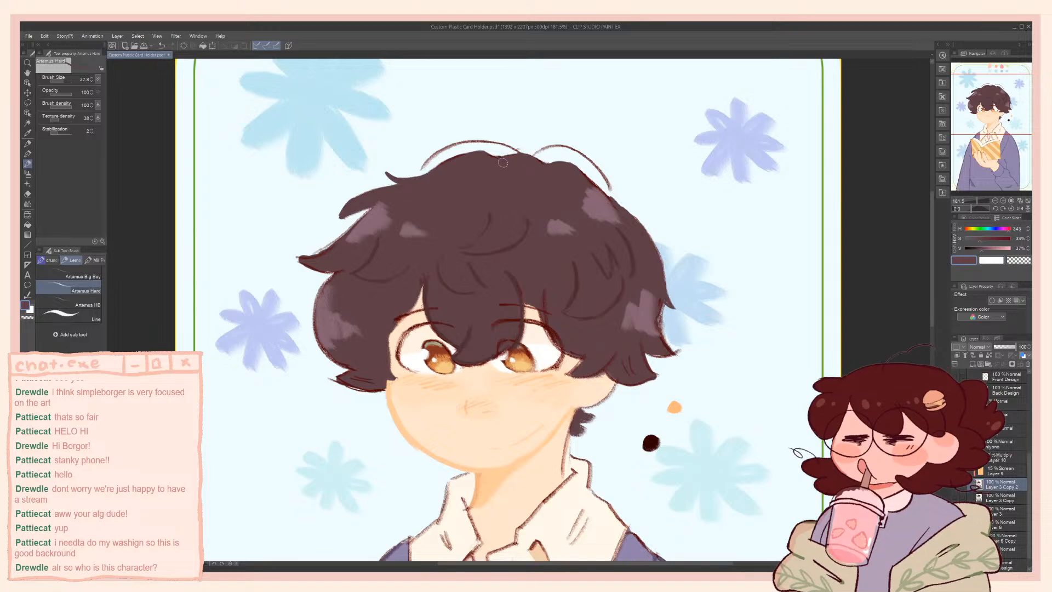
{"action": "left_click_drag", "start_coordinate": [487, 156], "coordinate": [497, 155]}
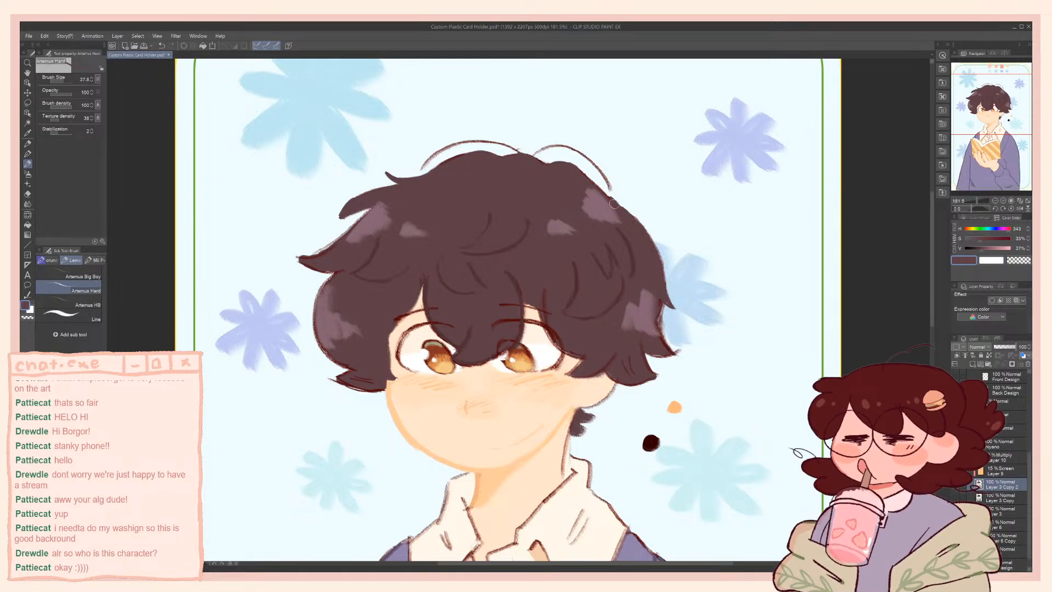
{"action": "left_click_drag", "start_coordinate": [613, 206], "coordinate": [661, 224]}
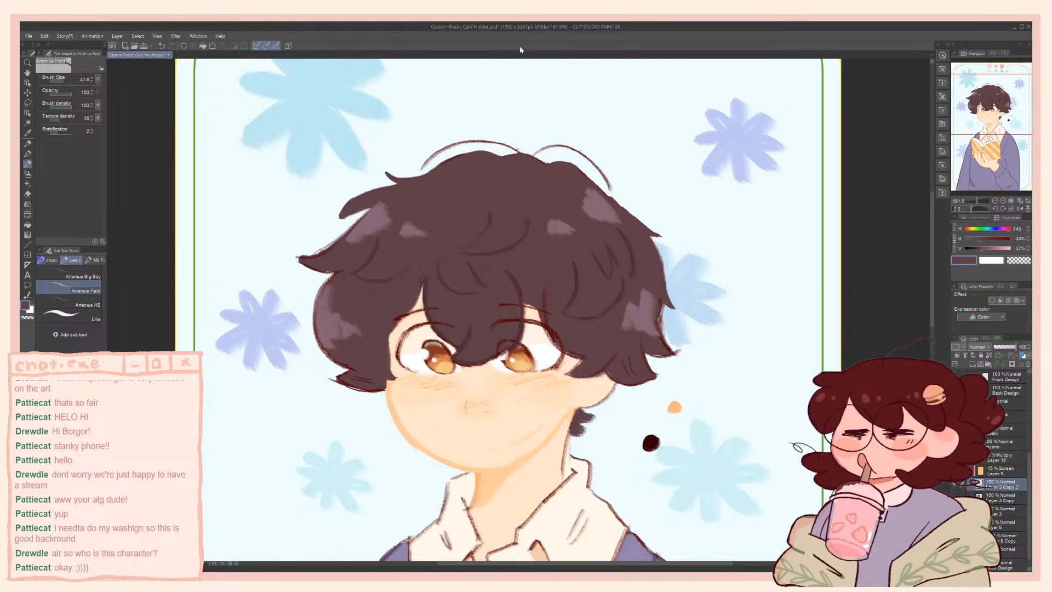
Review the full card and sample the neck shadow tone at hue 29, saturation 39% and value 100%
{"action": "scroll", "coordinate": [507, 230], "scroll_direction": "down", "scroll_amount": 3}
{"action": "scroll", "coordinate": [507, 230], "scroll_direction": "down", "scroll_amount": 3}
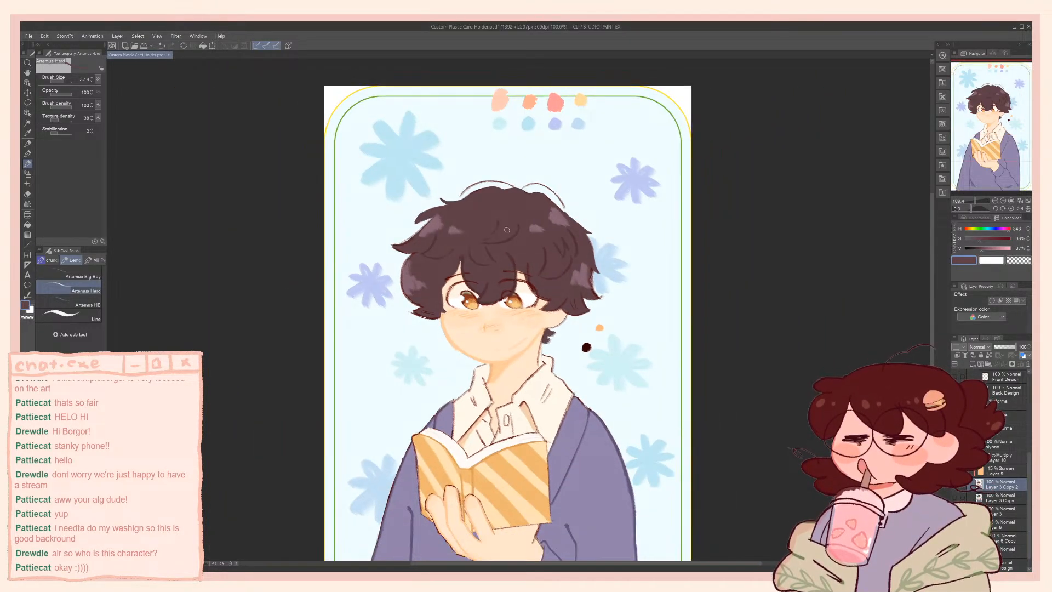
{"action": "scroll", "coordinate": [520, 266], "scroll_direction": "up", "scroll_amount": 1}
{"action": "left_click_drag", "start_coordinate": [523, 271], "coordinate": [538, 207]}
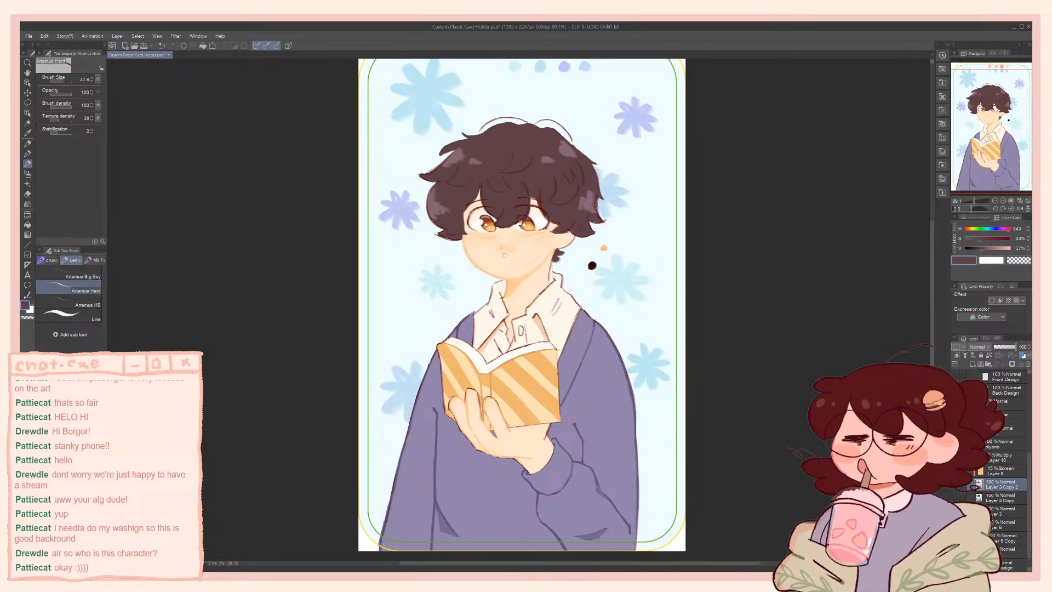
{"action": "scroll", "coordinate": [507, 206], "scroll_direction": "up", "scroll_amount": 4}
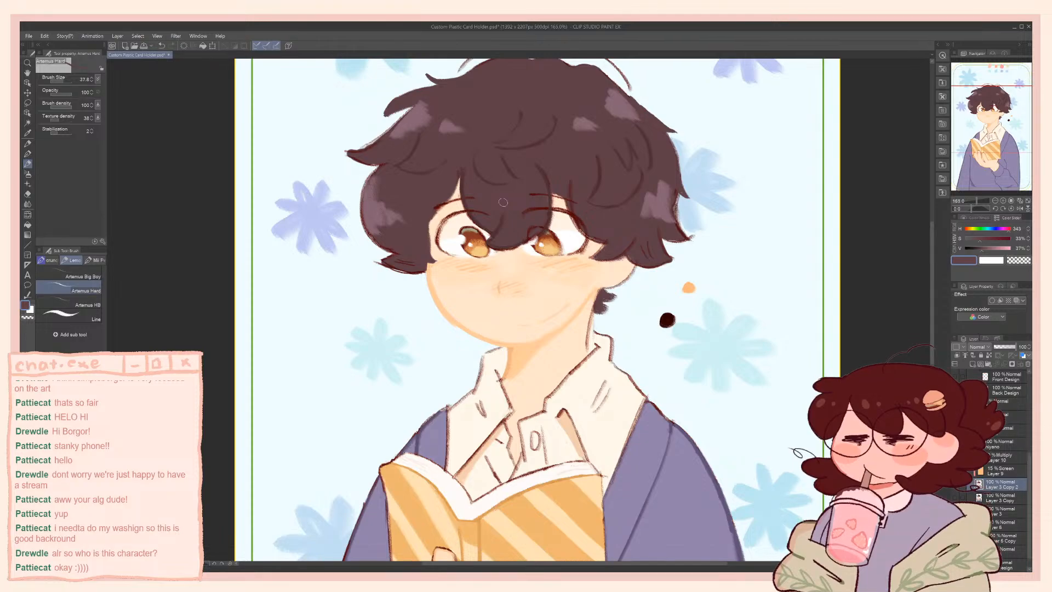
{"action": "left_click", "coordinate": [526, 356], "text": "alt"}
{"action": "scroll", "coordinate": [520, 105], "scroll_direction": "up", "scroll_amount": 1}
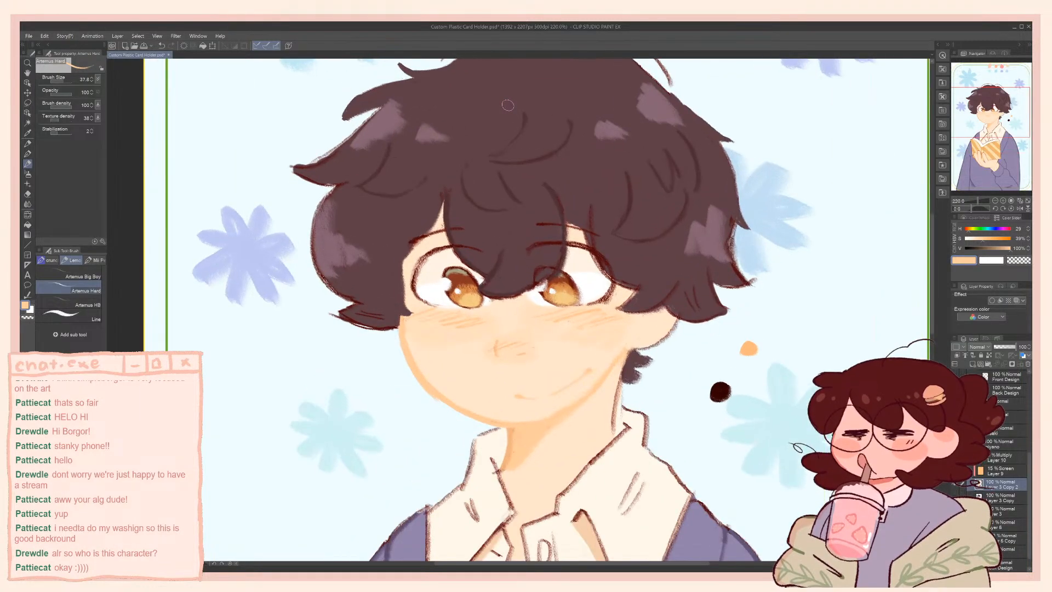
Refine the thin strand lines in the hair with a smaller Artemus Hard brush and sampled hair browns
{"action": "left_click", "coordinate": [528, 115], "text": "alt"}
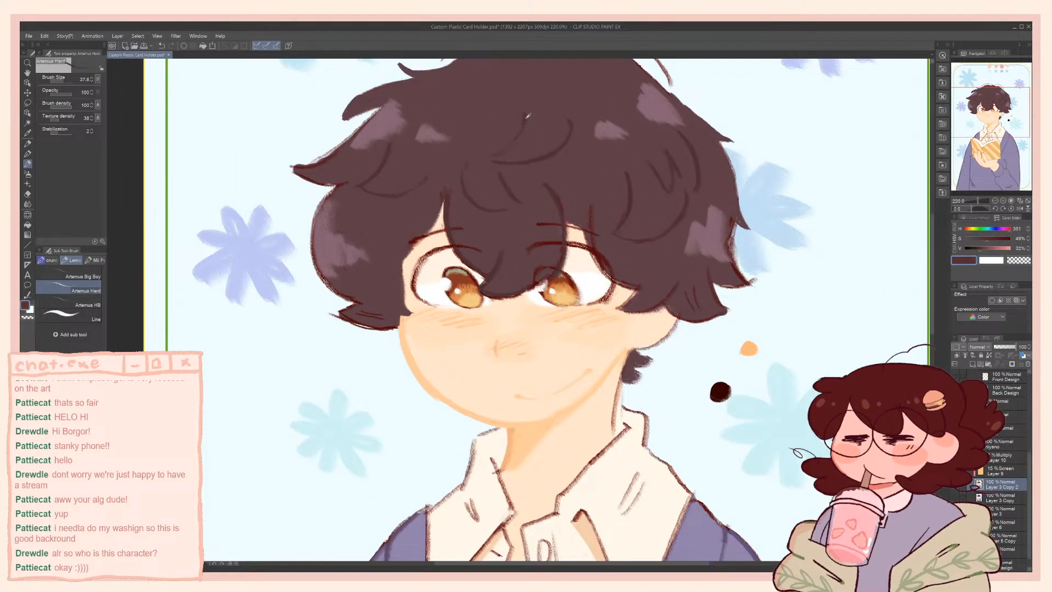
{"action": "key", "text": "bracketleft"}
{"action": "key", "text": "bracketleft"}
{"action": "key", "text": "bracketleft"}
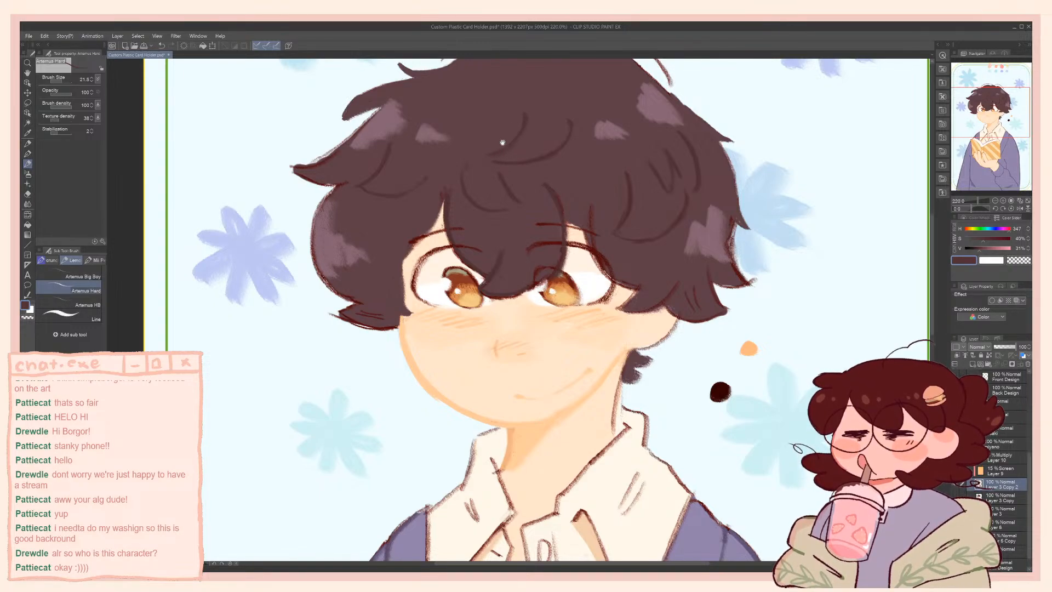
{"action": "left_click_drag", "start_coordinate": [501, 153], "coordinate": [579, 219]}
{"action": "left_click", "coordinate": [578, 201], "text": "alt"}
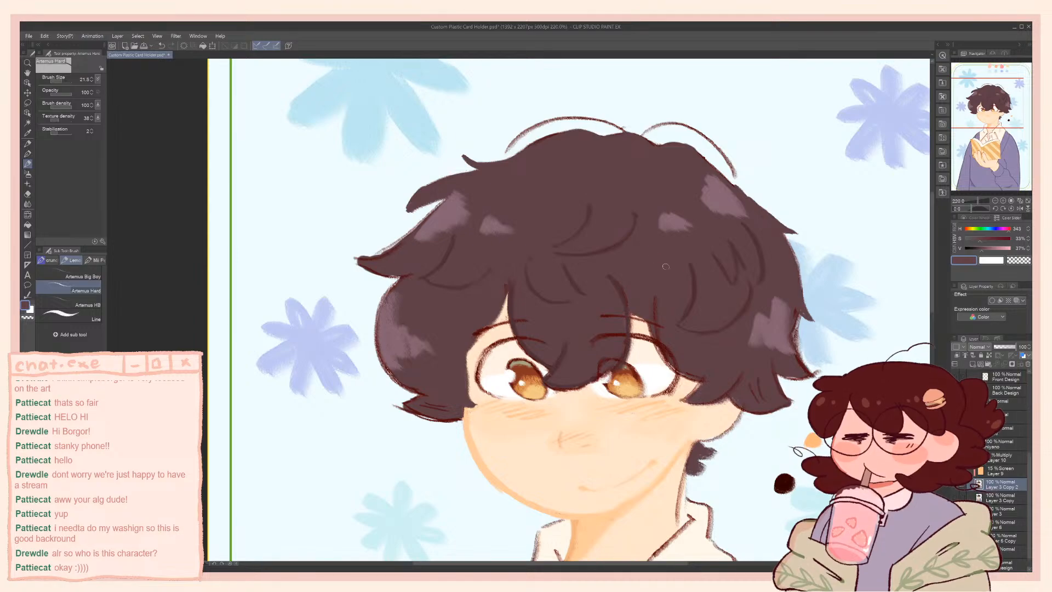
{"action": "left_click", "coordinate": [696, 276], "text": "alt"}
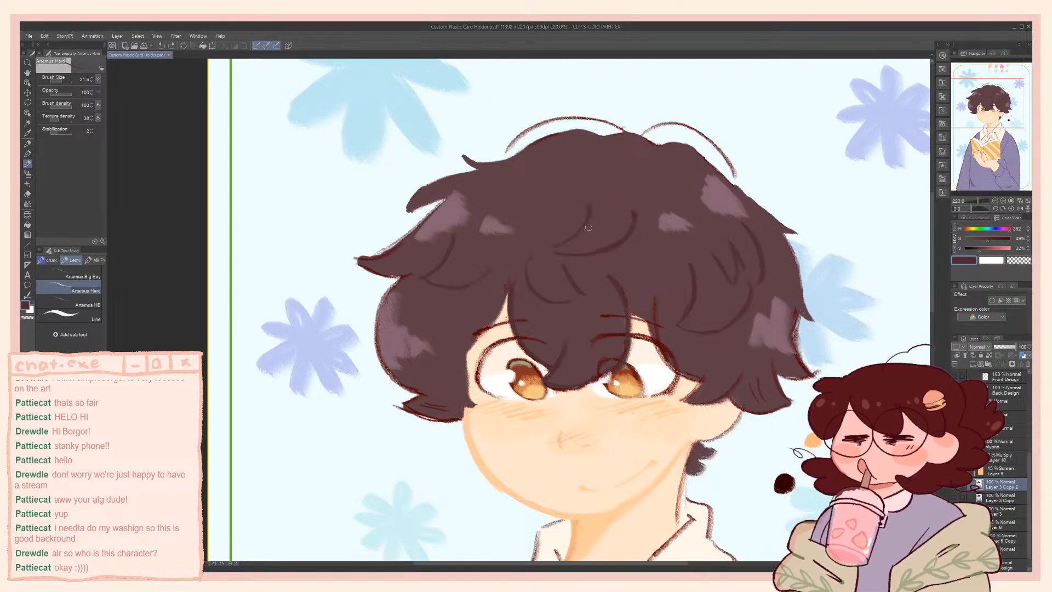
Paint over the curved strand near the crown with the base hair brown, using a brush size of 43.9
{"action": "left_click", "coordinate": [610, 196], "text": "alt"}
{"action": "key", "text": "]"}
{"action": "key", "text": "]"}
{"action": "key", "text": "]"}
{"action": "key", "text": "]"}
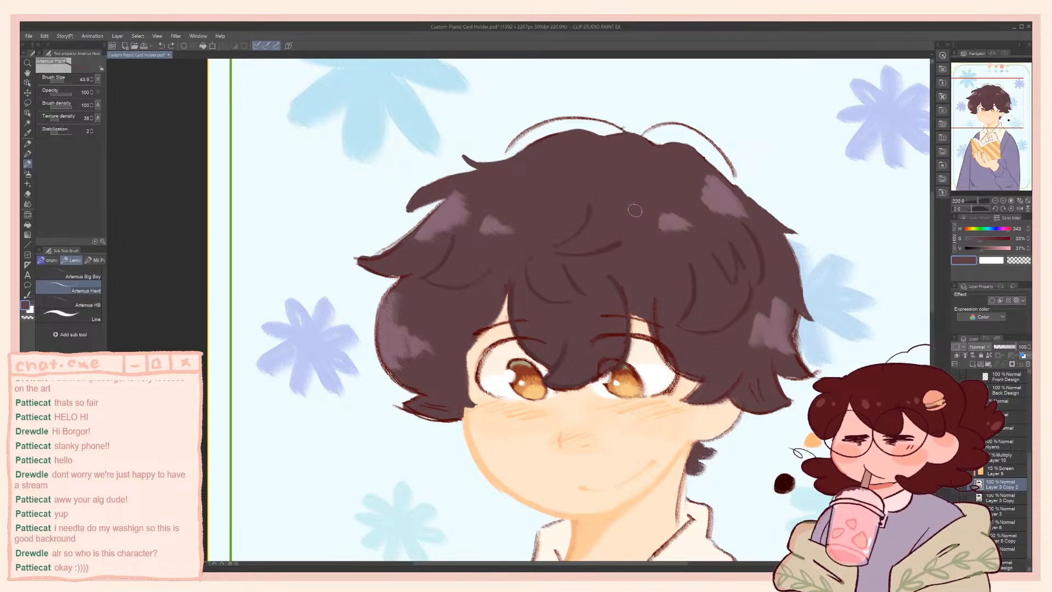
{"action": "left_click_drag", "start_coordinate": [635, 210], "coordinate": [593, 251]}
Redraw the curved crown strand with a smaller brush in the sampled dark strand brown, and check it on the whole card
{"action": "left_click", "coordinate": [589, 209], "text": "alt"}
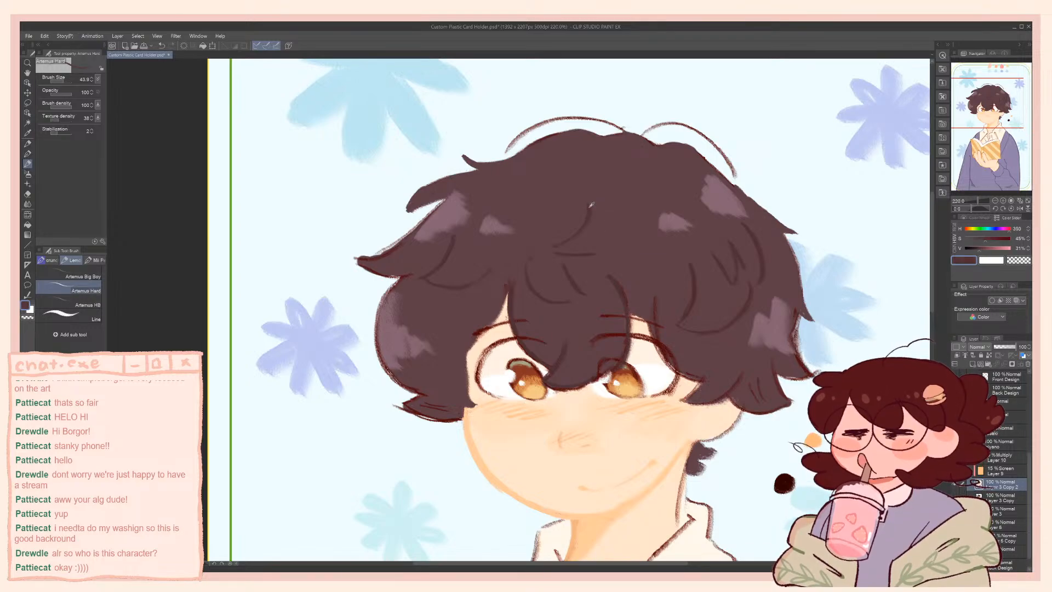
{"action": "key", "text": "["}
{"action": "key", "text": "["}
{"action": "key", "text": "["}
{"action": "key", "text": "["}
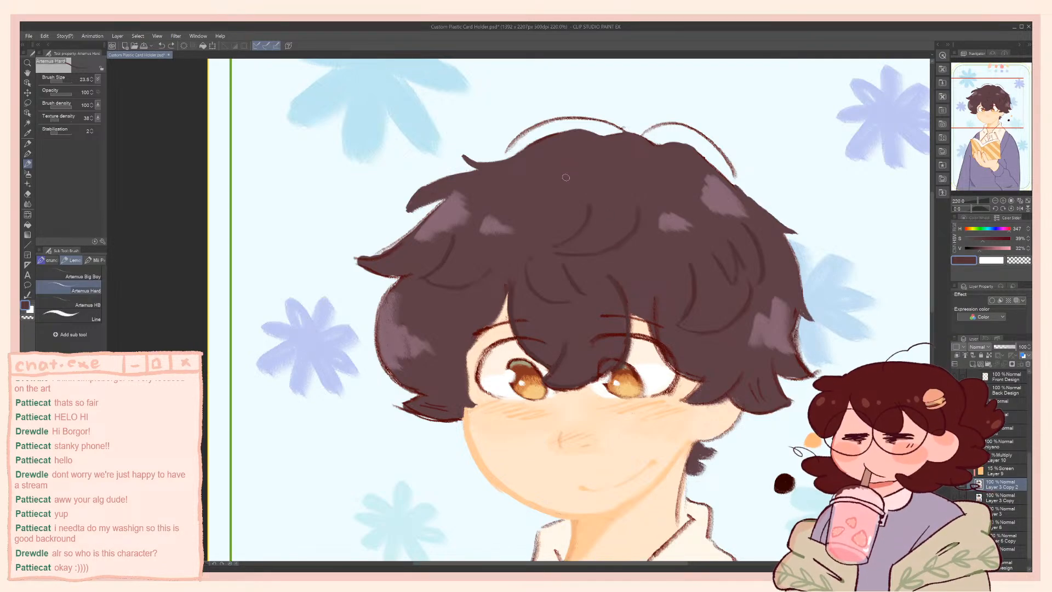
{"action": "scroll", "coordinate": [567, 178], "scroll_direction": "down", "scroll_amount": 6}
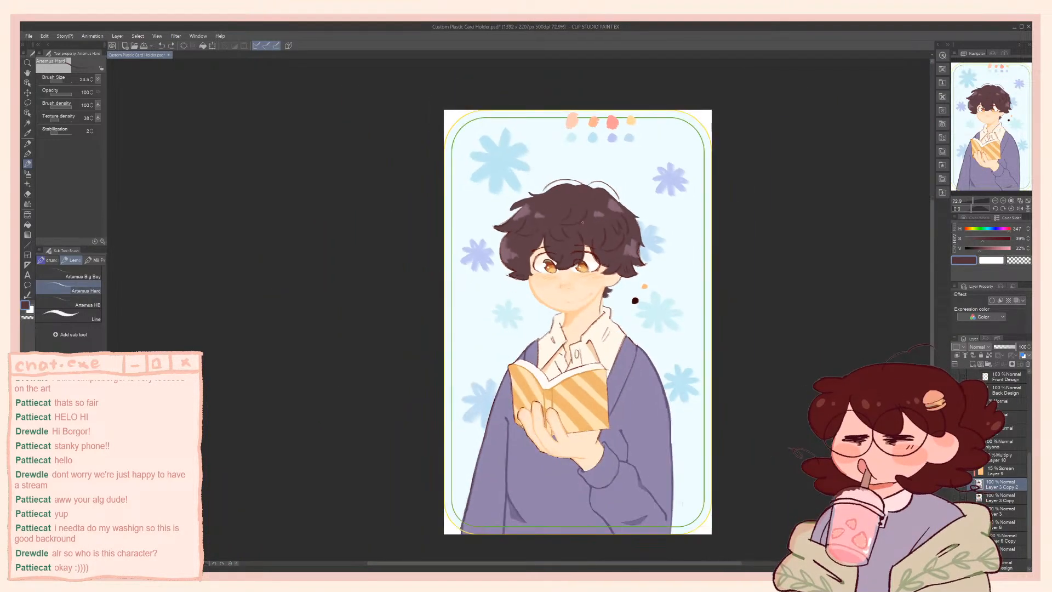
{"action": "scroll", "coordinate": [589, 231], "scroll_direction": "up", "scroll_amount": 5}
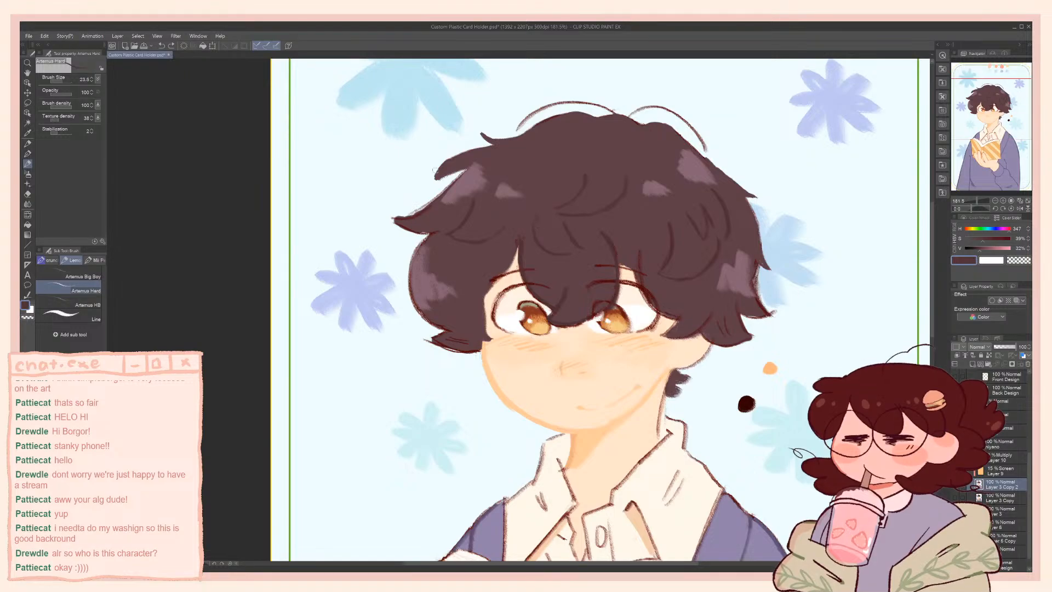
Refine the fringe edges against the forehead with the Artemus Hard brush, alternating sampled hair browns with the skin tone
{"action": "left_click", "coordinate": [515, 211], "text": "alt"}
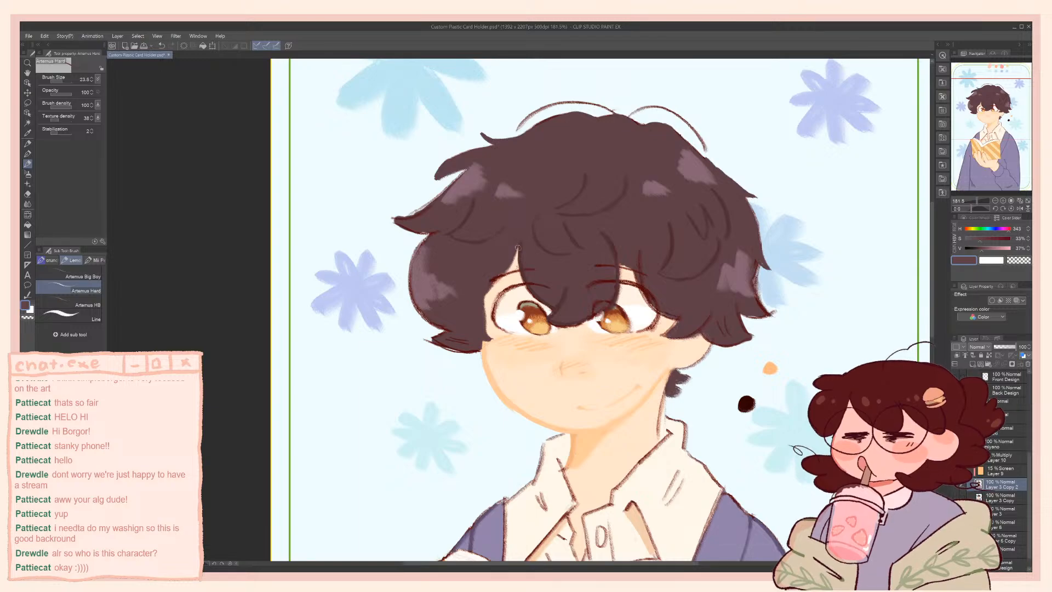
{"action": "left_click_drag", "start_coordinate": [517, 248], "coordinate": [505, 270]}
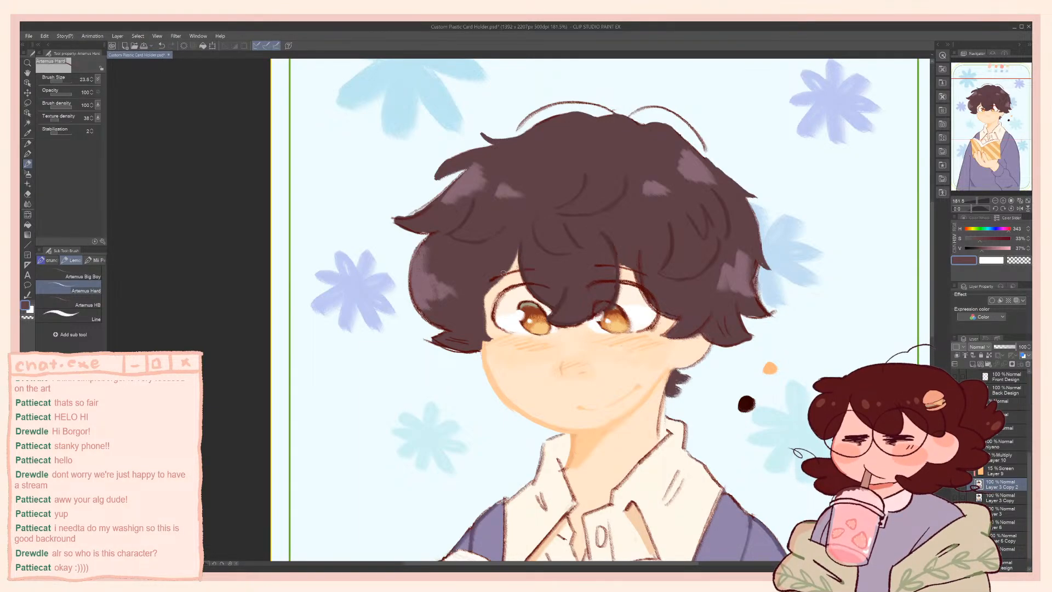
{"action": "left_click", "coordinate": [509, 282], "text": "alt"}
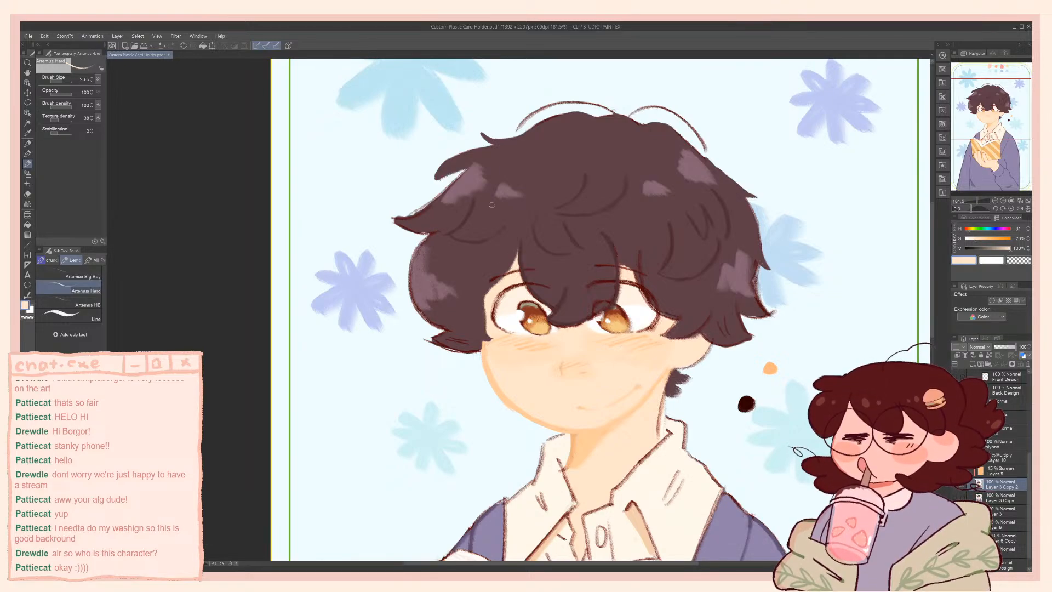
{"action": "left_click", "coordinate": [630, 249], "text": "alt"}
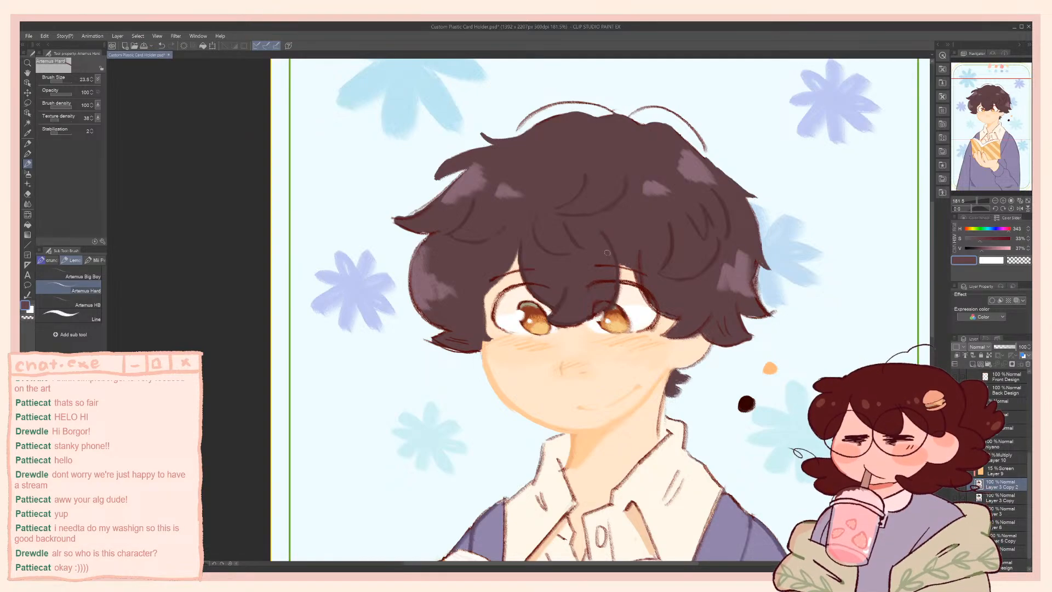
{"action": "left_click", "coordinate": [628, 272], "text": "alt"}
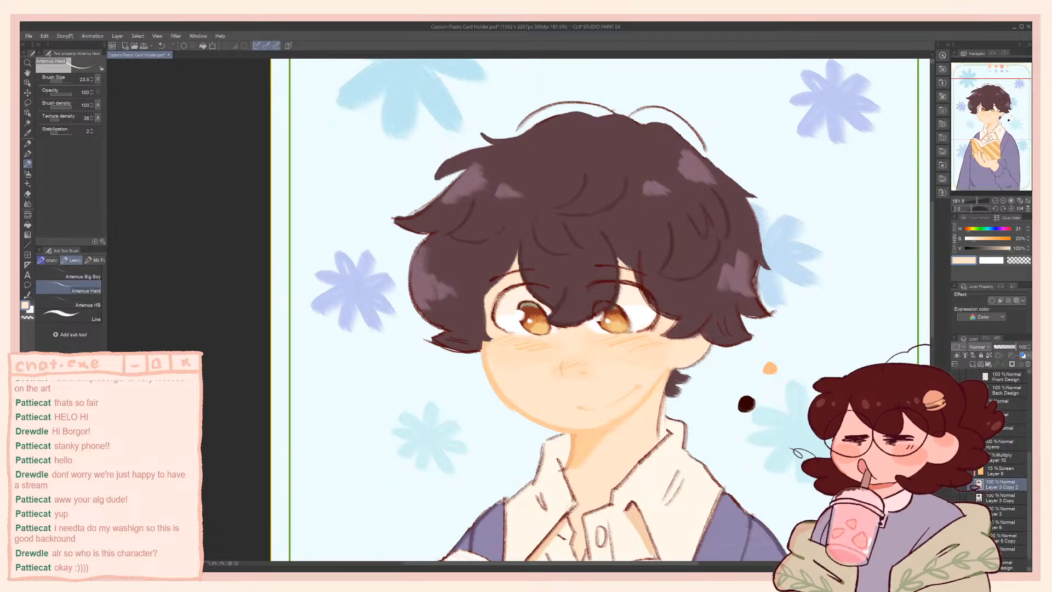
{"action": "left_click", "coordinate": [607, 232], "text": "alt"}
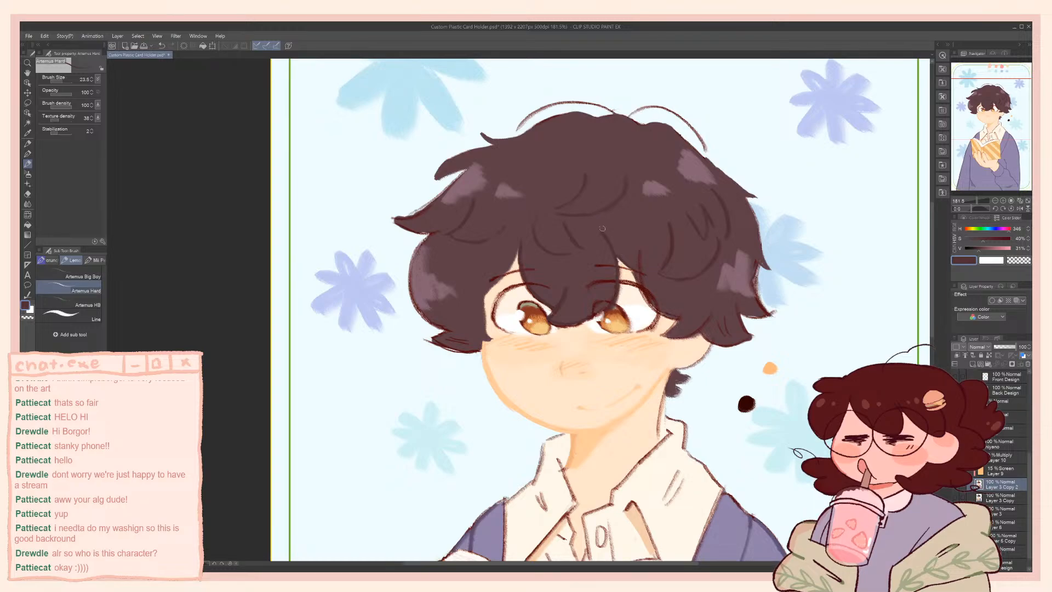
{"action": "left_click", "coordinate": [669, 294], "text": "alt"}
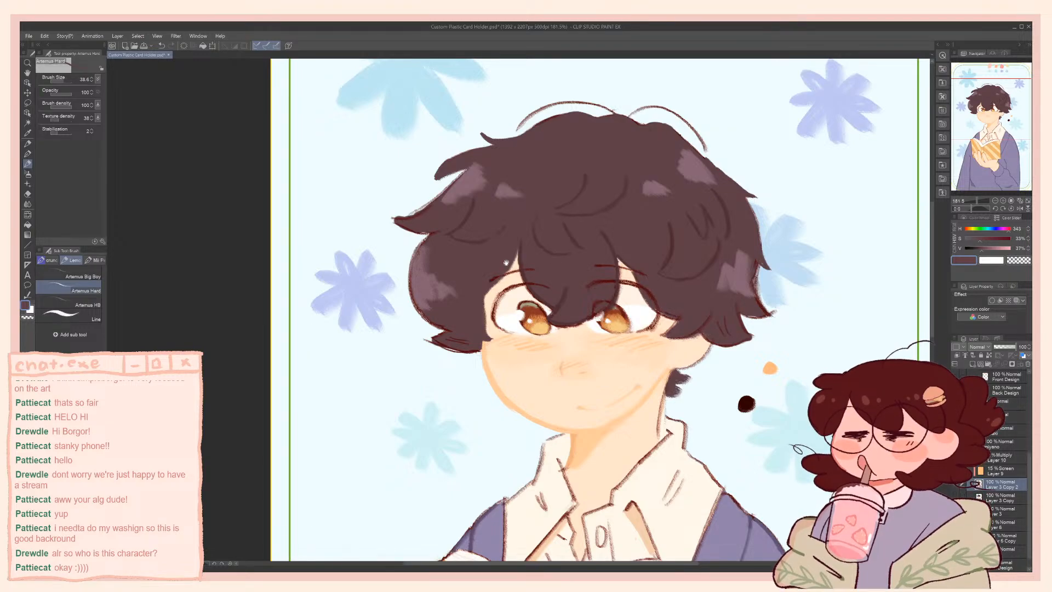
Soften the iris outline where the fringe overlaps the eye nearest the ear, using sampled hair browns and a smaller brush
{"action": "scroll", "coordinate": [514, 235], "scroll_direction": "down", "scroll_amount": 2}
{"action": "left_click_drag", "start_coordinate": [514, 235], "coordinate": [529, 281]}
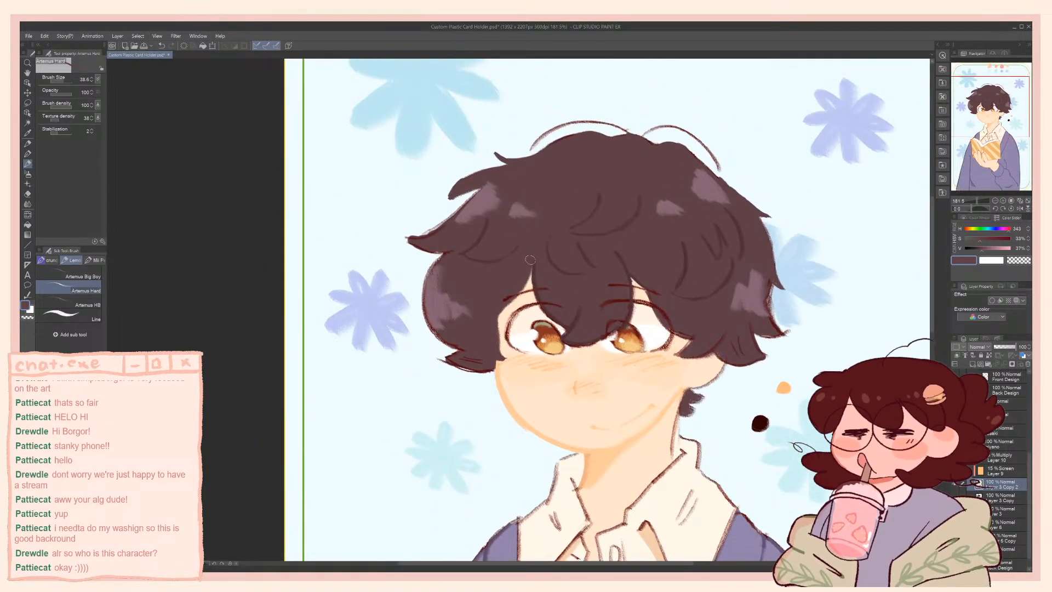
{"action": "scroll", "coordinate": [640, 289], "scroll_direction": "up", "scroll_amount": 5}
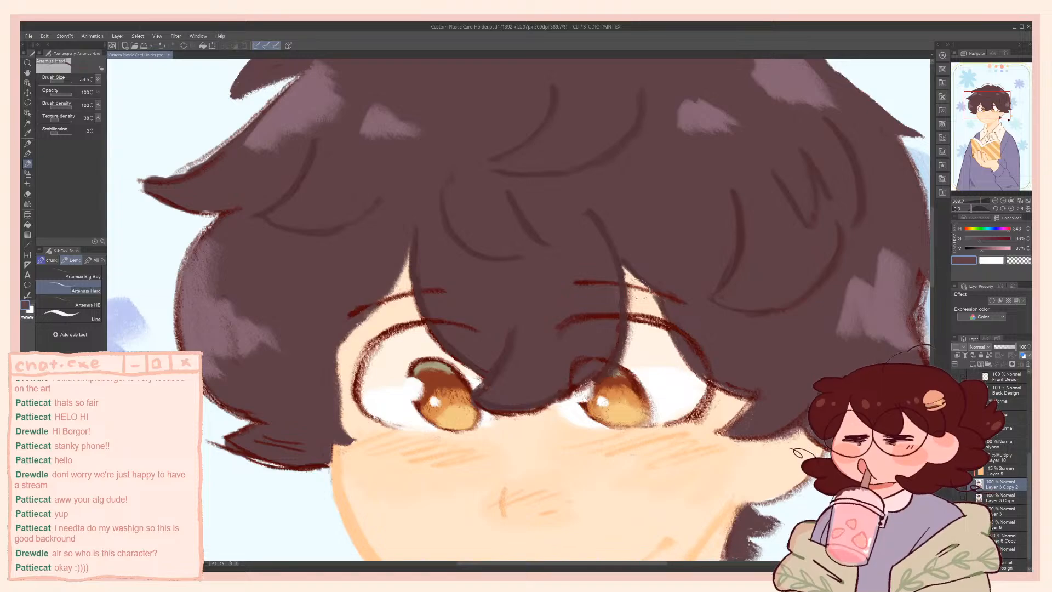
{"action": "left_click", "coordinate": [595, 220], "text": "alt"}
{"action": "key", "text": "["}
{"action": "key", "text": "["}
{"action": "key", "text": "["}
{"action": "key", "text": "["}
{"action": "mouse_move", "coordinate": [612, 364]}
{"action": "left_mouse_down"}
{"action": "mouse_move", "coordinate": [584, 359]}
{"action": "mouse_move", "coordinate": [571, 382]}
{"action": "left_mouse_up"}
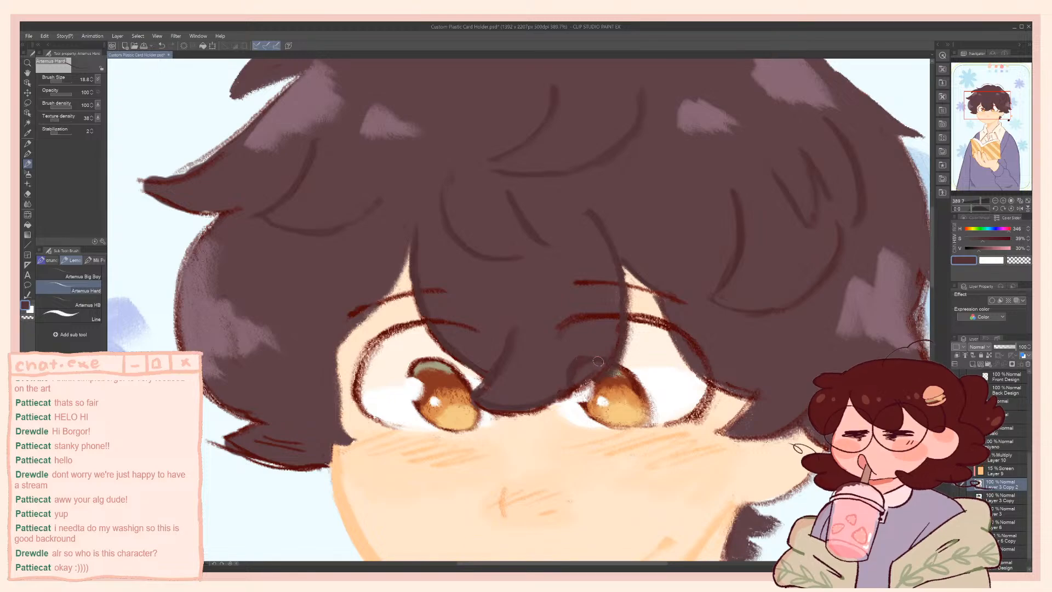
{"action": "left_click", "coordinate": [559, 368], "text": "alt"}
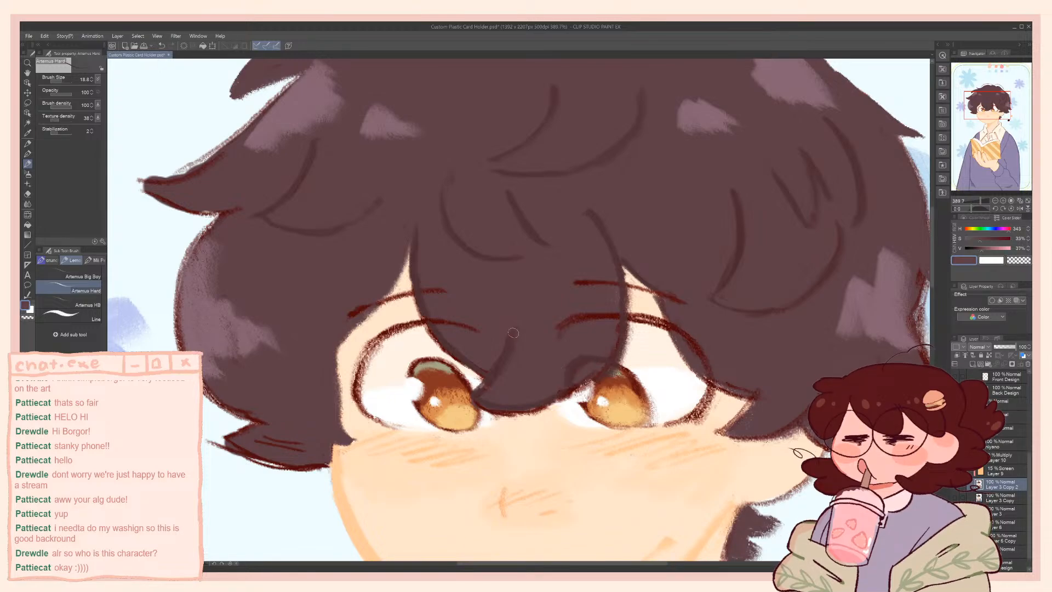
{"action": "left_click", "coordinate": [594, 357], "text": "alt"}
Redraw the hair outline beside the eye nearest the ear and along the pointed side lock in sampled strand browns
{"action": "mouse_move", "coordinate": [663, 306]}
{"action": "left_mouse_down"}
{"action": "mouse_move", "coordinate": [691, 361]}
{"action": "mouse_move", "coordinate": [679, 347]}
{"action": "mouse_move", "coordinate": [734, 391]}
{"action": "left_mouse_up"}
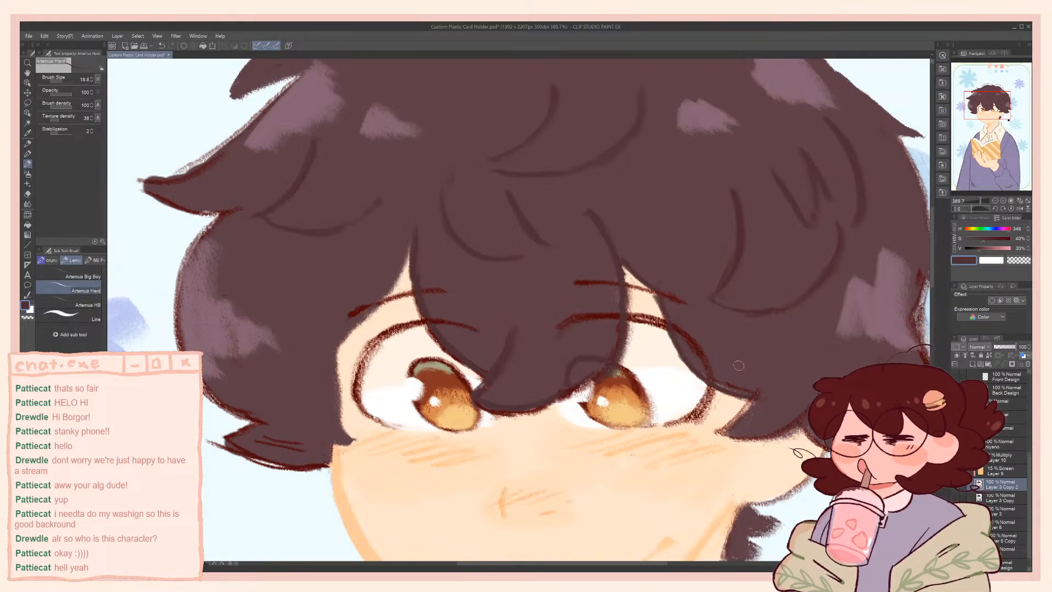
{"action": "left_click", "coordinate": [737, 383], "text": "alt"}
{"action": "left_click_drag", "start_coordinate": [720, 382], "coordinate": [745, 389]}
{"action": "left_click_drag", "start_coordinate": [752, 266], "coordinate": [686, 261]}
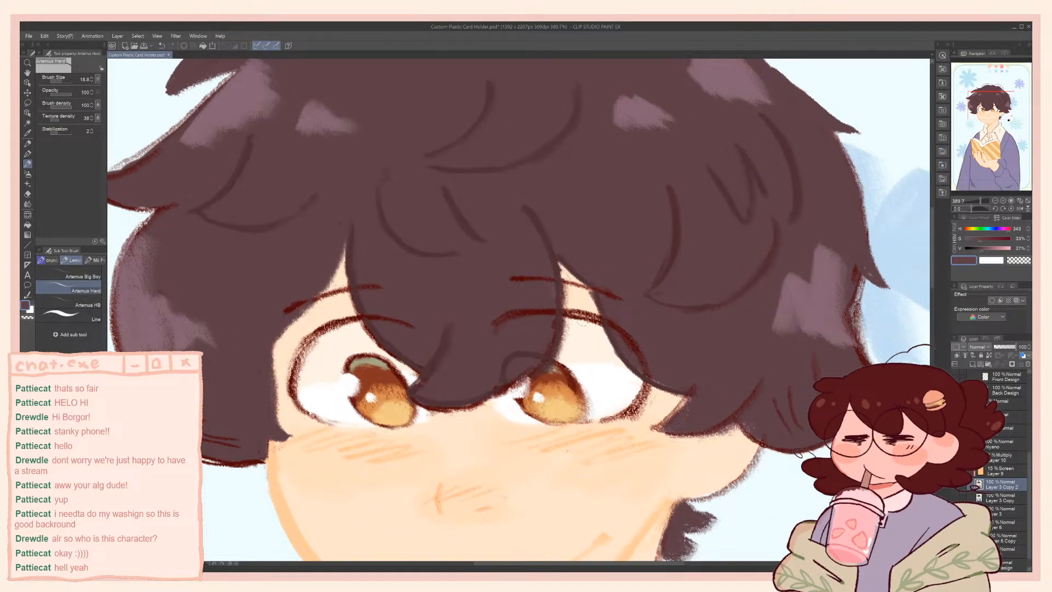
{"action": "left_click", "coordinate": [617, 297], "text": "alt"}
{"action": "mouse_move", "coordinate": [706, 391]}
{"action": "left_mouse_down"}
{"action": "mouse_move", "coordinate": [653, 425]}
{"action": "mouse_move", "coordinate": [676, 433]}
{"action": "left_mouse_up"}
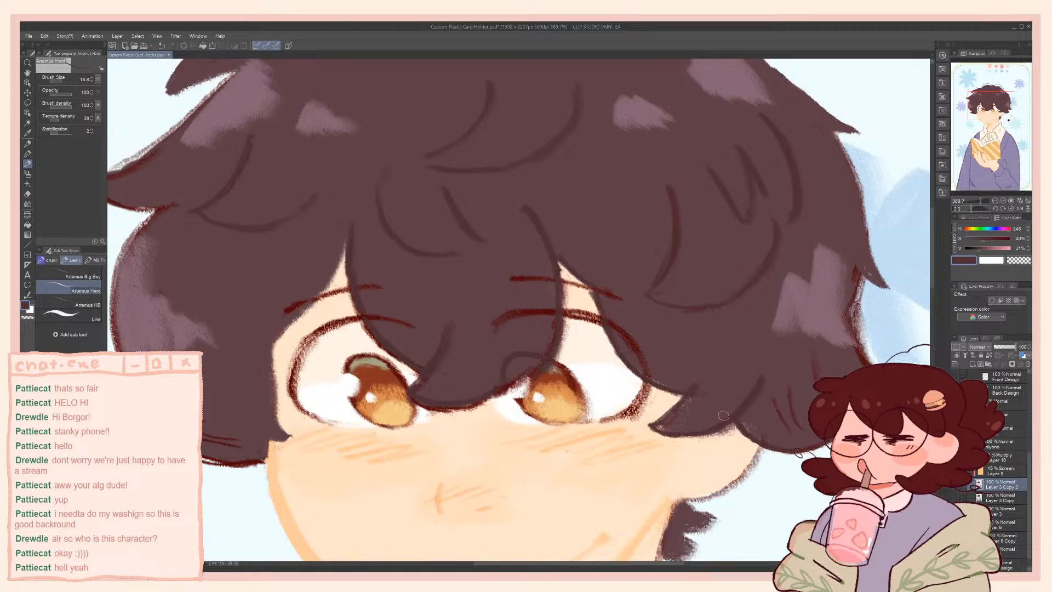
{"action": "left_click", "coordinate": [745, 392], "text": "alt"}
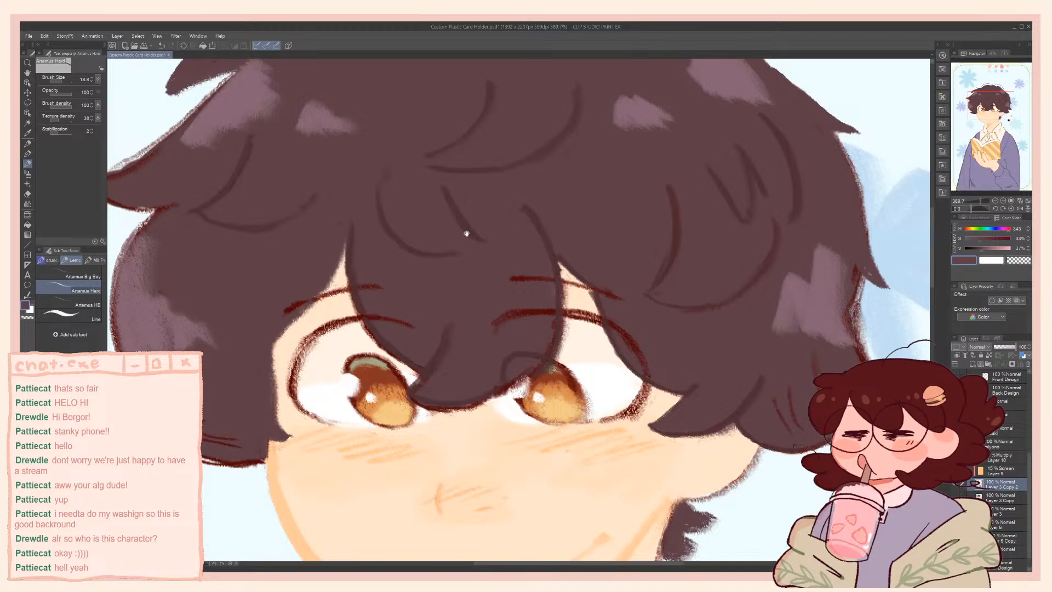
Check the refined hair on the whole card and save the file
{"action": "scroll", "coordinate": [465, 240], "scroll_direction": "down", "scroll_amount": 4}
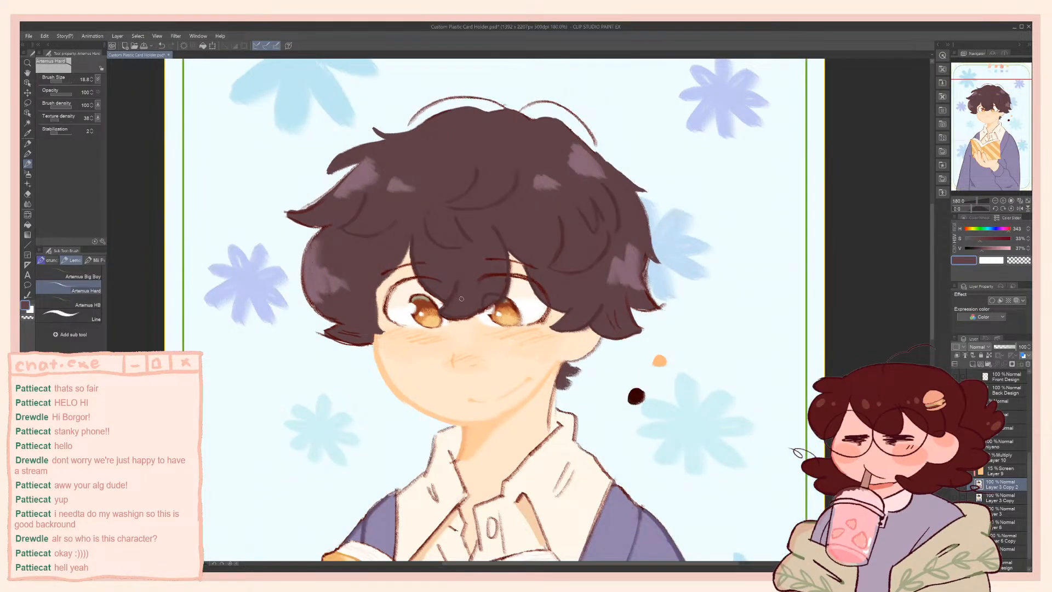
{"action": "left_click_drag", "start_coordinate": [462, 299], "coordinate": [551, 285]}
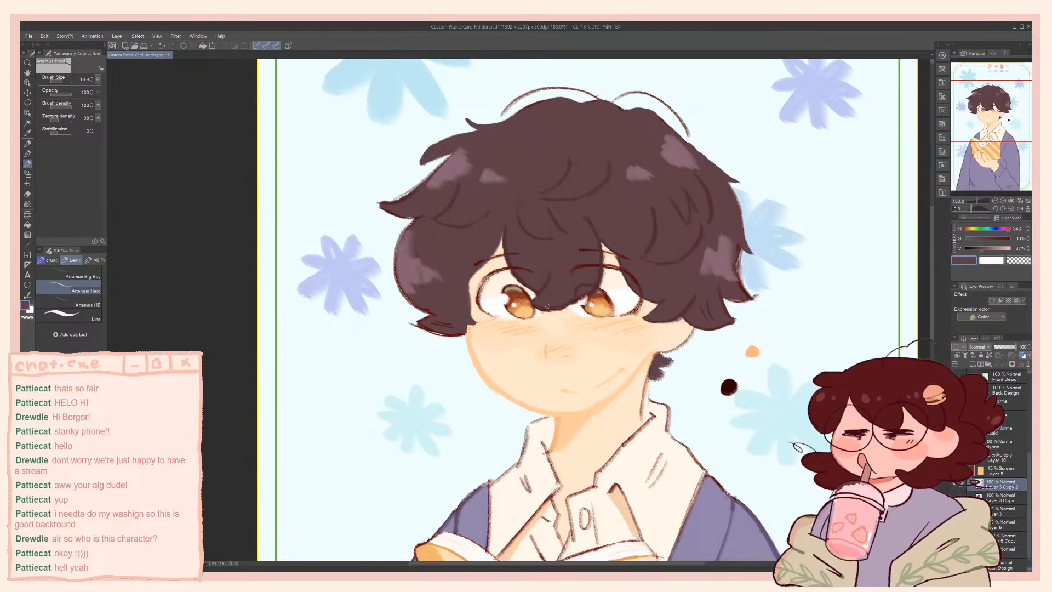
{"action": "left_click_drag", "start_coordinate": [524, 326], "coordinate": [570, 326]}
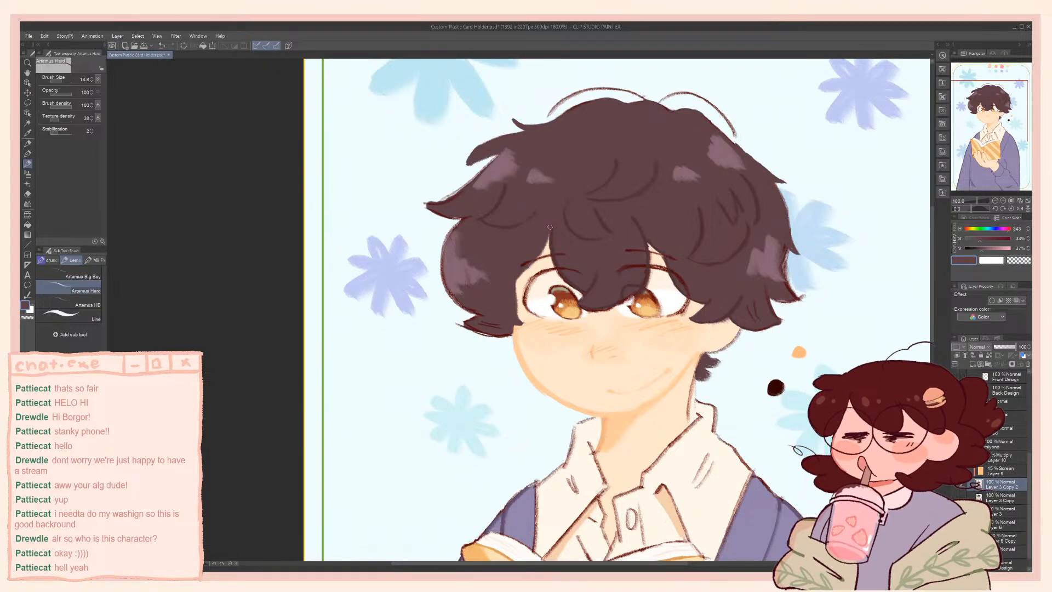
{"action": "scroll", "coordinate": [546, 236], "scroll_direction": "down", "scroll_amount": 3}
{"action": "scroll", "coordinate": [546, 236], "scroll_direction": "down", "scroll_amount": 3}
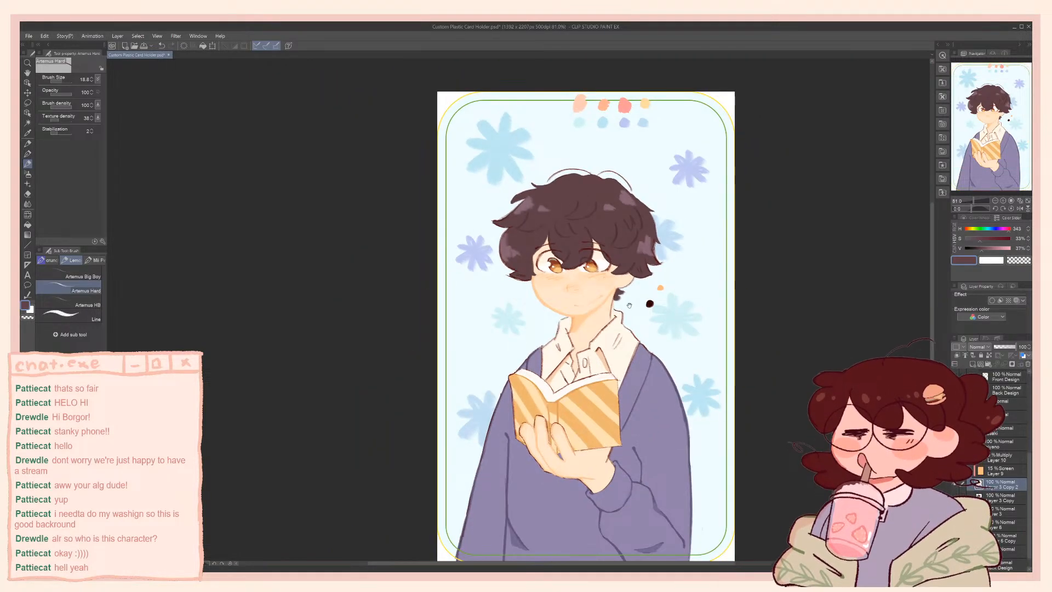
{"action": "left_click_drag", "start_coordinate": [625, 294], "coordinate": [613, 246]}
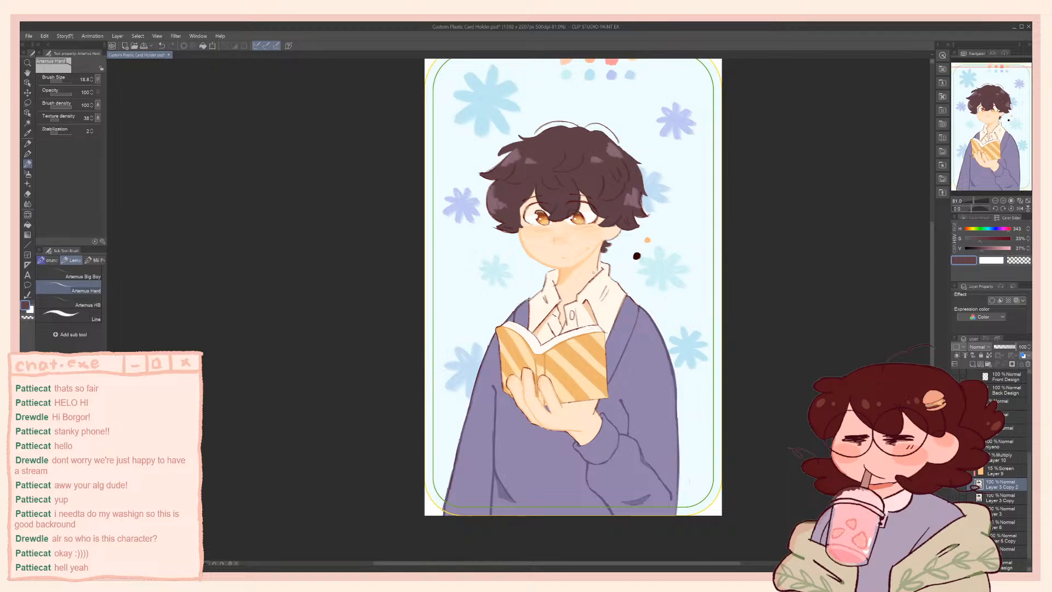
{"action": "scroll", "coordinate": [591, 214], "scroll_direction": "up", "scroll_amount": 2}
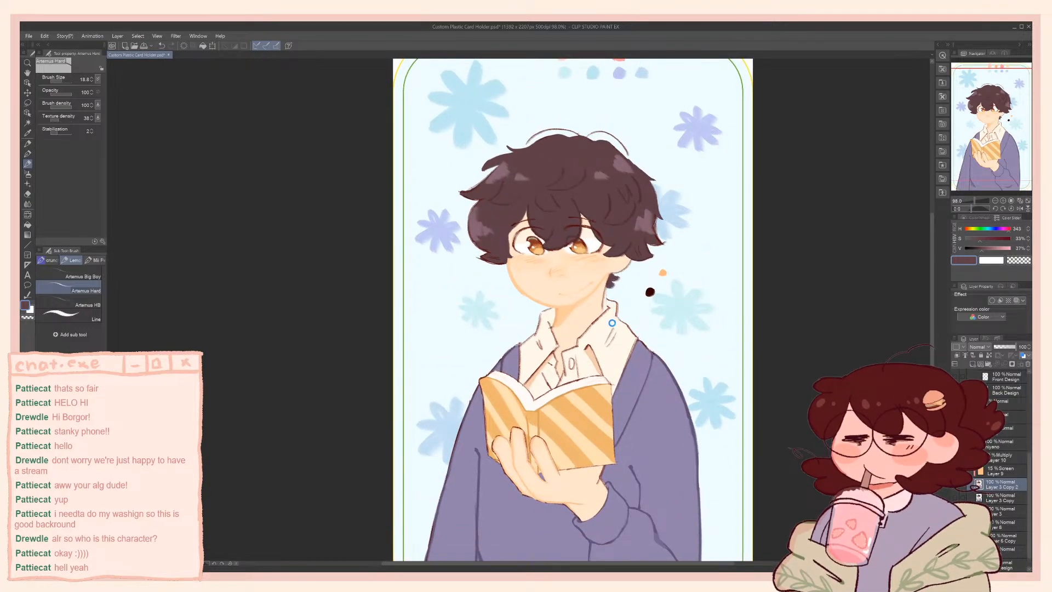
{"action": "scroll", "coordinate": [615, 331], "scroll_direction": "down", "scroll_amount": 2}
{"action": "key", "text": "ctrl+s"}
Rework the fold line above the sleeve cuff in the sampled cardigan purple, undoing the first stroke, and check it on the figure
{"action": "left_click_drag", "start_coordinate": [615, 331], "coordinate": [593, 259]}
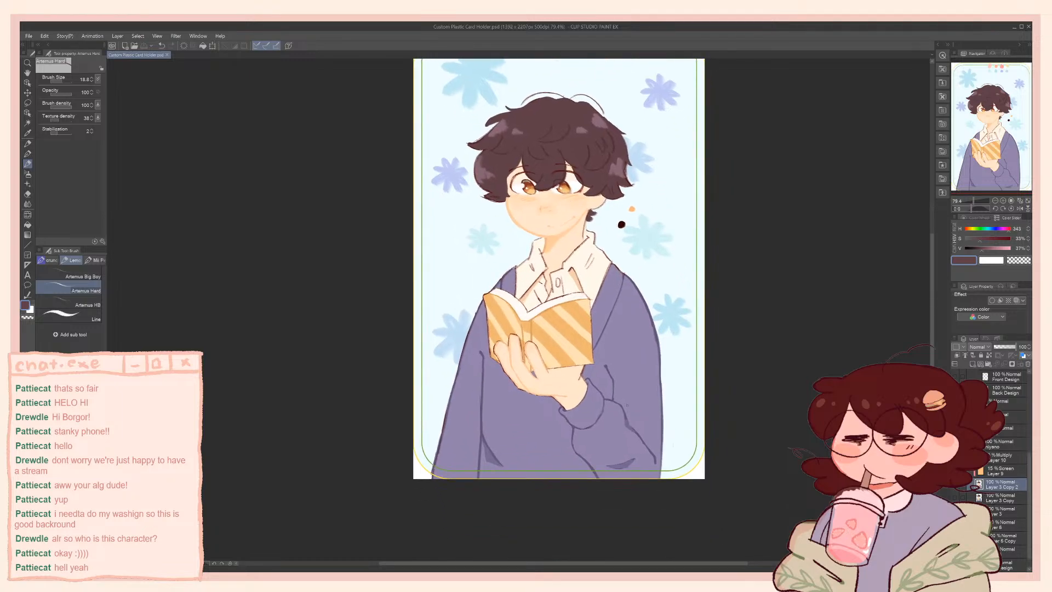
{"action": "scroll", "coordinate": [628, 438], "scroll_direction": "up", "scroll_amount": 6}
{"action": "scroll", "coordinate": [626, 438], "scroll_direction": "up", "scroll_amount": 3}
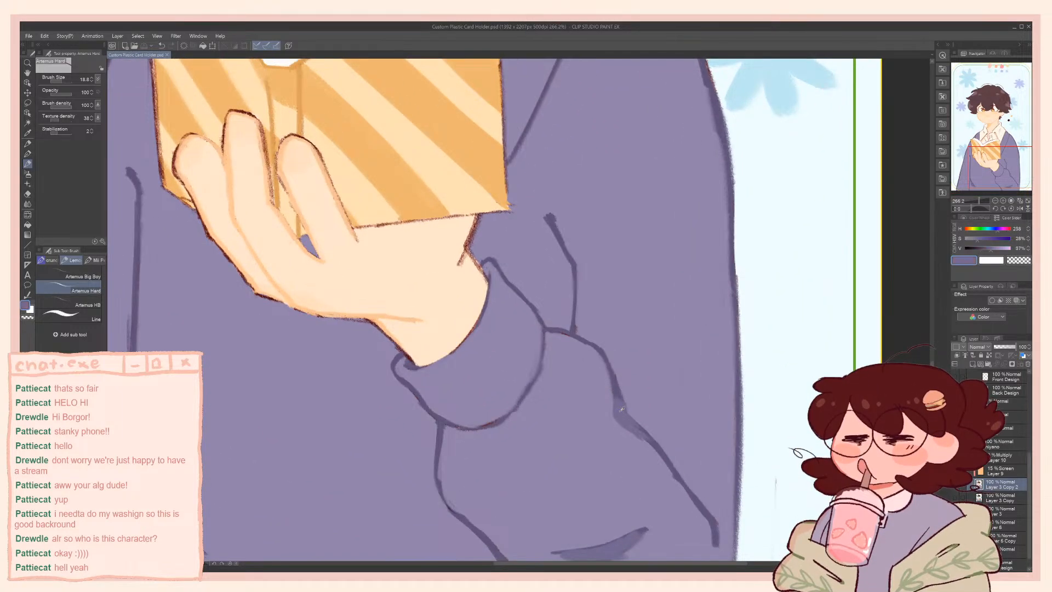
{"action": "left_click_drag", "start_coordinate": [551, 220], "coordinate": [571, 291]}
{"action": "key", "text": "ctrl+z"}
{"action": "left_click_drag", "start_coordinate": [545, 214], "coordinate": [572, 295]}
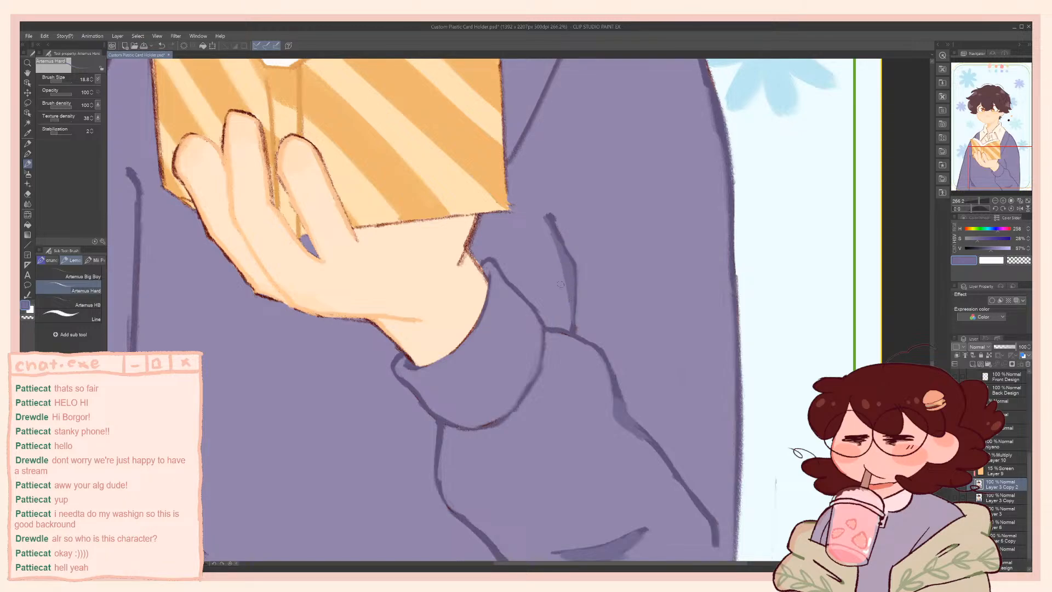
{"action": "scroll", "coordinate": [552, 181], "scroll_direction": "down", "scroll_amount": 5}
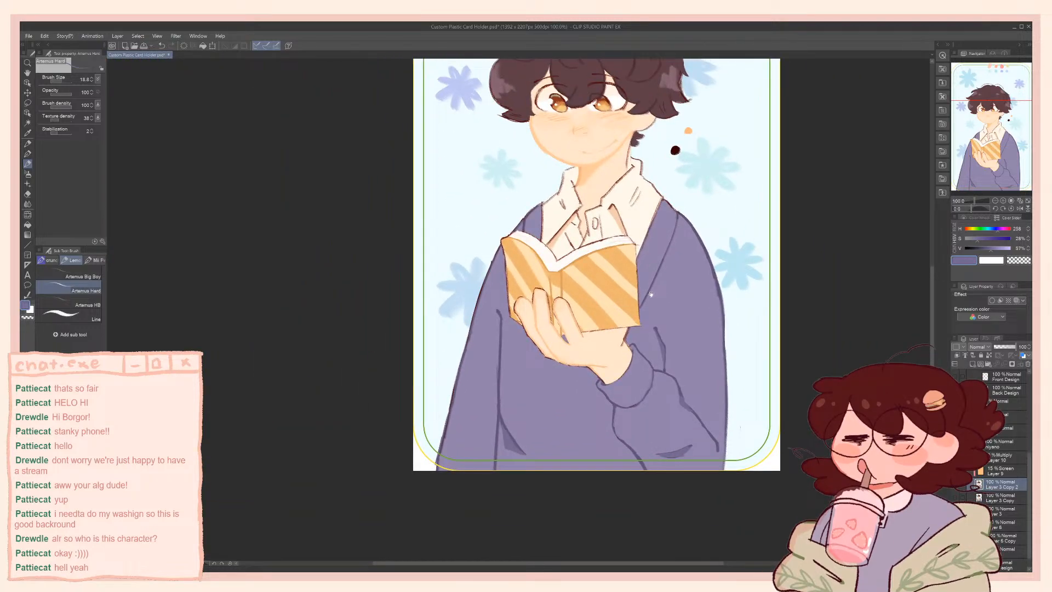
{"action": "left_click_drag", "start_coordinate": [651, 294], "coordinate": [658, 324]}
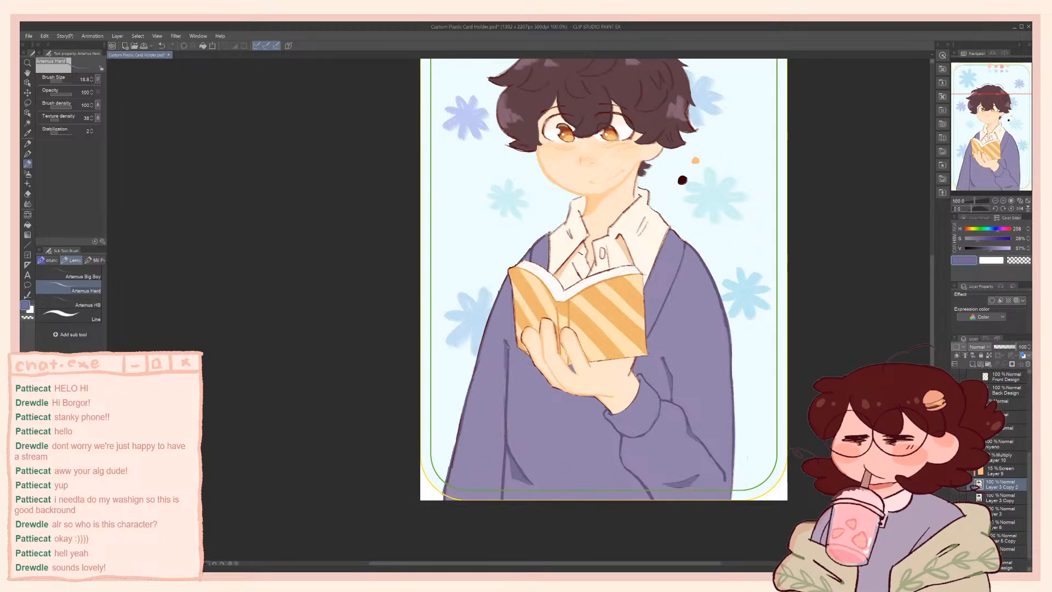
{"action": "left_click_drag", "start_coordinate": [507, 352], "coordinate": [465, 386]}
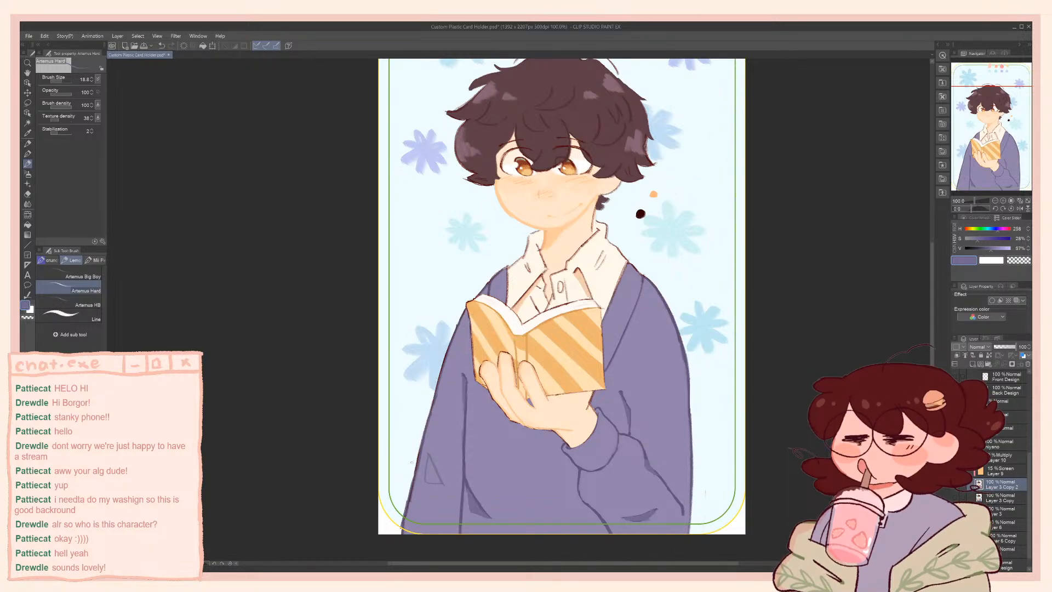
{"action": "mouse_move", "coordinate": [417, 486]}
{"action": "left_mouse_down", "text": "ctrl+alt"}
{"action": "mouse_move", "coordinate": [450, 468]}
{"action": "mouse_move", "coordinate": [422, 493]}
{"action": "mouse_move", "coordinate": [446, 473]}
{"action": "mouse_move", "coordinate": [428, 496]}
{"action": "mouse_move", "coordinate": [442, 491]}
{"action": "mouse_move", "coordinate": [429, 487]}
{"action": "mouse_move", "coordinate": [447, 471]}
{"action": "mouse_move", "coordinate": [417, 496]}
{"action": "mouse_move", "coordinate": [444, 467]}
{"action": "mouse_move", "coordinate": [426, 500]}
{"action": "mouse_move", "coordinate": [443, 474]}
{"action": "mouse_move", "coordinate": [429, 495]}
{"action": "mouse_move", "coordinate": [444, 477]}
{"action": "mouse_move", "coordinate": [432, 496]}
{"action": "mouse_move", "coordinate": [452, 494]}
{"action": "mouse_move", "coordinate": [423, 486]}
{"action": "mouse_move", "coordinate": [448, 494]}
{"action": "left_mouse_up", "text": "ctrl+alt"}
{"action": "key", "text": "ctrl+z"}
{"action": "key", "text": "ctrl+z"}
{"action": "key", "text": "ctrl+z"}
{"action": "key", "text": "ctrl+z"}
Touch up the strands in the front hair with the sampled base hair brown and a larger brush
{"action": "left_click_drag", "start_coordinate": [488, 158], "coordinate": [497, 196]}
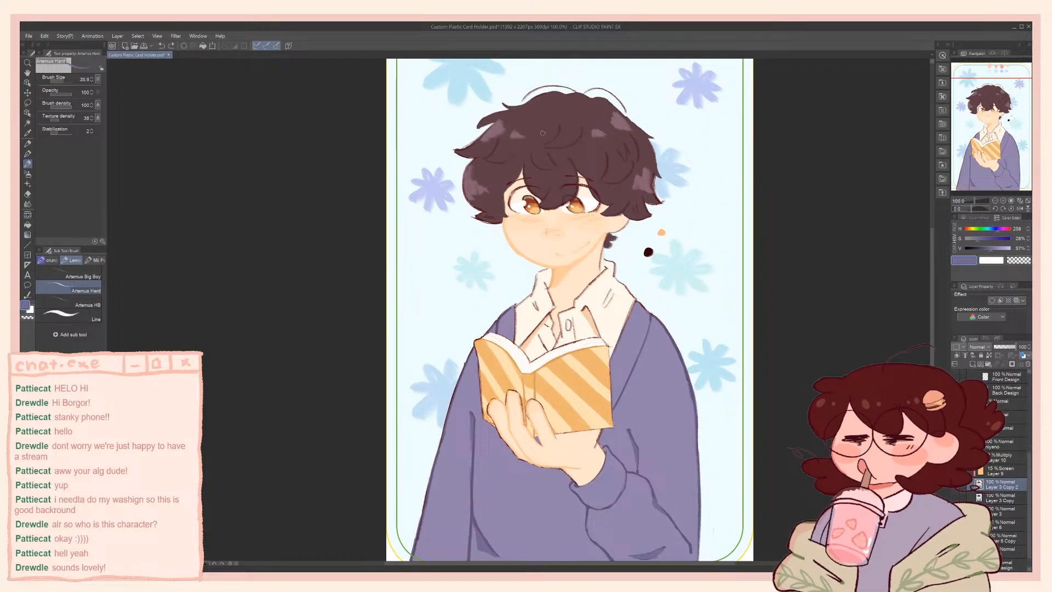
{"action": "left_click", "coordinate": [531, 156], "text": "alt"}
{"action": "left_click_drag", "start_coordinate": [535, 149], "coordinate": [535, 133]}
Clean up the cheek and jaw edge with the sampled skin tone at hue 31, saturation 20% and value 100%, and with transparent colour
{"action": "scroll", "coordinate": [549, 240], "scroll_direction": "up", "scroll_amount": 4}
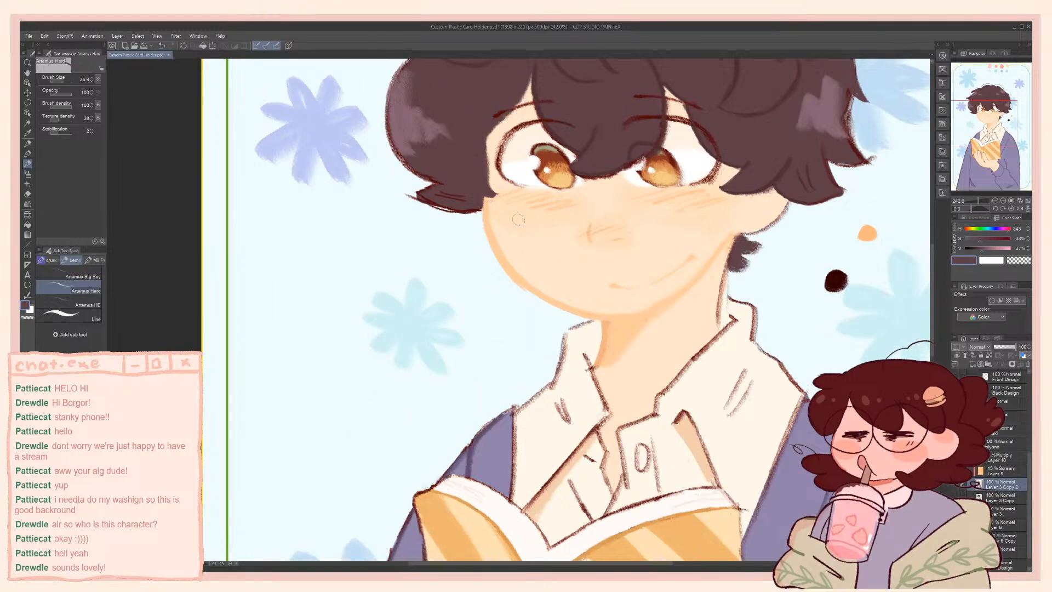
{"action": "left_click", "coordinate": [516, 244], "text": "alt"}
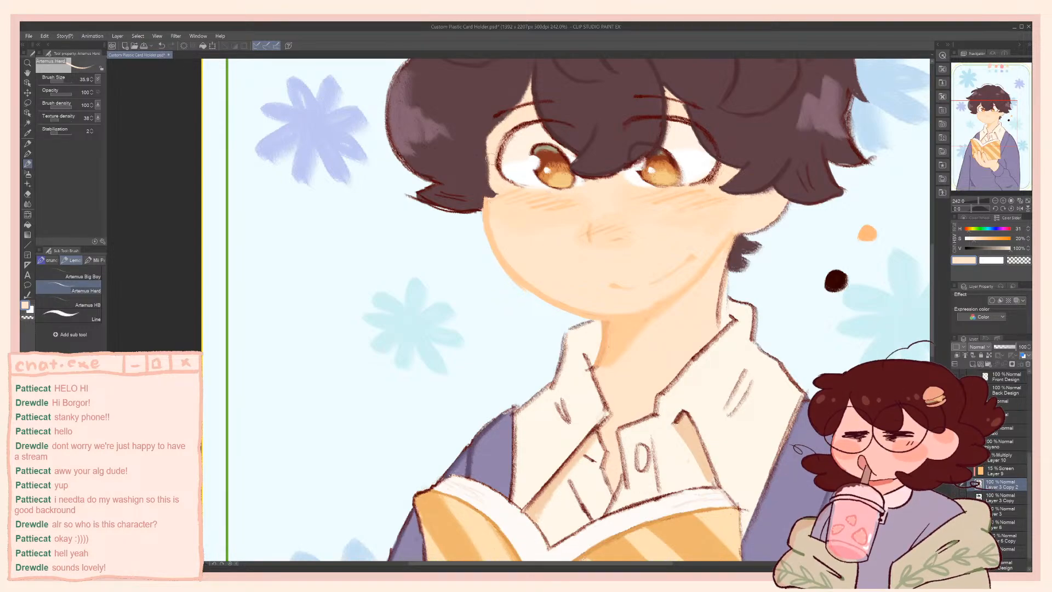
{"action": "scroll", "coordinate": [511, 253], "scroll_direction": "down", "scroll_amount": 3}
{"action": "scroll", "coordinate": [504, 154], "scroll_direction": "up", "scroll_amount": 1}
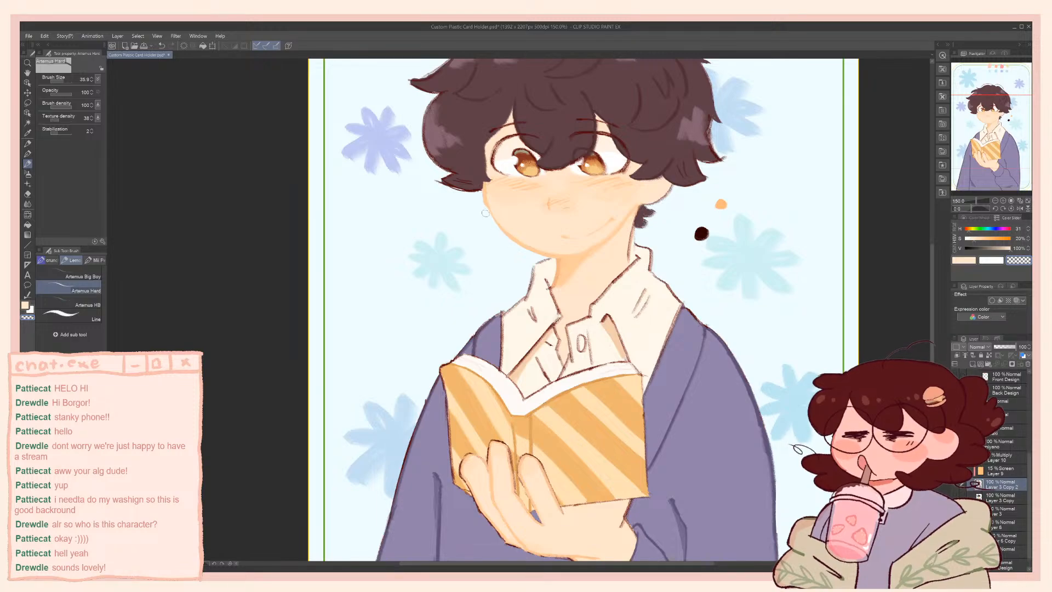
{"action": "key", "text": "c"}
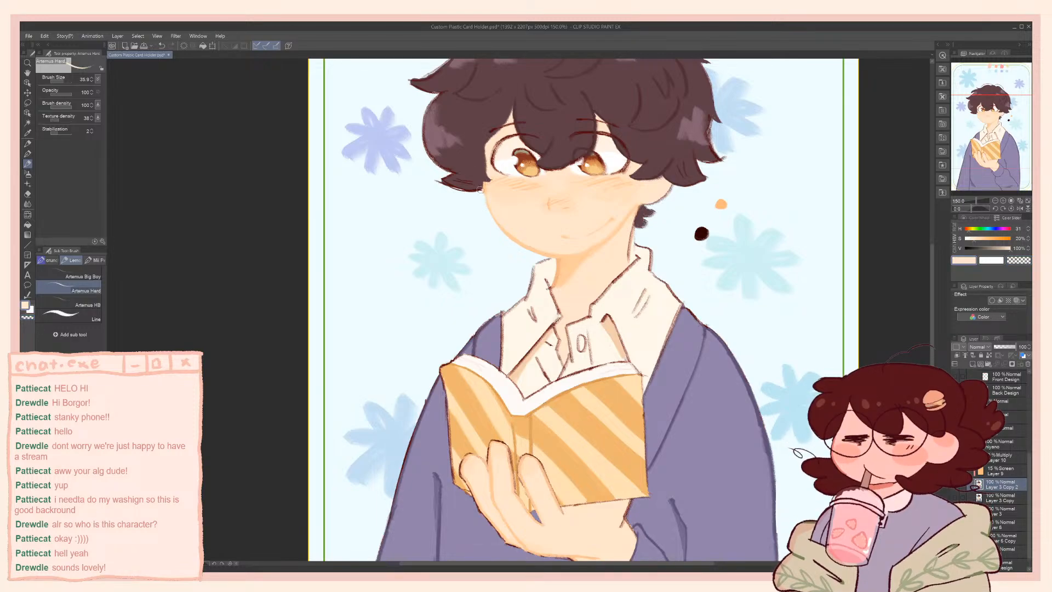
Redraw the upper jawline below the hair with a smaller brush in hue 29, saturation 39%, value 100%, and check the card
{"action": "left_click", "coordinate": [469, 185], "text": "alt"}
{"action": "key", "text": "["}
{"action": "left_click_drag", "start_coordinate": [484, 185], "coordinate": [489, 205]}
{"action": "scroll", "coordinate": [500, 200], "scroll_direction": "down", "scroll_amount": 7}
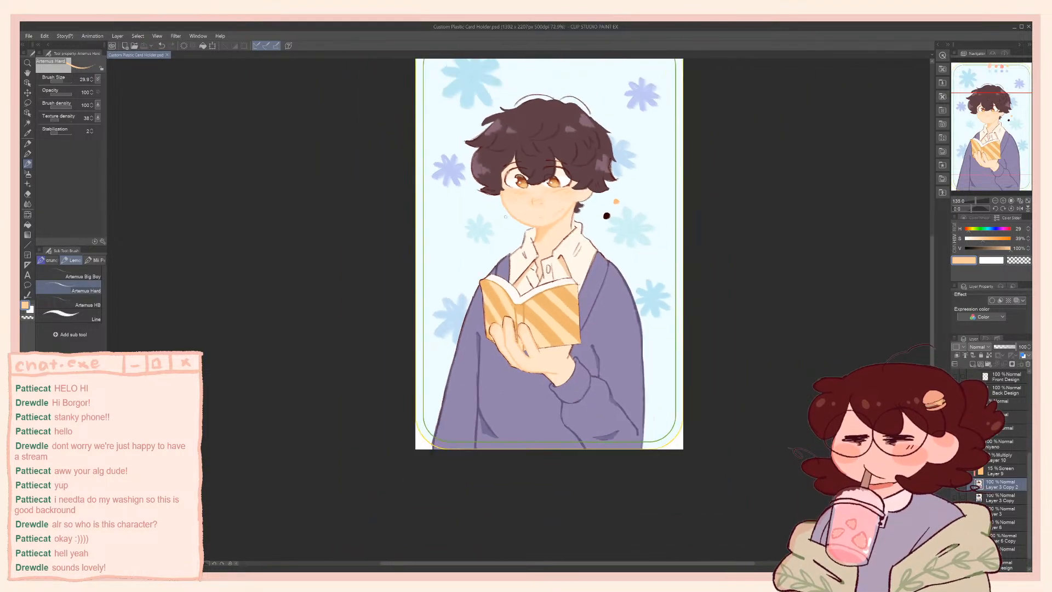
{"action": "scroll", "coordinate": [498, 203], "scroll_direction": "up", "scroll_amount": 4}
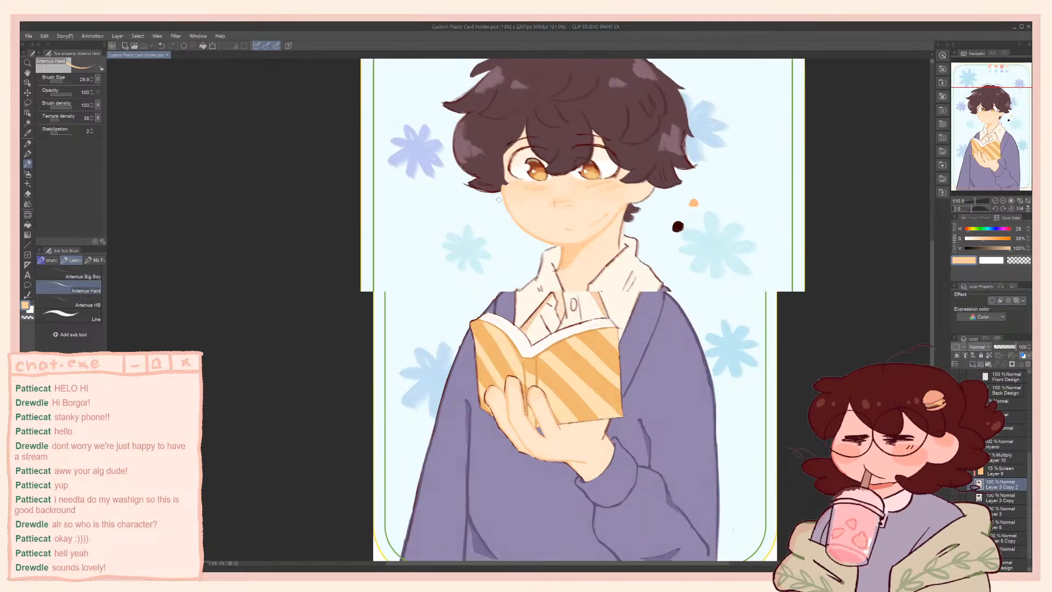
{"action": "scroll", "coordinate": [499, 199], "scroll_direction": "up", "scroll_amount": 1}
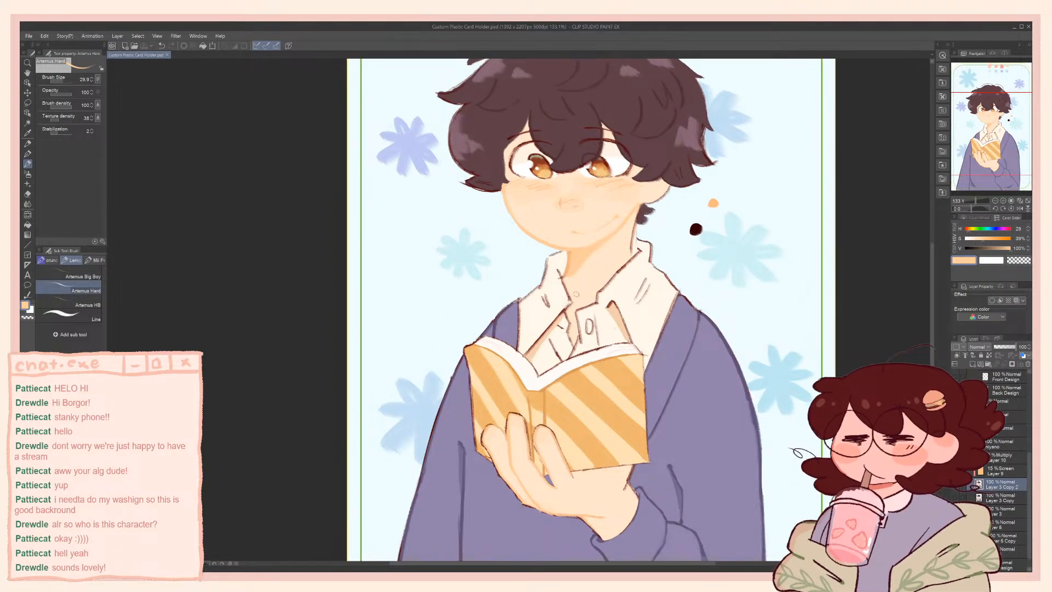
Sample the base hair brown and trim the outer hair edge beside the blue flower with transparent colour
{"action": "left_click_drag", "start_coordinate": [584, 250], "coordinate": [565, 321]}
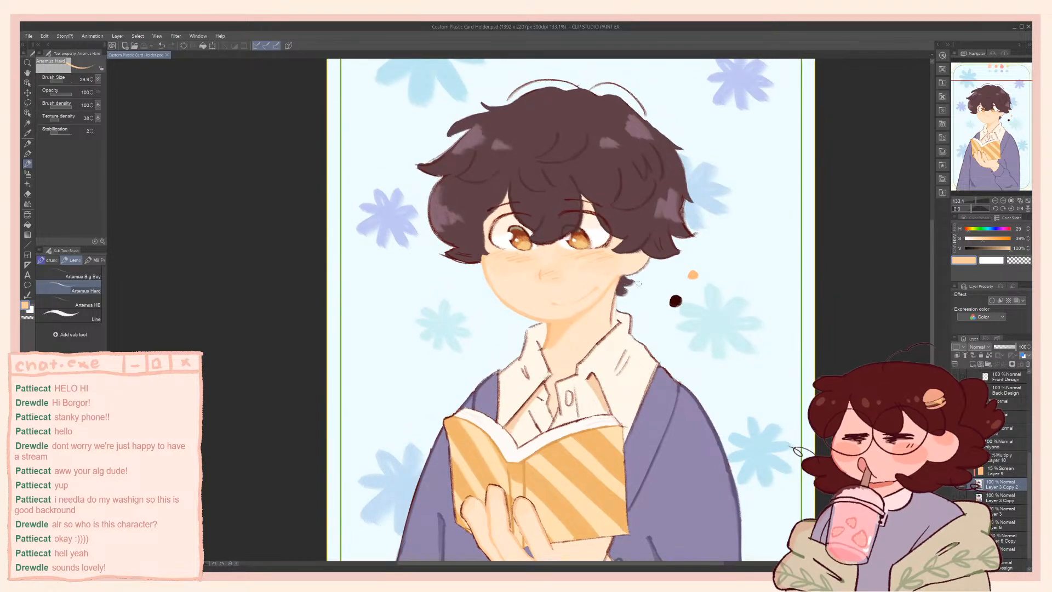
{"action": "scroll", "coordinate": [767, 307], "scroll_direction": "down", "scroll_amount": 2}
{"action": "scroll", "coordinate": [696, 225], "scroll_direction": "up", "scroll_amount": 4}
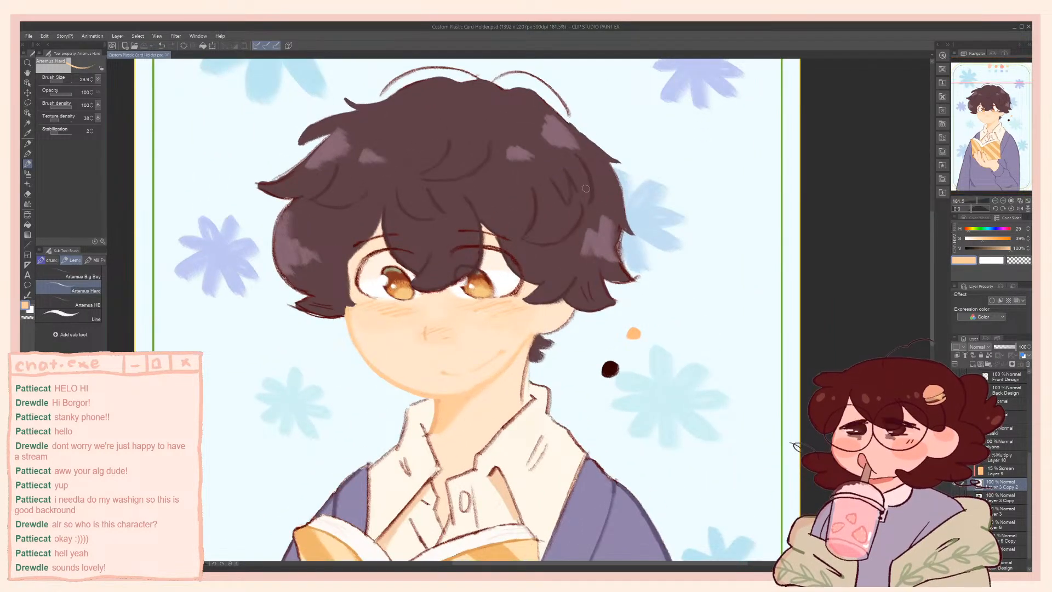
{"action": "left_click", "coordinate": [598, 178], "text": "alt"}
{"action": "left_click_drag", "start_coordinate": [613, 167], "coordinate": [622, 226]}
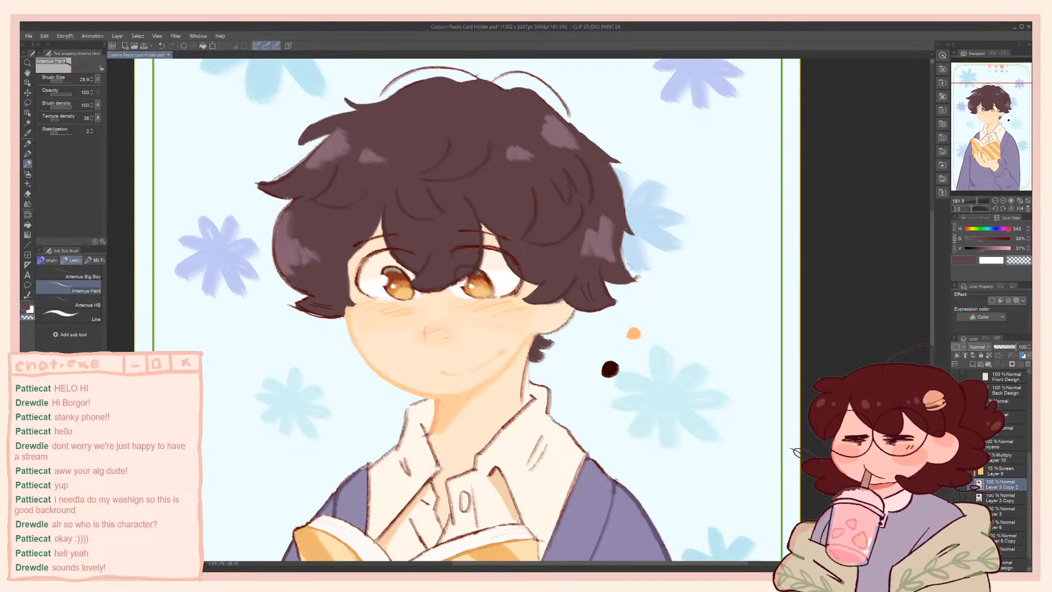
Paint over the dark outline of the left side hair and its lower tip in base hair brown at hue 343, saturation 33%, value 37%
{"action": "left_click_drag", "start_coordinate": [459, 197], "coordinate": [566, 195]}
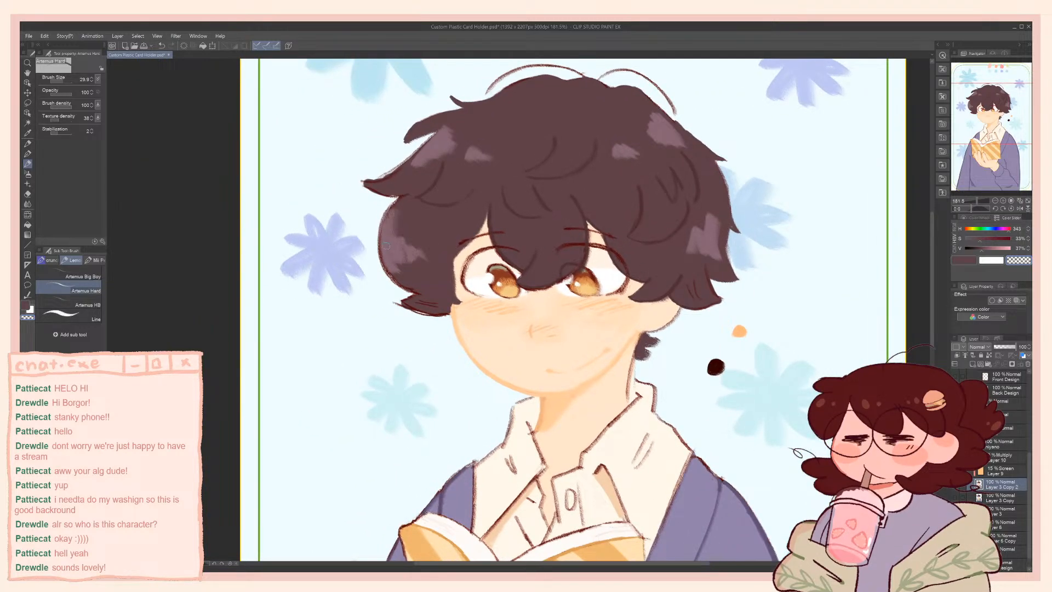
{"action": "key", "text": "c"}
{"action": "mouse_move", "coordinate": [402, 202]}
{"action": "left_mouse_down"}
{"action": "mouse_move", "coordinate": [386, 226]}
{"action": "mouse_move", "coordinate": [387, 261]}
{"action": "left_mouse_up"}
{"action": "key", "text": "ctrl+z"}
{"action": "mouse_move", "coordinate": [393, 206]}
{"action": "left_mouse_down"}
{"action": "mouse_move", "coordinate": [386, 270]}
{"action": "mouse_move", "coordinate": [416, 291]}
{"action": "left_mouse_up"}
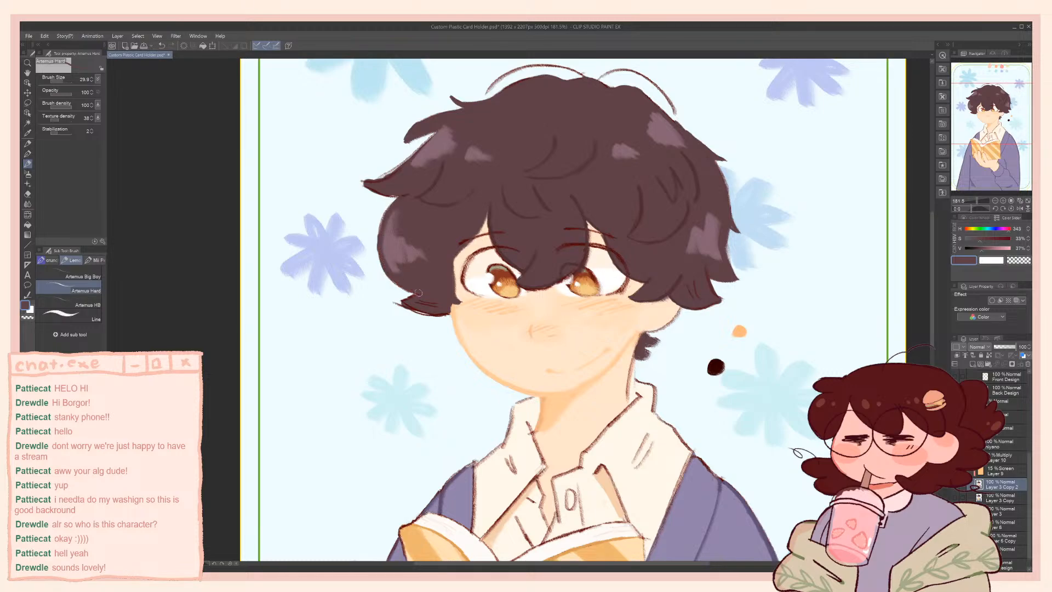
{"action": "mouse_move", "coordinate": [417, 297]}
{"action": "left_mouse_down"}
{"action": "mouse_move", "coordinate": [397, 301]}
{"action": "mouse_move", "coordinate": [439, 315]}
{"action": "left_mouse_up"}
Undo a trial highlight stroke and cover the old highlight on the left side hair with base hair brown at brush size 112.7
{"action": "left_click", "coordinate": [394, 246], "text": "alt"}
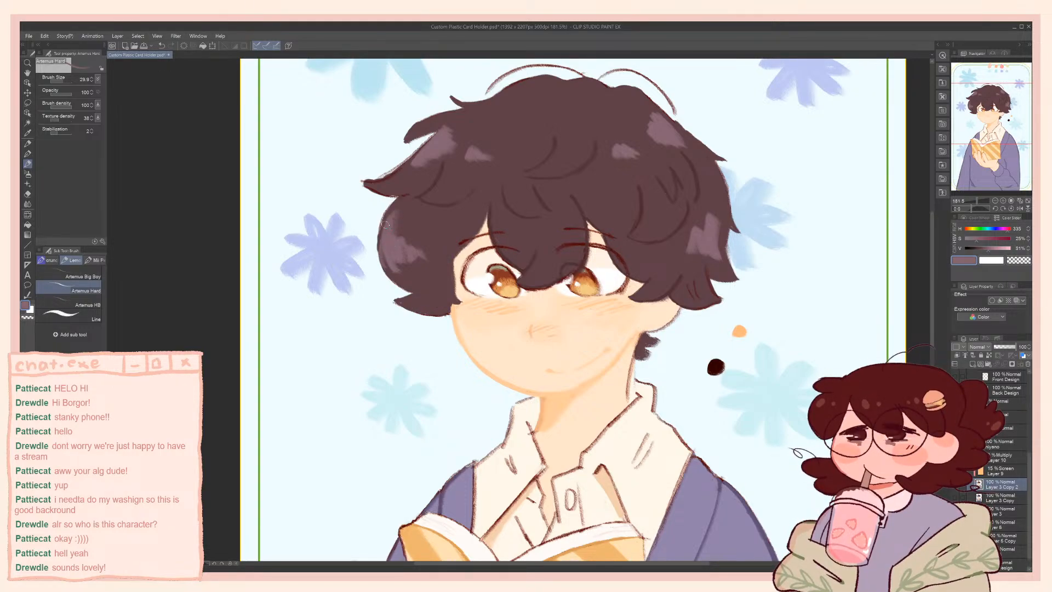
{"action": "mouse_move", "coordinate": [417, 250]}
{"action": "left_mouse_down"}
{"action": "mouse_move", "coordinate": [425, 227]}
{"action": "mouse_move", "coordinate": [426, 269]}
{"action": "mouse_move", "coordinate": [407, 260]}
{"action": "left_mouse_up"}
{"action": "key", "text": "ctrl+z"}
{"action": "left_click", "coordinate": [428, 251], "text": "alt"}
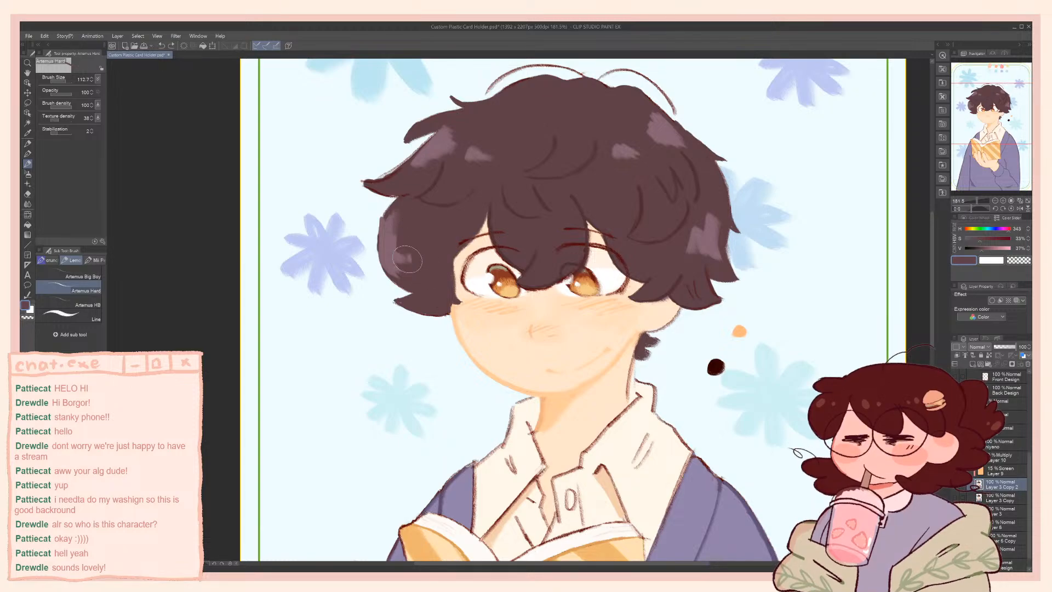
Redraw the highlight streaks on the left side hair at hue 333, saturation 24%, value 53% and brush size 31.1, undoing unwanted strokes
{"action": "left_click", "coordinate": [440, 142], "text": "alt"}
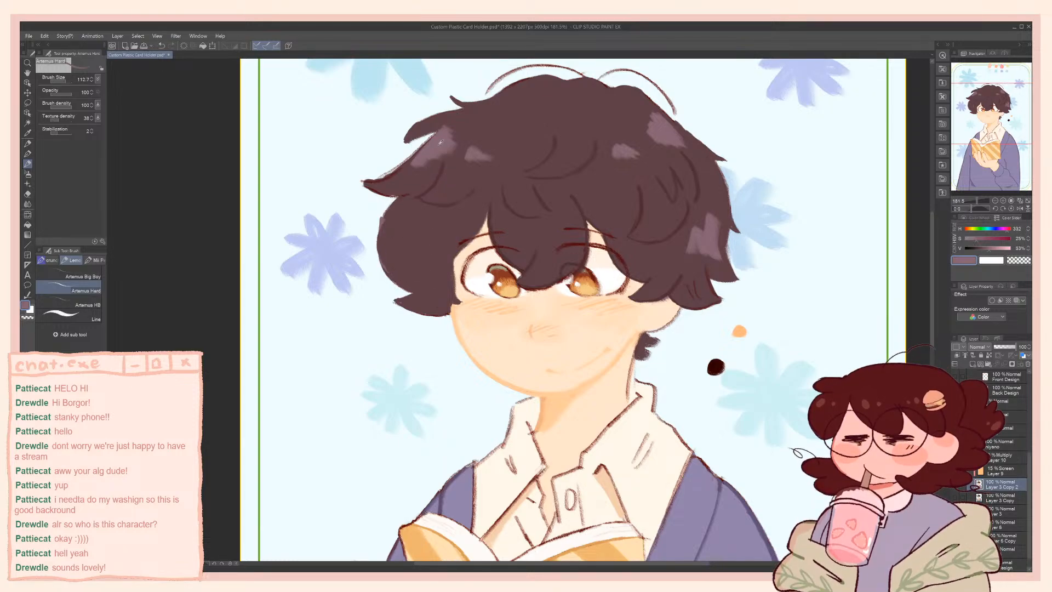
{"action": "mouse_move", "coordinate": [383, 249]}
{"action": "left_mouse_down"}
{"action": "mouse_move", "coordinate": [396, 269]}
{"action": "mouse_move", "coordinate": [386, 255]}
{"action": "left_mouse_up"}
{"action": "mouse_move", "coordinate": [379, 218]}
{"action": "left_mouse_down"}
{"action": "mouse_move", "coordinate": [392, 269]}
{"action": "mouse_move", "coordinate": [385, 226]}
{"action": "mouse_move", "coordinate": [388, 273]}
{"action": "mouse_move", "coordinate": [391, 232]}
{"action": "mouse_move", "coordinate": [399, 276]}
{"action": "left_mouse_up"}
{"action": "key", "text": "ctrl+z"}
{"action": "mouse_move", "coordinate": [389, 236]}
{"action": "left_mouse_down"}
{"action": "mouse_move", "coordinate": [419, 283]}
{"action": "mouse_move", "coordinate": [387, 245]}
{"action": "mouse_move", "coordinate": [396, 271]}
{"action": "left_mouse_up"}
{"action": "key", "text": "ctrl+z"}
{"action": "left_click_drag", "start_coordinate": [396, 227], "coordinate": [411, 264]}
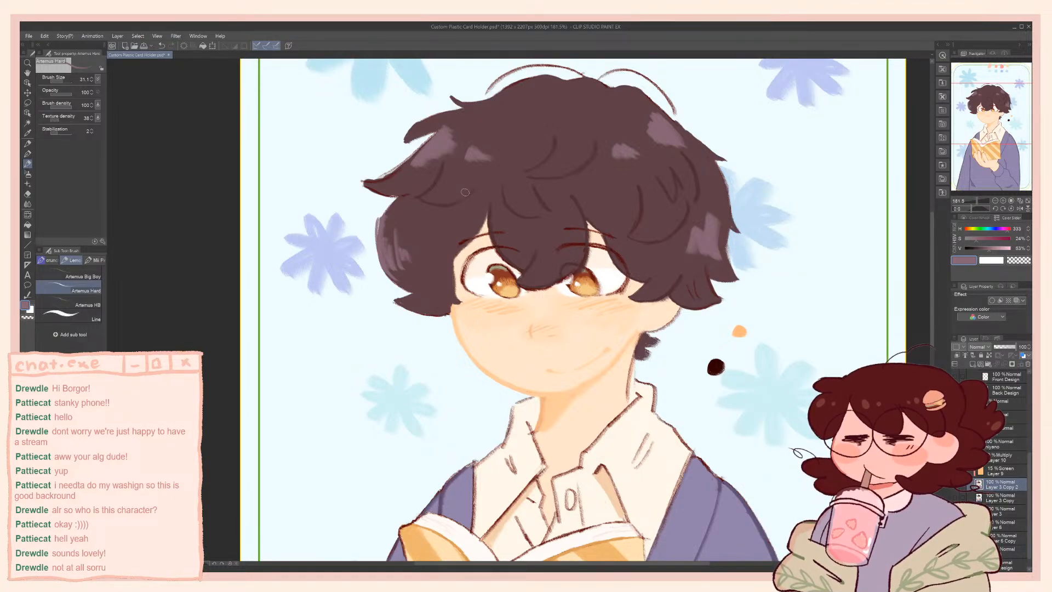
{"action": "key", "text": "ctrl+z"}
{"action": "mouse_move", "coordinate": [378, 234]}
{"action": "left_mouse_down"}
{"action": "mouse_move", "coordinate": [389, 213]}
{"action": "mouse_move", "coordinate": [380, 233]}
{"action": "left_mouse_up"}
{"action": "scroll", "coordinate": [336, 92], "scroll_direction": "down", "scroll_amount": 5}
{"action": "scroll", "coordinate": [336, 92], "scroll_direction": "up", "scroll_amount": 6}
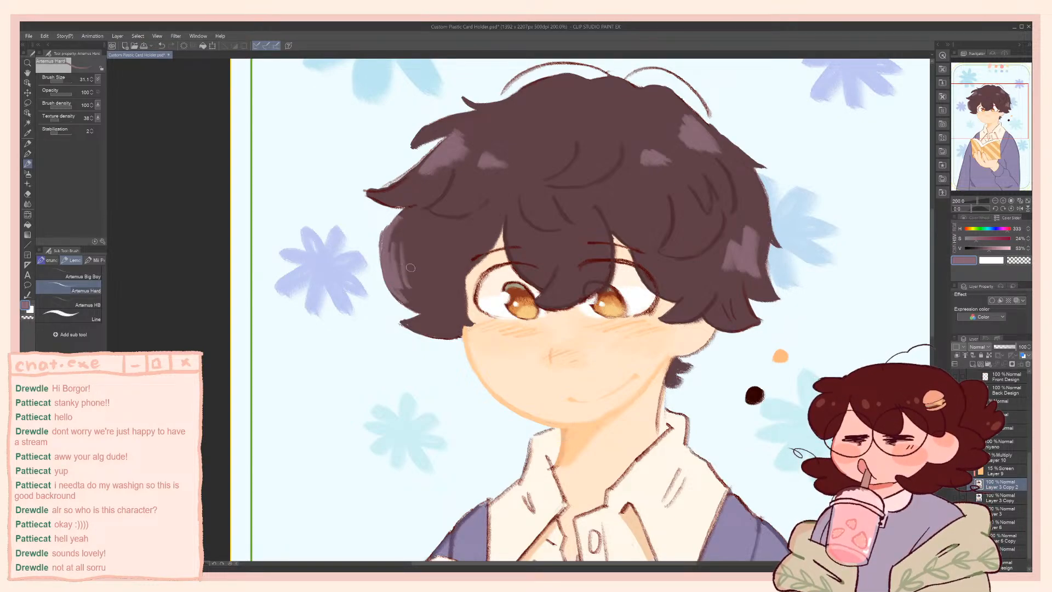
Trim the outer edge of the left side hair with transparent colour, redoing the first stroke, and check the whole card
{"action": "scroll", "coordinate": [410, 268], "scroll_direction": "down", "scroll_amount": 3}
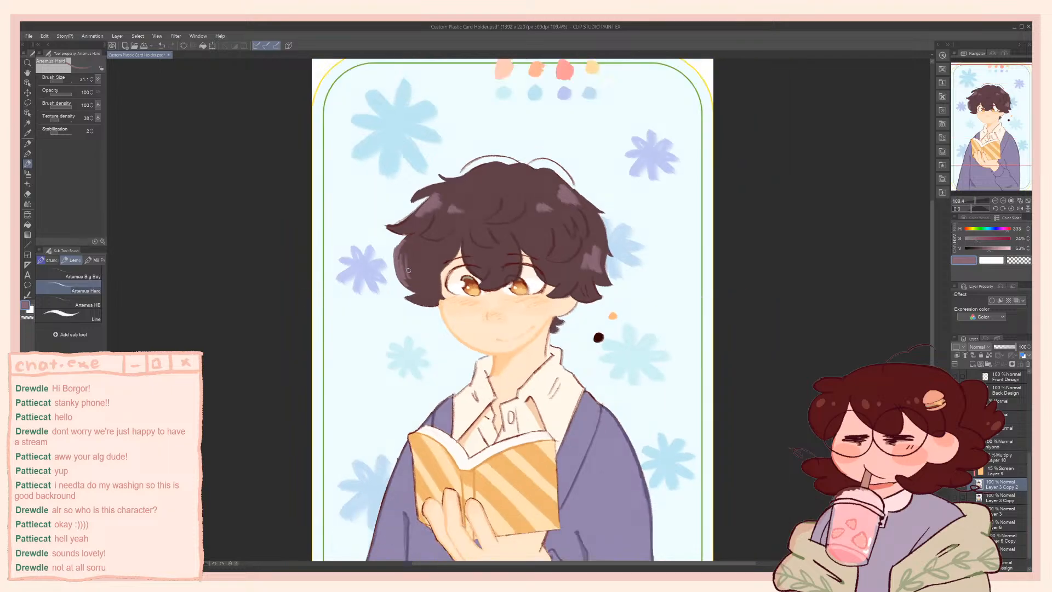
{"action": "scroll", "coordinate": [384, 257], "scroll_direction": "up", "scroll_amount": 3}
{"action": "key", "text": "c"}
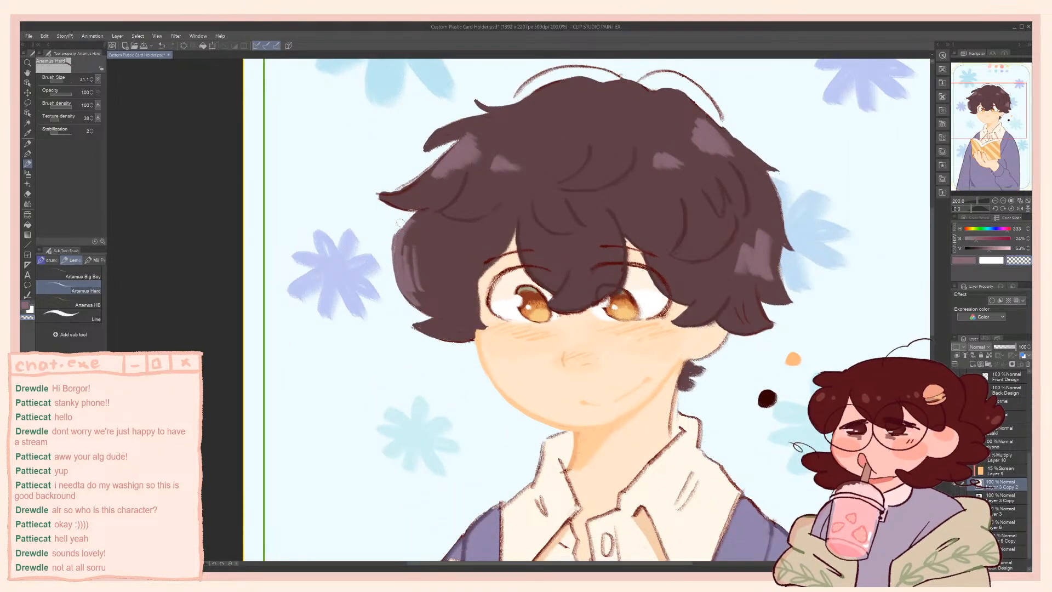
{"action": "left_click_drag", "start_coordinate": [402, 222], "coordinate": [395, 269]}
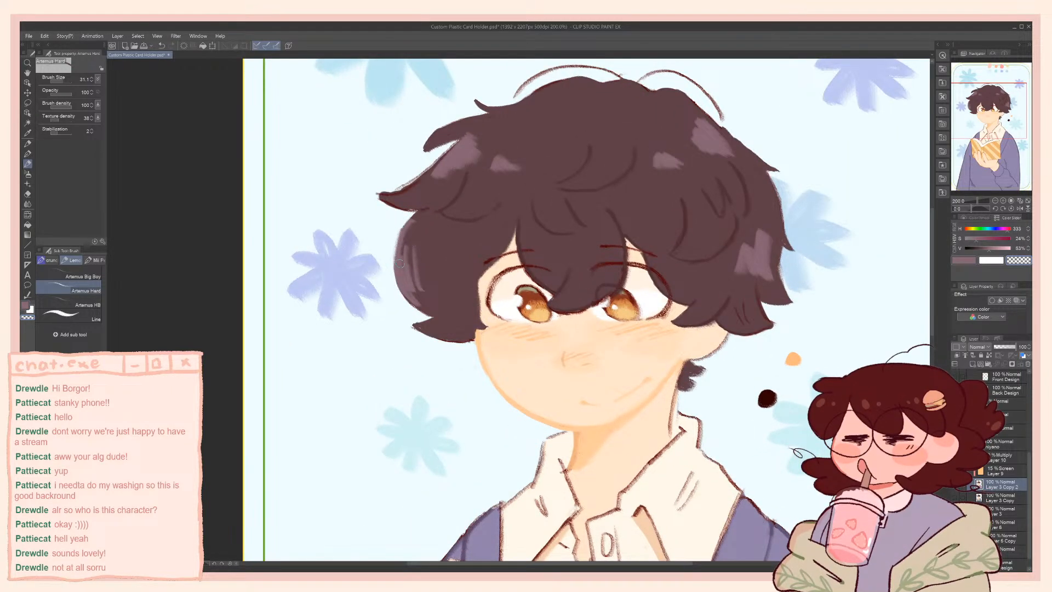
{"action": "key", "text": "ctrl+z"}
{"action": "left_click_drag", "start_coordinate": [401, 223], "coordinate": [406, 295]}
{"action": "scroll", "coordinate": [399, 243], "scroll_direction": "down", "scroll_amount": 5}
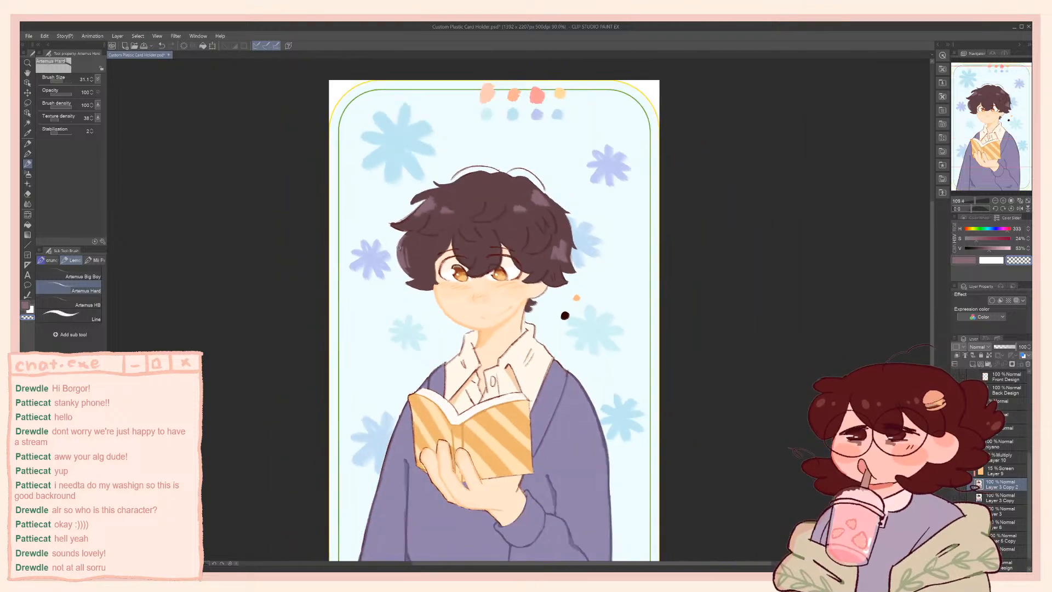
{"action": "scroll", "coordinate": [462, 248], "scroll_direction": "up", "scroll_amount": 2}
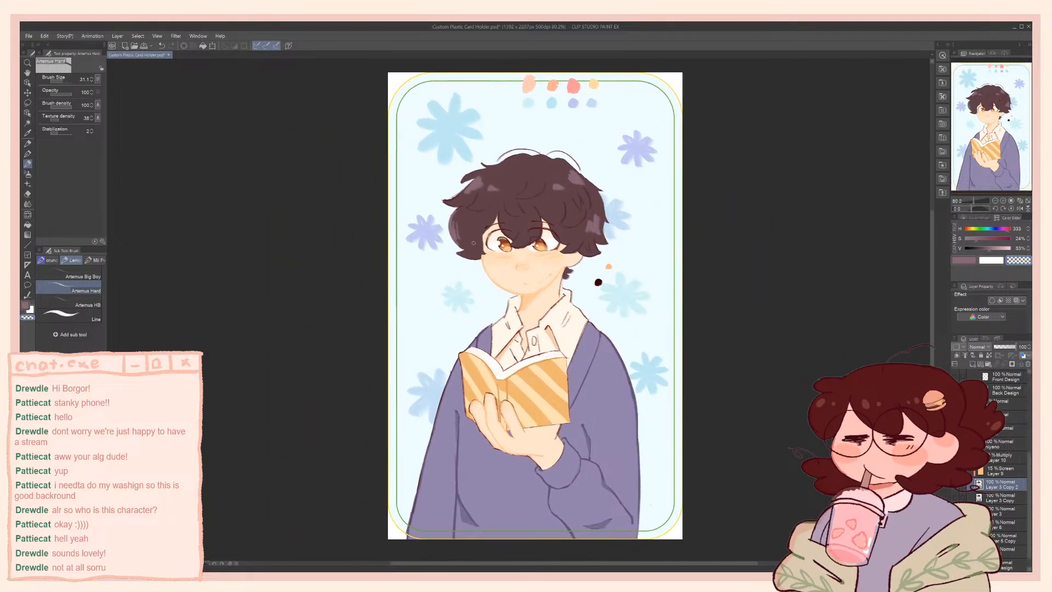
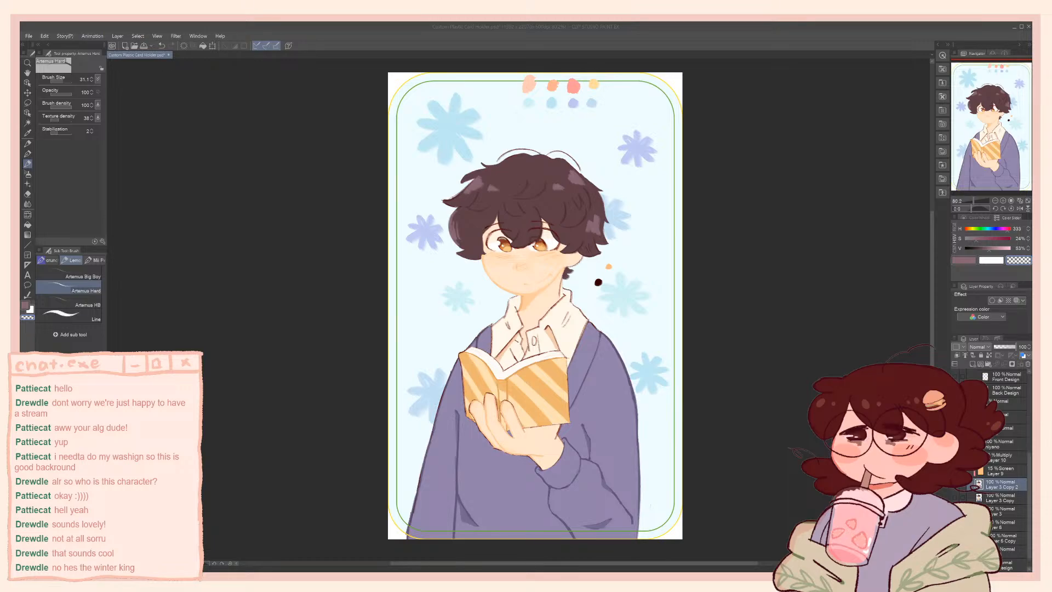
Cover the dark outline along the right side of the neck with sampled skin colour at hue 29, saturation 39%, value 100%
{"action": "left_click", "coordinate": [503, 327]}
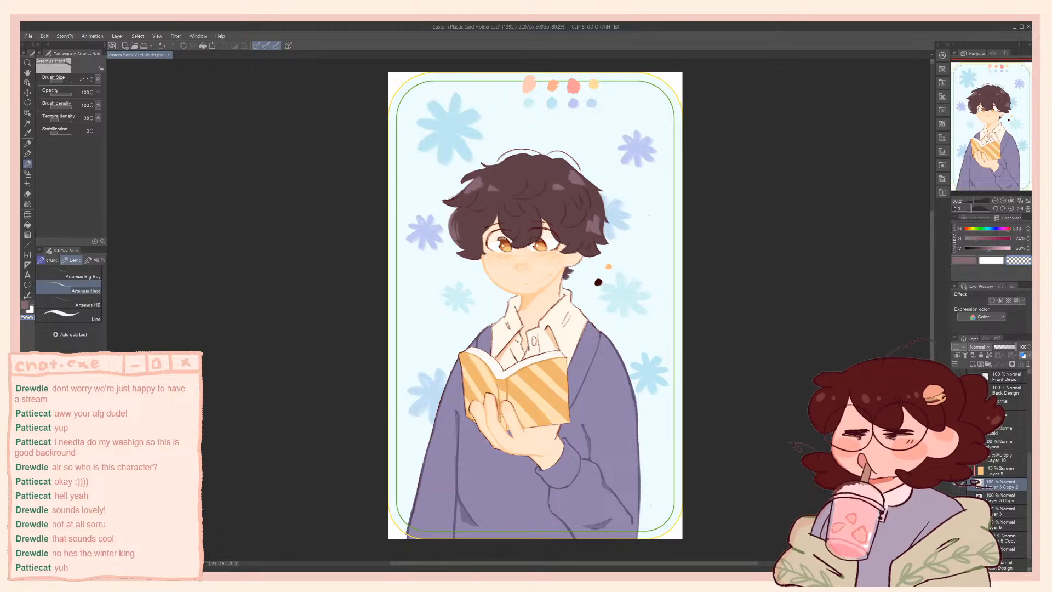
{"action": "scroll", "coordinate": [657, 148], "scroll_direction": "up", "scroll_amount": 1}
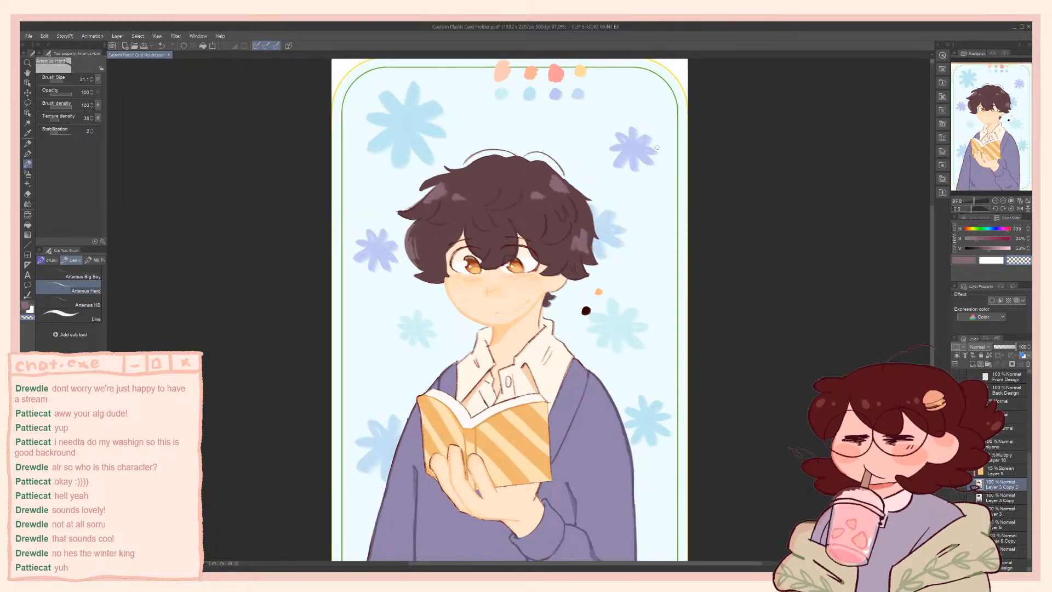
{"action": "left_click_drag", "start_coordinate": [495, 309], "coordinate": [539, 317]}
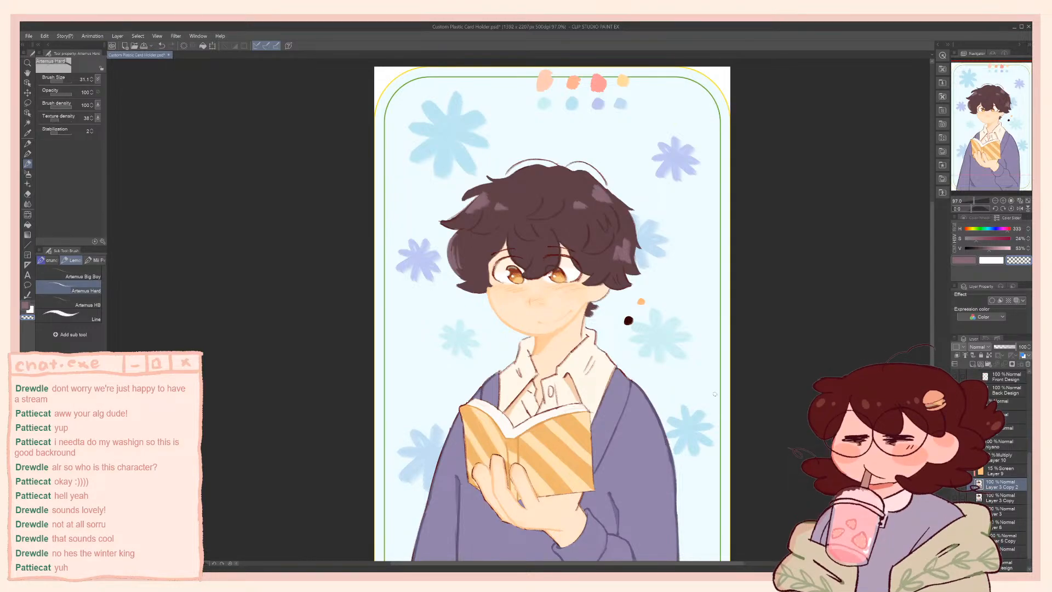
{"action": "scroll", "coordinate": [614, 388], "scroll_direction": "up", "scroll_amount": 4}
{"action": "left_click_drag", "start_coordinate": [491, 315], "coordinate": [544, 363]}
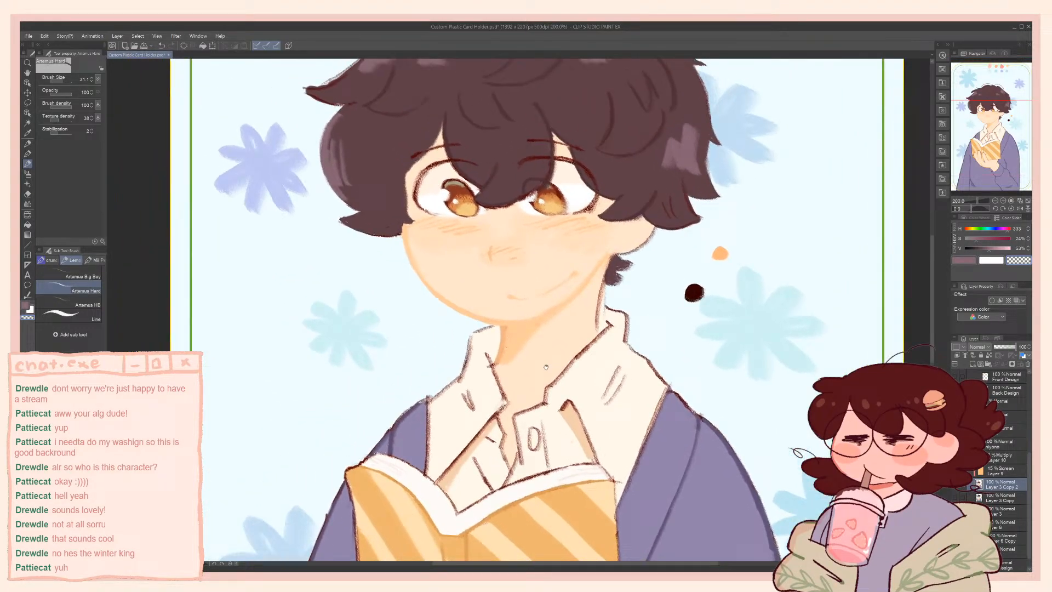
{"action": "left_click", "coordinate": [518, 336], "text": "alt"}
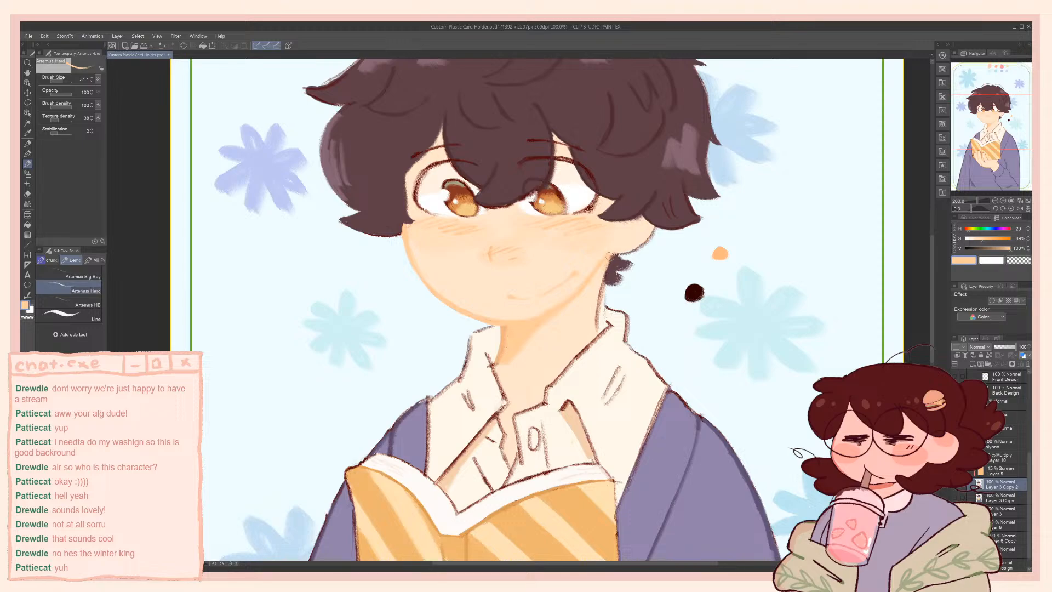
{"action": "left_click_drag", "start_coordinate": [609, 256], "coordinate": [599, 326]}
{"action": "key", "text": "c"}
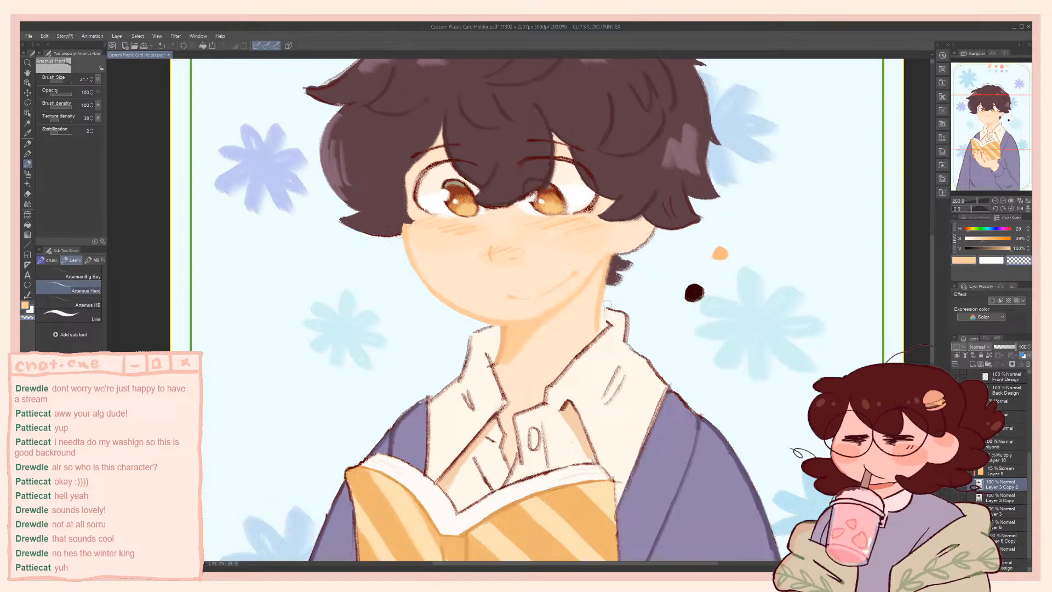
Touch up the shirt collar edges beside the neck with sampled cream at hue 37 and dark brown at hue 0, saturation 92%, value 20%
{"action": "left_click", "coordinate": [611, 318], "text": "alt"}
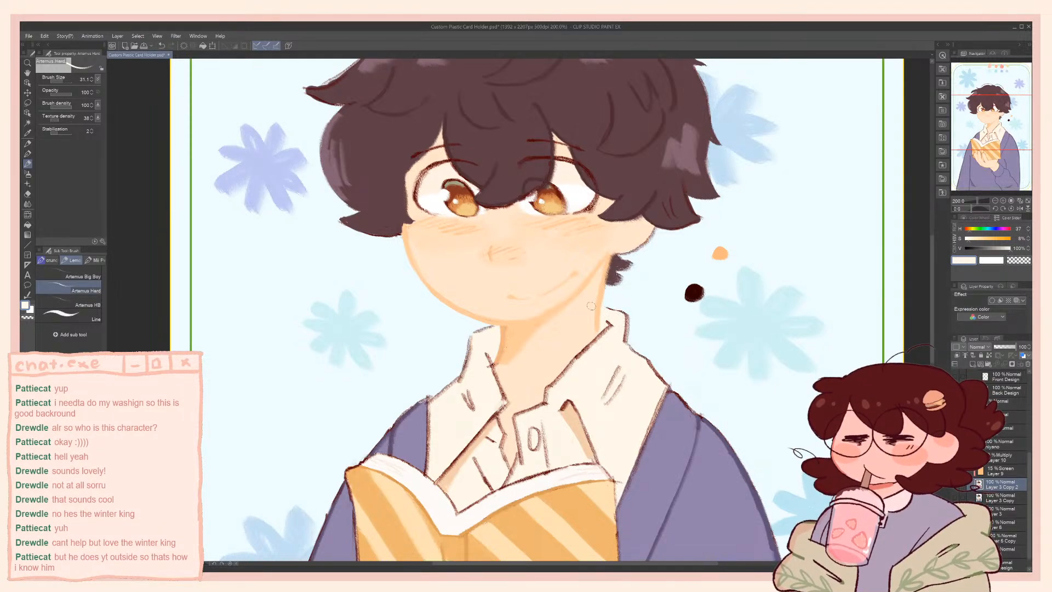
{"action": "left_click", "coordinate": [692, 292], "text": "alt"}
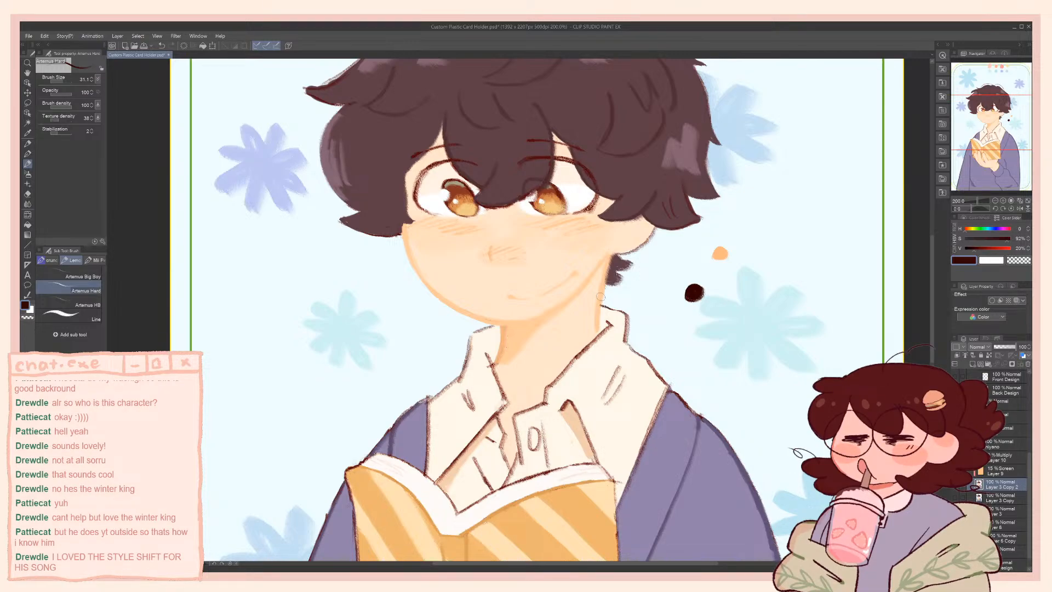
{"action": "scroll", "coordinate": [601, 297], "scroll_direction": "down", "scroll_amount": 4}
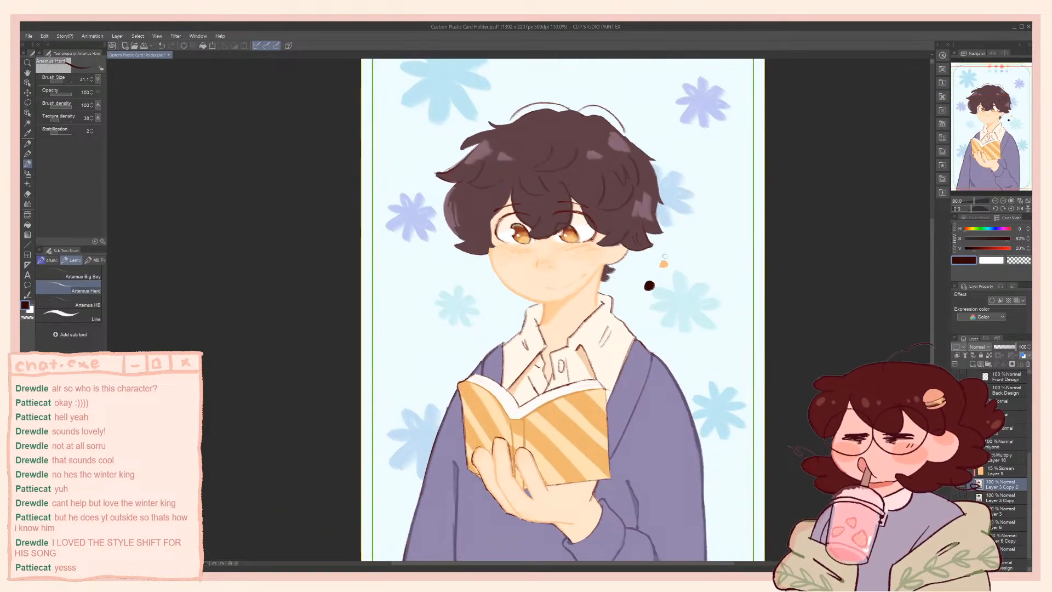
{"action": "scroll", "coordinate": [665, 256], "scroll_direction": "up", "scroll_amount": 3}
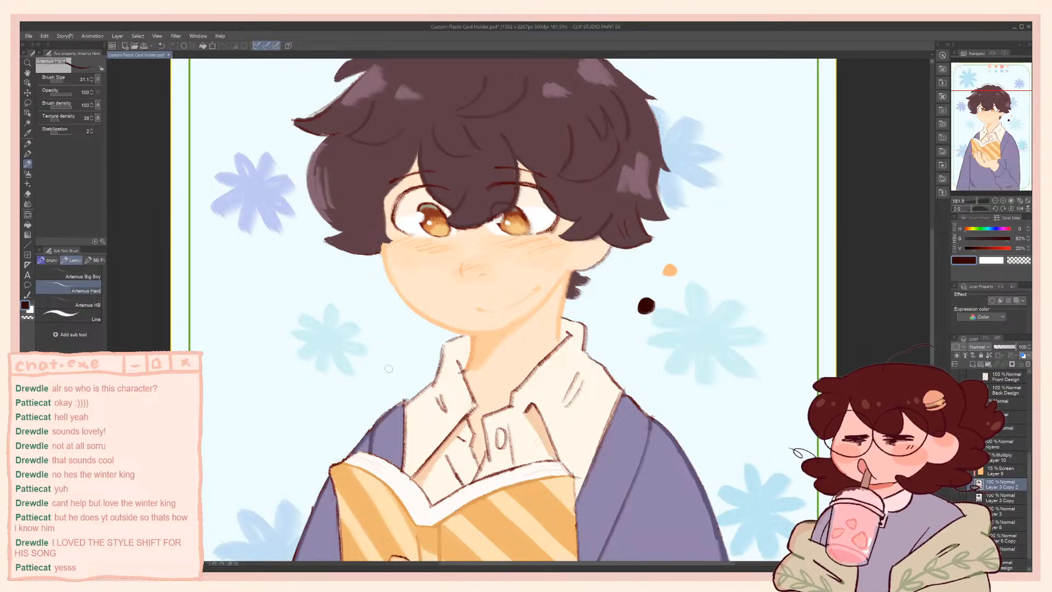
{"action": "left_click_drag", "start_coordinate": [467, 335], "coordinate": [450, 340]}
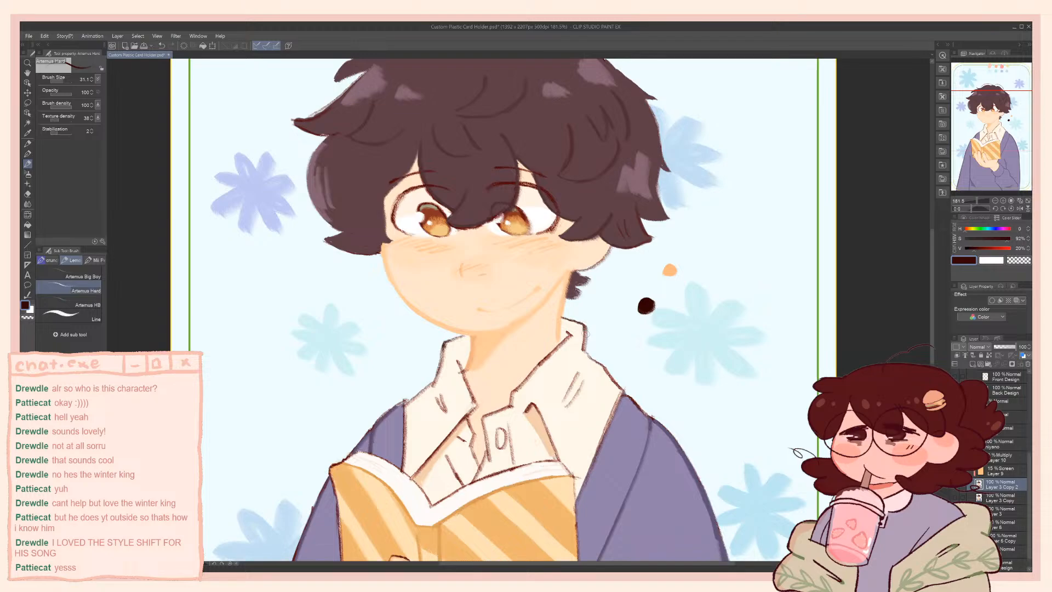
{"action": "scroll", "coordinate": [477, 257], "scroll_direction": "down", "scroll_amount": 5}
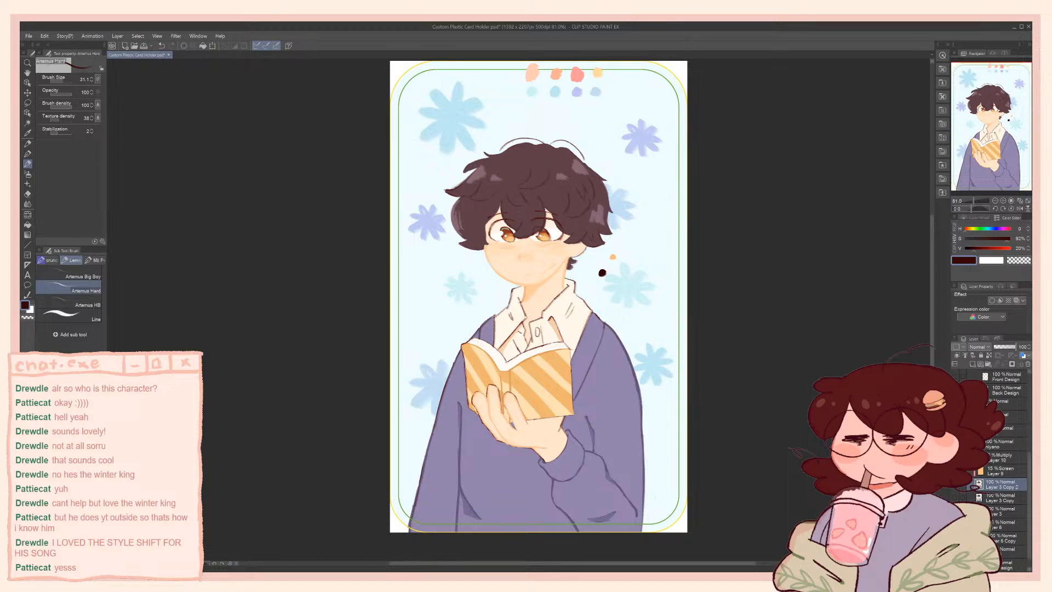
Rename the character layer, Layer 3 Copy 2, as front
{"action": "left_click", "coordinate": [970, 443]}
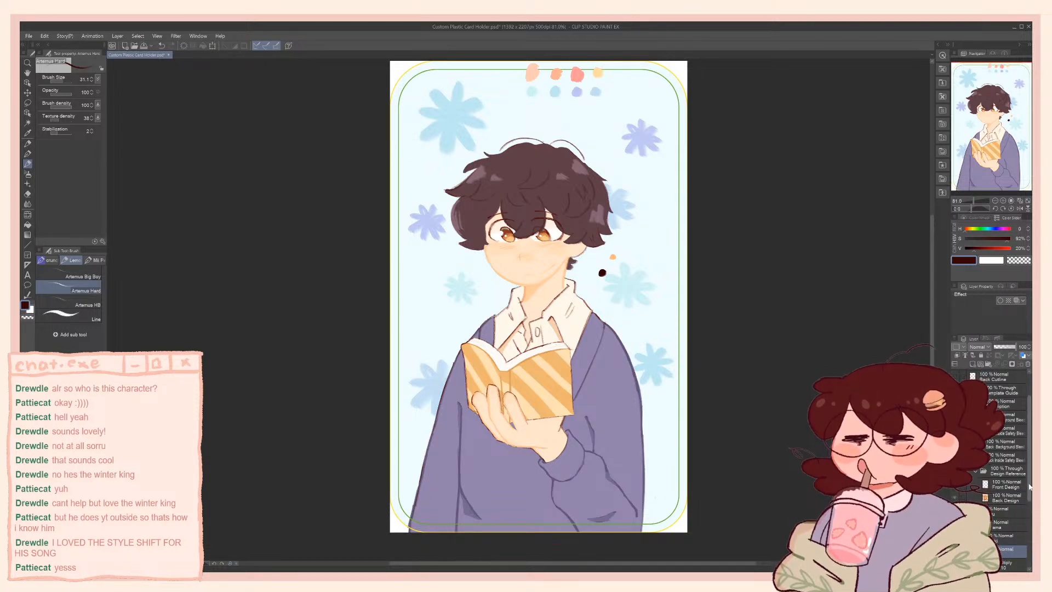
{"action": "scroll", "coordinate": [998, 474], "scroll_direction": "down", "scroll_amount": 3}
{"action": "left_click", "coordinate": [999, 474]}
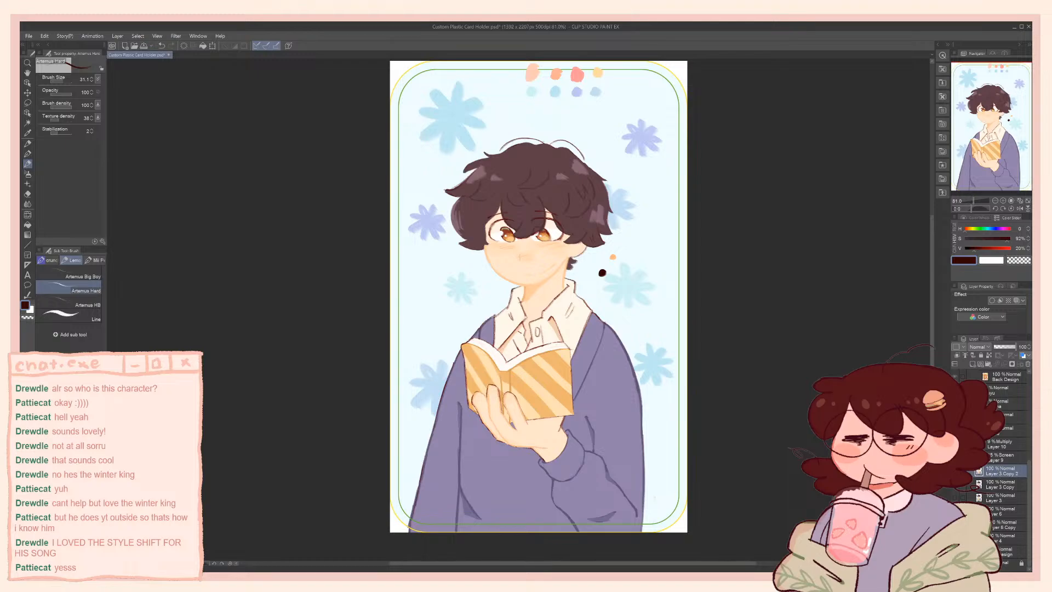
{"action": "double_click", "coordinate": [1002, 474]}
{"action": "type", "text": "front"}
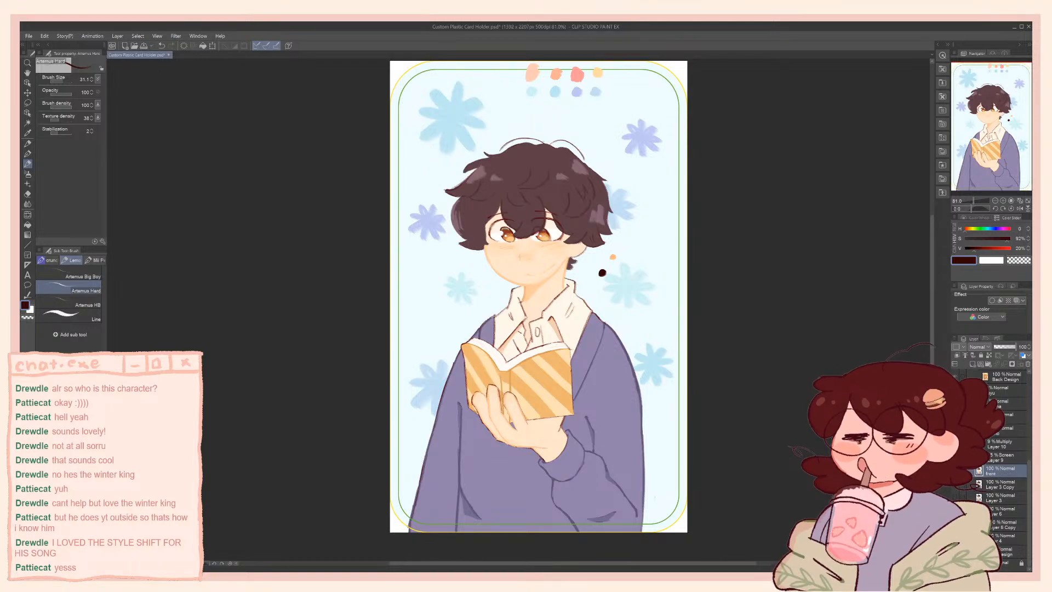
{"action": "key", "text": "Return"}
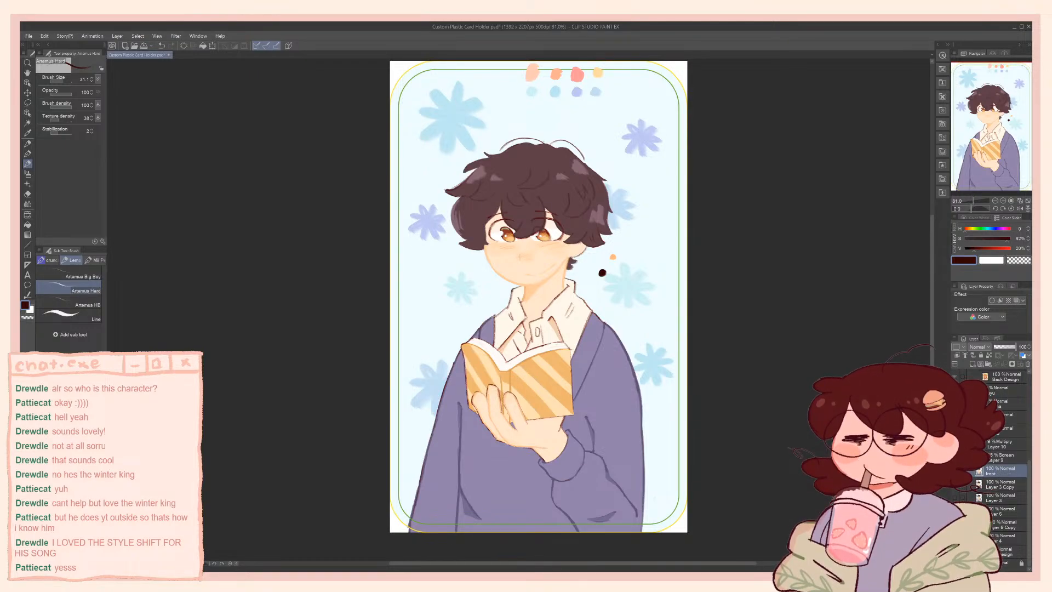
Delete the Multiply Layer 10 and Screen Layer 9 overlays above the front layer and check a lower layer's visibility
{"action": "left_click", "coordinate": [1007, 462]}
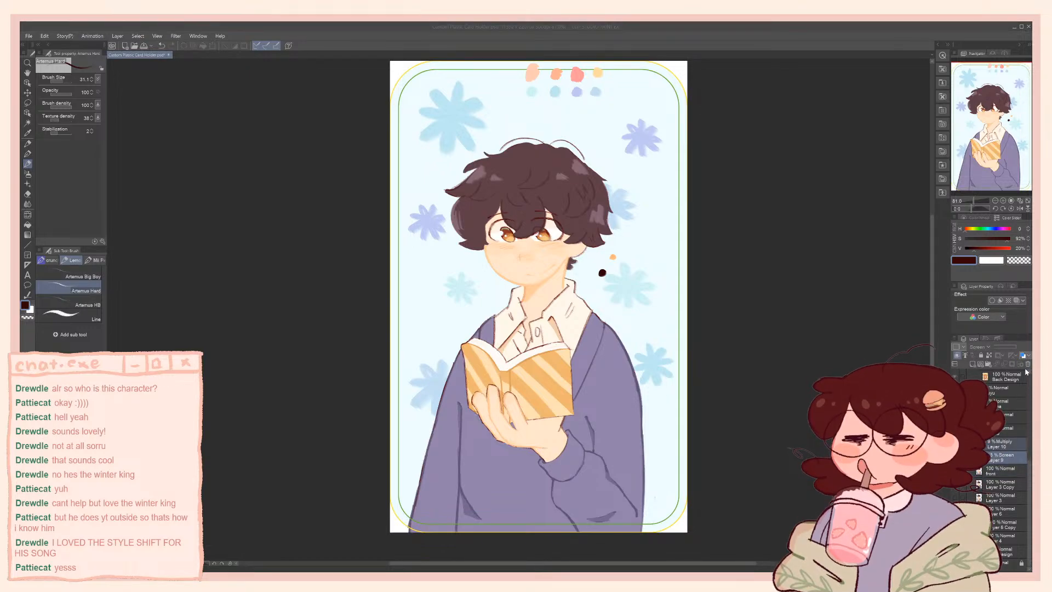
{"action": "left_click", "coordinate": [999, 484]}
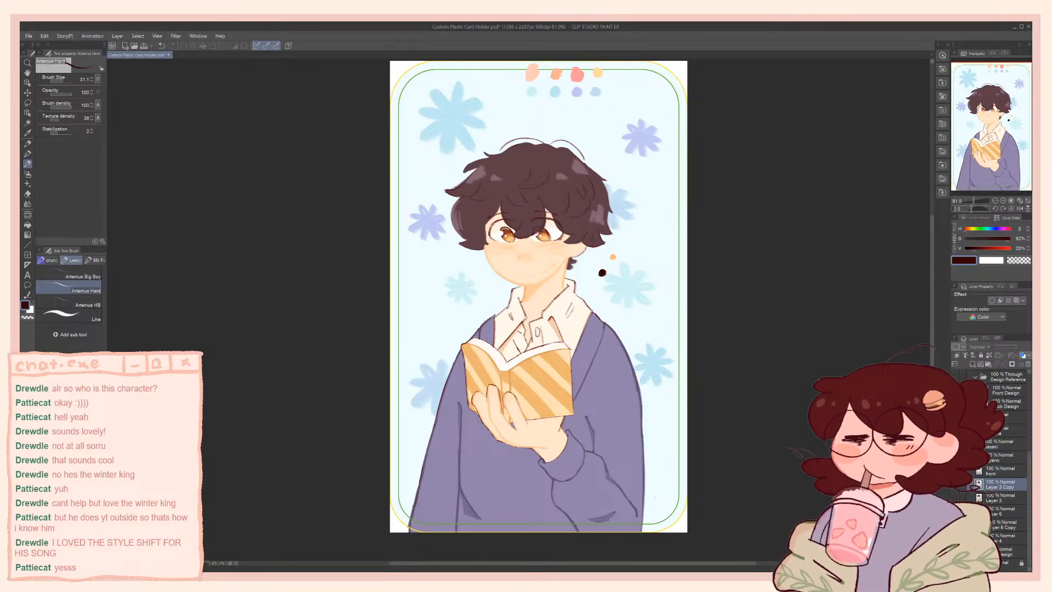
{"action": "left_click", "coordinate": [956, 511]}
{"action": "left_click", "coordinate": [956, 511]}
Duplicate the flower and background layers directly beneath the front layer and merge the front layer down into both copies
{"action": "left_click", "coordinate": [1004, 524]}
{"action": "left_click", "coordinate": [1003, 539], "text": "ctrl"}
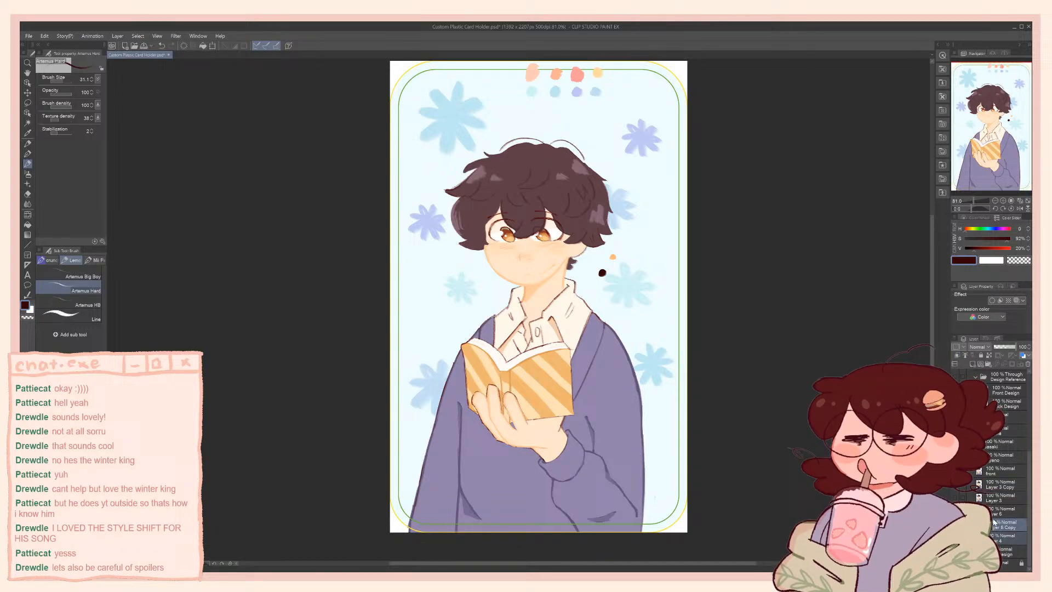
{"action": "left_click", "coordinate": [992, 485]}
{"action": "key", "text": "ctrl+v"}
{"action": "left_click", "coordinate": [996, 474]}
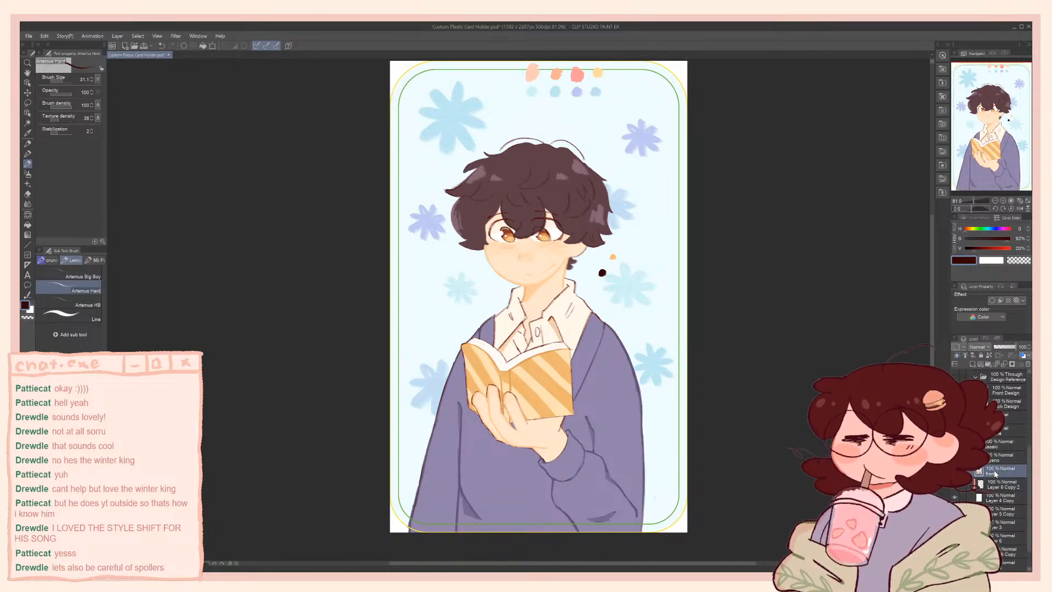
{"action": "key", "text": "ctrl+e"}
{"action": "key", "text": "ctrl+e"}
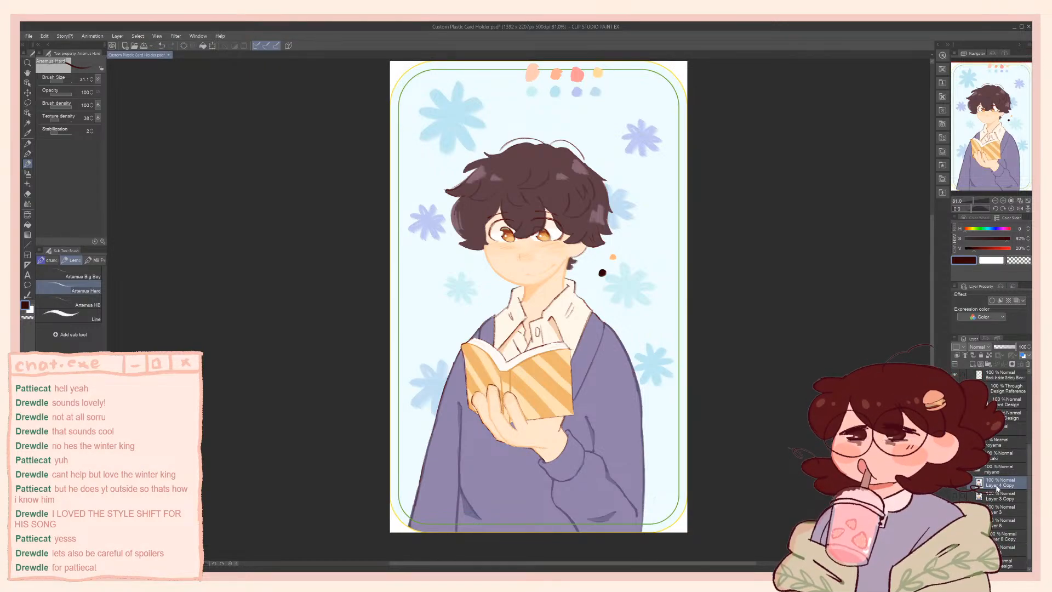
Move the merged Layer 4 Copy up the layer stack to between Front Design and Back Outline
{"action": "scroll", "coordinate": [995, 482], "scroll_direction": "up", "scroll_amount": 2}
{"action": "scroll", "coordinate": [996, 488], "scroll_direction": "up", "scroll_amount": 2}
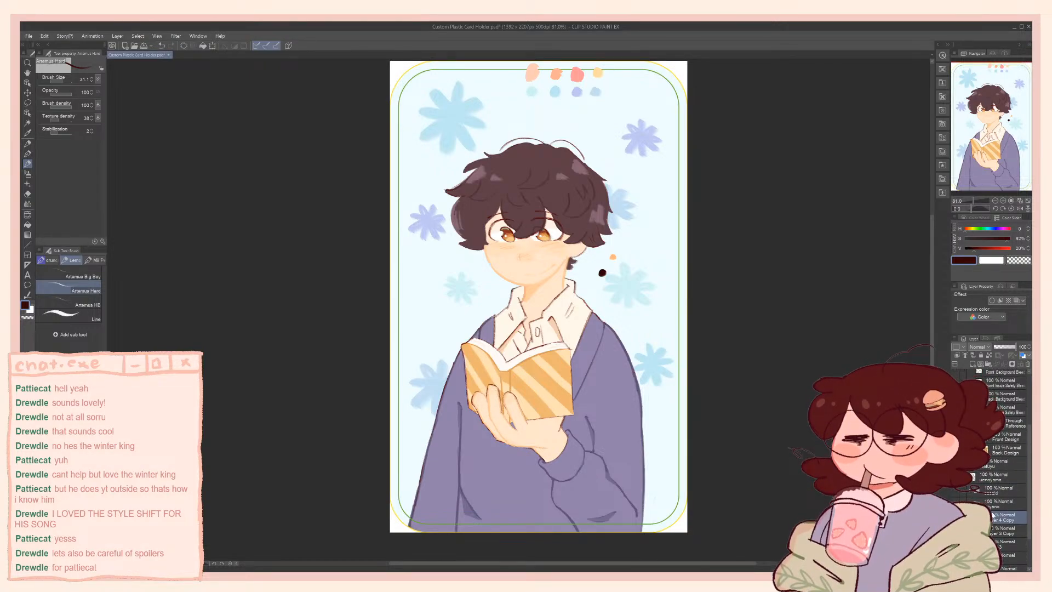
{"action": "scroll", "coordinate": [987, 477], "scroll_direction": "up", "scroll_amount": 3}
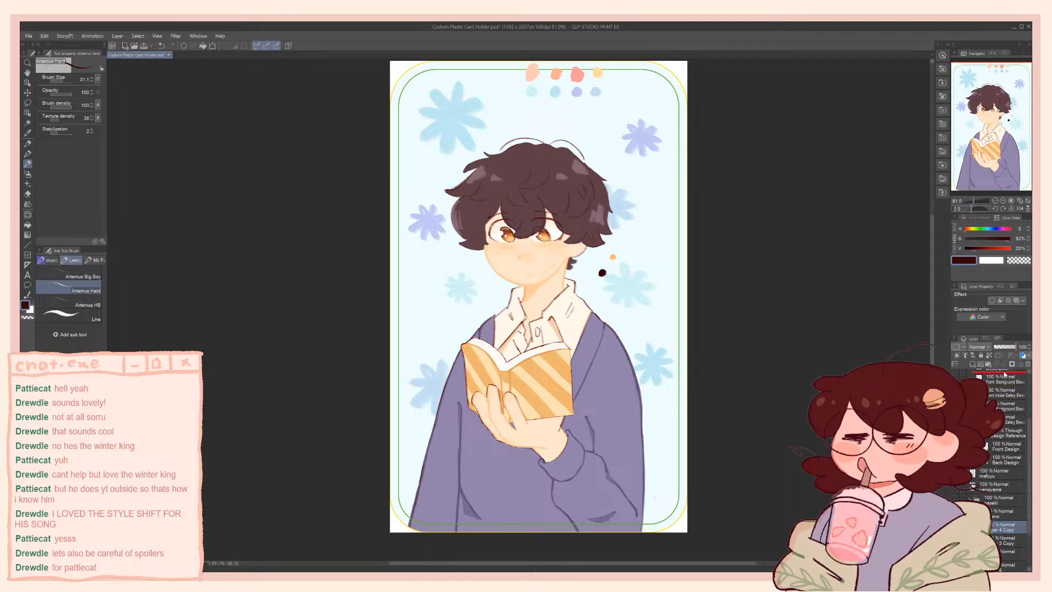
{"action": "scroll", "coordinate": [1004, 382], "scroll_direction": "up", "scroll_amount": 1}
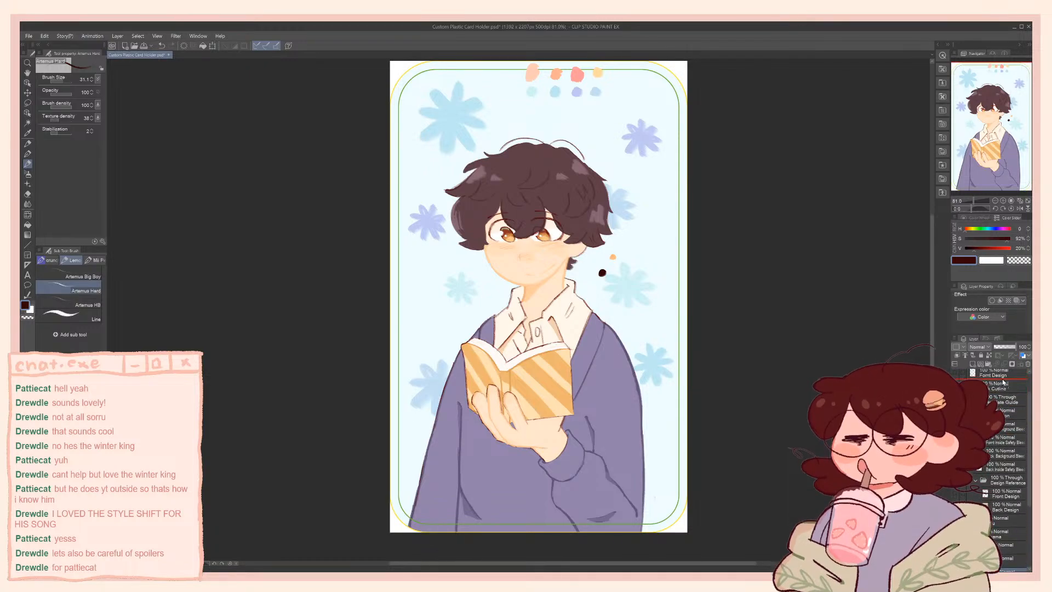
{"action": "left_click_drag", "start_coordinate": [1001, 377], "coordinate": [1006, 413]}
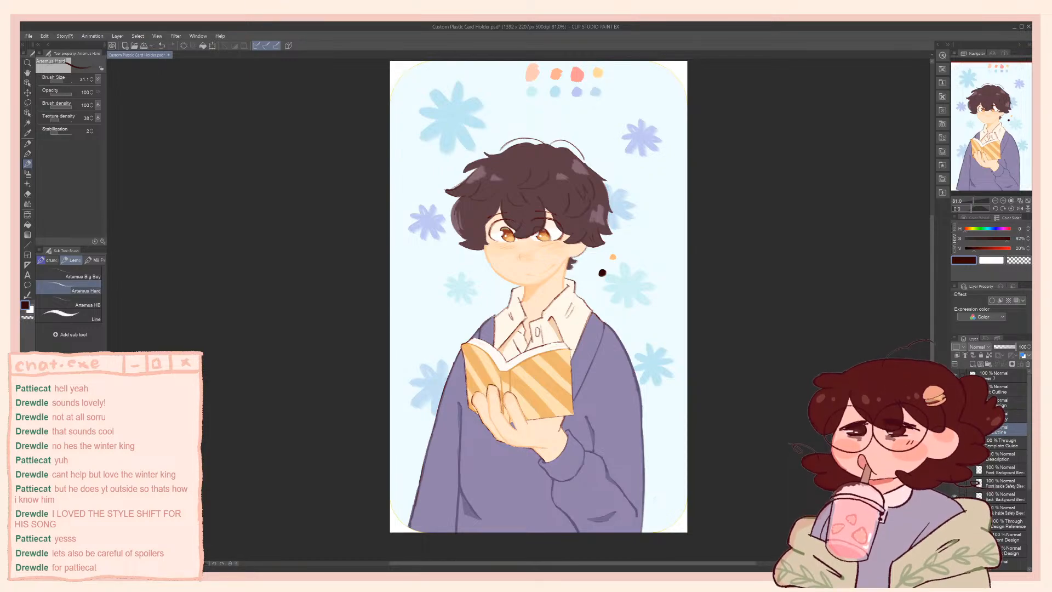
{"action": "key", "text": "ctrl+t"}
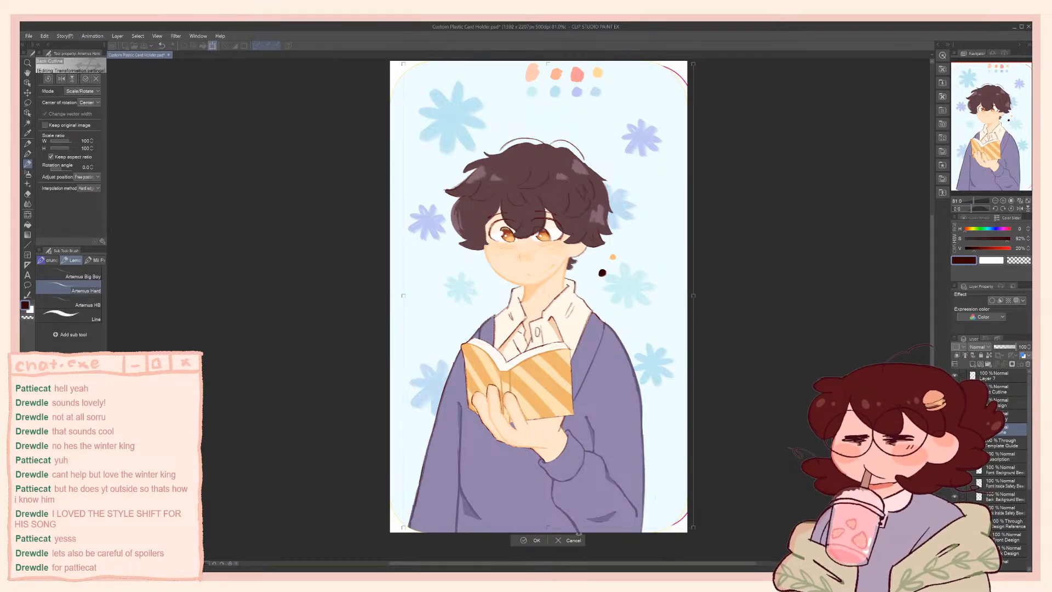
{"action": "mouse_move", "coordinate": [578, 533]}
{"action": "left_mouse_down"}
{"action": "mouse_move", "coordinate": [566, 503]}
{"action": "mouse_move", "coordinate": [581, 537]}
{"action": "left_mouse_up"}
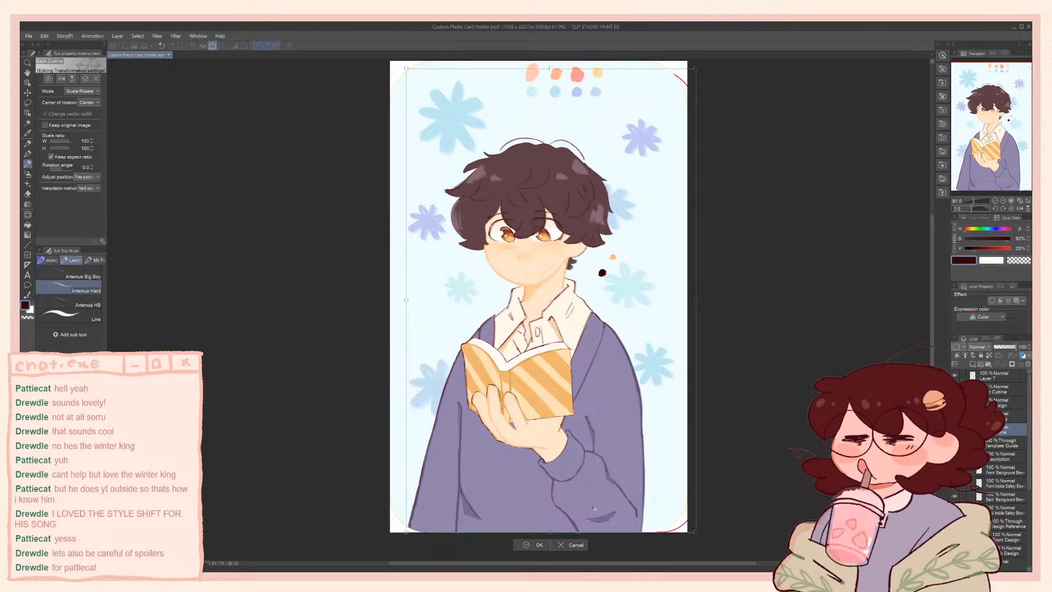
{"action": "left_click", "coordinate": [577, 545]}
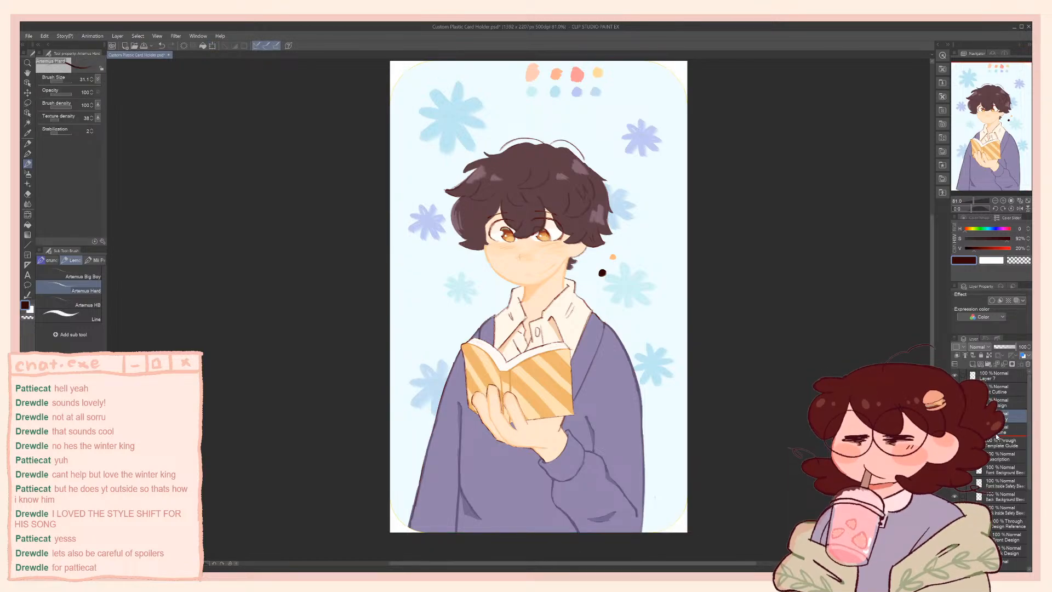
Place Layer 4 Copy under the Back Outline, compare it hidden and shown, and move it beneath the Back Inside Safety Bleed layer
{"action": "left_click_drag", "start_coordinate": [996, 438], "coordinate": [996, 438]}
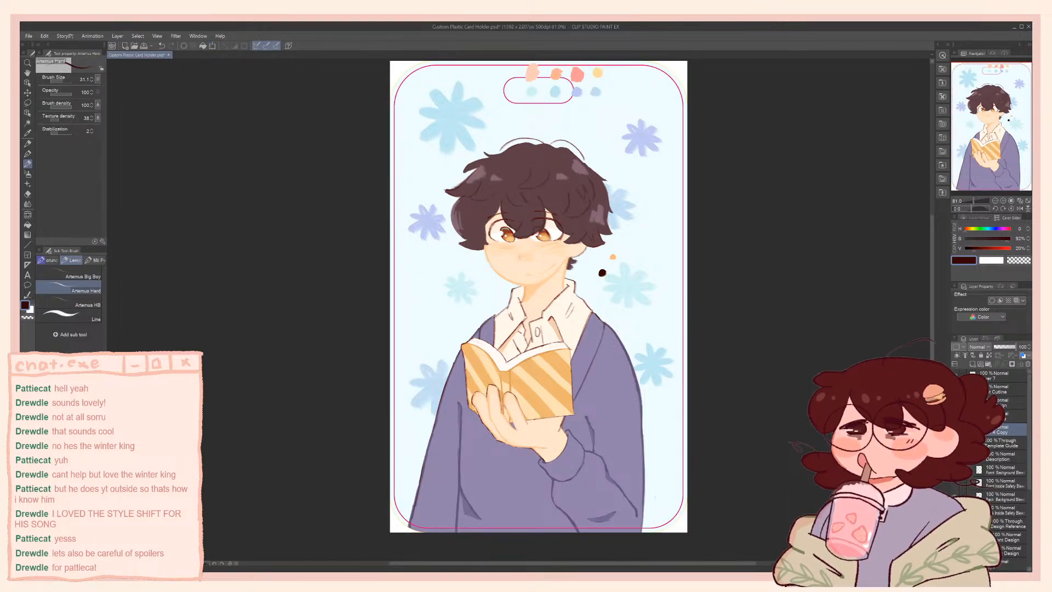
{"action": "left_click", "coordinate": [954, 430]}
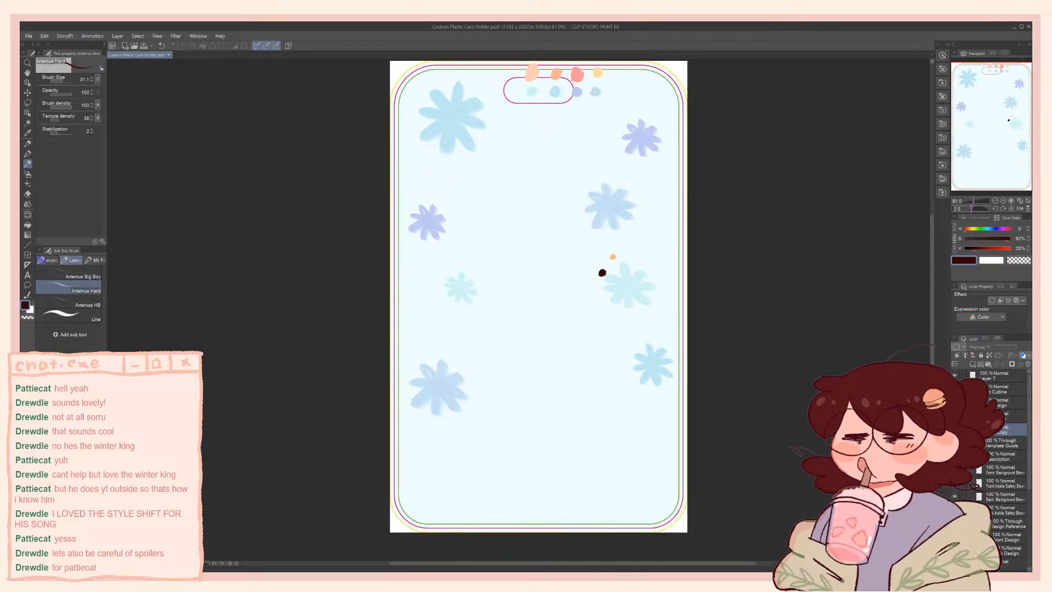
{"action": "left_click", "coordinate": [955, 430]}
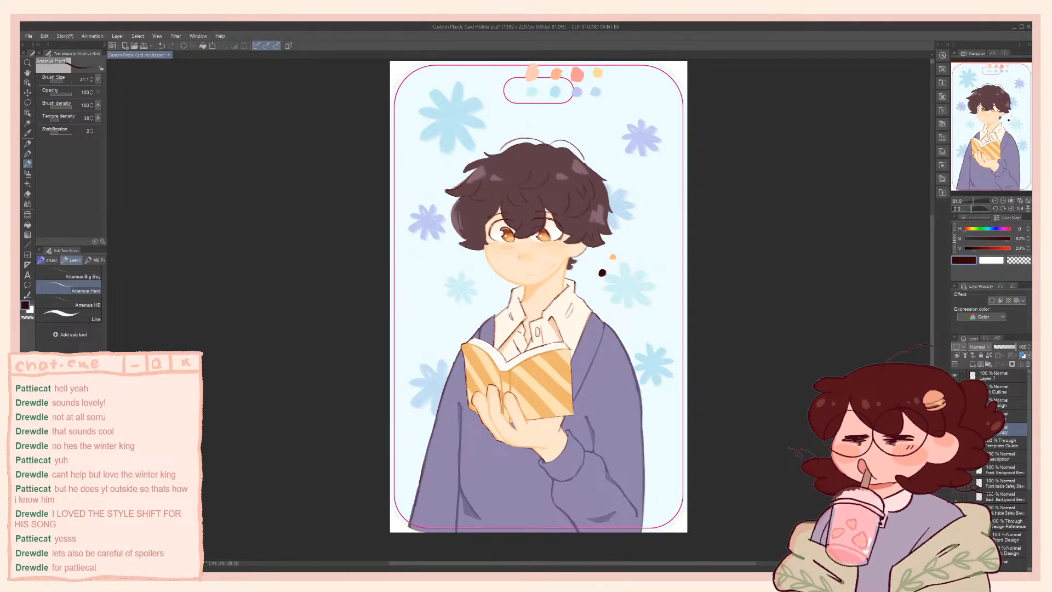
{"action": "left_click_drag", "start_coordinate": [1002, 430], "coordinate": [999, 522]}
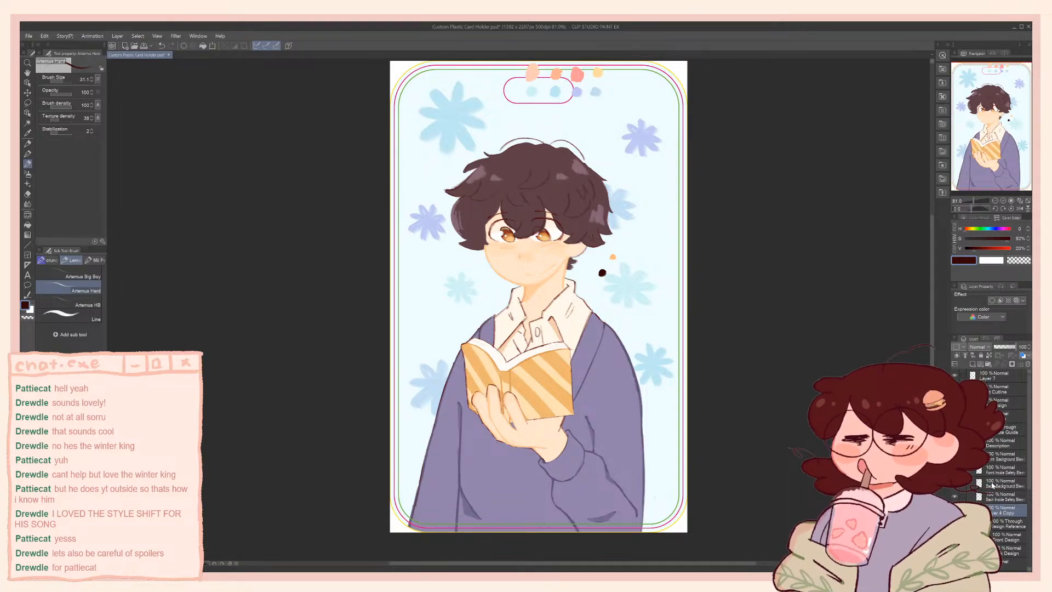
Hide Layer 4 Copy and show the Vograce Autumn design reference on the card for comparison
{"action": "left_click", "coordinate": [955, 497]}
{"action": "left_click", "coordinate": [954, 497]}
{"action": "left_click", "coordinate": [954, 510]}
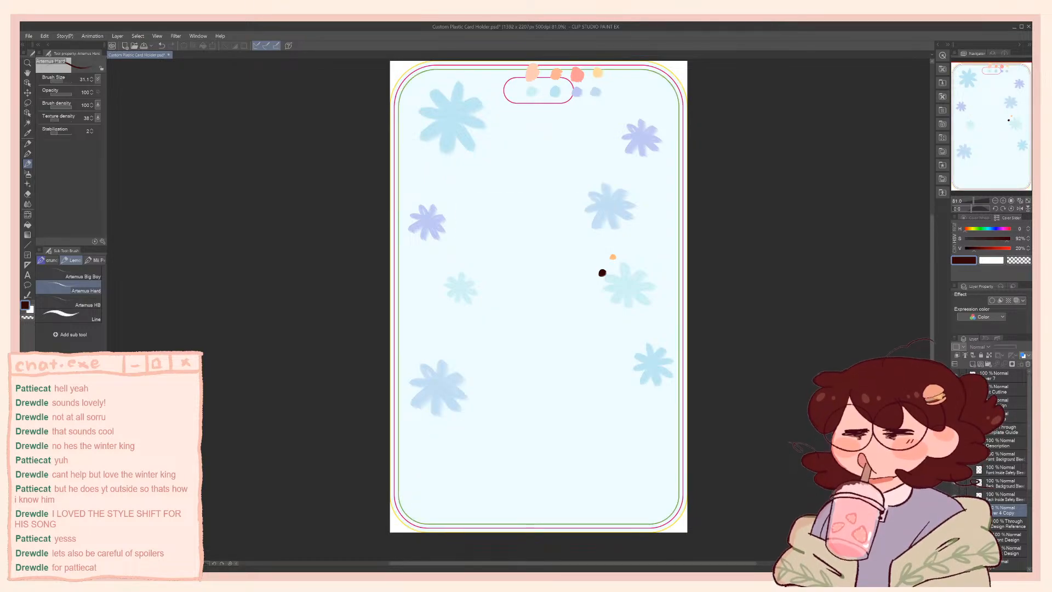
{"action": "scroll", "coordinate": [1007, 505], "scroll_direction": "down", "scroll_amount": 1}
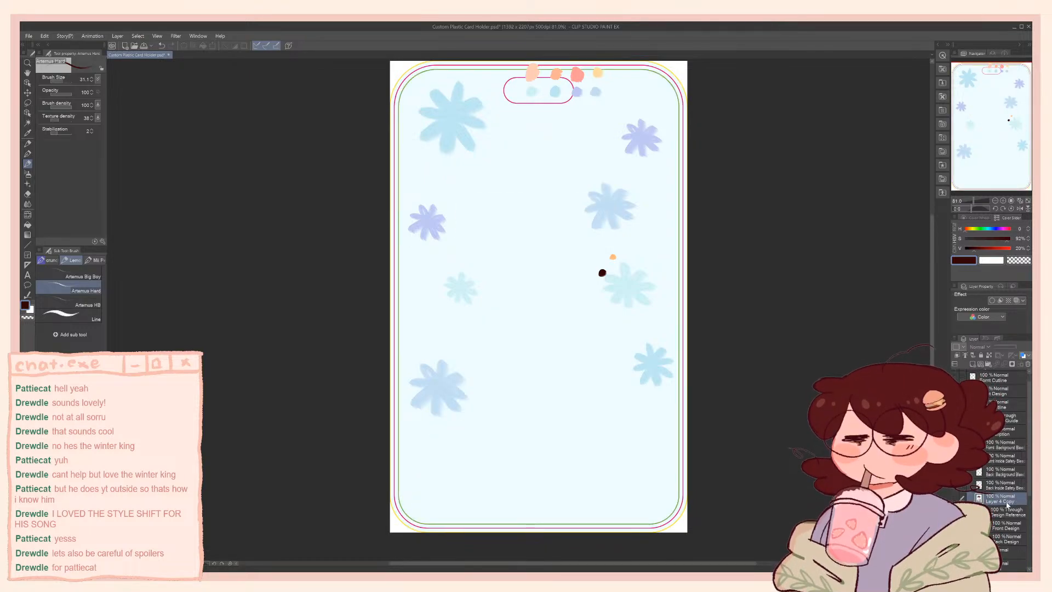
{"action": "left_click", "coordinate": [955, 498]}
{"action": "left_click", "coordinate": [955, 499]}
{"action": "left_click", "coordinate": [955, 499]}
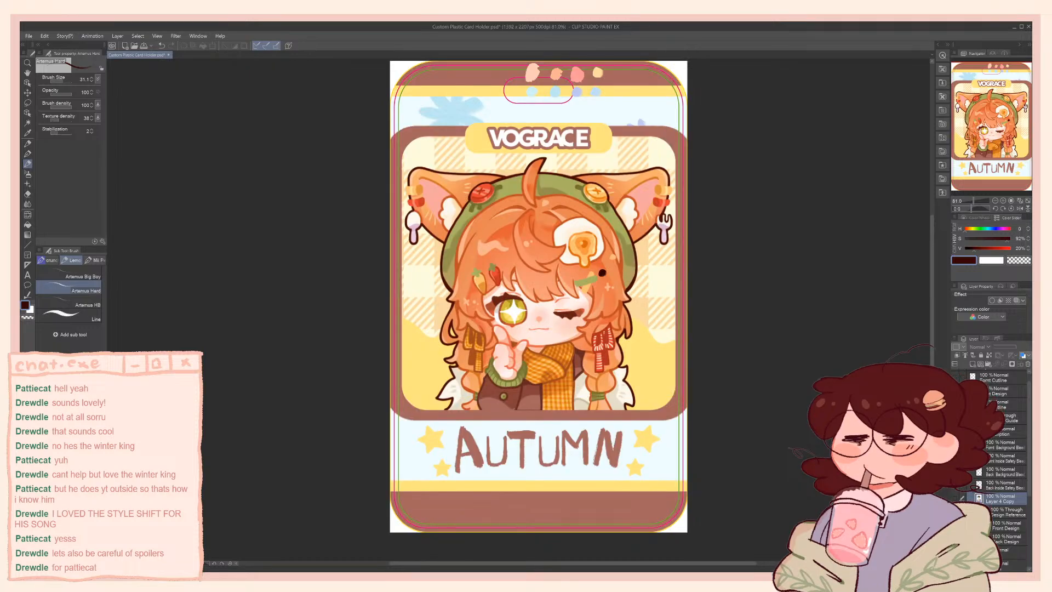
Hide the Vograce Autumn design reference and compare the card with Layer 4 Copy shown and hidden
{"action": "left_click", "coordinate": [955, 511]}
{"action": "left_click", "coordinate": [955, 499]}
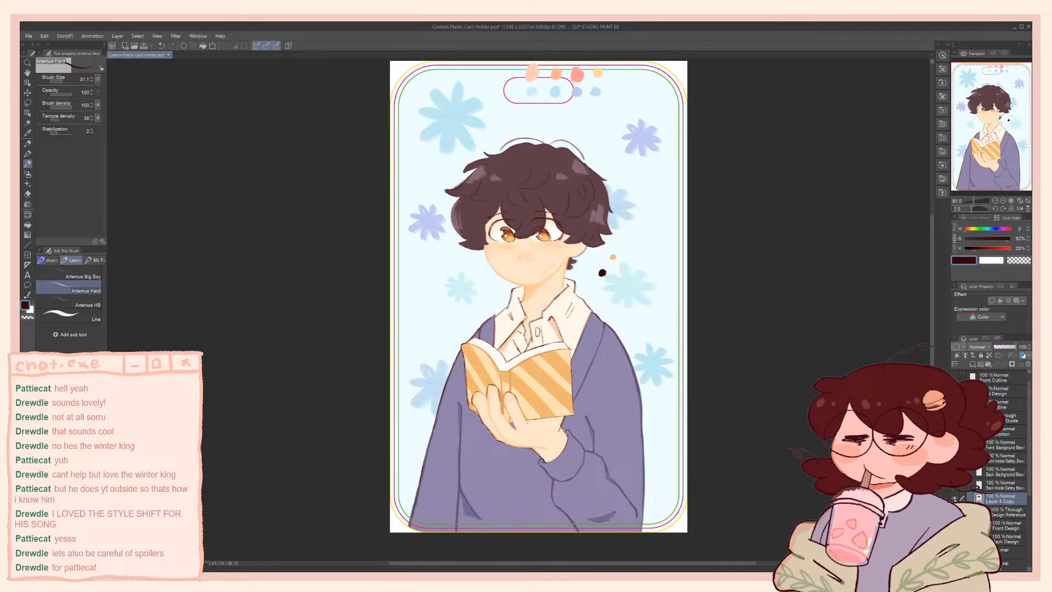
{"action": "left_click", "coordinate": [955, 499]}
{"action": "left_click", "coordinate": [955, 498]}
{"action": "left_click", "coordinate": [955, 499]}
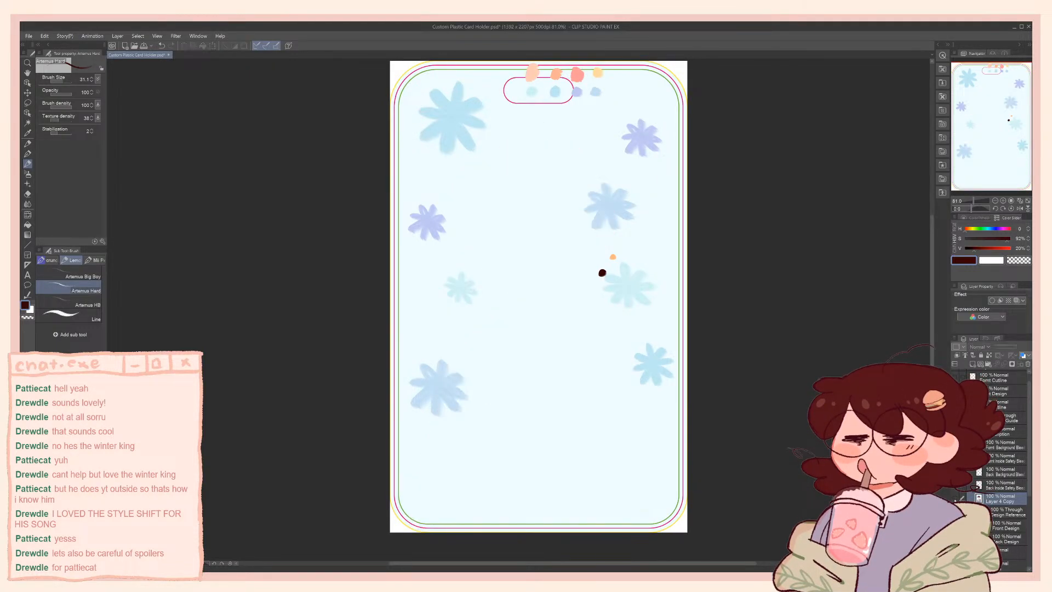
{"action": "left_click", "coordinate": [955, 498]}
Hide the cyrano folder that holds the original artwork layers
{"action": "scroll", "coordinate": [952, 499], "scroll_direction": "down", "scroll_amount": 2}
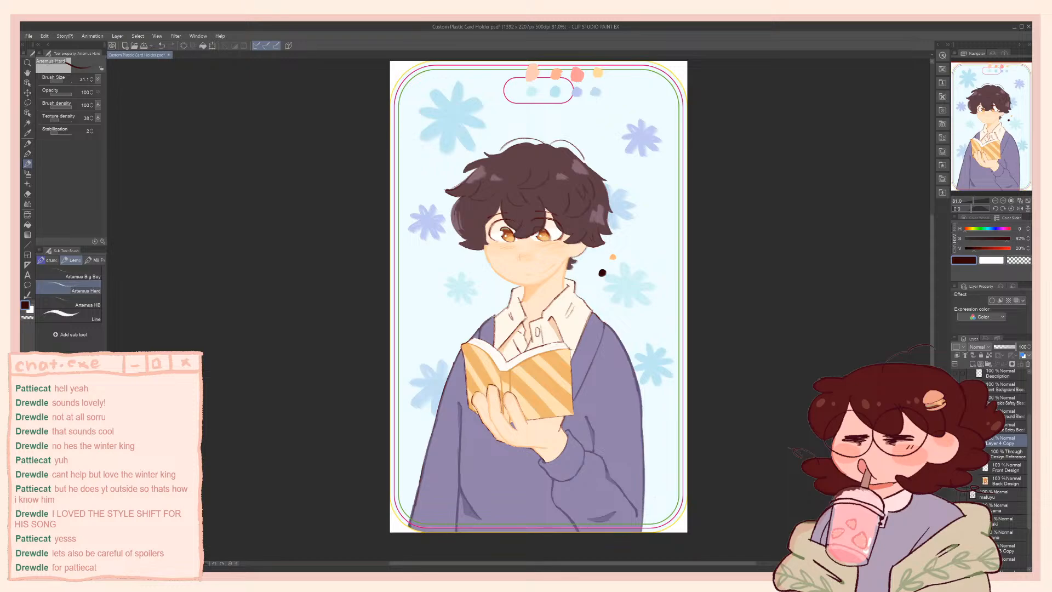
{"action": "left_click", "coordinate": [1006, 535]}
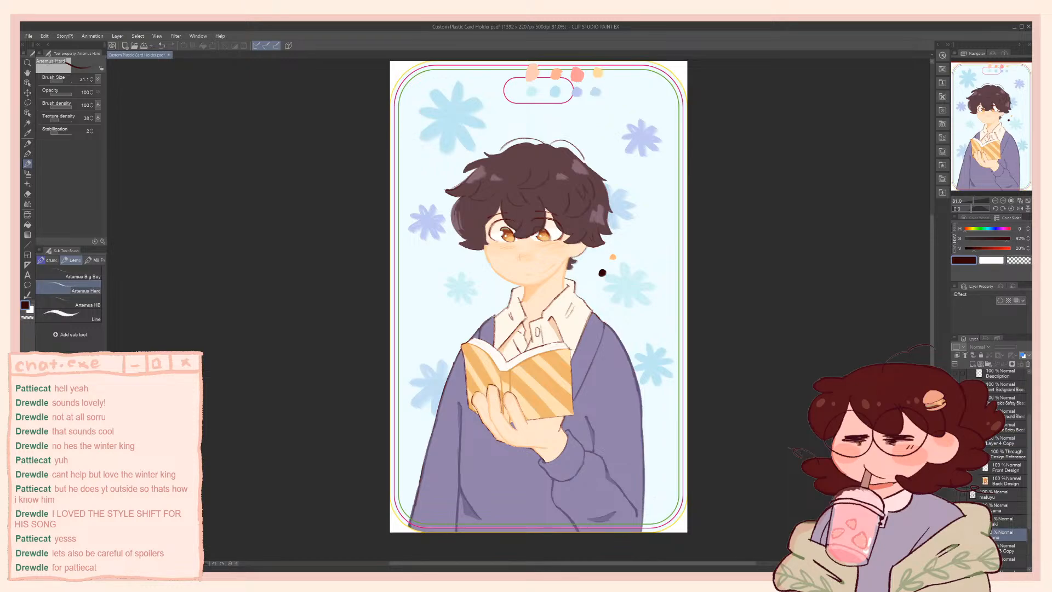
{"action": "left_click", "coordinate": [955, 534]}
{"action": "left_click", "coordinate": [955, 535]}
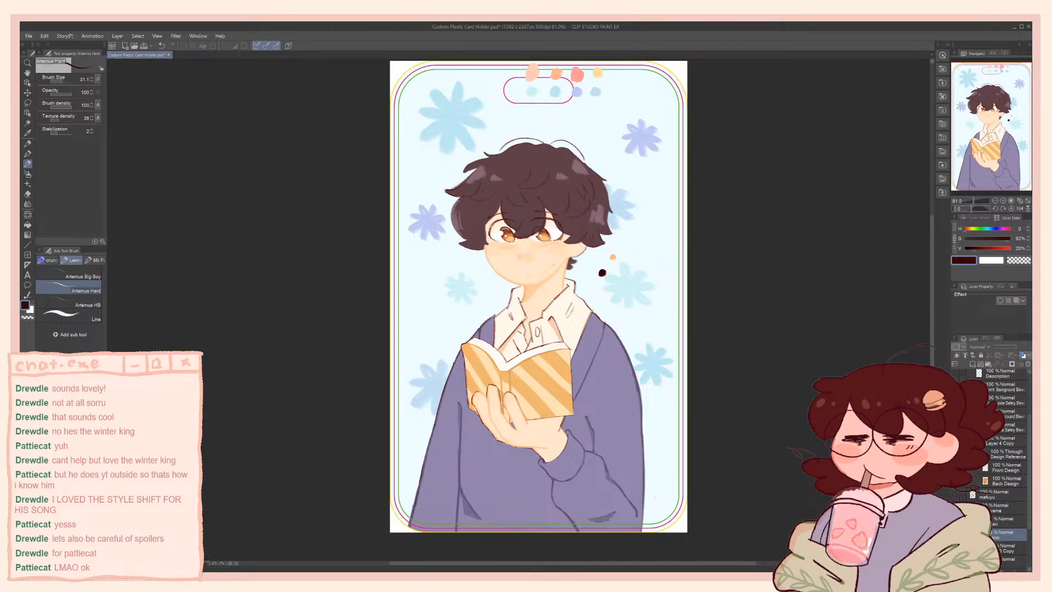
{"action": "scroll", "coordinate": [979, 474], "scroll_direction": "up", "scroll_amount": 3}
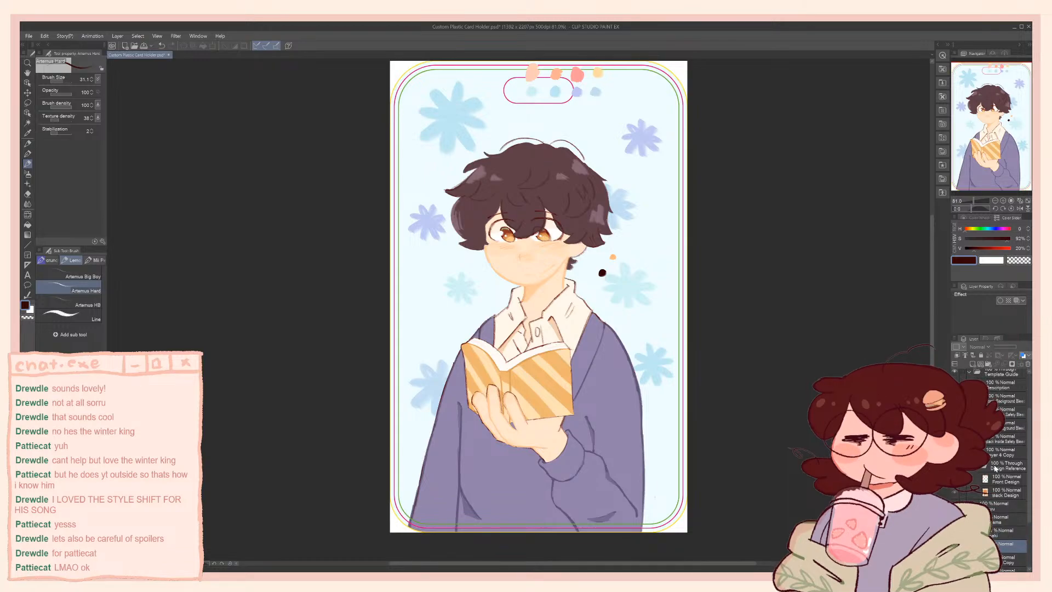
Examine the merged Layer 4 Copy artwork by switching its visibility off and on, and review the surrounding layer stack
{"action": "left_click", "coordinate": [956, 475]}
{"action": "left_click", "coordinate": [956, 475]}
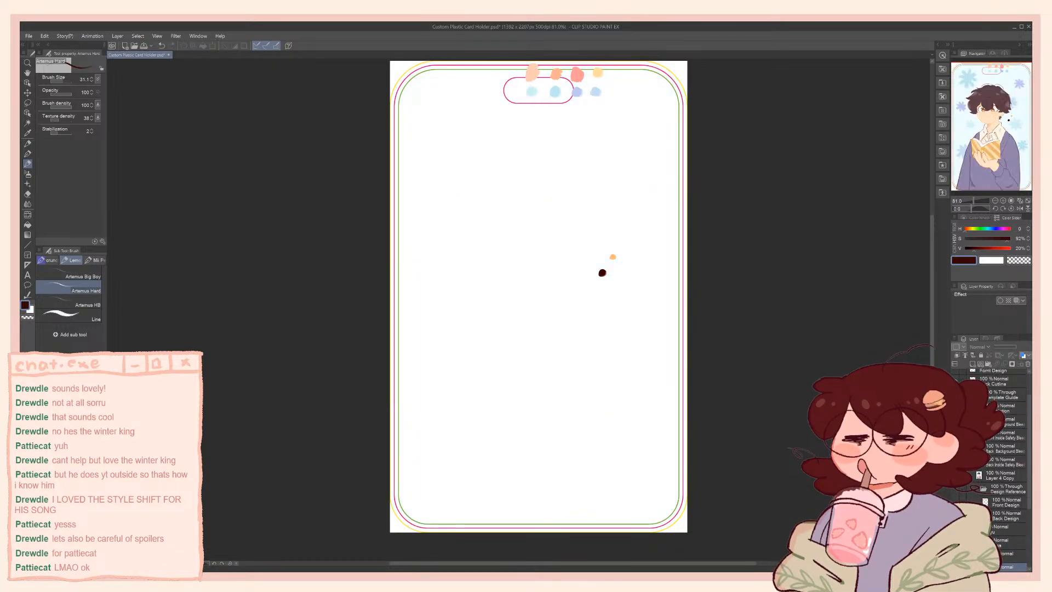
{"action": "left_click", "coordinate": [956, 476]}
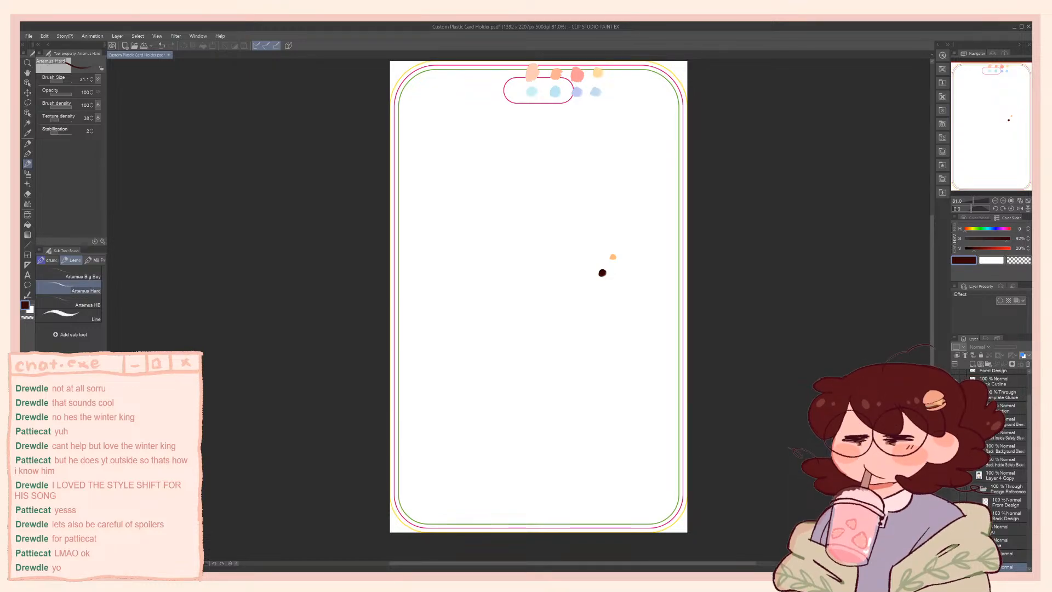
{"action": "left_click", "coordinate": [956, 475]}
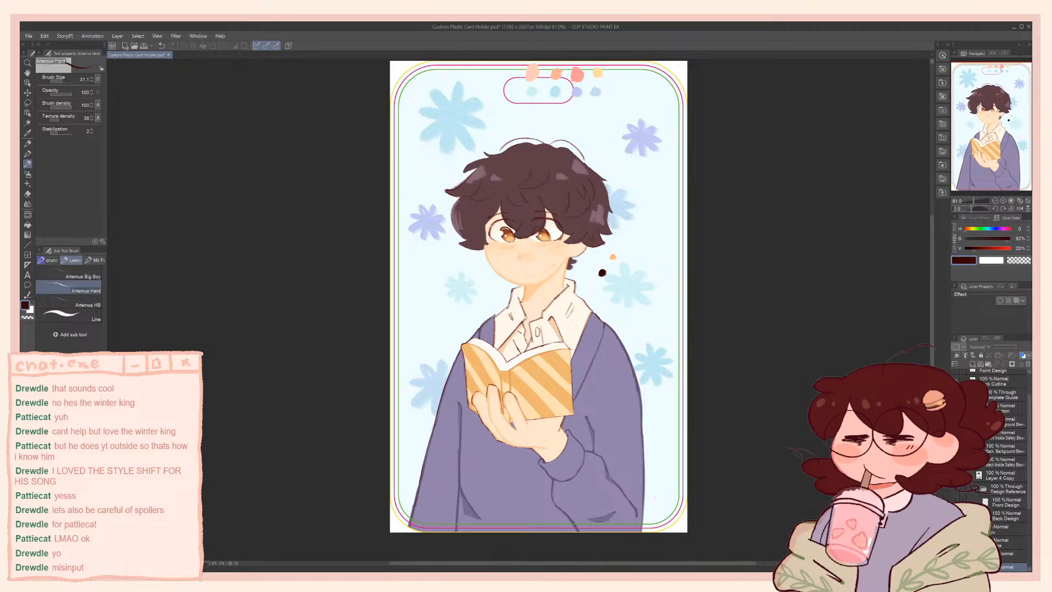
{"action": "left_click", "coordinate": [956, 476]}
{"action": "left_click", "coordinate": [956, 476]}
{"action": "scroll", "coordinate": [981, 475], "scroll_direction": "down", "scroll_amount": 2}
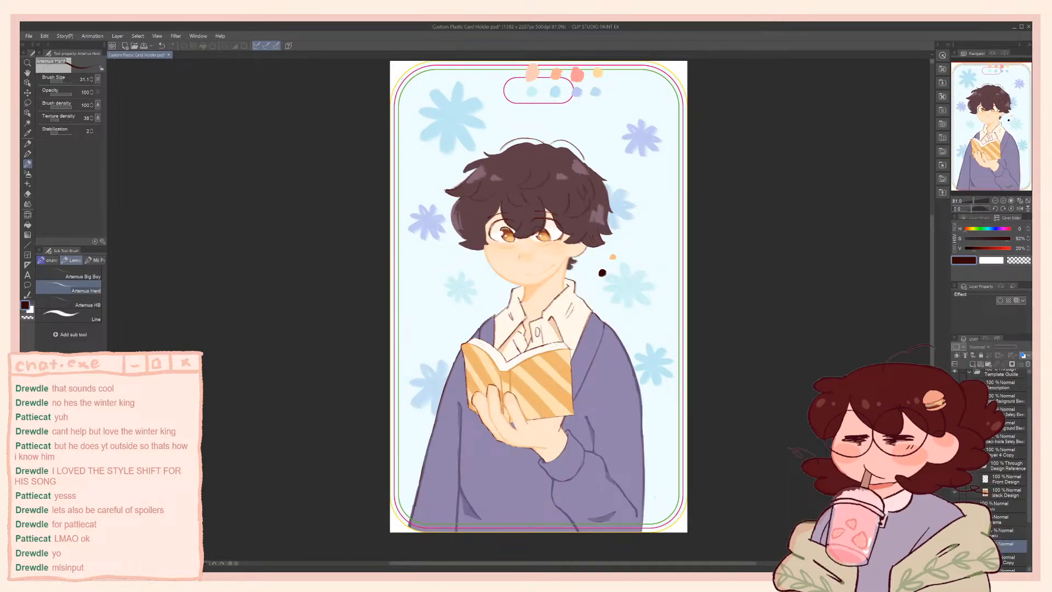
{"action": "scroll", "coordinate": [997, 481], "scroll_direction": "down", "scroll_amount": 5}
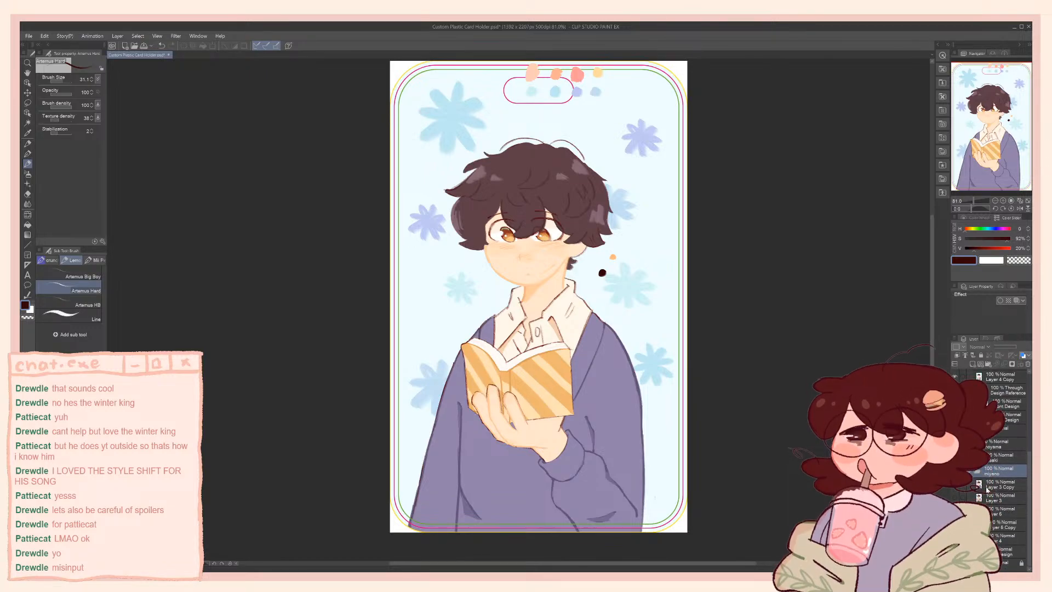
{"action": "scroll", "coordinate": [995, 466], "scroll_direction": "up", "scroll_amount": 5}
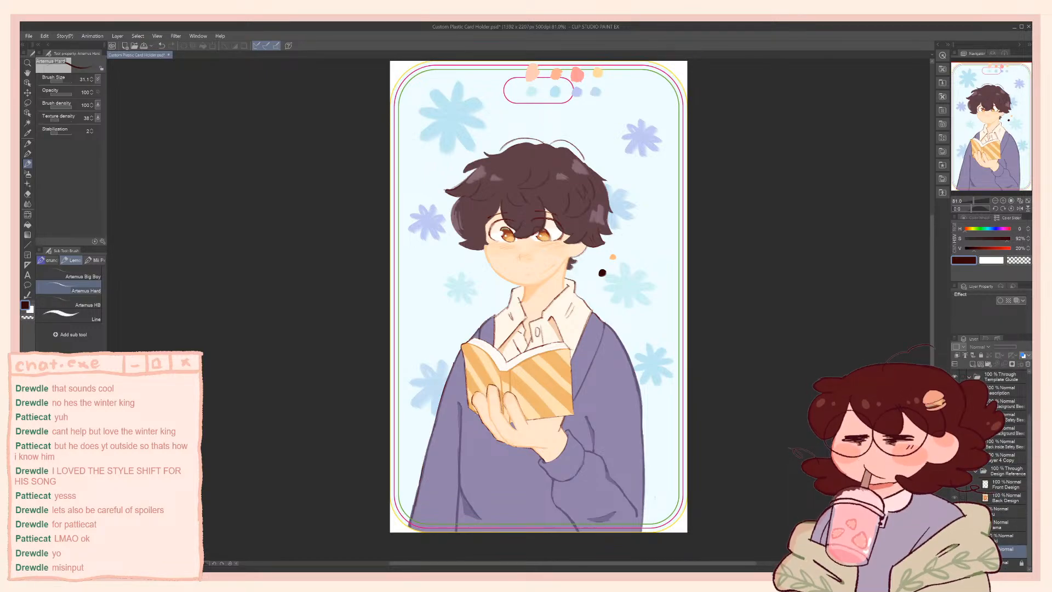
{"action": "scroll", "coordinate": [1011, 538], "scroll_direction": "up", "scroll_amount": 3}
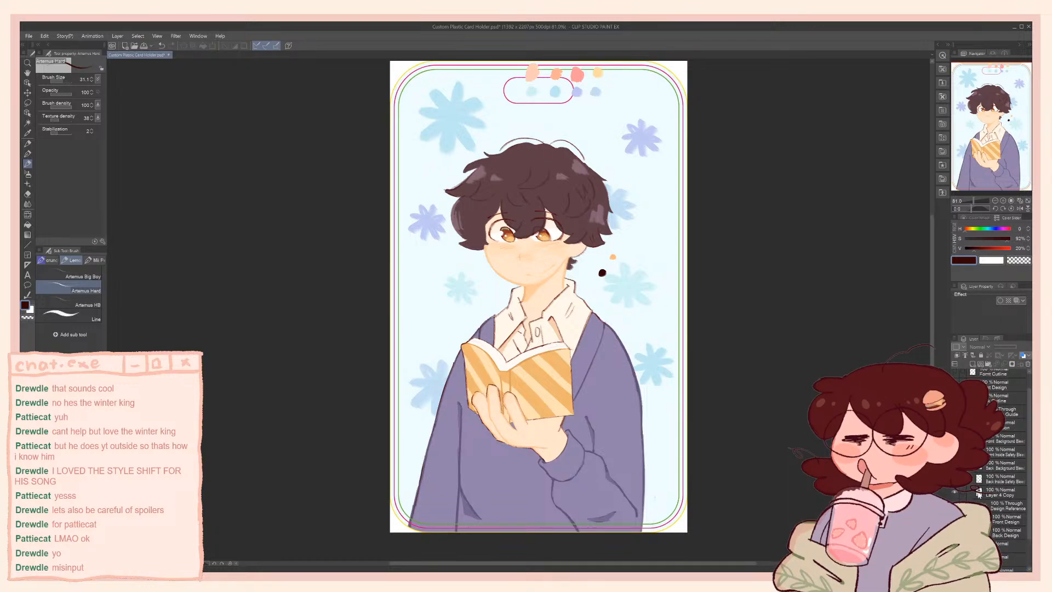
Hide Layer 4 Copy and briefly show the Autumn design reference and the other character's sketch on the blank card
{"action": "left_click", "coordinate": [955, 492]}
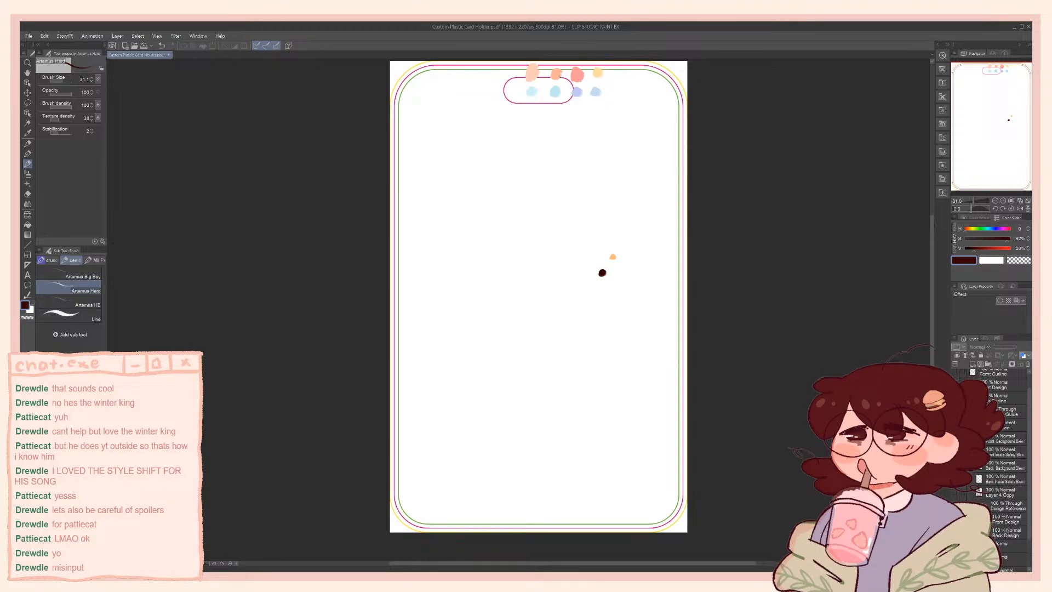
{"action": "left_click", "coordinate": [955, 506]}
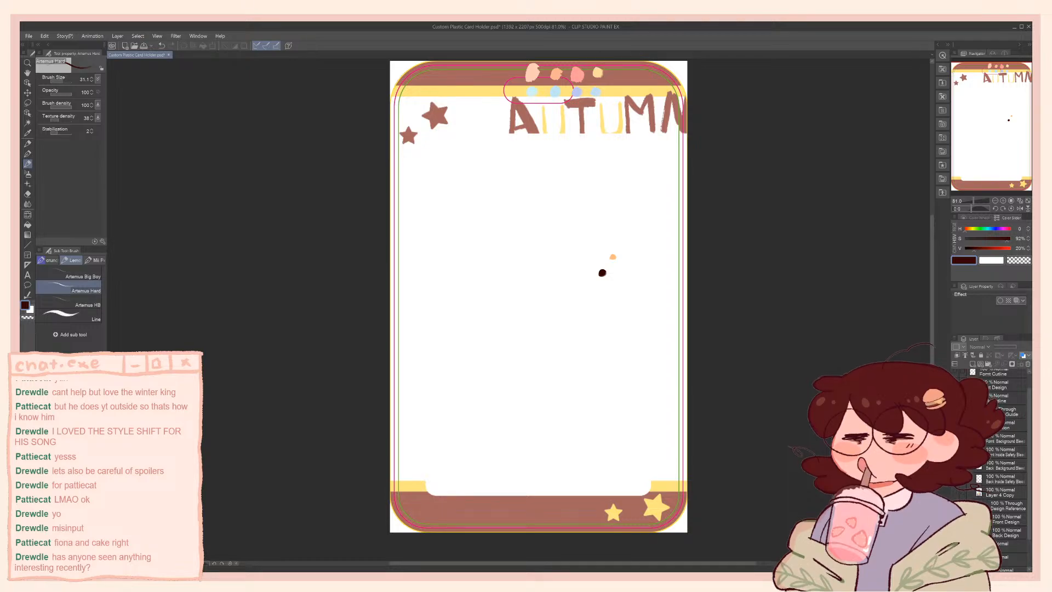
{"action": "left_click", "coordinate": [956, 492]}
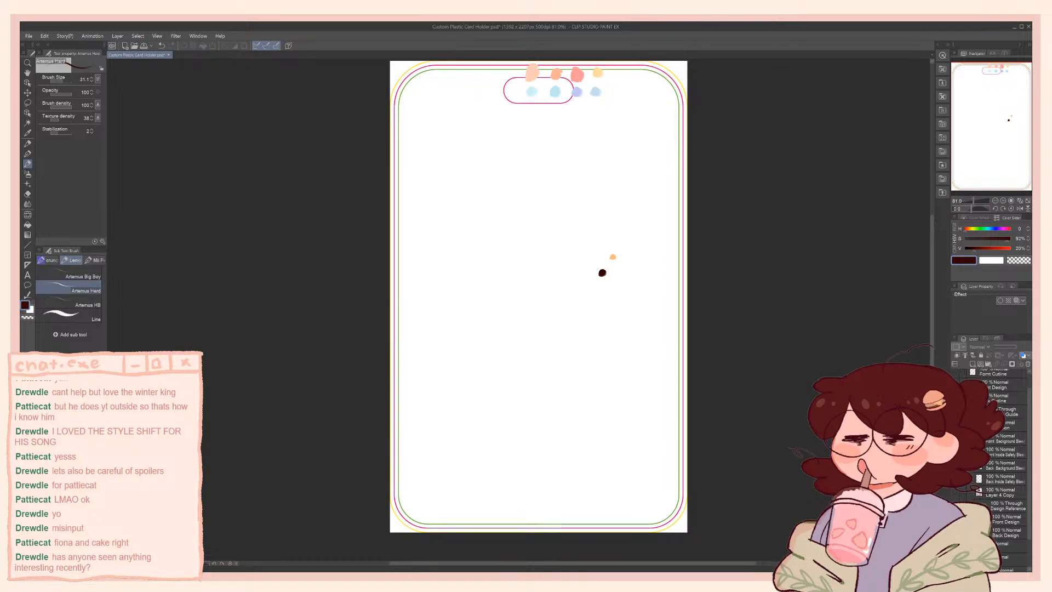
{"action": "left_click", "coordinate": [957, 492]}
{"action": "left_click", "coordinate": [956, 492]}
{"action": "left_click", "coordinate": [956, 506]}
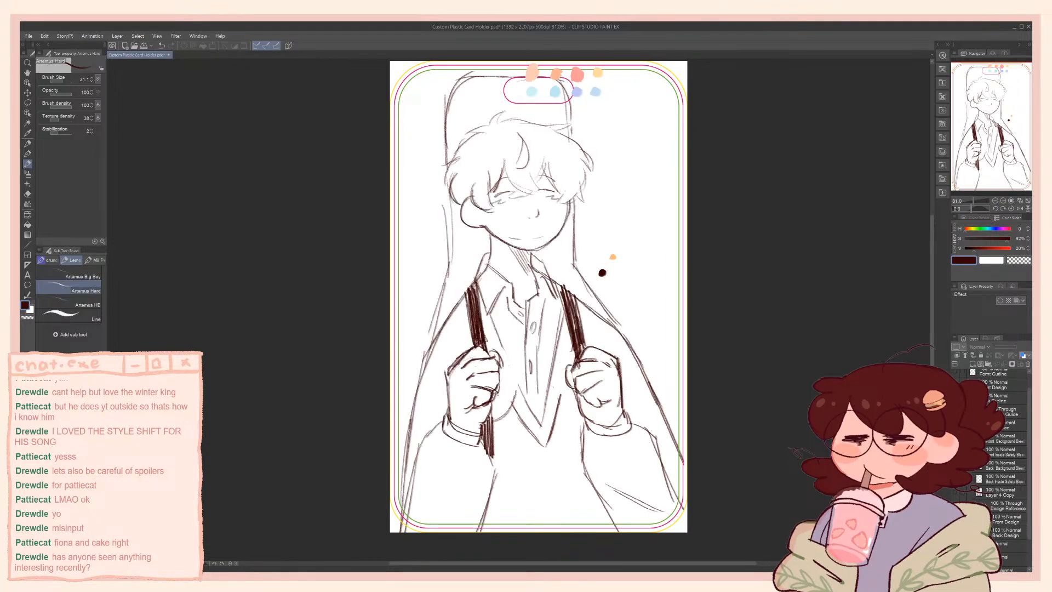
{"action": "left_click", "coordinate": [956, 505]}
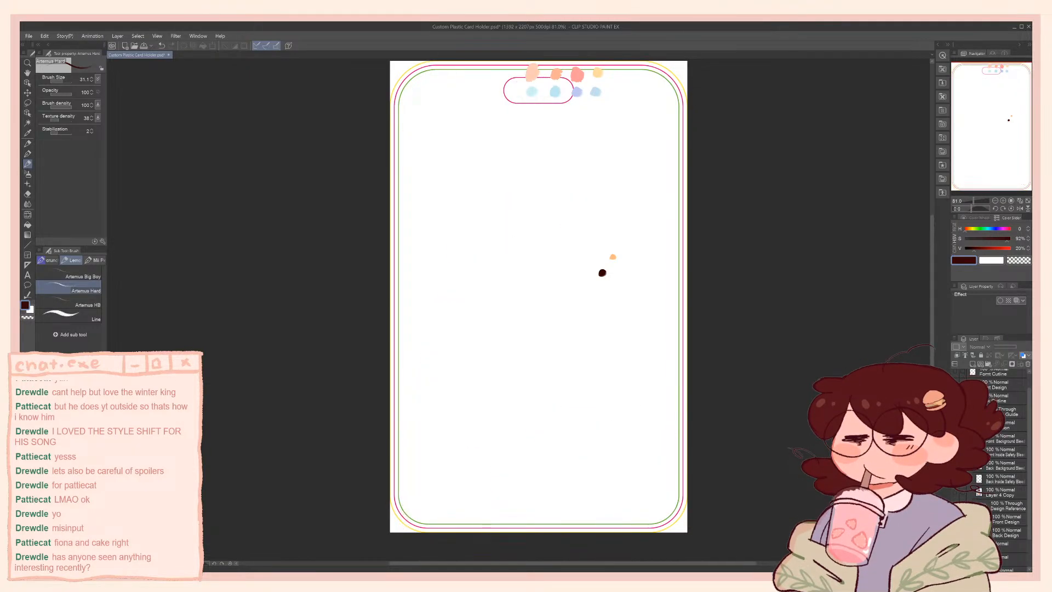
{"action": "left_click", "coordinate": [956, 492]}
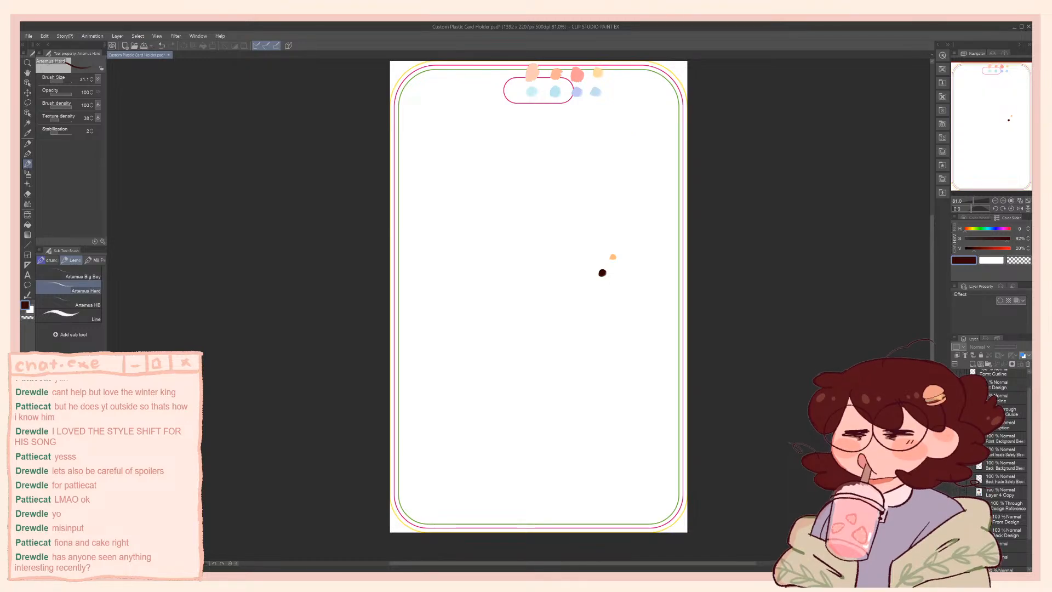
{"action": "left_click", "coordinate": [954, 493]}
{"action": "left_click", "coordinate": [955, 492]}
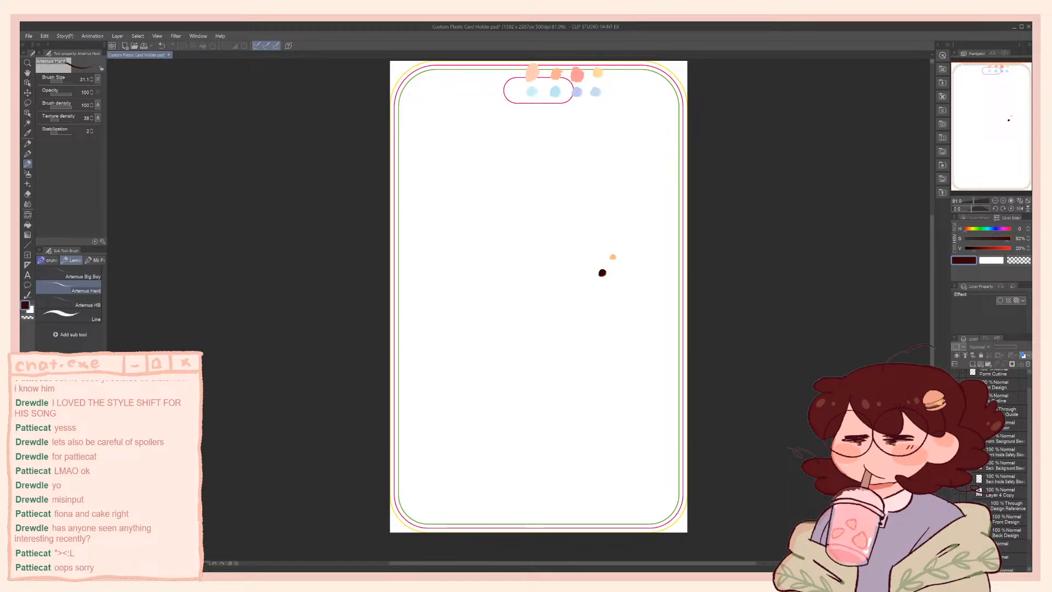
Rename Layer 4 Copy as cyranoback
{"action": "scroll", "coordinate": [990, 469], "scroll_direction": "up", "scroll_amount": 1}
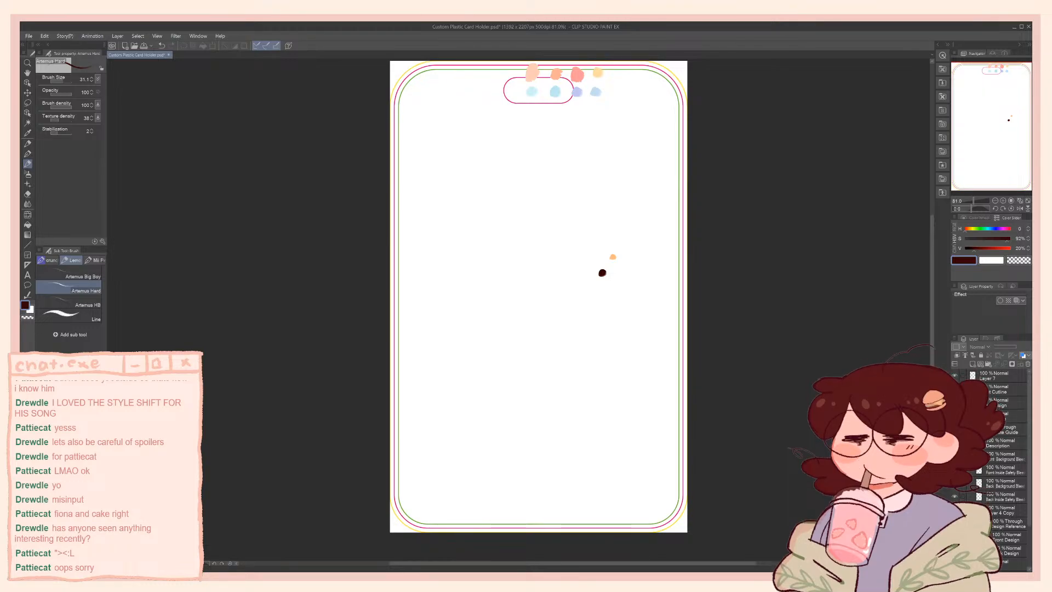
{"action": "left_click", "coordinate": [1000, 513]}
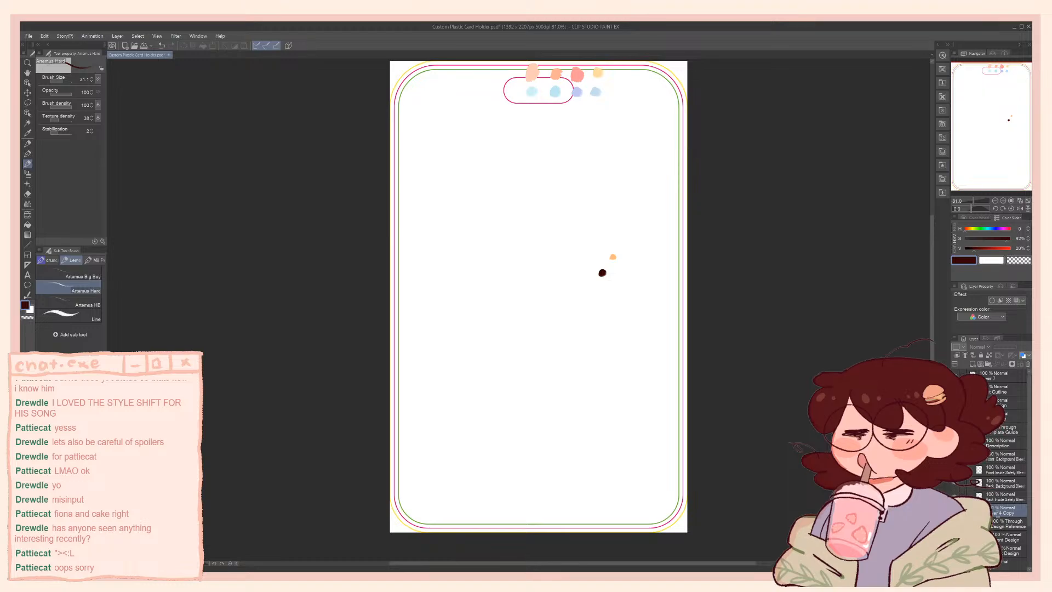
{"action": "type", "text": "cyranoback"}
{"action": "key", "text": "Return"}
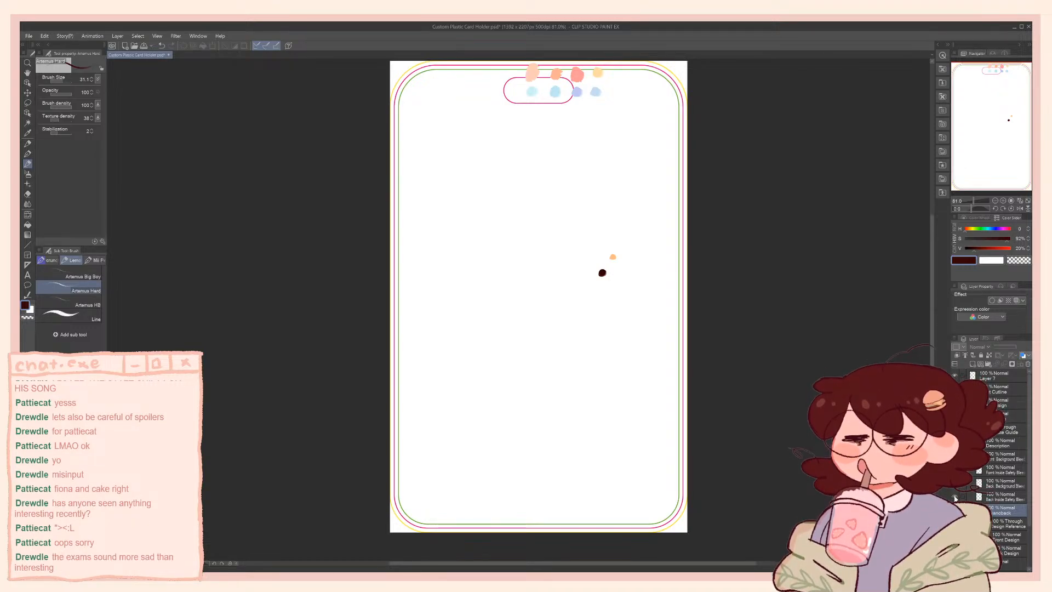
Compare the card with the cyranoback layer shown and hidden, leaving the layer hidden
{"action": "left_click", "coordinate": [956, 510]}
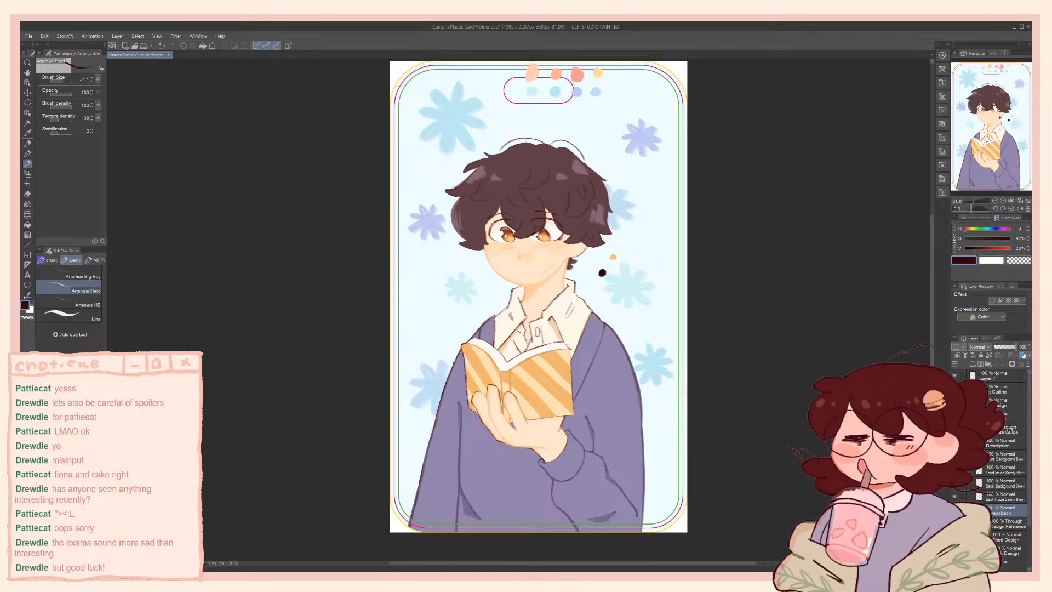
{"action": "left_click", "coordinate": [955, 510]}
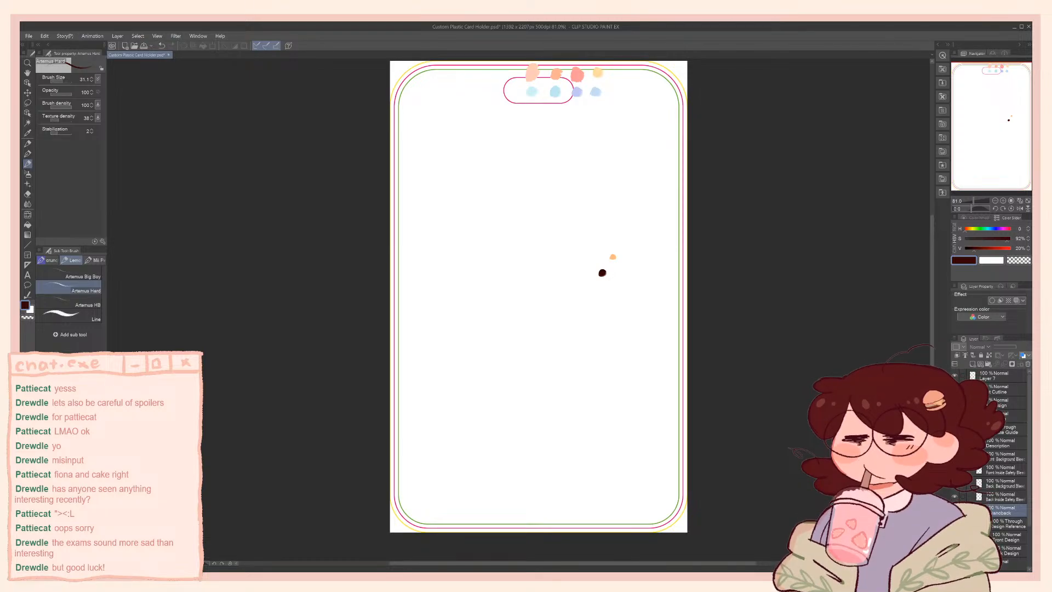
{"action": "left_click", "coordinate": [955, 510]}
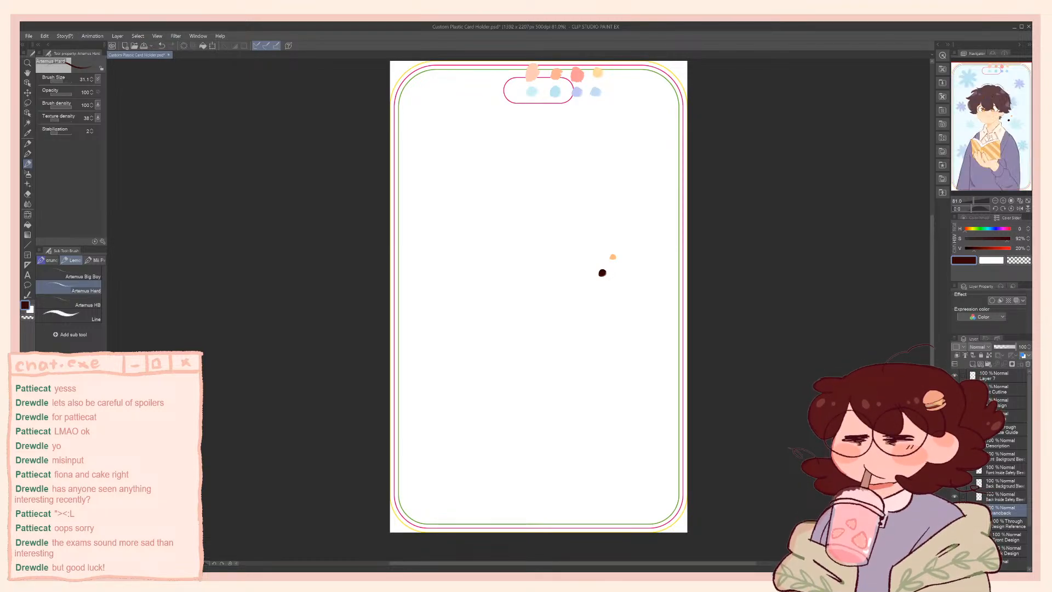
{"action": "left_click", "coordinate": [955, 510]}
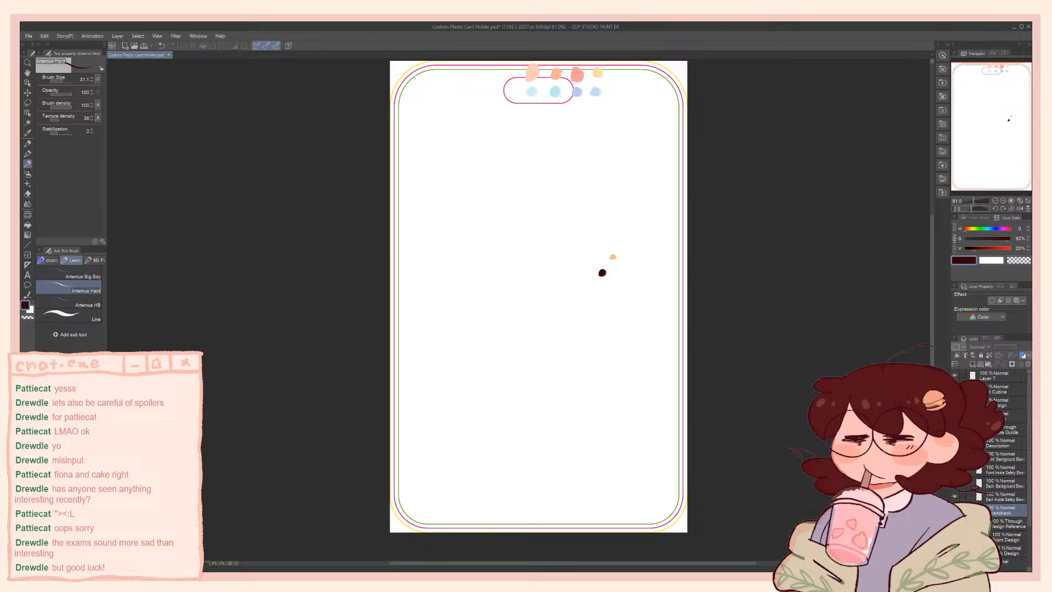
{"action": "left_click", "coordinate": [955, 510]}
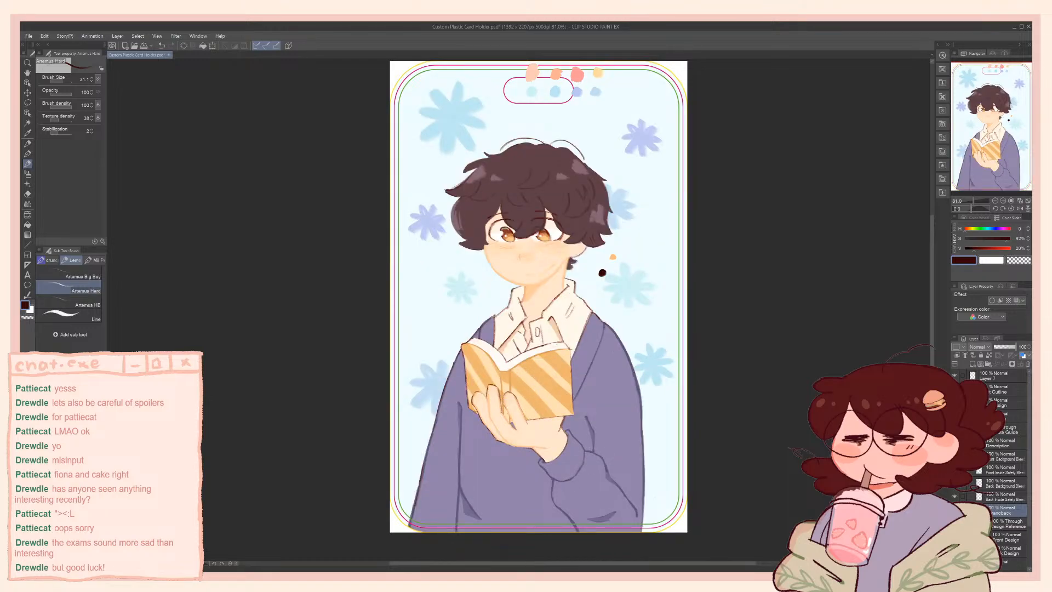
{"action": "left_click", "coordinate": [955, 510]}
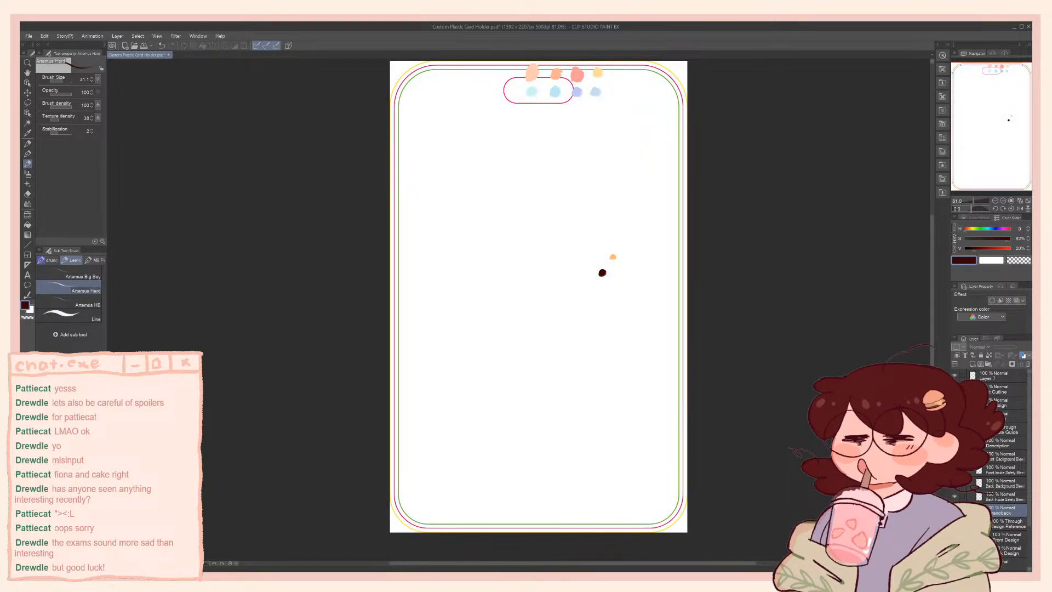
Show the design reference and swap the Back Inside Safety Bleed guide for the Front Inside Safety Bleed guide
{"action": "left_click", "coordinate": [955, 523]}
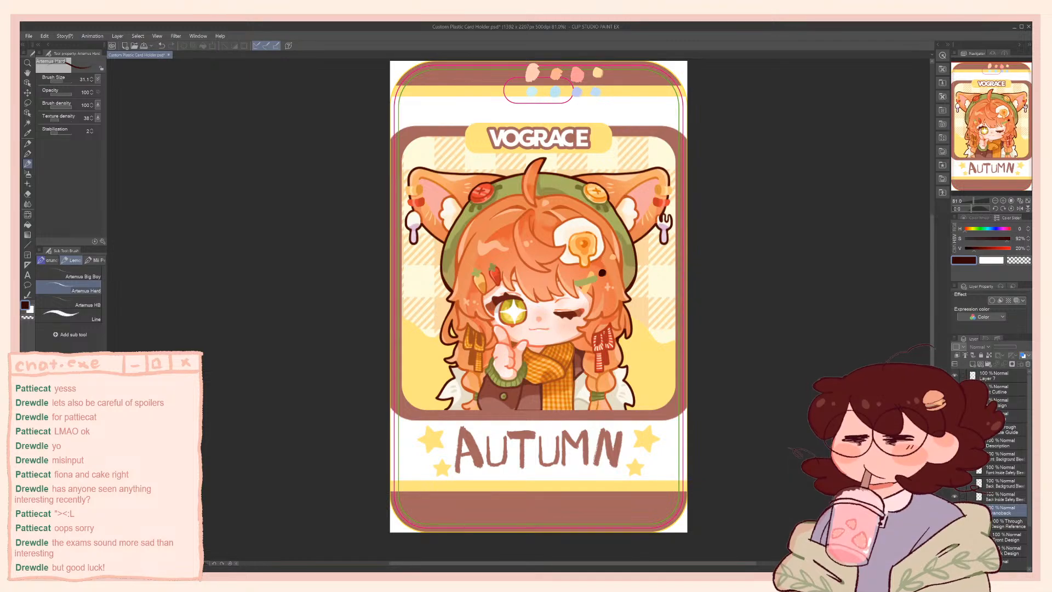
{"action": "left_click", "coordinate": [955, 497]}
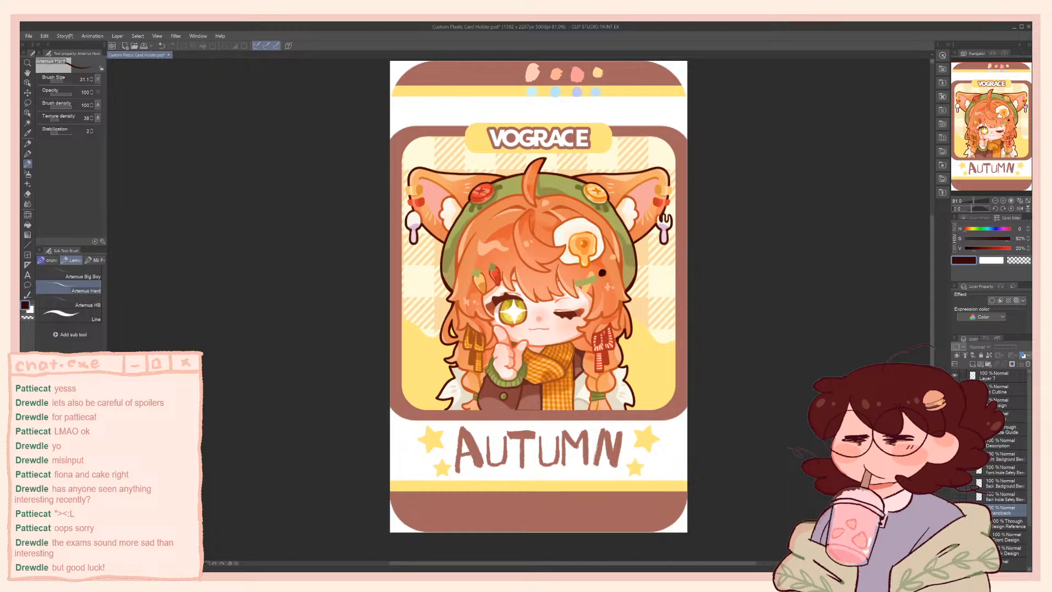
{"action": "left_click", "coordinate": [955, 470]}
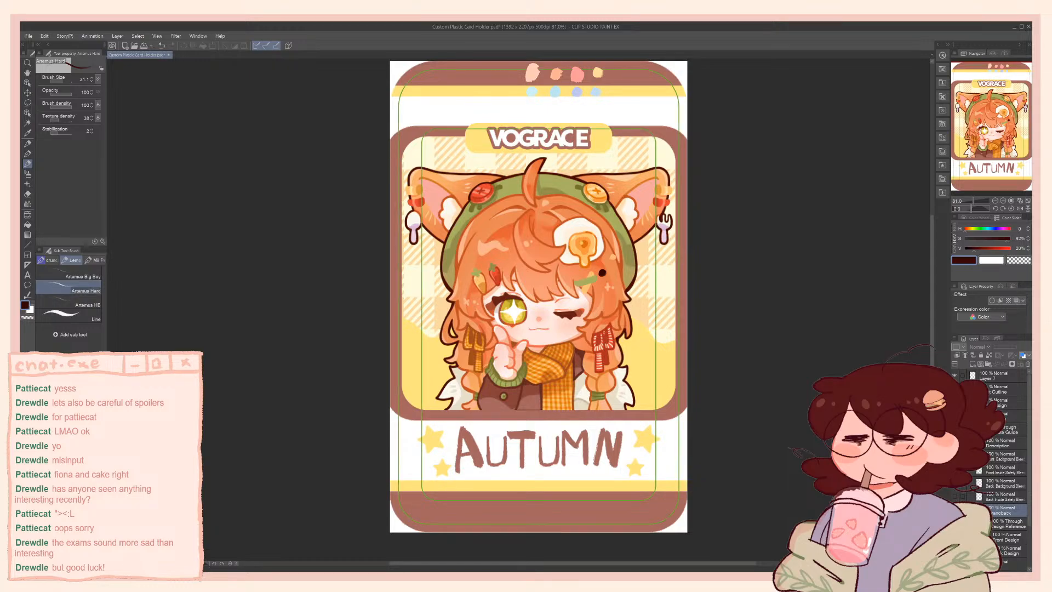
Switch the design reference from Front Design to Back Design and select the Front Design layer above the template guides
{"action": "left_click", "coordinate": [955, 551]}
{"action": "left_click", "coordinate": [955, 537]}
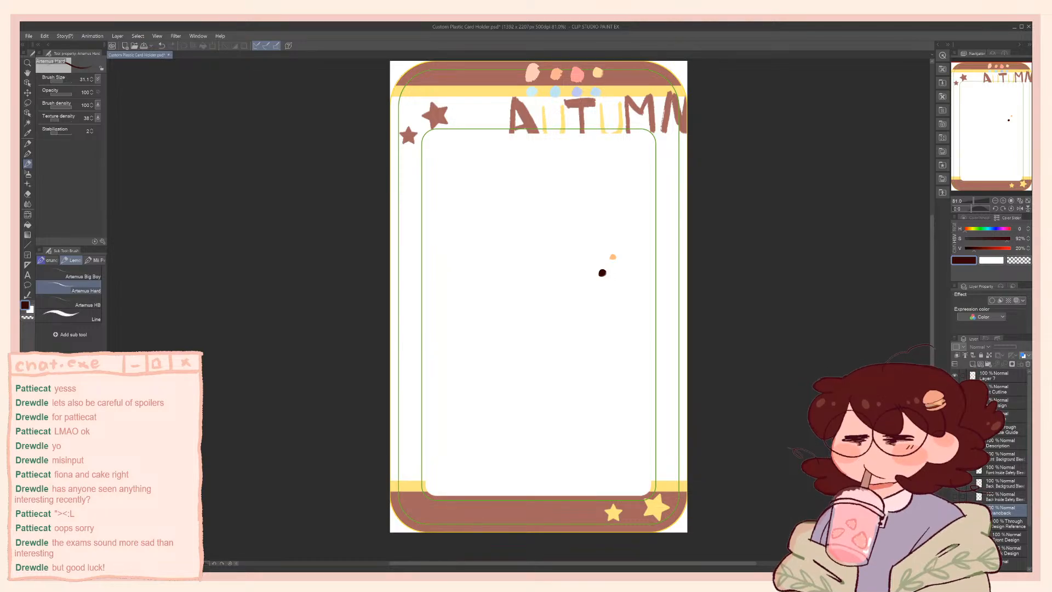
{"action": "left_click", "coordinate": [1004, 402]}
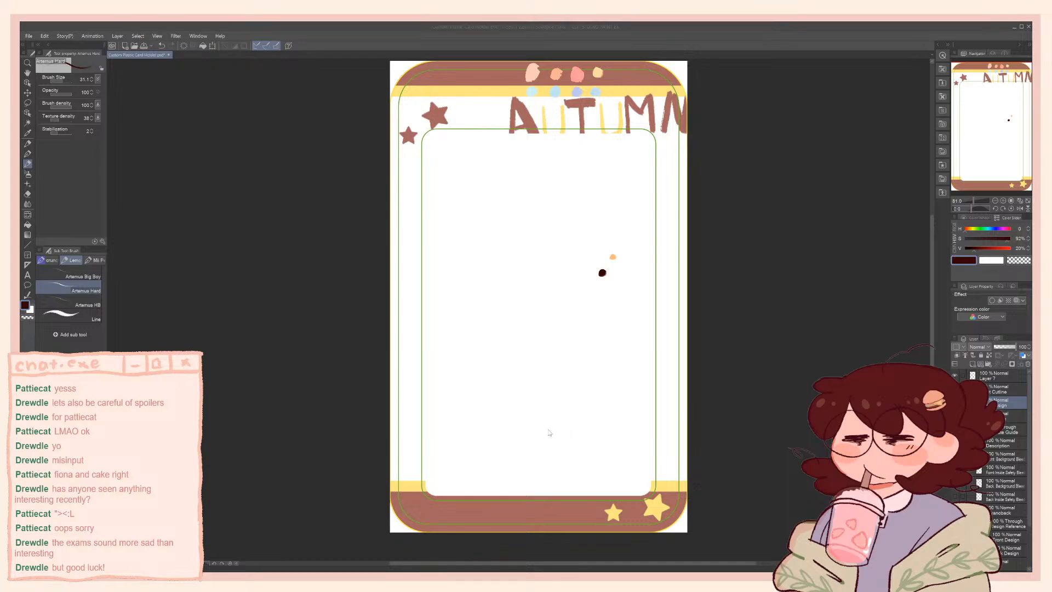
{"action": "left_click", "coordinate": [844, 354]}
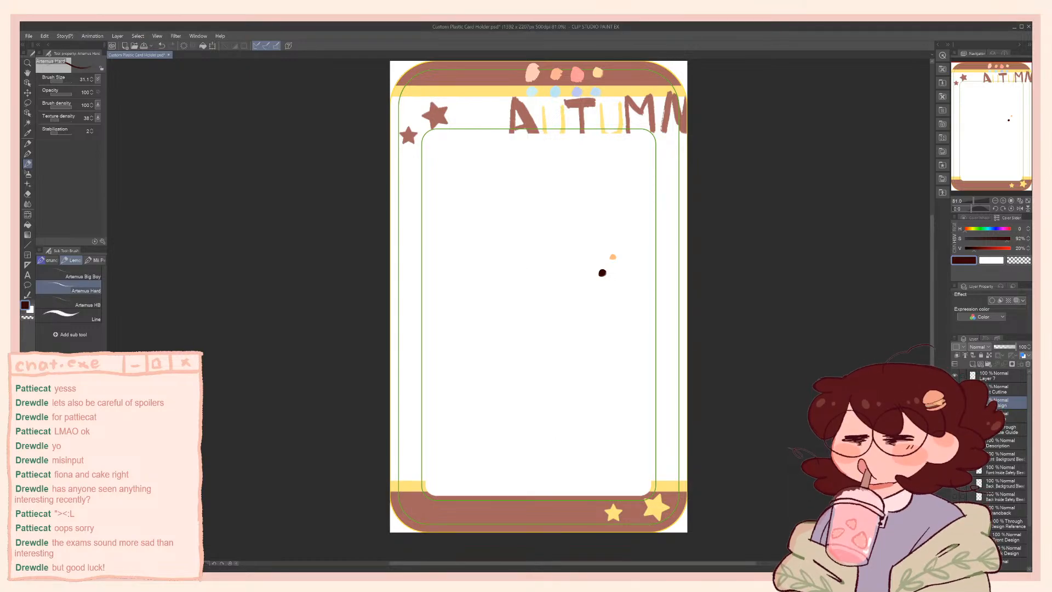
Show the pink card outline over the template and make the Front Background Bleed layer active
{"action": "left_click", "coordinate": [955, 389]}
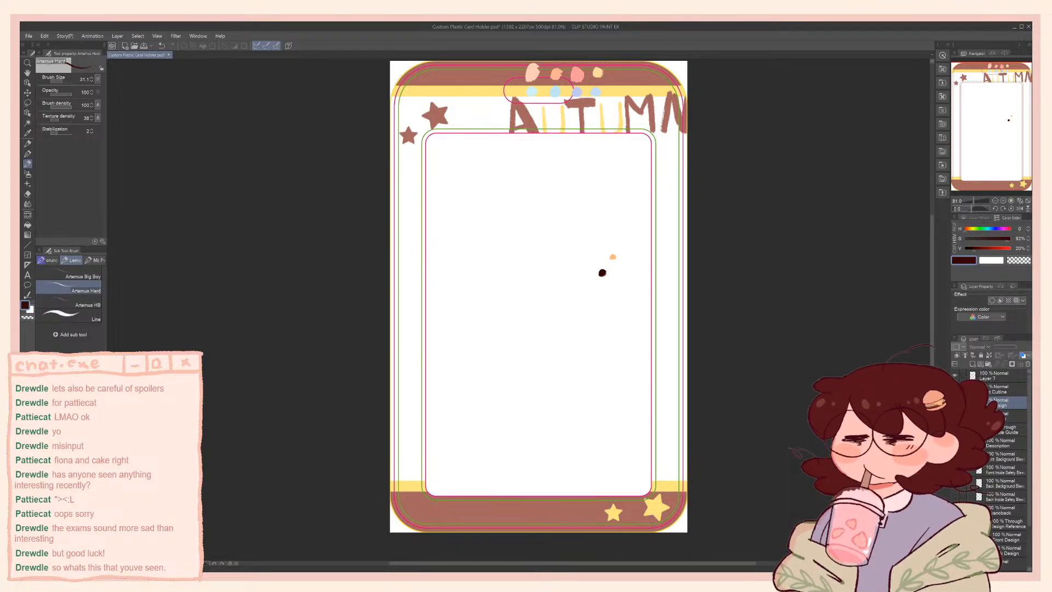
{"action": "left_click", "coordinate": [1006, 389]}
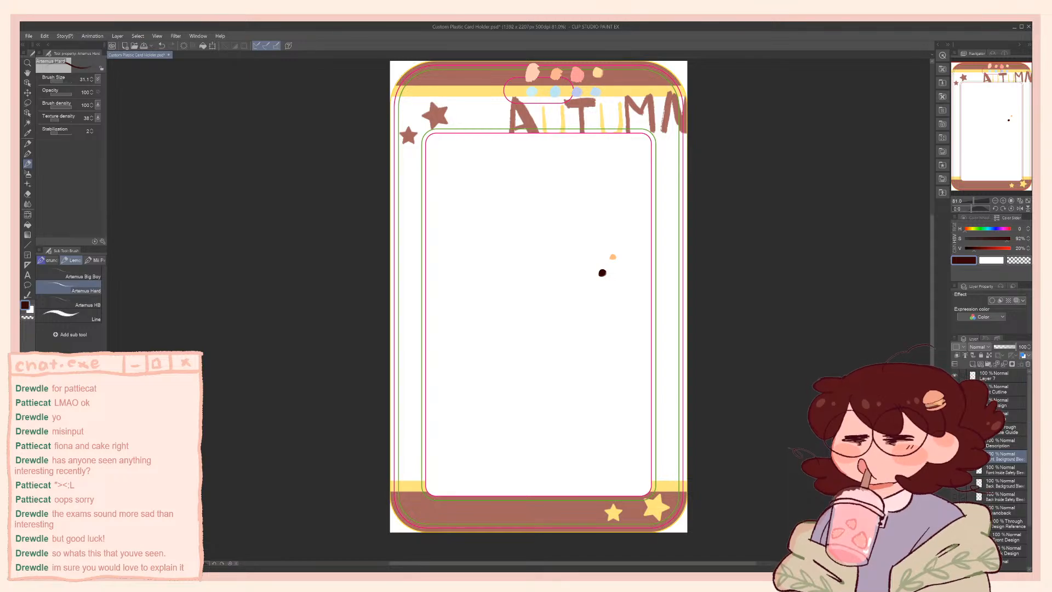
{"action": "scroll", "coordinate": [368, 496], "scroll_direction": "up", "scroll_amount": 3}
{"action": "scroll", "coordinate": [369, 495], "scroll_direction": "down", "scroll_amount": 4}
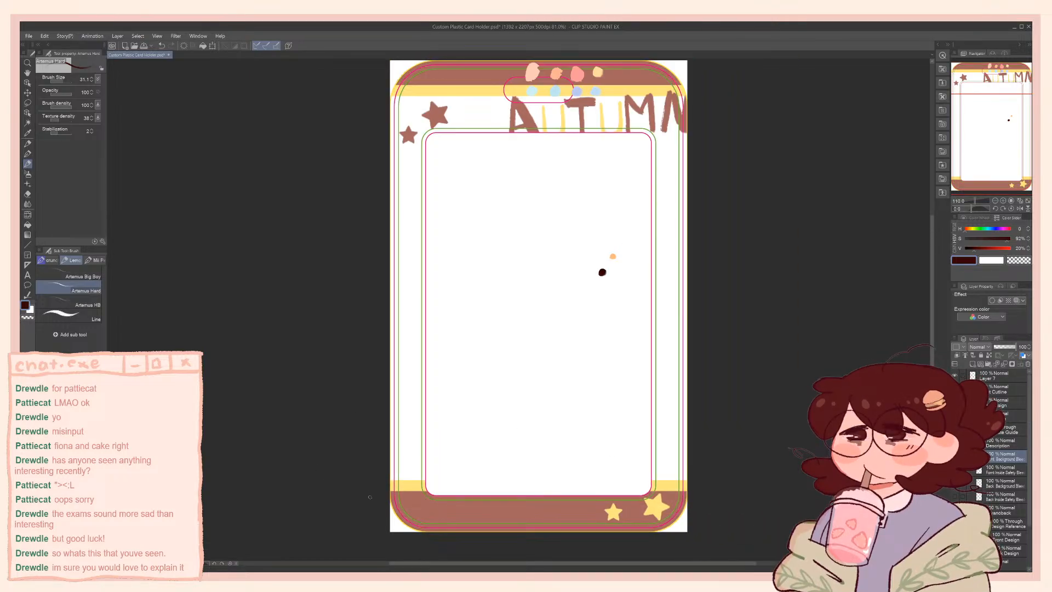
{"action": "scroll", "coordinate": [589, 199], "scroll_direction": "up", "scroll_amount": 2}
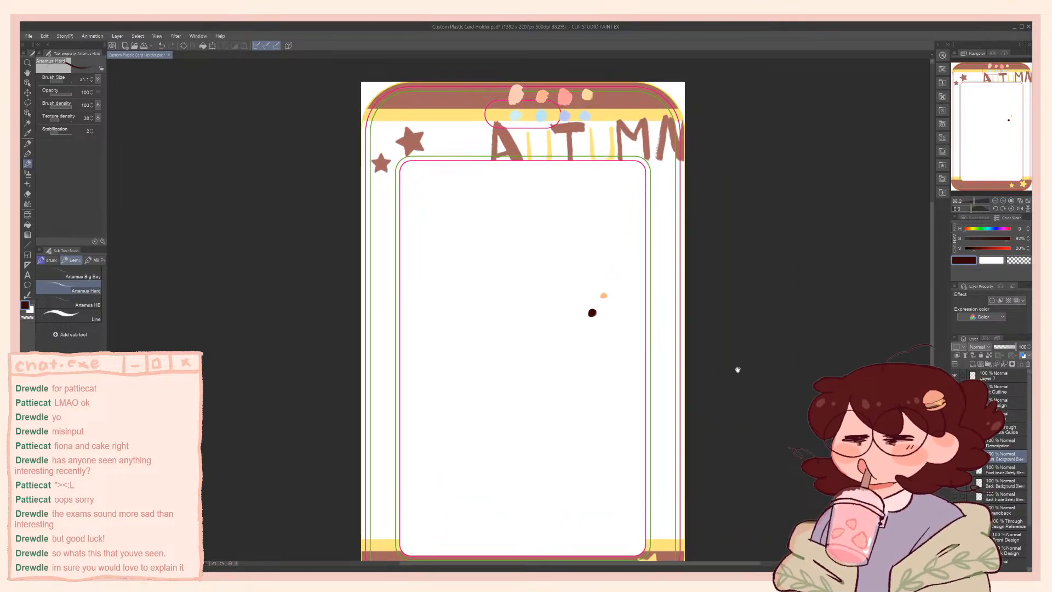
{"action": "left_click_drag", "start_coordinate": [735, 369], "coordinate": [753, 352]}
{"action": "scroll", "coordinate": [684, 369], "scroll_direction": "down", "scroll_amount": 1}
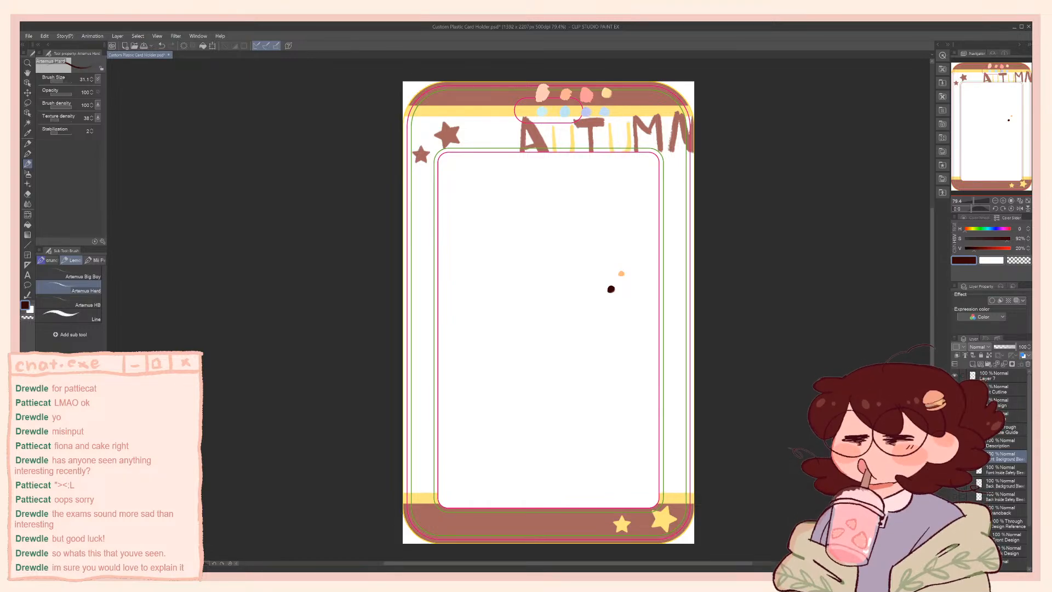
Hide and reshow the Front Background Bleed and Front Inside Safety Bleed guides in turn to compare their boundaries
{"action": "left_click", "coordinate": [954, 456]}
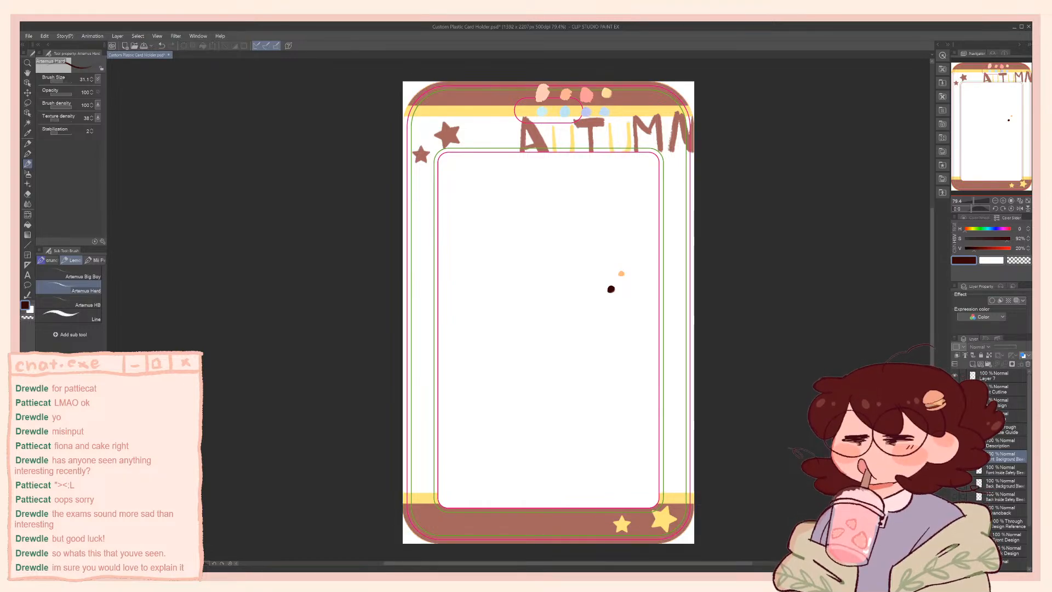
{"action": "left_click", "coordinate": [954, 457]}
{"action": "left_click", "coordinate": [954, 470]}
{"action": "left_click", "coordinate": [954, 470]}
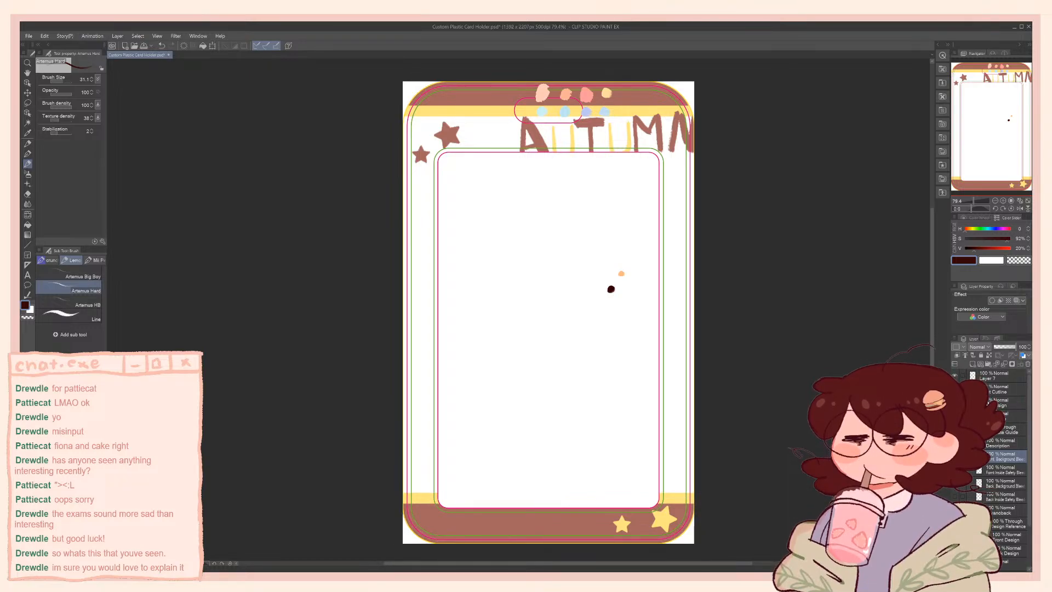
Show the character artwork briefly, sample its light-blue background as the drawing colour, and hide the artwork again
{"action": "left_click", "coordinate": [1004, 402]}
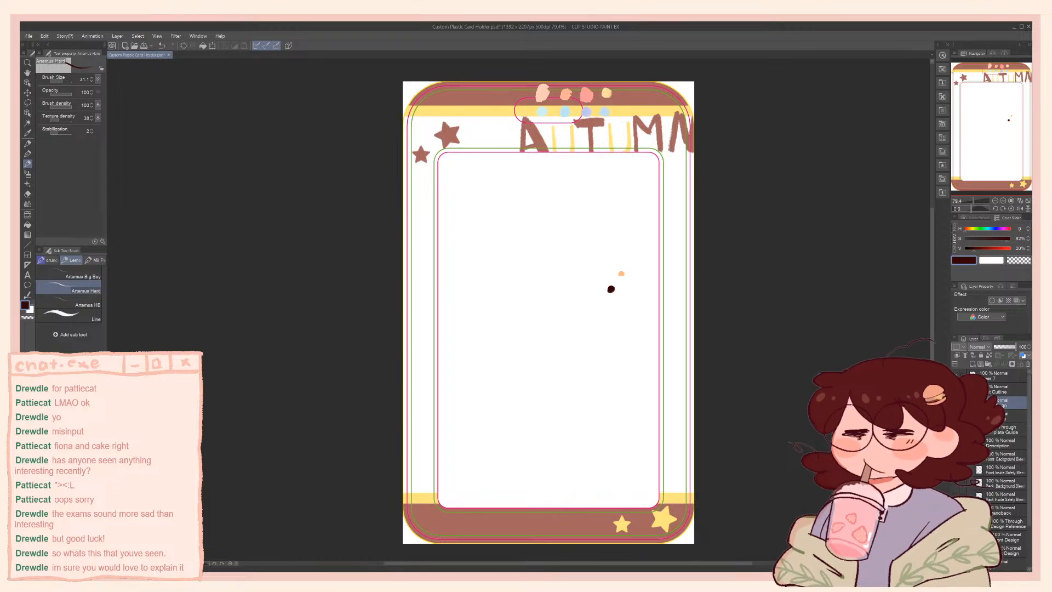
{"action": "left_click", "coordinate": [954, 402]}
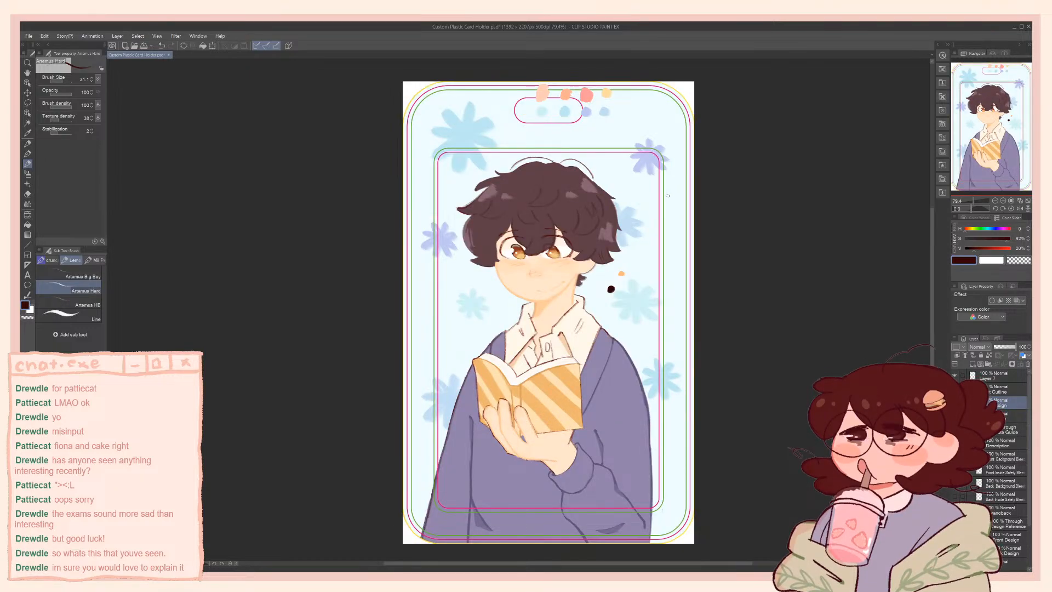
{"action": "left_click", "coordinate": [625, 296], "text": "alt"}
{"action": "left_click", "coordinate": [954, 403]}
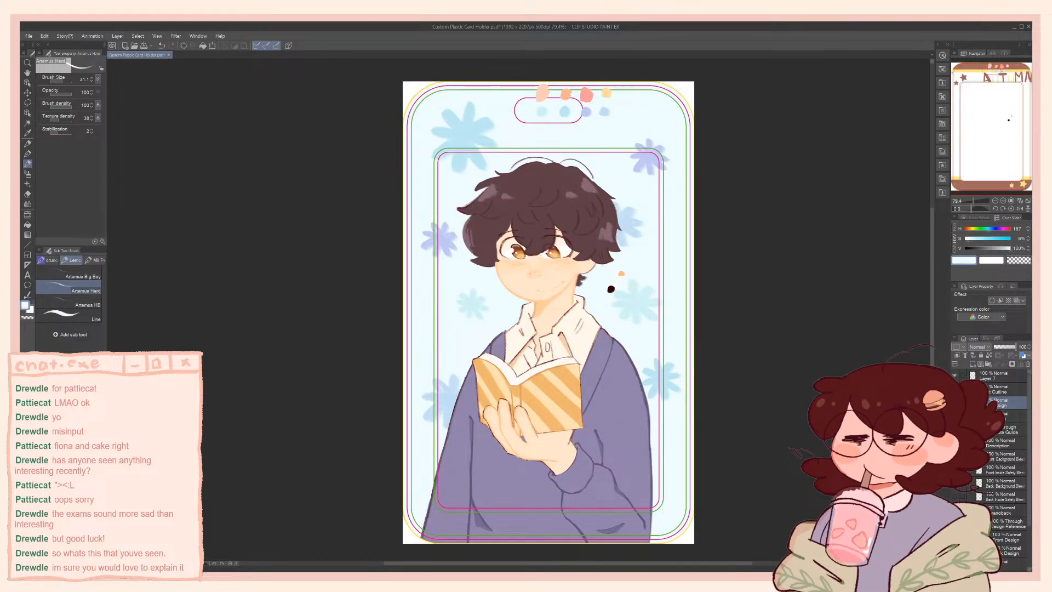
{"action": "left_click", "coordinate": [997, 539]}
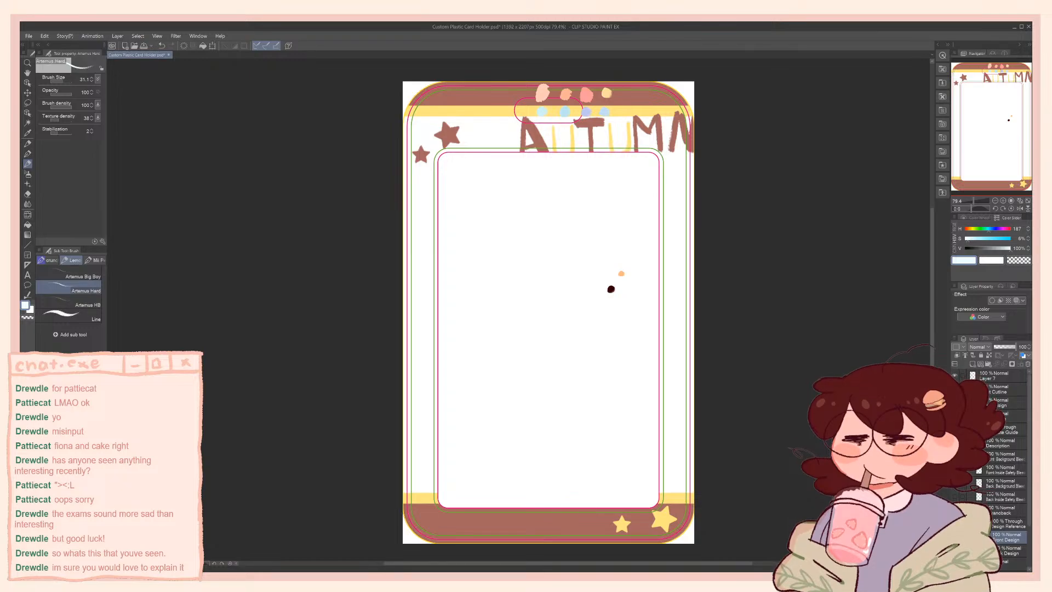
{"action": "left_click", "coordinate": [985, 537], "text": "ctrl"}
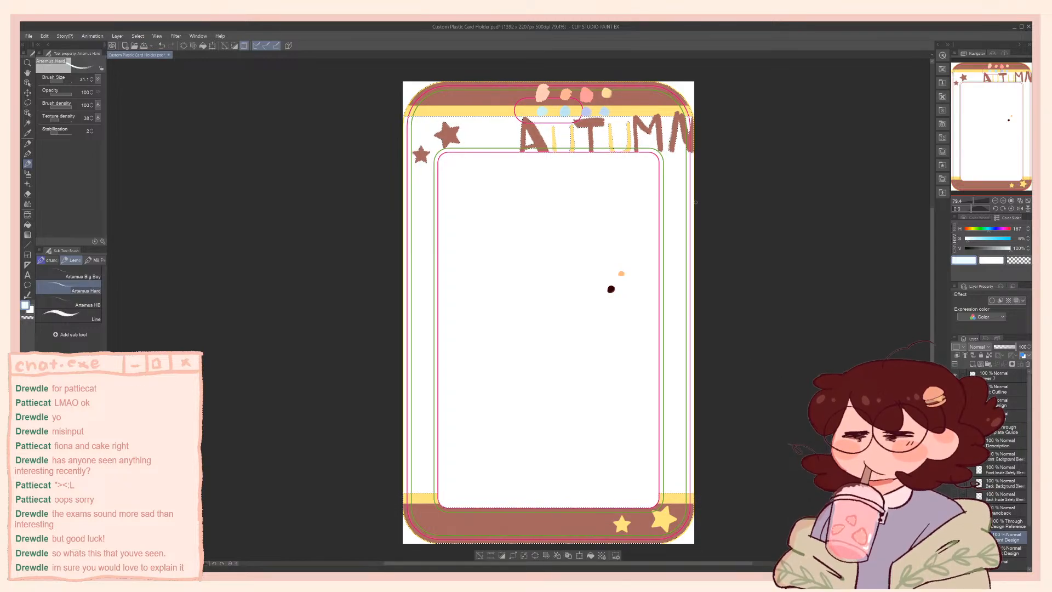
{"action": "key", "text": "ctrl+d"}
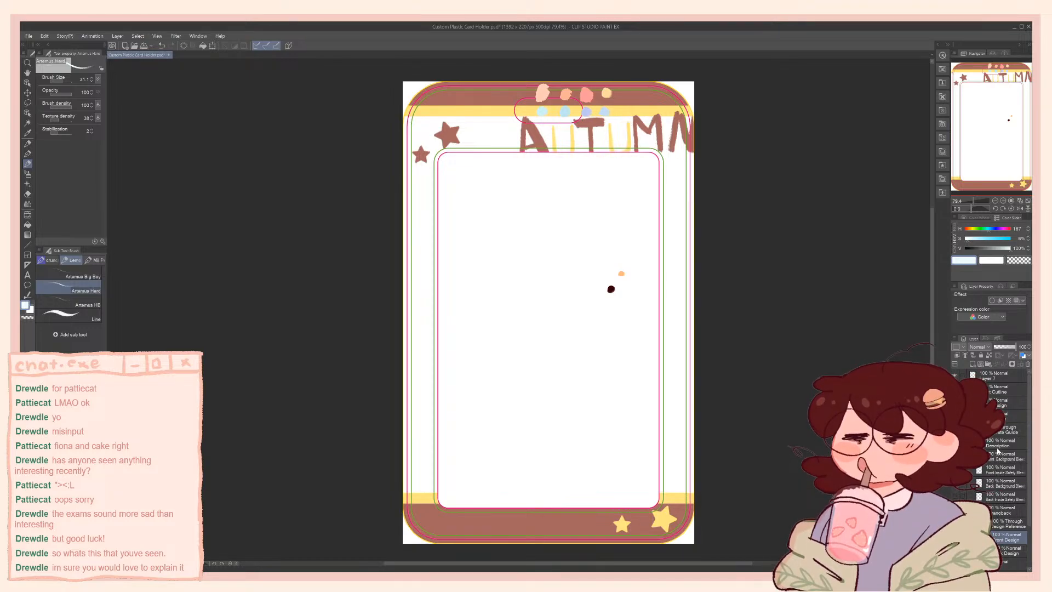
Check which template lines belong to the Front Inside Safety Bleed layer by switching the front guides off and on
{"action": "left_click", "coordinate": [1000, 471]}
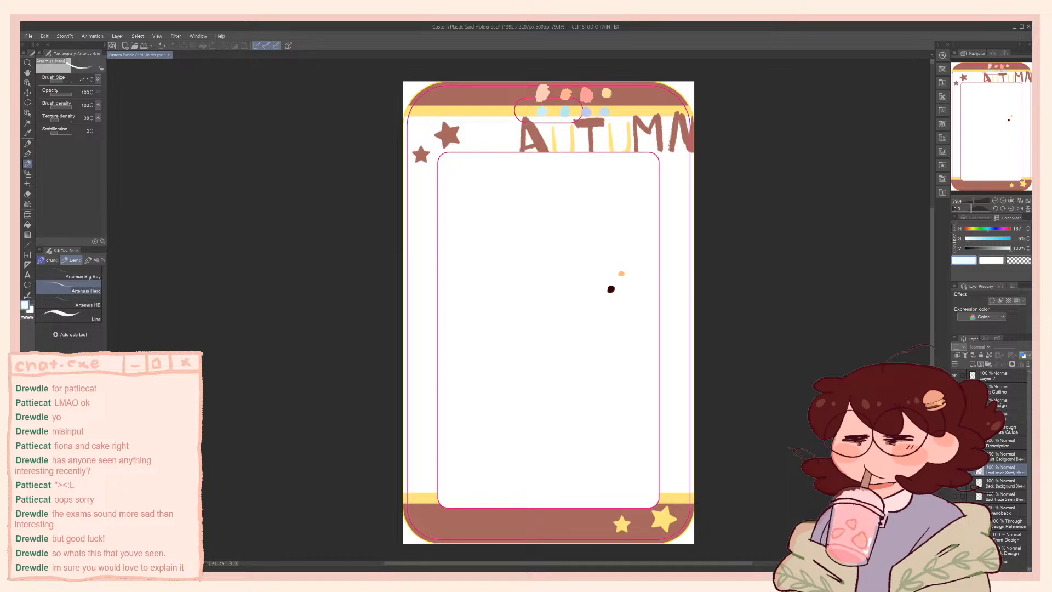
{"action": "left_click", "coordinate": [955, 470]}
{"action": "left_click", "coordinate": [954, 457]}
{"action": "left_click", "coordinate": [955, 457]}
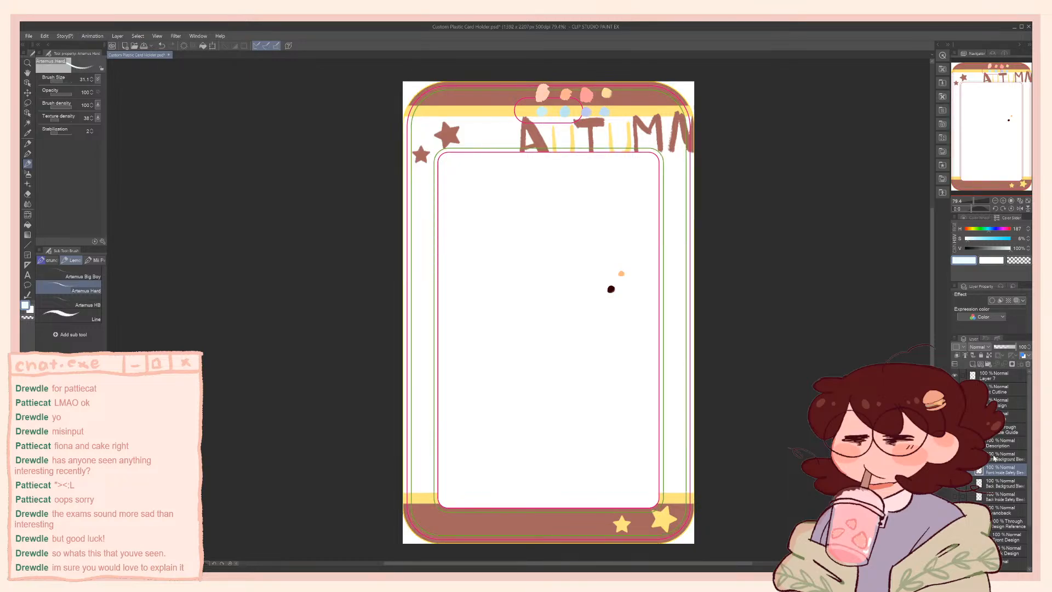
Auto-select the card area bounded by the rounded corners of the Front Background Bleed guide
{"action": "left_click", "coordinate": [995, 457]}
{"action": "key", "text": "w"}
{"action": "left_click", "coordinate": [456, 78]}
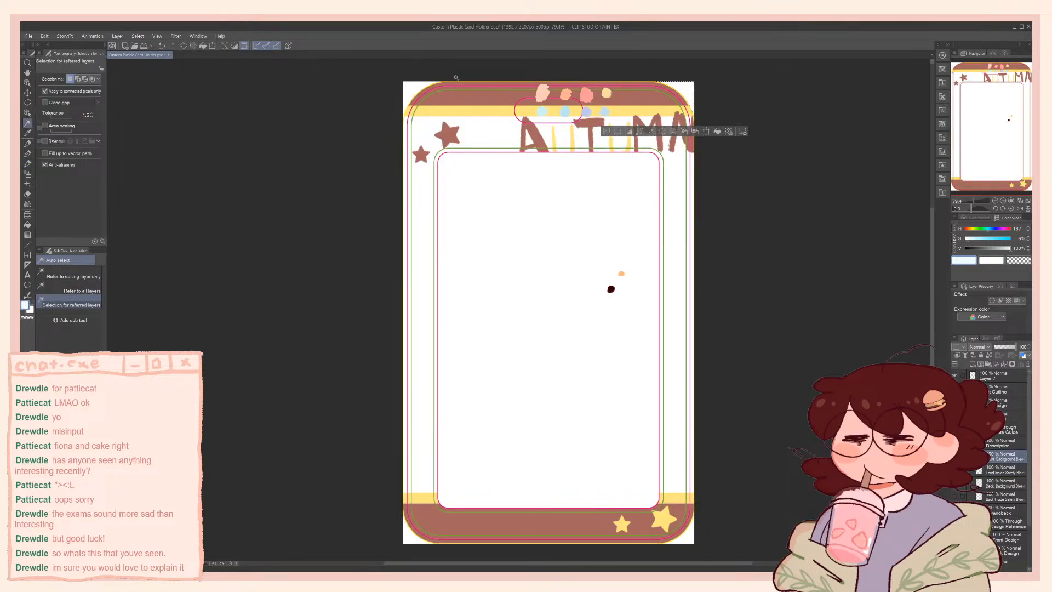
{"action": "left_click", "coordinate": [415, 85], "text": "shift"}
{"action": "left_click", "coordinate": [410, 538], "text": "shift"}
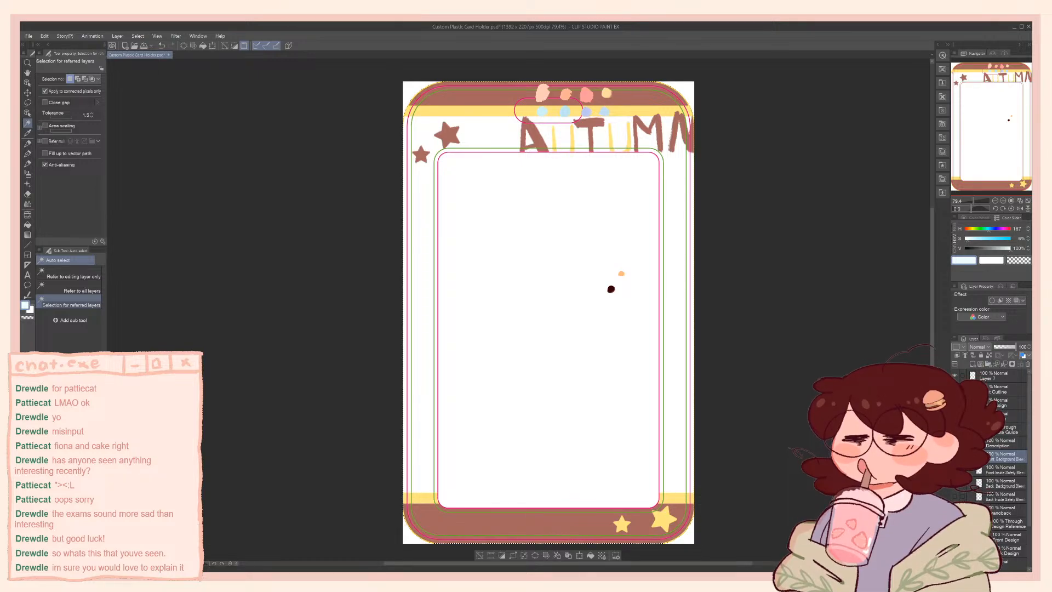
Exclude the card's inner window from the selection using the pink boundary on the outline layer
{"action": "left_click", "coordinate": [1008, 403]}
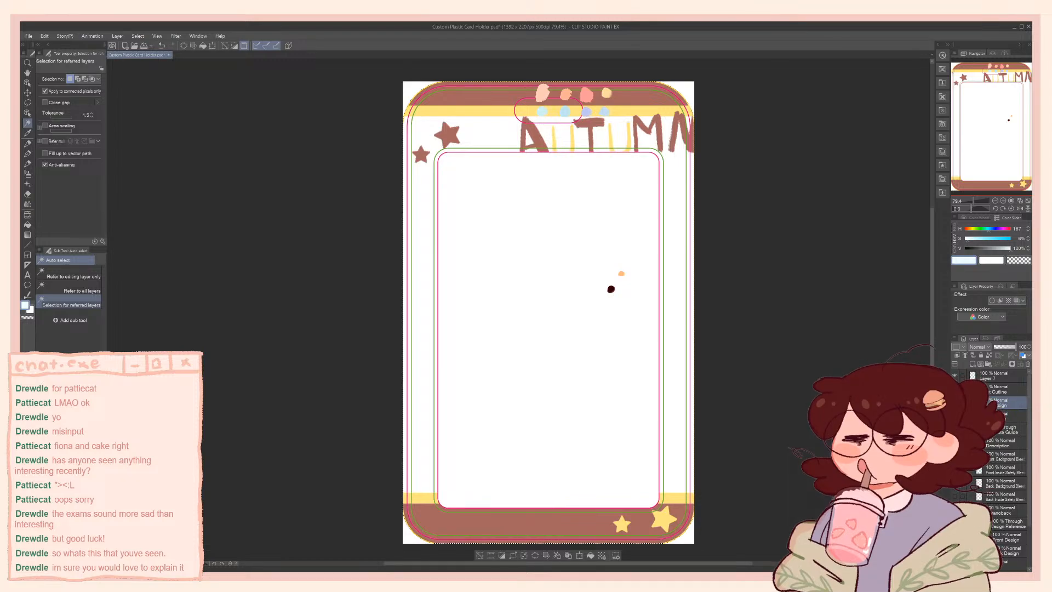
{"action": "left_click", "coordinate": [956, 469]}
{"action": "left_click", "coordinate": [955, 469]}
{"action": "left_click", "coordinate": [1006, 389]}
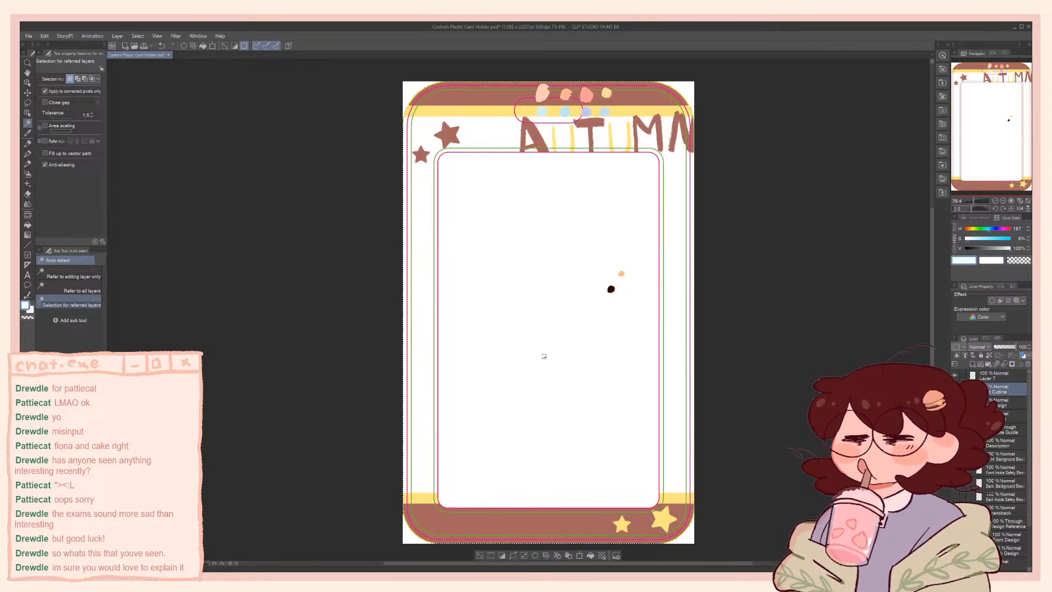
{"action": "left_click", "coordinate": [546, 354]}
Fill the selected card frame with the sampled light blue on the Front Design layer and clear the selection
{"action": "left_click", "coordinate": [1006, 403]}
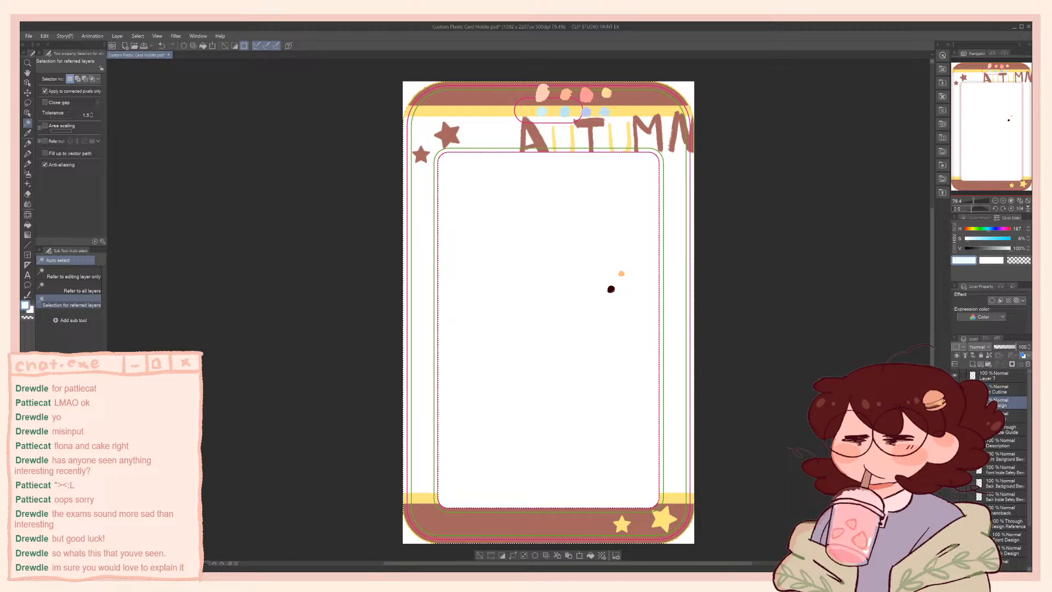
{"action": "key", "text": "g"}
{"action": "key", "text": "g"}
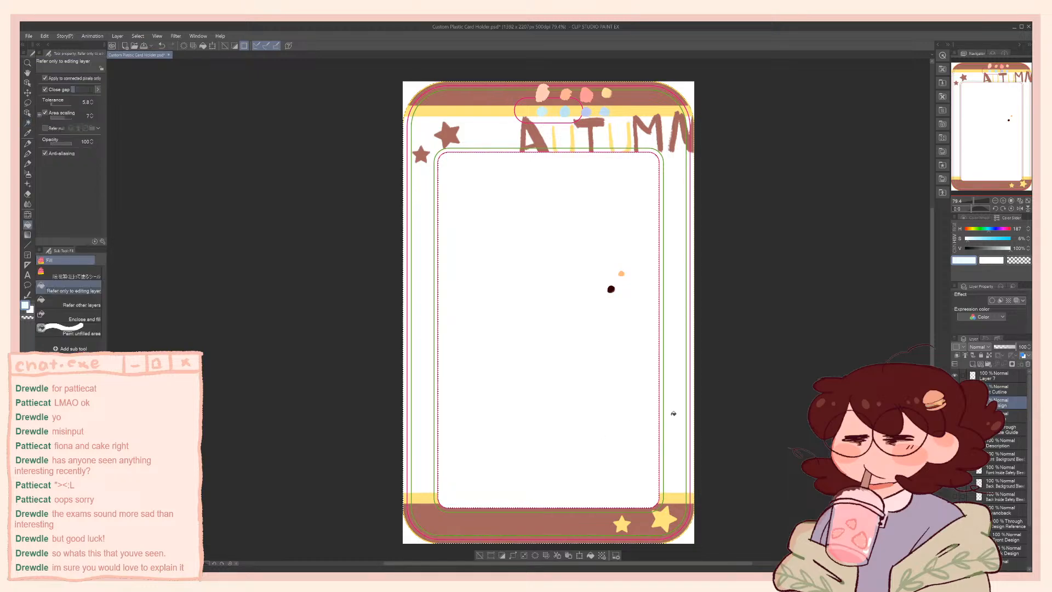
{"action": "left_click", "coordinate": [673, 413]}
{"action": "key", "text": "ctrl+d"}
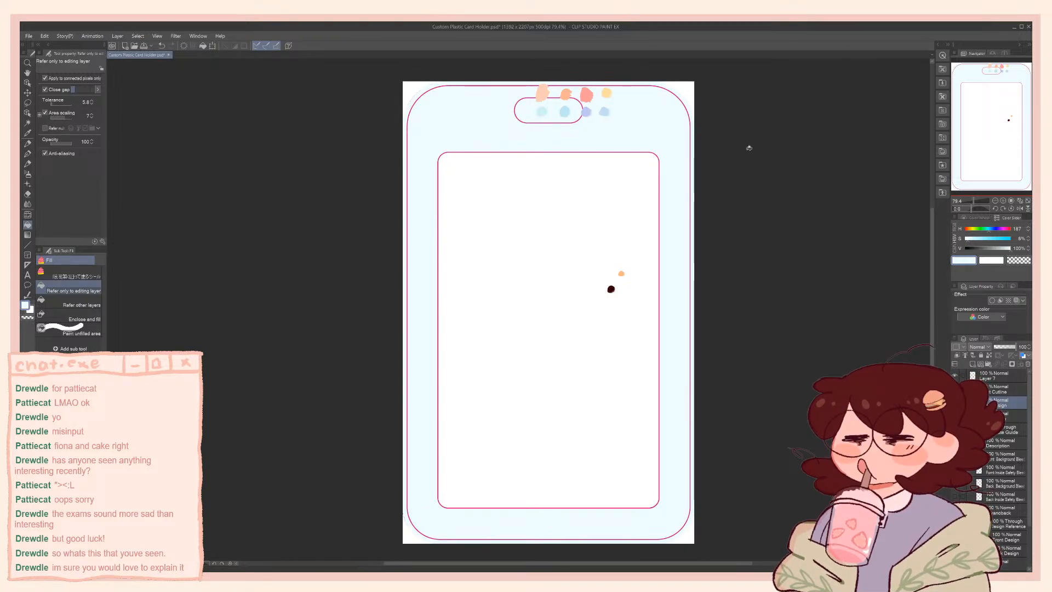
Inspect the light-blue fill's upper corner against the reference, leaving the filled Front Design layer hidden
{"action": "scroll", "coordinate": [385, 68], "scroll_direction": "up", "scroll_amount": 5}
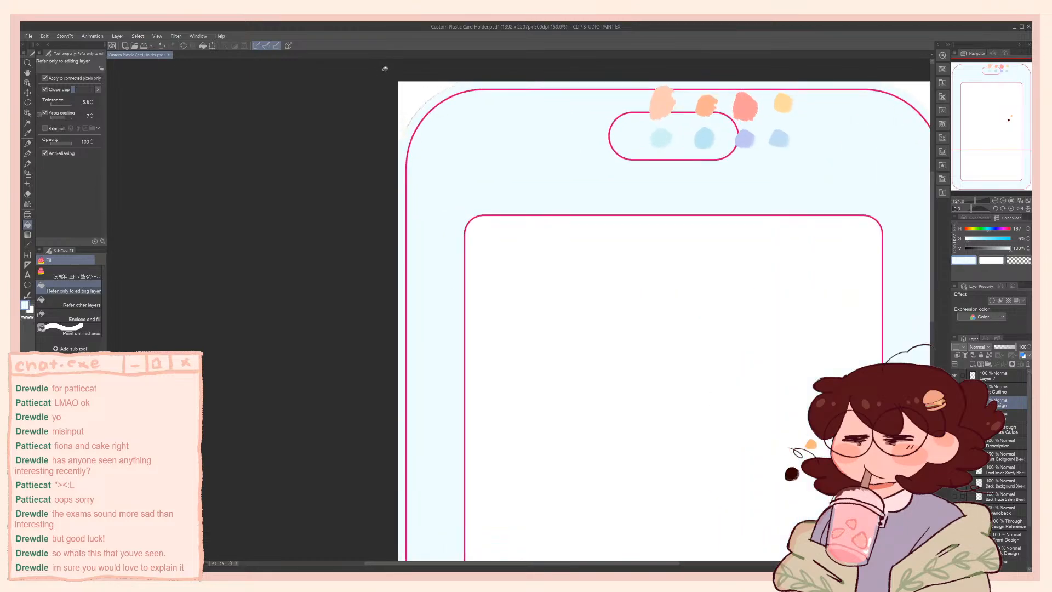
{"action": "scroll", "coordinate": [386, 68], "scroll_direction": "up", "scroll_amount": 2}
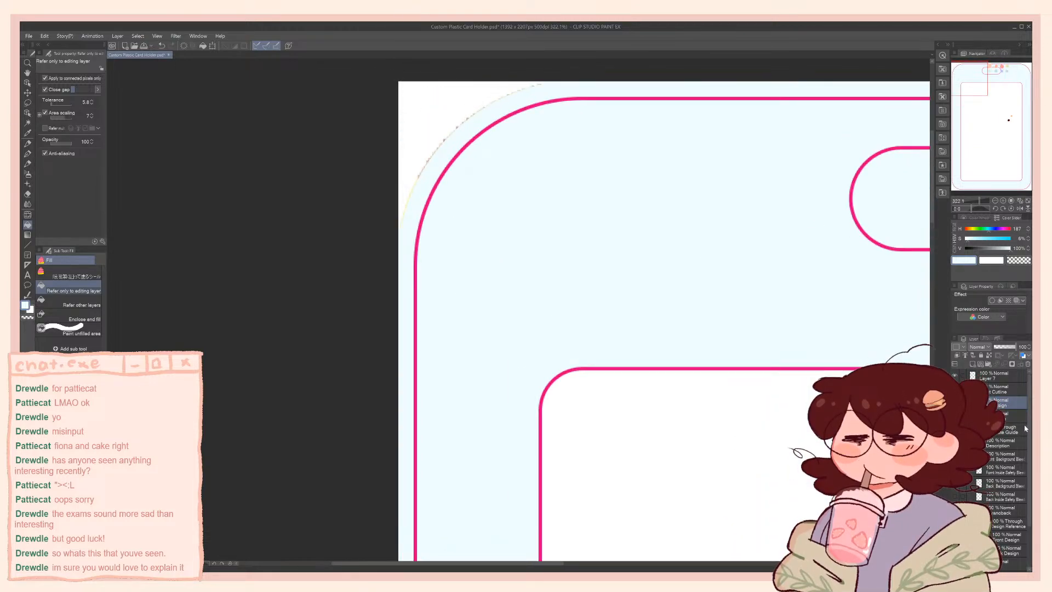
{"action": "left_click", "coordinate": [955, 403]}
{"action": "left_click", "coordinate": [955, 403]}
{"action": "left_click", "coordinate": [955, 403]}
{"action": "scroll", "coordinate": [712, 392], "scroll_direction": "down", "scroll_amount": 4}
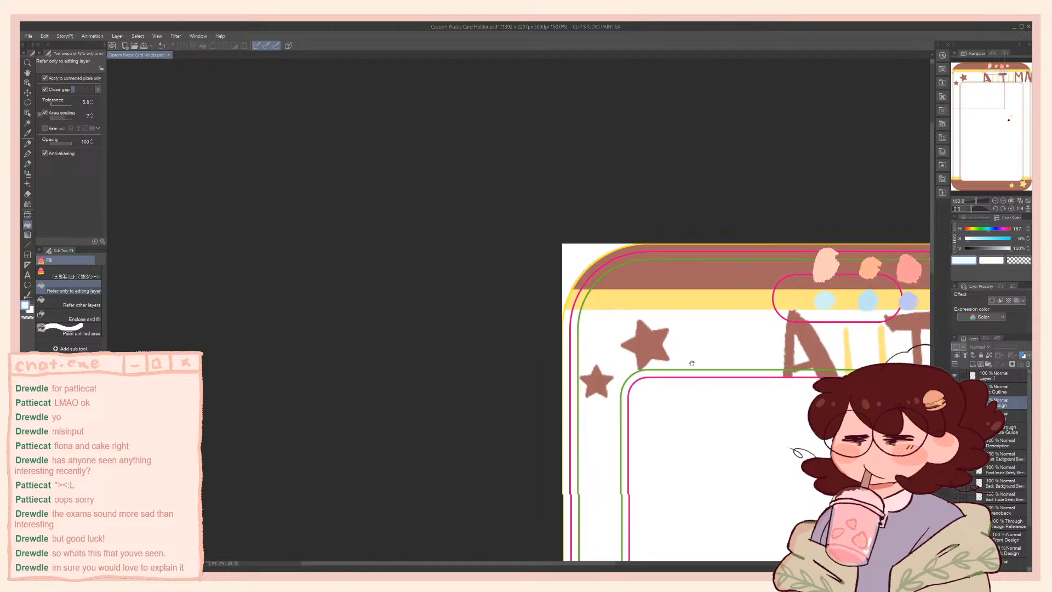
Examine the Autumn design reference's stars, lettering, bands and rounded corners against the outline and safety guides
{"action": "left_click_drag", "start_coordinate": [688, 359], "coordinate": [435, 94]}
{"action": "scroll", "coordinate": [435, 184], "scroll_direction": "down", "scroll_amount": 2}
{"action": "left_click_drag", "start_coordinate": [447, 145], "coordinate": [453, 78]}
{"action": "left_click_drag", "start_coordinate": [492, 218], "coordinate": [509, 331]}
{"action": "scroll", "coordinate": [489, 162], "scroll_direction": "down", "scroll_amount": 1}
{"action": "scroll", "coordinate": [491, 203], "scroll_direction": "down", "scroll_amount": 1}
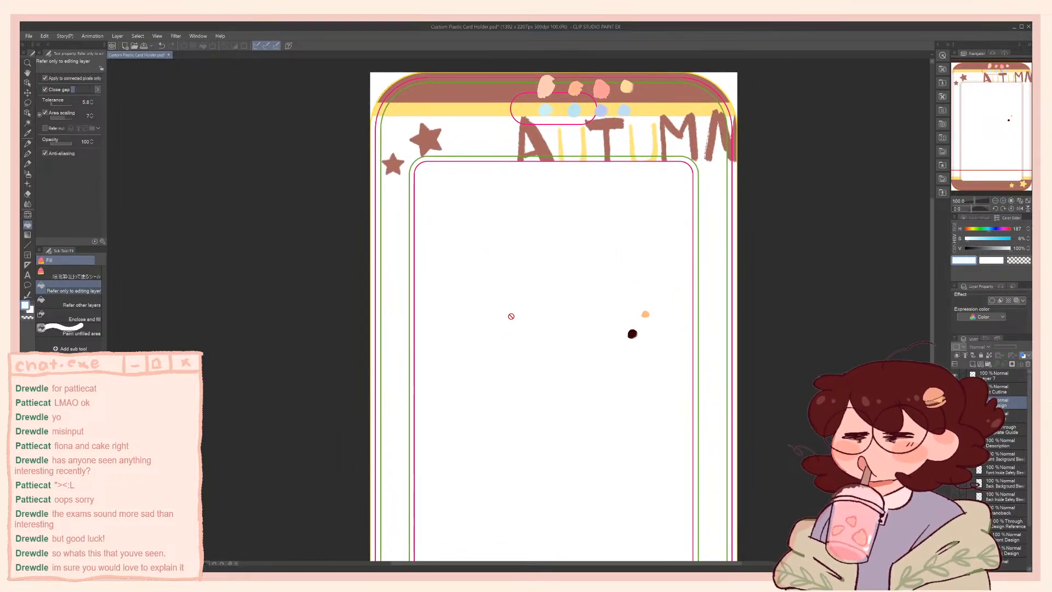
{"action": "mouse_move", "coordinate": [477, 183]}
{"action": "left_mouse_down"}
{"action": "mouse_move", "coordinate": [485, 230]}
{"action": "mouse_move", "coordinate": [484, 171]}
{"action": "mouse_move", "coordinate": [491, 183]}
{"action": "left_mouse_up"}
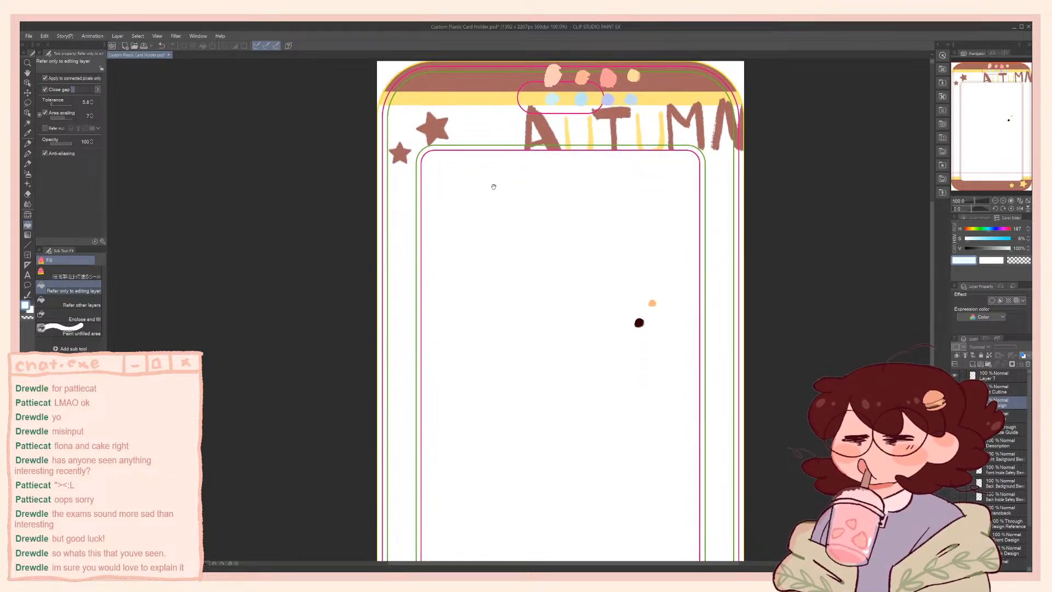
{"action": "scroll", "coordinate": [491, 186], "scroll_direction": "down", "scroll_amount": 1}
{"action": "left_click_drag", "start_coordinate": [534, 229], "coordinate": [536, 177]}
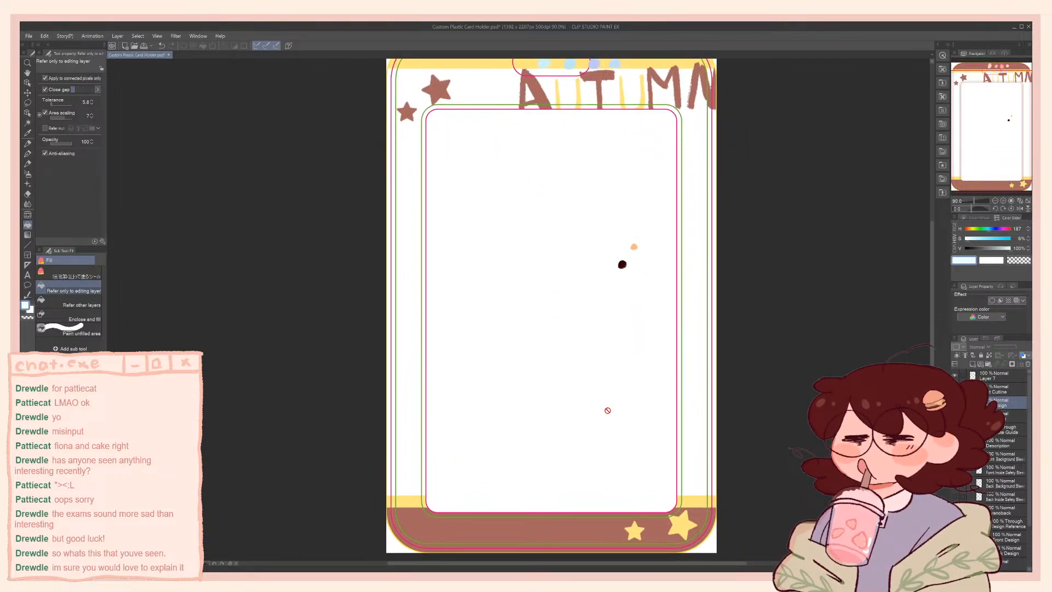
{"action": "scroll", "coordinate": [691, 508], "scroll_direction": "up", "scroll_amount": 2}
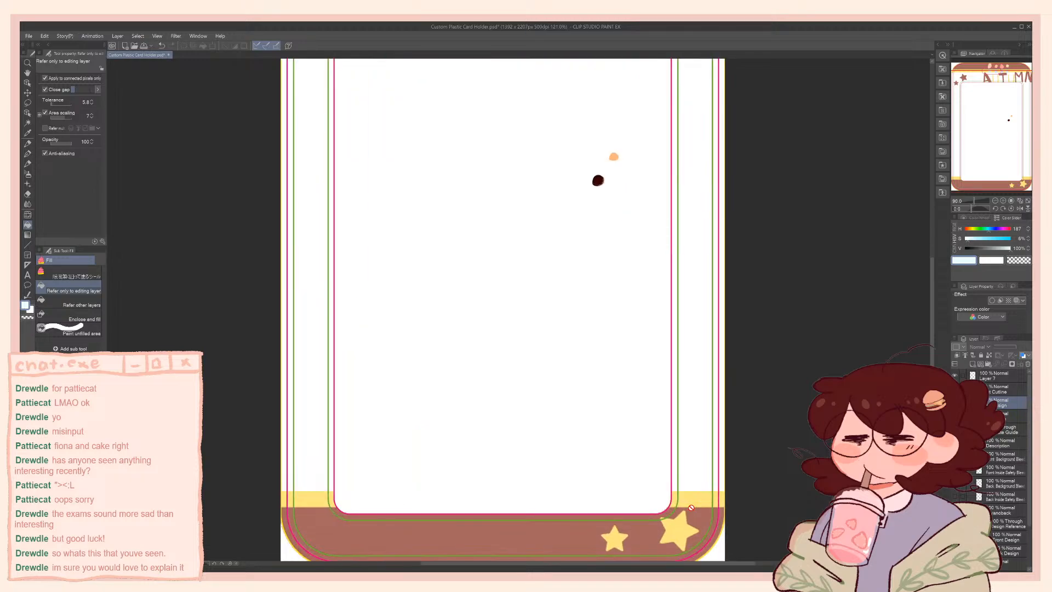
{"action": "scroll", "coordinate": [691, 507], "scroll_direction": "down", "scroll_amount": 1}
{"action": "scroll", "coordinate": [691, 506], "scroll_direction": "down", "scroll_amount": 1}
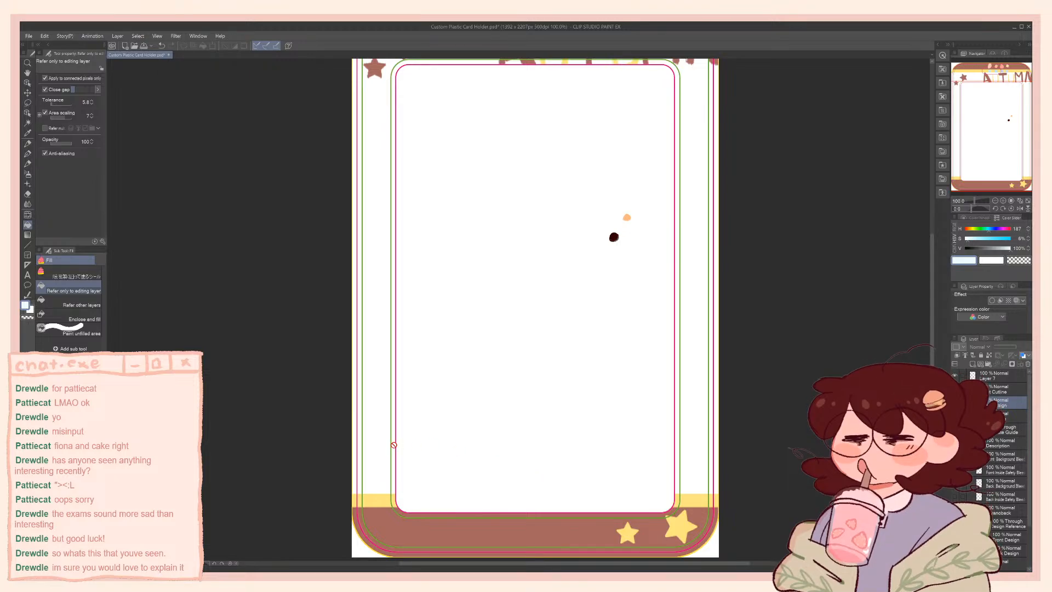
{"action": "scroll", "coordinate": [383, 488], "scroll_direction": "up", "scroll_amount": 2}
{"action": "scroll", "coordinate": [381, 541], "scroll_direction": "up", "scroll_amount": 3}
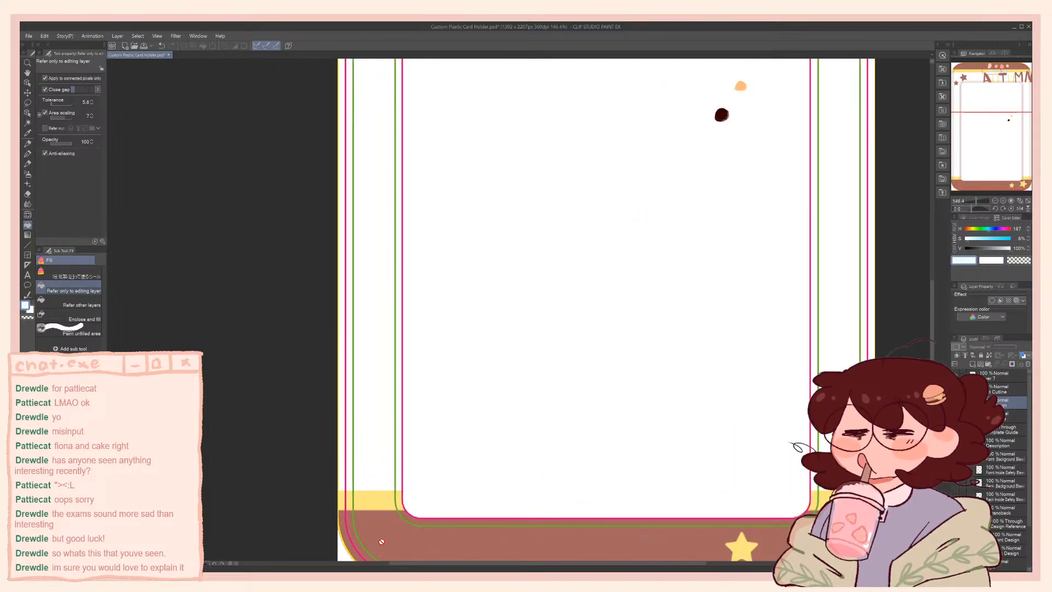
{"action": "scroll", "coordinate": [382, 539], "scroll_direction": "down", "scroll_amount": 3}
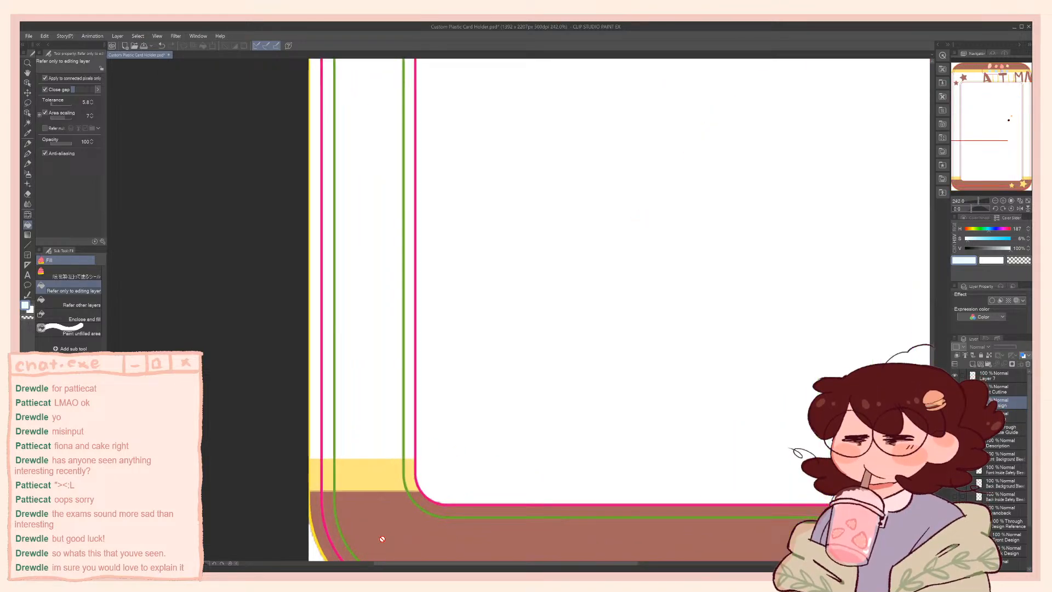
{"action": "scroll", "coordinate": [382, 538], "scroll_direction": "down", "scroll_amount": 3}
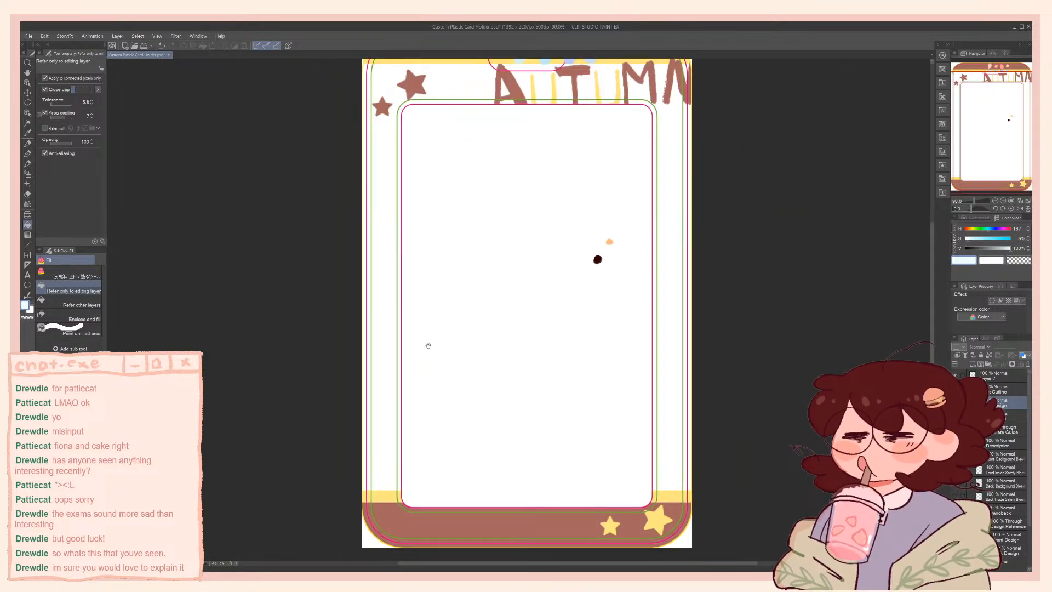
{"action": "left_click_drag", "start_coordinate": [432, 330], "coordinate": [474, 411]}
{"action": "left_click_drag", "start_coordinate": [539, 345], "coordinate": [534, 325]}
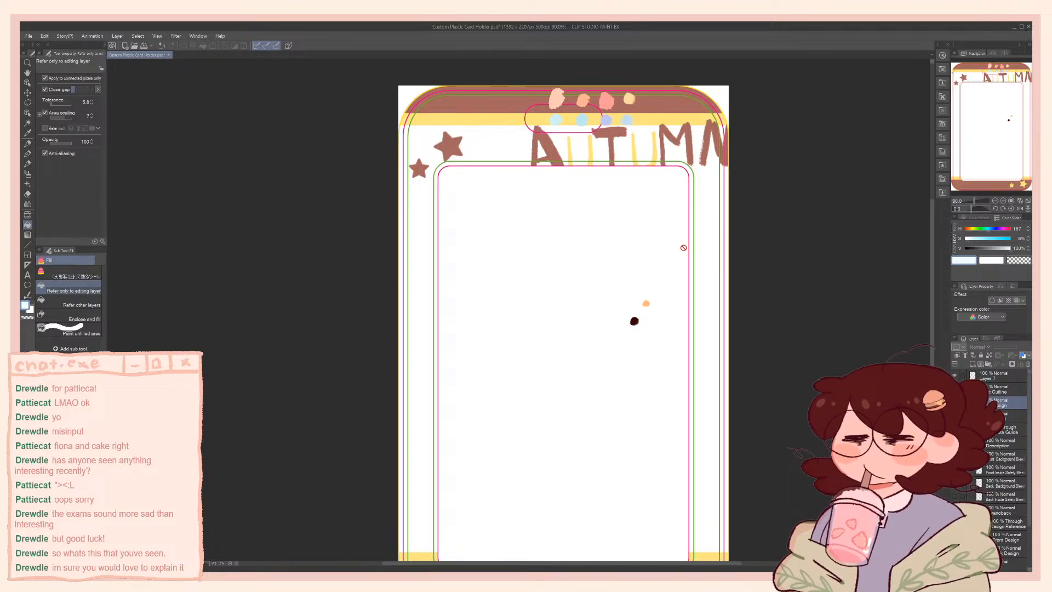
{"action": "left_click_drag", "start_coordinate": [675, 202], "coordinate": [660, 231]}
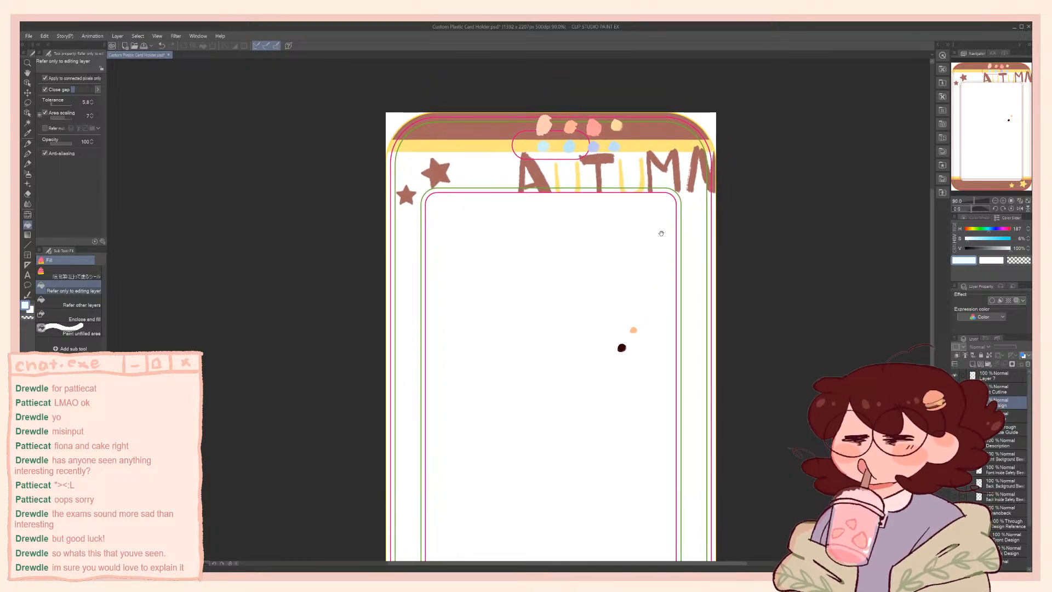
Examine the Autumn reference's whole card layout, from the top band and slot cutout down to the bottom band's stars
{"action": "left_click_drag", "start_coordinate": [672, 164], "coordinate": [660, 153]}
{"action": "scroll", "coordinate": [661, 154], "scroll_direction": "down", "scroll_amount": 3}
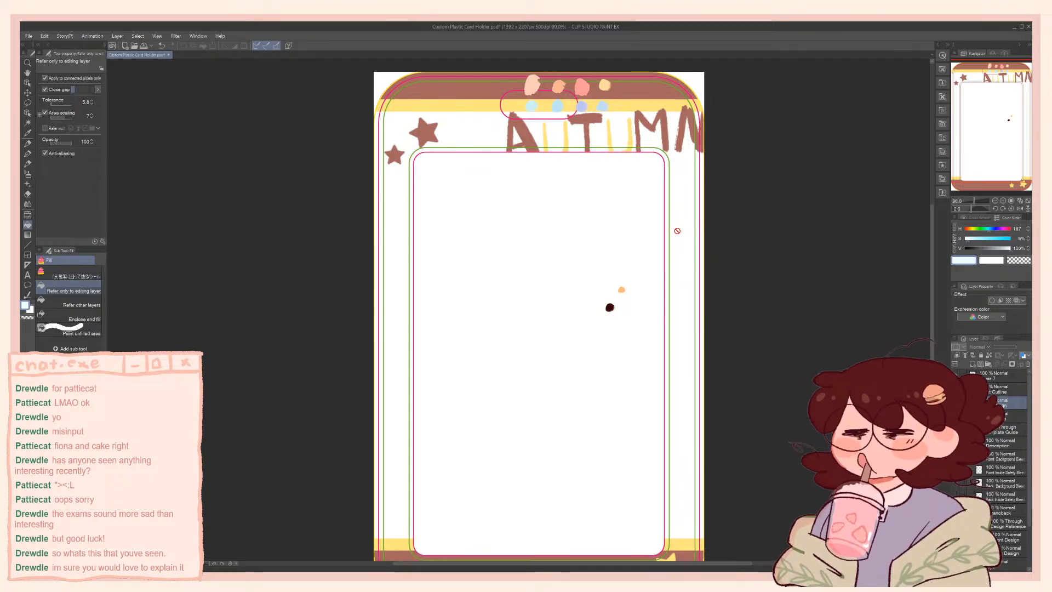
{"action": "left_click_drag", "start_coordinate": [680, 247], "coordinate": [684, 213]}
{"action": "left_click_drag", "start_coordinate": [657, 399], "coordinate": [654, 407]}
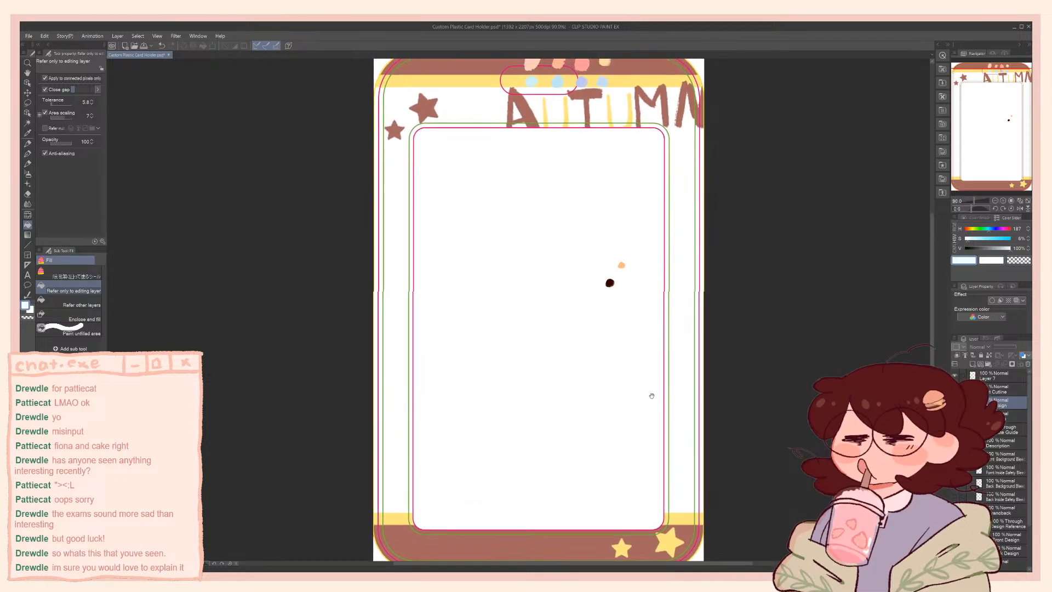
{"action": "left_click_drag", "start_coordinate": [620, 356], "coordinate": [624, 398]}
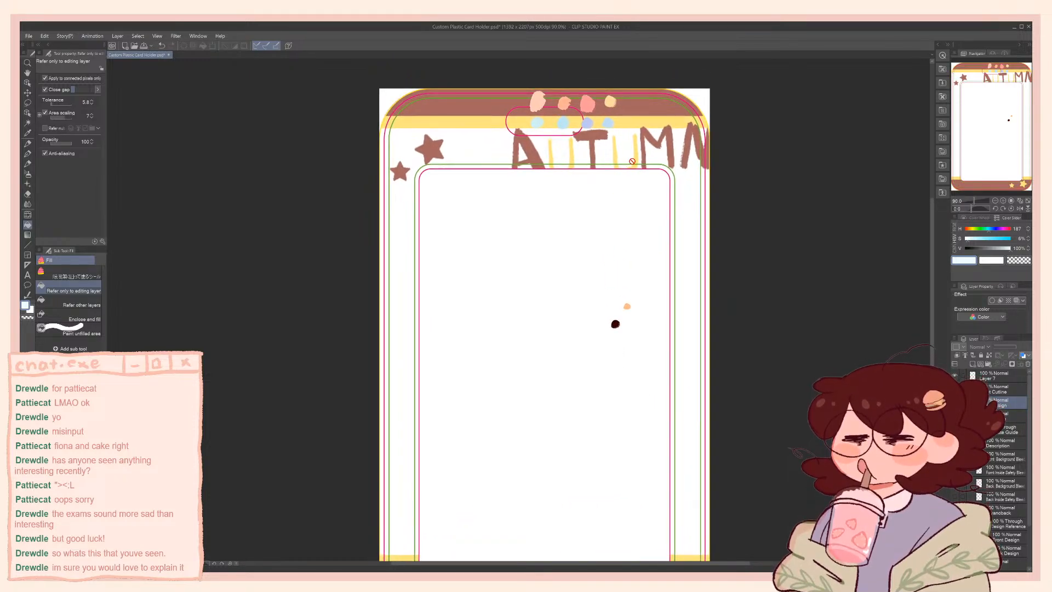
{"action": "scroll", "coordinate": [509, 105], "scroll_direction": "up", "scroll_amount": 1}
{"action": "scroll", "coordinate": [509, 104], "scroll_direction": "up", "scroll_amount": 5}
{"action": "scroll", "coordinate": [509, 104], "scroll_direction": "down", "scroll_amount": 4}
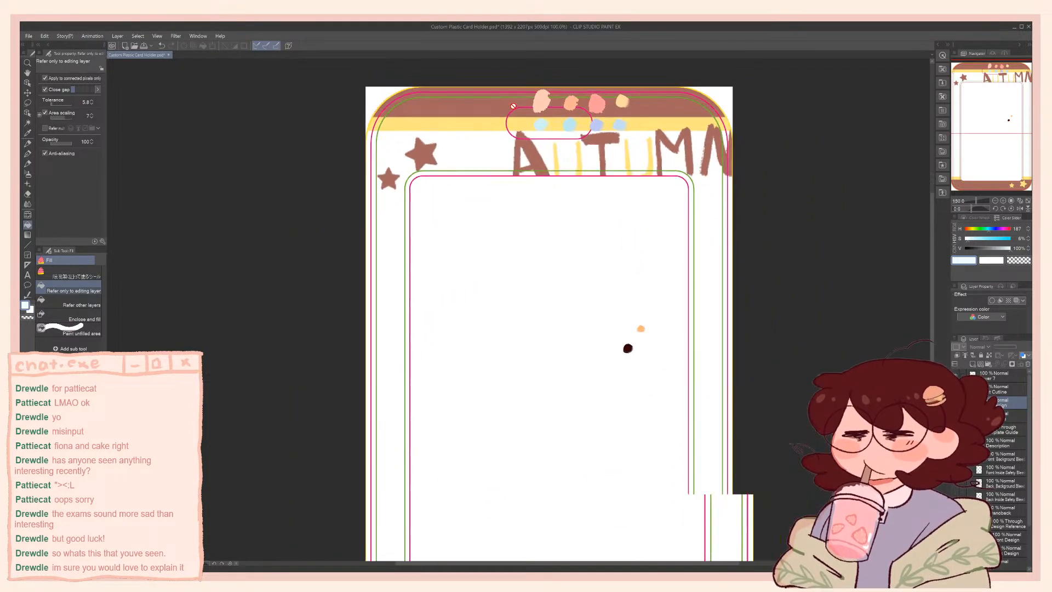
{"action": "left_click_drag", "start_coordinate": [657, 290], "coordinate": [635, 261]}
{"action": "scroll", "coordinate": [657, 265], "scroll_direction": "down", "scroll_amount": 2}
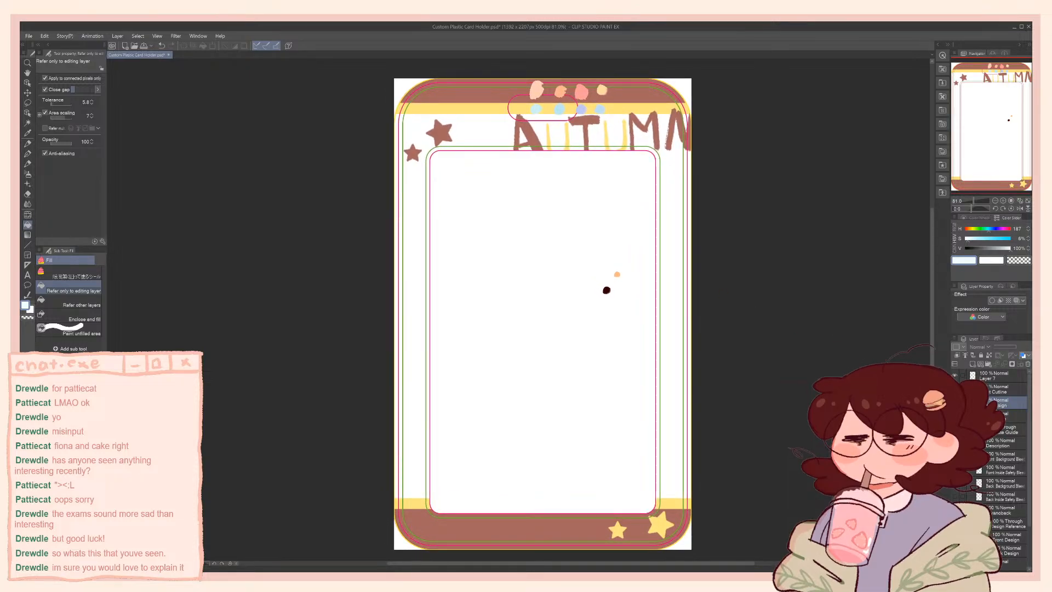
Compare the light-blue frame with the Autumn reference, leaving the Front Design layer shown
{"action": "left_click", "coordinate": [955, 402]}
{"action": "left_click", "coordinate": [954, 402]}
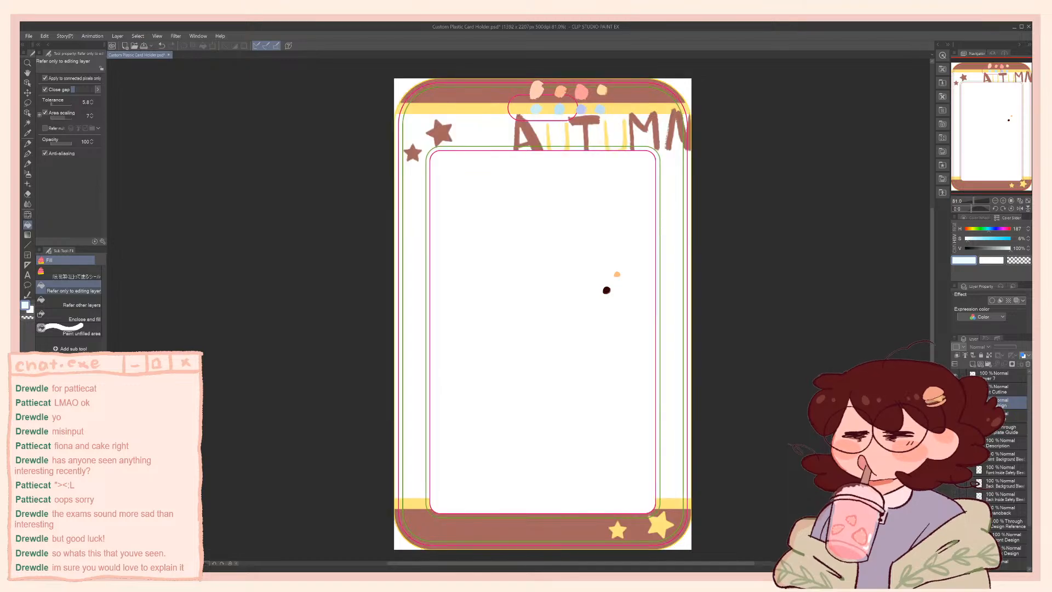
{"action": "left_click", "coordinate": [955, 403]}
{"action": "left_click", "coordinate": [955, 403]}
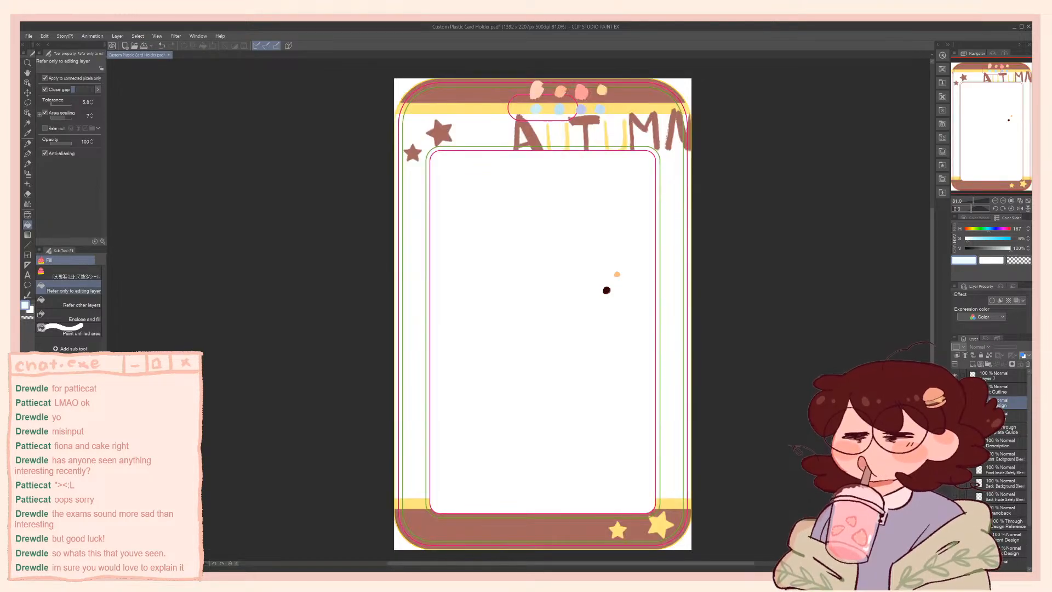
{"action": "left_click", "coordinate": [955, 403]}
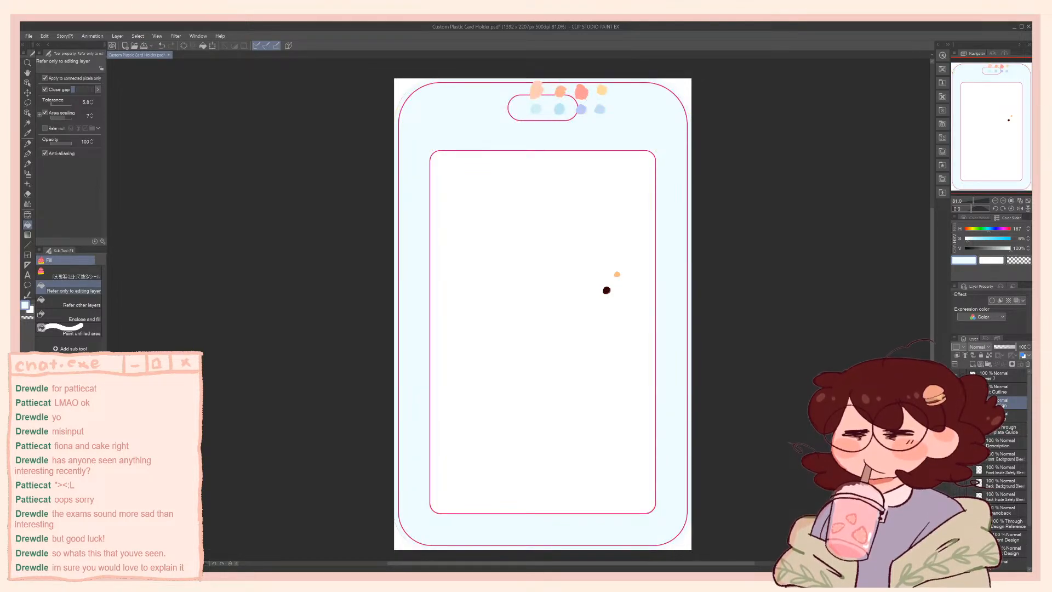
{"action": "left_click", "coordinate": [955, 403]}
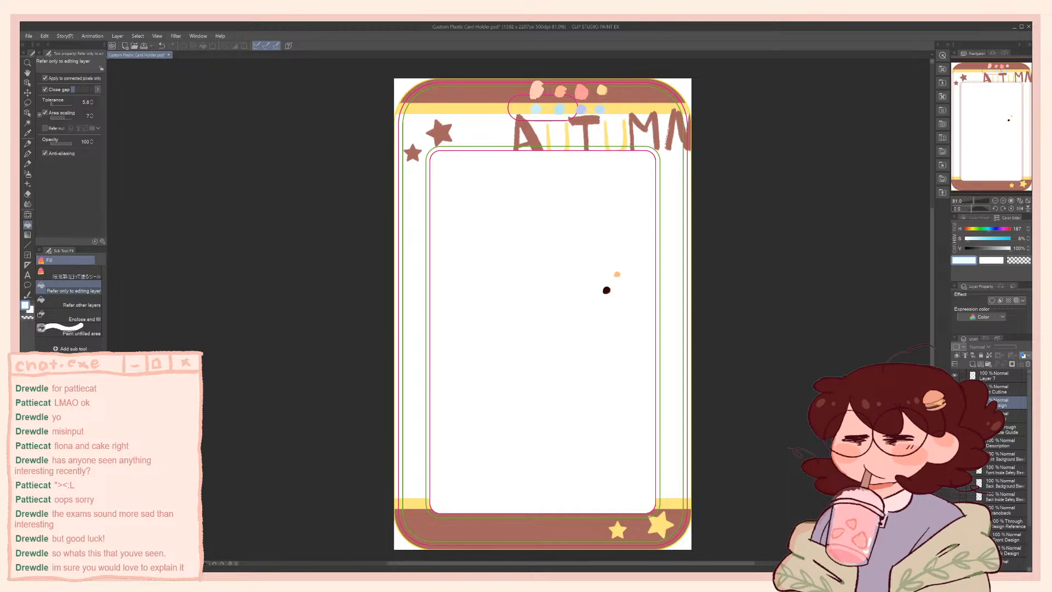
{"action": "left_click", "coordinate": [954, 403]}
Paint a periwinkle flower in the frame's upper right corner with the Artemus Hard brush, using the color sampled from the swatches
{"action": "left_click", "coordinate": [582, 108], "text": "alt"}
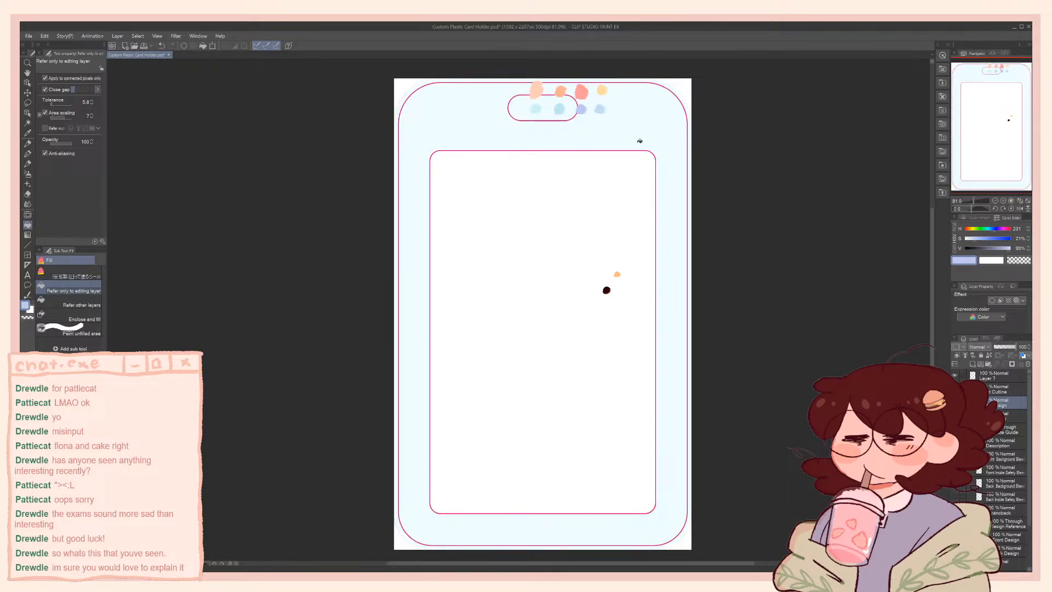
{"action": "key", "text": "b"}
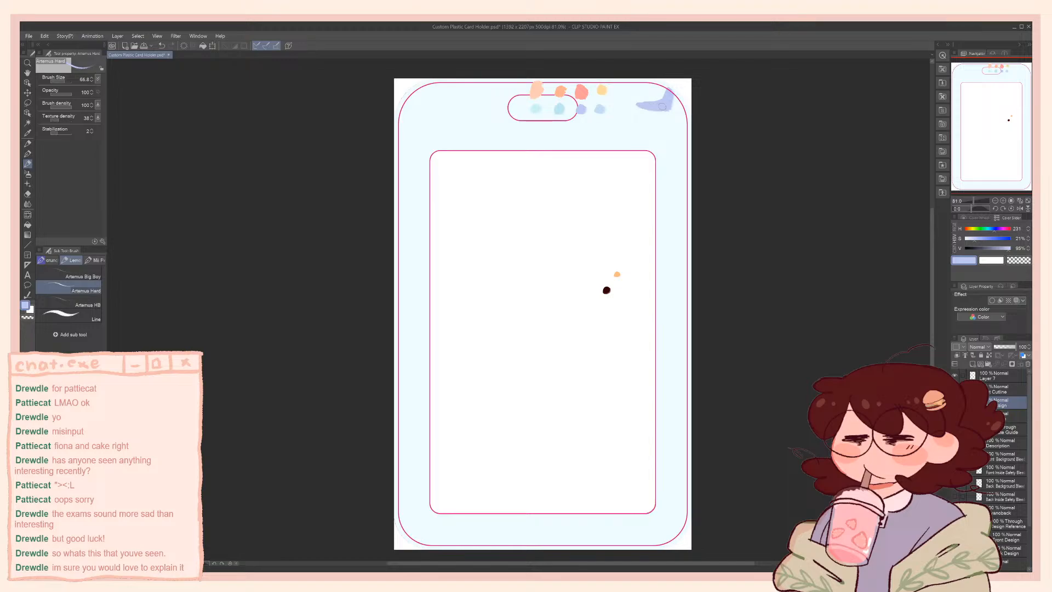
{"action": "key", "text": "ctrl+z"}
{"action": "mouse_move", "coordinate": [663, 91]}
{"action": "left_mouse_down"}
{"action": "mouse_move", "coordinate": [659, 109]}
{"action": "mouse_move", "coordinate": [634, 114]}
{"action": "mouse_move", "coordinate": [649, 113]}
{"action": "mouse_move", "coordinate": [654, 129]}
{"action": "mouse_move", "coordinate": [682, 108]}
{"action": "left_mouse_up"}
{"action": "key", "text": "ctrl+z"}
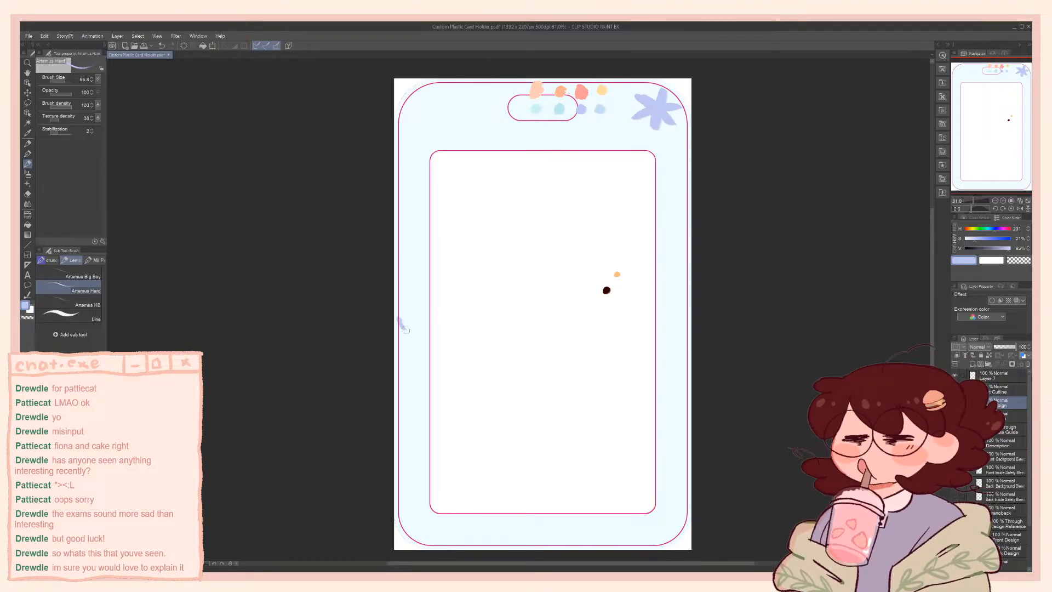
Paint periwinkle flowers running off the frame's left and right edges, undoing the stray strokes
{"action": "mouse_move", "coordinate": [402, 318]}
{"action": "left_mouse_down"}
{"action": "mouse_move", "coordinate": [398, 302]}
{"action": "mouse_move", "coordinate": [420, 330]}
{"action": "mouse_move", "coordinate": [405, 323]}
{"action": "left_mouse_up"}
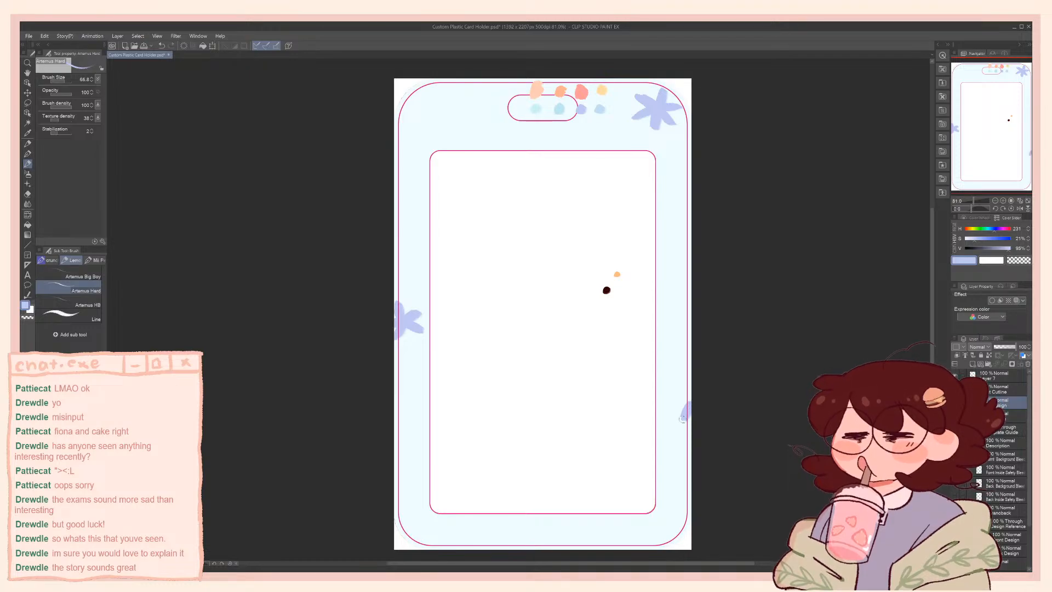
{"action": "mouse_move", "coordinate": [688, 422]}
{"action": "left_mouse_down"}
{"action": "mouse_move", "coordinate": [665, 425]}
{"action": "mouse_move", "coordinate": [690, 431]}
{"action": "left_mouse_up"}
{"action": "key", "text": "ctrl+z"}
{"action": "key", "text": "ctrl+z"}
{"action": "key", "text": "ctrl+z"}
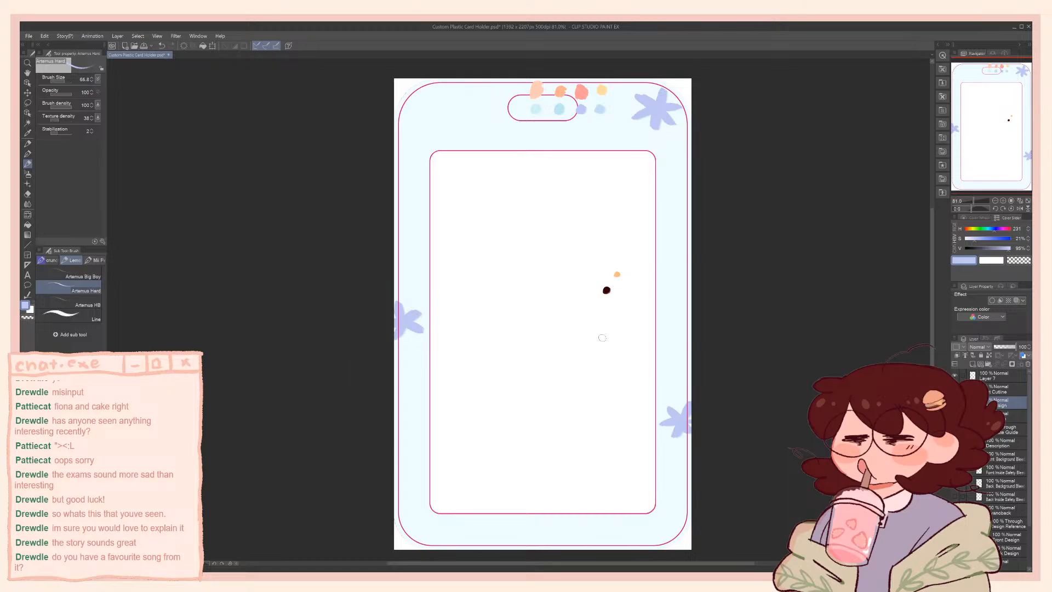
Add a periwinkle flower in the upper left corner and a sampled light-blue flower on the frame's upper right edge
{"action": "mouse_move", "coordinate": [436, 99]}
{"action": "left_mouse_down"}
{"action": "mouse_move", "coordinate": [448, 95]}
{"action": "mouse_move", "coordinate": [442, 103]}
{"action": "mouse_move", "coordinate": [456, 108]}
{"action": "mouse_move", "coordinate": [421, 109]}
{"action": "left_mouse_up"}
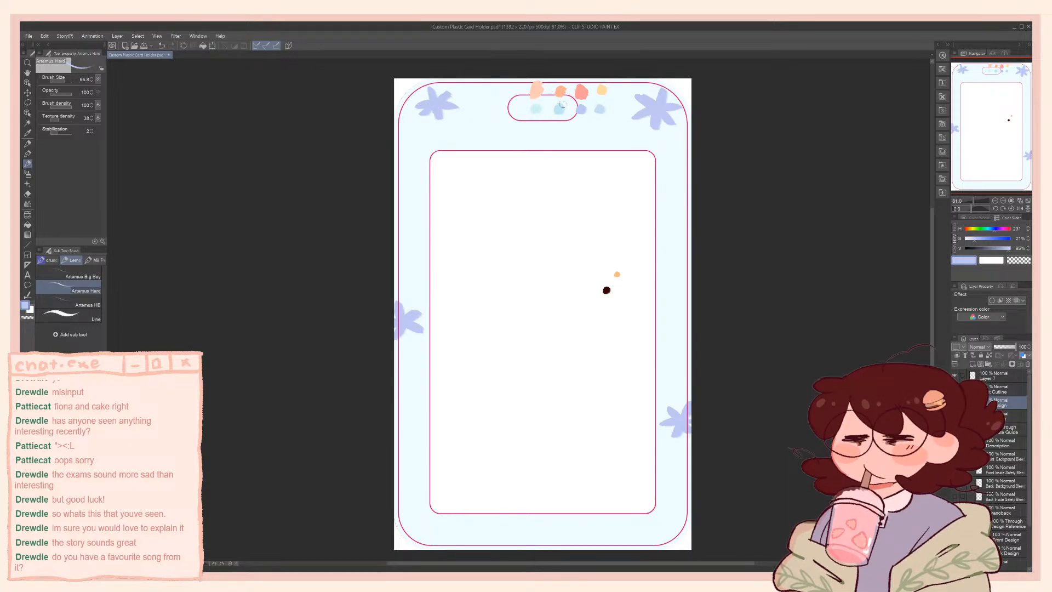
{"action": "left_click", "coordinate": [560, 109], "text": "alt"}
{"action": "mouse_move", "coordinate": [689, 191]}
{"action": "left_mouse_down"}
{"action": "mouse_move", "coordinate": [662, 199]}
{"action": "mouse_move", "coordinate": [666, 210]}
{"action": "left_mouse_up"}
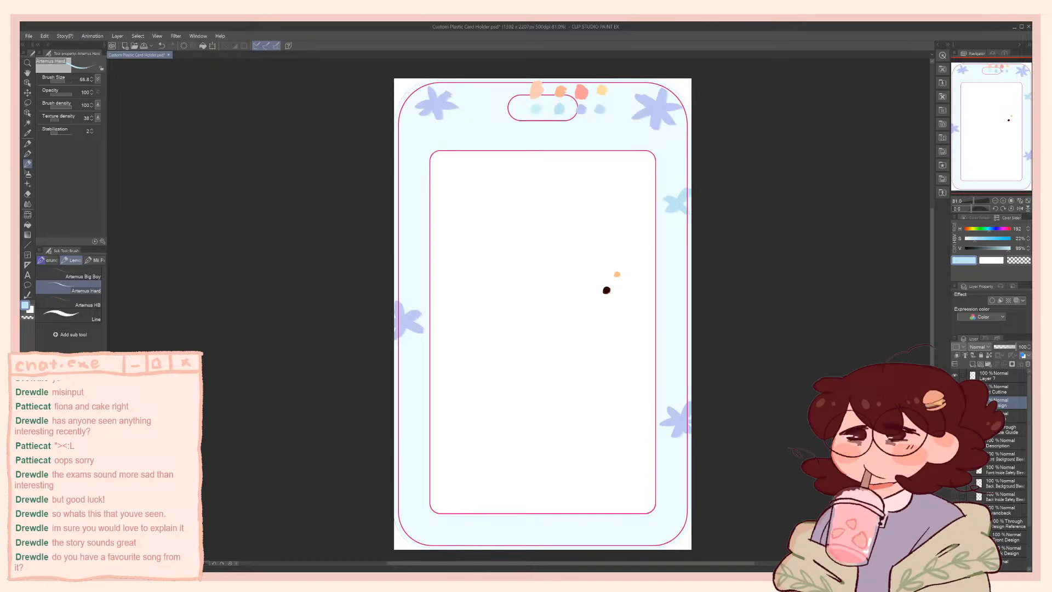
Show the Description layer and undo all the flowers painted on the frame
{"action": "left_click", "coordinate": [955, 443]}
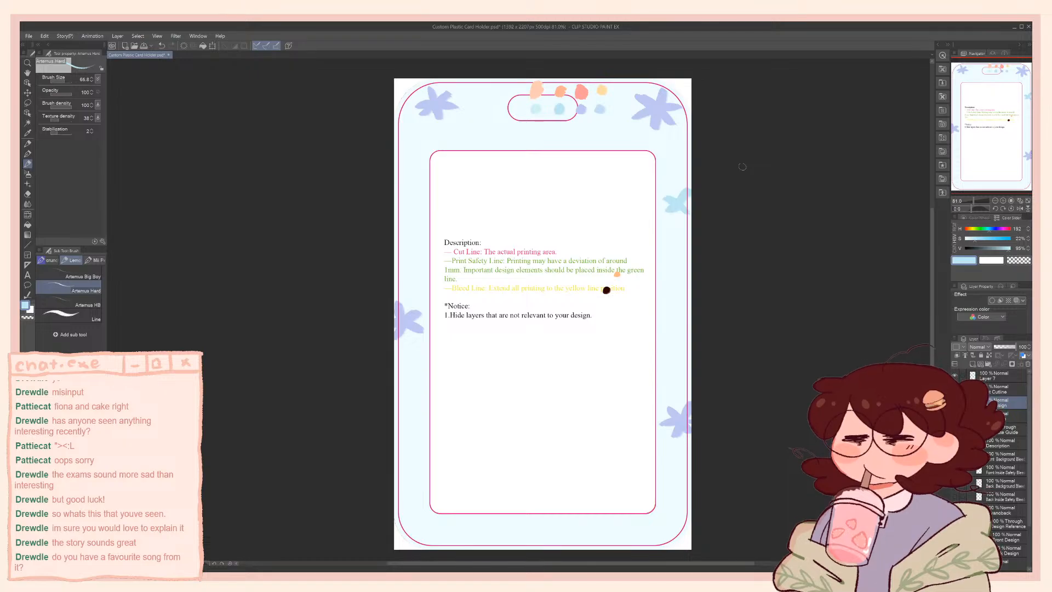
{"action": "scroll", "coordinate": [630, 164], "scroll_direction": "up", "scroll_amount": 1}
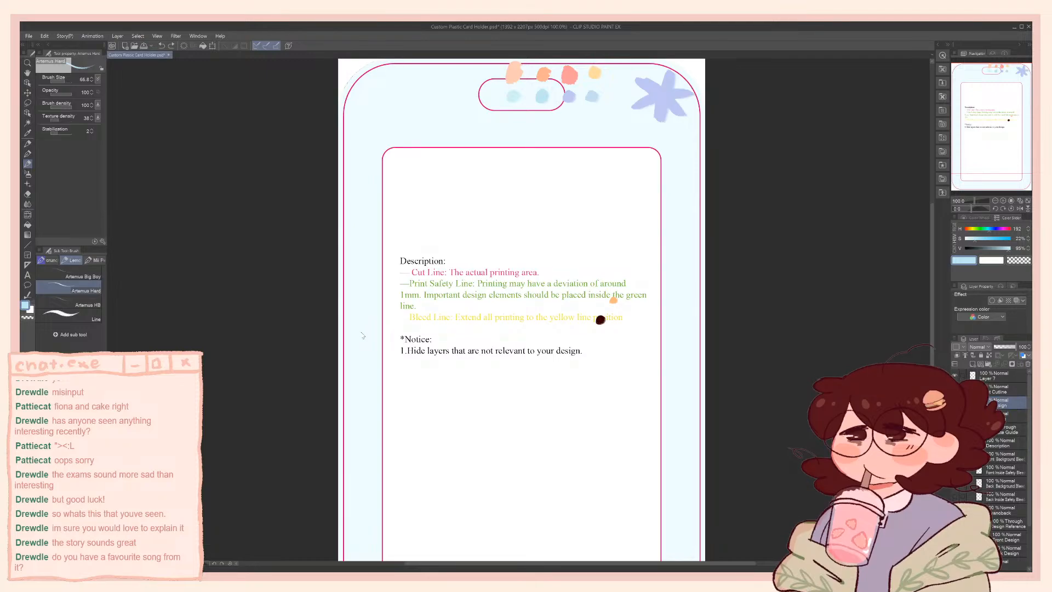
{"action": "key", "text": "ctrl+z"}
{"action": "key", "text": "ctrl+z"}
{"action": "key", "text": "ctrl+z"}
{"action": "key", "text": "ctrl+z"}
{"action": "key", "text": "ctrl+z"}
{"action": "key", "text": "ctrl+z"}
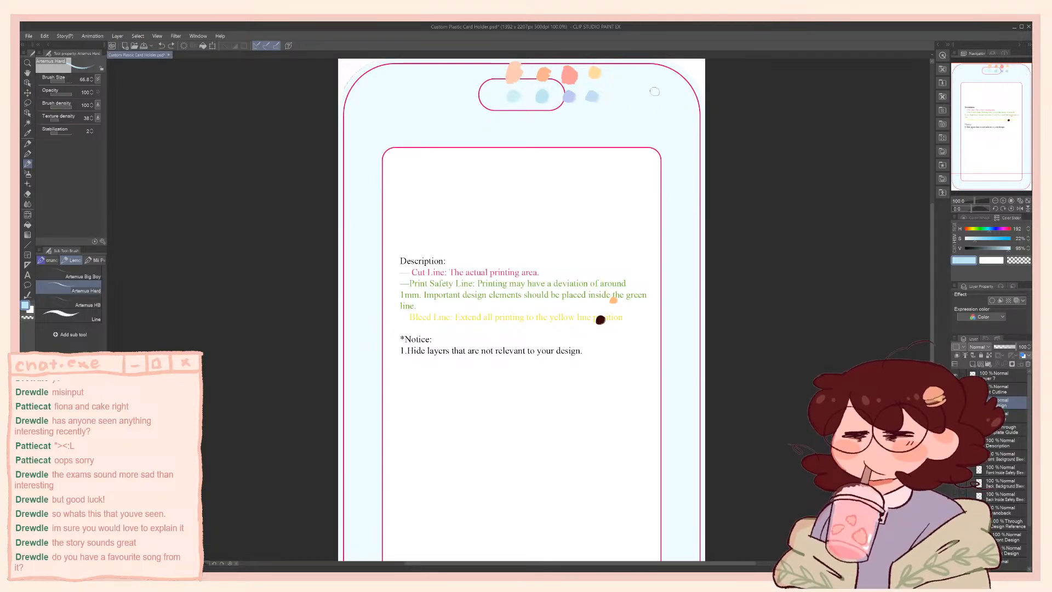
Enlarge the brush to about 100 and paint a large light-blue flower in the frame's upper right corner
{"action": "key", "text": "bracketright"}
{"action": "key", "text": "bracketright"}
{"action": "key", "text": "bracketright"}
{"action": "key", "text": "bracketright"}
{"action": "mouse_move", "coordinate": [647, 91]}
{"action": "left_mouse_down"}
{"action": "mouse_move", "coordinate": [651, 100]}
{"action": "mouse_move", "coordinate": [657, 82]}
{"action": "mouse_move", "coordinate": [678, 101]}
{"action": "mouse_move", "coordinate": [679, 123]}
{"action": "mouse_move", "coordinate": [655, 107]}
{"action": "mouse_move", "coordinate": [638, 123]}
{"action": "mouse_move", "coordinate": [645, 106]}
{"action": "mouse_move", "coordinate": [625, 110]}
{"action": "mouse_move", "coordinate": [638, 94]}
{"action": "mouse_move", "coordinate": [630, 85]}
{"action": "left_mouse_up"}
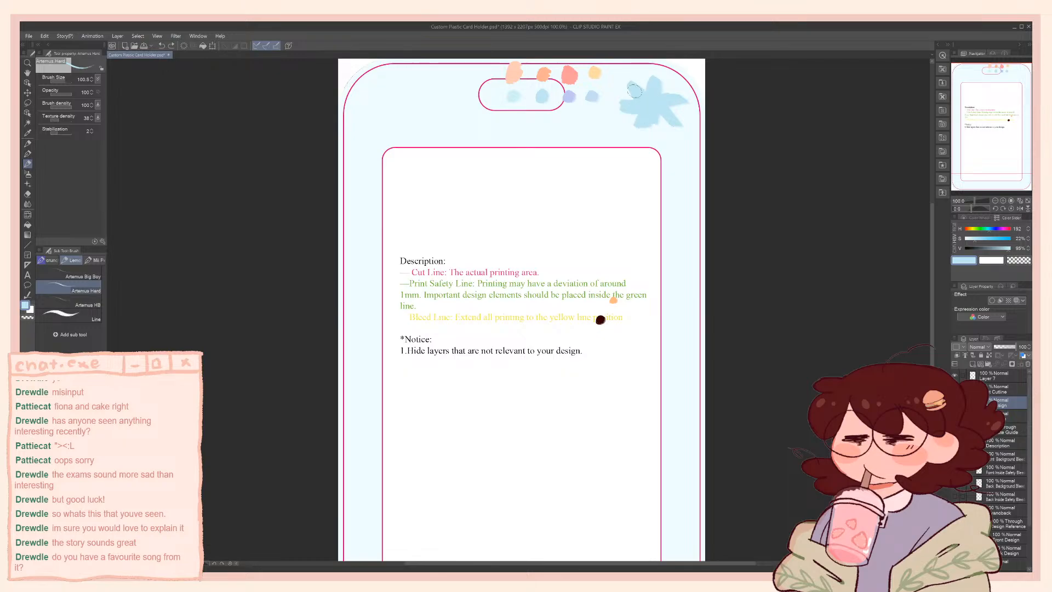
Paint a large flower in the frame's upper left corner with the sampled periwinkle, undoing the unwanted strokes
{"action": "left_click", "coordinate": [571, 97], "text": "alt"}
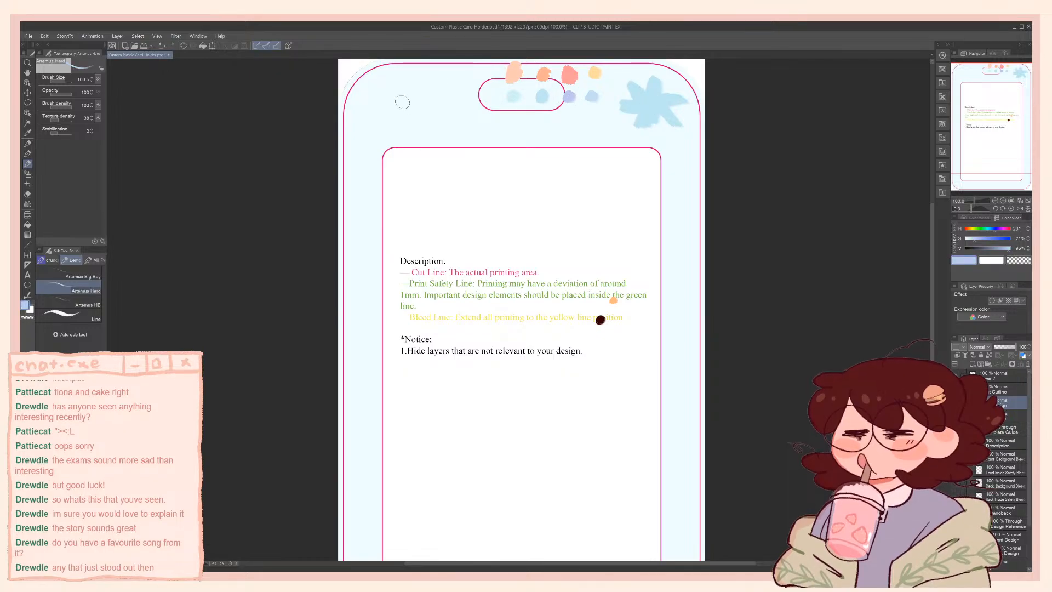
{"action": "mouse_move", "coordinate": [388, 83]}
{"action": "left_mouse_down"}
{"action": "mouse_move", "coordinate": [424, 93]}
{"action": "mouse_move", "coordinate": [400, 101]}
{"action": "mouse_move", "coordinate": [409, 103]}
{"action": "mouse_move", "coordinate": [389, 92]}
{"action": "mouse_move", "coordinate": [400, 105]}
{"action": "mouse_move", "coordinate": [394, 95]}
{"action": "mouse_move", "coordinate": [423, 97]}
{"action": "mouse_move", "coordinate": [409, 107]}
{"action": "mouse_move", "coordinate": [422, 117]}
{"action": "mouse_move", "coordinate": [400, 106]}
{"action": "mouse_move", "coordinate": [405, 129]}
{"action": "mouse_move", "coordinate": [397, 108]}
{"action": "mouse_move", "coordinate": [368, 119]}
{"action": "left_mouse_up"}
{"action": "key", "text": "ctrl+z"}
{"action": "key", "text": "ctrl+z"}
{"action": "key", "text": "ctrl+z"}
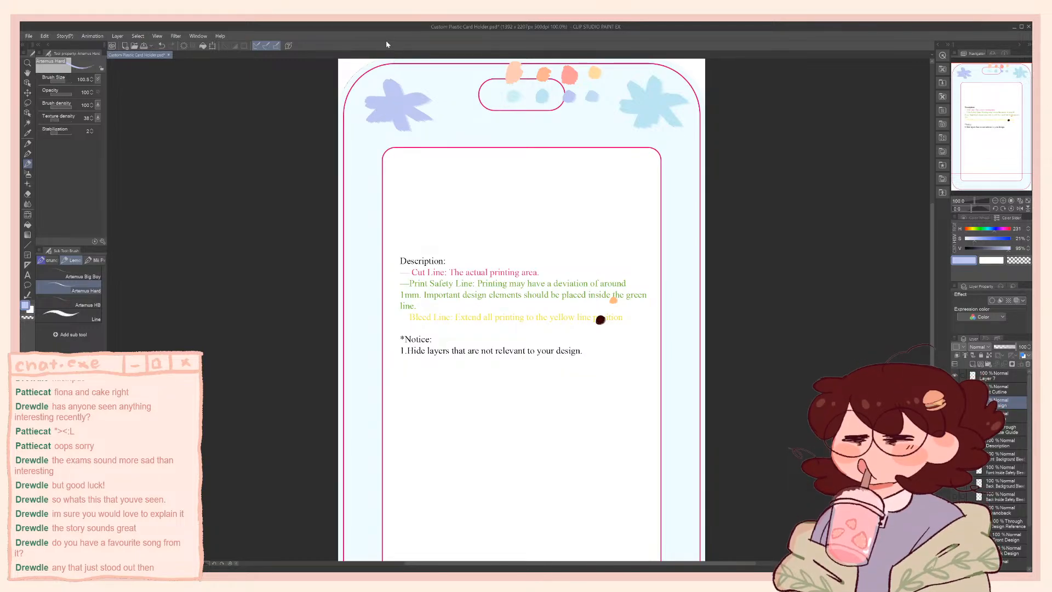
Paint a smaller periwinkle flower in the frame's lower right corner with a reduced brush size
{"action": "left_click_drag", "start_coordinate": [453, 251], "coordinate": [440, 78]}
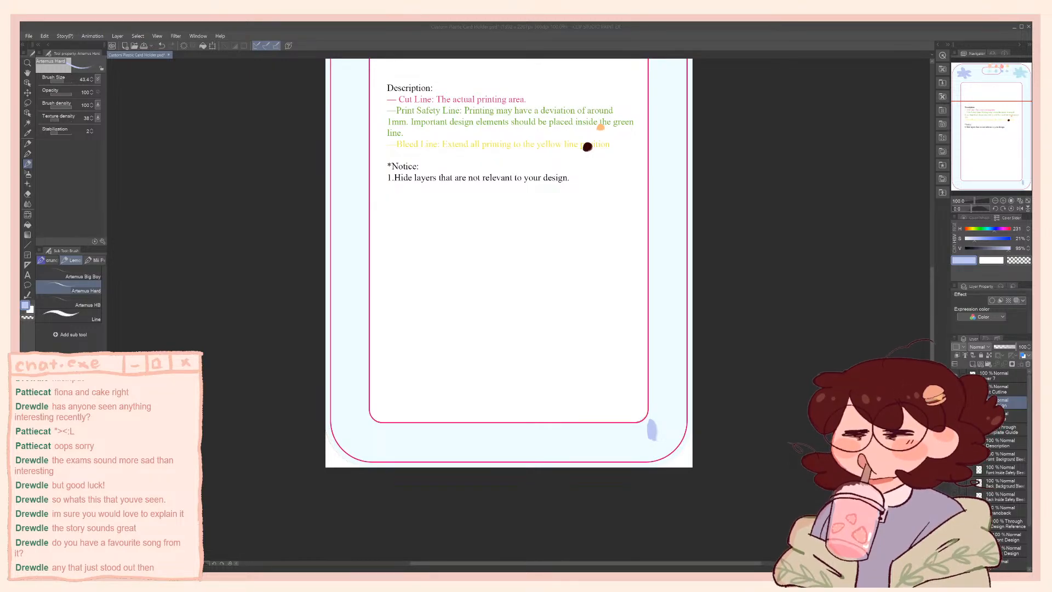
{"action": "left_click", "coordinate": [450, 441]}
{"action": "left_click_drag", "start_coordinate": [499, 380], "coordinate": [512, 412]}
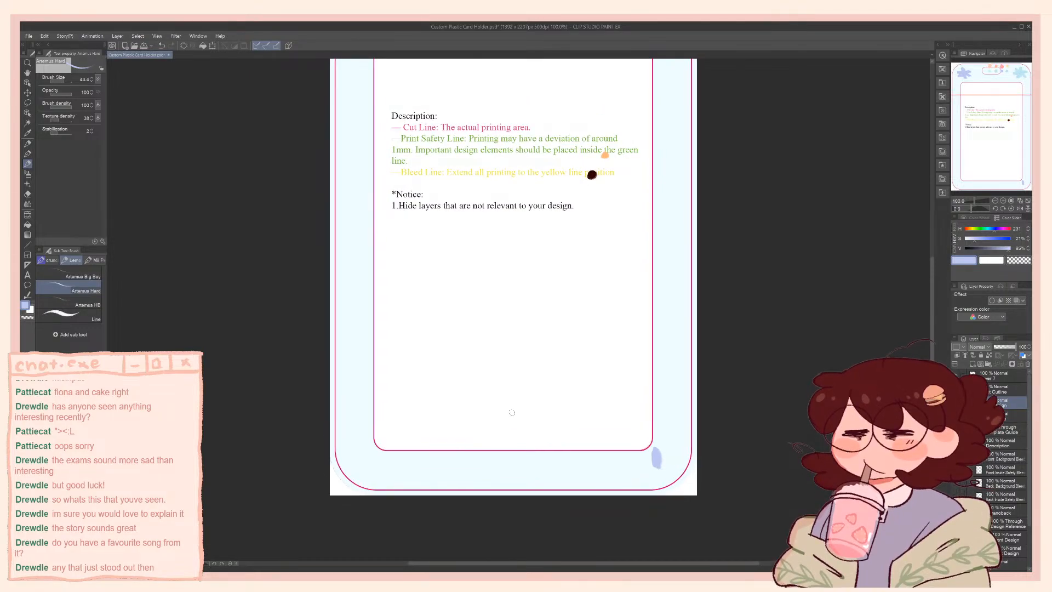
{"action": "left_click_drag", "start_coordinate": [591, 256], "coordinate": [577, 284]}
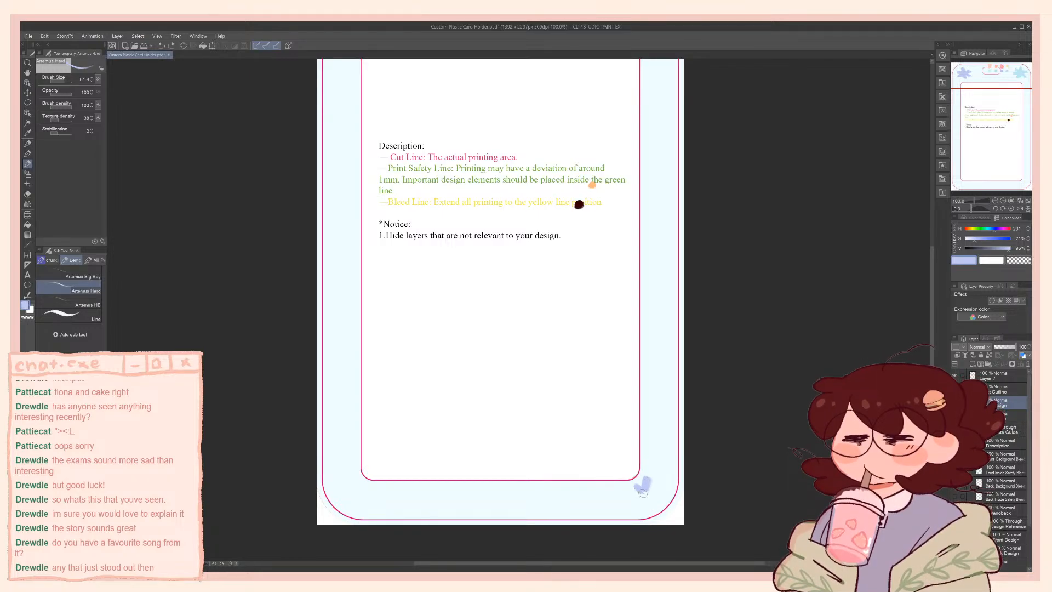
{"action": "left_click_drag", "start_coordinate": [650, 491], "coordinate": [634, 503]}
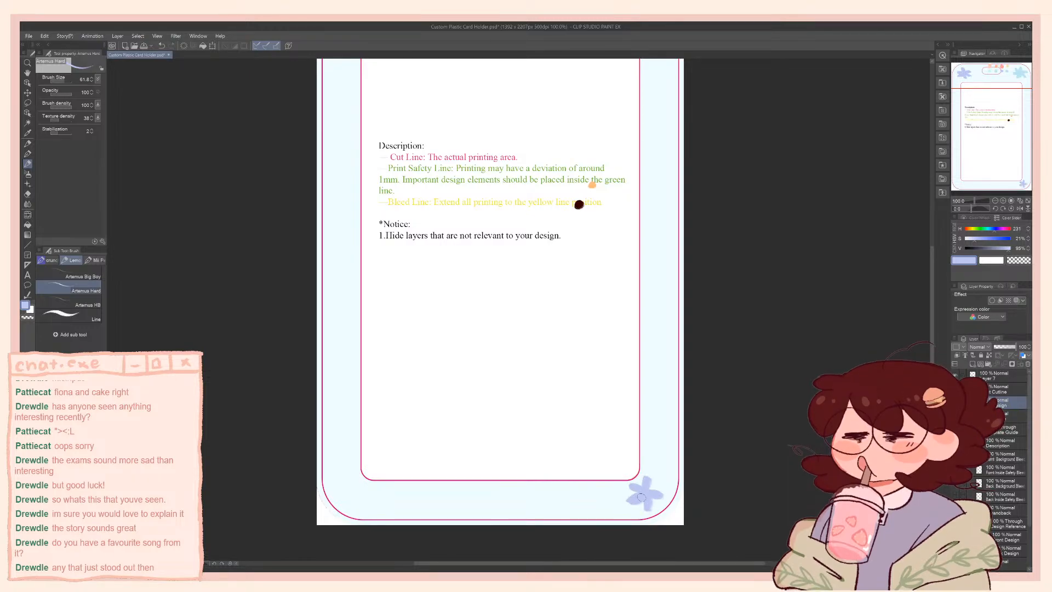
{"action": "left_click_drag", "start_coordinate": [590, 400], "coordinate": [576, 435]}
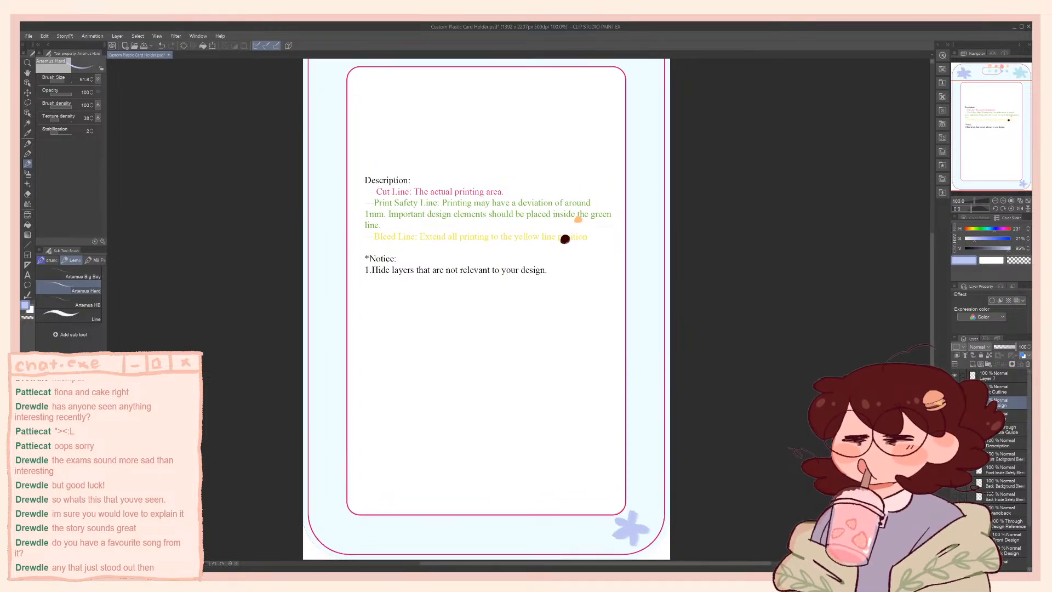
Compare the flower-decorated frame with the Autumn reference's top band, stars and lettering
{"action": "left_click", "coordinate": [956, 403]}
{"action": "left_click", "coordinate": [955, 402]}
{"action": "left_click_drag", "start_coordinate": [806, 299], "coordinate": [794, 396]}
{"action": "left_click", "coordinate": [955, 402]}
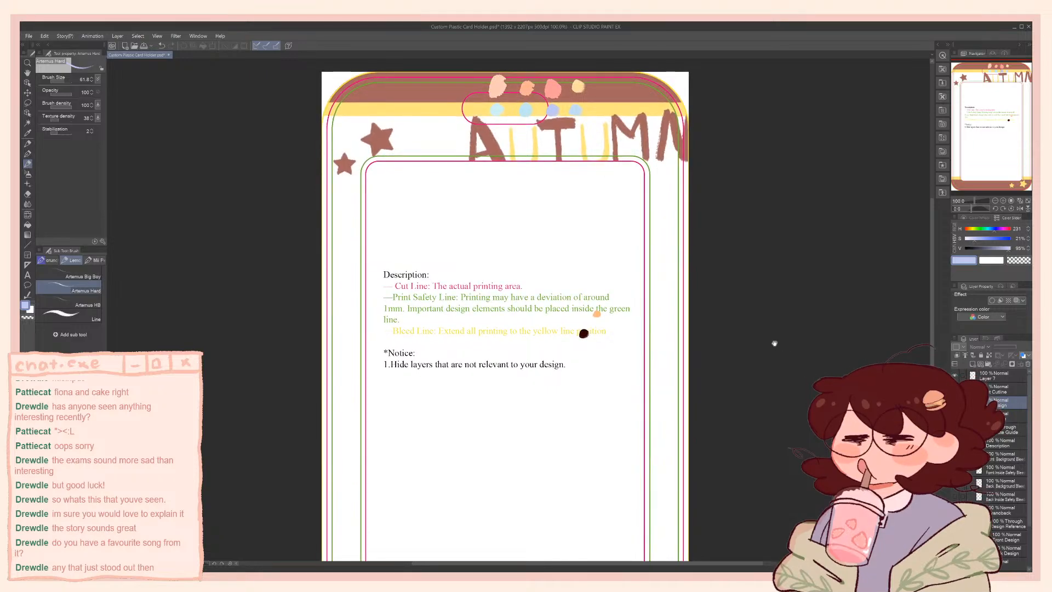
{"action": "left_click_drag", "start_coordinate": [775, 343], "coordinate": [781, 335]}
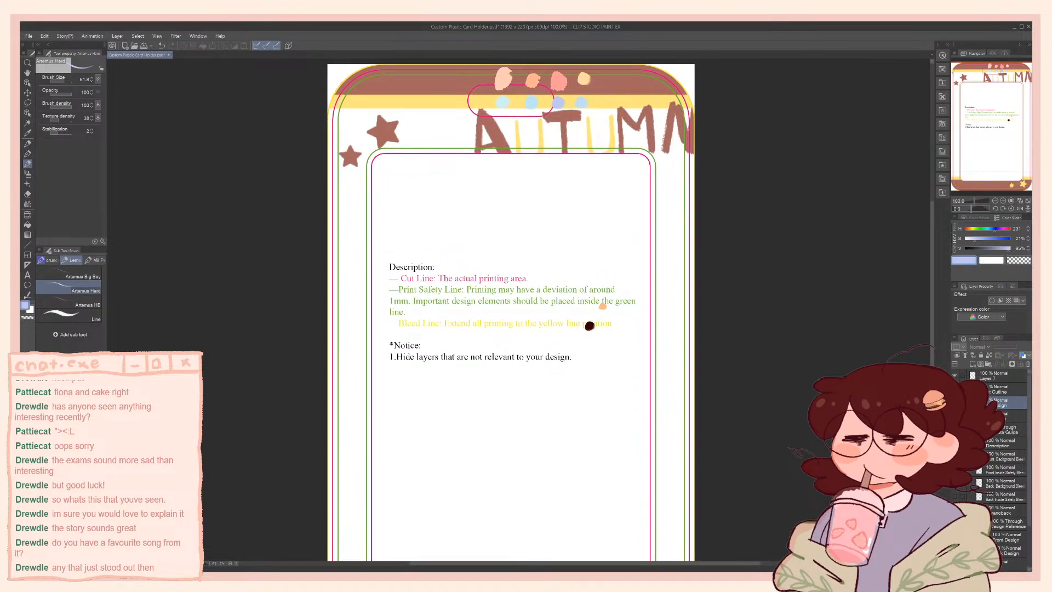
Show the Front Design layer again and move it below the front safety and bleed guide layers
{"action": "left_click", "coordinate": [955, 403]}
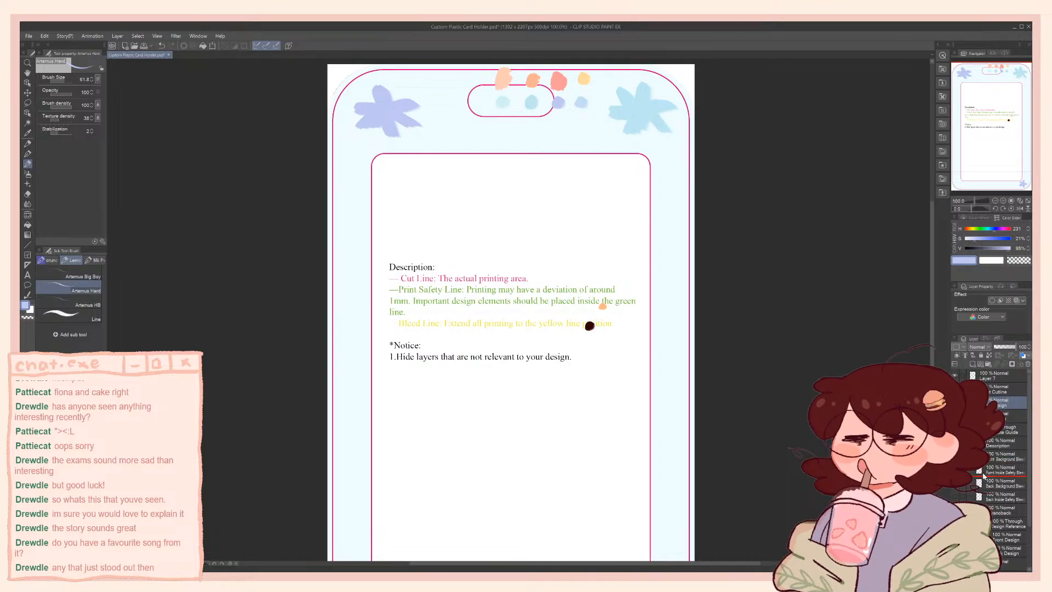
{"action": "left_click_drag", "start_coordinate": [982, 403], "coordinate": [981, 475]}
{"action": "left_click_drag", "start_coordinate": [509, 328], "coordinate": [556, 214]}
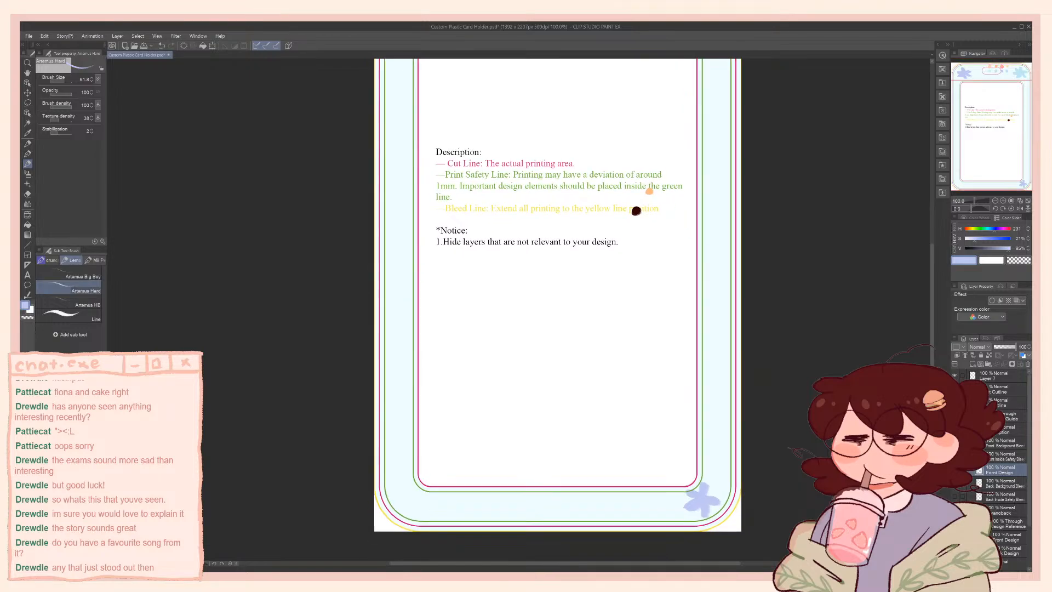
Preview the character illustration inside the flowered frame, leave it hidden, and check the frame's upper part against the guides
{"action": "left_click", "coordinate": [955, 456]}
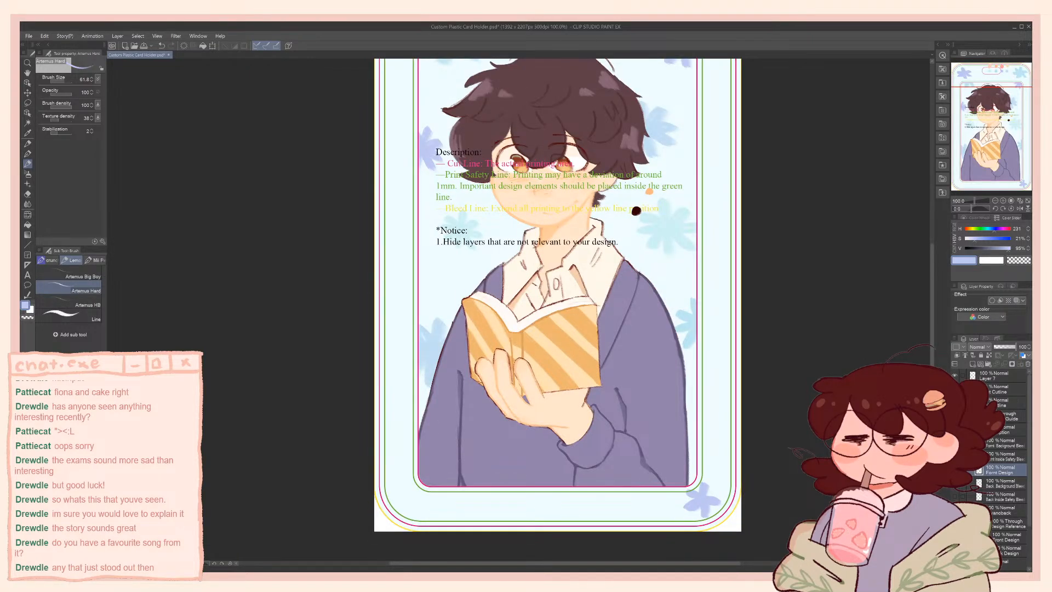
{"action": "left_click", "coordinate": [955, 457]}
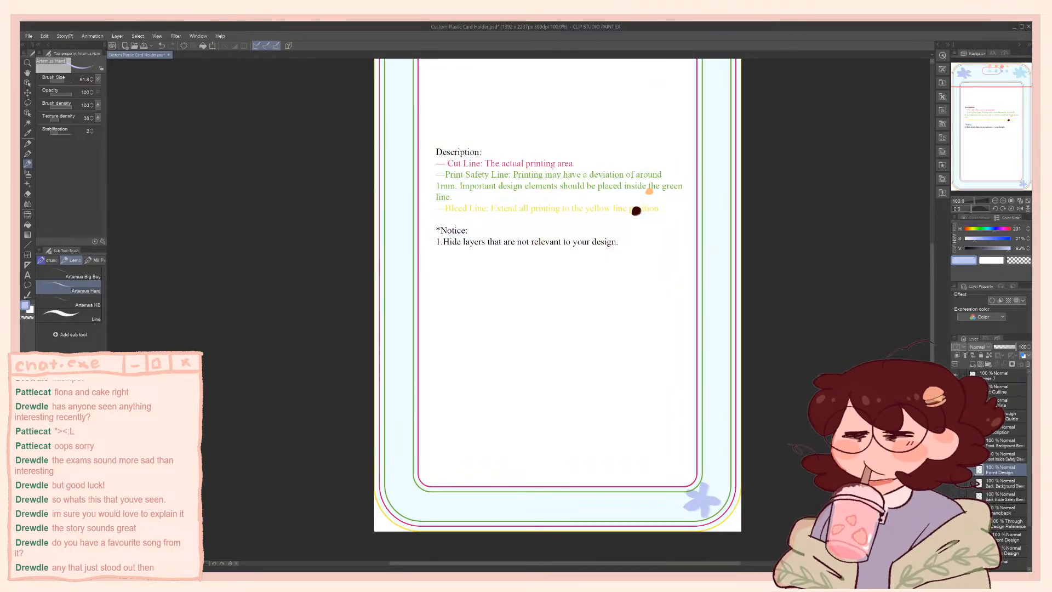
{"action": "left_click", "coordinate": [955, 456]}
{"action": "left_click", "coordinate": [955, 456]}
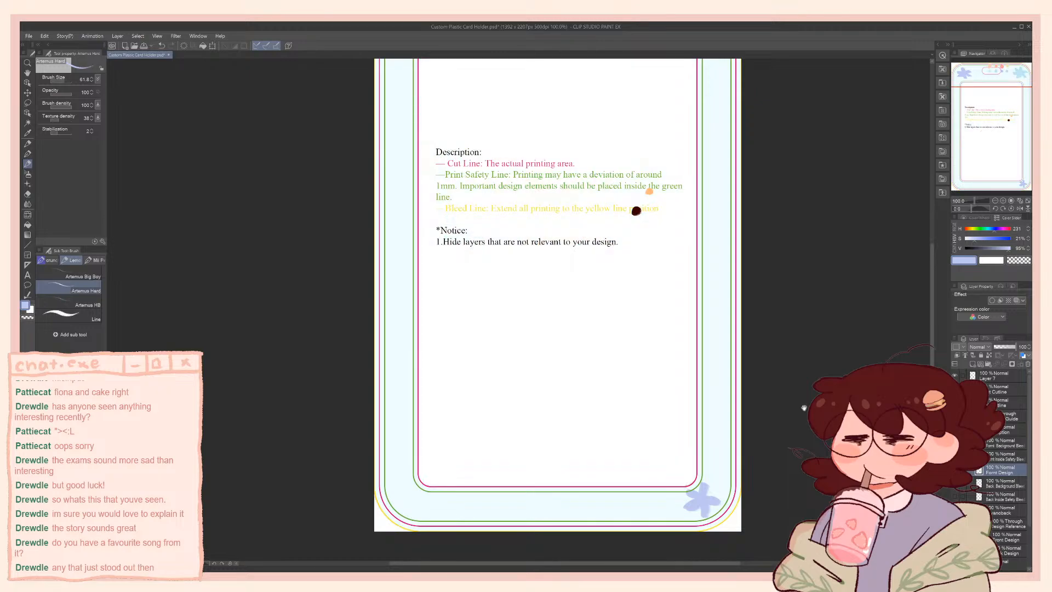
{"action": "left_click_drag", "start_coordinate": [570, 197], "coordinate": [574, 349]}
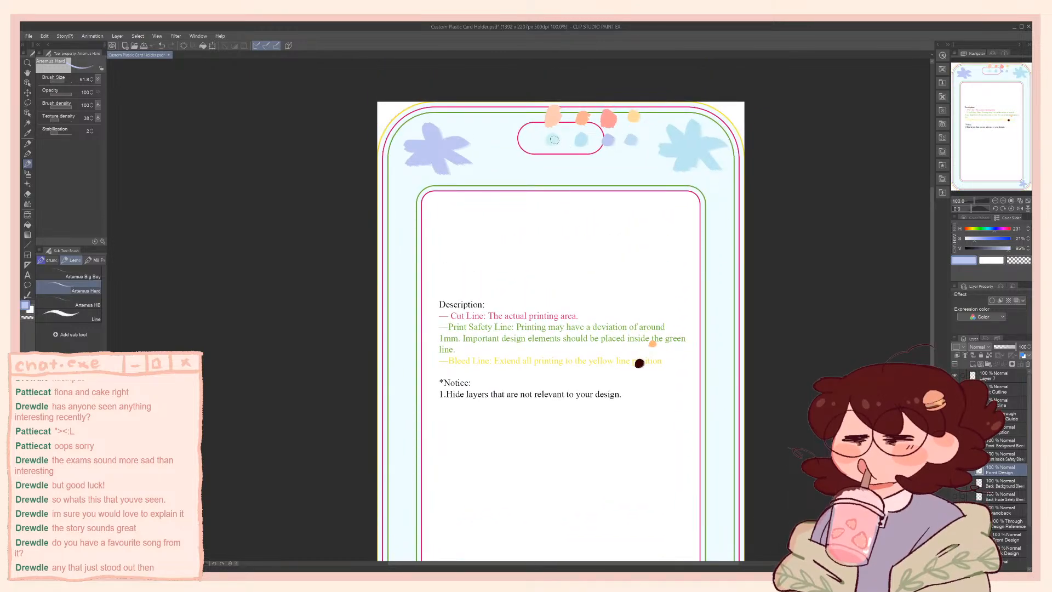
Paint a small aqua flower midway down the frame's right side and a small light-blue flower below the card slot
{"action": "scroll", "coordinate": [603, 147], "scroll_direction": "down", "scroll_amount": 3}
{"action": "left_click_drag", "start_coordinate": [716, 310], "coordinate": [719, 315]}
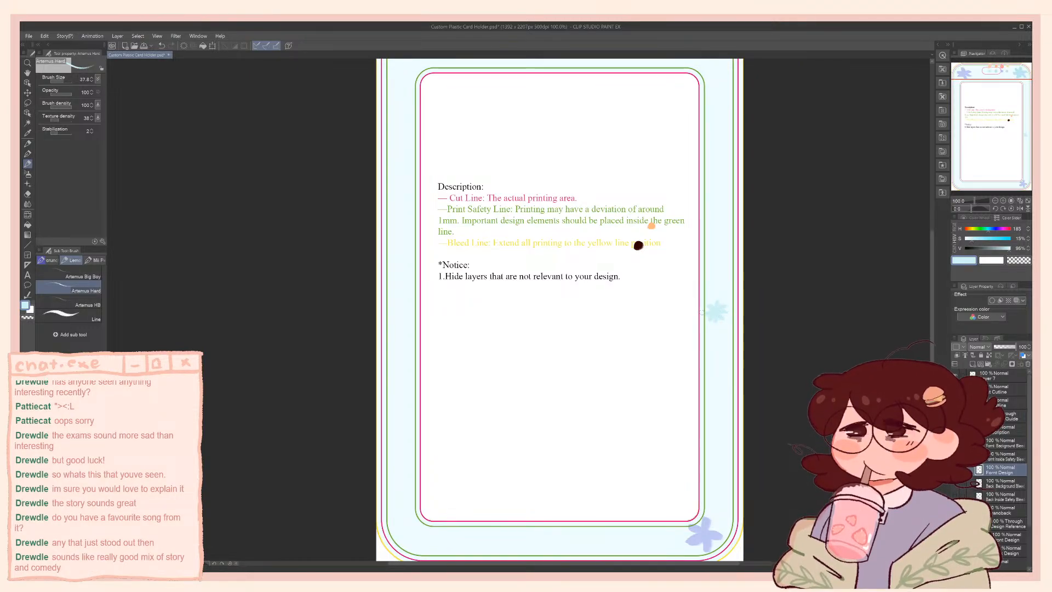
{"action": "left_click_drag", "start_coordinate": [350, 173], "coordinate": [394, 298]}
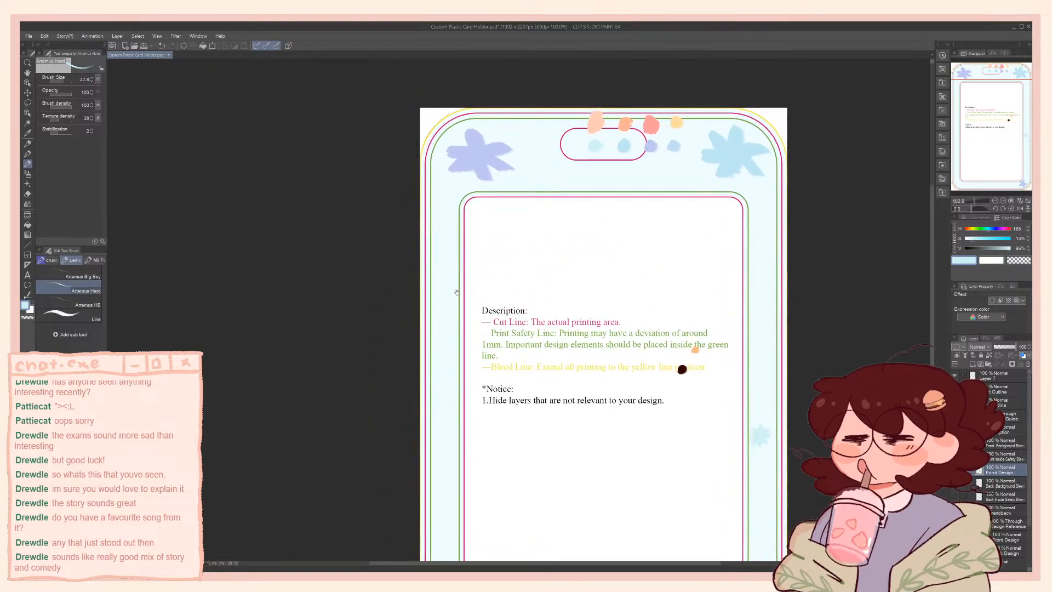
{"action": "left_click_drag", "start_coordinate": [467, 265], "coordinate": [484, 222]}
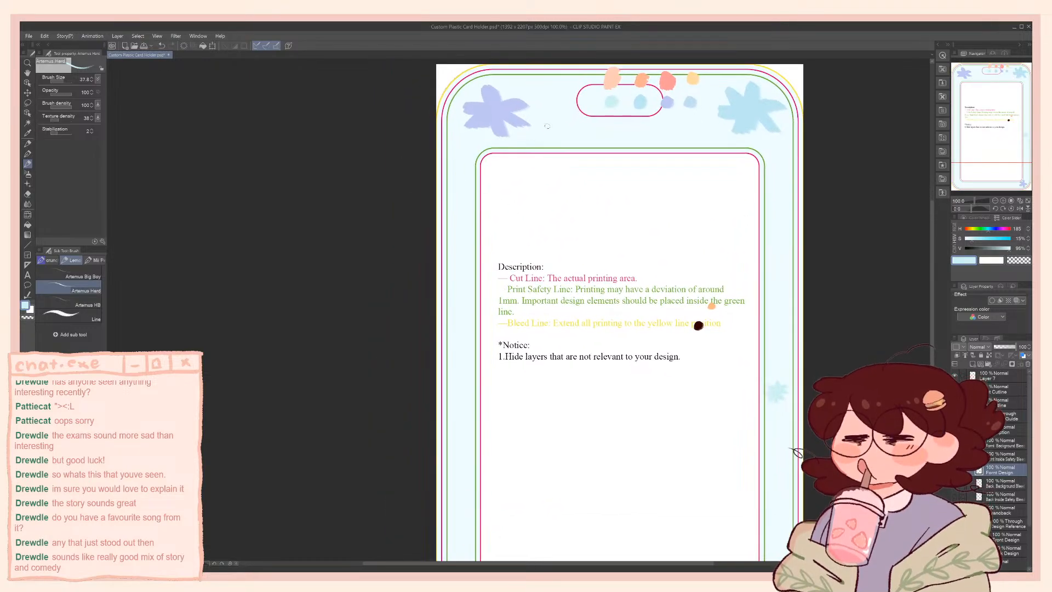
{"action": "key", "text": "bracketright"}
{"action": "left_click_drag", "start_coordinate": [557, 144], "coordinate": [520, 167]}
{"action": "key", "text": "bracketright"}
{"action": "key", "text": "bracketright"}
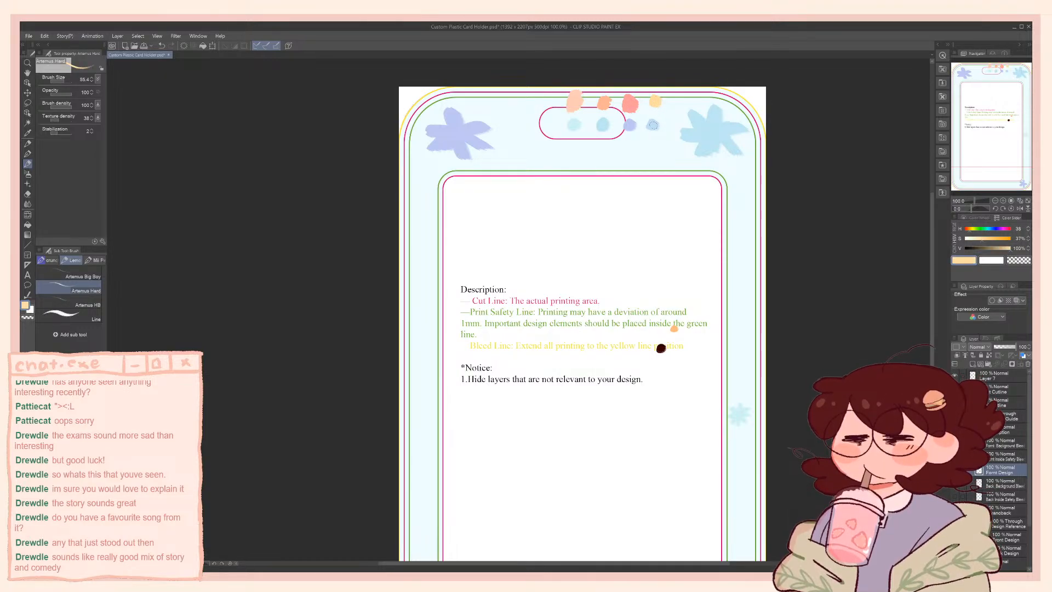
{"action": "left_click", "coordinate": [653, 125], "text": "alt"}
{"action": "left_click", "coordinate": [603, 124], "text": "alt"}
{"action": "mouse_move", "coordinate": [554, 150]}
{"action": "left_mouse_down"}
{"action": "mouse_move", "coordinate": [561, 157]}
{"action": "mouse_move", "coordinate": [548, 161]}
{"action": "mouse_move", "coordinate": [556, 72]}
{"action": "mouse_move", "coordinate": [544, 132]}
{"action": "left_mouse_up"}
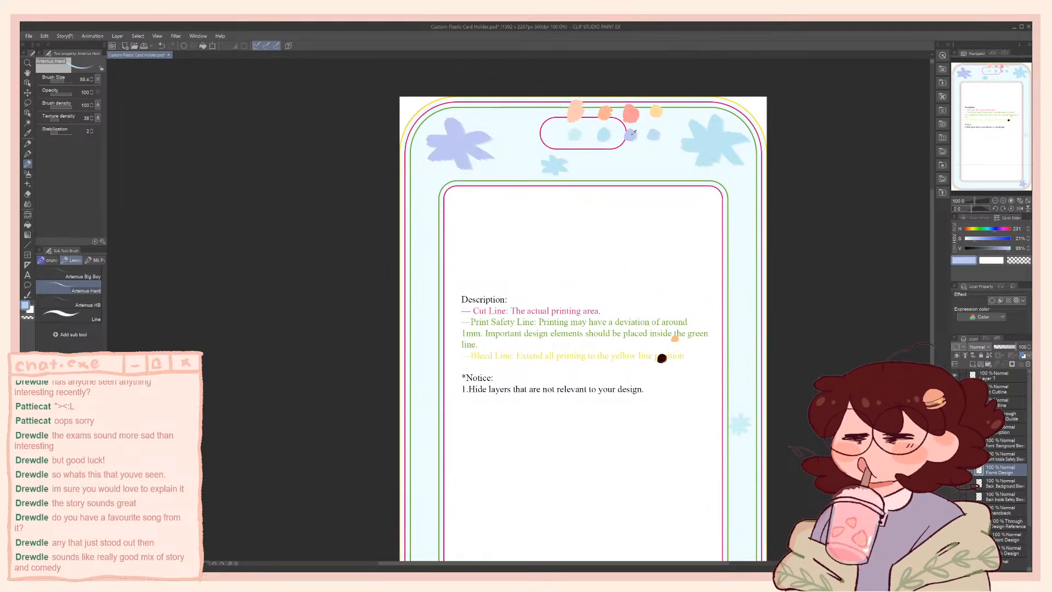
Paint a pale blue flower in the frame's lower left corner using the light blue swatch colour
{"action": "mouse_move", "coordinate": [543, 388]}
{"action": "left_mouse_down"}
{"action": "mouse_move", "coordinate": [584, 155]}
{"action": "mouse_move", "coordinate": [536, 270]}
{"action": "mouse_move", "coordinate": [516, 399]}
{"action": "left_mouse_up"}
{"action": "key", "text": "ctrl+z"}
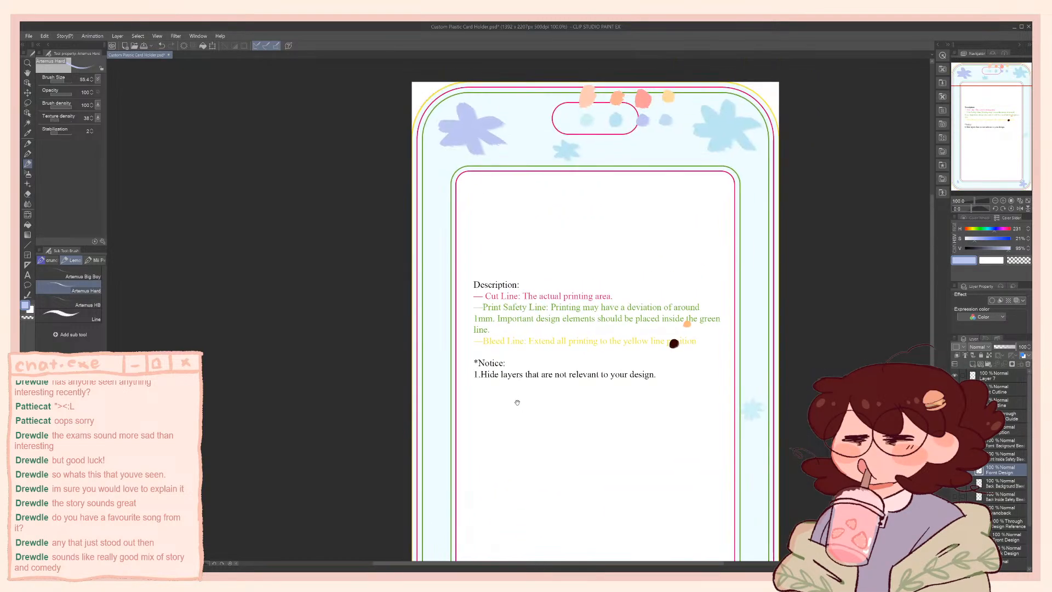
{"action": "left_click", "coordinate": [666, 120], "text": "alt"}
{"action": "left_click_drag", "start_coordinate": [525, 338], "coordinate": [565, 94]}
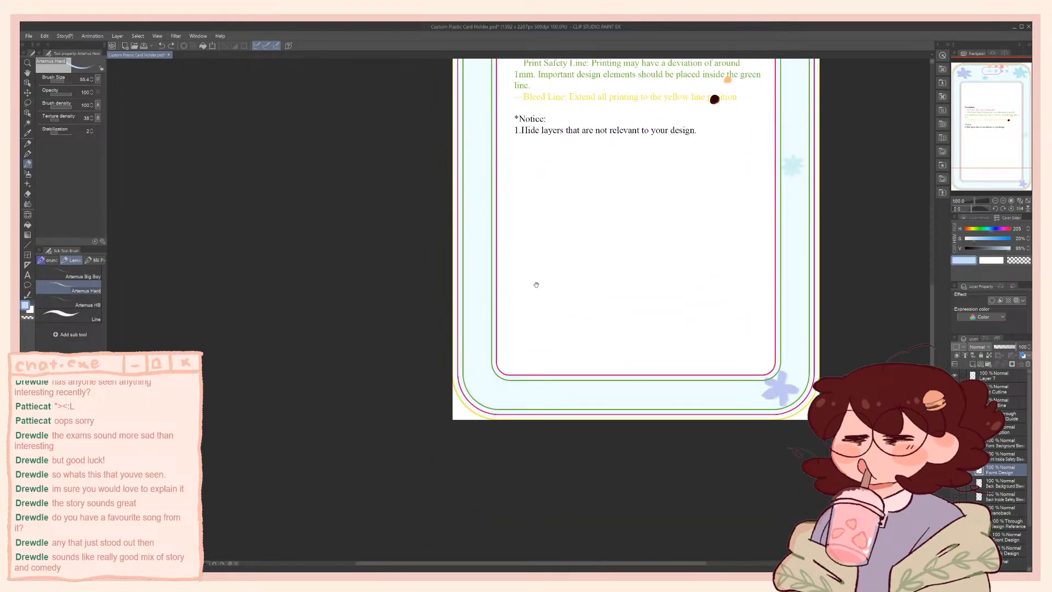
{"action": "mouse_move", "coordinate": [477, 373]}
{"action": "left_mouse_down"}
{"action": "mouse_move", "coordinate": [494, 379]}
{"action": "mouse_move", "coordinate": [483, 399]}
{"action": "mouse_move", "coordinate": [481, 387]}
{"action": "left_mouse_up"}
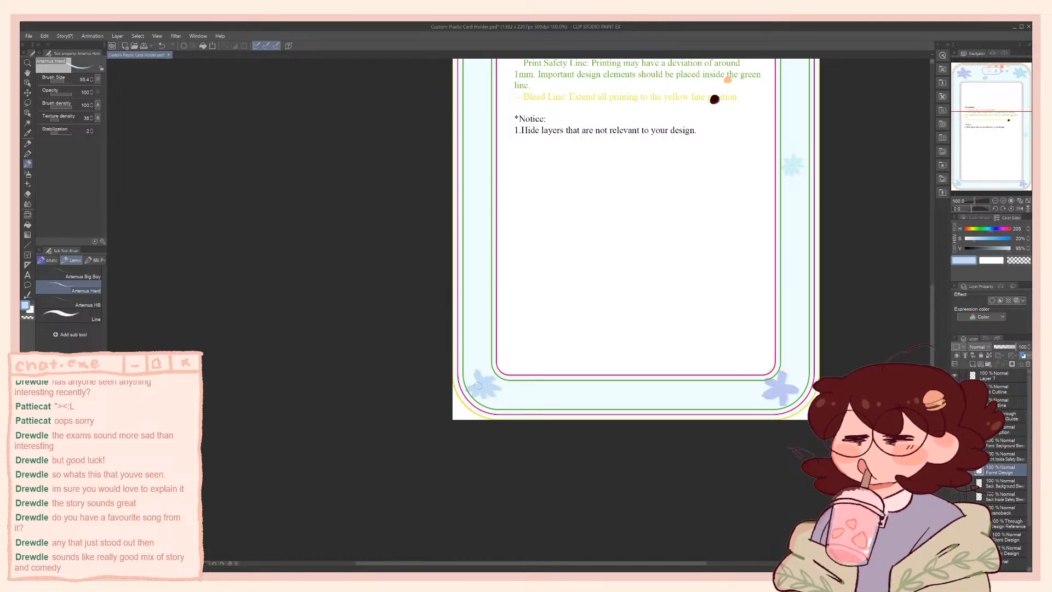
Reduce the brush size to 27.1 and paint a smaller pale blue flower midway along the frame's left side
{"action": "left_click_drag", "start_coordinate": [530, 242], "coordinate": [486, 344]}
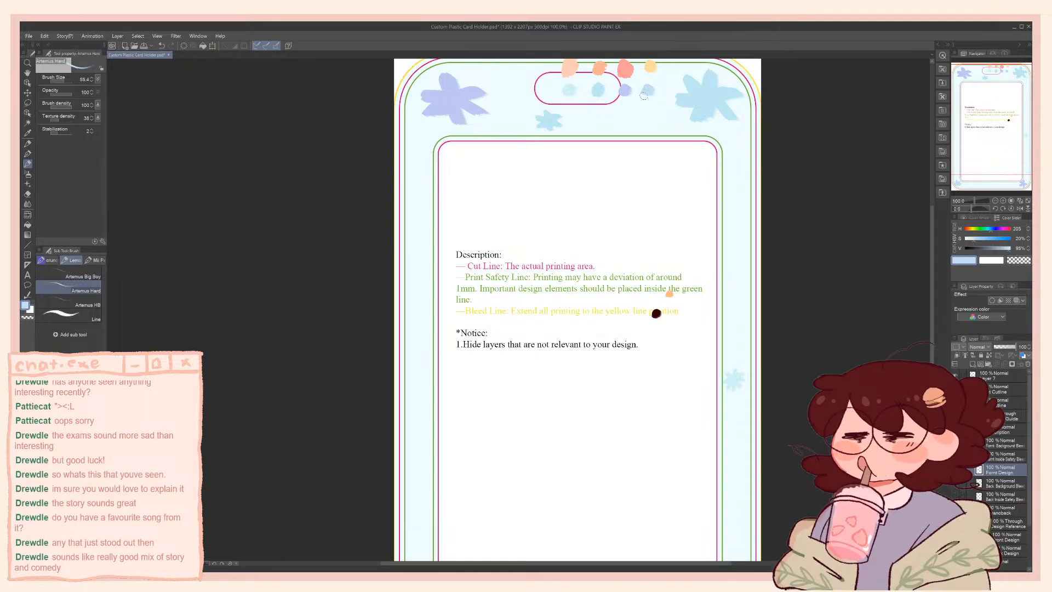
{"action": "key", "text": "["}
{"action": "key", "text": "["}
{"action": "left_click_drag", "start_coordinate": [412, 329], "coordinate": [406, 336]}
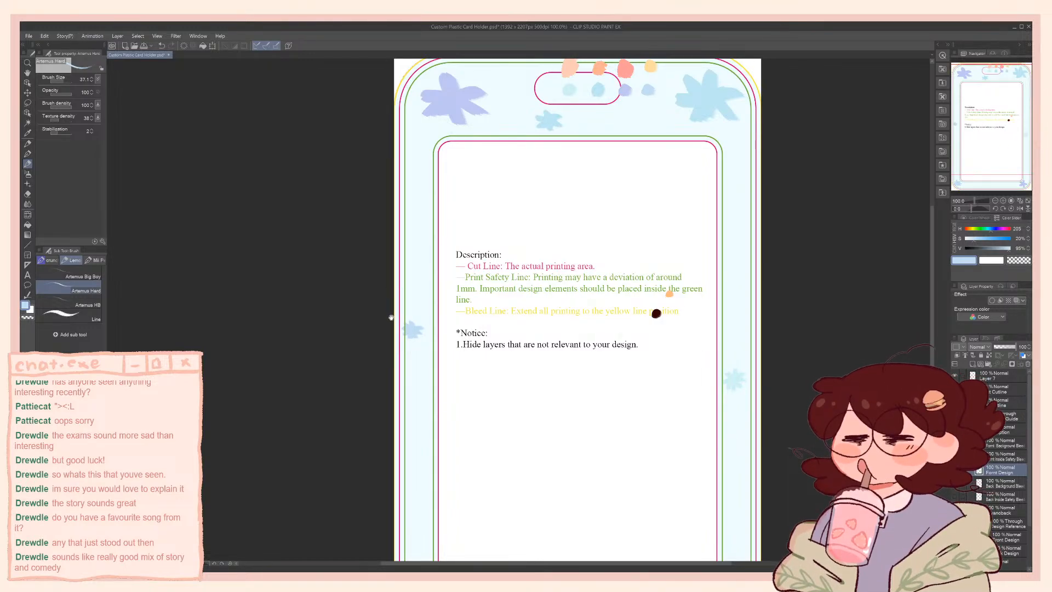
Lasso the small flower on the frame's left side and shift it slightly inward, away from the outer guide lines
{"action": "left_click_drag", "start_coordinate": [449, 223], "coordinate": [408, 114]}
{"action": "left_click_drag", "start_coordinate": [406, 308], "coordinate": [411, 267]}
{"action": "mouse_move", "coordinate": [449, 142]}
{"action": "left_mouse_down"}
{"action": "mouse_move", "coordinate": [450, 275]}
{"action": "mouse_move", "coordinate": [460, 295]}
{"action": "left_mouse_up"}
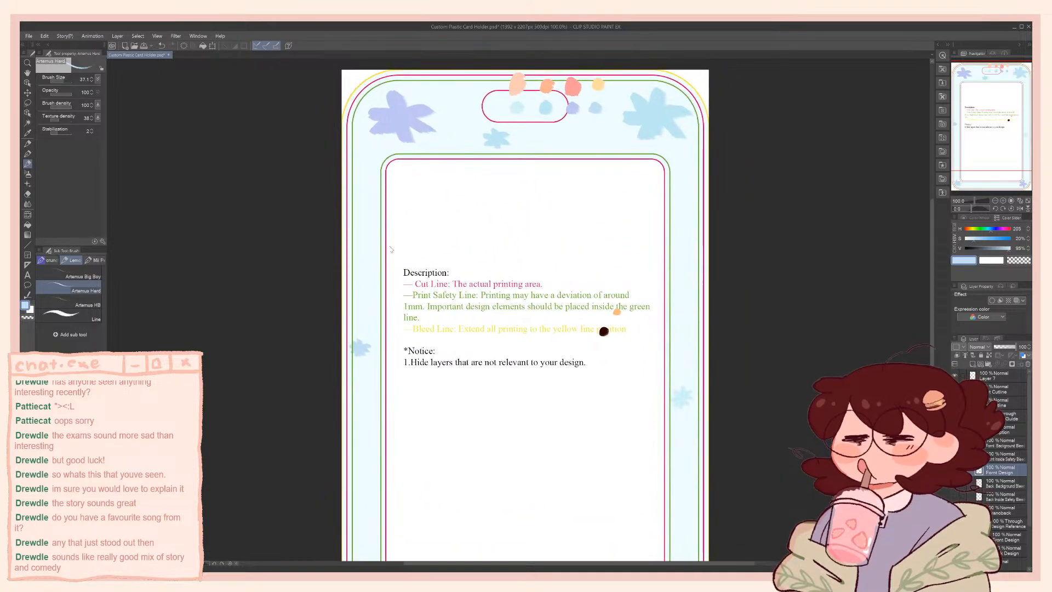
{"action": "key", "text": "m"}
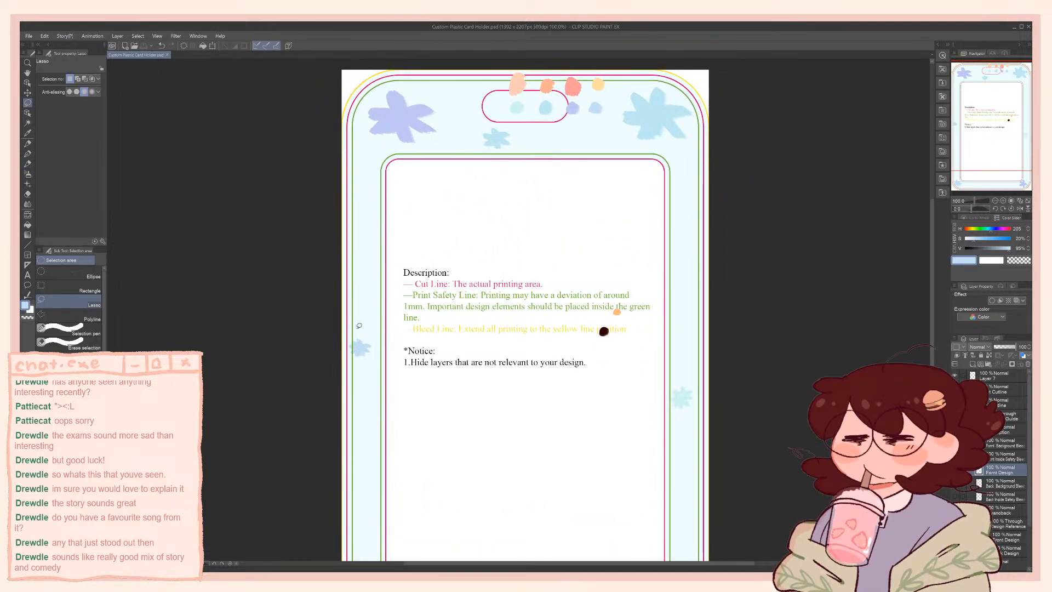
{"action": "left_click_drag", "start_coordinate": [357, 330], "coordinate": [371, 348]}
{"action": "key", "text": "ctrl+t"}
{"action": "left_click", "coordinate": [375, 377]}
{"action": "key", "text": "ctrl+t"}
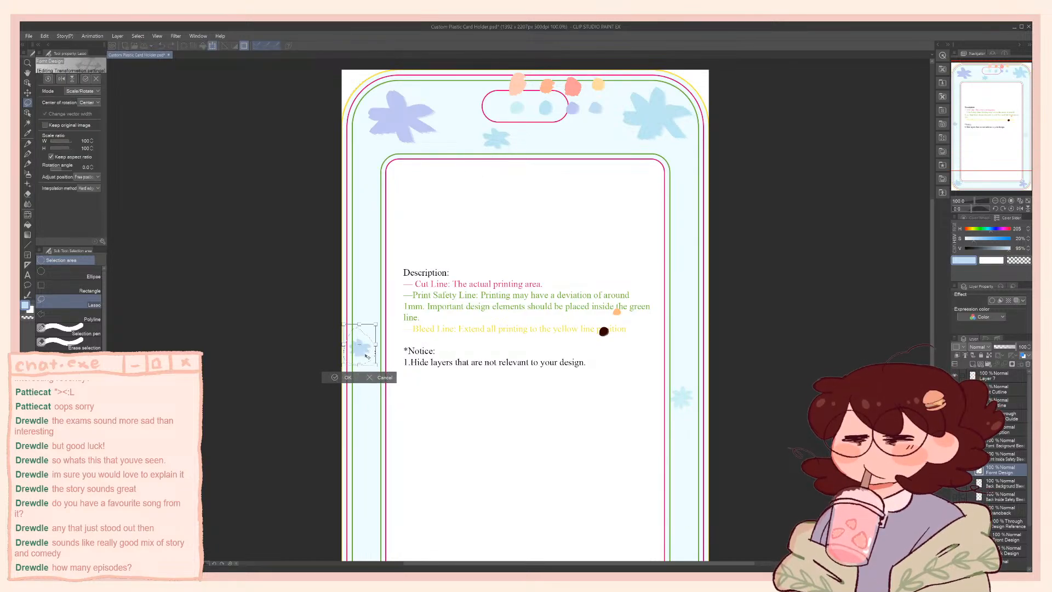
{"action": "left_click", "coordinate": [353, 379]}
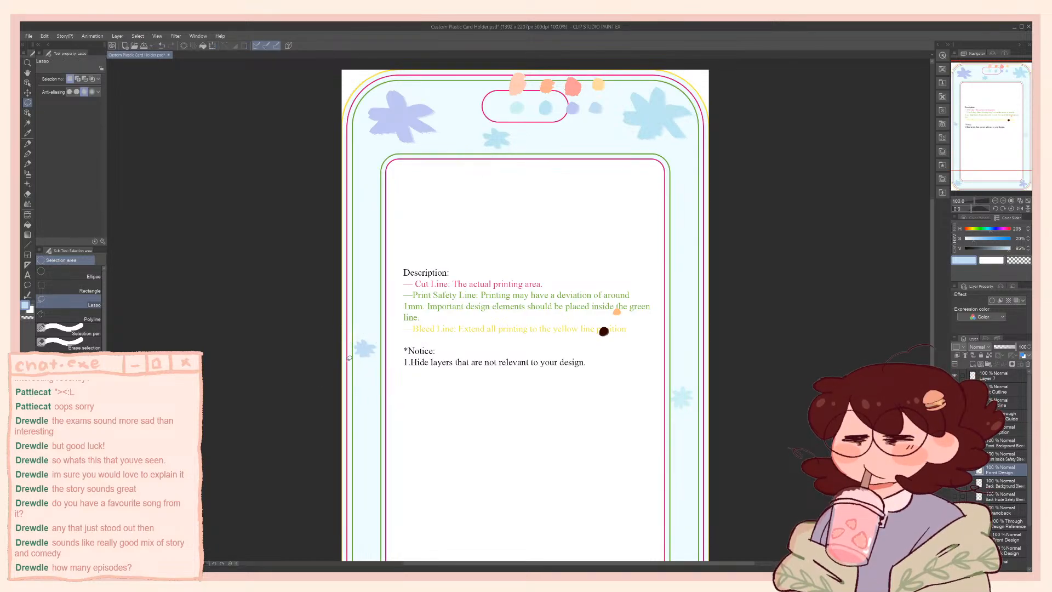
{"action": "right_click", "coordinate": [366, 297]}
{"action": "key", "text": "p"}
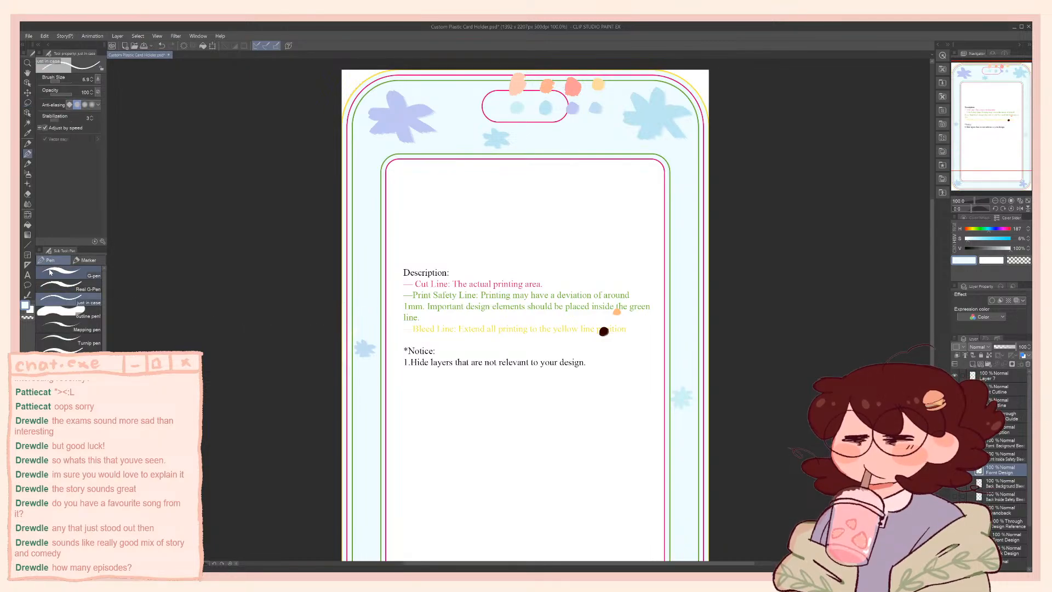
{"action": "left_click", "coordinate": [71, 273]}
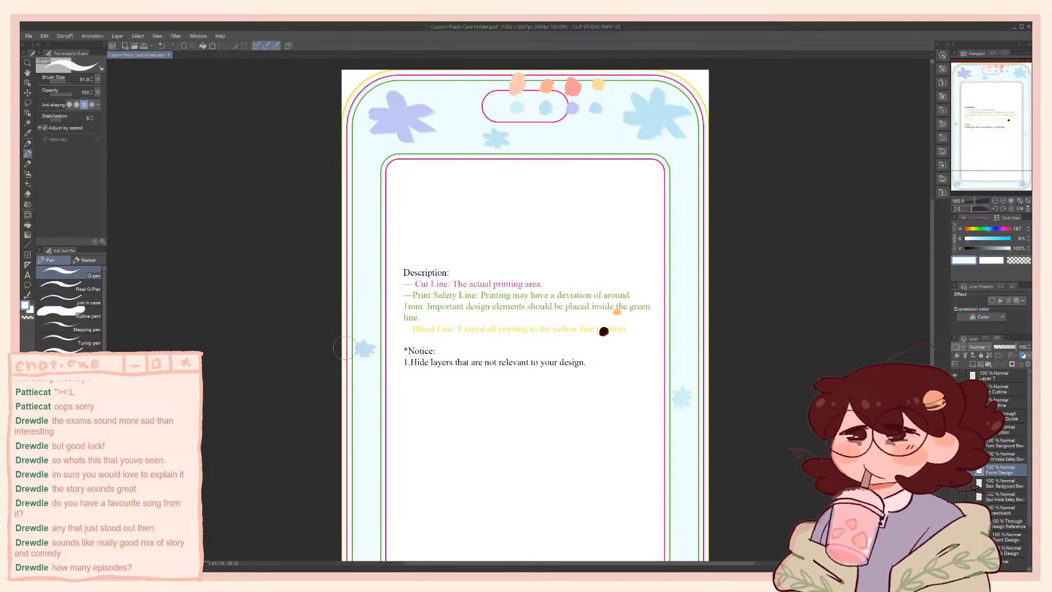
{"action": "key", "text": "w"}
{"action": "left_click", "coordinate": [362, 374]}
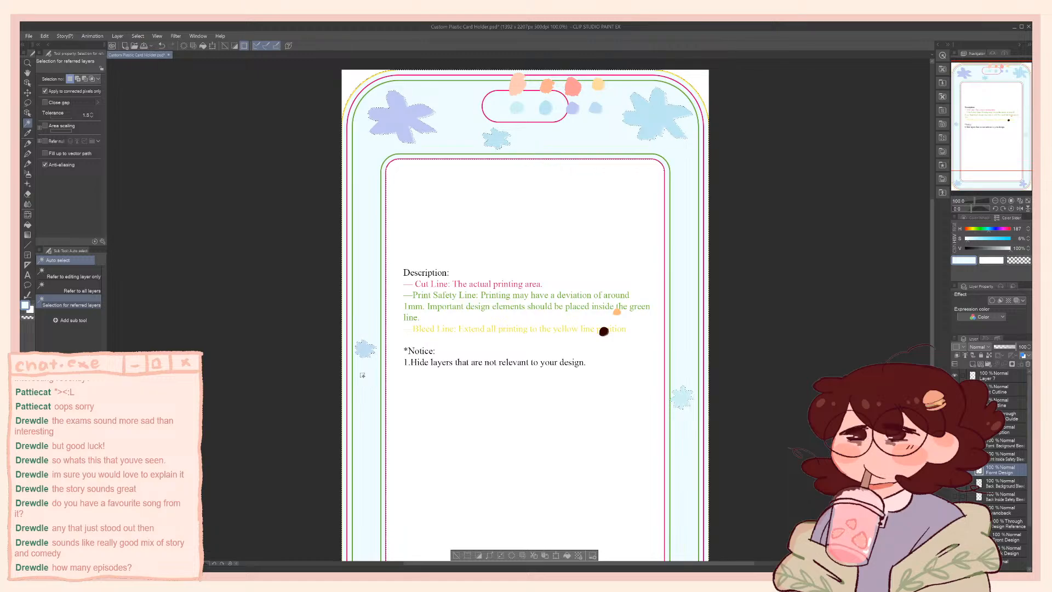
{"action": "key", "text": "ctrl+d"}
{"action": "left_click", "coordinate": [367, 344], "text": "alt"}
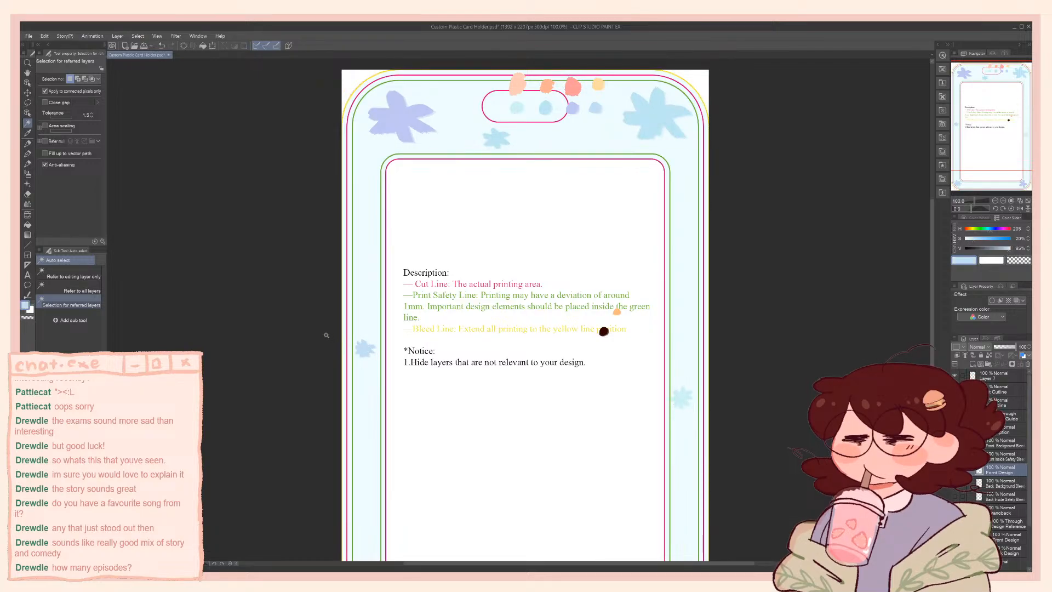
{"action": "key", "text": "b"}
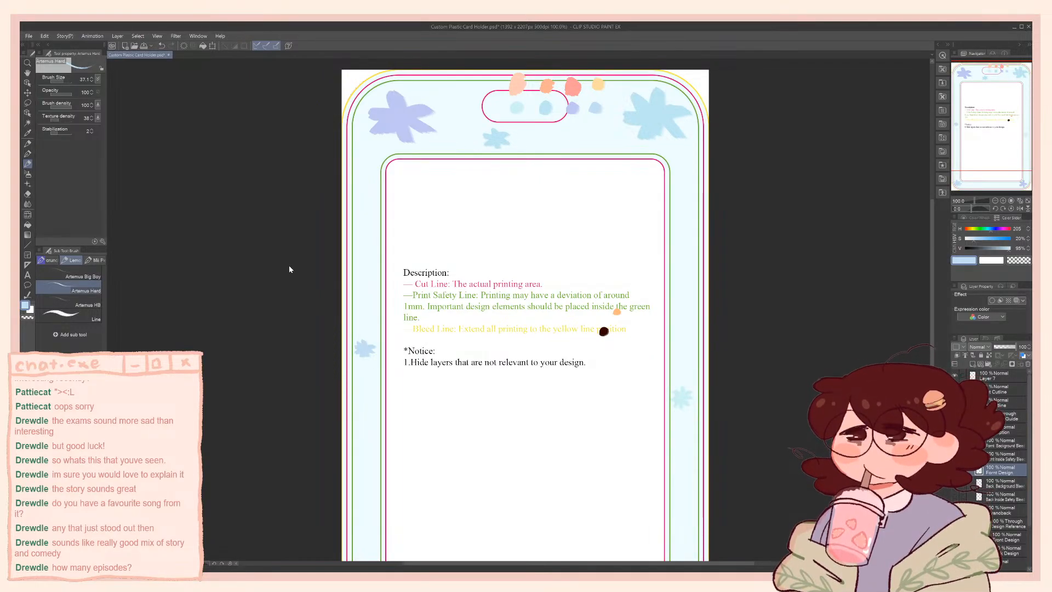
Touch up the petals of the large periwinkle flower in the frame's upper left using the frame's pale blue and the flower's own colour
{"action": "left_click_drag", "start_coordinate": [469, 333], "coordinate": [459, 234]}
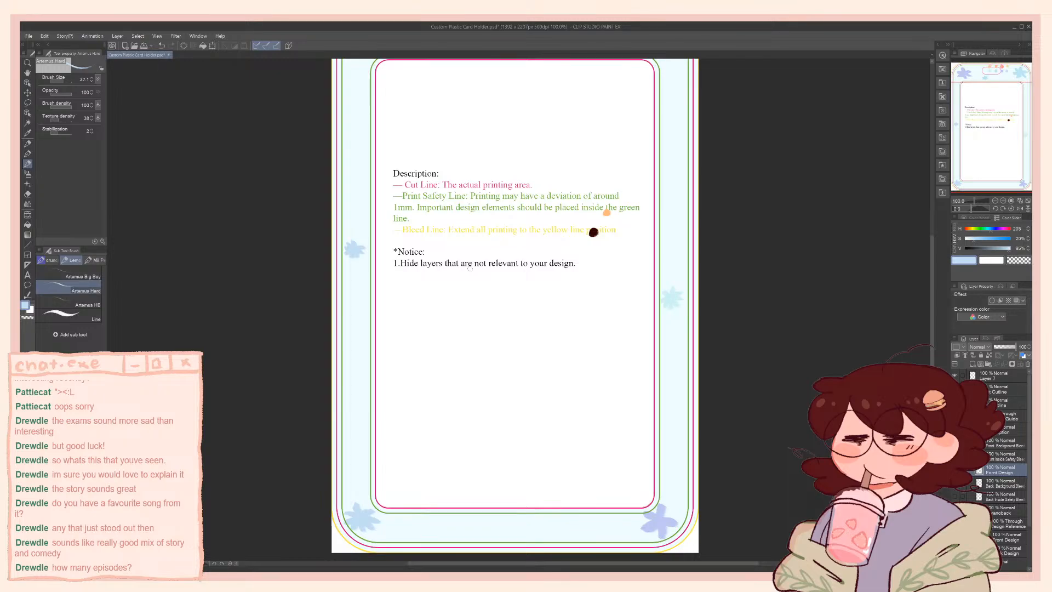
{"action": "scroll", "coordinate": [470, 269], "scroll_direction": "down", "scroll_amount": 3}
{"action": "scroll", "coordinate": [561, 184], "scroll_direction": "down", "scroll_amount": 1}
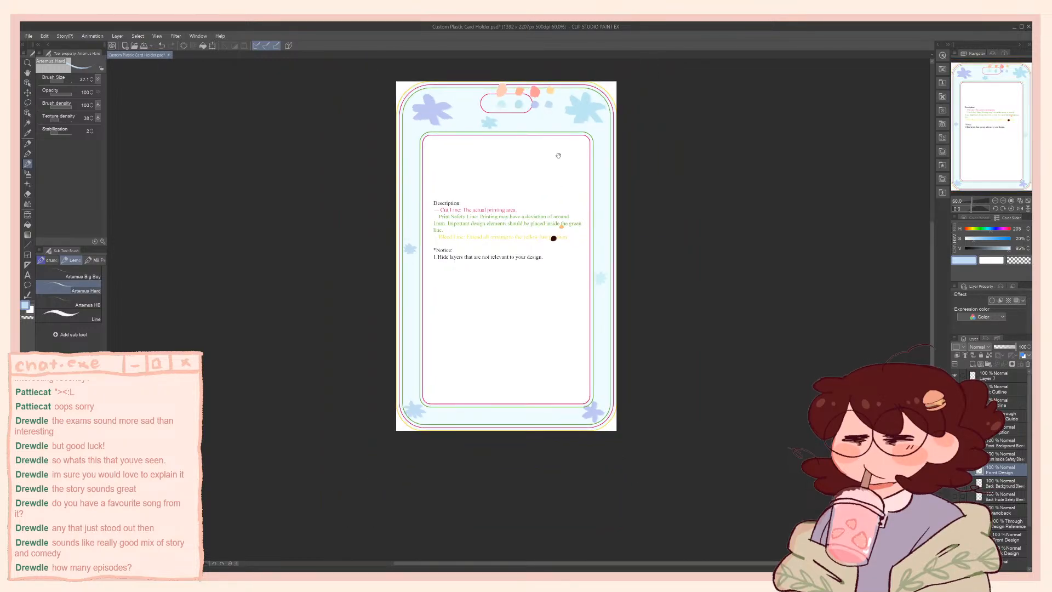
{"action": "left_click_drag", "start_coordinate": [558, 155], "coordinate": [575, 184]}
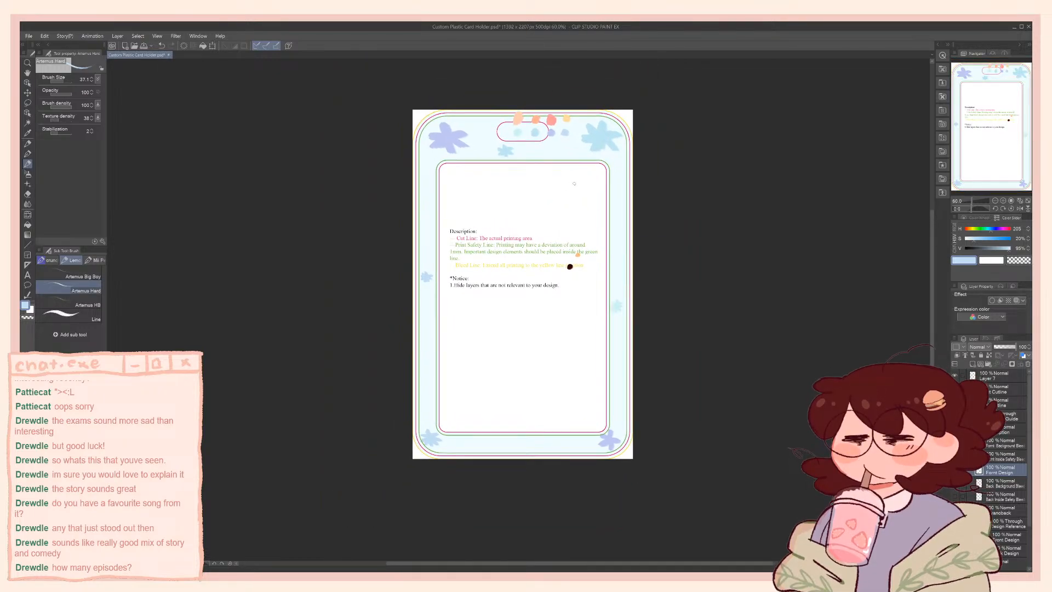
{"action": "scroll", "coordinate": [443, 155], "scroll_direction": "up", "scroll_amount": 4}
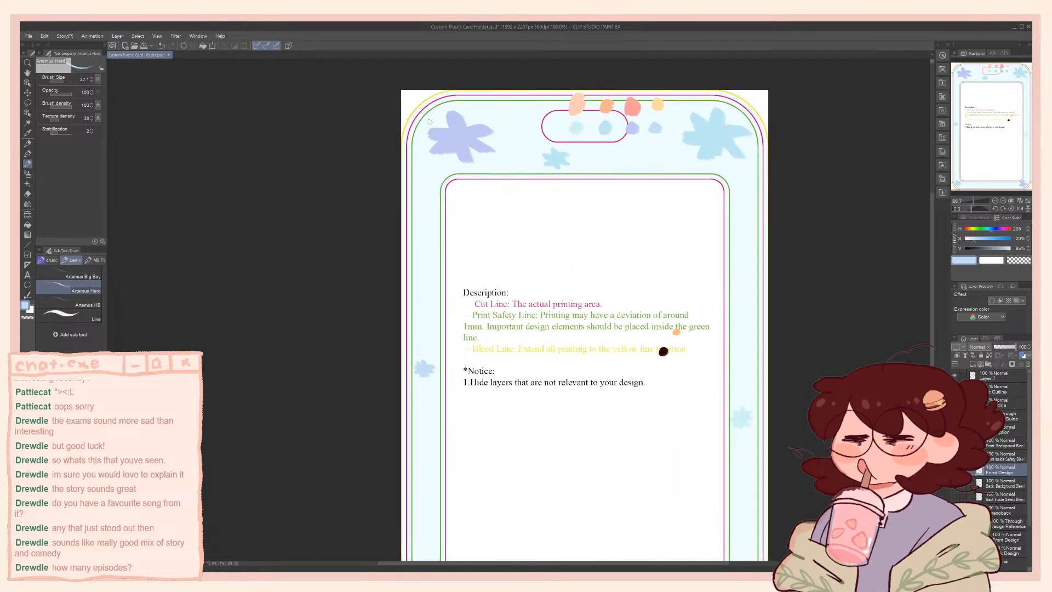
{"action": "left_click", "coordinate": [424, 172], "text": "alt"}
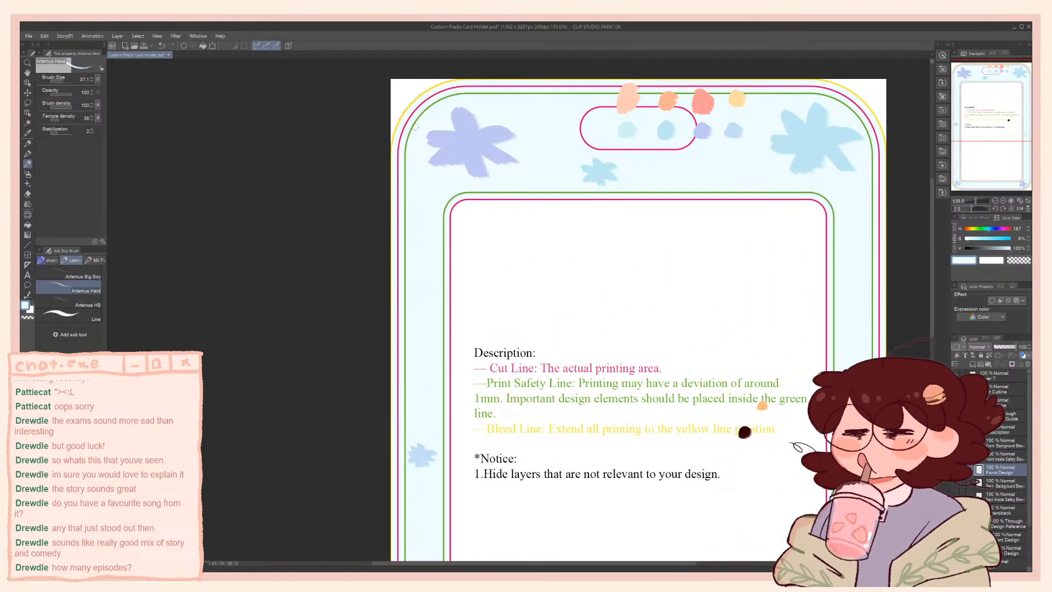
{"action": "mouse_move", "coordinate": [437, 154]}
{"action": "left_mouse_down"}
{"action": "mouse_move", "coordinate": [447, 149]}
{"action": "mouse_move", "coordinate": [430, 160]}
{"action": "mouse_move", "coordinate": [463, 163]}
{"action": "mouse_move", "coordinate": [466, 174]}
{"action": "mouse_move", "coordinate": [476, 166]}
{"action": "mouse_move", "coordinate": [477, 177]}
{"action": "left_mouse_up"}
{"action": "key", "text": "ctrl+z"}
{"action": "left_click", "coordinate": [465, 162], "text": "alt"}
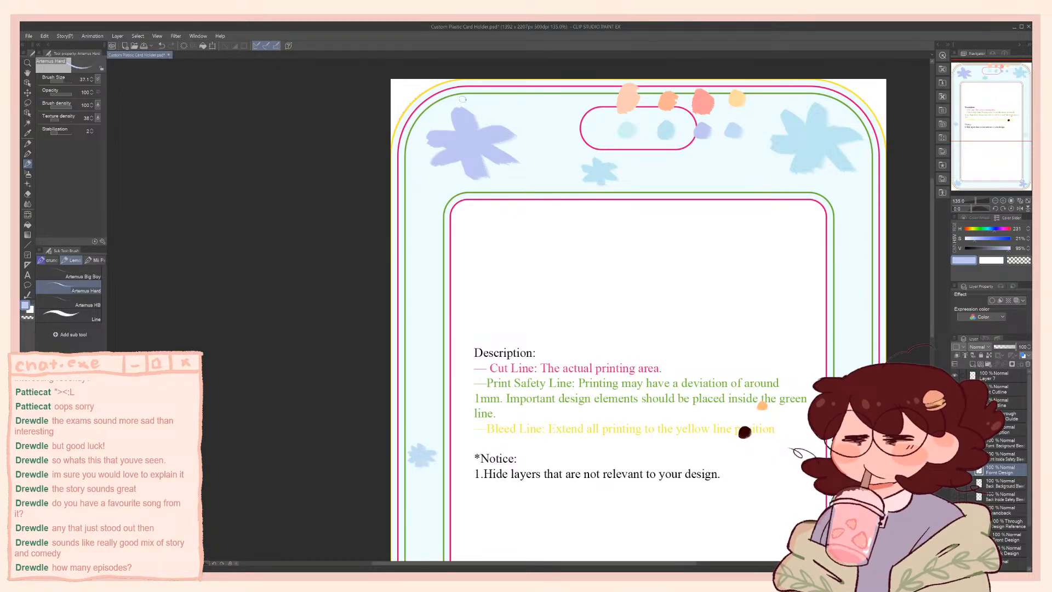
Check the balance of the flowers around the frame and preview the character illustration inside it
{"action": "scroll", "coordinate": [463, 102], "scroll_direction": "down", "scroll_amount": 3}
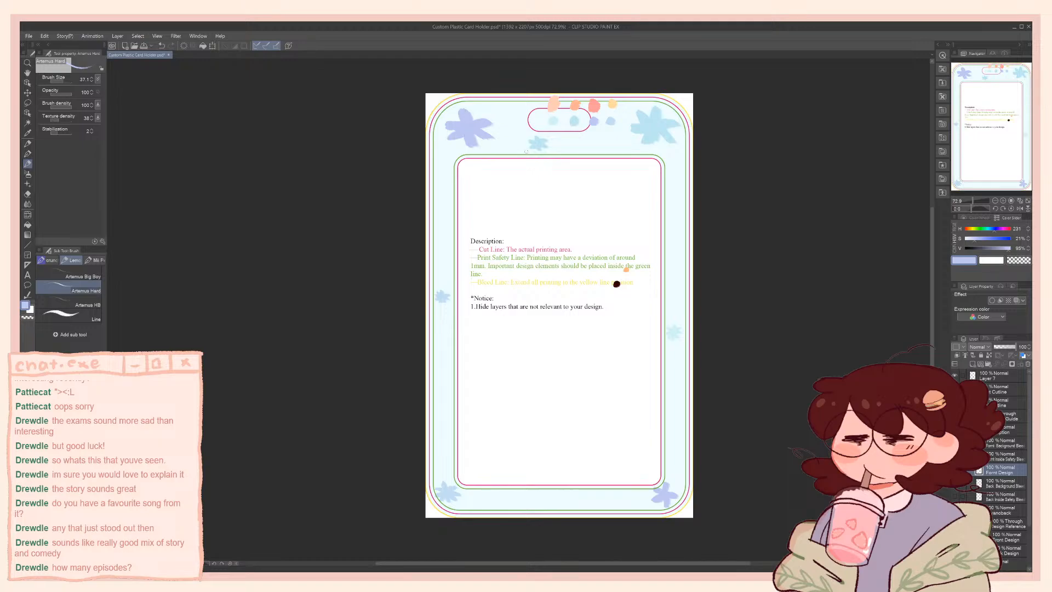
{"action": "scroll", "coordinate": [709, 363], "scroll_direction": "up", "scroll_amount": 1}
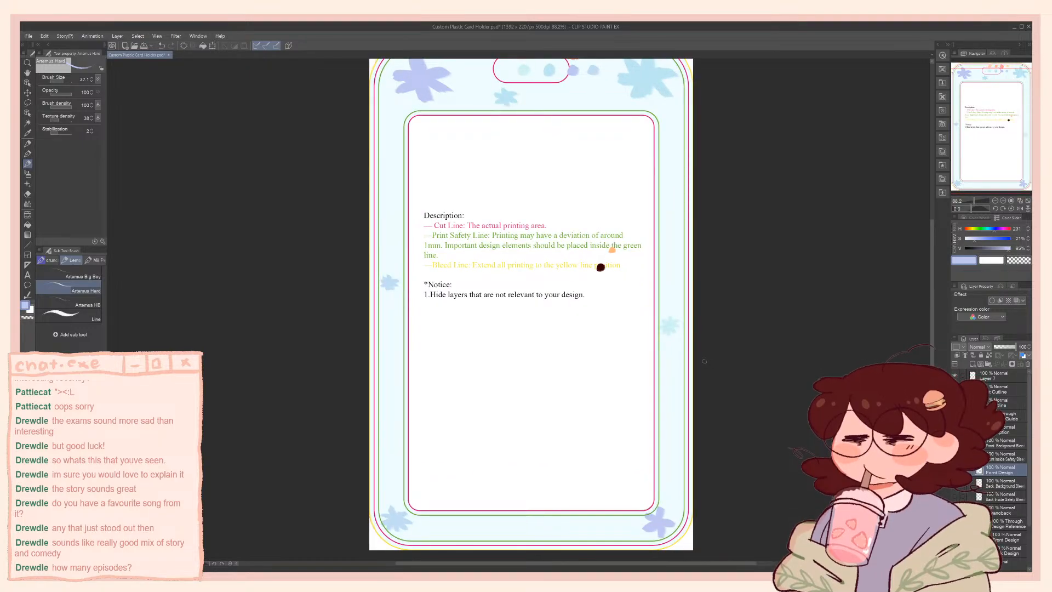
{"action": "scroll", "coordinate": [704, 361], "scroll_direction": "up", "scroll_amount": 3}
{"action": "scroll", "coordinate": [635, 329], "scroll_direction": "down", "scroll_amount": 6}
{"action": "scroll", "coordinate": [504, 93], "scroll_direction": "up", "scroll_amount": 5}
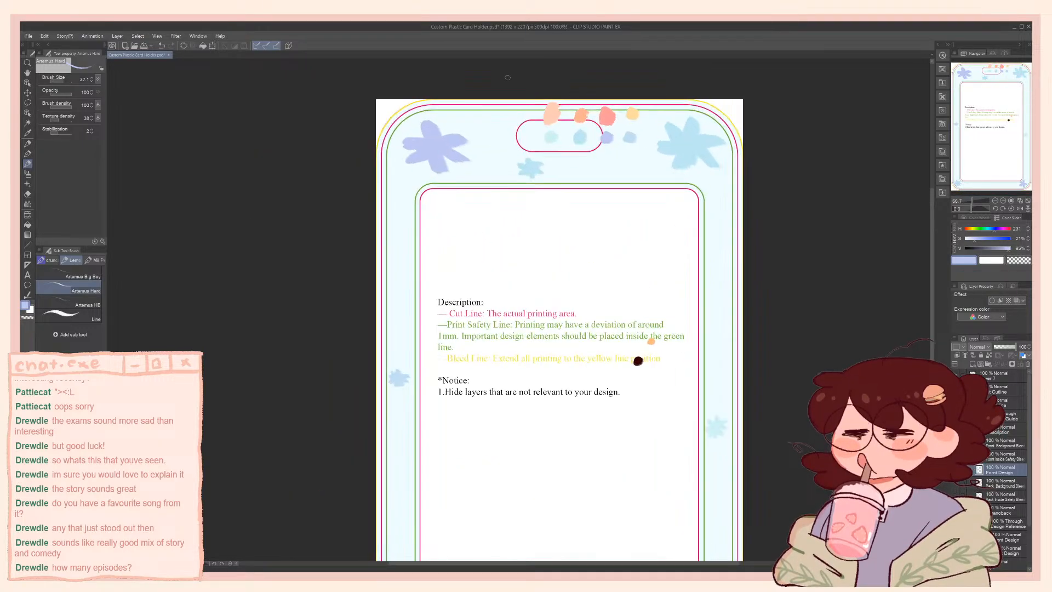
{"action": "left_click", "coordinate": [955, 523]}
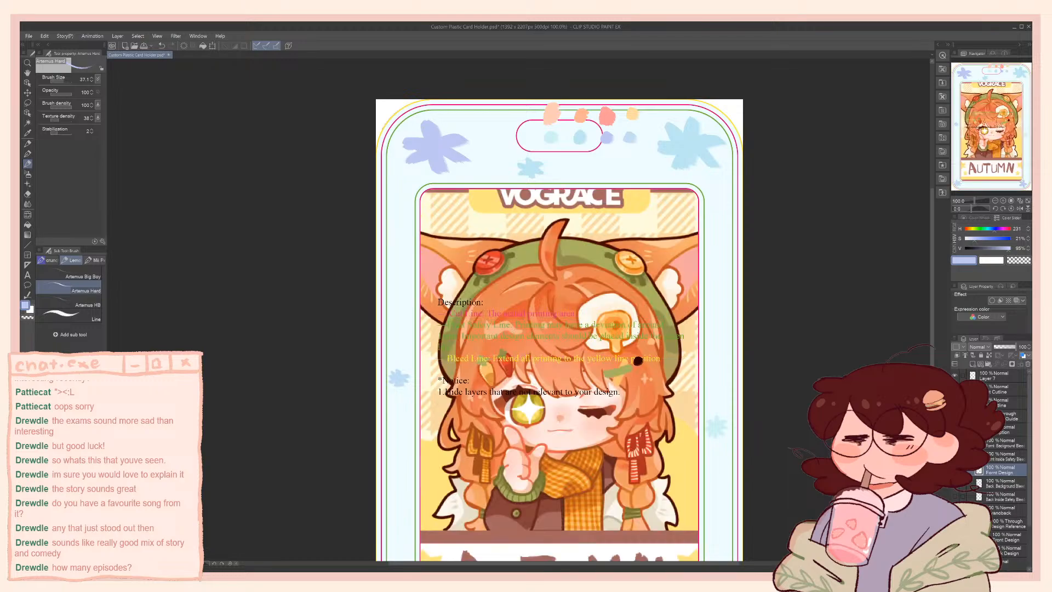
{"action": "left_click", "coordinate": [955, 523]}
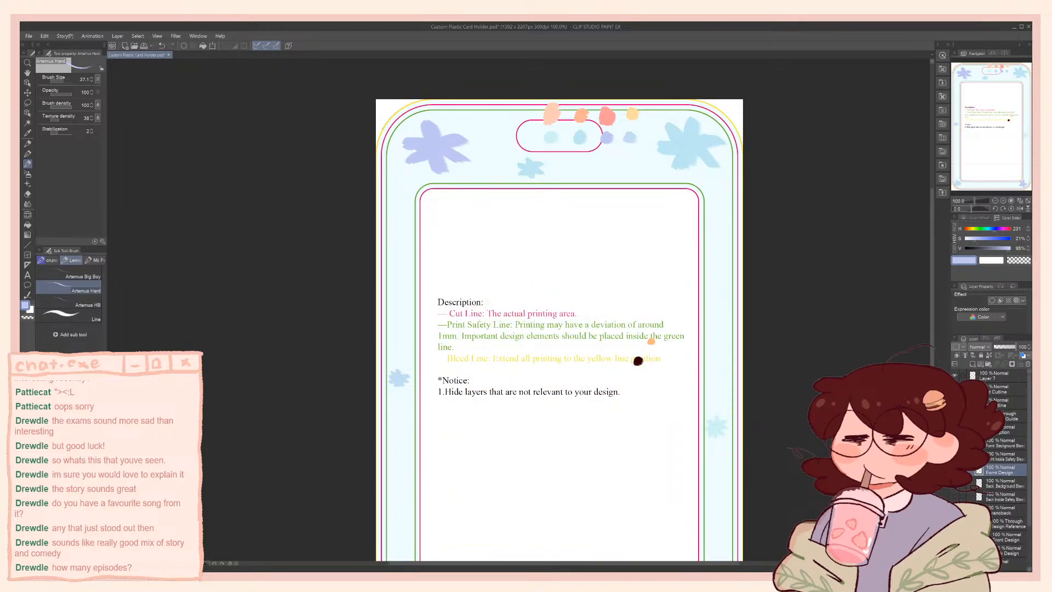
Hide the flowered front frame, show the Autumn reference frame in full, and save the document
{"action": "left_click_drag", "start_coordinate": [956, 443], "coordinate": [955, 470]}
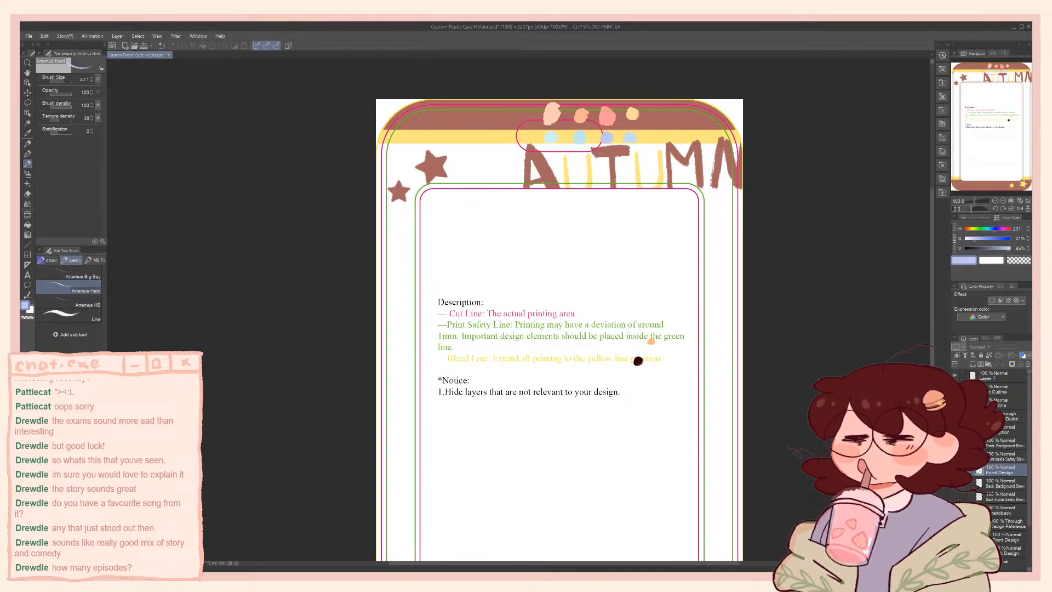
{"action": "scroll", "coordinate": [743, 415], "scroll_direction": "down", "scroll_amount": 3}
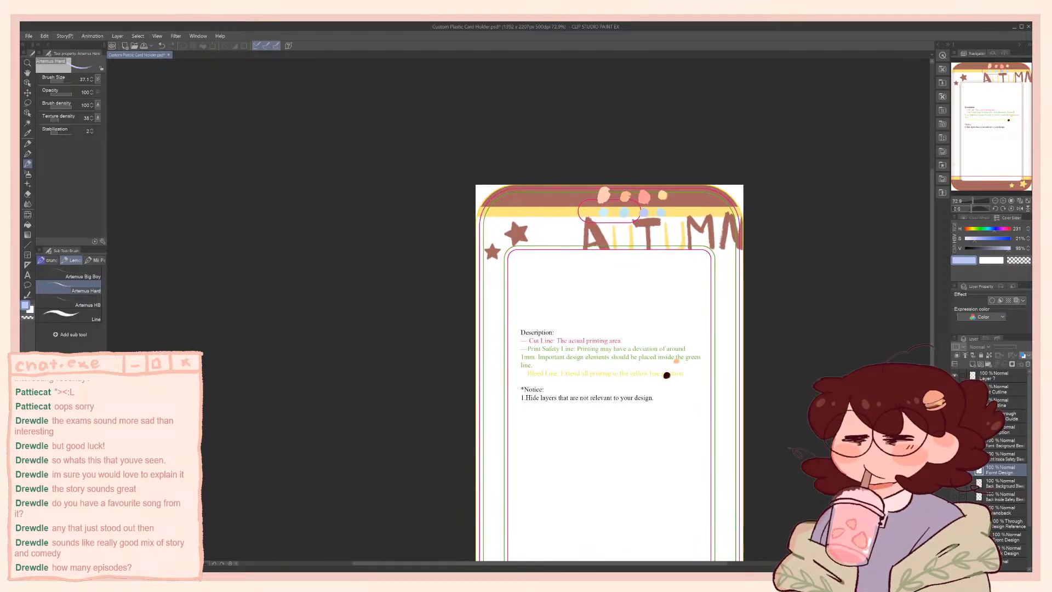
{"action": "left_click_drag", "start_coordinate": [822, 378], "coordinate": [782, 298]}
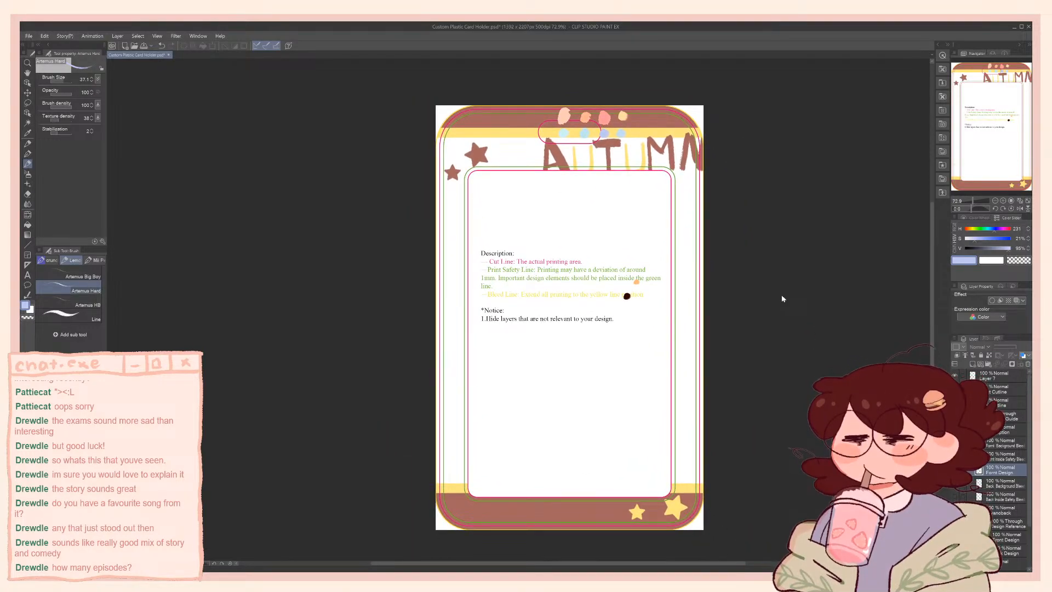
{"action": "key", "text": "ctrl+s"}
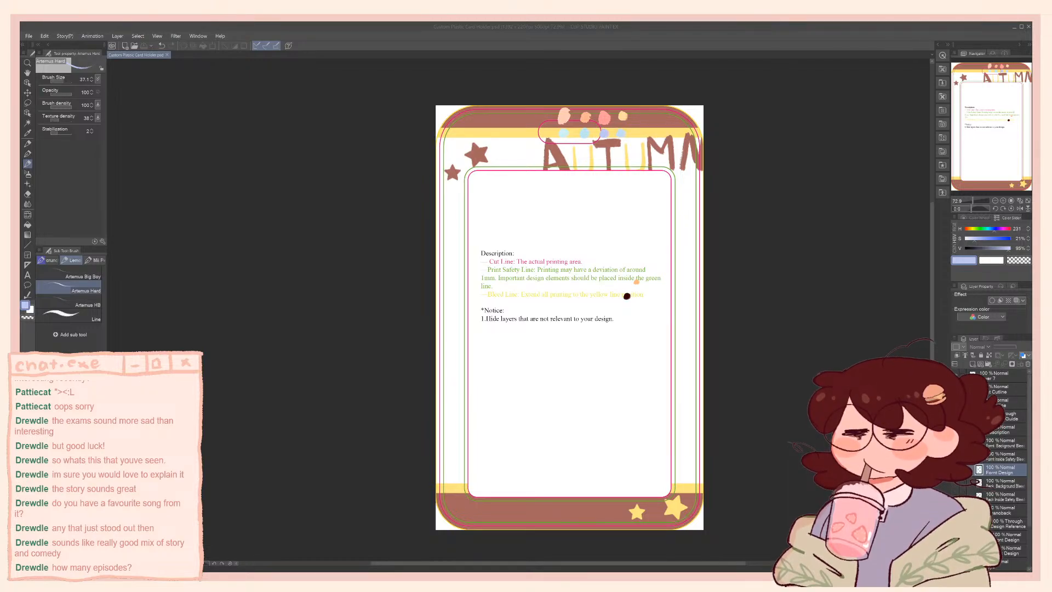
{"action": "left_click", "coordinate": [384, 511]}
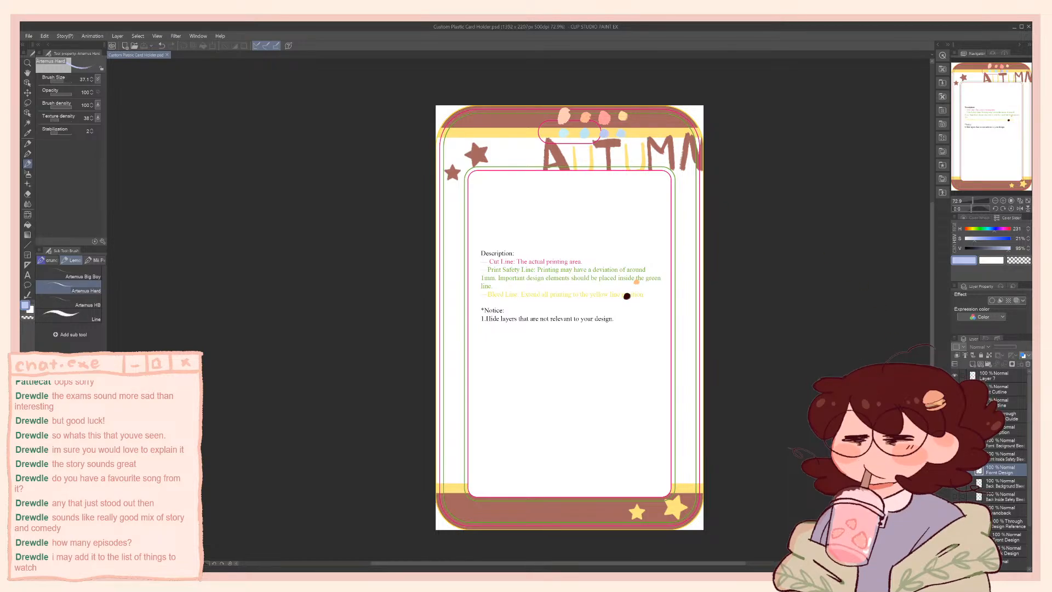
Show the flowered light-blue front frame again in place of the Autumn reference
{"action": "left_click", "coordinate": [954, 470]}
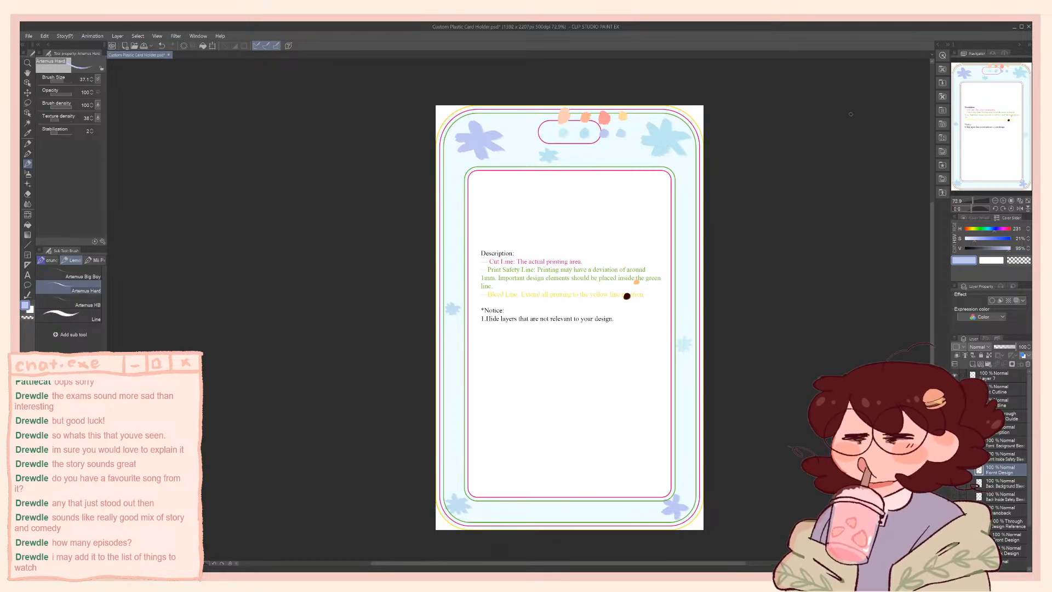
{"action": "scroll", "coordinate": [748, 113], "scroll_direction": "up", "scroll_amount": 2}
{"action": "left_click_drag", "start_coordinate": [765, 150], "coordinate": [761, 99]}
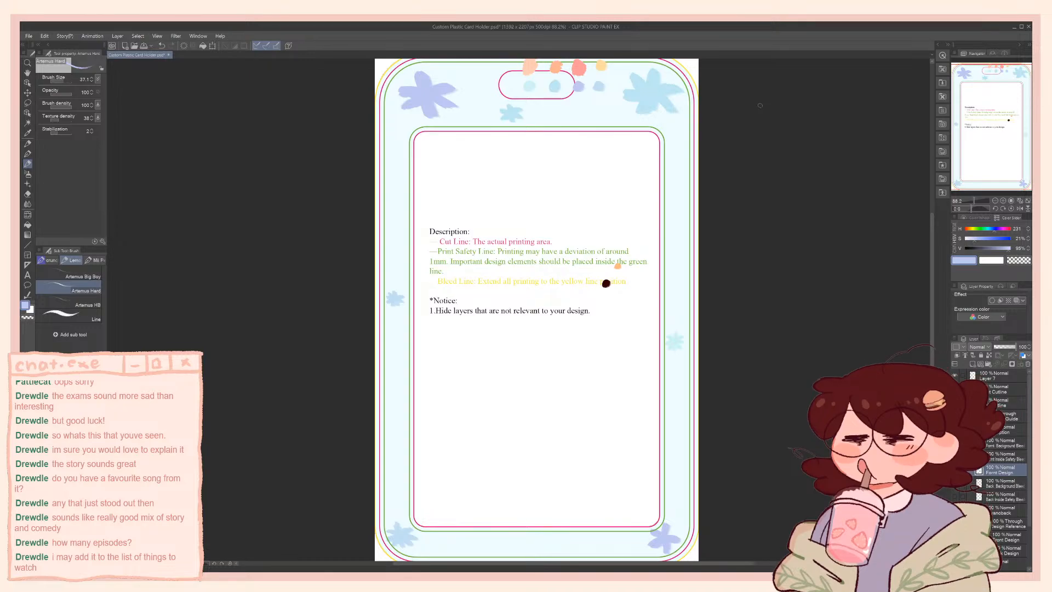
{"action": "left_click_drag", "start_coordinate": [531, 252], "coordinate": [527, 262]}
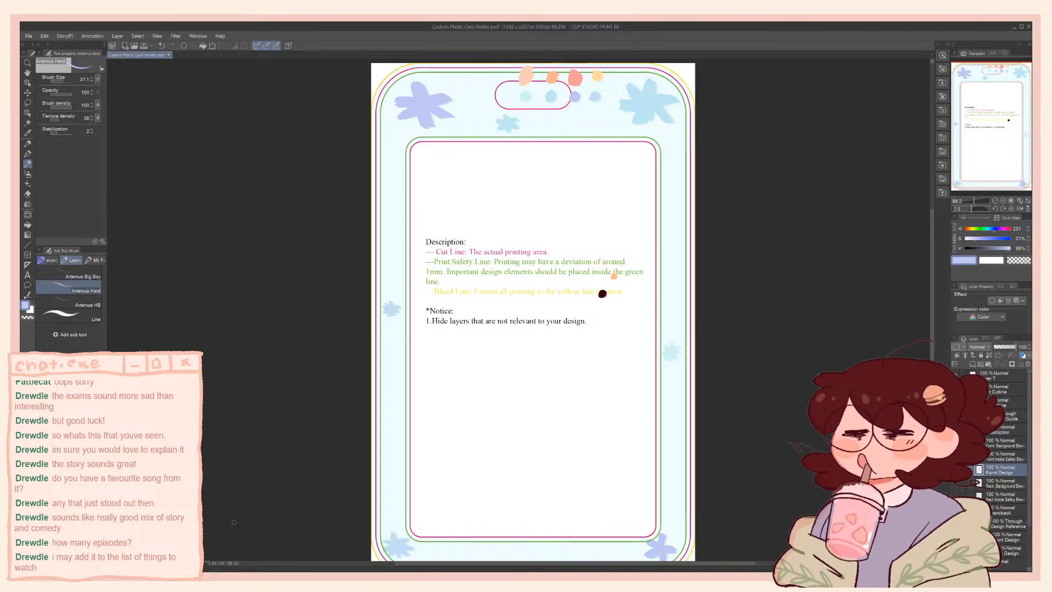
{"action": "left_click_drag", "start_coordinate": [517, 240], "coordinate": [507, 257]}
Paint a small flower on the upper right side of the frame using the large light-blue flower's colour, and save the document
{"action": "left_click", "coordinate": [628, 124], "text": "alt"}
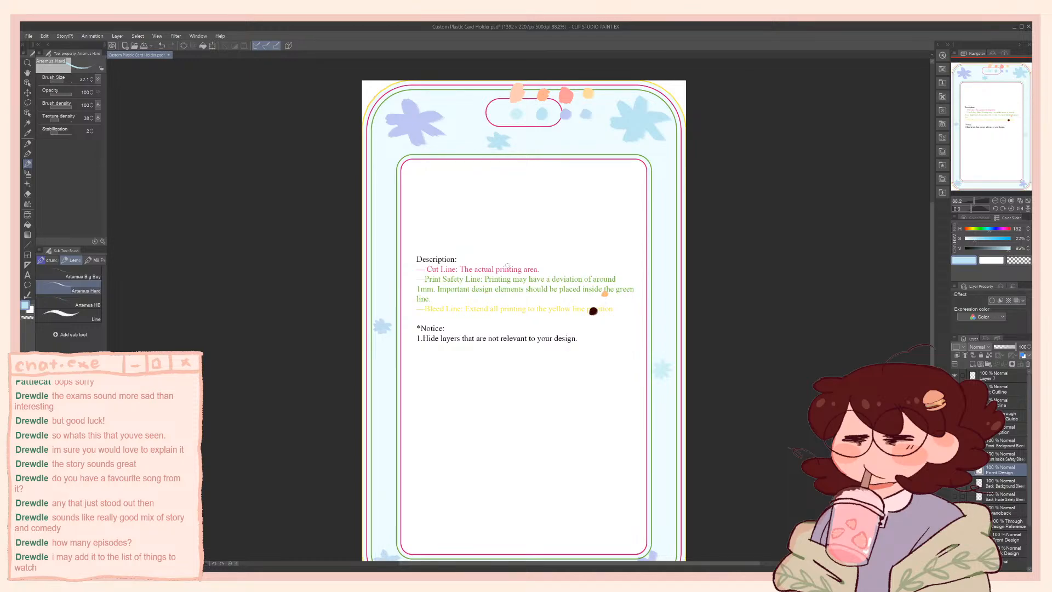
{"action": "scroll", "coordinate": [507, 266], "scroll_direction": "up", "scroll_amount": 1}
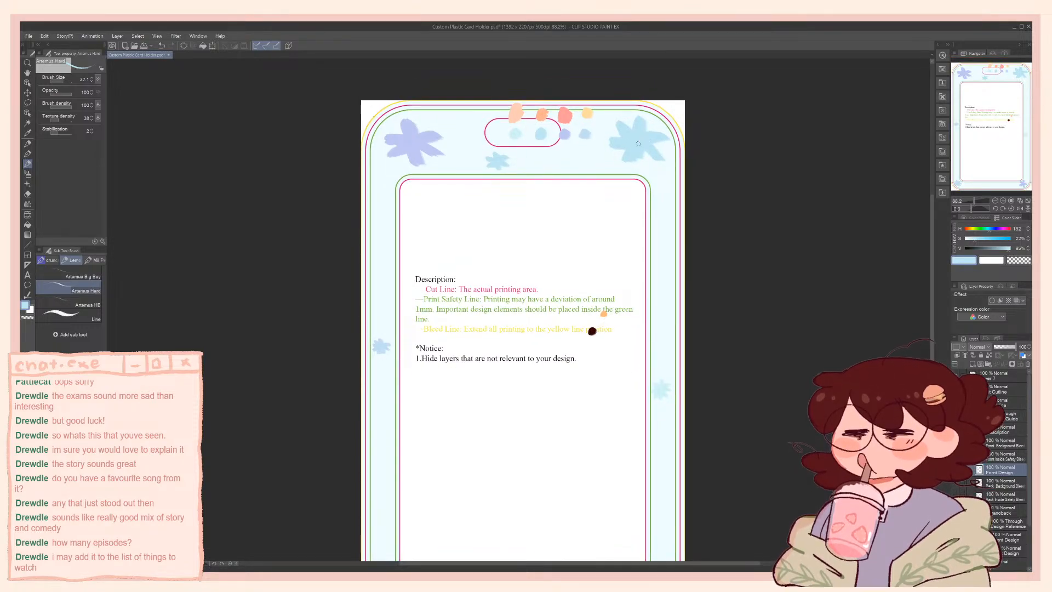
{"action": "scroll", "coordinate": [619, 151], "scroll_direction": "down", "scroll_amount": 1}
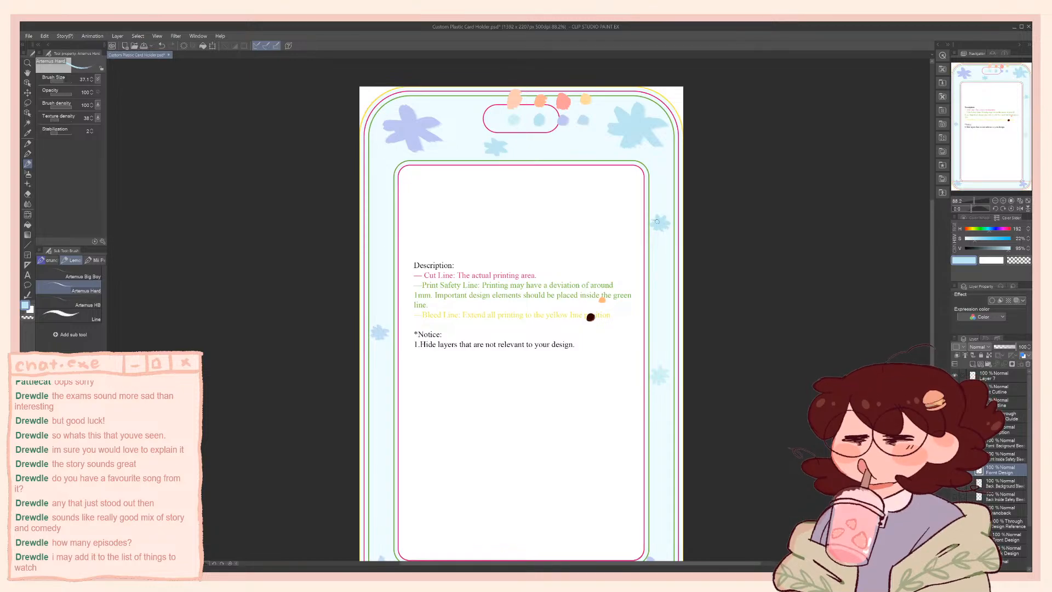
{"action": "mouse_move", "coordinate": [577, 273]}
{"action": "left_mouse_down"}
{"action": "mouse_move", "coordinate": [596, 153]}
{"action": "mouse_move", "coordinate": [579, 289]}
{"action": "left_mouse_up"}
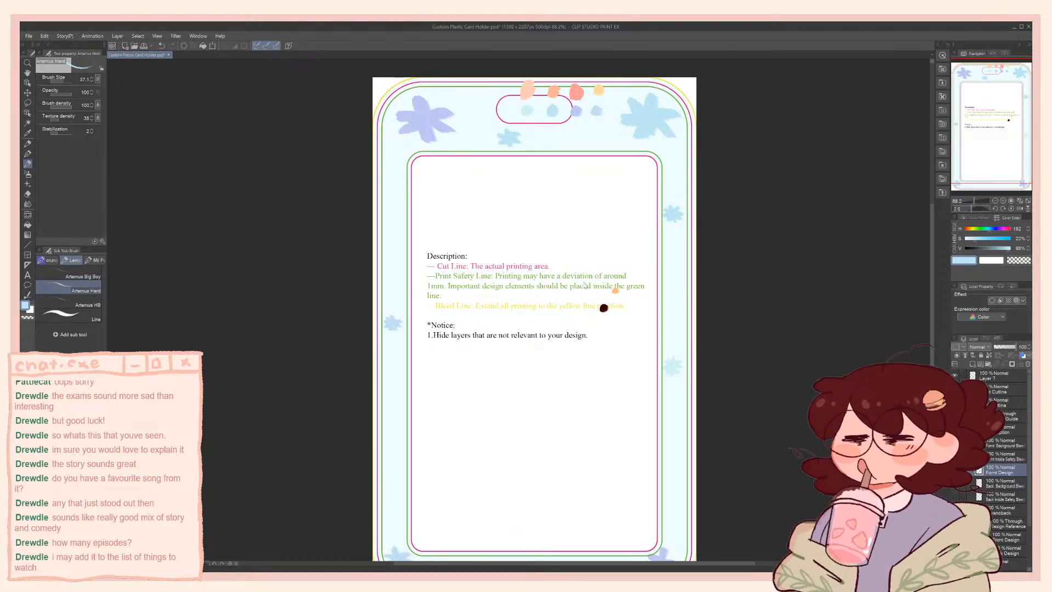
{"action": "key", "text": "ctrl+s"}
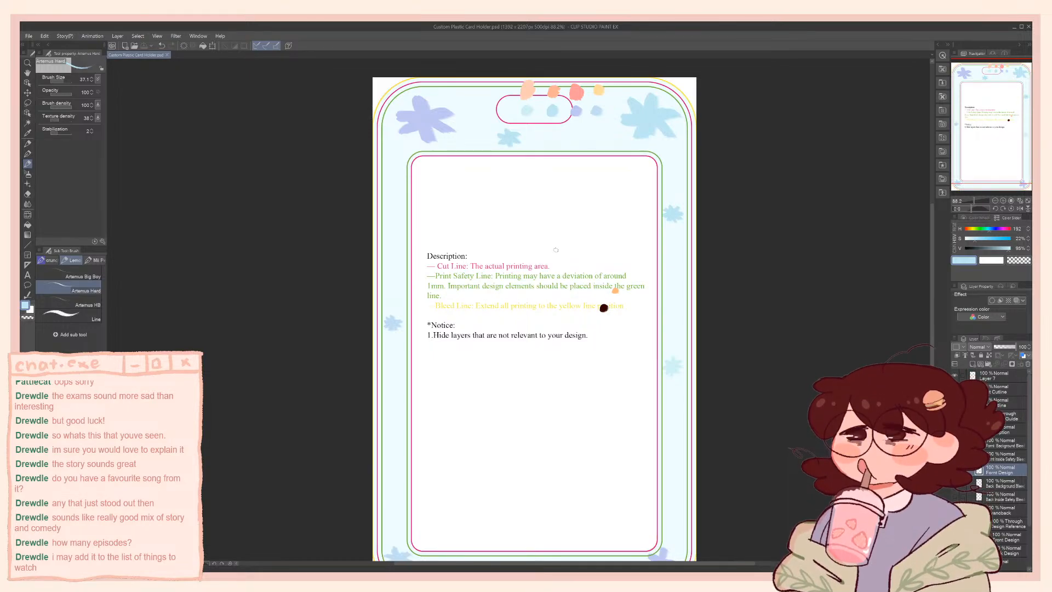
Try dark brown strokes on the small pale flower on the frame's right side, using the sampled dark swatch, and undo them
{"action": "left_click_drag", "start_coordinate": [584, 269], "coordinate": [577, 277]}
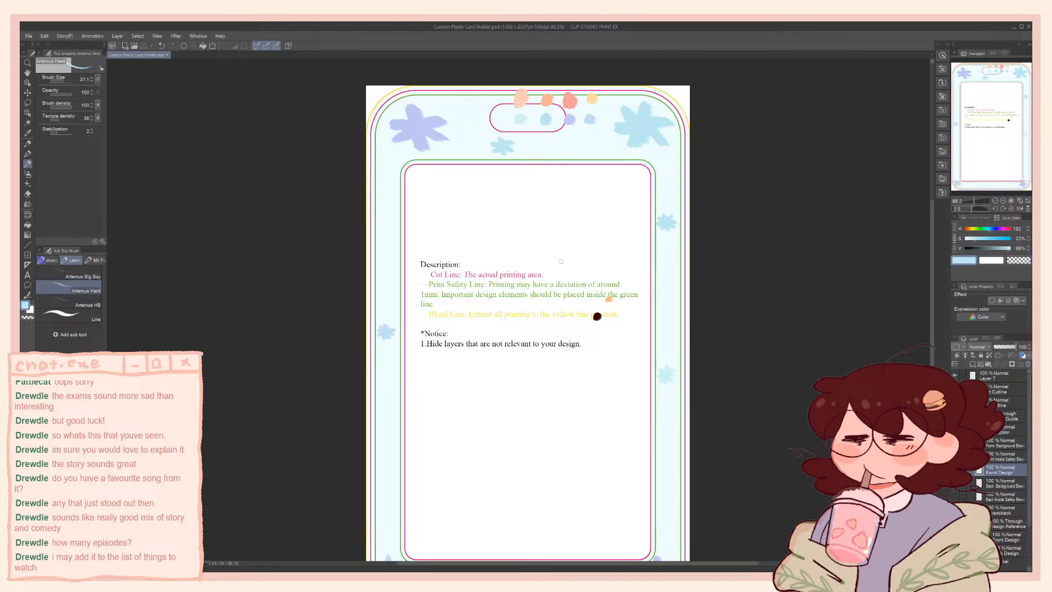
{"action": "left_click_drag", "start_coordinate": [608, 255], "coordinate": [620, 283]}
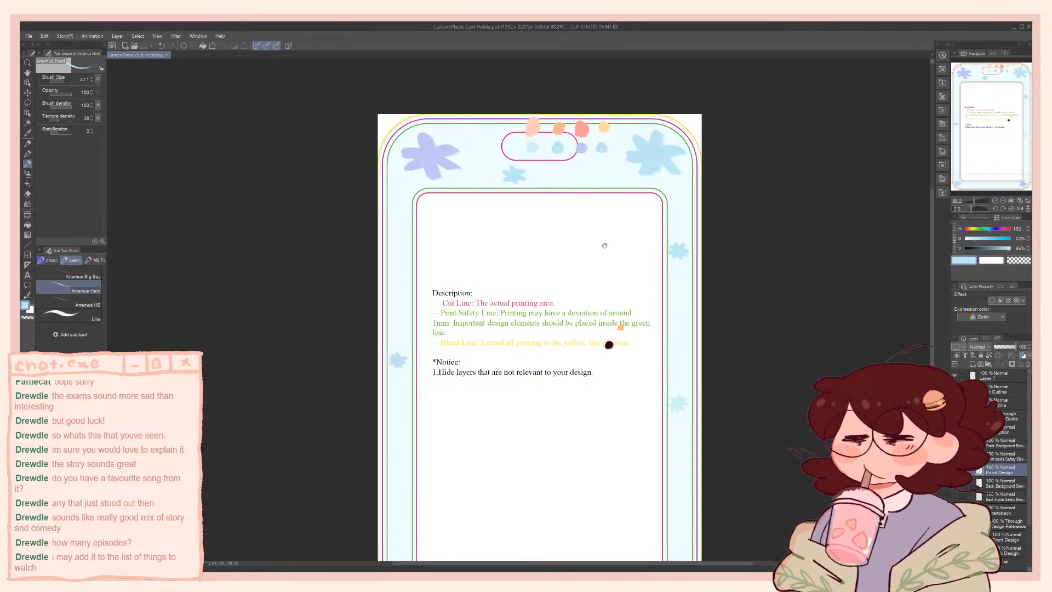
{"action": "mouse_move", "coordinate": [599, 242]}
{"action": "left_mouse_down"}
{"action": "mouse_move", "coordinate": [592, 184]}
{"action": "mouse_move", "coordinate": [596, 218]}
{"action": "left_mouse_up"}
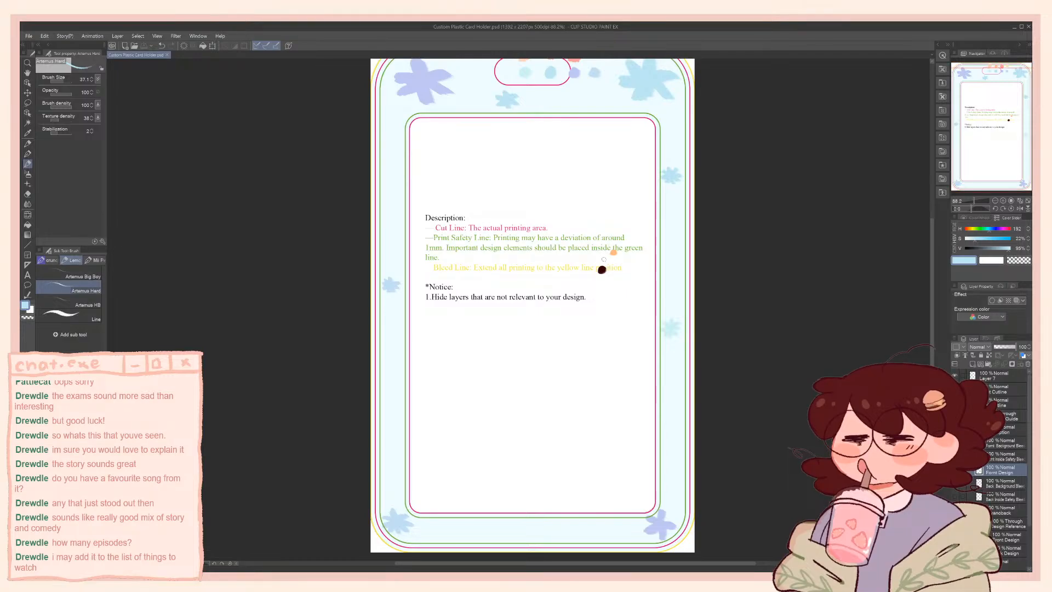
{"action": "left_click", "coordinate": [602, 270], "text": "alt"}
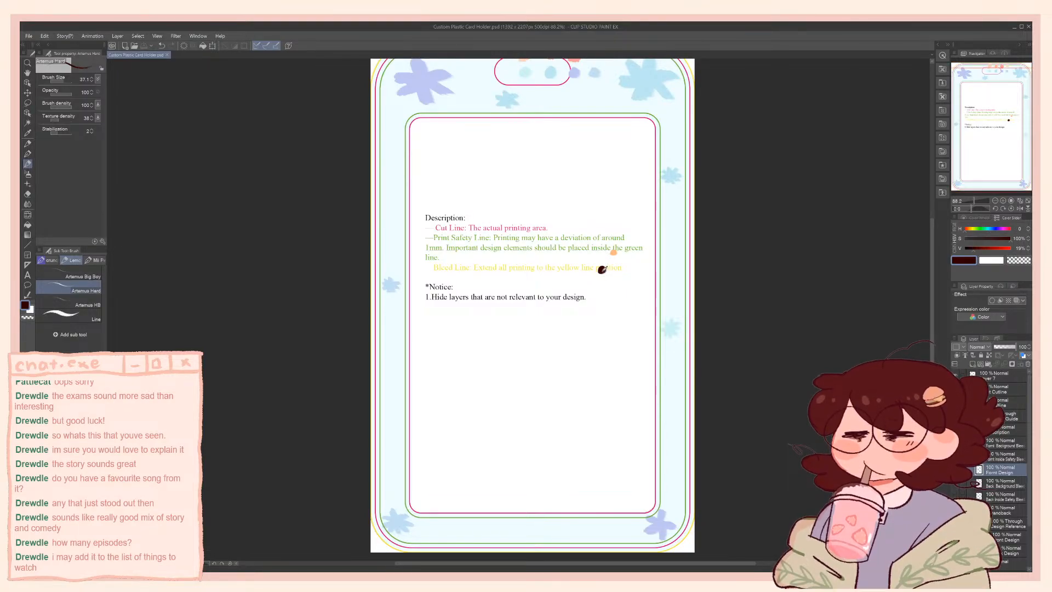
{"action": "left_click", "coordinate": [671, 325]}
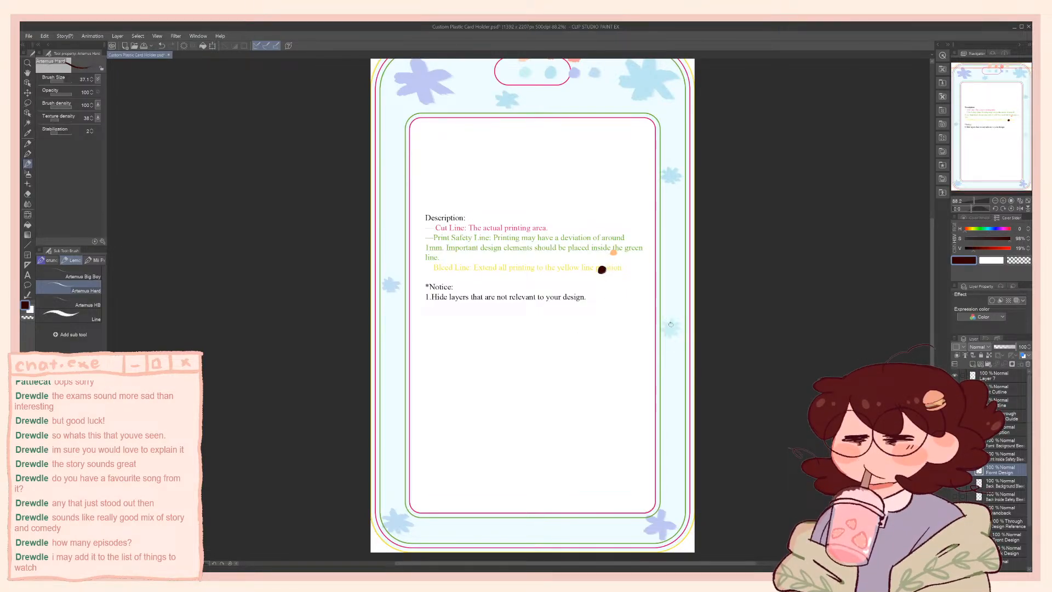
{"action": "mouse_move", "coordinate": [670, 319]}
{"action": "left_mouse_down"}
{"action": "mouse_move", "coordinate": [679, 331]}
{"action": "mouse_move", "coordinate": [666, 330]}
{"action": "left_mouse_up"}
{"action": "key", "text": "ctrl+z"}
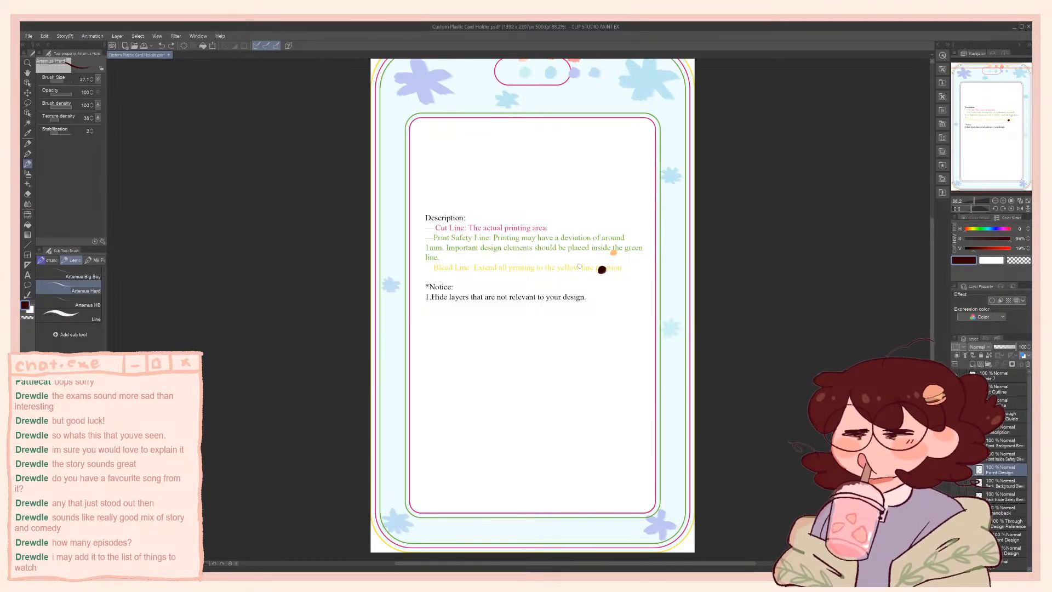
{"action": "left_click_drag", "start_coordinate": [610, 234], "coordinate": [590, 262]}
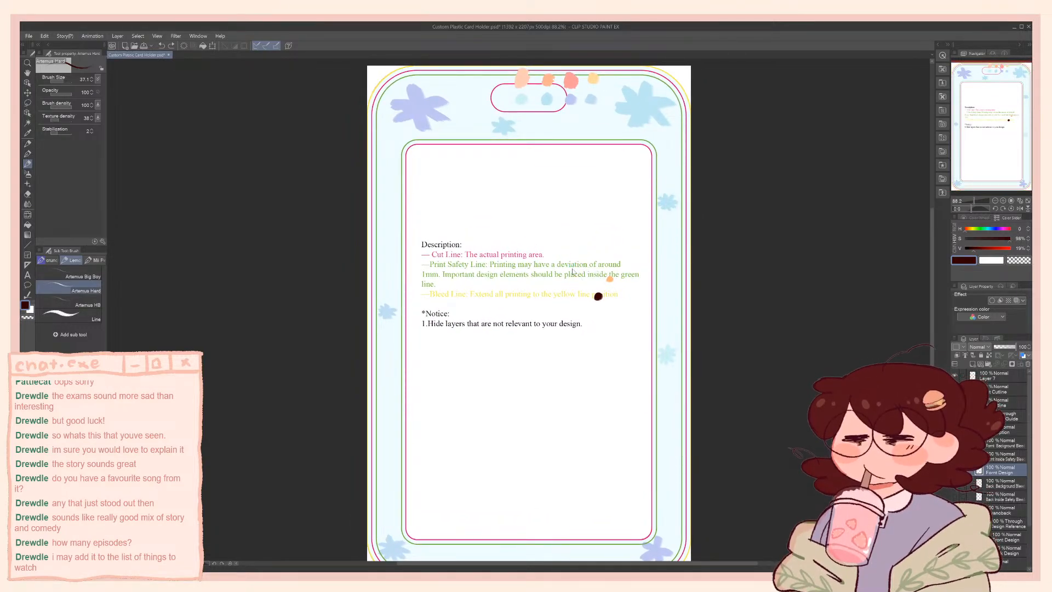
{"action": "mouse_move", "coordinate": [591, 320]}
{"action": "left_mouse_down"}
{"action": "mouse_move", "coordinate": [586, 291]}
{"action": "mouse_move", "coordinate": [599, 305]}
{"action": "mouse_move", "coordinate": [599, 345]}
{"action": "mouse_move", "coordinate": [609, 341]}
{"action": "mouse_move", "coordinate": [599, 328]}
{"action": "mouse_move", "coordinate": [626, 303]}
{"action": "mouse_move", "coordinate": [633, 321]}
{"action": "left_mouse_up"}
{"action": "key", "text": "ctrl+z"}
{"action": "key", "text": "ctrl+z"}
{"action": "key", "text": "ctrl+z"}
{"action": "key", "text": "ctrl+z"}
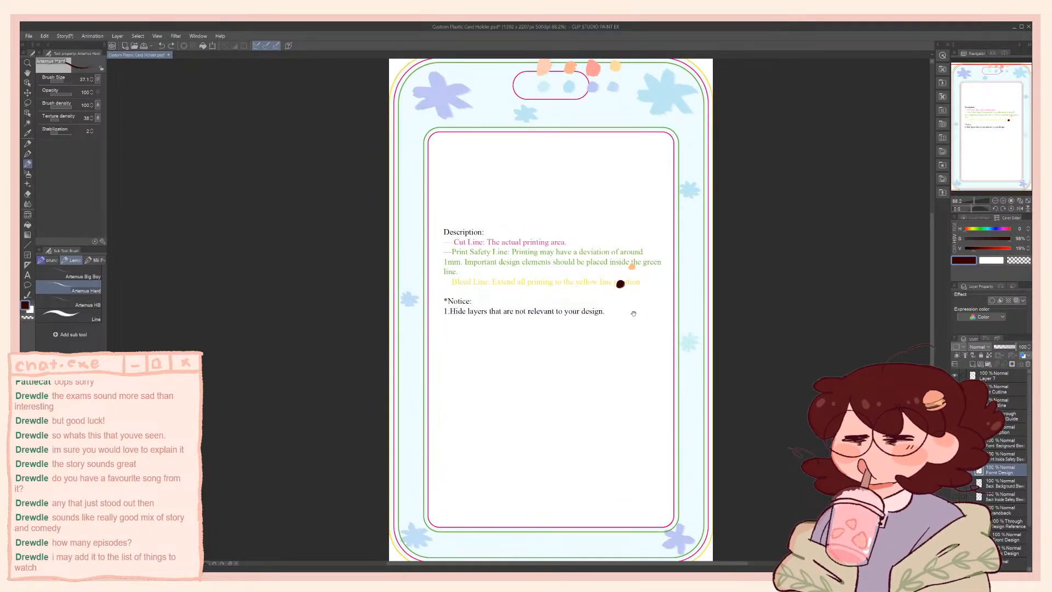
Try dark brown outlines around the large light-blue flower and the small flower below the hanging slot, and undo them
{"action": "left_click_drag", "start_coordinate": [633, 313], "coordinate": [636, 318]}
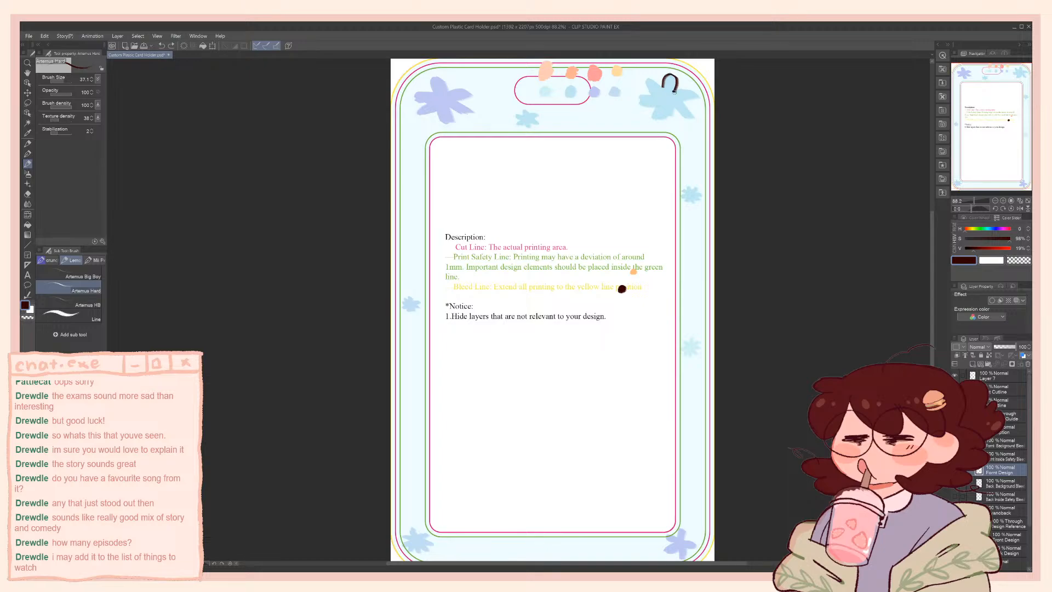
{"action": "mouse_move", "coordinate": [674, 92]}
{"action": "left_mouse_down"}
{"action": "mouse_move", "coordinate": [695, 97]}
{"action": "mouse_move", "coordinate": [681, 100]}
{"action": "mouse_move", "coordinate": [691, 97]}
{"action": "mouse_move", "coordinate": [680, 117]}
{"action": "left_mouse_up"}
{"action": "key", "text": "ctrl+z"}
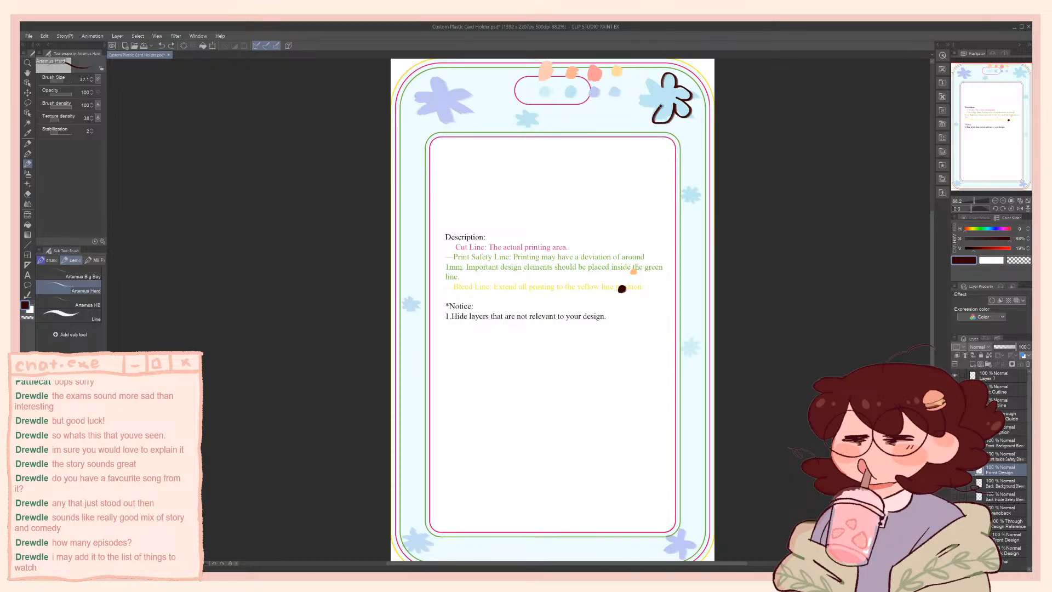
{"action": "key", "text": "ctrl+z"}
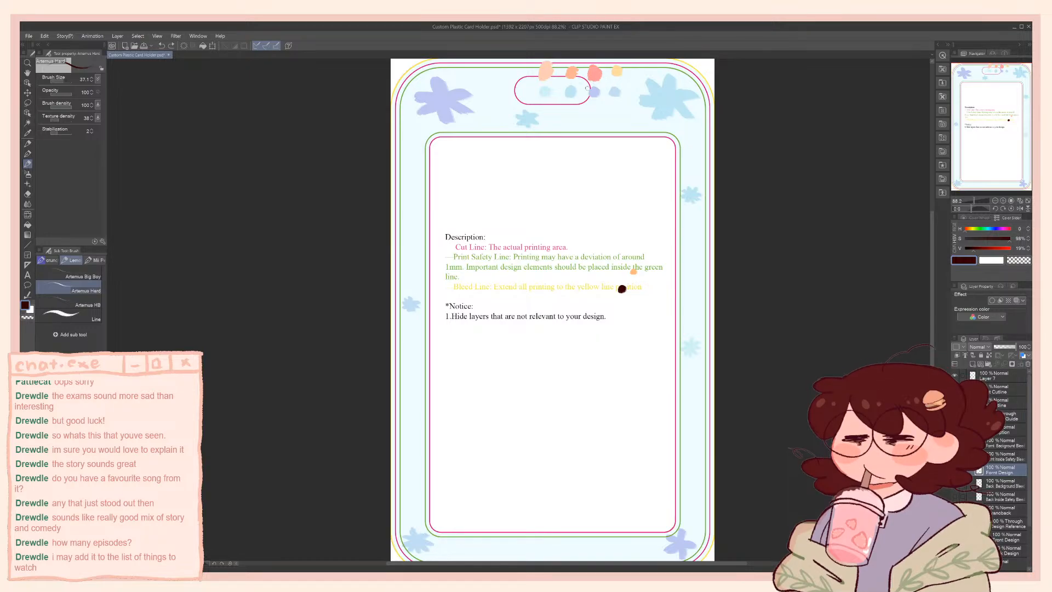
{"action": "mouse_move", "coordinate": [522, 114]}
{"action": "left_mouse_down"}
{"action": "mouse_move", "coordinate": [534, 114]}
{"action": "mouse_move", "coordinate": [523, 131]}
{"action": "mouse_move", "coordinate": [518, 122]}
{"action": "left_mouse_up"}
{"action": "key", "text": "ctrl+z"}
{"action": "key", "text": "ctrl+z"}
Save the document and compare the card holder with the Front Design layer hidden and shown
{"action": "key", "text": "ctrl+s"}
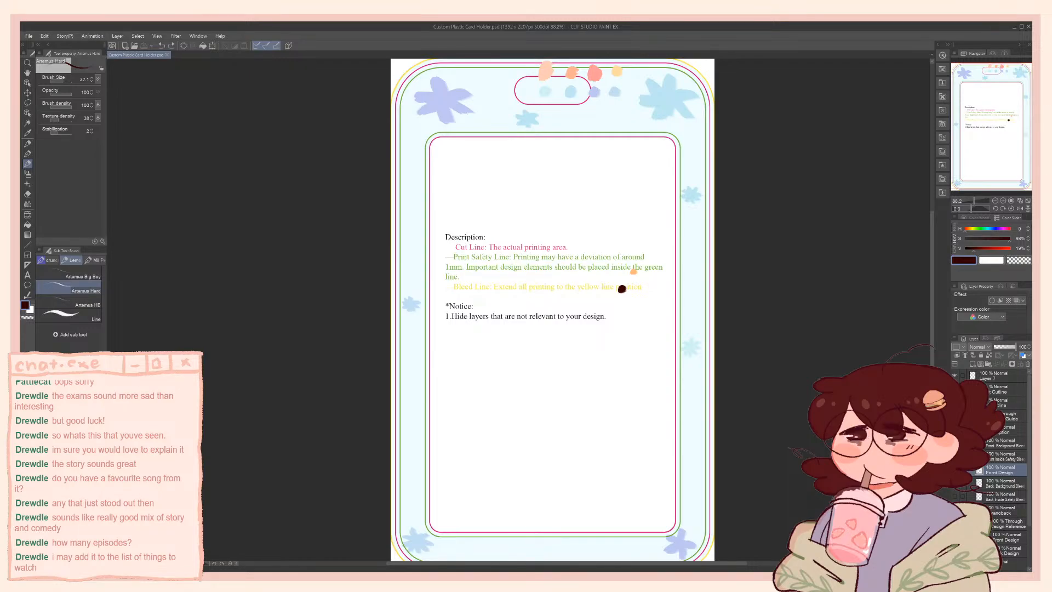
{"action": "left_click", "coordinate": [954, 469]}
{"action": "left_click", "coordinate": [955, 470]}
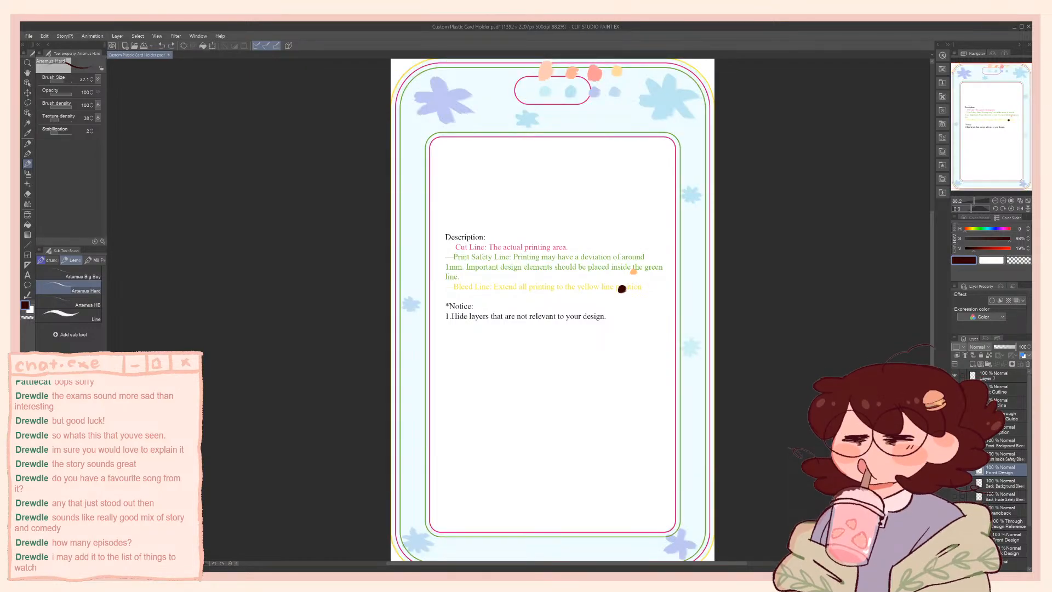
{"action": "left_click_drag", "start_coordinate": [553, 309], "coordinate": [542, 300]}
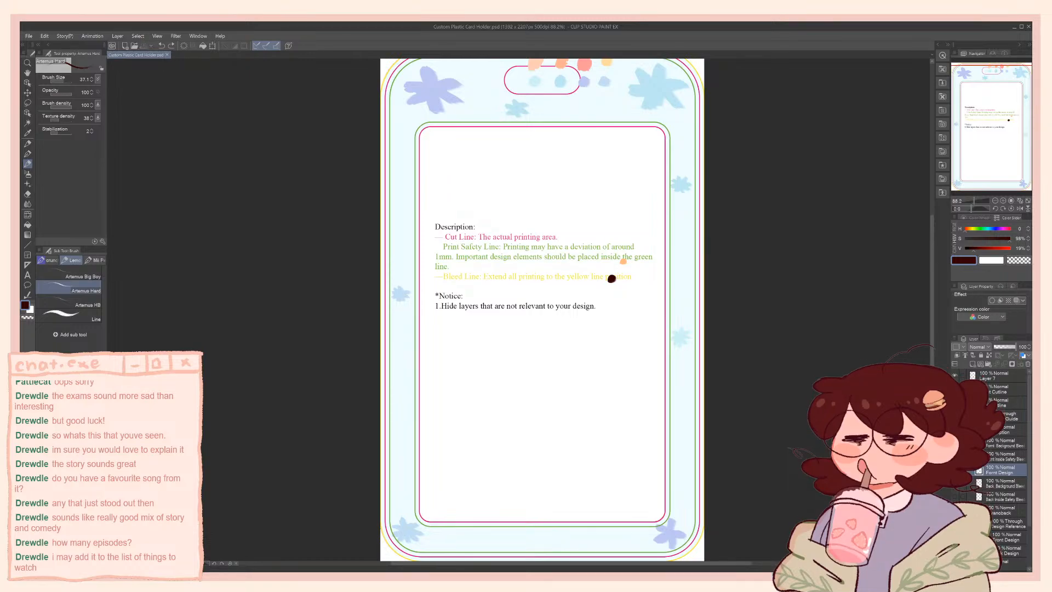
Compare the flowered frame with the Autumn reference and check the green print safety lines by switching their visibility
{"action": "left_click", "coordinate": [970, 416]}
{"action": "left_click", "coordinate": [955, 416]}
{"action": "left_click", "coordinate": [954, 416]}
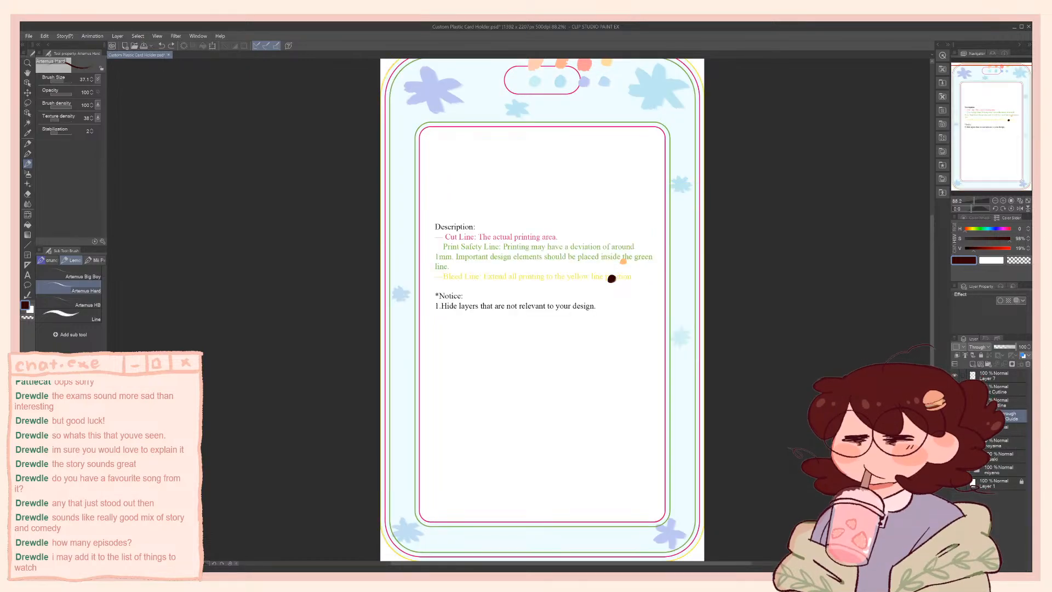
{"action": "left_click", "coordinate": [970, 416]}
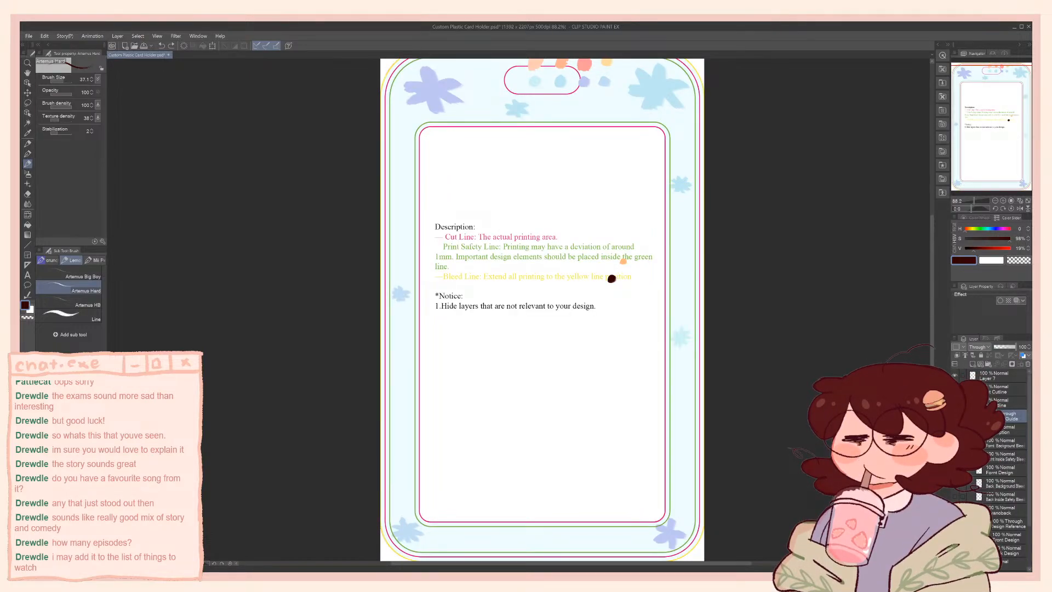
{"action": "left_click", "coordinate": [955, 510]}
{"action": "left_click_drag", "start_coordinate": [543, 307], "coordinate": [546, 331]}
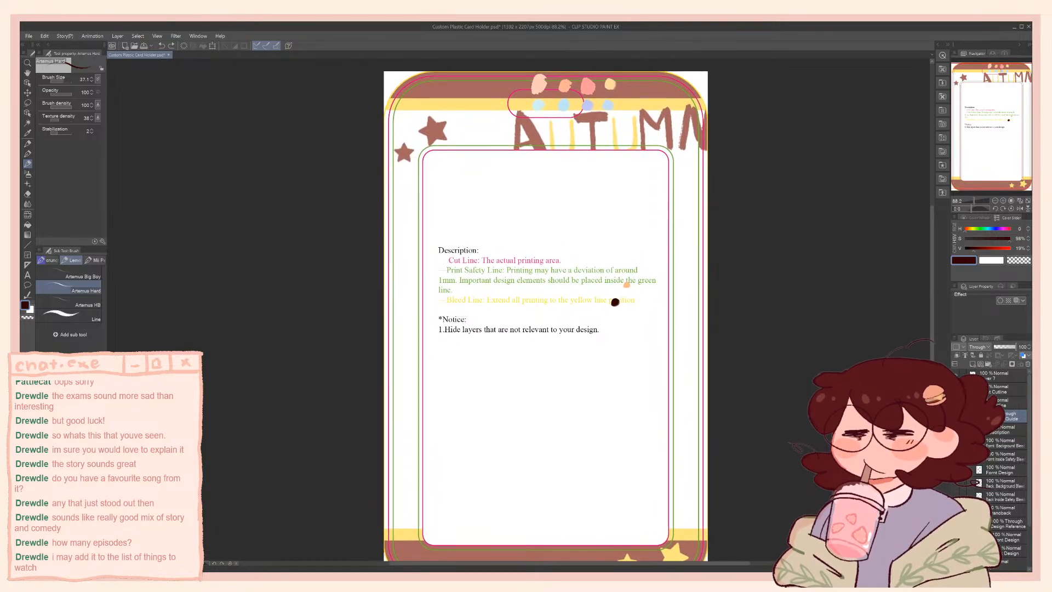
{"action": "left_click", "coordinate": [954, 456]}
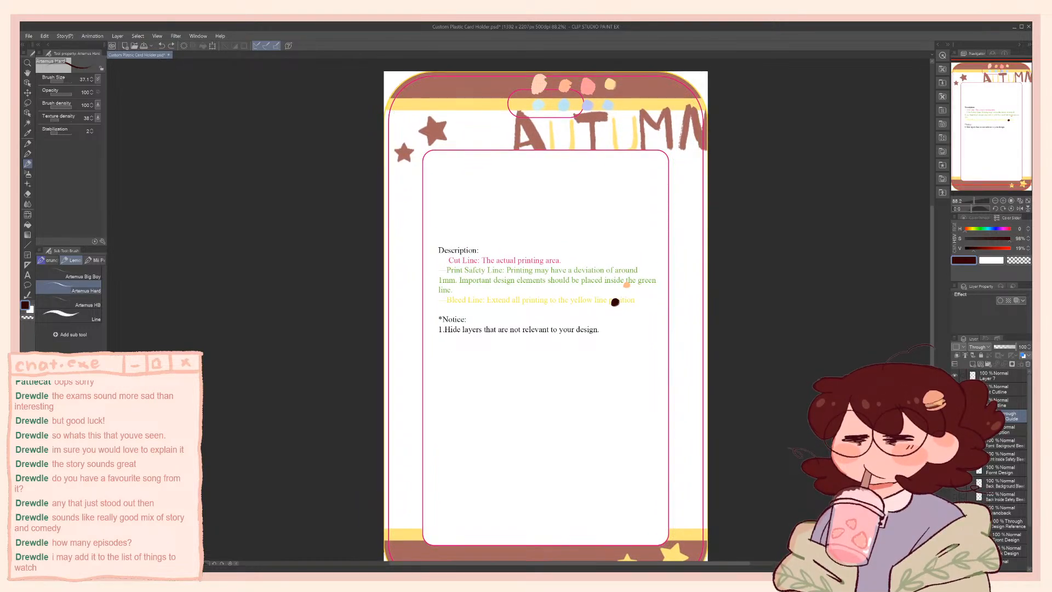
{"action": "left_click", "coordinate": [955, 456]}
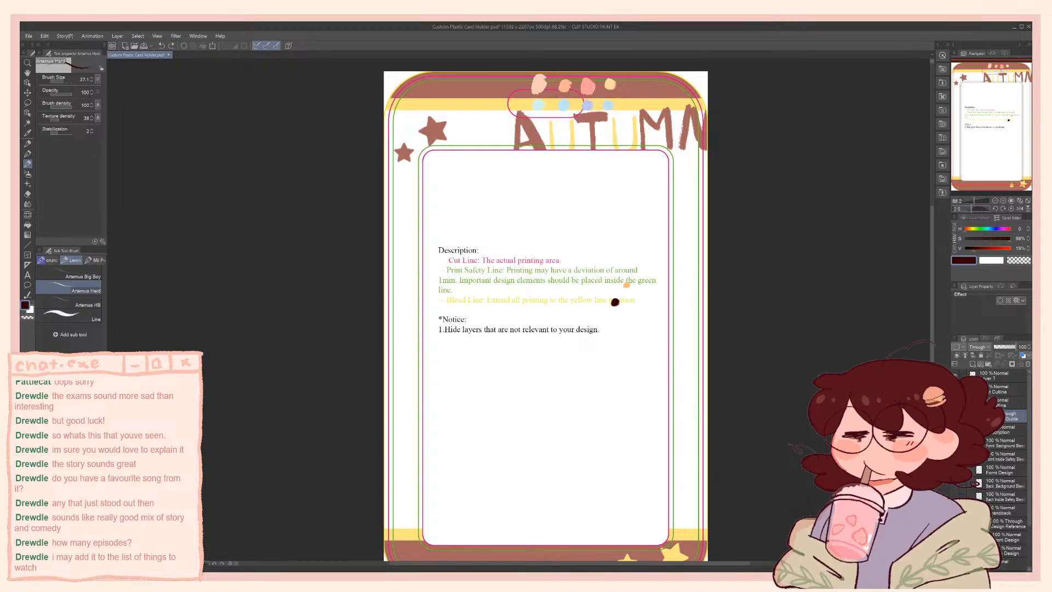
{"action": "left_click", "coordinate": [954, 470]}
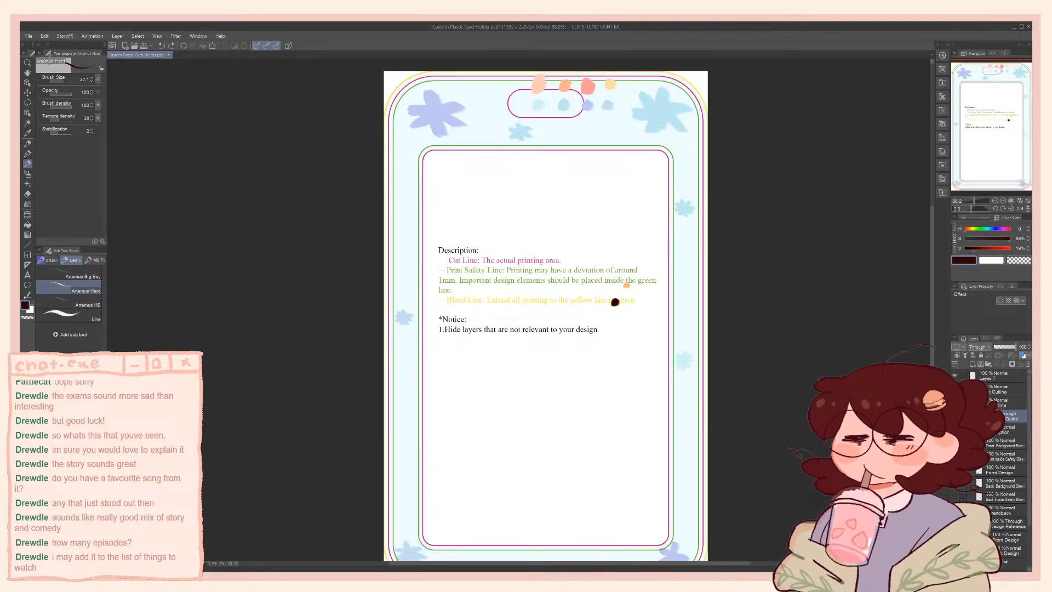
Duplicate the Front Design layer and hide both the original and the copy
{"action": "left_click", "coordinate": [979, 471]}
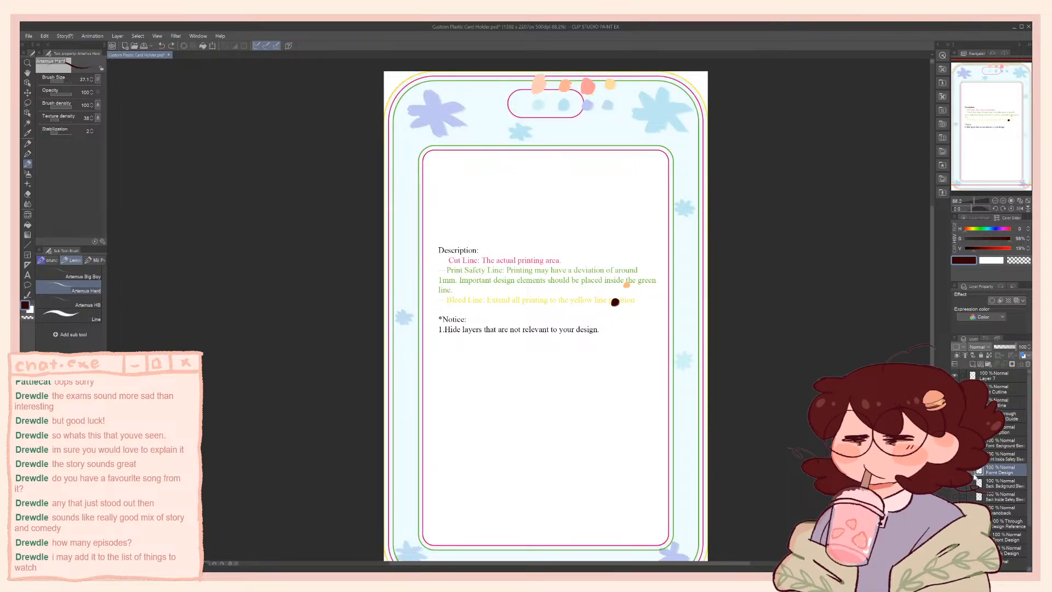
{"action": "key", "text": "ctrl+v"}
{"action": "left_click", "coordinate": [954, 469]}
{"action": "left_click", "coordinate": [955, 484]}
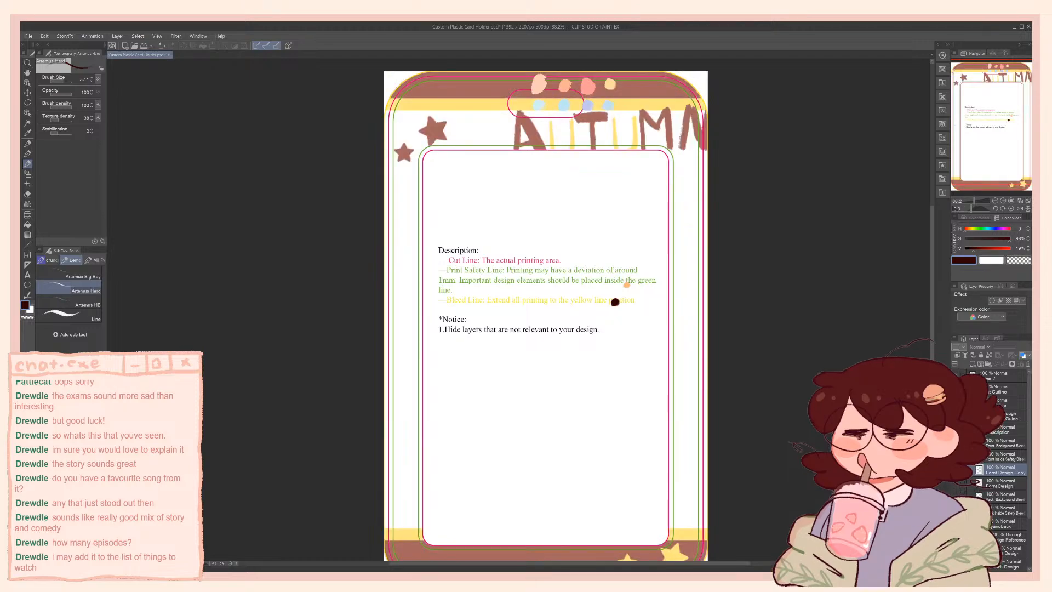
Show the smiling character sketch together with the Autumn reference and hide the green print safety lines
{"action": "left_click", "coordinate": [955, 550]}
{"action": "left_click_drag", "start_coordinate": [546, 329], "coordinate": [546, 326]}
{"action": "left_click", "coordinate": [954, 551]}
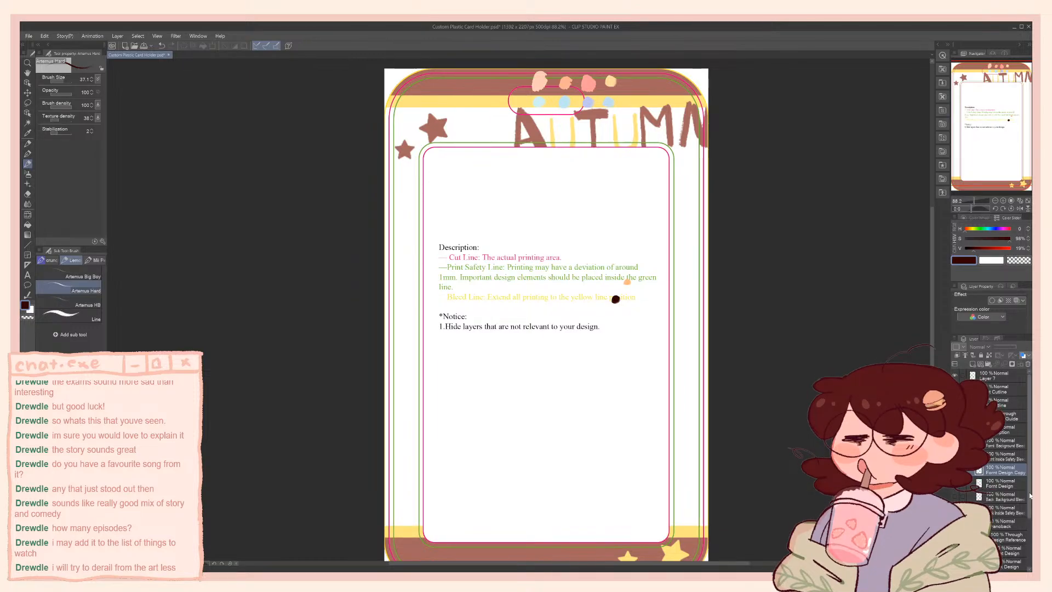
{"action": "scroll", "coordinate": [1028, 556], "scroll_direction": "down", "scroll_amount": 3}
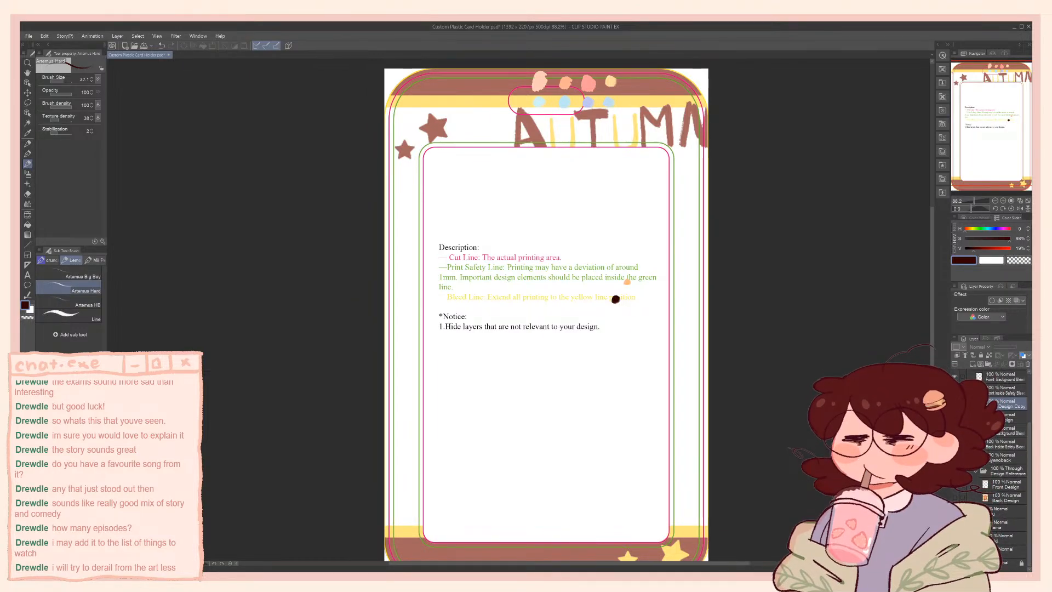
{"action": "left_click", "coordinate": [955, 524]}
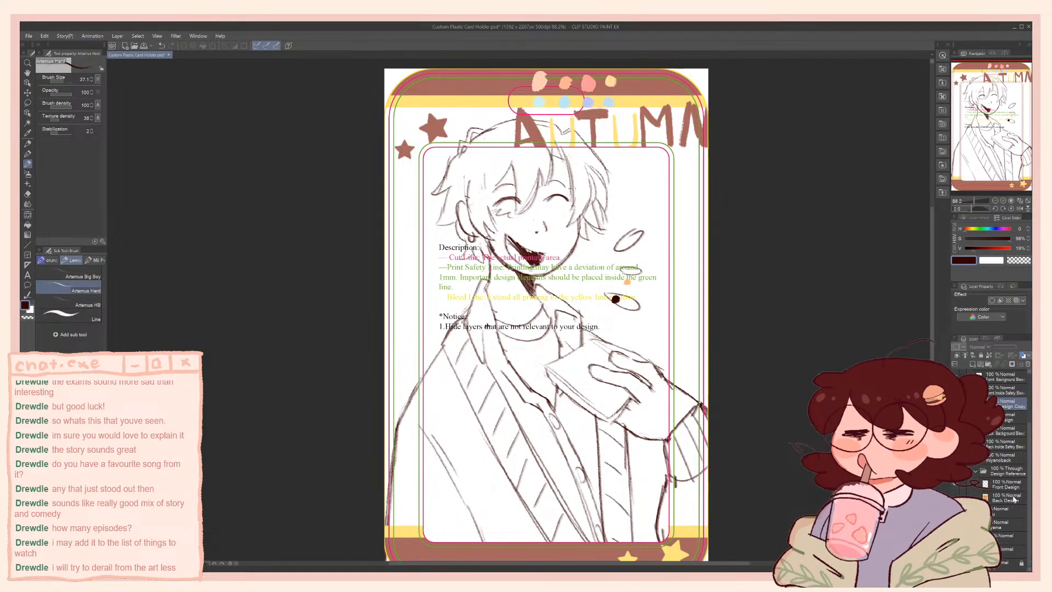
{"action": "scroll", "coordinate": [1029, 497], "scroll_direction": "up", "scroll_amount": 4}
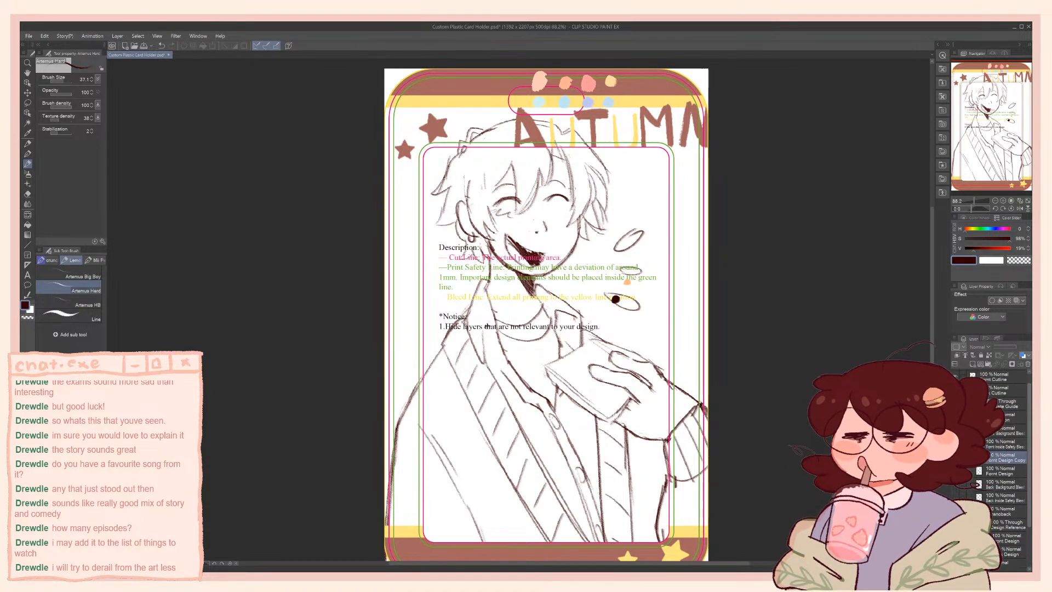
{"action": "left_click", "coordinate": [955, 446]}
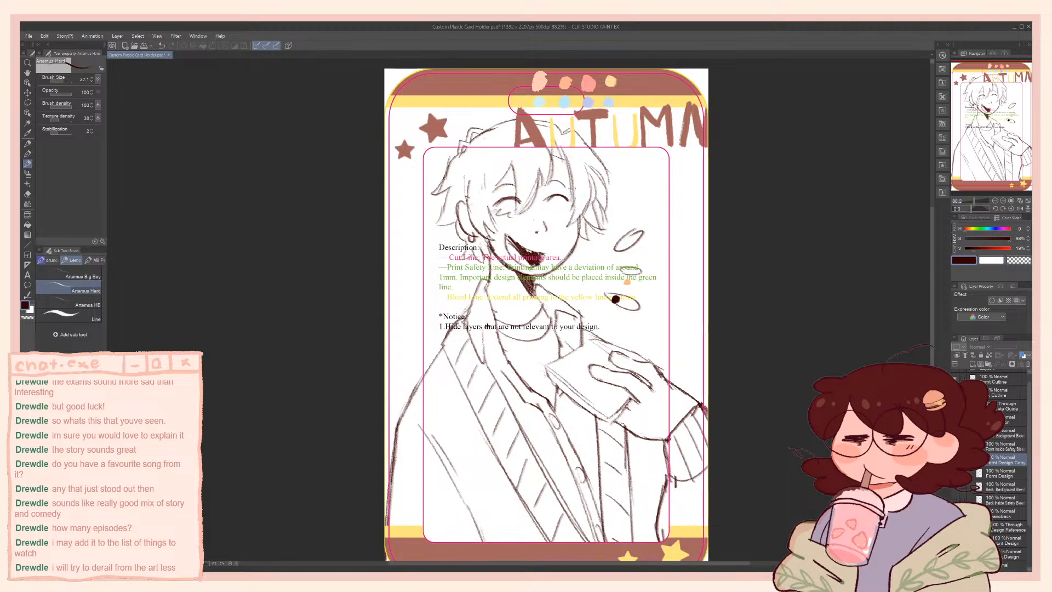
Show the outer green print safety line, hide the inner window's cut outline, and briefly check the Vograce character design
{"action": "left_click", "coordinate": [956, 446]}
{"action": "left_click", "coordinate": [955, 446]}
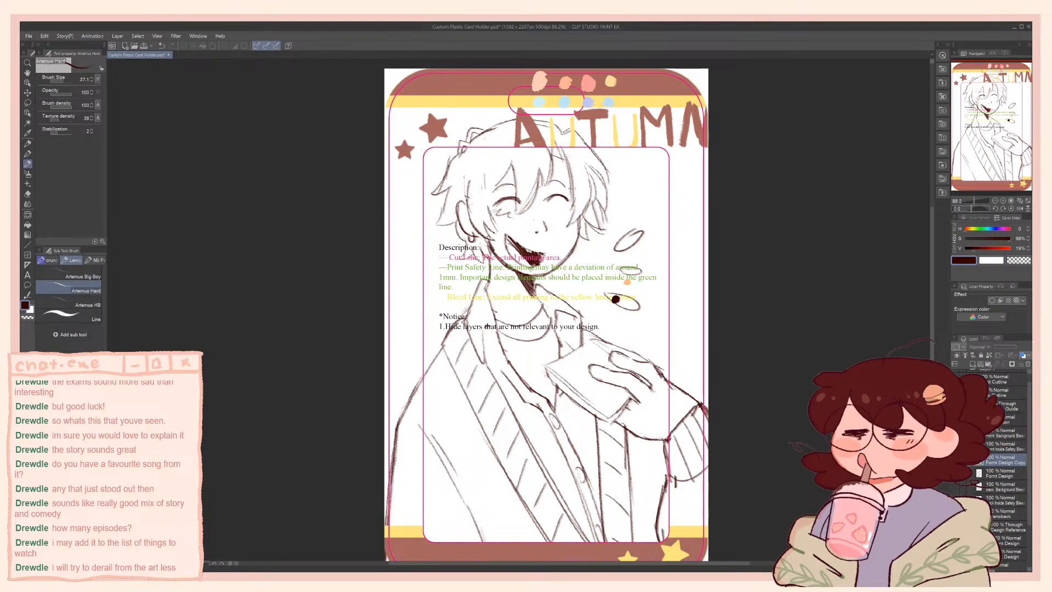
{"action": "left_click", "coordinate": [955, 486]}
{"action": "left_click", "coordinate": [955, 500]}
{"action": "scroll", "coordinate": [992, 466], "scroll_direction": "up", "scroll_amount": 1}
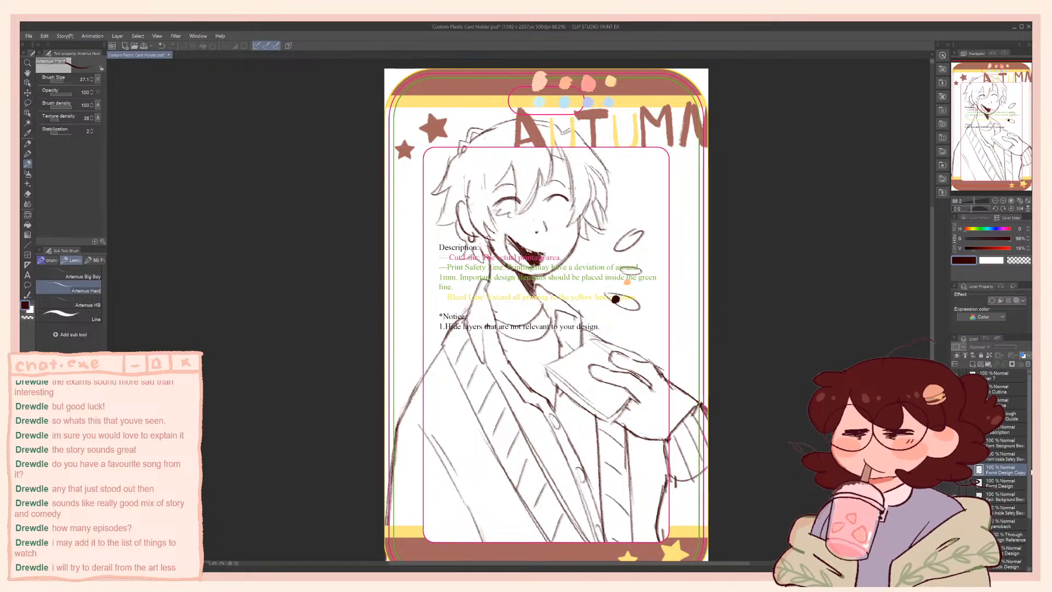
{"action": "left_click", "coordinate": [955, 389]}
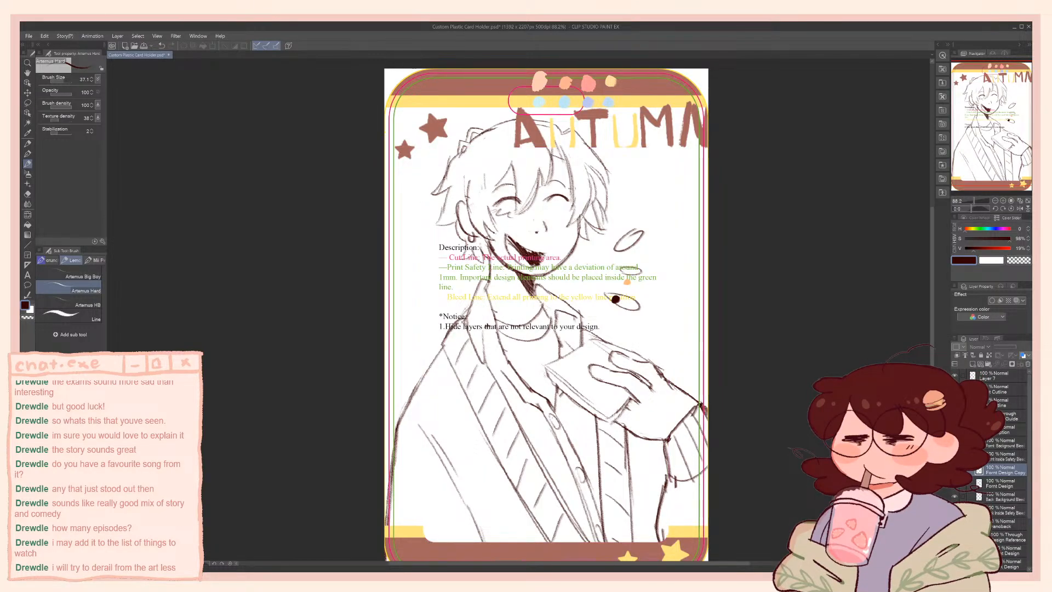
{"action": "left_click", "coordinate": [955, 484]}
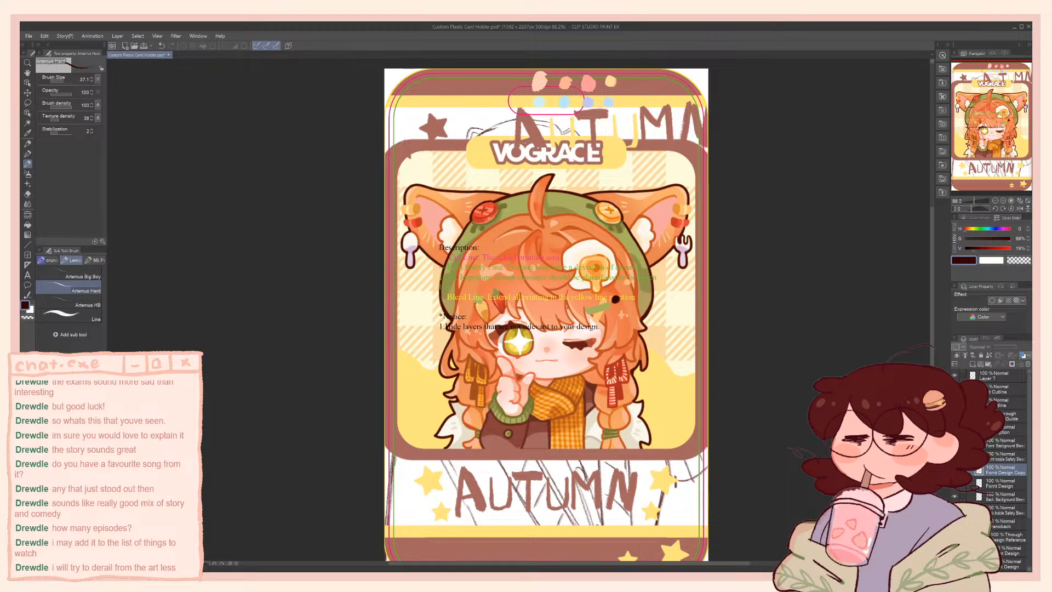
{"action": "left_click", "coordinate": [955, 484]}
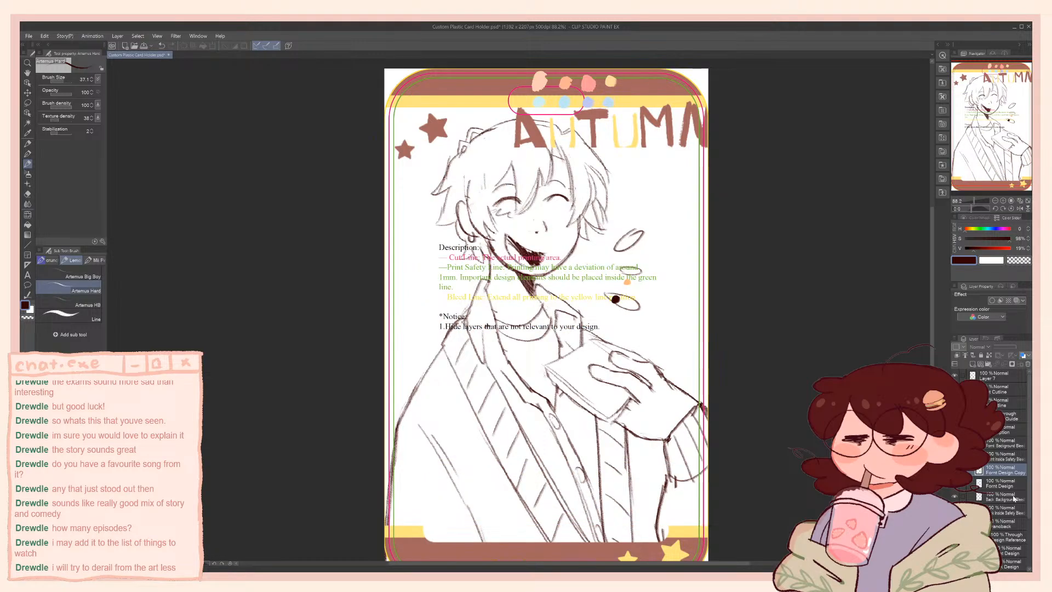
Hide the Autumn Back Design reference behind the character sketch
{"action": "left_click_drag", "start_coordinate": [1029, 488], "coordinate": [1023, 555]}
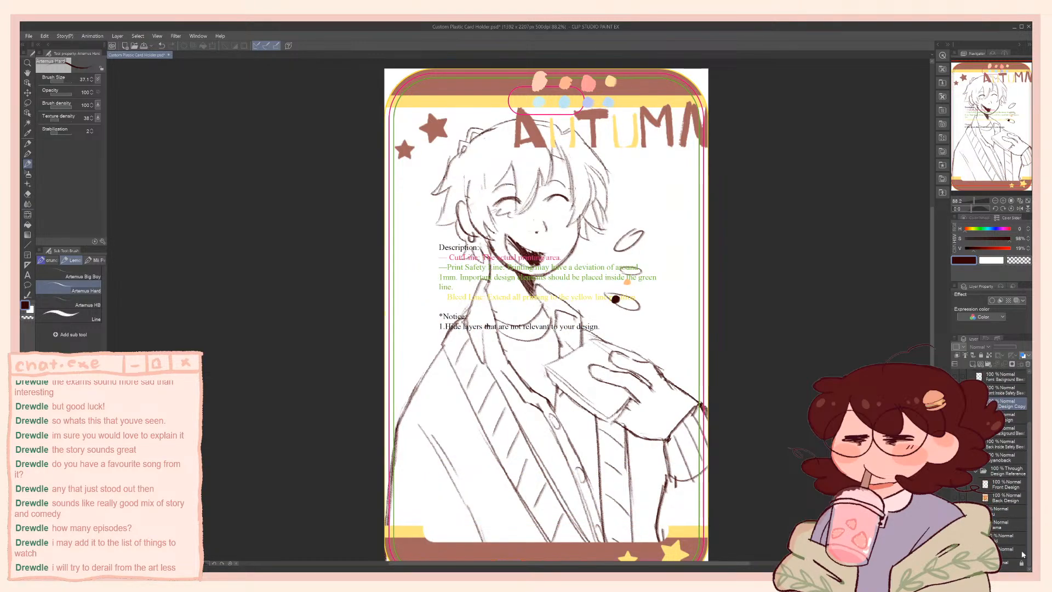
{"action": "left_click", "coordinate": [955, 497]}
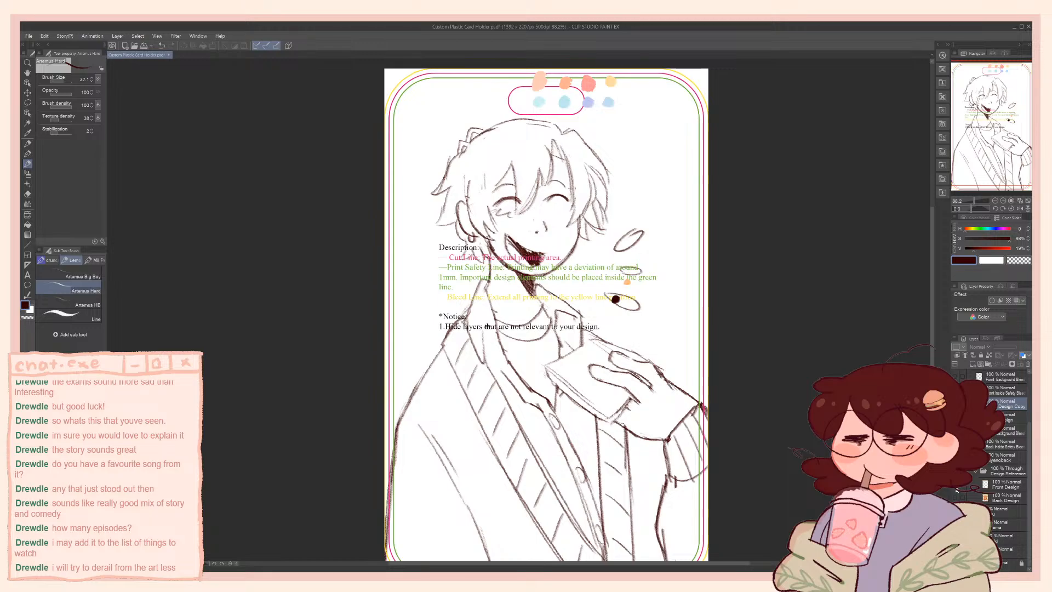
{"action": "left_click", "coordinate": [955, 497]}
{"action": "left_click", "coordinate": [956, 498]}
{"action": "left_click", "coordinate": [968, 551]}
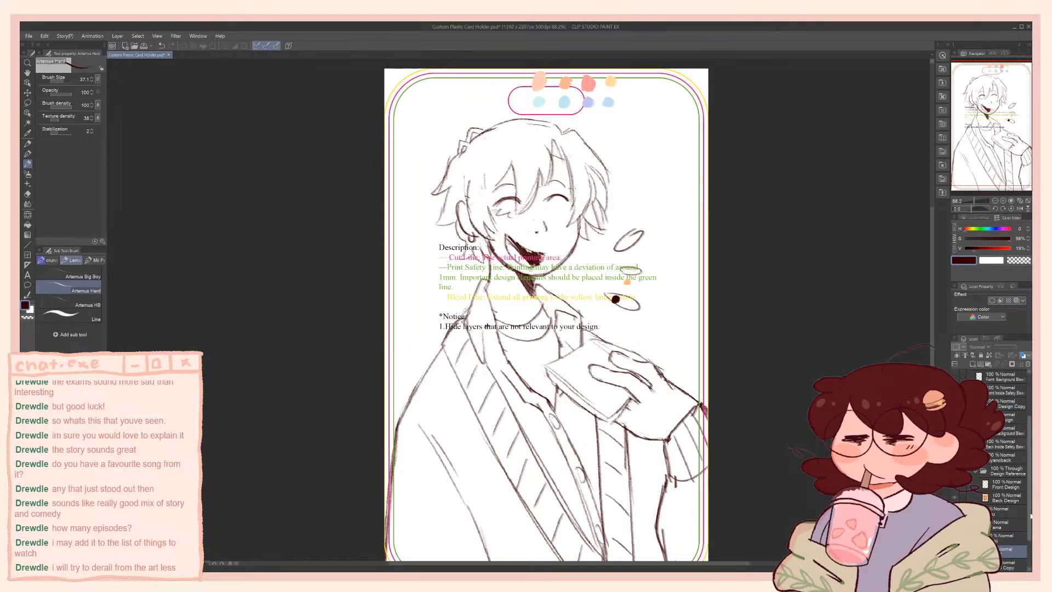
Show the headphones sketch on Layer 2, sample the dark brown, and hide the template's description text
{"action": "scroll", "coordinate": [1020, 554], "scroll_direction": "down", "scroll_amount": 3}
{"action": "left_click", "coordinate": [955, 511]}
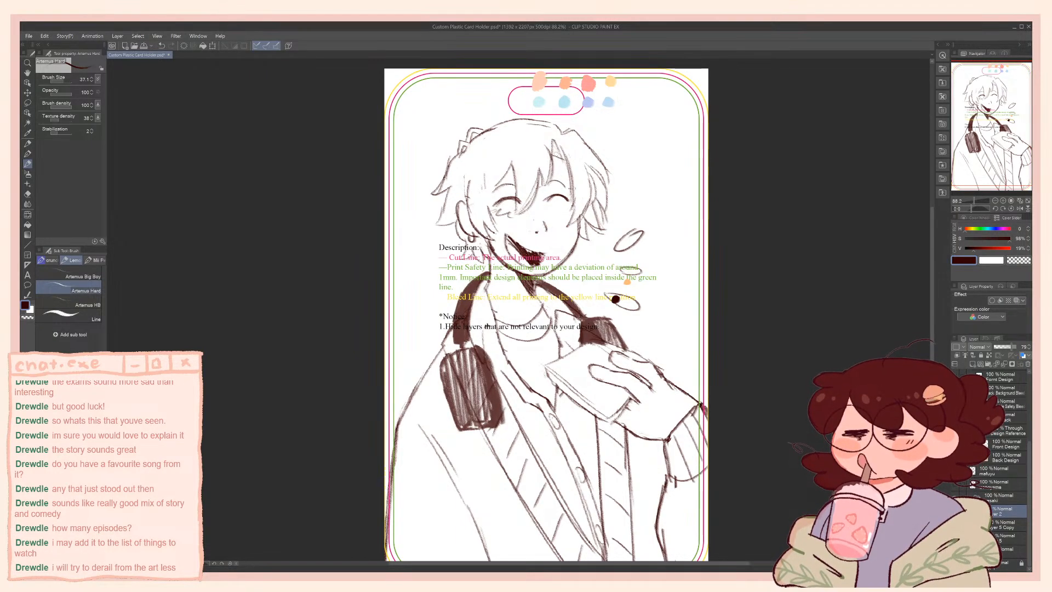
{"action": "left_click", "coordinate": [615, 299], "text": "alt"}
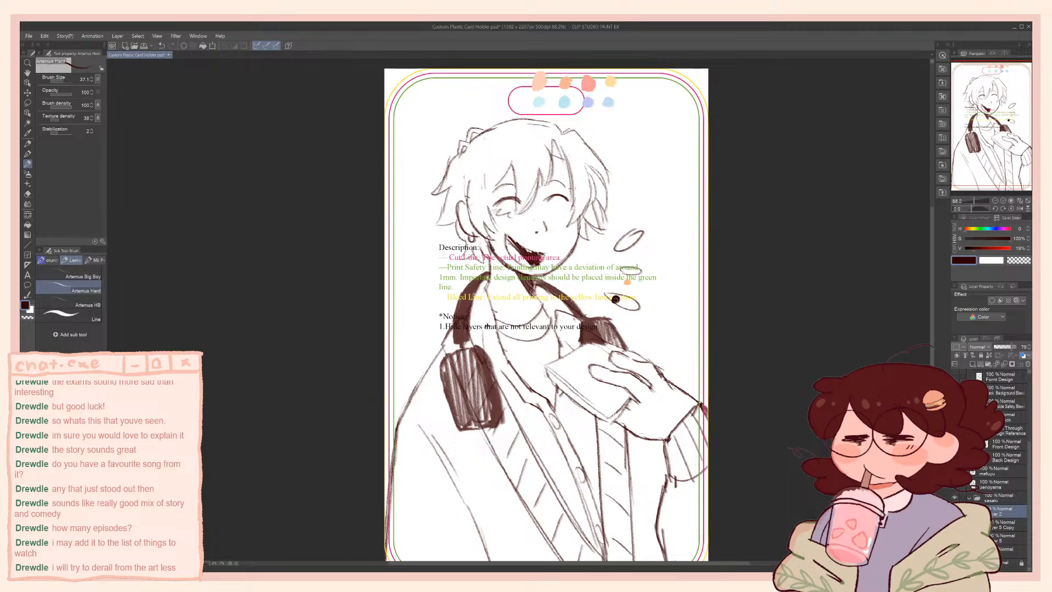
{"action": "left_click_drag", "start_coordinate": [1030, 496], "coordinate": [1030, 434]}
{"action": "left_click", "coordinate": [956, 379]}
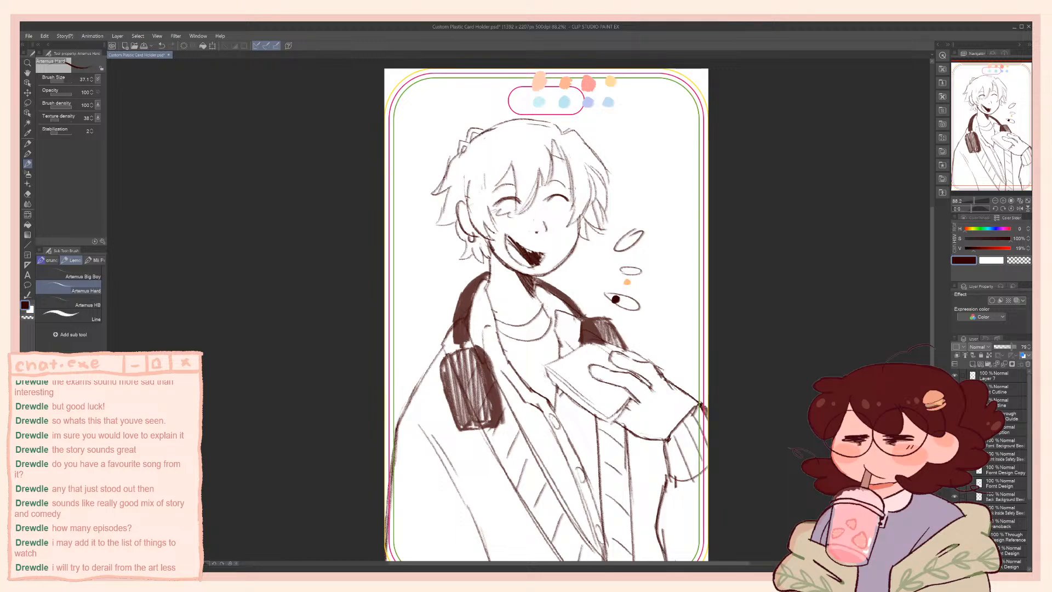
{"action": "left_click", "coordinate": [971, 416]}
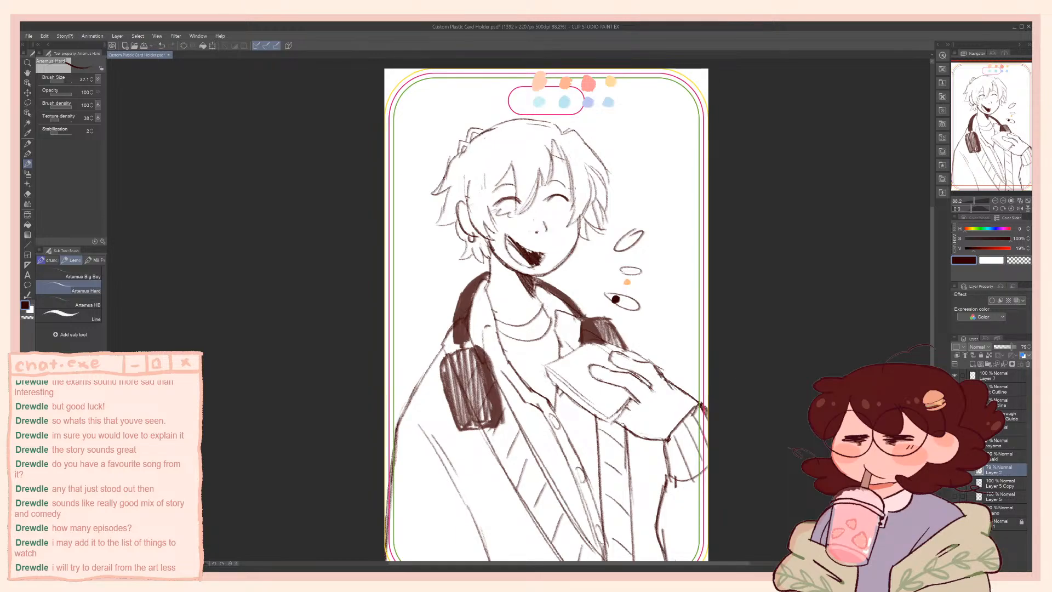
Erase the old headphones, both ear cups and neck band, from Layer 2
{"action": "key", "text": "e"}
{"action": "mouse_move", "coordinate": [483, 378]}
{"action": "left_mouse_down"}
{"action": "mouse_move", "coordinate": [460, 401]}
{"action": "mouse_move", "coordinate": [490, 371]}
{"action": "mouse_move", "coordinate": [488, 396]}
{"action": "mouse_move", "coordinate": [461, 404]}
{"action": "mouse_move", "coordinate": [463, 347]}
{"action": "left_mouse_up"}
{"action": "left_click_drag", "start_coordinate": [609, 353], "coordinate": [585, 337]}
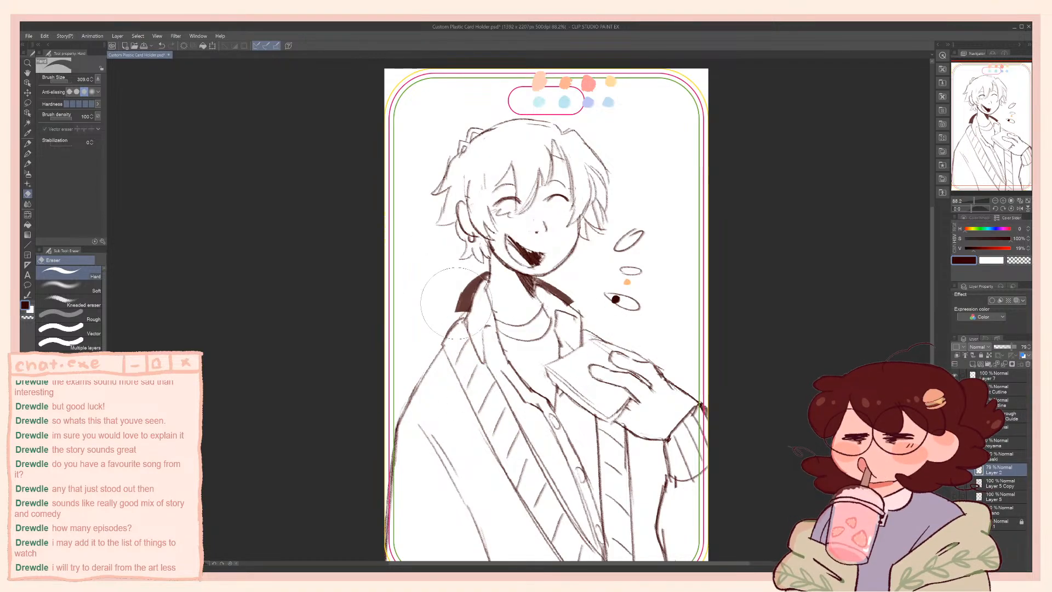
{"action": "key", "text": "b"}
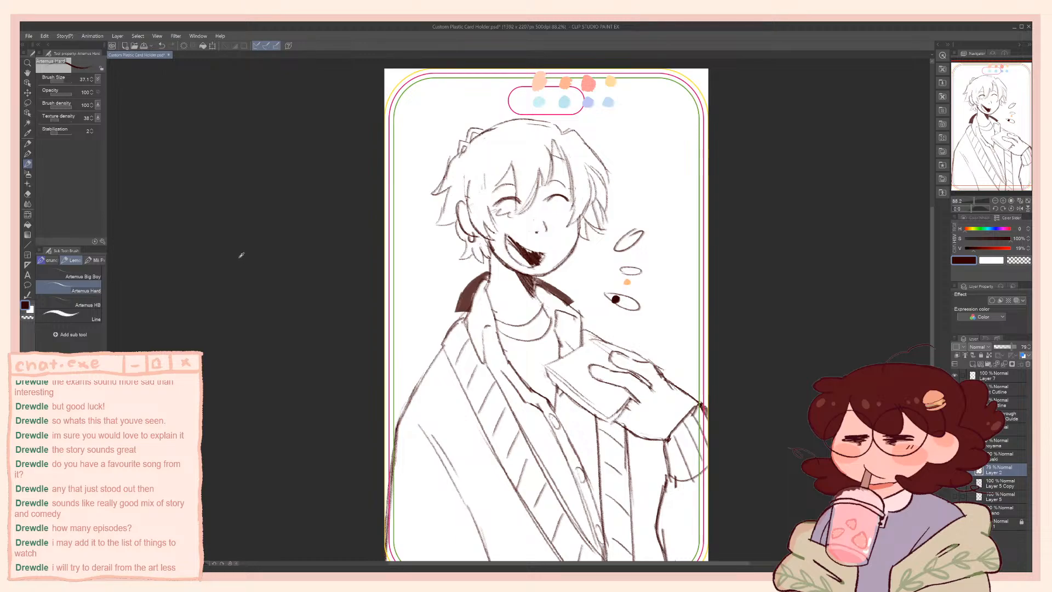
{"action": "scroll", "coordinate": [560, 303], "scroll_direction": "up", "scroll_amount": 1}
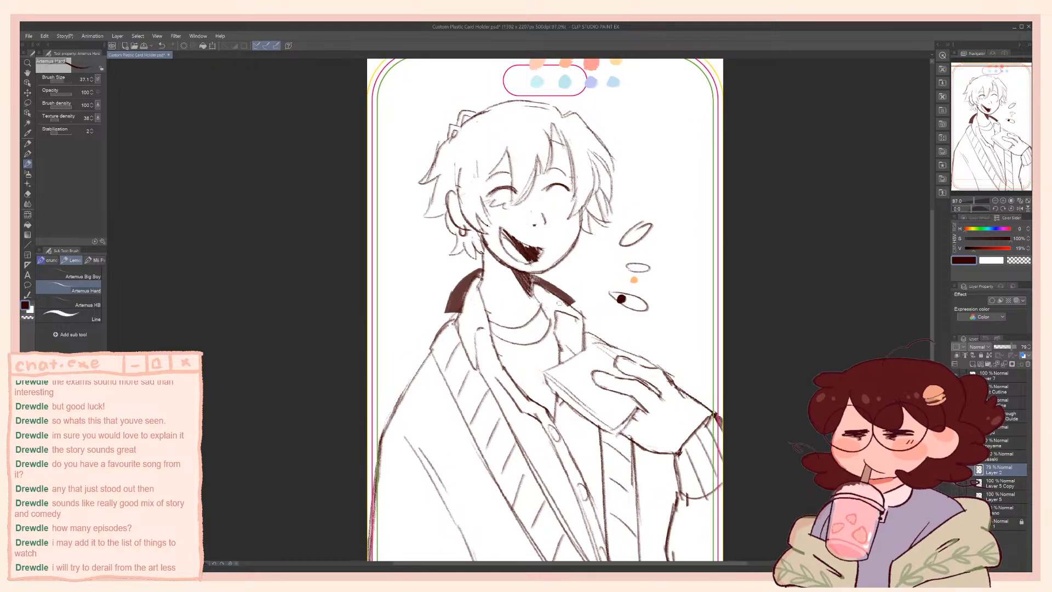
{"action": "key", "text": "e"}
{"action": "left_click_drag", "start_coordinate": [483, 305], "coordinate": [459, 325]}
{"action": "left_click_drag", "start_coordinate": [535, 274], "coordinate": [573, 302]}
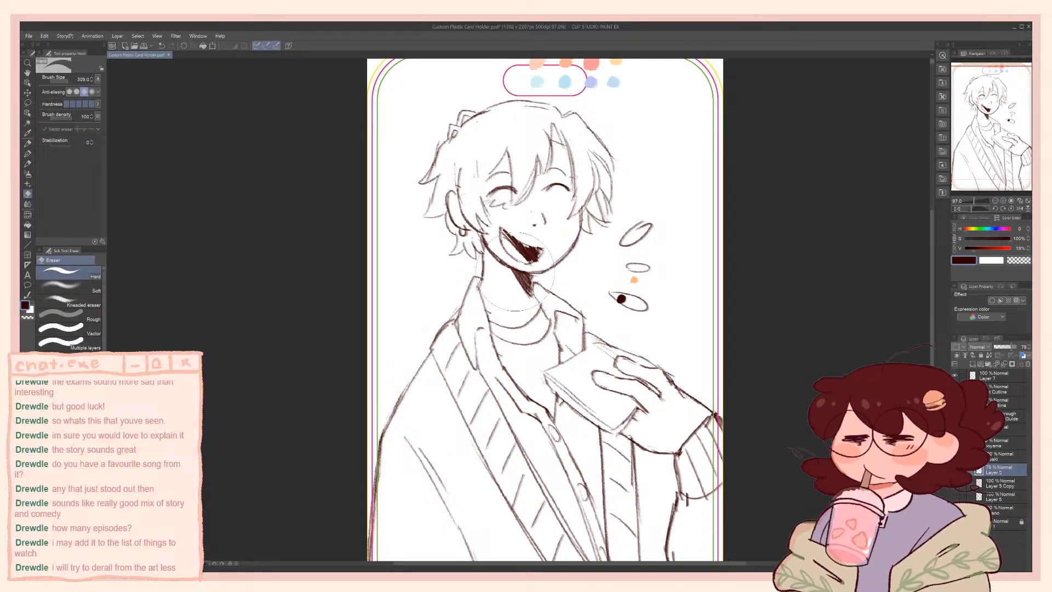
Draw a thick dark brown headphone band curving around the character's neck down to the open collar
{"action": "key", "text": "p"}
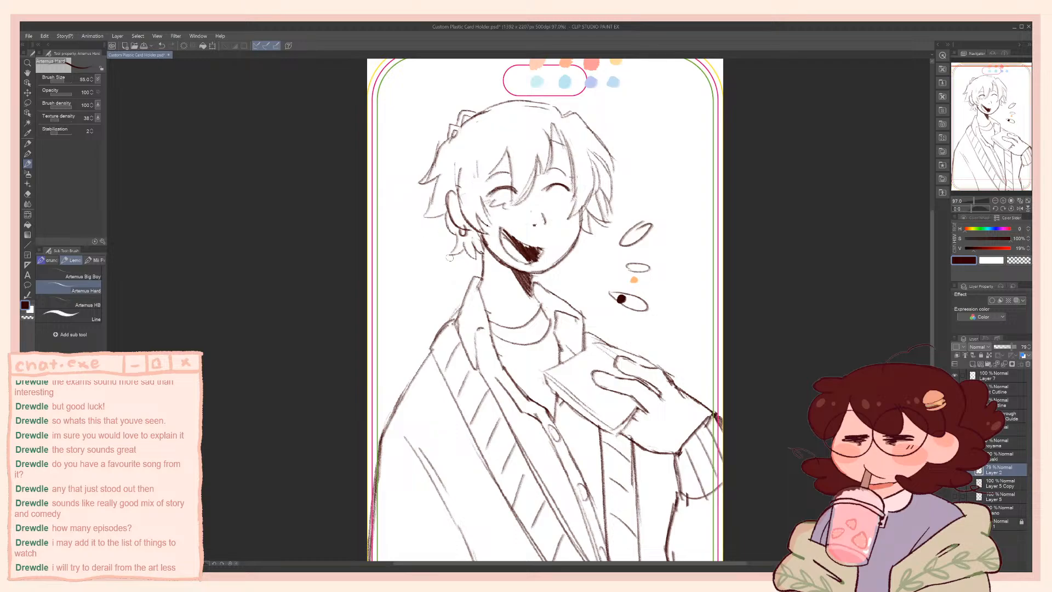
{"action": "mouse_move", "coordinate": [482, 269]}
{"action": "left_mouse_down"}
{"action": "mouse_move", "coordinate": [457, 302]}
{"action": "mouse_move", "coordinate": [472, 281]}
{"action": "mouse_move", "coordinate": [463, 325]}
{"action": "mouse_move", "coordinate": [467, 285]}
{"action": "mouse_move", "coordinate": [486, 353]}
{"action": "left_mouse_up"}
{"action": "key", "text": "ctrl+z"}
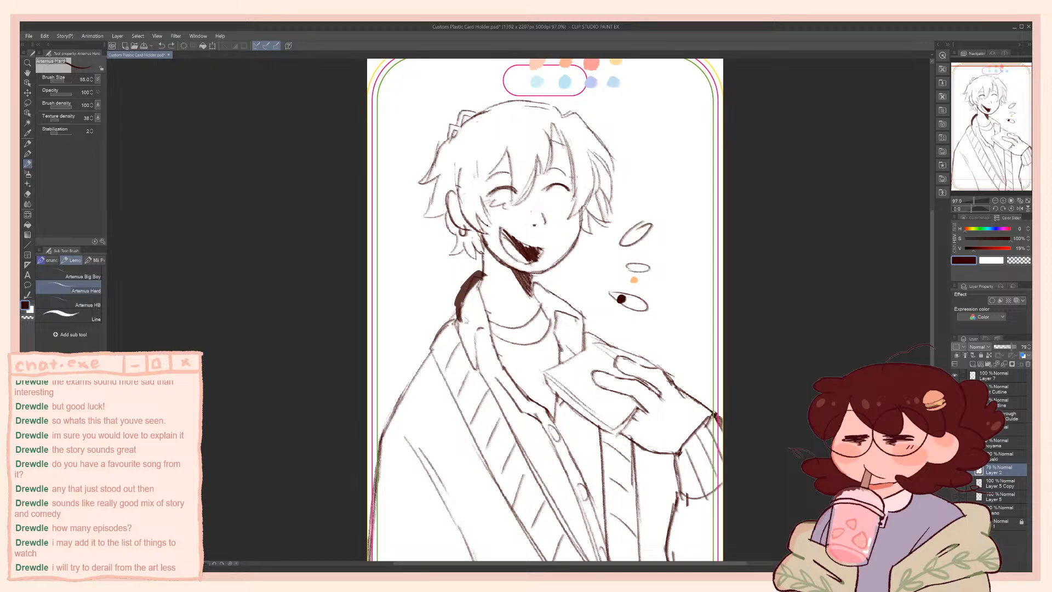
{"action": "left_click_drag", "start_coordinate": [462, 305], "coordinate": [489, 358]}
{"action": "left_click_drag", "start_coordinate": [461, 290], "coordinate": [467, 349]}
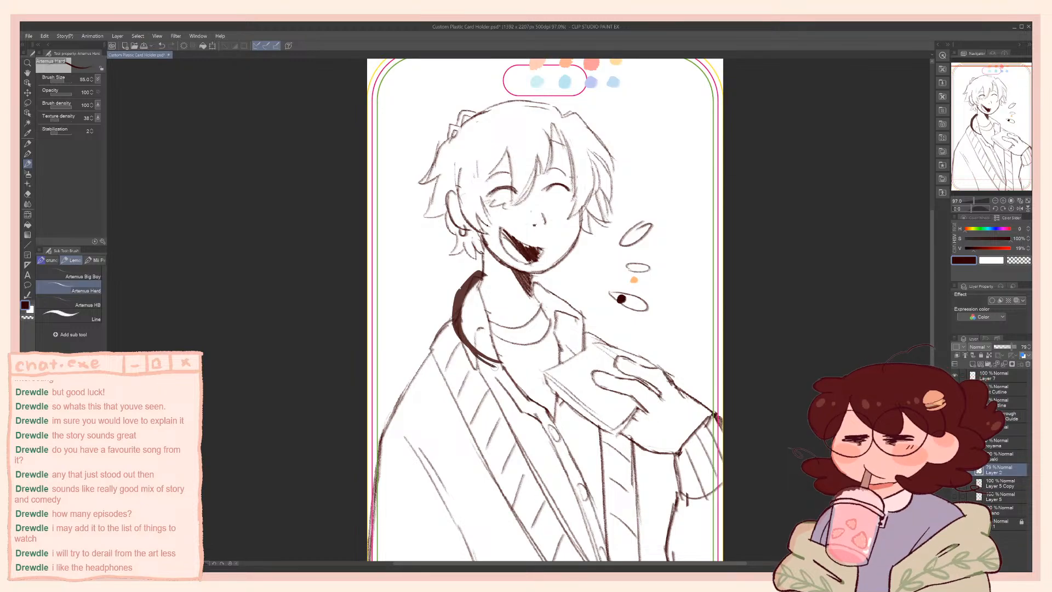
{"action": "mouse_move", "coordinate": [479, 359]}
{"action": "left_mouse_down"}
{"action": "mouse_move", "coordinate": [508, 355]}
{"action": "mouse_move", "coordinate": [464, 318]}
{"action": "mouse_move", "coordinate": [502, 354]}
{"action": "left_mouse_up"}
{"action": "key", "text": "ctrl+z"}
{"action": "mouse_move", "coordinate": [463, 322]}
{"action": "left_mouse_down"}
{"action": "mouse_move", "coordinate": [505, 359]}
{"action": "mouse_move", "coordinate": [494, 366]}
{"action": "mouse_move", "coordinate": [496, 353]}
{"action": "mouse_move", "coordinate": [475, 344]}
{"action": "mouse_move", "coordinate": [498, 360]}
{"action": "mouse_move", "coordinate": [479, 357]}
{"action": "left_mouse_up"}
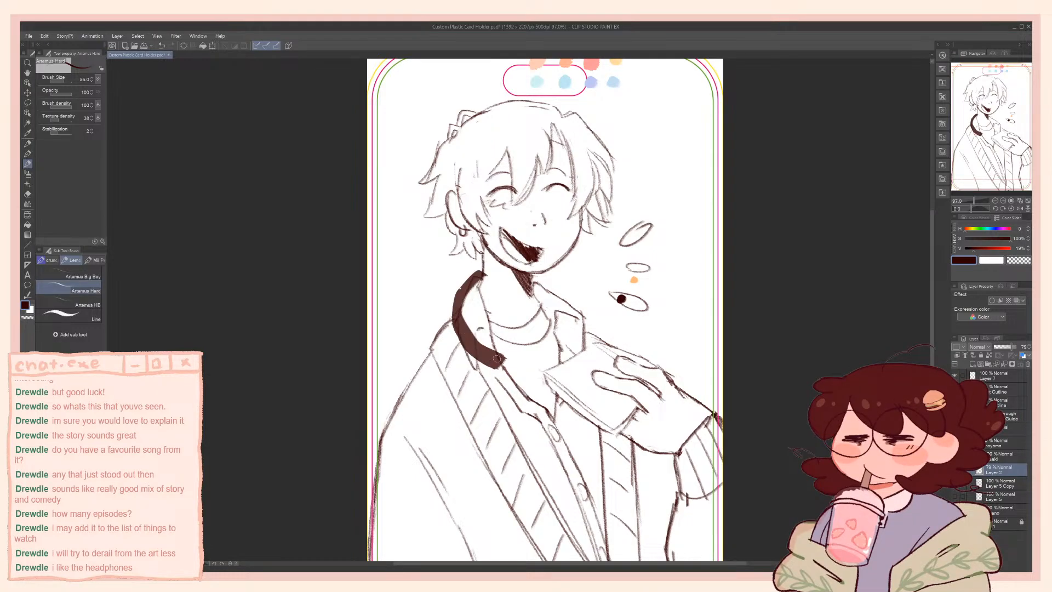
Draw a tilted rounded ear cup at the band's lower end, fill it dark brown, and begin its rim
{"action": "left_click_drag", "start_coordinate": [500, 362], "coordinate": [504, 364]}
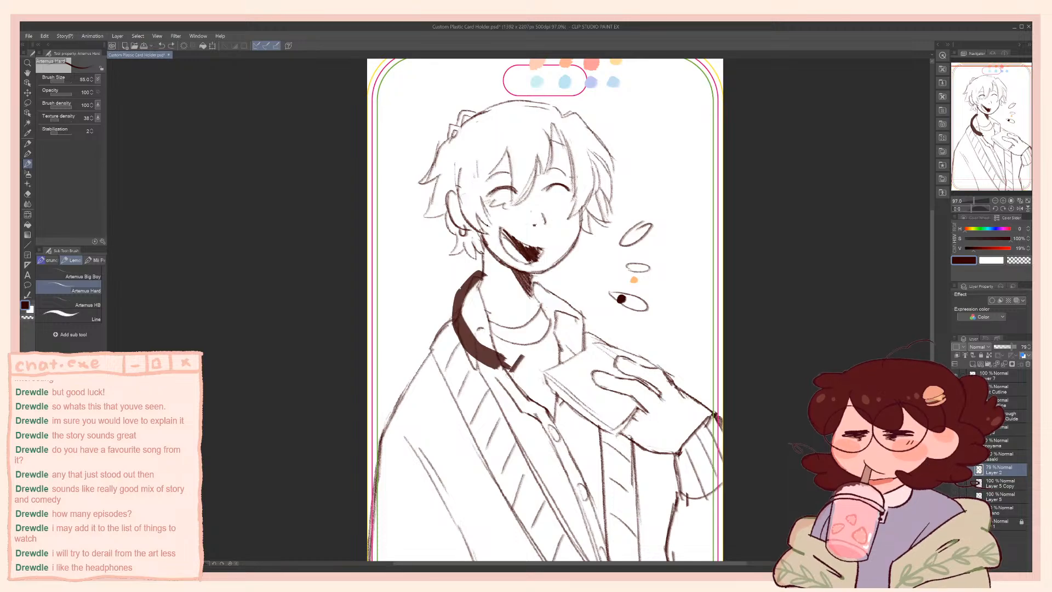
{"action": "mouse_move", "coordinate": [524, 356]}
{"action": "left_mouse_down"}
{"action": "mouse_move", "coordinate": [500, 388]}
{"action": "mouse_move", "coordinate": [551, 418]}
{"action": "mouse_move", "coordinate": [568, 400]}
{"action": "left_mouse_up"}
{"action": "key", "text": "ctrl+z"}
{"action": "mouse_move", "coordinate": [524, 357]}
{"action": "left_mouse_down"}
{"action": "mouse_move", "coordinate": [571, 389]}
{"action": "mouse_move", "coordinate": [558, 414]}
{"action": "mouse_move", "coordinate": [522, 405]}
{"action": "left_mouse_up"}
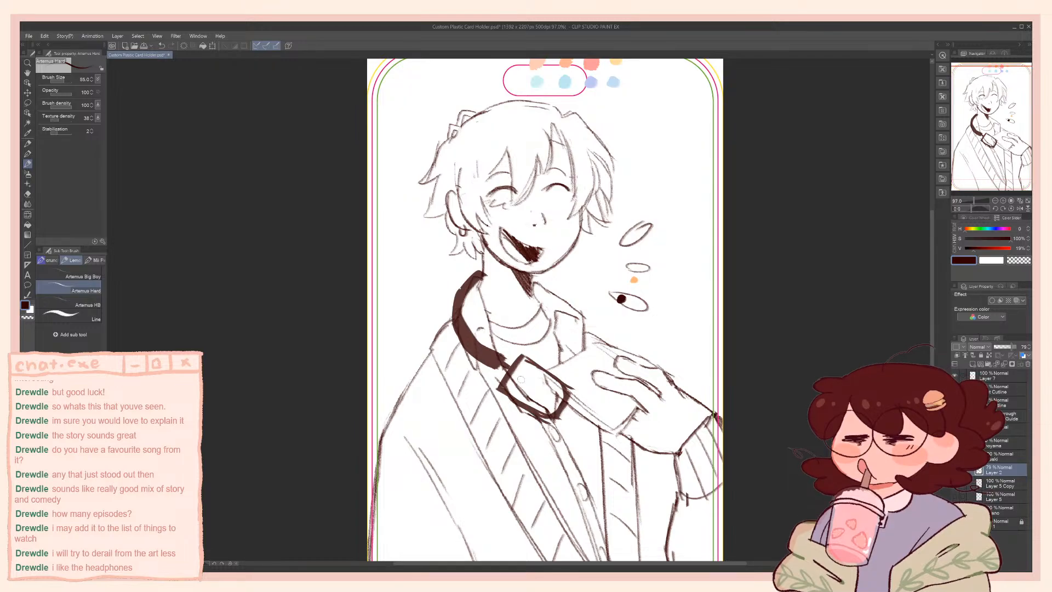
{"action": "mouse_move", "coordinate": [521, 365]}
{"action": "left_mouse_down"}
{"action": "mouse_move", "coordinate": [510, 388]}
{"action": "mouse_move", "coordinate": [525, 362]}
{"action": "mouse_move", "coordinate": [534, 404]}
{"action": "mouse_move", "coordinate": [551, 368]}
{"action": "mouse_move", "coordinate": [564, 383]}
{"action": "mouse_move", "coordinate": [561, 408]}
{"action": "mouse_move", "coordinate": [509, 399]}
{"action": "mouse_move", "coordinate": [538, 363]}
{"action": "left_mouse_up"}
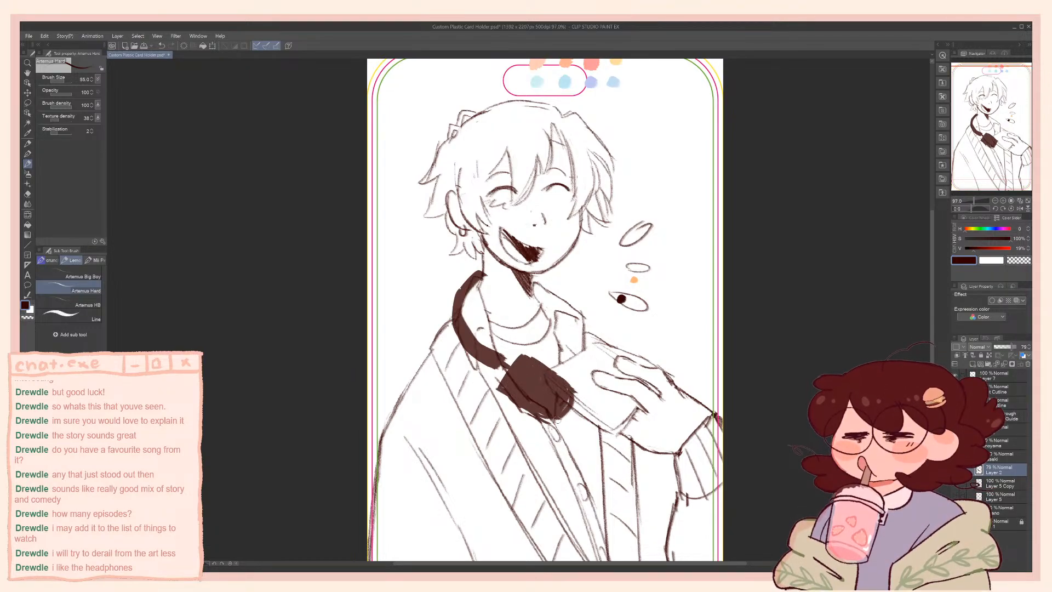
{"action": "mouse_move", "coordinate": [570, 377]}
{"action": "left_mouse_down"}
{"action": "mouse_move", "coordinate": [559, 419]}
{"action": "mouse_move", "coordinate": [540, 419]}
{"action": "mouse_move", "coordinate": [555, 423]}
{"action": "left_mouse_up"}
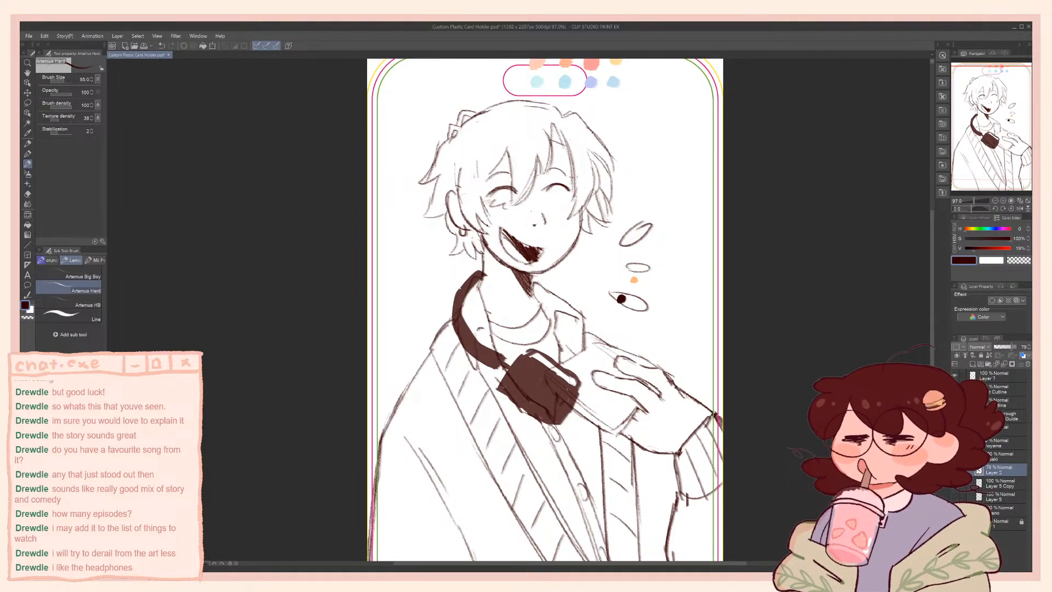
Refine the outer rim of the ear cup beside the held card, trimming it with transparent colour
{"action": "left_click_drag", "start_coordinate": [582, 378], "coordinate": [573, 421]}
{"action": "key", "text": "ctrl+z"}
{"action": "key", "text": "ctrl+z"}
{"action": "key", "text": "ctrl+z"}
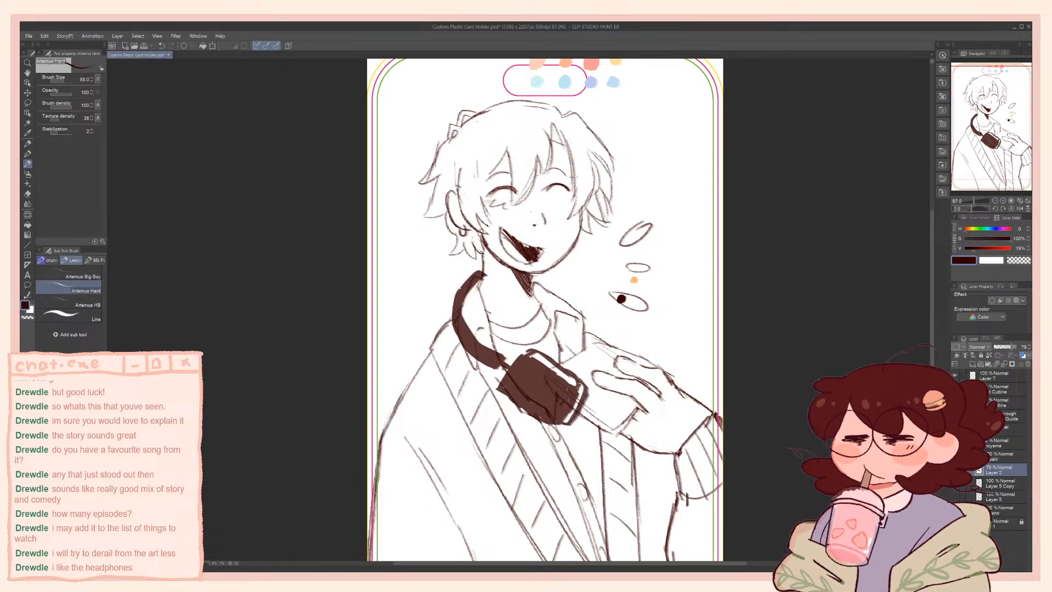
{"action": "key", "text": "c"}
{"action": "left_click_drag", "start_coordinate": [578, 386], "coordinate": [582, 390]}
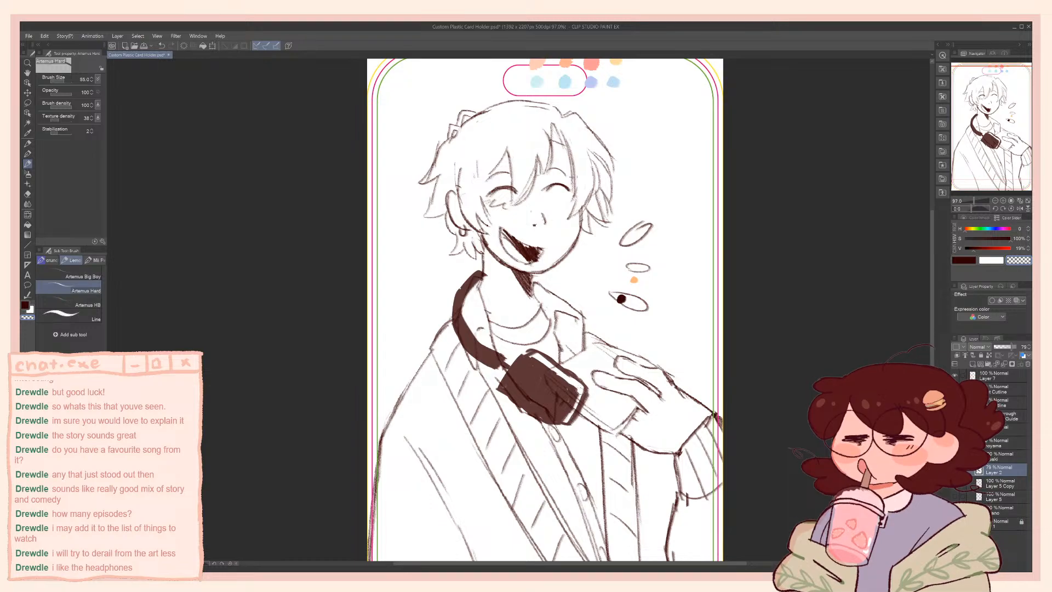
{"action": "key", "text": "c"}
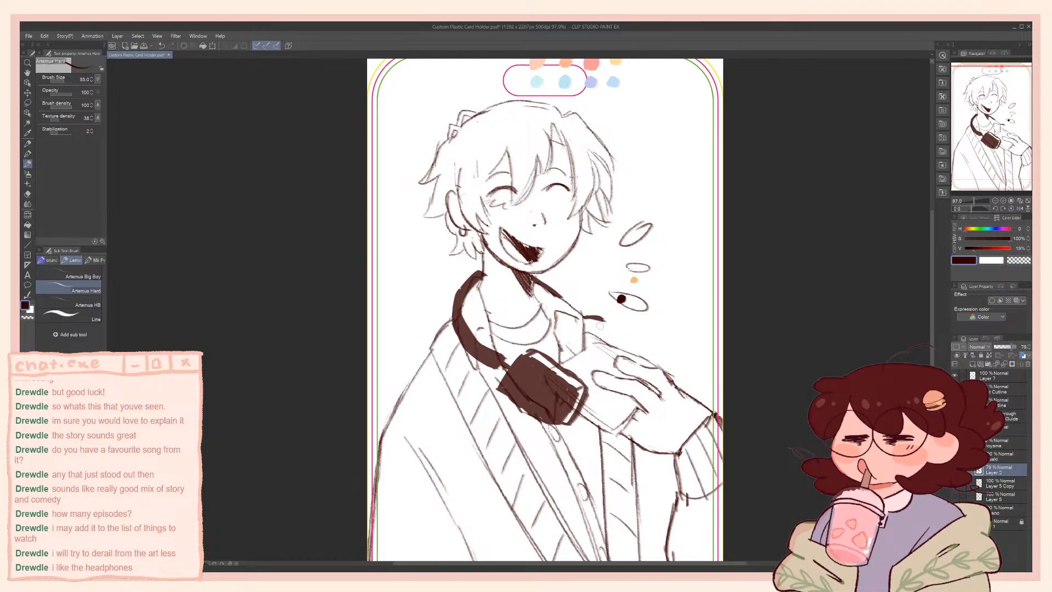
Draw and fill the second ear cup behind the raised hand and thicken the curve of the neck band
{"action": "left_click_drag", "start_coordinate": [604, 323], "coordinate": [616, 364]}
{"action": "key", "text": "ctrl+z"}
{"action": "left_click_drag", "start_coordinate": [602, 320], "coordinate": [619, 360]}
{"action": "key", "text": "ctrl+z"}
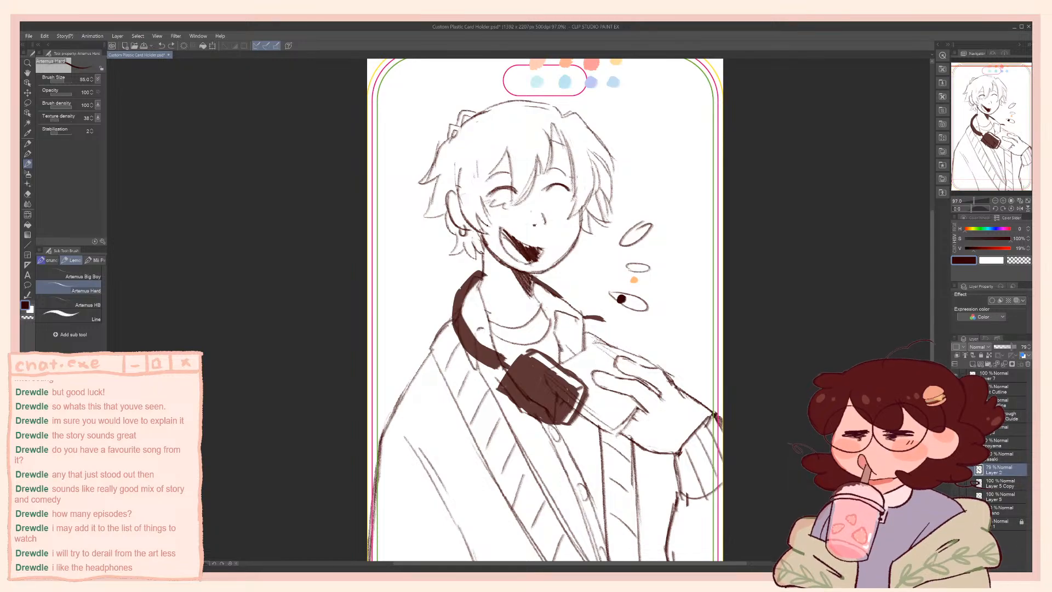
{"action": "mouse_move", "coordinate": [589, 318]}
{"action": "left_mouse_down"}
{"action": "mouse_move", "coordinate": [617, 348]}
{"action": "mouse_move", "coordinate": [590, 347]}
{"action": "mouse_move", "coordinate": [588, 324]}
{"action": "mouse_move", "coordinate": [587, 339]}
{"action": "mouse_move", "coordinate": [591, 320]}
{"action": "mouse_move", "coordinate": [612, 343]}
{"action": "left_mouse_up"}
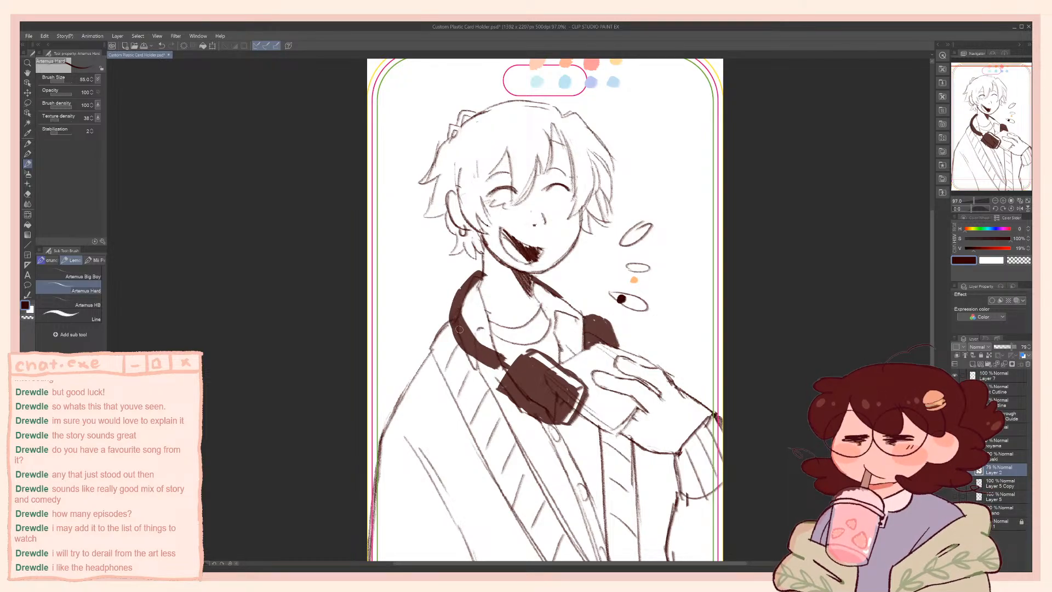
{"action": "mouse_move", "coordinate": [464, 336]}
{"action": "left_mouse_down"}
{"action": "mouse_move", "coordinate": [485, 365]}
{"action": "mouse_move", "coordinate": [456, 319]}
{"action": "mouse_move", "coordinate": [471, 353]}
{"action": "mouse_move", "coordinate": [494, 366]}
{"action": "mouse_move", "coordinate": [471, 355]}
{"action": "left_mouse_up"}
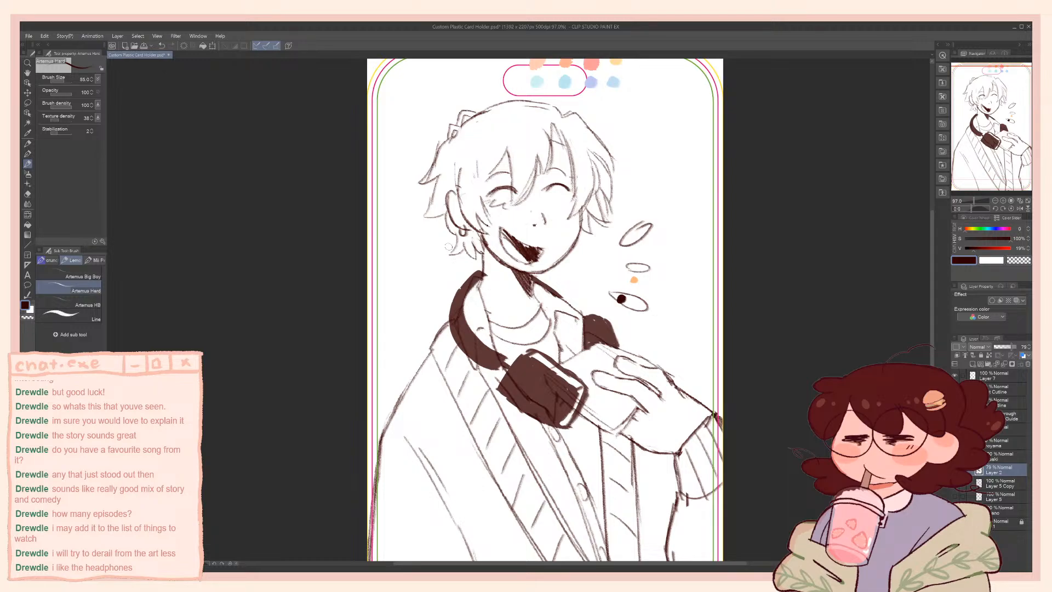
{"action": "left_click_drag", "start_coordinate": [464, 334], "coordinate": [470, 339]}
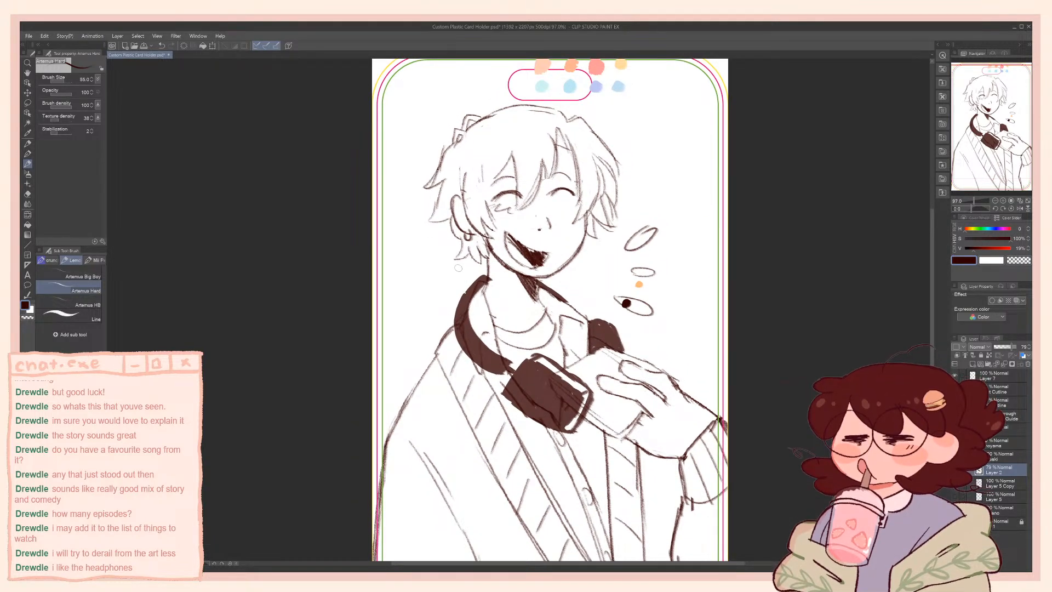
Sample the dark brown, set the brush size to 23.3, and try a hair stroke on Layer 5 Copy
{"action": "left_click", "coordinate": [626, 304], "text": "alt"}
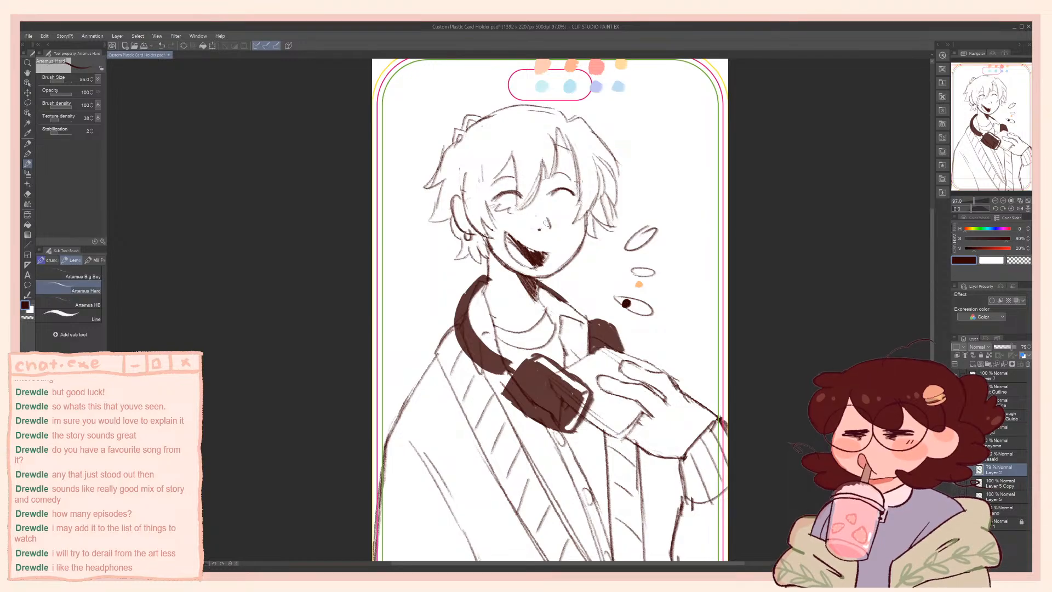
{"action": "key", "text": "["}
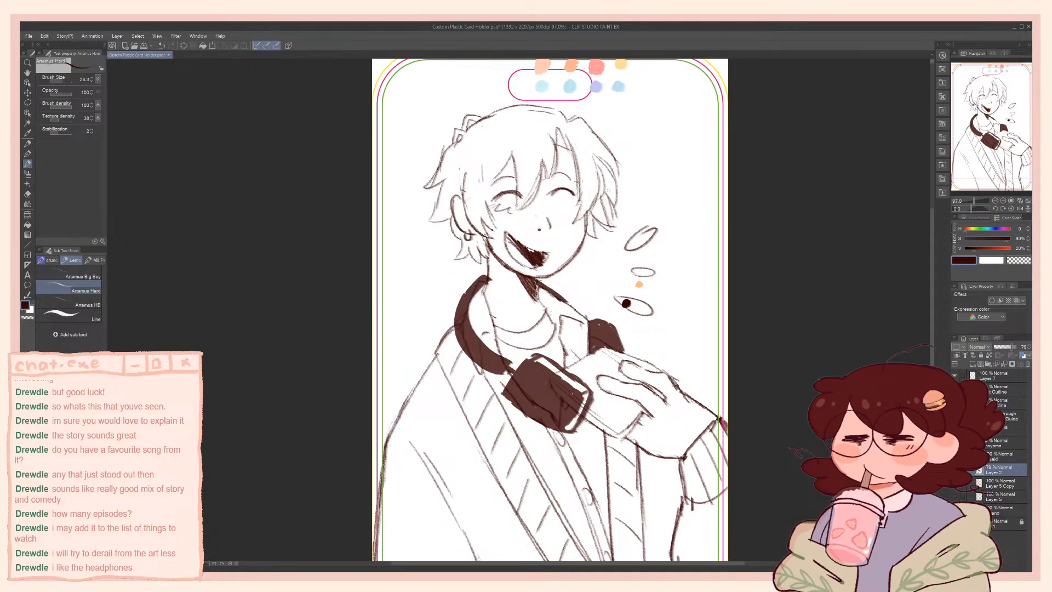
{"action": "left_click", "coordinate": [982, 481]}
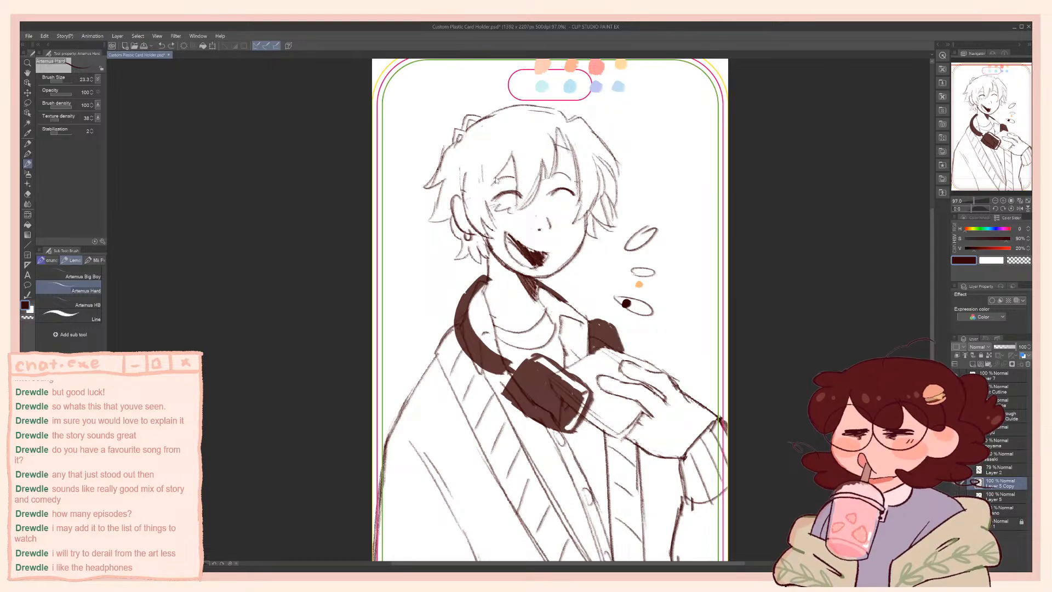
{"action": "left_click_drag", "start_coordinate": [483, 170], "coordinate": [487, 196]}
{"action": "key", "text": "ctrl+z"}
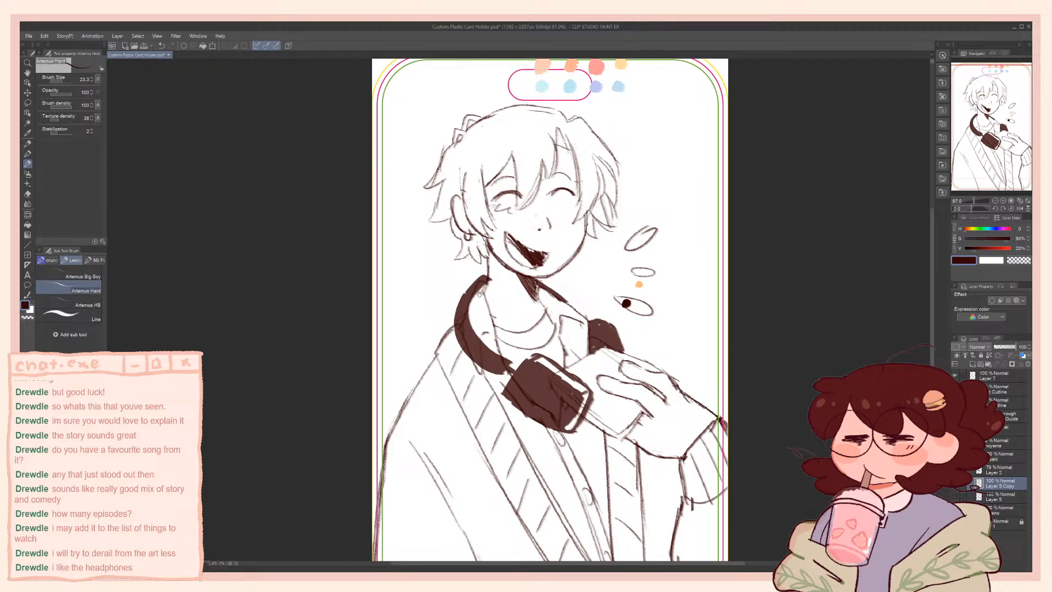
On Layer 2, erase the outer rim of the ear cup beside the held card with transparent colour and redraw it in dark brown
{"action": "mouse_move", "coordinate": [480, 294]}
{"action": "left_mouse_down"}
{"action": "mouse_move", "coordinate": [472, 286]}
{"action": "mouse_move", "coordinate": [470, 296]}
{"action": "left_mouse_up"}
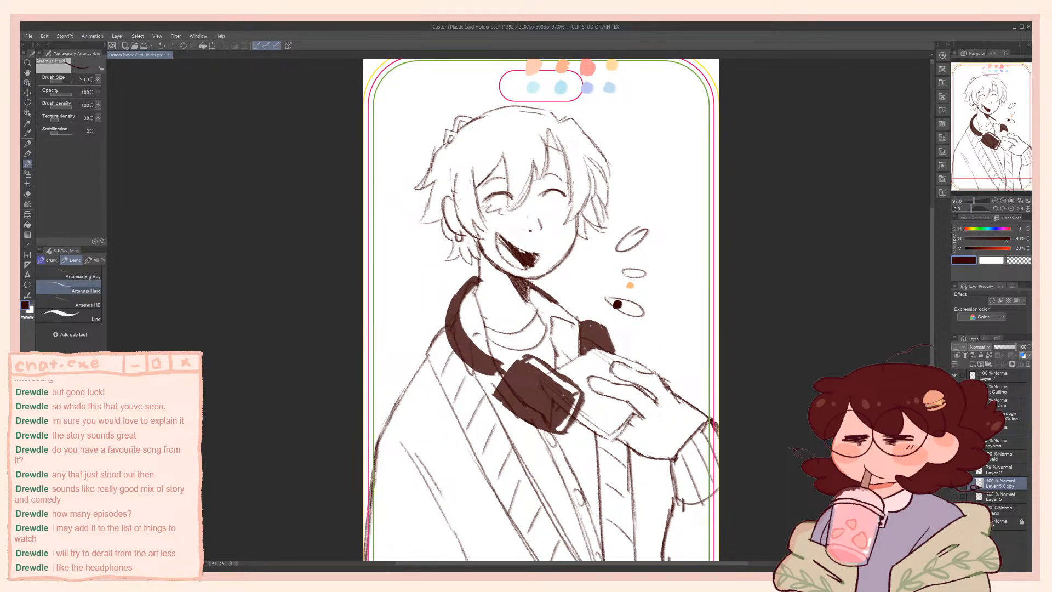
{"action": "left_click", "coordinate": [1001, 470]}
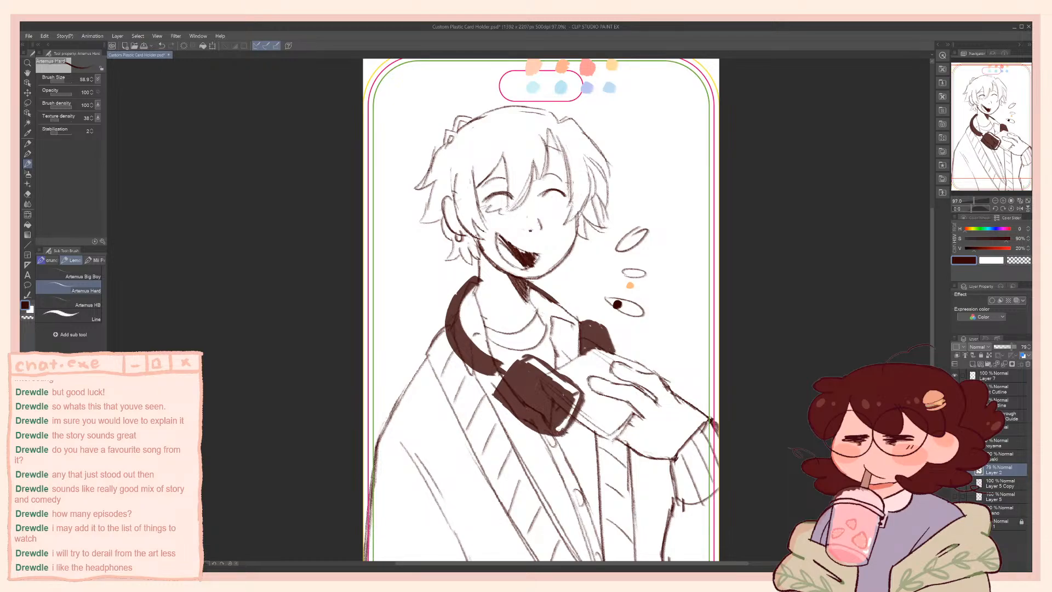
{"action": "key", "text": "c"}
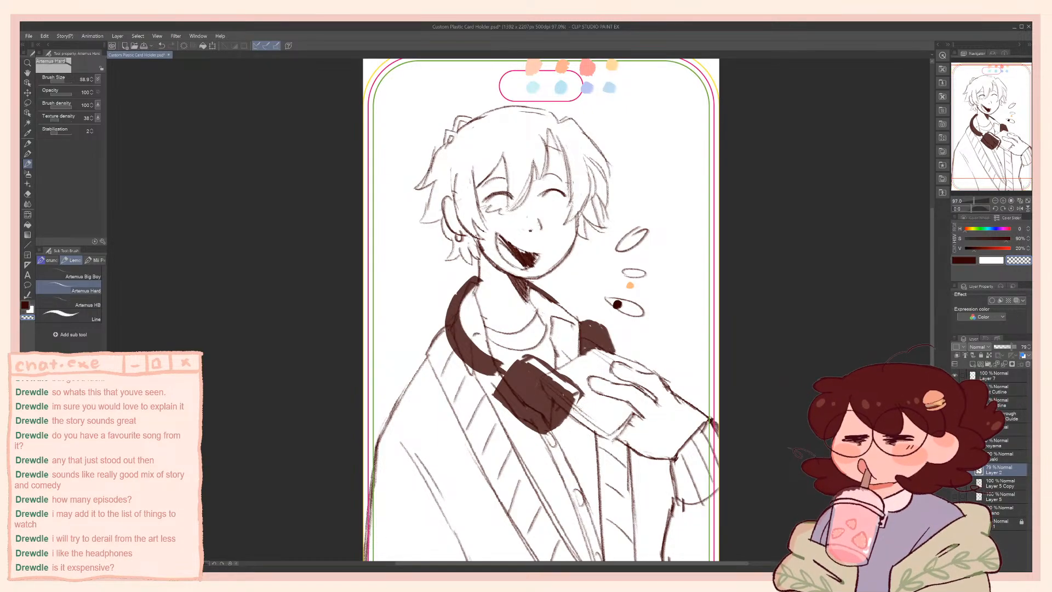
{"action": "key", "text": "c"}
{"action": "key", "text": "bracketleft"}
{"action": "key", "text": "bracketleft"}
{"action": "key", "text": "bracketleft"}
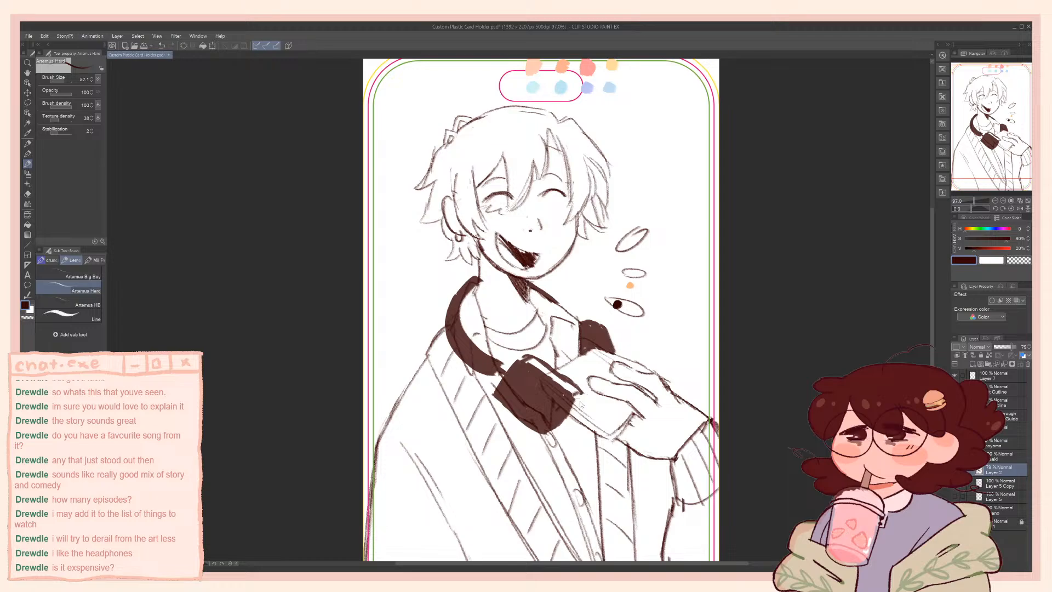
{"action": "left_click_drag", "start_coordinate": [583, 394], "coordinate": [560, 434]}
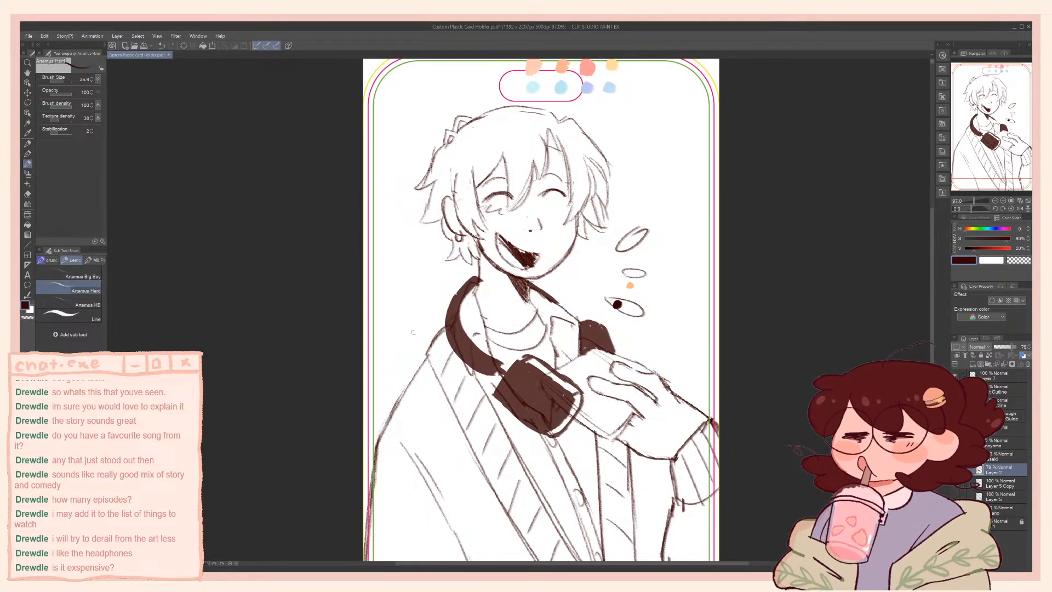
Try a small rectangular notch near the lower end of the headphone band and paint it over in dark brown
{"action": "key", "text": "e"}
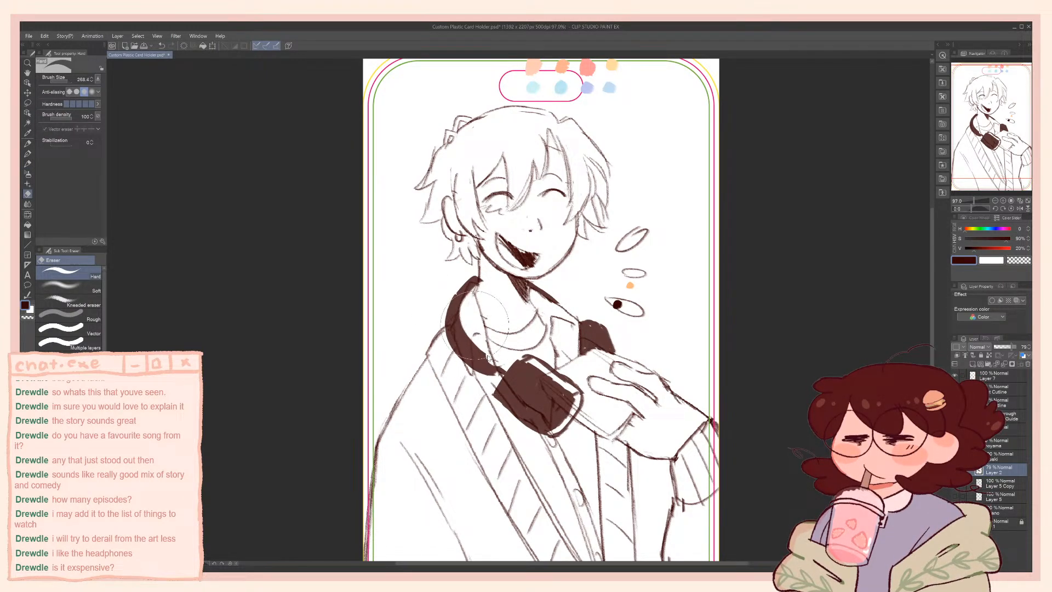
{"action": "mouse_move", "coordinate": [475, 326]}
{"action": "left_mouse_down"}
{"action": "mouse_move", "coordinate": [493, 365]}
{"action": "mouse_move", "coordinate": [470, 363]}
{"action": "mouse_move", "coordinate": [492, 378]}
{"action": "left_mouse_up"}
{"action": "key", "text": "p"}
{"action": "key", "text": "]"}
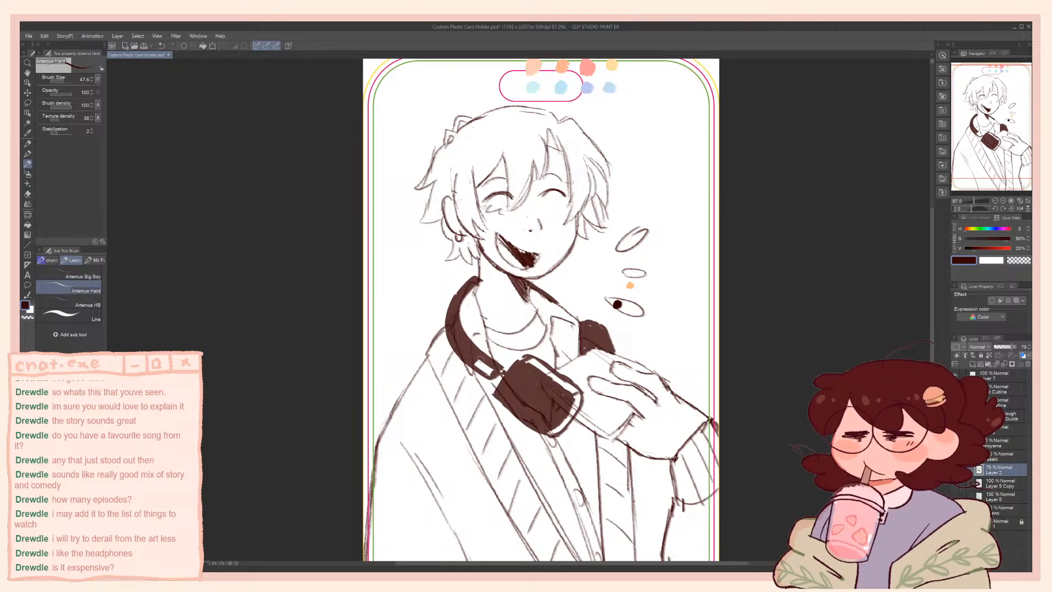
{"action": "mouse_move", "coordinate": [474, 355]}
{"action": "left_mouse_down"}
{"action": "mouse_move", "coordinate": [489, 374]}
{"action": "mouse_move", "coordinate": [481, 368]}
{"action": "left_mouse_up"}
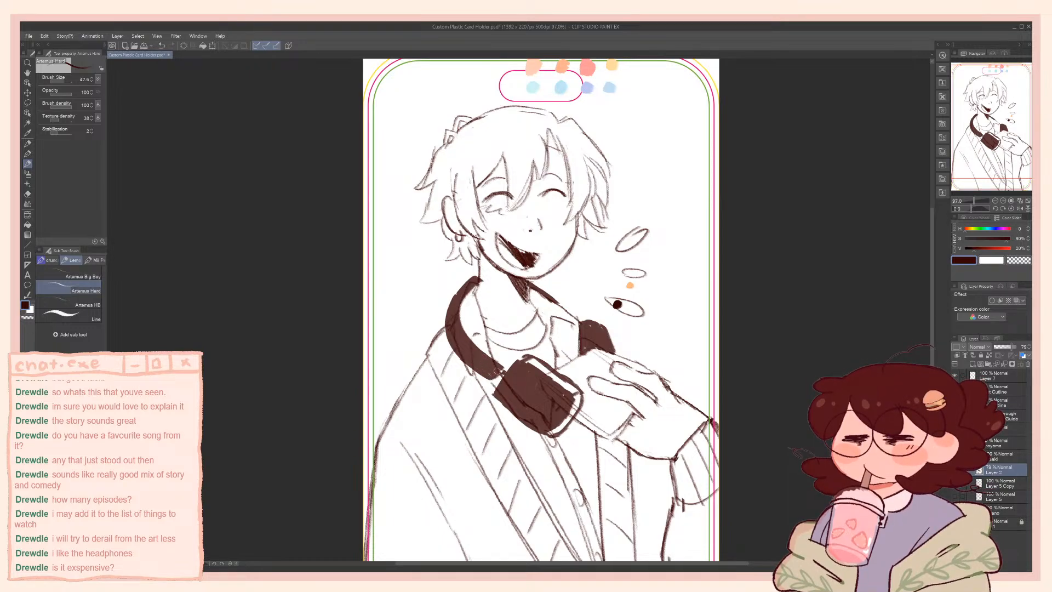
{"action": "key", "text": "c"}
{"action": "key", "text": "c"}
On Layer 5 Copy, erase the jaw line below the ear and redraw it with the brush at 21.8, undoing failed strokes
{"action": "mouse_move", "coordinate": [493, 293]}
{"action": "left_mouse_down"}
{"action": "mouse_move", "coordinate": [490, 271]}
{"action": "mouse_move", "coordinate": [490, 306]}
{"action": "left_mouse_up"}
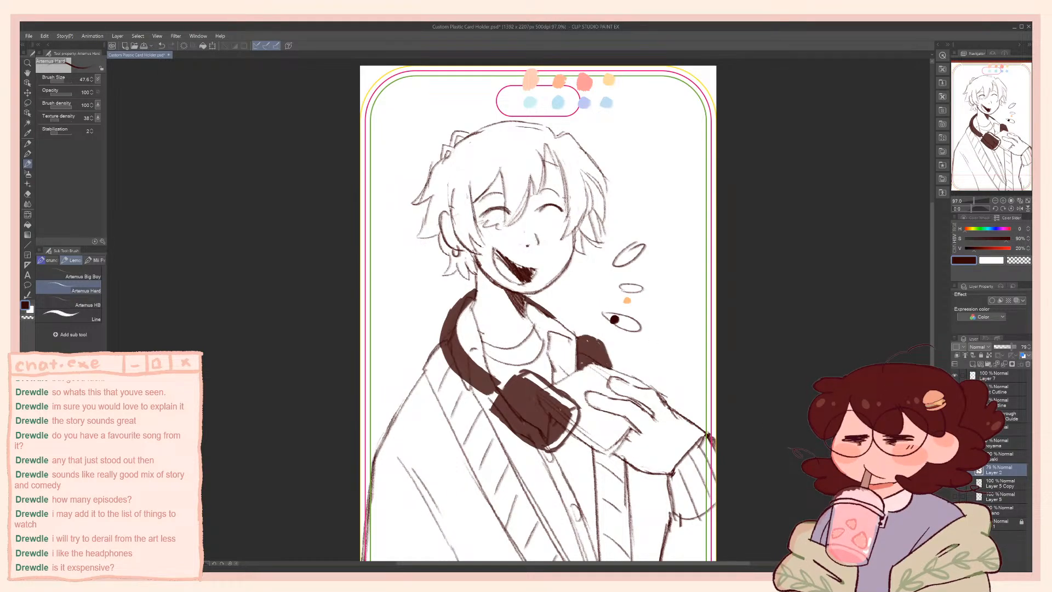
{"action": "left_click", "coordinate": [992, 485]}
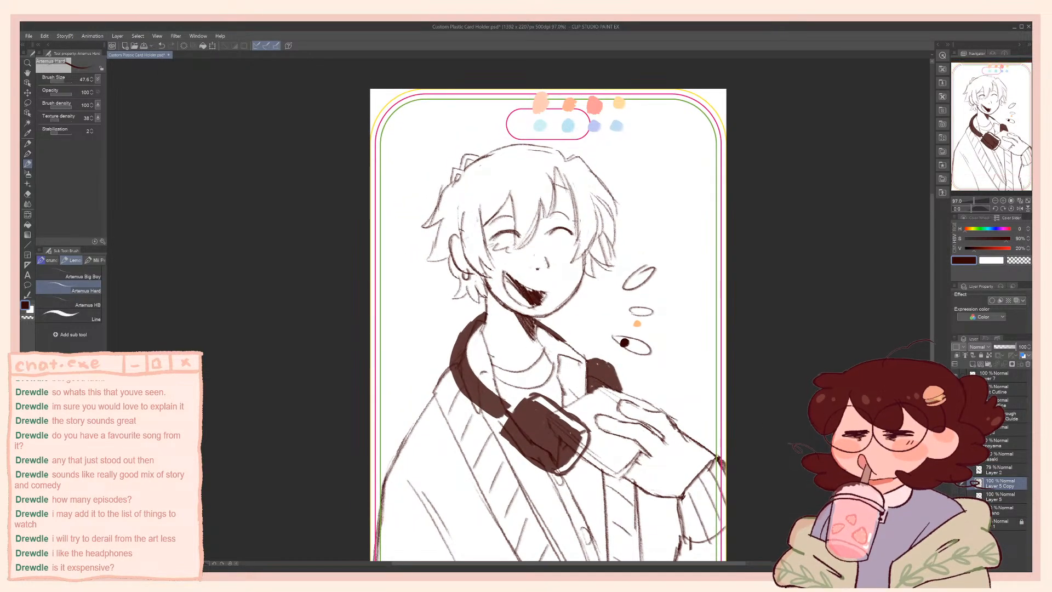
{"action": "key", "text": "c"}
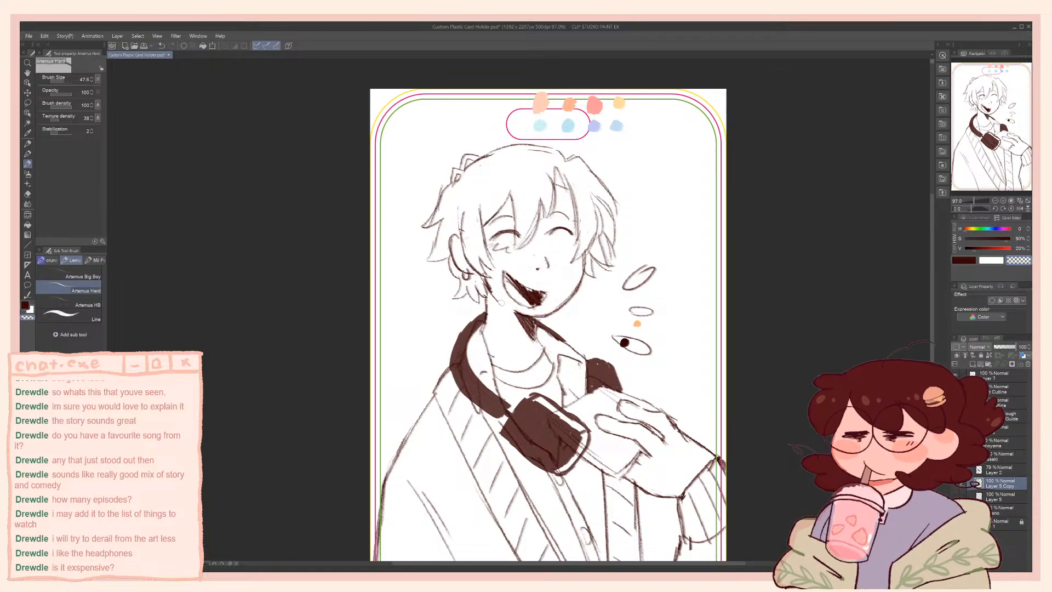
{"action": "key", "text": "c"}
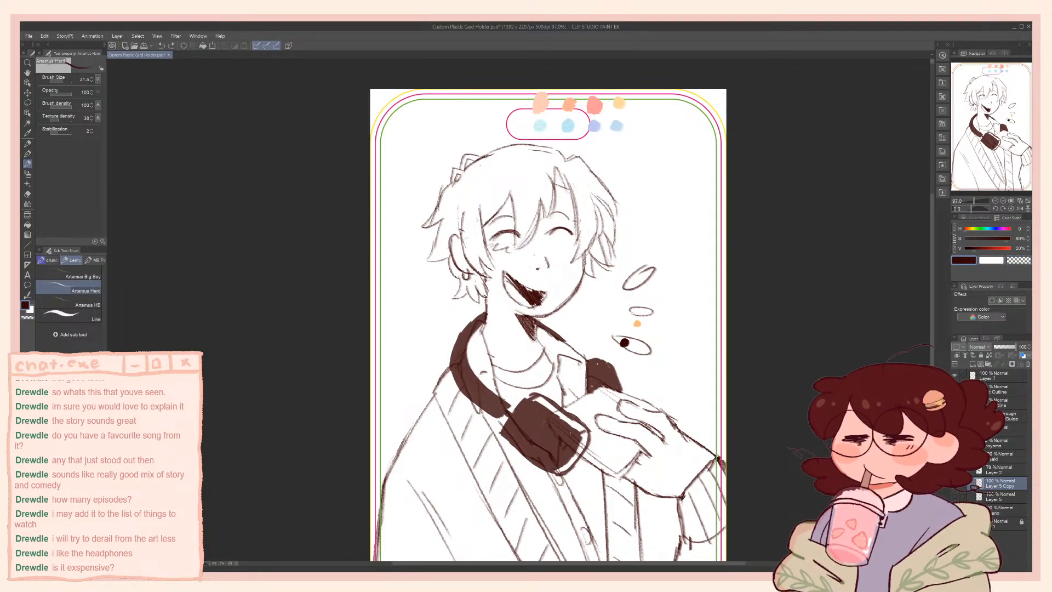
{"action": "mouse_move", "coordinate": [487, 282]}
{"action": "left_mouse_down"}
{"action": "mouse_move", "coordinate": [528, 319]}
{"action": "mouse_move", "coordinate": [564, 304]}
{"action": "left_mouse_up"}
{"action": "key", "text": "ctrl+z"}
{"action": "key", "text": "ctrl+z"}
{"action": "key", "text": "ctrl+z"}
Erase the chin's far side with transparent colour and redraw the chin curve under the open mouth in dark brown
{"action": "key", "text": "c"}
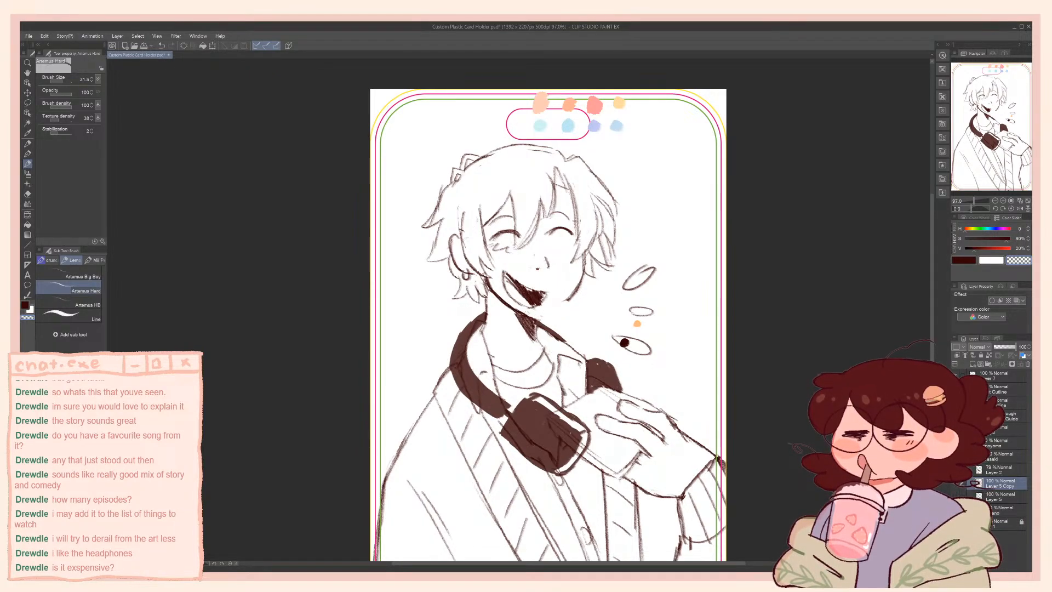
{"action": "key", "text": "c"}
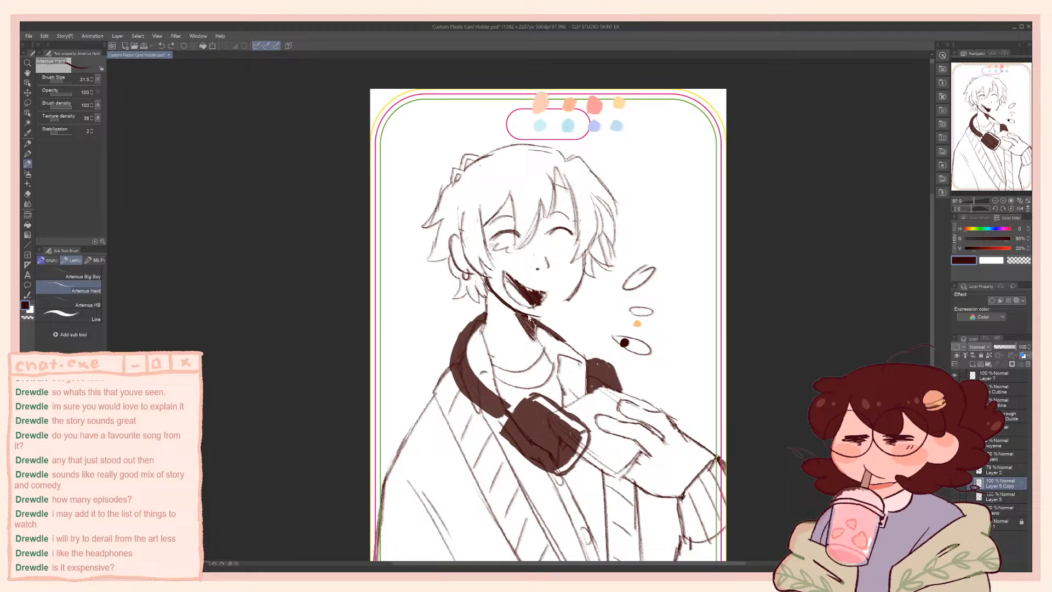
{"action": "key", "text": "ctrl+z"}
{"action": "left_click_drag", "start_coordinate": [512, 307], "coordinate": [544, 319]}
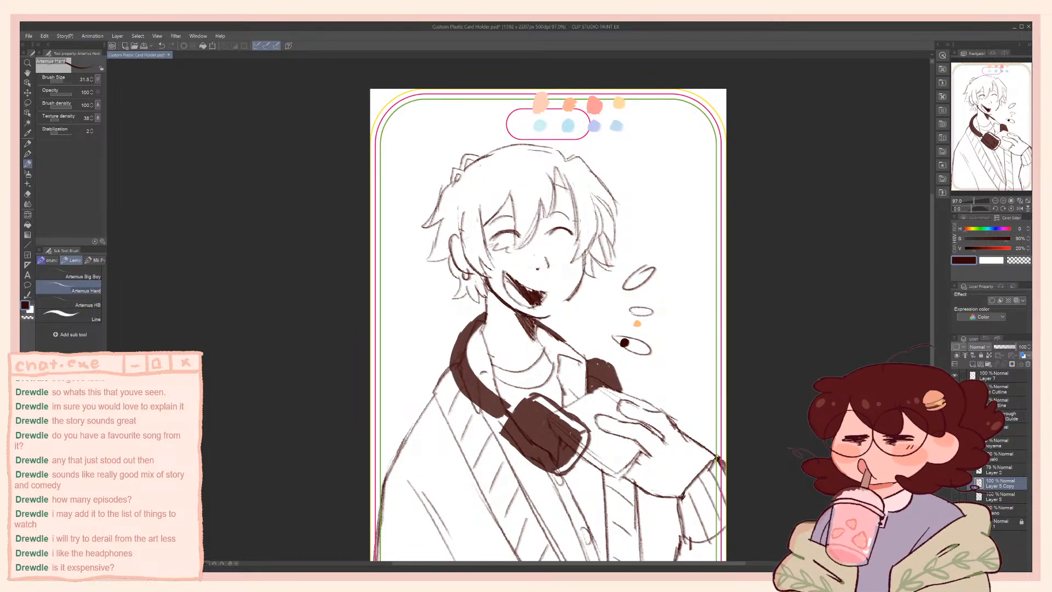
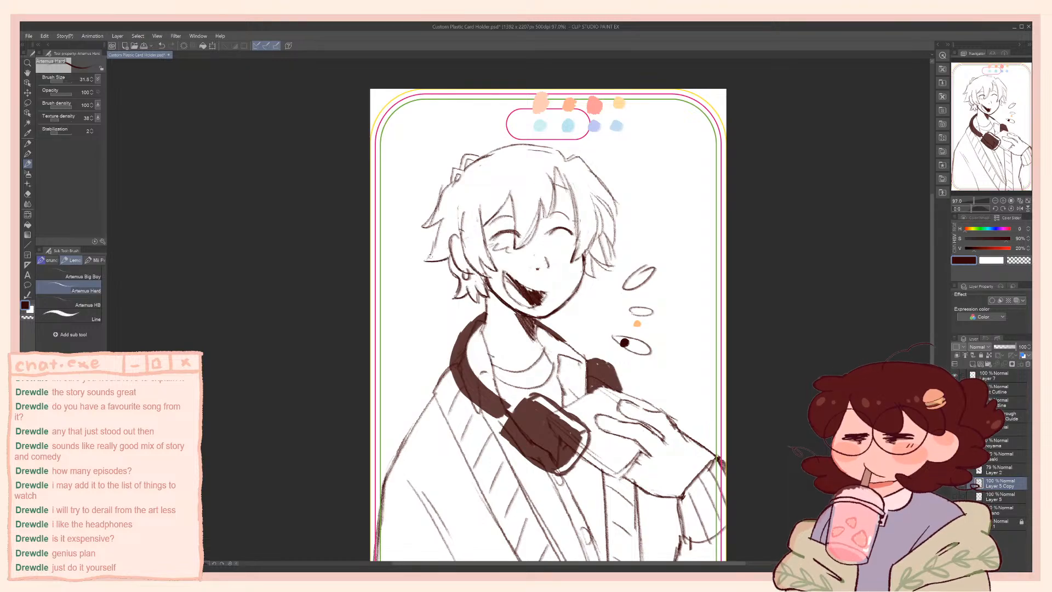
Erase the far cheek outline with the Hard eraser and redraw it as a thinner dark brown curve down to the chin, undoing failed strokes
{"action": "left_click_drag", "start_coordinate": [439, 240], "coordinate": [447, 217]}
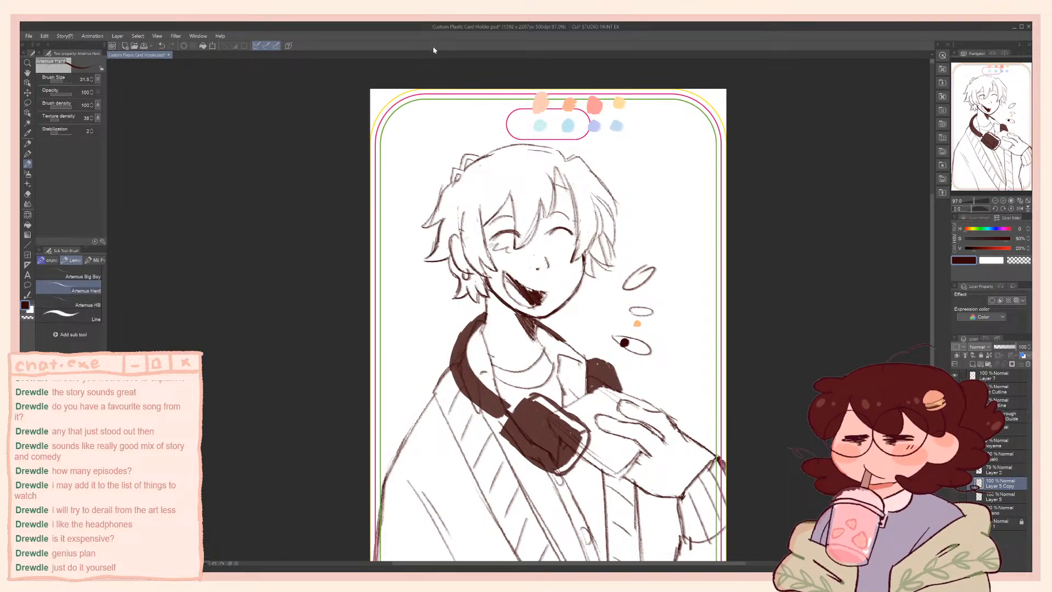
{"action": "key", "text": "e"}
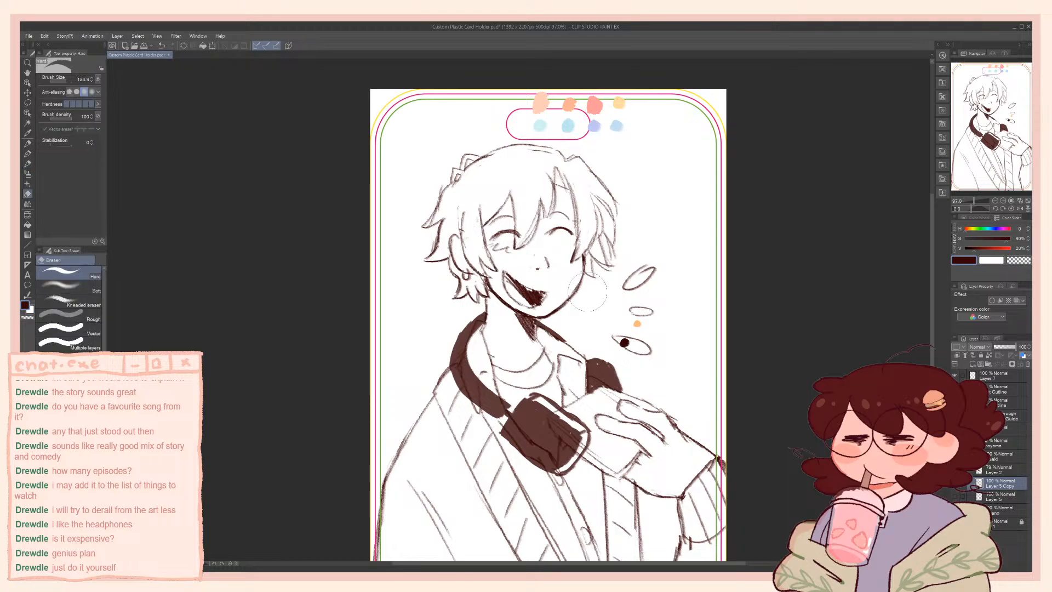
{"action": "left_click_drag", "start_coordinate": [591, 284], "coordinate": [569, 300]}
{"action": "key", "text": "b"}
{"action": "key", "text": "["}
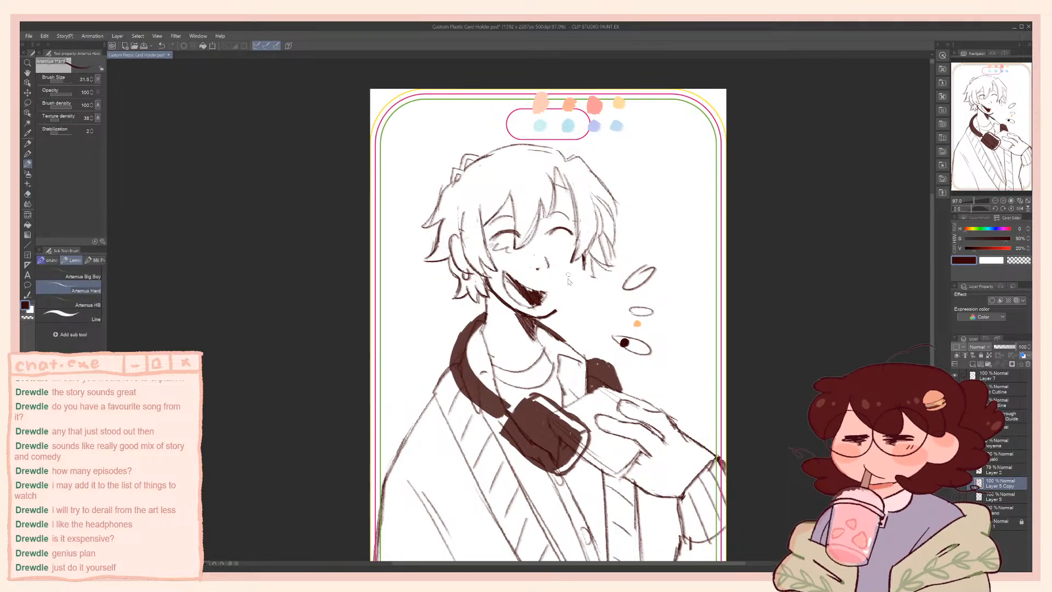
{"action": "left_click_drag", "start_coordinate": [584, 255], "coordinate": [560, 309]}
{"action": "key", "text": "ctrl+z"}
{"action": "key", "text": "ctrl+z"}
{"action": "left_click_drag", "start_coordinate": [583, 258], "coordinate": [557, 310]}
{"action": "key", "text": "ctrl+z"}
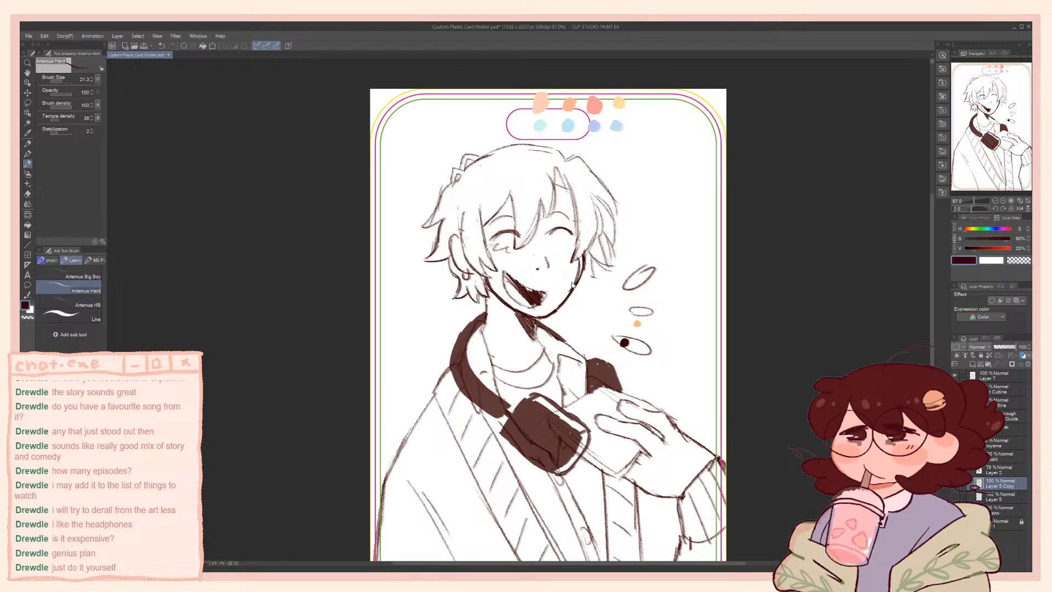
Trim the upper part of the far cheek line, redraw it in dark brown with a smaller brush, and save the file
{"action": "key", "text": "e"}
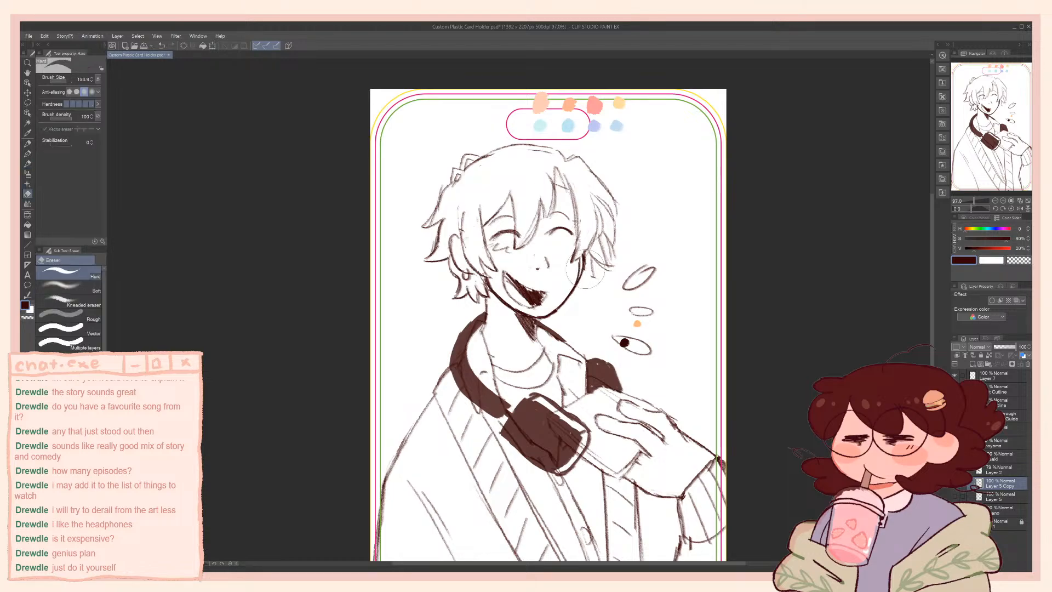
{"action": "left_click_drag", "start_coordinate": [588, 273], "coordinate": [582, 282]}
{"action": "key", "text": "b"}
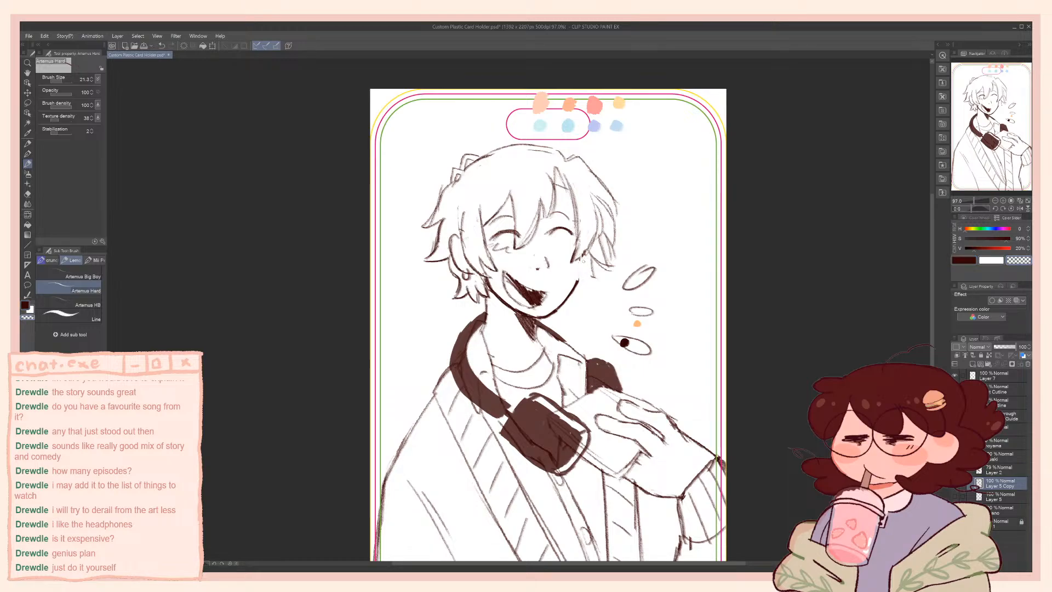
{"action": "key", "text": "c"}
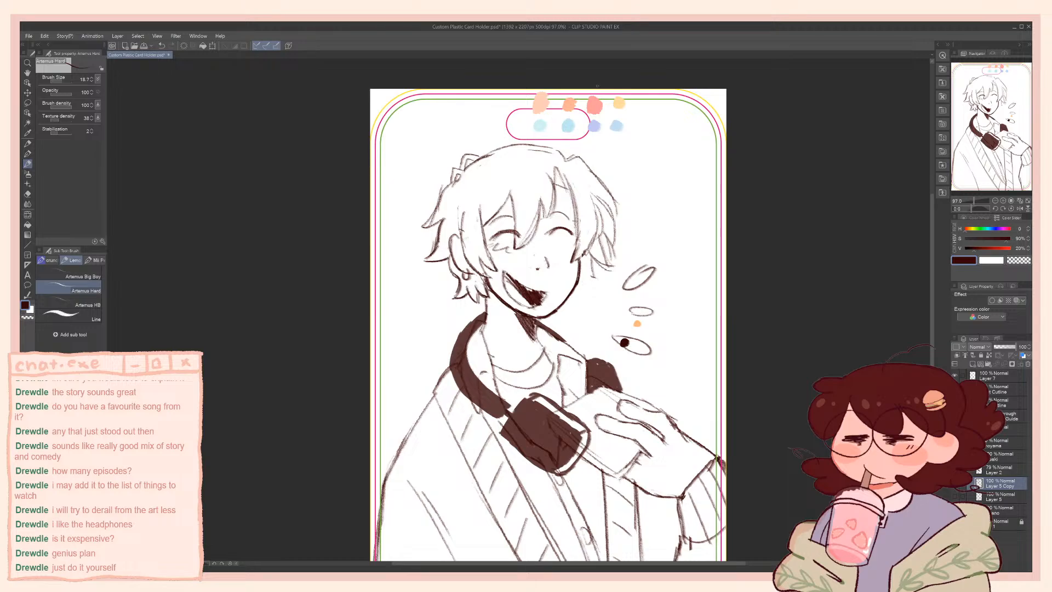
{"action": "mouse_move", "coordinate": [566, 337]}
{"action": "left_mouse_down"}
{"action": "mouse_move", "coordinate": [553, 184]}
{"action": "mouse_move", "coordinate": [510, 224]}
{"action": "mouse_move", "coordinate": [514, 262]}
{"action": "left_mouse_up"}
{"action": "mouse_move", "coordinate": [616, 294]}
{"action": "left_mouse_down"}
{"action": "mouse_move", "coordinate": [649, 382]}
{"action": "mouse_move", "coordinate": [553, 351]}
{"action": "left_mouse_up"}
{"action": "key", "text": "ctrl+z"}
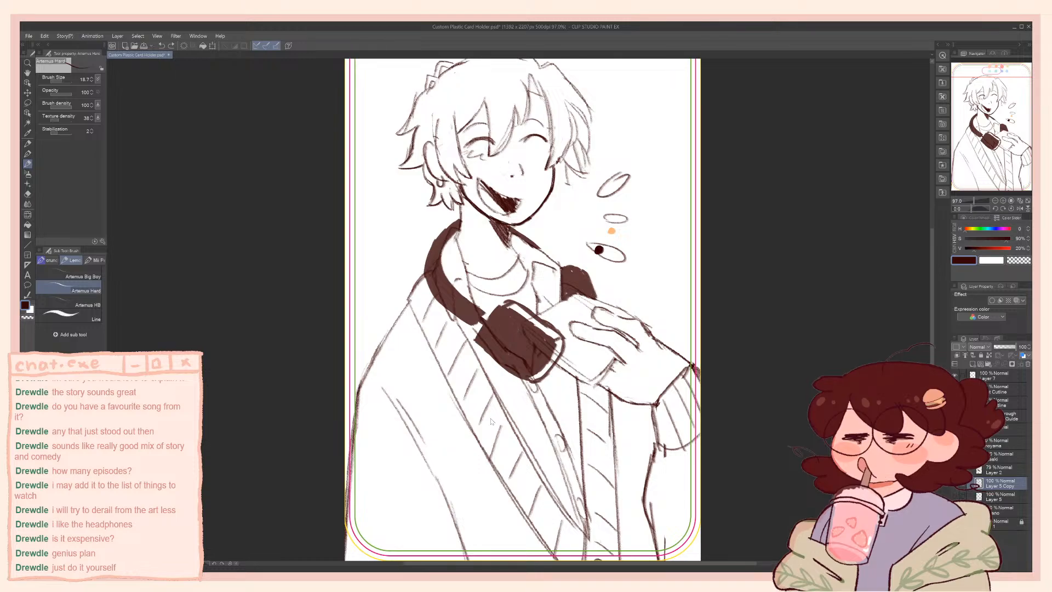
{"action": "scroll", "coordinate": [485, 368], "scroll_direction": "down", "scroll_amount": 3}
{"action": "key", "text": "ctrl+s"}
{"action": "scroll", "coordinate": [482, 401], "scroll_direction": "up", "scroll_amount": 5}
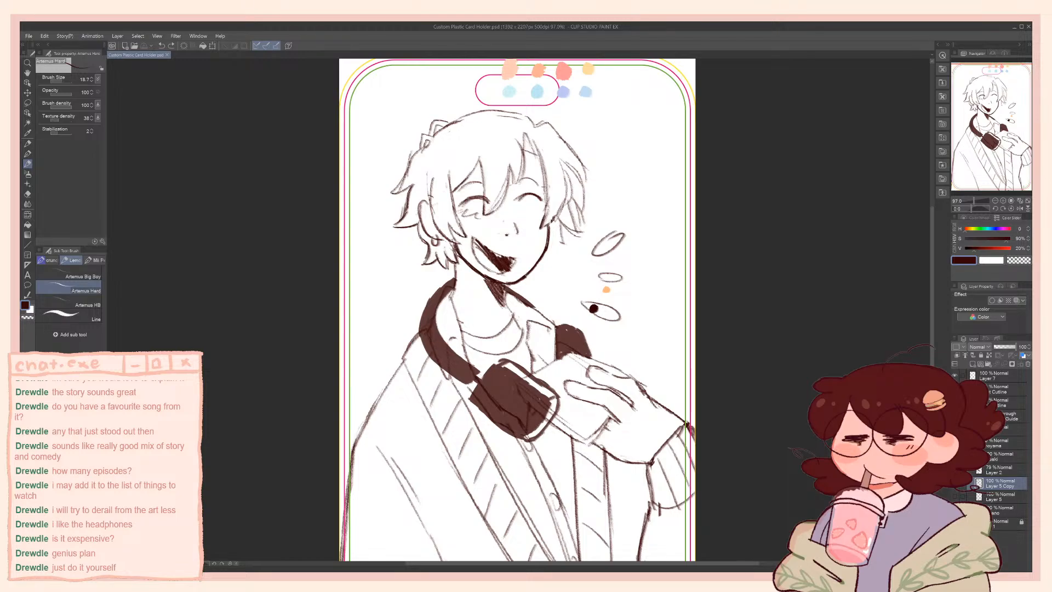
Fill in the neck shadow under the chin in dark brown with the brush at 21.7
{"action": "left_click_drag", "start_coordinate": [483, 276], "coordinate": [505, 303]}
{"action": "left_click", "coordinate": [498, 291], "text": "alt"}
{"action": "key", "text": "bracketright"}
{"action": "mouse_move", "coordinate": [486, 280]}
{"action": "left_mouse_down"}
{"action": "mouse_move", "coordinate": [501, 303]}
{"action": "mouse_move", "coordinate": [499, 288]}
{"action": "left_mouse_up"}
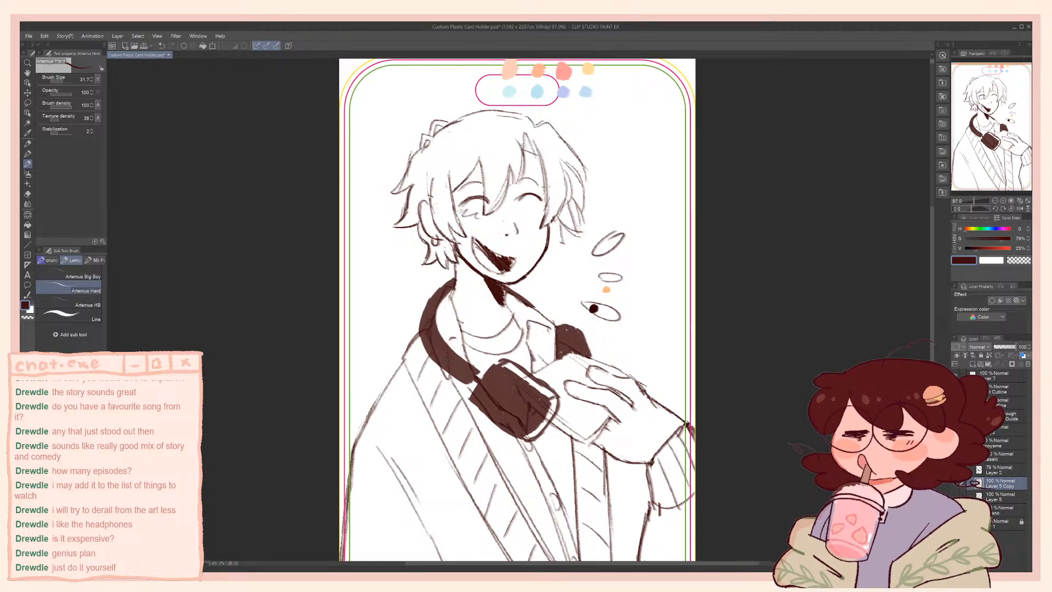
Try recolouring the sketch by filling a new layer clipped to Layer 5 Copy with dark brown
{"action": "left_click", "coordinate": [972, 364]}
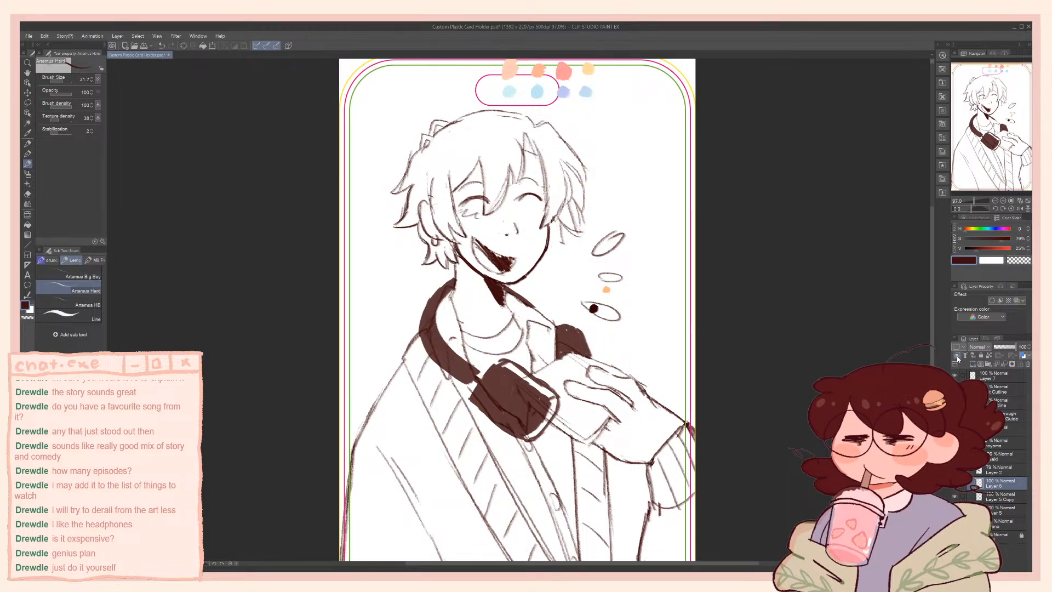
{"action": "left_click", "coordinate": [957, 355]}
{"action": "key", "text": "g"}
{"action": "key", "text": "g"}
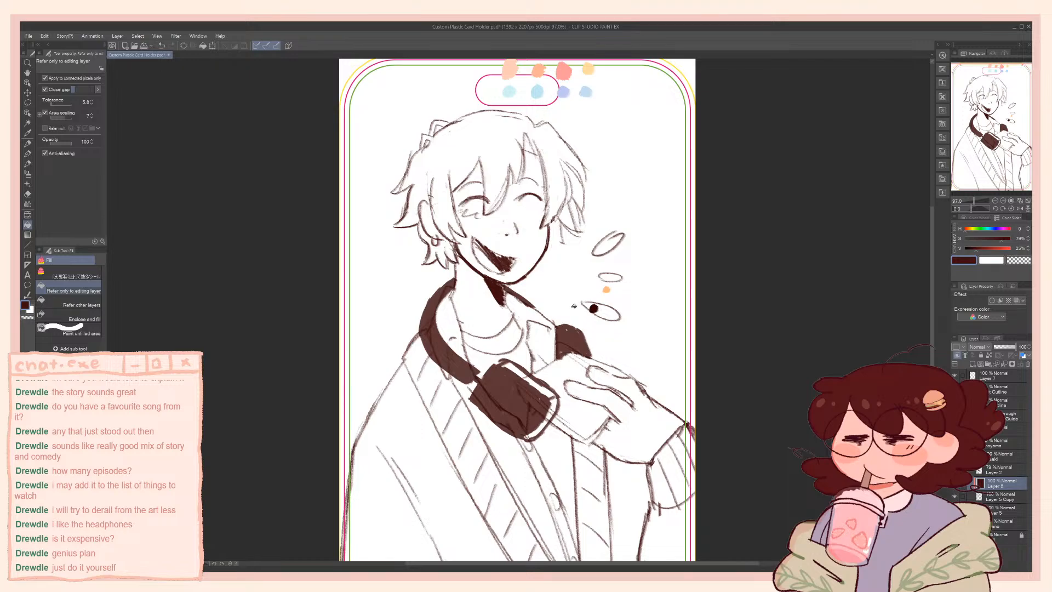
{"action": "key", "text": "ctrl+z"}
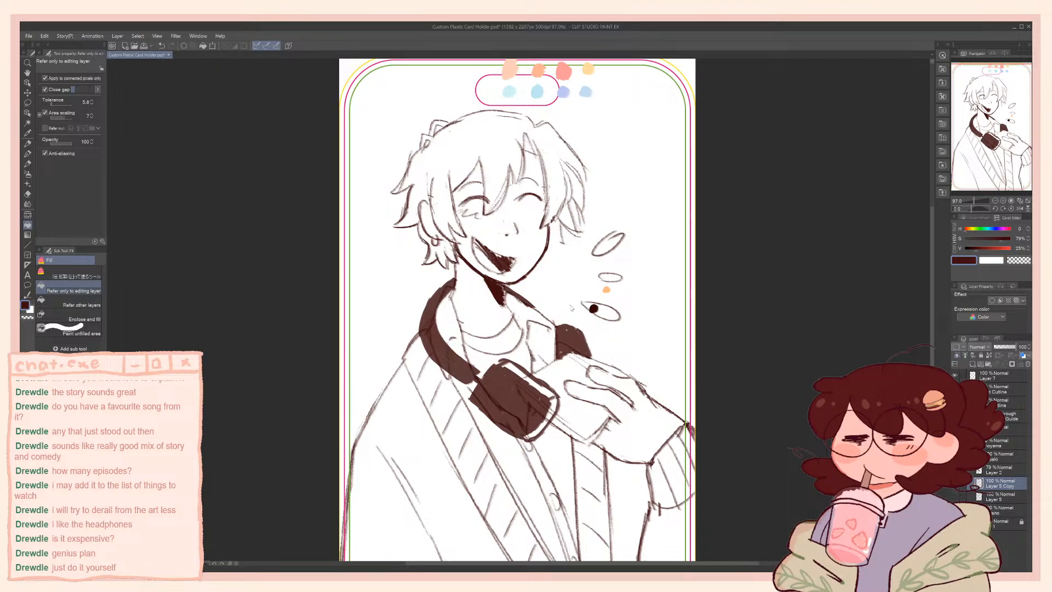
On Layer 7, paint a dark brown dot at the end of the lowest small oval beside the figure and reselect Layer 5 Copy
{"action": "left_click", "coordinate": [962, 377]}
{"action": "key", "text": "p"}
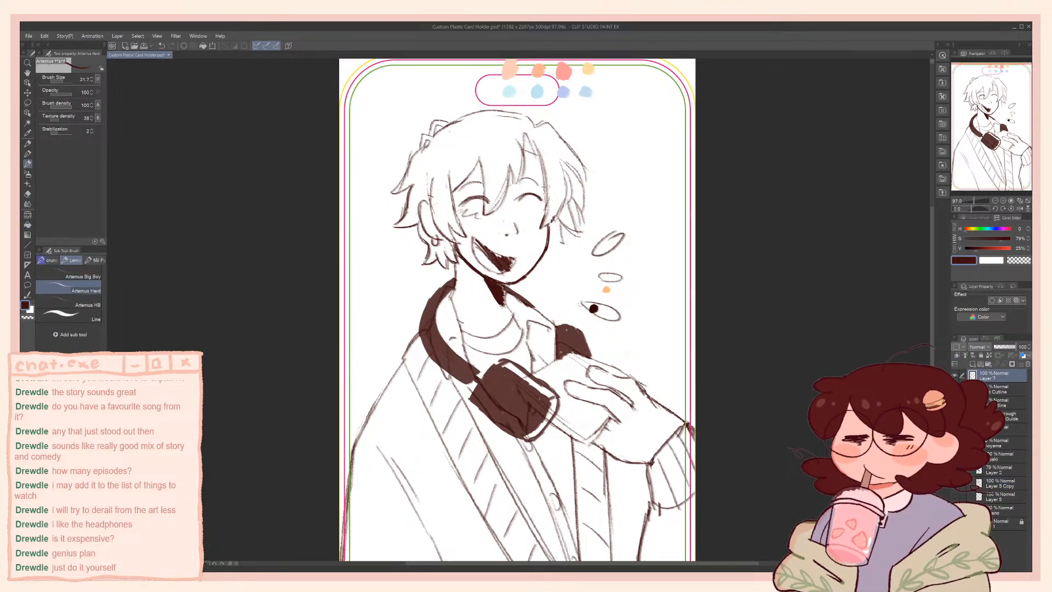
{"action": "left_click", "coordinate": [981, 471]}
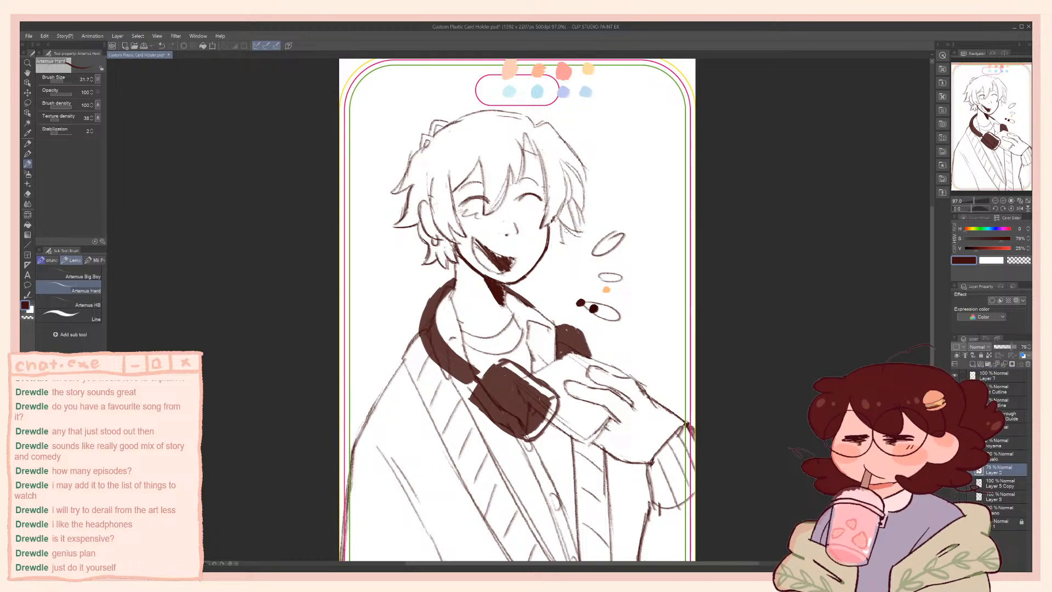
{"action": "key", "text": "c"}
{"action": "left_click", "coordinate": [1000, 483]}
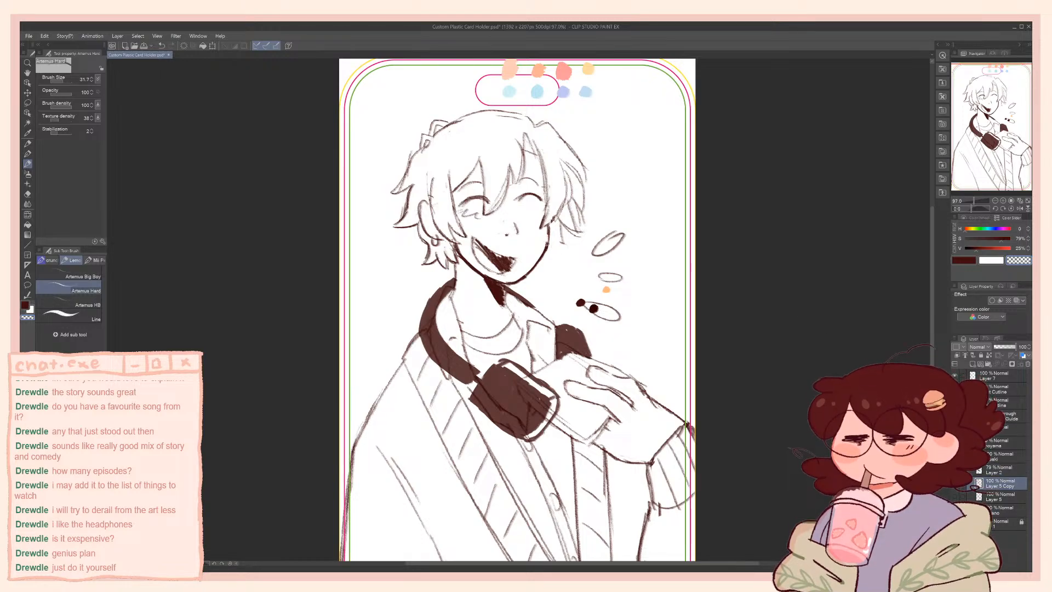
{"action": "key", "text": "c"}
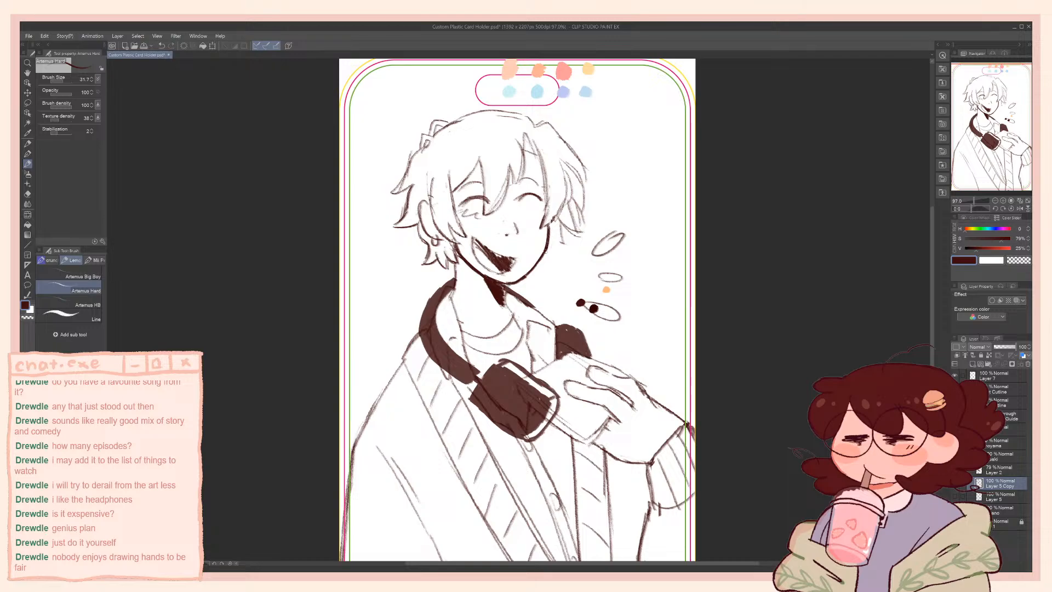
Try trimming the near jaw line beside the open mouth with transparent colour
{"action": "key", "text": "c"}
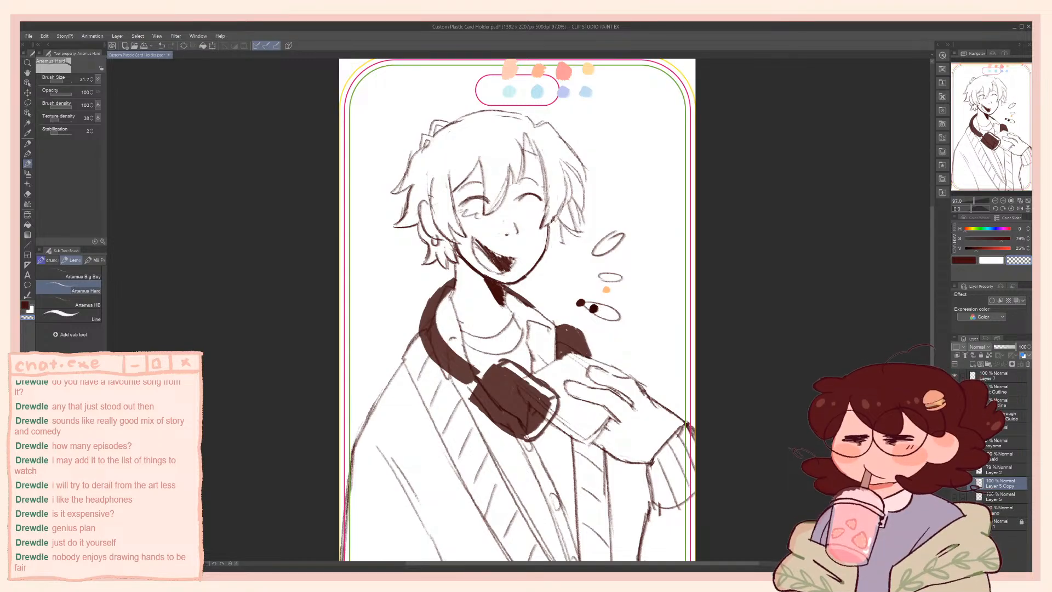
{"action": "left_click_drag", "start_coordinate": [459, 256], "coordinate": [467, 264]}
{"action": "key", "text": "c"}
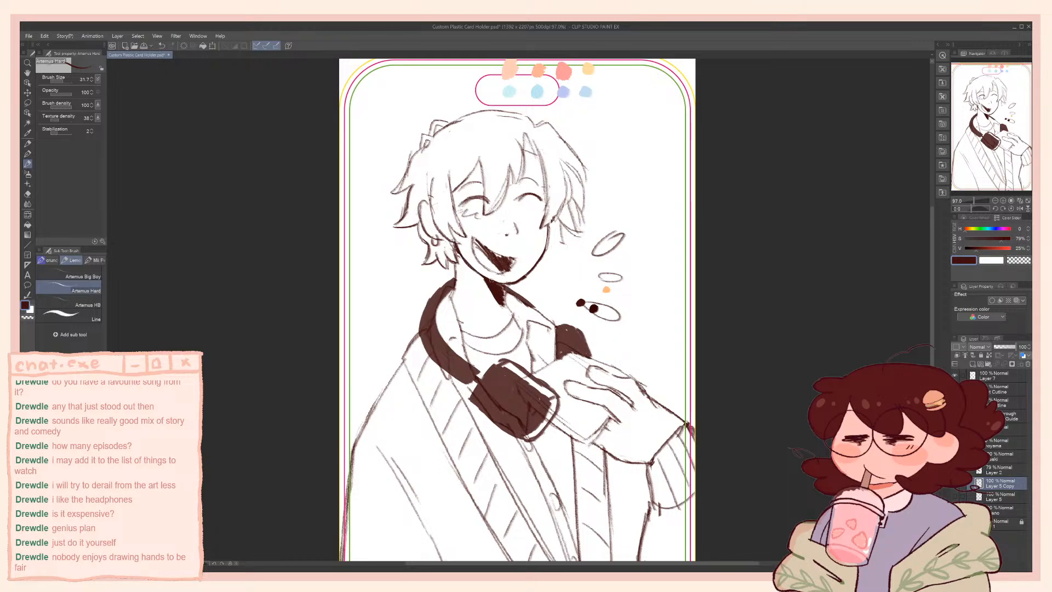
{"action": "key", "text": "ctrl+z"}
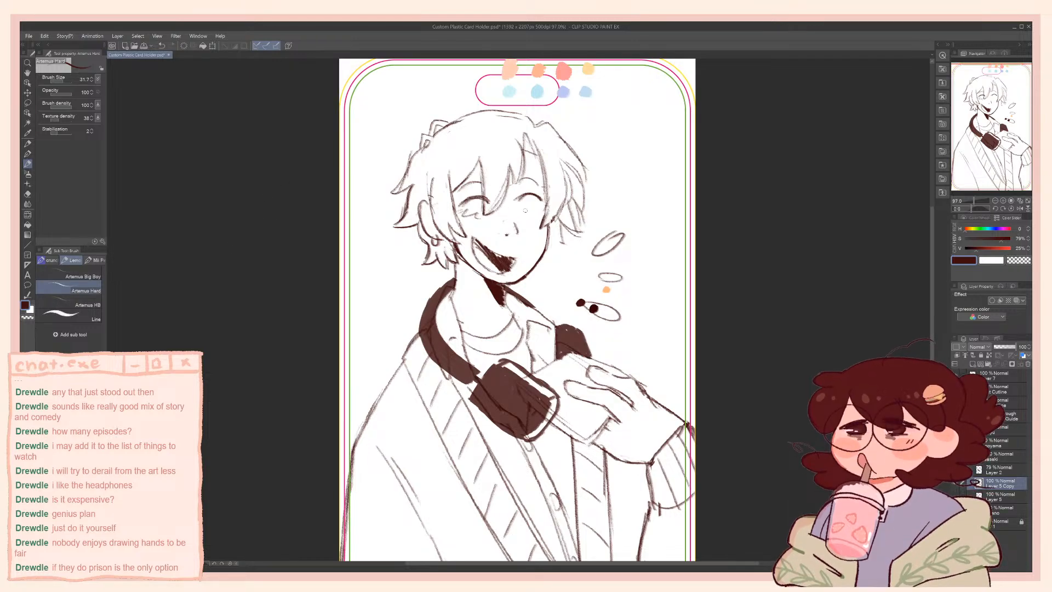
Sketch the small cheek marks under the far eye, undo the heavy version for a lighter one, and save the file
{"action": "left_click_drag", "start_coordinate": [530, 210], "coordinate": [539, 213]}
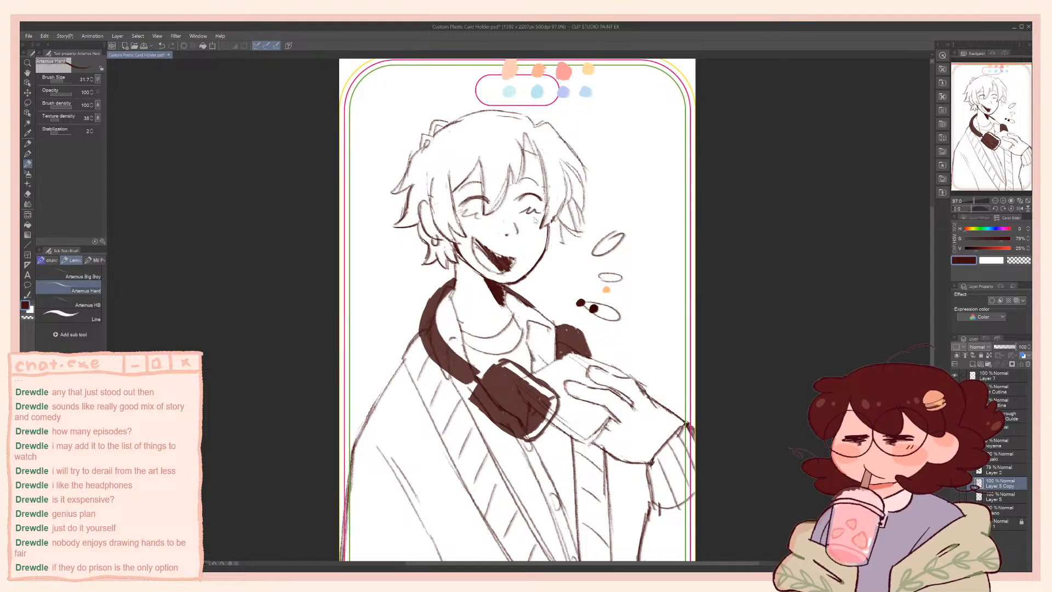
{"action": "key", "text": "ctrl+z"}
{"action": "scroll", "coordinate": [374, 337], "scroll_direction": "down", "scroll_amount": 3}
{"action": "left_click_drag", "start_coordinate": [390, 329], "coordinate": [375, 352]}
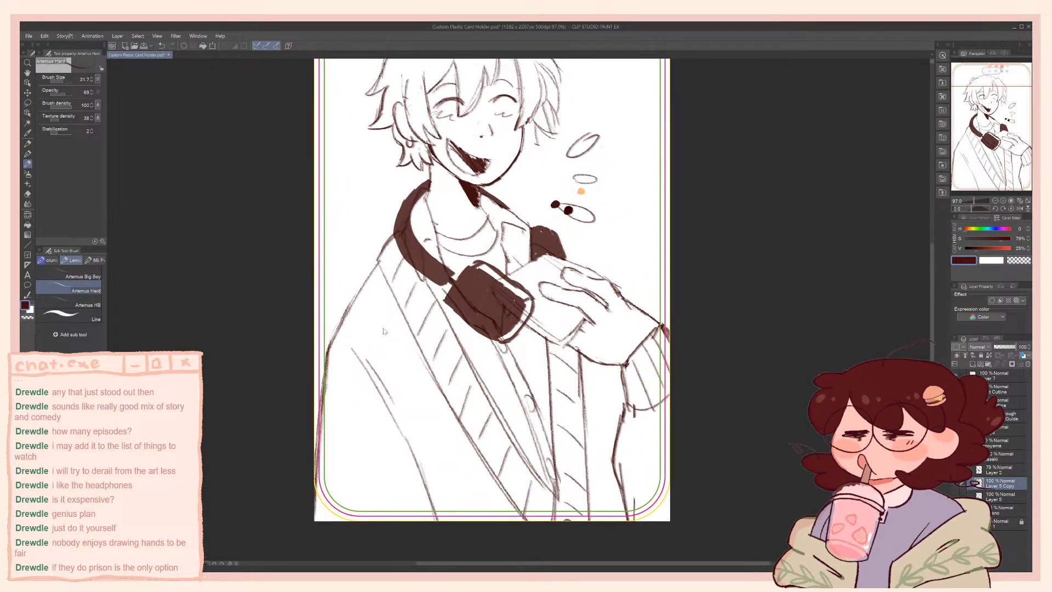
{"action": "key", "text": "ctrl+s"}
Touch up the far cheek line where it meets the hair with a short dark brown stroke
{"action": "left_click_drag", "start_coordinate": [386, 319], "coordinate": [390, 349]}
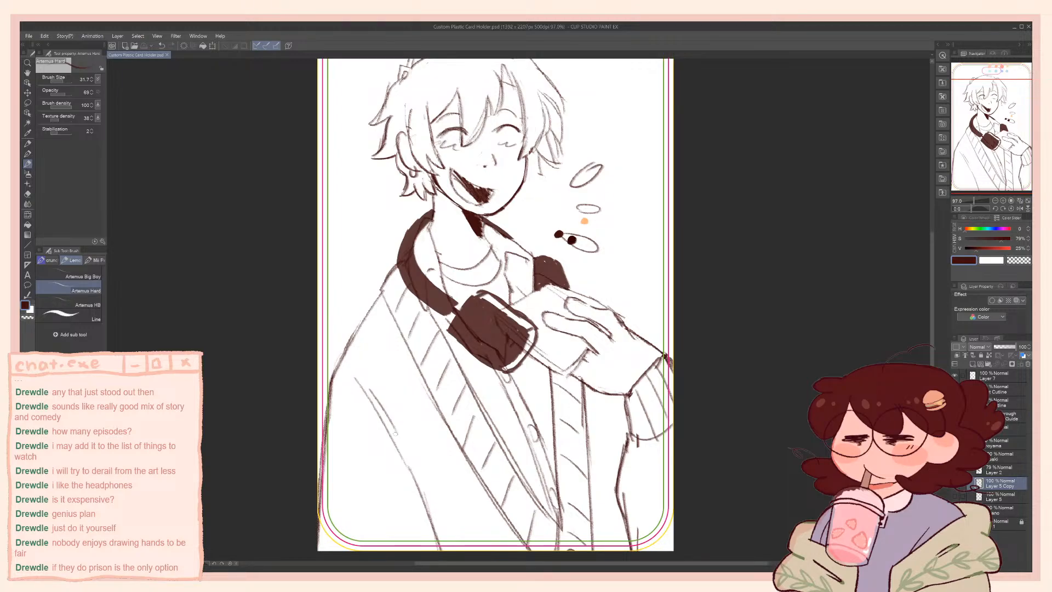
{"action": "left_click_drag", "start_coordinate": [537, 294], "coordinate": [544, 357]}
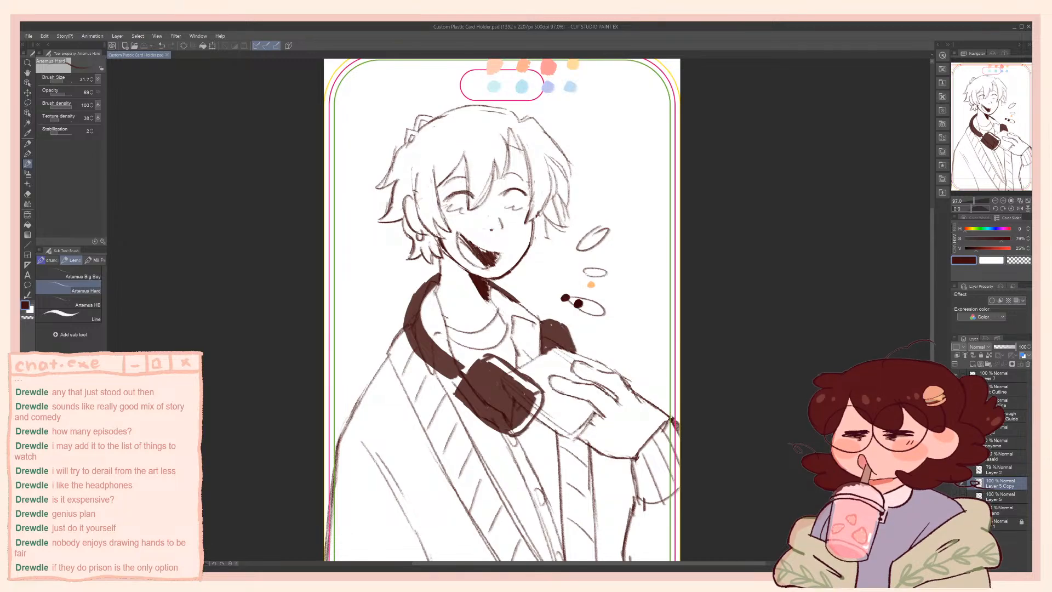
{"action": "mouse_move", "coordinate": [534, 215]}
{"action": "left_mouse_down"}
{"action": "mouse_move", "coordinate": [533, 231]}
{"action": "mouse_move", "coordinate": [534, 220]}
{"action": "left_mouse_up"}
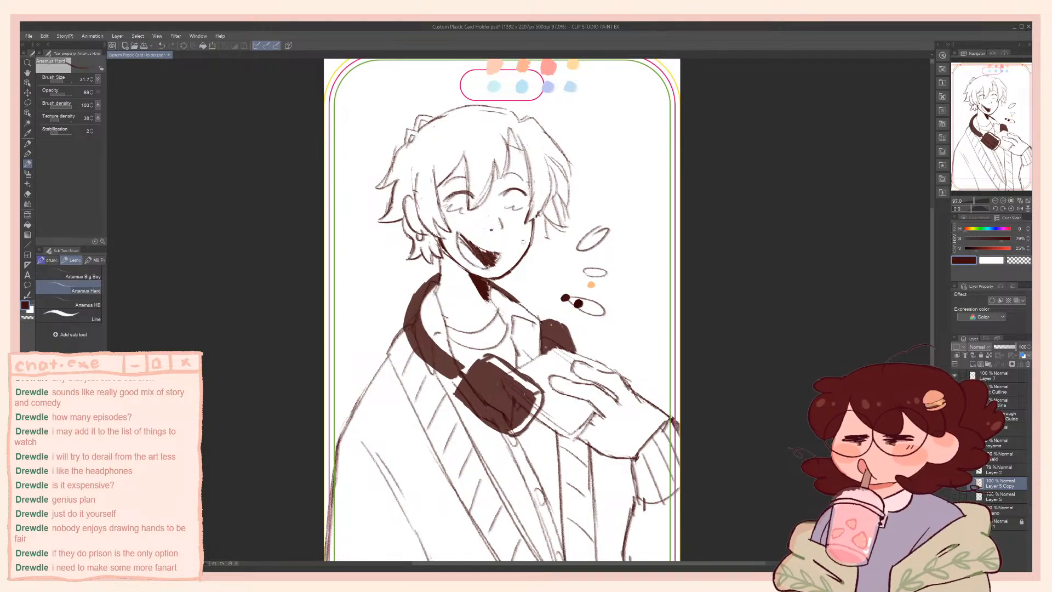
{"action": "left_click_drag", "start_coordinate": [523, 242], "coordinate": [536, 256]}
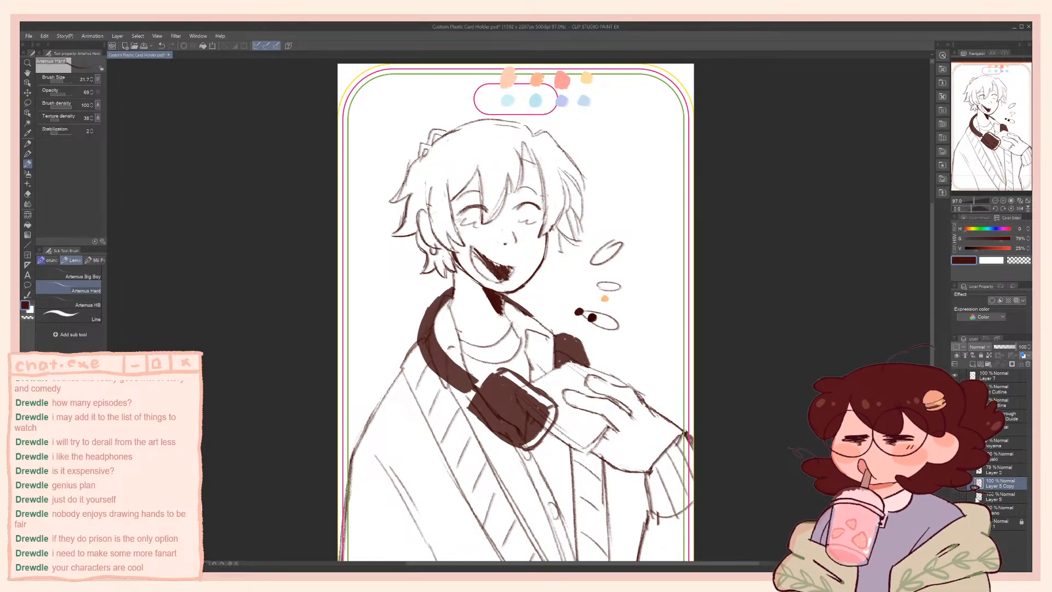
Add a new raster layer directly above Layer 5 for colour and switch to the G-pen
{"action": "left_click", "coordinate": [996, 495]}
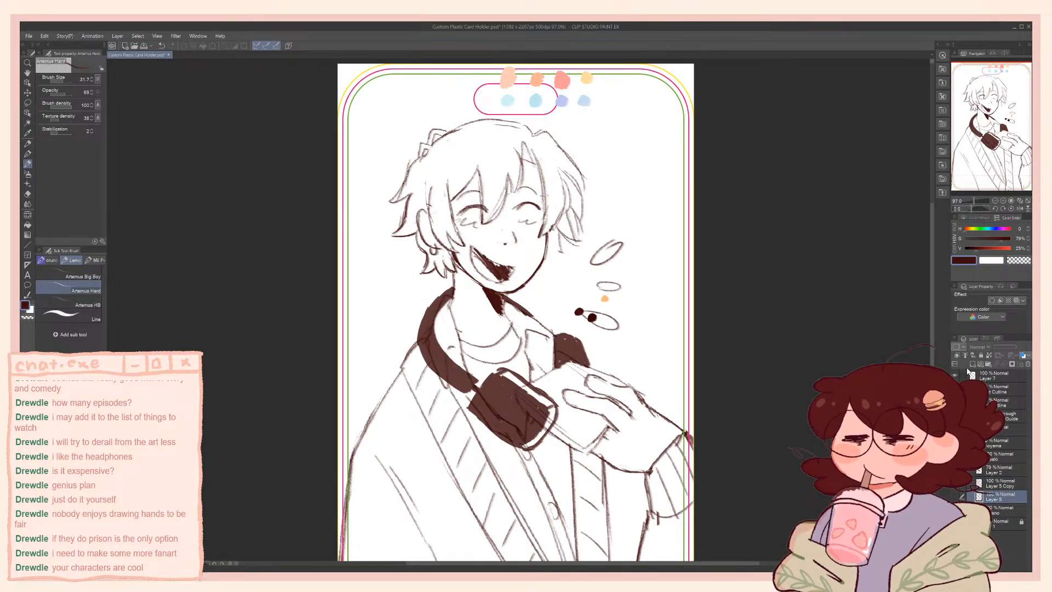
{"action": "left_click", "coordinate": [972, 365]}
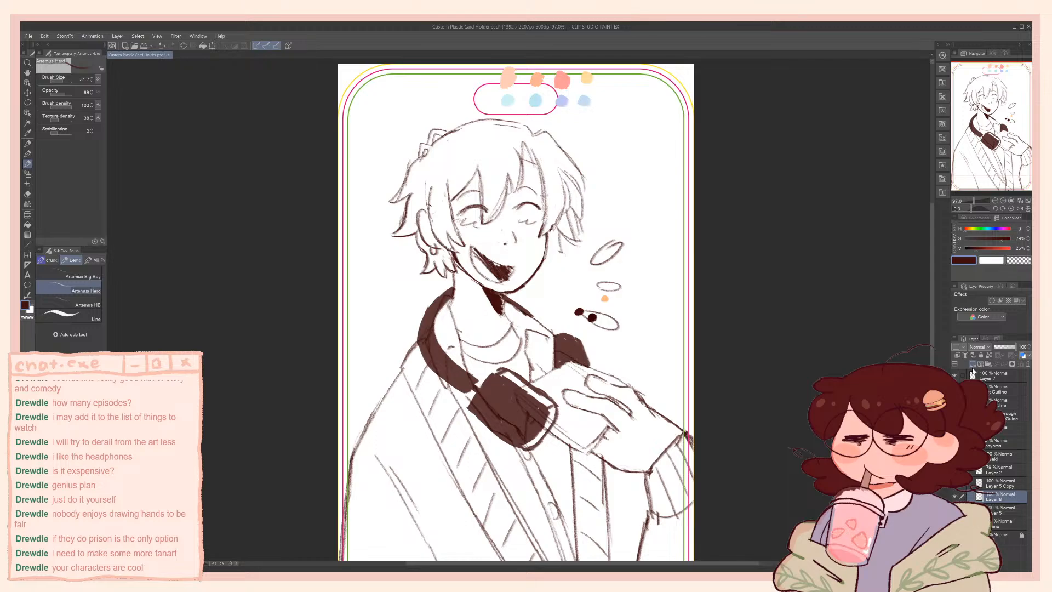
{"action": "key", "text": "p"}
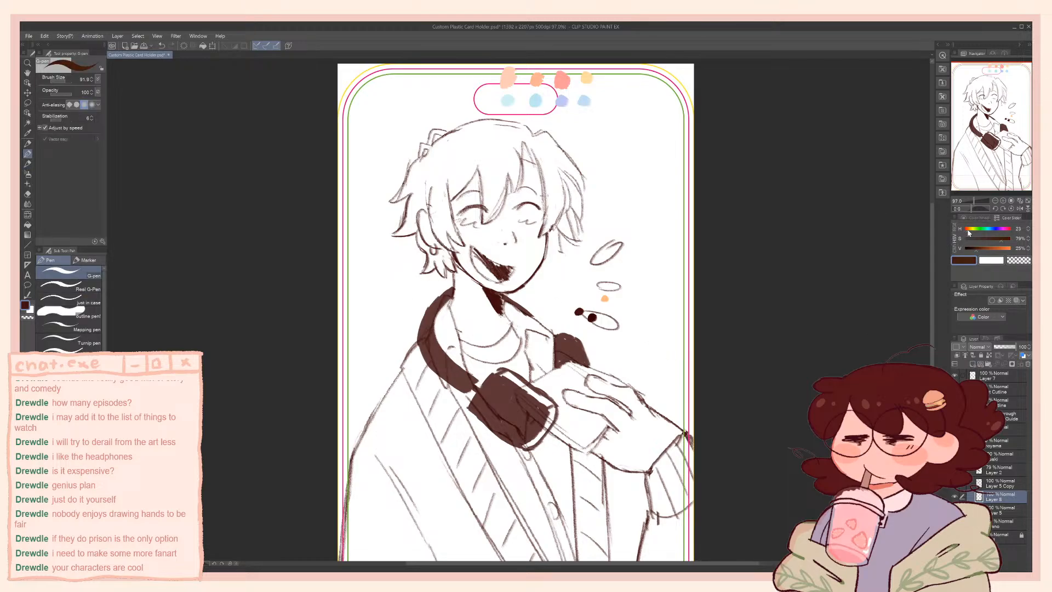
Mix a pale peach colour with hue 33, saturation 21 and value 100, testing strokes on the face and undoing them
{"action": "mouse_move", "coordinate": [968, 231]}
{"action": "left_mouse_down"}
{"action": "mouse_move", "coordinate": [1011, 249]}
{"action": "mouse_move", "coordinate": [987, 245]}
{"action": "left_mouse_up"}
{"action": "mouse_move", "coordinate": [506, 225]}
{"action": "left_mouse_down"}
{"action": "mouse_move", "coordinate": [515, 244]}
{"action": "mouse_move", "coordinate": [479, 231]}
{"action": "left_mouse_up"}
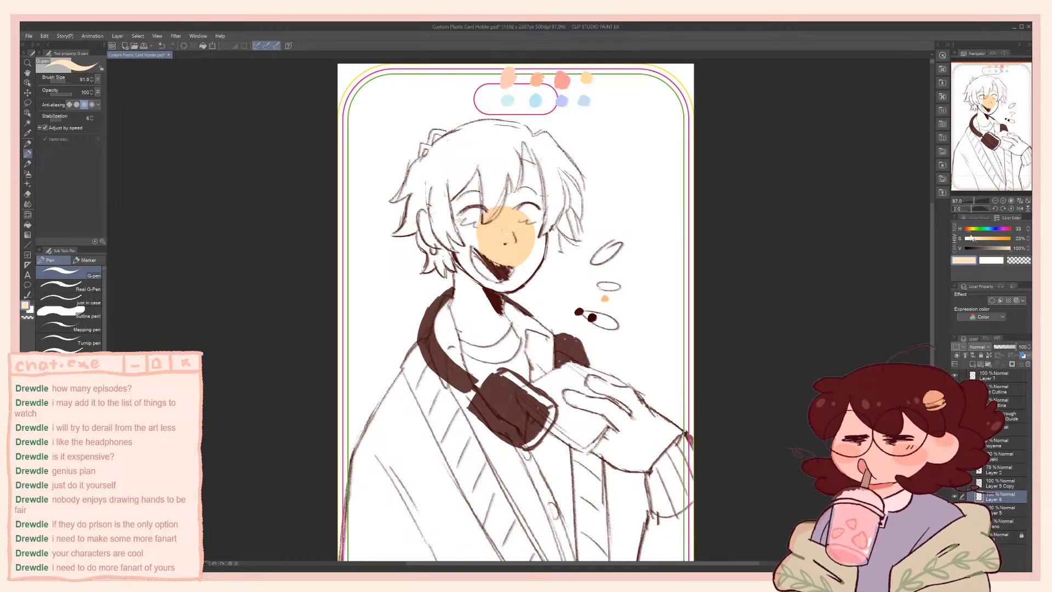
{"action": "left_click", "coordinate": [1007, 250]}
{"action": "key", "text": "ctrl+z"}
{"action": "left_click_drag", "start_coordinate": [505, 235], "coordinate": [496, 230]}
{"action": "key", "text": "ctrl+z"}
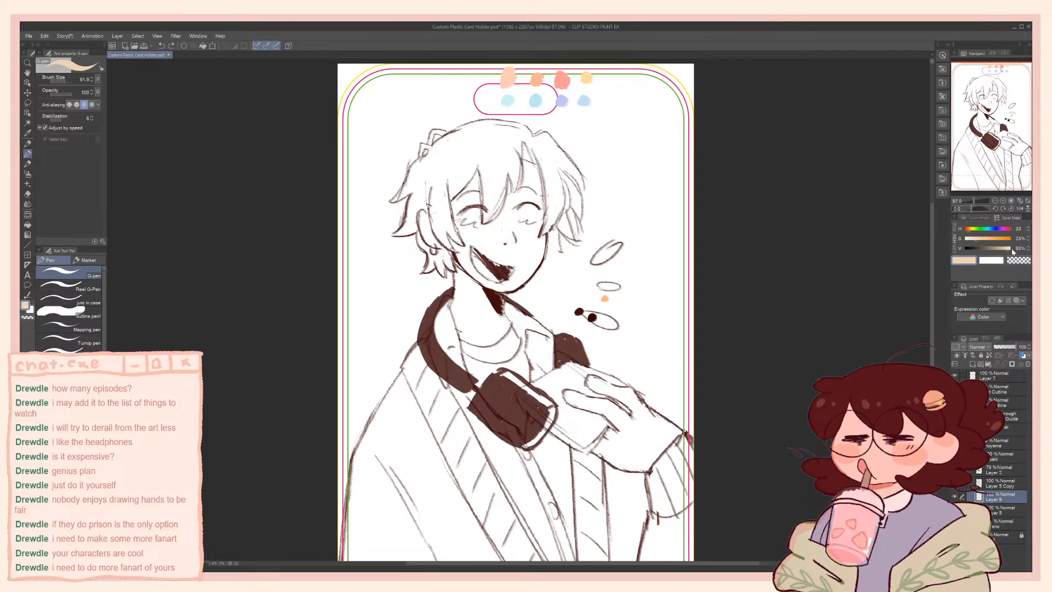
{"action": "left_click", "coordinate": [1012, 251]}
{"action": "left_click", "coordinate": [975, 240]}
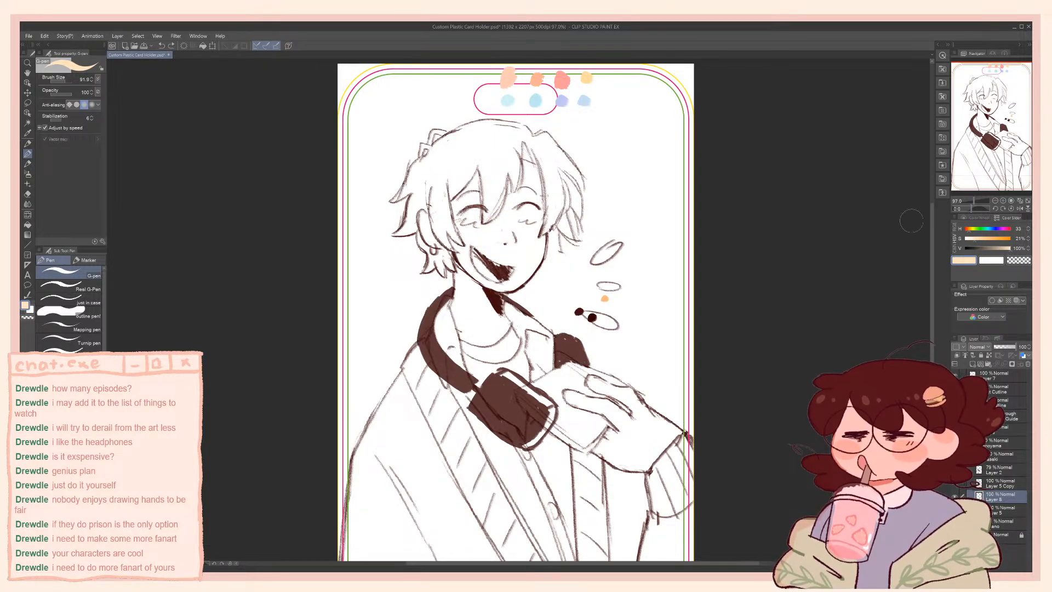
Paint the face, neck and hair flat in pale peach with the G-pen, and fill the remaining gap at the hair's crown
{"action": "mouse_move", "coordinate": [507, 214]}
{"action": "left_mouse_down"}
{"action": "mouse_move", "coordinate": [481, 211]}
{"action": "mouse_move", "coordinate": [472, 263]}
{"action": "mouse_move", "coordinate": [478, 250]}
{"action": "mouse_move", "coordinate": [498, 264]}
{"action": "mouse_move", "coordinate": [504, 243]}
{"action": "mouse_move", "coordinate": [519, 274]}
{"action": "mouse_move", "coordinate": [511, 278]}
{"action": "mouse_move", "coordinate": [521, 267]}
{"action": "mouse_move", "coordinate": [519, 277]}
{"action": "mouse_move", "coordinate": [535, 249]}
{"action": "mouse_move", "coordinate": [530, 187]}
{"action": "mouse_move", "coordinate": [540, 219]}
{"action": "mouse_move", "coordinate": [548, 198]}
{"action": "mouse_move", "coordinate": [552, 213]}
{"action": "mouse_move", "coordinate": [557, 173]}
{"action": "left_mouse_up"}
{"action": "mouse_move", "coordinate": [570, 236]}
{"action": "left_mouse_down"}
{"action": "mouse_move", "coordinate": [557, 192]}
{"action": "mouse_move", "coordinate": [567, 214]}
{"action": "mouse_move", "coordinate": [564, 181]}
{"action": "left_mouse_up"}
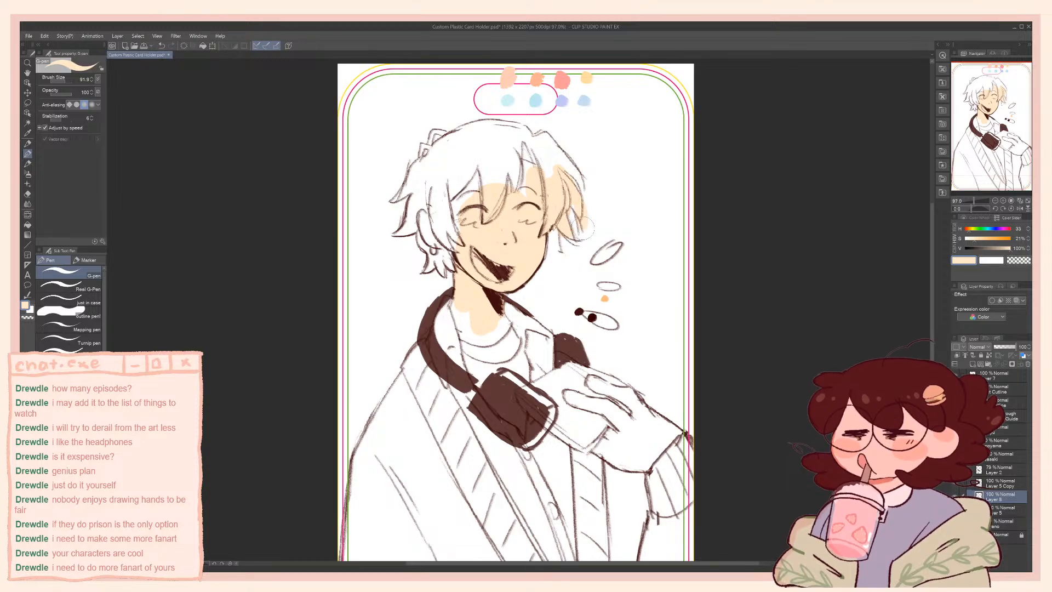
{"action": "key", "text": "ctrl+z"}
{"action": "mouse_move", "coordinate": [577, 193]}
{"action": "left_mouse_down"}
{"action": "mouse_move", "coordinate": [573, 205]}
{"action": "mouse_move", "coordinate": [571, 172]}
{"action": "mouse_move", "coordinate": [546, 137]}
{"action": "mouse_move", "coordinate": [534, 144]}
{"action": "mouse_move", "coordinate": [542, 172]}
{"action": "mouse_move", "coordinate": [471, 178]}
{"action": "mouse_move", "coordinate": [445, 228]}
{"action": "mouse_move", "coordinate": [429, 205]}
{"action": "mouse_move", "coordinate": [442, 262]}
{"action": "left_mouse_up"}
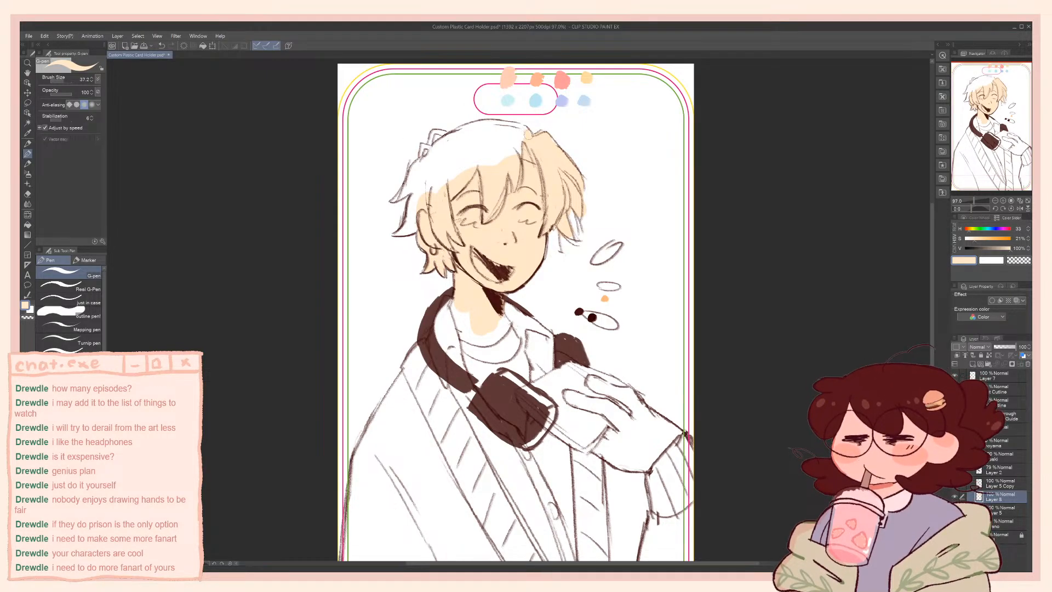
{"action": "mouse_move", "coordinate": [525, 127]}
{"action": "left_mouse_down"}
{"action": "mouse_move", "coordinate": [474, 124]}
{"action": "mouse_move", "coordinate": [423, 145]}
{"action": "left_mouse_up"}
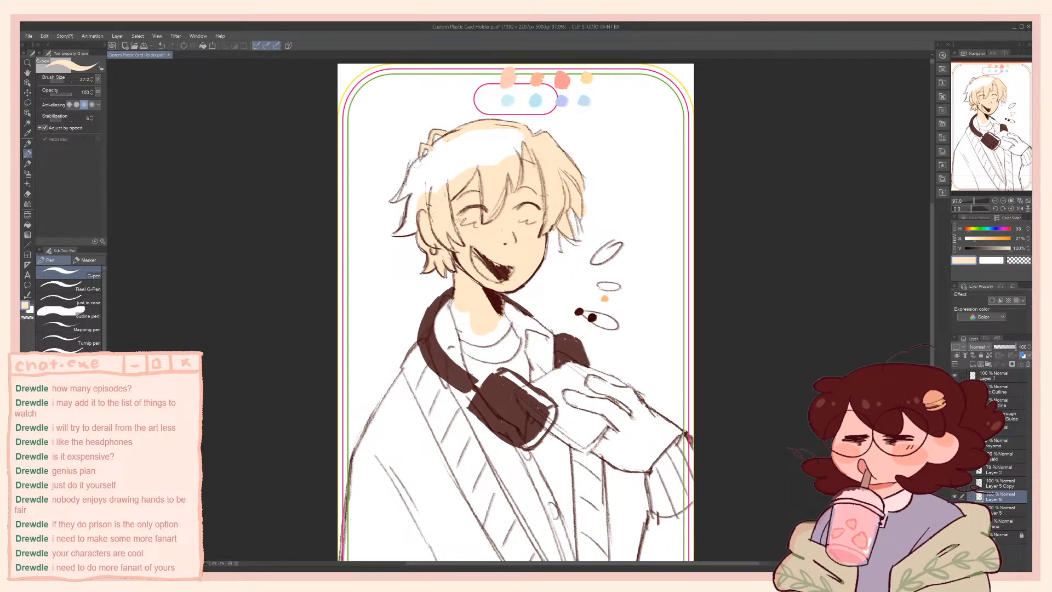
{"action": "mouse_move", "coordinate": [425, 161]}
{"action": "left_mouse_down"}
{"action": "mouse_move", "coordinate": [438, 144]}
{"action": "mouse_move", "coordinate": [393, 200]}
{"action": "mouse_move", "coordinate": [414, 188]}
{"action": "mouse_move", "coordinate": [400, 233]}
{"action": "mouse_move", "coordinate": [412, 229]}
{"action": "left_mouse_up"}
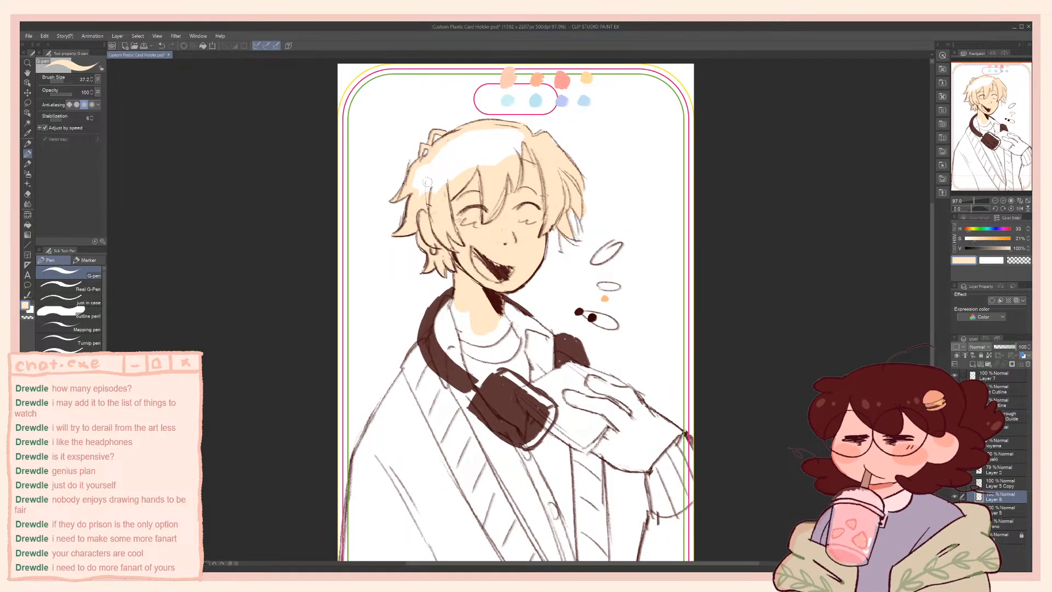
{"action": "key", "text": "g"}
{"action": "left_click", "coordinate": [445, 166]}
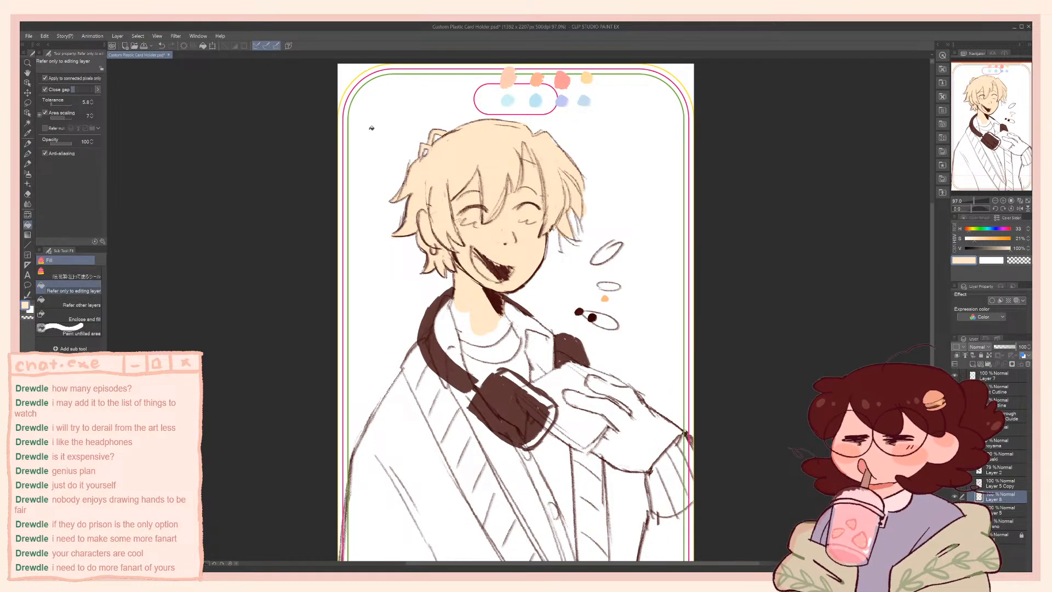
Trace pale peach along the inside edges of the shoulder, collar and hand to close the body silhouette, redoing the shoulder stroke
{"action": "key", "text": "p"}
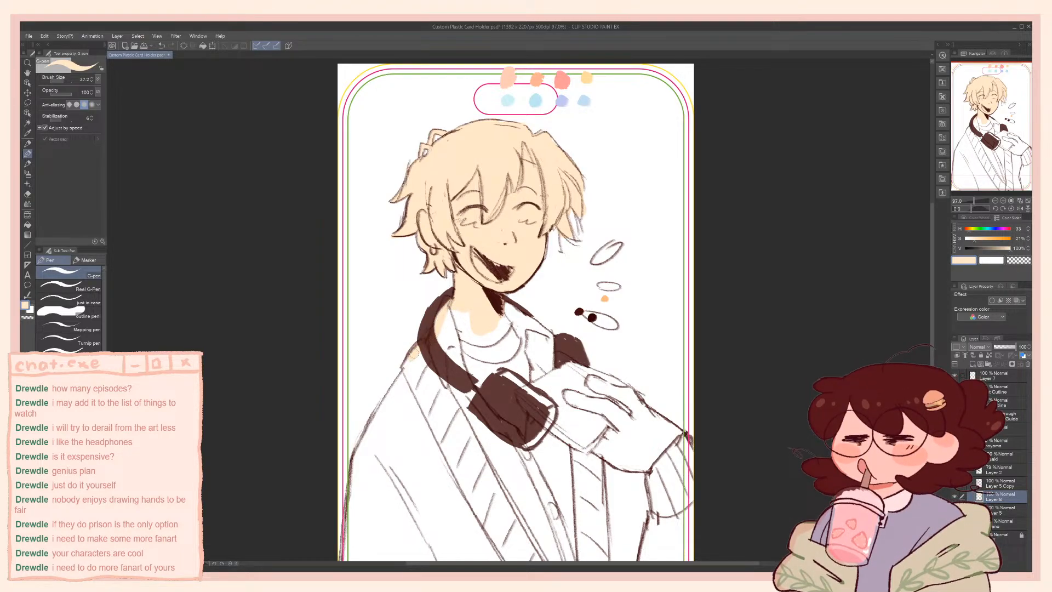
{"action": "mouse_move", "coordinate": [406, 369]}
{"action": "left_mouse_down"}
{"action": "mouse_move", "coordinate": [410, 336]}
{"action": "mouse_move", "coordinate": [374, 407]}
{"action": "left_mouse_up"}
{"action": "key", "text": "ctrl+z"}
{"action": "mouse_move", "coordinate": [397, 362]}
{"action": "left_mouse_down"}
{"action": "mouse_move", "coordinate": [408, 344]}
{"action": "mouse_move", "coordinate": [365, 432]}
{"action": "mouse_move", "coordinate": [367, 418]}
{"action": "mouse_move", "coordinate": [373, 442]}
{"action": "mouse_move", "coordinate": [390, 350]}
{"action": "mouse_move", "coordinate": [367, 496]}
{"action": "left_mouse_up"}
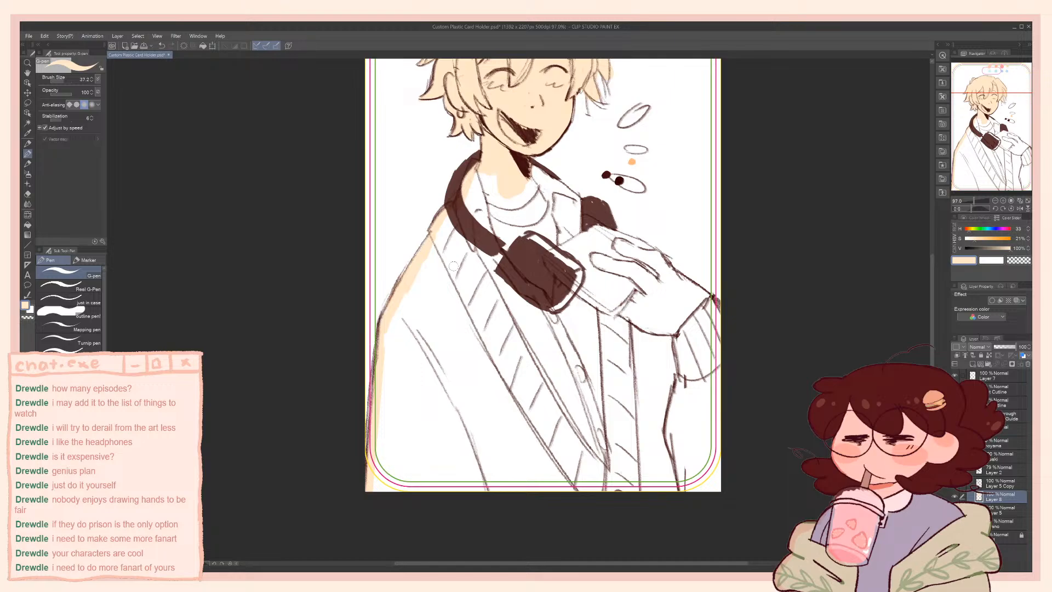
{"action": "left_click_drag", "start_coordinate": [537, 171], "coordinate": [563, 188]}
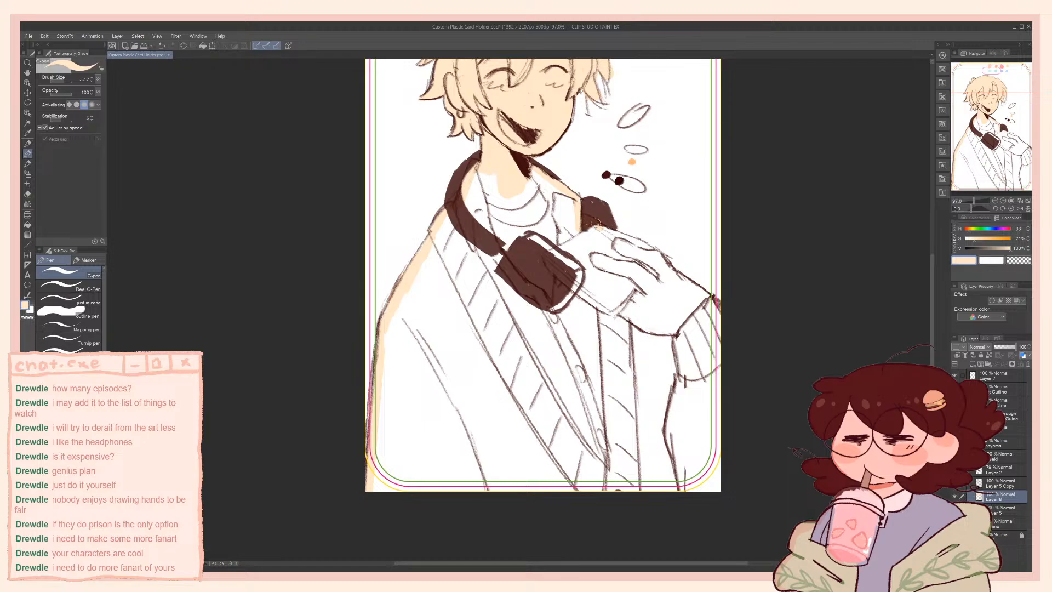
{"action": "left_click_drag", "start_coordinate": [596, 223], "coordinate": [646, 244]}
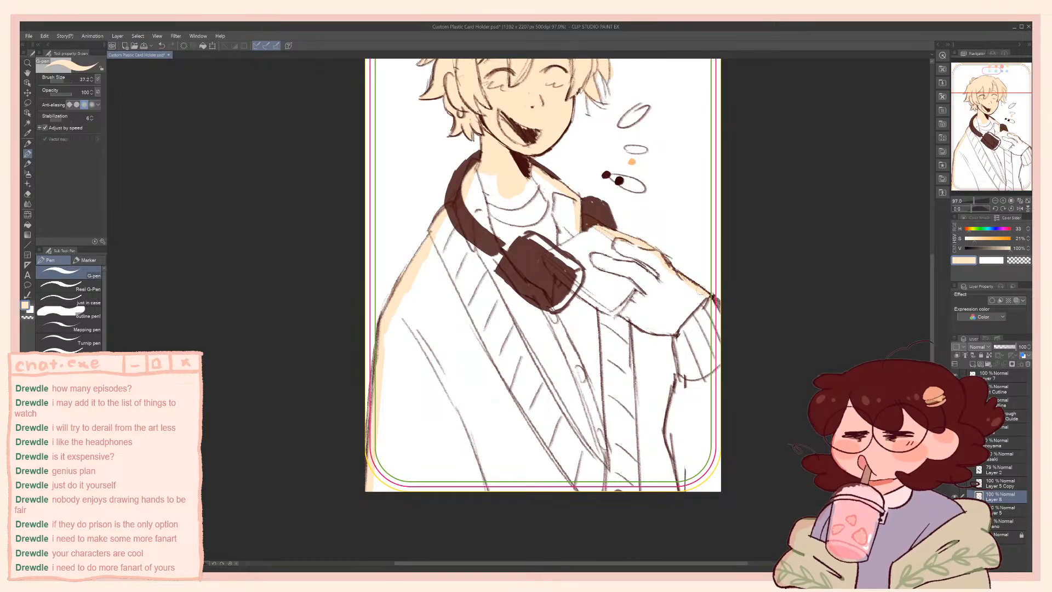
Fill the neck, jacket, sleeve and hand with pale peach, and save the file
{"action": "key", "text": "g"}
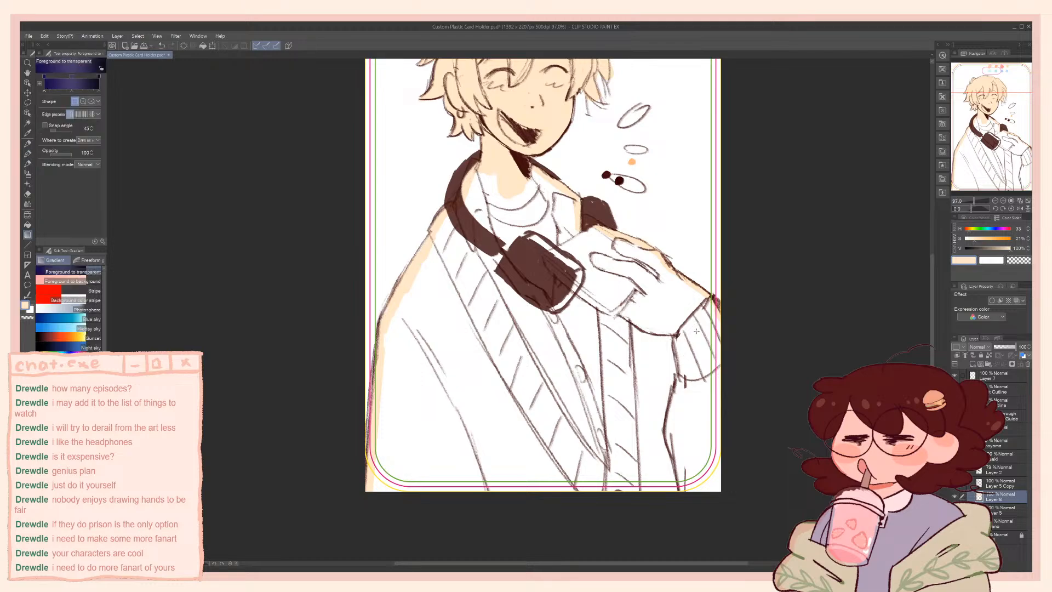
{"action": "left_click", "coordinate": [671, 335]}
{"action": "left_click_drag", "start_coordinate": [671, 335], "coordinate": [698, 467]}
{"action": "key", "text": "b"}
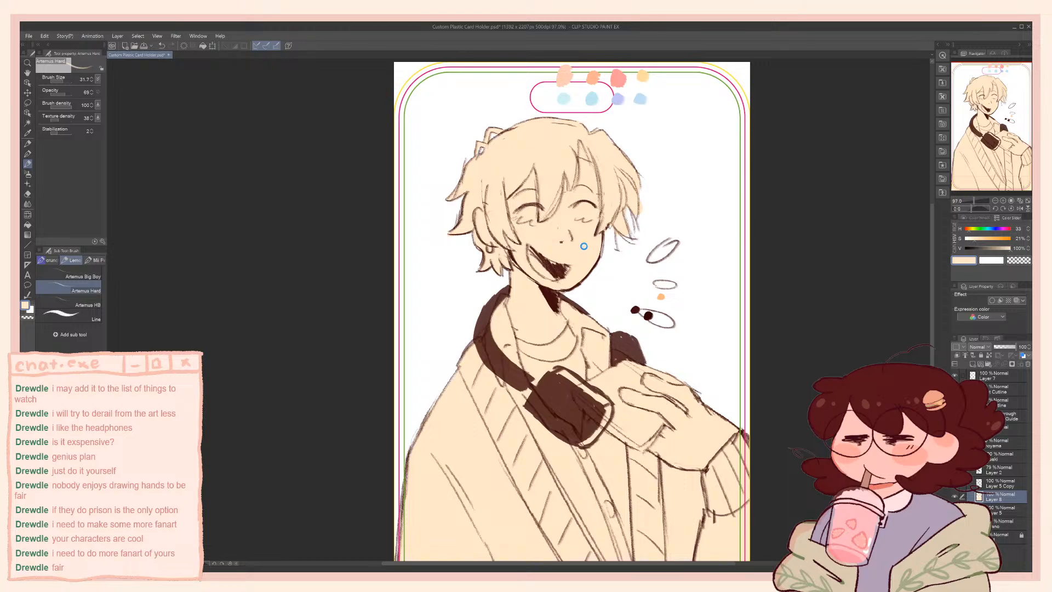
{"action": "key", "text": "ctrl+s"}
Tint the cheeks and nose with a light orange using the Artemus Hard brush
{"action": "left_click_drag", "start_coordinate": [523, 228], "coordinate": [536, 221]}
{"action": "left_click", "coordinate": [969, 230]}
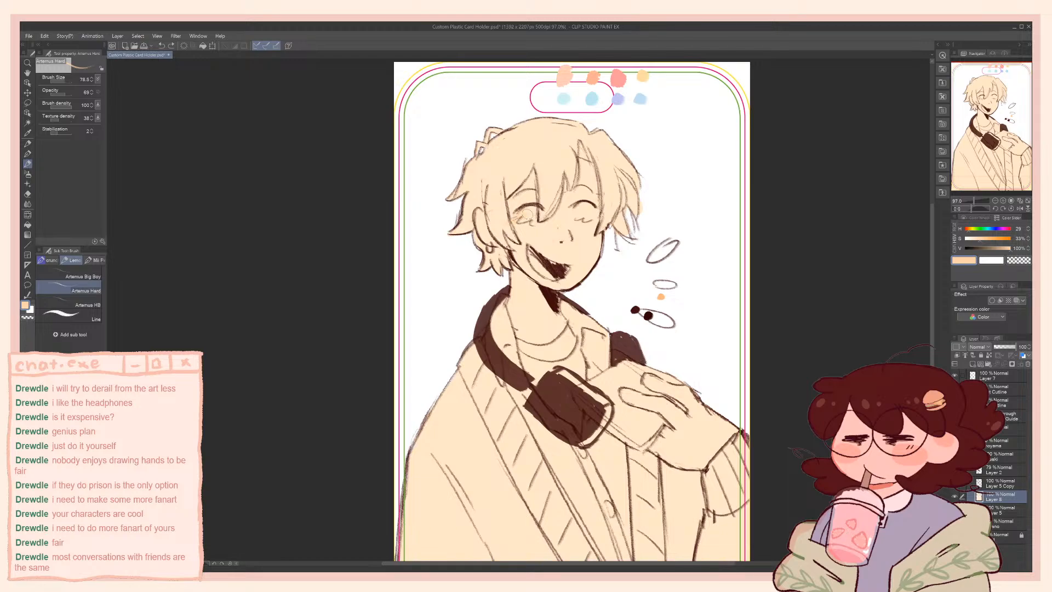
{"action": "left_click_drag", "start_coordinate": [527, 215], "coordinate": [594, 218]}
Mix a stronger orange with hue 21 and saturation 64, and block in the central fringe strand, undoing and retrying strokes
{"action": "mouse_move", "coordinate": [973, 238]}
{"action": "left_mouse_down"}
{"action": "mouse_move", "coordinate": [991, 241]}
{"action": "mouse_move", "coordinate": [968, 233]}
{"action": "left_mouse_up"}
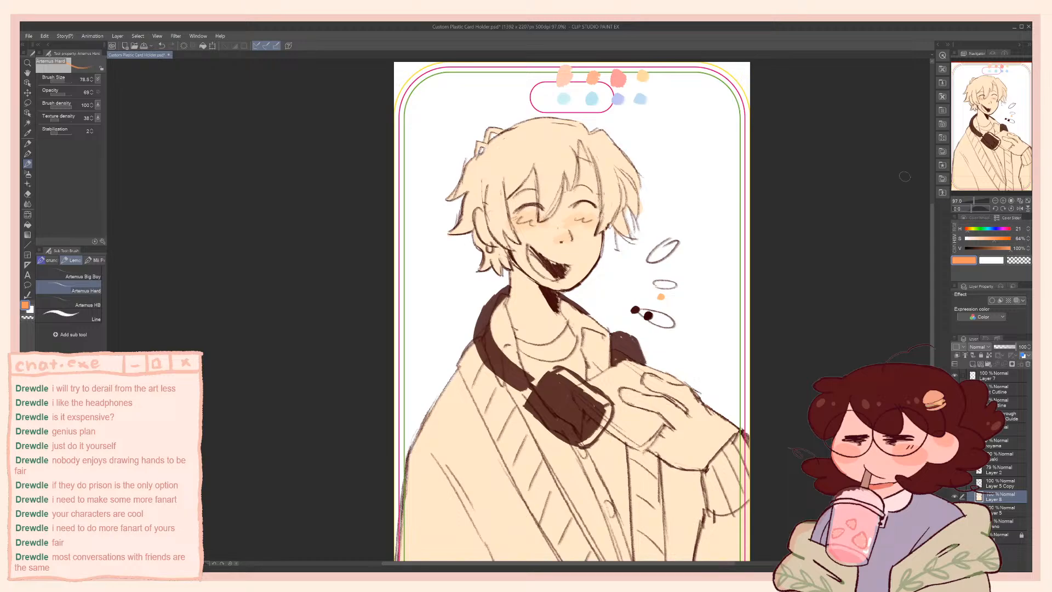
{"action": "mouse_move", "coordinate": [535, 166]}
{"action": "left_mouse_down"}
{"action": "mouse_move", "coordinate": [543, 218]}
{"action": "mouse_move", "coordinate": [561, 190]}
{"action": "mouse_move", "coordinate": [560, 174]}
{"action": "mouse_move", "coordinate": [547, 204]}
{"action": "mouse_move", "coordinate": [554, 174]}
{"action": "mouse_move", "coordinate": [542, 209]}
{"action": "mouse_move", "coordinate": [559, 170]}
{"action": "left_mouse_up"}
{"action": "key", "text": "ctrl+z"}
{"action": "key", "text": "ctrl+z"}
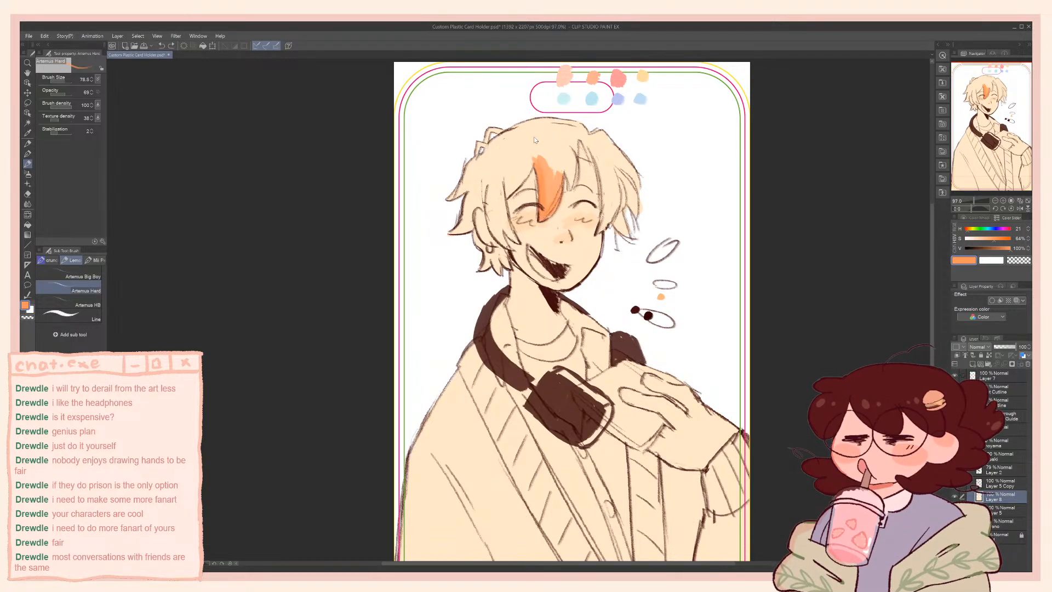
{"action": "key", "text": "ctrl+z"}
{"action": "key", "text": "ctrl+z"}
{"action": "key", "text": "ctrl+z"}
{"action": "key", "text": "ctrl+y"}
{"action": "left_click", "coordinate": [551, 182], "text": "alt"}
{"action": "left_click_drag", "start_coordinate": [550, 201], "coordinate": [559, 194]}
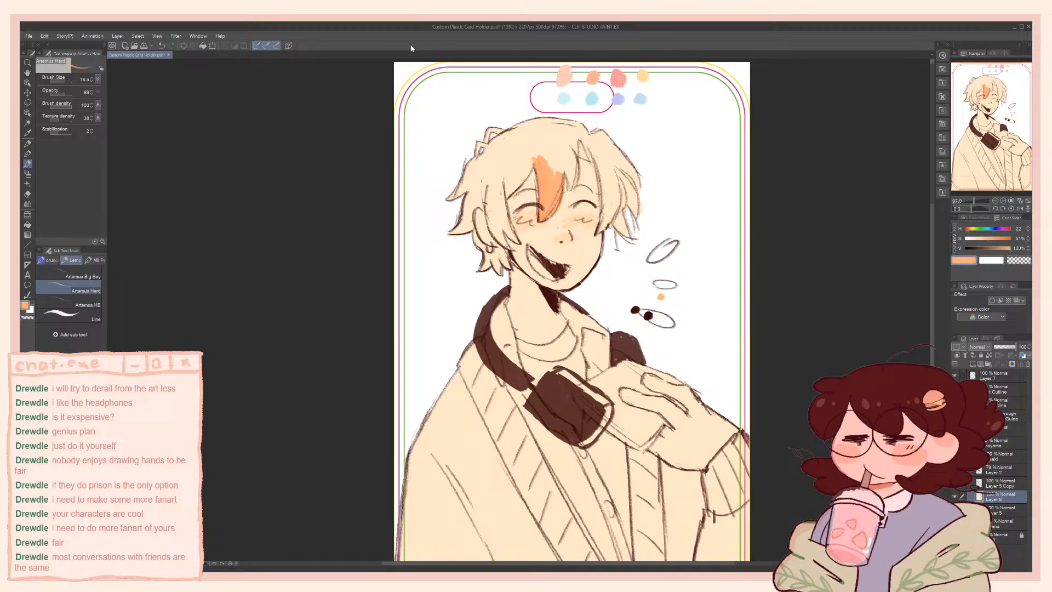
Set the Artemus Hard brush opacity to 100, paint the far-side fringe and hair strands orange, and save the file
{"action": "left_click_drag", "start_coordinate": [69, 94], "coordinate": [82, 94]}
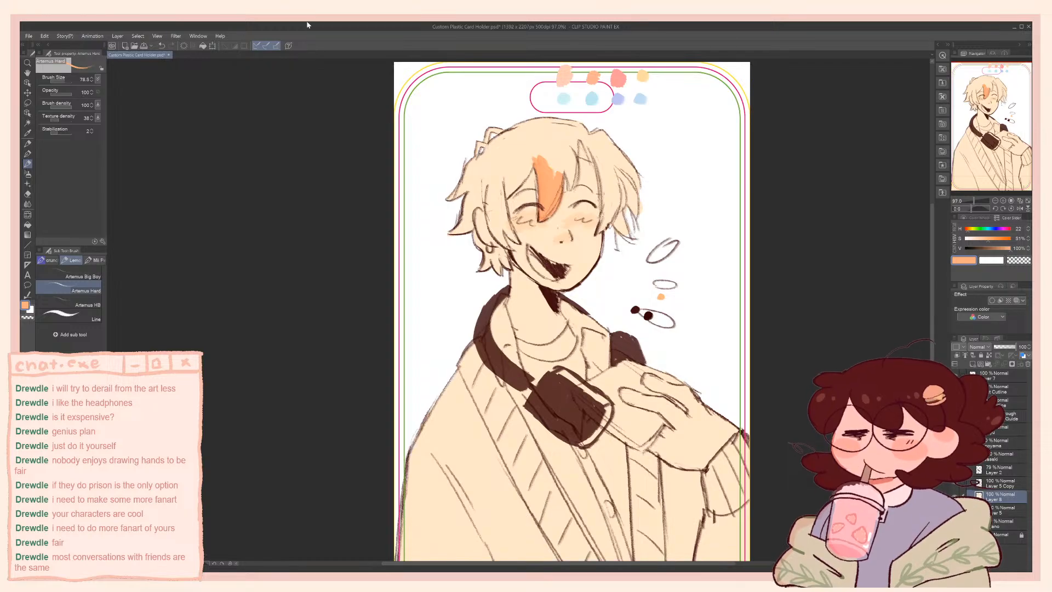
{"action": "left_click", "coordinate": [82, 276]}
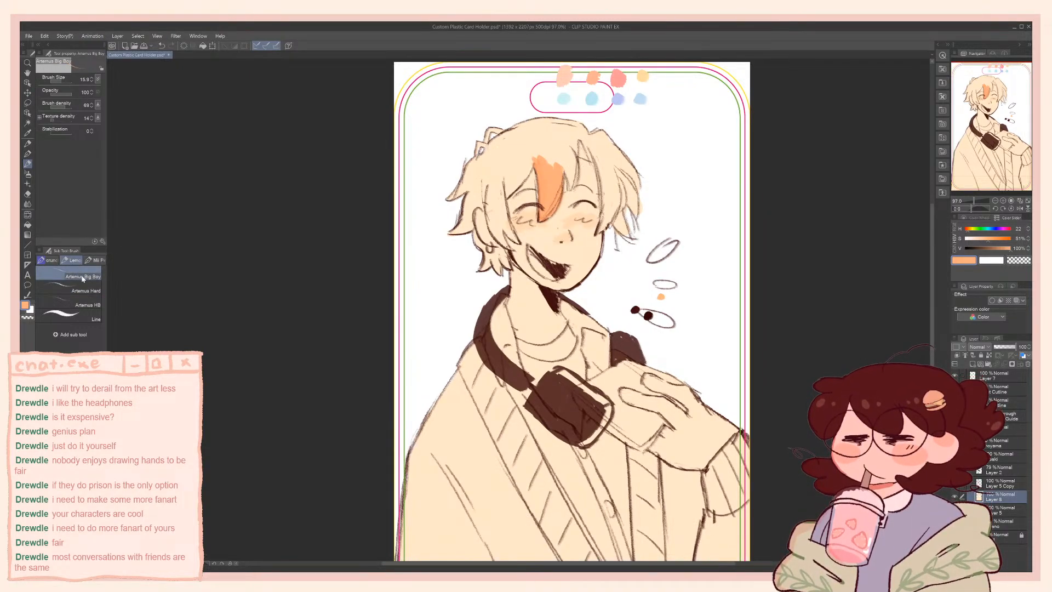
{"action": "left_click", "coordinate": [82, 291]}
{"action": "mouse_move", "coordinate": [573, 168]}
{"action": "left_mouse_down"}
{"action": "mouse_move", "coordinate": [571, 189]}
{"action": "mouse_move", "coordinate": [575, 145]}
{"action": "left_mouse_up"}
{"action": "mouse_move", "coordinate": [595, 163]}
{"action": "left_mouse_down"}
{"action": "mouse_move", "coordinate": [605, 193]}
{"action": "mouse_move", "coordinate": [599, 232]}
{"action": "left_mouse_up"}
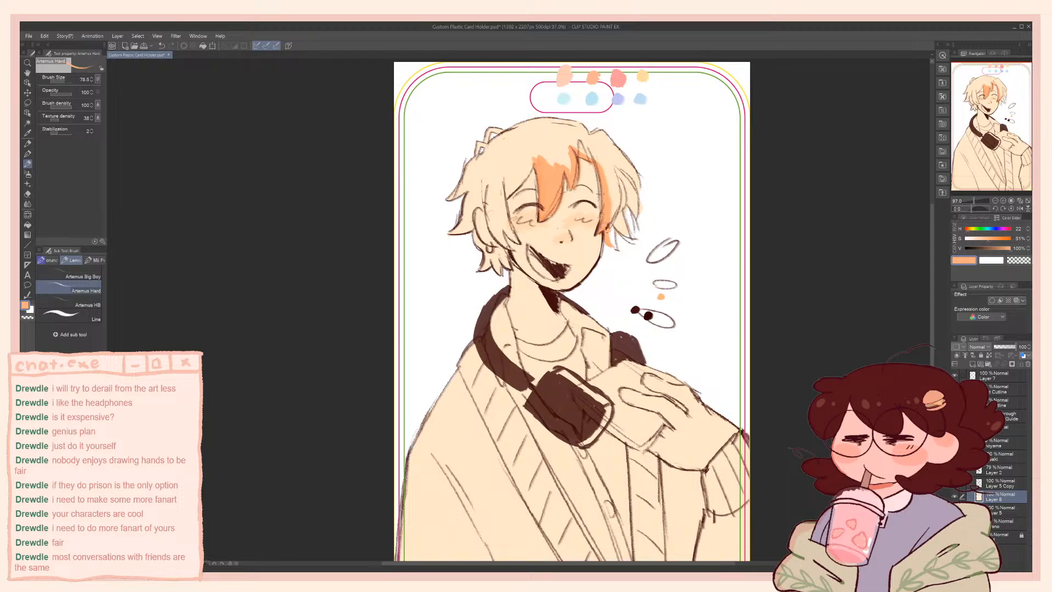
{"action": "left_click_drag", "start_coordinate": [610, 237], "coordinate": [610, 220]}
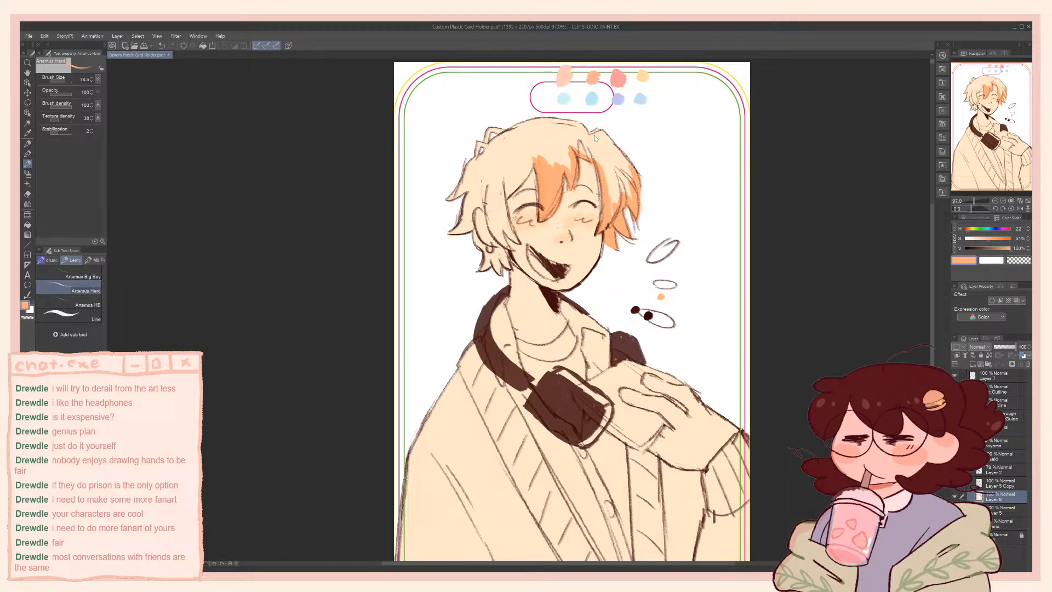
{"action": "key", "text": "ctrl+s"}
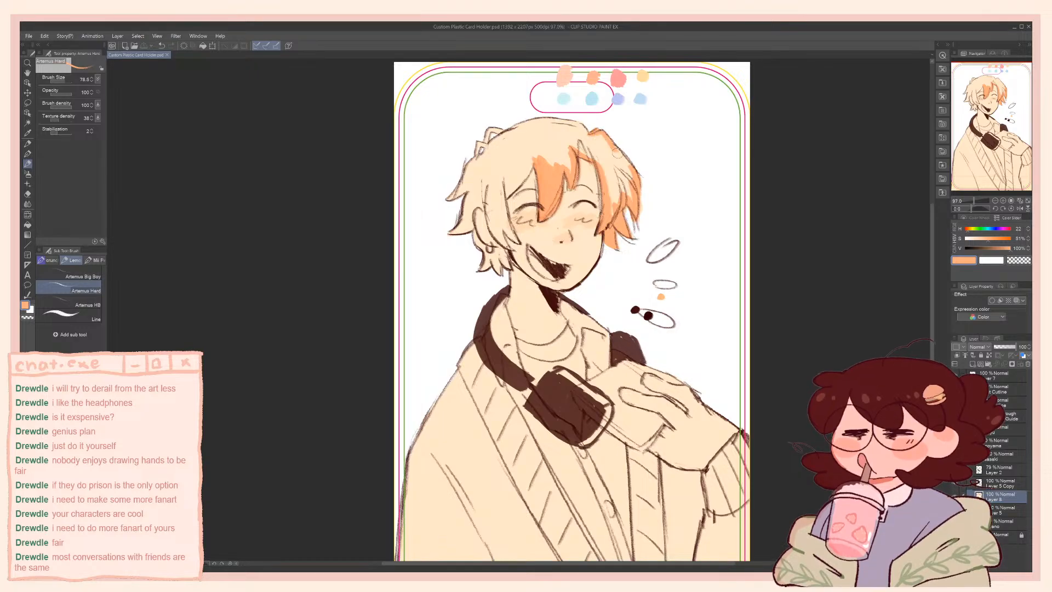
Block in orange along the crown outline, the near-side strands and the fringe, undoing one stroke near the ear
{"action": "left_click_drag", "start_coordinate": [617, 153], "coordinate": [628, 168]}
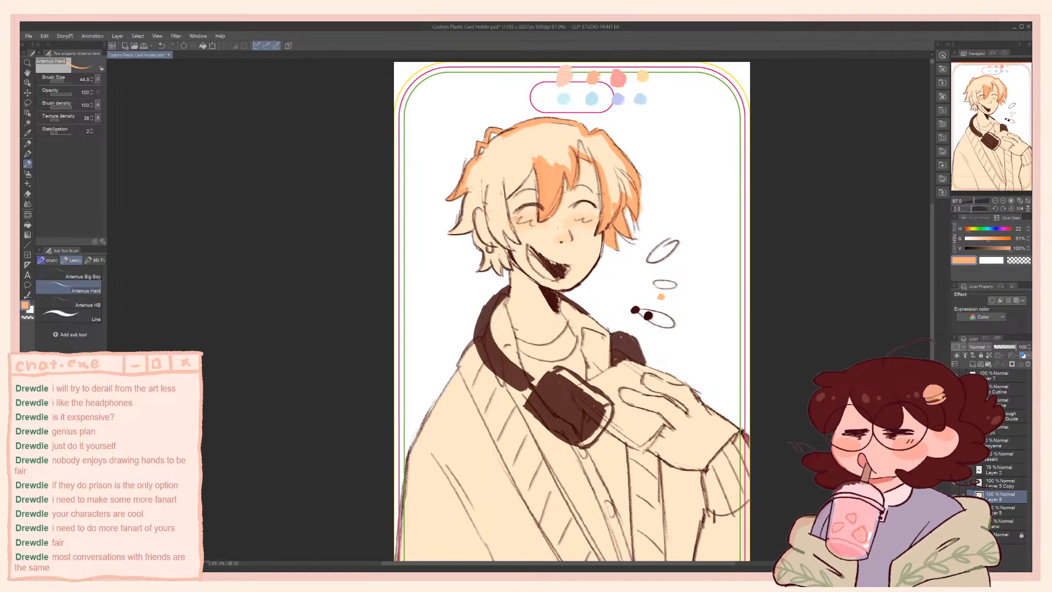
{"action": "left_click_drag", "start_coordinate": [468, 205], "coordinate": [463, 225]}
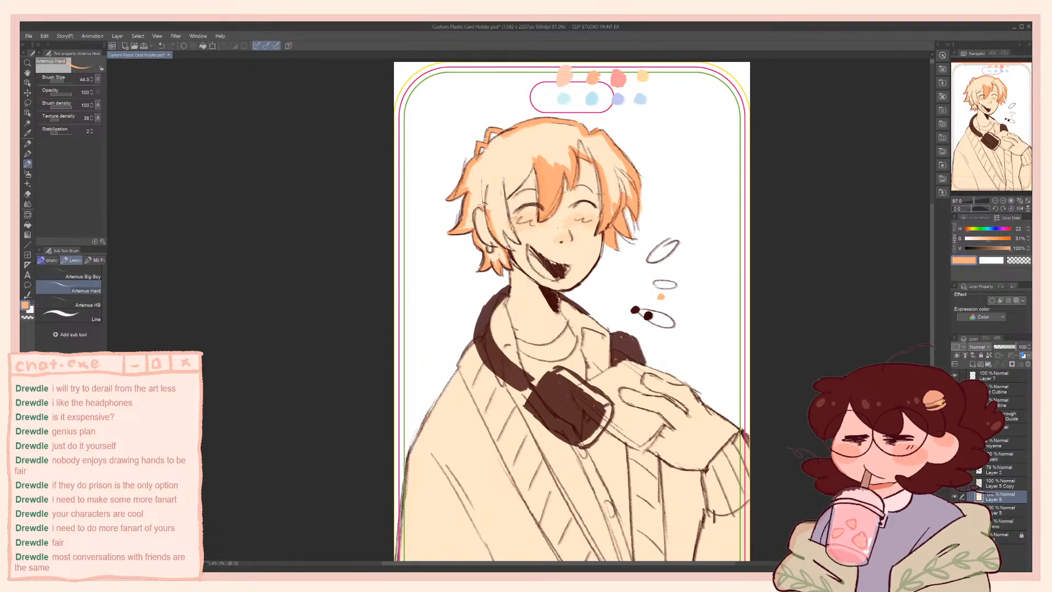
{"action": "key", "text": "ctrl+z"}
{"action": "left_click_drag", "start_coordinate": [478, 236], "coordinate": [485, 249]}
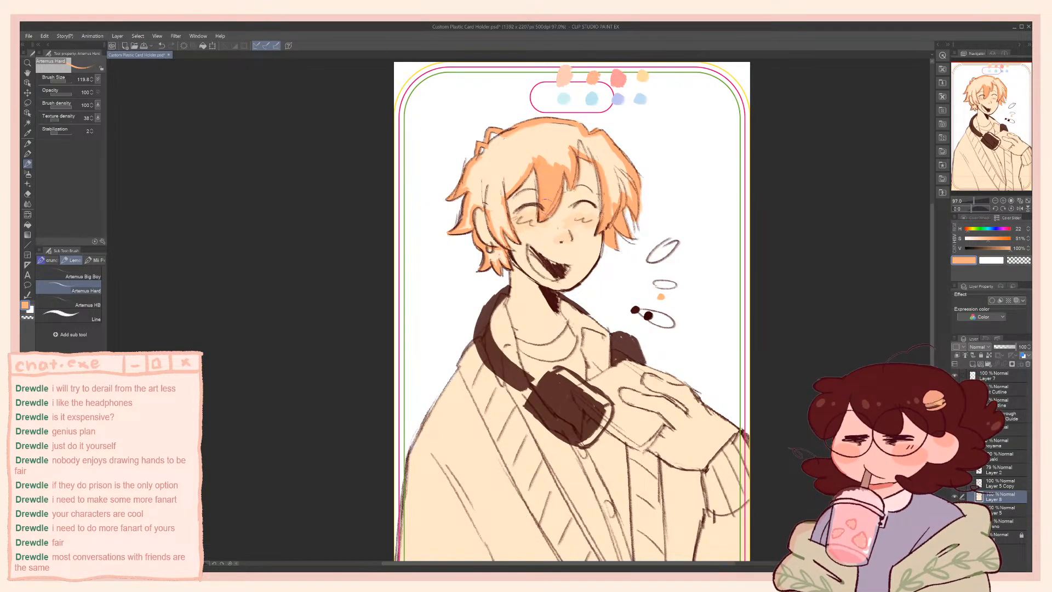
{"action": "left_click_drag", "start_coordinate": [538, 203], "coordinate": [537, 204]}
{"action": "left_click_drag", "start_coordinate": [505, 197], "coordinate": [532, 158]}
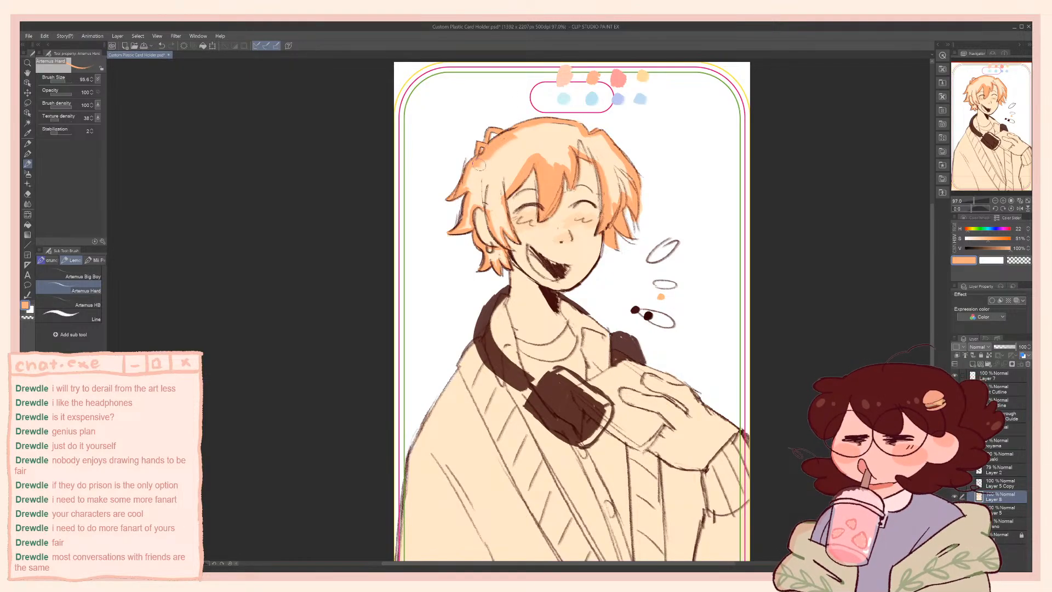
Switch the Artemus Hard brush to transparent colour and reduce its size
{"action": "key", "text": "c"}
{"action": "key", "text": "bracketleft"}
{"action": "key", "text": "bracketleft"}
{"action": "key", "text": "bracketleft"}
{"action": "key", "text": "bracketleft"}
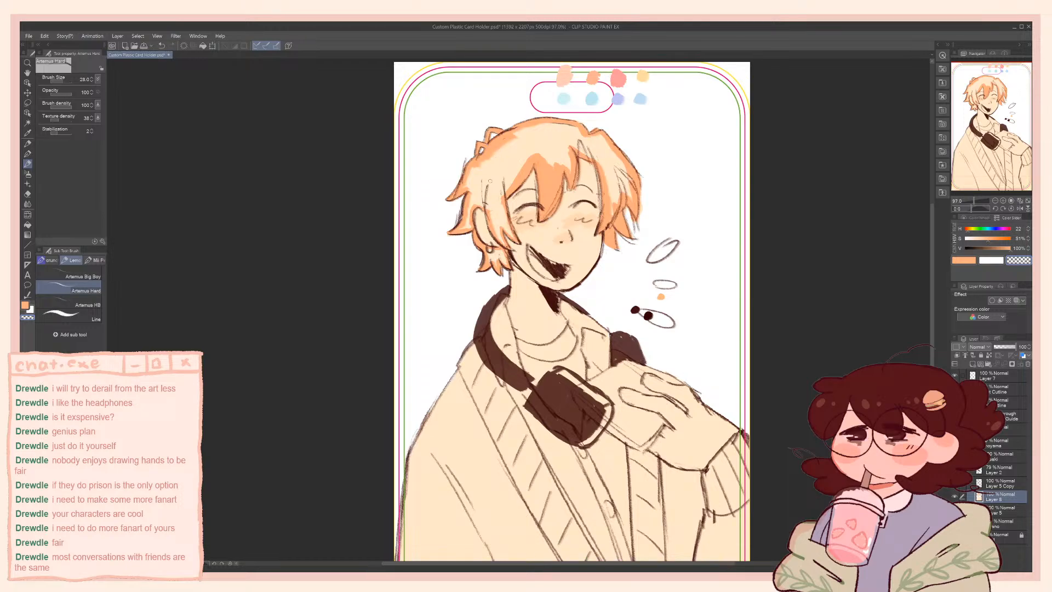
Auto-select the remaining pale area inside the hair, expand the selection, fill it with orange instead of transparent, and deselect
{"action": "key", "text": "w"}
{"action": "left_click", "coordinate": [556, 153]}
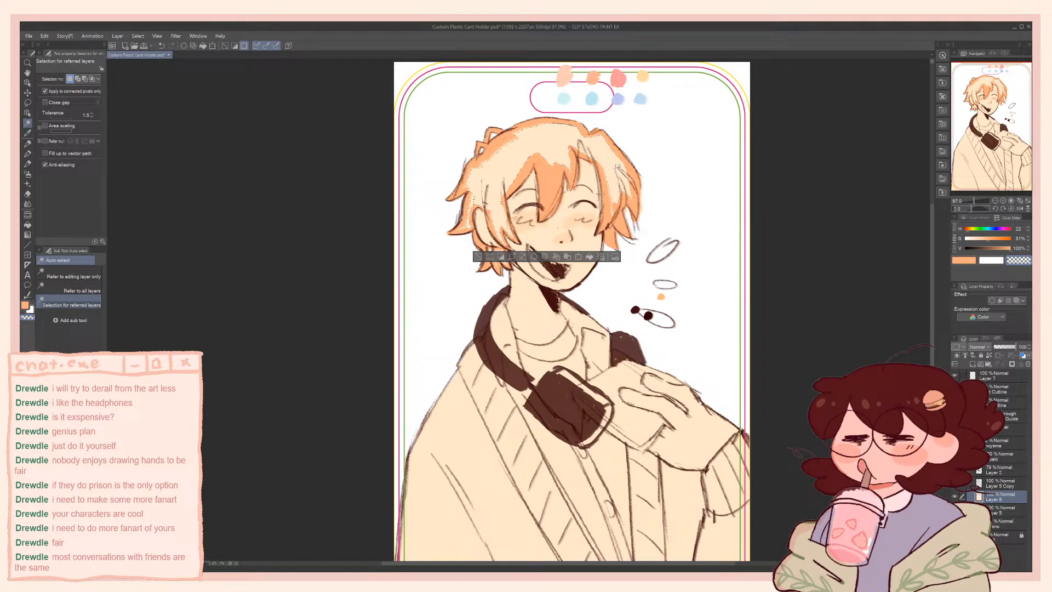
{"action": "left_click", "coordinate": [511, 257]}
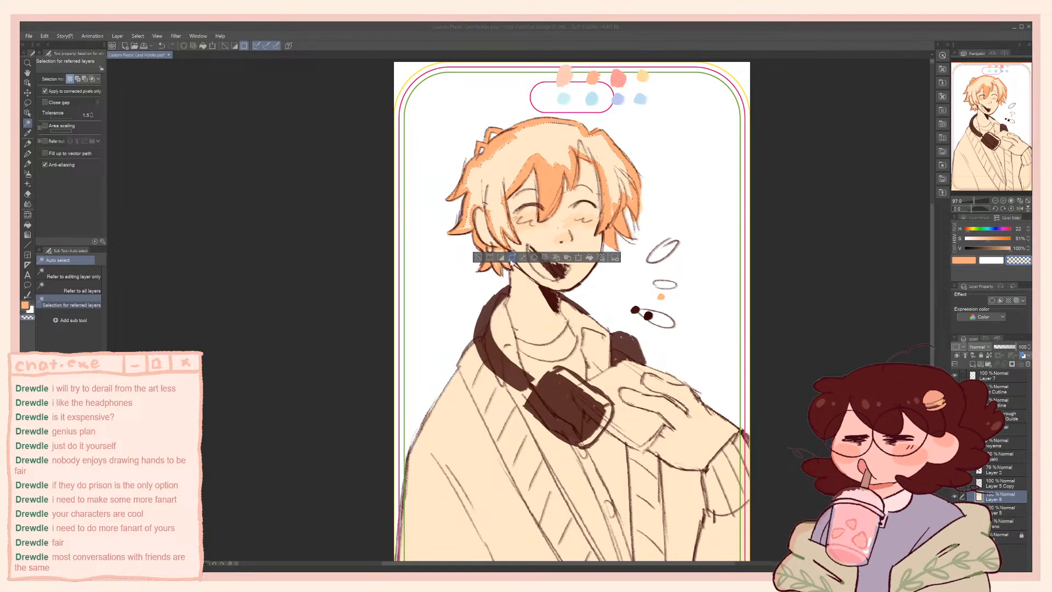
{"action": "key", "text": "g"}
{"action": "left_click", "coordinate": [521, 152]}
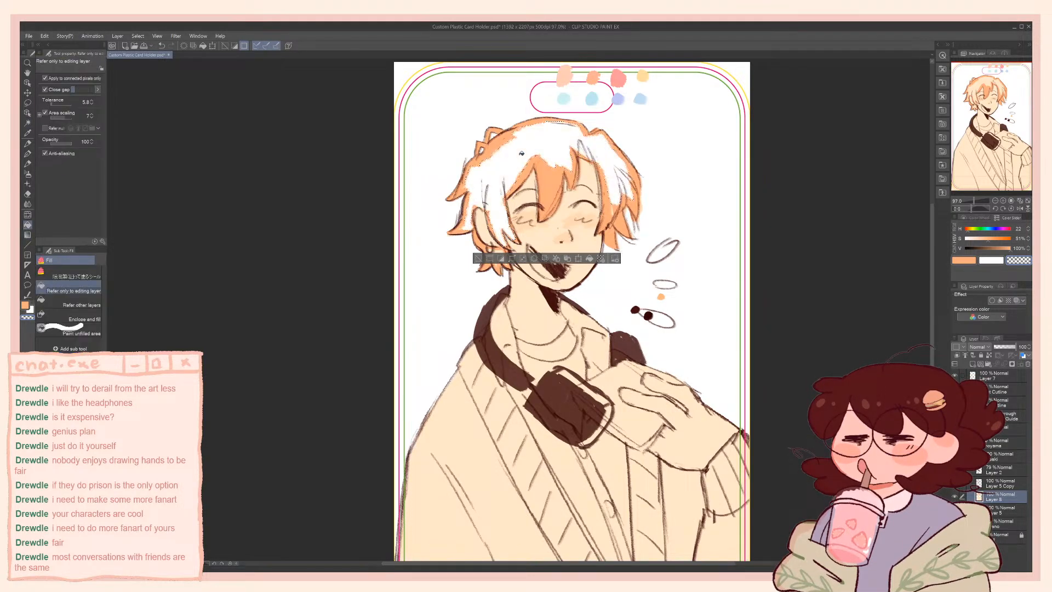
{"action": "key", "text": "ctrl+z"}
{"action": "key", "text": "c"}
{"action": "left_click", "coordinate": [552, 140]}
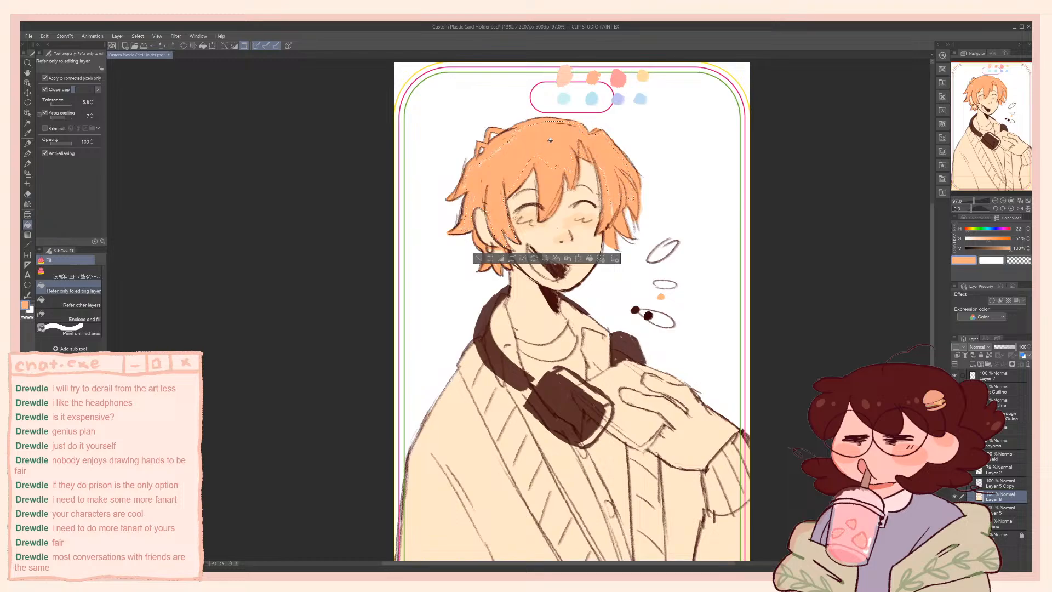
{"action": "key", "text": "ctrl+d"}
Touch up the edges between hair and skin with the G-pen, sampling the pale peach and the hair orange
{"action": "key", "text": "p"}
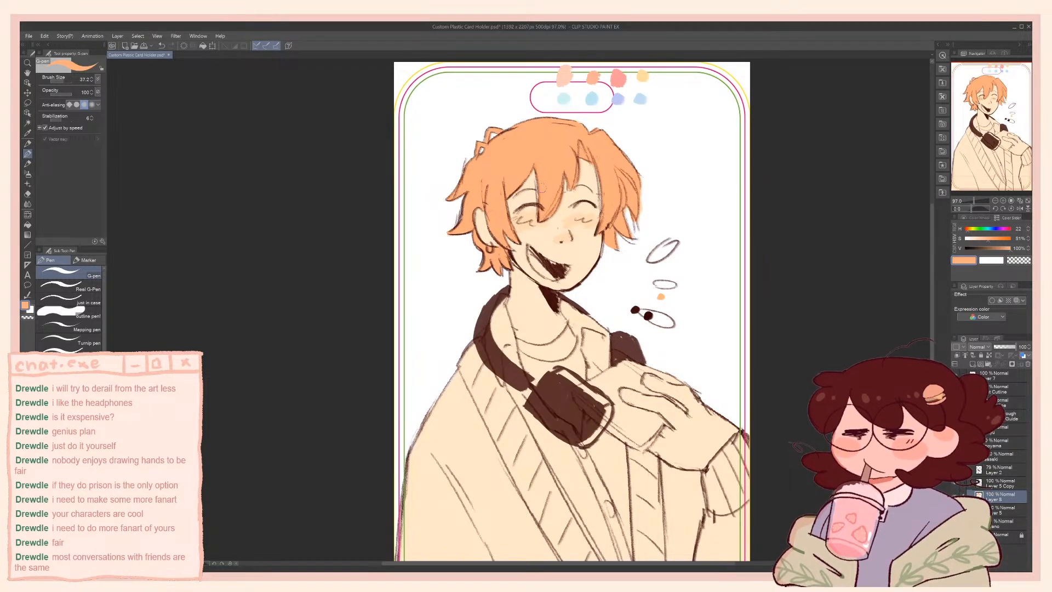
{"action": "left_click", "coordinate": [524, 194], "text": "alt"}
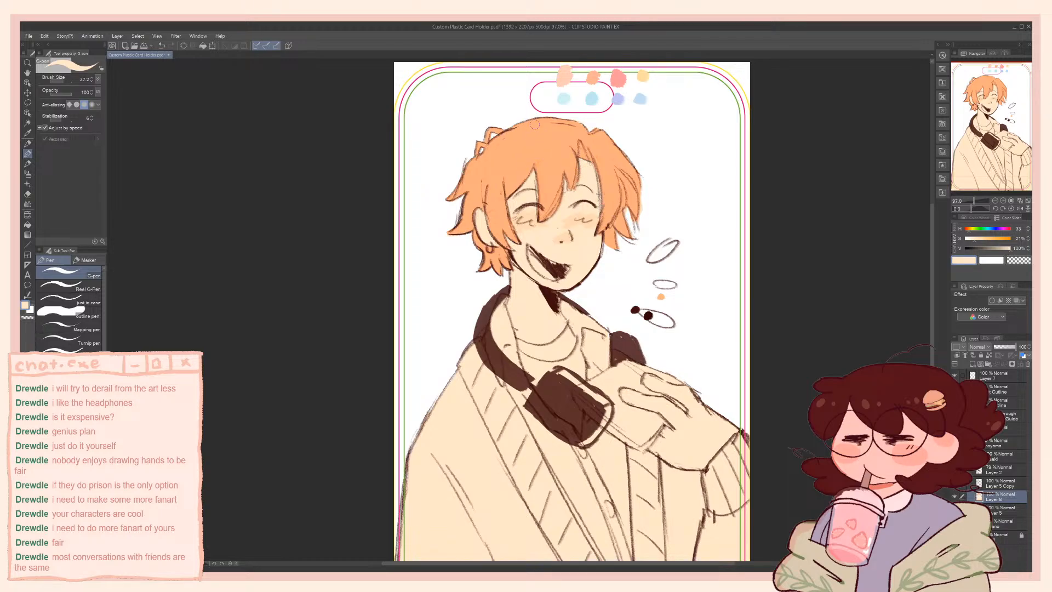
{"action": "left_click", "coordinate": [553, 205], "text": "alt"}
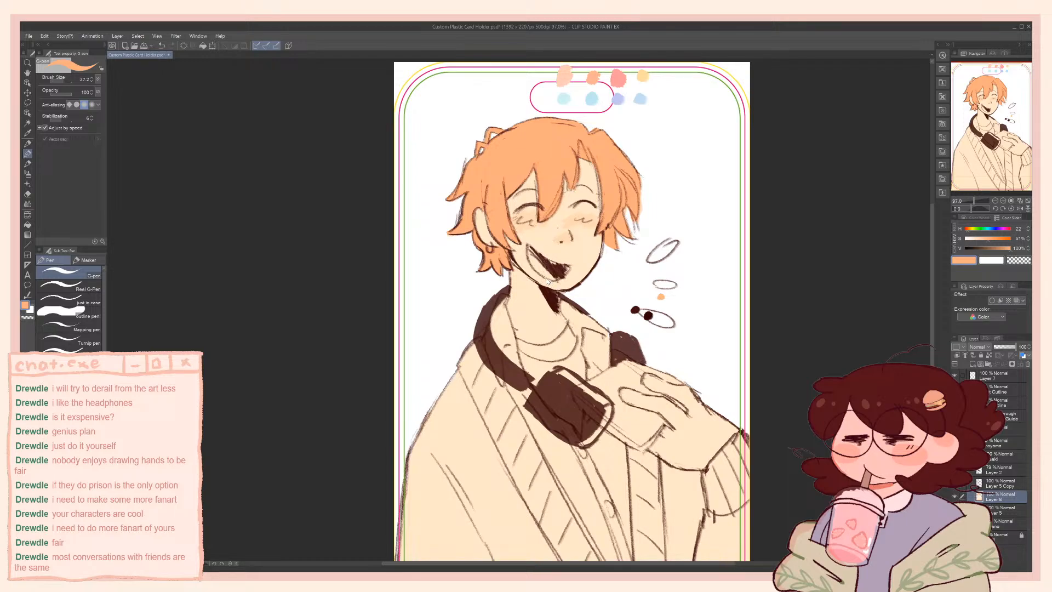
Mix a light orange with 43% saturation for the cardigan, undo a trial stroke on the sleeve, and return to the G-pen
{"action": "scroll", "coordinate": [555, 262], "scroll_direction": "down", "scroll_amount": 3}
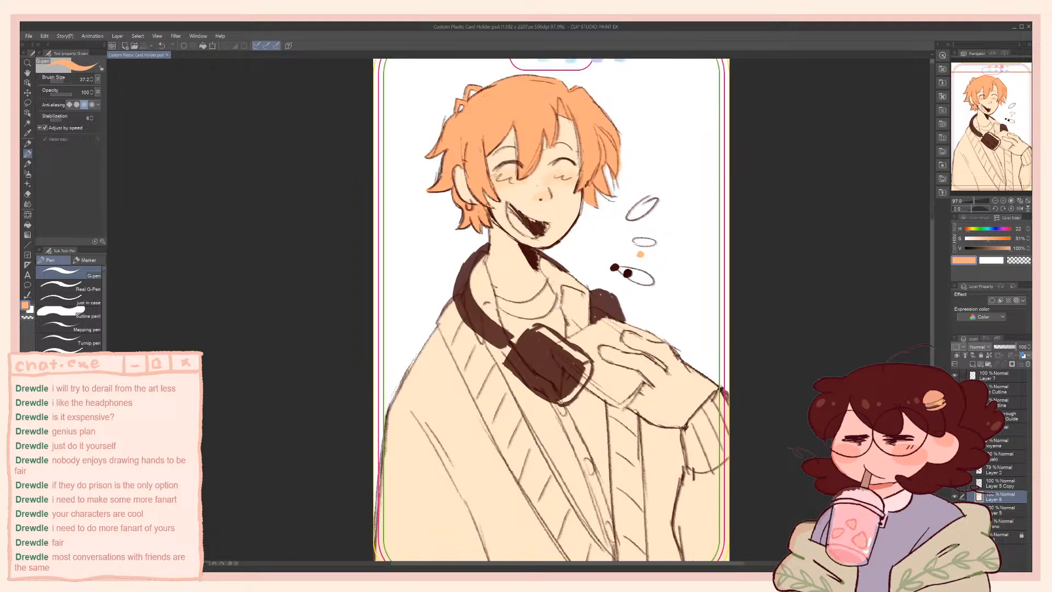
{"action": "mouse_move", "coordinate": [556, 263]}
{"action": "left_mouse_down"}
{"action": "mouse_move", "coordinate": [542, 293]}
{"action": "mouse_move", "coordinate": [560, 329]}
{"action": "mouse_move", "coordinate": [536, 293]}
{"action": "left_mouse_up"}
{"action": "left_click", "coordinate": [981, 239]}
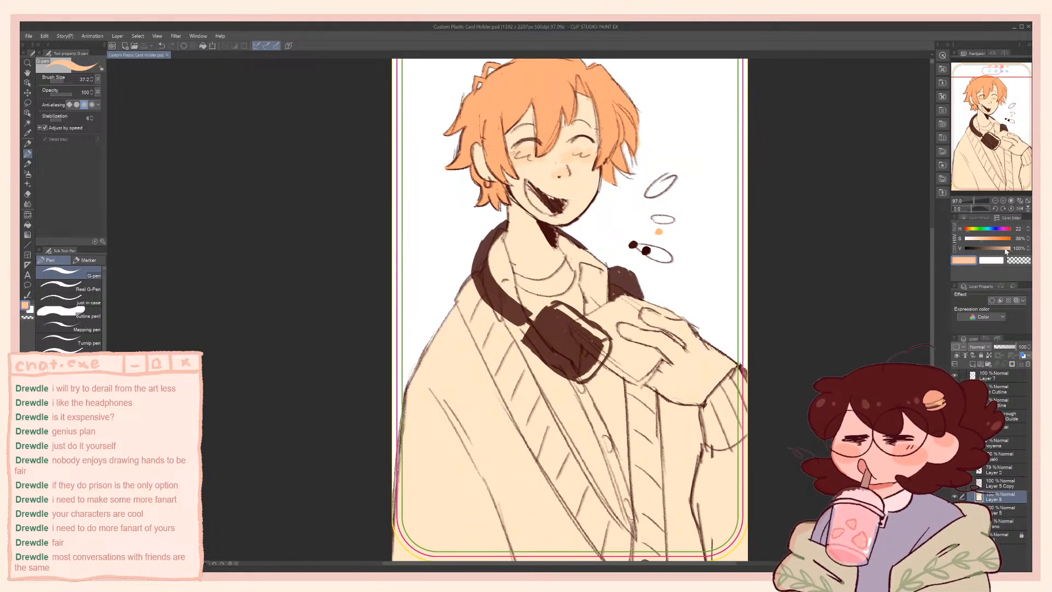
{"action": "left_click", "coordinate": [976, 239]}
{"action": "left_click_drag", "start_coordinate": [504, 381], "coordinate": [507, 333]}
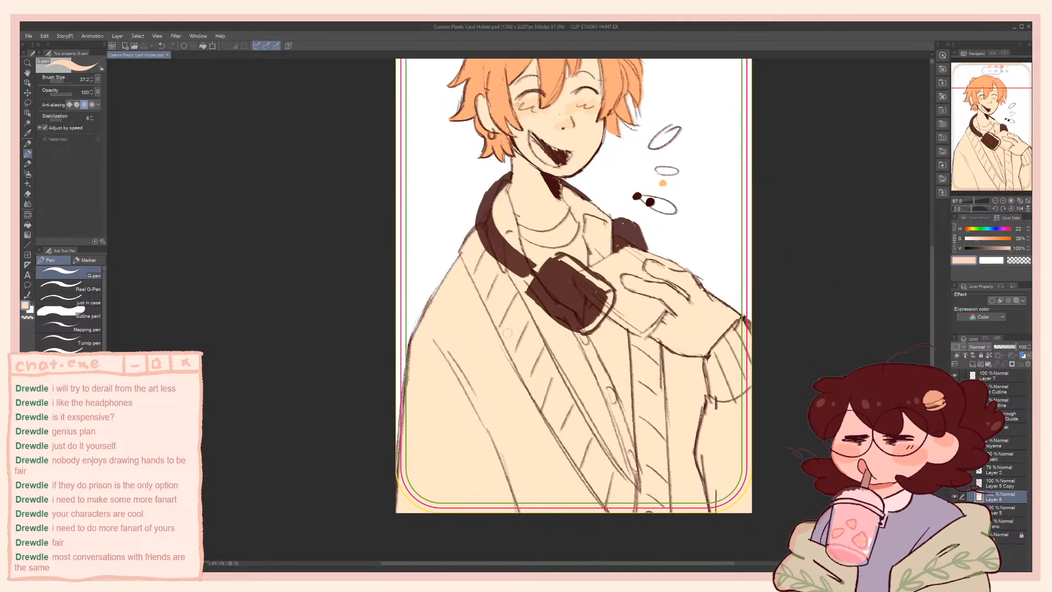
{"action": "key", "text": "p"}
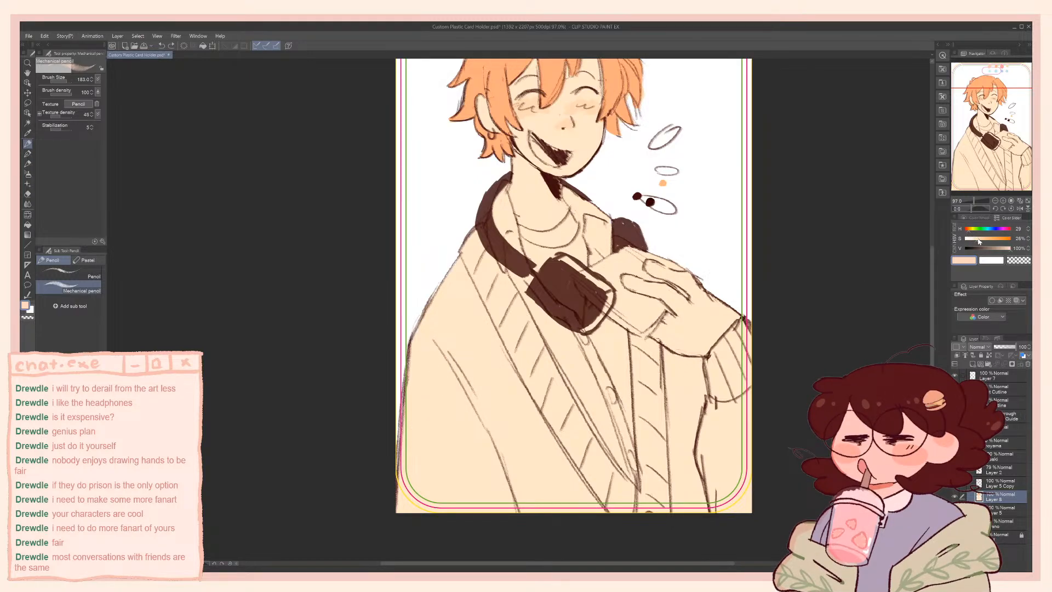
{"action": "mouse_move", "coordinate": [457, 337]}
{"action": "left_mouse_down"}
{"action": "mouse_move", "coordinate": [429, 367]}
{"action": "mouse_move", "coordinate": [445, 374]}
{"action": "mouse_move", "coordinate": [433, 404]}
{"action": "mouse_move", "coordinate": [431, 380]}
{"action": "mouse_move", "coordinate": [436, 367]}
{"action": "mouse_move", "coordinate": [450, 424]}
{"action": "mouse_move", "coordinate": [451, 392]}
{"action": "mouse_move", "coordinate": [437, 453]}
{"action": "left_mouse_up"}
{"action": "key", "text": "ctrl+z"}
{"action": "key", "text": "p"}
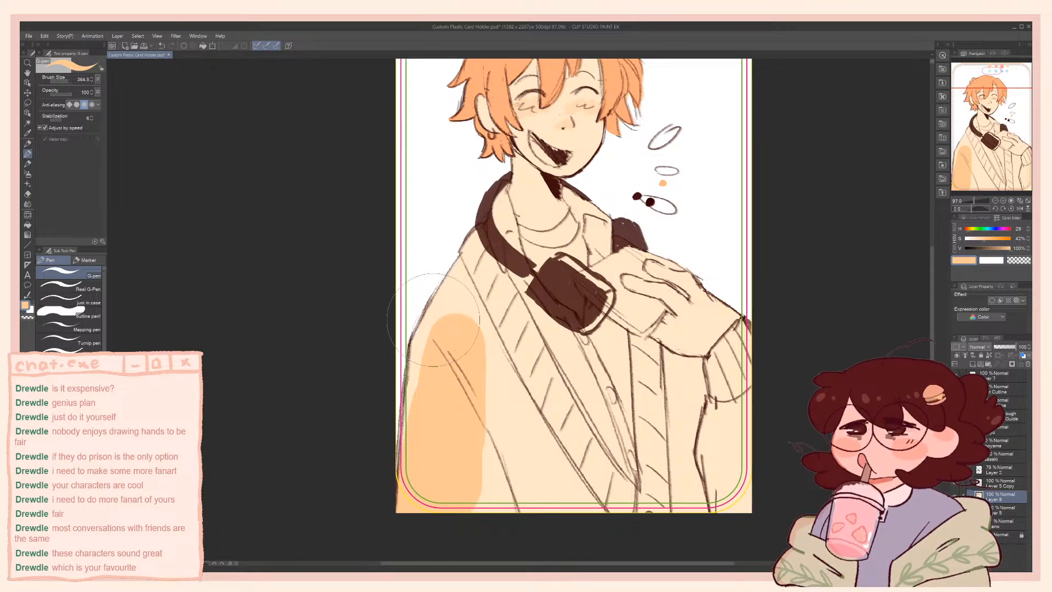
Lock the layer's transparent pixels and block in the near sleeve and front band with a large light orange G-pen, undoing one stray stroke
{"action": "mouse_move", "coordinate": [448, 355]}
{"action": "left_mouse_down"}
{"action": "mouse_move", "coordinate": [440, 418]}
{"action": "mouse_move", "coordinate": [445, 353]}
{"action": "mouse_move", "coordinate": [437, 411]}
{"action": "mouse_move", "coordinate": [469, 347]}
{"action": "mouse_move", "coordinate": [454, 294]}
{"action": "left_mouse_up"}
{"action": "left_click", "coordinate": [989, 355]}
{"action": "mouse_move", "coordinate": [485, 263]}
{"action": "left_mouse_down"}
{"action": "mouse_move", "coordinate": [554, 472]}
{"action": "mouse_move", "coordinate": [592, 493]}
{"action": "mouse_move", "coordinate": [510, 483]}
{"action": "mouse_move", "coordinate": [504, 498]}
{"action": "left_mouse_up"}
{"action": "mouse_move", "coordinate": [706, 501]}
{"action": "left_mouse_down"}
{"action": "mouse_move", "coordinate": [734, 393]}
{"action": "mouse_move", "coordinate": [764, 348]}
{"action": "mouse_move", "coordinate": [720, 400]}
{"action": "left_mouse_up"}
{"action": "key", "text": "ctrl+z"}
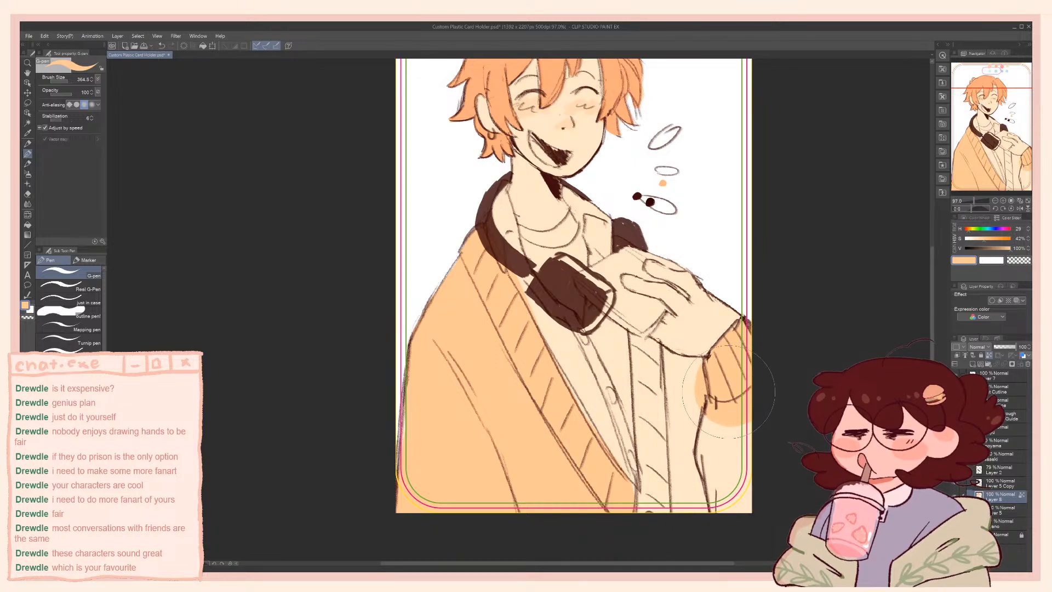
Paint the cardigan's far front band and far sleeve light orange, following the shirt edge with a smaller brush and filling the remaining gaps
{"action": "left_click_drag", "start_coordinate": [604, 310], "coordinate": [650, 329], "text": "ctrl+alt"}
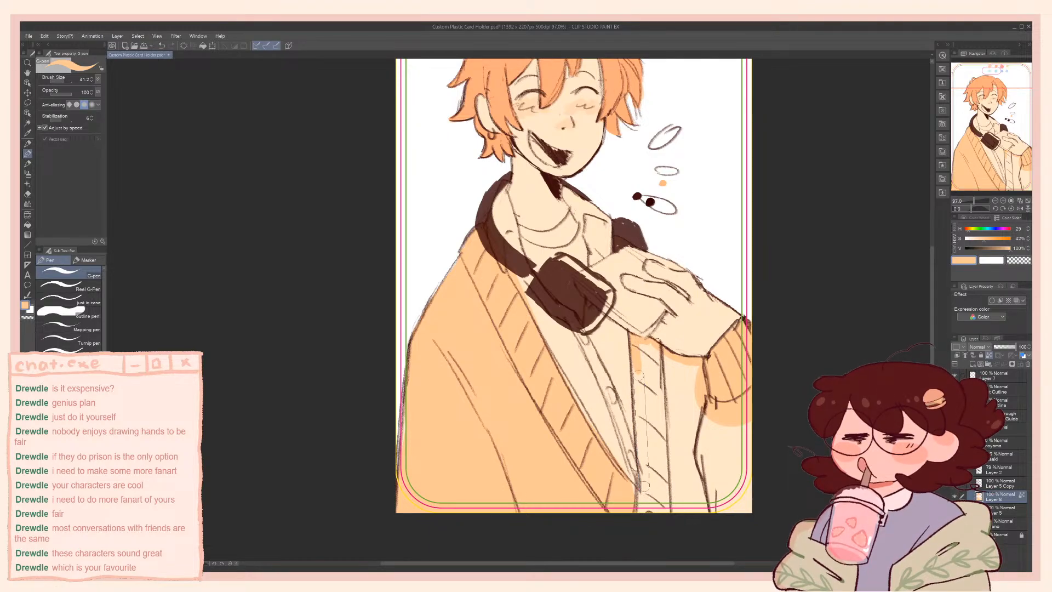
{"action": "left_click_drag", "start_coordinate": [640, 374], "coordinate": [644, 491]}
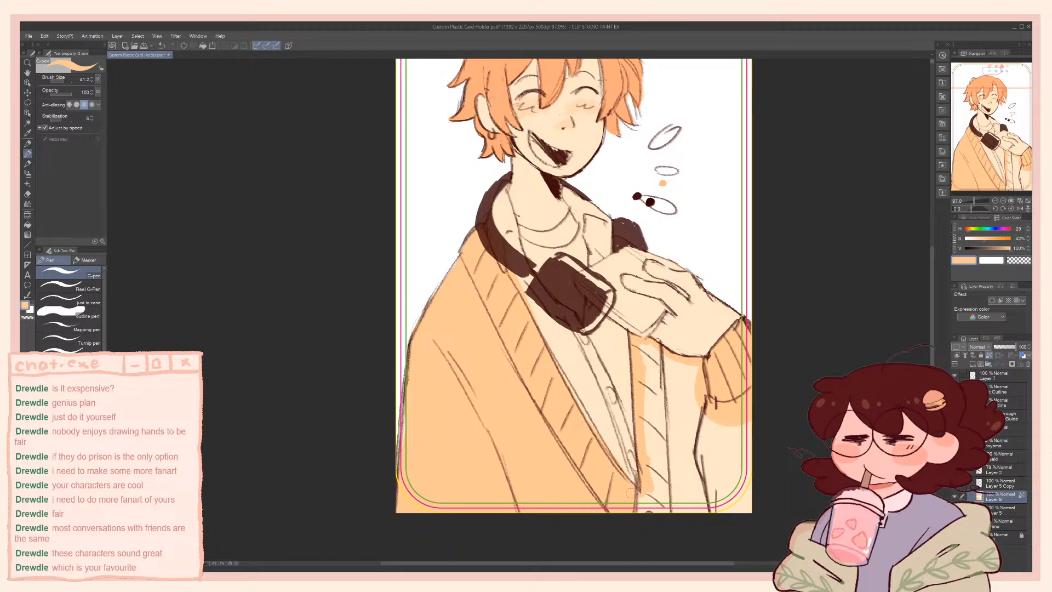
{"action": "left_click_drag", "start_coordinate": [734, 436], "coordinate": [776, 433], "text": "ctrl+alt"}
{"action": "mouse_move", "coordinate": [748, 430]}
{"action": "left_mouse_down"}
{"action": "mouse_move", "coordinate": [726, 550]}
{"action": "mouse_move", "coordinate": [716, 446]}
{"action": "mouse_move", "coordinate": [685, 509]}
{"action": "left_mouse_up"}
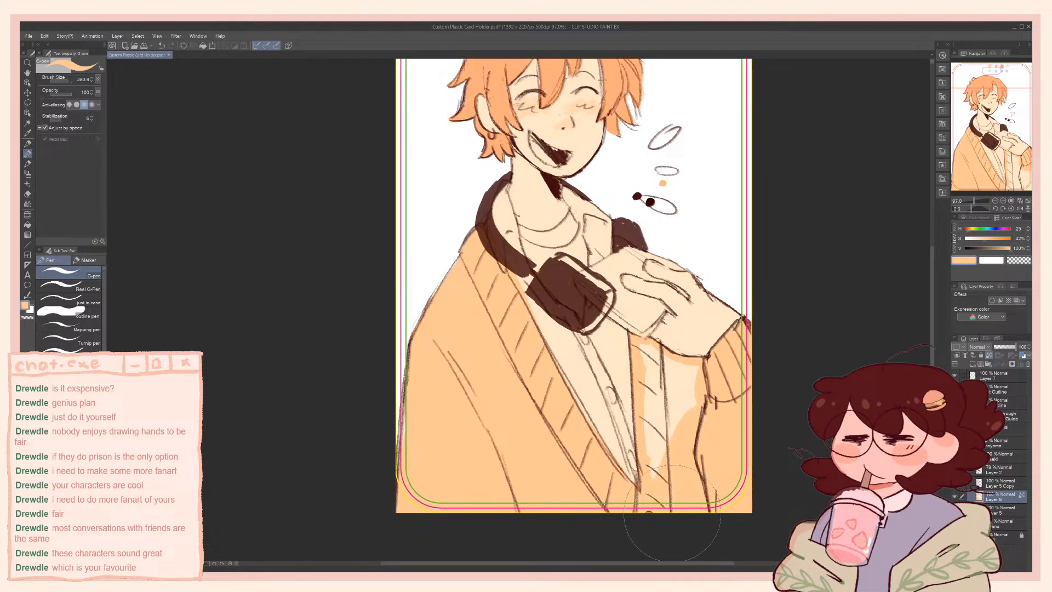
{"action": "left_click_drag", "start_coordinate": [711, 443], "coordinate": [672, 442], "text": "ctrl+alt"}
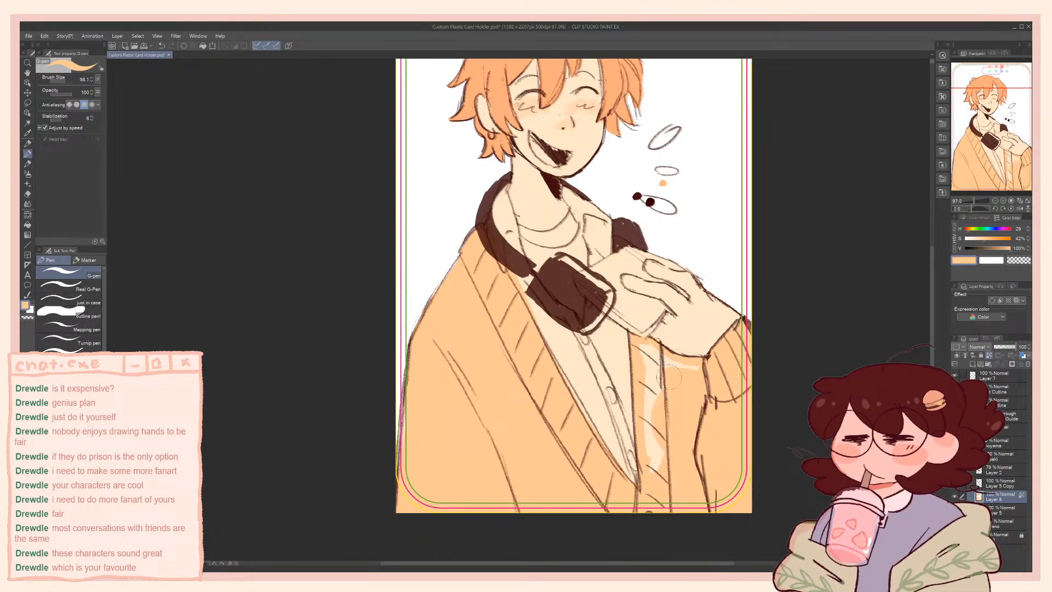
{"action": "mouse_move", "coordinate": [666, 369]}
{"action": "left_mouse_down"}
{"action": "mouse_move", "coordinate": [644, 354]}
{"action": "mouse_move", "coordinate": [658, 356]}
{"action": "mouse_move", "coordinate": [652, 403]}
{"action": "left_mouse_up"}
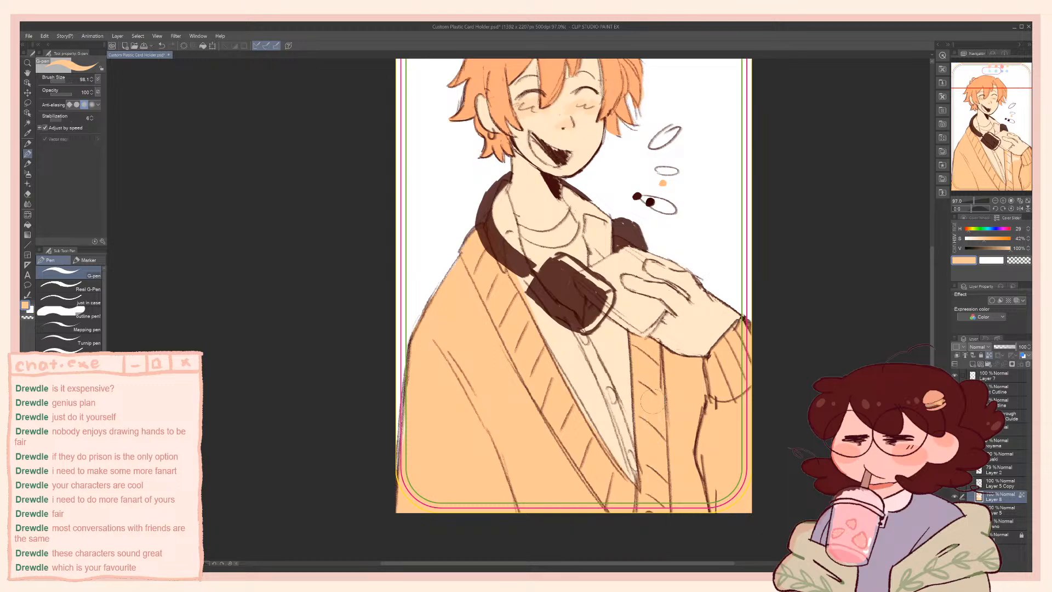
Sample the dark brown of the neck shadow and switch to the Artemus Hard brush
{"action": "left_click_drag", "start_coordinate": [565, 251], "coordinate": [580, 349]}
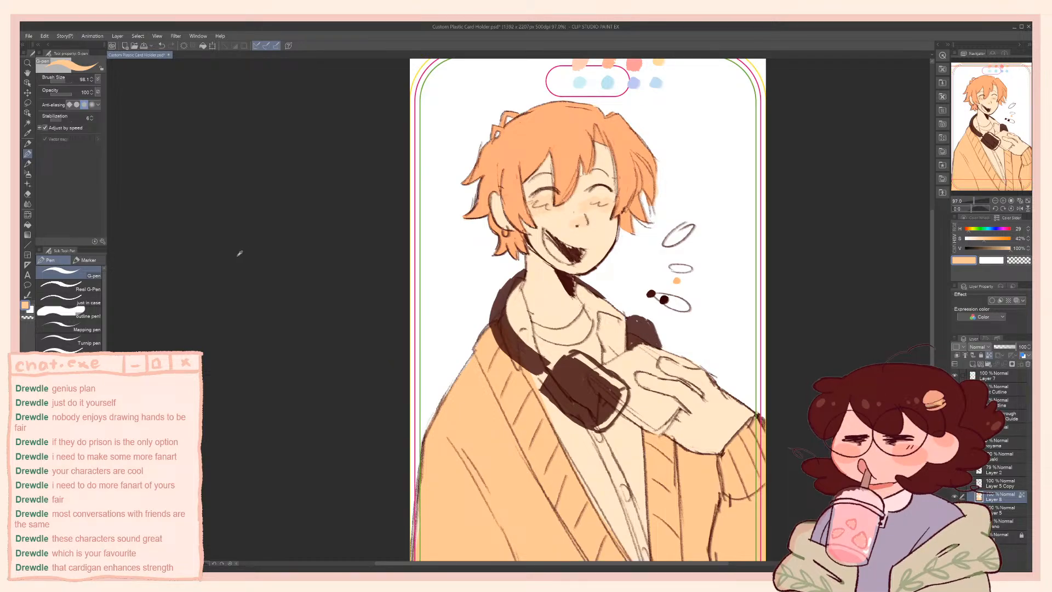
{"action": "left_click_drag", "start_coordinate": [533, 401], "coordinate": [533, 310]}
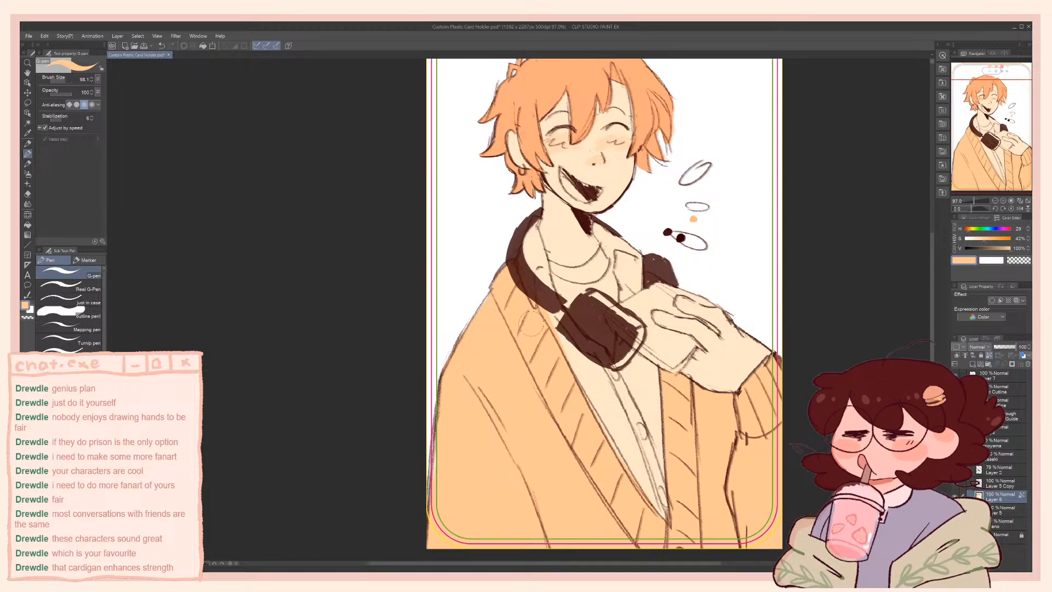
{"action": "mouse_move", "coordinate": [629, 381]}
{"action": "left_mouse_down"}
{"action": "mouse_move", "coordinate": [634, 400]}
{"action": "mouse_move", "coordinate": [598, 433]}
{"action": "left_mouse_up"}
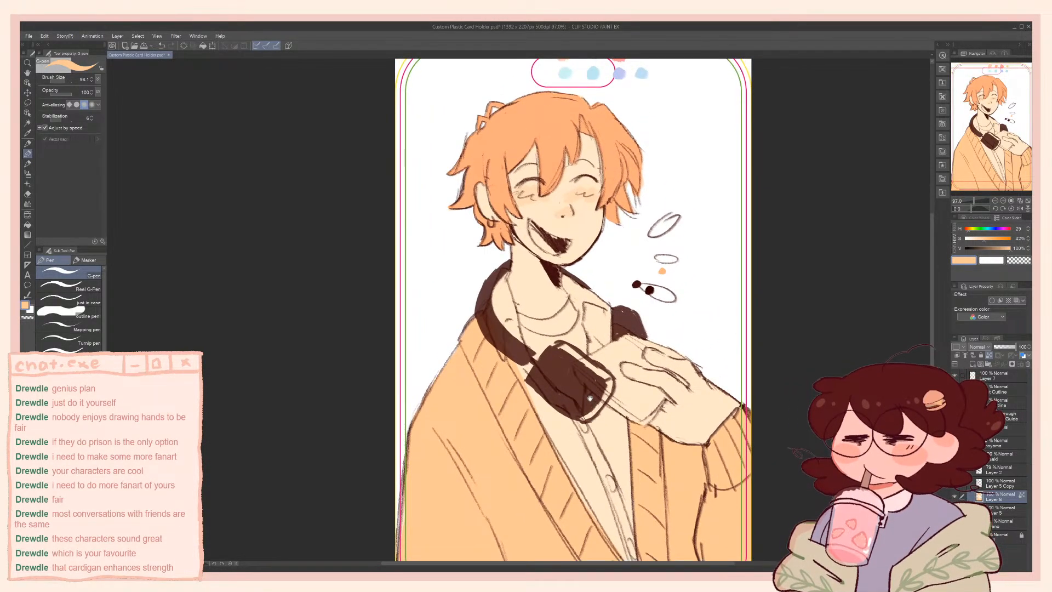
{"action": "left_click_drag", "start_coordinate": [581, 304], "coordinate": [588, 324]}
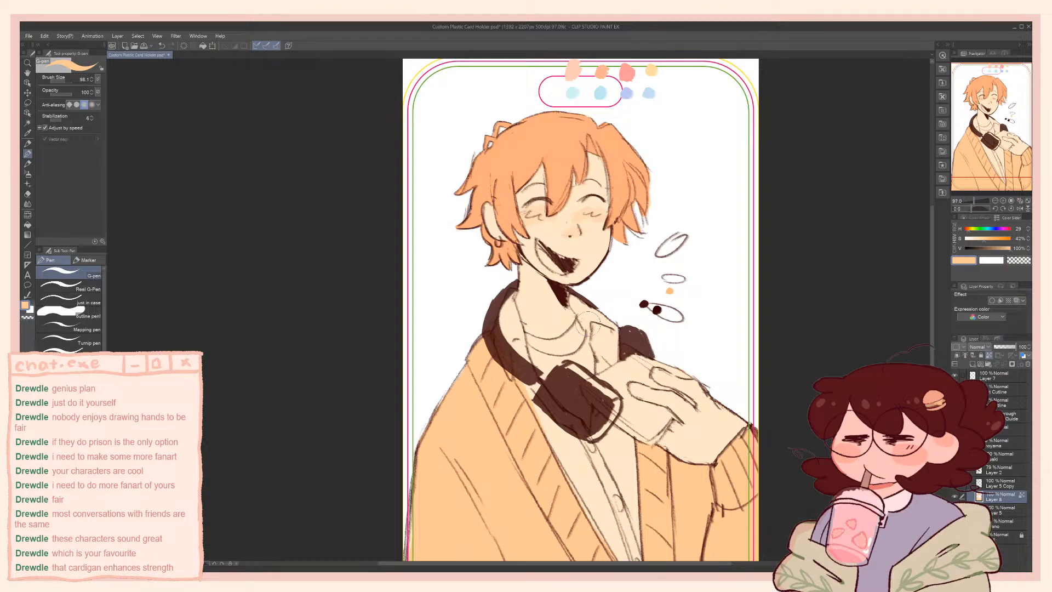
{"action": "left_click_drag", "start_coordinate": [597, 245], "coordinate": [617, 283]}
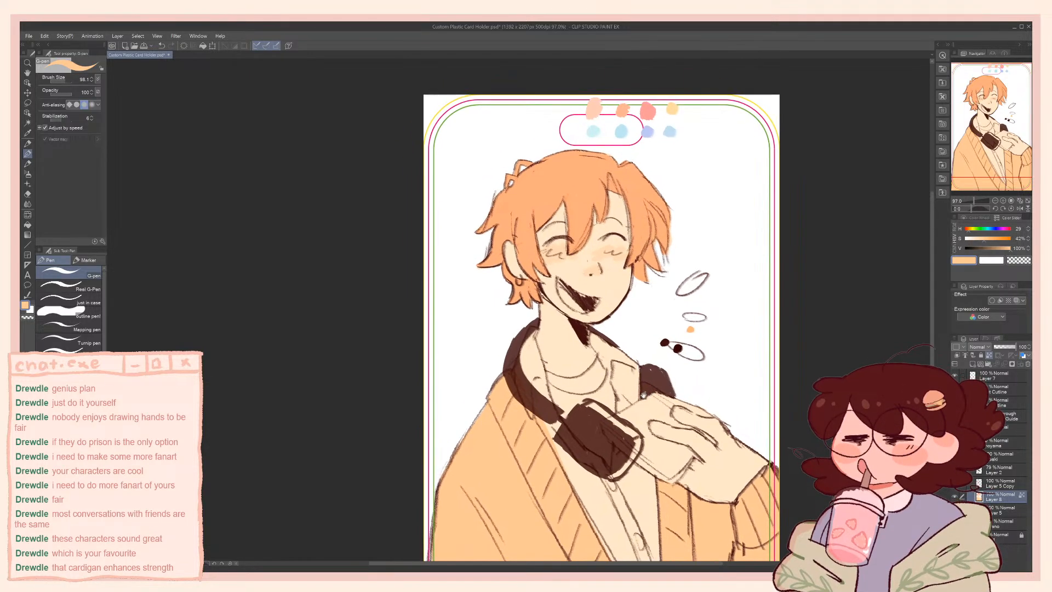
{"action": "left_click", "coordinate": [584, 332], "text": "alt"}
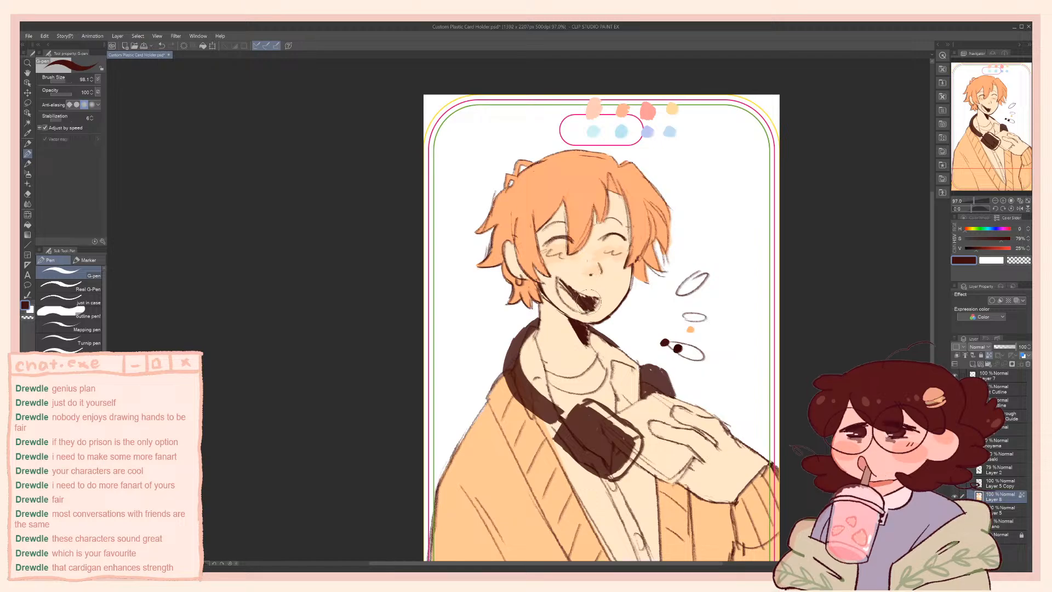
{"action": "key", "text": "b"}
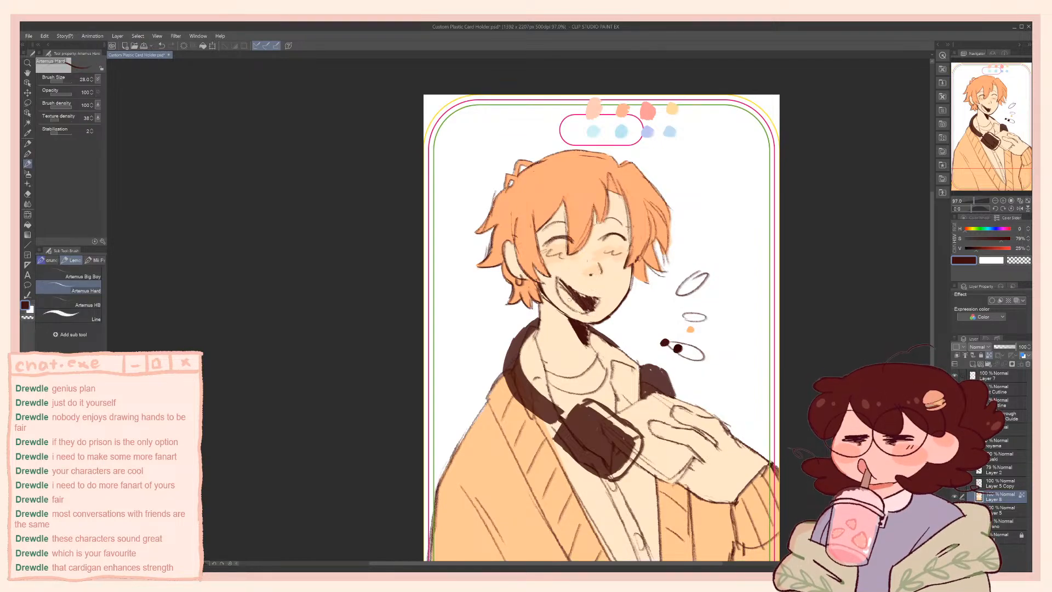
Select Layer 2 and hide and show it to check that it holds the headphones
{"action": "left_click", "coordinate": [1000, 471]}
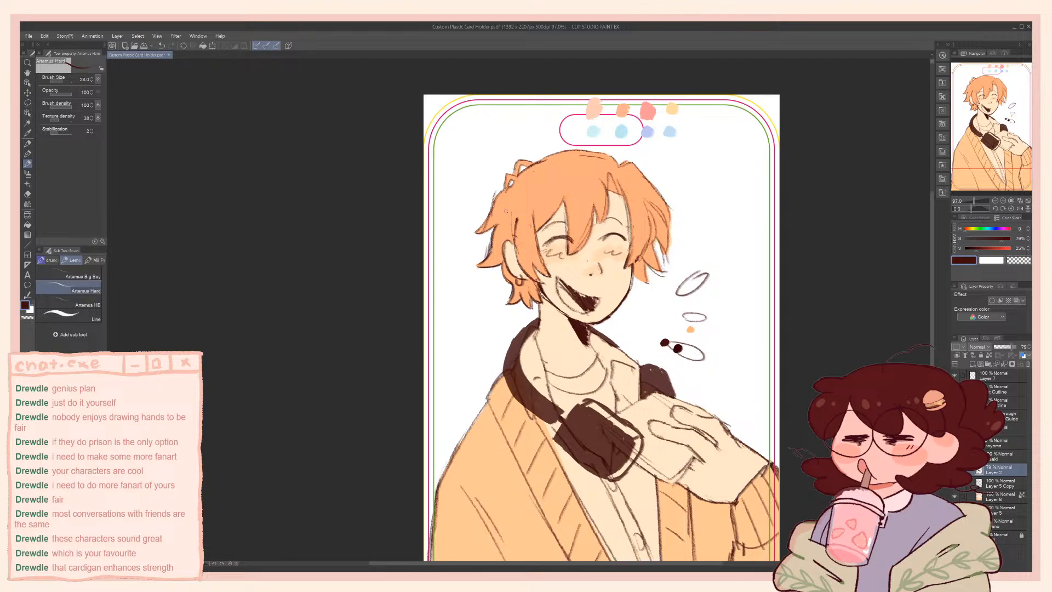
{"action": "key", "text": "c"}
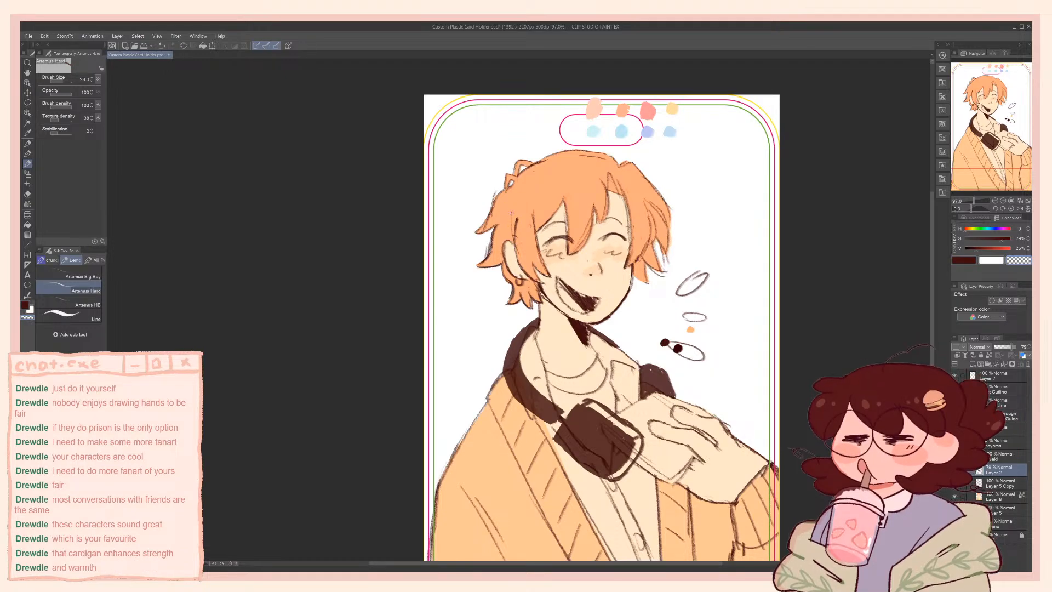
{"action": "left_click", "coordinate": [955, 470]}
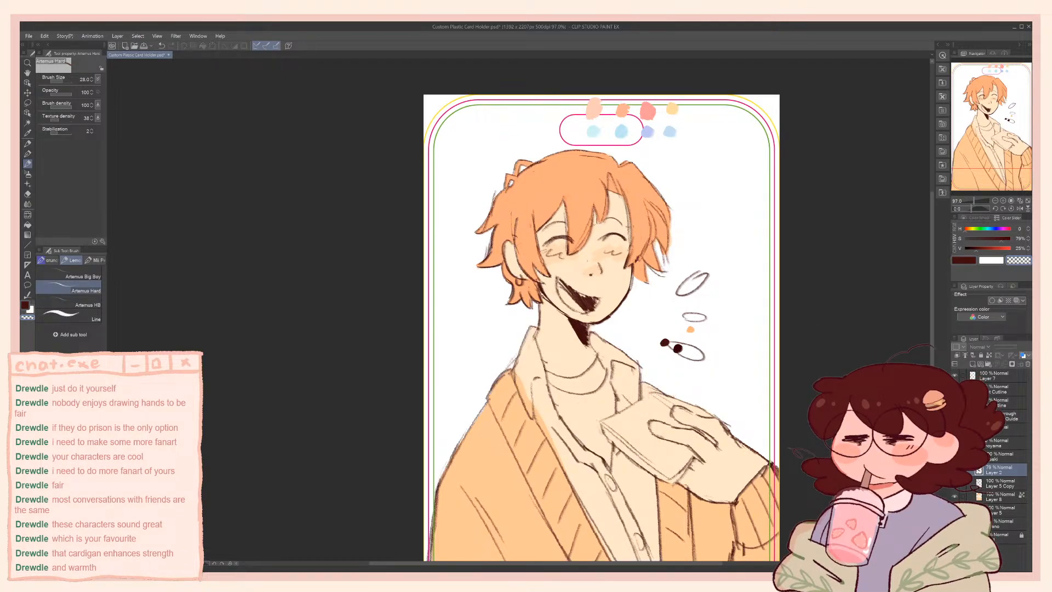
{"action": "left_click", "coordinate": [955, 470]}
{"action": "key", "text": "e"}
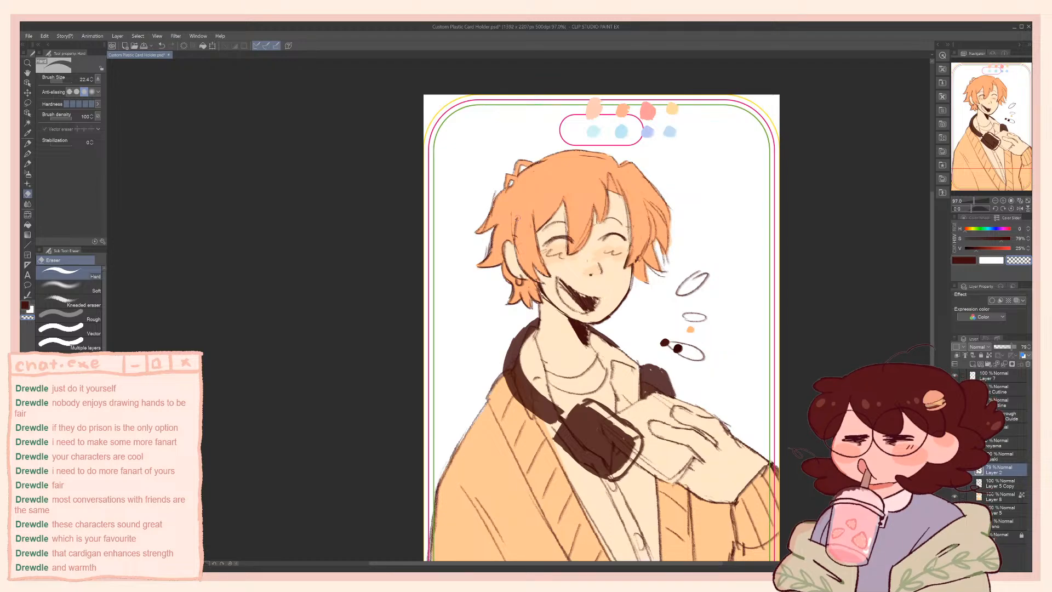
Select Layer 5 Copy, return to the Artemus Hard brush, and alternate its colour between dark brown and transparent
{"action": "left_click", "coordinate": [996, 479]}
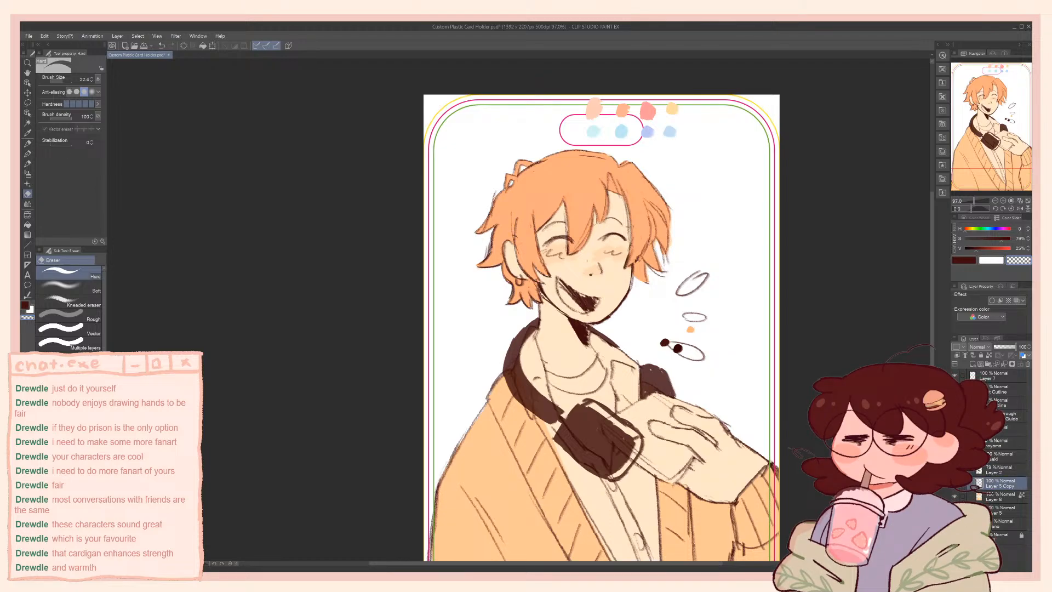
{"action": "key", "text": "b"}
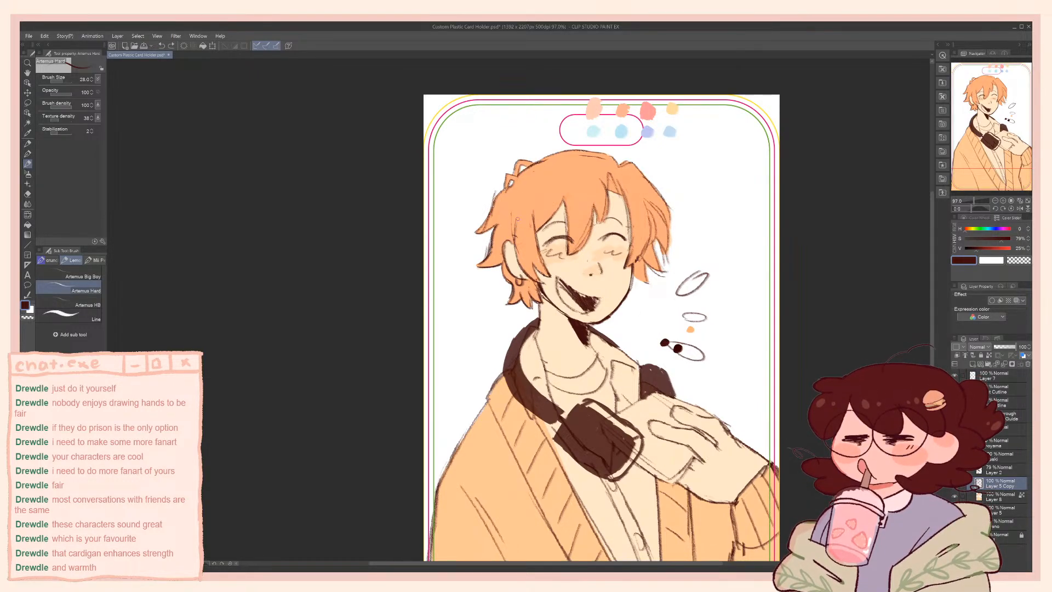
{"action": "key", "text": "c"}
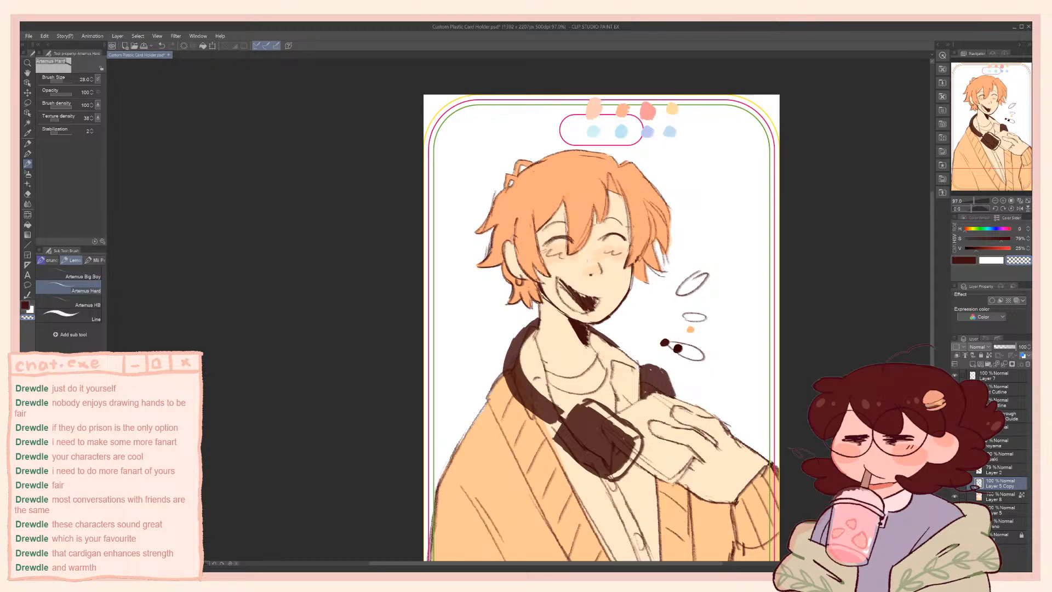
{"action": "key", "text": "c"}
{"action": "key", "text": "c"}
{"action": "key", "text": "c"}
{"action": "key", "text": "c"}
{"action": "key", "text": "c"}
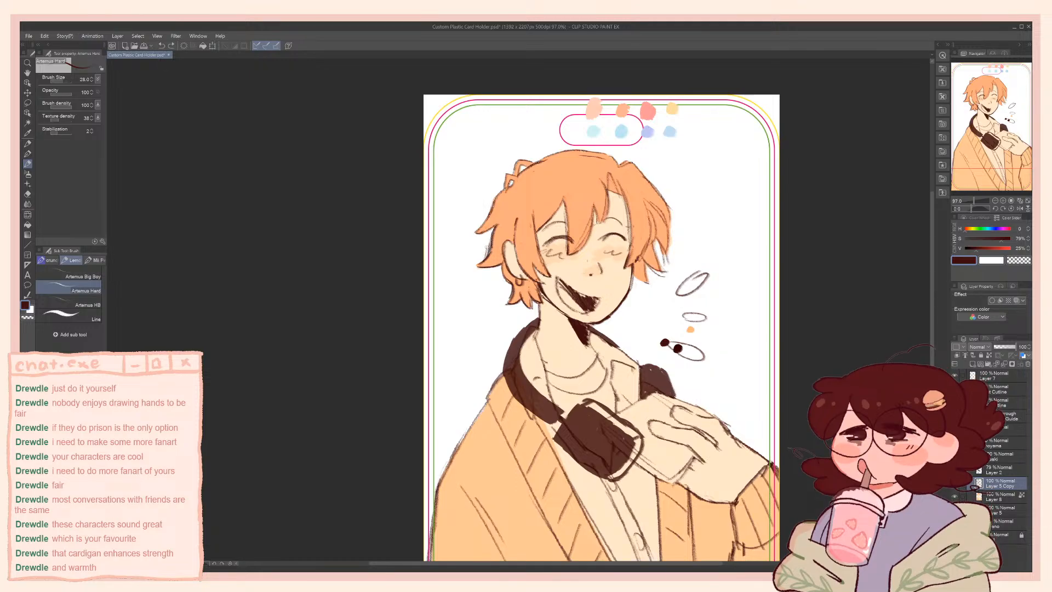
{"action": "key", "text": "c"}
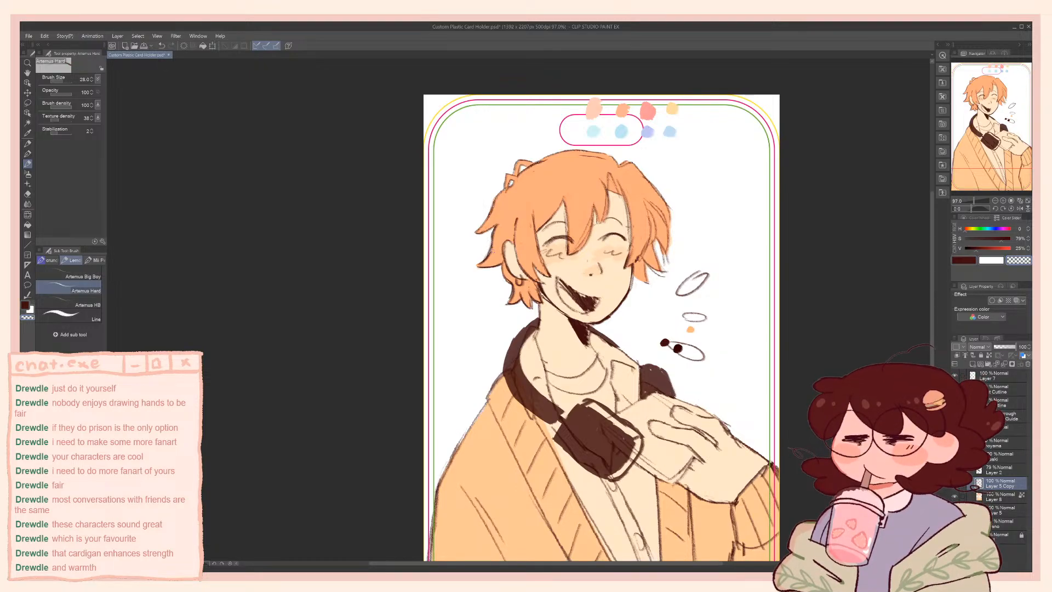
{"action": "key", "text": "c"}
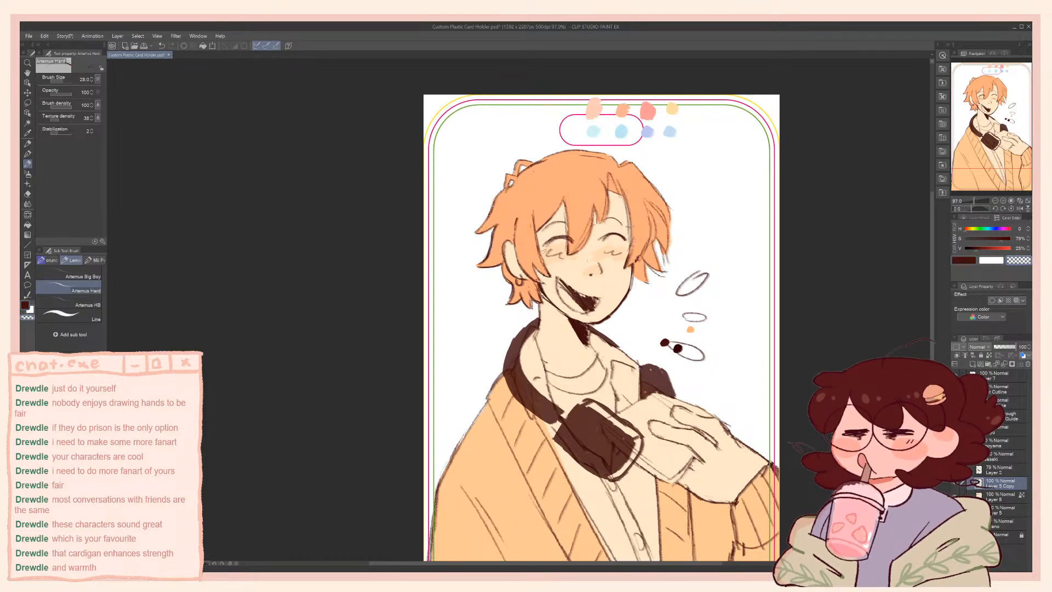
{"action": "key", "text": "c"}
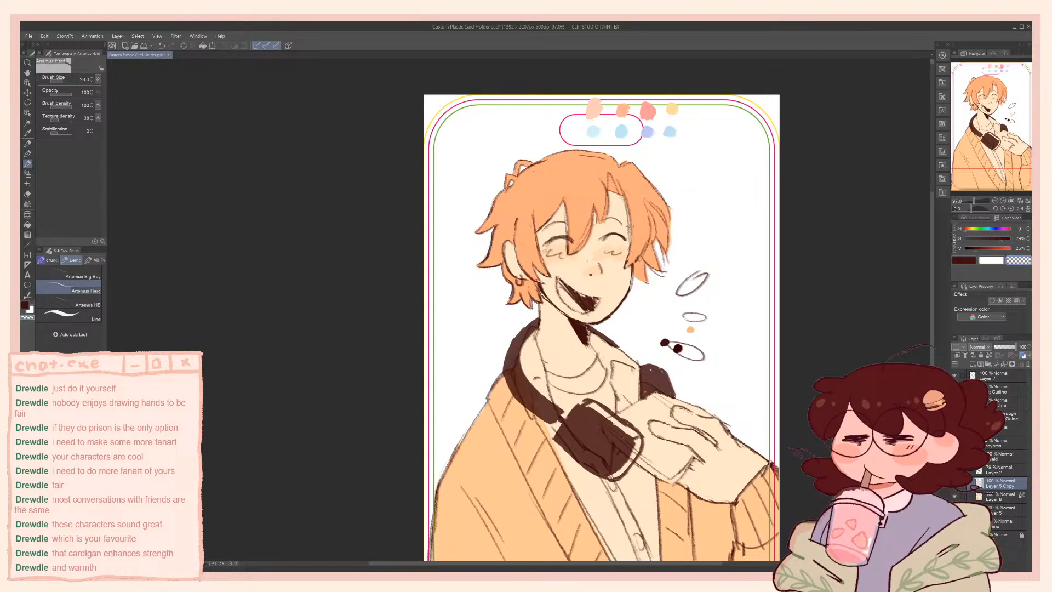
{"action": "key", "text": "c"}
Return to Layer 6, sample the hair orange and then the skin peach, enlarge the Artemus Hard brush, and save the file
{"action": "left_click", "coordinate": [993, 496]}
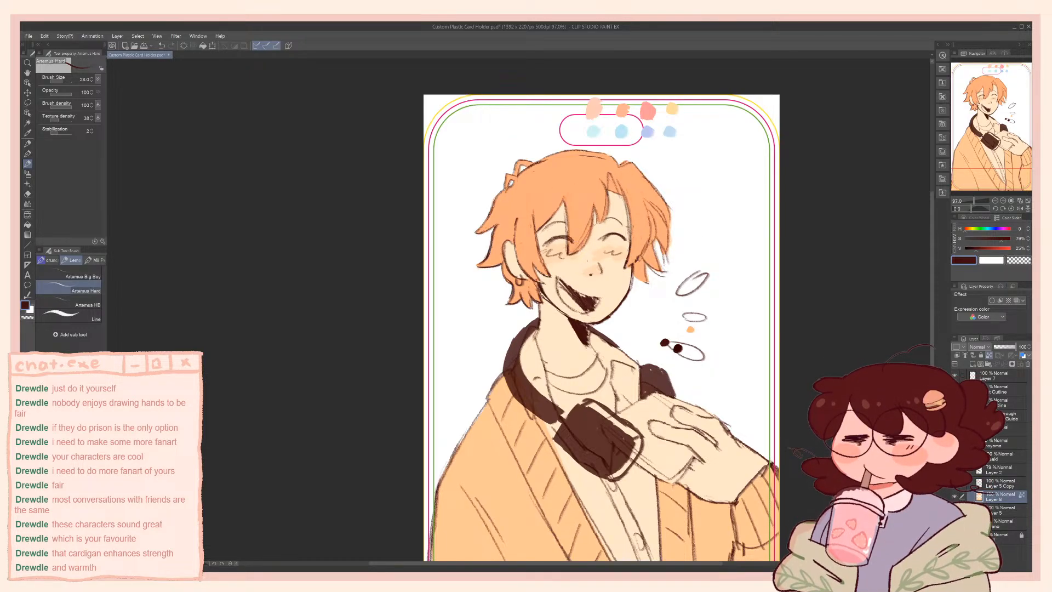
{"action": "left_click", "coordinate": [637, 225], "text": "alt"}
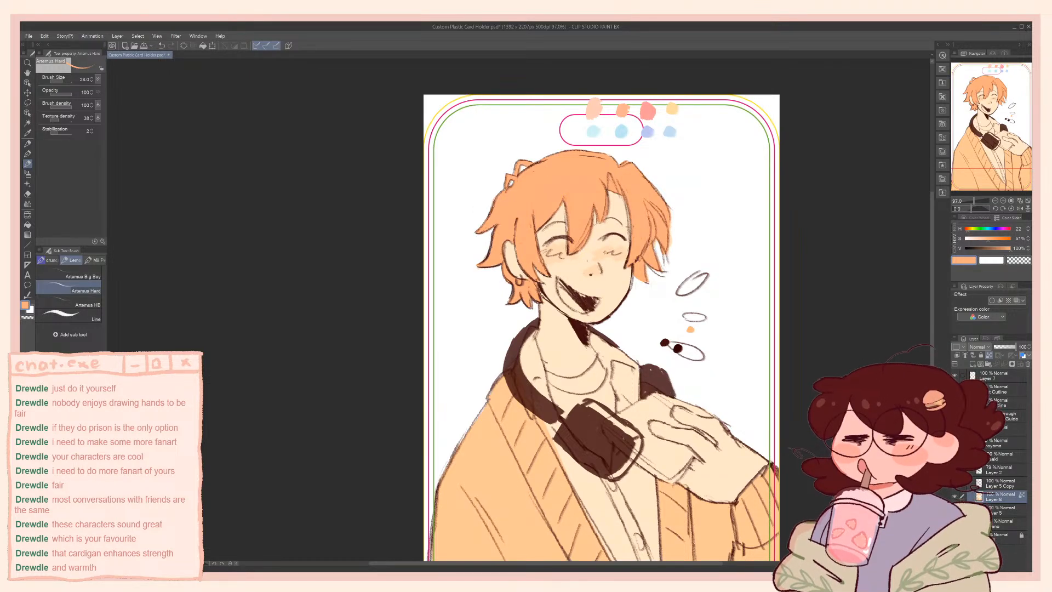
{"action": "left_click", "coordinate": [585, 264], "text": "alt"}
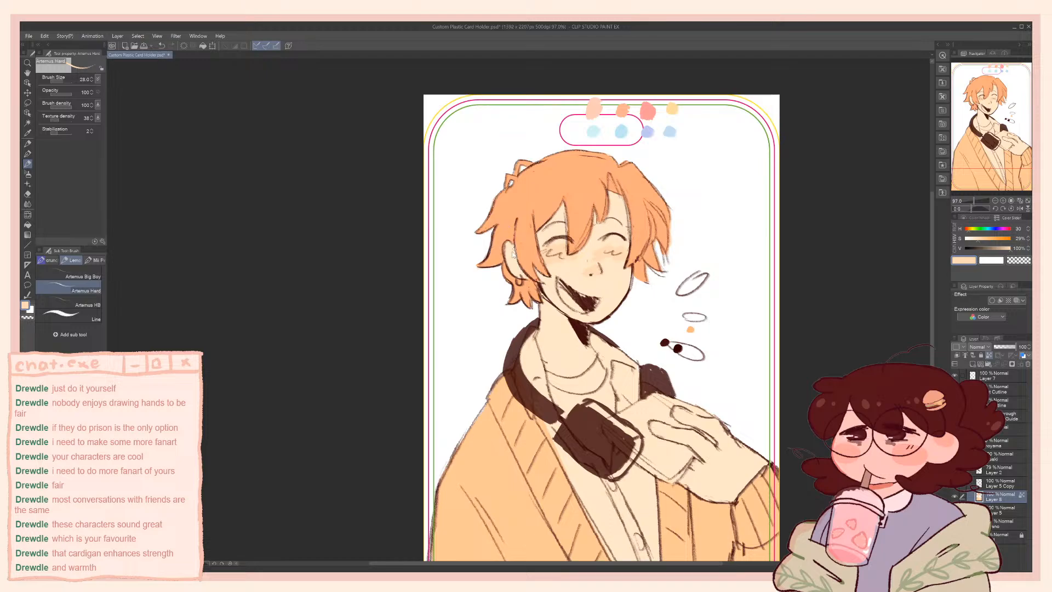
{"action": "key", "text": "bracketright"}
{"action": "key", "text": "bracketright"}
{"action": "key", "text": "bracketright"}
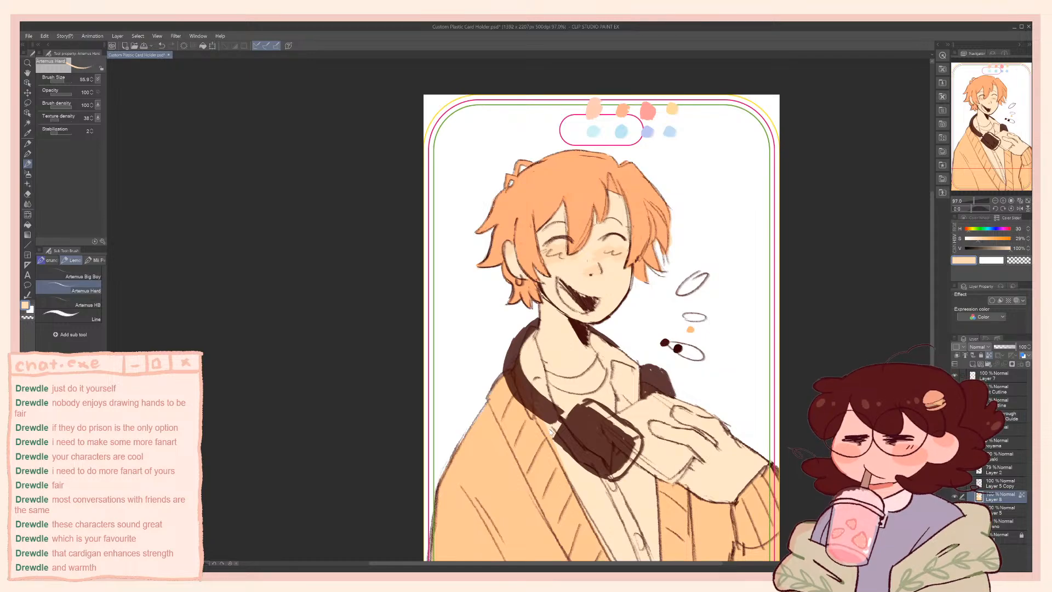
{"action": "key", "text": "ctrl+s"}
On Layer 2, erase the headphones' front band and ear cup with the Hard eraser
{"action": "left_click_drag", "start_coordinate": [549, 389], "coordinate": [546, 347]}
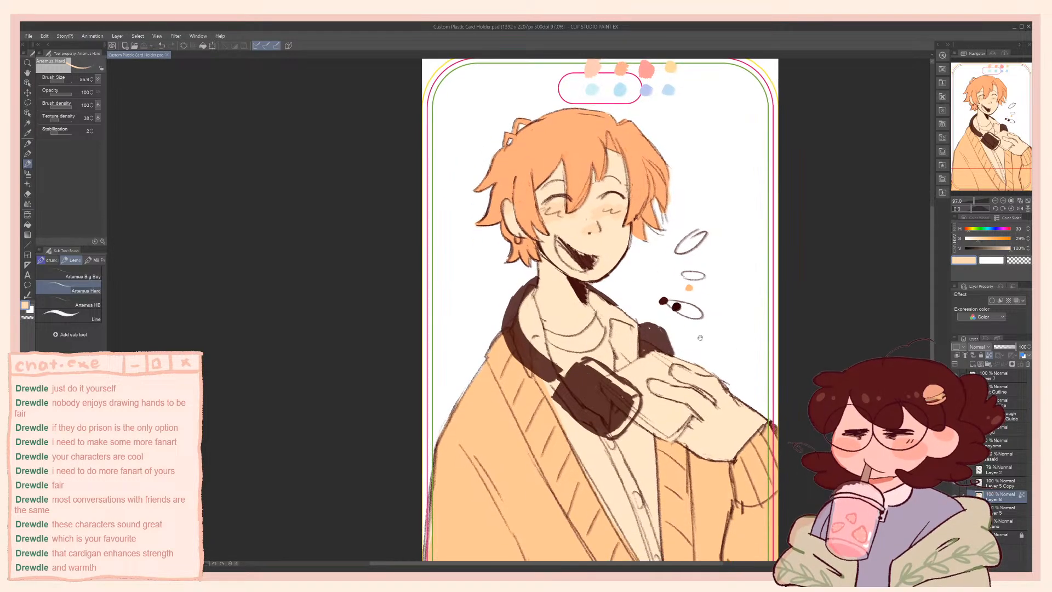
{"action": "left_click", "coordinate": [1002, 470]}
{"action": "key", "text": "e"}
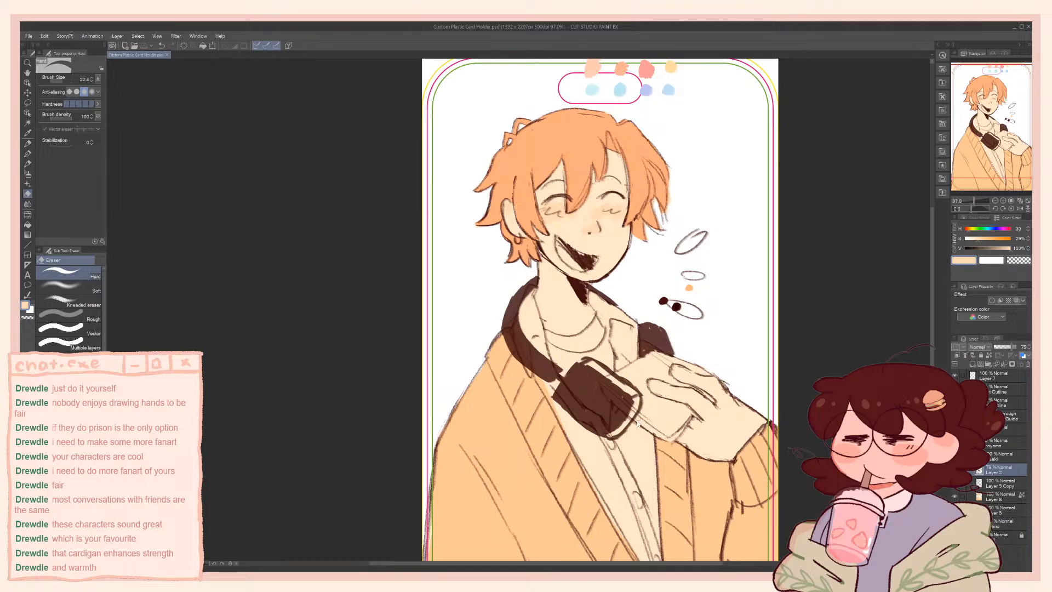
{"action": "left_click_drag", "start_coordinate": [637, 420], "coordinate": [673, 420], "text": "ctrl+alt"}
{"action": "mouse_move", "coordinate": [609, 406]}
{"action": "left_mouse_down"}
{"action": "mouse_move", "coordinate": [588, 372]}
{"action": "mouse_move", "coordinate": [566, 369]}
{"action": "mouse_move", "coordinate": [539, 327]}
{"action": "left_mouse_up"}
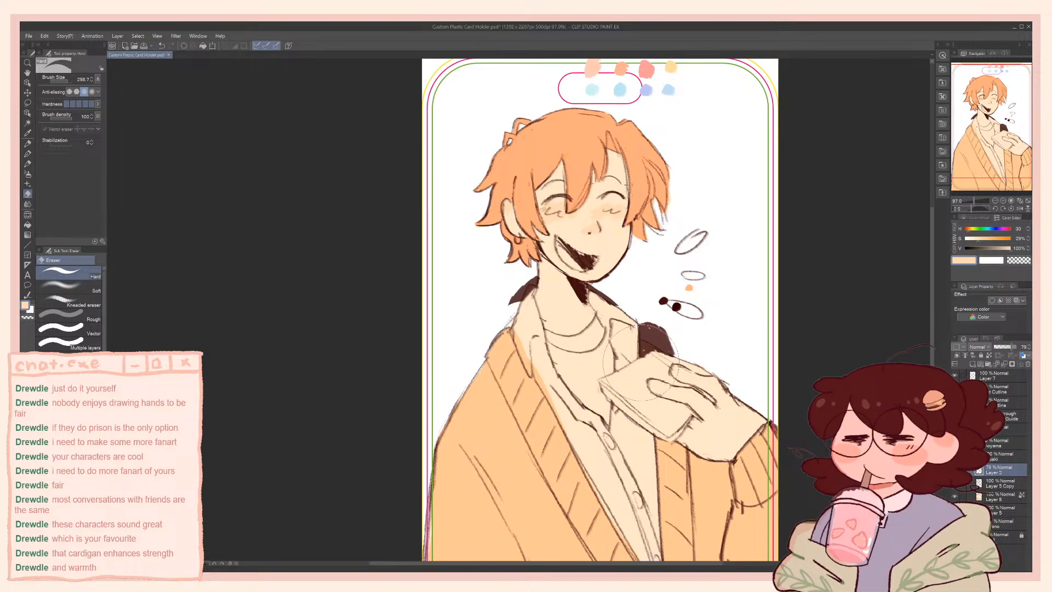
Sample the dark brown swatch and repaint the headphone band down along the shirt collar with the Artemus Hard brush
{"action": "key", "text": "b"}
{"action": "left_click", "coordinate": [664, 301], "text": "alt"}
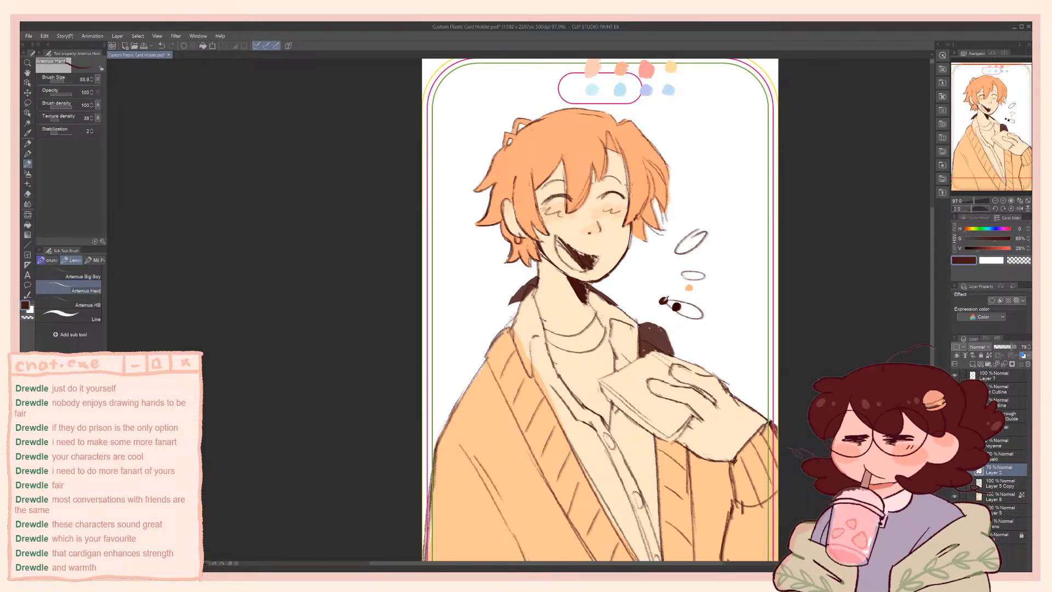
{"action": "left_click", "coordinate": [664, 301], "text": "alt"}
{"action": "left_click_drag", "start_coordinate": [525, 289], "coordinate": [523, 352]}
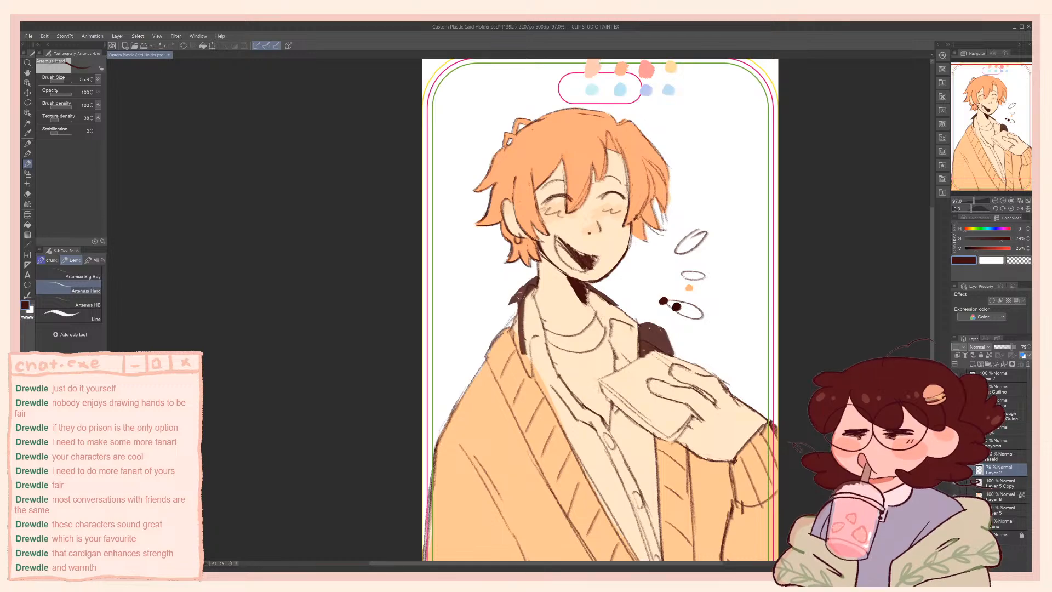
{"action": "mouse_move", "coordinate": [520, 296]}
{"action": "left_mouse_down"}
{"action": "mouse_move", "coordinate": [515, 345]}
{"action": "mouse_move", "coordinate": [507, 335]}
{"action": "left_mouse_up"}
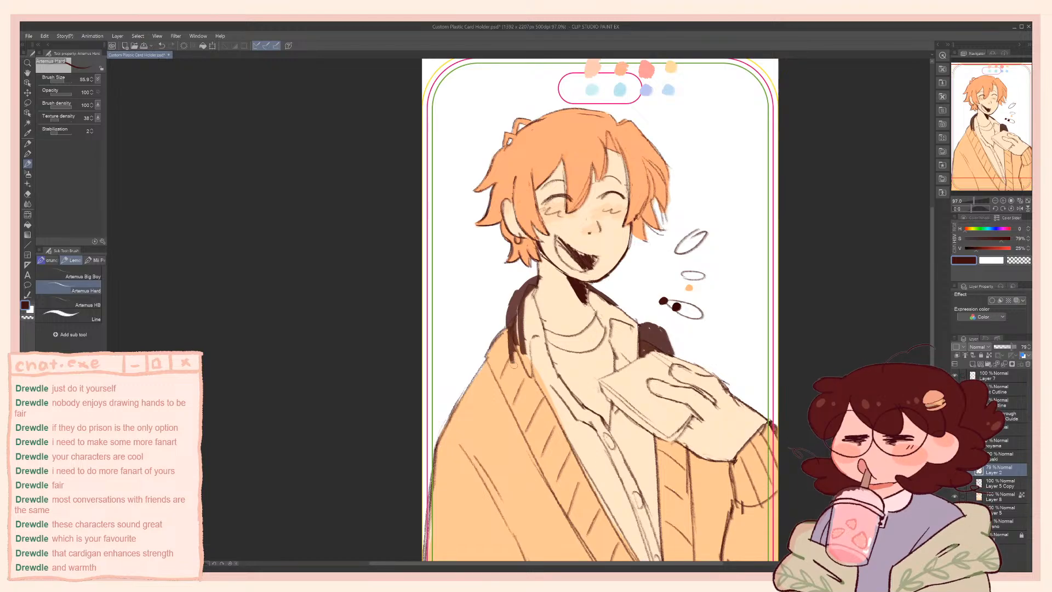
{"action": "left_click_drag", "start_coordinate": [514, 312], "coordinate": [516, 362]}
{"action": "left_click_drag", "start_coordinate": [528, 363], "coordinate": [516, 367]}
{"action": "left_click_drag", "start_coordinate": [521, 319], "coordinate": [525, 364]}
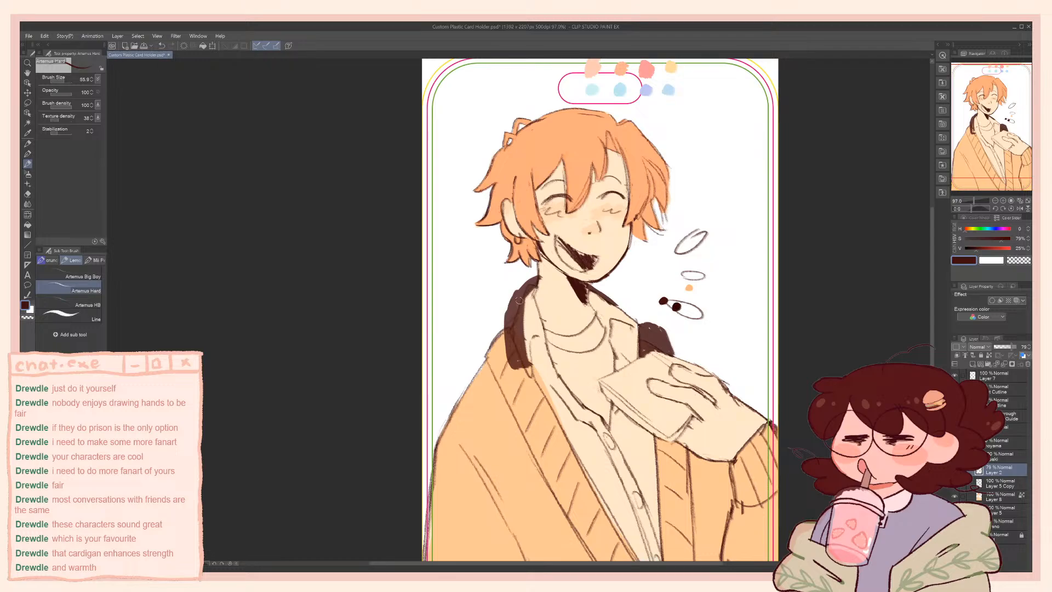
Try a boxy dark brown ear cup at the end of the headphone band and fill it in with a larger brush
{"action": "key", "text": "c"}
{"action": "key", "text": "c"}
{"action": "left_click_drag", "start_coordinate": [522, 374], "coordinate": [518, 361]}
{"action": "key", "text": "ctrl+z"}
{"action": "left_click_drag", "start_coordinate": [542, 374], "coordinate": [513, 385]}
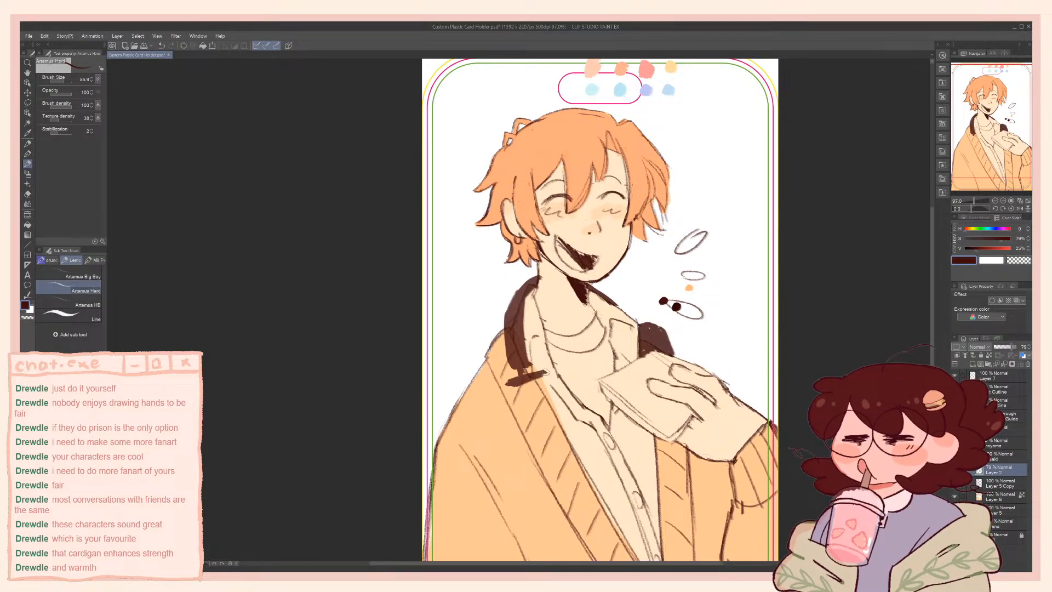
{"action": "mouse_move", "coordinate": [512, 386]}
{"action": "left_mouse_down"}
{"action": "mouse_move", "coordinate": [526, 435]}
{"action": "mouse_move", "coordinate": [517, 420]}
{"action": "mouse_move", "coordinate": [541, 443]}
{"action": "mouse_move", "coordinate": [511, 387]}
{"action": "mouse_move", "coordinate": [522, 423]}
{"action": "mouse_move", "coordinate": [515, 413]}
{"action": "mouse_move", "coordinate": [537, 436]}
{"action": "mouse_move", "coordinate": [523, 434]}
{"action": "mouse_move", "coordinate": [548, 432]}
{"action": "mouse_move", "coordinate": [556, 409]}
{"action": "left_mouse_up"}
{"action": "key", "text": "ctrl+z"}
{"action": "left_click_drag", "start_coordinate": [544, 373], "coordinate": [555, 431]}
{"action": "left_click", "coordinate": [66, 81]}
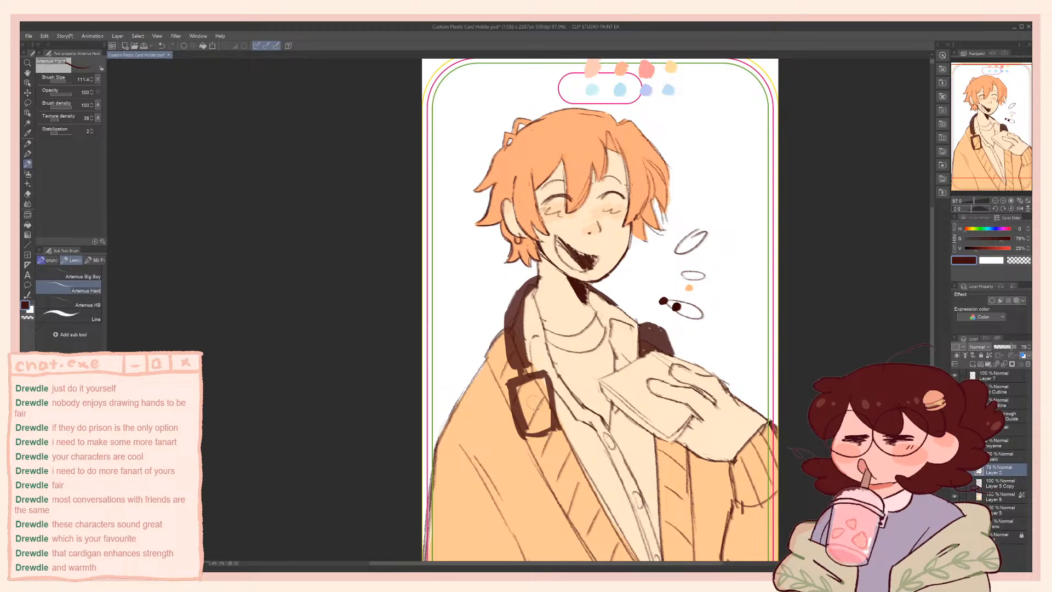
{"action": "key", "text": "ctrl+z"}
{"action": "mouse_move", "coordinate": [521, 425]}
{"action": "left_mouse_down"}
{"action": "mouse_move", "coordinate": [556, 379]}
{"action": "mouse_move", "coordinate": [534, 436]}
{"action": "mouse_move", "coordinate": [529, 428]}
{"action": "left_mouse_up"}
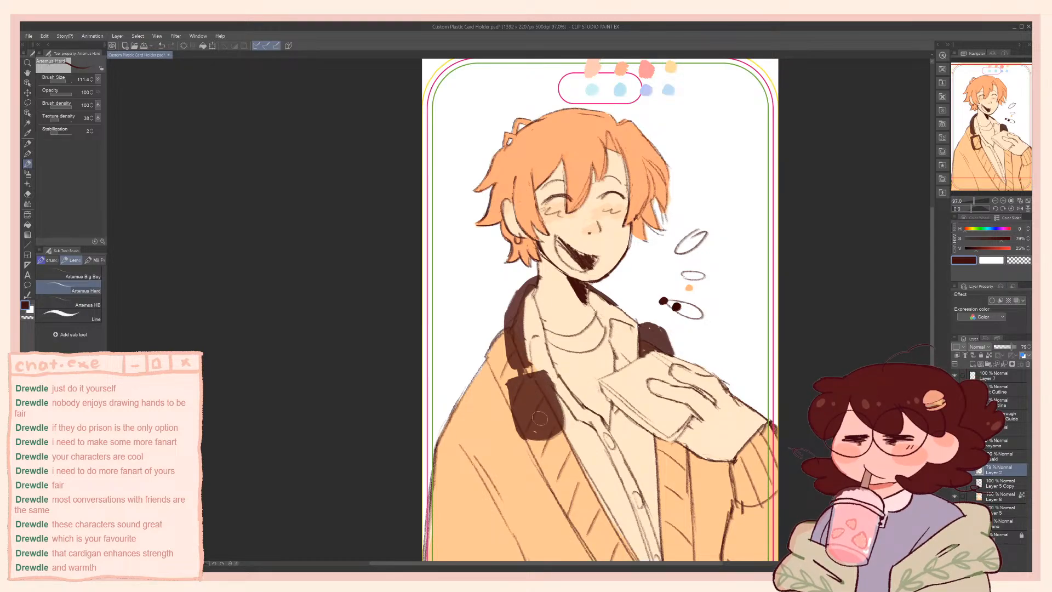
{"action": "left_click_drag", "start_coordinate": [526, 381], "coordinate": [530, 396]}
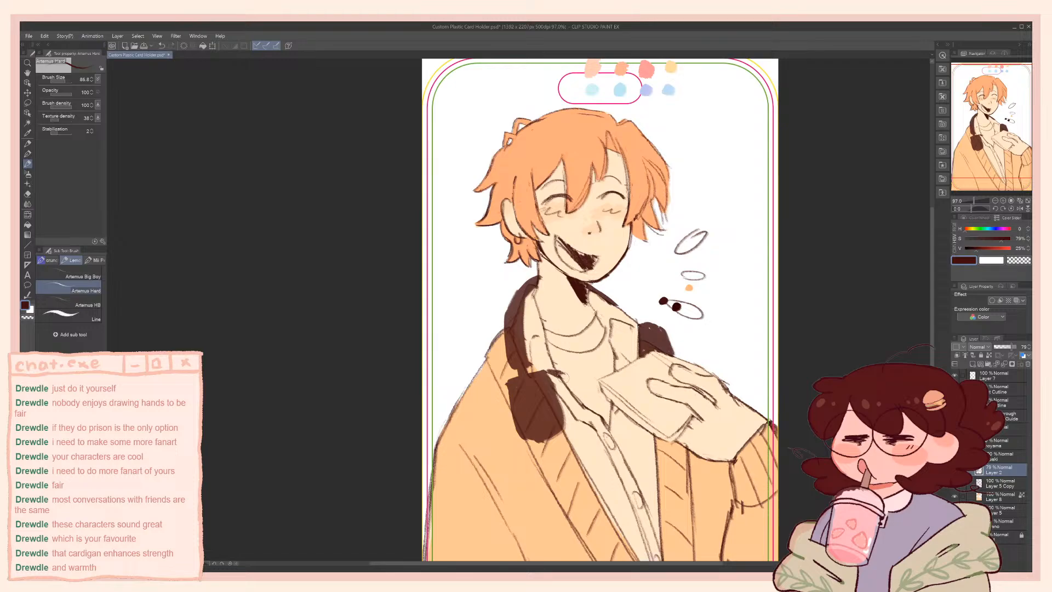
Try outlining the inner side of the ear cup with a thinner brush to give it thickness
{"action": "key", "text": "ctrl+z"}
{"action": "key", "text": "bracketleft"}
{"action": "key", "text": "bracketleft"}
{"action": "key", "text": "bracketleft"}
{"action": "key", "text": "bracketleft"}
{"action": "key", "text": "bracketleft"}
{"action": "key", "text": "bracketleft"}
{"action": "key", "text": "bracketleft"}
{"action": "key", "text": "bracketleft"}
{"action": "left_click_drag", "start_coordinate": [555, 373], "coordinate": [571, 426]}
{"action": "key", "text": "ctrl+z"}
{"action": "key", "text": "ctrl+z"}
{"action": "left_click_drag", "start_coordinate": [558, 374], "coordinate": [573, 425]}
{"action": "mouse_move", "coordinate": [567, 396]}
{"action": "left_mouse_down"}
{"action": "mouse_move", "coordinate": [578, 432]}
{"action": "mouse_move", "coordinate": [539, 449]}
{"action": "left_mouse_up"}
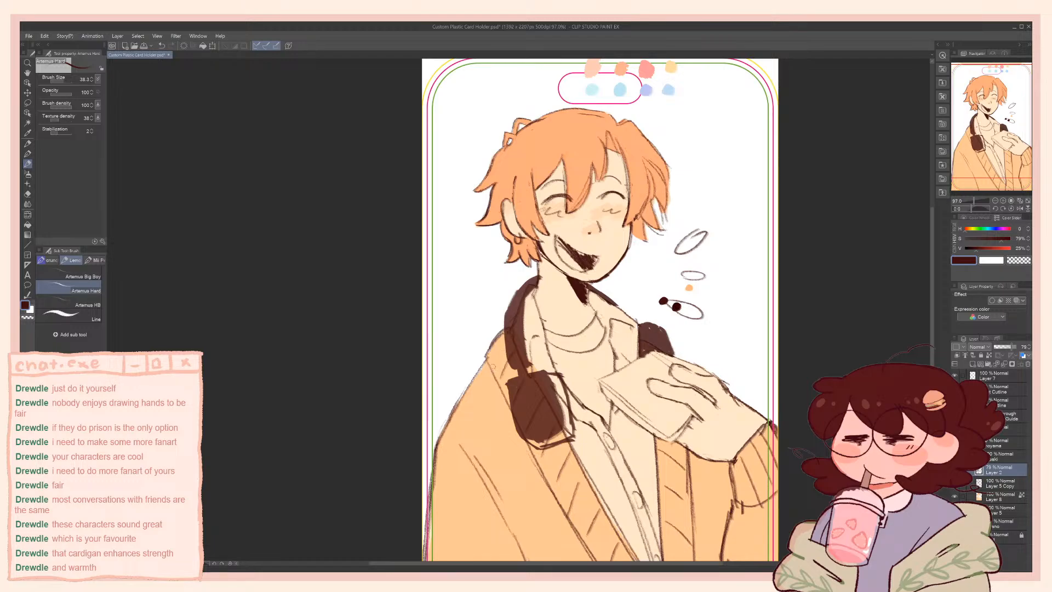
Erase the ear cup and try redrawing it as a narrower box below the headphone band
{"action": "key", "text": "e"}
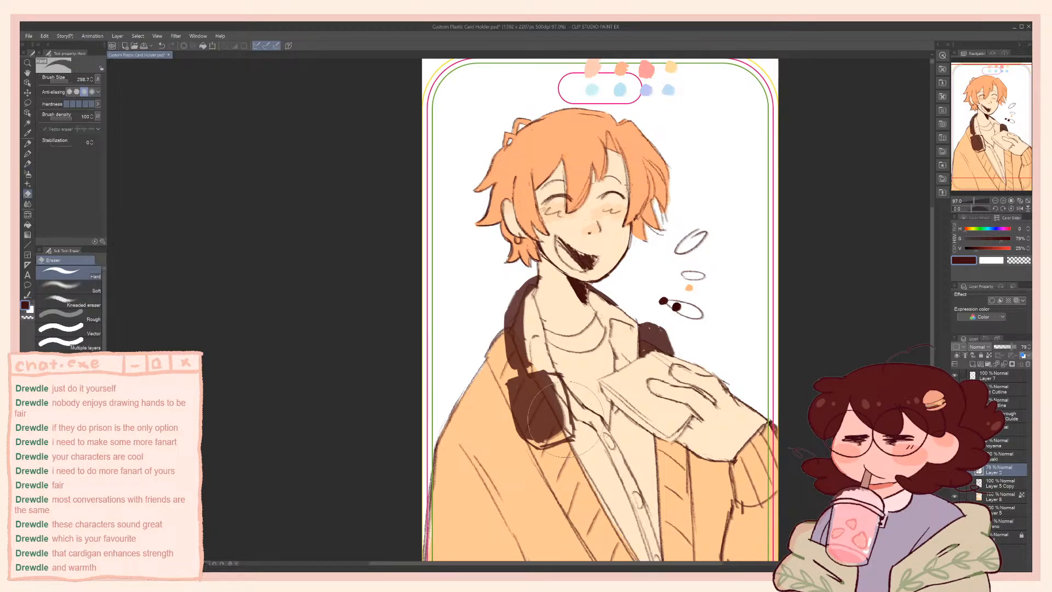
{"action": "left_click_drag", "start_coordinate": [553, 406], "coordinate": [523, 408]}
{"action": "key", "text": "b"}
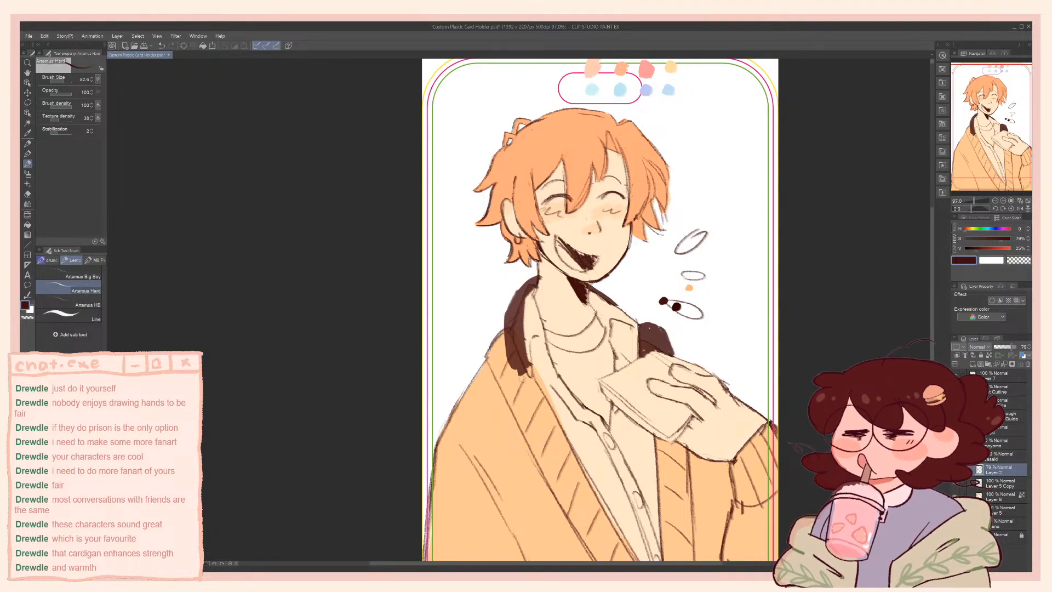
{"action": "mouse_move", "coordinate": [510, 378]}
{"action": "left_mouse_down"}
{"action": "mouse_move", "coordinate": [525, 434]}
{"action": "mouse_move", "coordinate": [524, 384]}
{"action": "mouse_move", "coordinate": [533, 394]}
{"action": "mouse_move", "coordinate": [524, 380]}
{"action": "mouse_move", "coordinate": [551, 377]}
{"action": "mouse_move", "coordinate": [560, 417]}
{"action": "mouse_move", "coordinate": [540, 433]}
{"action": "left_mouse_up"}
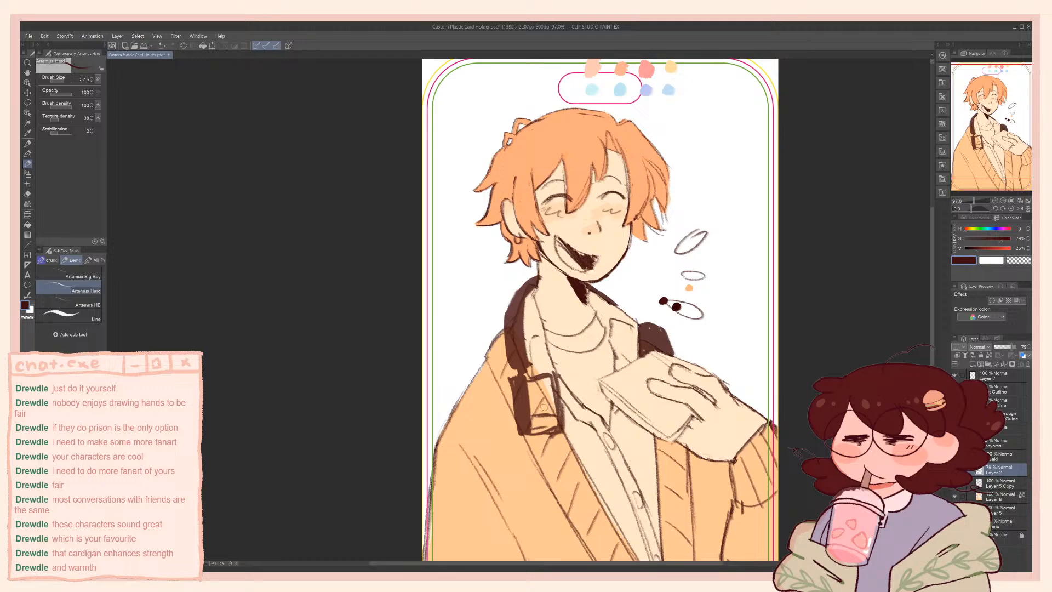
{"action": "key", "text": "e"}
{"action": "key", "text": "ctrl+z"}
{"action": "key", "text": "ctrl+z"}
{"action": "key", "text": "ctrl+z"}
{"action": "key", "text": "ctrl+z"}
{"action": "key", "text": "ctrl+z"}
{"action": "key", "text": "b"}
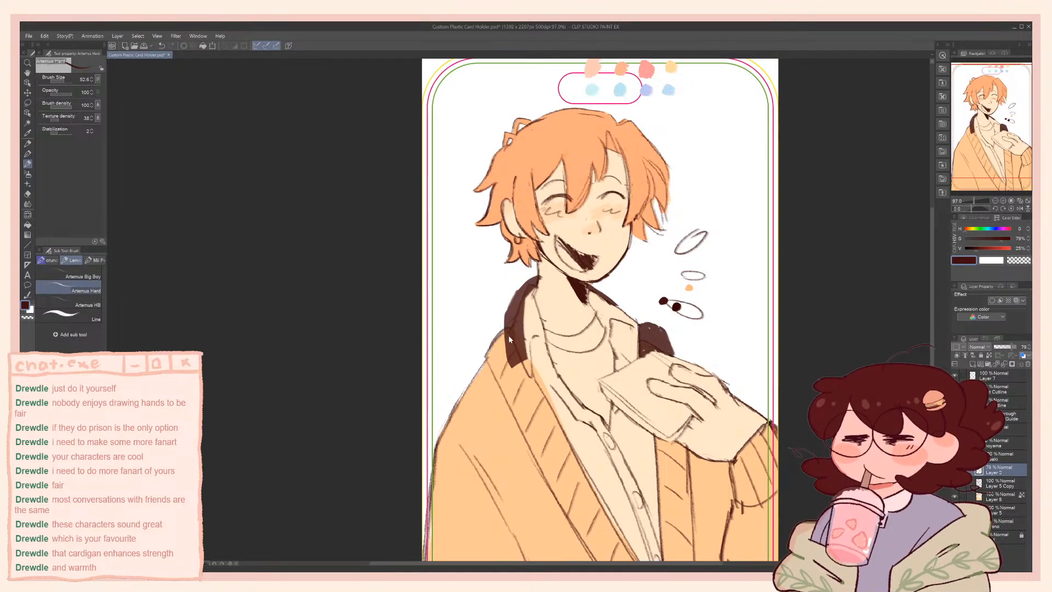
Enlarge the brush, taper the end of the headphone band, and sketch a slanted ear cup hanging below it in dark brown
{"action": "key", "text": "bracketright"}
{"action": "key", "text": "bracketright"}
{"action": "mouse_move", "coordinate": [511, 346]}
{"action": "left_mouse_down"}
{"action": "mouse_move", "coordinate": [517, 371]}
{"action": "mouse_move", "coordinate": [532, 374]}
{"action": "left_mouse_up"}
{"action": "mouse_move", "coordinate": [526, 390]}
{"action": "left_mouse_down"}
{"action": "mouse_move", "coordinate": [520, 416]}
{"action": "mouse_move", "coordinate": [536, 407]}
{"action": "mouse_move", "coordinate": [548, 450]}
{"action": "left_mouse_up"}
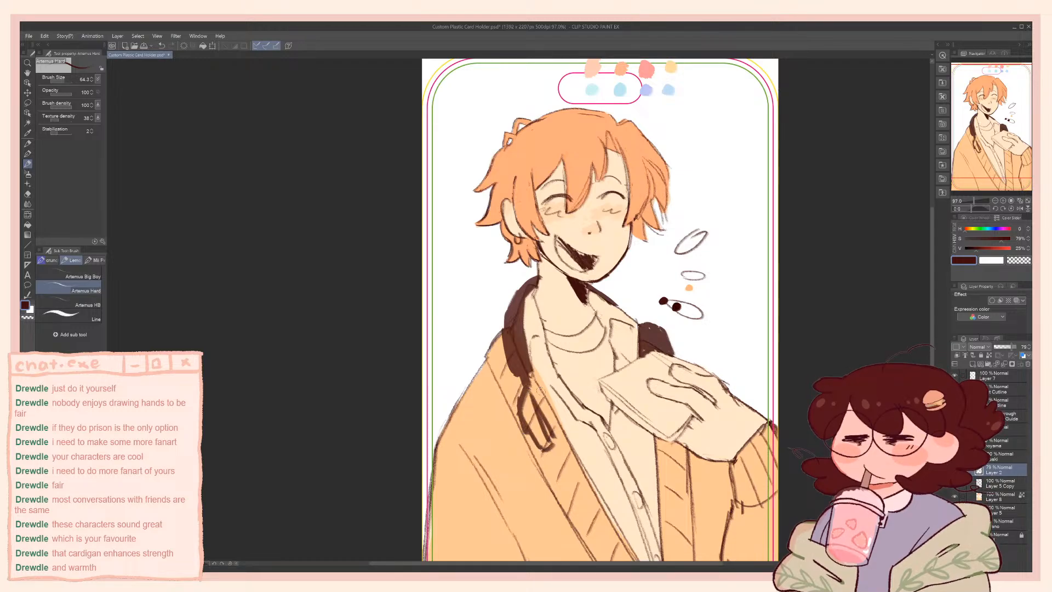
{"action": "left_click_drag", "start_coordinate": [537, 383], "coordinate": [560, 425]}
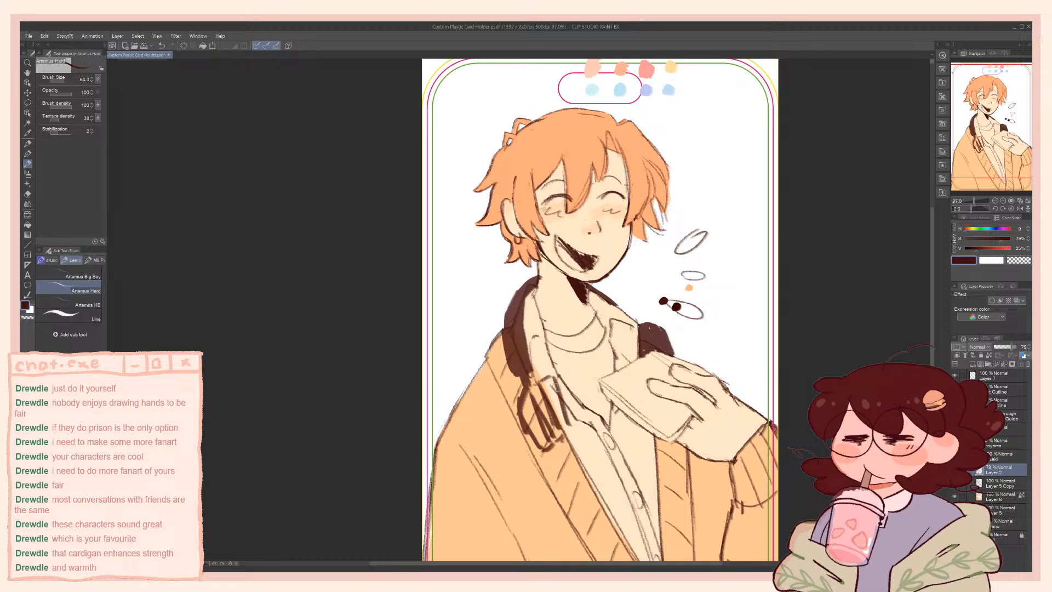
{"action": "mouse_move", "coordinate": [553, 382]}
{"action": "left_mouse_down"}
{"action": "mouse_move", "coordinate": [579, 430]}
{"action": "mouse_move", "coordinate": [564, 457]}
{"action": "left_mouse_up"}
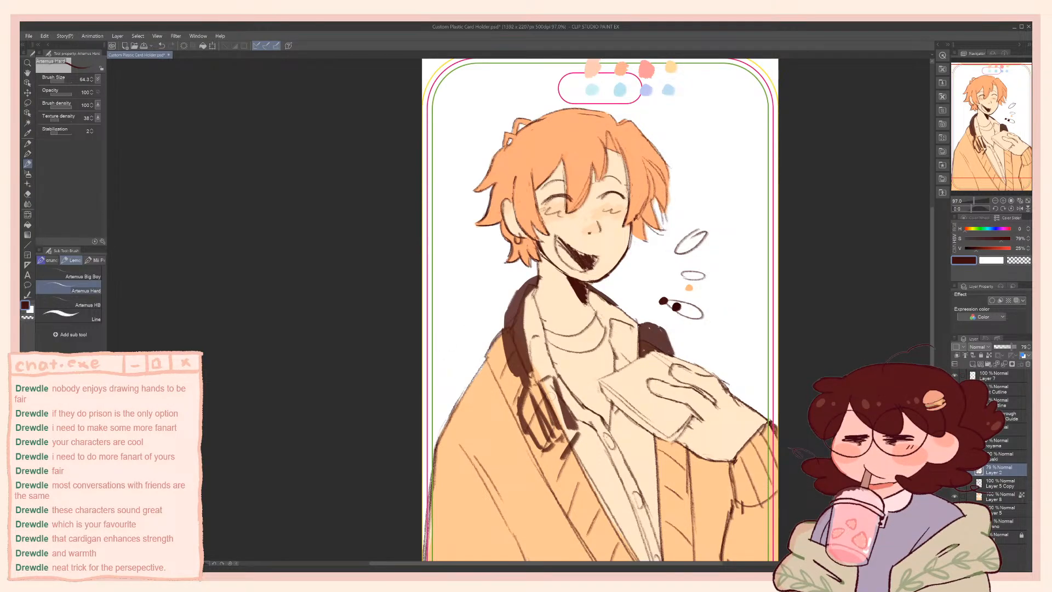
Fill the slanted ear cup with dark brown and outline its inner rim beside the shirt buttons
{"action": "mouse_move", "coordinate": [539, 415]}
{"action": "left_mouse_down"}
{"action": "mouse_move", "coordinate": [524, 411]}
{"action": "mouse_move", "coordinate": [547, 446]}
{"action": "left_mouse_up"}
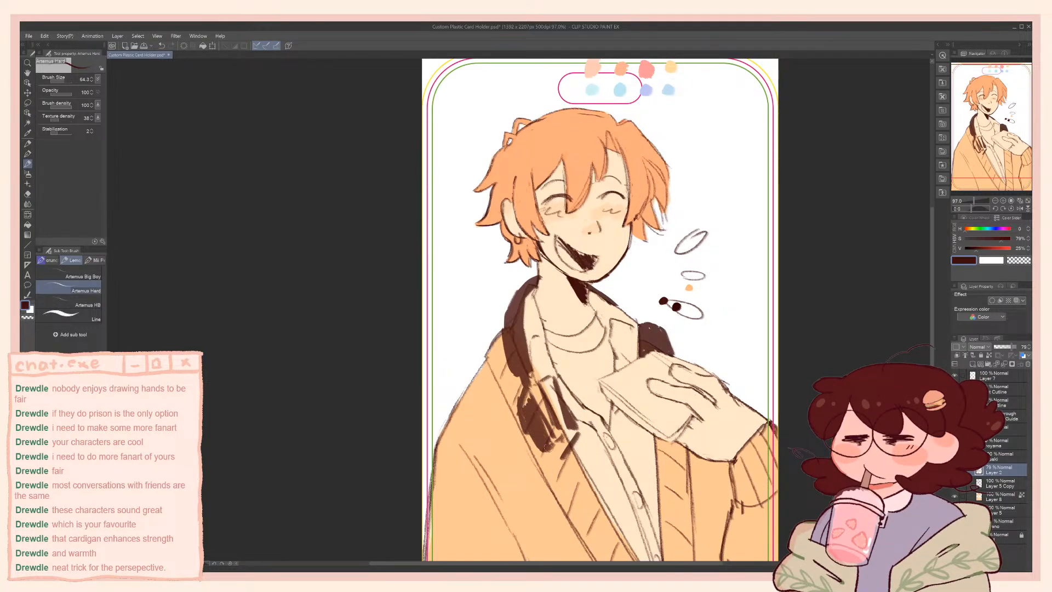
{"action": "left_click_drag", "start_coordinate": [535, 395], "coordinate": [544, 403]}
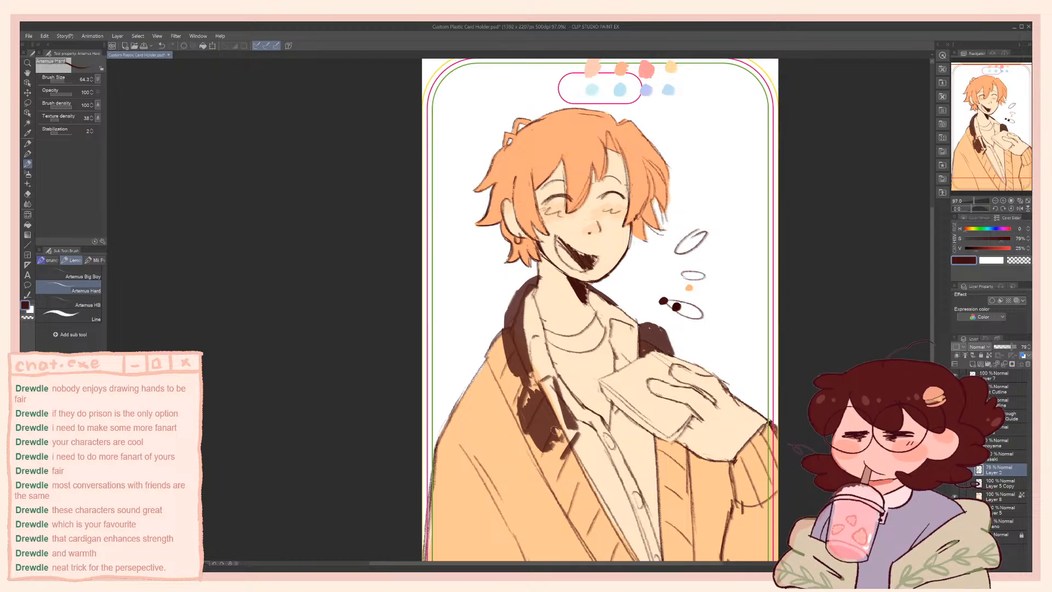
{"action": "left_click_drag", "start_coordinate": [534, 388], "coordinate": [523, 403]}
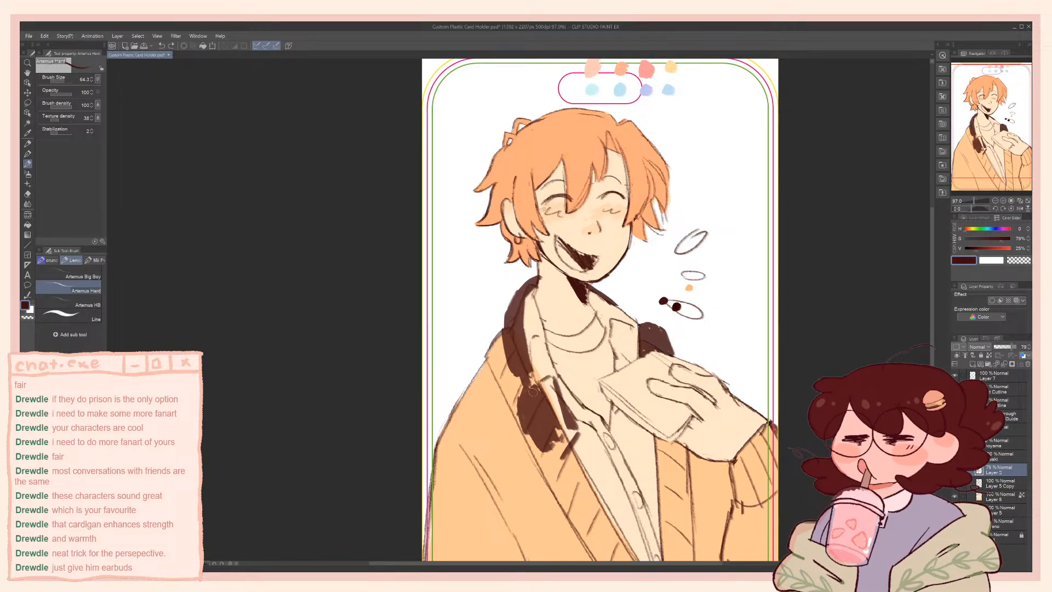
{"action": "left_click_drag", "start_coordinate": [538, 387], "coordinate": [518, 415]}
{"action": "mouse_move", "coordinate": [549, 452]}
{"action": "left_mouse_down"}
{"action": "mouse_move", "coordinate": [559, 457]}
{"action": "mouse_move", "coordinate": [581, 436]}
{"action": "left_mouse_up"}
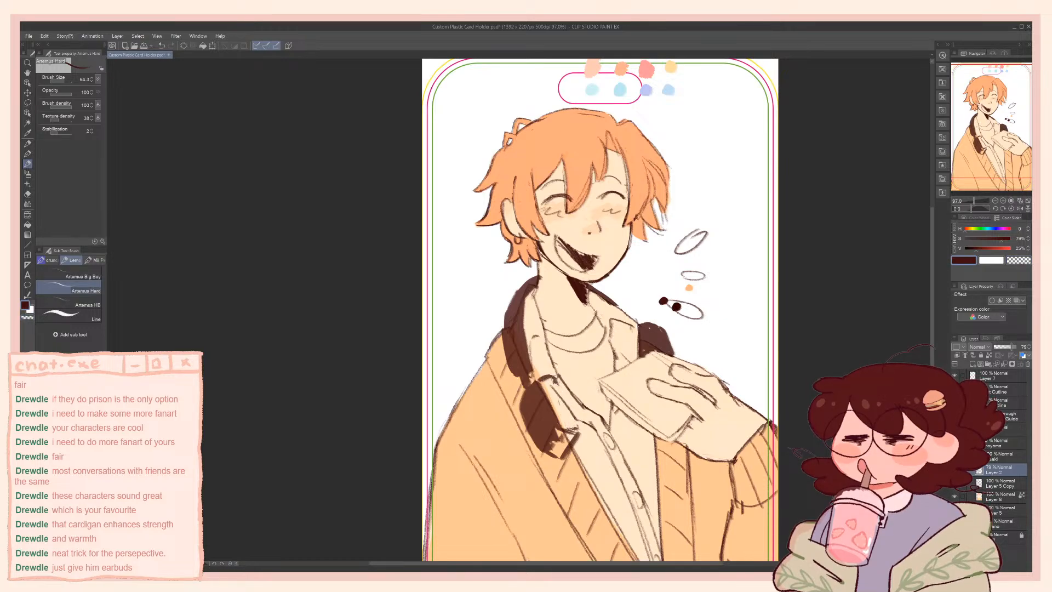
{"action": "left_click_drag", "start_coordinate": [552, 377], "coordinate": [577, 423]}
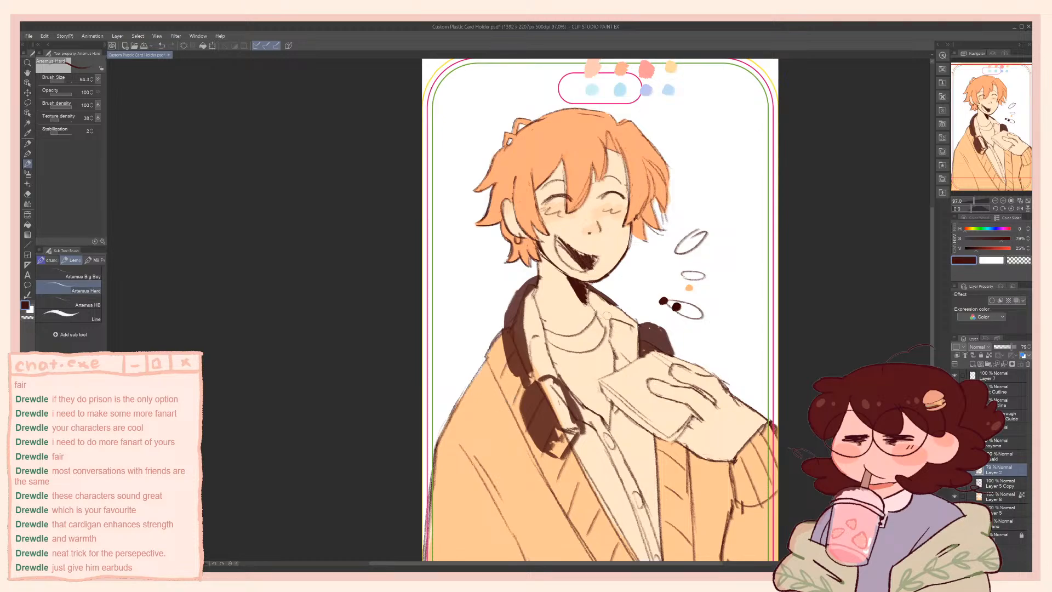
Lasso the ear cup, move it up to overlap the end of the headphone band, and touch it up with the Artemus Hard brush
{"action": "key", "text": "e"}
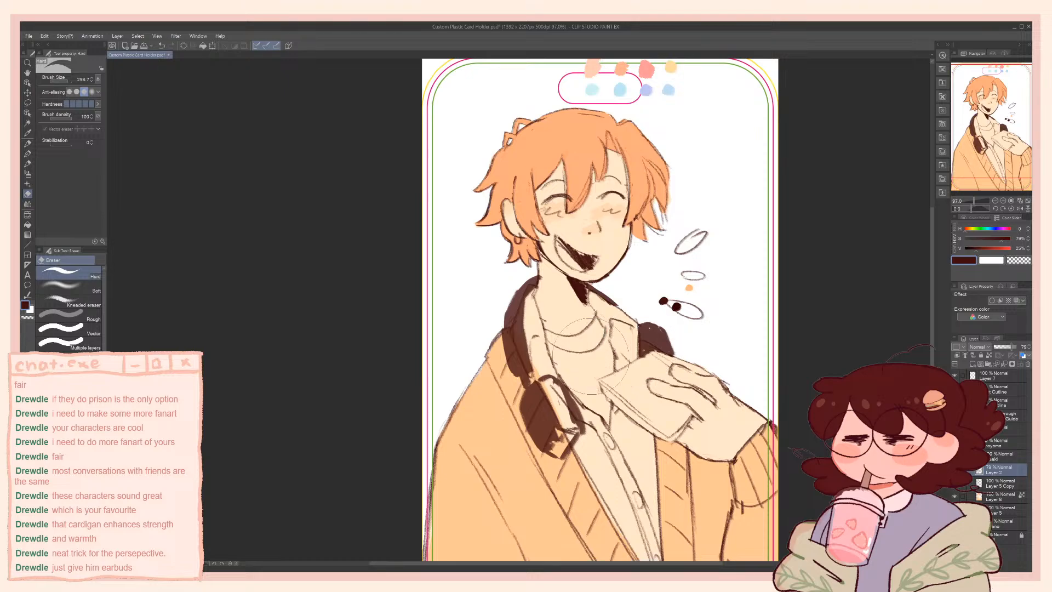
{"action": "key", "text": "m"}
{"action": "key", "text": "ctrl+t"}
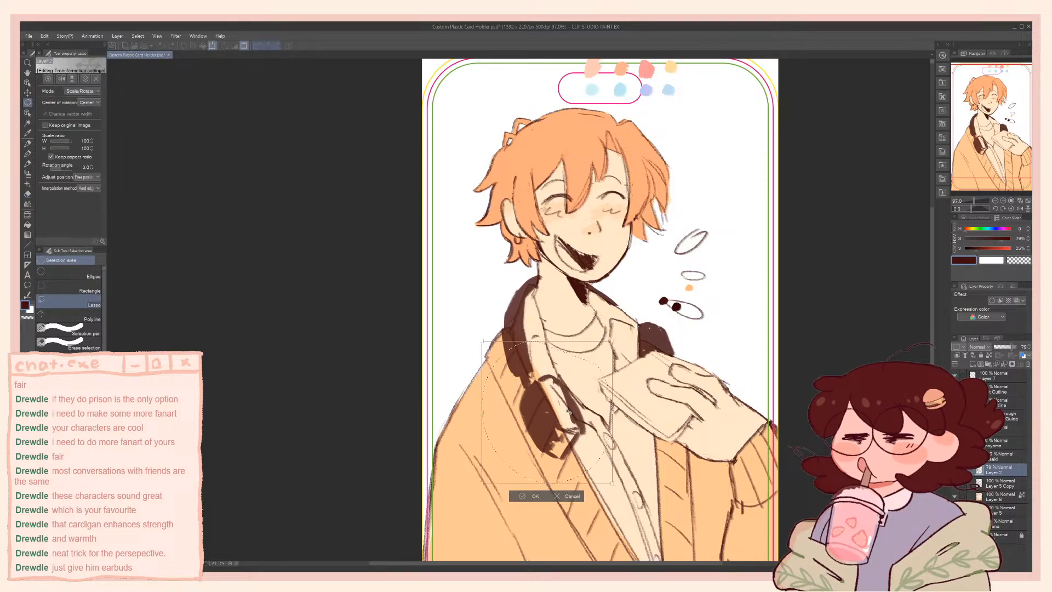
{"action": "left_click_drag", "start_coordinate": [565, 421], "coordinate": [559, 407]}
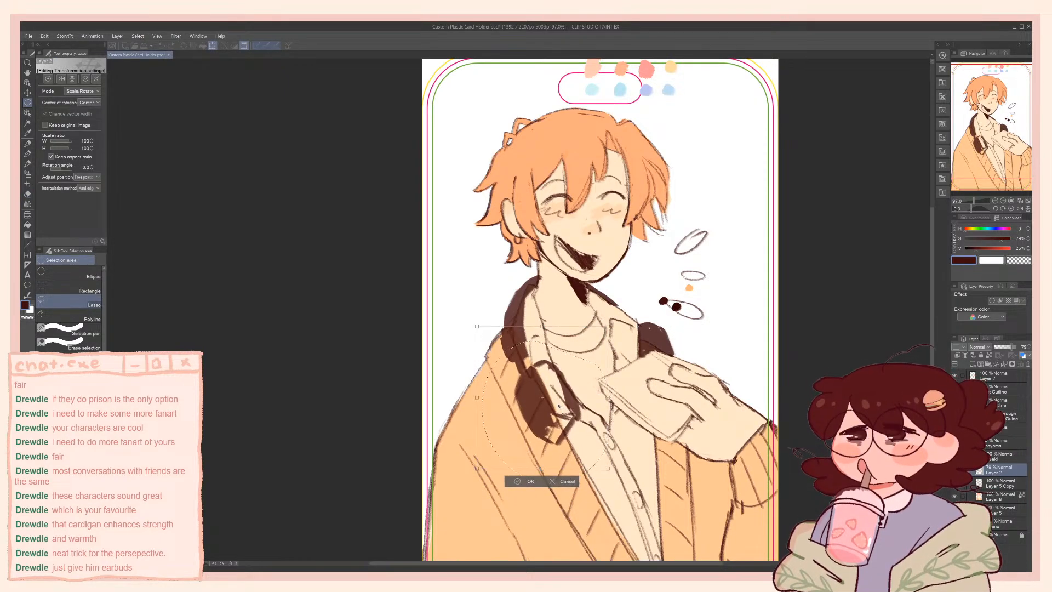
{"action": "left_click", "coordinate": [524, 482]}
{"action": "key", "text": "ctrl+d"}
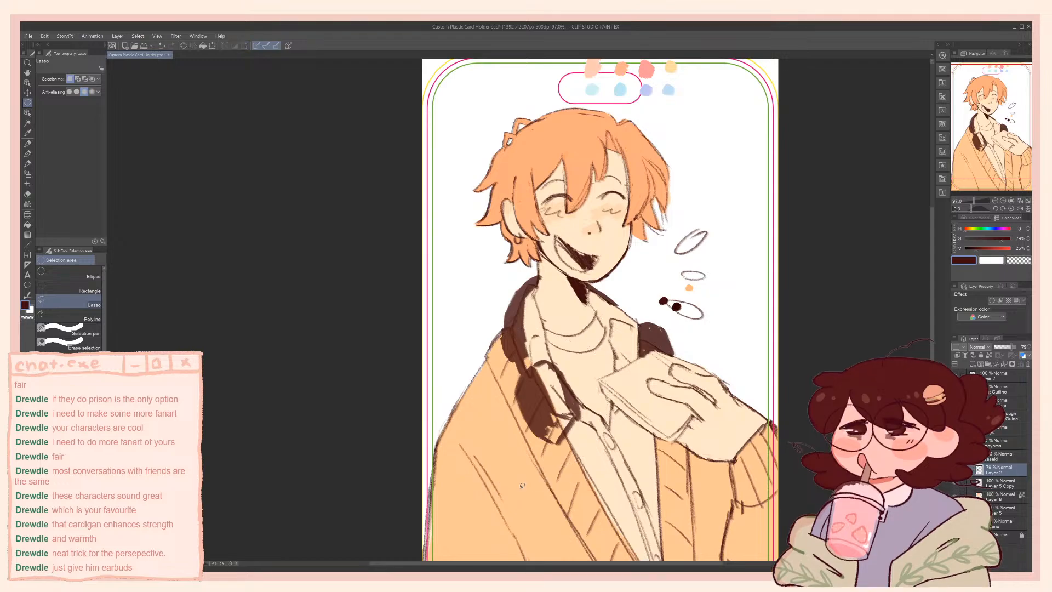
{"action": "key", "text": "b"}
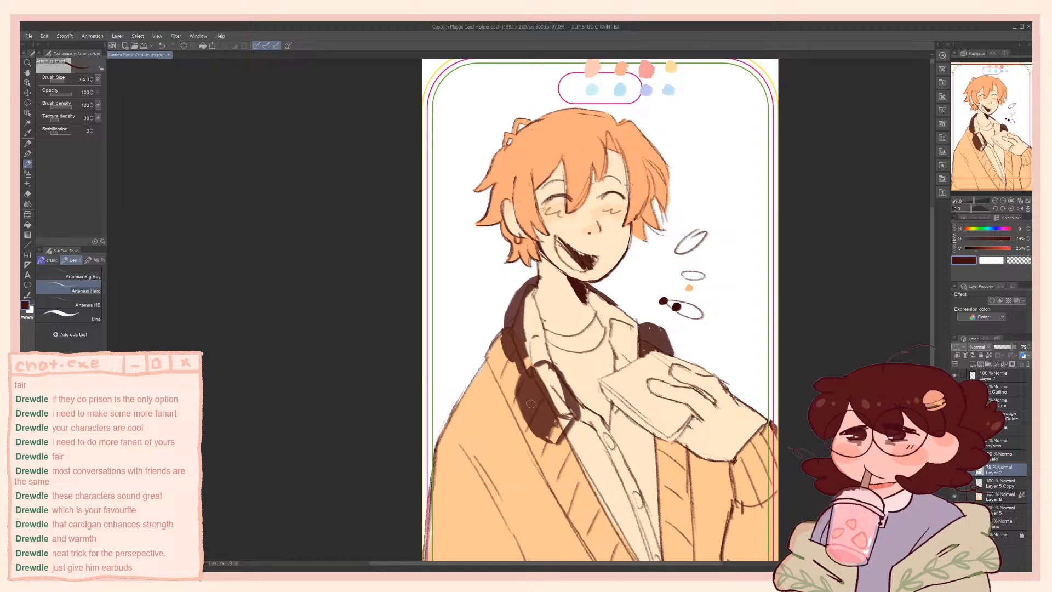
{"action": "left_click_drag", "start_coordinate": [518, 418], "coordinate": [516, 430]}
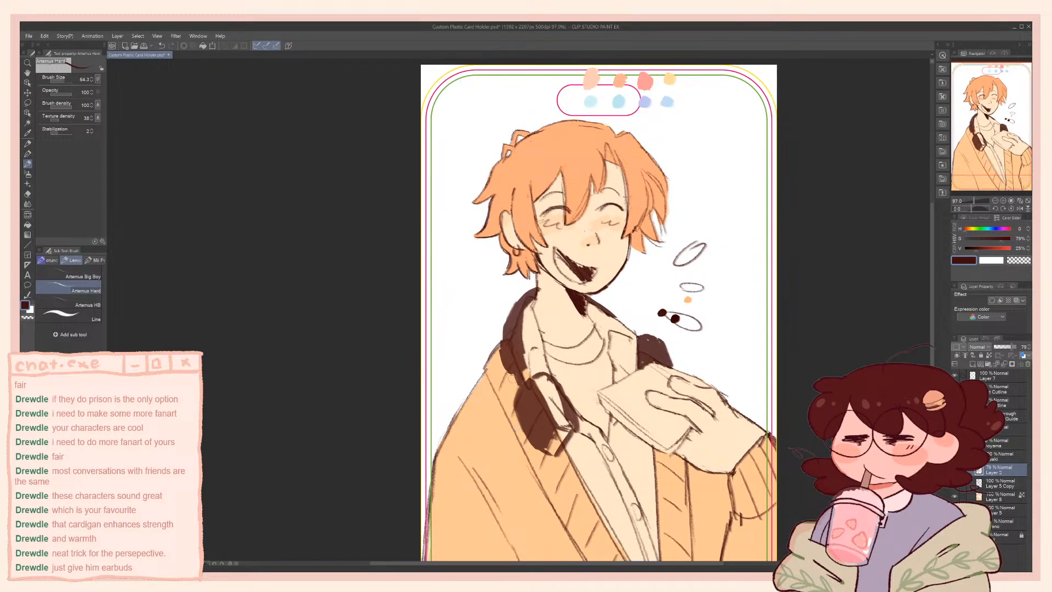
On Layer 6, sample the face's skin colour, shift it to a pinker, more saturated peach, and paint the tongue
{"action": "left_click", "coordinate": [998, 497]}
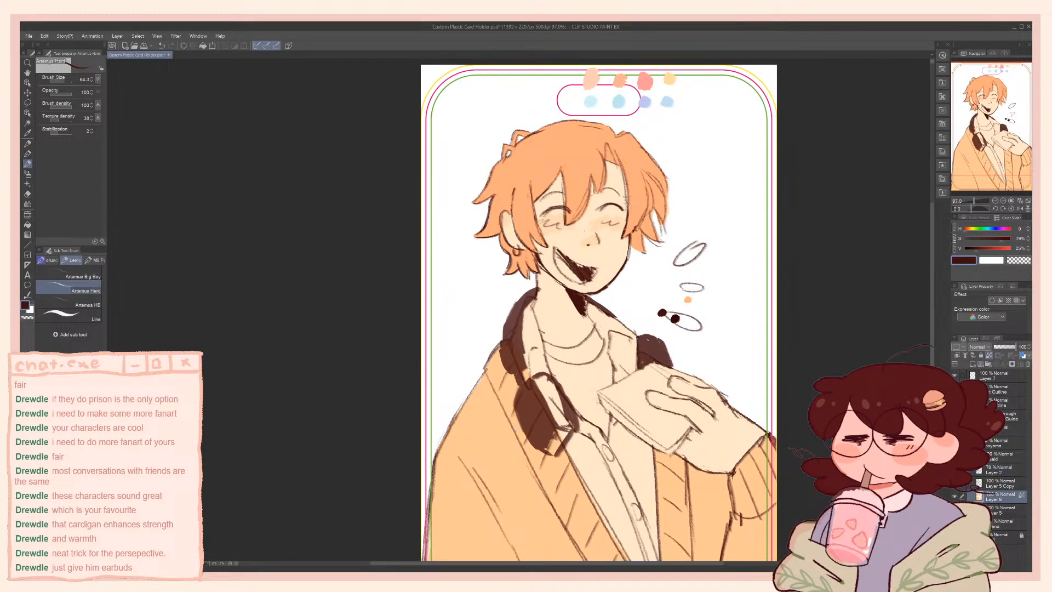
{"action": "left_click", "coordinate": [611, 270], "text": "alt"}
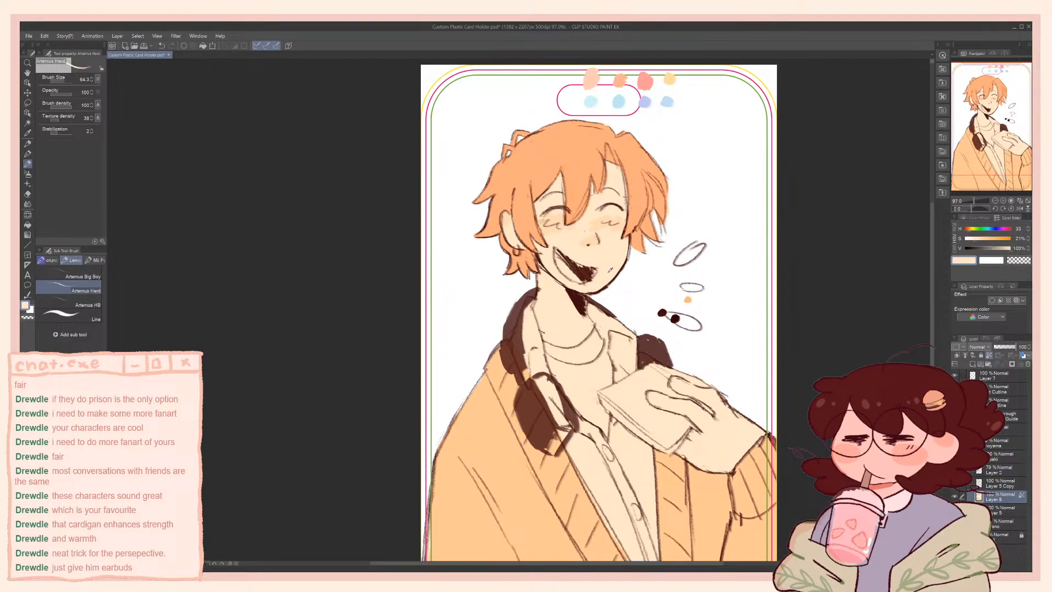
{"action": "left_click", "coordinate": [969, 230]}
{"action": "left_click", "coordinate": [979, 239]}
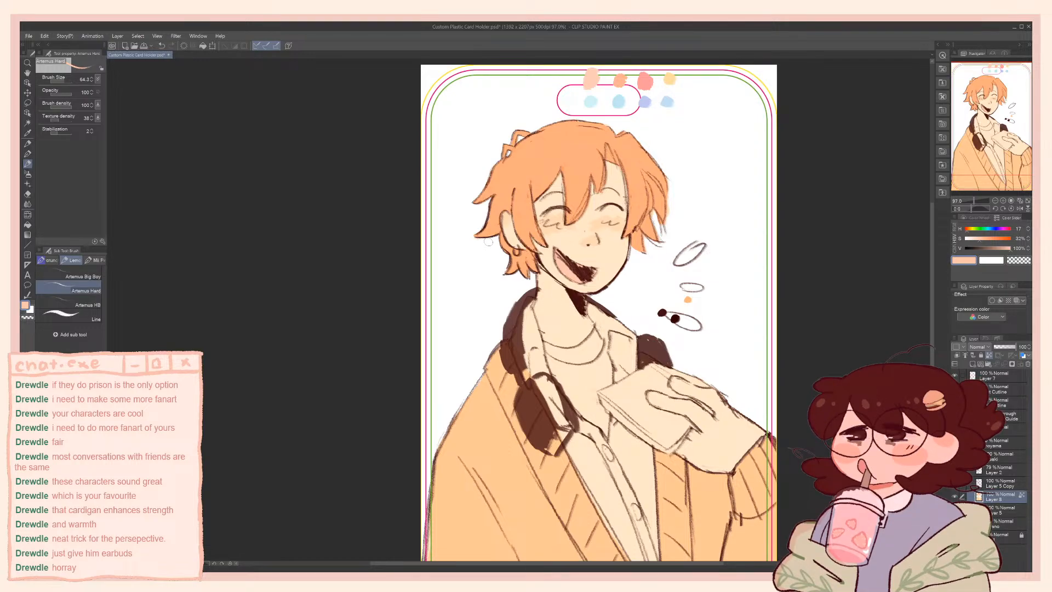
Raise the peach colour's saturation and repaint the tongue inside the open mouth with the deeper tone
{"action": "scroll", "coordinate": [536, 242], "scroll_direction": "up", "scroll_amount": 2}
{"action": "scroll", "coordinate": [574, 259], "scroll_direction": "up", "scroll_amount": 3}
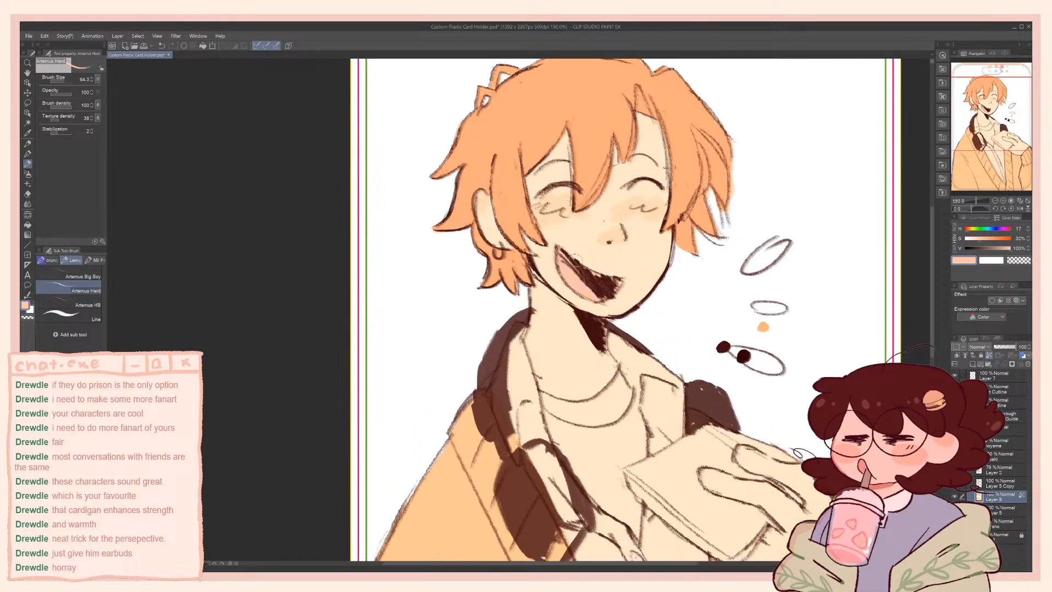
{"action": "left_click", "coordinate": [985, 238]}
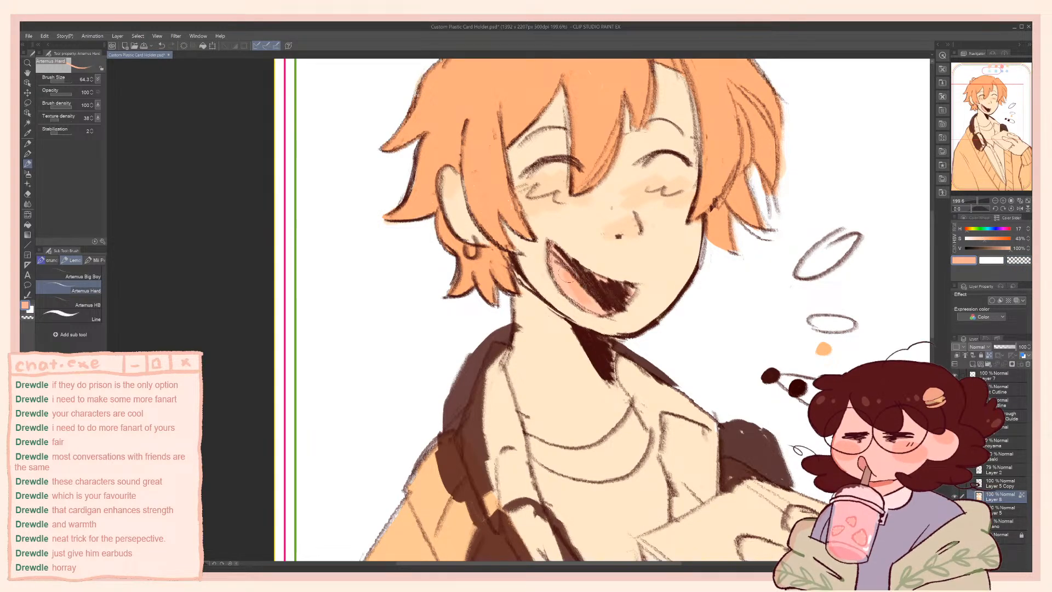
{"action": "mouse_move", "coordinate": [568, 274]}
{"action": "left_mouse_down"}
{"action": "mouse_move", "coordinate": [578, 279]}
{"action": "mouse_move", "coordinate": [563, 280]}
{"action": "mouse_move", "coordinate": [586, 307]}
{"action": "mouse_move", "coordinate": [529, 288]}
{"action": "mouse_move", "coordinate": [539, 298]}
{"action": "left_mouse_up"}
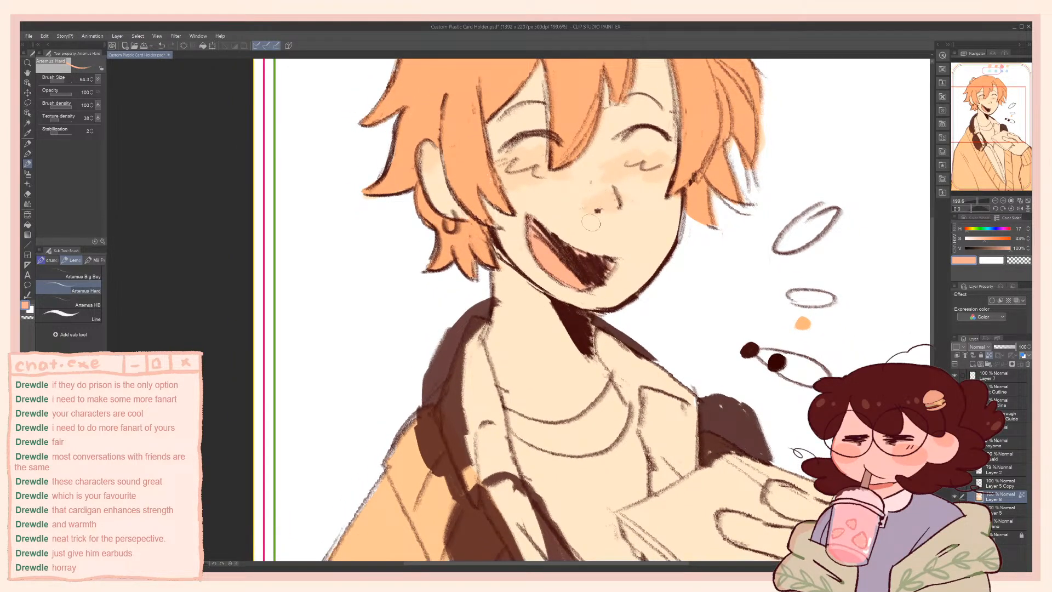
Add a new layer, move it above Layer 2 in the layer stack, and name it render
{"action": "left_click", "coordinate": [619, 167], "text": "alt"}
{"action": "left_click", "coordinate": [973, 364]}
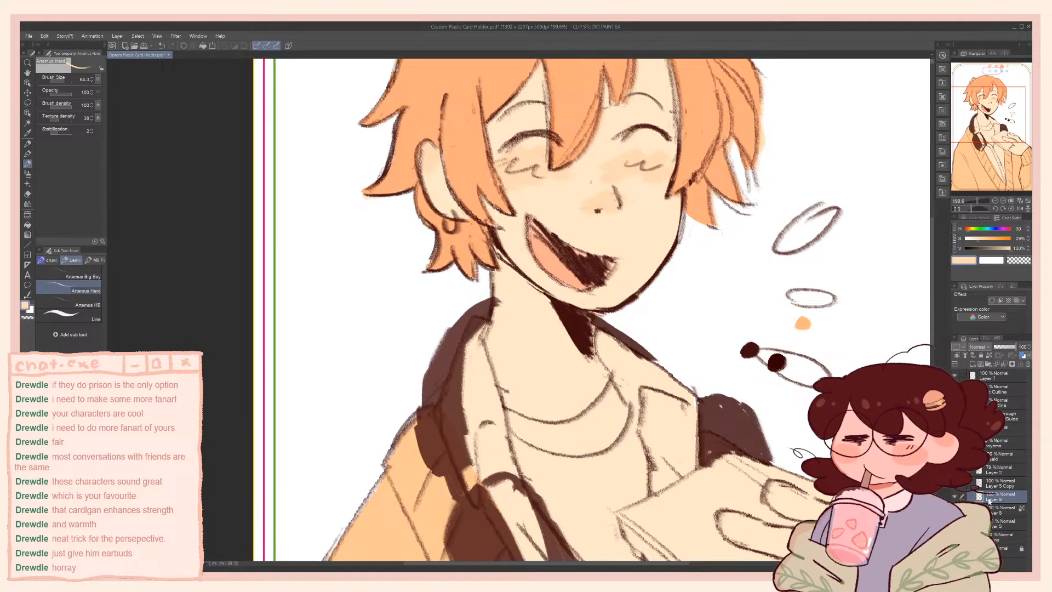
{"action": "left_click_drag", "start_coordinate": [989, 502], "coordinate": [988, 488]}
{"action": "left_click", "coordinate": [955, 496]}
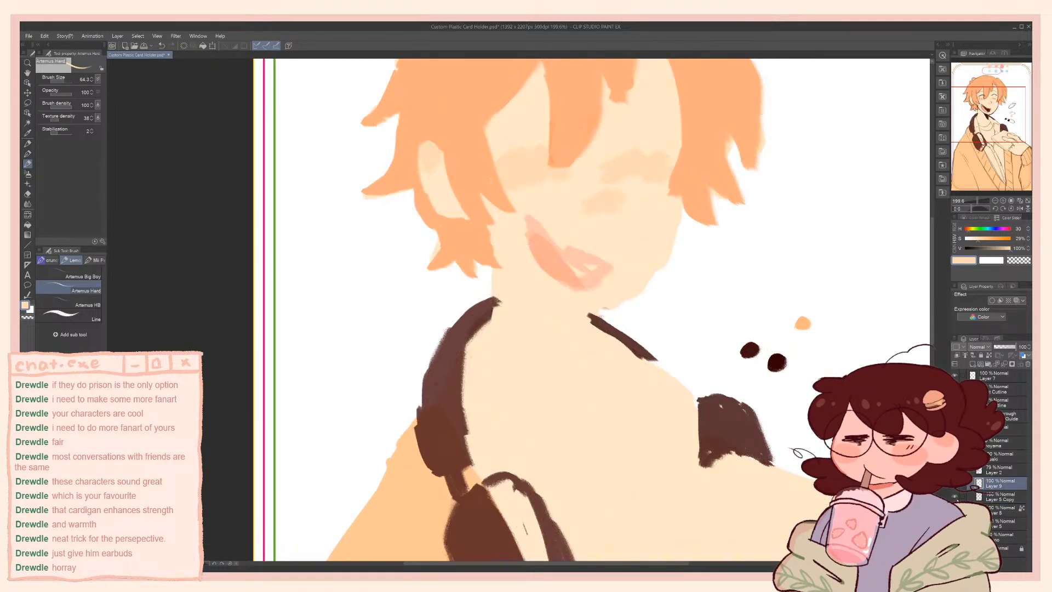
{"action": "left_click", "coordinate": [955, 497]}
{"action": "left_click", "coordinate": [955, 510]}
{"action": "left_click", "coordinate": [955, 510]}
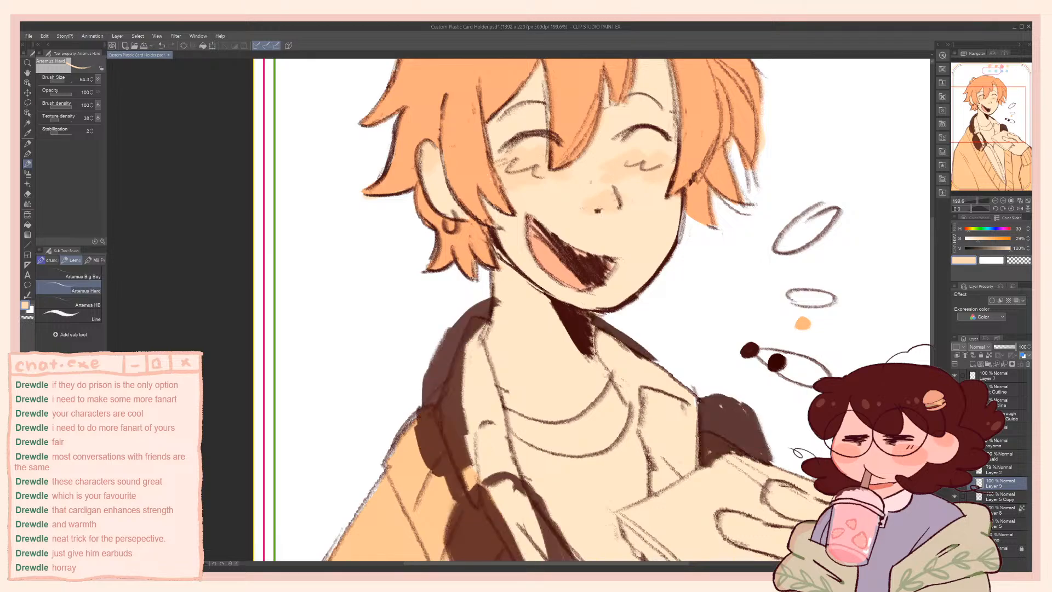
{"action": "left_click", "coordinate": [991, 470]}
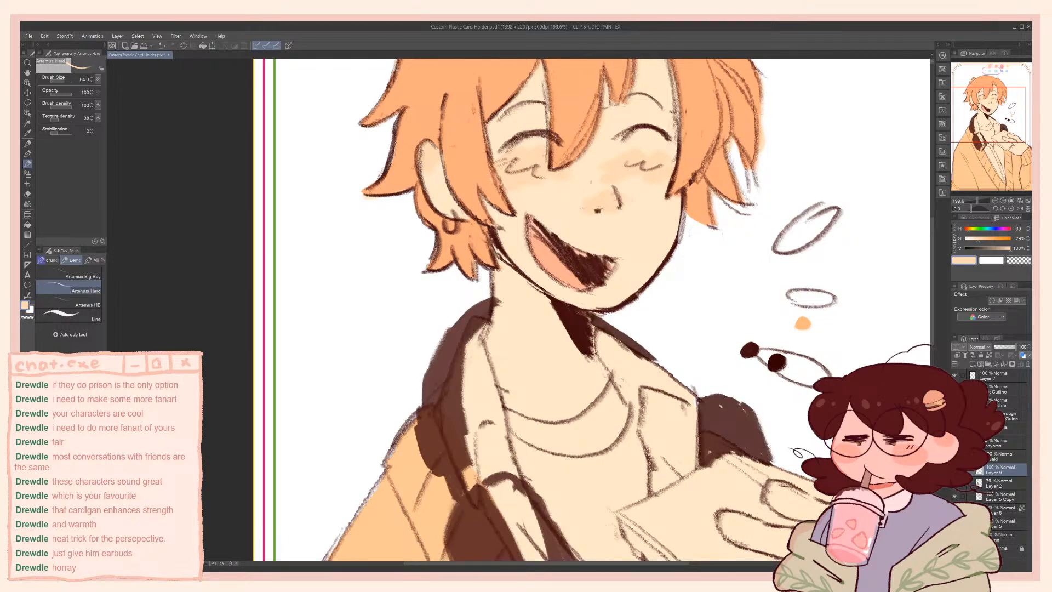
{"action": "double_click", "coordinate": [993, 472]}
{"action": "type", "text": "render"}
{"action": "key", "text": "Return"}
Set the skin colour's saturation to 38% and paint over the dark neck shadow beneath the chin with it
{"action": "left_click", "coordinate": [982, 242]}
{"action": "key", "text": "bracketleft"}
{"action": "key", "text": "bracketleft"}
{"action": "mouse_move", "coordinate": [554, 309]}
{"action": "left_mouse_down"}
{"action": "mouse_move", "coordinate": [575, 346]}
{"action": "mouse_move", "coordinate": [555, 309]}
{"action": "mouse_move", "coordinate": [586, 317]}
{"action": "mouse_move", "coordinate": [590, 358]}
{"action": "mouse_move", "coordinate": [559, 312]}
{"action": "mouse_move", "coordinate": [592, 363]}
{"action": "mouse_move", "coordinate": [555, 312]}
{"action": "mouse_move", "coordinate": [595, 364]}
{"action": "mouse_move", "coordinate": [585, 320]}
{"action": "left_mouse_up"}
{"action": "key", "text": "ctrl+z"}
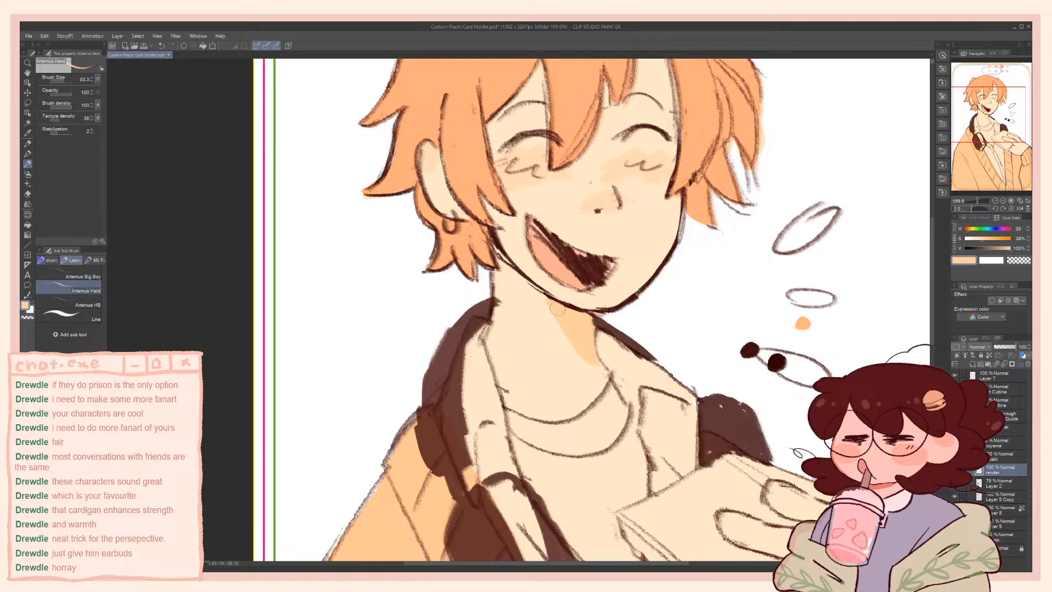
{"action": "left_click_drag", "start_coordinate": [557, 308], "coordinate": [577, 351]}
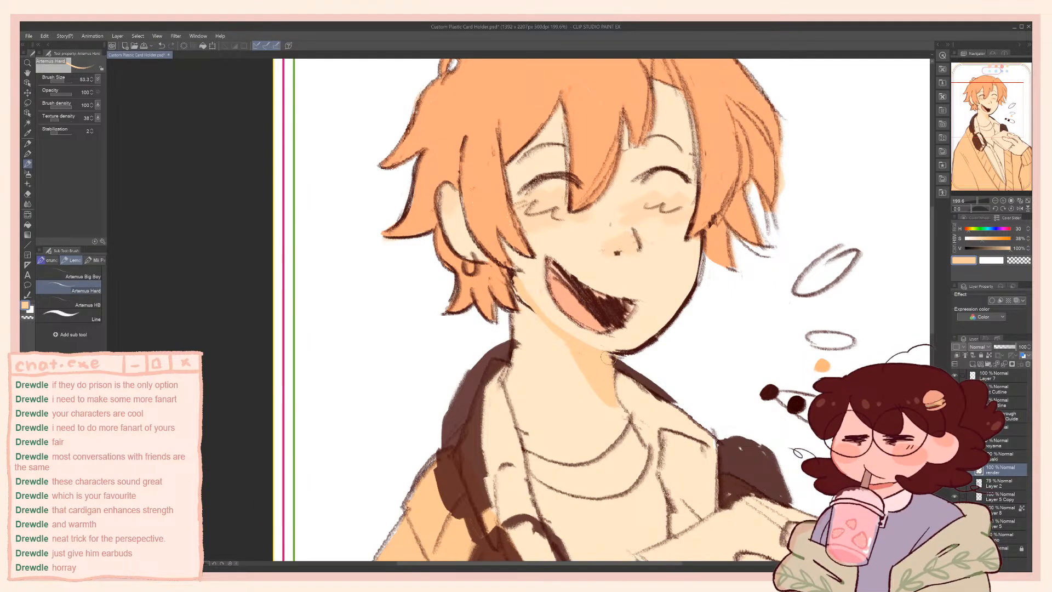
Refine the neck shadow's edge along the jaw and paint over the chin's lower outline with a smaller brush in the shadow tone
{"action": "left_click", "coordinate": [546, 350], "text": "alt"}
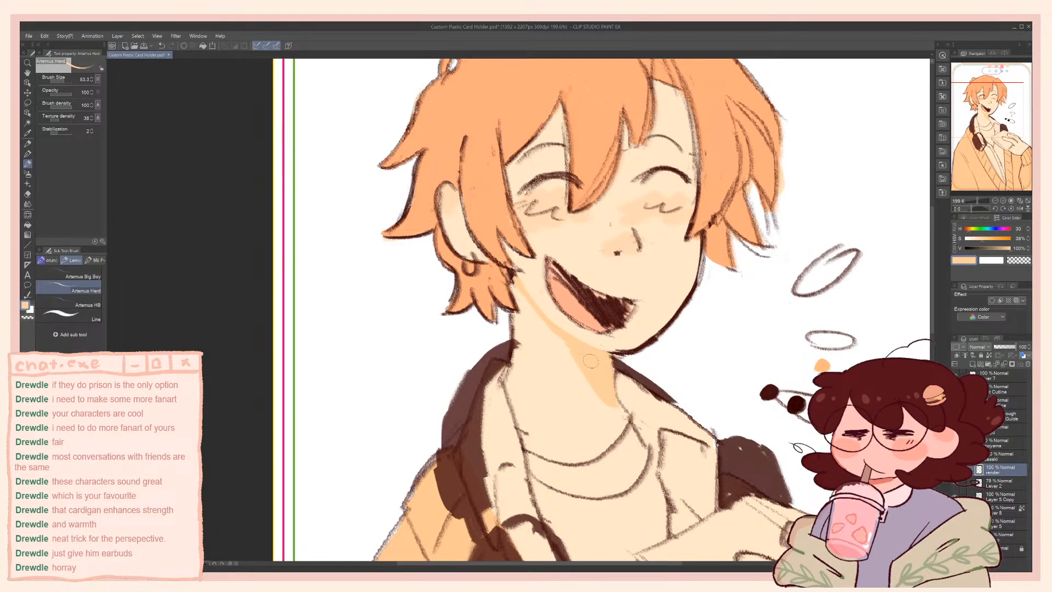
{"action": "key", "text": "bracketleft"}
{"action": "key", "text": "bracketleft"}
{"action": "key", "text": "bracketleft"}
{"action": "left_click", "coordinate": [608, 363], "text": "alt"}
{"action": "key", "text": "bracketleft"}
{"action": "key", "text": "bracketleft"}
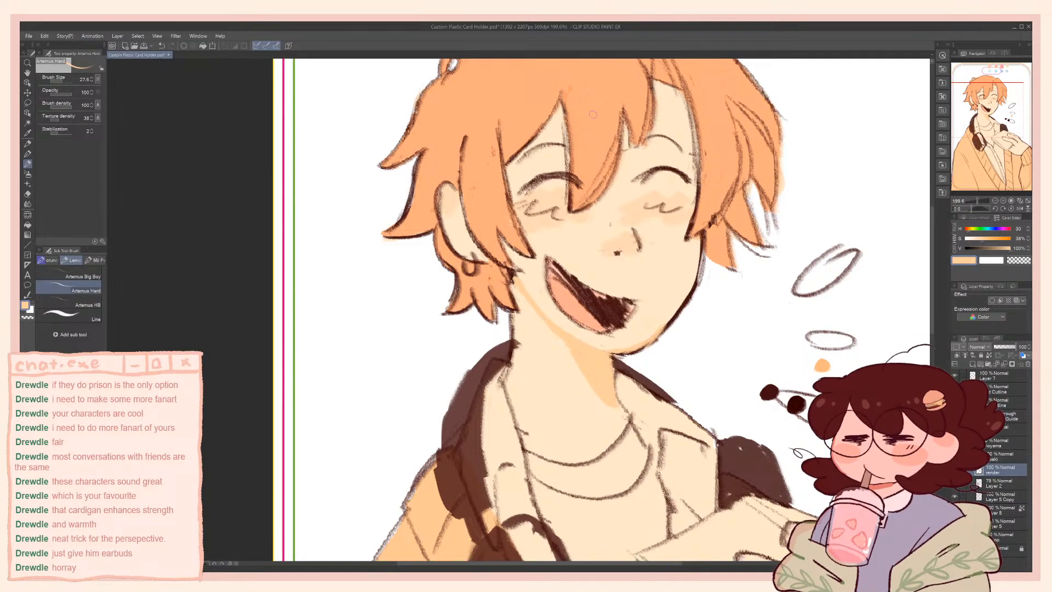
Sample the hair orange, enlarge the brush to about 50, and paint over the sketch lines inside the fringe
{"action": "left_click", "coordinate": [605, 136], "text": "alt"}
{"action": "key", "text": "bracketright"}
{"action": "key", "text": "bracketright"}
{"action": "key", "text": "bracketright"}
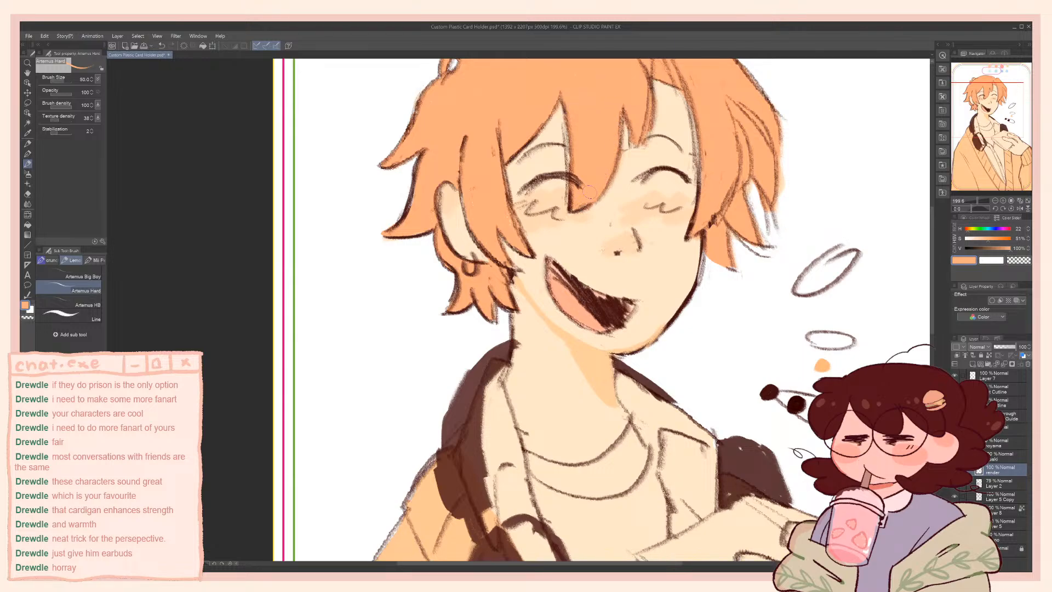
{"action": "left_click_drag", "start_coordinate": [589, 192], "coordinate": [557, 257]}
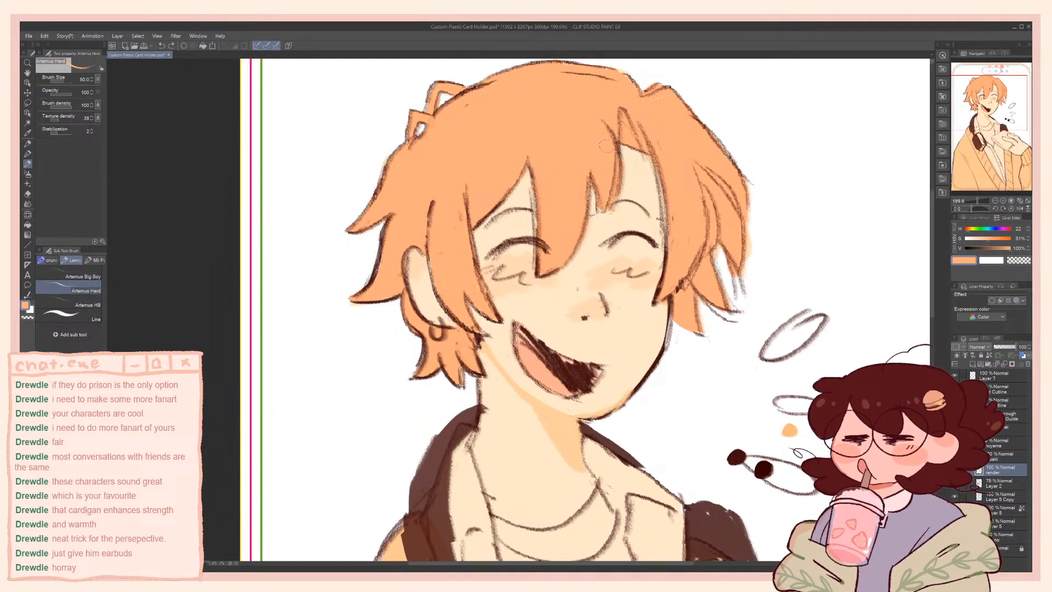
{"action": "left_click_drag", "start_coordinate": [607, 145], "coordinate": [603, 212]}
Sample the dark brown swatch and redraw the small fringe strand's outline above the nose with a finer brush
{"action": "left_click", "coordinate": [738, 458], "text": "alt"}
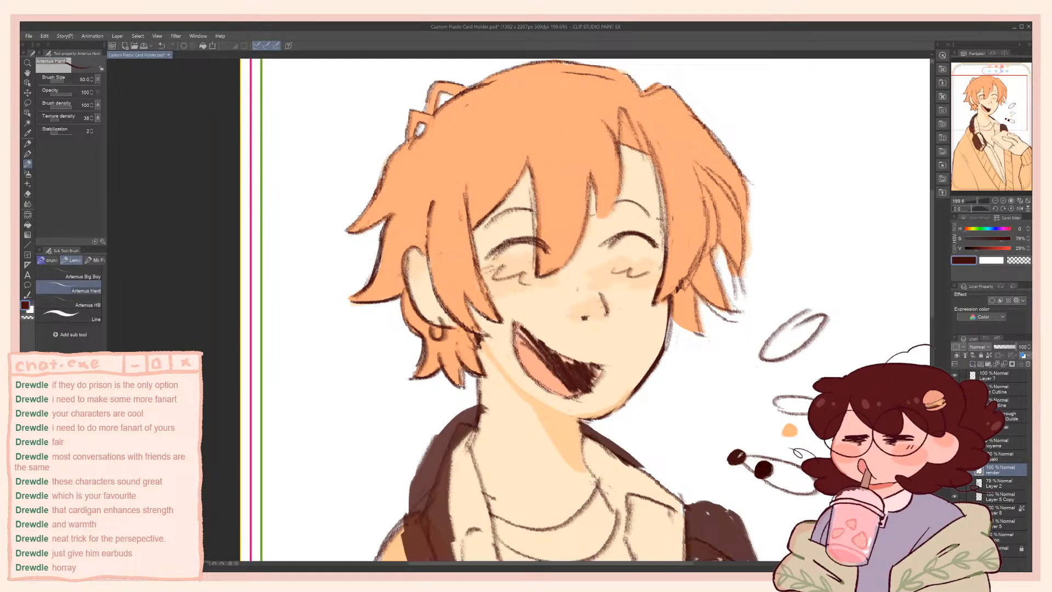
{"action": "left_click_drag", "start_coordinate": [599, 178], "coordinate": [597, 189]}
{"action": "key", "text": "ctrl+z"}
{"action": "key", "text": "bracketleft"}
{"action": "key", "text": "bracketleft"}
{"action": "key", "text": "bracketleft"}
{"action": "left_click_drag", "start_coordinate": [593, 176], "coordinate": [597, 218]}
{"action": "left_click_drag", "start_coordinate": [599, 218], "coordinate": [613, 204]}
Sample the hair orange and clean up the edge of the long strand line beside the closed eye
{"action": "left_click_drag", "start_coordinate": [625, 112], "coordinate": [668, 244]}
{"action": "key", "text": "ctrl+z"}
{"action": "key", "text": "ctrl+z"}
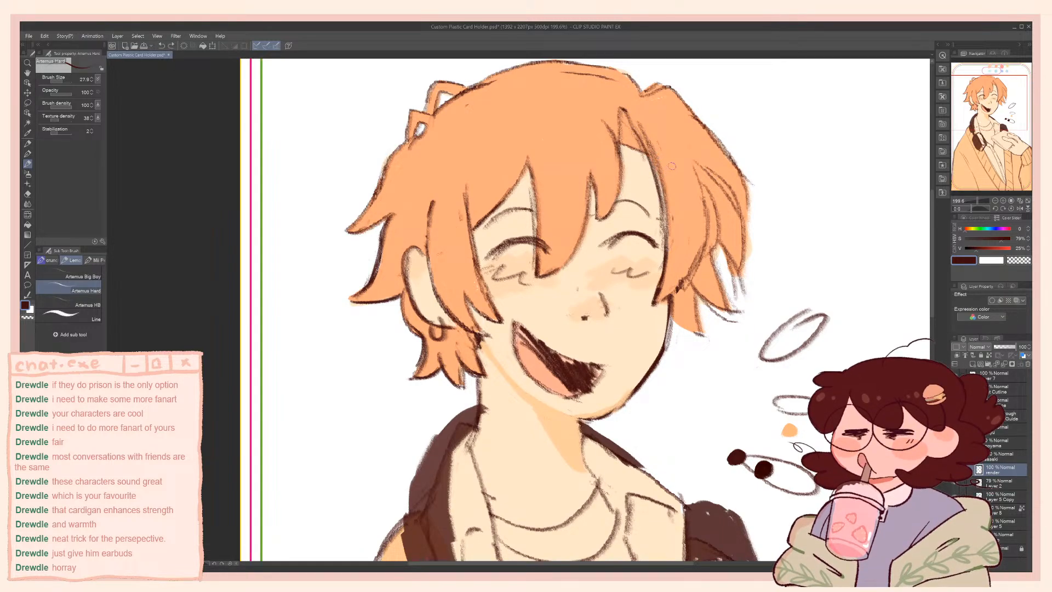
{"action": "left_click", "coordinate": [672, 165], "text": "alt"}
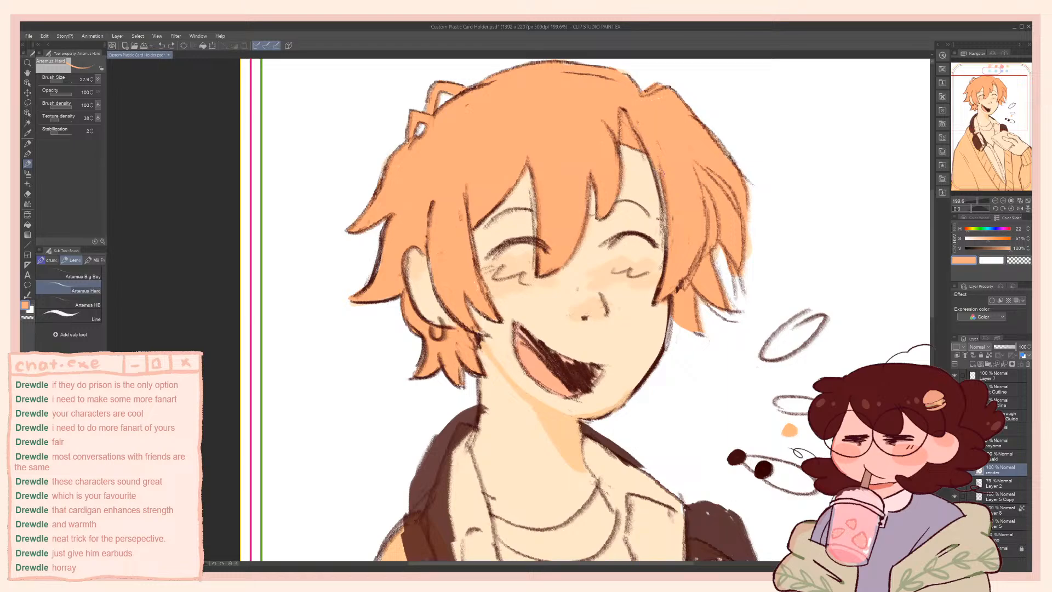
{"action": "left_click_drag", "start_coordinate": [665, 189], "coordinate": [668, 208]}
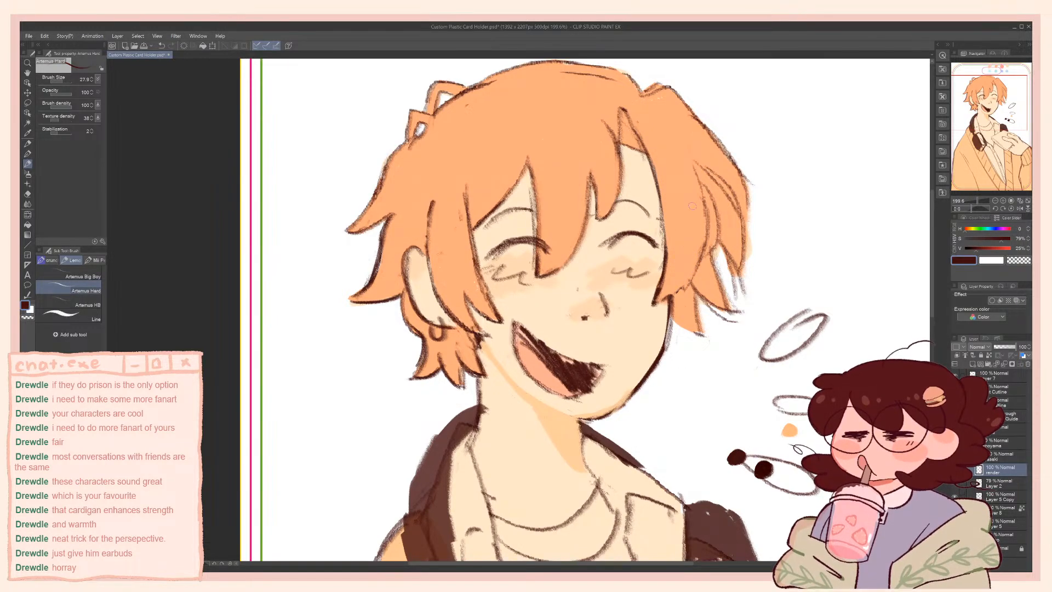
Rework the inner strand lines of the side hair lock in dark brown, undoing the last unwanted stroke
{"action": "left_click", "coordinate": [697, 171], "text": "alt"}
{"action": "left_click_drag", "start_coordinate": [697, 172], "coordinate": [701, 202]}
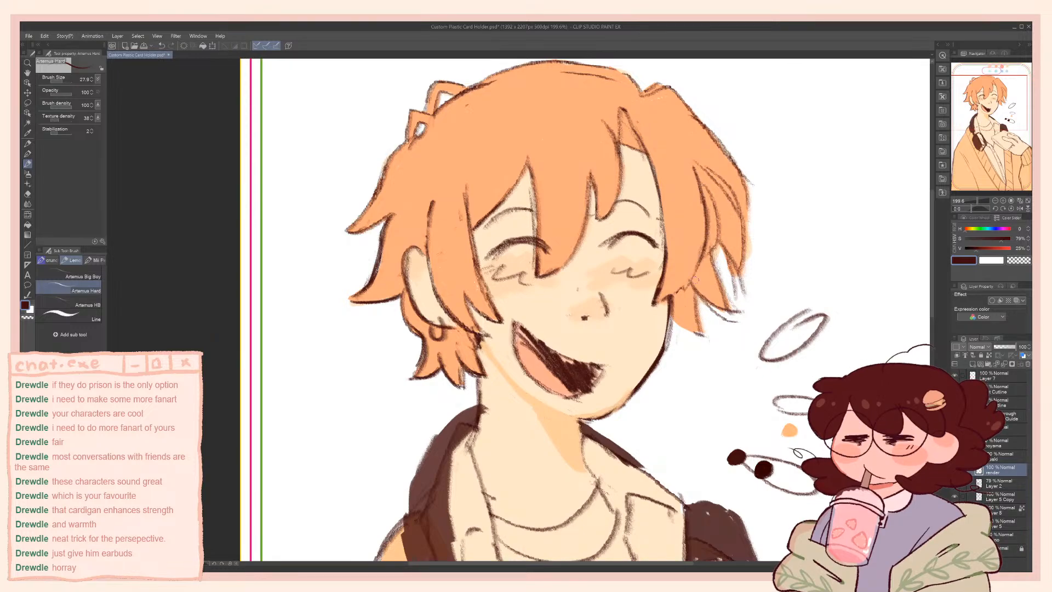
{"action": "key", "text": "ctrl+z"}
{"action": "left_click_drag", "start_coordinate": [545, 296], "coordinate": [575, 213]}
{"action": "left_click_drag", "start_coordinate": [575, 257], "coordinate": [595, 300]}
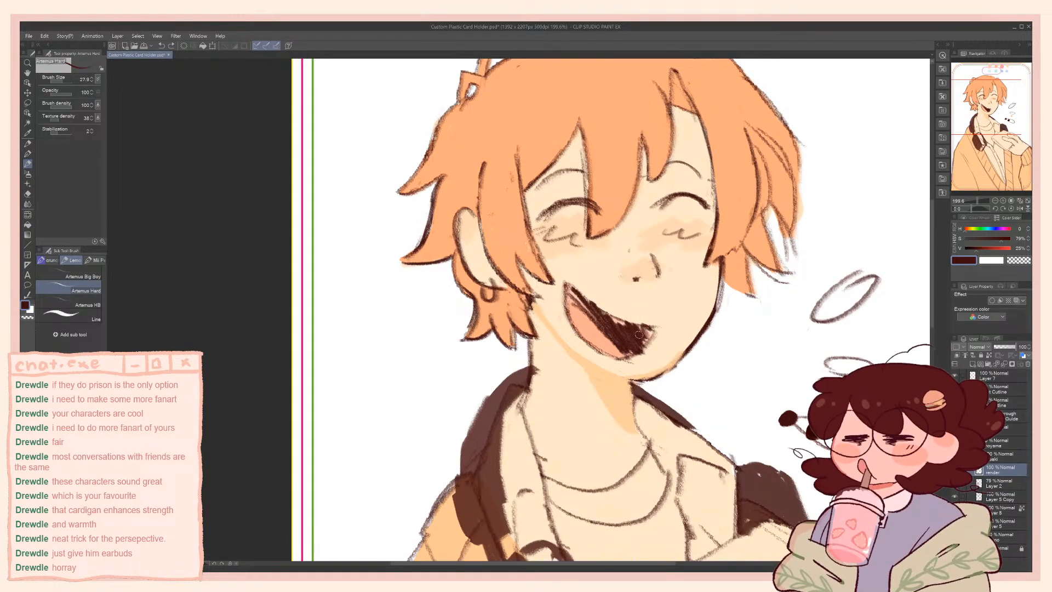
{"action": "mouse_move", "coordinate": [632, 370]}
{"action": "left_mouse_down"}
{"action": "mouse_move", "coordinate": [621, 413]}
{"action": "mouse_move", "coordinate": [570, 428]}
{"action": "left_mouse_up"}
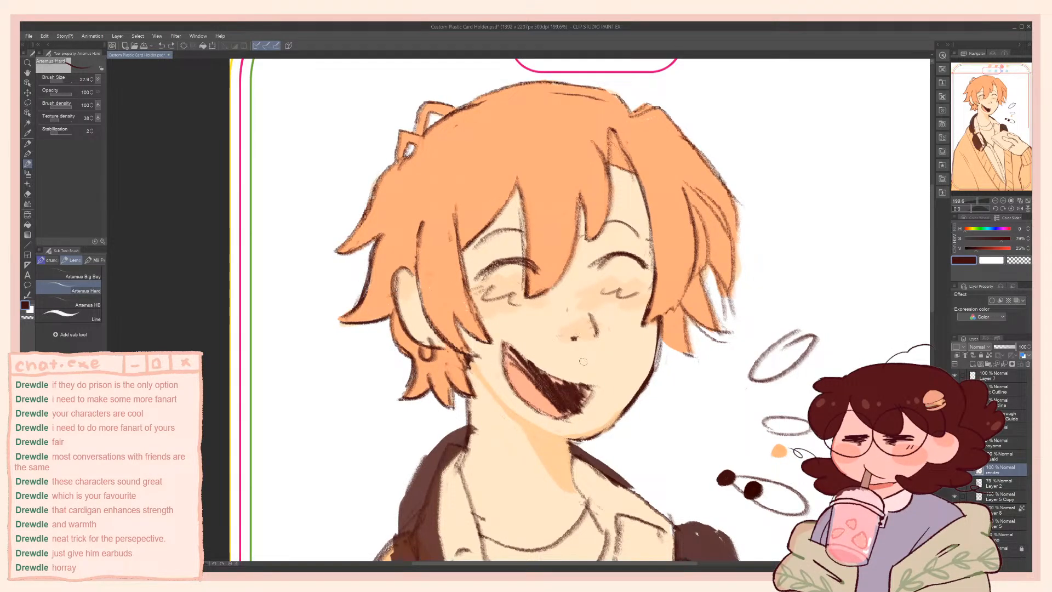
Tidy the hair near the ear with the sampled hair orange and clean the cheek edge using the transparent colour
{"action": "left_click", "coordinate": [433, 283], "text": "alt"}
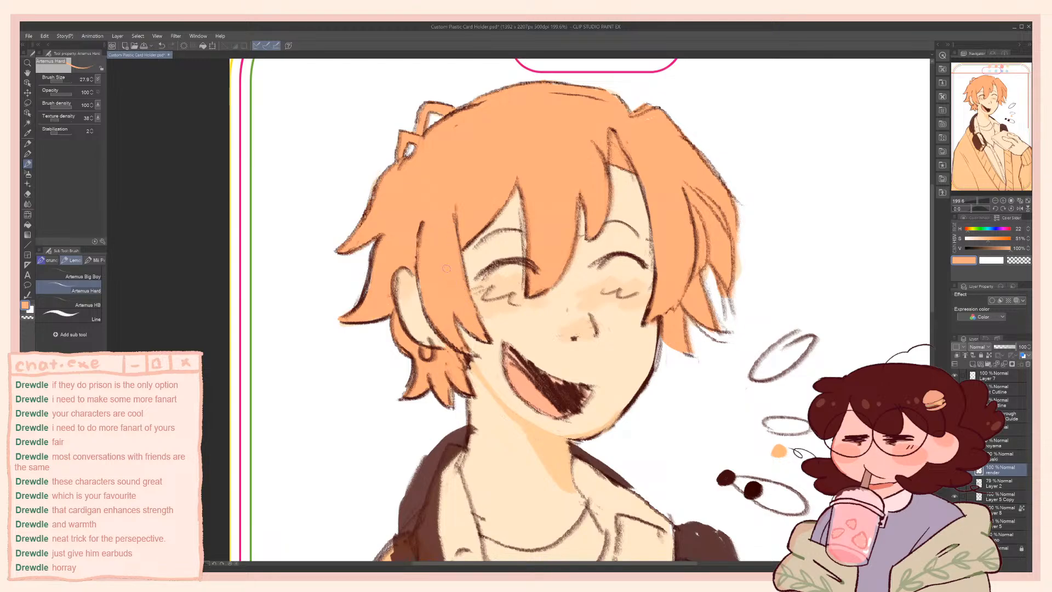
{"action": "left_click_drag", "start_coordinate": [417, 163], "coordinate": [471, 201]}
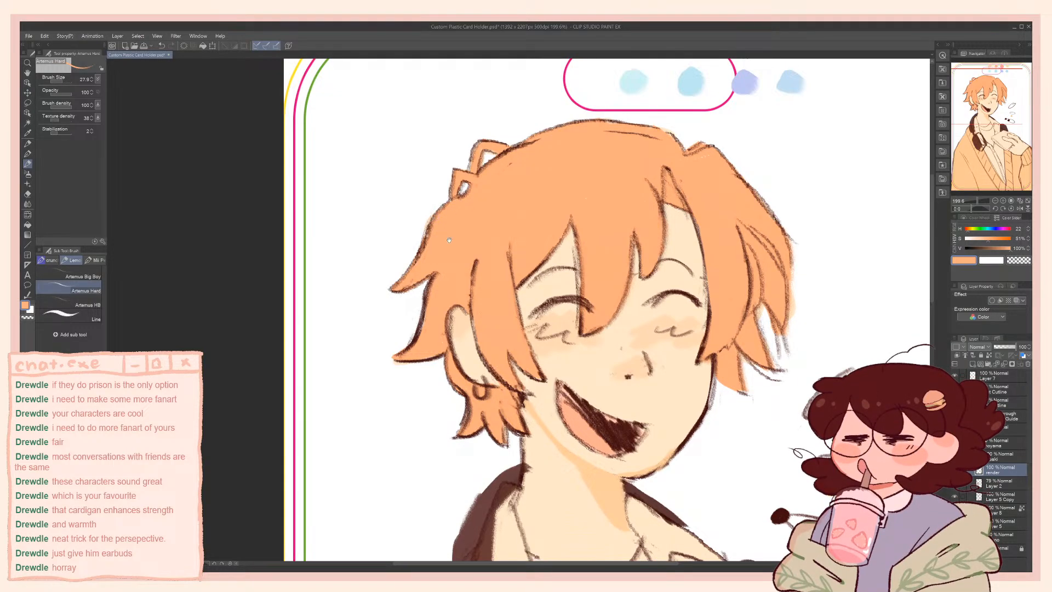
{"action": "left_click_drag", "start_coordinate": [449, 208], "coordinate": [375, 168]}
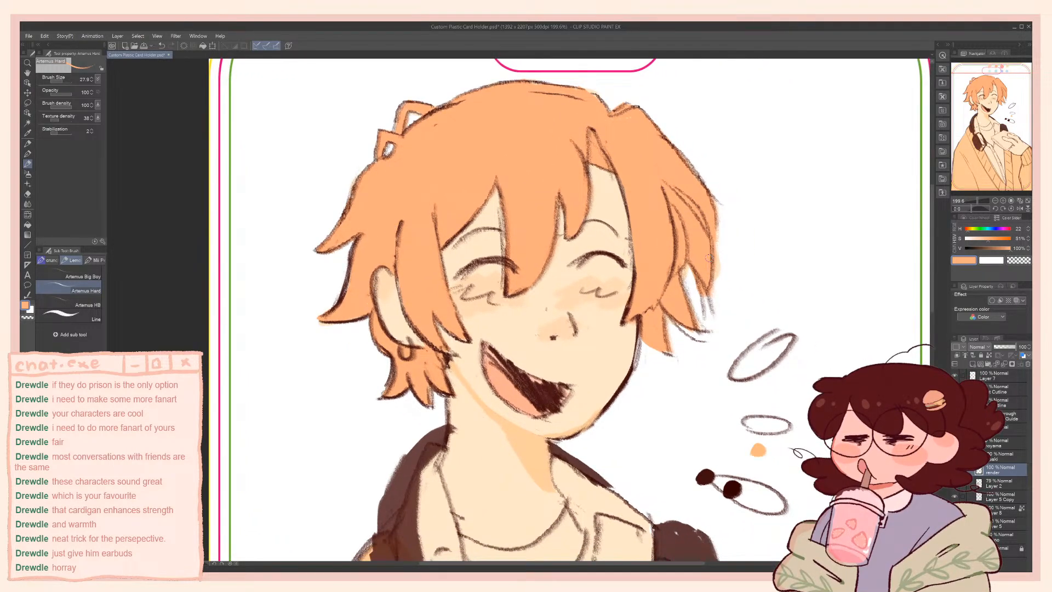
{"action": "key", "text": "c"}
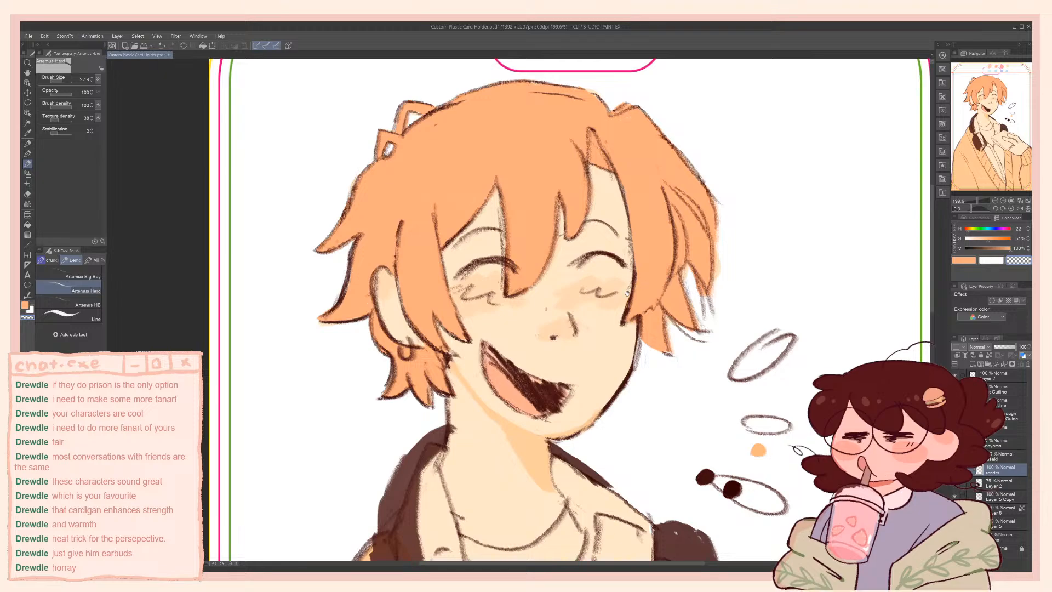
{"action": "left_click_drag", "start_coordinate": [636, 340], "coordinate": [694, 216]}
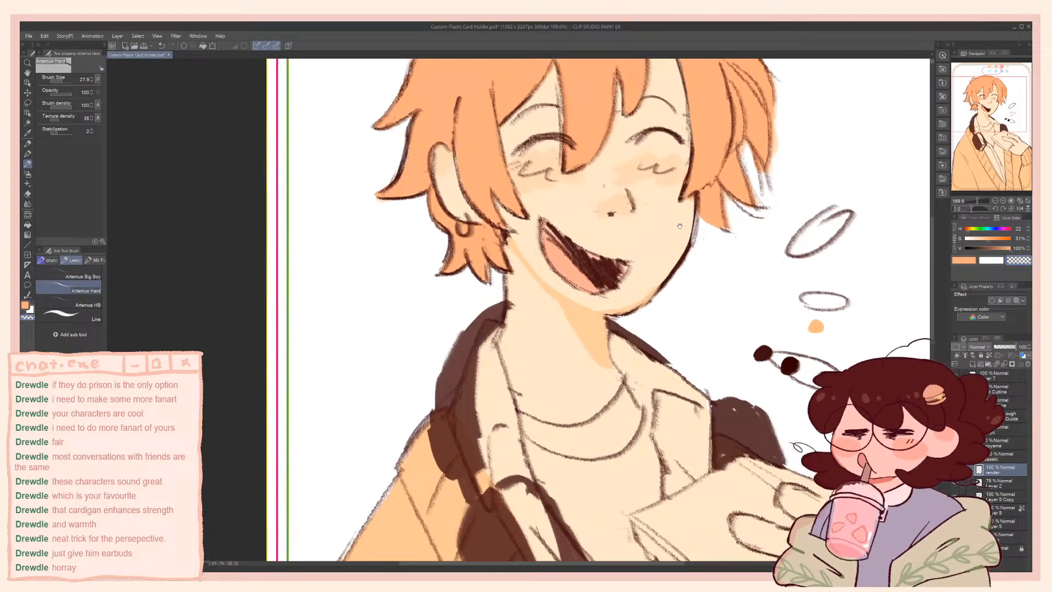
Sample the neck shadow tone and paint it over the dark jaw outline from cheek to chin
{"action": "left_click", "coordinate": [596, 341], "text": "alt"}
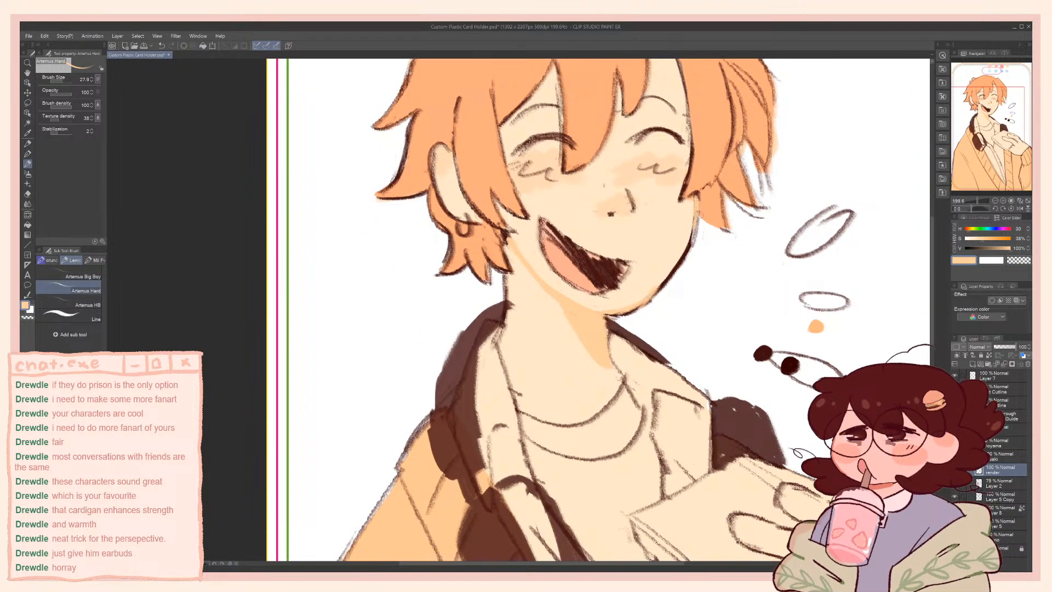
{"action": "left_click_drag", "start_coordinate": [692, 230], "coordinate": [687, 255]}
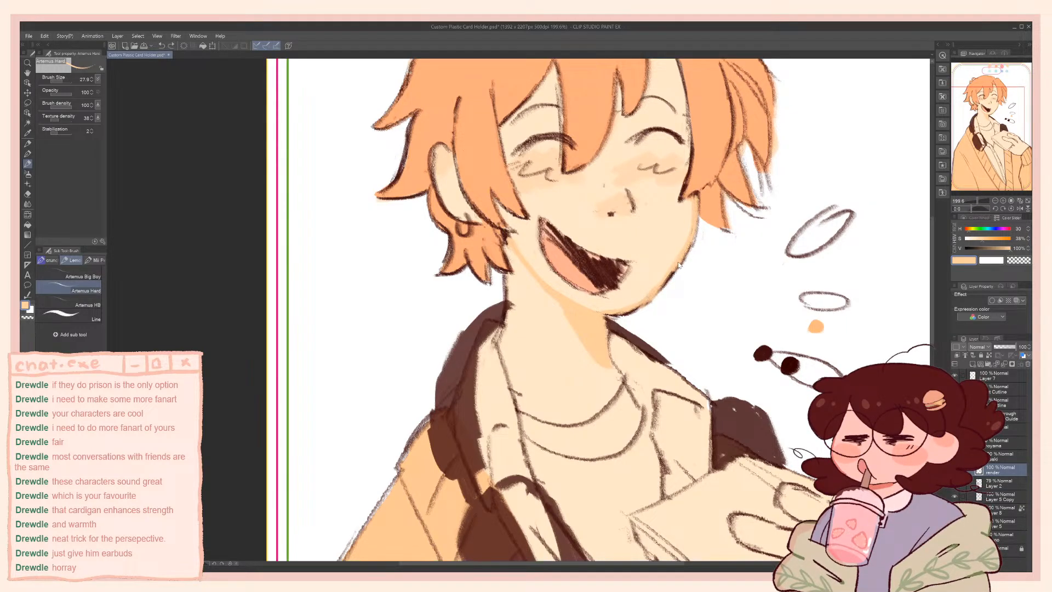
{"action": "left_click_drag", "start_coordinate": [674, 247], "coordinate": [661, 334]}
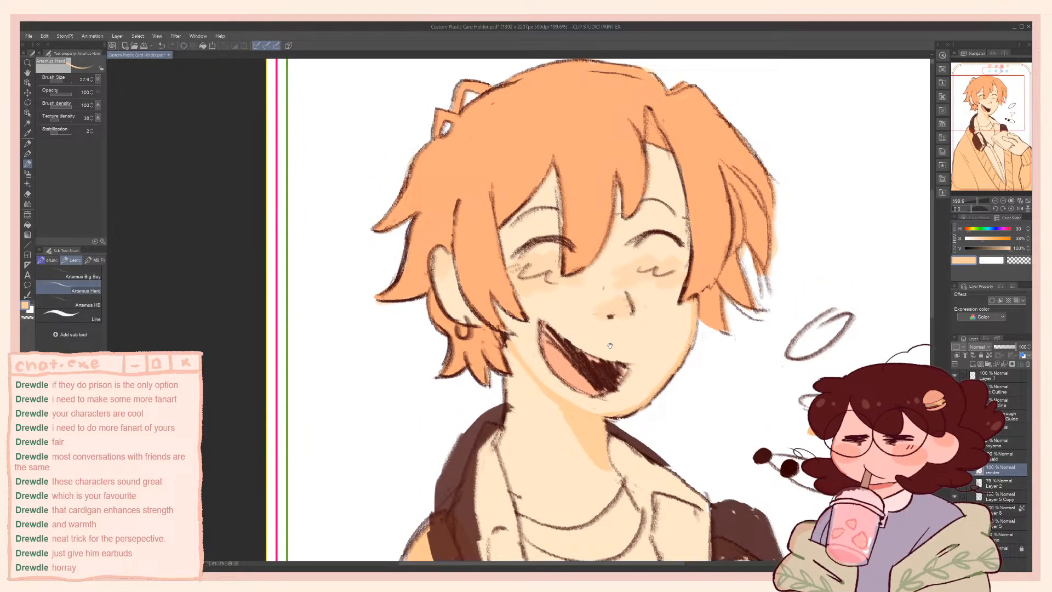
{"action": "left_click_drag", "start_coordinate": [615, 355], "coordinate": [638, 335]}
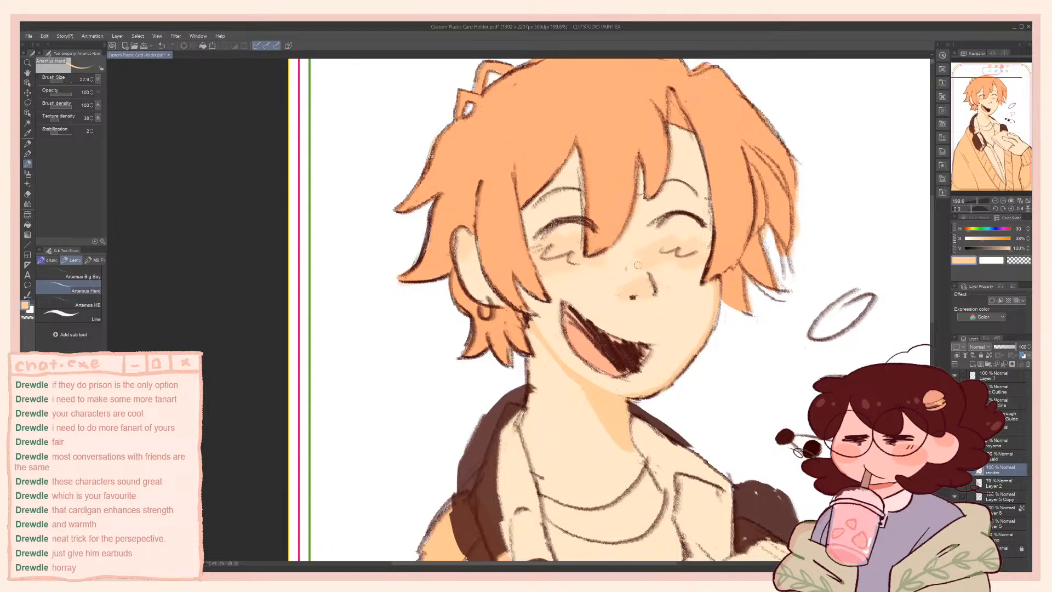
Mix a darker tongue tone at hue 17, saturation 52% and value 84%, and fill the mouth's dark interior with it
{"action": "left_click", "coordinate": [603, 257], "text": "alt"}
{"action": "left_click", "coordinate": [598, 276], "text": "alt"}
{"action": "left_click_drag", "start_coordinate": [1009, 250], "coordinate": [988, 241]}
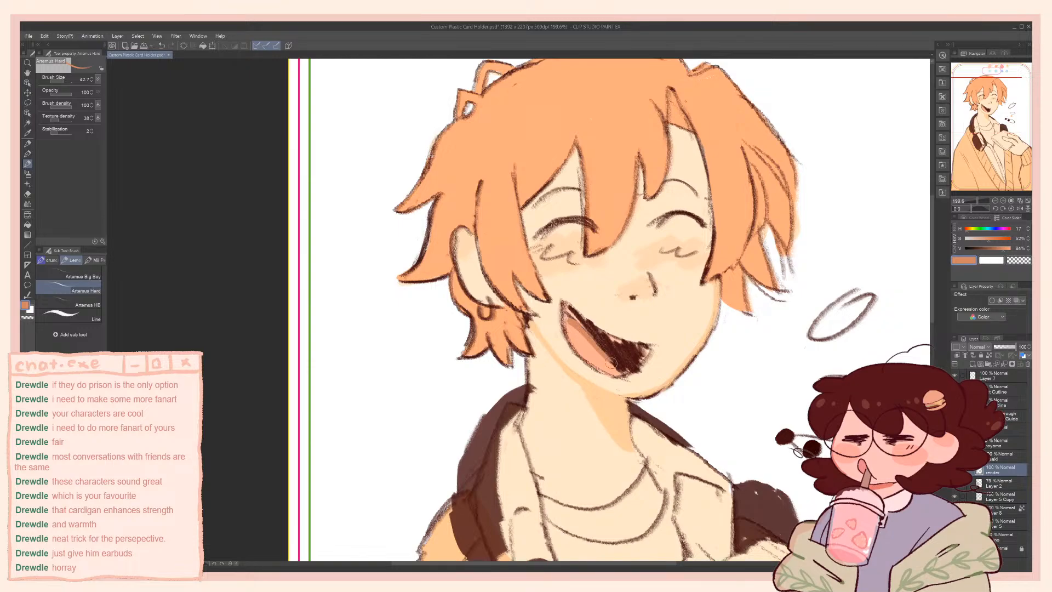
{"action": "mouse_move", "coordinate": [622, 369]}
{"action": "left_mouse_down"}
{"action": "mouse_move", "coordinate": [643, 350]}
{"action": "mouse_move", "coordinate": [574, 317]}
{"action": "mouse_move", "coordinate": [619, 361]}
{"action": "left_mouse_up"}
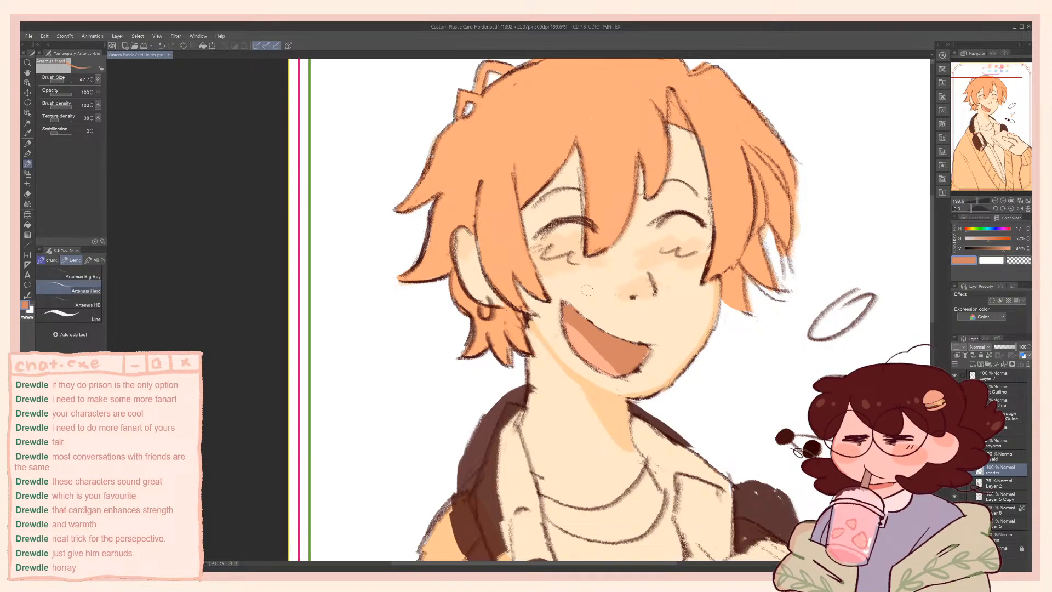
Reshape the mouth's edges and tongue by repainting them with the sampled skin, tongue and inner-mouth colours
{"action": "scroll", "coordinate": [557, 163], "scroll_direction": "down", "scroll_amount": 4}
{"action": "scroll", "coordinate": [561, 152], "scroll_direction": "up", "scroll_amount": 2}
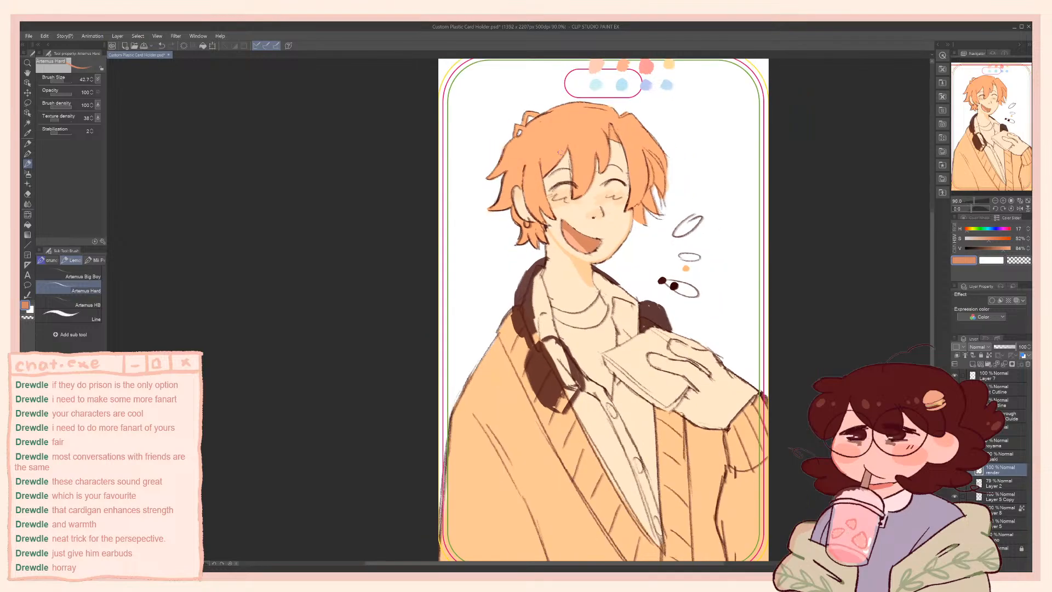
{"action": "scroll", "coordinate": [561, 152], "scroll_direction": "up", "scroll_amount": 1}
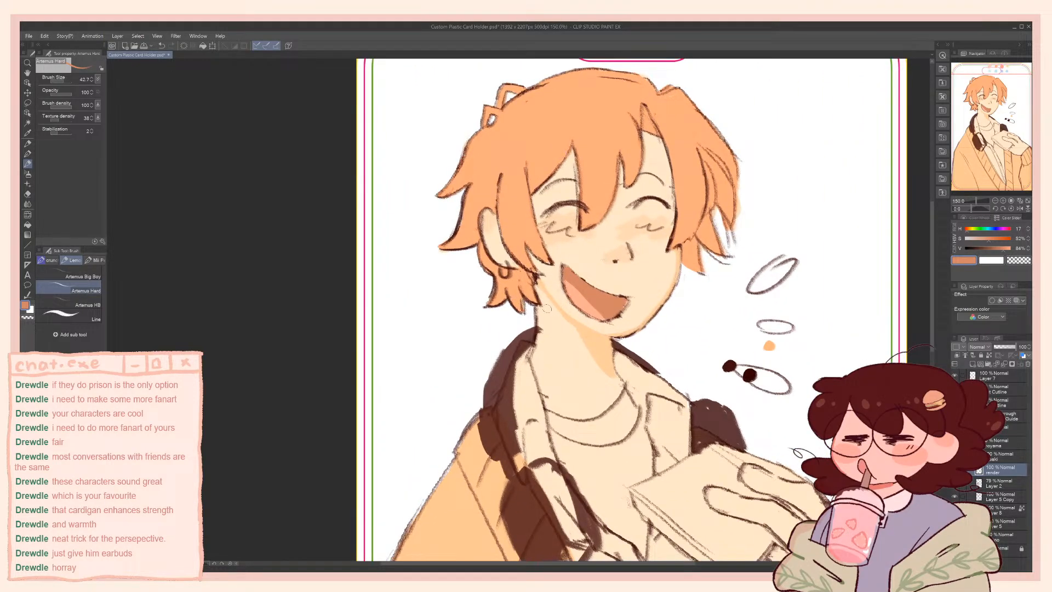
{"action": "left_click", "coordinate": [569, 279], "text": "alt"}
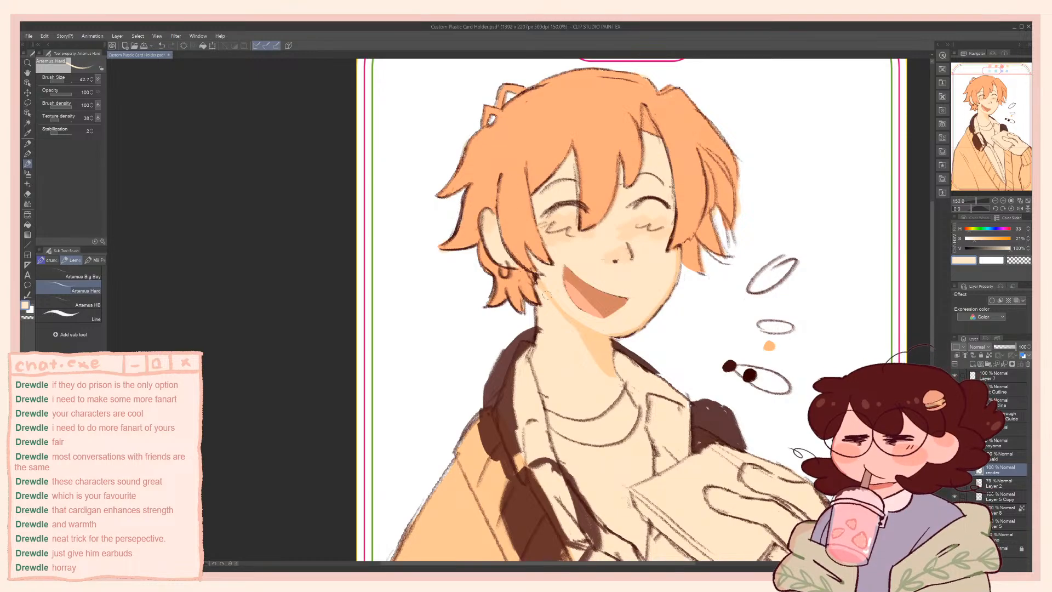
{"action": "left_click", "coordinate": [576, 292], "text": "alt"}
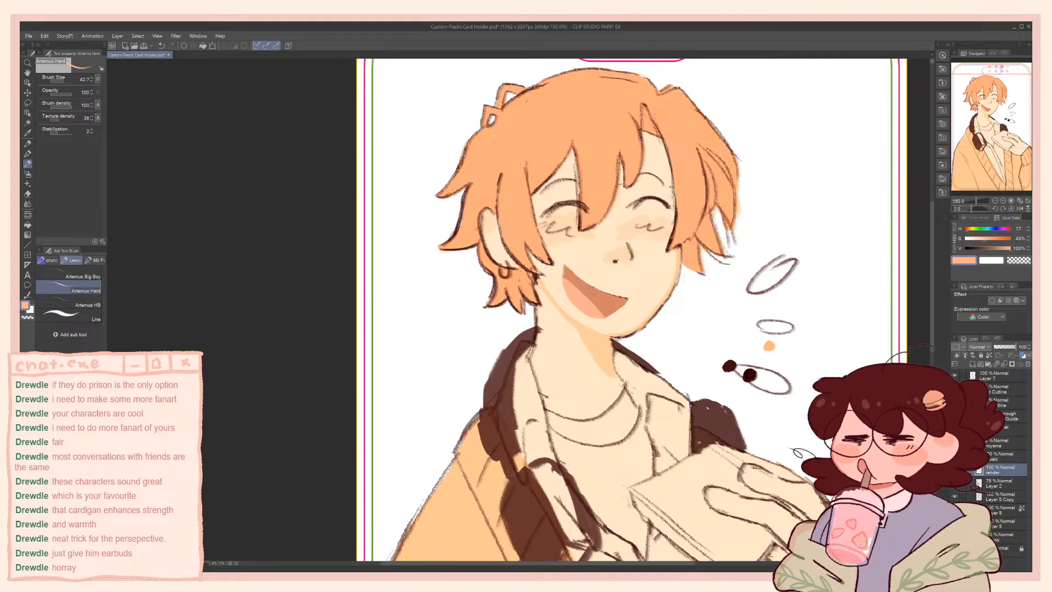
{"action": "left_click", "coordinate": [600, 302], "text": "alt"}
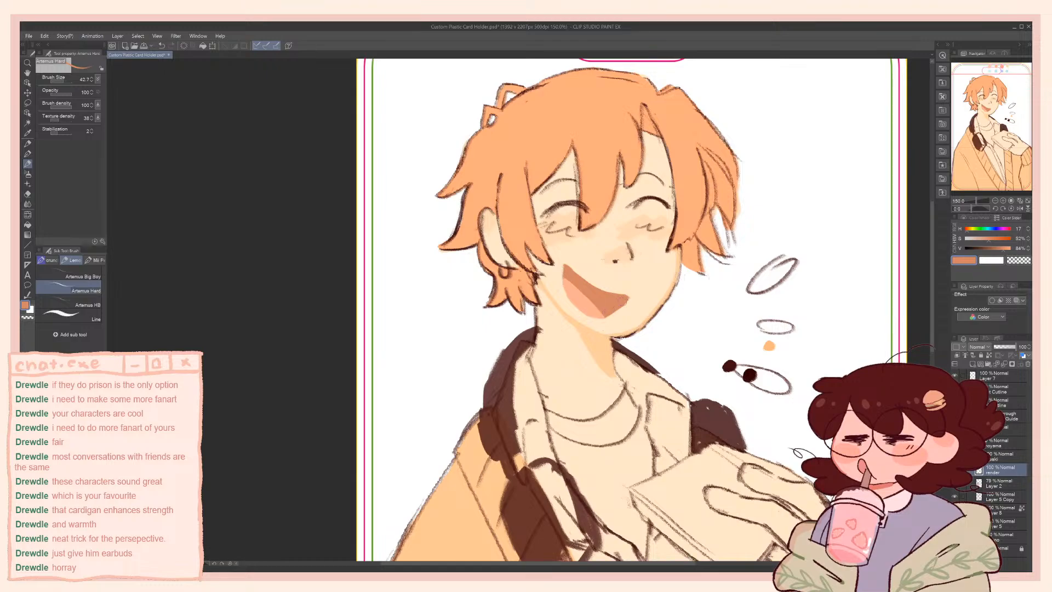
{"action": "left_click", "coordinate": [560, 280], "text": "alt"}
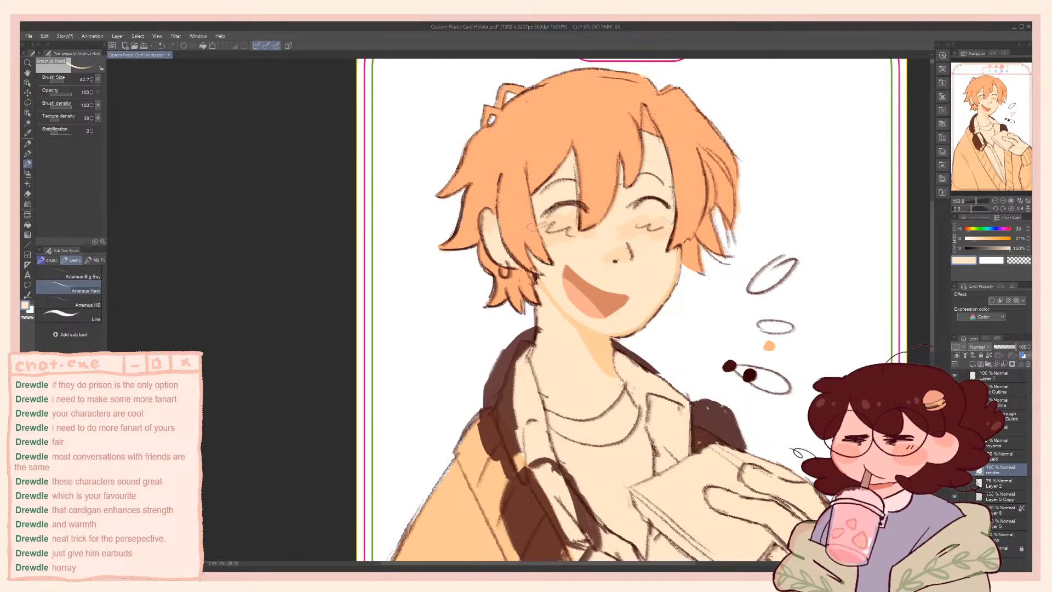
{"action": "left_click_drag", "start_coordinate": [476, 344], "coordinate": [485, 381]}
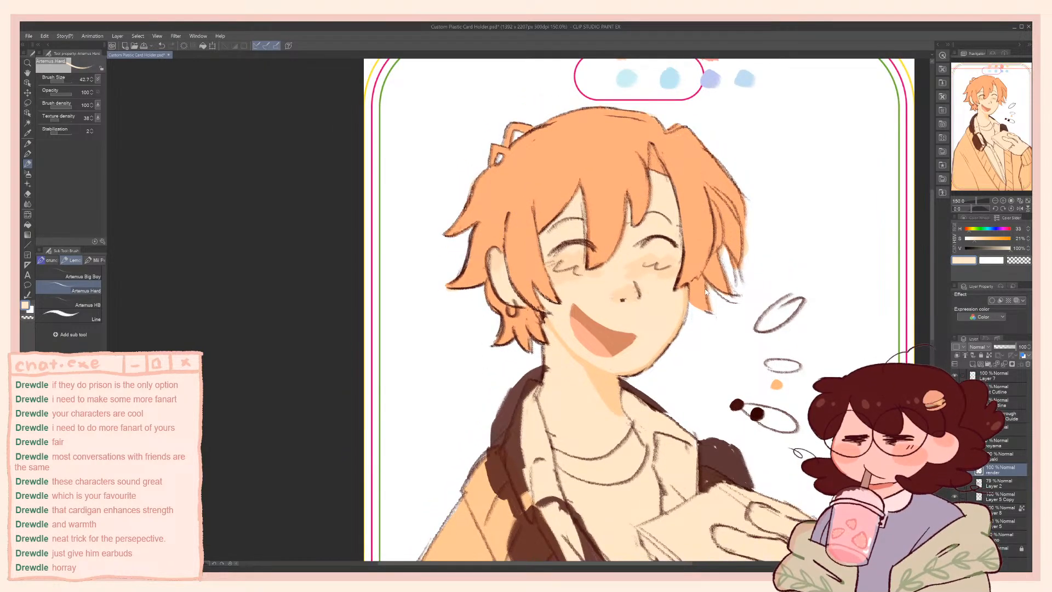
Save the file and touch up the hair's outer edge beside the cheek with the sampled hair orange
{"action": "key", "text": "ctrl+s"}
{"action": "left_click", "coordinate": [737, 226], "text": "alt"}
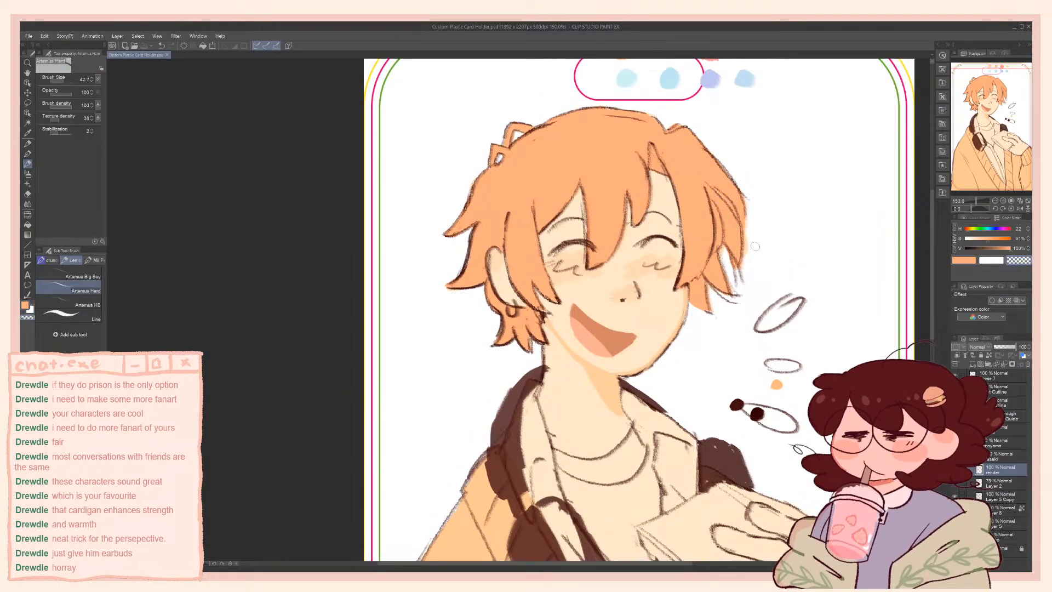
{"action": "left_click_drag", "start_coordinate": [749, 252], "coordinate": [741, 274]}
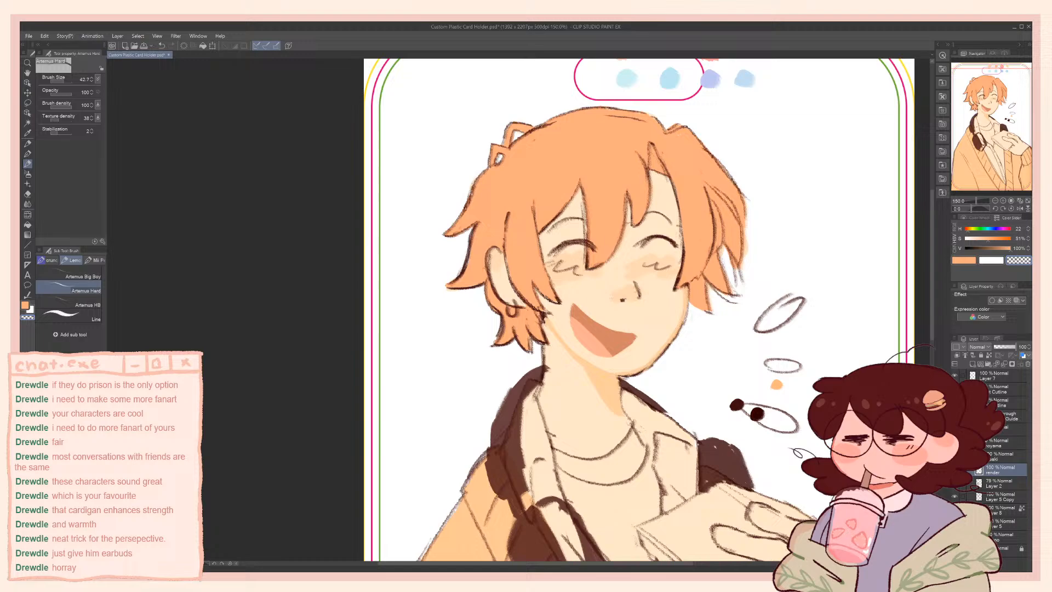
Make the flat colour layer holding the clothing active, toggling its visibility to check what it contains
{"action": "left_click", "coordinate": [986, 484]}
{"action": "left_click", "coordinate": [992, 511]}
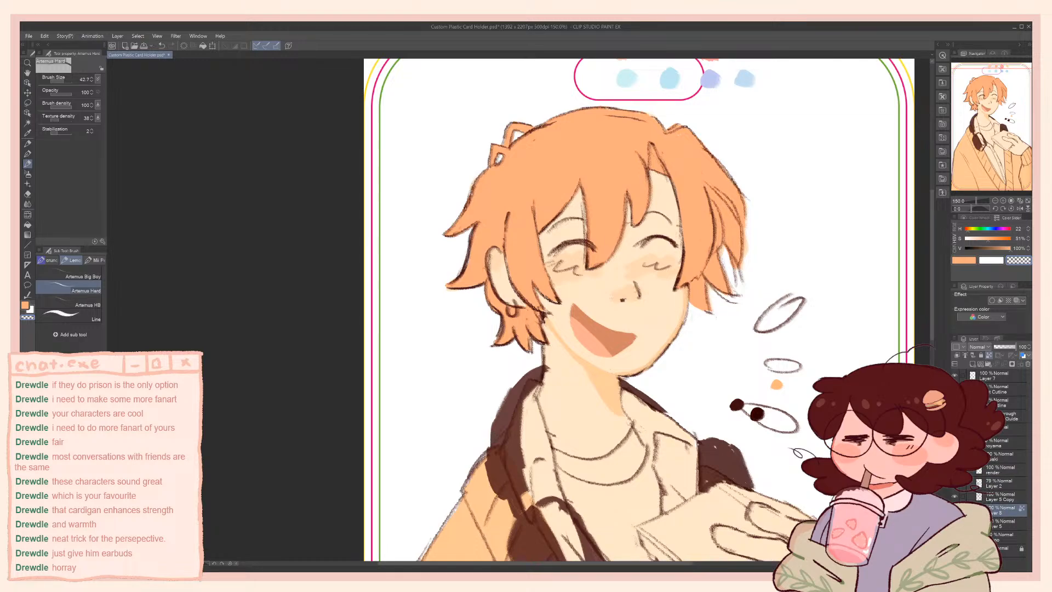
{"action": "left_click_drag", "start_coordinate": [835, 450], "coordinate": [813, 274]}
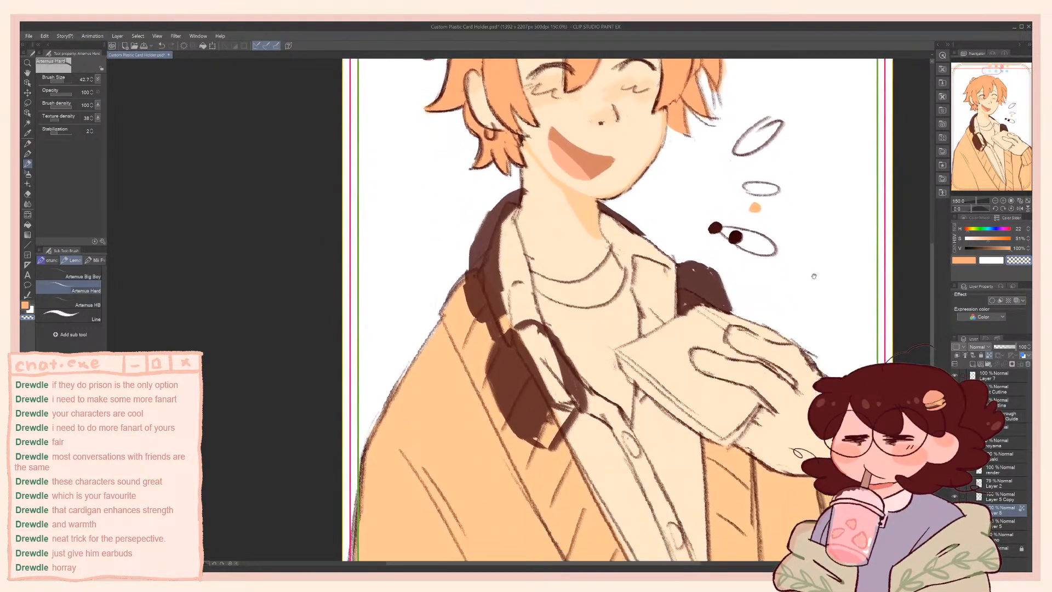
{"action": "left_click_drag", "start_coordinate": [818, 365], "coordinate": [827, 312]}
{"action": "left_click", "coordinate": [990, 500]}
{"action": "left_click_drag", "start_coordinate": [836, 221], "coordinate": [822, 301]}
{"action": "left_click_drag", "start_coordinate": [818, 404], "coordinate": [823, 304]}
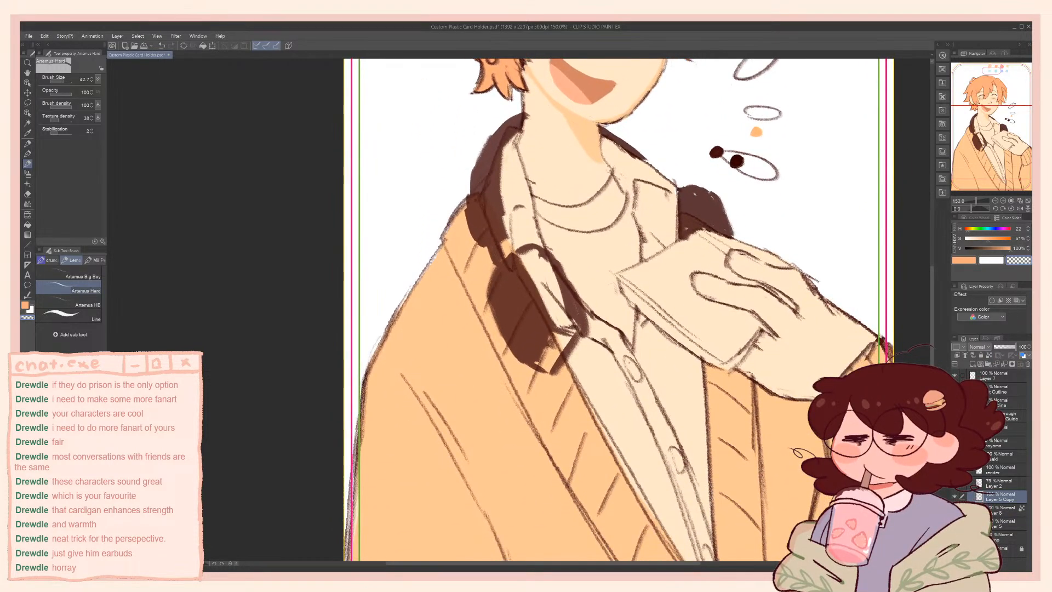
{"action": "left_click", "coordinate": [1003, 510]}
{"action": "left_click", "coordinate": [955, 510]}
{"action": "left_click", "coordinate": [955, 510]}
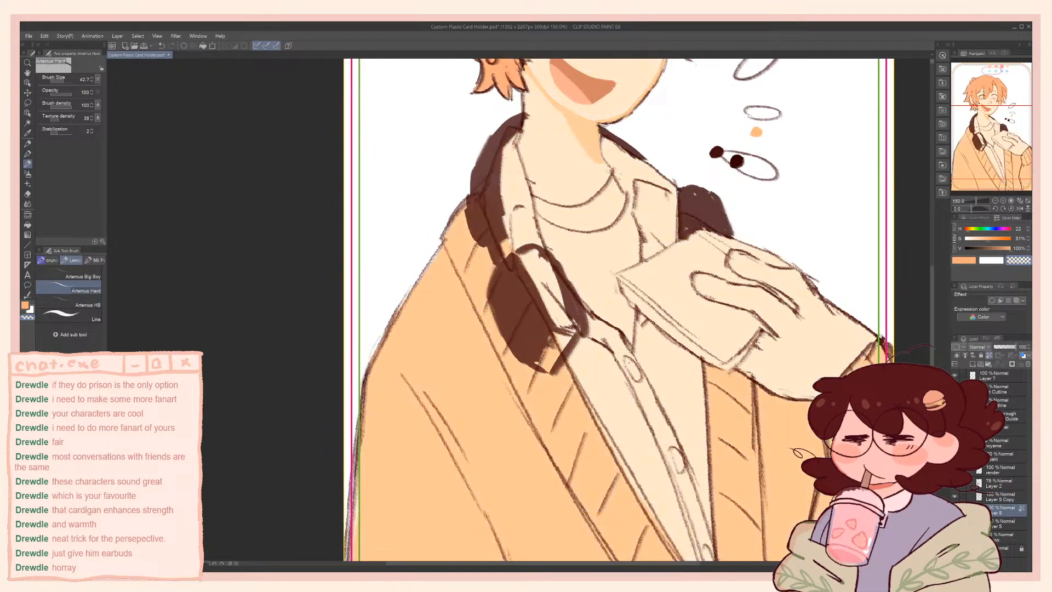
{"action": "left_click_drag", "start_coordinate": [633, 324], "coordinate": [618, 297]}
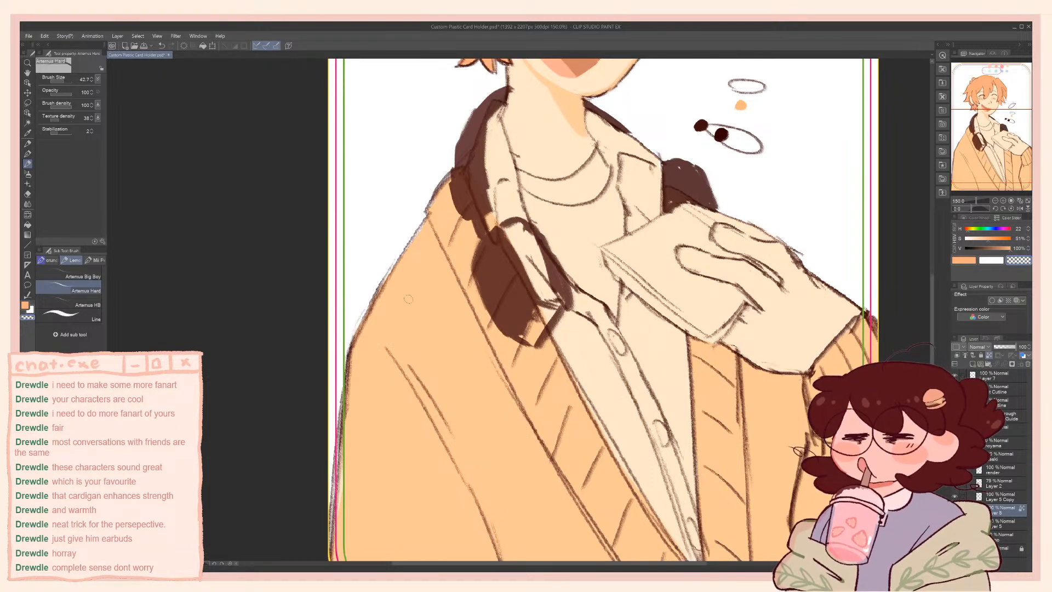
Sample an off-white at 5% saturation and block in the shirt front and the collar beside the headphones, reducing the brush for the edges
{"action": "left_click", "coordinate": [828, 295], "text": "alt"}
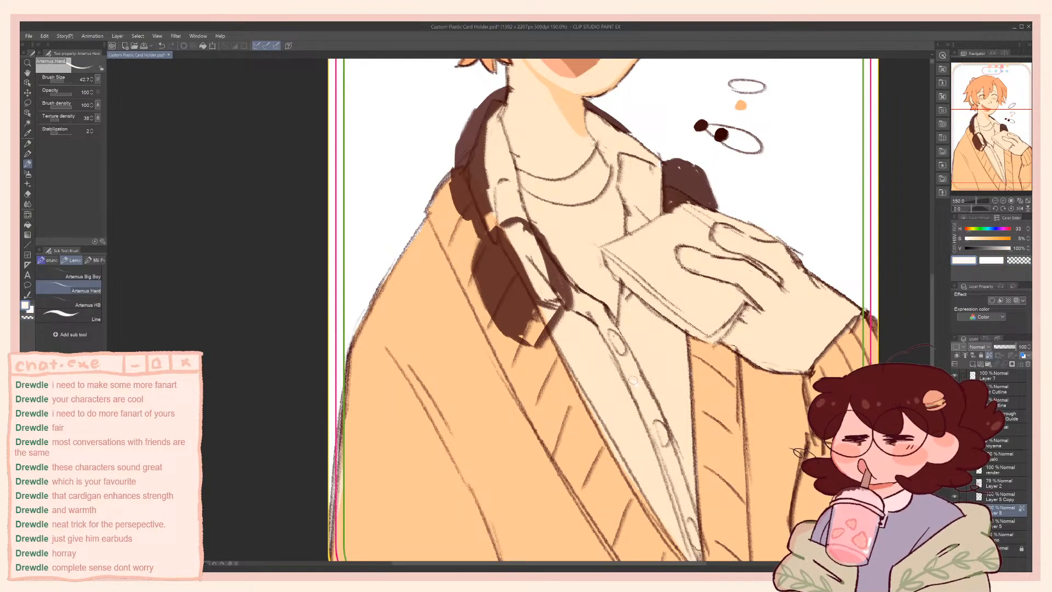
{"action": "mouse_move", "coordinate": [639, 400]}
{"action": "left_mouse_down"}
{"action": "mouse_move", "coordinate": [623, 373]}
{"action": "mouse_move", "coordinate": [644, 420]}
{"action": "mouse_move", "coordinate": [604, 374]}
{"action": "mouse_move", "coordinate": [601, 399]}
{"action": "mouse_move", "coordinate": [636, 449]}
{"action": "left_mouse_up"}
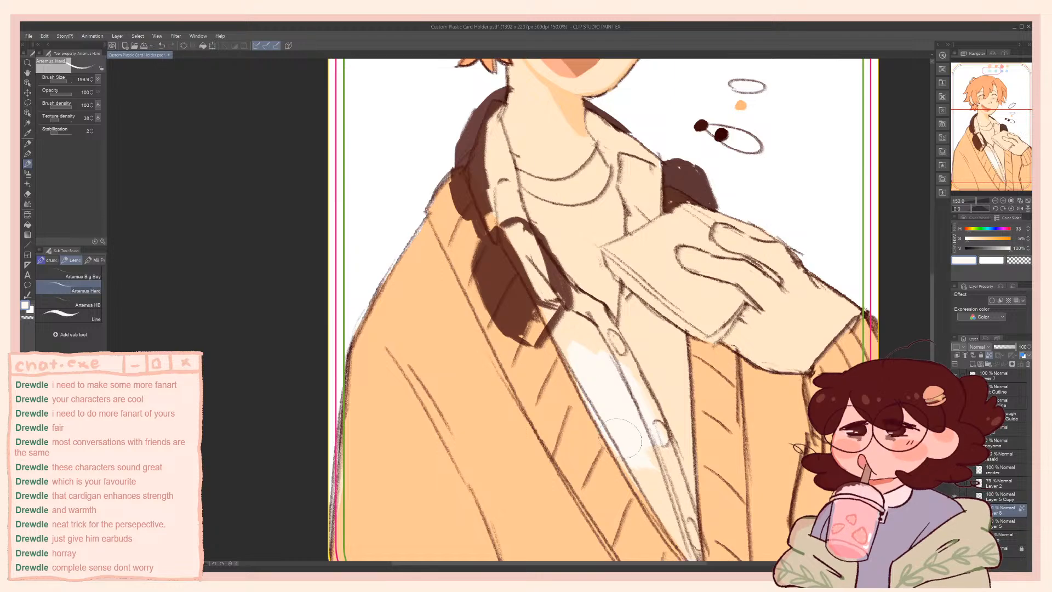
{"action": "left_click_drag", "start_coordinate": [543, 297], "coordinate": [562, 358]}
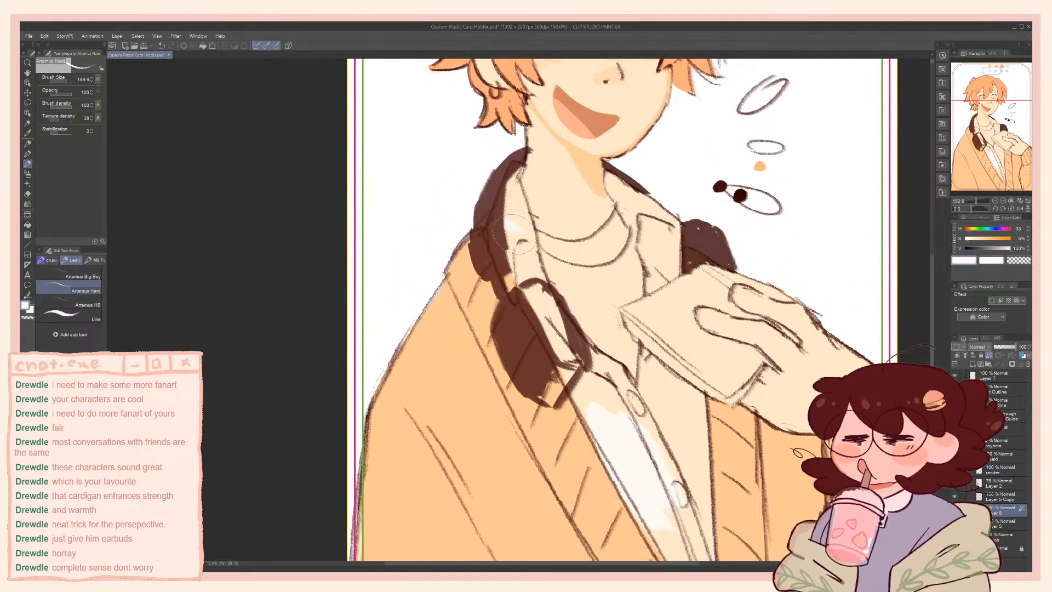
{"action": "mouse_move", "coordinate": [520, 242]}
{"action": "left_mouse_down"}
{"action": "mouse_move", "coordinate": [529, 293]}
{"action": "mouse_move", "coordinate": [506, 245]}
{"action": "mouse_move", "coordinate": [534, 311]}
{"action": "left_mouse_up"}
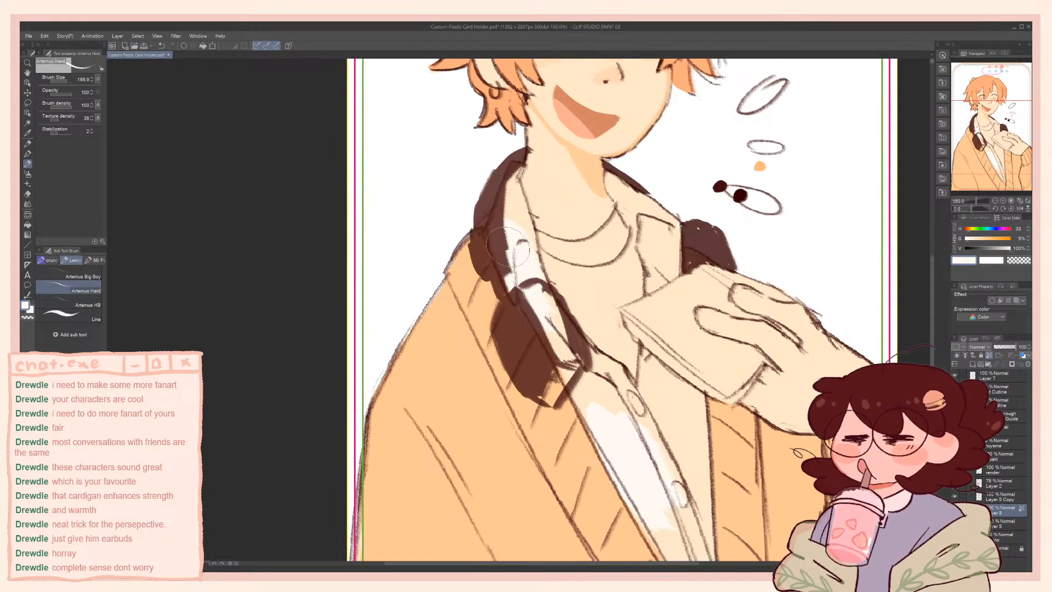
{"action": "left_click_drag", "start_coordinate": [501, 237], "coordinate": [512, 202]}
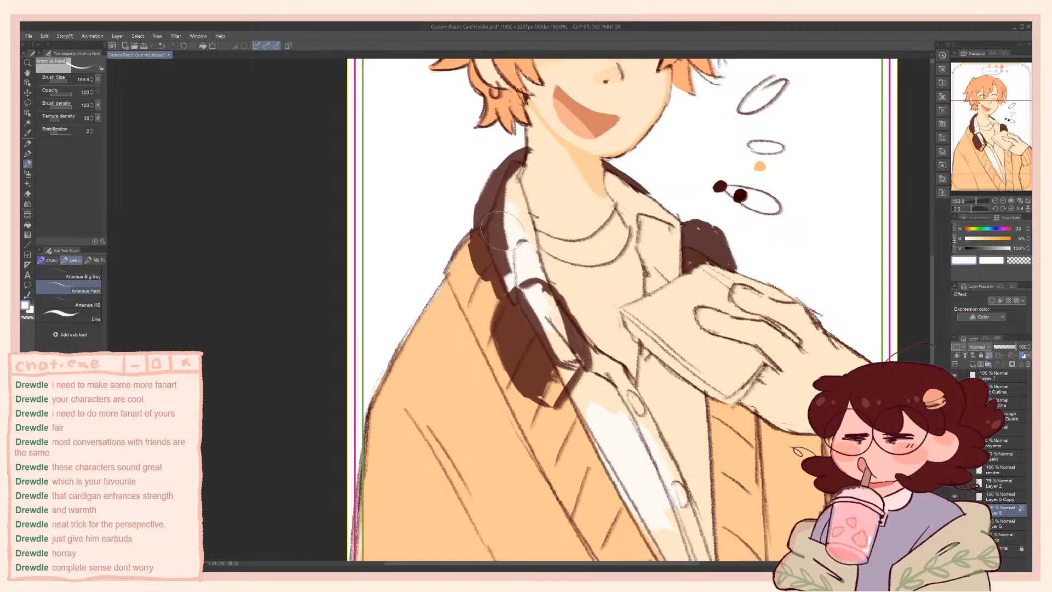
{"action": "key", "text": "bracketleft"}
{"action": "key", "text": "bracketleft"}
{"action": "key", "text": "bracketleft"}
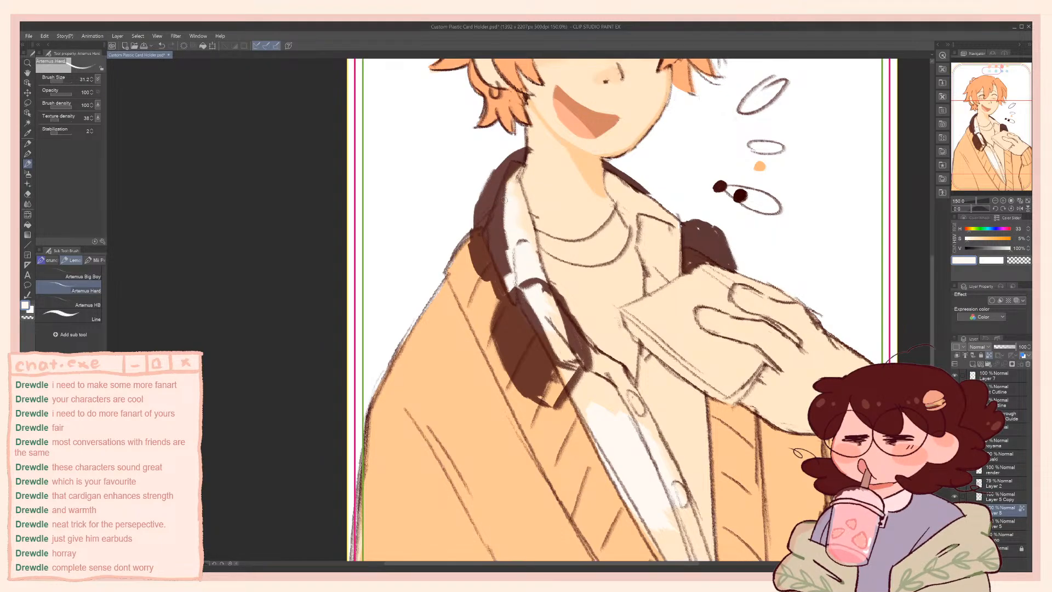
Hide the headphones layer and fill the shirt strip from the collar down along the cardigan edge with the sampled off-white
{"action": "left_click", "coordinate": [956, 484]}
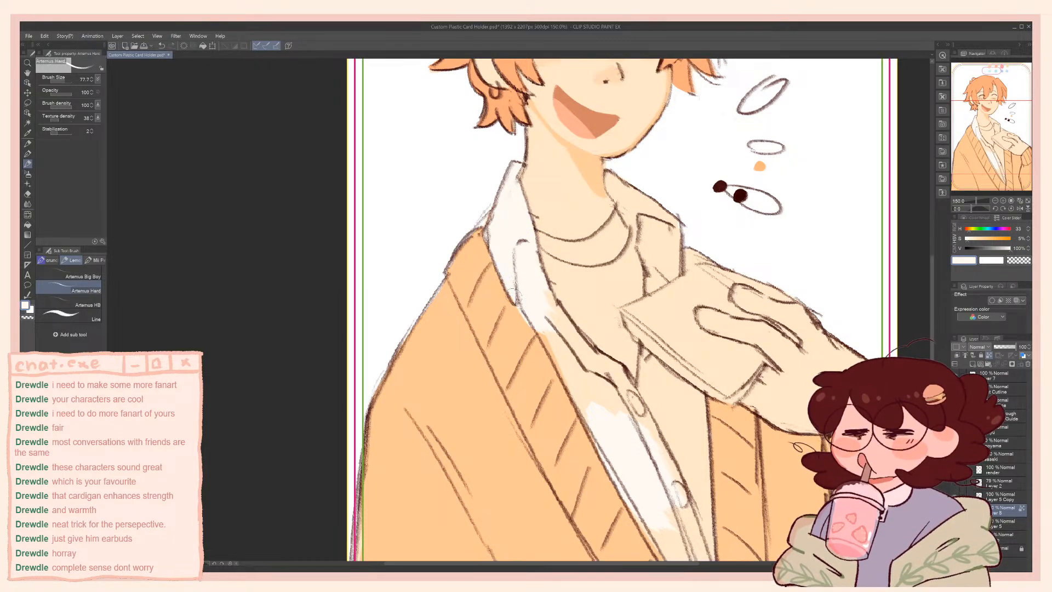
{"action": "left_click", "coordinate": [512, 318], "text": "alt"}
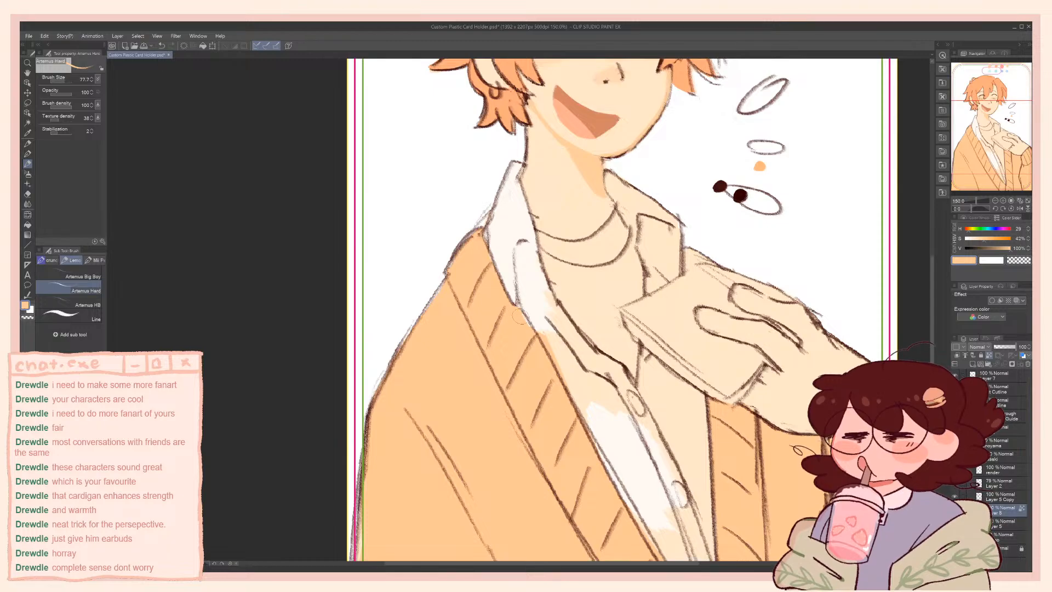
{"action": "left_click", "coordinate": [528, 291], "text": "alt"}
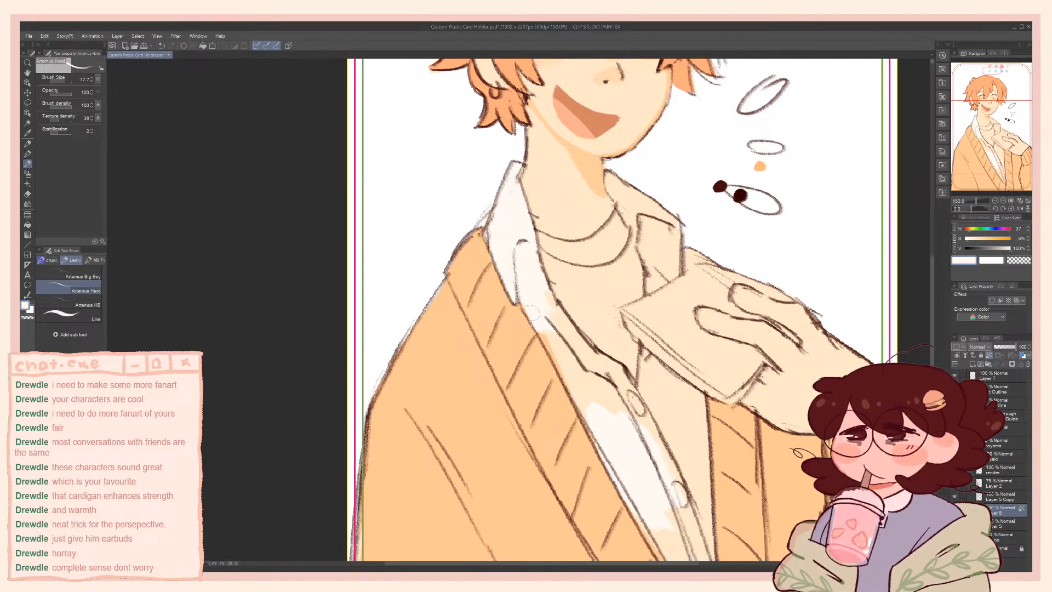
{"action": "mouse_move", "coordinate": [533, 312]}
{"action": "left_mouse_down"}
{"action": "mouse_move", "coordinate": [613, 444]}
{"action": "mouse_move", "coordinate": [541, 307]}
{"action": "mouse_move", "coordinate": [577, 385]}
{"action": "left_mouse_up"}
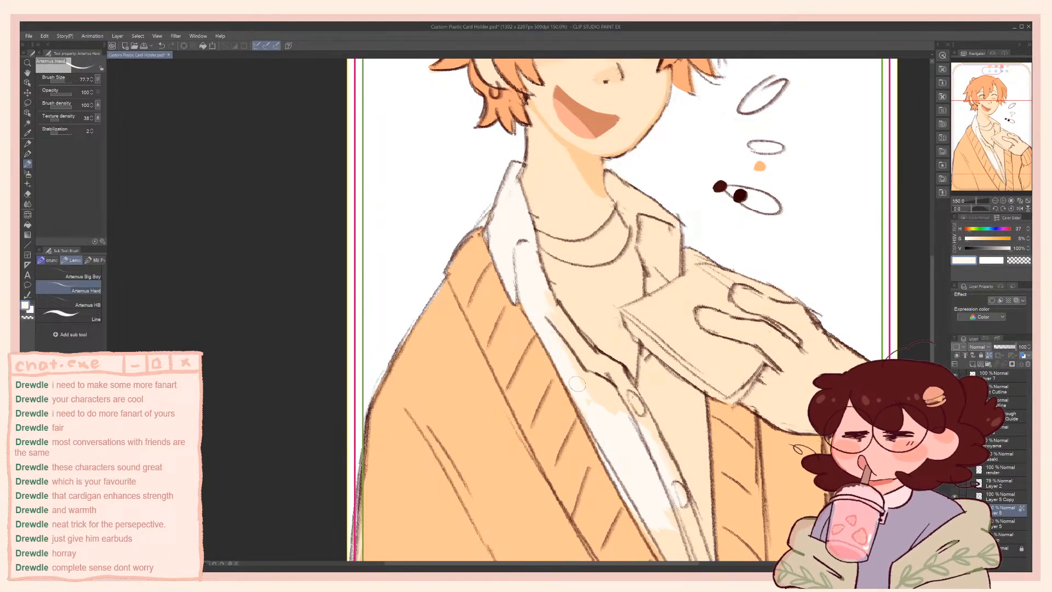
{"action": "mouse_move", "coordinate": [618, 430]}
{"action": "left_mouse_down"}
{"action": "mouse_move", "coordinate": [542, 295]}
{"action": "mouse_move", "coordinate": [601, 371]}
{"action": "mouse_move", "coordinate": [593, 352]}
{"action": "mouse_move", "coordinate": [619, 405]}
{"action": "left_mouse_up"}
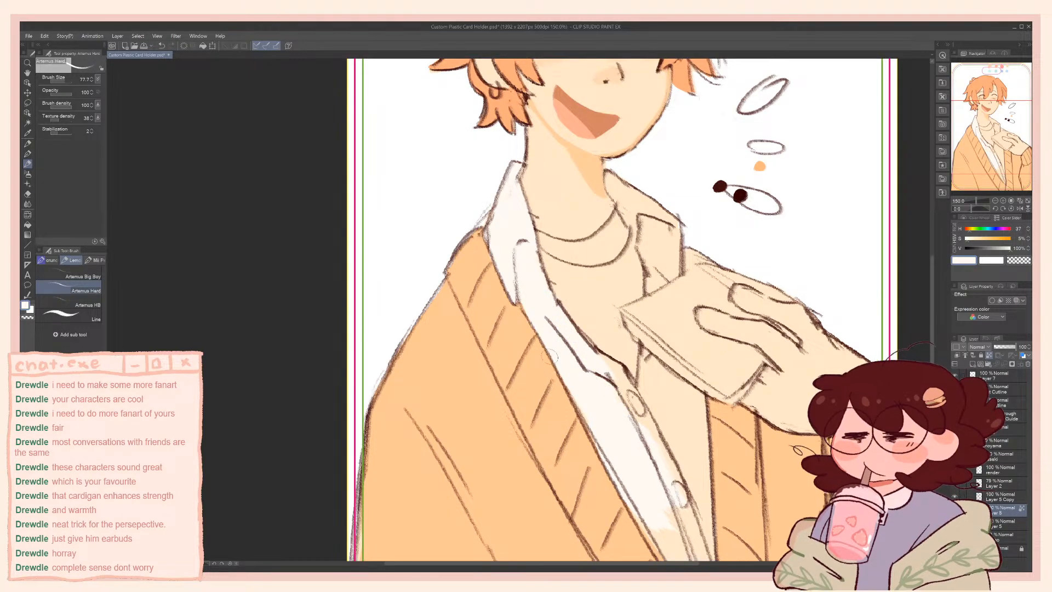
{"action": "mouse_move", "coordinate": [553, 355]}
{"action": "left_mouse_down"}
{"action": "mouse_move", "coordinate": [487, 183]}
{"action": "mouse_move", "coordinate": [601, 388]}
{"action": "left_mouse_up"}
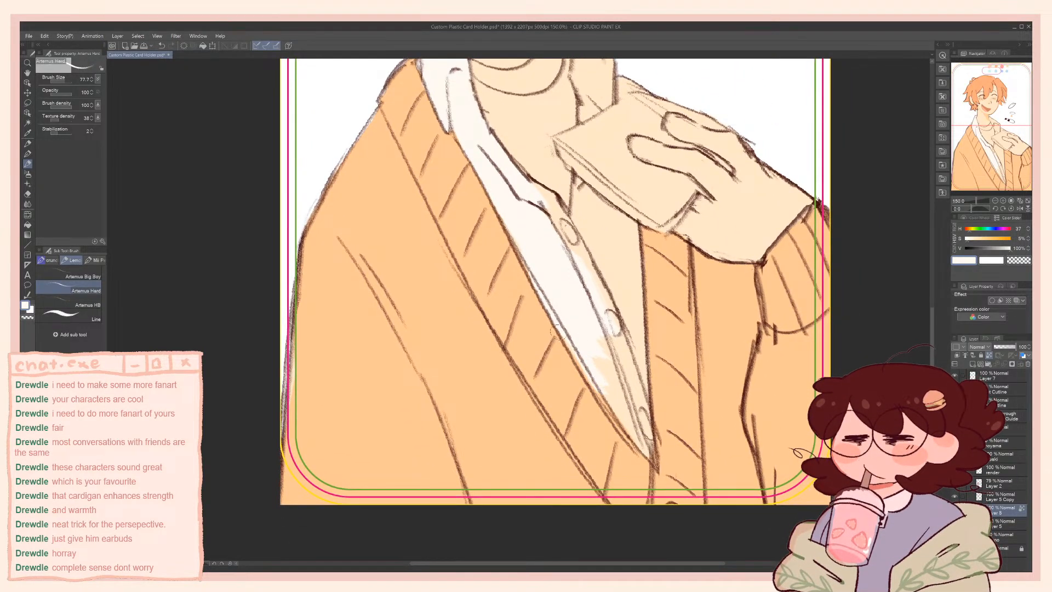
Fill the shirt's lower point and the edge below the held card with off-white, cleaning the neckline with the sampled skin tone
{"action": "mouse_move", "coordinate": [557, 333]}
{"action": "left_mouse_down"}
{"action": "mouse_move", "coordinate": [612, 405]}
{"action": "mouse_move", "coordinate": [573, 336]}
{"action": "mouse_move", "coordinate": [616, 408]}
{"action": "mouse_move", "coordinate": [565, 338]}
{"action": "mouse_move", "coordinate": [647, 450]}
{"action": "mouse_move", "coordinate": [639, 336]}
{"action": "left_mouse_up"}
{"action": "key", "text": "ctrl+z"}
{"action": "left_click_drag", "start_coordinate": [642, 394], "coordinate": [642, 308]}
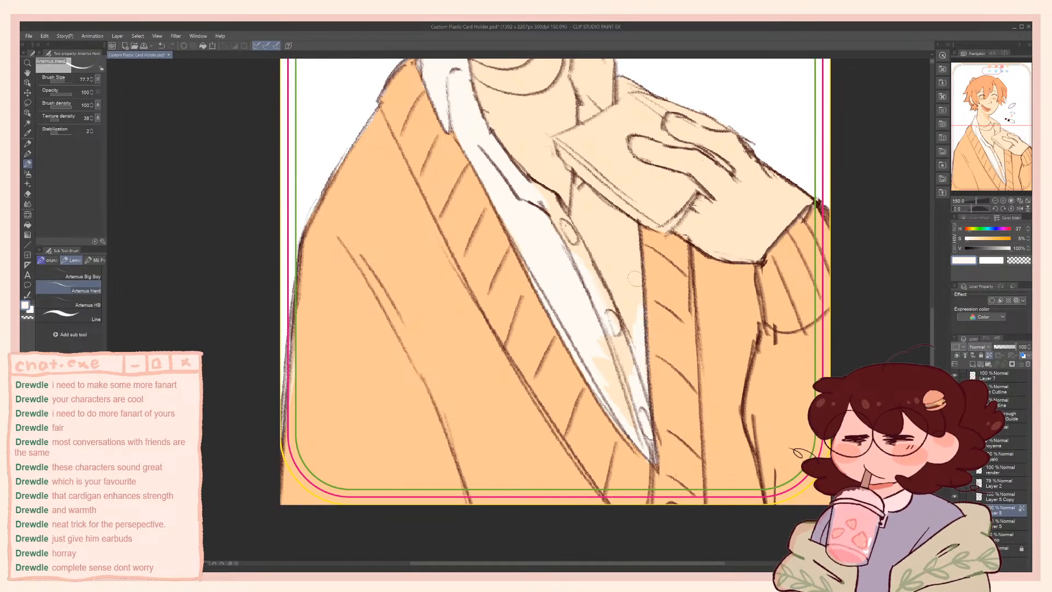
{"action": "left_click_drag", "start_coordinate": [578, 199], "coordinate": [577, 299]}
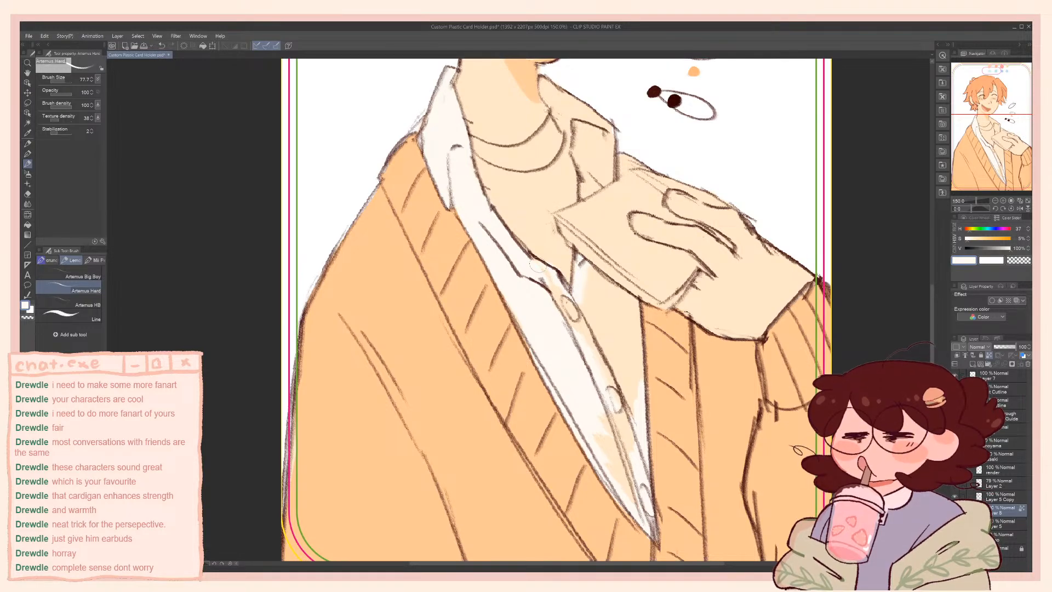
{"action": "left_click", "coordinate": [551, 248], "text": "alt"}
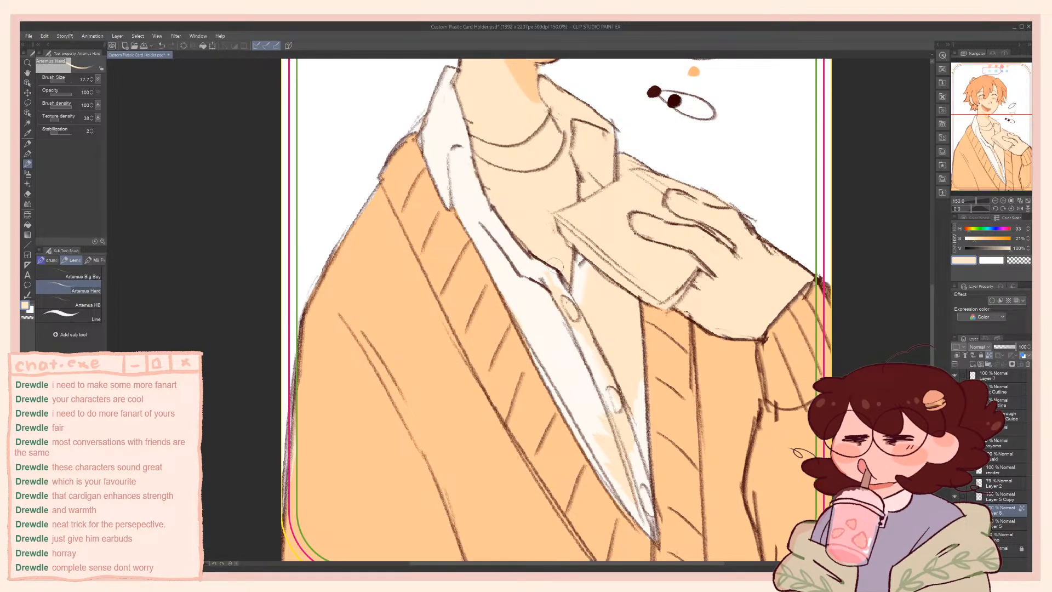
{"action": "left_click", "coordinate": [548, 266], "text": "alt"}
{"action": "left_click_drag", "start_coordinate": [548, 273], "coordinate": [566, 313]}
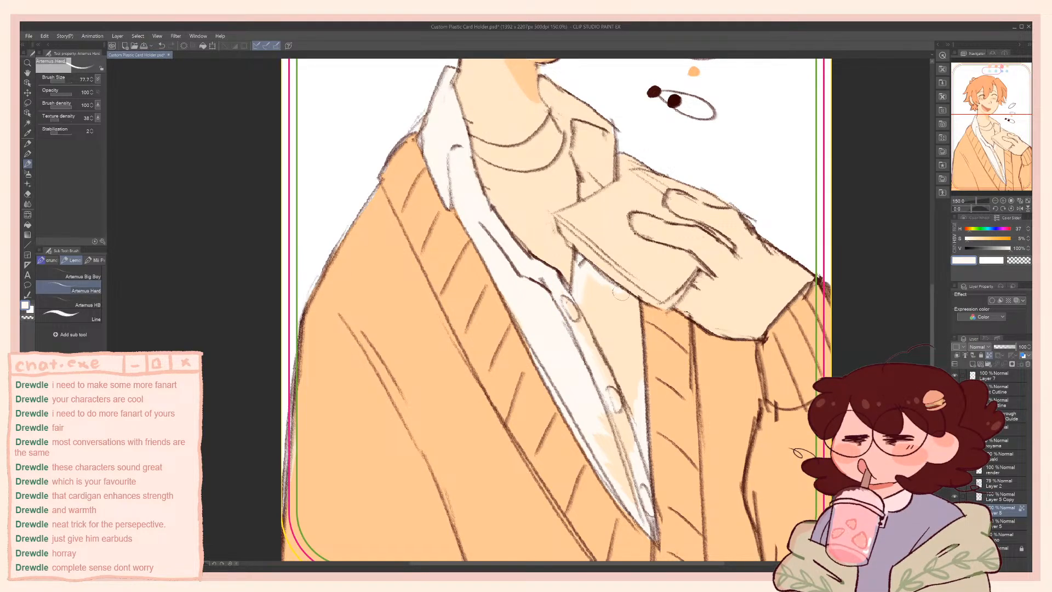
{"action": "left_click_drag", "start_coordinate": [629, 307], "coordinate": [638, 390]}
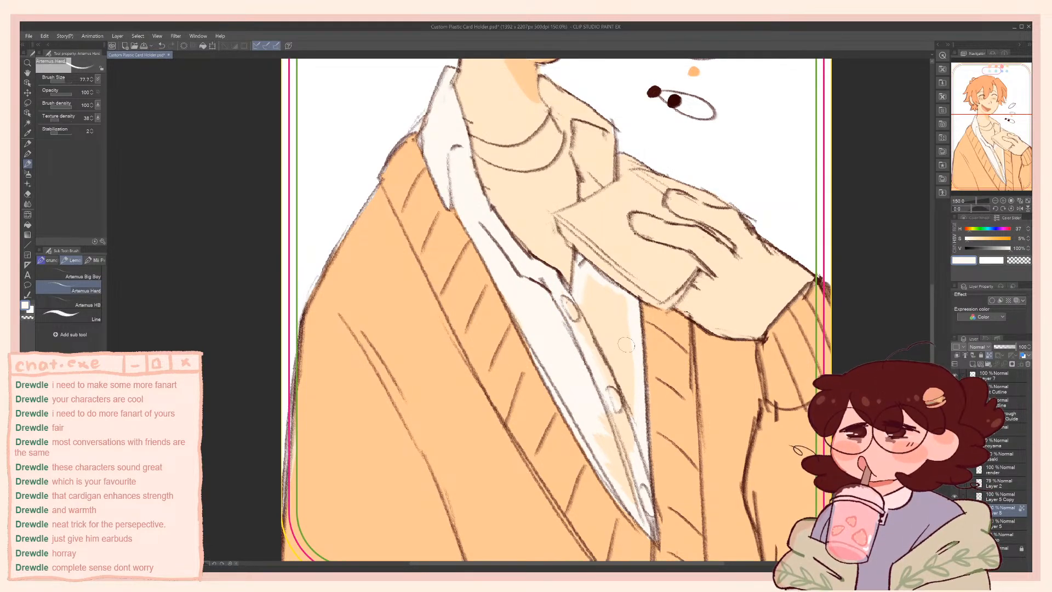
Paint the collar on the side of the raised hand off-white, down to the held card
{"action": "scroll", "coordinate": [627, 344], "scroll_direction": "up", "scroll_amount": 3}
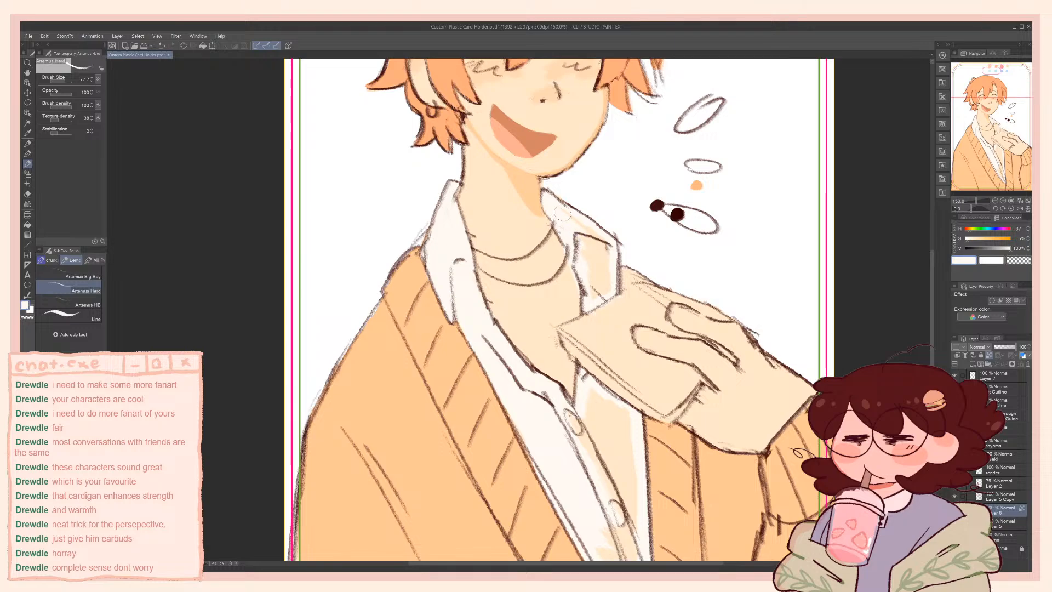
{"action": "mouse_move", "coordinate": [610, 294]}
{"action": "left_mouse_down"}
{"action": "mouse_move", "coordinate": [598, 258]}
{"action": "mouse_move", "coordinate": [592, 278]}
{"action": "left_mouse_up"}
{"action": "scroll", "coordinate": [570, 222], "scroll_direction": "down", "scroll_amount": 5}
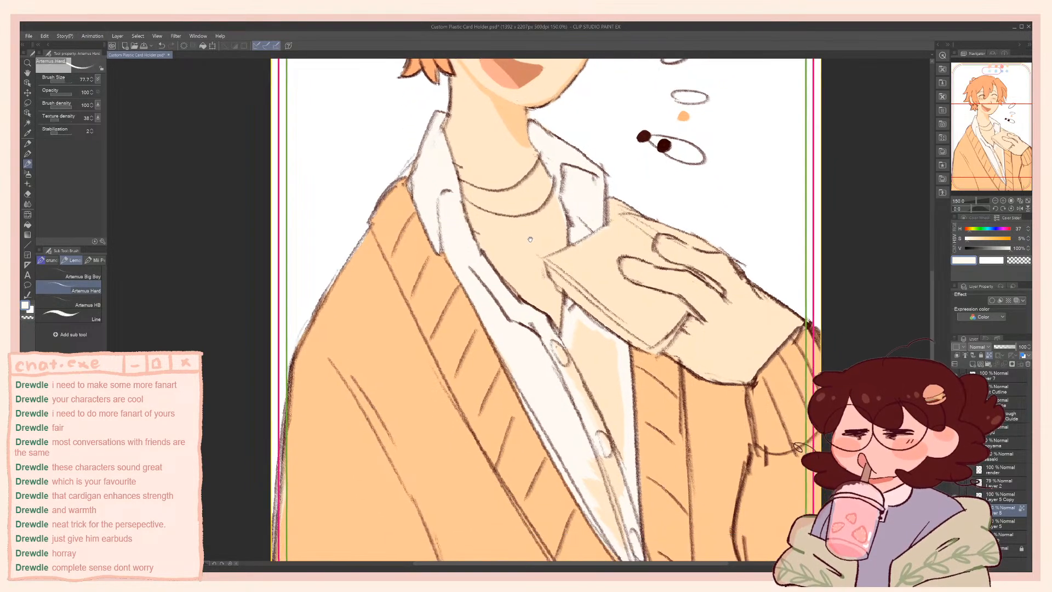
{"action": "mouse_move", "coordinate": [562, 251]}
{"action": "left_mouse_down"}
{"action": "mouse_move", "coordinate": [612, 235]}
{"action": "mouse_move", "coordinate": [595, 222]}
{"action": "mouse_move", "coordinate": [633, 290]}
{"action": "mouse_move", "coordinate": [620, 237]}
{"action": "mouse_move", "coordinate": [632, 265]}
{"action": "mouse_move", "coordinate": [622, 238]}
{"action": "mouse_move", "coordinate": [607, 237]}
{"action": "mouse_move", "coordinate": [586, 314]}
{"action": "left_mouse_up"}
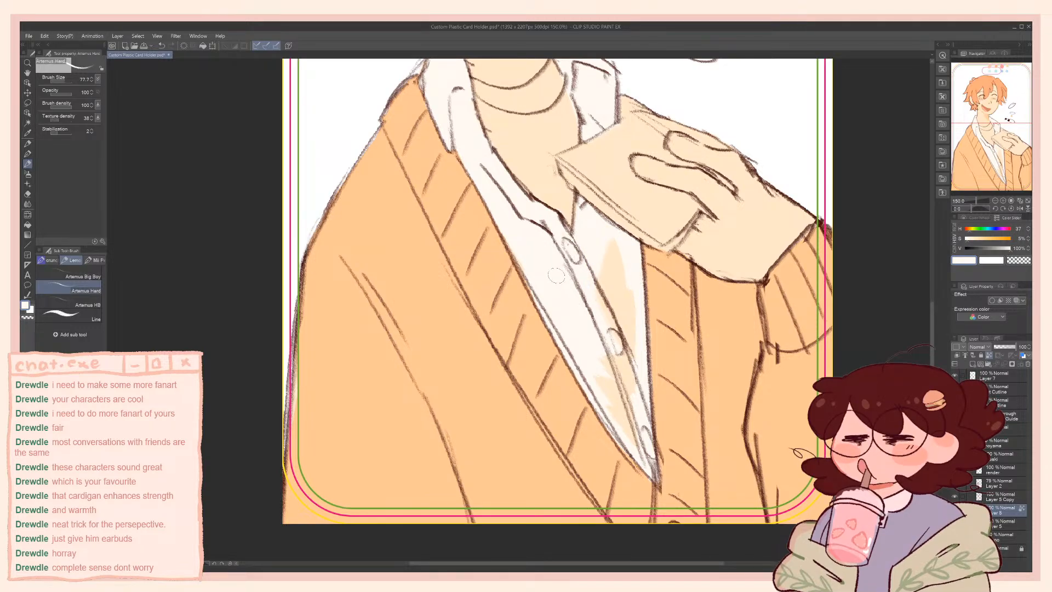
Cover the remaining cream patches around the shirt's buttons with off-white using an enlarged brush
{"action": "mouse_move", "coordinate": [602, 366]}
{"action": "left_mouse_down"}
{"action": "mouse_move", "coordinate": [605, 386]}
{"action": "mouse_move", "coordinate": [632, 403]}
{"action": "left_mouse_up"}
{"action": "key", "text": "bracketright"}
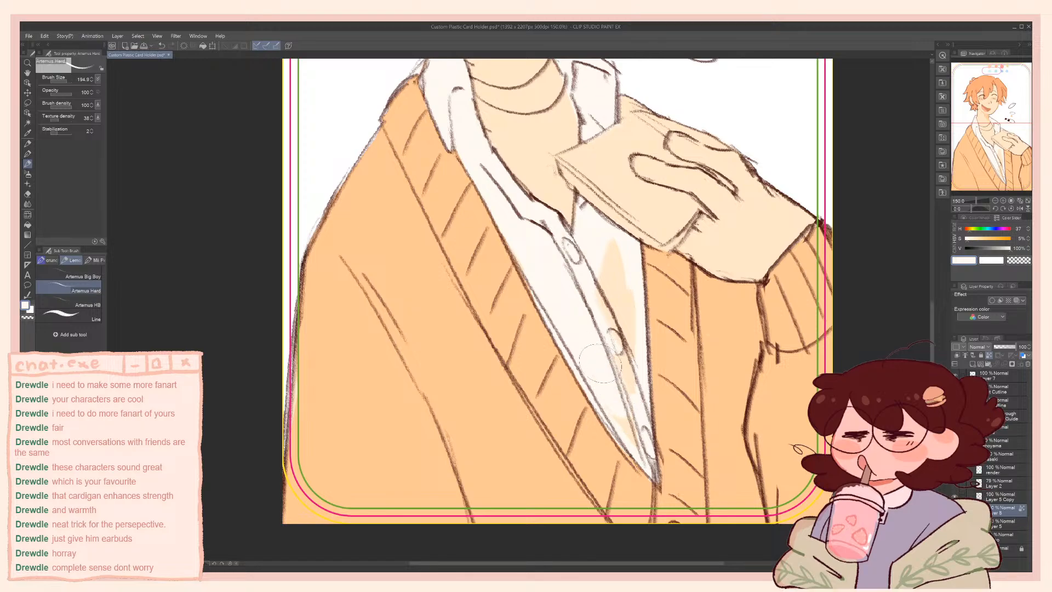
{"action": "mouse_move", "coordinate": [609, 310]}
{"action": "left_mouse_down"}
{"action": "mouse_move", "coordinate": [614, 262]}
{"action": "mouse_move", "coordinate": [622, 375]}
{"action": "left_mouse_up"}
{"action": "mouse_move", "coordinate": [593, 256]}
{"action": "left_mouse_down"}
{"action": "mouse_move", "coordinate": [610, 355]}
{"action": "mouse_move", "coordinate": [656, 451]}
{"action": "left_mouse_up"}
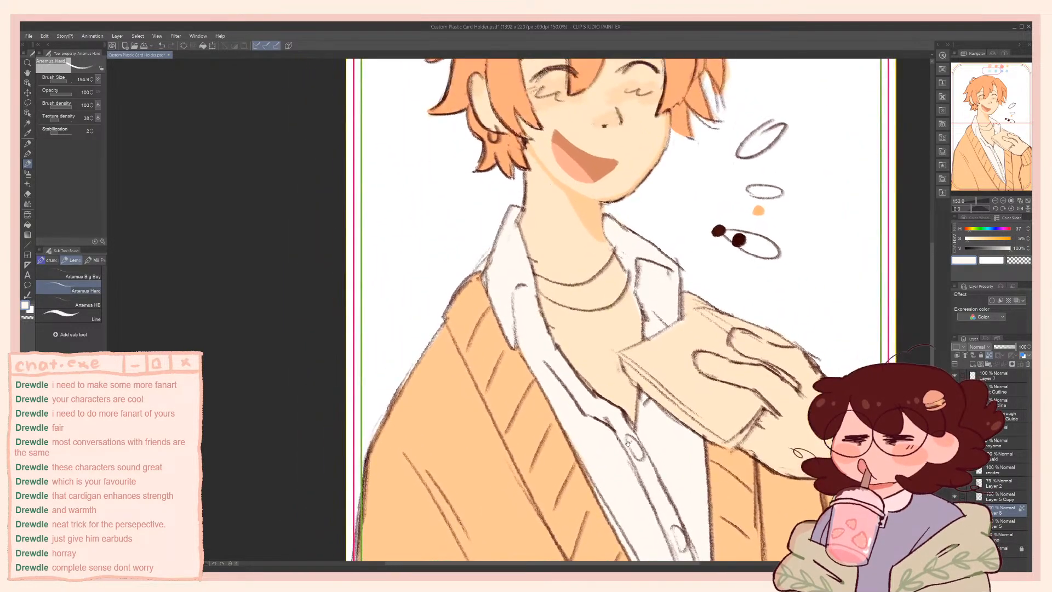
Mix a salmon pink at hue 12 and saturation 41% and block in the centre of the inner T-shirt
{"action": "mouse_move", "coordinate": [613, 338]}
{"action": "left_mouse_down"}
{"action": "mouse_move", "coordinate": [589, 398]}
{"action": "mouse_move", "coordinate": [571, 411]}
{"action": "left_mouse_up"}
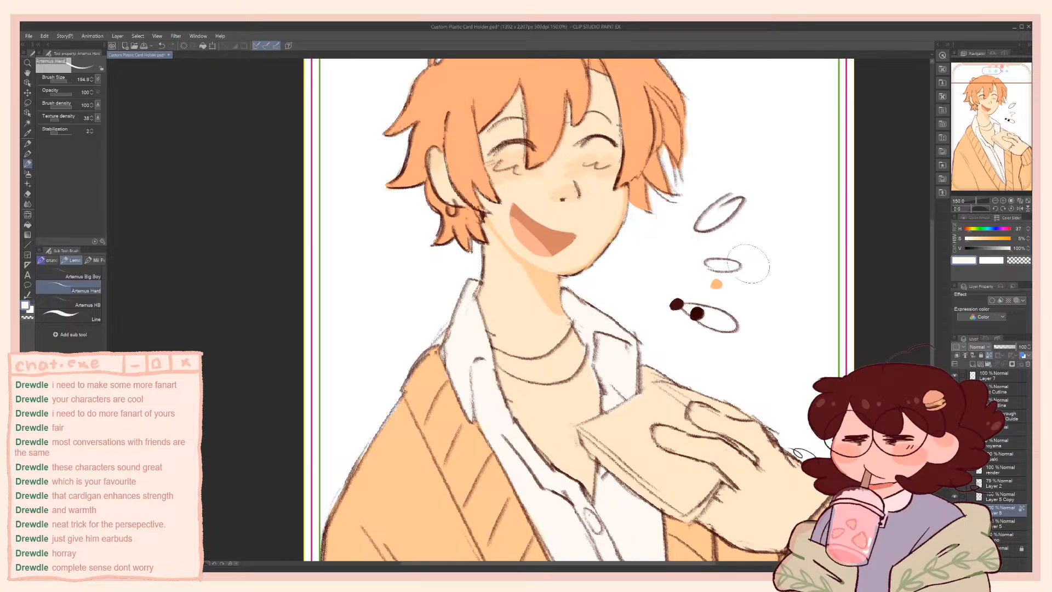
{"action": "left_click", "coordinate": [969, 229]}
{"action": "left_click", "coordinate": [969, 231]}
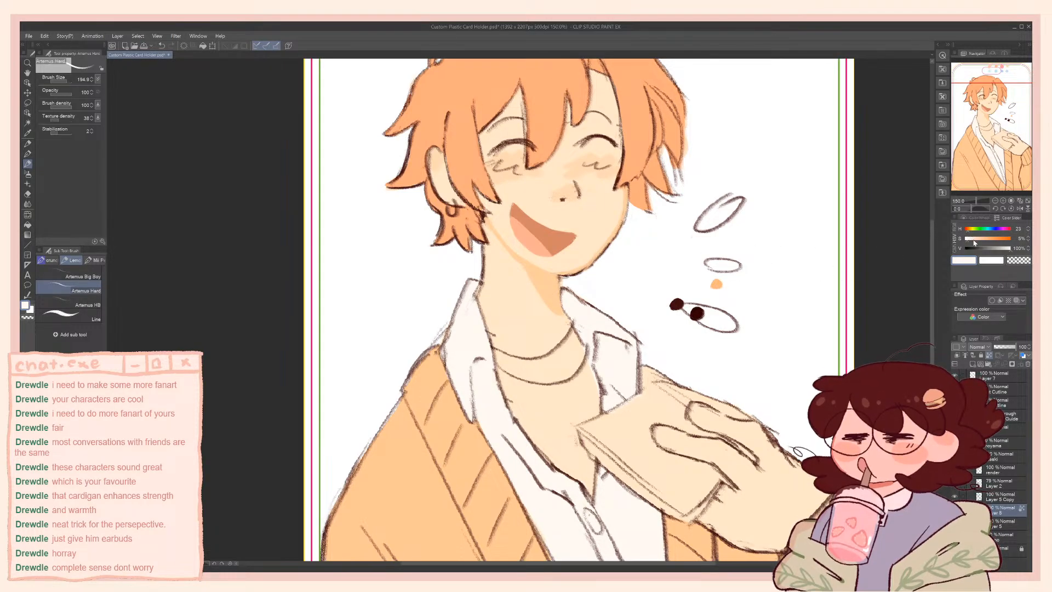
{"action": "left_click_drag", "start_coordinate": [978, 240], "coordinate": [985, 242]}
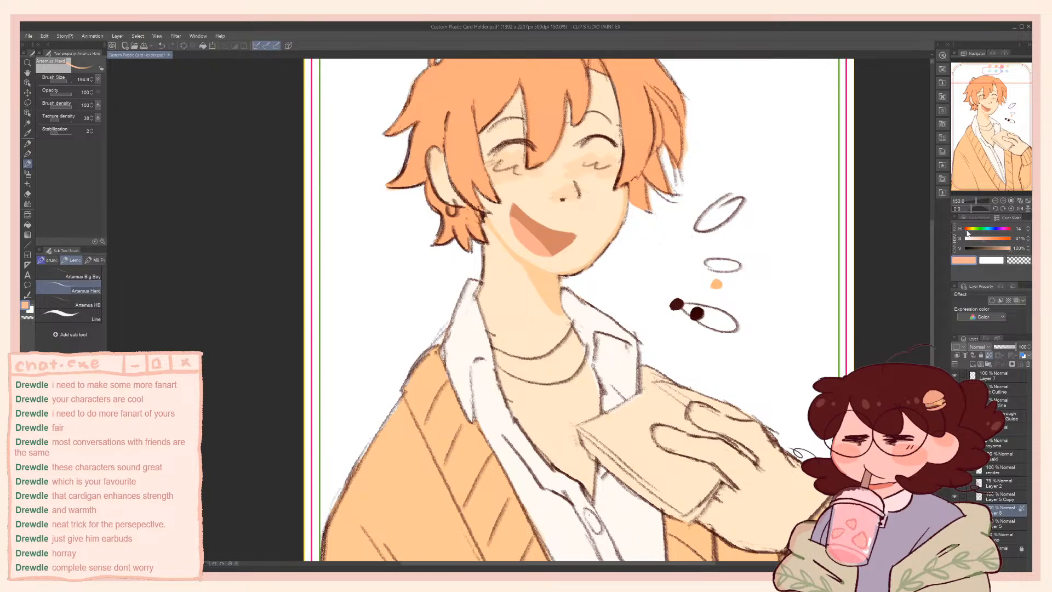
{"action": "left_click", "coordinate": [968, 228]}
{"action": "mouse_move", "coordinate": [528, 378]}
{"action": "left_mouse_down"}
{"action": "mouse_move", "coordinate": [544, 423]}
{"action": "mouse_move", "coordinate": [524, 391]}
{"action": "mouse_move", "coordinate": [537, 424]}
{"action": "mouse_move", "coordinate": [521, 396]}
{"action": "left_mouse_up"}
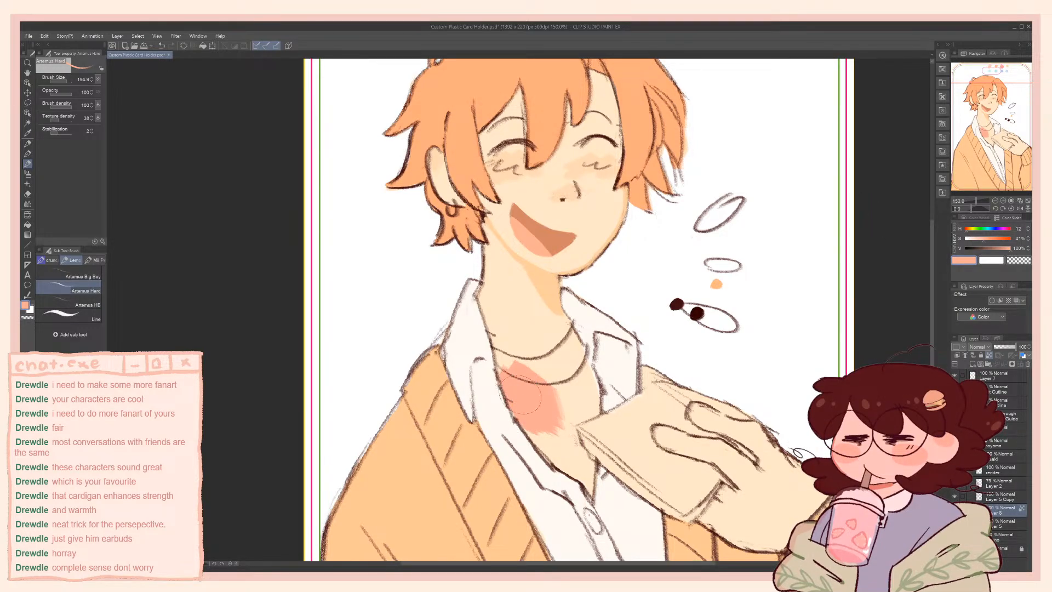
Fill the T-shirt's neckband, edges and lower point with the salmon pink until no cream gaps remain
{"action": "mouse_move", "coordinate": [515, 354]}
{"action": "left_mouse_down"}
{"action": "mouse_move", "coordinate": [497, 355]}
{"action": "mouse_move", "coordinate": [500, 374]}
{"action": "mouse_move", "coordinate": [498, 357]}
{"action": "mouse_move", "coordinate": [501, 373]}
{"action": "mouse_move", "coordinate": [506, 365]}
{"action": "left_mouse_up"}
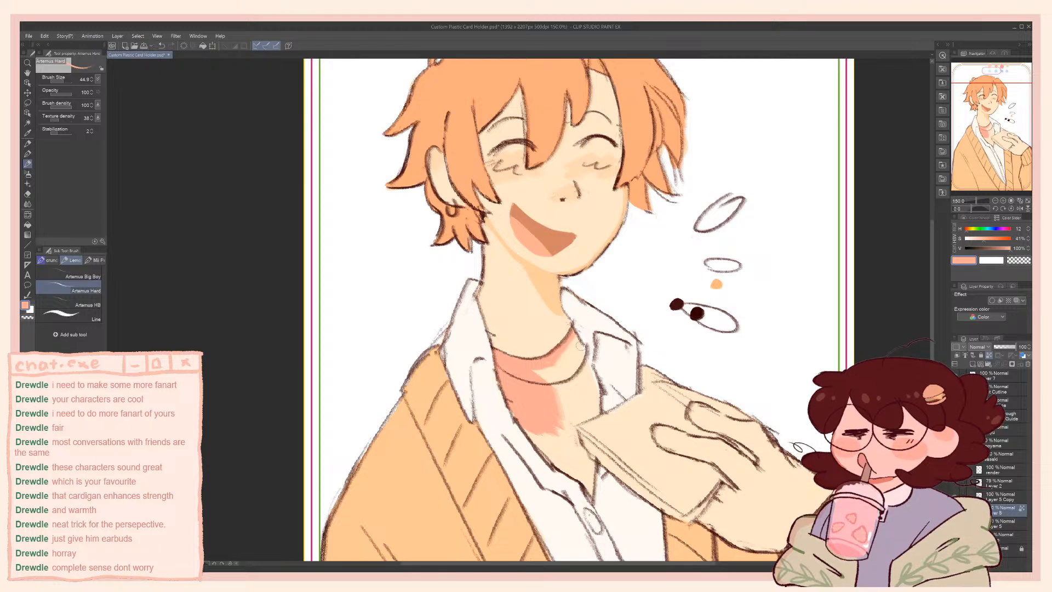
{"action": "left_click_drag", "start_coordinate": [574, 334], "coordinate": [589, 357]}
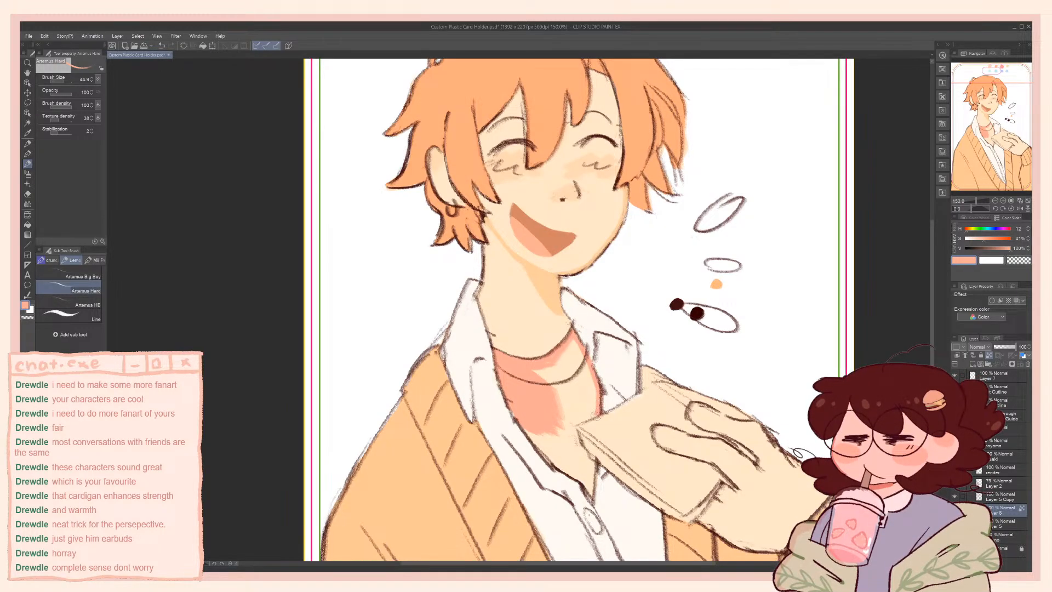
{"action": "mouse_move", "coordinate": [573, 432]}
{"action": "left_mouse_down"}
{"action": "mouse_move", "coordinate": [594, 462]}
{"action": "mouse_move", "coordinate": [593, 496]}
{"action": "mouse_move", "coordinate": [532, 437]}
{"action": "left_mouse_up"}
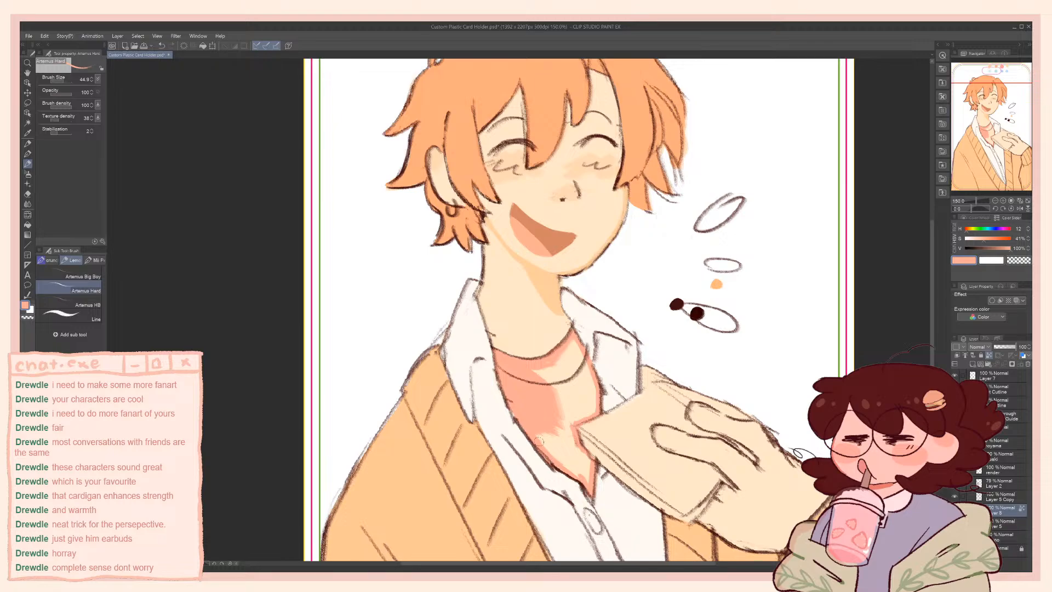
{"action": "mouse_move", "coordinate": [559, 439]}
{"action": "left_mouse_down", "text": "ctrl+alt"}
{"action": "mouse_move", "coordinate": [590, 484]}
{"action": "mouse_move", "coordinate": [584, 455]}
{"action": "mouse_move", "coordinate": [585, 469]}
{"action": "mouse_move", "coordinate": [556, 430]}
{"action": "mouse_move", "coordinate": [569, 438]}
{"action": "mouse_move", "coordinate": [582, 405]}
{"action": "mouse_move", "coordinate": [570, 418]}
{"action": "mouse_move", "coordinate": [587, 413]}
{"action": "mouse_move", "coordinate": [589, 378]}
{"action": "left_mouse_up", "text": "ctrl+alt"}
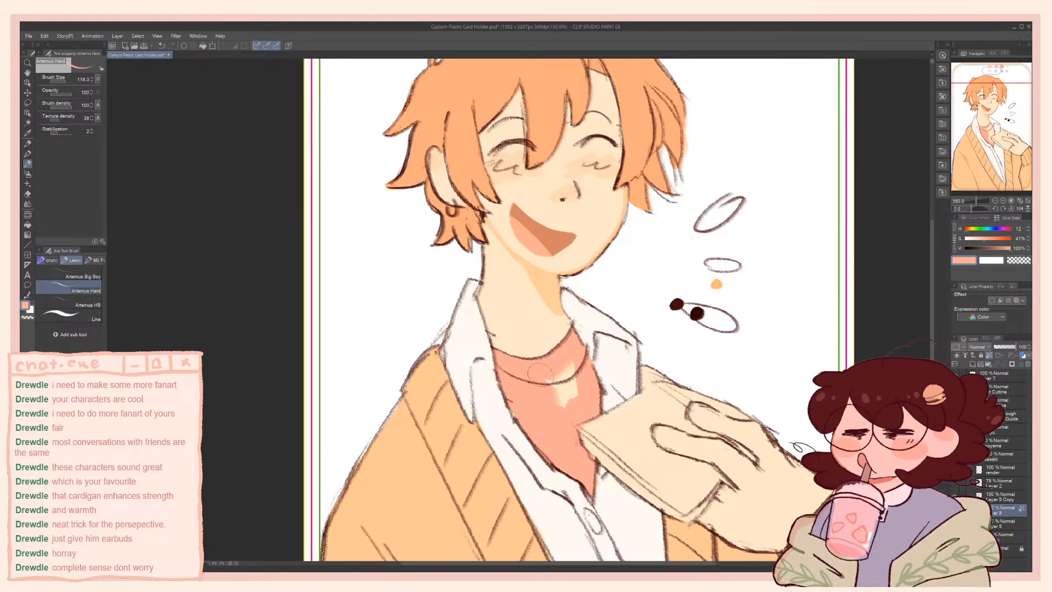
{"action": "left_click_drag", "start_coordinate": [573, 357], "coordinate": [567, 387]}
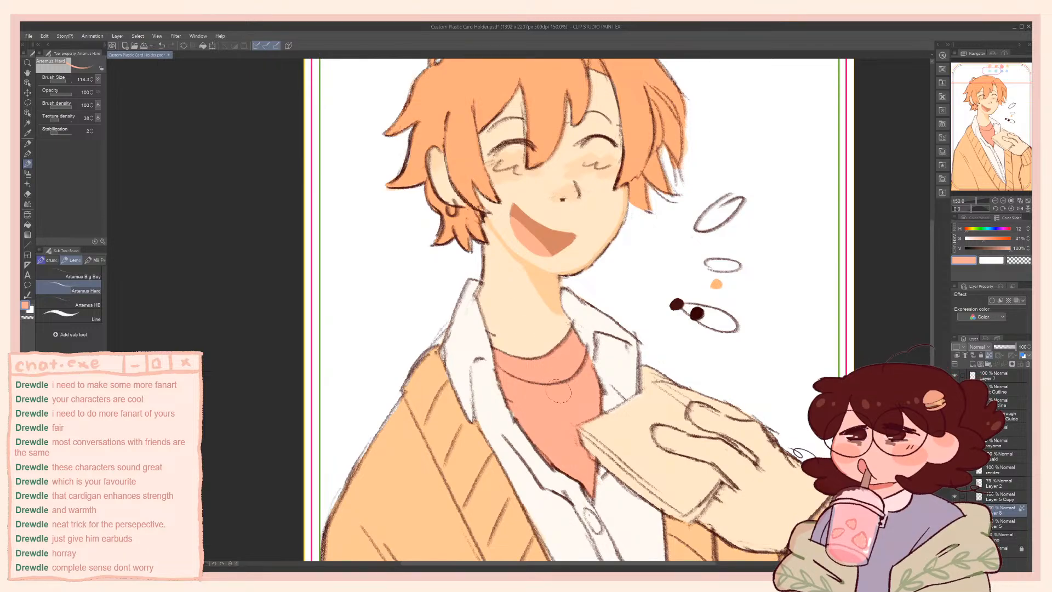
Sample the cardigan's light orange and paint the cardigan sliver between the collar and the raised hand with a smaller brush
{"action": "mouse_move", "coordinate": [512, 306]}
{"action": "left_mouse_down"}
{"action": "mouse_move", "coordinate": [501, 274]}
{"action": "mouse_move", "coordinate": [552, 368]}
{"action": "mouse_move", "coordinate": [504, 250]}
{"action": "mouse_move", "coordinate": [503, 170]}
{"action": "left_mouse_up"}
{"action": "left_click", "coordinate": [620, 210], "text": "alt"}
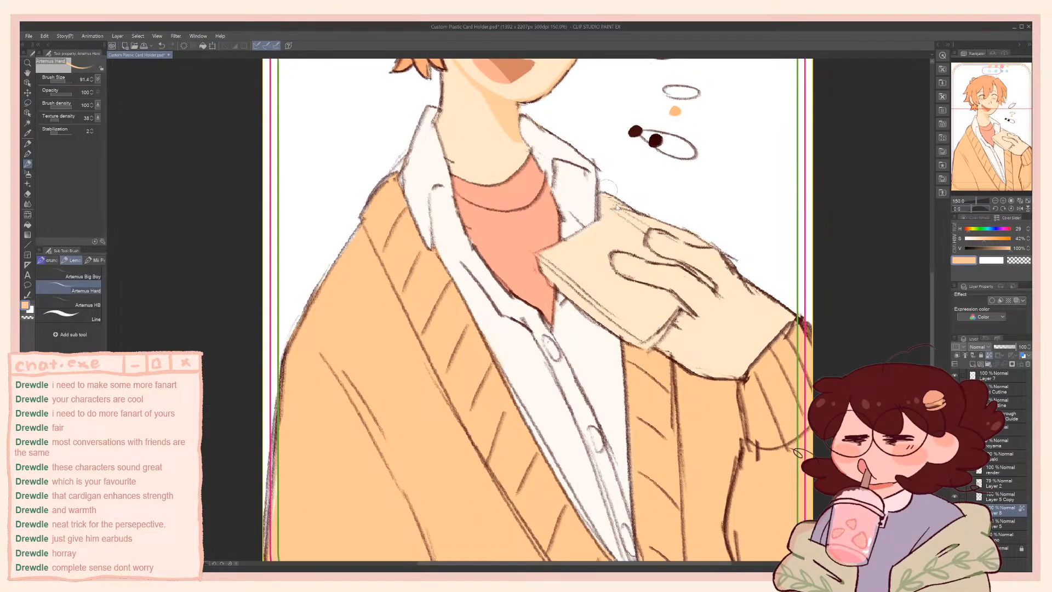
{"action": "key", "text": "bracketleft"}
{"action": "key", "text": "bracketleft"}
{"action": "left_click_drag", "start_coordinate": [624, 207], "coordinate": [607, 207]}
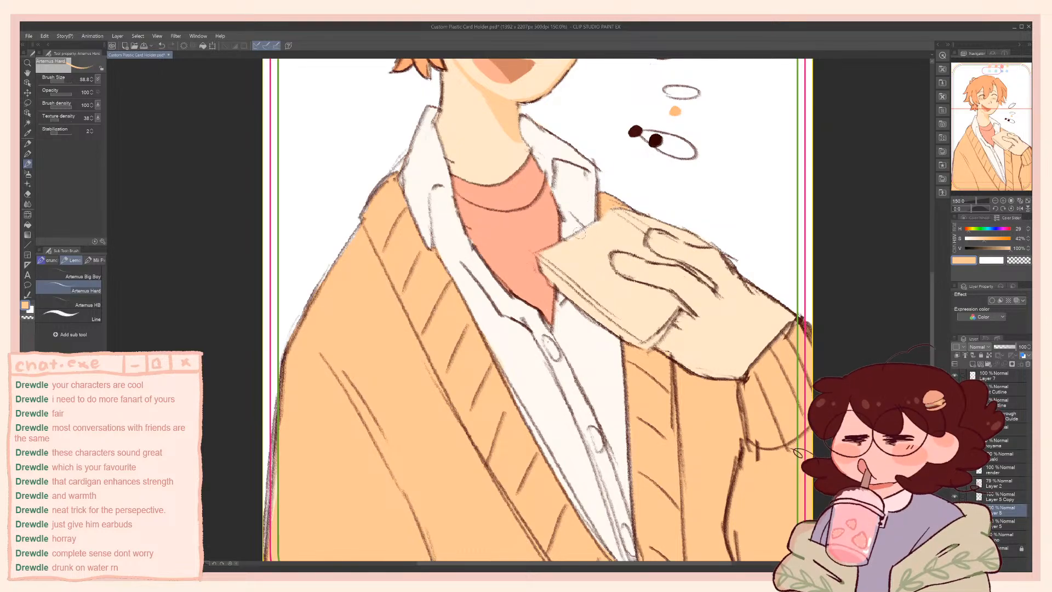
Inspect the orange-haired character's face, clothing, hand and book up close and as a whole
{"action": "left_click_drag", "start_coordinate": [539, 201], "coordinate": [545, 368]}
{"action": "left_click_drag", "start_coordinate": [495, 270], "coordinate": [522, 384]}
{"action": "left_click_drag", "start_coordinate": [522, 437], "coordinate": [490, 251]}
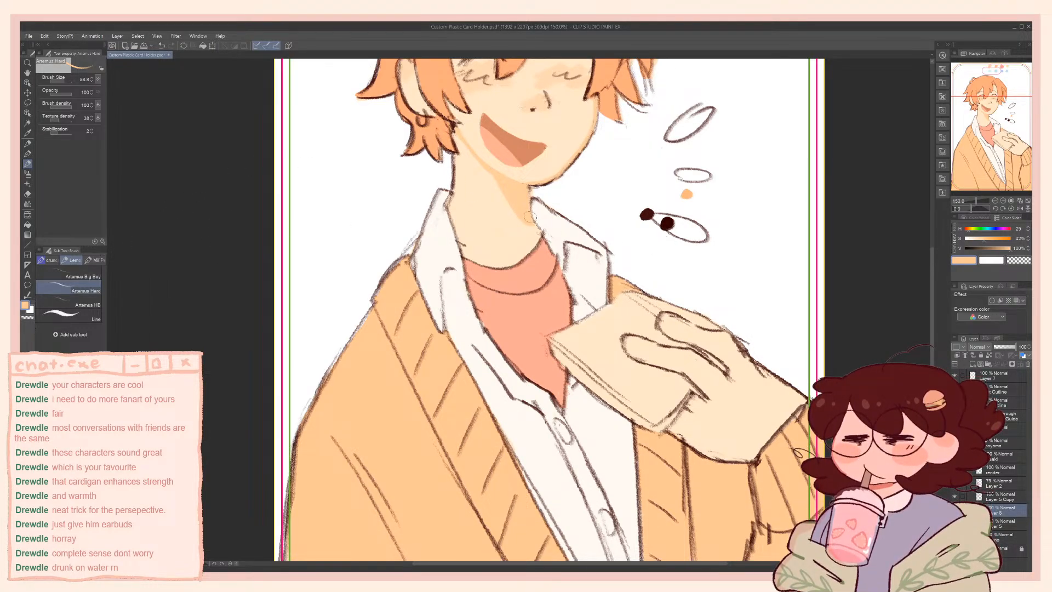
{"action": "left_click_drag", "start_coordinate": [578, 152], "coordinate": [539, 217]}
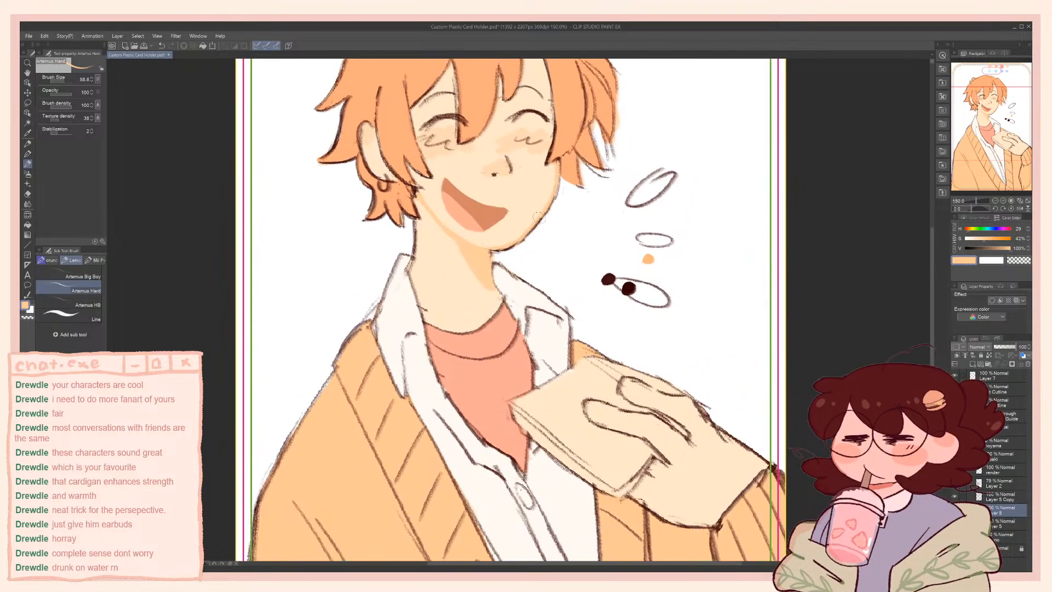
{"action": "left_click", "coordinate": [514, 141], "text": "alt"}
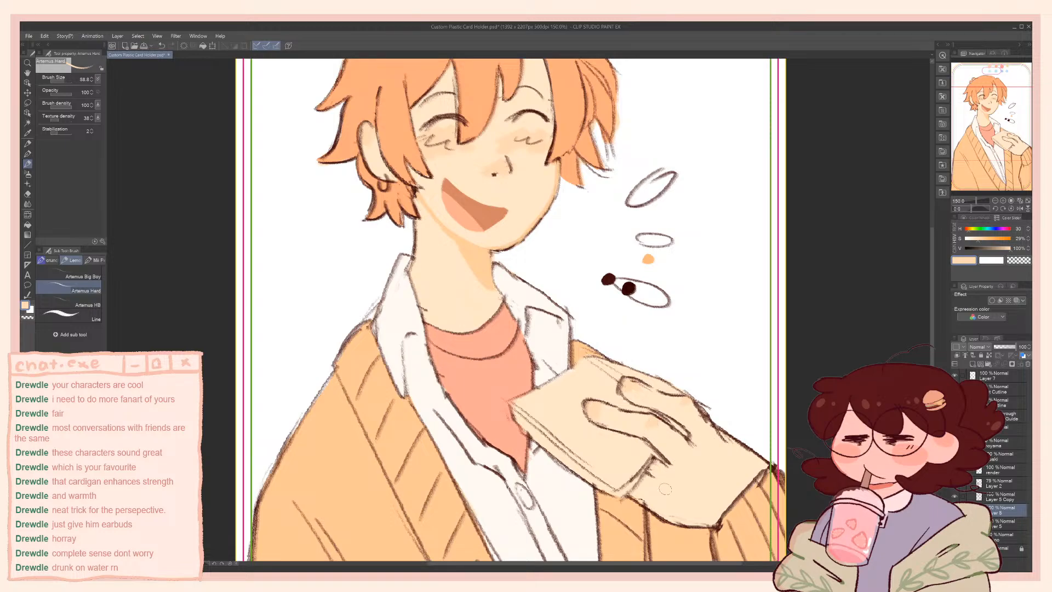
{"action": "left_click_drag", "start_coordinate": [667, 490], "coordinate": [637, 429]}
{"action": "left_click", "coordinate": [628, 432], "text": "alt"}
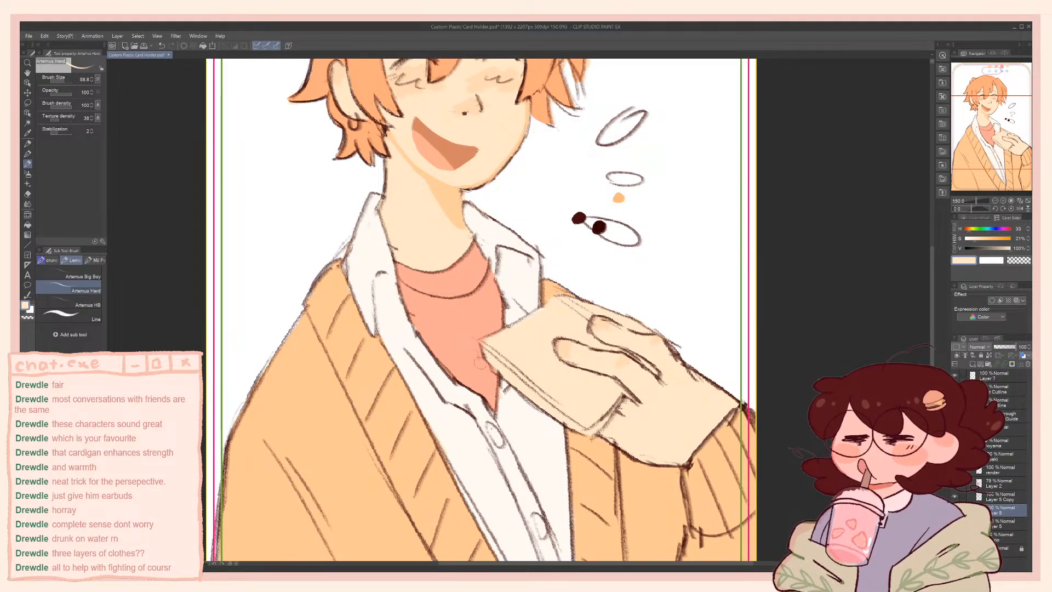
{"action": "left_click_drag", "start_coordinate": [529, 420], "coordinate": [547, 403]}
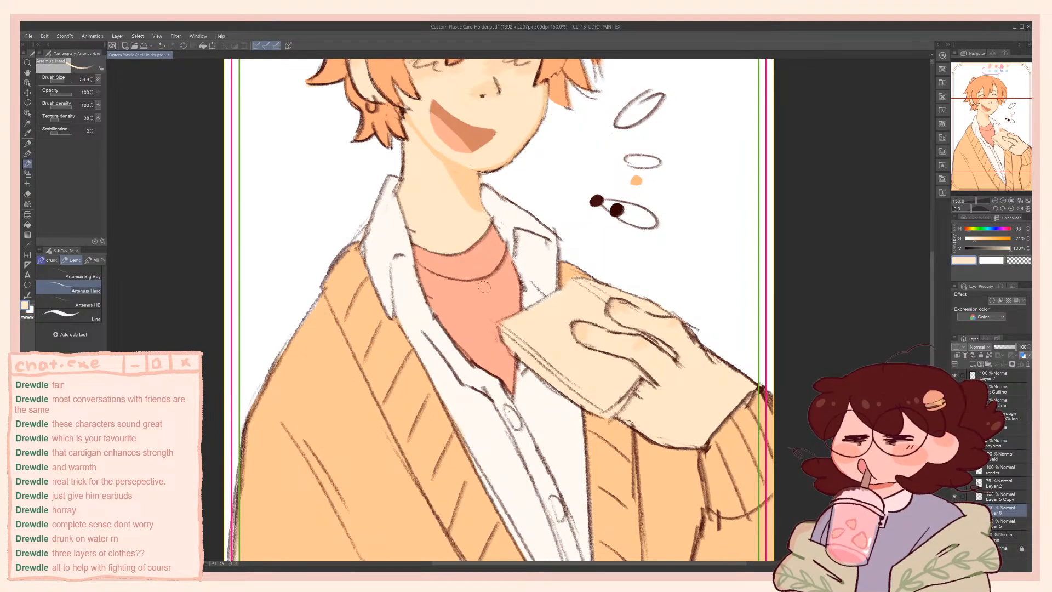
{"action": "left_click_drag", "start_coordinate": [483, 286], "coordinate": [498, 317]}
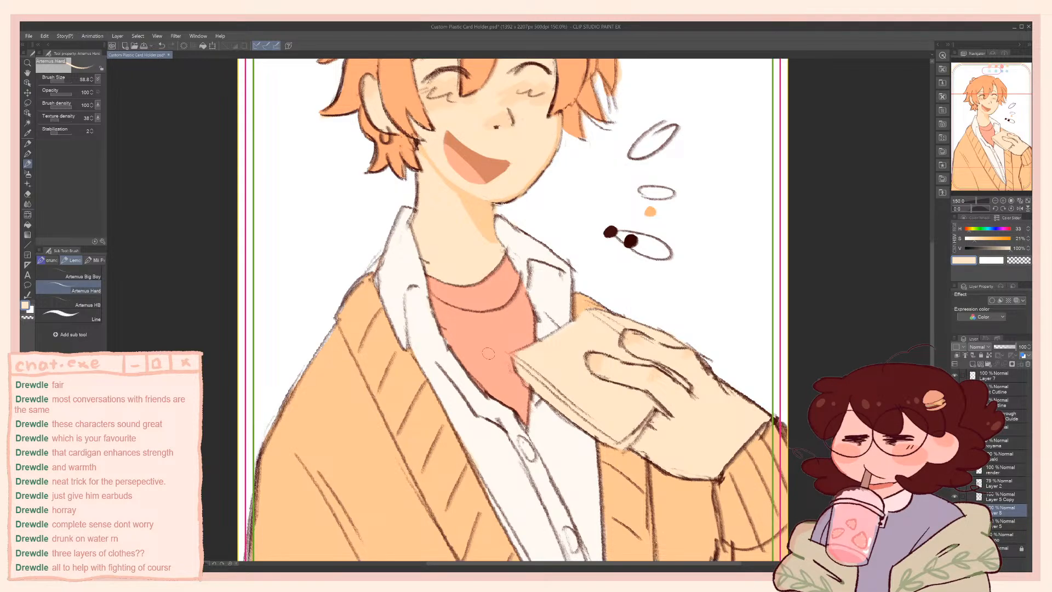
{"action": "scroll", "coordinate": [486, 352], "scroll_direction": "down", "scroll_amount": 3}
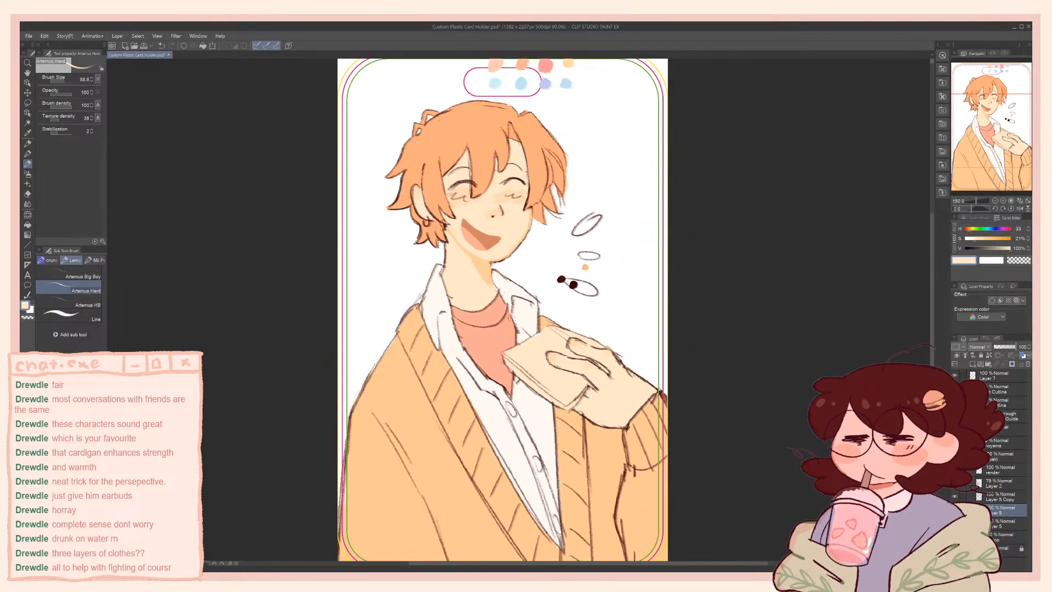
{"action": "scroll", "coordinate": [558, 363], "scroll_direction": "up", "scroll_amount": 2}
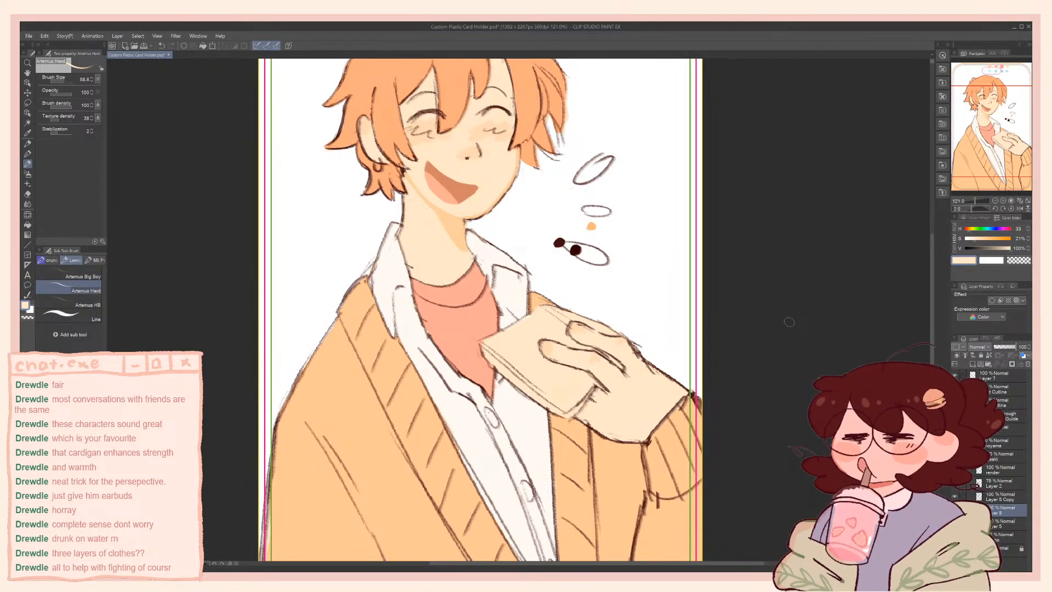
{"action": "scroll", "coordinate": [603, 310], "scroll_direction": "up", "scroll_amount": 2}
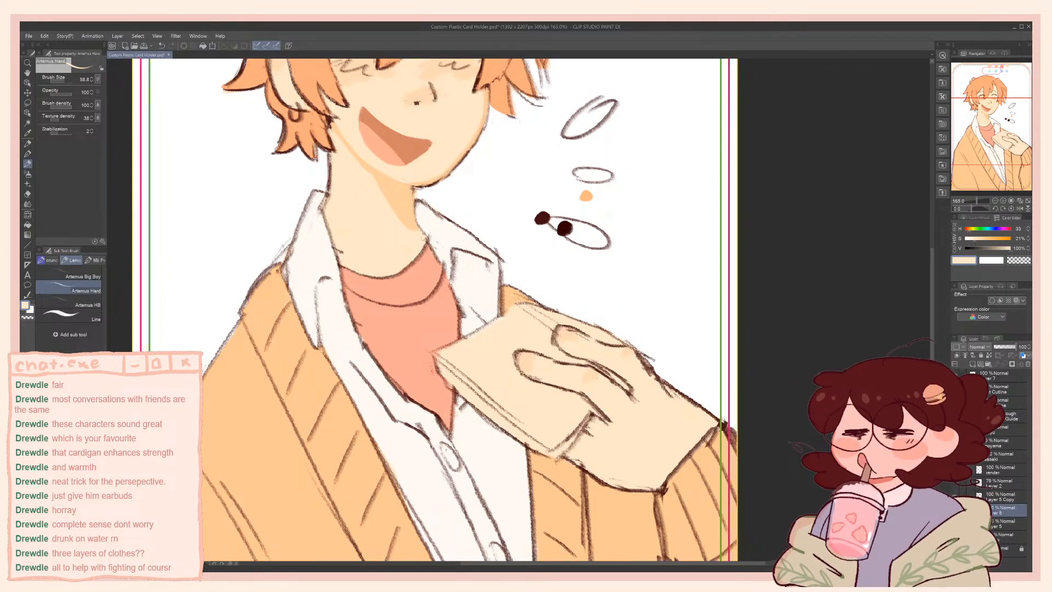
{"action": "left_click", "coordinate": [971, 456]}
{"action": "left_click", "coordinate": [970, 415]}
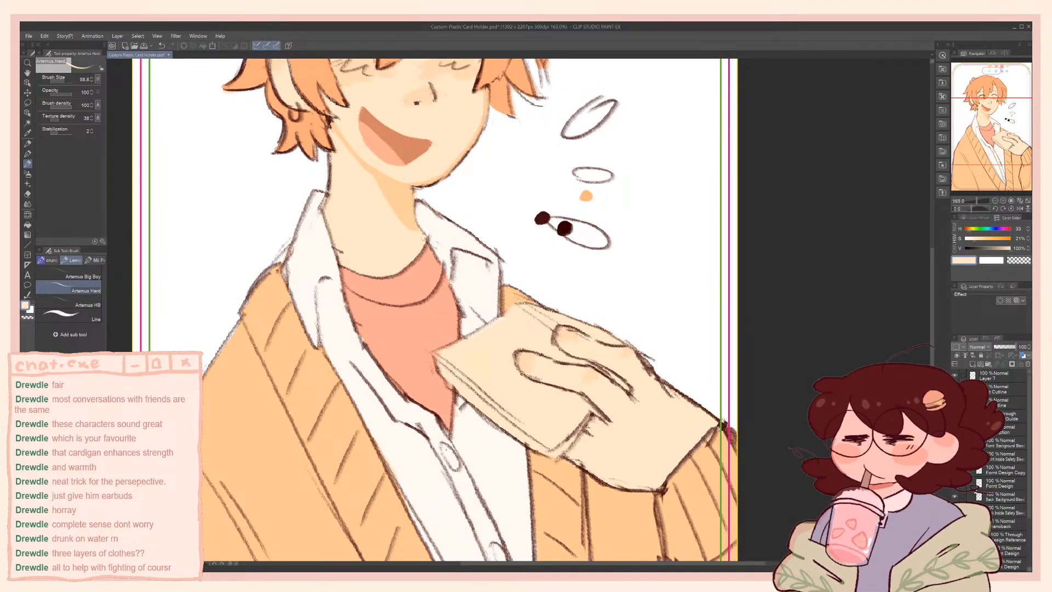
{"action": "left_click", "coordinate": [1007, 524]}
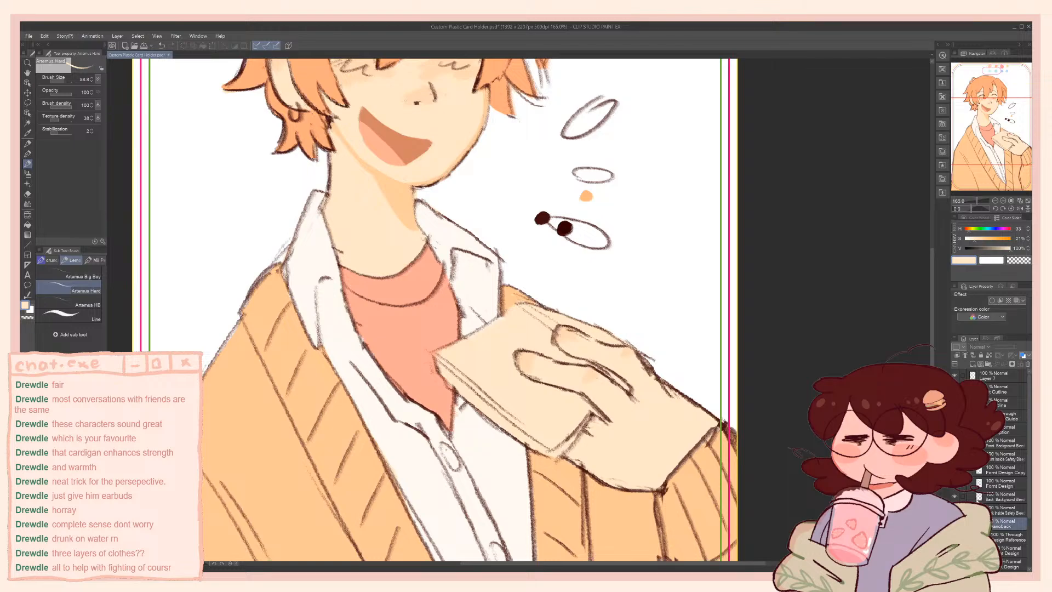
{"action": "left_click_drag", "start_coordinate": [1007, 524], "coordinate": [1007, 562]}
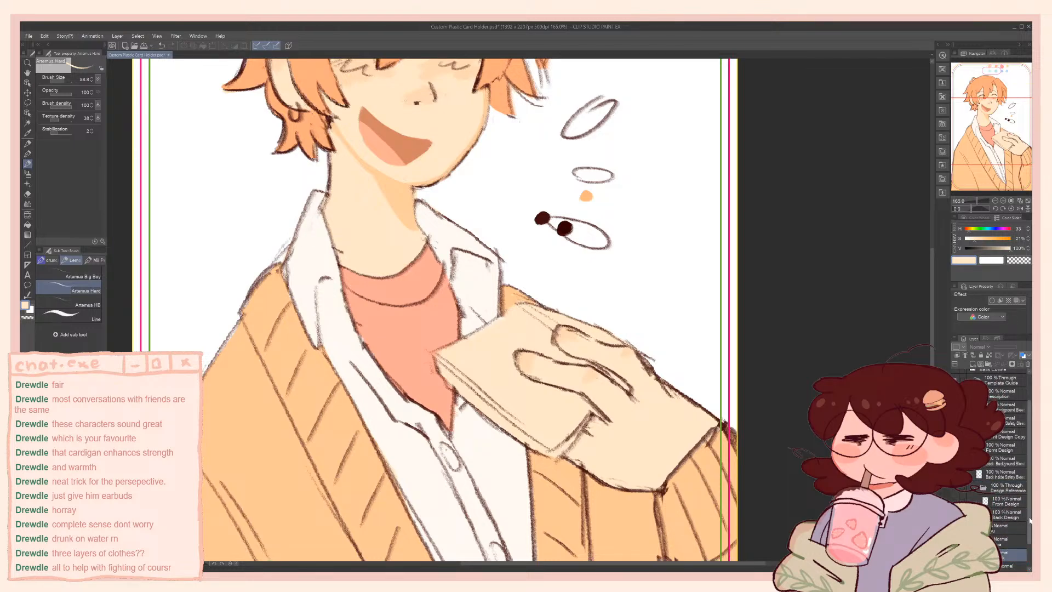
{"action": "scroll", "coordinate": [1013, 464], "scroll_direction": "up", "scroll_amount": 2}
{"action": "left_click", "coordinate": [1009, 416]}
{"action": "left_click", "coordinate": [970, 416]}
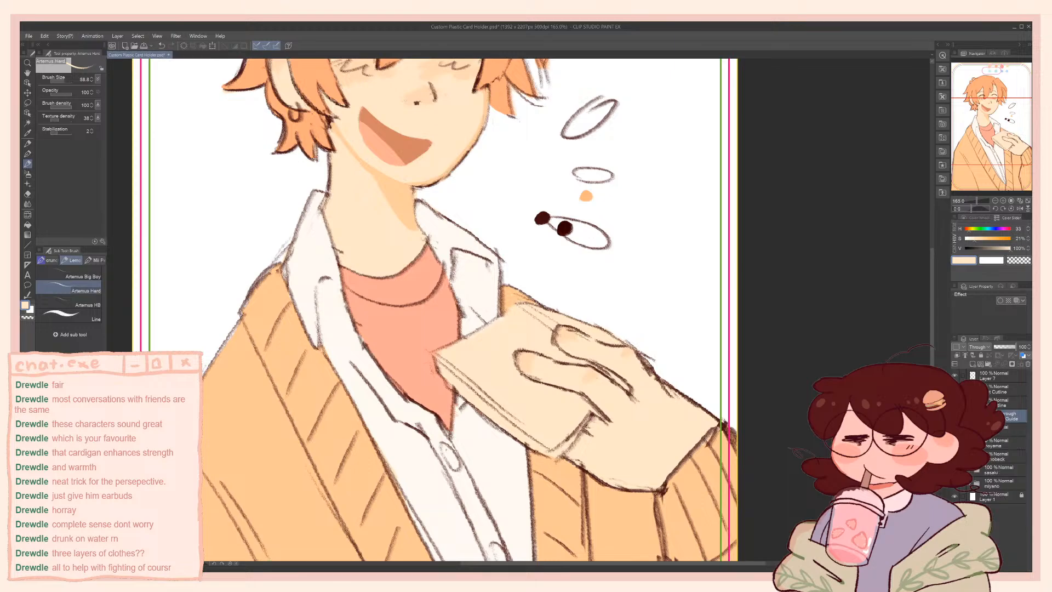
Temporarily swap the visible sasaki drawing for the miyano drawing to compare them, and switch back
{"action": "left_click", "coordinate": [955, 470]}
{"action": "left_click", "coordinate": [954, 484]}
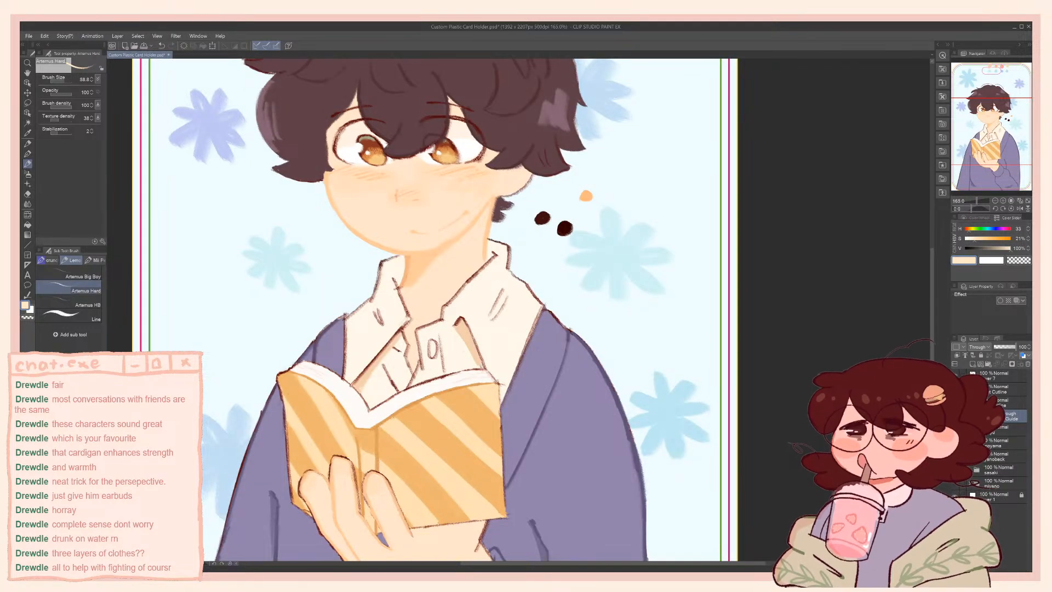
{"action": "left_click", "coordinate": [954, 484]}
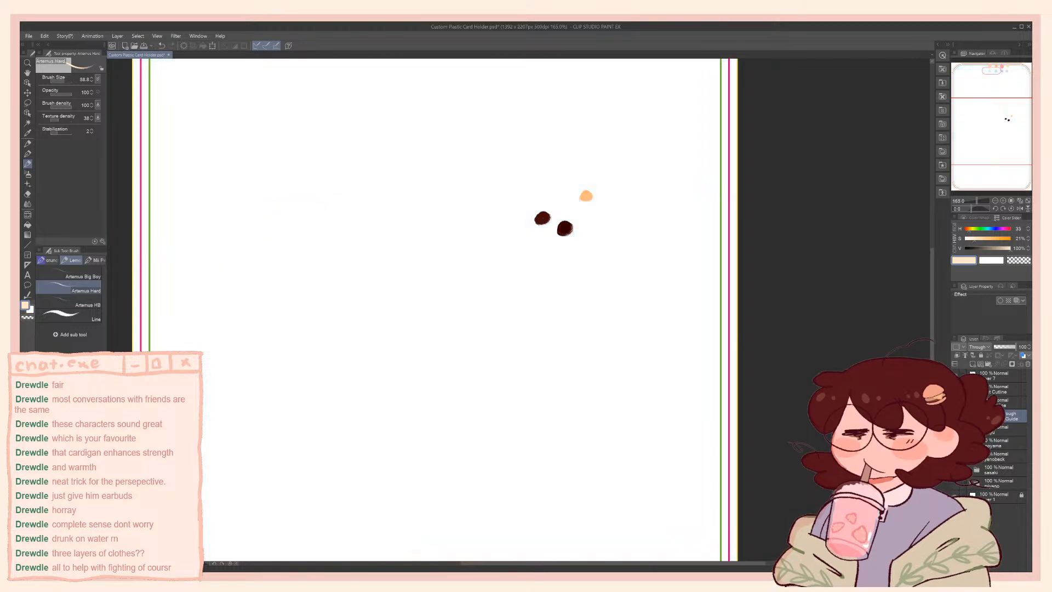
{"action": "left_click", "coordinate": [955, 471]}
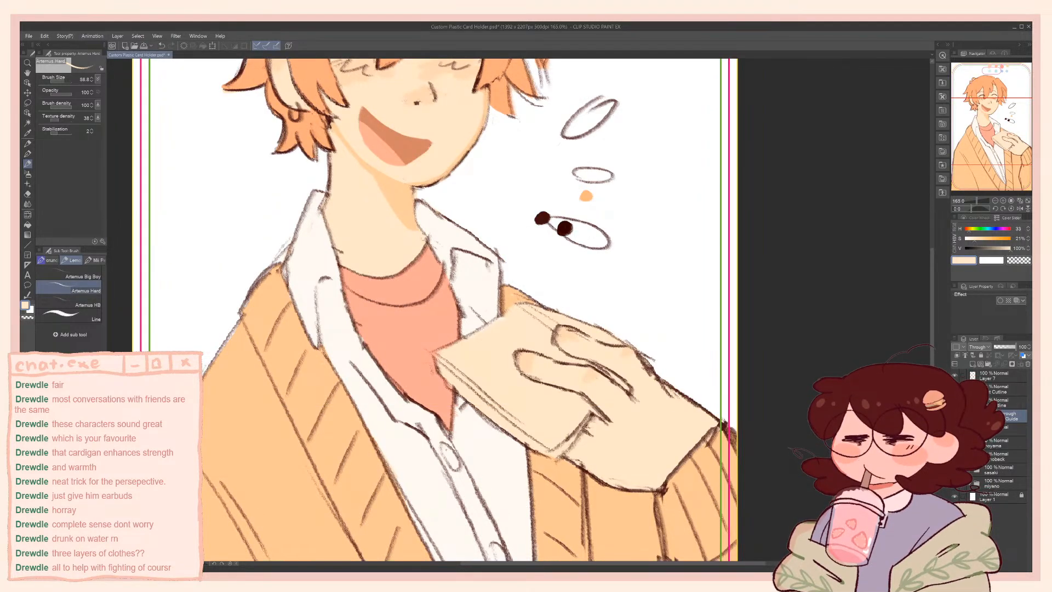
Choose a light blue brush colour and select the flat colour layer directly below Layer 5 Copy in the sasaki folder
{"action": "left_click", "coordinate": [991, 231]}
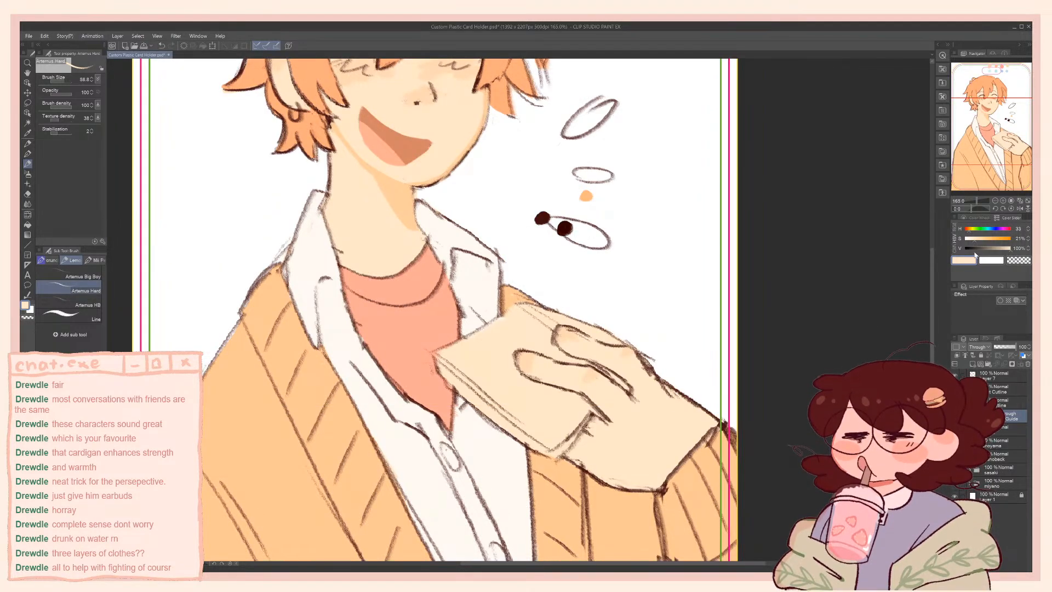
{"action": "left_click", "coordinate": [993, 228]}
{"action": "left_click", "coordinate": [980, 238]}
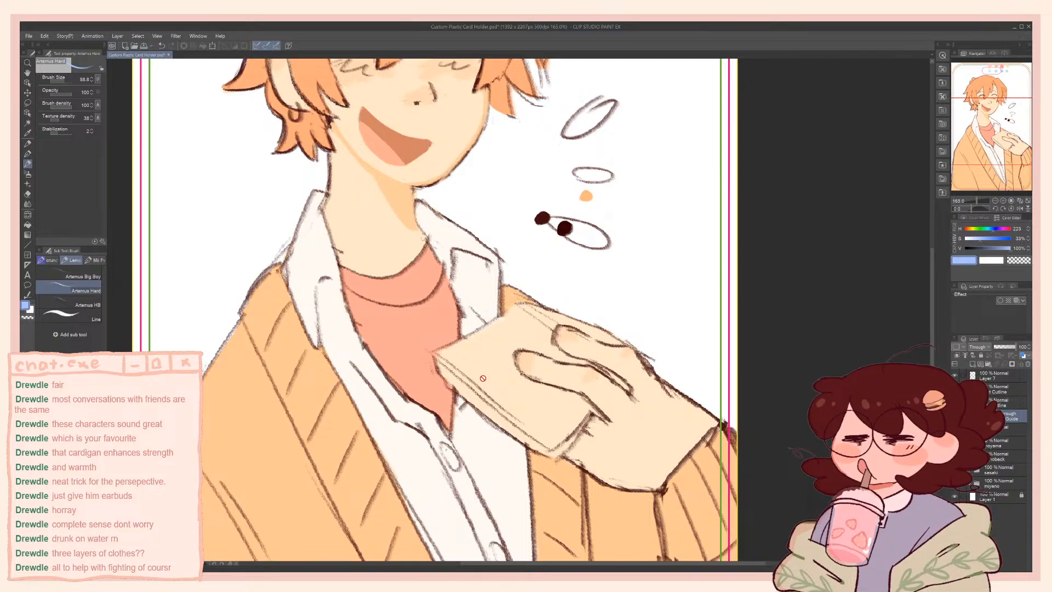
{"action": "left_click", "coordinate": [975, 471]}
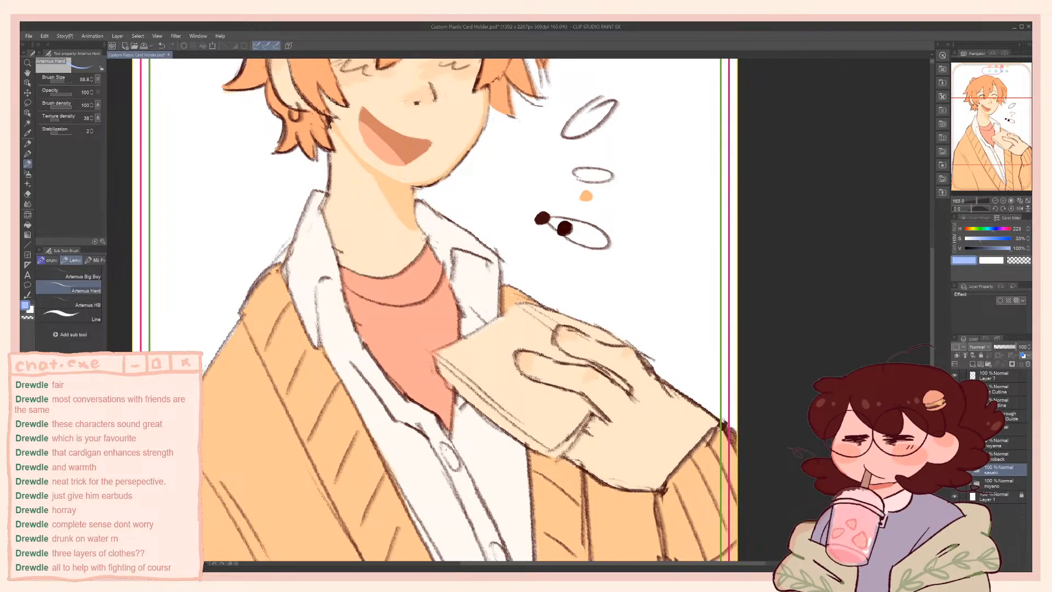
{"action": "left_click", "coordinate": [974, 472]}
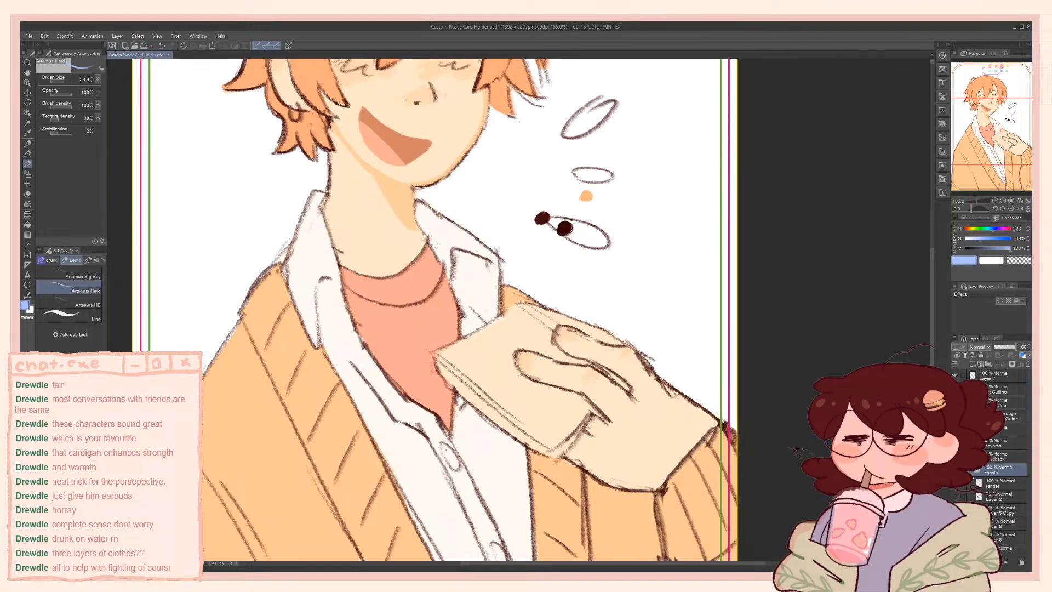
{"action": "left_click", "coordinate": [1000, 524]}
Trace the book cover's edges and the contours around the fingers in light blue, undoing stray strokes
{"action": "mouse_move", "coordinate": [462, 355]}
{"action": "left_mouse_down"}
{"action": "mouse_move", "coordinate": [541, 442]}
{"action": "mouse_move", "coordinate": [593, 413]}
{"action": "mouse_move", "coordinate": [517, 372]}
{"action": "mouse_move", "coordinate": [515, 342]}
{"action": "mouse_move", "coordinate": [612, 381]}
{"action": "left_mouse_up"}
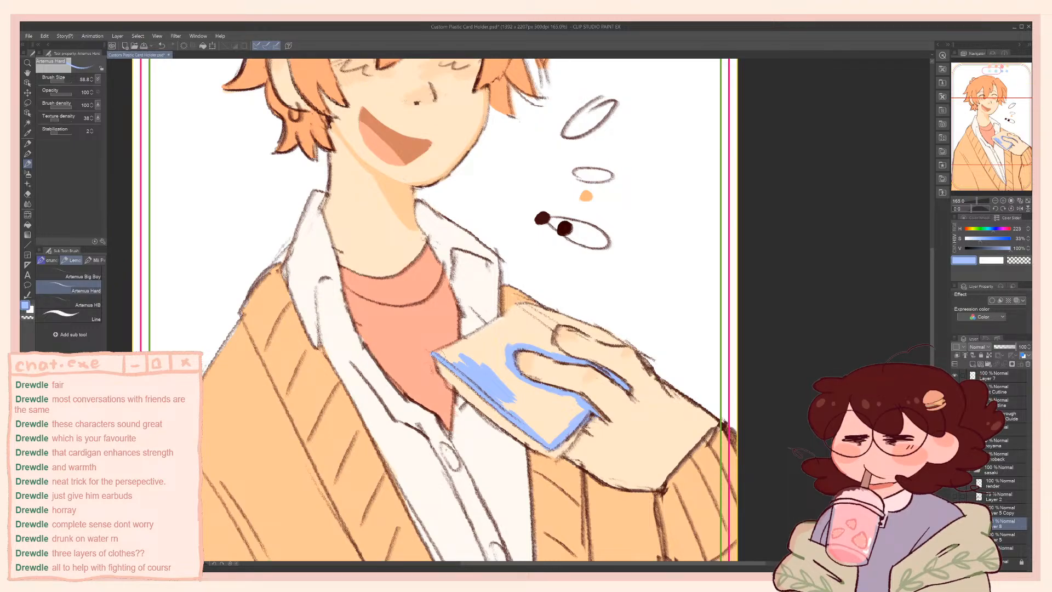
{"action": "key", "text": "ctrl+z"}
{"action": "mouse_move", "coordinate": [443, 351]}
{"action": "left_mouse_down"}
{"action": "mouse_move", "coordinate": [522, 307]}
{"action": "mouse_move", "coordinate": [585, 320]}
{"action": "mouse_move", "coordinate": [614, 347]}
{"action": "mouse_move", "coordinate": [566, 320]}
{"action": "mouse_move", "coordinate": [550, 343]}
{"action": "left_mouse_up"}
{"action": "key", "text": "ctrl+z"}
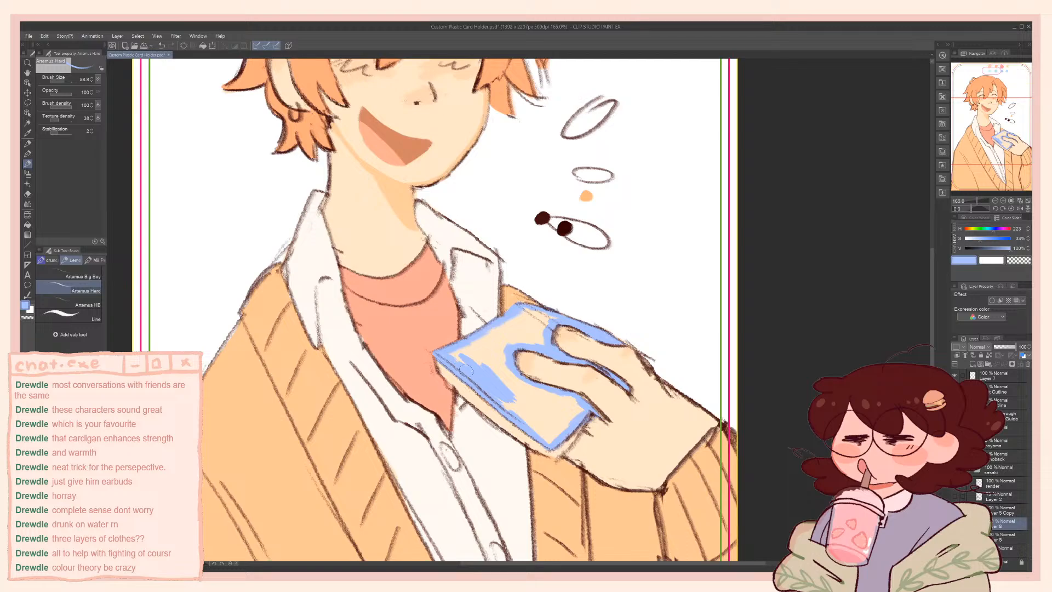
Paint the thickness of the book along its lower edge down to the corner in light blue
{"action": "mouse_move", "coordinate": [468, 374]}
{"action": "left_mouse_down"}
{"action": "mouse_move", "coordinate": [518, 421]}
{"action": "mouse_move", "coordinate": [551, 495]}
{"action": "mouse_move", "coordinate": [527, 465]}
{"action": "mouse_move", "coordinate": [460, 271]}
{"action": "mouse_move", "coordinate": [478, 304]}
{"action": "left_mouse_up"}
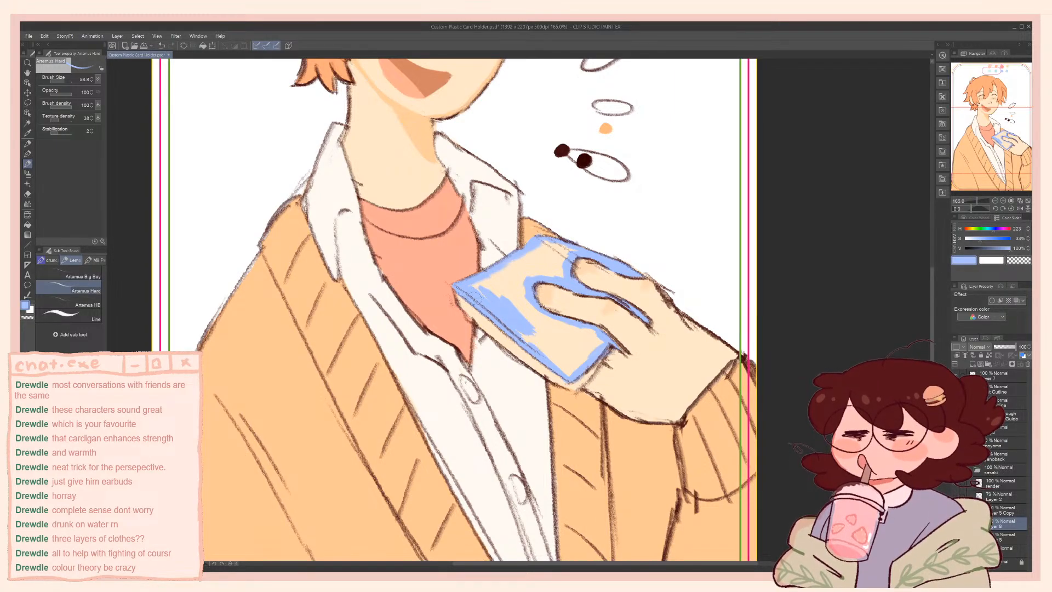
{"action": "left_click_drag", "start_coordinate": [457, 292], "coordinate": [550, 371]}
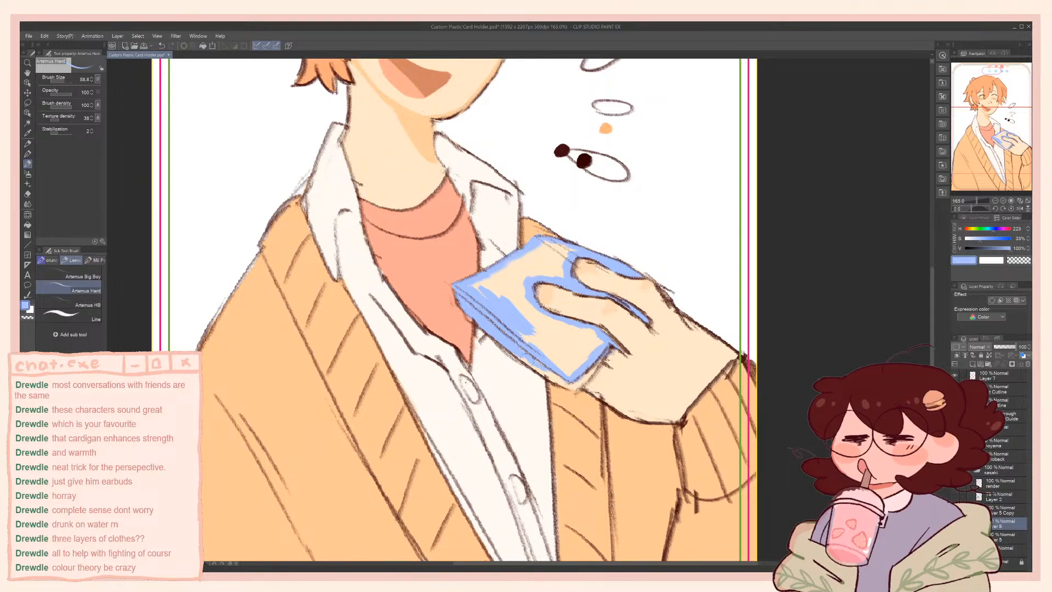
{"action": "left_click_drag", "start_coordinate": [500, 346], "coordinate": [551, 377]}
{"action": "mouse_move", "coordinate": [548, 375]}
{"action": "left_mouse_down"}
{"action": "mouse_move", "coordinate": [570, 387]}
{"action": "mouse_move", "coordinate": [590, 375]}
{"action": "left_mouse_up"}
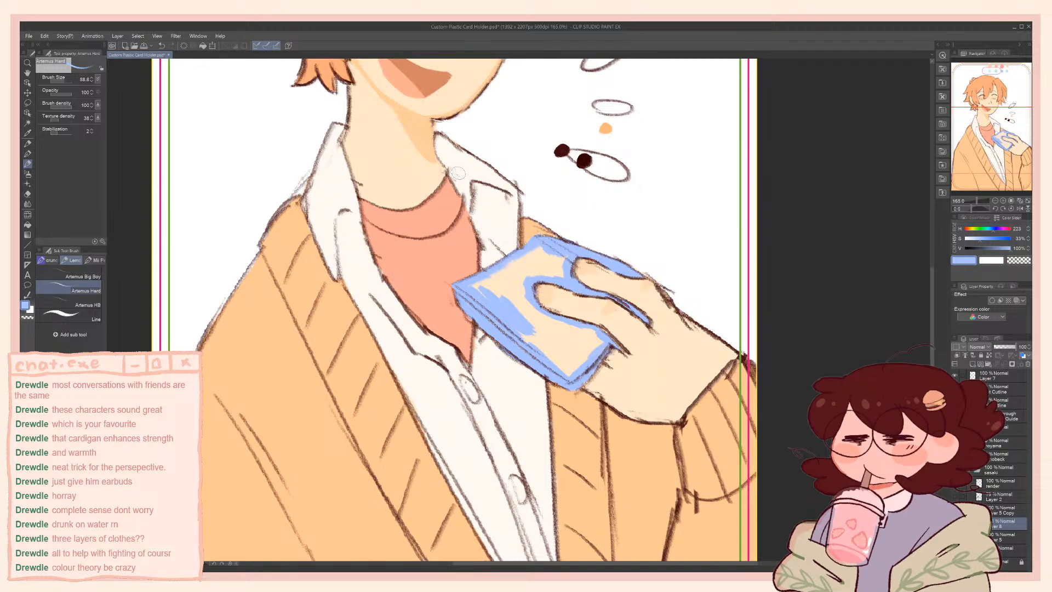
Sample the book's light blue and fill the remaining beige areas of the cover solidly, using a larger brush for the broad area
{"action": "left_click", "coordinate": [585, 451], "text": "alt"}
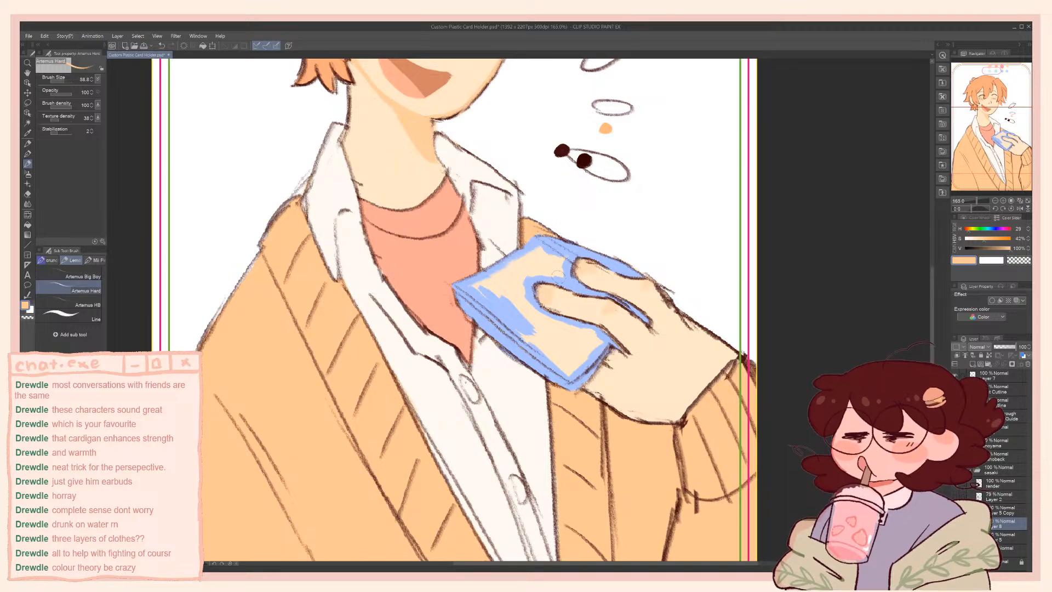
{"action": "left_click", "coordinate": [534, 245], "text": "alt"}
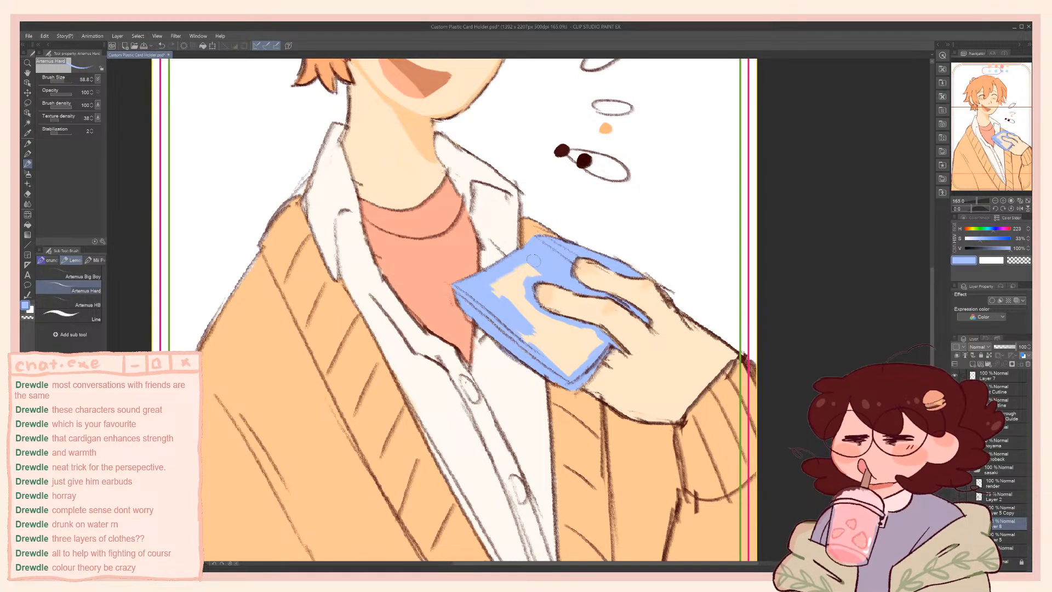
{"action": "mouse_move", "coordinate": [535, 258]}
{"action": "left_mouse_down"}
{"action": "mouse_move", "coordinate": [494, 292]}
{"action": "mouse_move", "coordinate": [508, 298]}
{"action": "mouse_move", "coordinate": [546, 271]}
{"action": "left_mouse_up"}
{"action": "mouse_move", "coordinate": [533, 331]}
{"action": "left_mouse_down"}
{"action": "mouse_move", "coordinate": [548, 329]}
{"action": "mouse_move", "coordinate": [534, 317]}
{"action": "mouse_move", "coordinate": [570, 334]}
{"action": "mouse_move", "coordinate": [600, 329]}
{"action": "mouse_move", "coordinate": [573, 359]}
{"action": "mouse_move", "coordinate": [575, 348]}
{"action": "left_mouse_up"}
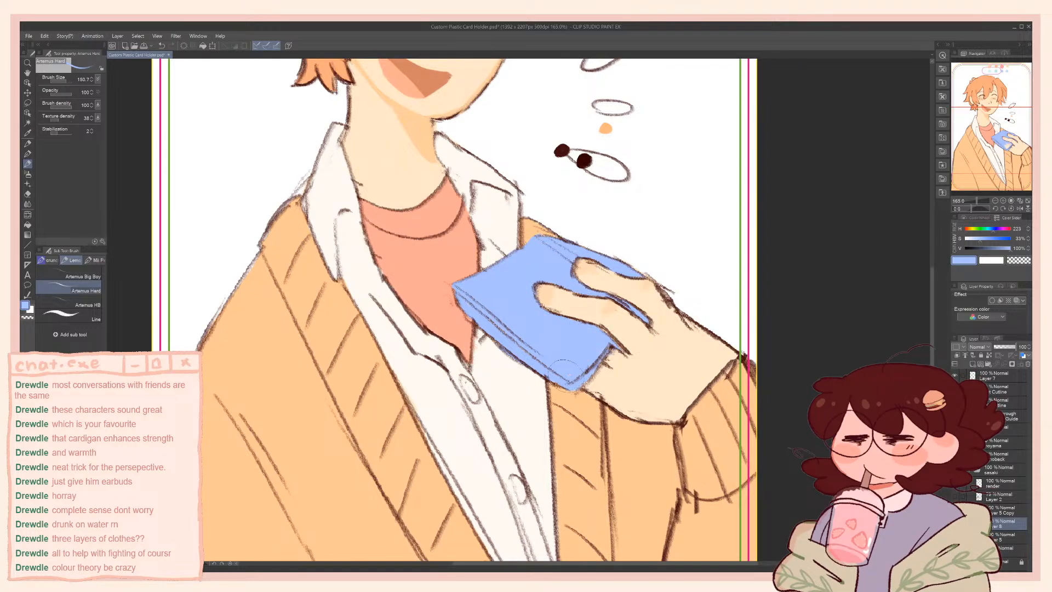
{"action": "key", "text": "bracketleft"}
{"action": "key", "text": "bracketleft"}
{"action": "key", "text": "bracketleft"}
{"action": "key", "text": "bracketleft"}
{"action": "left_click_drag", "start_coordinate": [600, 262], "coordinate": [642, 278]}
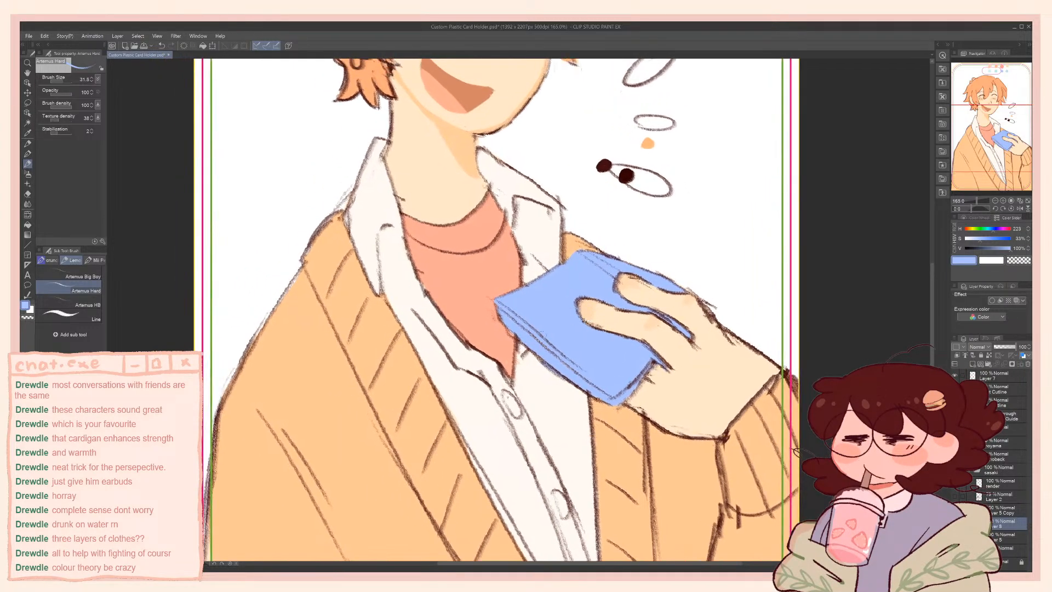
Select the blue book area with the auto selection for referred layers
{"action": "key", "text": "w"}
{"action": "left_click", "coordinate": [552, 320]}
{"action": "key", "text": "ctrl+d"}
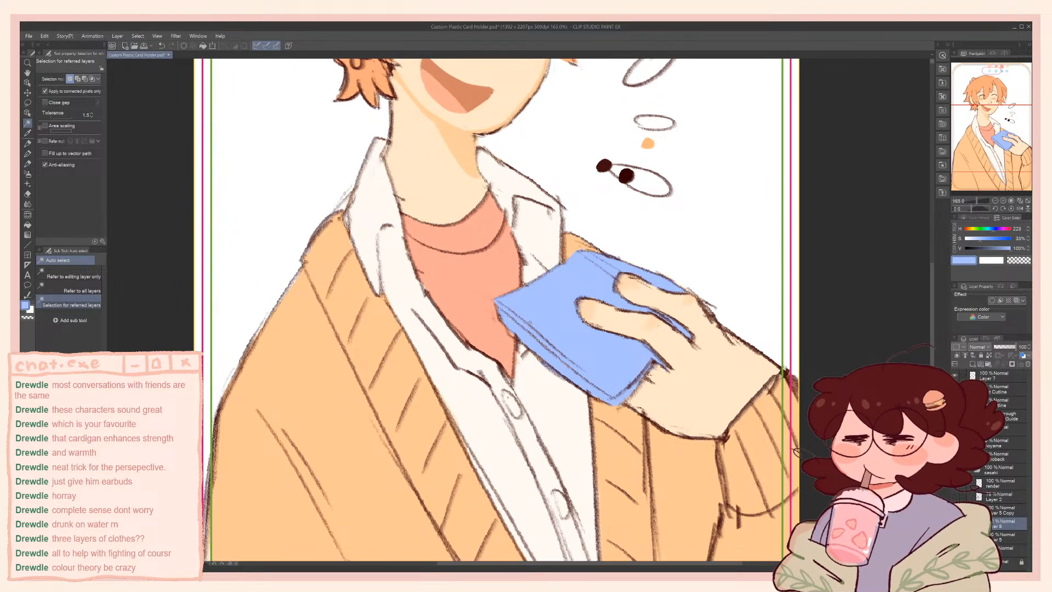
{"action": "key", "text": "p"}
{"action": "key", "text": "w"}
{"action": "left_click", "coordinate": [557, 307]}
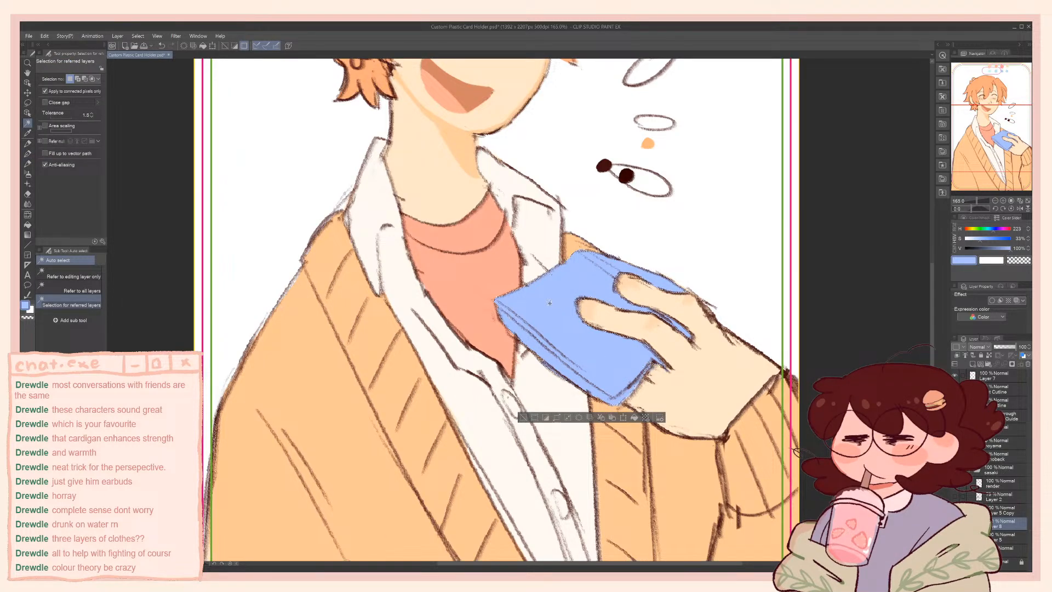
{"action": "key", "text": "ctrl+u"}
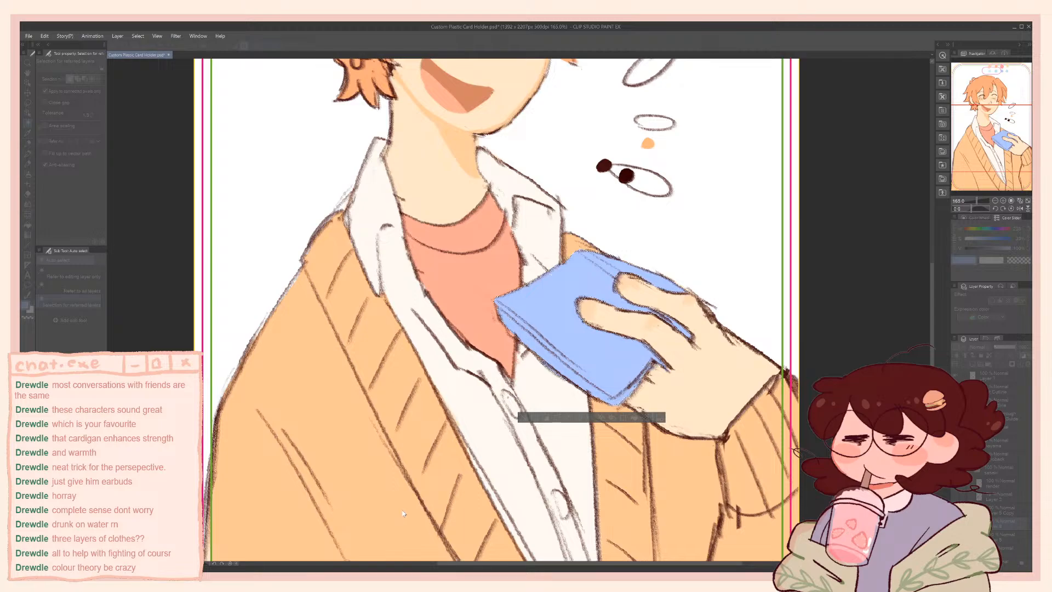
{"action": "left_click", "coordinate": [480, 456]}
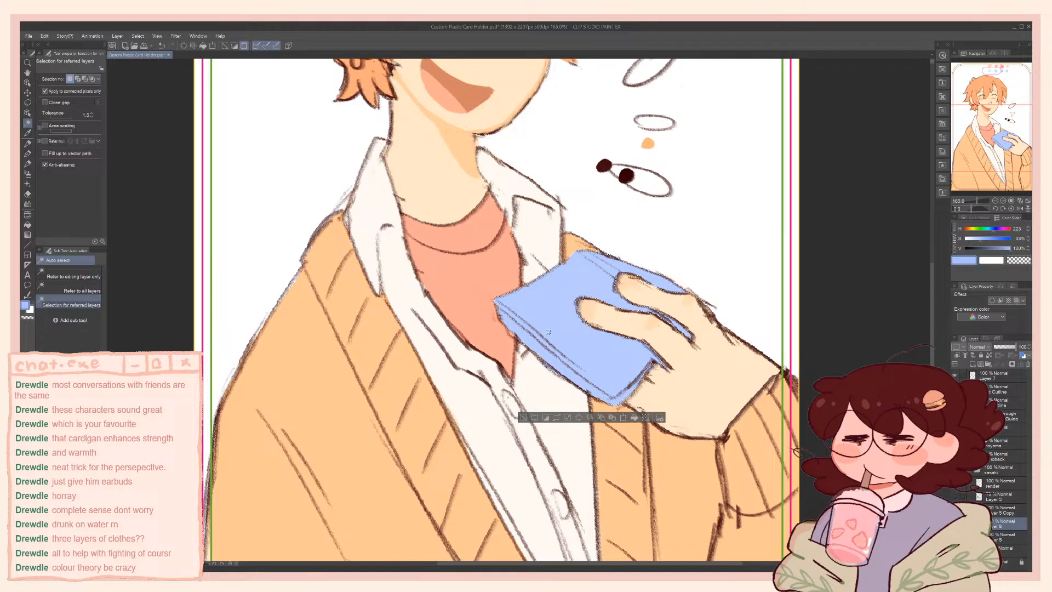
Lower the brush colour to a very pale blue with 6% saturation and paint the book's page edge with an enlarged brush
{"action": "key", "text": "g"}
{"action": "key", "text": "b"}
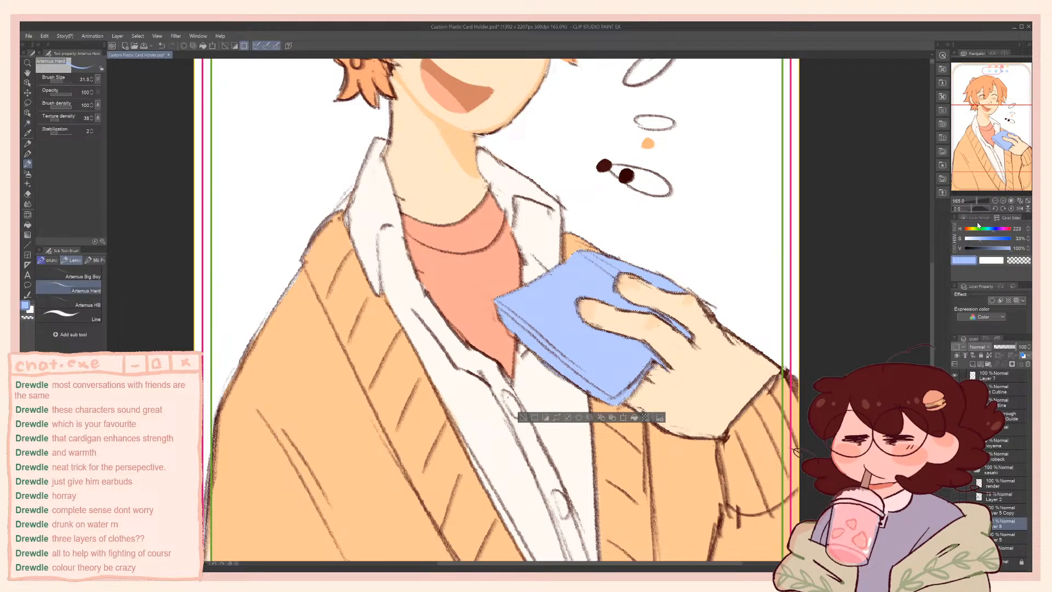
{"action": "left_click_drag", "start_coordinate": [973, 242], "coordinate": [968, 242]}
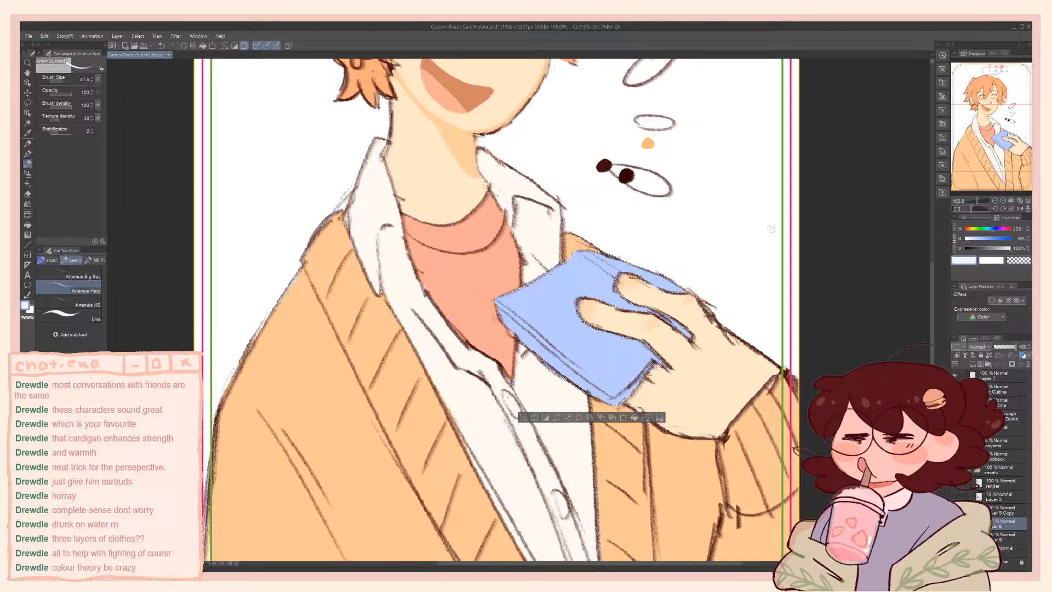
{"action": "key", "text": "bracketright"}
{"action": "key", "text": "bracketright"}
{"action": "key", "text": "bracketright"}
{"action": "key", "text": "bracketright"}
{"action": "key", "text": "bracketright"}
{"action": "left_click_drag", "start_coordinate": [512, 332], "coordinate": [501, 316]}
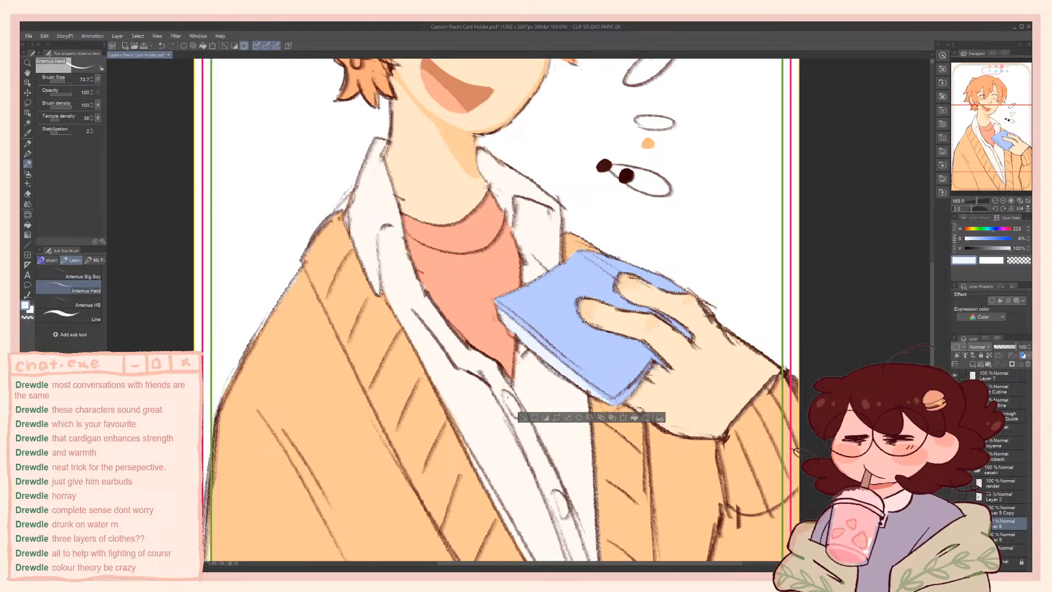
Sample the off-white of the other character's book pages, repaint the blue book's page edge with it, and clear the selection
{"action": "left_click_drag", "start_coordinate": [597, 392], "coordinate": [608, 399]}
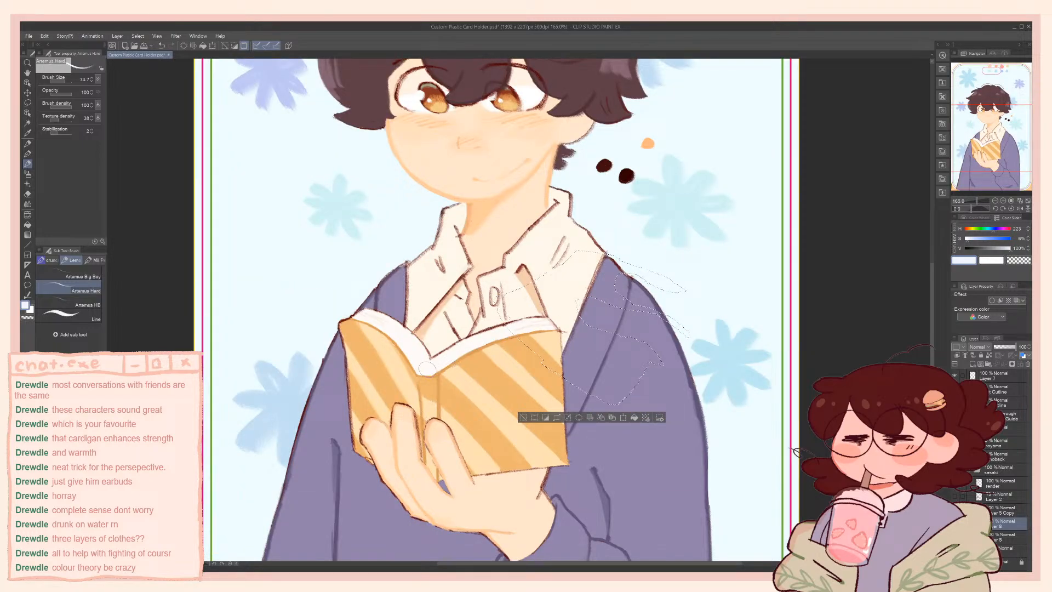
{"action": "left_click", "coordinate": [428, 368], "text": "alt"}
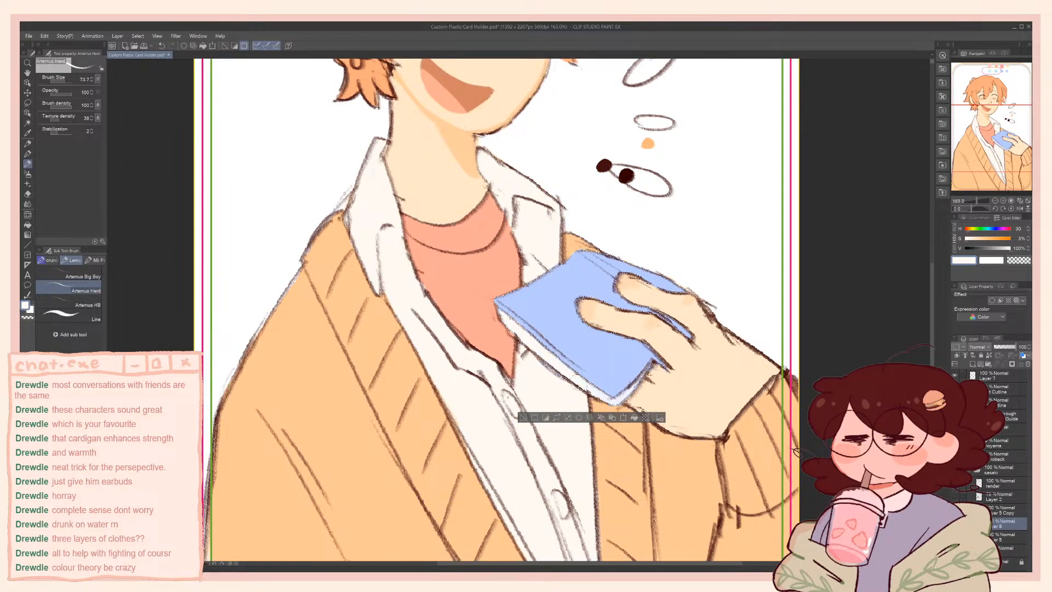
{"action": "left_click_drag", "start_coordinate": [615, 400], "coordinate": [628, 394]}
{"action": "key", "text": "ctrl+d"}
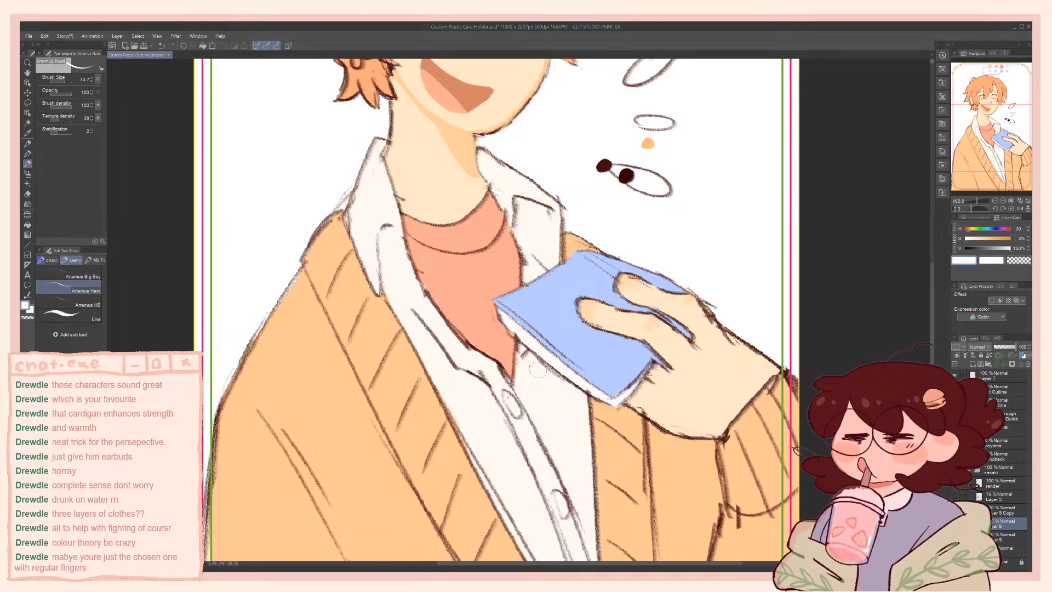
Touch up the edges of the held book in off-white with a smaller brush
{"action": "key", "text": "["}
{"action": "key", "text": "["}
{"action": "key", "text": "["}
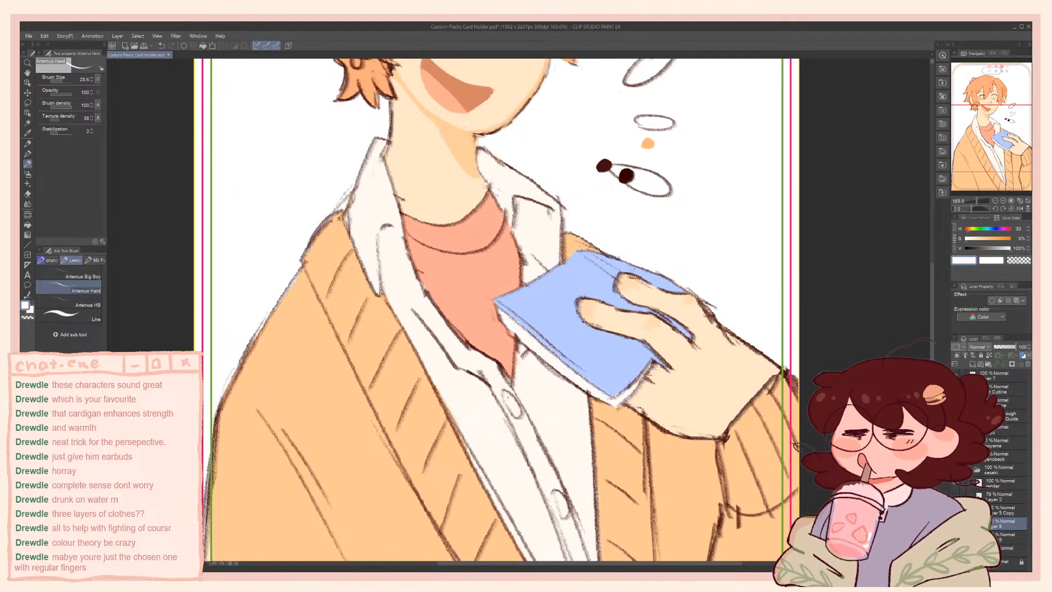
{"action": "scroll", "coordinate": [632, 271], "scroll_direction": "down", "scroll_amount": 1}
{"action": "scroll", "coordinate": [630, 267], "scroll_direction": "down", "scroll_amount": 3}
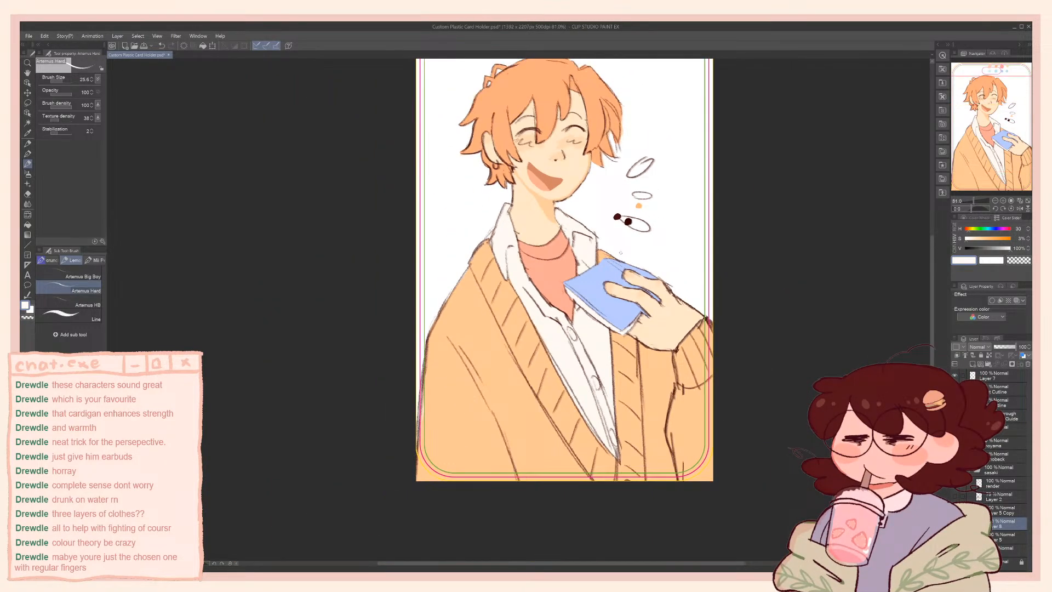
{"action": "scroll", "coordinate": [621, 235], "scroll_direction": "up", "scroll_amount": 2}
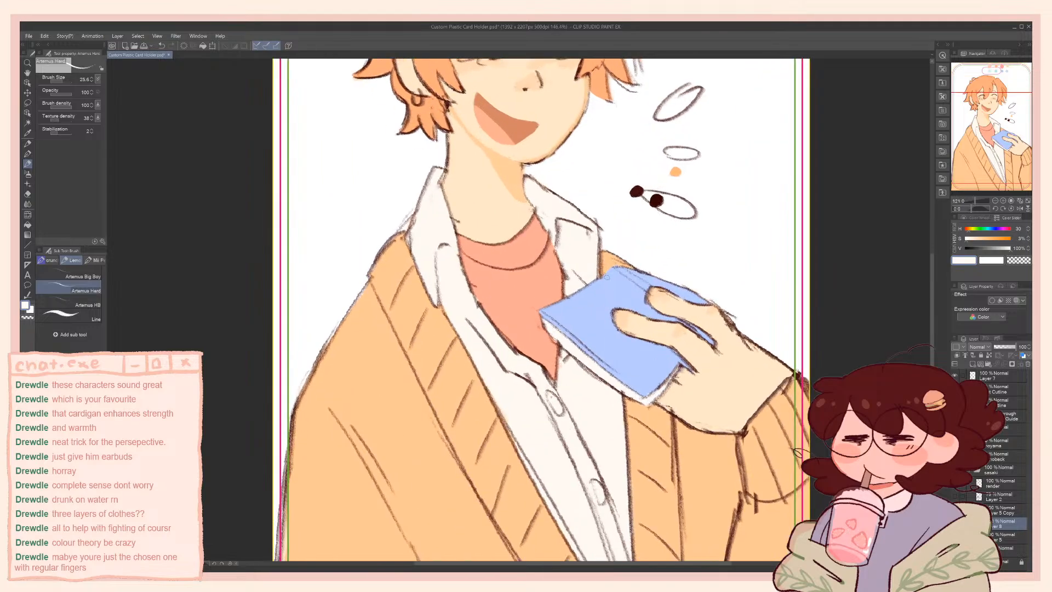
{"action": "scroll", "coordinate": [607, 277], "scroll_direction": "down", "scroll_amount": 2}
{"action": "scroll", "coordinate": [606, 277], "scroll_direction": "up", "scroll_amount": 5}
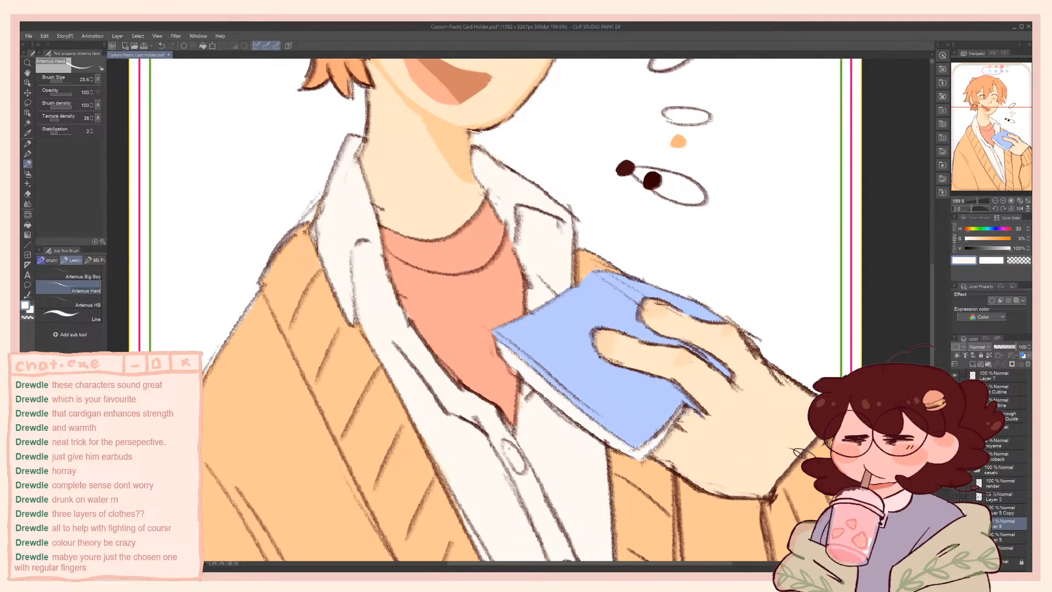
{"action": "left_click", "coordinate": [587, 268], "text": "alt"}
{"action": "left_click", "coordinate": [551, 392], "text": "alt"}
{"action": "scroll", "coordinate": [477, 291], "scroll_direction": "down", "scroll_amount": 5}
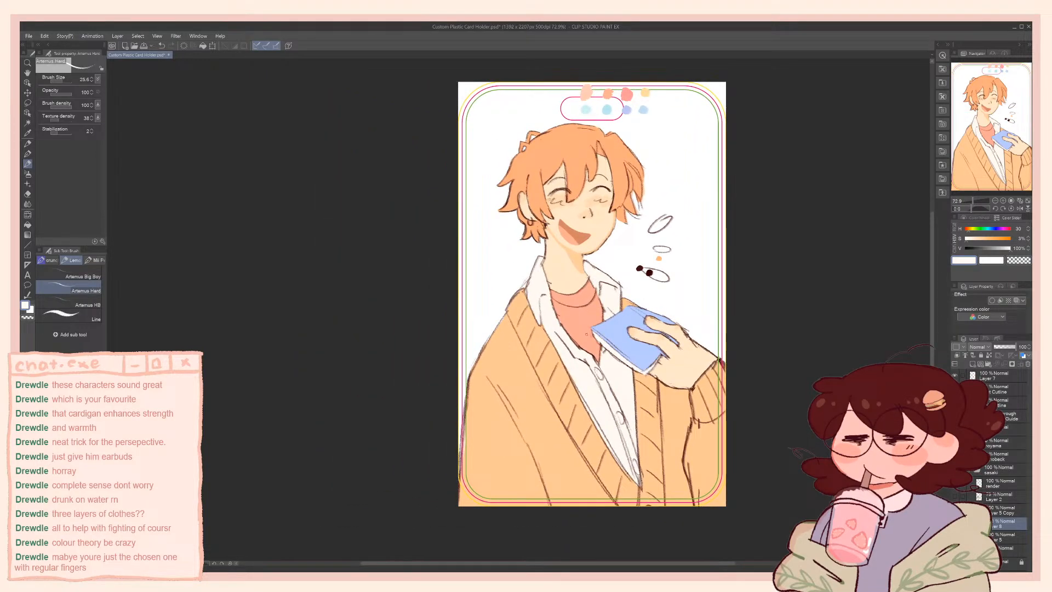
{"action": "scroll", "coordinate": [587, 333], "scroll_direction": "up", "scroll_amount": 5}
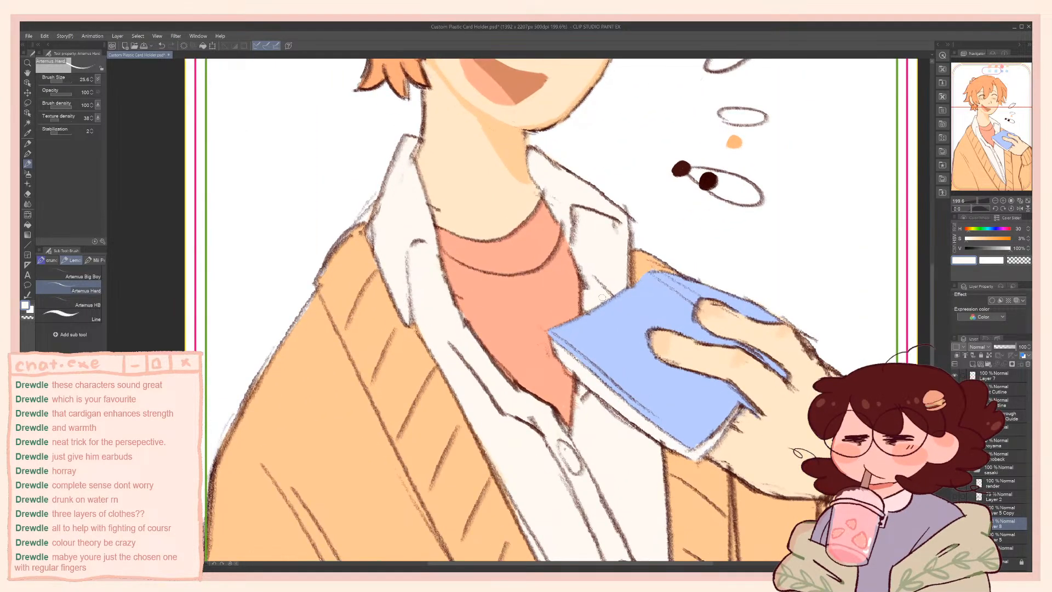
Darken the sampled cover blue to 38% saturation and 90% brightness and paint round spots over the book cover with an enlarged brush
{"action": "left_click", "coordinate": [639, 318], "text": "alt"}
{"action": "left_click_drag", "start_coordinate": [996, 248], "coordinate": [983, 246]}
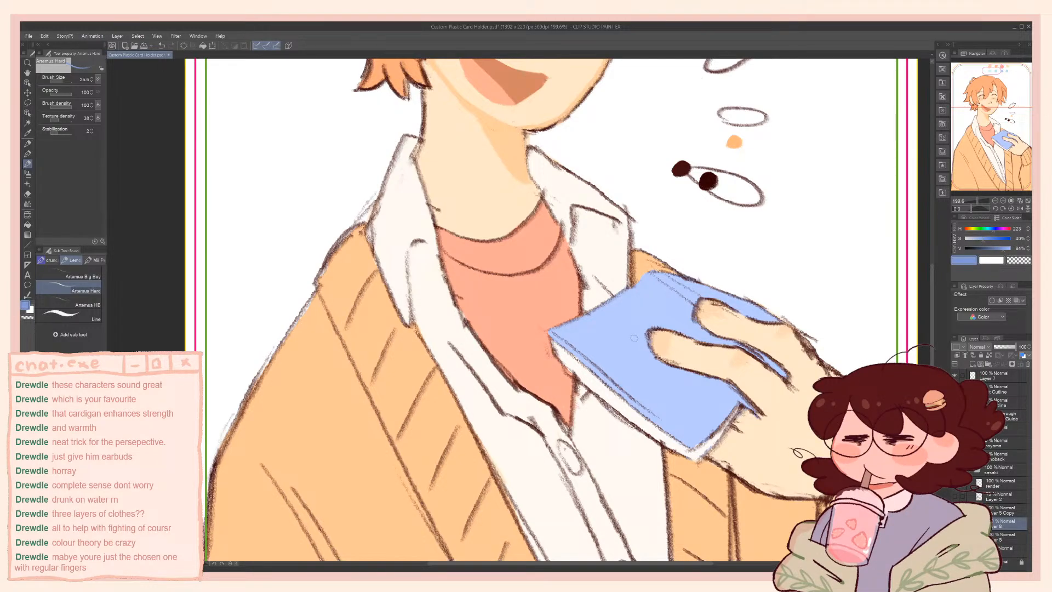
{"action": "key", "text": "bracketright"}
{"action": "key", "text": "bracketright"}
{"action": "key", "text": "bracketright"}
{"action": "key", "text": "bracketright"}
{"action": "mouse_move", "coordinate": [582, 332]}
{"action": "left_mouse_down"}
{"action": "mouse_move", "coordinate": [570, 333]}
{"action": "mouse_move", "coordinate": [577, 339]}
{"action": "left_mouse_up"}
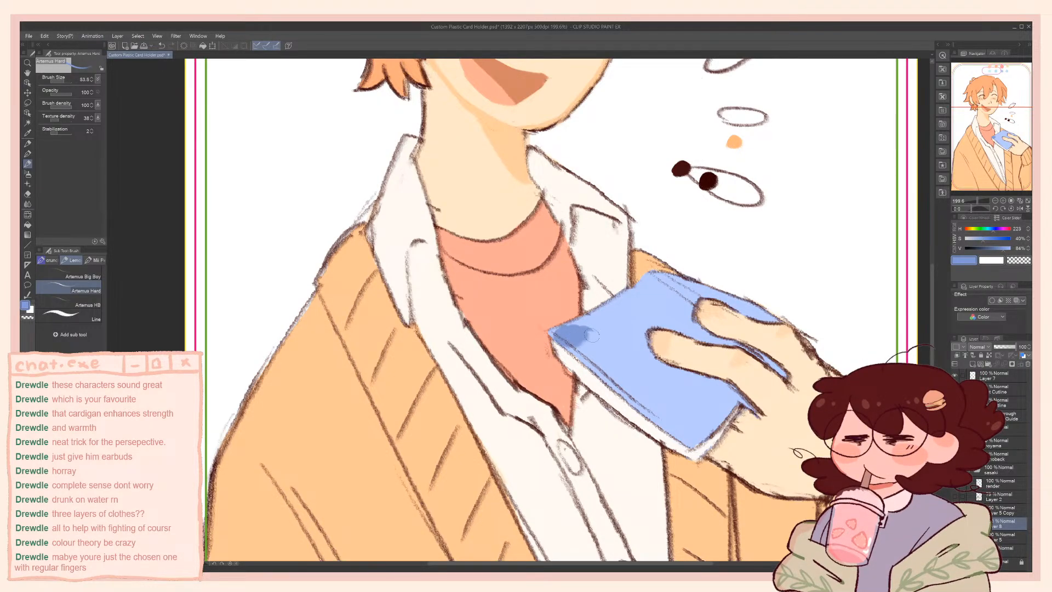
{"action": "key", "text": "ctrl+z"}
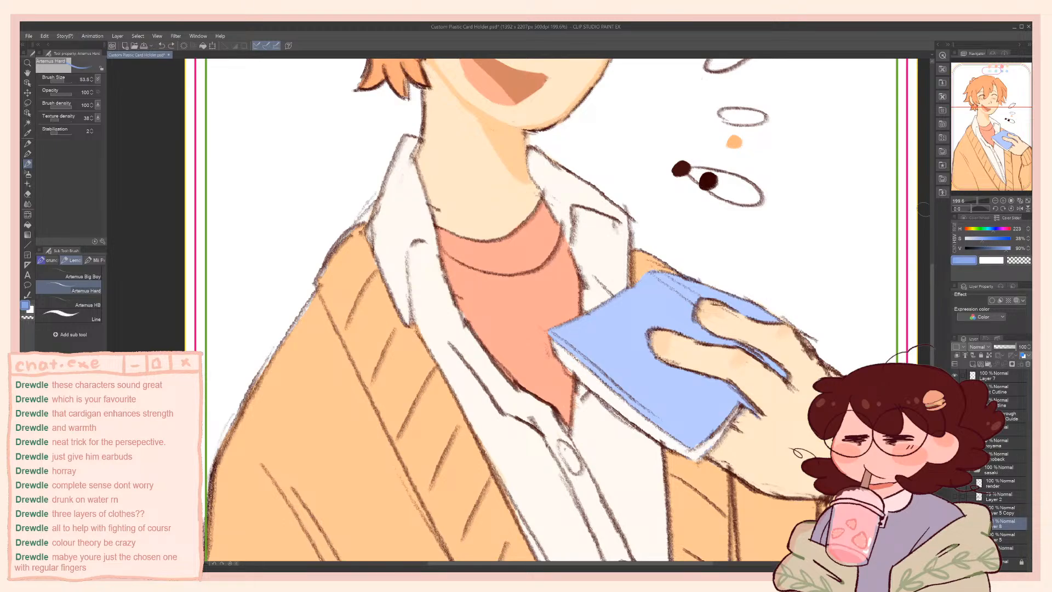
{"action": "left_click_drag", "start_coordinate": [570, 334], "coordinate": [563, 339]}
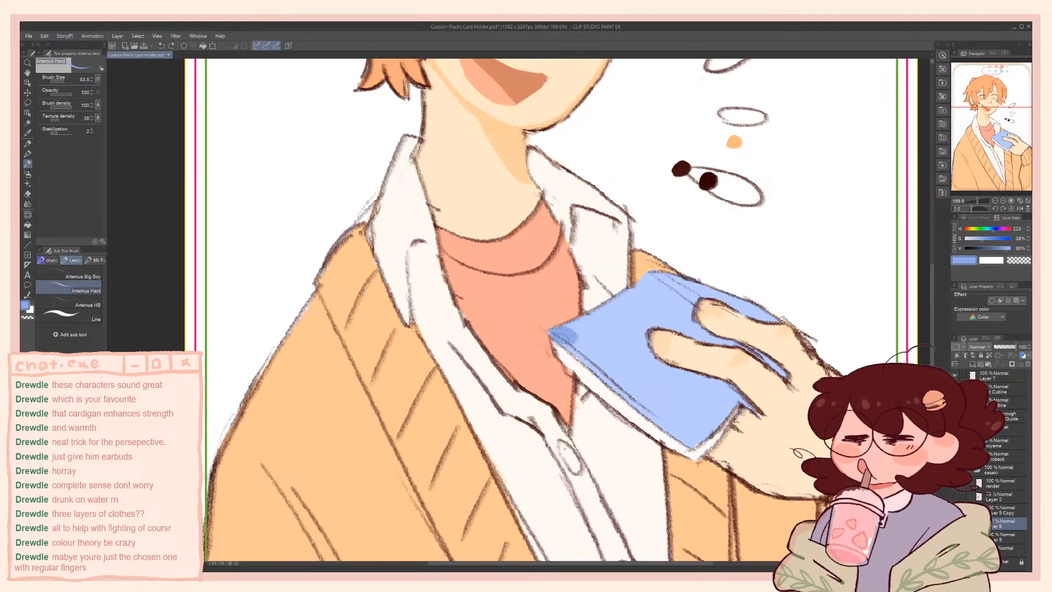
{"action": "left_click_drag", "start_coordinate": [706, 401], "coordinate": [723, 392]}
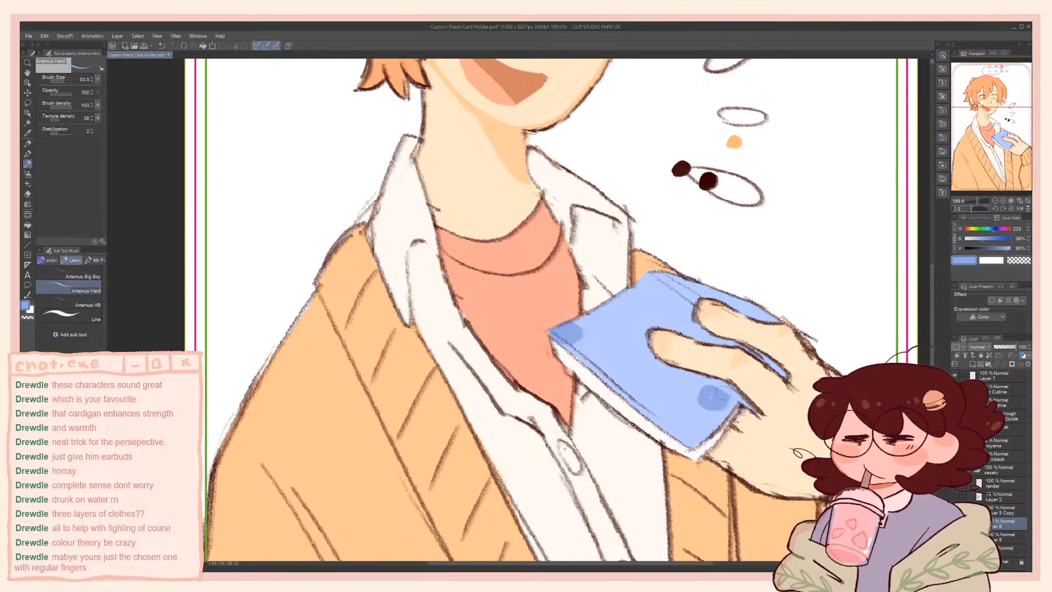
{"action": "left_click", "coordinate": [635, 329]}
{"action": "left_click", "coordinate": [645, 394]}
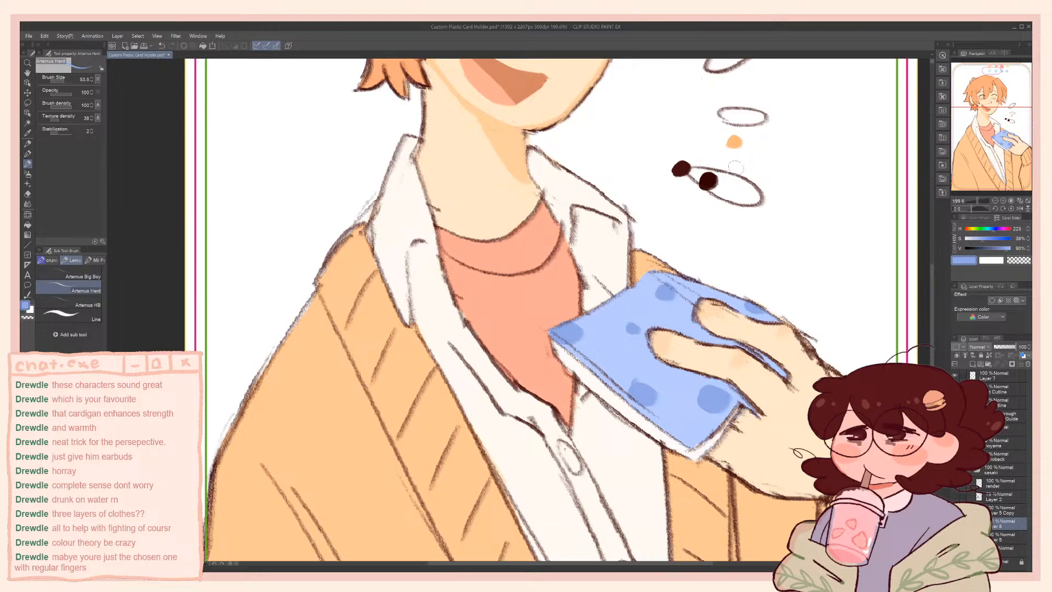
Examine how the spotted book cover looks against the face, shirt and cardigan of the whole illustration
{"action": "scroll", "coordinate": [736, 167], "scroll_direction": "down", "scroll_amount": 5}
{"action": "left_click_drag", "start_coordinate": [658, 117], "coordinate": [639, 198]}
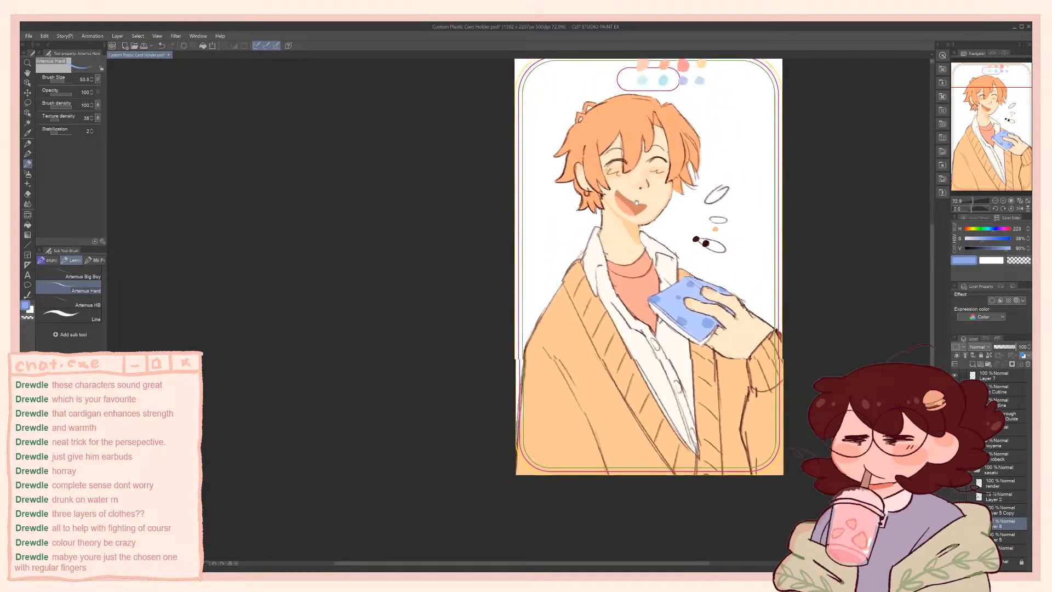
{"action": "scroll", "coordinate": [610, 286], "scroll_direction": "up", "scroll_amount": 5}
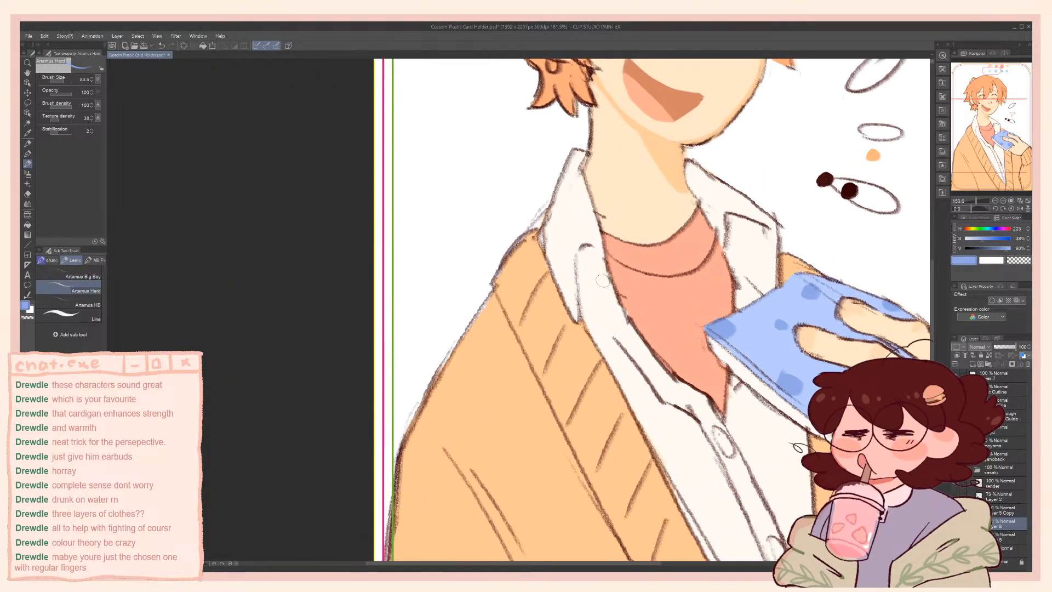
{"action": "left_click_drag", "start_coordinate": [487, 338], "coordinate": [453, 452]}
{"action": "scroll", "coordinate": [453, 453], "scroll_direction": "down", "scroll_amount": 4}
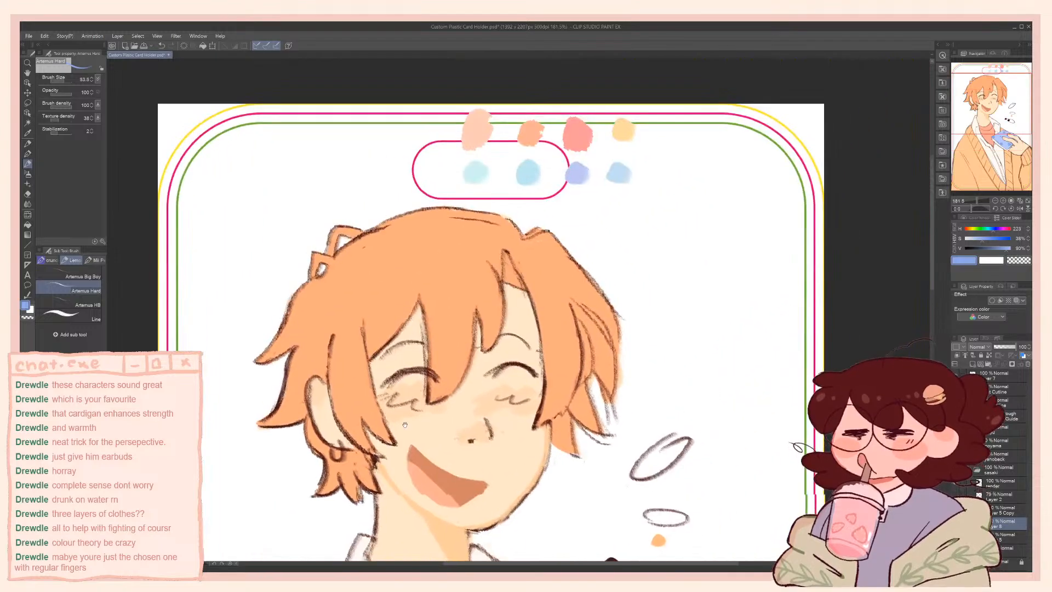
{"action": "scroll", "coordinate": [523, 239], "scroll_direction": "up", "scroll_amount": 4}
{"action": "left_click_drag", "start_coordinate": [523, 239], "coordinate": [565, 227]}
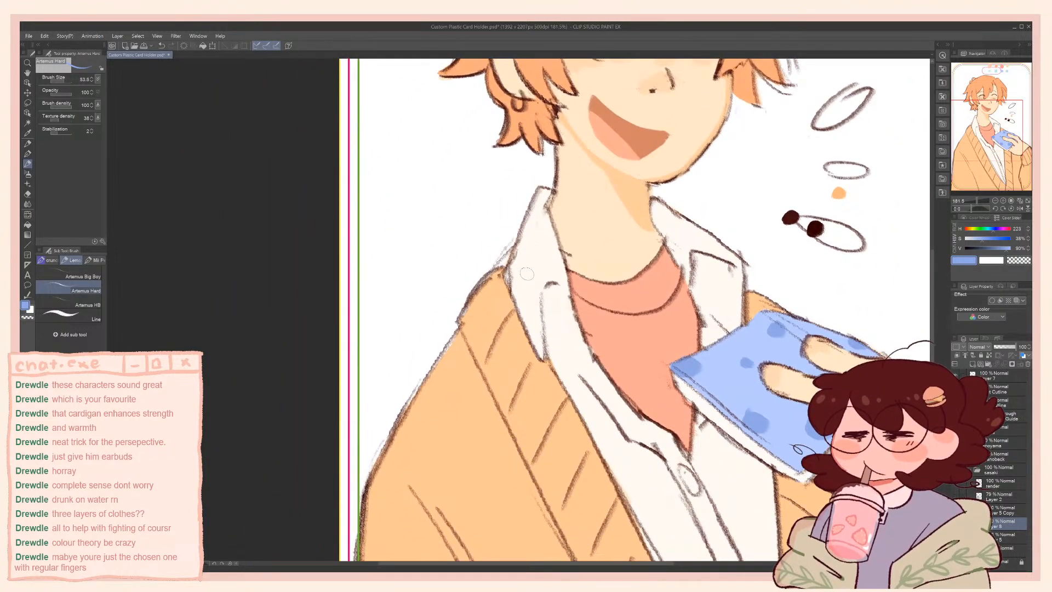
{"action": "left_click_drag", "start_coordinate": [475, 379], "coordinate": [544, 378]}
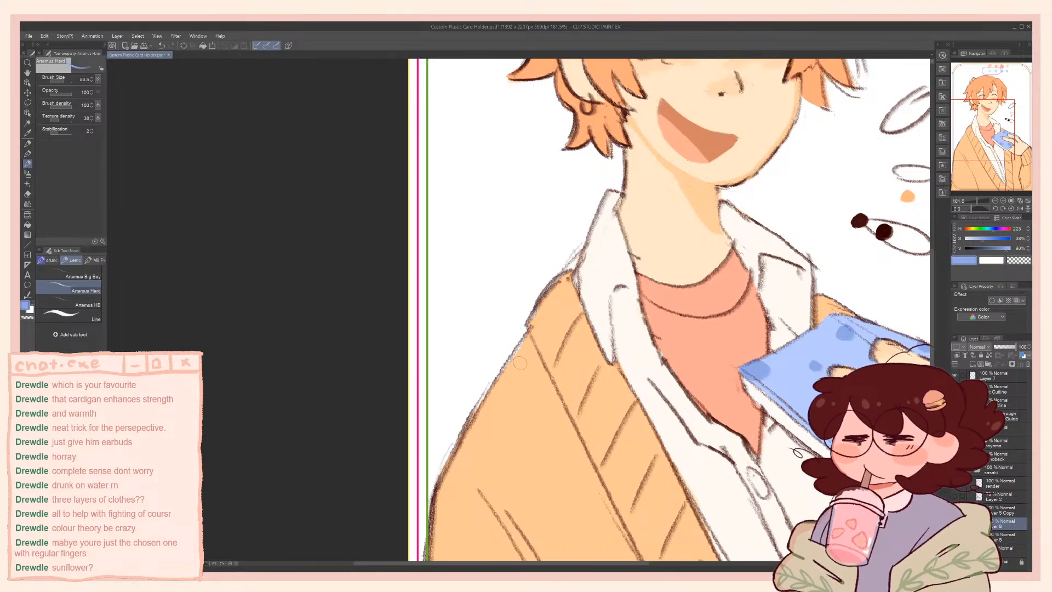
Sample the cardigan's light orange and touch up its fill along the shoulder
{"action": "left_click", "coordinate": [525, 404], "text": "alt"}
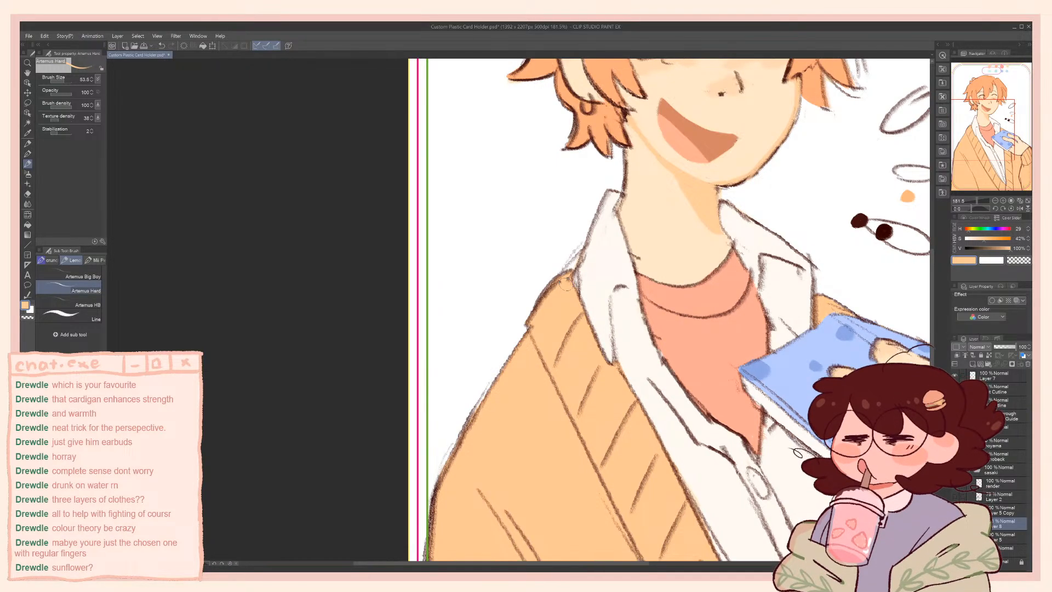
{"action": "scroll", "coordinate": [566, 283], "scroll_direction": "down", "scroll_amount": 4}
{"action": "scroll", "coordinate": [583, 268], "scroll_direction": "down", "scroll_amount": 1}
{"action": "scroll", "coordinate": [578, 263], "scroll_direction": "up", "scroll_amount": 4}
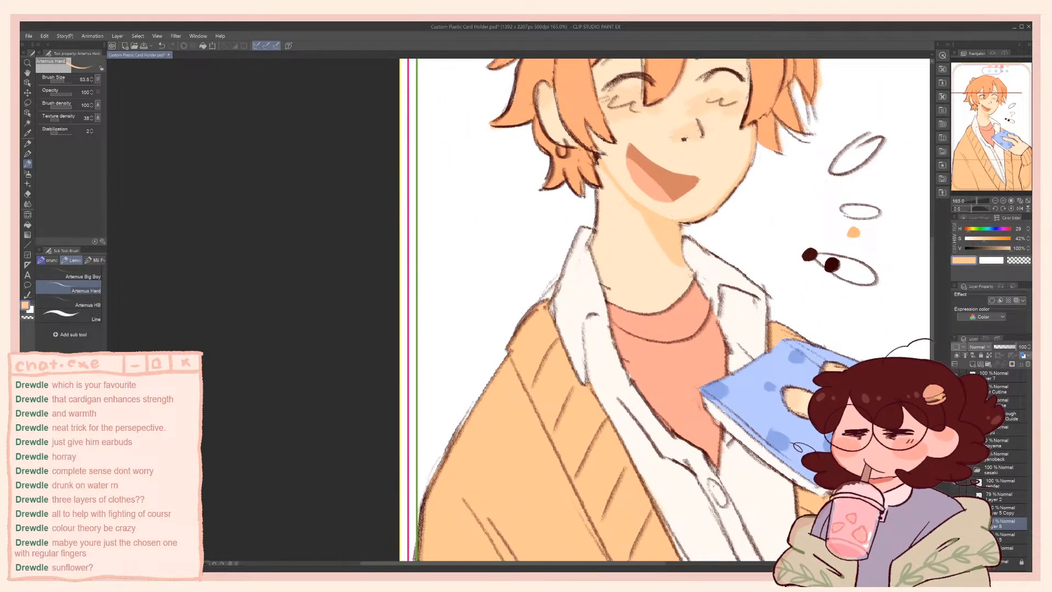
Clean up the outer edge of the shirt collar beside the shoulder with the transparent colour and sample the collar's off-white
{"action": "left_click", "coordinate": [981, 510]}
{"action": "left_click", "coordinate": [956, 510]}
{"action": "left_click", "coordinate": [955, 510]}
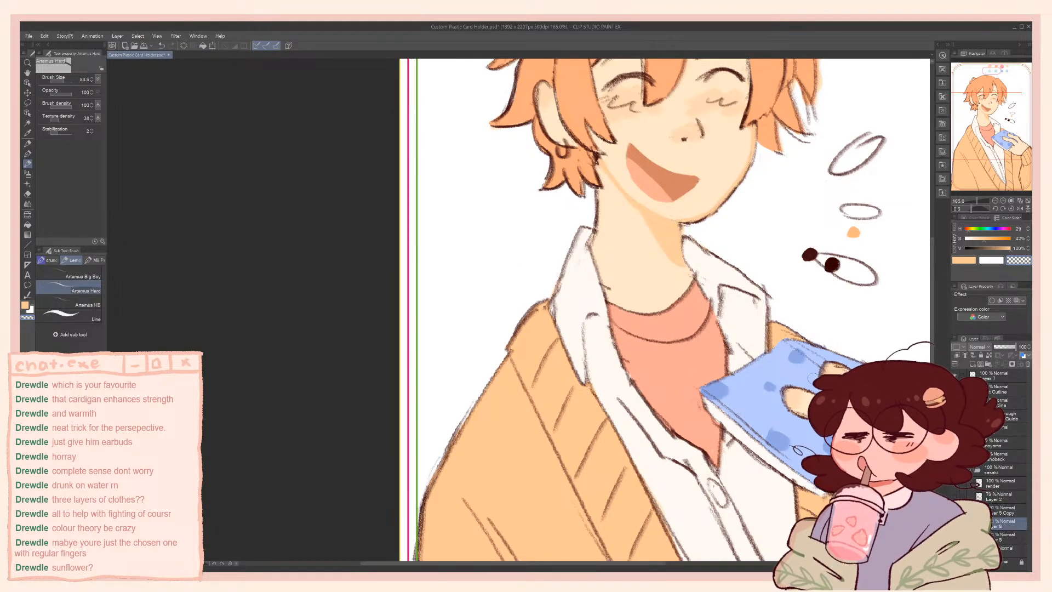
{"action": "key", "text": "c"}
{"action": "left_click_drag", "start_coordinate": [558, 279], "coordinate": [550, 295]}
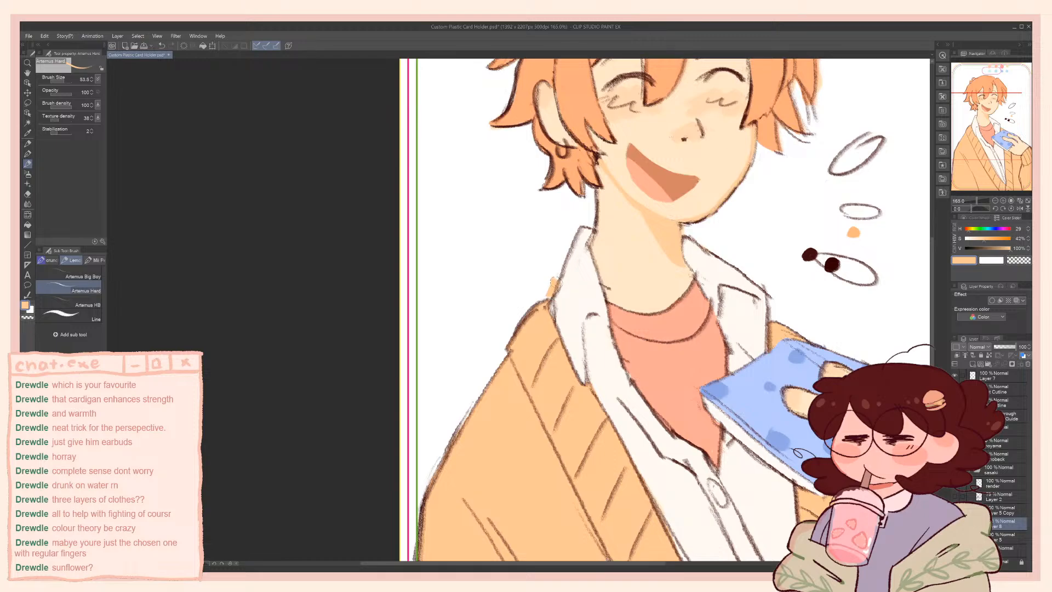
{"action": "key", "text": "ctrl+z"}
{"action": "key", "text": "c"}
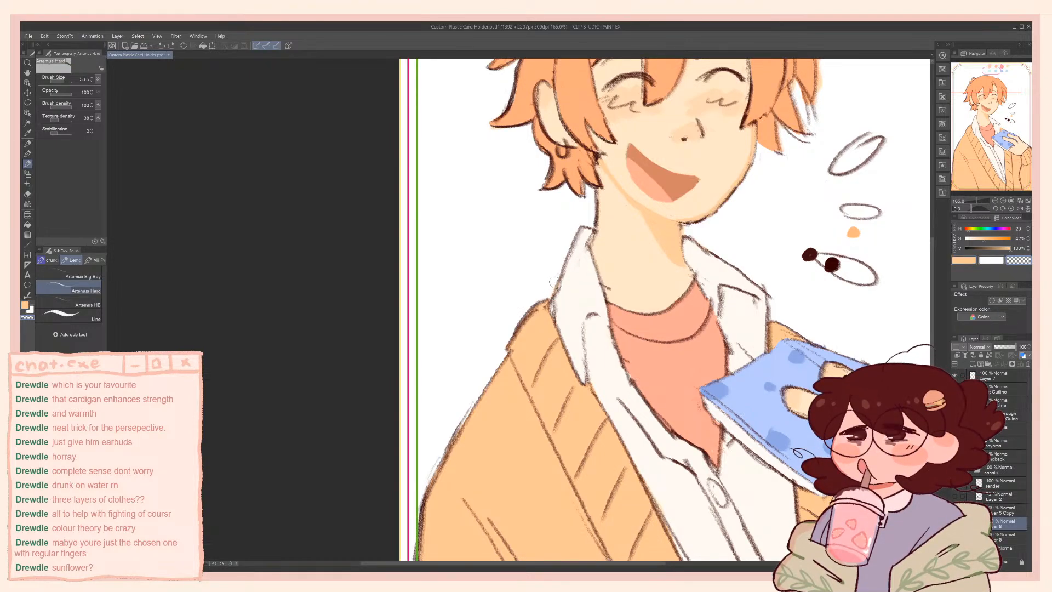
{"action": "left_click", "coordinate": [559, 277], "text": "alt"}
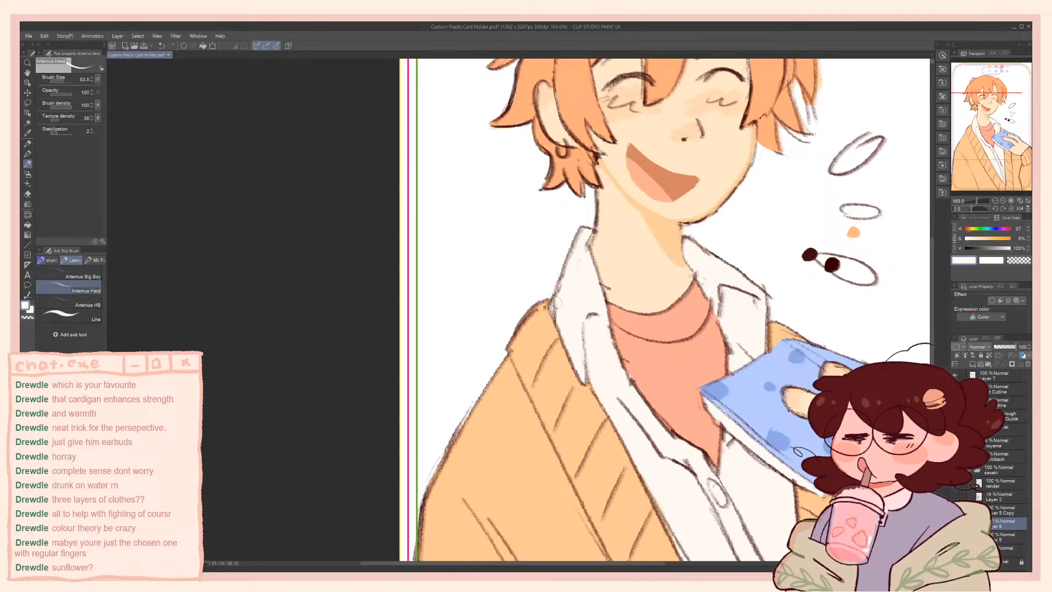
{"action": "key", "text": "c"}
{"action": "key", "text": "c"}
Inspect the flat colours of the hair, face, shirt and book at full-page and close-up views
{"action": "scroll", "coordinate": [567, 116], "scroll_direction": "down", "scroll_amount": 8}
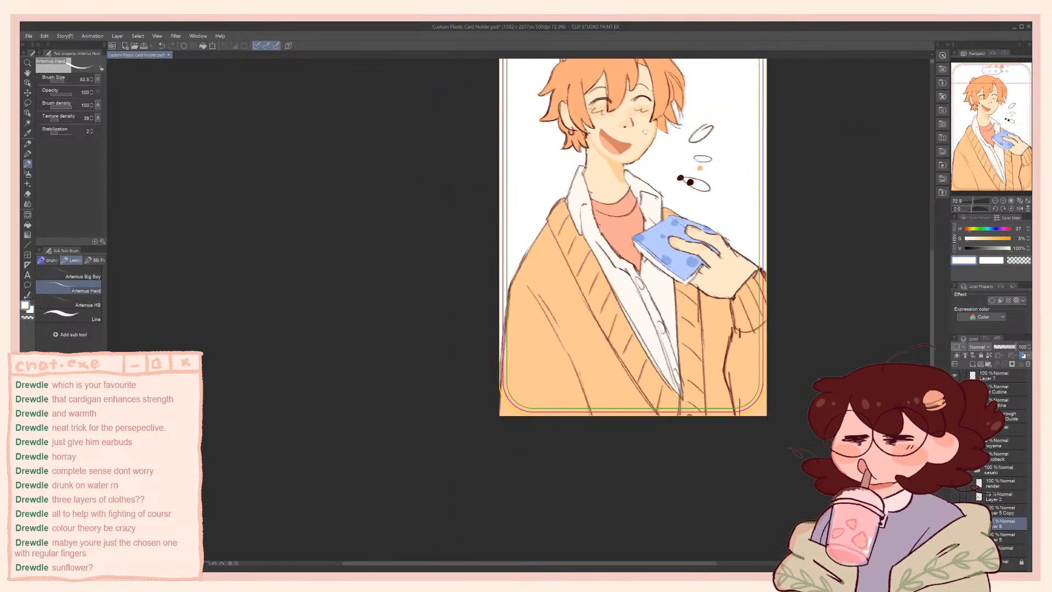
{"action": "scroll", "coordinate": [685, 142], "scroll_direction": "up", "scroll_amount": 3}
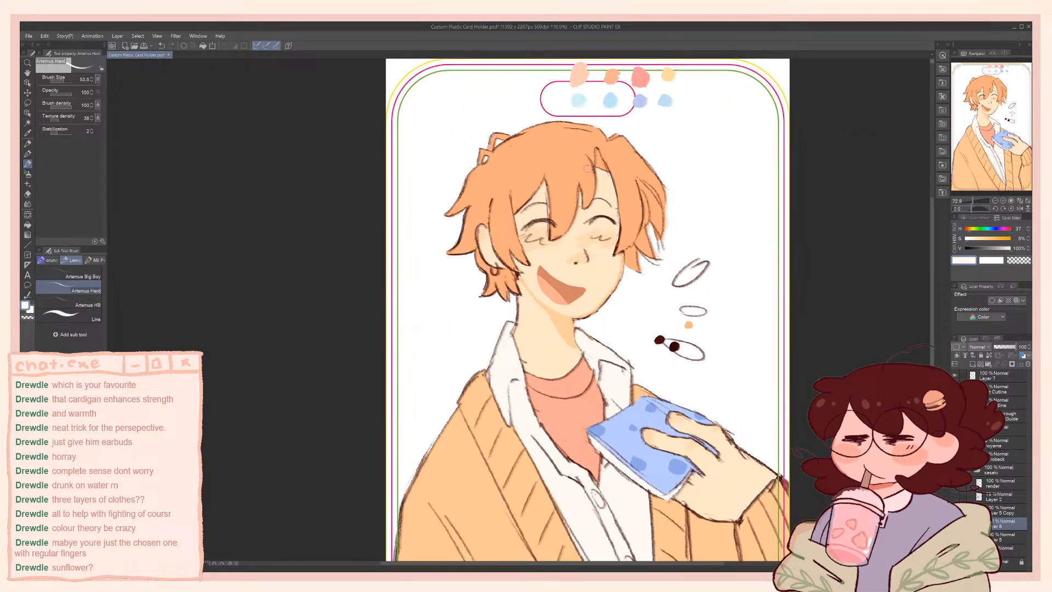
{"action": "scroll", "coordinate": [572, 165], "scroll_direction": "up", "scroll_amount": 2}
{"action": "scroll", "coordinate": [572, 165], "scroll_direction": "down", "scroll_amount": 1}
{"action": "scroll", "coordinate": [518, 156], "scroll_direction": "up", "scroll_amount": 3}
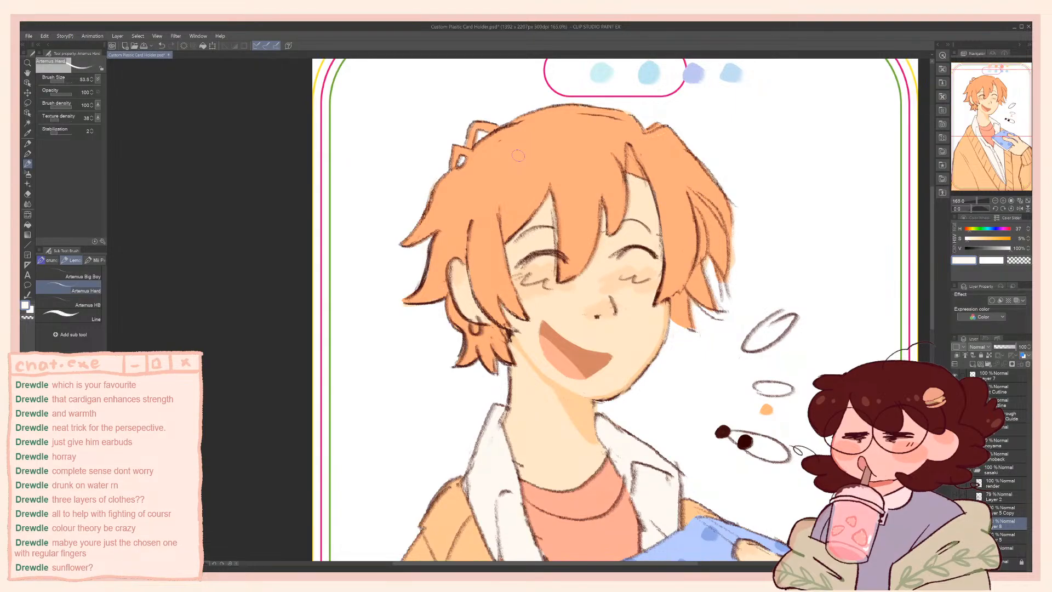
{"action": "left_click_drag", "start_coordinate": [354, 211], "coordinate": [400, 247]}
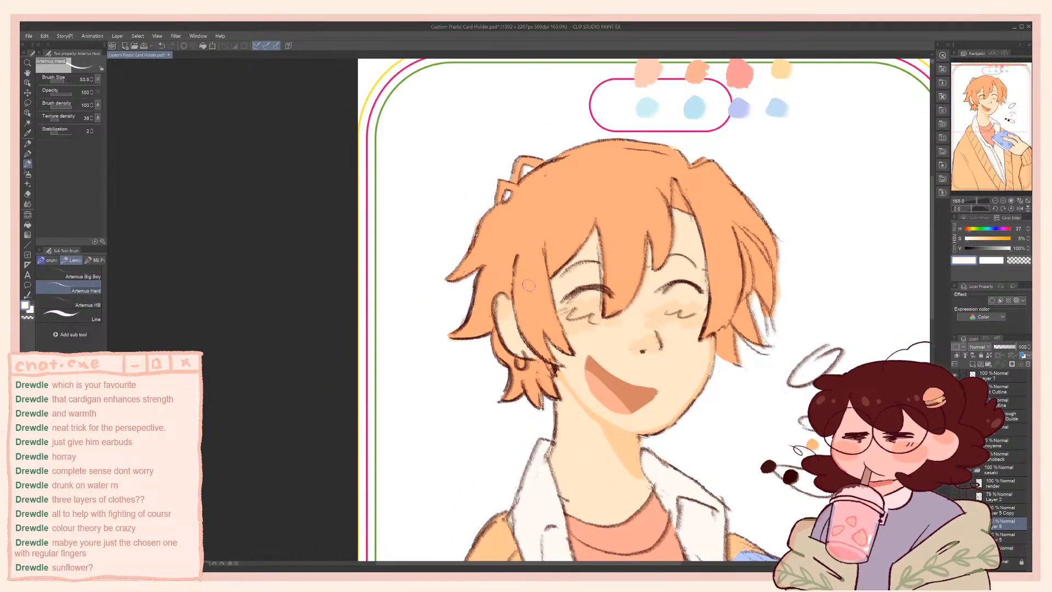
{"action": "left_click_drag", "start_coordinate": [718, 410], "coordinate": [689, 226]}
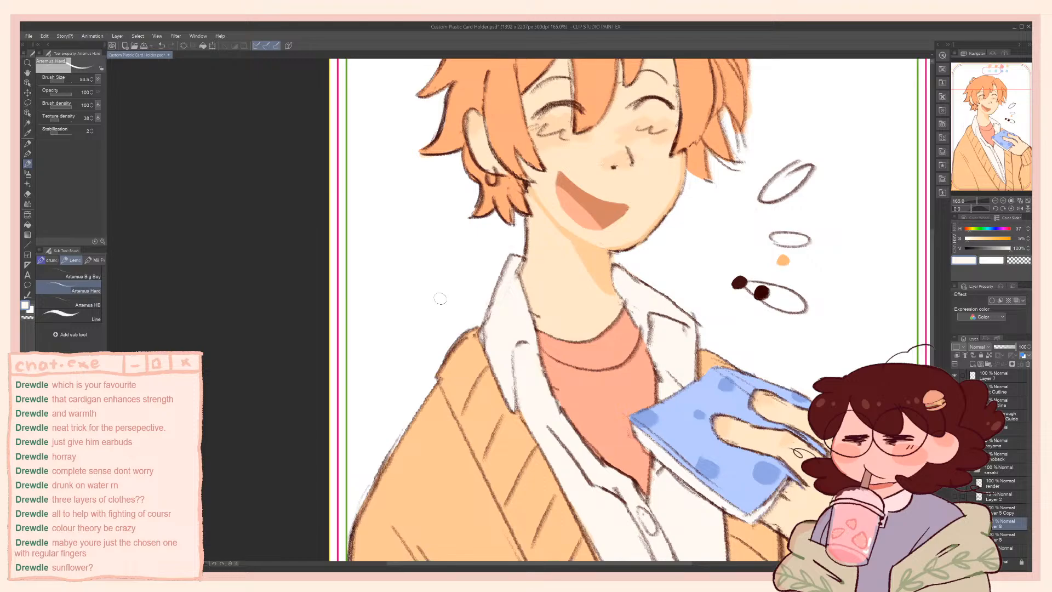
{"action": "scroll", "coordinate": [440, 299], "scroll_direction": "down", "scroll_amount": 3}
{"action": "scroll", "coordinate": [600, 421], "scroll_direction": "up", "scroll_amount": 2}
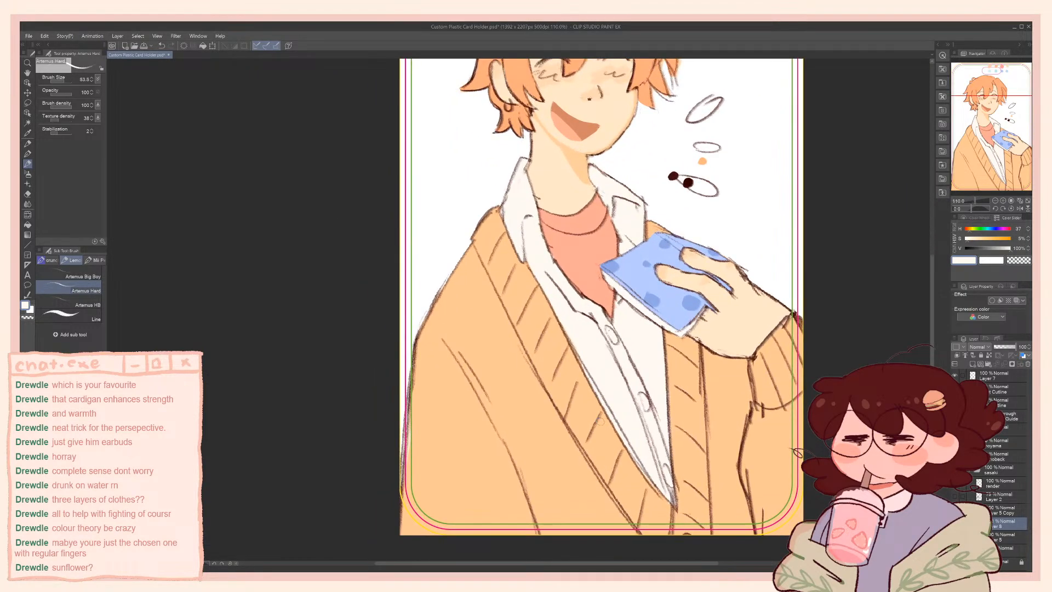
Make the Layer 5 Copy layer active with the transparent colour and check the whole character
{"action": "left_click", "coordinate": [995, 511]}
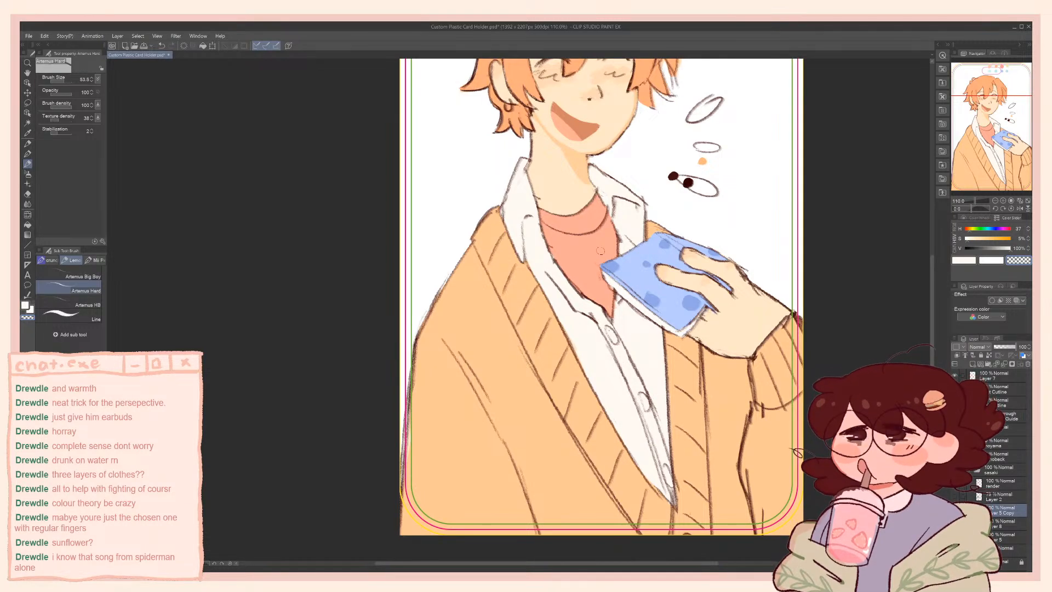
{"action": "scroll", "coordinate": [448, 256], "scroll_direction": "down", "scroll_amount": 4}
{"action": "scroll", "coordinate": [483, 277], "scroll_direction": "up", "scroll_amount": 5}
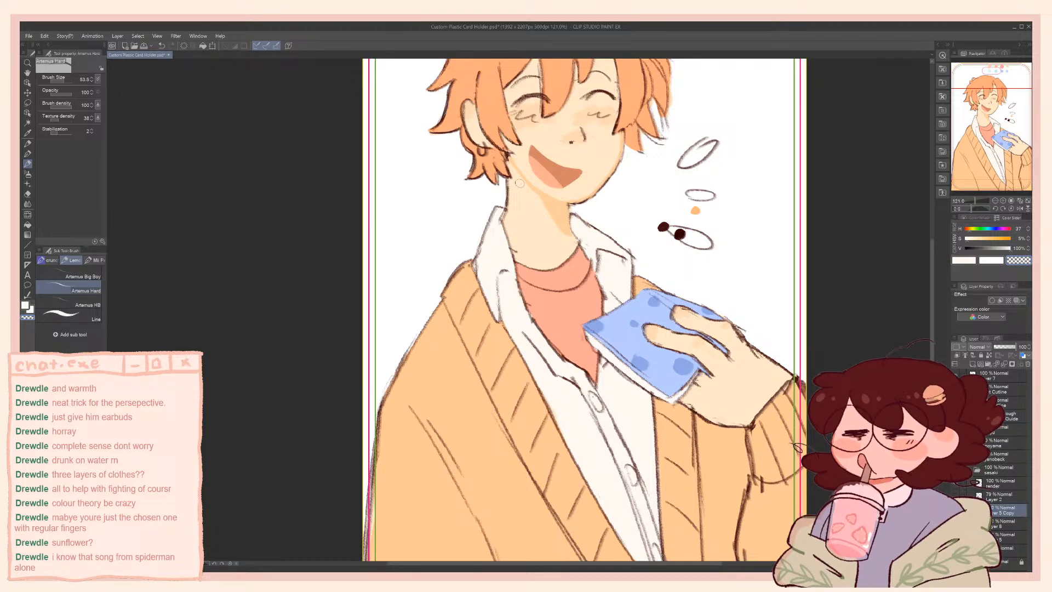
{"action": "scroll", "coordinate": [507, 255], "scroll_direction": "down", "scroll_amount": 3}
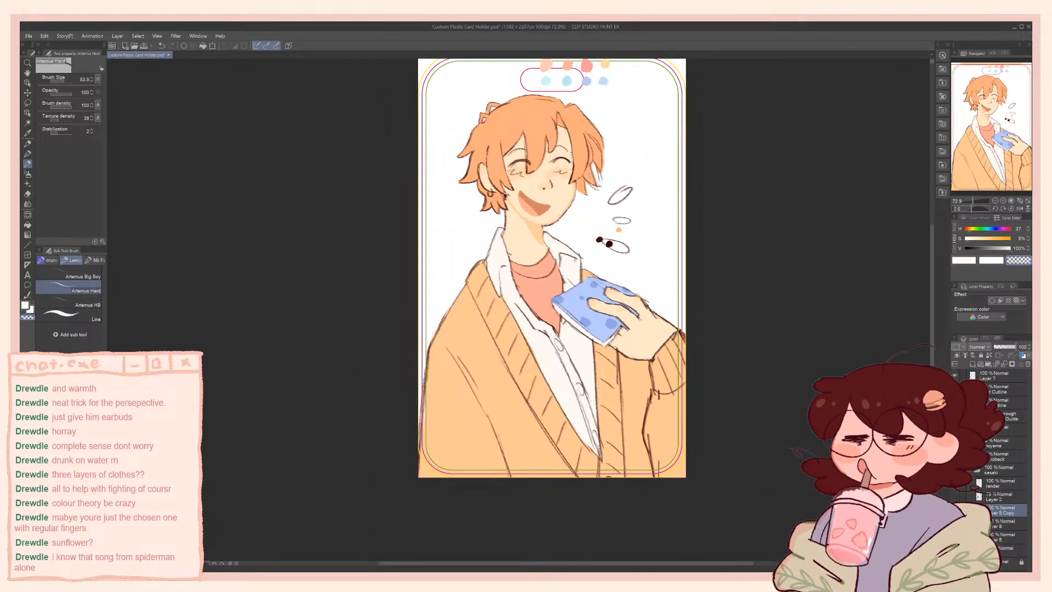
Save the illustration and check the coloured character at several magnifications
{"action": "scroll", "coordinate": [580, 191], "scroll_direction": "up", "scroll_amount": 2}
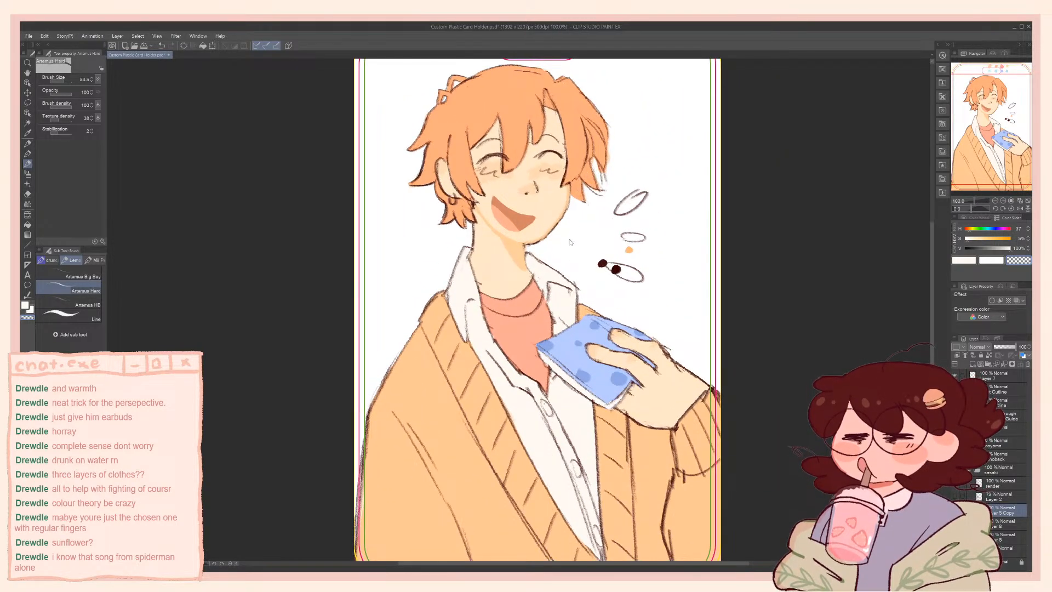
{"action": "key", "text": "ctrl+s"}
{"action": "scroll", "coordinate": [505, 197], "scroll_direction": "up", "scroll_amount": 1}
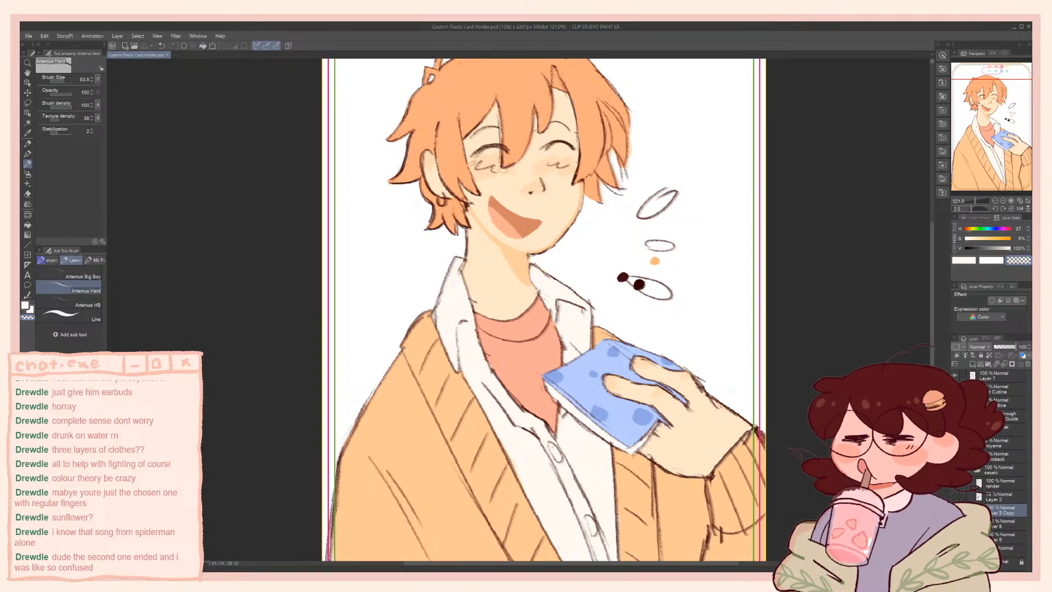
{"action": "scroll", "coordinate": [503, 169], "scroll_direction": "up", "scroll_amount": 1}
{"action": "scroll", "coordinate": [498, 170], "scroll_direction": "down", "scroll_amount": 6}
{"action": "scroll", "coordinate": [498, 170], "scroll_direction": "up", "scroll_amount": 3}
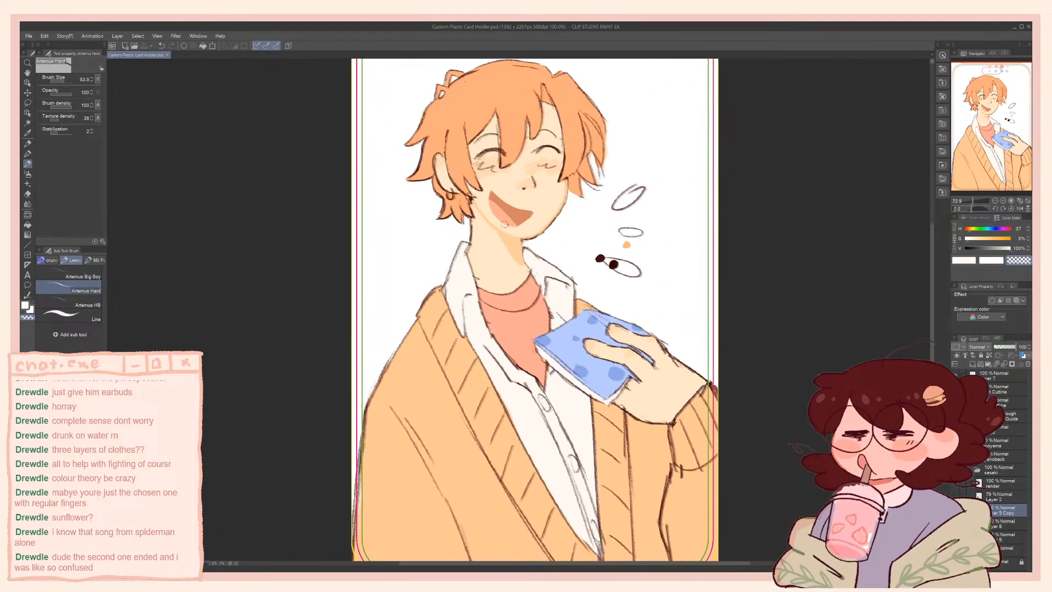
Sample the neck shadow's light orange, enlarge the brush to 24.6 and touch up the neck's outer edge below the hair
{"action": "scroll", "coordinate": [504, 224], "scroll_direction": "up", "scroll_amount": 3}
{"action": "left_click", "coordinate": [523, 243], "text": "alt"}
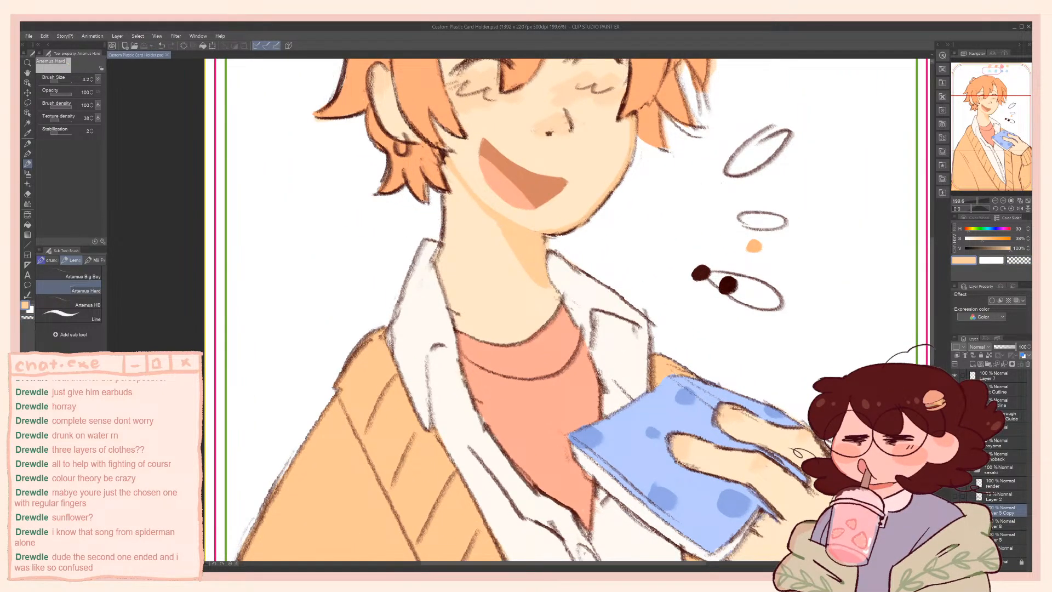
{"action": "left_click_drag", "start_coordinate": [446, 209], "coordinate": [452, 221]}
{"action": "key", "text": "ctrl+z"}
{"action": "key", "text": "]"}
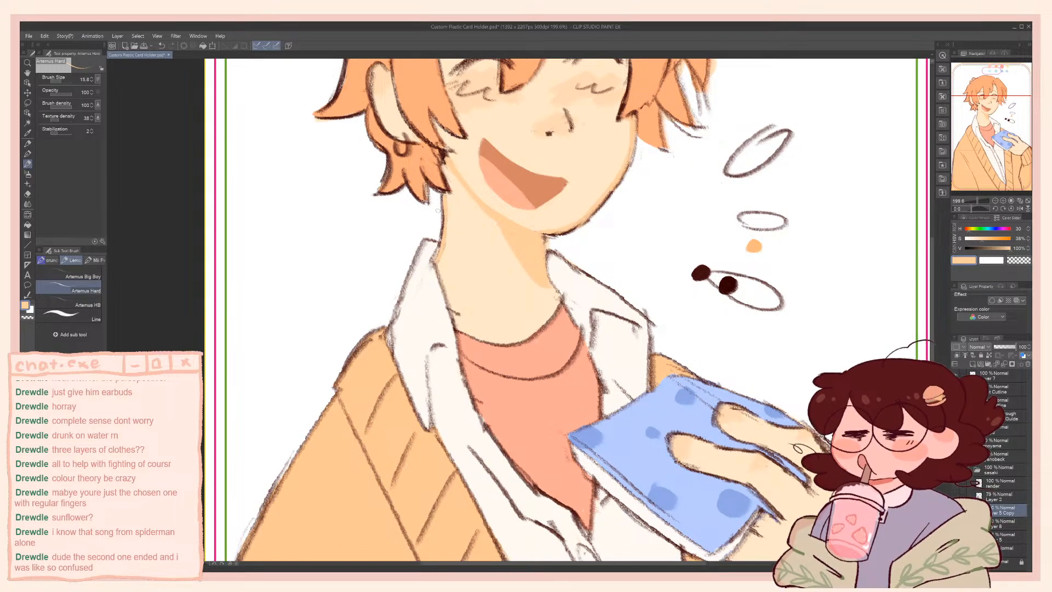
{"action": "left_click_drag", "start_coordinate": [466, 251], "coordinate": [476, 313]}
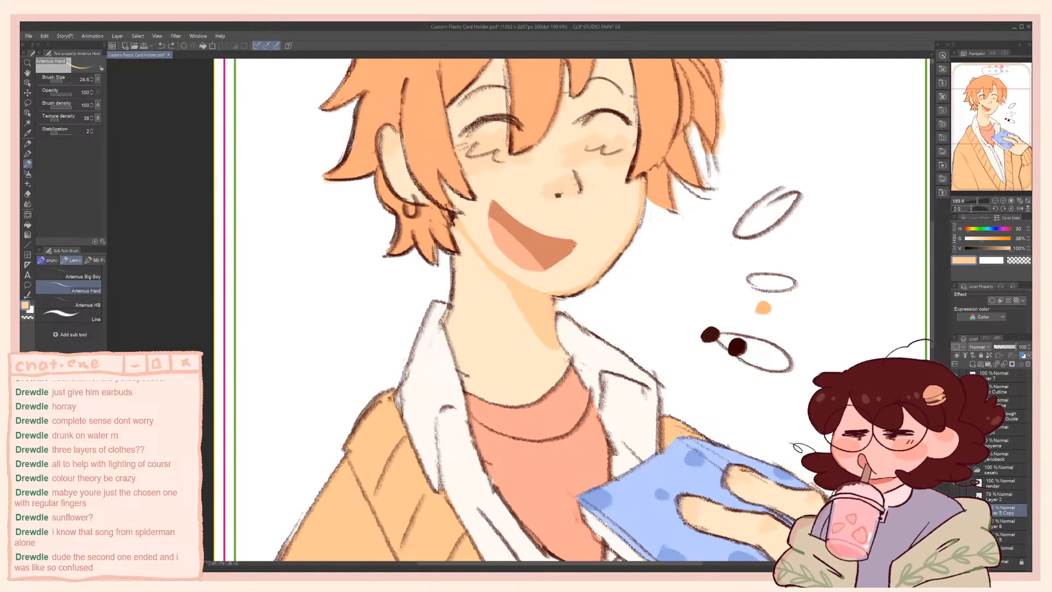
{"action": "key", "text": "bracketright"}
{"action": "key", "text": "bracketright"}
{"action": "left_click_drag", "start_coordinate": [454, 265], "coordinate": [454, 298]}
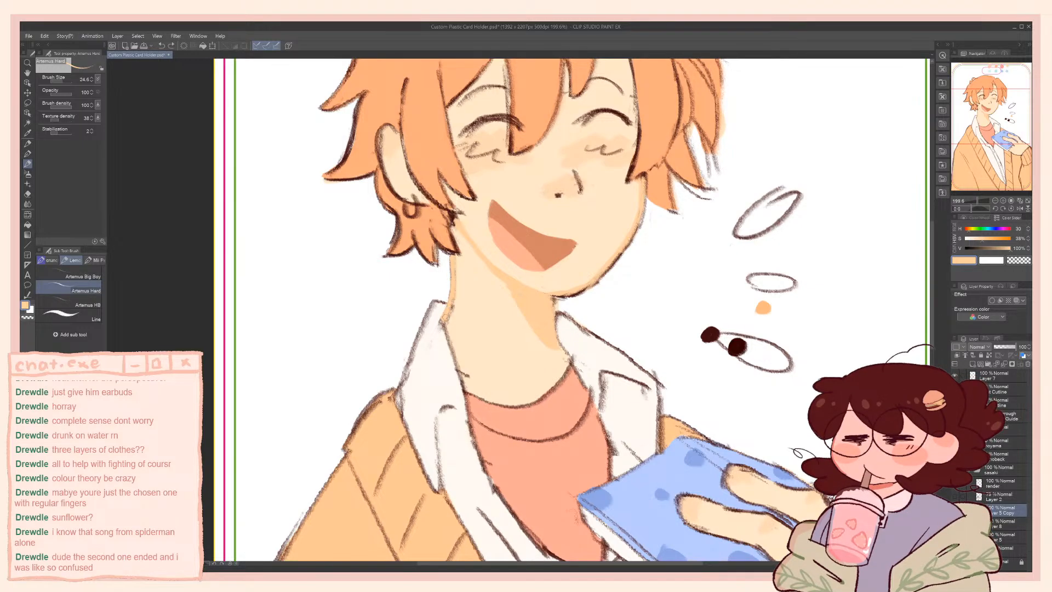
Sample the pale skin tone, tidy the neck's edge with the transparent colour and resample the shadow orange under the chin
{"action": "left_click", "coordinate": [474, 285], "text": "alt"}
{"action": "key", "text": "c"}
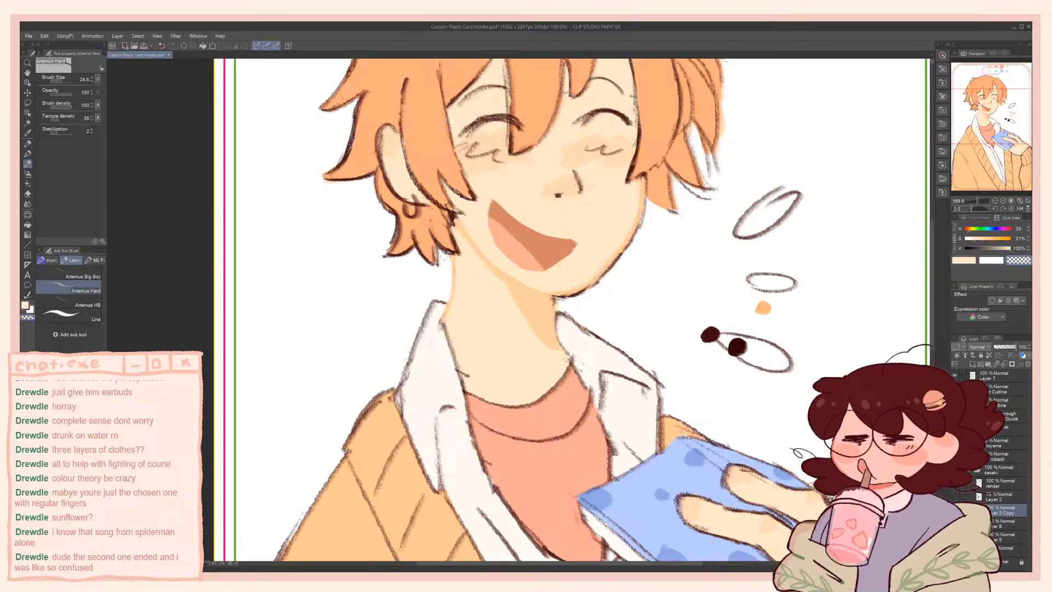
{"action": "key", "text": "c"}
{"action": "left_click", "coordinate": [529, 315], "text": "alt"}
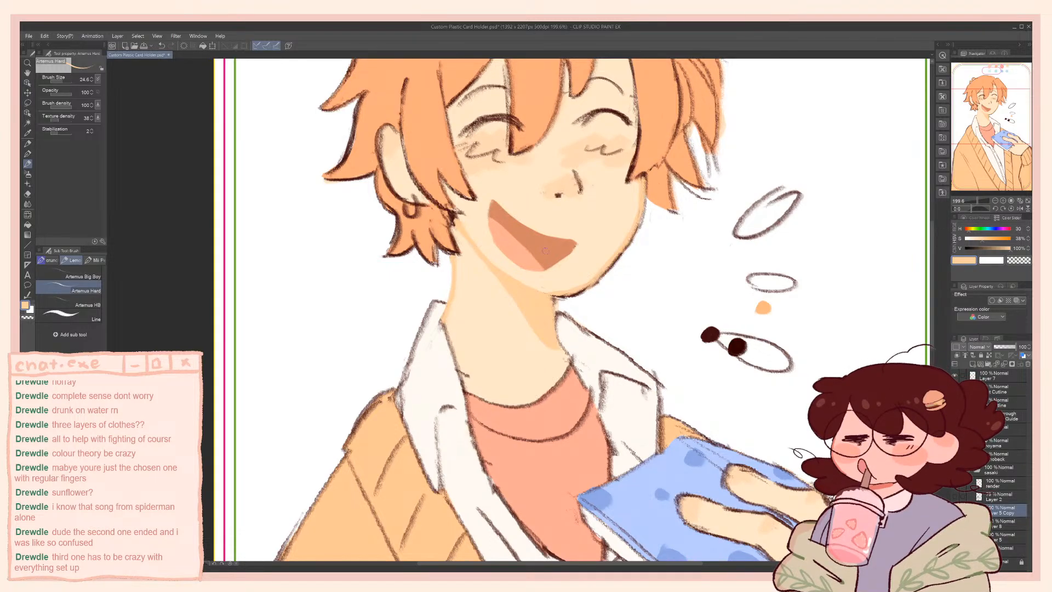
{"action": "mouse_move", "coordinate": [547, 304]}
{"action": "left_mouse_down"}
{"action": "mouse_move", "coordinate": [544, 397]}
{"action": "mouse_move", "coordinate": [563, 398]}
{"action": "mouse_move", "coordinate": [575, 442]}
{"action": "left_mouse_up"}
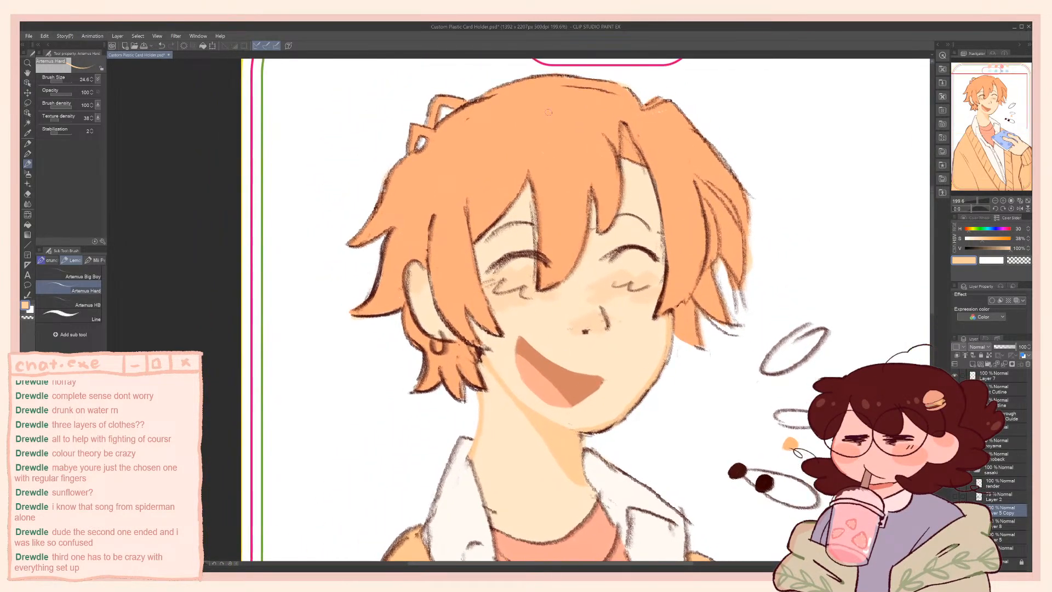
Sample the hair's orange, switch to the transparent colour and check the flats with the line art temporarily hidden
{"action": "left_click", "coordinate": [468, 128], "text": "alt"}
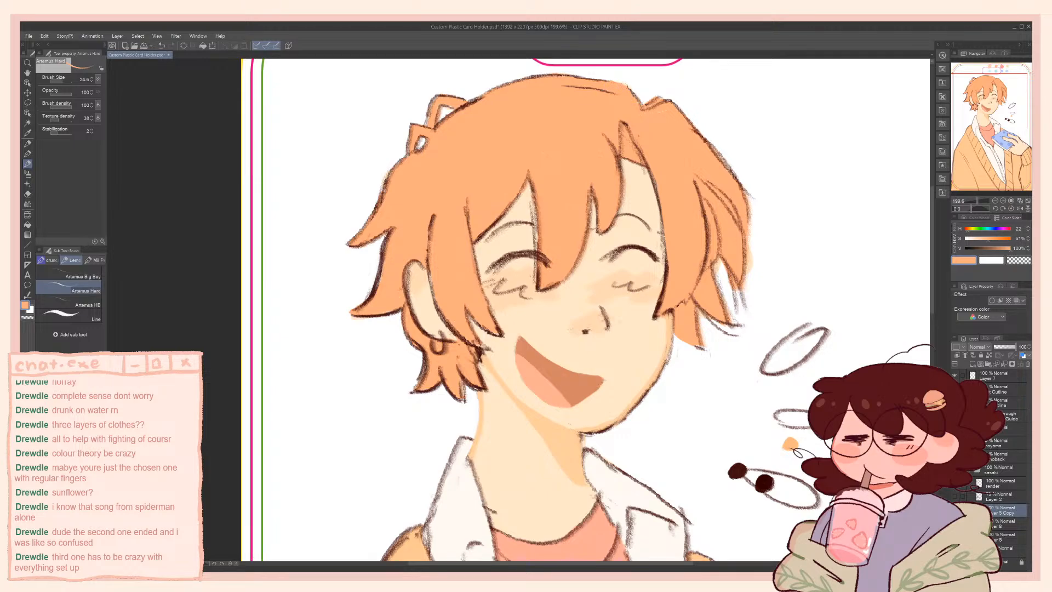
{"action": "key", "text": "c"}
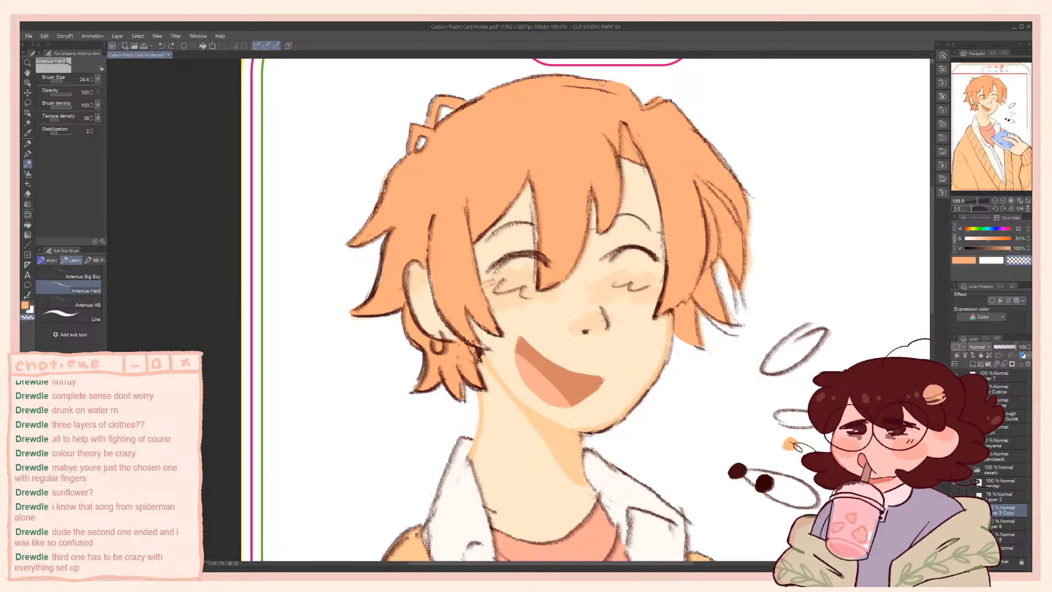
{"action": "left_click", "coordinate": [955, 496]}
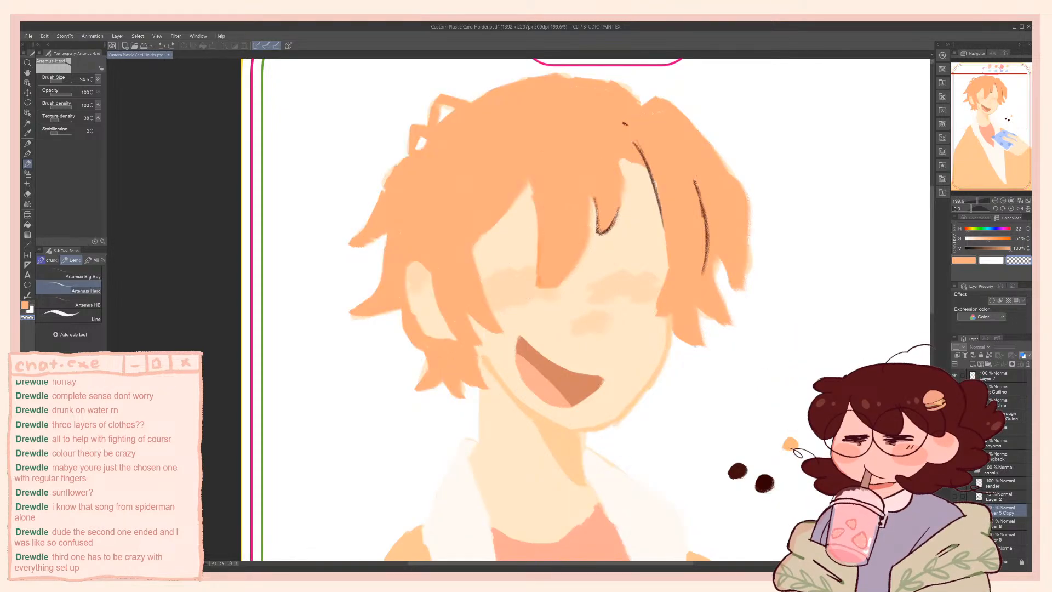
{"action": "left_click", "coordinate": [955, 497]}
{"action": "left_click", "coordinate": [956, 511]}
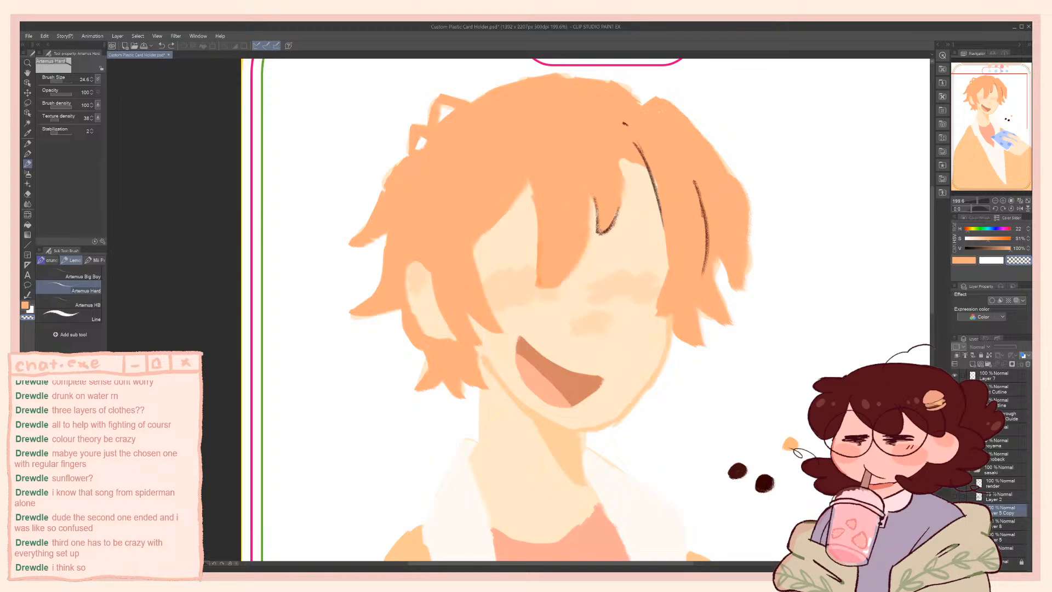
{"action": "left_click", "coordinate": [955, 510]}
{"action": "mouse_move", "coordinate": [776, 556]}
{"action": "left_mouse_down"}
{"action": "mouse_move", "coordinate": [795, 501]}
{"action": "mouse_move", "coordinate": [811, 354]}
{"action": "mouse_move", "coordinate": [794, 250]}
{"action": "mouse_move", "coordinate": [741, 123]}
{"action": "left_mouse_up"}
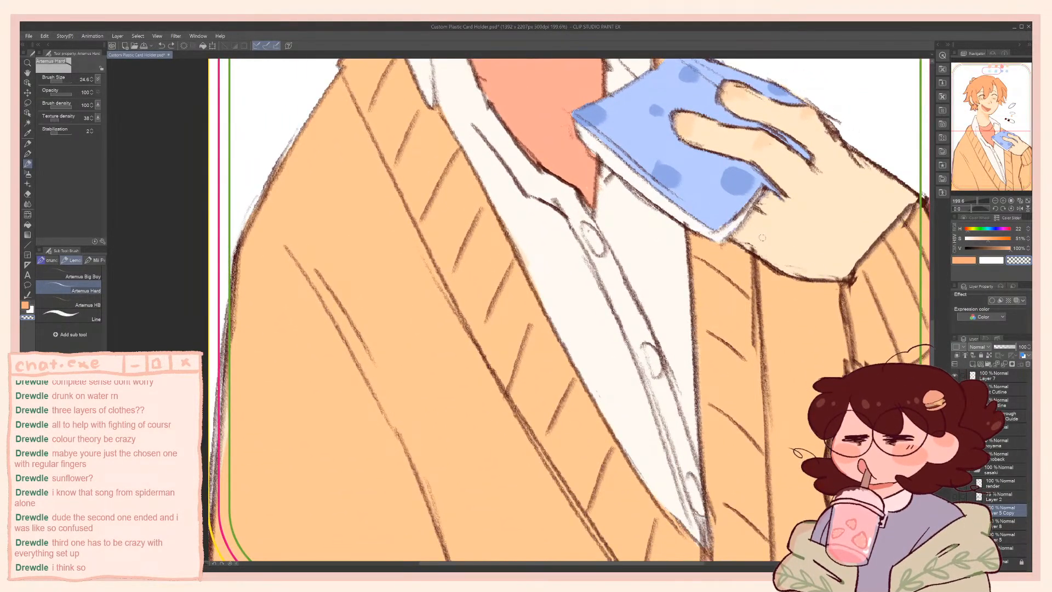
Merge the Layer 5 Copy layer into the layer below and compare the artwork with the merged layer hidden and shown
{"action": "scroll", "coordinate": [763, 238], "scroll_direction": "down", "scroll_amount": 3}
{"action": "left_click_drag", "start_coordinate": [763, 238], "coordinate": [677, 361]}
{"action": "key", "text": "ctrl+e"}
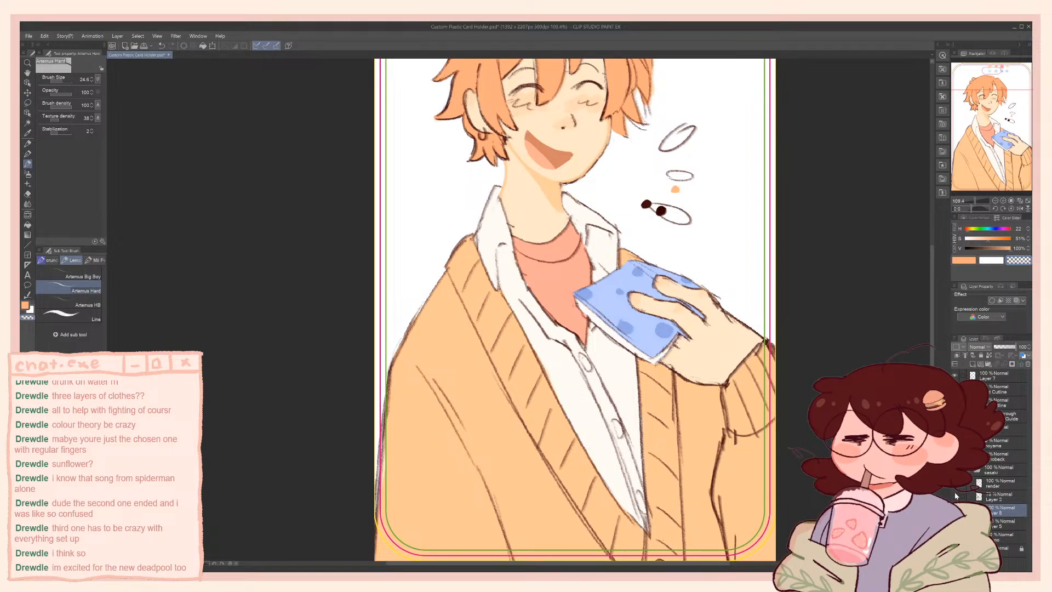
{"action": "left_click", "coordinate": [955, 510]}
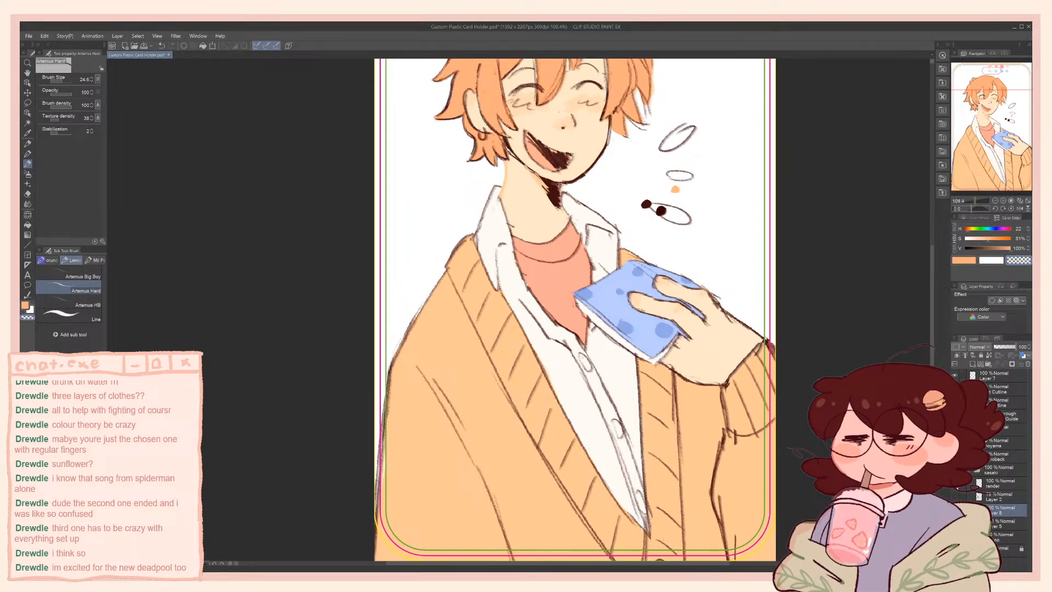
{"action": "left_click", "coordinate": [955, 511]}
{"action": "left_click", "coordinate": [955, 510]}
Move the render layer below Layer 2, directly above the merged flats layer
{"action": "left_click", "coordinate": [957, 490]}
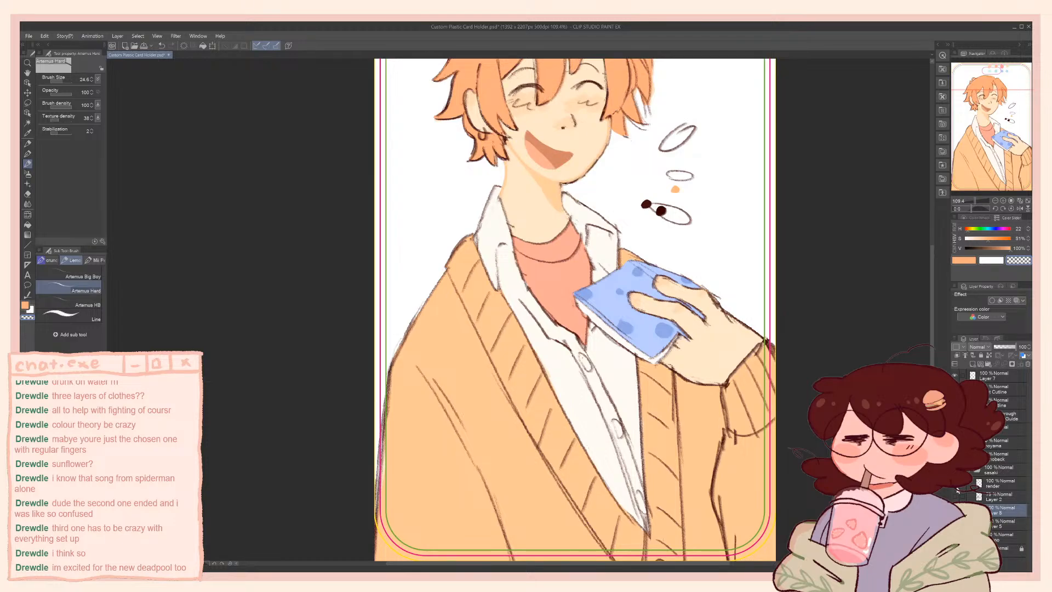
{"action": "left_click", "coordinate": [987, 487]}
{"action": "left_click_drag", "start_coordinate": [991, 506], "coordinate": [991, 506]}
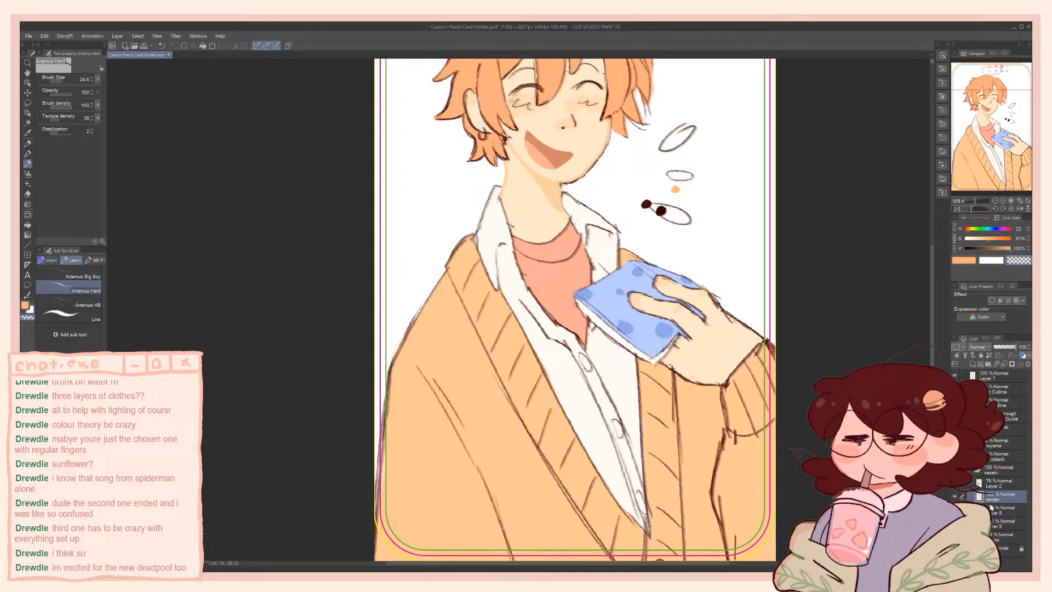
{"action": "left_click", "coordinate": [992, 512]}
{"action": "left_click", "coordinate": [956, 496]}
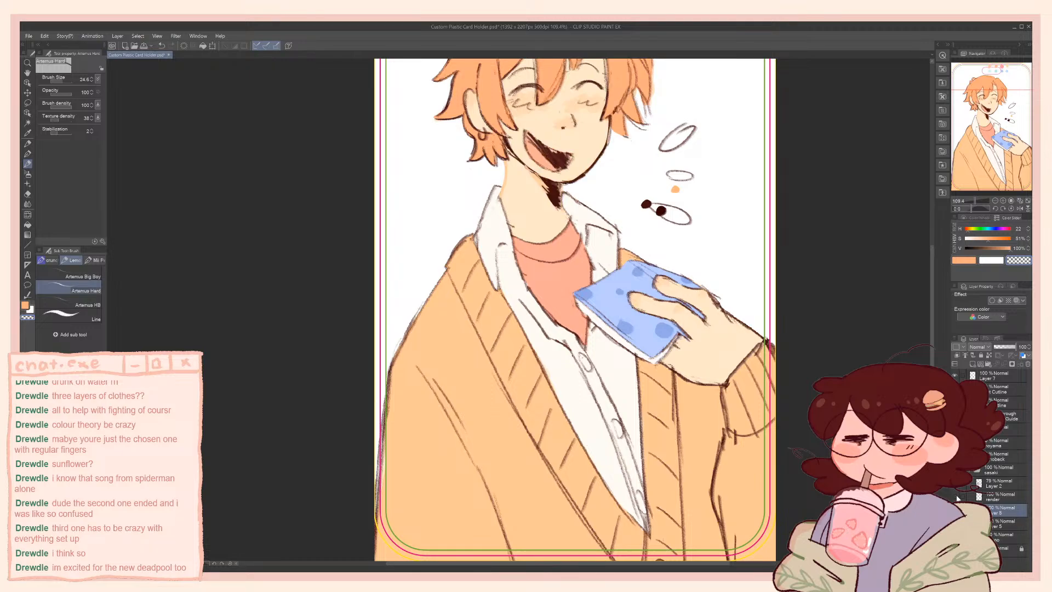
{"action": "key", "text": "ctrl+c"}
{"action": "key", "text": "ctrl+v"}
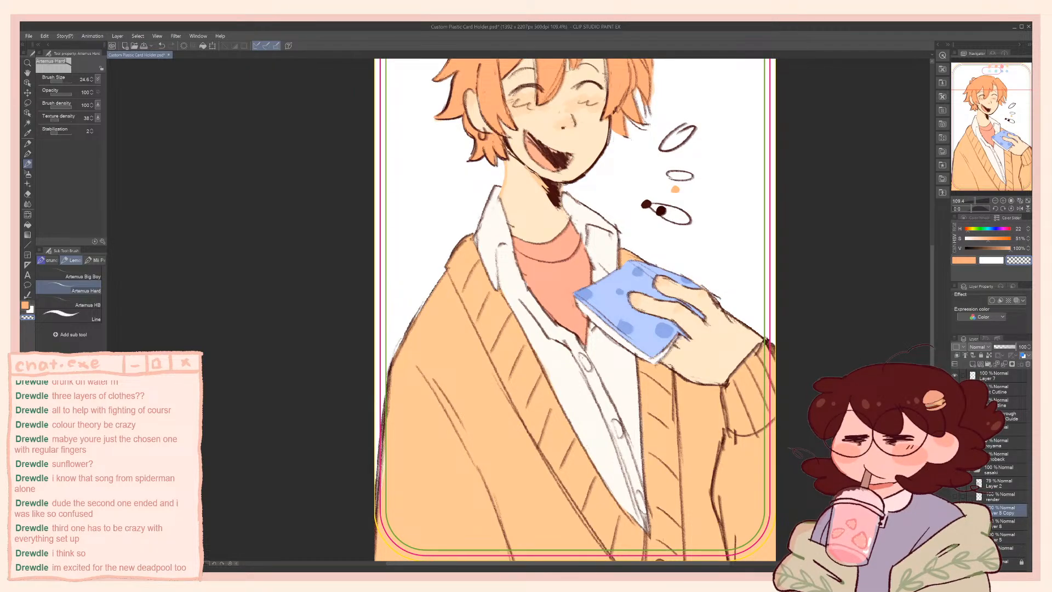
{"action": "key", "text": "ctrl+z"}
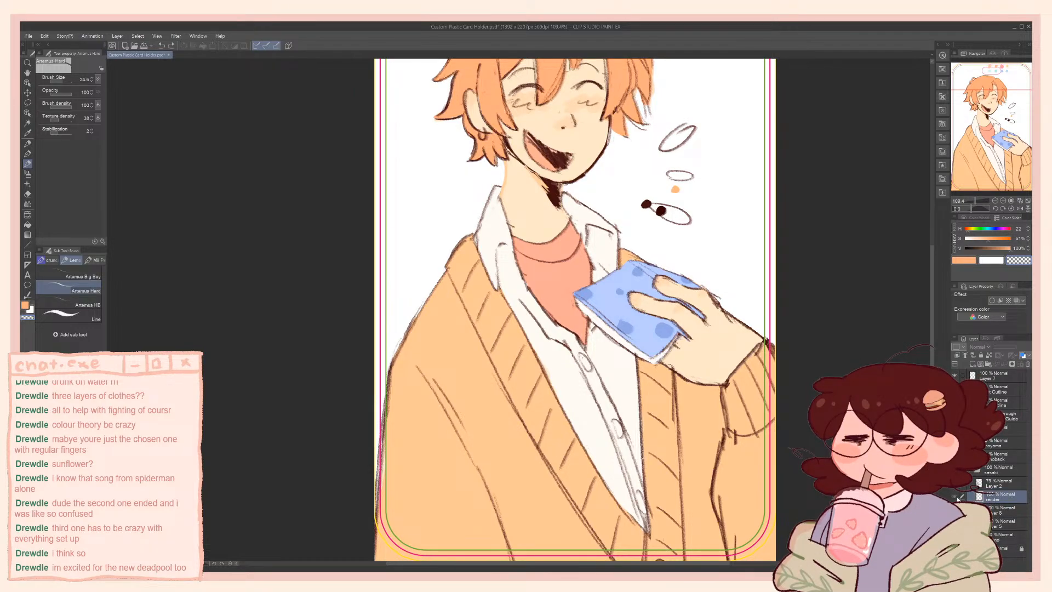
{"action": "left_click", "coordinate": [957, 497]}
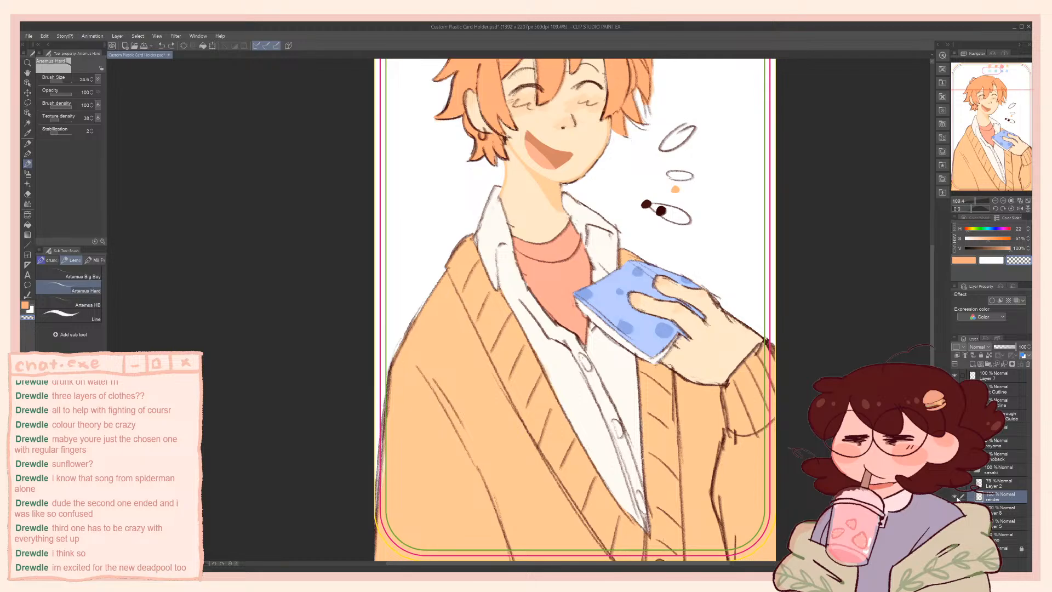
Duplicate the merged flats layer and merge the render layer down into the copy
{"action": "left_click", "coordinate": [992, 510]}
{"action": "key", "text": "ctrl+c"}
{"action": "key", "text": "ctrl+v"}
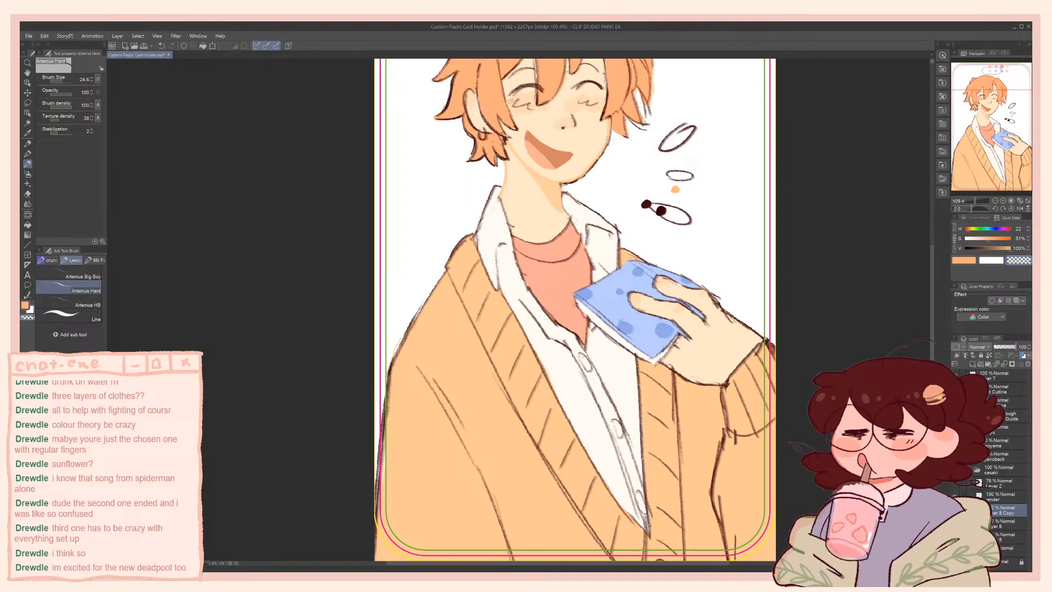
{"action": "left_click", "coordinate": [993, 497]}
{"action": "key", "text": "ctrl+e"}
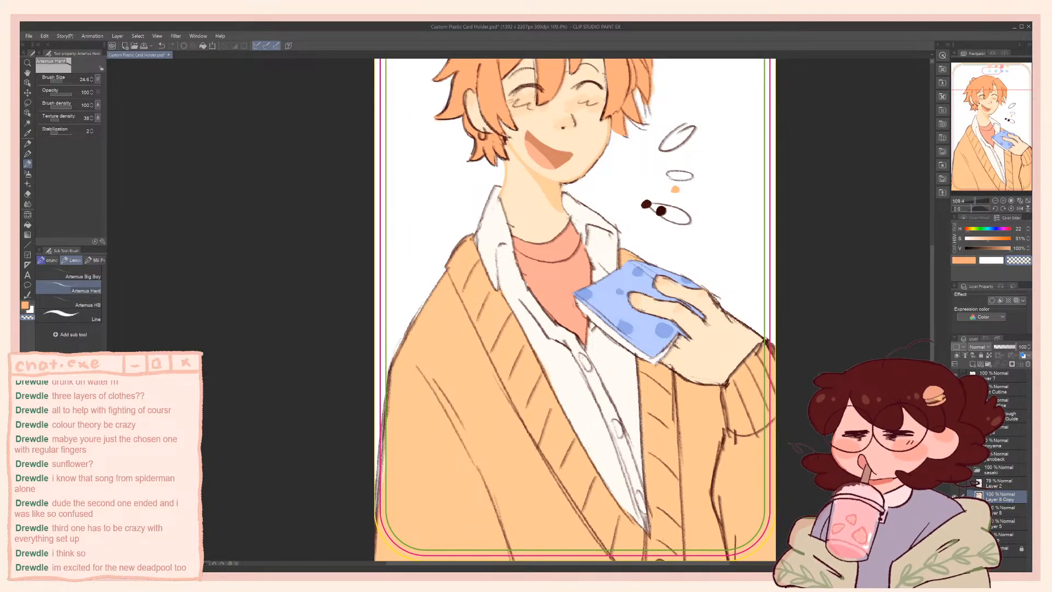
Sample the shirt collar's off-white and touch up the collar's outer edge beside the shoulder
{"action": "scroll", "coordinate": [651, 258], "scroll_direction": "up", "scroll_amount": 3}
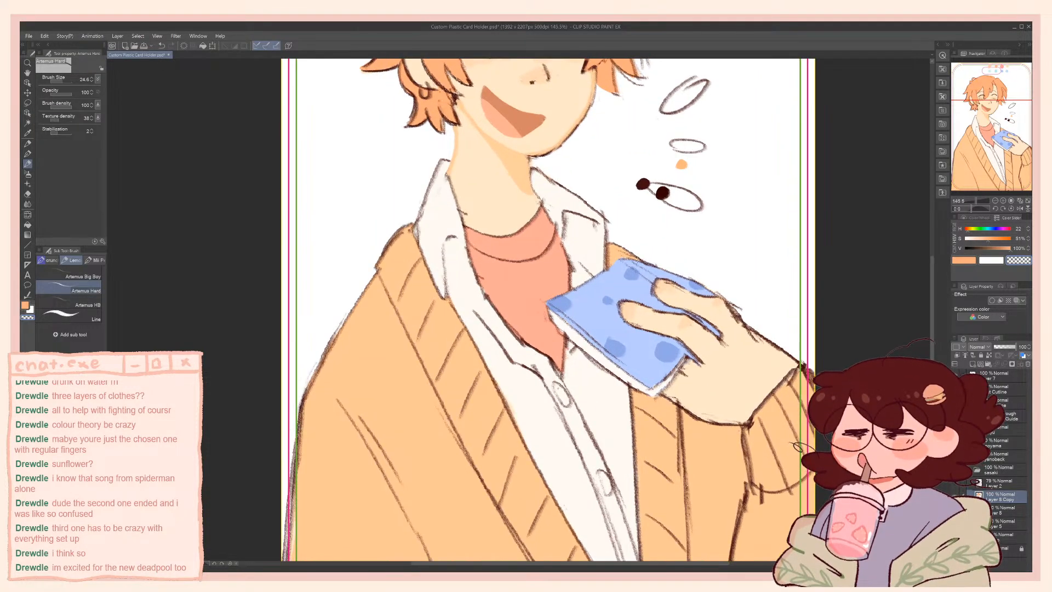
{"action": "left_click_drag", "start_coordinate": [592, 312], "coordinate": [666, 389]}
{"action": "left_click", "coordinate": [562, 292], "text": "alt"}
{"action": "scroll", "coordinate": [562, 291], "scroll_direction": "up", "scroll_amount": 2}
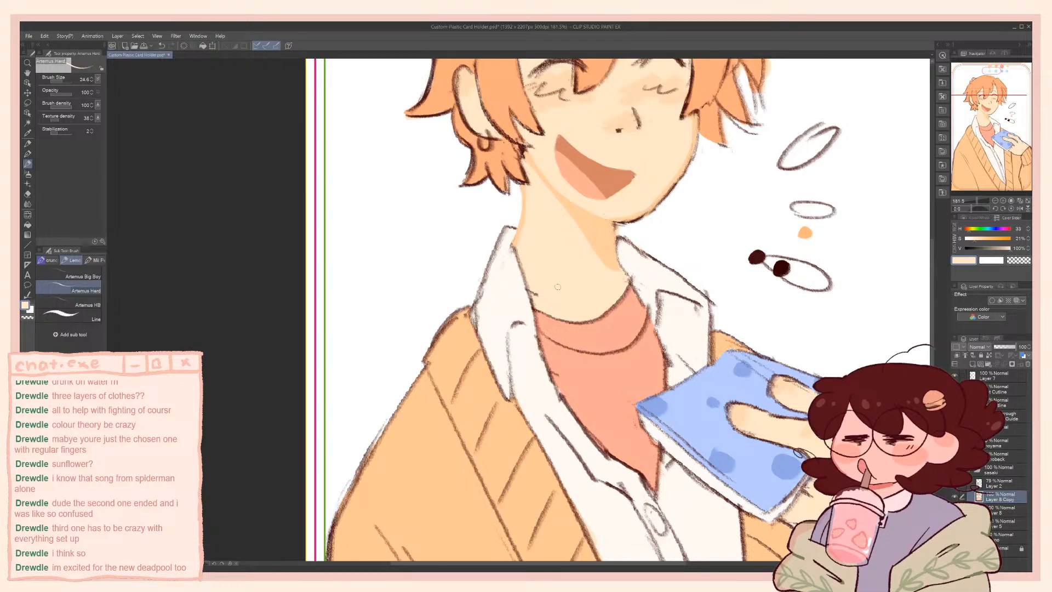
{"action": "left_click", "coordinate": [514, 295], "text": "alt"}
{"action": "left_click_drag", "start_coordinate": [475, 310], "coordinate": [490, 283]}
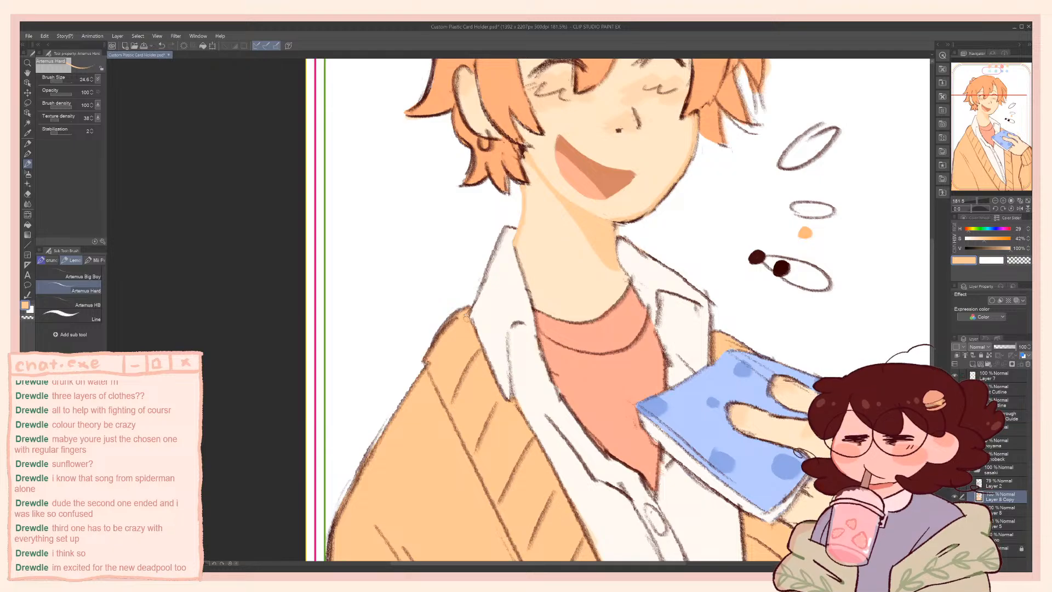
Sample the cardigan's light orange, touch up its fill along the shoulder and clean the outer edge with the transparent colour
{"action": "left_click", "coordinate": [467, 317], "text": "alt"}
{"action": "left_click_drag", "start_coordinate": [457, 320], "coordinate": [437, 339]}
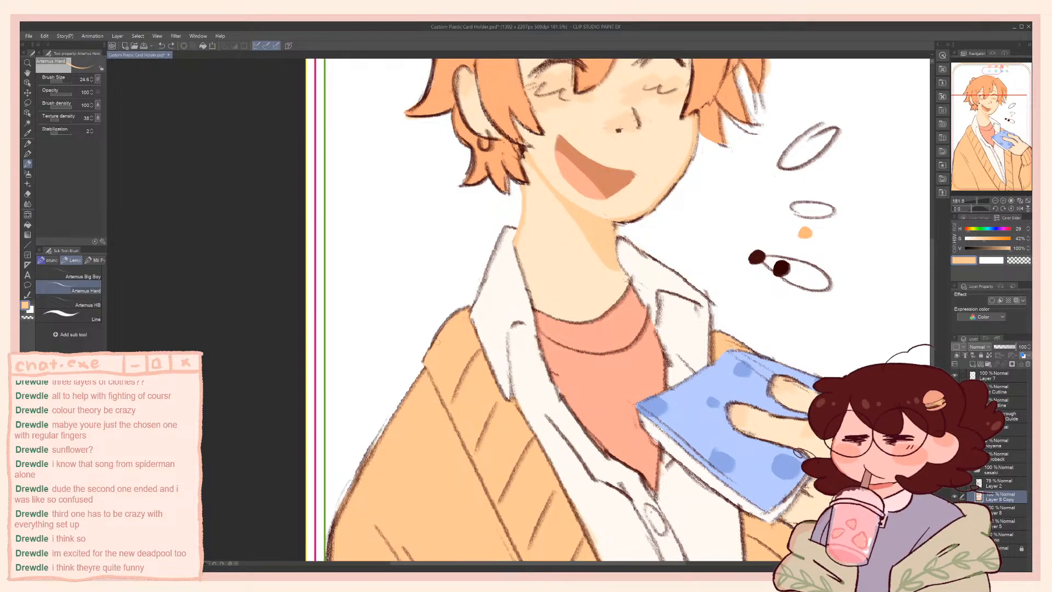
{"action": "left_click_drag", "start_coordinate": [454, 326], "coordinate": [397, 400]}
{"action": "mouse_move", "coordinate": [508, 253]}
{"action": "left_mouse_down"}
{"action": "mouse_move", "coordinate": [406, 409]}
{"action": "mouse_move", "coordinate": [498, 331]}
{"action": "mouse_move", "coordinate": [595, 154]}
{"action": "left_mouse_up"}
{"action": "key", "text": "c"}
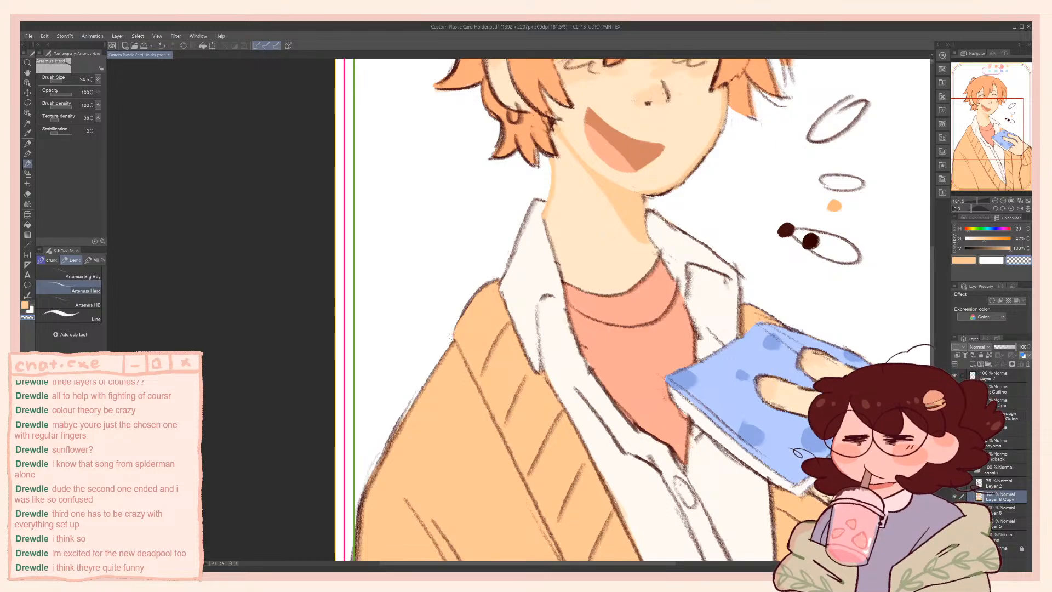
{"action": "key", "text": "c"}
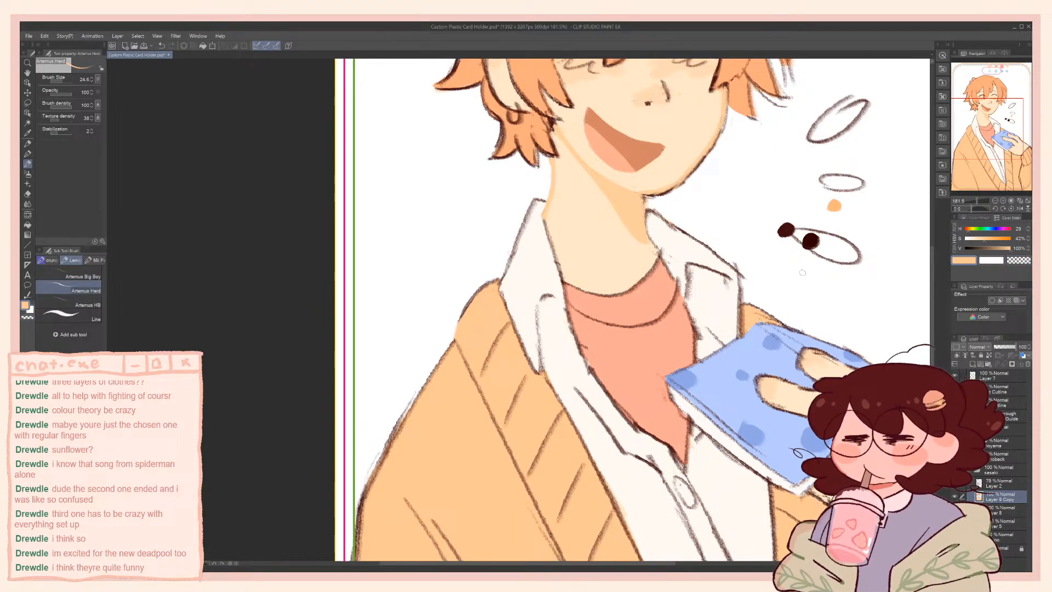
Sample the dark brown swatch and the hair's orange, and clean the hair's outer edge with the transparent colour
{"action": "left_click", "coordinate": [786, 230], "text": "alt"}
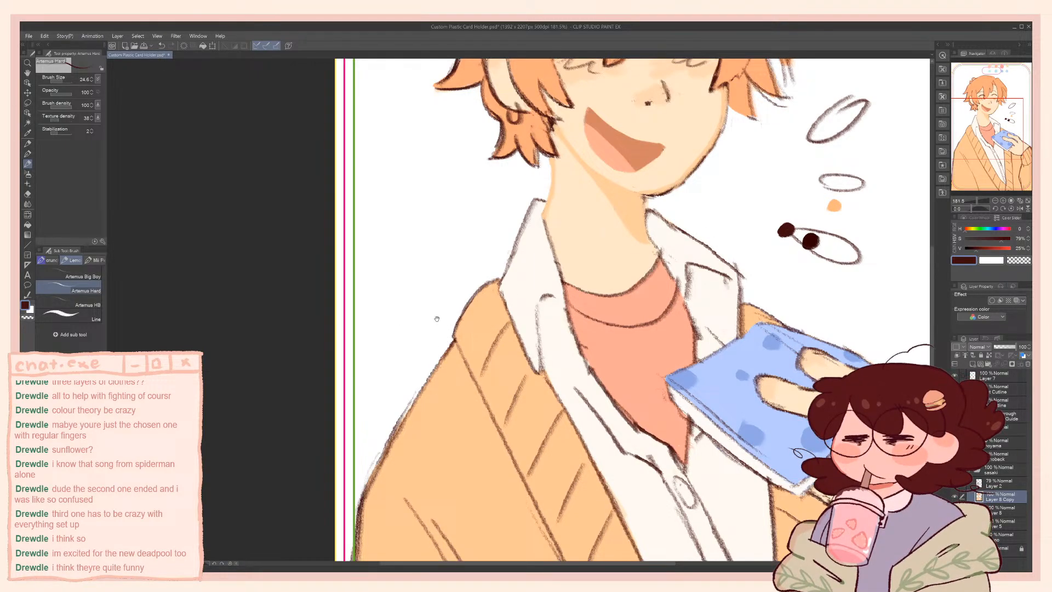
{"action": "left_click_drag", "start_coordinate": [436, 319], "coordinate": [357, 229]}
{"action": "left_click_drag", "start_coordinate": [355, 113], "coordinate": [280, 255]}
{"action": "left_click_drag", "start_coordinate": [452, 291], "coordinate": [517, 433]}
{"action": "left_click", "coordinate": [382, 244], "text": "alt"}
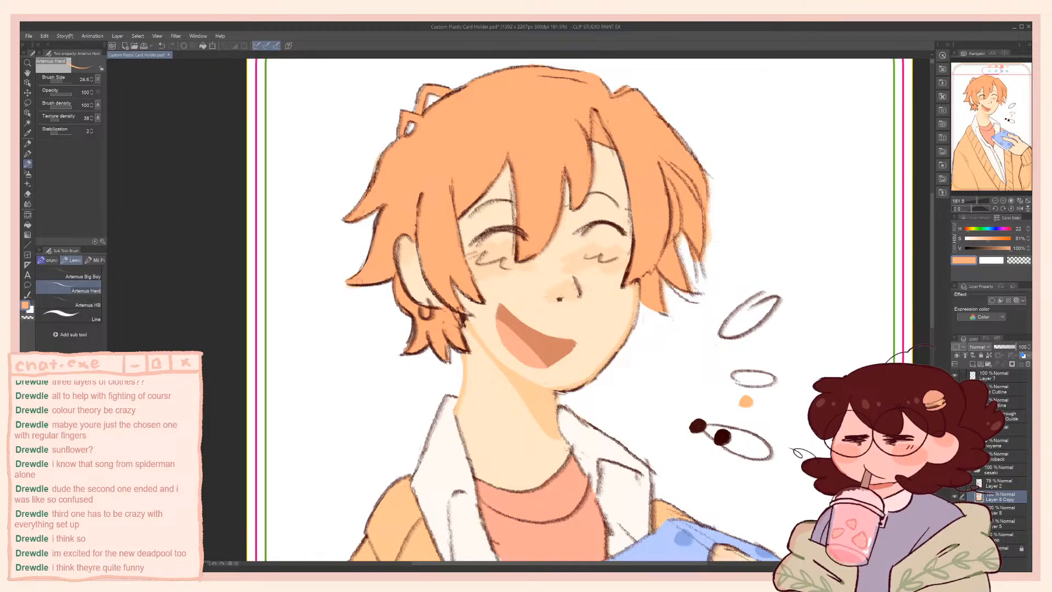
{"action": "key", "text": "c"}
{"action": "key", "text": "c"}
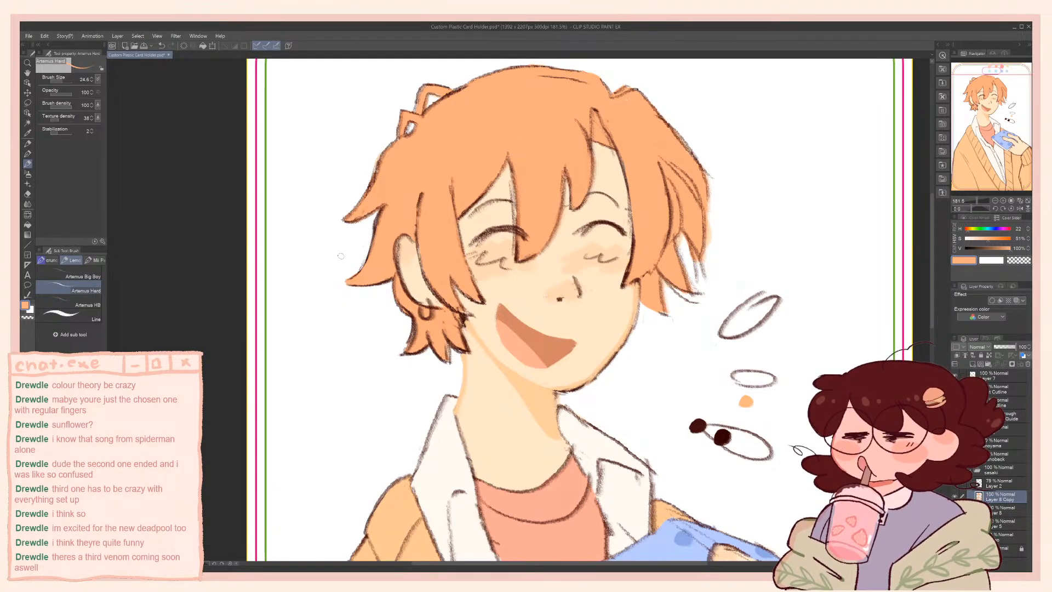
Sample the T-shirt's salmon pink and the white shirt's off-white around the shirt opening
{"action": "left_click_drag", "start_coordinate": [488, 324], "coordinate": [434, 135]}
{"action": "left_click_drag", "start_coordinate": [448, 344], "coordinate": [449, 280]}
{"action": "left_click", "coordinate": [473, 297], "text": "alt"}
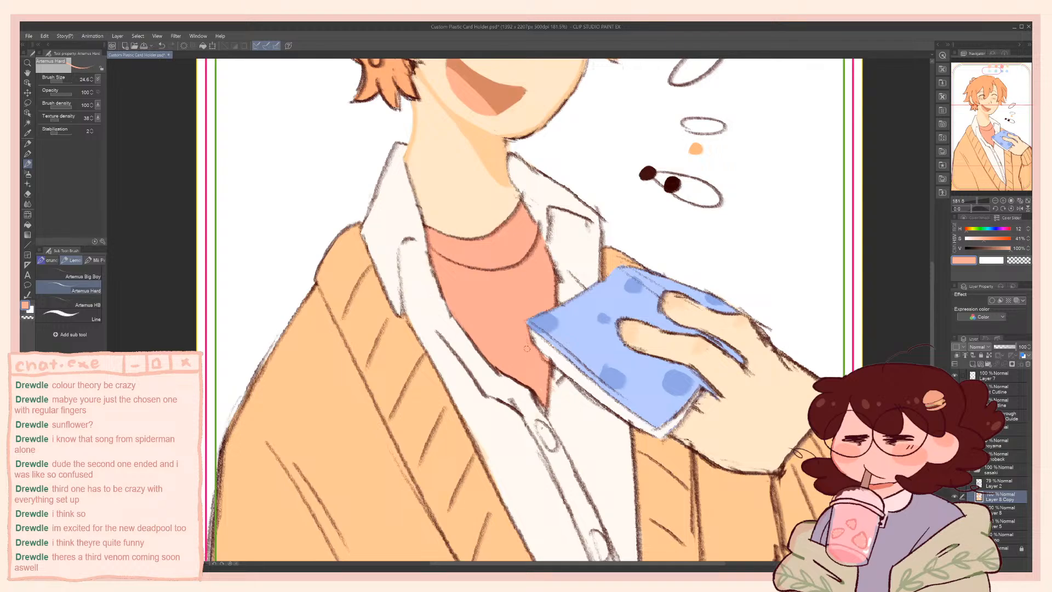
{"action": "left_click", "coordinate": [554, 397], "text": "alt"}
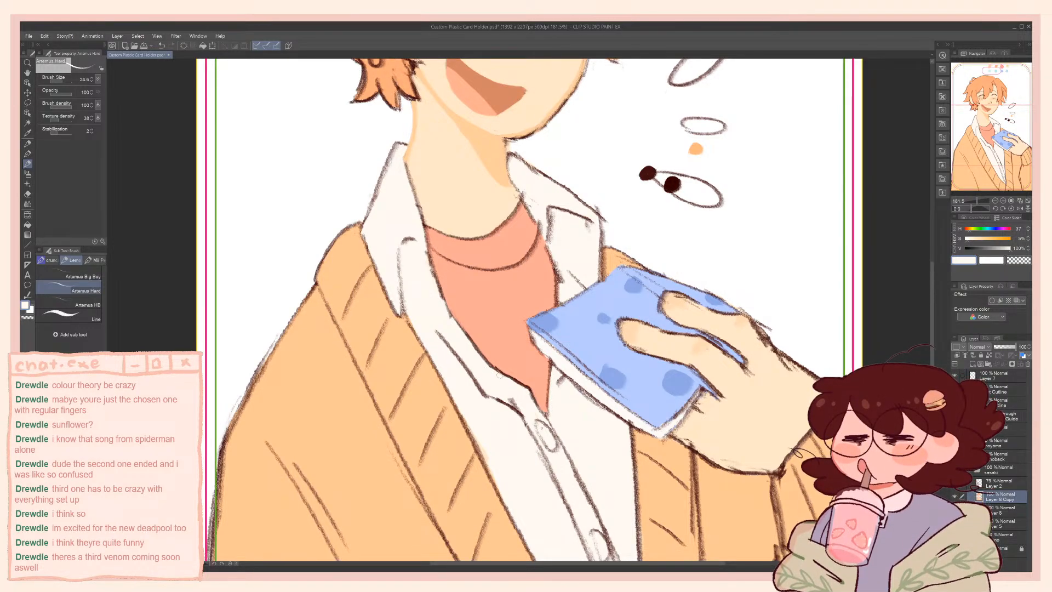
Darken the off-white to a cream with 19% saturation and shade the folds on both sides of the shirt collar
{"action": "left_click_drag", "start_coordinate": [436, 131], "coordinate": [456, 238]}
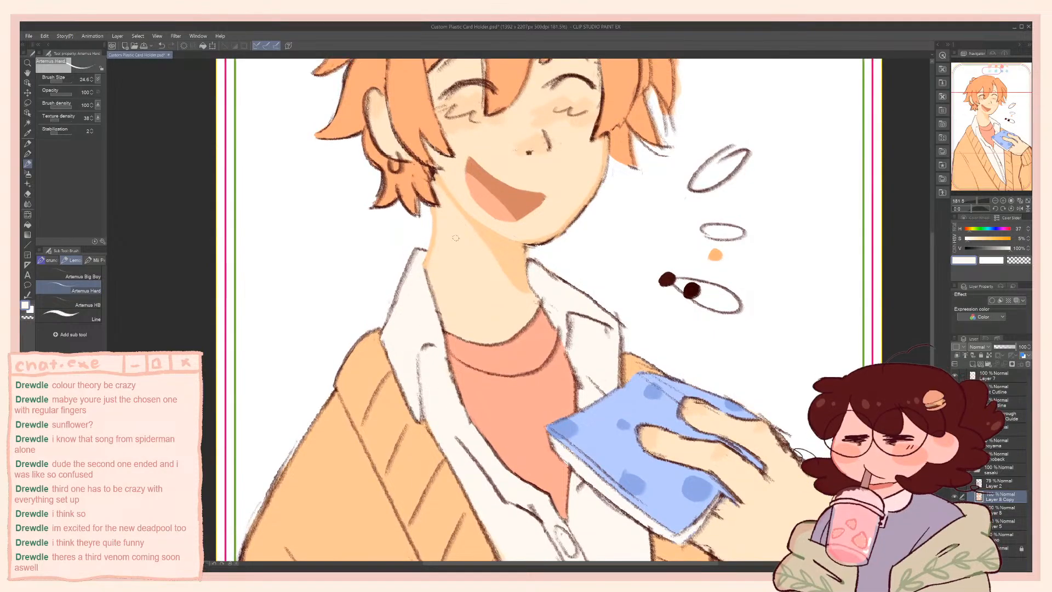
{"action": "left_click_drag", "start_coordinate": [453, 354], "coordinate": [450, 378]}
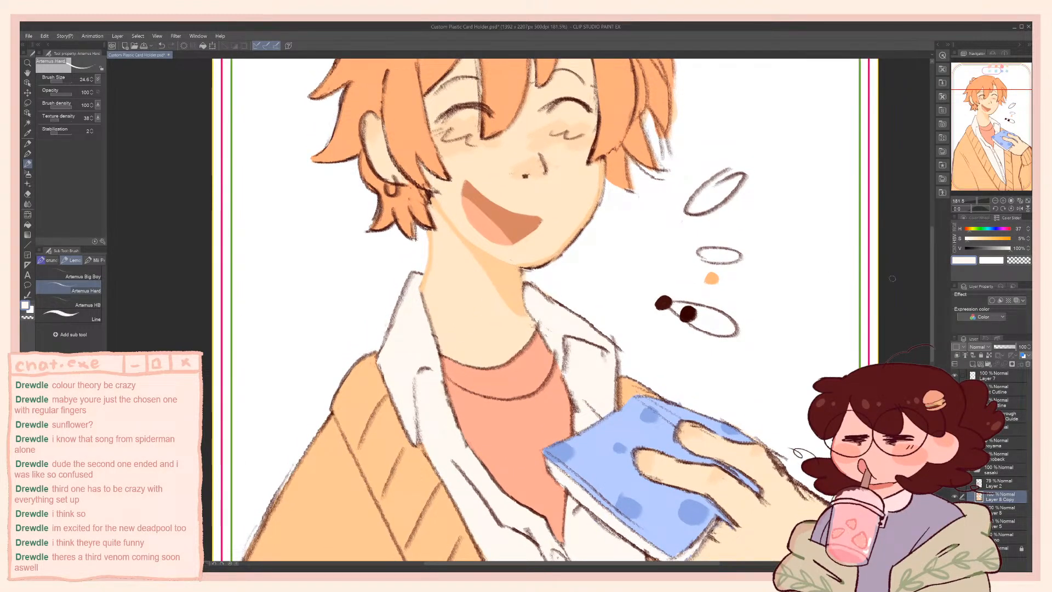
{"action": "left_click_drag", "start_coordinate": [978, 241], "coordinate": [973, 243]}
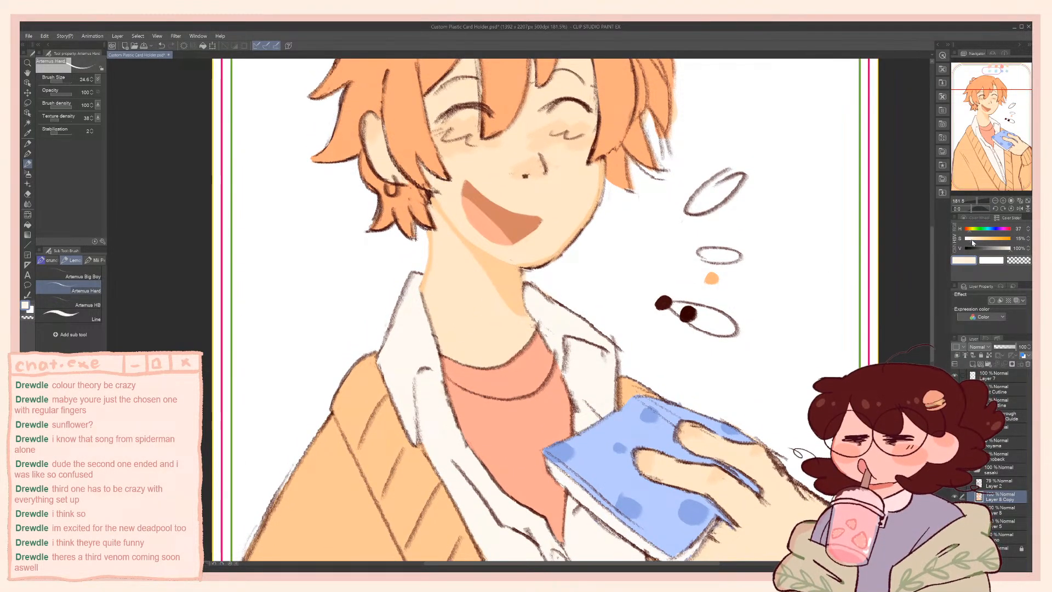
{"action": "left_click", "coordinate": [1007, 248]}
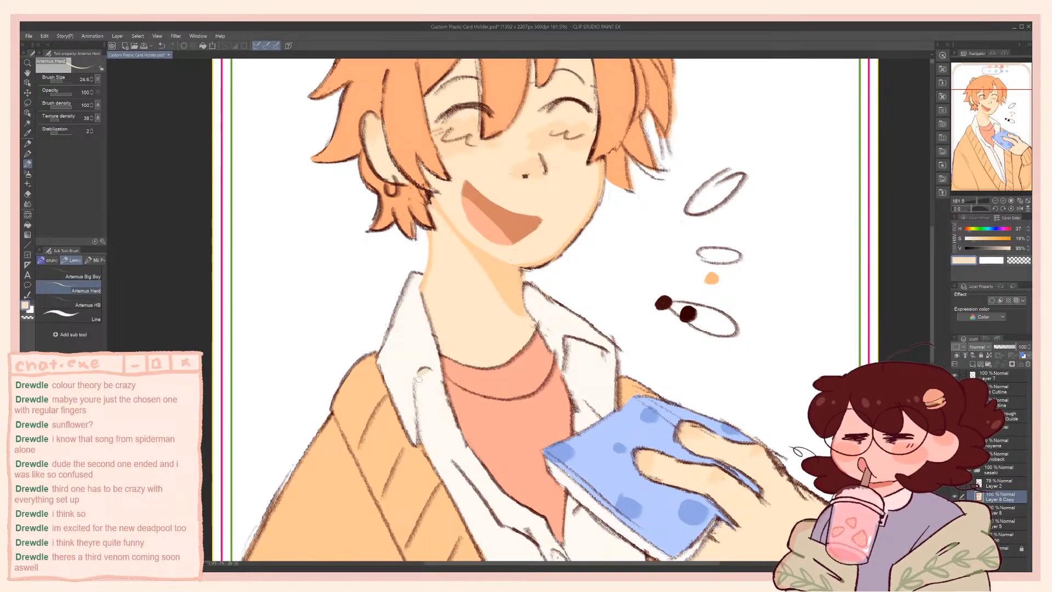
{"action": "left_click_drag", "start_coordinate": [427, 376], "coordinate": [419, 414]}
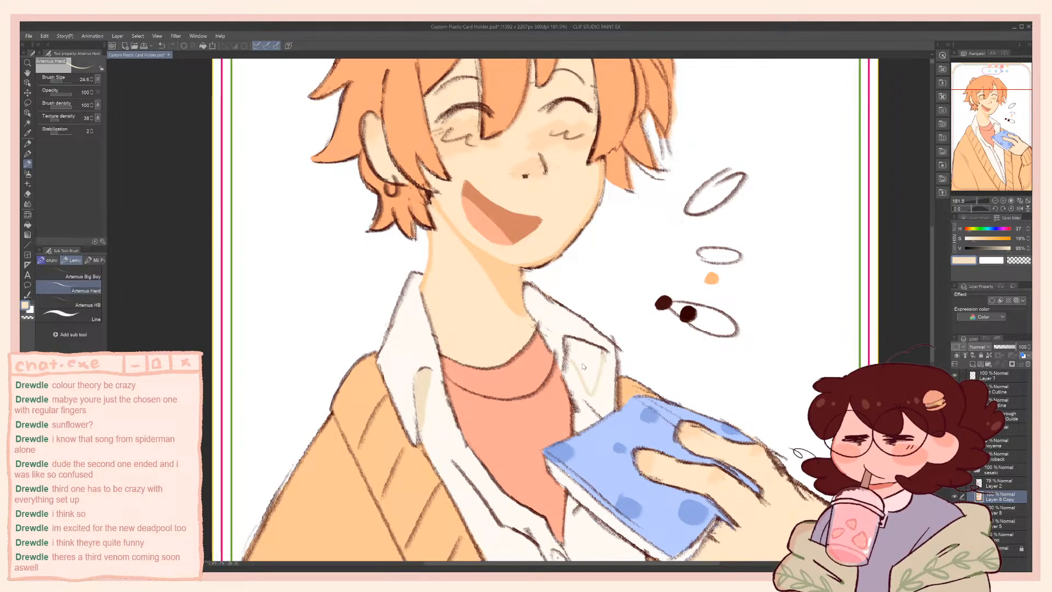
{"action": "left_click_drag", "start_coordinate": [584, 367], "coordinate": [573, 394]}
{"action": "left_click_drag", "start_coordinate": [601, 352], "coordinate": [577, 396]}
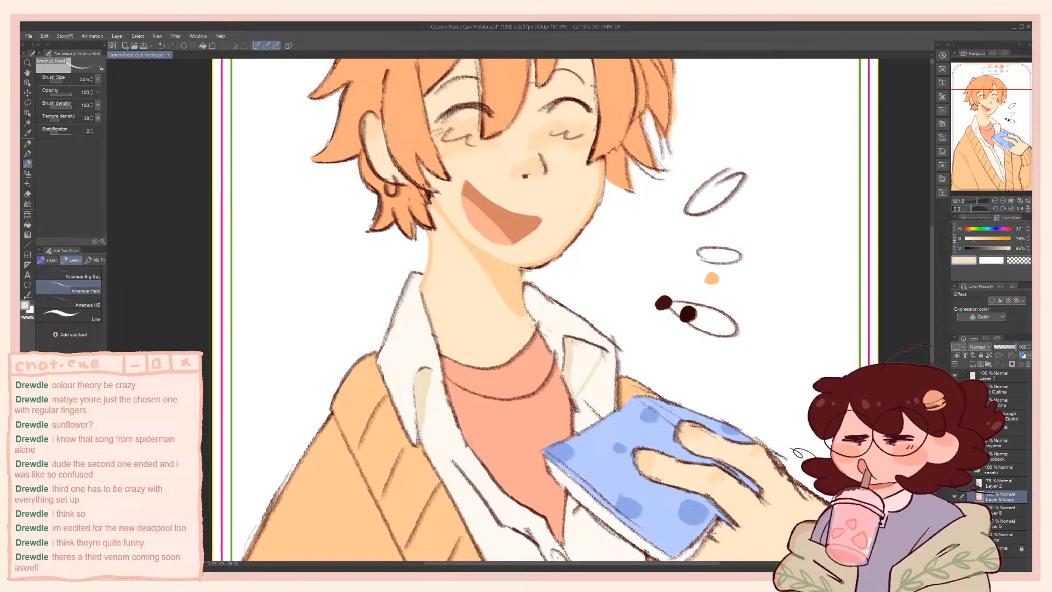
Enlarge the brush to 41.2 and fill out the cream shading in both collar folds
{"action": "key", "text": "bracketright"}
{"action": "key", "text": "bracketright"}
{"action": "mouse_move", "coordinate": [596, 354]}
{"action": "left_mouse_down"}
{"action": "mouse_move", "coordinate": [582, 382]}
{"action": "mouse_move", "coordinate": [594, 355]}
{"action": "mouse_move", "coordinate": [573, 363]}
{"action": "left_mouse_up"}
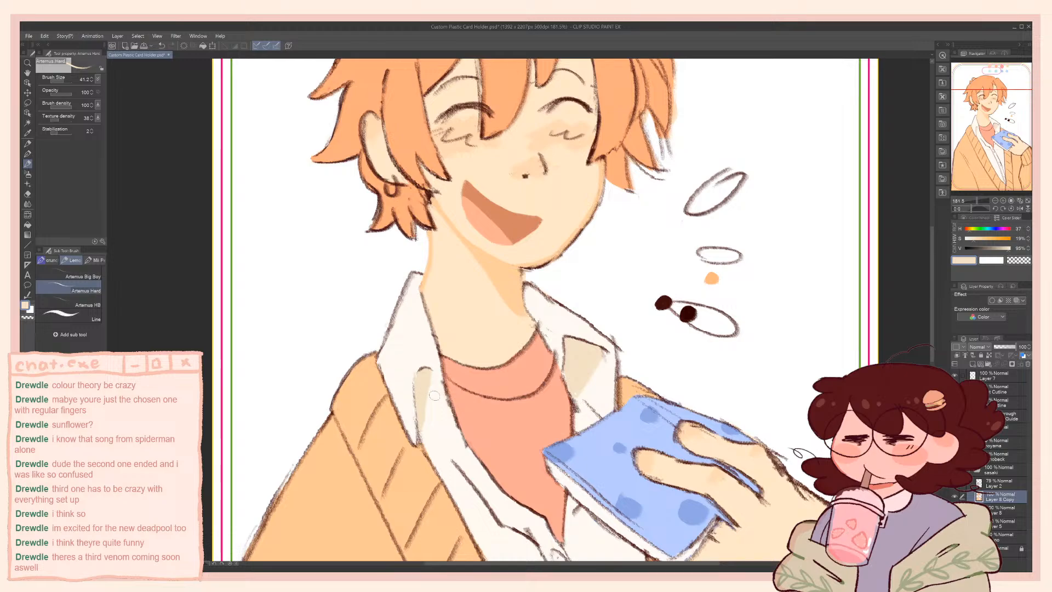
{"action": "left_click_drag", "start_coordinate": [432, 386], "coordinate": [420, 426]}
Mix a greyer beige (hue 29, saturation 13%, value 91%) from the shirt's off-white and repaint both collar fold shadows
{"action": "left_click", "coordinate": [410, 363], "text": "alt"}
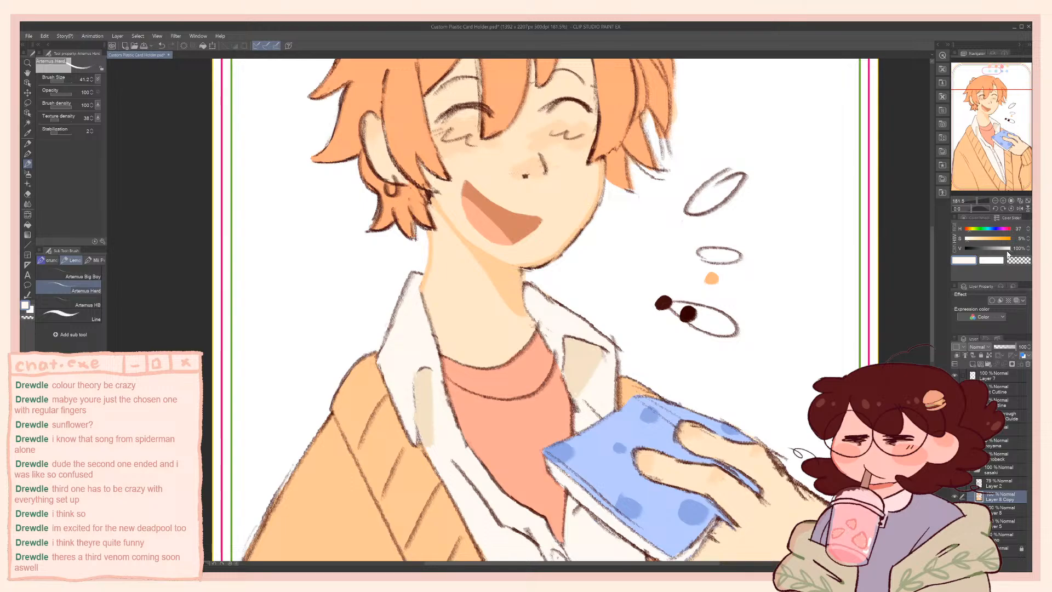
{"action": "left_click_drag", "start_coordinate": [1008, 250], "coordinate": [998, 250]}
{"action": "key", "text": "bracketleft"}
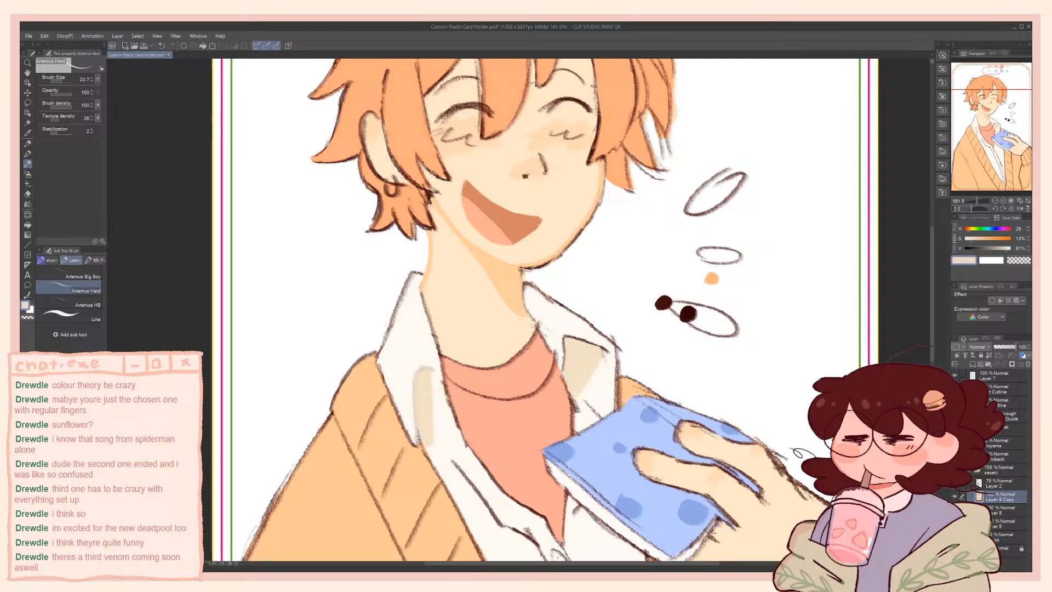
{"action": "key", "text": "bracketright"}
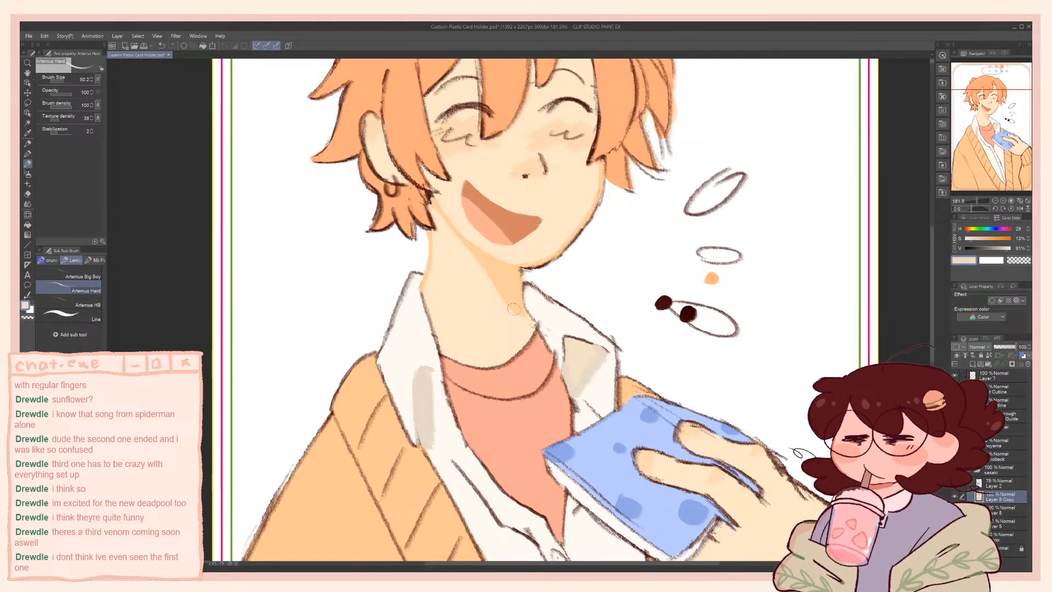
{"action": "mouse_move", "coordinate": [571, 348]}
{"action": "left_mouse_down"}
{"action": "mouse_move", "coordinate": [580, 378]}
{"action": "mouse_move", "coordinate": [579, 344]}
{"action": "mouse_move", "coordinate": [570, 347]}
{"action": "mouse_move", "coordinate": [574, 364]}
{"action": "mouse_move", "coordinate": [581, 355]}
{"action": "left_mouse_up"}
{"action": "key", "text": "ctrl+z"}
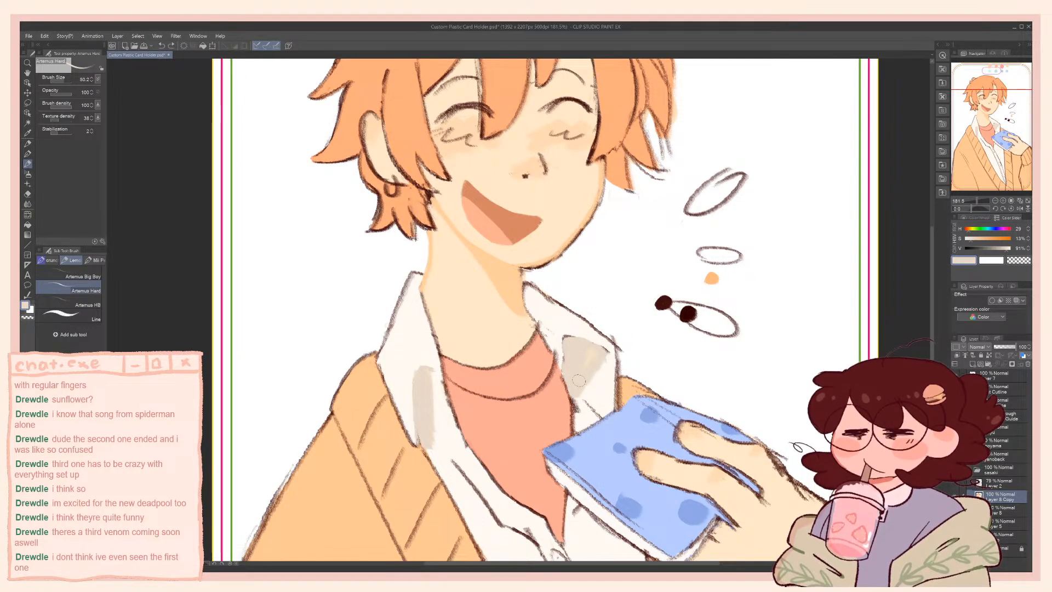
{"action": "left_click_drag", "start_coordinate": [596, 354], "coordinate": [595, 351]}
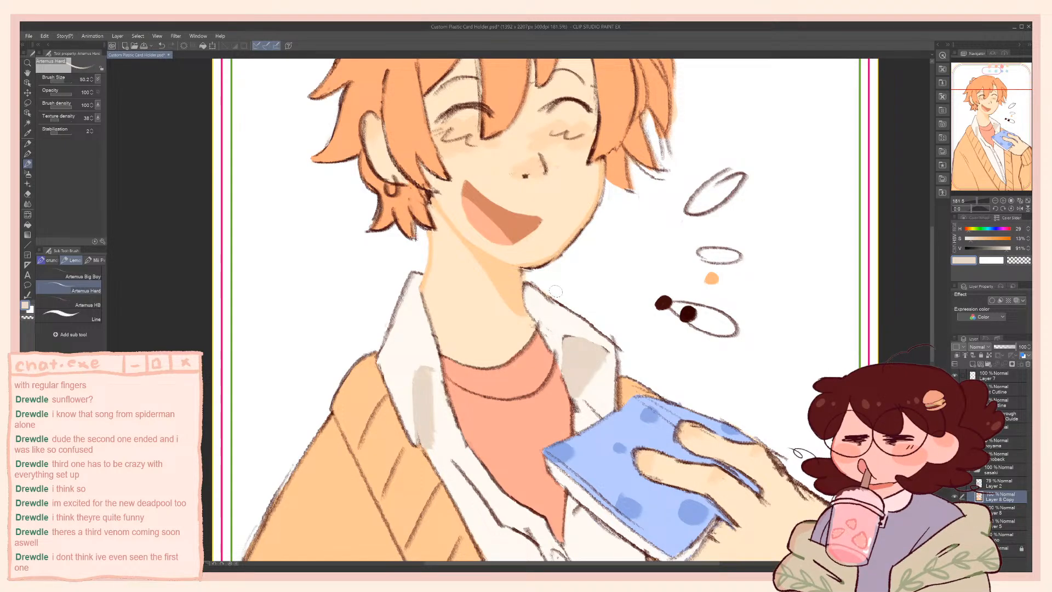
{"action": "left_click_drag", "start_coordinate": [568, 366], "coordinate": [563, 368], "text": "ctrl+alt"}
Paint over the shadow in the left collar fold with the shirt's off-white, using a larger brush of about 52.8
{"action": "left_click_drag", "start_coordinate": [435, 356], "coordinate": [454, 357]}
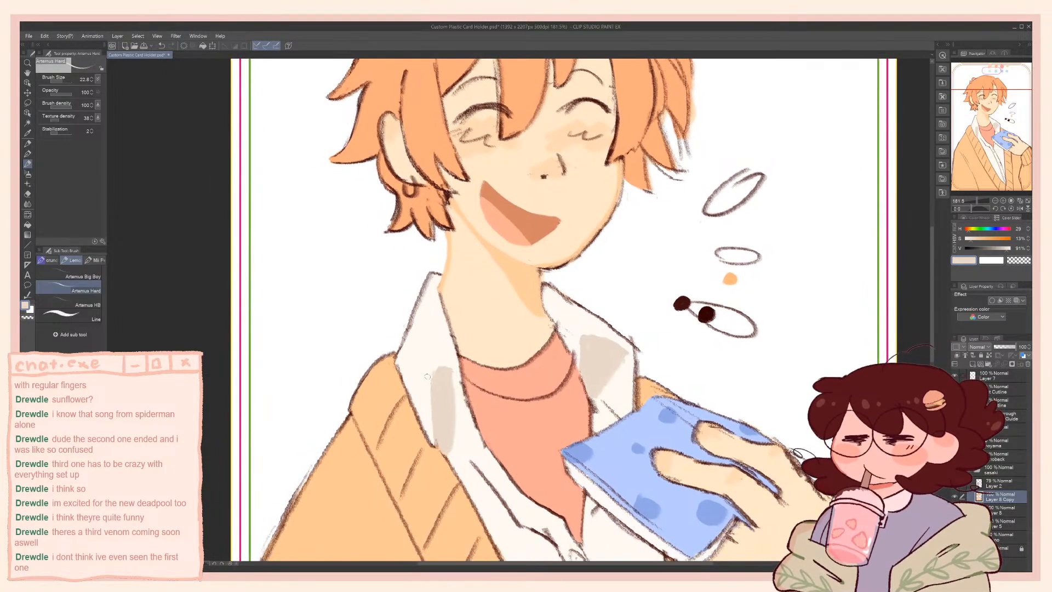
{"action": "left_click", "coordinate": [426, 404], "text": "alt"}
{"action": "key", "text": "bracketright"}
{"action": "key", "text": "bracketright"}
{"action": "key", "text": "bracketright"}
{"action": "mouse_move", "coordinate": [452, 453]}
{"action": "left_mouse_down"}
{"action": "mouse_move", "coordinate": [428, 420]}
{"action": "mouse_move", "coordinate": [437, 371]}
{"action": "mouse_move", "coordinate": [428, 361]}
{"action": "mouse_move", "coordinate": [449, 368]}
{"action": "left_mouse_up"}
Sample the beige from the right collar fold and repaint a narrower shadow in the left fold at brush size 31.3
{"action": "left_click", "coordinate": [599, 363], "text": "alt"}
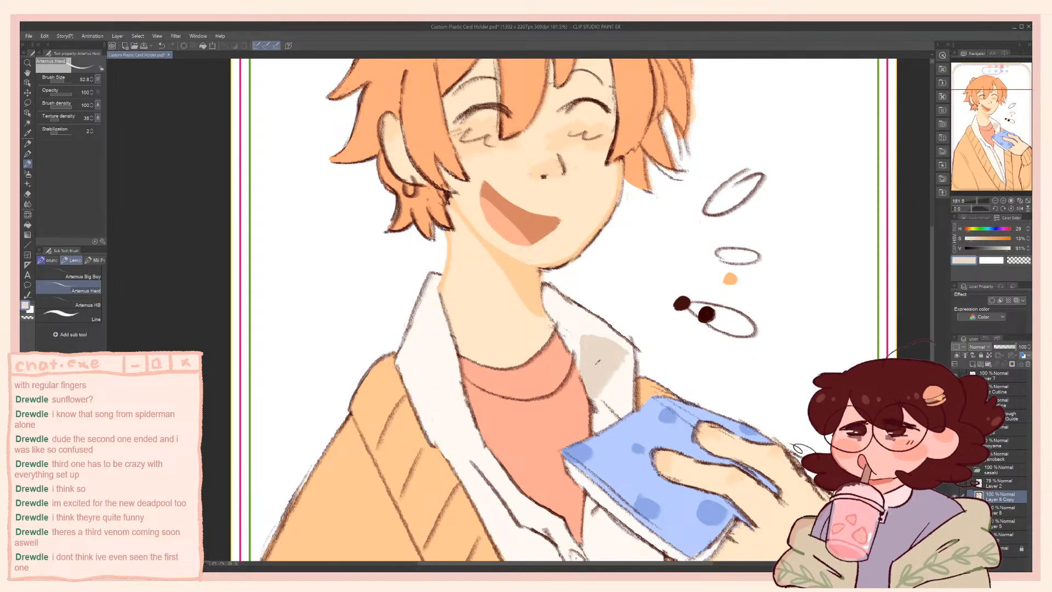
{"action": "key", "text": "bracketleft"}
{"action": "key", "text": "bracketleft"}
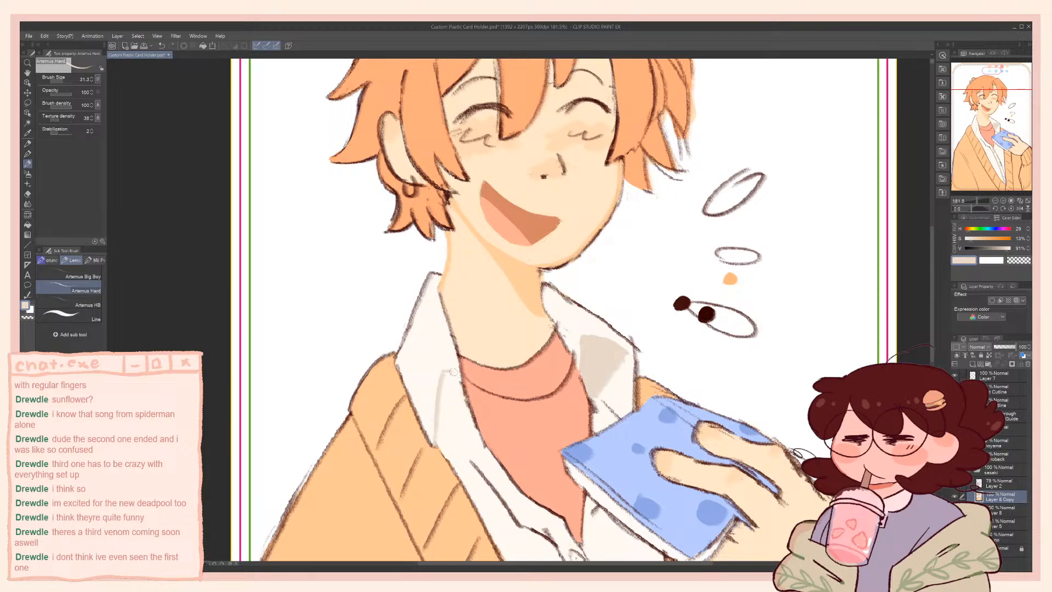
{"action": "mouse_move", "coordinate": [452, 374]}
{"action": "left_mouse_down"}
{"action": "mouse_move", "coordinate": [452, 462]}
{"action": "mouse_move", "coordinate": [443, 391]}
{"action": "mouse_move", "coordinate": [444, 450]}
{"action": "mouse_move", "coordinate": [446, 385]}
{"action": "left_mouse_up"}
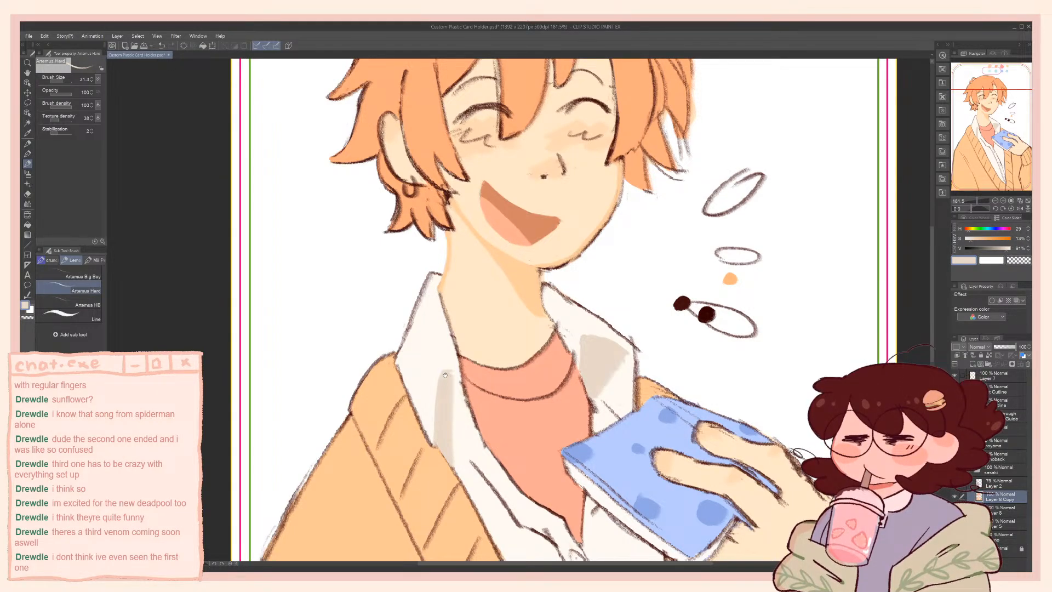
Sample the hair's orange, try a small touch-up on the hair behind the ear and undo it
{"action": "left_click_drag", "start_coordinate": [482, 395], "coordinate": [517, 478]}
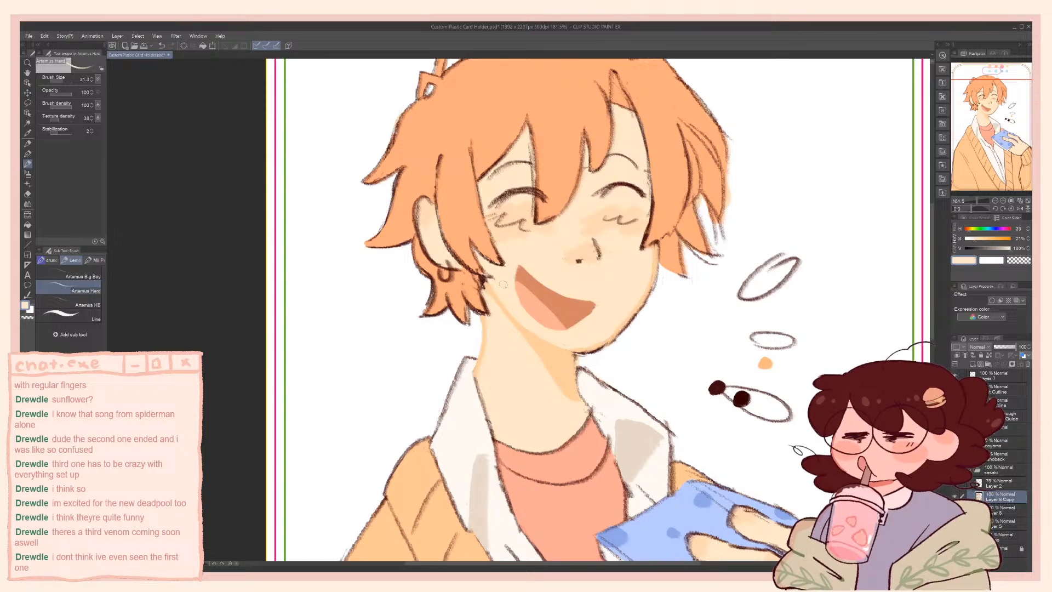
{"action": "left_click", "coordinate": [464, 230], "text": "alt"}
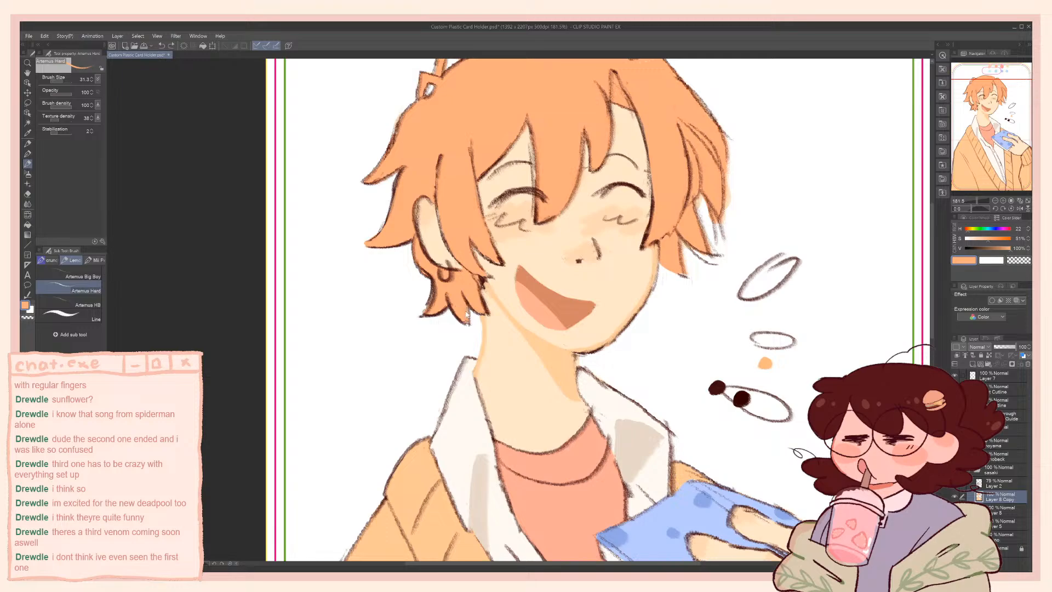
{"action": "key", "text": "ctrl+z"}
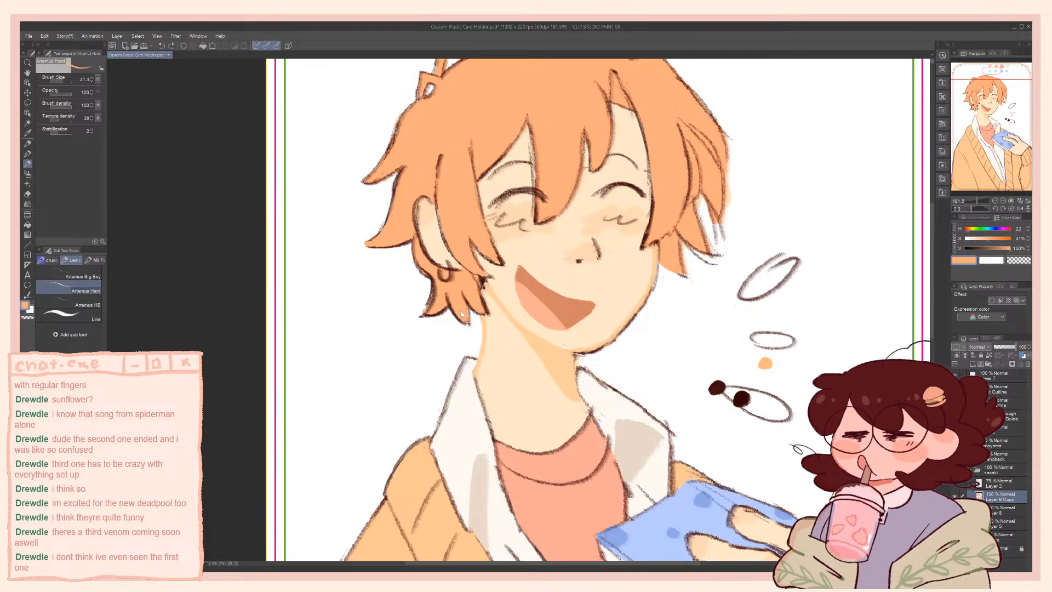
Sample the dark brown swatch, reduce the brush to 16.3 and draw fine strand lines in the lock beside the ear
{"action": "left_click_drag", "start_coordinate": [398, 152], "coordinate": [408, 219]}
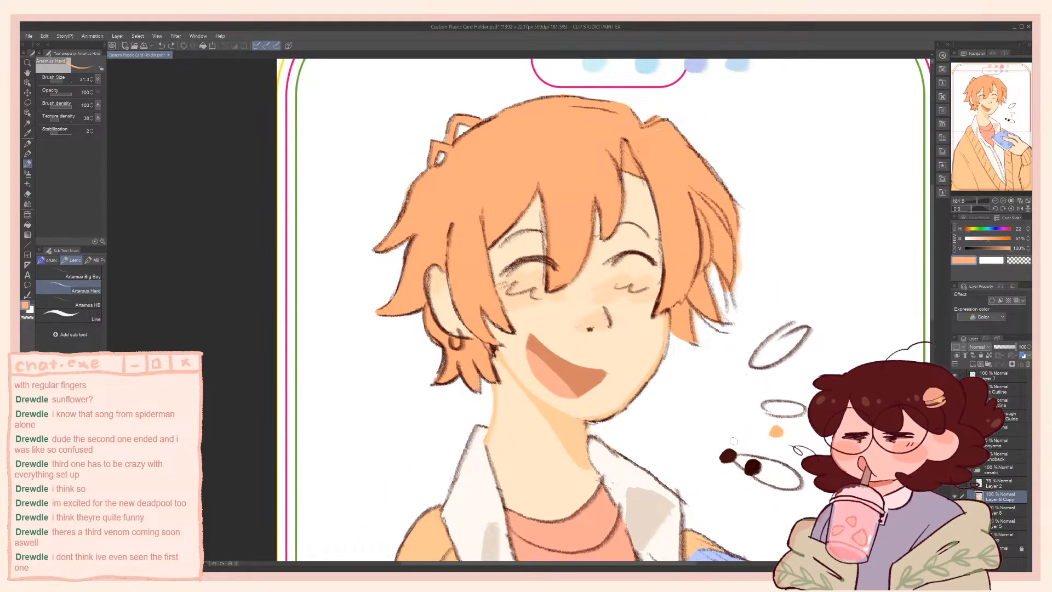
{"action": "left_click", "coordinate": [729, 455], "text": "alt"}
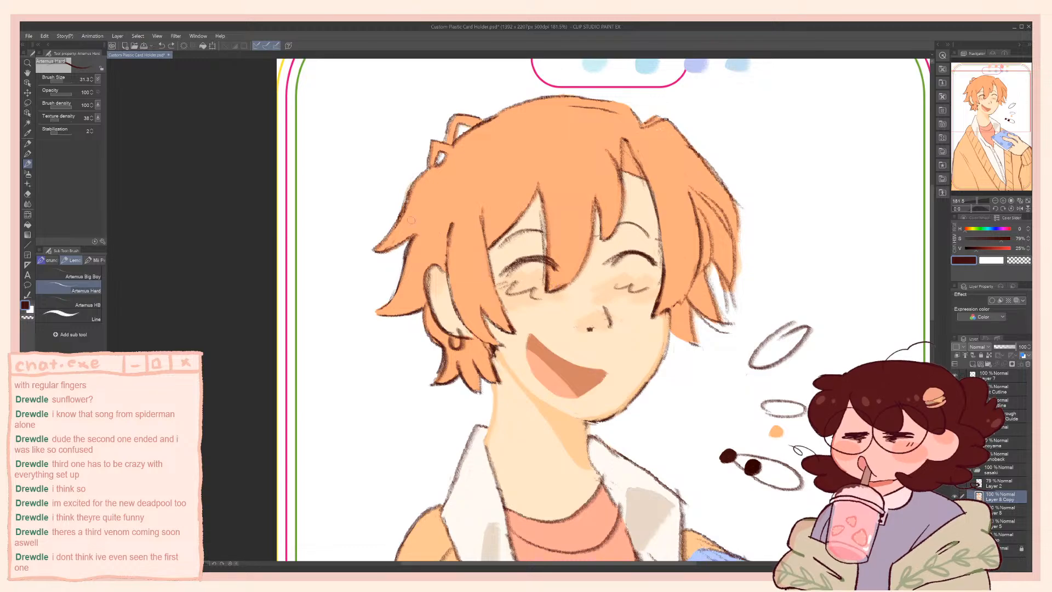
{"action": "key", "text": "bracketleft"}
{"action": "key", "text": "bracketleft"}
{"action": "key", "text": "bracketleft"}
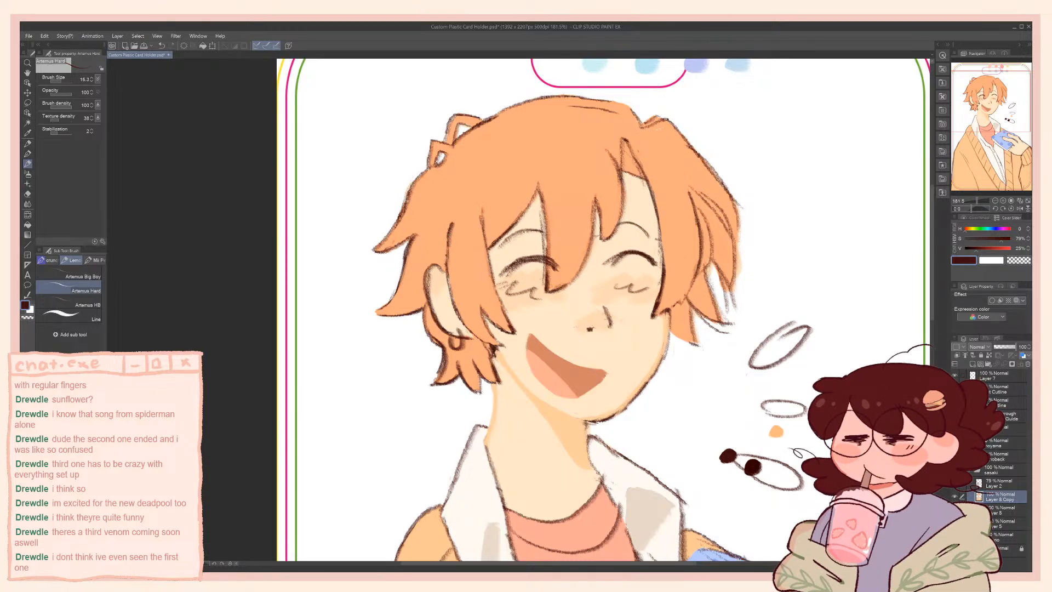
{"action": "left_click_drag", "start_coordinate": [452, 231], "coordinate": [457, 308]}
{"action": "left_click_drag", "start_coordinate": [451, 238], "coordinate": [459, 310]}
Add fine dark brown strand lines to the right side lock, centre fringe and left side lock, and save the file
{"action": "mouse_move", "coordinate": [691, 258]}
{"action": "left_mouse_down"}
{"action": "mouse_move", "coordinate": [681, 294]}
{"action": "mouse_move", "coordinate": [680, 283]}
{"action": "left_mouse_up"}
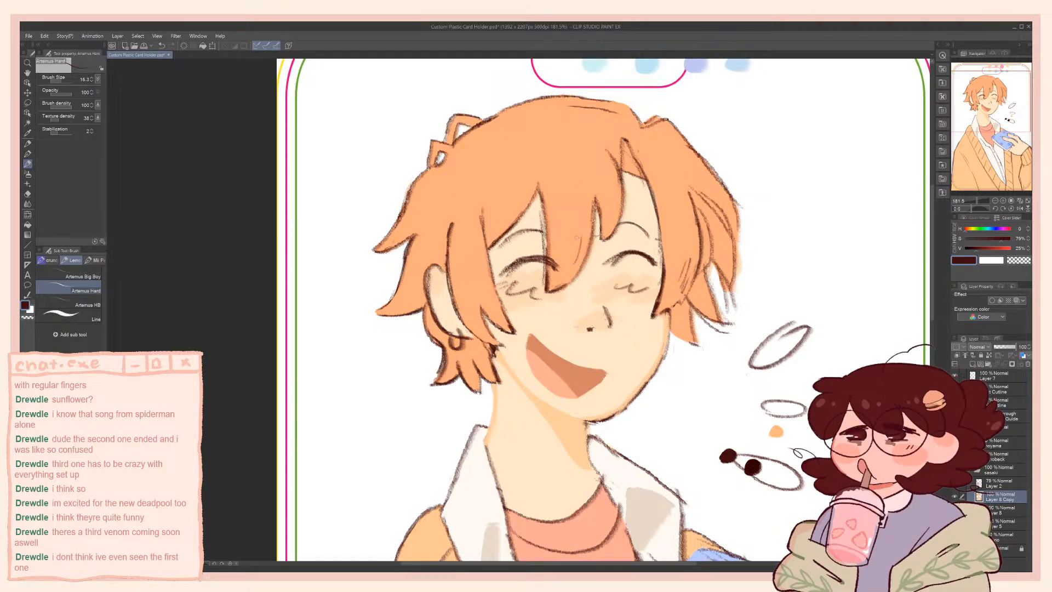
{"action": "left_click_drag", "start_coordinate": [572, 235], "coordinate": [565, 259]}
{"action": "left_click_drag", "start_coordinate": [463, 254], "coordinate": [459, 285]}
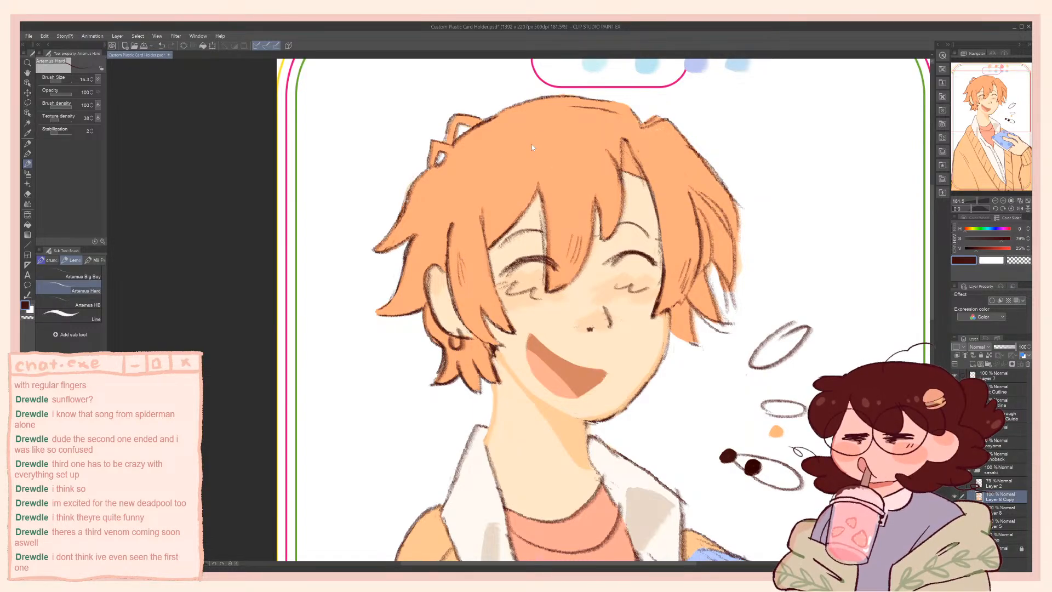
{"action": "key", "text": "ctrl+s"}
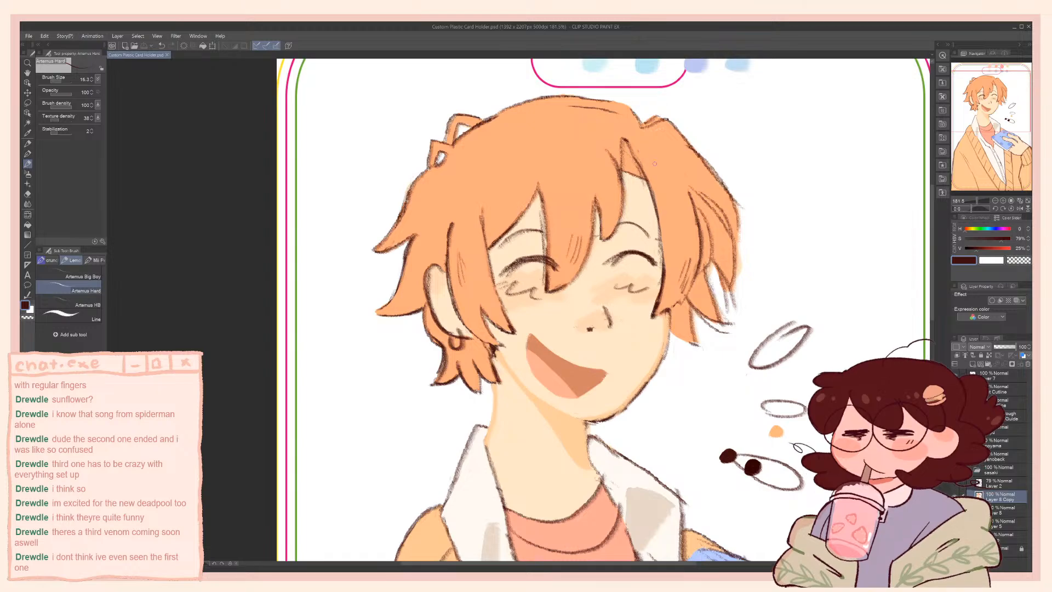
Draw dark strand lines on the upper right of the hair, sample the hair's orange and touch up there with a larger brush
{"action": "left_click_drag", "start_coordinate": [649, 157], "coordinate": [669, 184]}
{"action": "left_click", "coordinate": [656, 141], "text": "alt"}
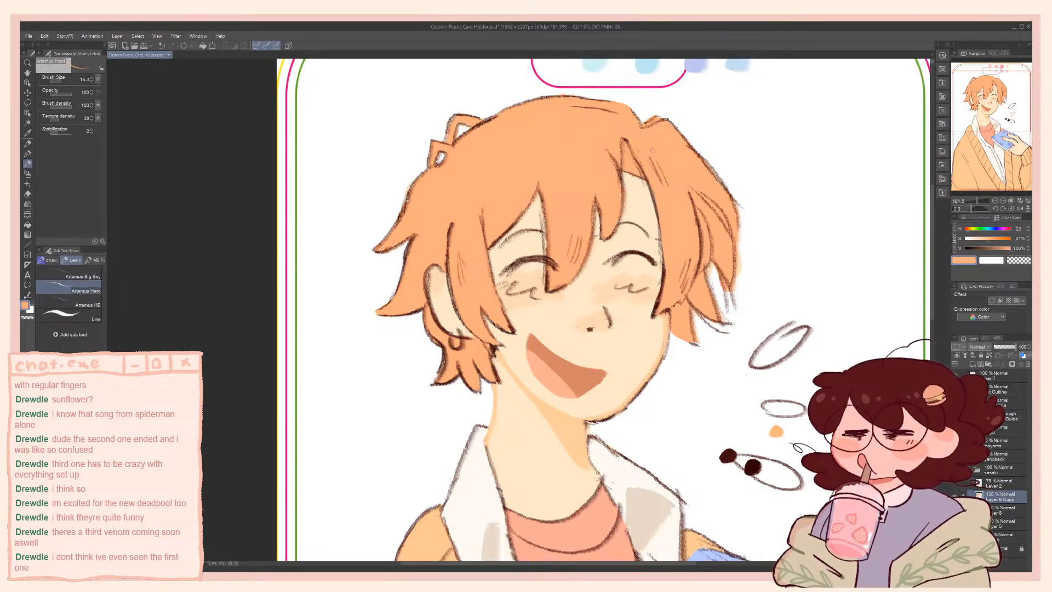
{"action": "key", "text": "]"}
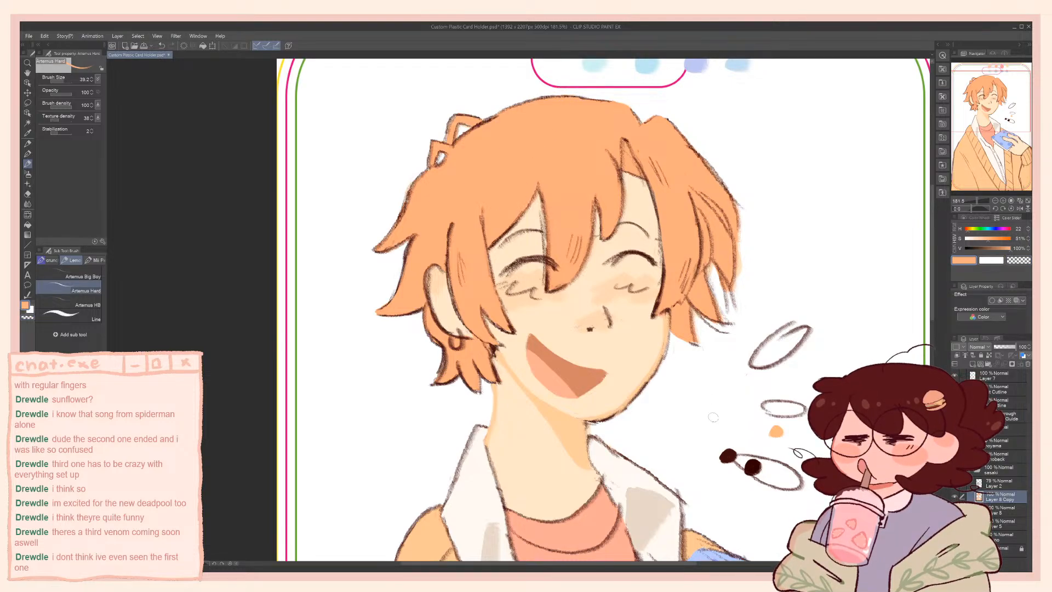
Sample the dark brown swatch and outline the open mouth at brush size 16.3, undoing and redrawing unsatisfactory strokes
{"action": "left_click", "coordinate": [729, 458], "text": "alt"}
{"action": "mouse_move", "coordinate": [661, 435]}
{"action": "left_mouse_down"}
{"action": "mouse_move", "coordinate": [657, 304]}
{"action": "mouse_move", "coordinate": [674, 366]}
{"action": "left_mouse_up"}
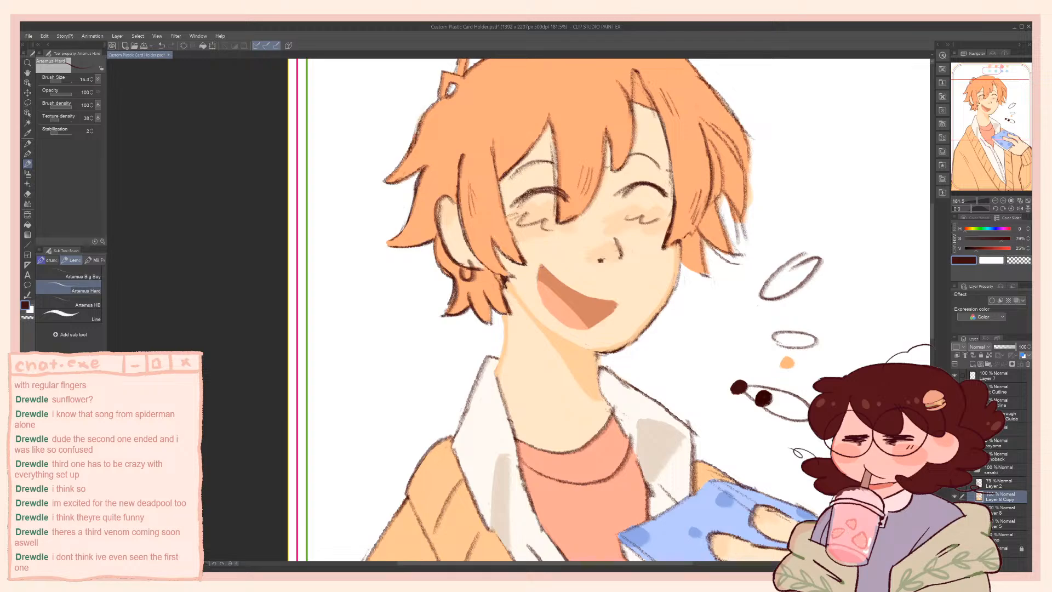
{"action": "left_click_drag", "start_coordinate": [542, 264], "coordinate": [612, 300]}
{"action": "key", "text": "ctrl+z"}
{"action": "mouse_move", "coordinate": [541, 265]}
{"action": "left_mouse_down"}
{"action": "mouse_move", "coordinate": [539, 292]}
{"action": "mouse_move", "coordinate": [560, 322]}
{"action": "left_mouse_up"}
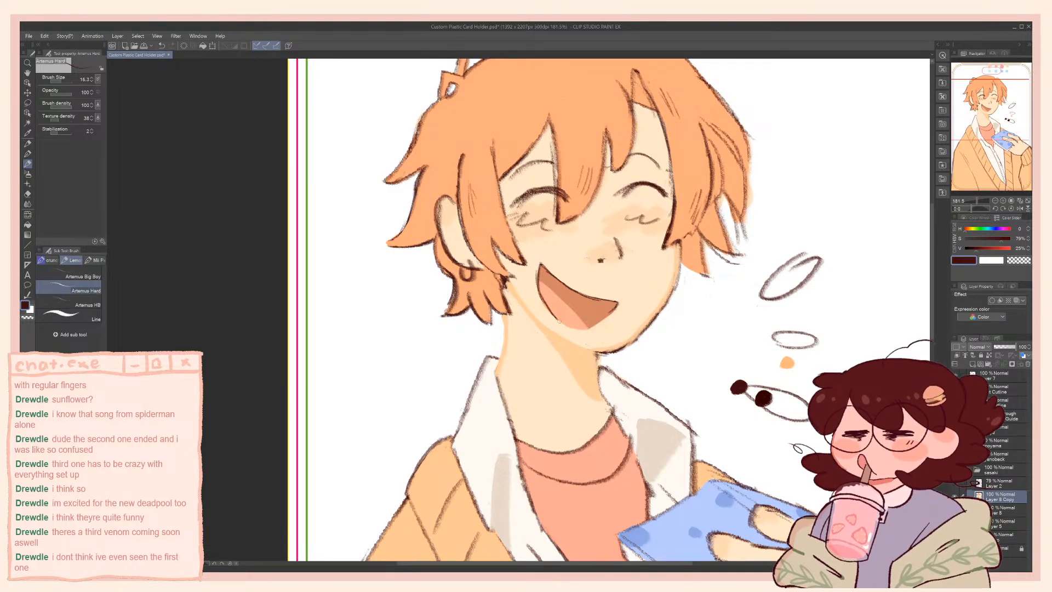
{"action": "key", "text": "ctrl+z"}
{"action": "mouse_move", "coordinate": [538, 288]}
{"action": "left_mouse_down"}
{"action": "mouse_move", "coordinate": [560, 323]}
{"action": "mouse_move", "coordinate": [586, 330]}
{"action": "left_mouse_up"}
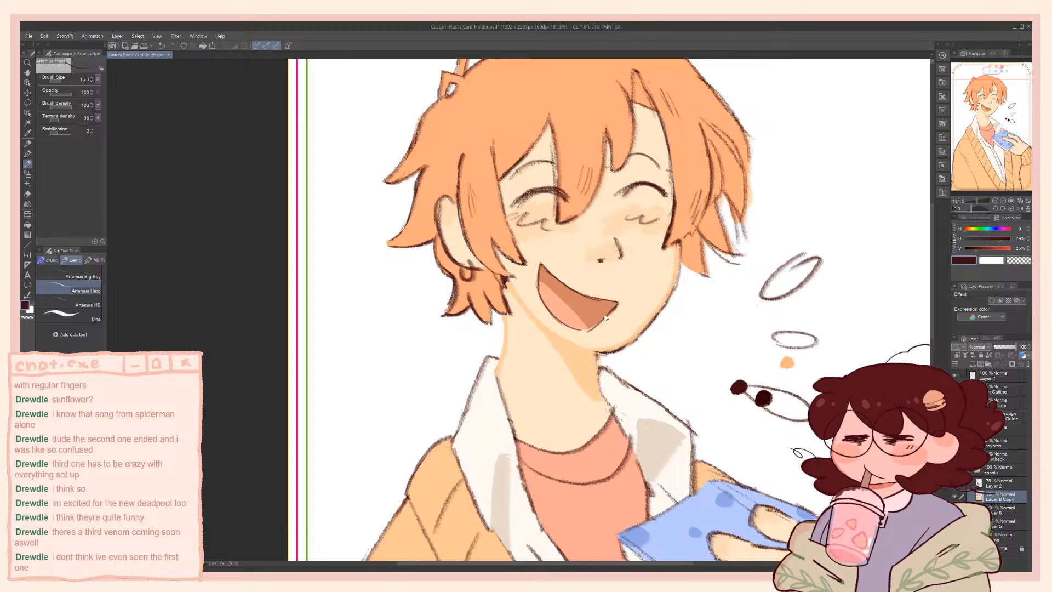
{"action": "left_click_drag", "start_coordinate": [586, 330], "coordinate": [616, 305]}
{"action": "key", "text": "ctrl+z"}
Sample the skin tone, set it to saturation 41 and value 90, and try recolouring the nose bridge line
{"action": "left_click", "coordinate": [595, 251], "text": "alt"}
{"action": "left_click", "coordinate": [1007, 248]}
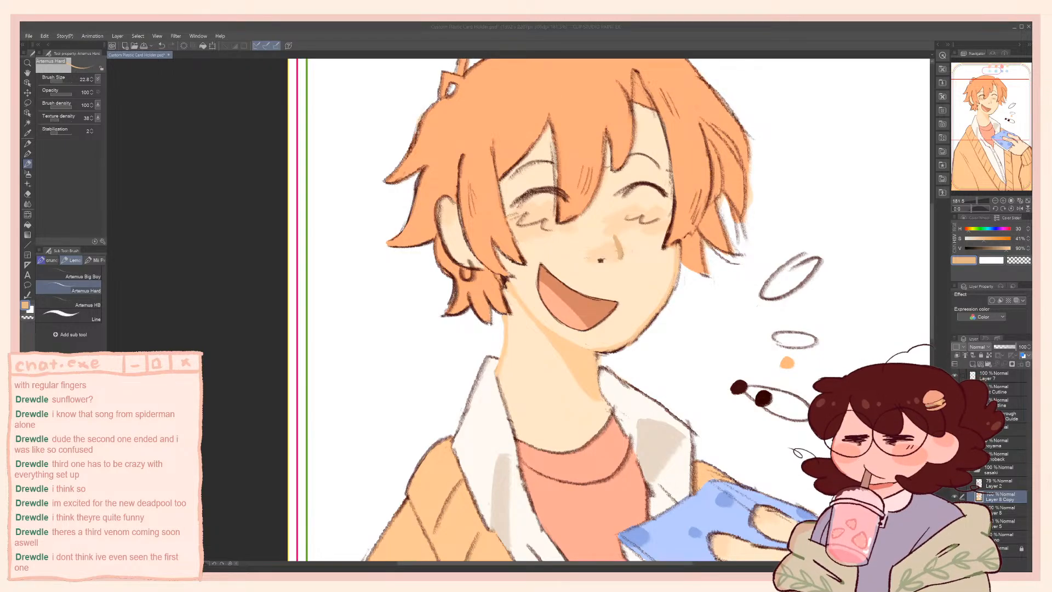
{"action": "left_click", "coordinate": [644, 290]}
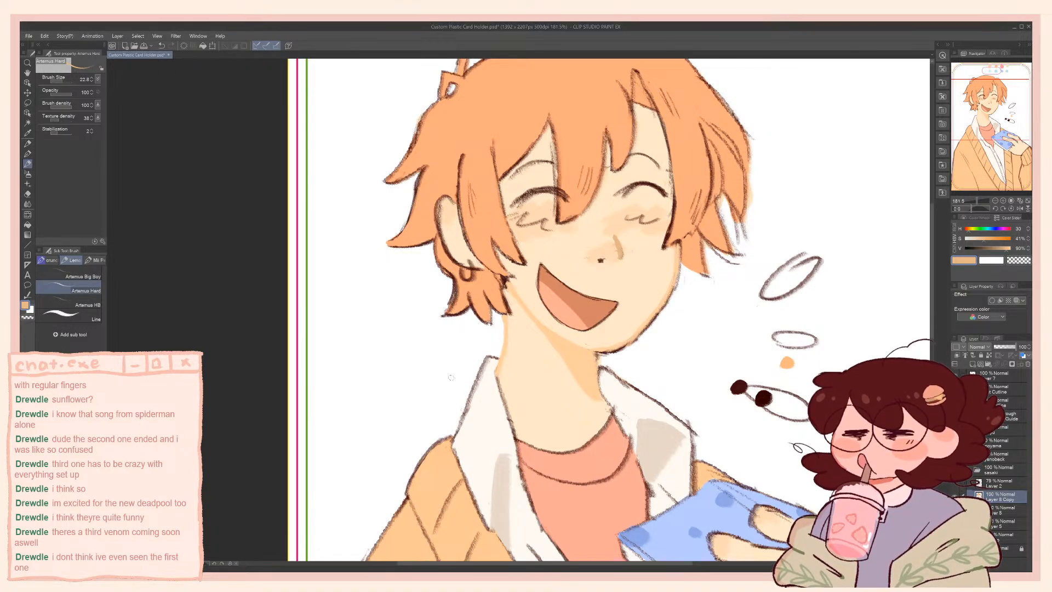
{"action": "key", "text": "ctrl+z"}
Try recolouring the nose bridge and nostril in an orange skin tone at saturation 49, undo the strokes and save the file
{"action": "left_click", "coordinate": [599, 256], "text": "alt"}
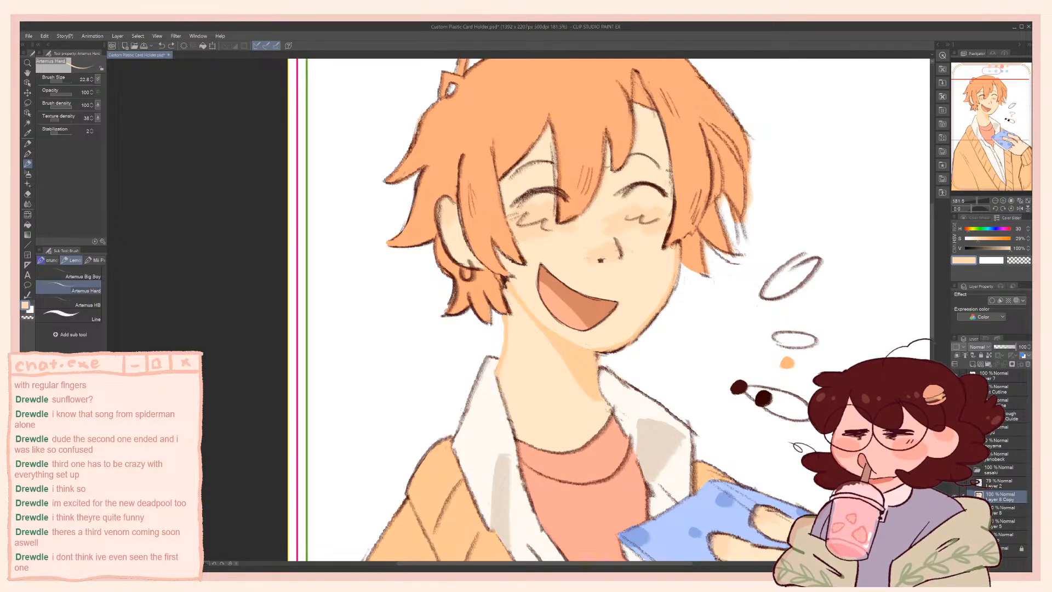
{"action": "left_click_drag", "start_coordinate": [967, 239], "coordinate": [983, 242]}
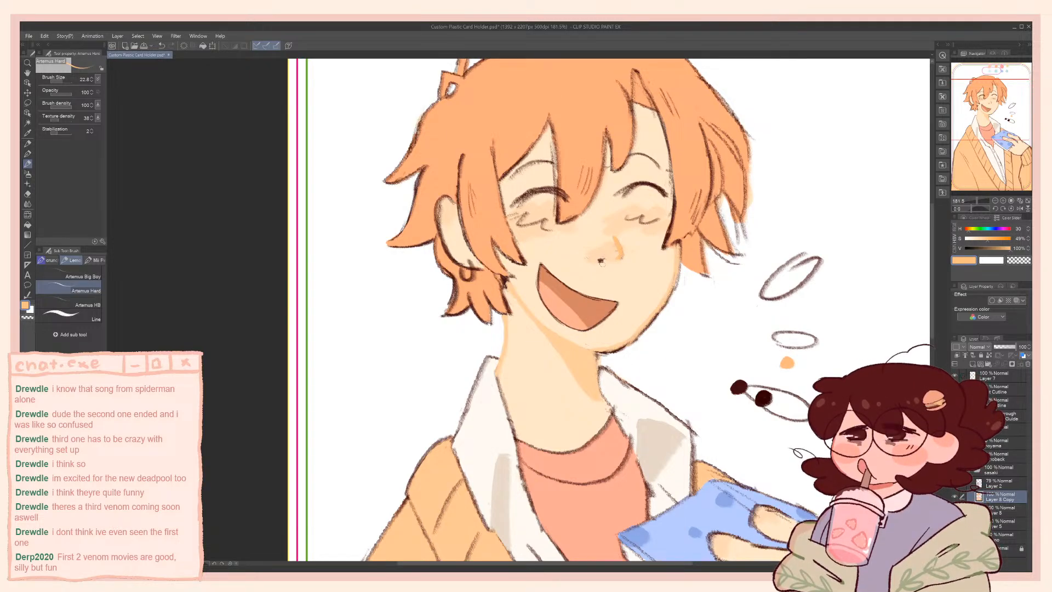
{"action": "left_click_drag", "start_coordinate": [598, 260], "coordinate": [605, 261]}
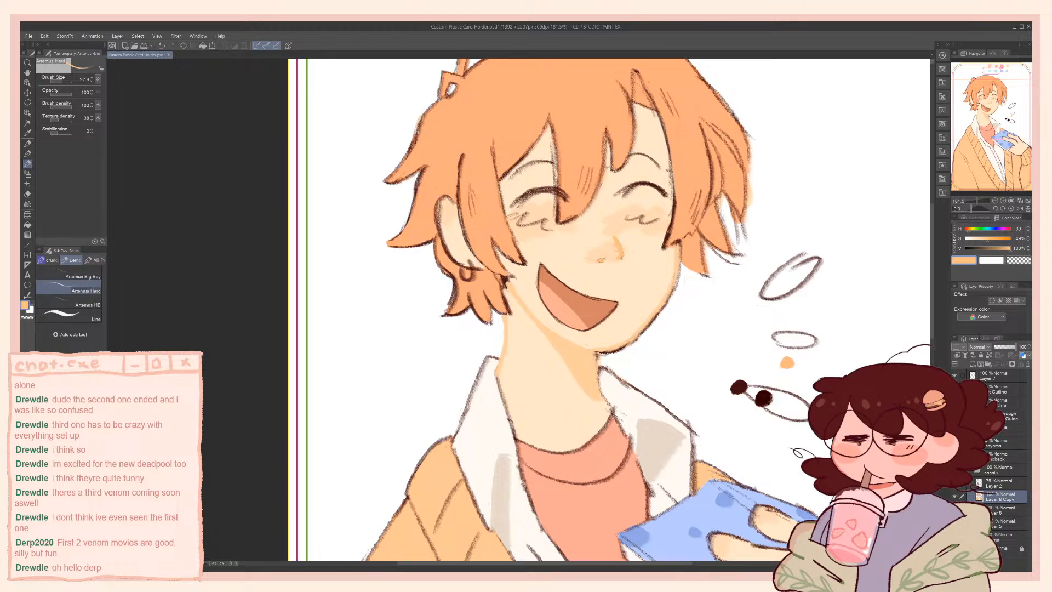
{"action": "left_click", "coordinate": [607, 253], "text": "alt"}
{"action": "key", "text": "ctrl+z"}
{"action": "key", "text": "ctrl+z"}
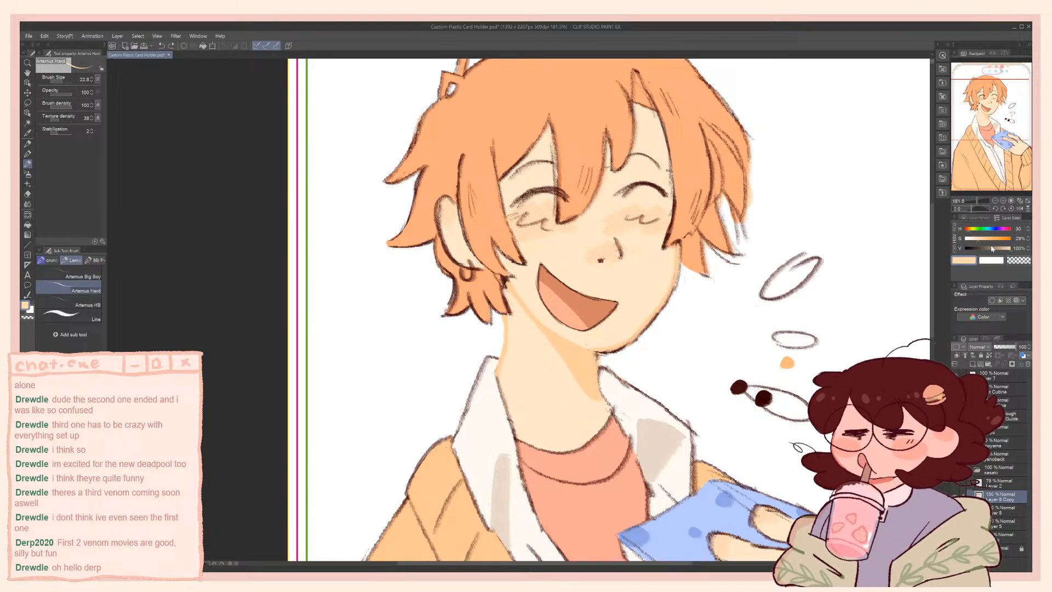
{"action": "key", "text": "ctrl+s"}
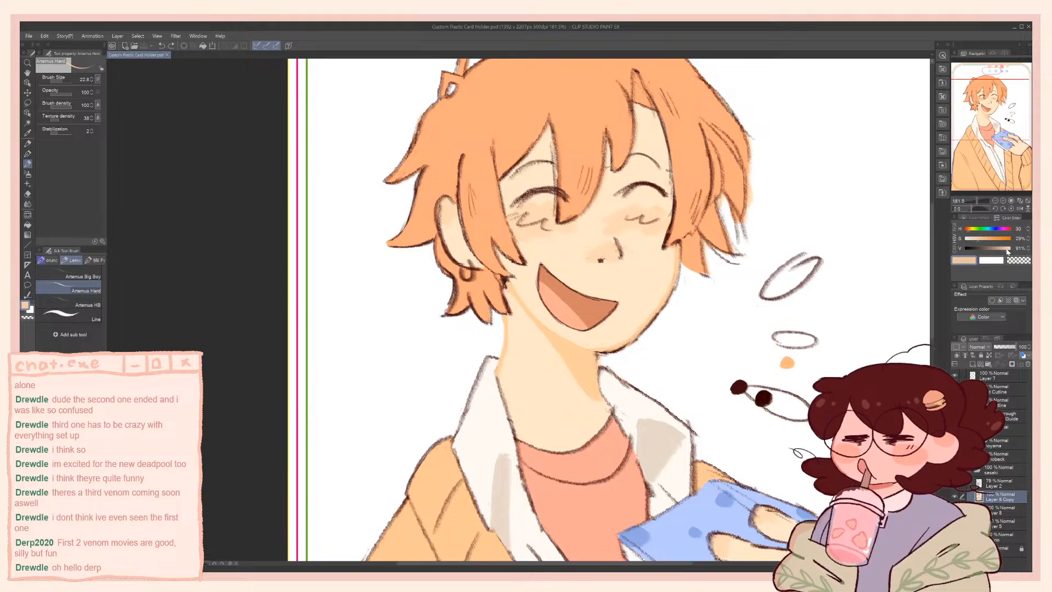
Try painting over the nose bridge line with the skin tone at saturation 37
{"action": "left_click_drag", "start_coordinate": [1010, 250], "coordinate": [983, 242]}
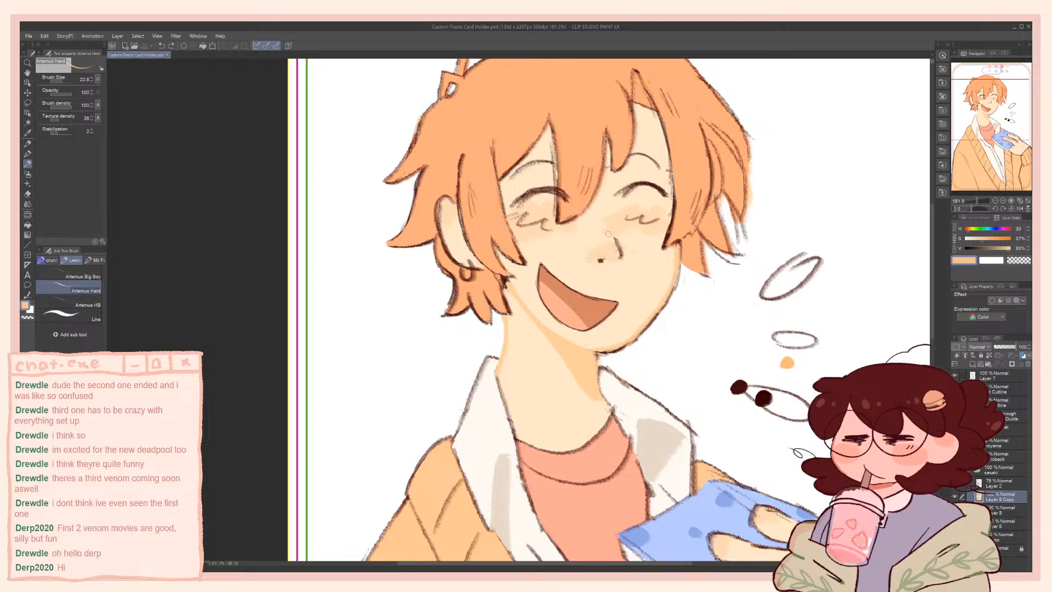
{"action": "left_click_drag", "start_coordinate": [616, 242], "coordinate": [620, 250]}
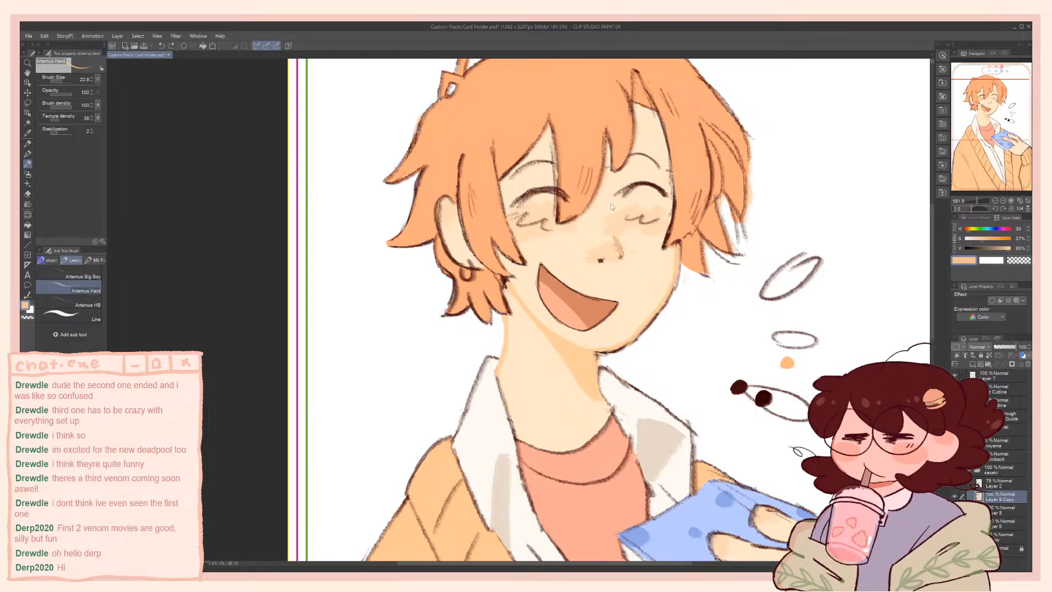
{"action": "key", "text": "ctrl+z"}
Resample the nose's skin shade, raise its saturation and try recolouring the nostril with it
{"action": "left_click", "coordinate": [609, 249], "text": "alt"}
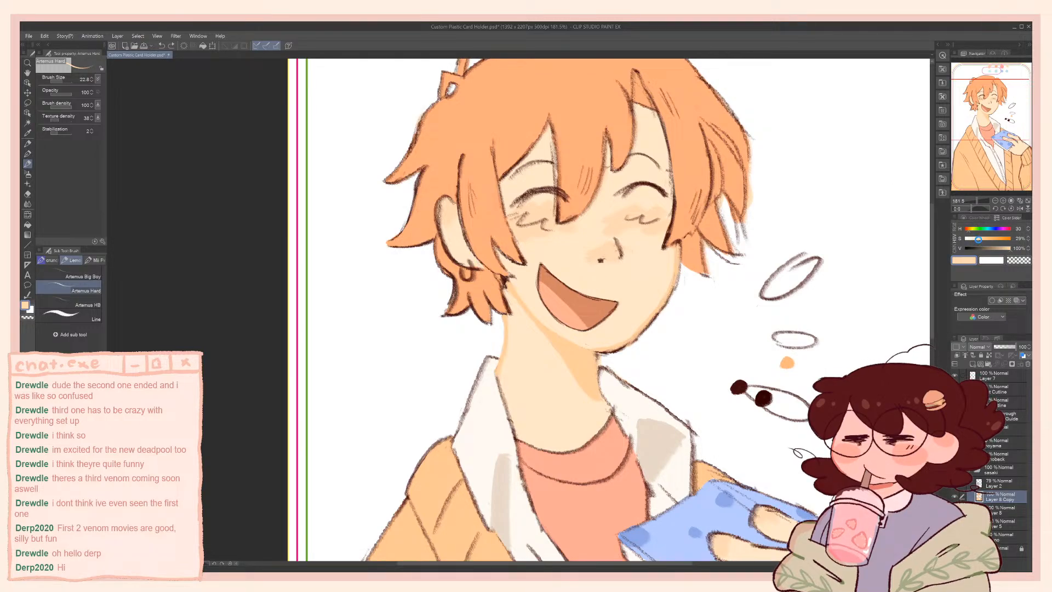
{"action": "left_click", "coordinate": [981, 239]}
{"action": "left_click_drag", "start_coordinate": [602, 257], "coordinate": [609, 262]}
{"action": "left_click", "coordinate": [967, 229]}
{"action": "key", "text": "ctrl+z"}
Sample the skin beside the nose, adjust its value and hue, and try a short stroke on the nose bridge
{"action": "left_click", "coordinate": [623, 221], "text": "alt"}
{"action": "left_click", "coordinate": [1006, 249]}
{"action": "left_click", "coordinate": [969, 228]}
{"action": "left_click", "coordinate": [1029, 228]}
{"action": "left_click_drag", "start_coordinate": [620, 250], "coordinate": [622, 256]}
{"action": "key", "text": "ctrl+z"}
Sample the nose shading colour, set its saturation to 36 and increase the brush size to 27.0
{"action": "left_click", "coordinate": [603, 245], "text": "alt"}
{"action": "left_click", "coordinate": [983, 240]}
{"action": "key", "text": "ctrl+z"}
{"action": "left_click", "coordinate": [982, 240]}
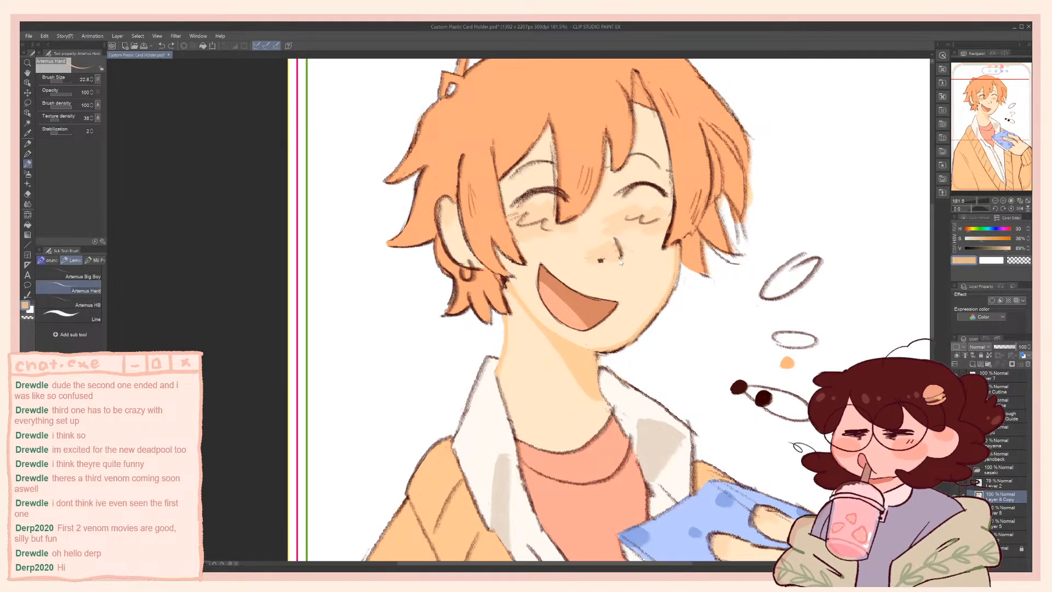
{"action": "key", "text": "]"}
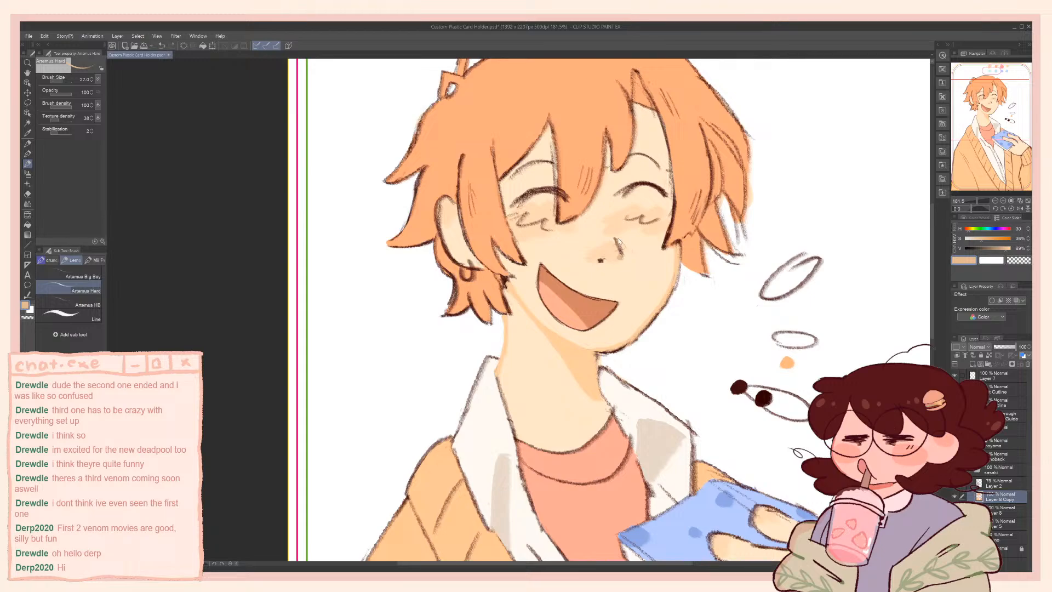
Sample the skin tone, set its saturation to 34 and try covering the nose bridge line at brush size 27.0
{"action": "left_click", "coordinate": [608, 223], "text": "alt"}
{"action": "left_click", "coordinate": [981, 242]}
{"action": "left_click", "coordinate": [975, 218]}
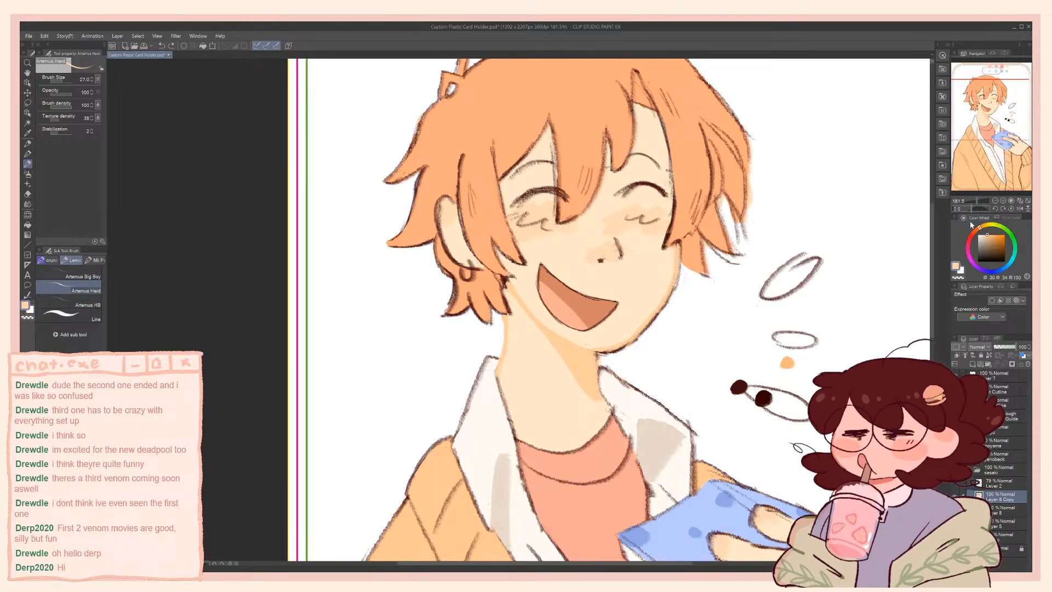
{"action": "left_click", "coordinate": [1027, 278]}
{"action": "left_click", "coordinate": [1028, 278]}
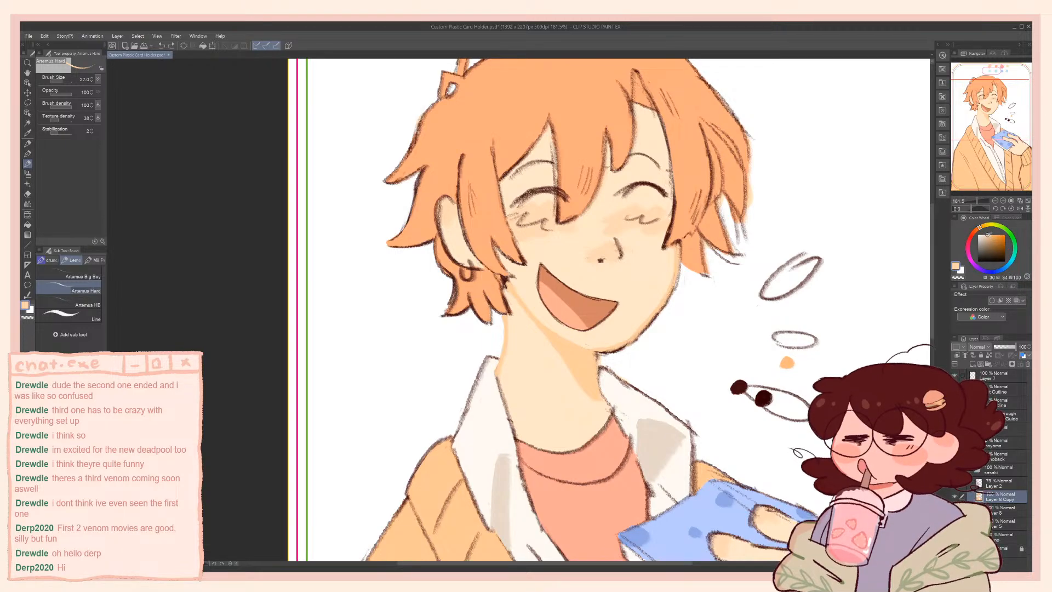
{"action": "left_click", "coordinate": [1004, 218]}
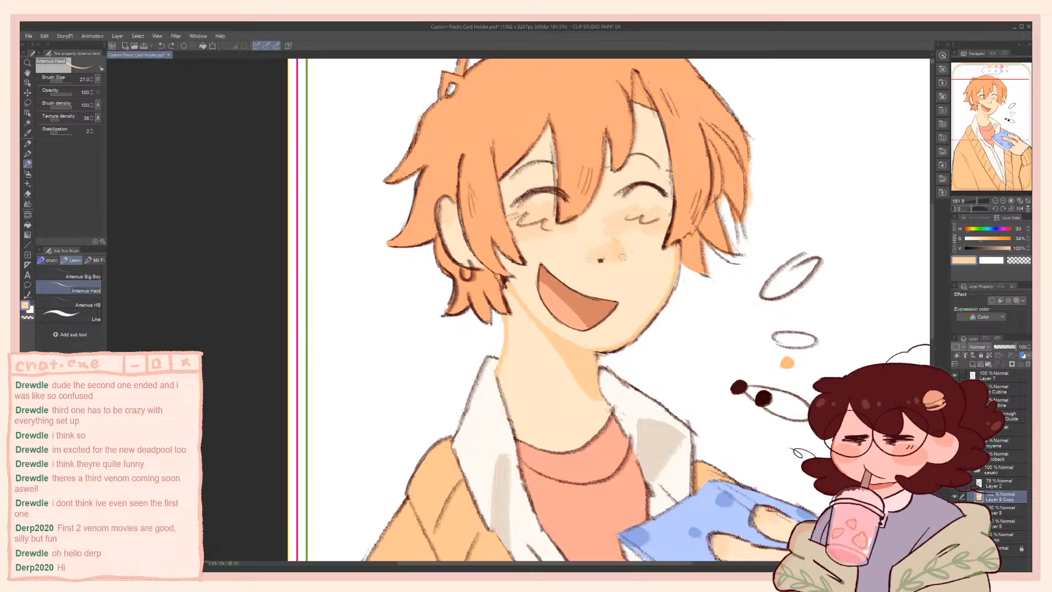
{"action": "left_click_drag", "start_coordinate": [617, 242], "coordinate": [622, 256]}
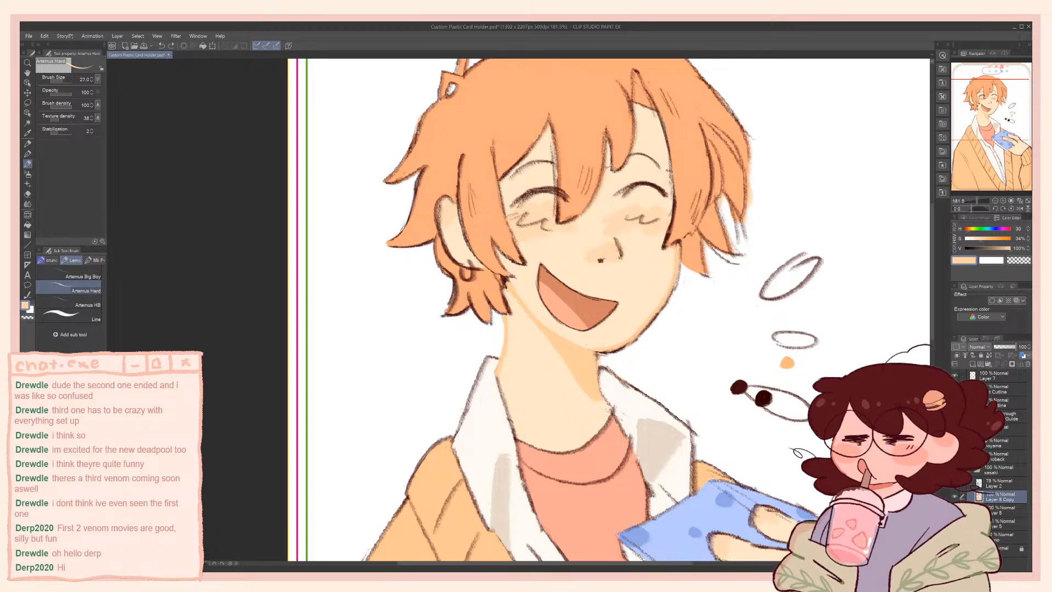
{"action": "left_click", "coordinate": [960, 219]}
{"action": "left_click", "coordinate": [1000, 219]}
{"action": "key", "text": "ctrl+z"}
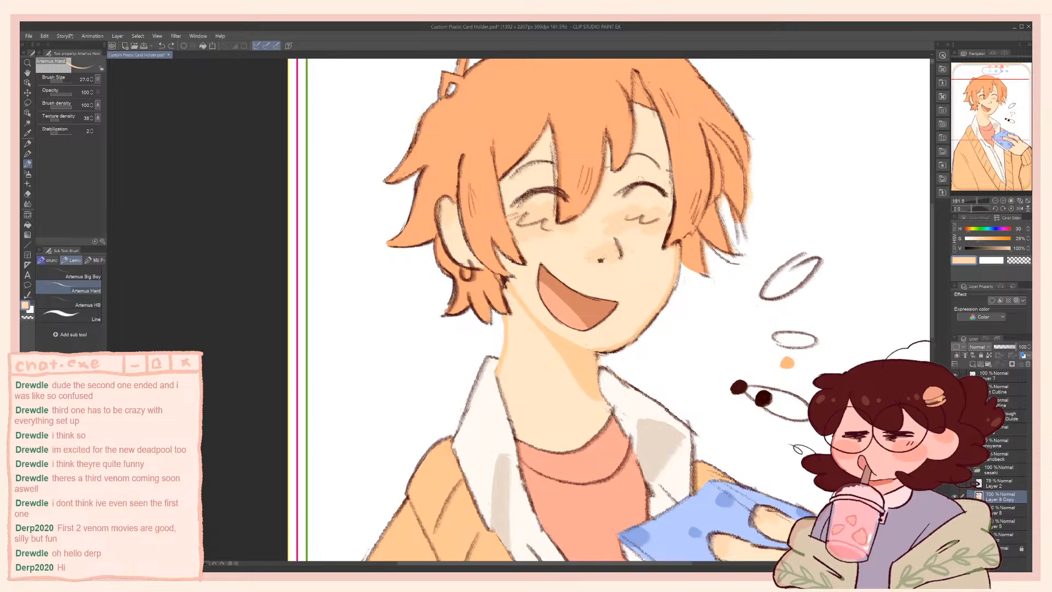
Save the file and try painting over the dark nose bridge line with the nose shading colour at saturation 34
{"action": "left_click", "coordinate": [979, 239]}
{"action": "left_click_drag", "start_coordinate": [1010, 249], "coordinate": [1008, 249]}
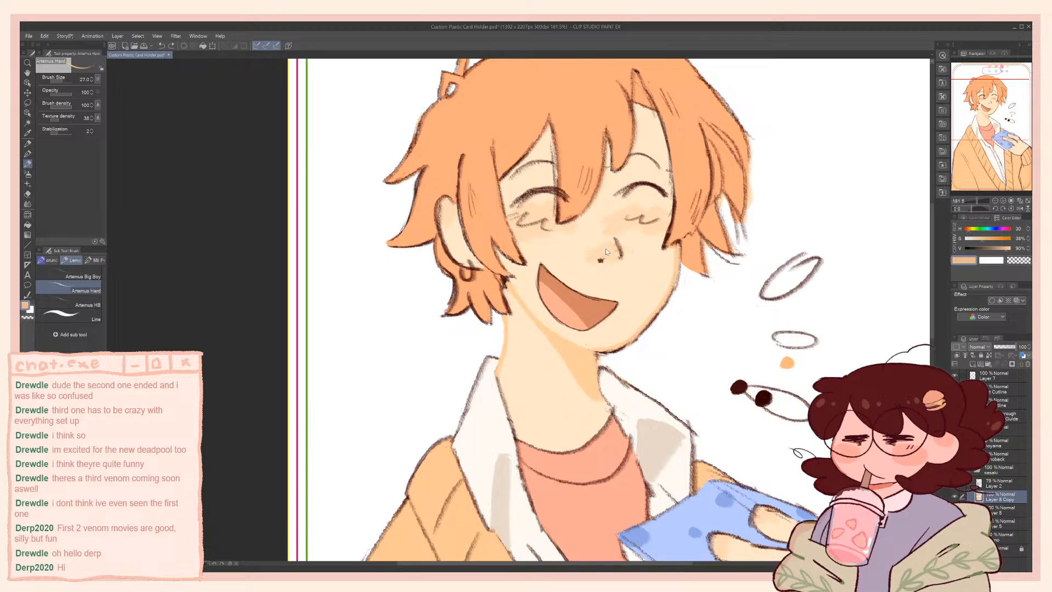
{"action": "left_click", "coordinate": [604, 248], "text": "alt"}
{"action": "key", "text": "ctrl+s"}
{"action": "mouse_move", "coordinate": [624, 248]}
{"action": "left_mouse_down"}
{"action": "mouse_move", "coordinate": [621, 257]}
{"action": "mouse_move", "coordinate": [618, 239]}
{"action": "left_mouse_up"}
{"action": "scroll", "coordinate": [605, 189], "scroll_direction": "up", "scroll_amount": 6}
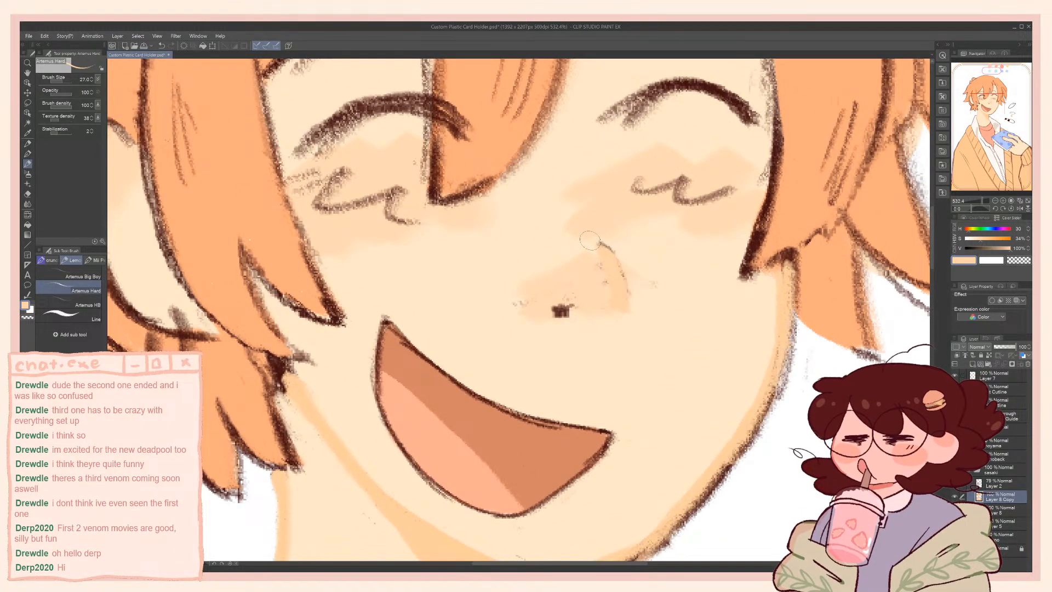
{"action": "left_click_drag", "start_coordinate": [599, 244], "coordinate": [624, 305]}
Adjust the skin tone's value, resample it from the face edge and try new strokes over the nose bridge and nostril
{"action": "left_click", "coordinate": [1029, 250]}
{"action": "left_click", "coordinate": [1030, 250]}
{"action": "left_click", "coordinate": [1029, 250]}
{"action": "left_click", "coordinate": [1030, 250]}
{"action": "left_click", "coordinate": [1030, 251]}
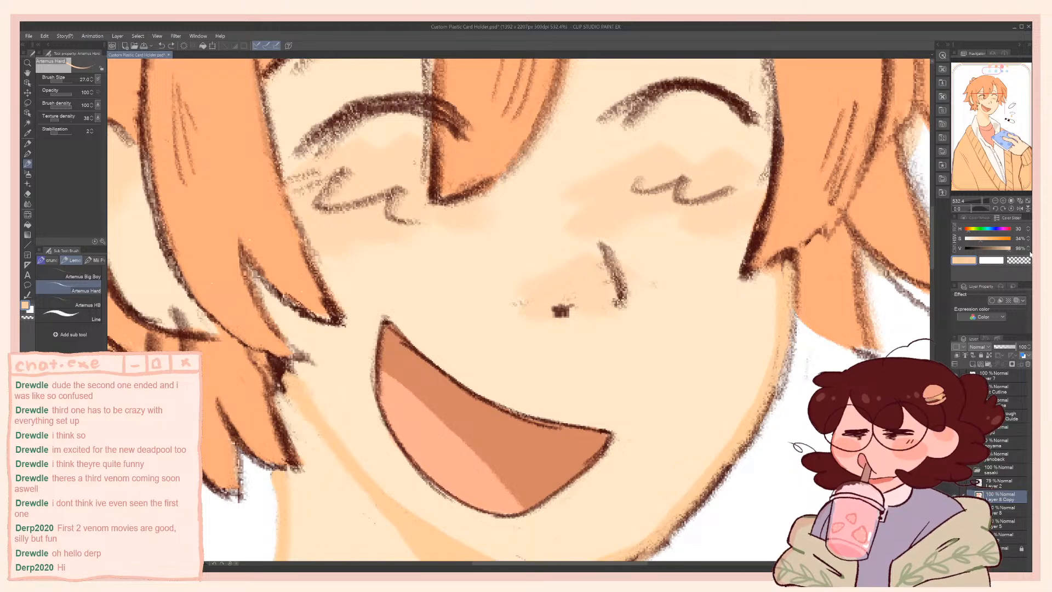
{"action": "mouse_move", "coordinate": [615, 310]}
{"action": "left_mouse_down"}
{"action": "mouse_move", "coordinate": [626, 296]}
{"action": "mouse_move", "coordinate": [601, 243]}
{"action": "mouse_move", "coordinate": [618, 266]}
{"action": "mouse_move", "coordinate": [612, 310]}
{"action": "left_mouse_up"}
{"action": "key", "text": "ctrl+z"}
{"action": "left_click", "coordinate": [785, 299], "text": "alt"}
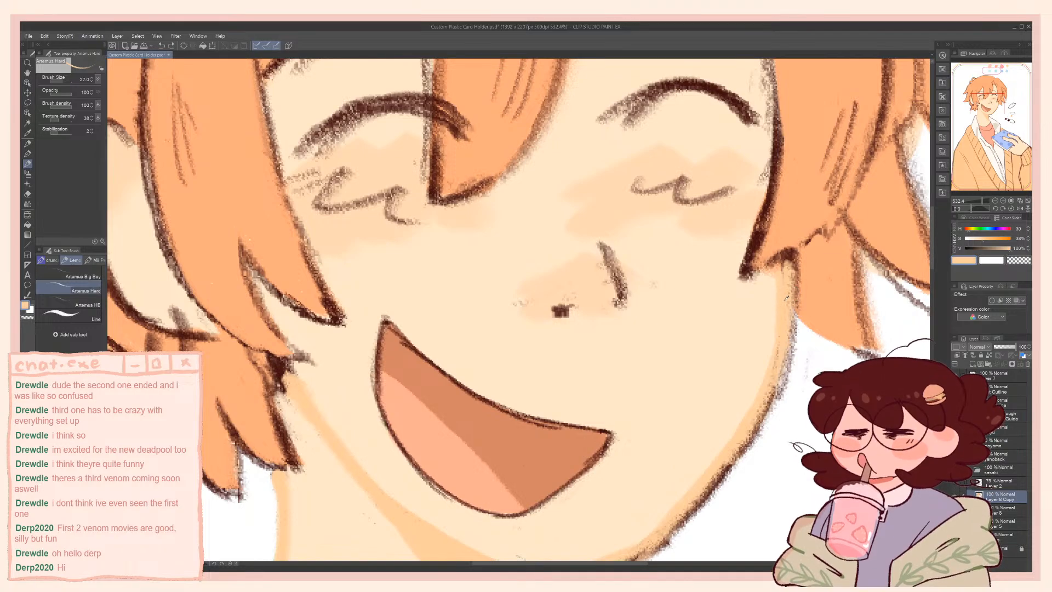
{"action": "mouse_move", "coordinate": [601, 241]}
{"action": "left_mouse_down"}
{"action": "mouse_move", "coordinate": [620, 298]}
{"action": "mouse_move", "coordinate": [621, 283]}
{"action": "mouse_move", "coordinate": [614, 256]}
{"action": "mouse_move", "coordinate": [593, 303]}
{"action": "mouse_move", "coordinate": [608, 321]}
{"action": "left_mouse_up"}
{"action": "key", "text": "ctrl+z"}
{"action": "mouse_move", "coordinate": [534, 302]}
{"action": "left_mouse_down"}
{"action": "mouse_move", "coordinate": [551, 290]}
{"action": "mouse_move", "coordinate": [586, 302]}
{"action": "mouse_move", "coordinate": [616, 264]}
{"action": "mouse_move", "coordinate": [628, 284]}
{"action": "left_mouse_up"}
{"action": "key", "text": "ctrl+z"}
Cover the dark nose bridge and nostril lines with sampled skin tones at brush size 53.0
{"action": "left_click", "coordinate": [570, 288], "text": "alt"}
{"action": "left_click", "coordinate": [651, 242], "text": "alt"}
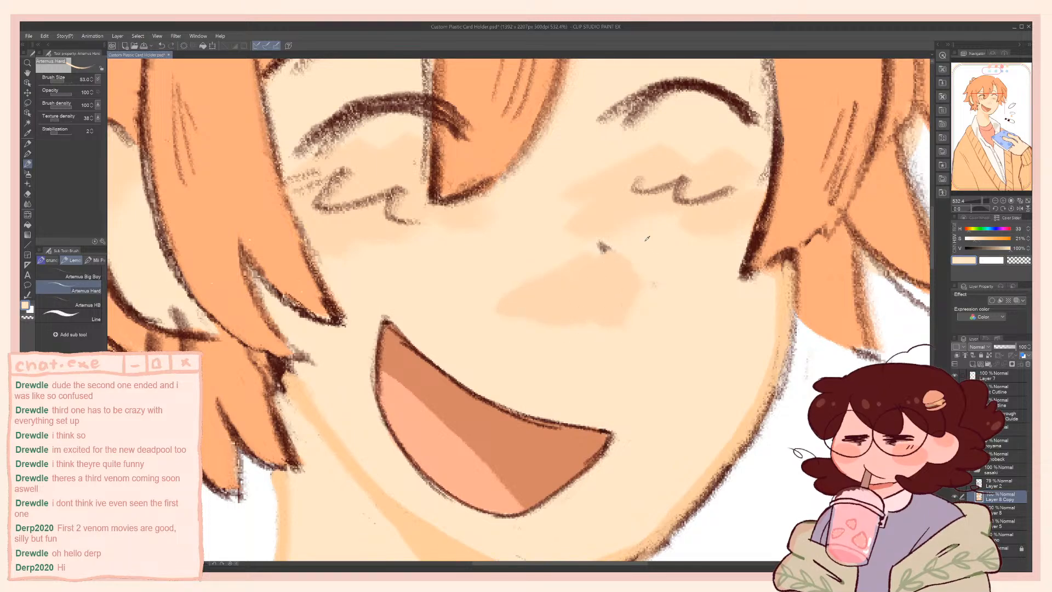
{"action": "mouse_move", "coordinate": [630, 241]}
{"action": "left_mouse_down"}
{"action": "mouse_move", "coordinate": [649, 296]}
{"action": "mouse_move", "coordinate": [582, 302]}
{"action": "mouse_move", "coordinate": [628, 282]}
{"action": "left_mouse_up"}
{"action": "left_click", "coordinate": [583, 301], "text": "alt"}
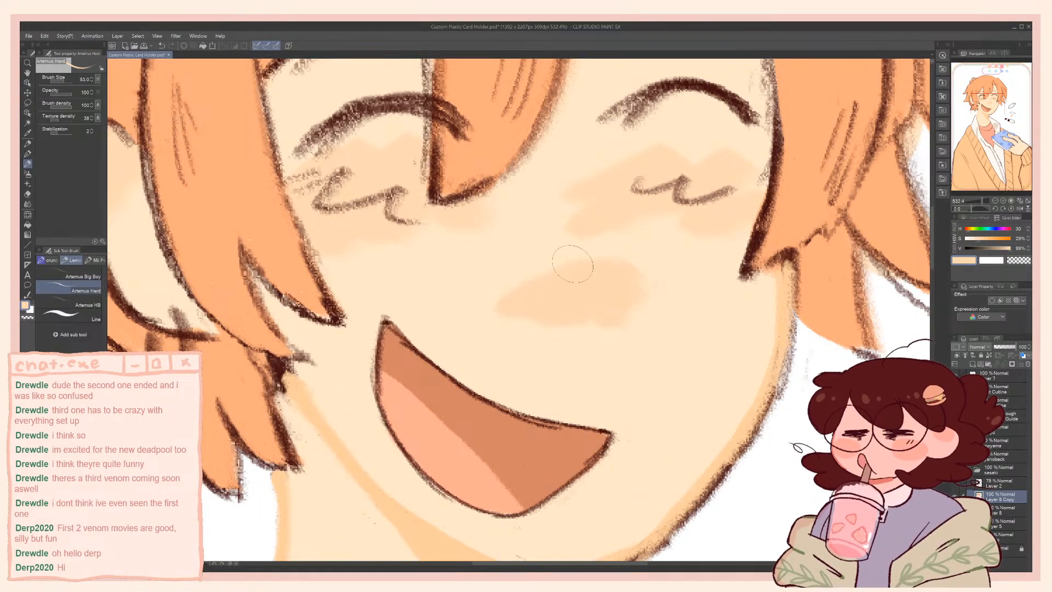
Try drawing the nostril and nose bridge in a skin tone with saturation 41 and value 91 at brush size 15.3
{"action": "left_click", "coordinate": [984, 239]}
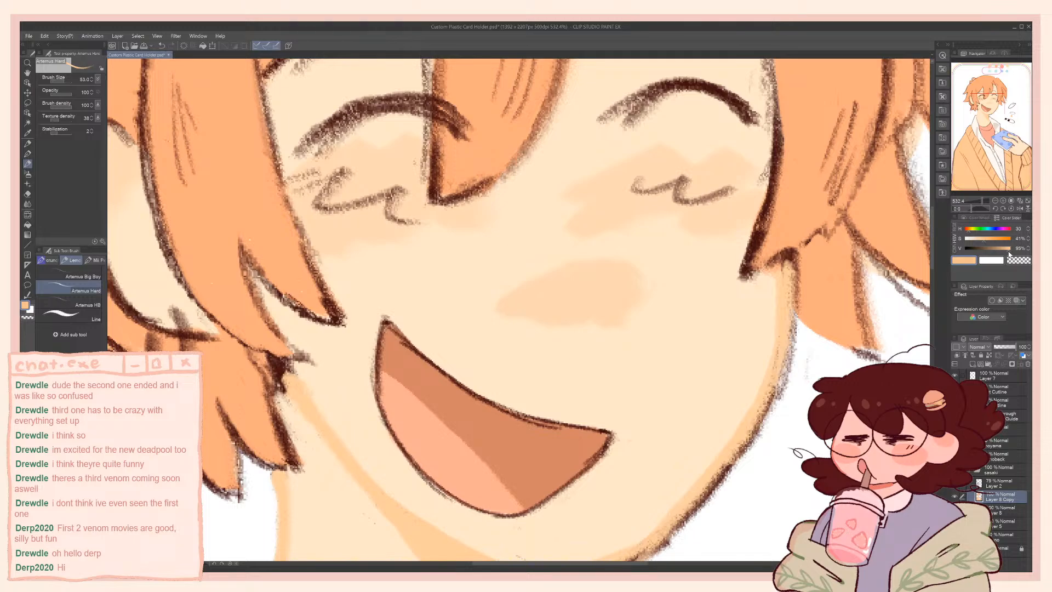
{"action": "left_click_drag", "start_coordinate": [1009, 252], "coordinate": [1006, 251]}
{"action": "left_click_drag", "start_coordinate": [557, 278], "coordinate": [555, 313], "text": "ctrl+alt"}
{"action": "key", "text": "ctrl+z"}
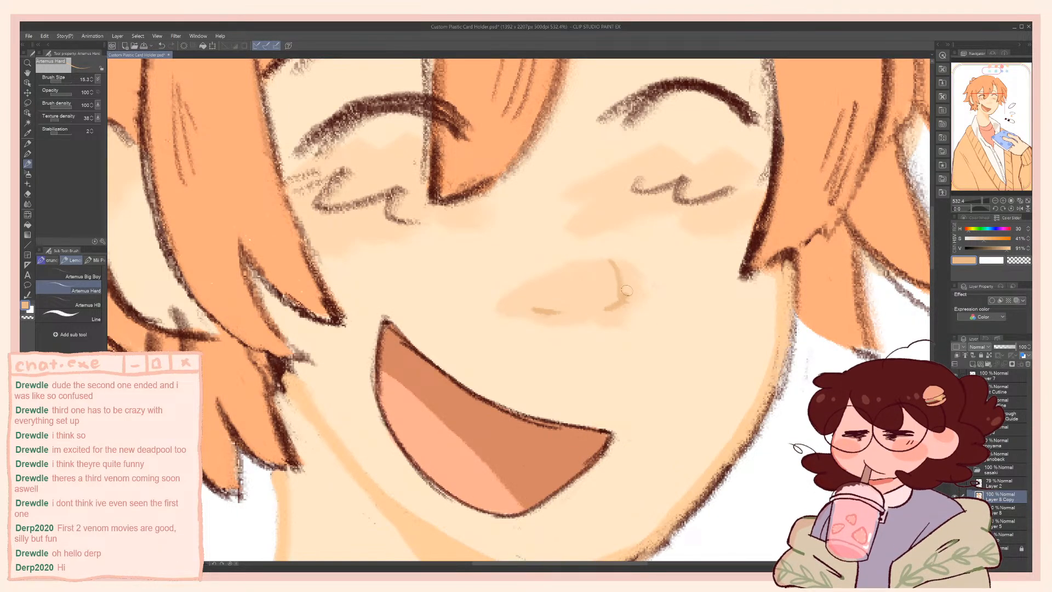
{"action": "left_click_drag", "start_coordinate": [610, 260], "coordinate": [607, 308]}
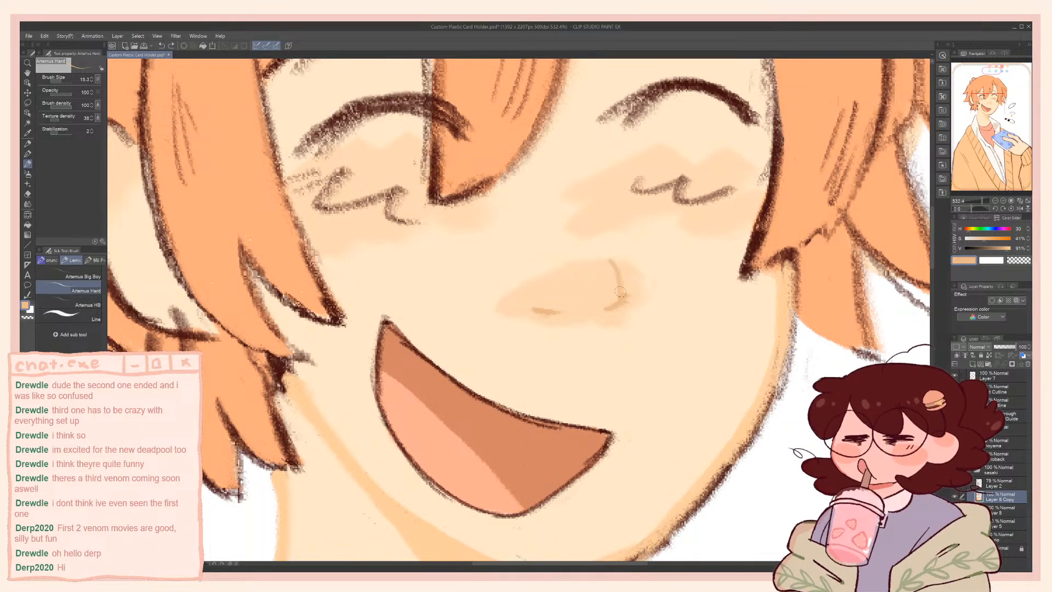
{"action": "key", "text": "ctrl+z"}
{"action": "key", "text": "ctrl+z"}
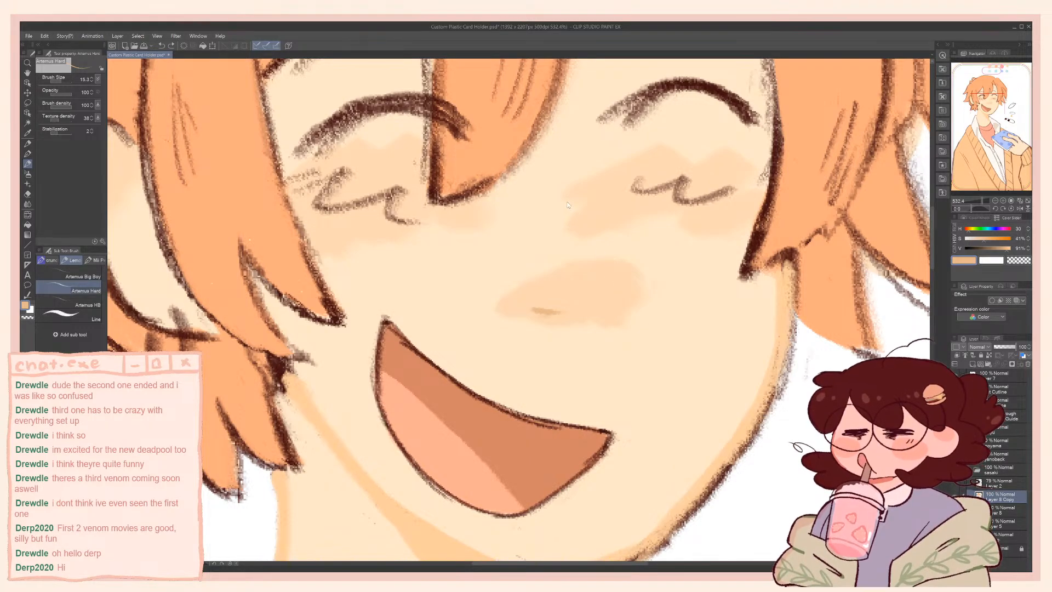
Redraw the nostril and nose bridge lines in an orange skin tone with saturation 48 and value 98
{"action": "left_click_drag", "start_coordinate": [982, 243], "coordinate": [988, 242]}
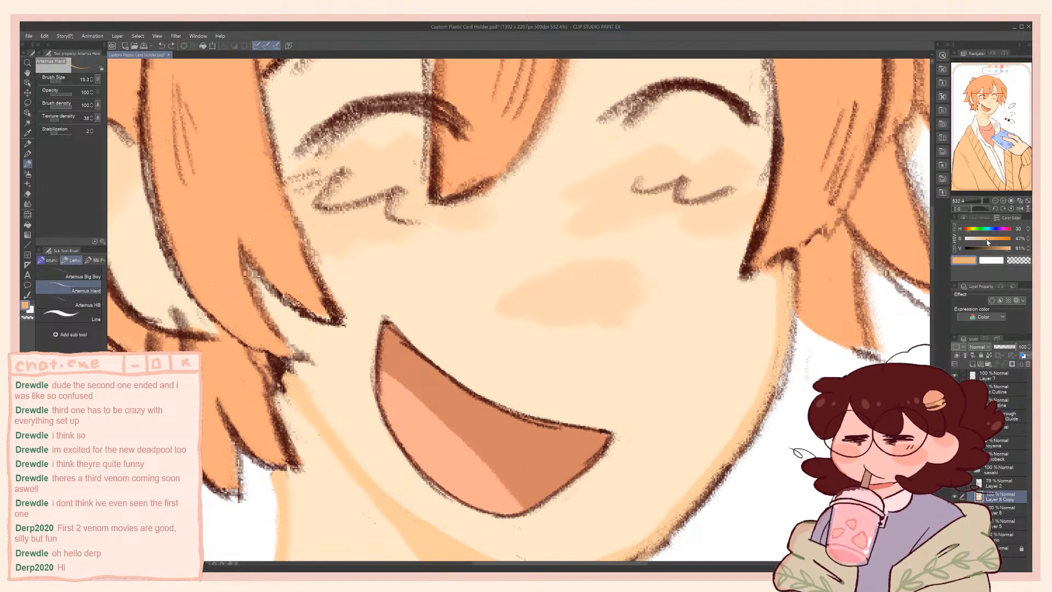
{"action": "left_click_drag", "start_coordinate": [530, 313], "coordinate": [561, 314]}
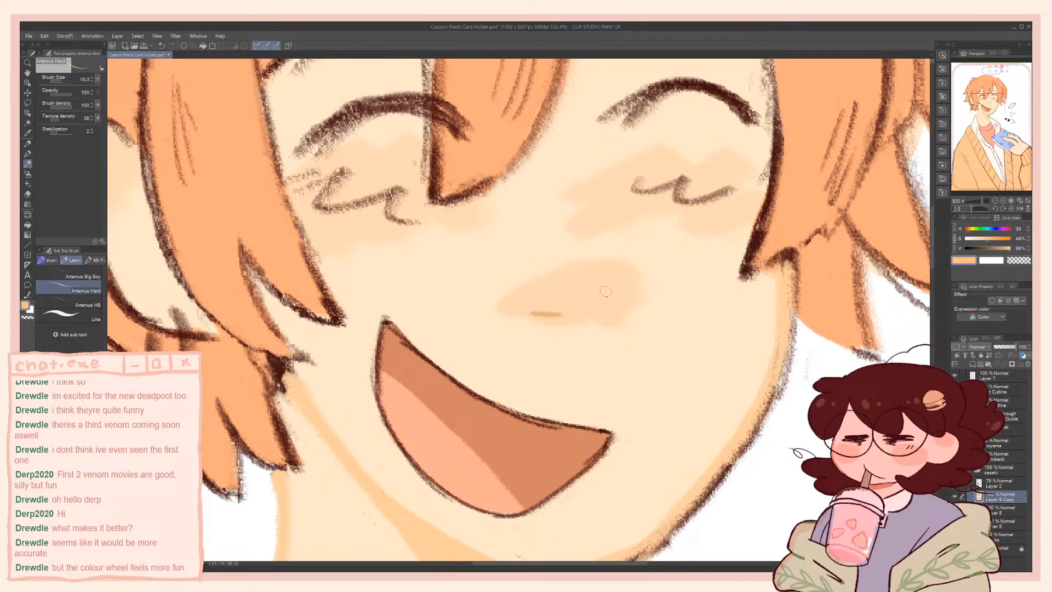
{"action": "key", "text": "ctrl+z"}
{"action": "left_click_drag", "start_coordinate": [531, 313], "coordinate": [552, 315]}
{"action": "mouse_move", "coordinate": [621, 307]}
{"action": "left_mouse_down"}
{"action": "mouse_move", "coordinate": [626, 295]}
{"action": "mouse_move", "coordinate": [598, 250]}
{"action": "left_mouse_up"}
Sample the nose shading, save the file and shift the colour to hue 21 and value 94 for the nose lines
{"action": "scroll", "coordinate": [601, 263], "scroll_direction": "down", "scroll_amount": 5}
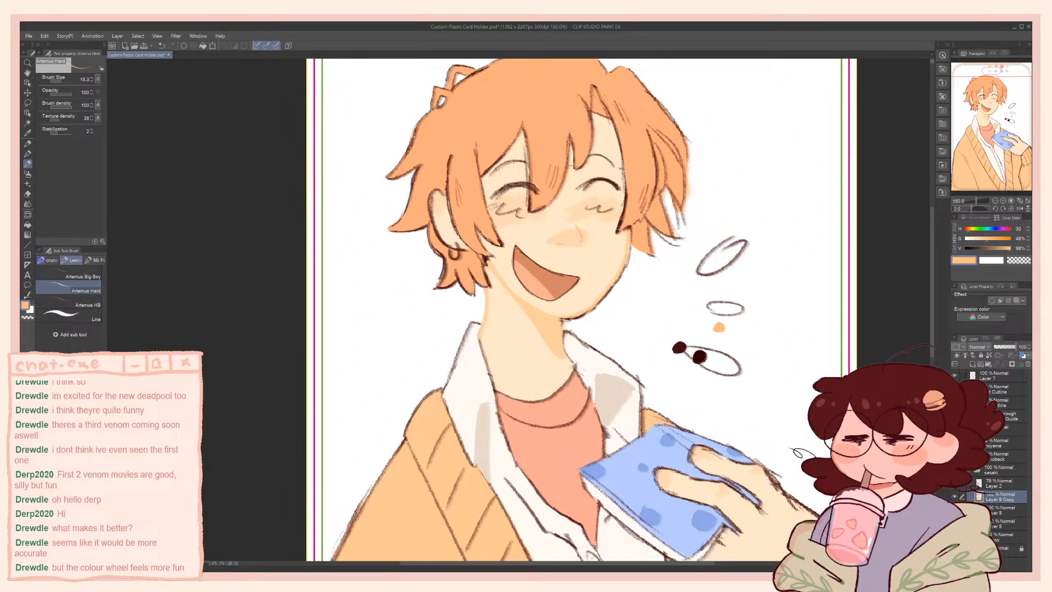
{"action": "scroll", "coordinate": [551, 240], "scroll_direction": "up", "scroll_amount": 1}
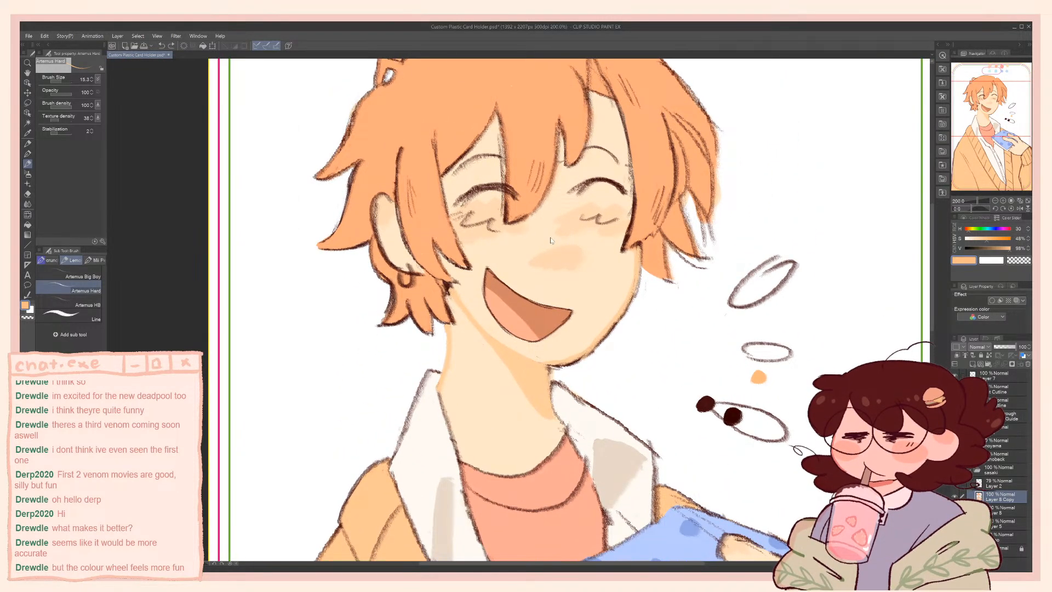
{"action": "left_click", "coordinate": [554, 263], "text": "alt"}
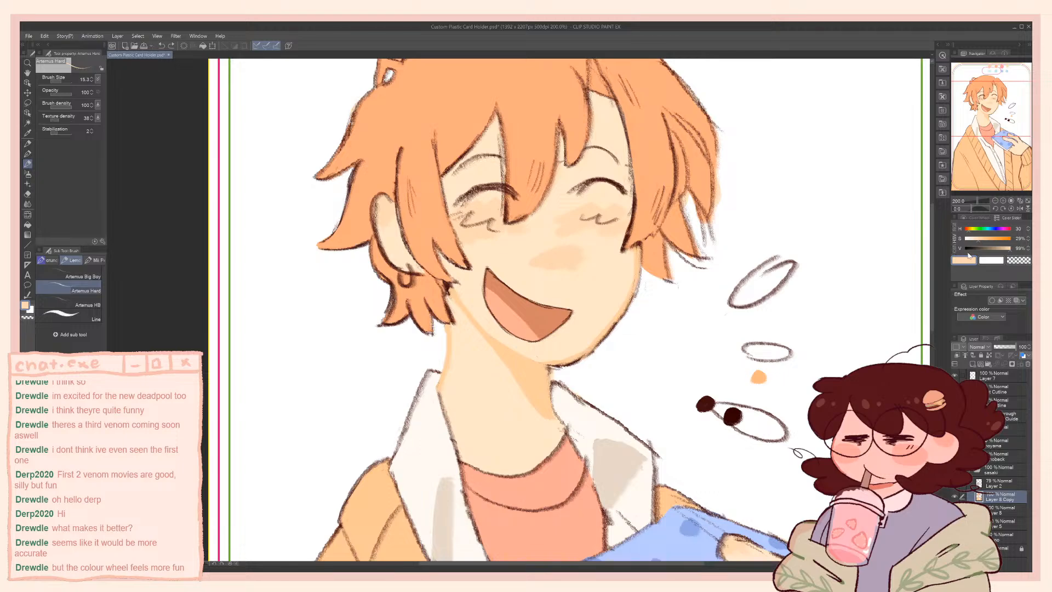
{"action": "key", "text": "ctrl+s"}
{"action": "left_click", "coordinate": [1007, 249]}
{"action": "left_click_drag", "start_coordinate": [969, 235], "coordinate": [967, 232]}
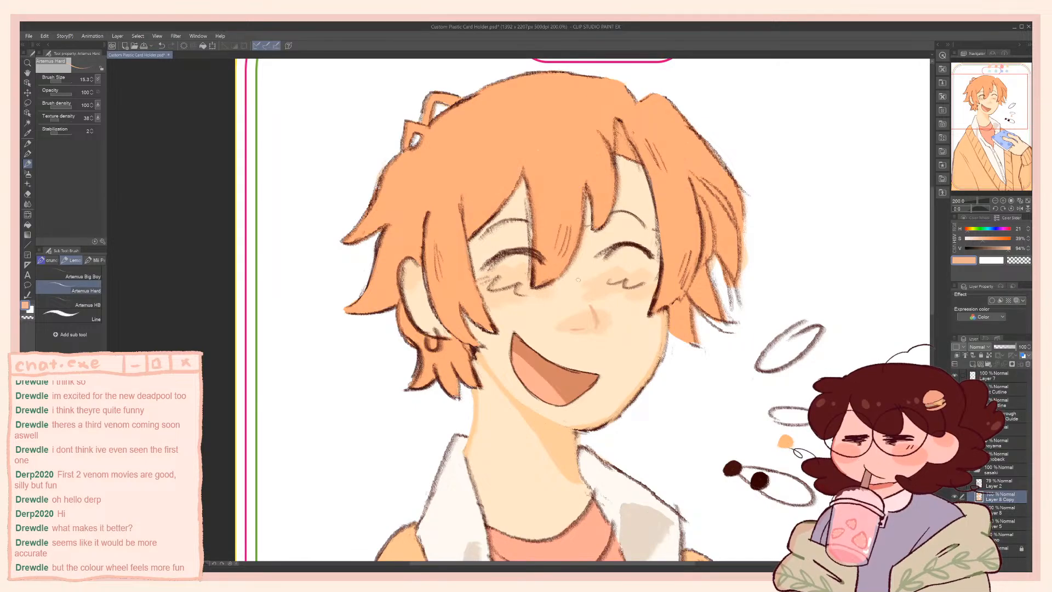
Compare the soft-coloured nose with its earlier dark-lined version by undoing and redoing the last strokes
{"action": "key", "text": "ctrl+z"}
{"action": "key", "text": "ctrl+z"}
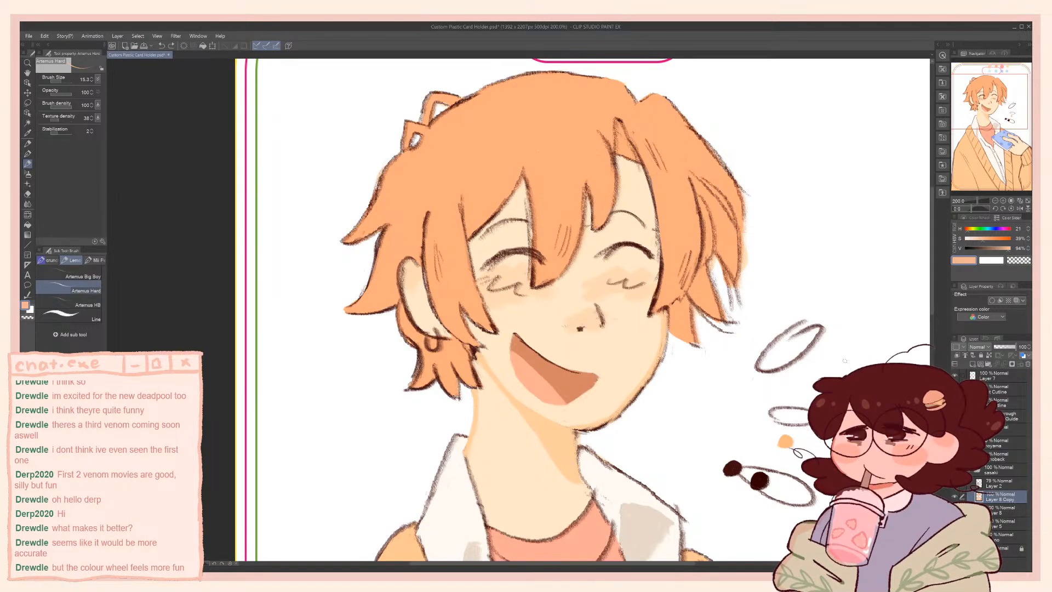
{"action": "key", "text": "ctrl+y"}
{"action": "key", "text": "ctrl+y"}
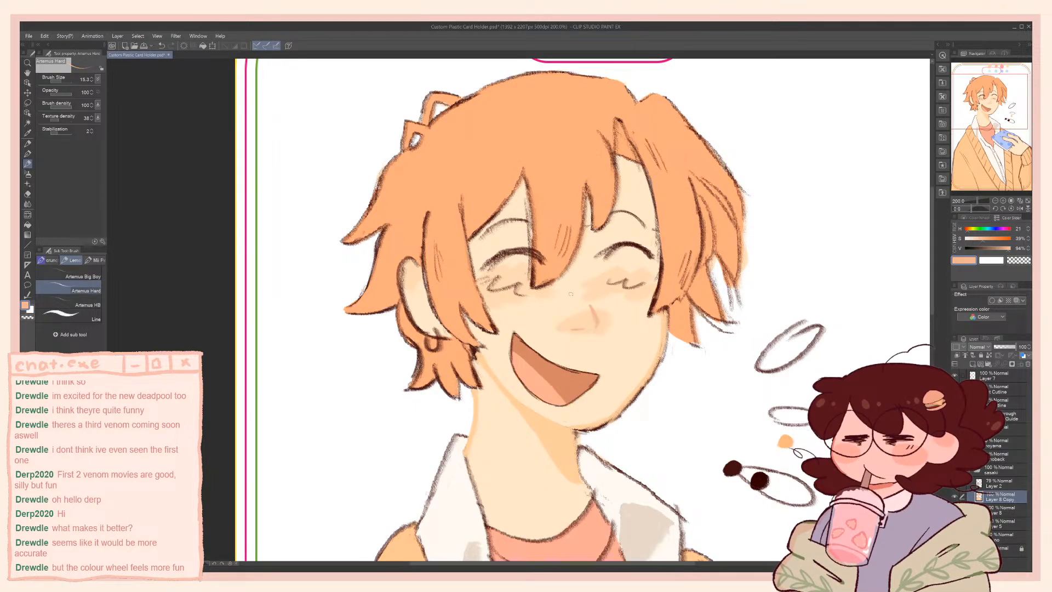
Try redrawing the nose bridge and nostril strokes over the nose shading, and undo them
{"action": "key", "text": "ctrl+z"}
{"action": "left_click_drag", "start_coordinate": [590, 301], "coordinate": [593, 314]}
{"action": "key", "text": "ctrl+z"}
{"action": "left_click_drag", "start_coordinate": [587, 317], "coordinate": [573, 327]}
{"action": "key", "text": "ctrl+z"}
{"action": "key", "text": "ctrl+z"}
{"action": "key", "text": "ctrl+z"}
{"action": "key", "text": "ctrl+z"}
{"action": "key", "text": "ctrl+z"}
Add a new layer, draw the nose bridge and nostril lines on it in light blue, and save the file
{"action": "left_click", "coordinate": [973, 364]}
{"action": "left_click_drag", "start_coordinate": [574, 329], "coordinate": [599, 320]}
{"action": "key", "text": "ctrl+s"}
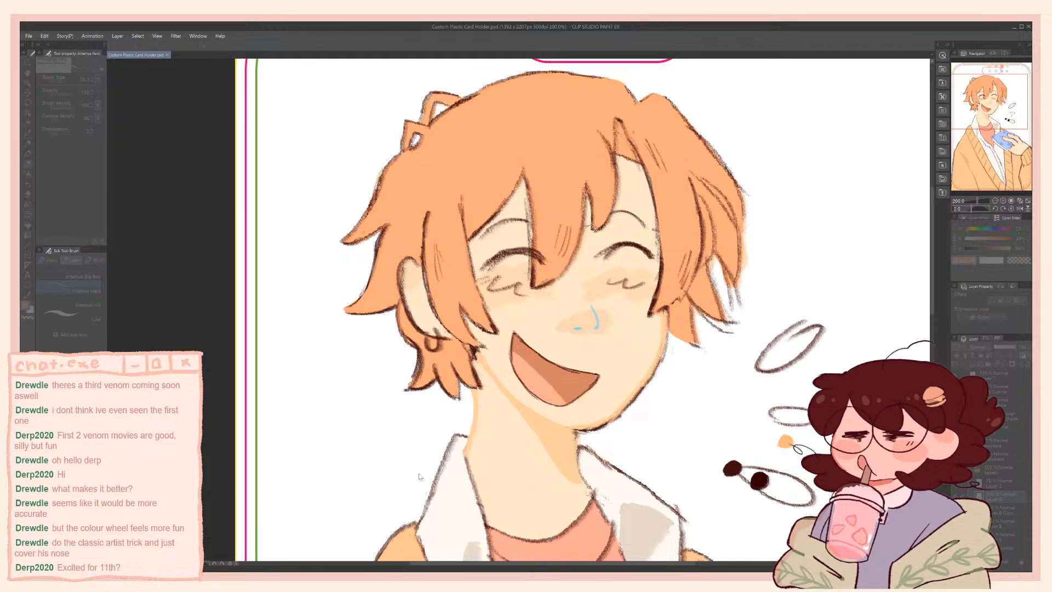
{"action": "key", "text": "ctrl+z"}
{"action": "key", "text": "ctrl+z"}
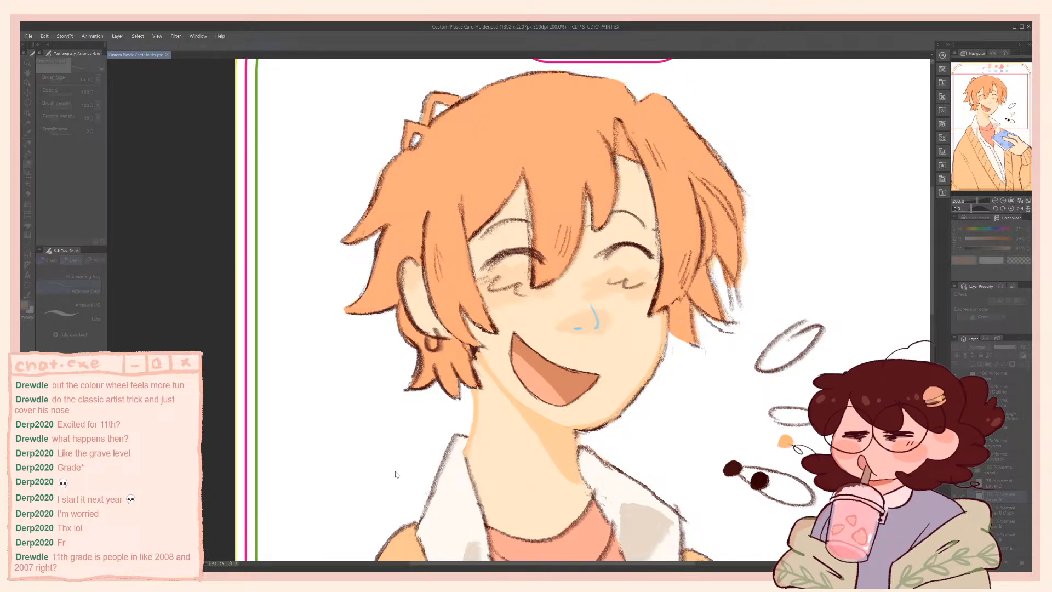
Replace the light blue nose lines with soft orange ones and check the nose against the whole illustration
{"action": "key", "text": "ctrl+b"}
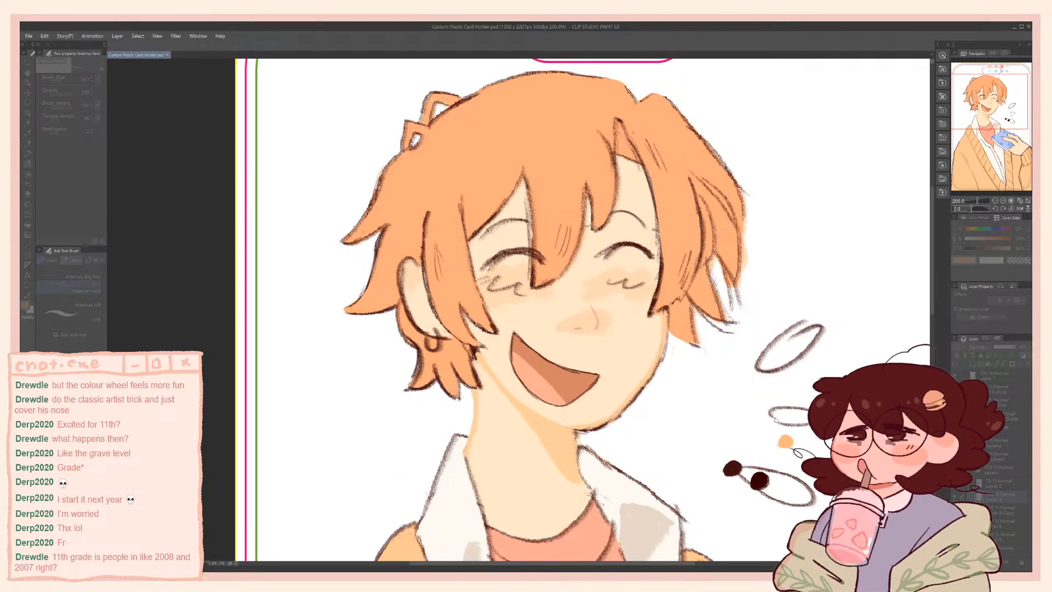
{"action": "left_click_drag", "start_coordinate": [545, 298], "coordinate": [603, 304]}
{"action": "scroll", "coordinate": [603, 304], "scroll_direction": "down", "scroll_amount": 11}
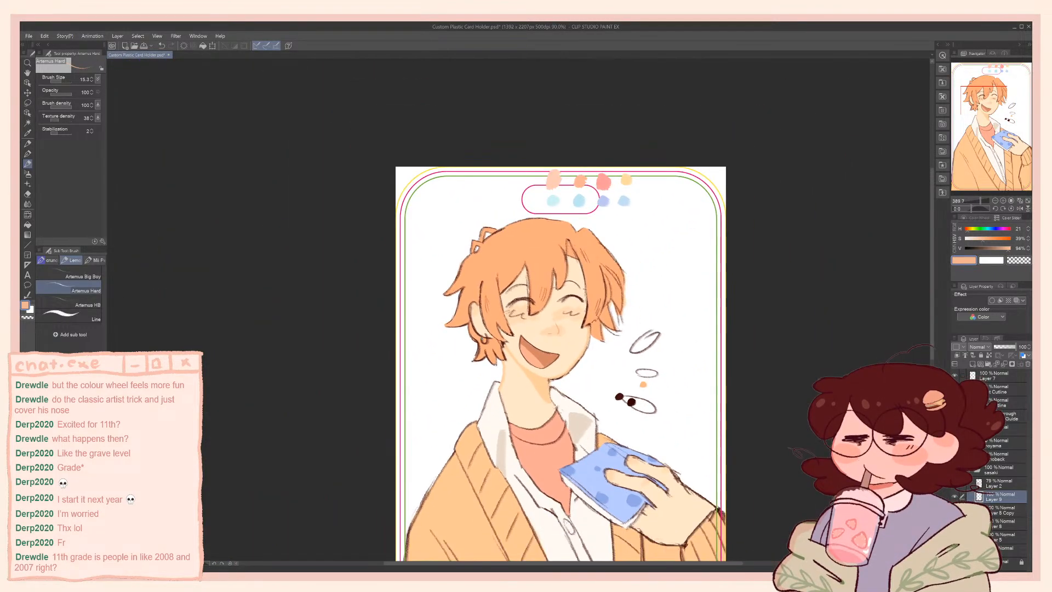
{"action": "scroll", "coordinate": [494, 334], "scroll_direction": "up", "scroll_amount": 2}
{"action": "scroll", "coordinate": [499, 329], "scroll_direction": "up", "scroll_amount": 3}
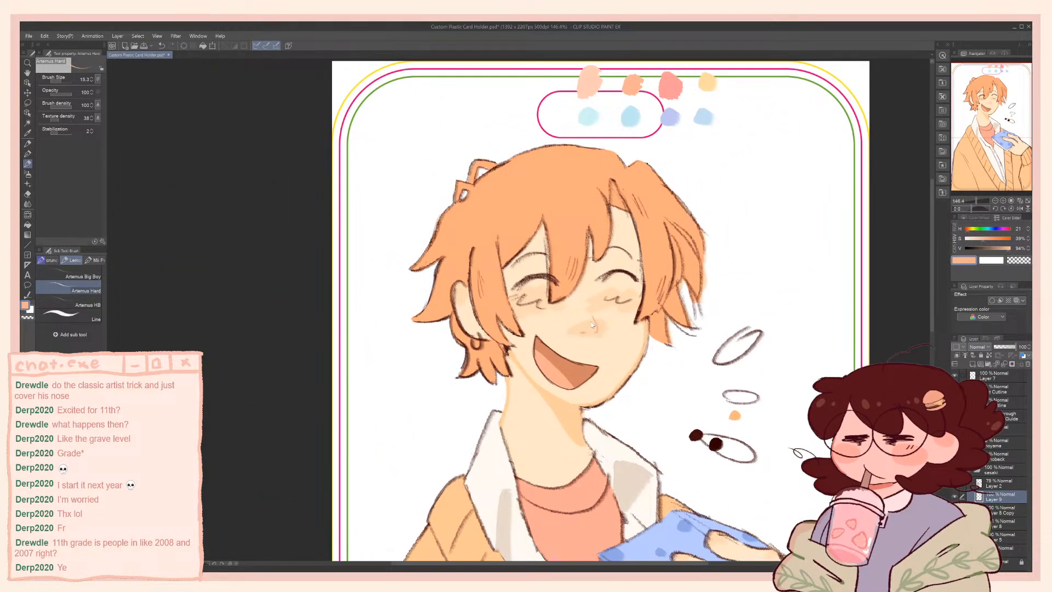
{"action": "scroll", "coordinate": [592, 325], "scroll_direction": "up", "scroll_amount": 2}
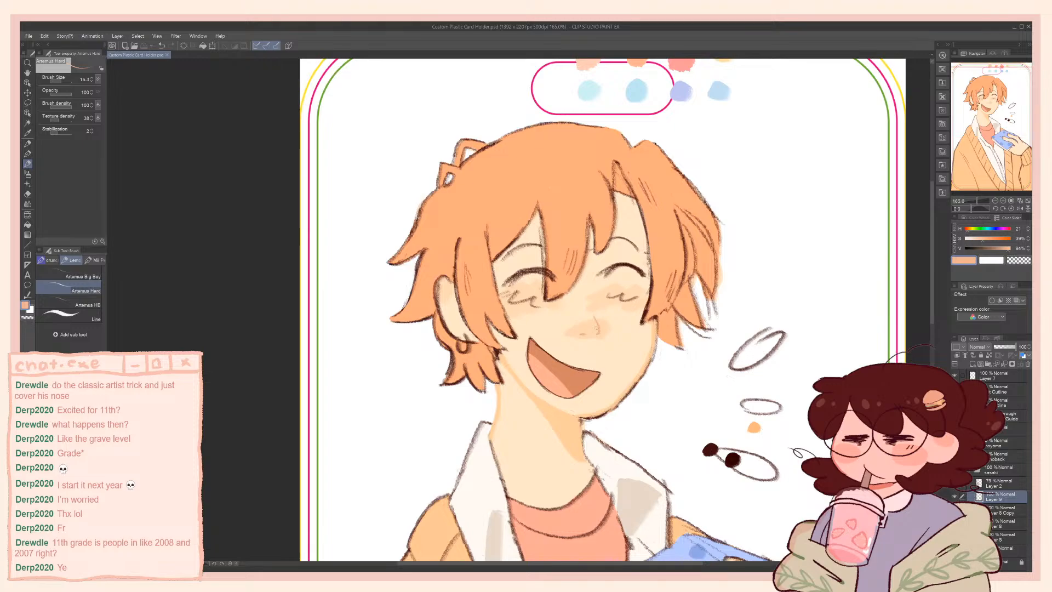
{"action": "scroll", "coordinate": [596, 329], "scroll_direction": "up", "scroll_amount": 4}
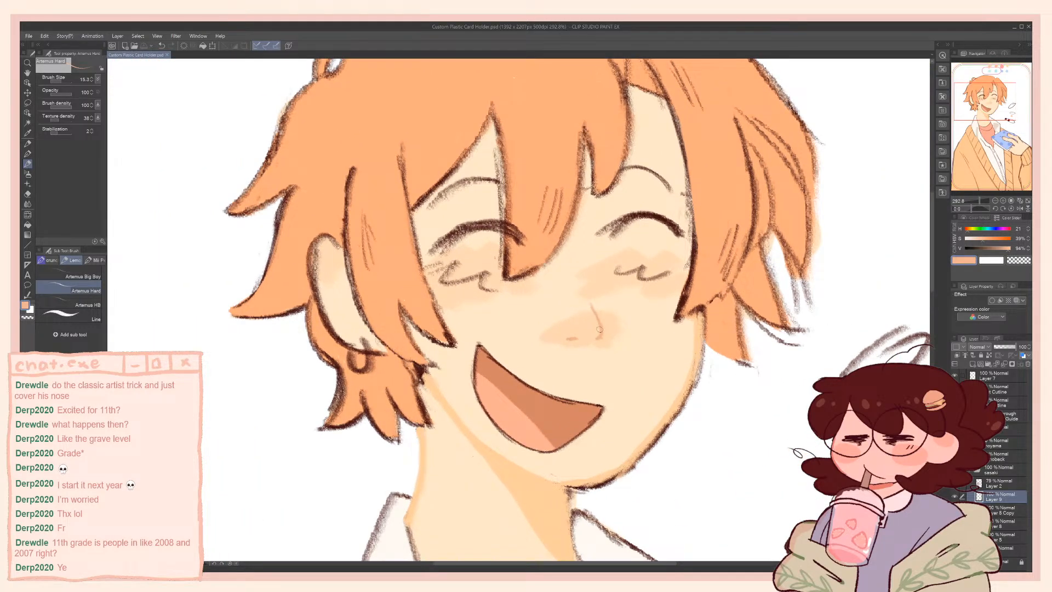
Add short diagonal hatching strokes over the nose shading in the soft orange, undoing unwanted attempts
{"action": "left_click", "coordinate": [601, 333], "text": "alt"}
{"action": "mouse_move", "coordinate": [573, 318]}
{"action": "left_mouse_down"}
{"action": "mouse_move", "coordinate": [611, 306]}
{"action": "mouse_move", "coordinate": [611, 315]}
{"action": "mouse_move", "coordinate": [590, 312]}
{"action": "mouse_move", "coordinate": [596, 319]}
{"action": "left_mouse_up"}
{"action": "key", "text": "ctrl+z"}
{"action": "key", "text": "ctrl+z"}
{"action": "key", "text": "ctrl+z"}
{"action": "left_click_drag", "start_coordinate": [580, 335], "coordinate": [599, 322]}
Sample the light skin colour, enlarge the brush to about 42 and paint over the dark blush scribbles beneath both eyes
{"action": "left_click", "coordinate": [507, 290], "text": "alt"}
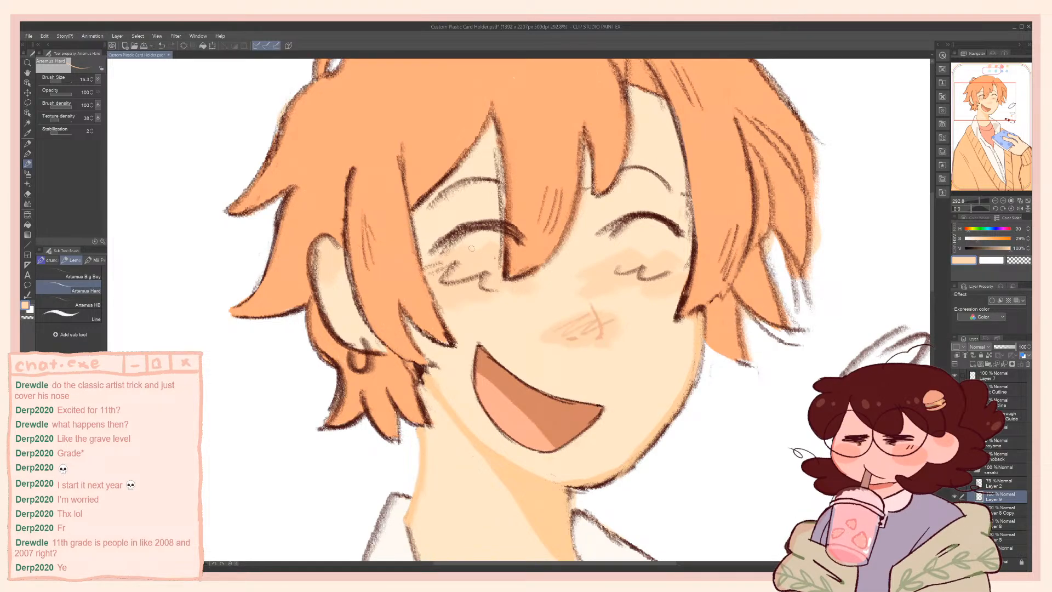
{"action": "mouse_move", "coordinate": [494, 288]}
{"action": "left_mouse_down", "text": "ctrl+alt"}
{"action": "mouse_move", "coordinate": [508, 288]}
{"action": "mouse_move", "coordinate": [426, 268]}
{"action": "left_mouse_up", "text": "ctrl+alt"}
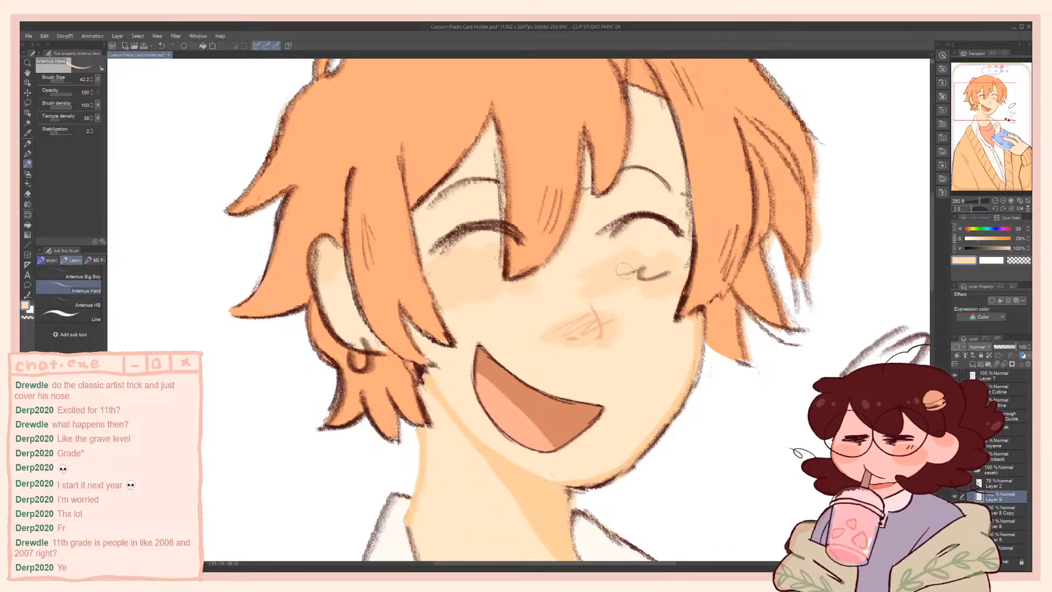
{"action": "left_click_drag", "start_coordinate": [617, 269], "coordinate": [647, 274]}
{"action": "left_click_drag", "start_coordinate": [628, 276], "coordinate": [667, 274]}
Sample the soft orange from the nose and draw a looping blush line on the cheek beneath the left eye
{"action": "left_click", "coordinate": [602, 327], "text": "alt"}
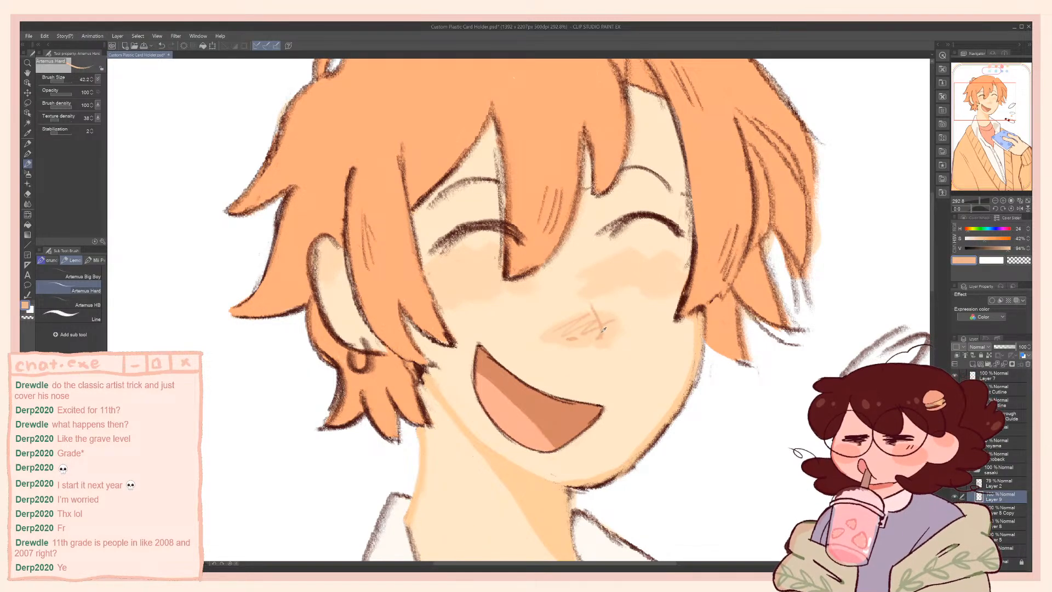
{"action": "left_click_drag", "start_coordinate": [602, 327], "coordinate": [593, 327], "text": "ctrl+alt"}
{"action": "mouse_move", "coordinate": [451, 274]}
{"action": "left_mouse_down"}
{"action": "mouse_move", "coordinate": [508, 271]}
{"action": "mouse_move", "coordinate": [472, 262]}
{"action": "mouse_move", "coordinate": [492, 280]}
{"action": "left_mouse_up"}
{"action": "key", "text": "ctrl+z"}
Draw a matching looping blush line on the cheek beneath the right eye, undoing the first attempt
{"action": "key", "text": "ctrl+z"}
{"action": "key", "text": "ctrl+z"}
{"action": "mouse_move", "coordinate": [624, 257]}
{"action": "left_mouse_down"}
{"action": "mouse_move", "coordinate": [663, 262]}
{"action": "mouse_move", "coordinate": [674, 278]}
{"action": "mouse_move", "coordinate": [657, 265]}
{"action": "mouse_move", "coordinate": [671, 285]}
{"action": "mouse_move", "coordinate": [614, 267]}
{"action": "mouse_move", "coordinate": [681, 277]}
{"action": "left_mouse_up"}
{"action": "key", "text": "ctrl+z"}
{"action": "key", "text": "ctrl+z"}
{"action": "key", "text": "ctrl+z"}
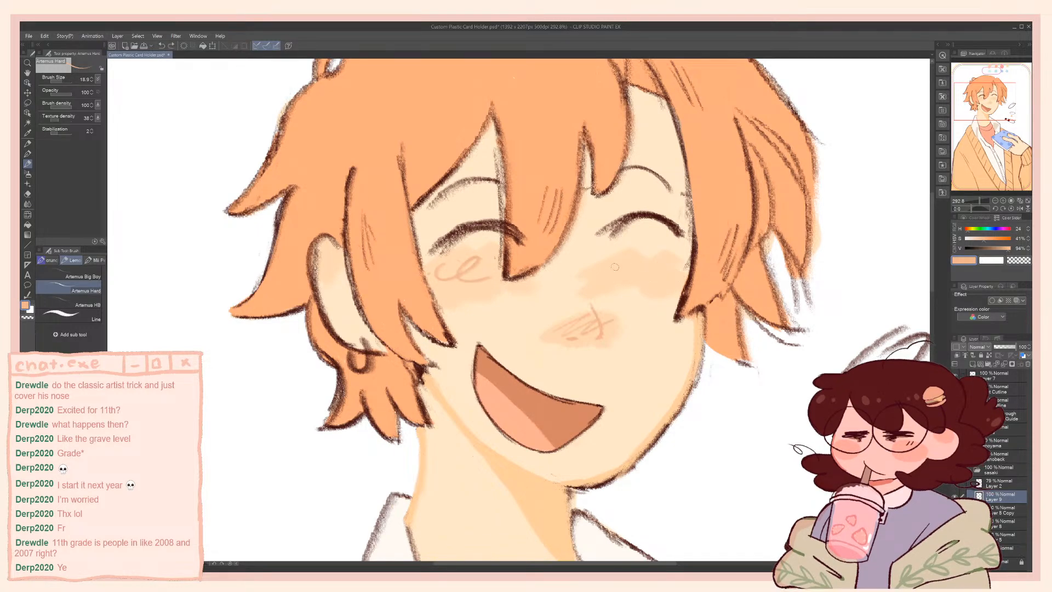
{"action": "left_click_drag", "start_coordinate": [606, 274], "coordinate": [676, 270]}
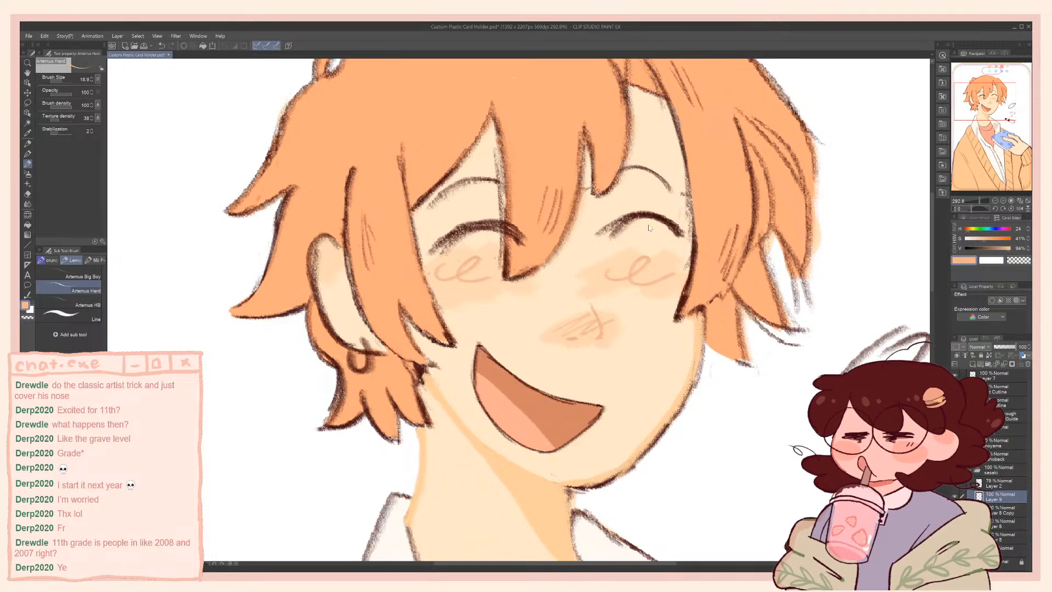
Examine how the softened blush lines and nose hatching read within the full card illustration
{"action": "scroll", "coordinate": [611, 234], "scroll_direction": "down", "scroll_amount": 1}
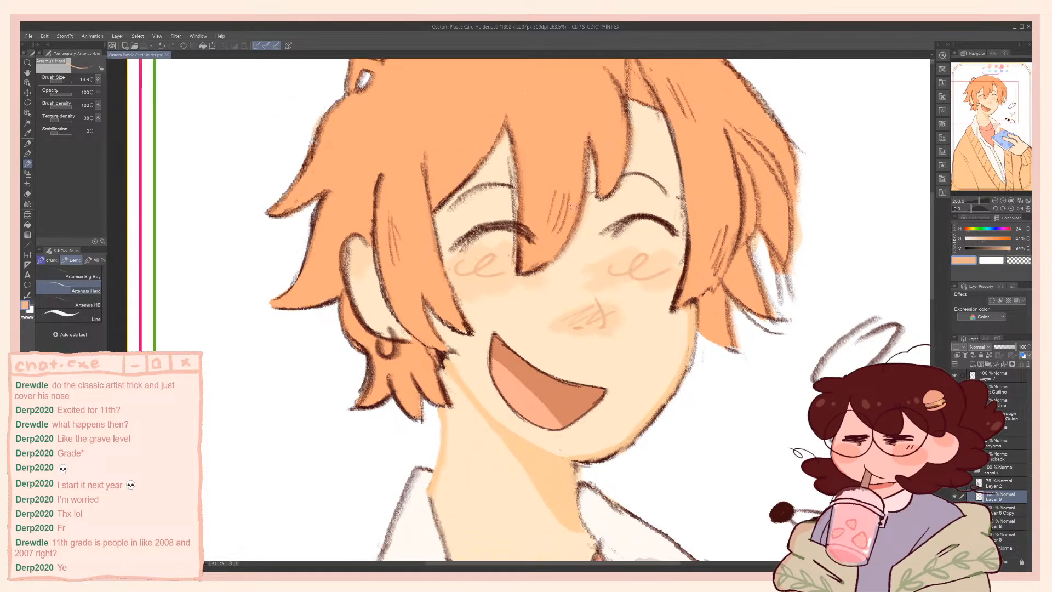
{"action": "scroll", "coordinate": [611, 235], "scroll_direction": "down", "scroll_amount": 2}
{"action": "scroll", "coordinate": [569, 208], "scroll_direction": "down", "scroll_amount": 3}
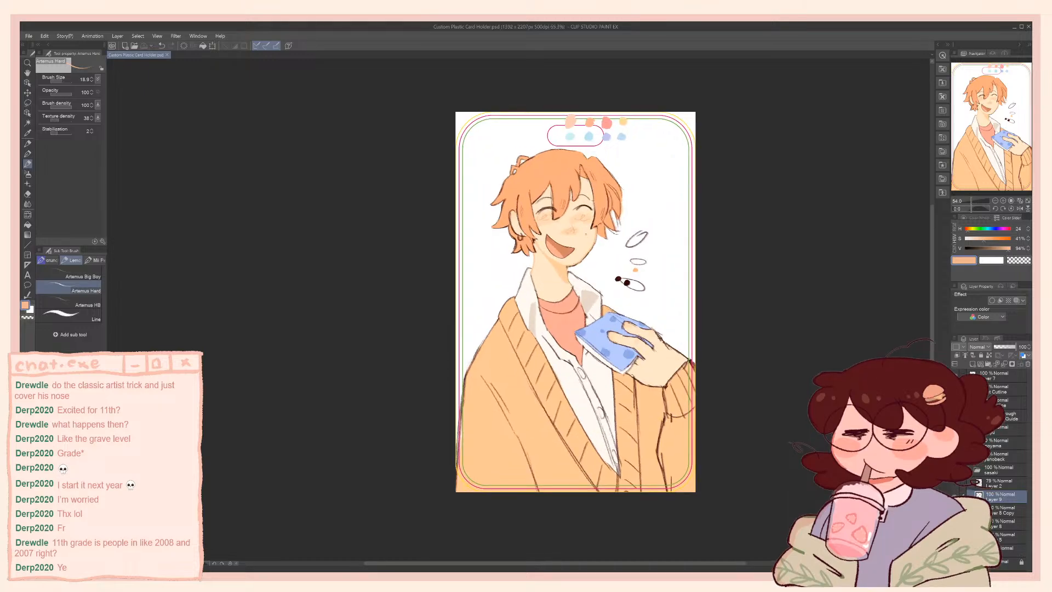
{"action": "scroll", "coordinate": [586, 232], "scroll_direction": "up", "scroll_amount": 2}
{"action": "left_click_drag", "start_coordinate": [569, 231], "coordinate": [568, 223]}
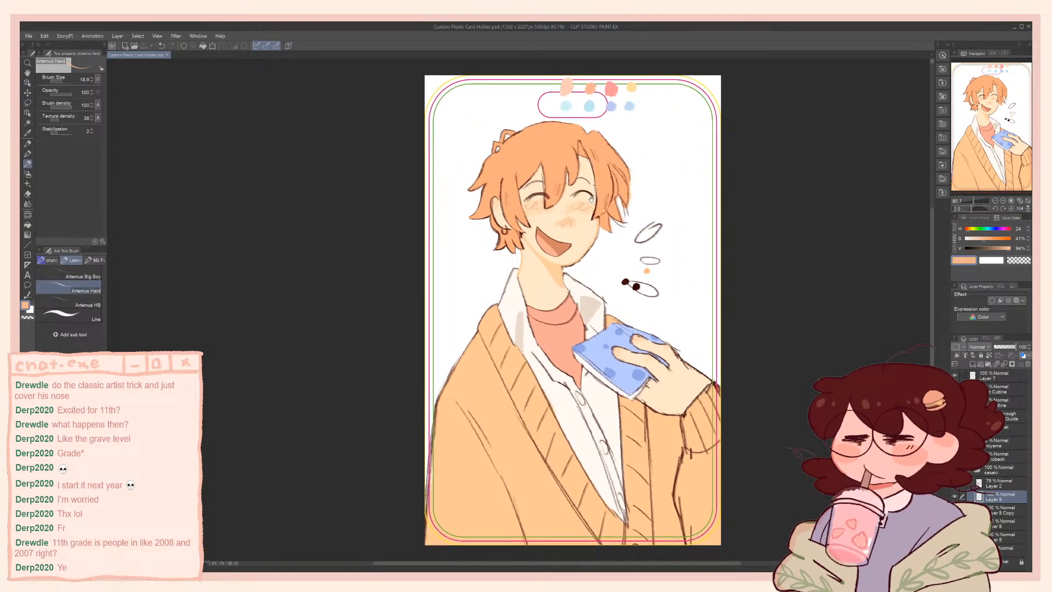